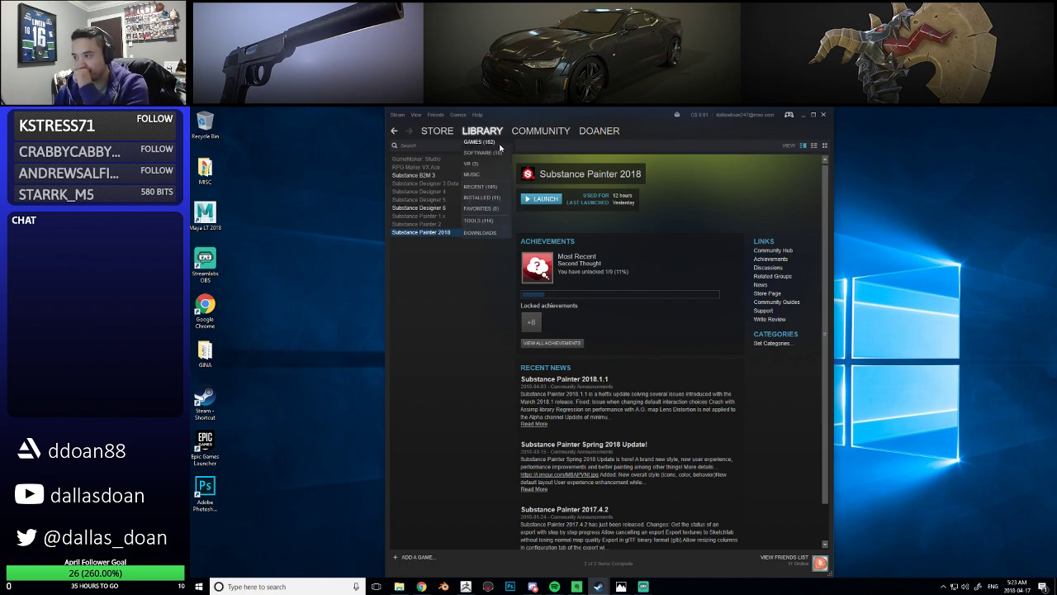
Launch Substance Painter 2018 from the Steam library, minimise Steam, and start Maya LT 2018
{"action": "left_click", "coordinate": [555, 199]}
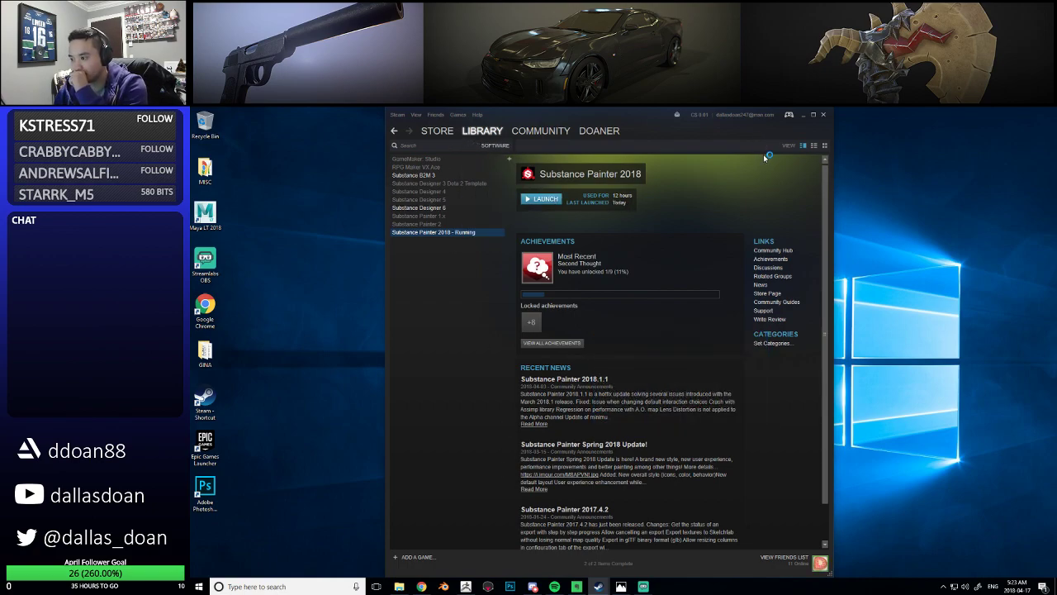
{"action": "left_click", "coordinate": [802, 114]}
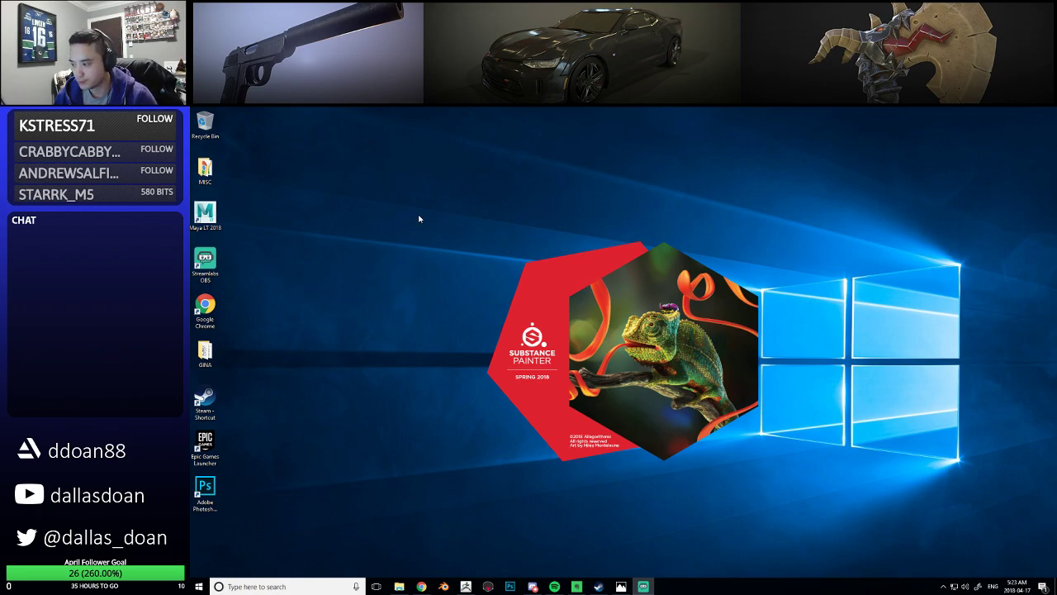
{"action": "left_click", "coordinate": [213, 214]}
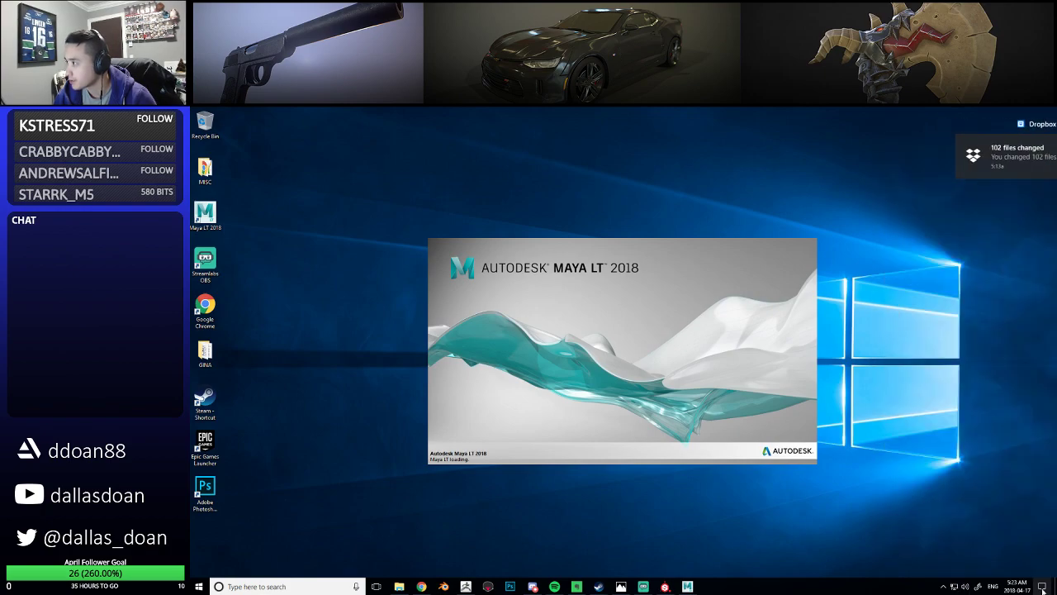
{"action": "left_click", "coordinate": [945, 586]}
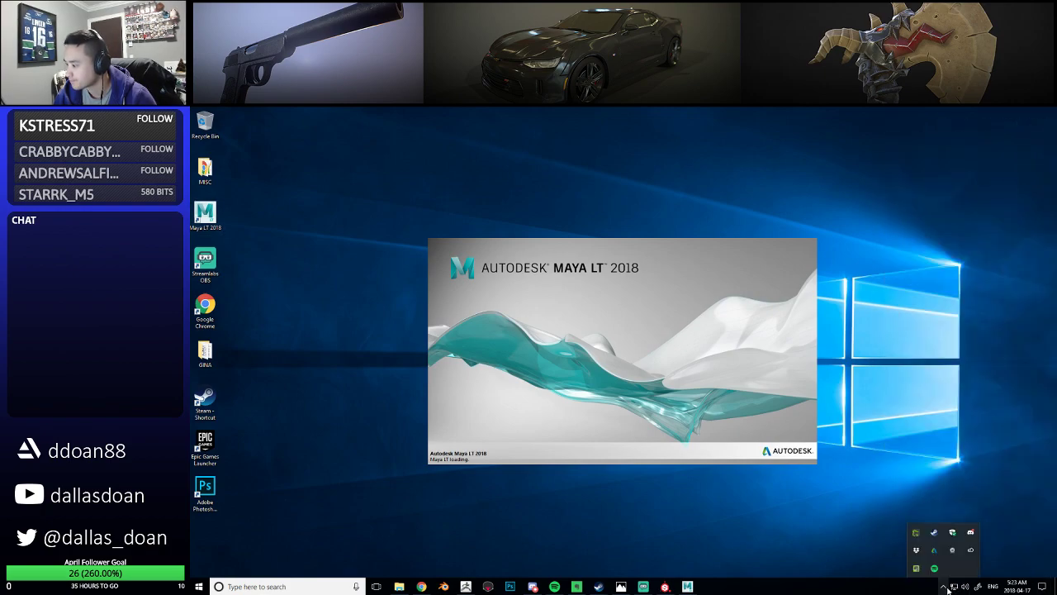
{"action": "left_click", "coordinate": [945, 586]}
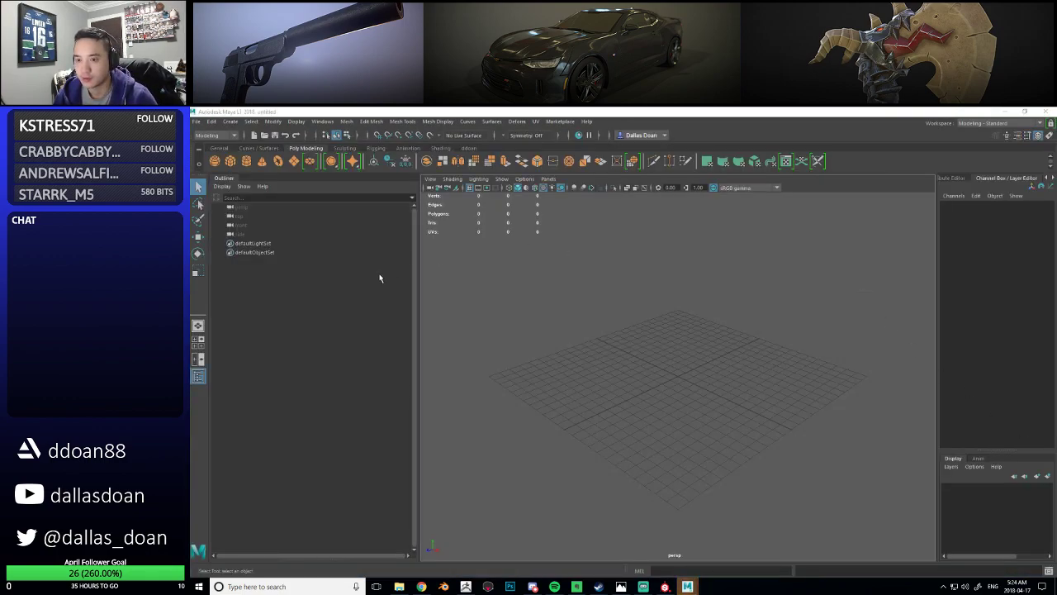
Hide the Outliner and open the recent scene fishermans_axe_01.mlt
{"action": "left_click", "coordinate": [198, 377]}
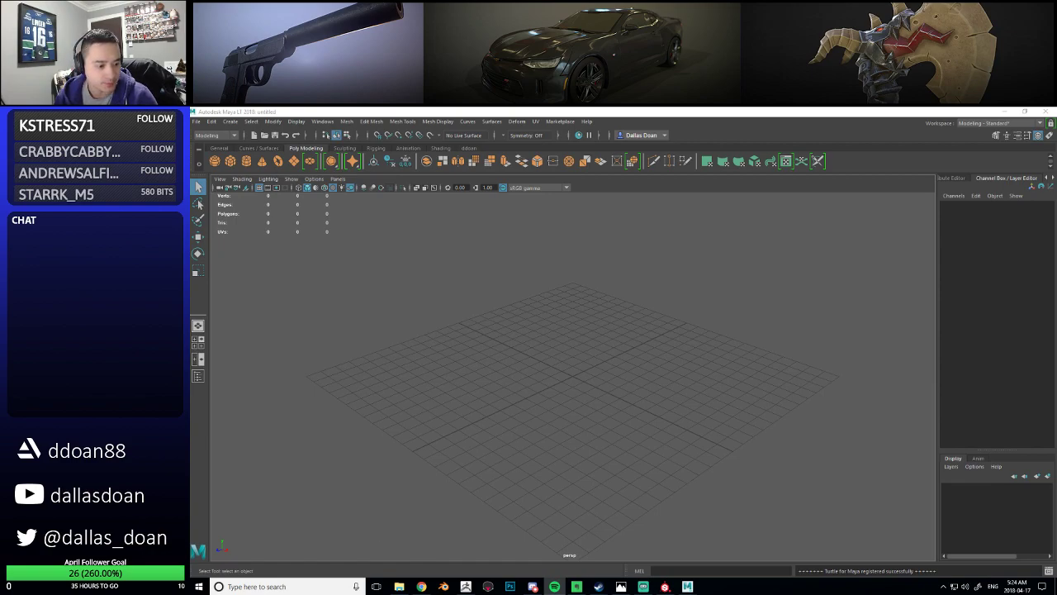
{"action": "left_click", "coordinate": [422, 332]}
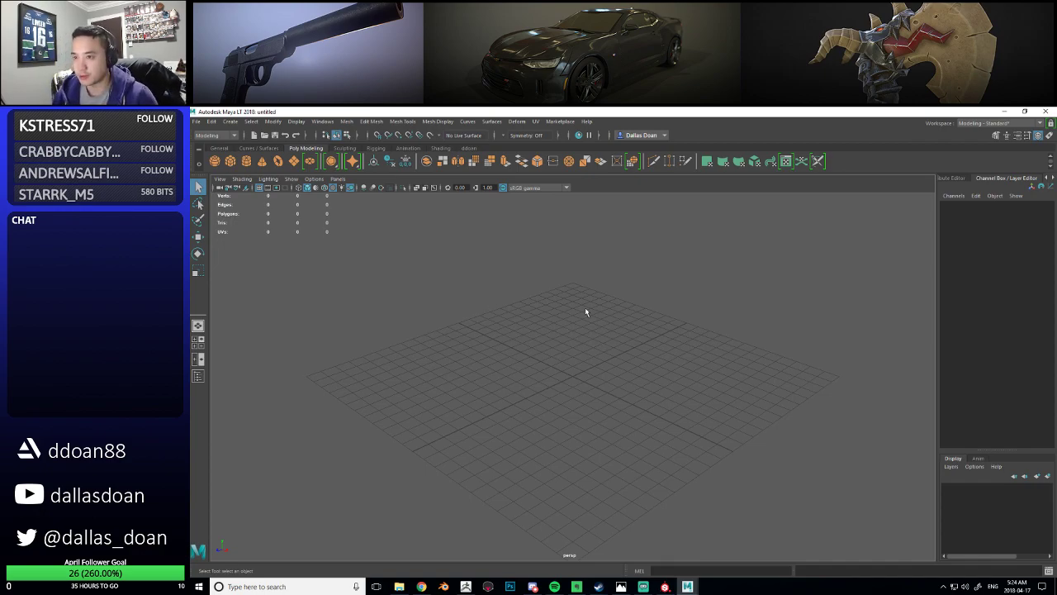
{"action": "left_click", "coordinate": [197, 121]}
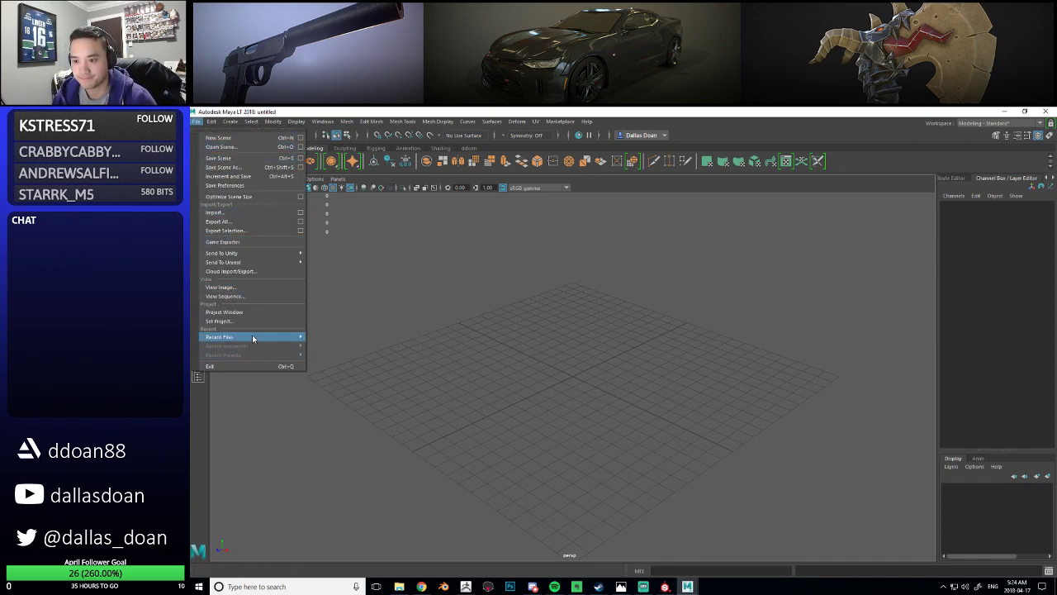
{"action": "left_click", "coordinate": [366, 337]}
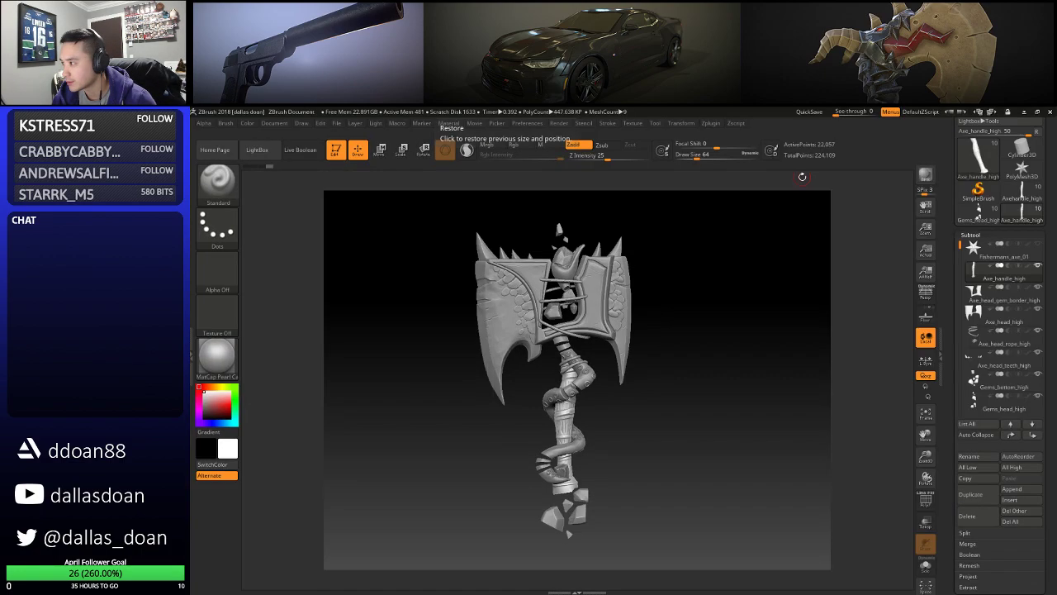
Inspect the axe from several angles, first the sculpt in ZBrush and after switching back, the meshes in Maya LT
{"action": "mouse_move", "coordinate": [713, 329]}
{"action": "left_mouse_down"}
{"action": "mouse_move", "coordinate": [697, 328]}
{"action": "mouse_move", "coordinate": [682, 346]}
{"action": "mouse_move", "coordinate": [732, 344]}
{"action": "mouse_move", "coordinate": [724, 333]}
{"action": "left_mouse_up"}
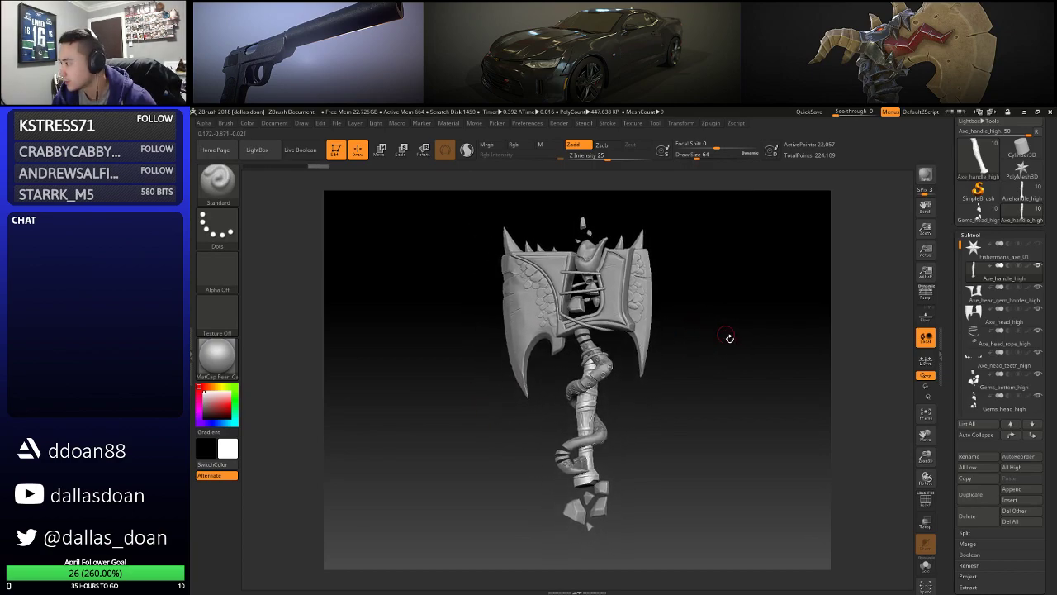
{"action": "left_click_drag", "start_coordinate": [768, 266], "coordinate": [702, 299]}
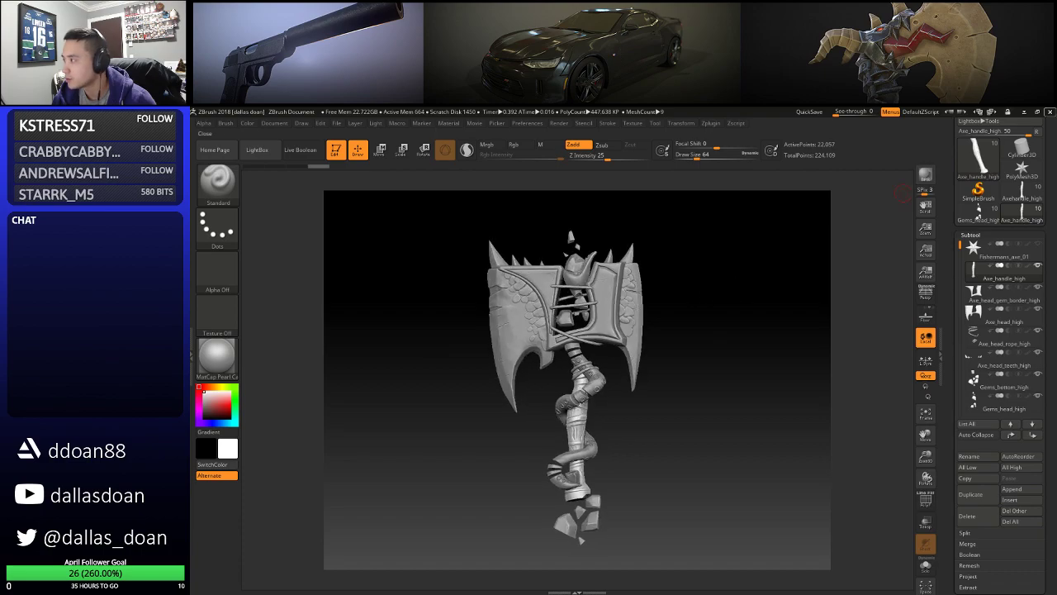
{"action": "left_click", "coordinate": [1026, 112]}
{"action": "left_click_drag", "start_coordinate": [645, 347], "coordinate": [632, 445], "text": "alt"}
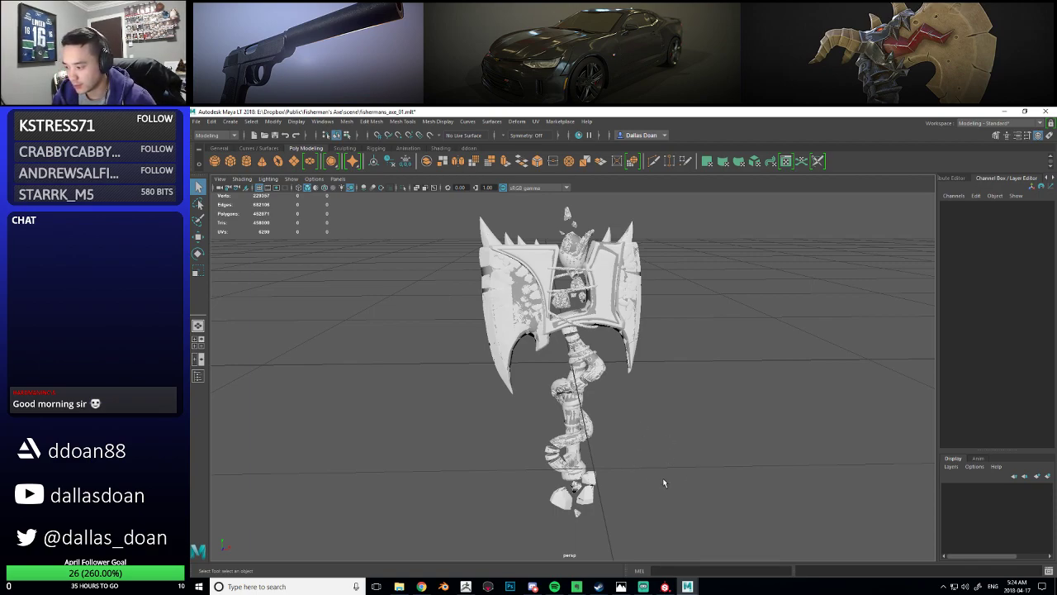
{"action": "left_click_drag", "start_coordinate": [650, 477], "coordinate": [684, 452], "text": "alt"}
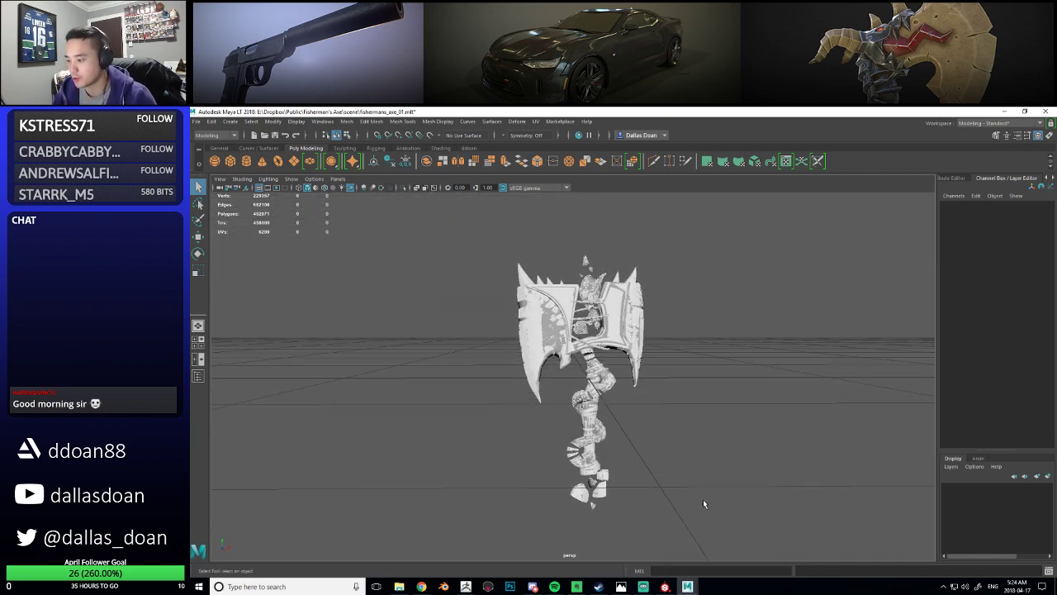
{"action": "left_click_drag", "start_coordinate": [698, 501], "coordinate": [649, 465], "text": "alt"}
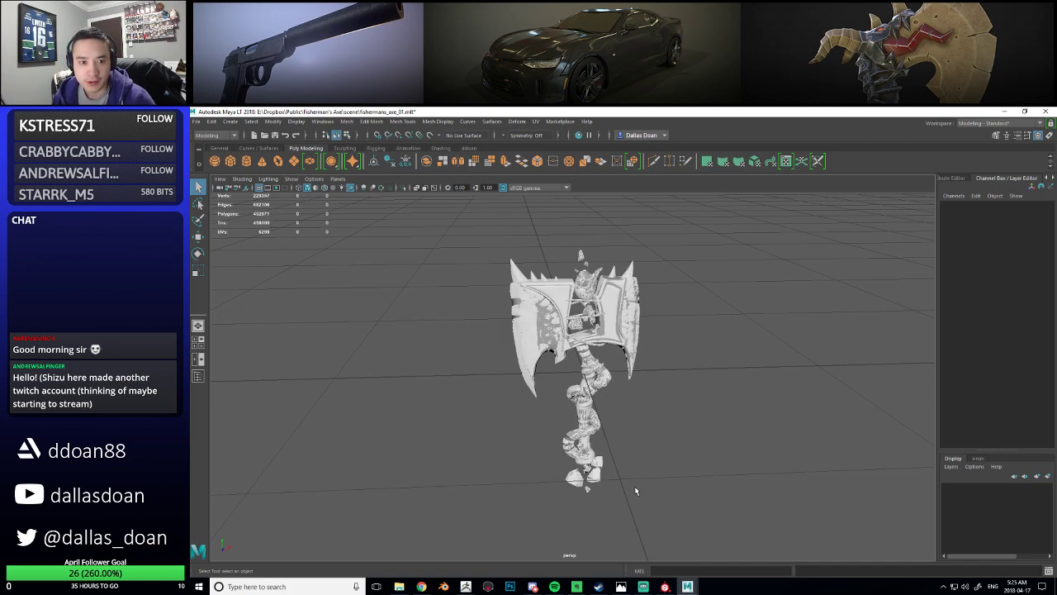
{"action": "left_click_drag", "start_coordinate": [635, 490], "coordinate": [629, 421], "text": "alt"}
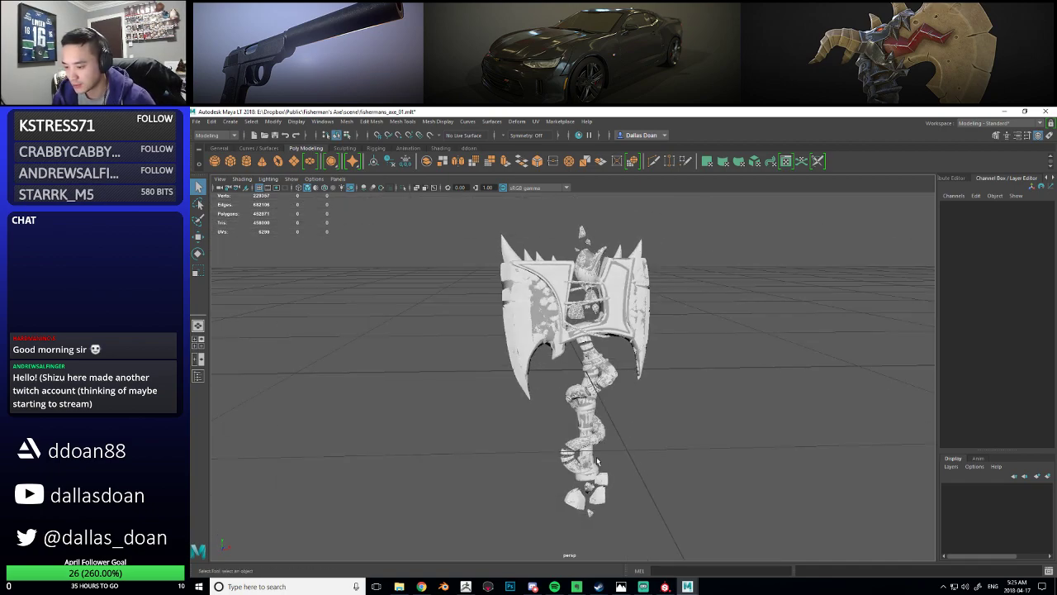
{"action": "left_click_drag", "start_coordinate": [632, 472], "coordinate": [650, 453], "text": "alt"}
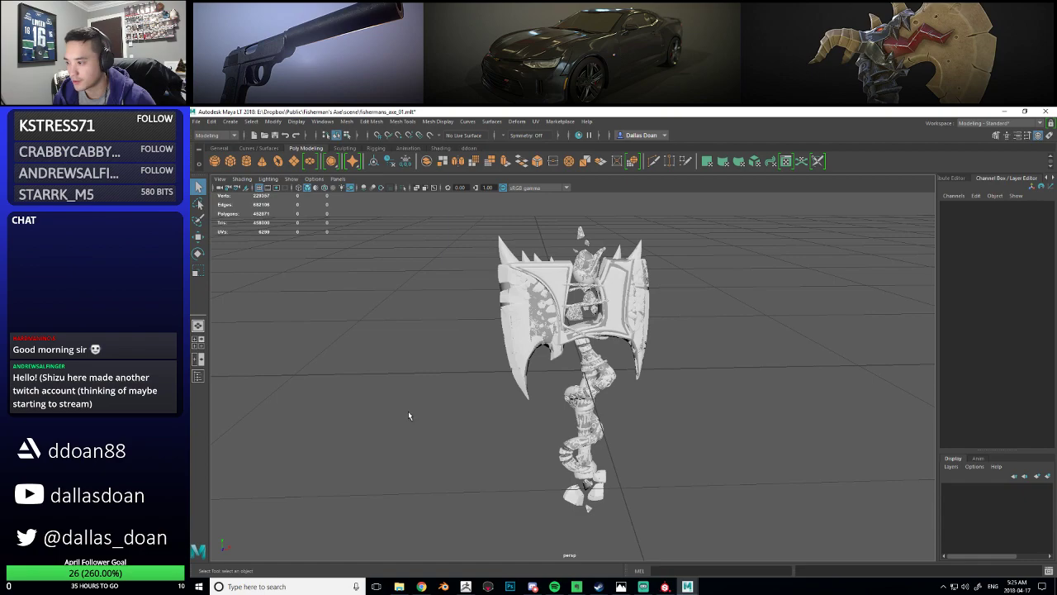
Show the Outliner and hide all low and high axe meshes from Gemsbottom_low through Octopushead_high
{"action": "left_click", "coordinate": [197, 376]}
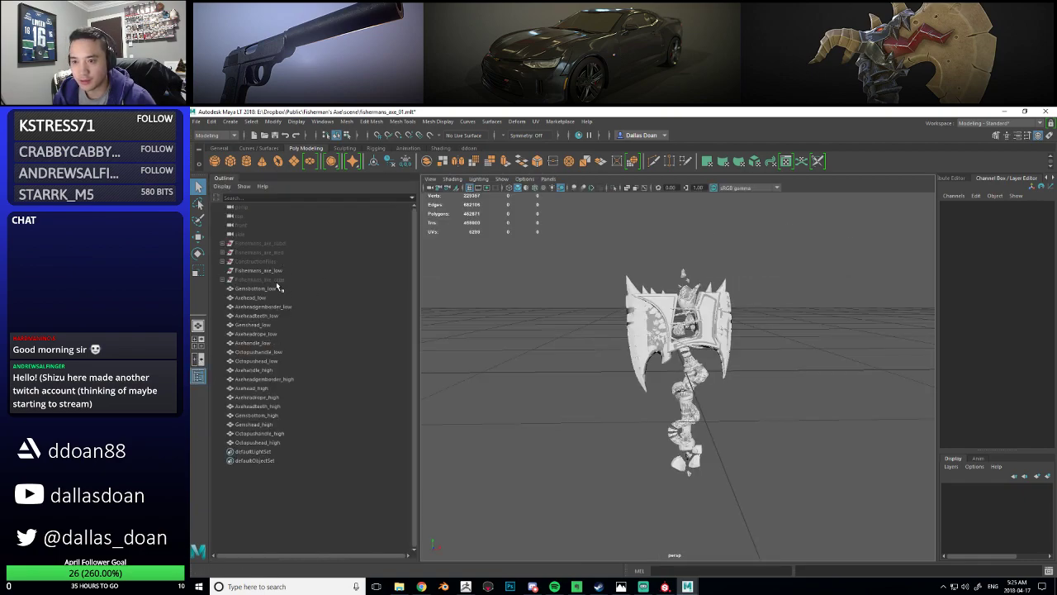
{"action": "left_click", "coordinate": [267, 288]}
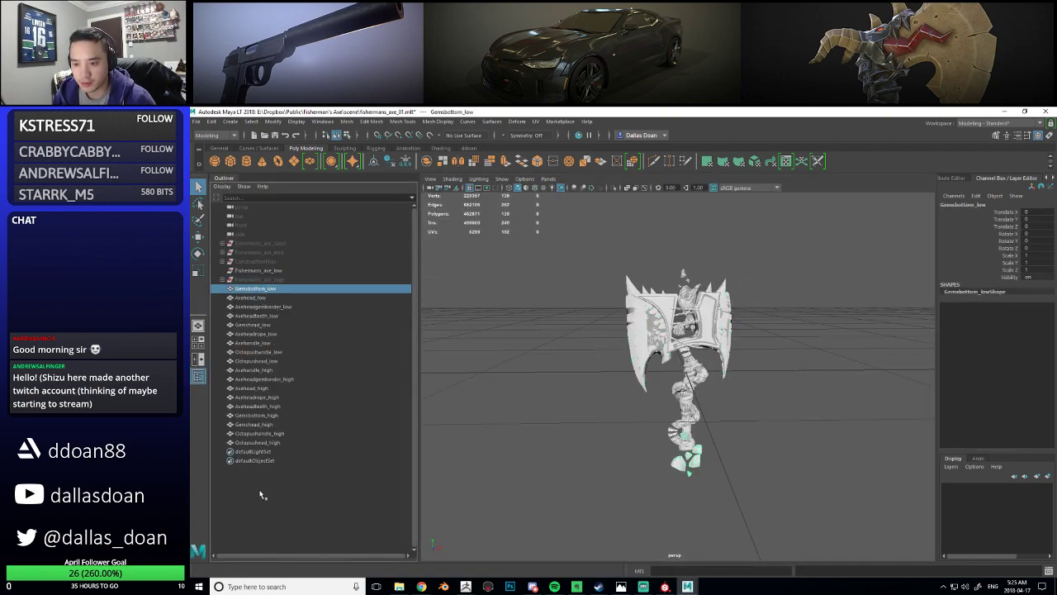
{"action": "left_click", "coordinate": [277, 442], "text": "shift"}
{"action": "key", "text": "ctrl+h"}
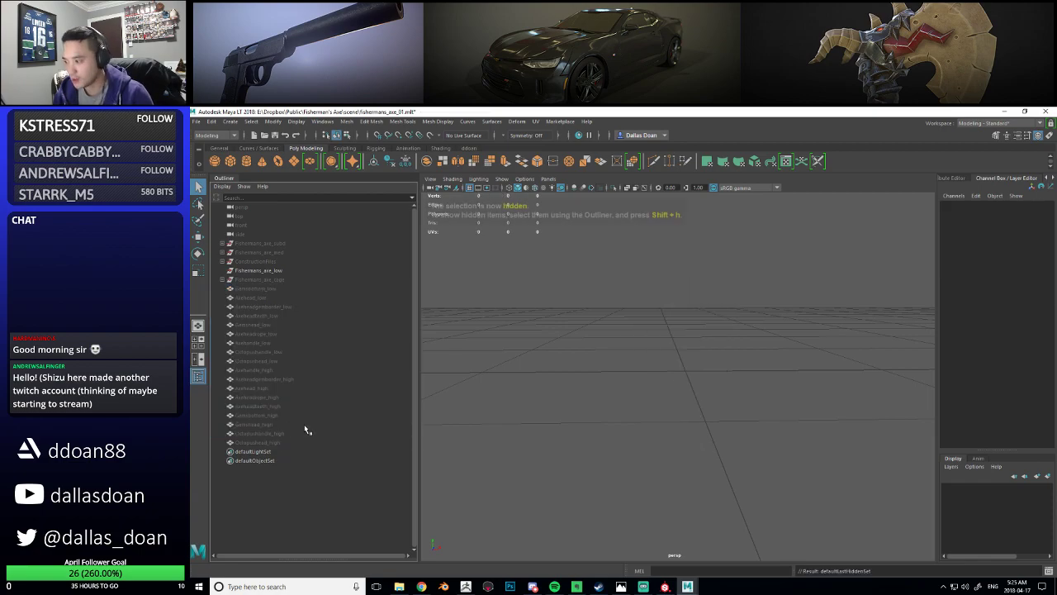
Unhide the Fishermans_axe_subd group and clear the selection
{"action": "left_click", "coordinate": [273, 243]}
{"action": "key", "text": "shift+h"}
{"action": "left_click", "coordinate": [567, 389]}
{"action": "left_click_drag", "start_coordinate": [568, 389], "coordinate": [383, 378], "text": "alt"}
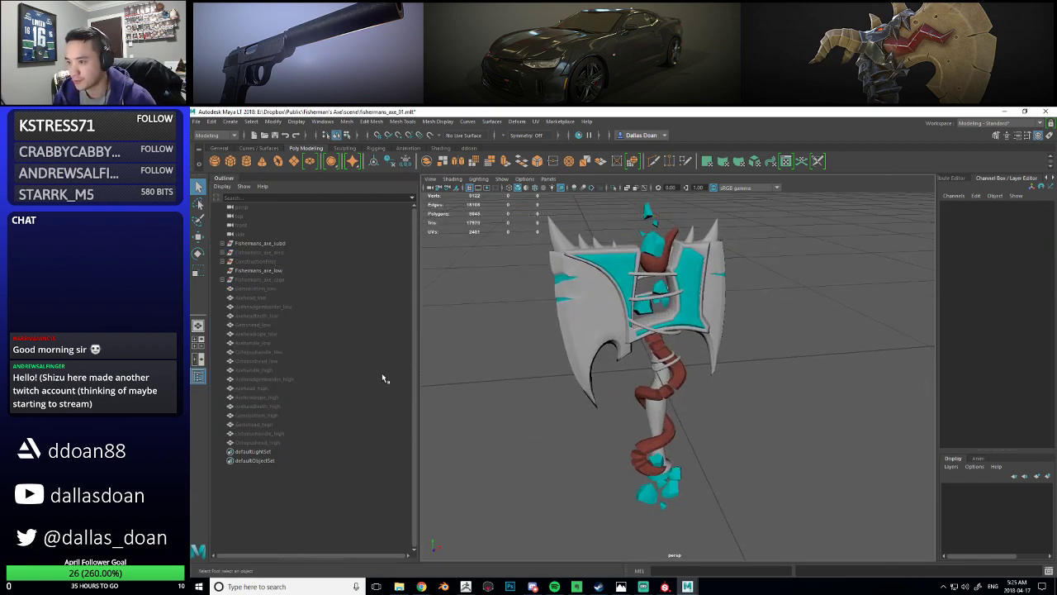
Select the axe head mesh for a closer look, bring up the axe concept image, and move its window out of the viewport
{"action": "scroll", "coordinate": [571, 297], "scroll_direction": "up", "scroll_amount": 2}
{"action": "left_click", "coordinate": [563, 302]}
{"action": "left_click_drag", "start_coordinate": [563, 301], "coordinate": [566, 273], "text": "alt"}
{"action": "scroll", "coordinate": [565, 273], "scroll_direction": "down", "scroll_amount": 3}
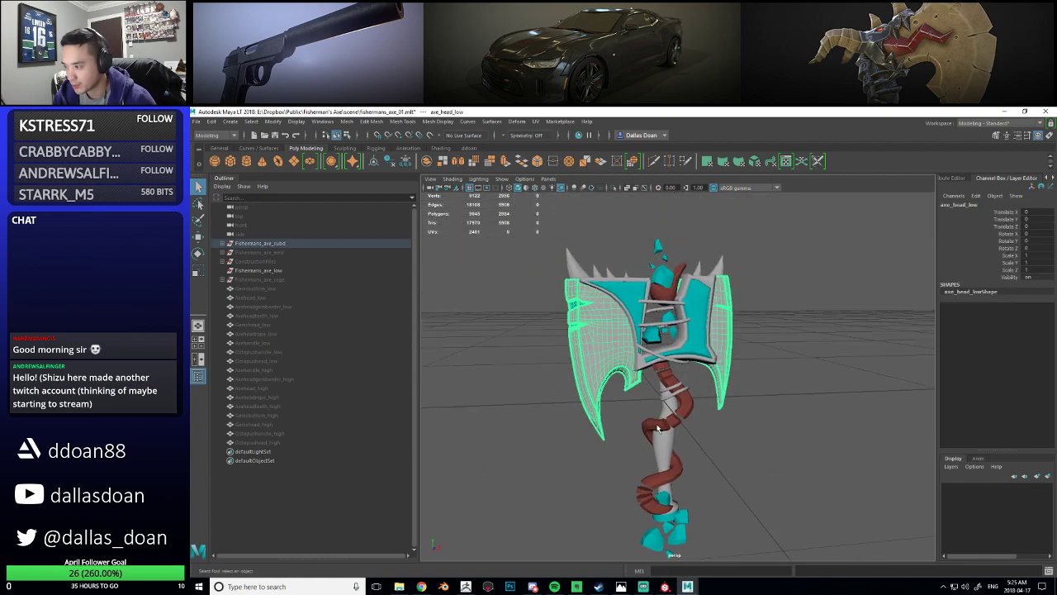
{"action": "left_click", "coordinate": [621, 586]}
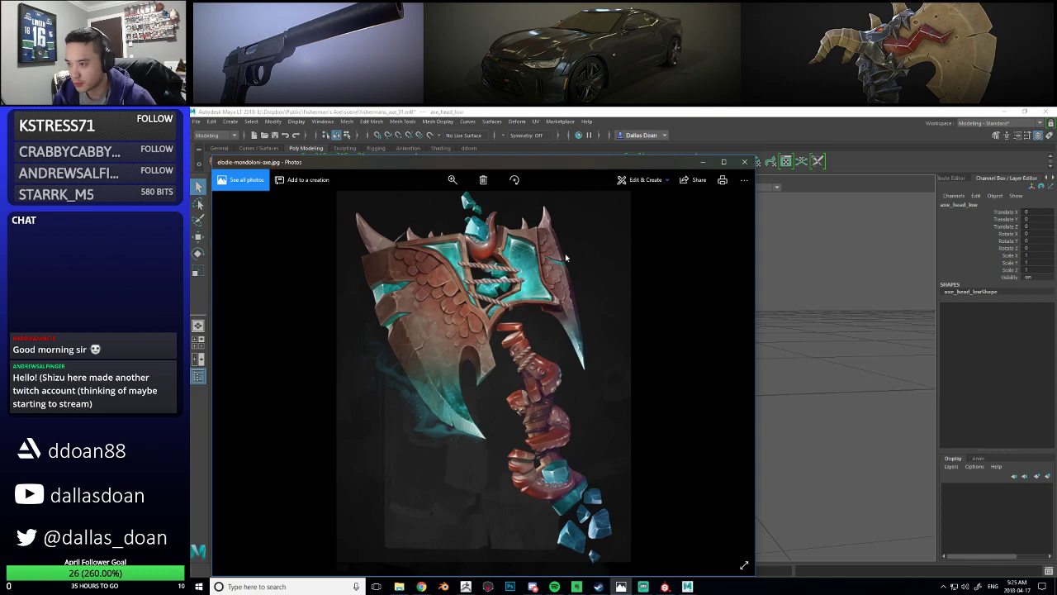
{"action": "left_click_drag", "start_coordinate": [570, 166], "coordinate": [190, 188]}
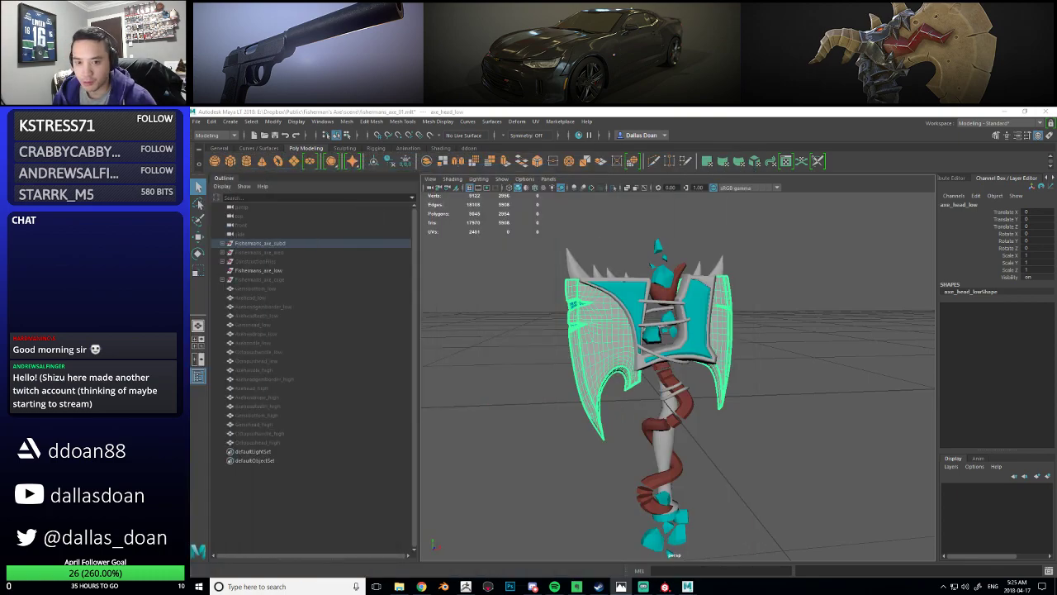
Examine the coloured subd axe model from several angles, including its head, rope and handle
{"action": "left_click_drag", "start_coordinate": [678, 391], "coordinate": [741, 360], "text": "alt"}
{"action": "left_click", "coordinate": [740, 356]}
{"action": "left_click", "coordinate": [585, 333]}
{"action": "left_click_drag", "start_coordinate": [585, 333], "coordinate": [721, 289], "text": "alt"}
{"action": "left_click", "coordinate": [660, 318]}
{"action": "left_click", "coordinate": [721, 289]}
{"action": "left_click", "coordinate": [684, 250]}
{"action": "left_click", "coordinate": [648, 237]}
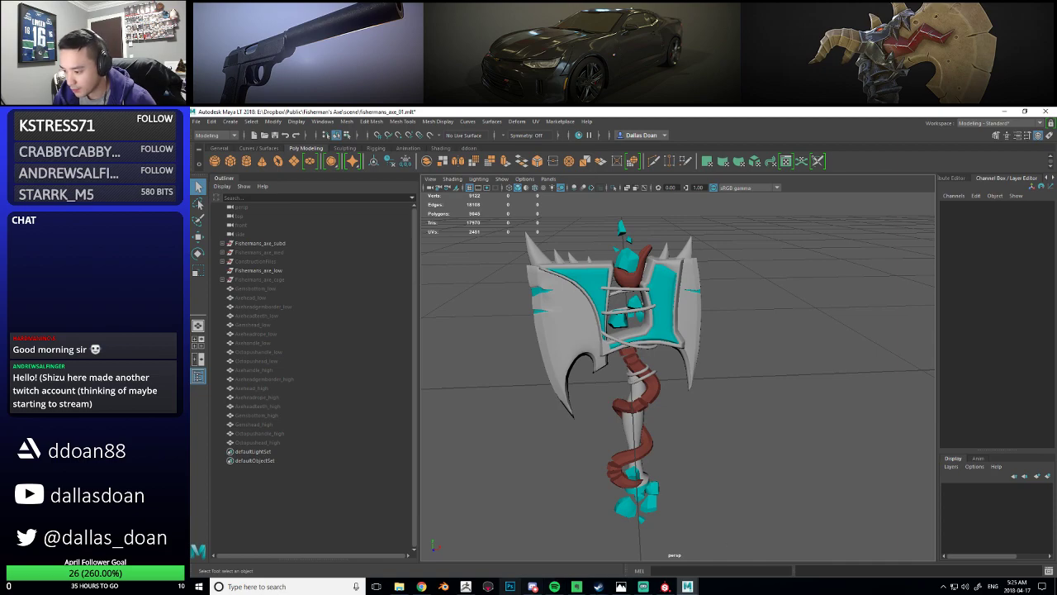
Switch to ZBrush, check the Tool palette's import options and the axe sculpt, and return to Maya LT
{"action": "left_click", "coordinate": [468, 587]}
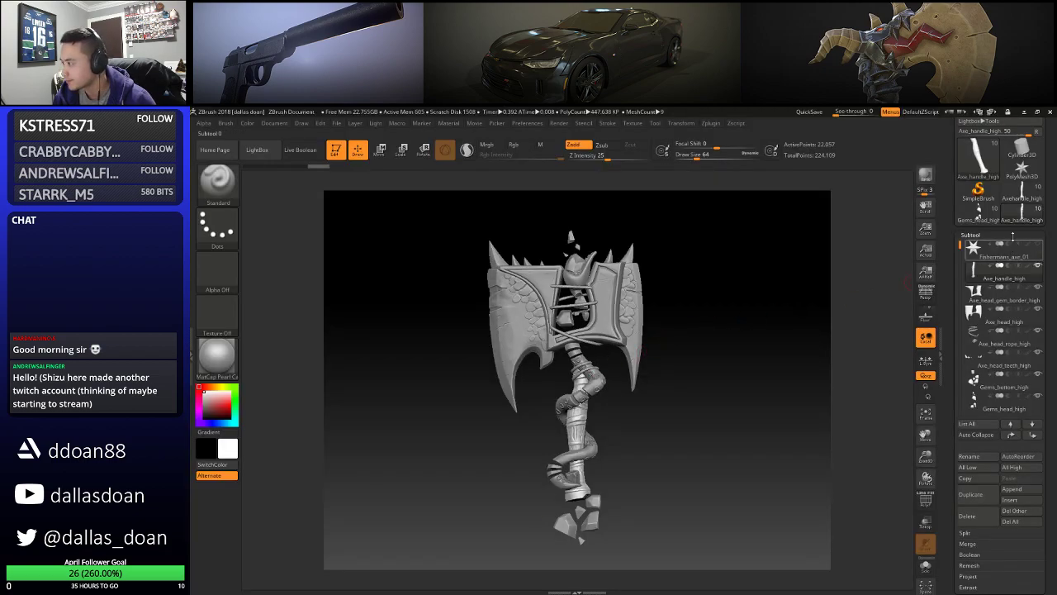
{"action": "scroll", "coordinate": [995, 370], "scroll_direction": "up", "scroll_amount": 3}
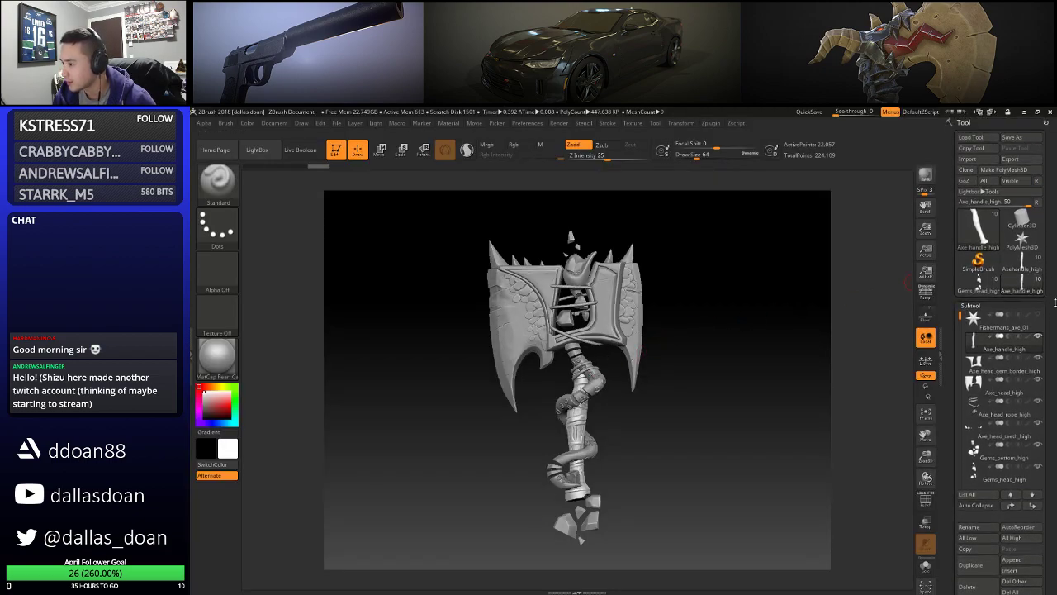
{"action": "mouse_move", "coordinate": [749, 365]}
{"action": "left_mouse_down"}
{"action": "mouse_move", "coordinate": [760, 369]}
{"action": "mouse_move", "coordinate": [749, 372]}
{"action": "left_mouse_up"}
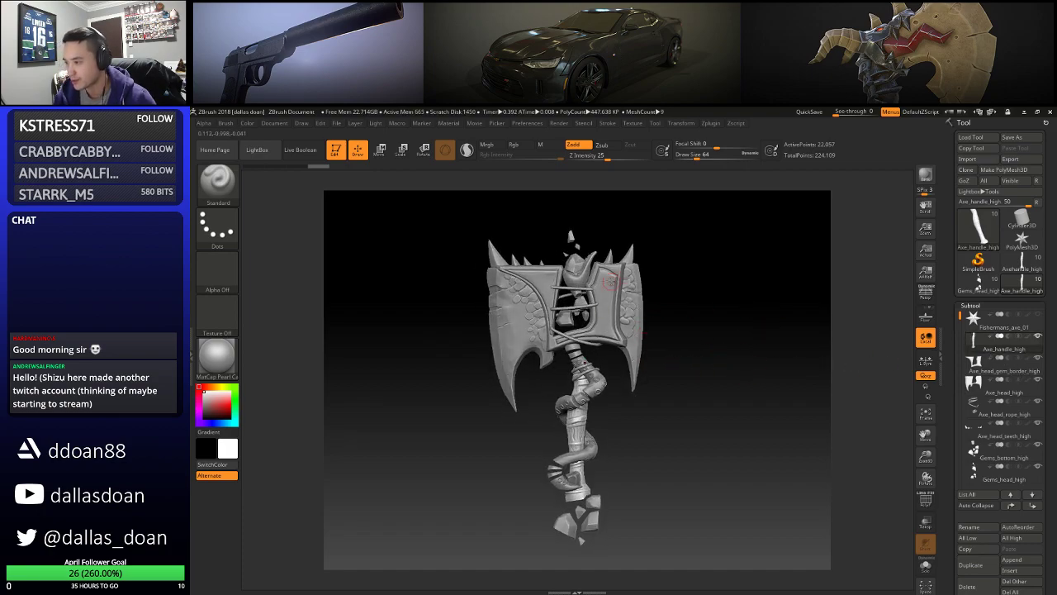
{"action": "left_click", "coordinate": [1025, 111]}
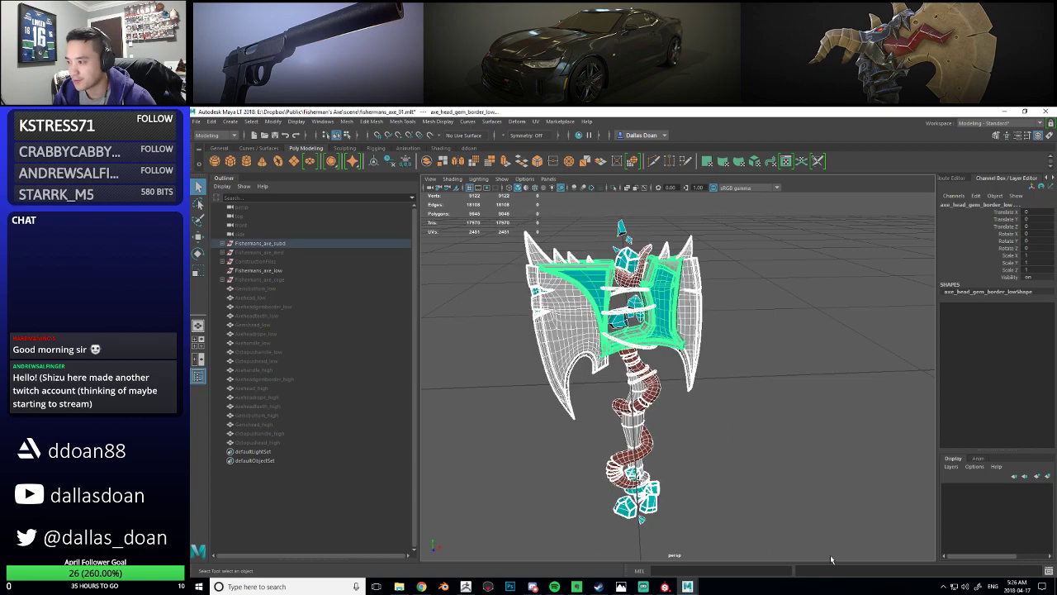
{"action": "left_click", "coordinate": [196, 122]}
{"action": "left_click", "coordinate": [245, 230]}
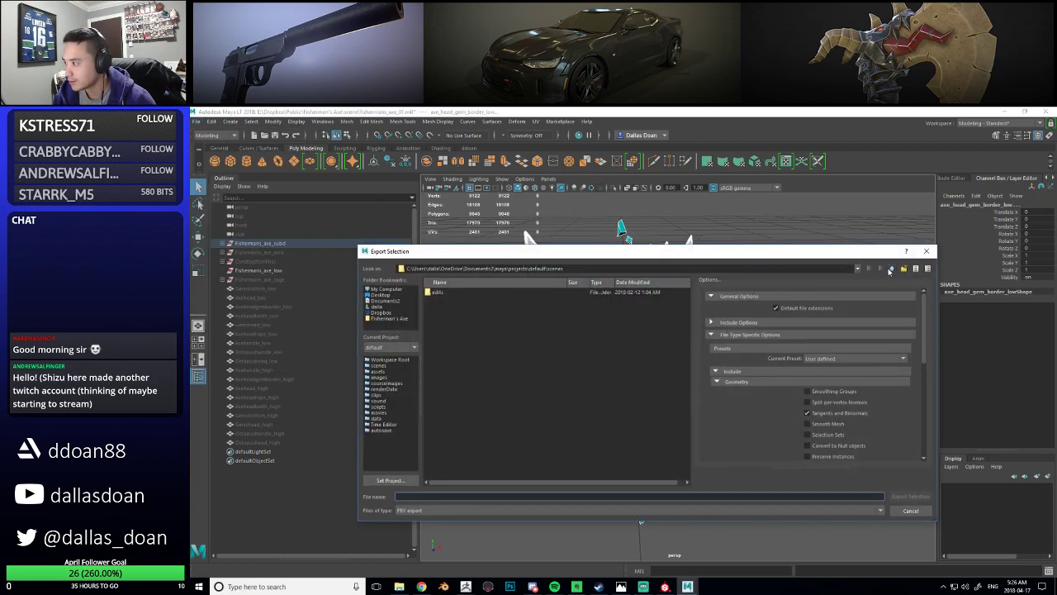
{"action": "left_click", "coordinate": [389, 318]}
{"action": "double_click", "coordinate": [443, 307]}
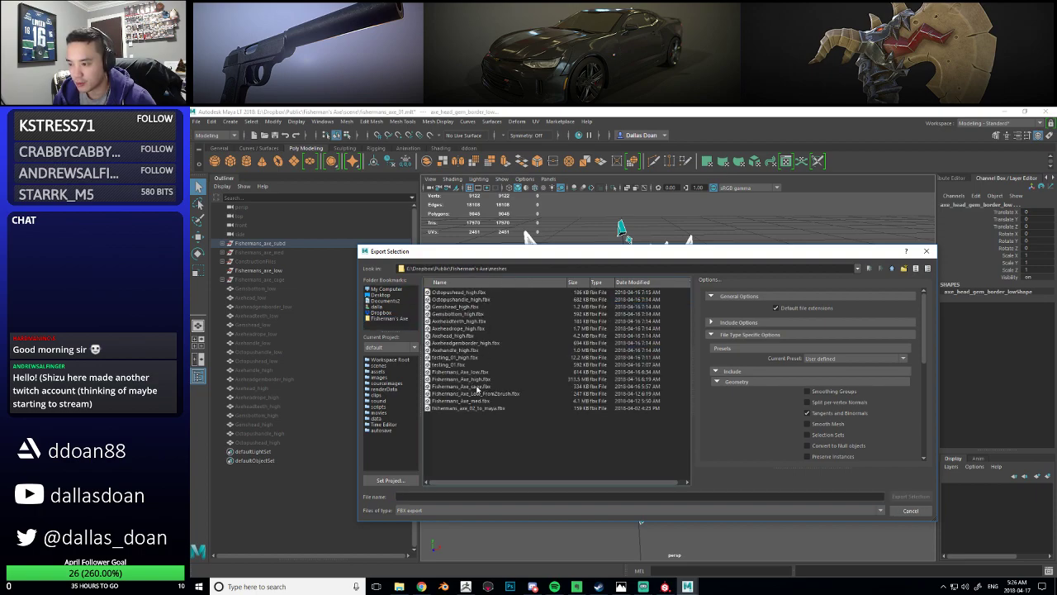
{"action": "left_click", "coordinate": [445, 510]}
{"action": "left_click", "coordinate": [437, 531]}
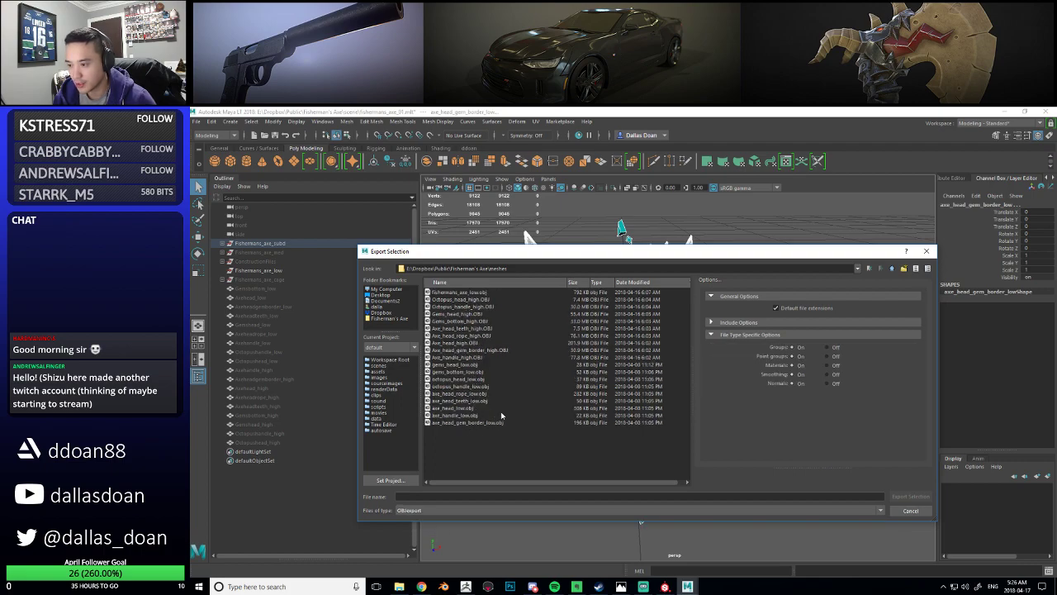
{"action": "left_click", "coordinate": [908, 510]}
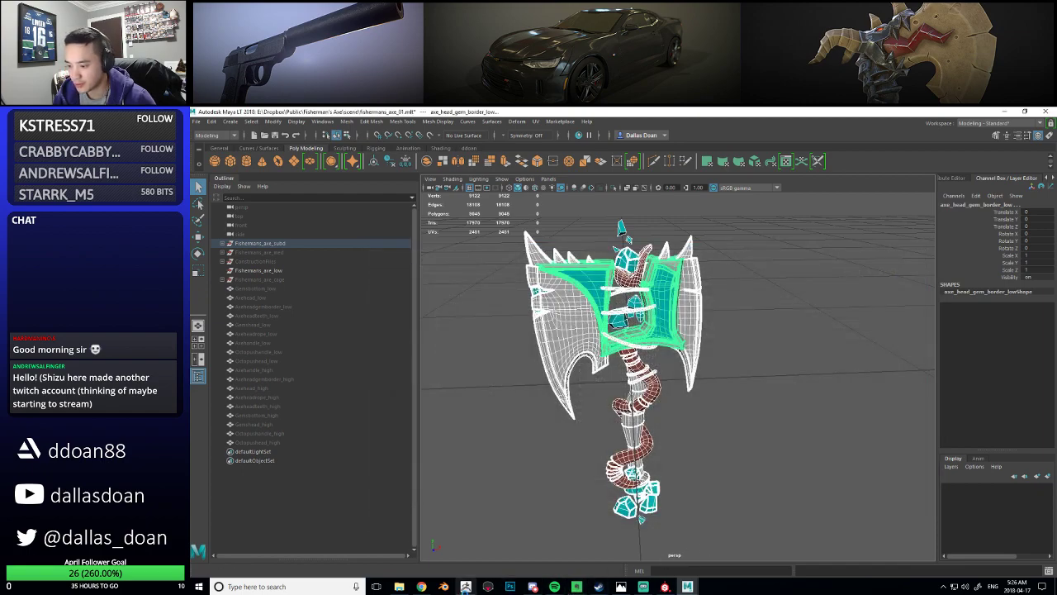
Switch to ZBrush and look through the importable files in the Fisherman's Axe meshes folder and the subtool list
{"action": "left_click", "coordinate": [466, 586]}
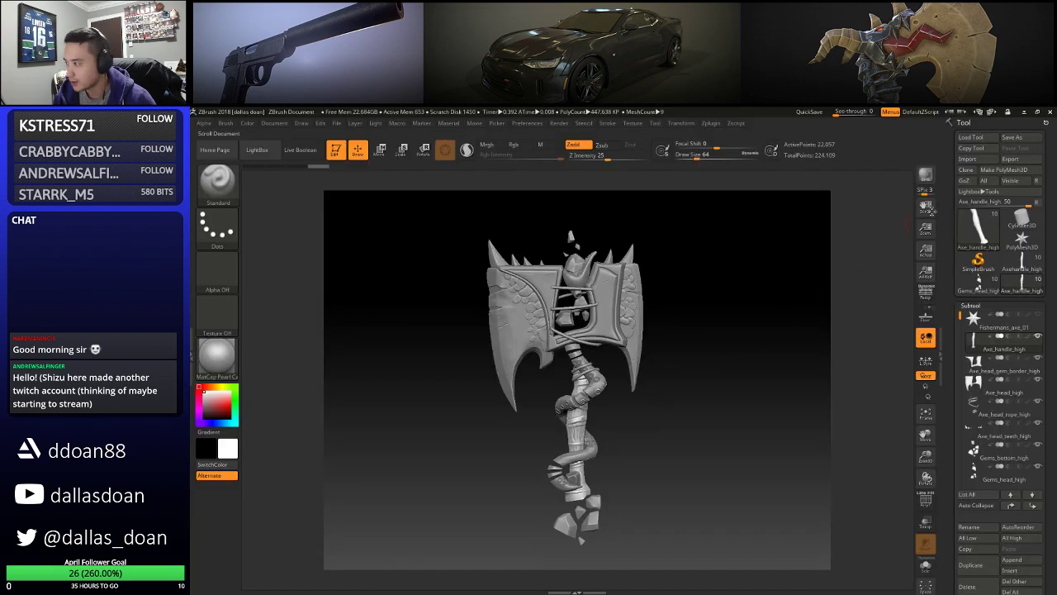
{"action": "left_click", "coordinate": [967, 159]}
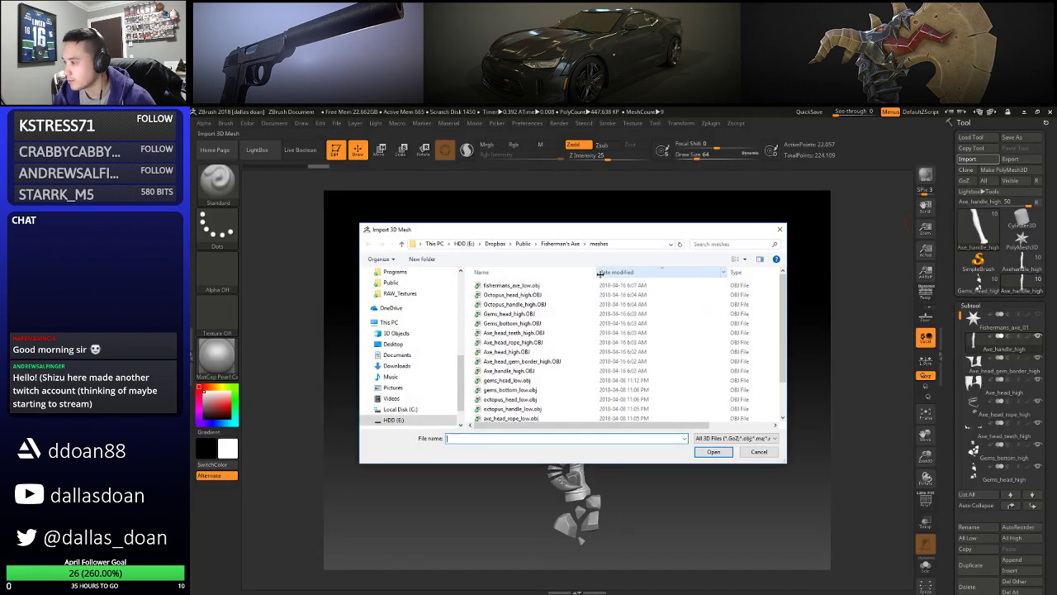
{"action": "left_click", "coordinate": [768, 454]}
{"action": "left_click_drag", "start_coordinate": [952, 398], "coordinate": [952, 343]}
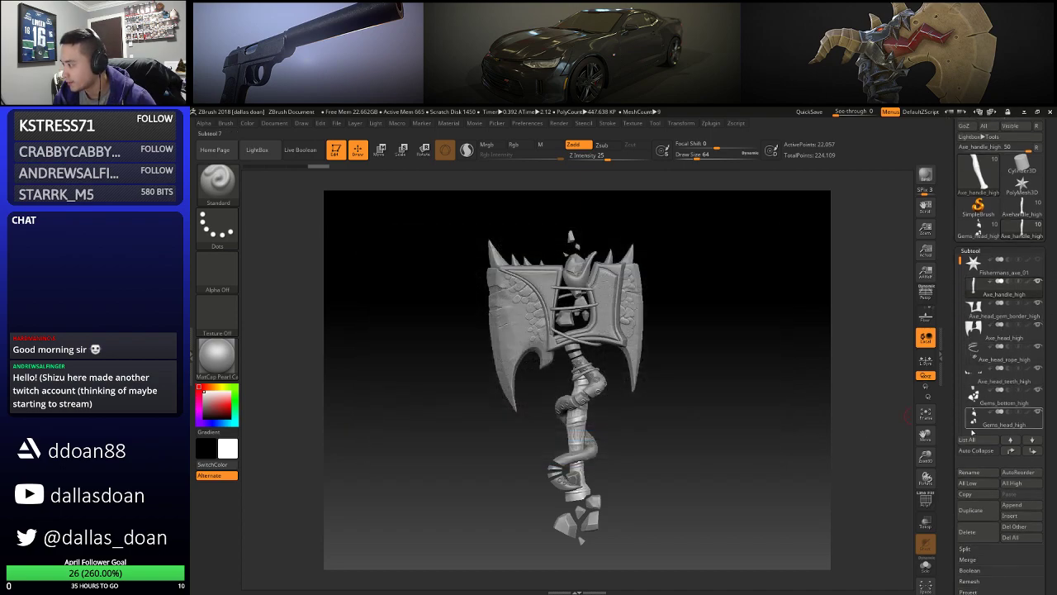
Examine the axe sculpt from slightly different angles and look through its subtools and the Tool palette options
{"action": "left_click_drag", "start_coordinate": [1049, 267], "coordinate": [1049, 321]}
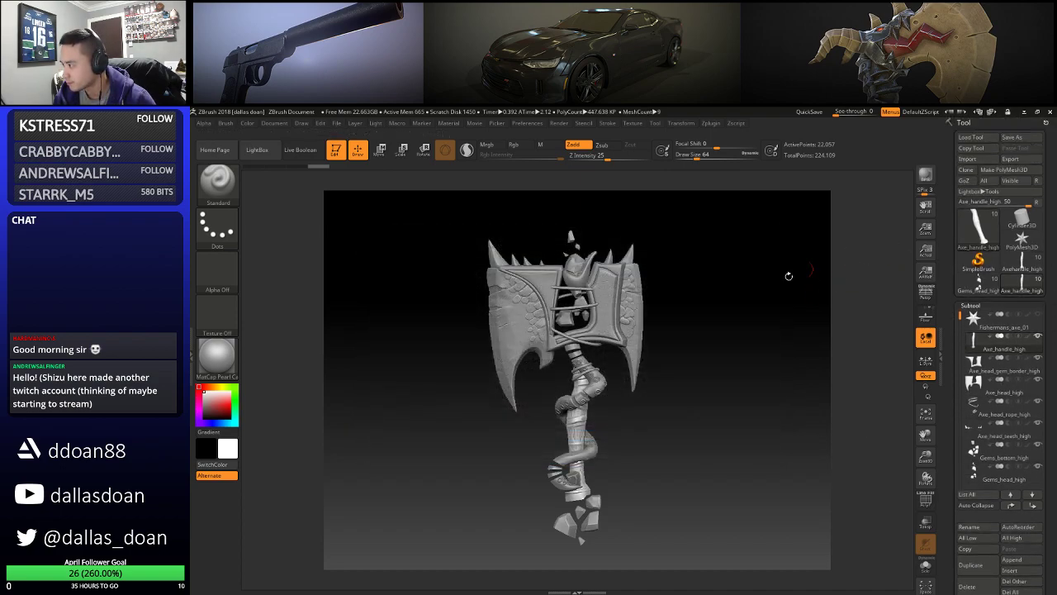
{"action": "left_click_drag", "start_coordinate": [694, 368], "coordinate": [715, 337]}
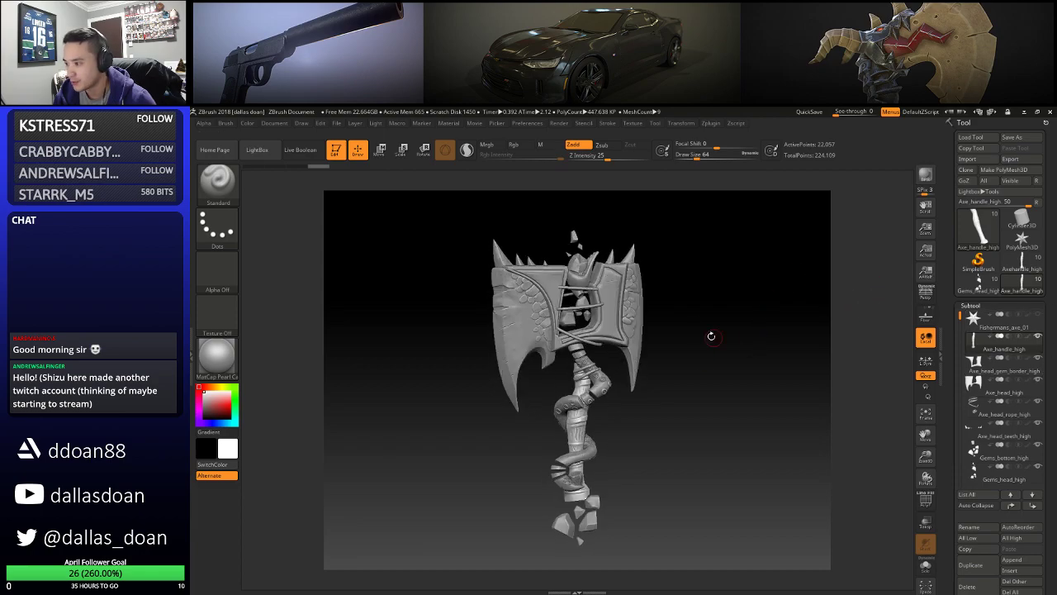
{"action": "mouse_move", "coordinate": [1051, 354]}
{"action": "left_mouse_down"}
{"action": "mouse_move", "coordinate": [1054, 272]}
{"action": "mouse_move", "coordinate": [1051, 346]}
{"action": "left_mouse_up"}
{"action": "left_click_drag", "start_coordinate": [663, 349], "coordinate": [686, 353]}
{"action": "left_click_drag", "start_coordinate": [745, 315], "coordinate": [735, 325]}
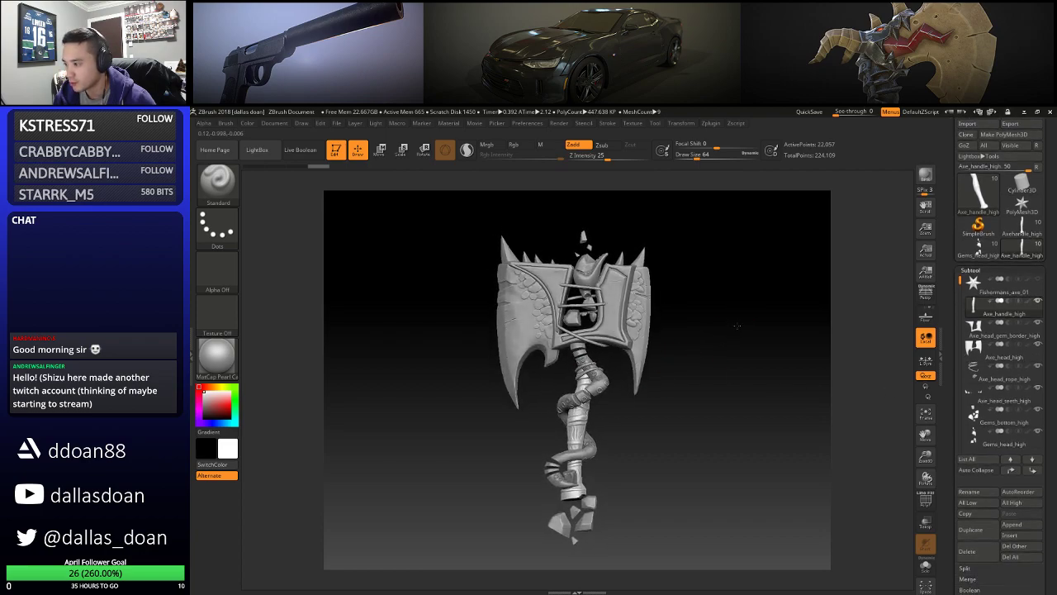
{"action": "left_click_drag", "start_coordinate": [1051, 400], "coordinate": [1049, 442]}
{"action": "mouse_move", "coordinate": [1050, 329]}
{"action": "left_mouse_down"}
{"action": "mouse_move", "coordinate": [1051, 313]}
{"action": "mouse_move", "coordinate": [1051, 364]}
{"action": "mouse_move", "coordinate": [1053, 348]}
{"action": "left_mouse_up"}
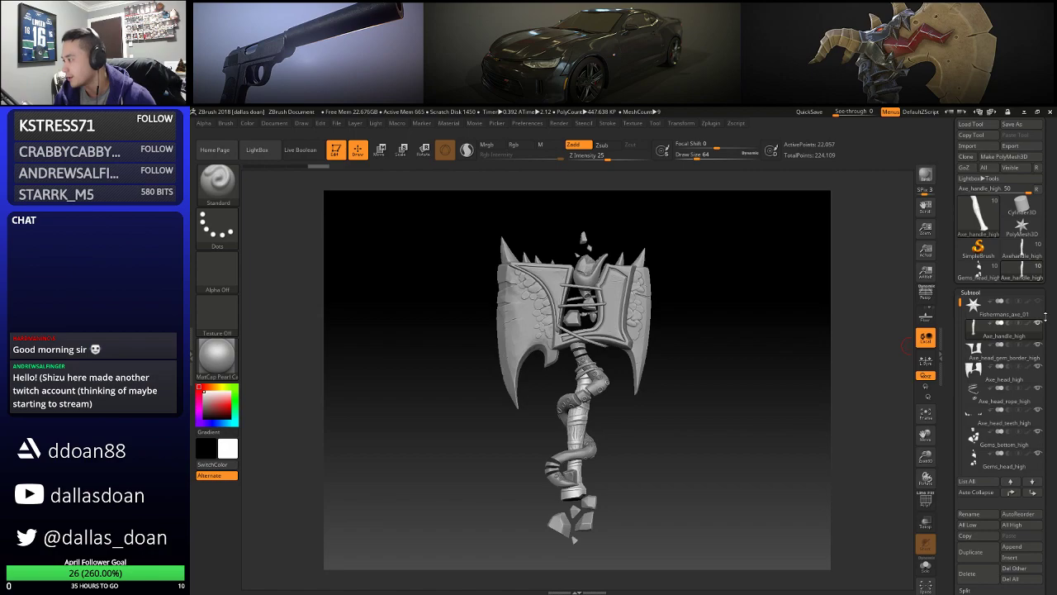
{"action": "left_click_drag", "start_coordinate": [1056, 310], "coordinate": [1050, 209]}
{"action": "left_click_drag", "start_coordinate": [1051, 167], "coordinate": [1056, 330]}
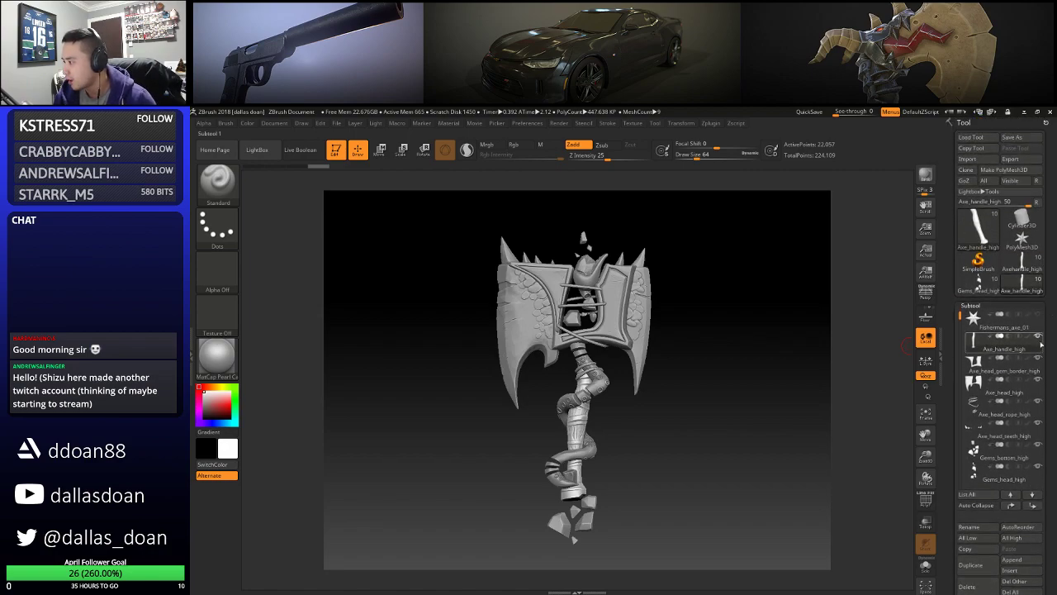
Look through the Zplugin options, check the axe sculpt once more, and return to Maya LT
{"action": "left_click", "coordinate": [711, 122]}
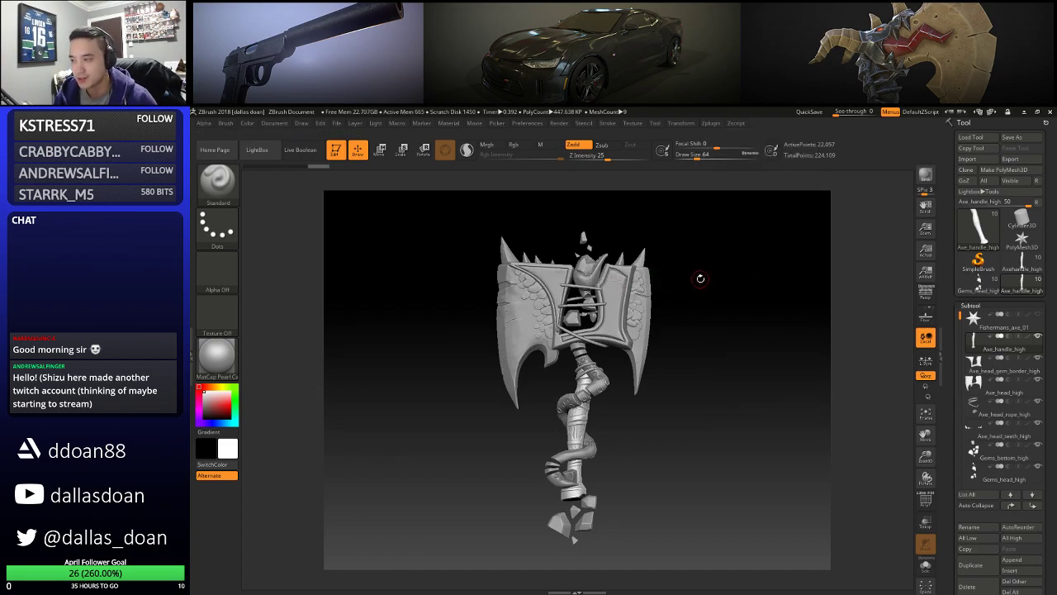
{"action": "left_click_drag", "start_coordinate": [721, 268], "coordinate": [724, 272]}
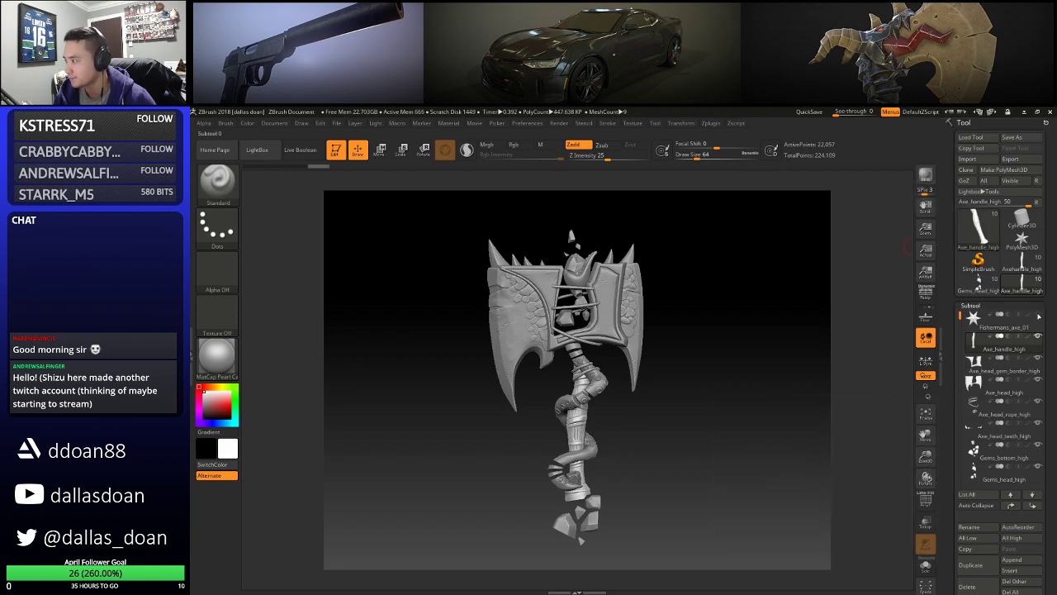
{"action": "left_click", "coordinate": [710, 122]}
{"action": "scroll", "coordinate": [1051, 273], "scroll_direction": "down", "scroll_amount": 1}
{"action": "scroll", "coordinate": [1052, 273], "scroll_direction": "up", "scroll_amount": 1}
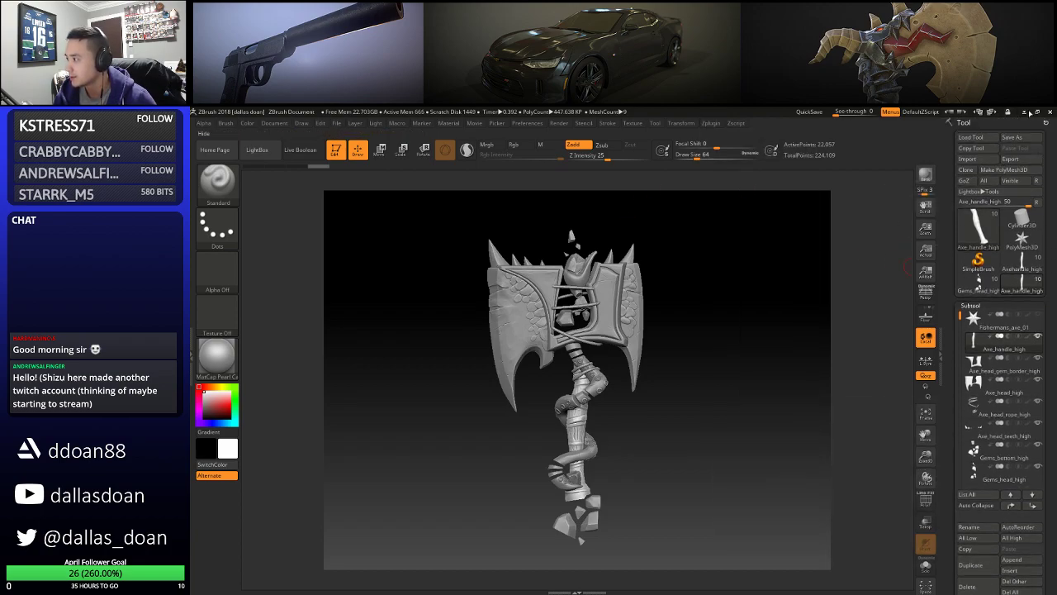
{"action": "left_click", "coordinate": [1036, 113]}
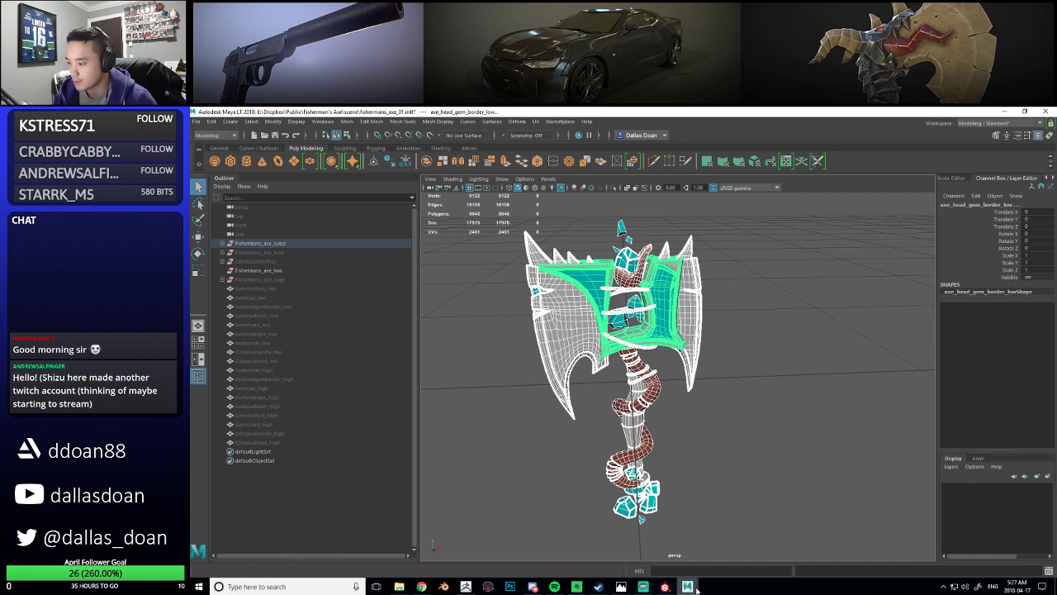
{"action": "left_click", "coordinate": [488, 586]}
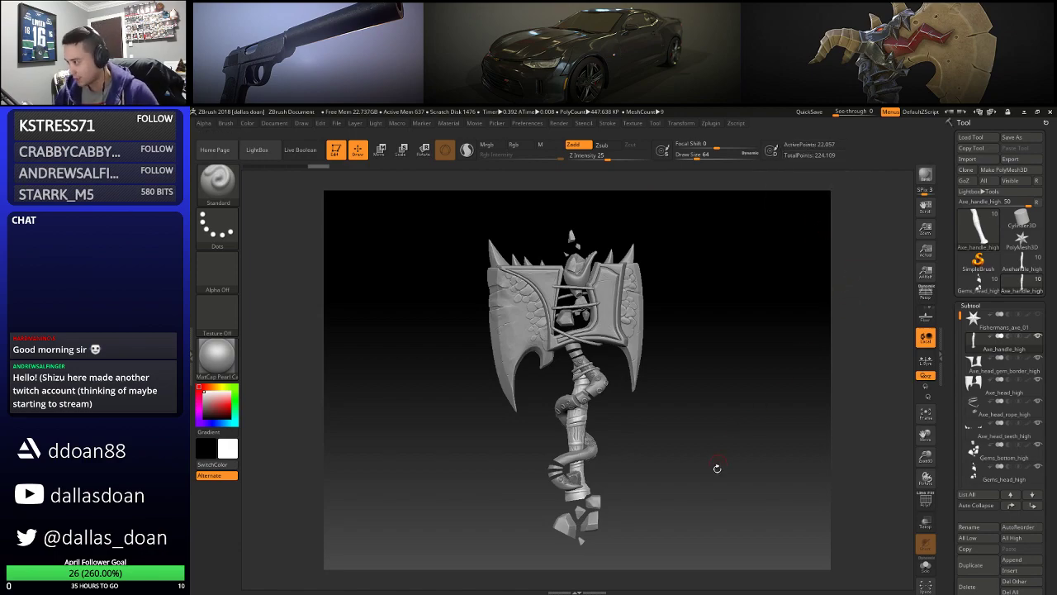
{"action": "left_click", "coordinate": [1024, 111]}
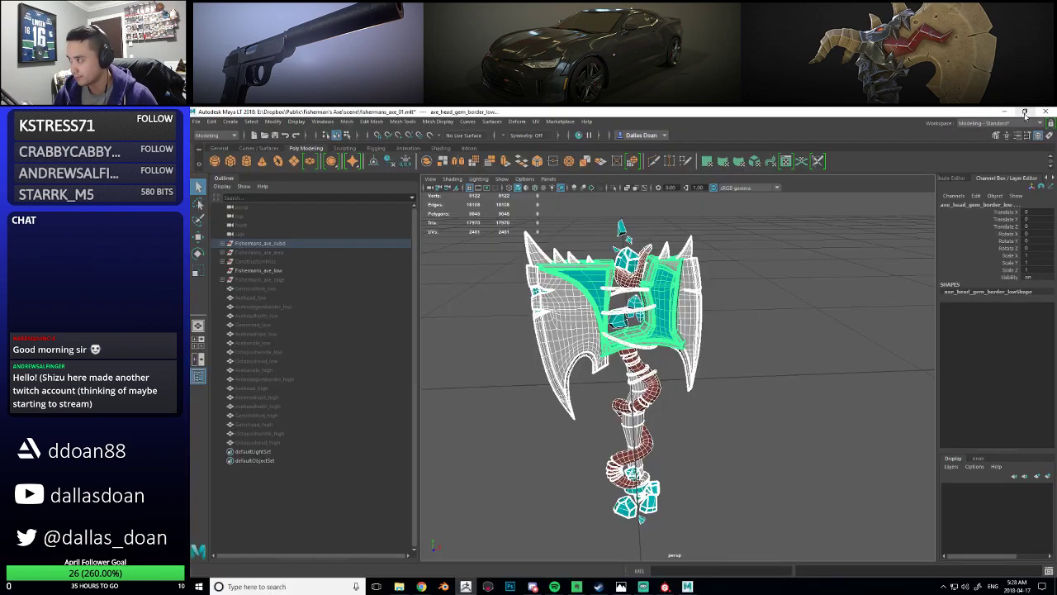
Show the high-poly meshes from Axehandle_high to Octopushead_high and hide the Fishermans_axe_subd group
{"action": "left_click", "coordinate": [270, 370]}
{"action": "left_click", "coordinate": [279, 444], "text": "shift"}
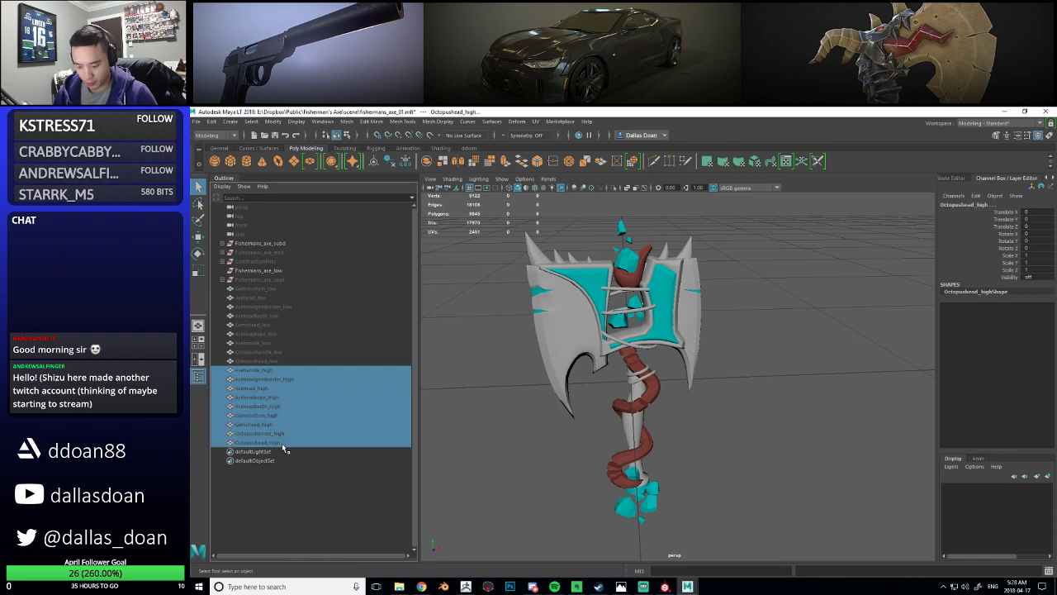
{"action": "left_click", "coordinate": [266, 270]}
{"action": "left_click", "coordinate": [272, 244]}
{"action": "key", "text": "ctrl+h"}
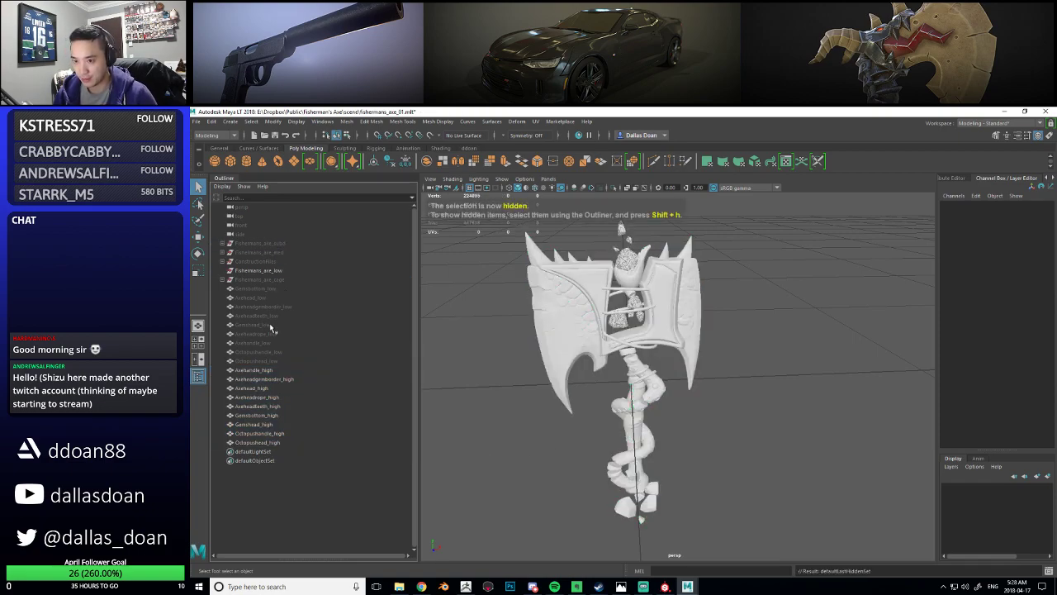
Show the low-poly meshes from Gemsbottom_low to Octopushead_low and view them overlapping the high-poly axe
{"action": "left_click", "coordinate": [269, 289]}
{"action": "left_click", "coordinate": [280, 360], "text": "shift"}
{"action": "key", "text": "shift+h"}
{"action": "left_click", "coordinate": [692, 417]}
{"action": "left_click_drag", "start_coordinate": [692, 417], "coordinate": [562, 390], "text": "alt"}
{"action": "left_click_drag", "start_coordinate": [664, 353], "coordinate": [677, 331], "text": "alt"}
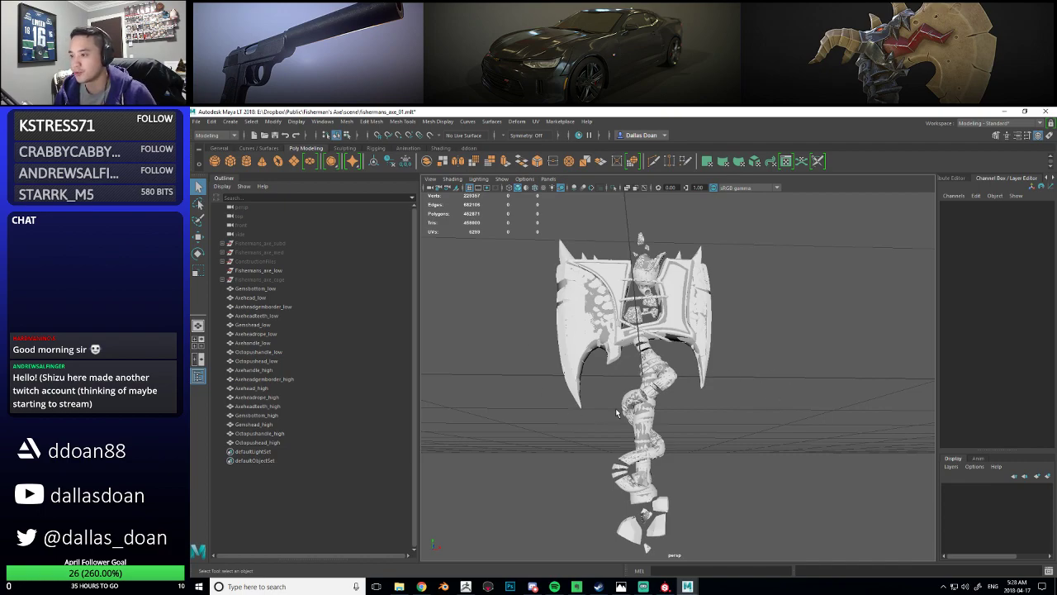
{"action": "left_click_drag", "start_coordinate": [748, 342], "coordinate": [785, 347], "text": "alt"}
Select all the low-poly meshes, isolate them to view their wireframe, and turn the isolation off again
{"action": "left_click", "coordinate": [255, 288]}
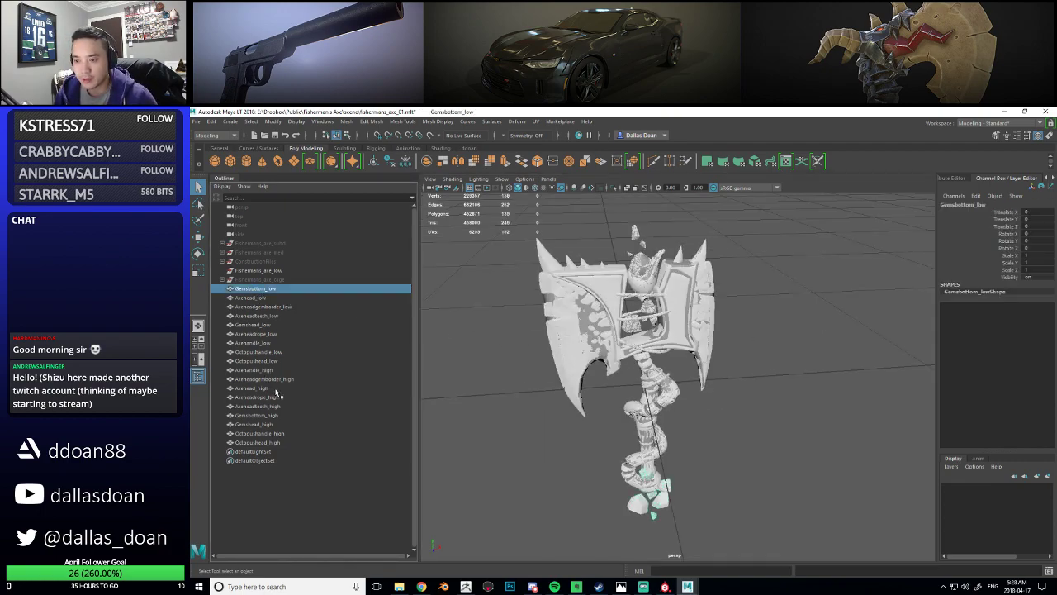
{"action": "left_click", "coordinate": [281, 361], "text": "shift"}
{"action": "left_click_drag", "start_coordinate": [643, 418], "coordinate": [687, 426], "text": "alt"}
{"action": "key", "text": "ctrl+1"}
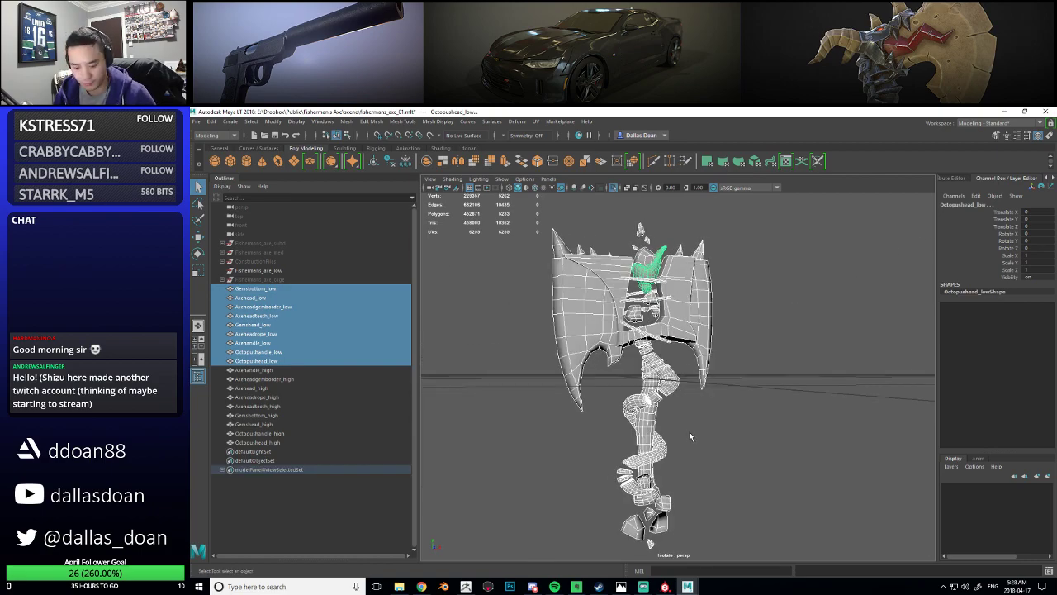
{"action": "key", "text": "ctrl+1"}
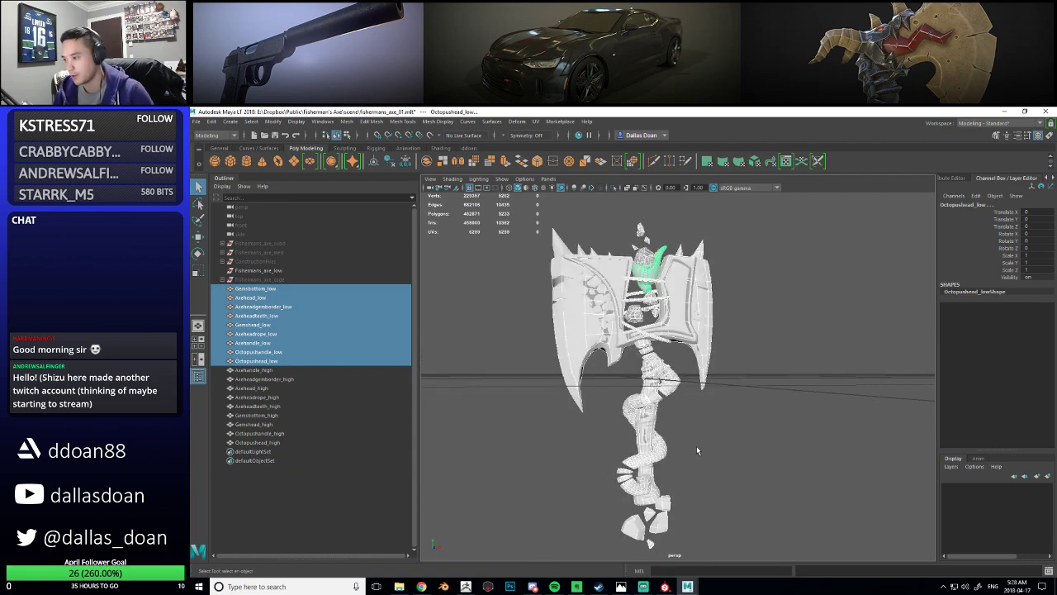
Select the high-poly meshes together and one by one to check which axe part each _high name matches, and clear the selection
{"action": "left_click", "coordinate": [255, 370]}
{"action": "left_click", "coordinate": [287, 443], "text": "shift"}
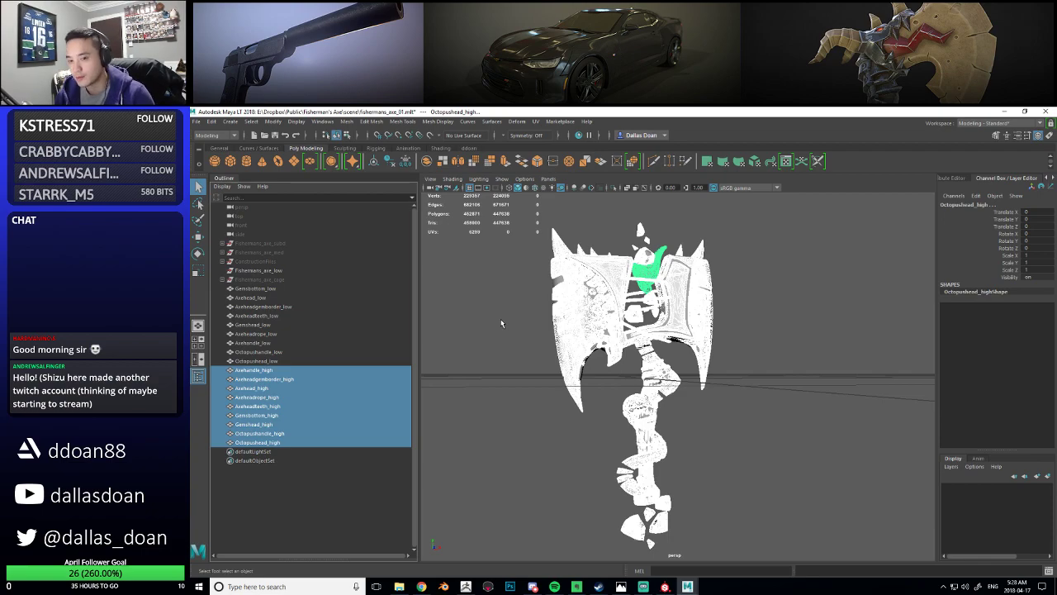
{"action": "left_click", "coordinate": [264, 372]}
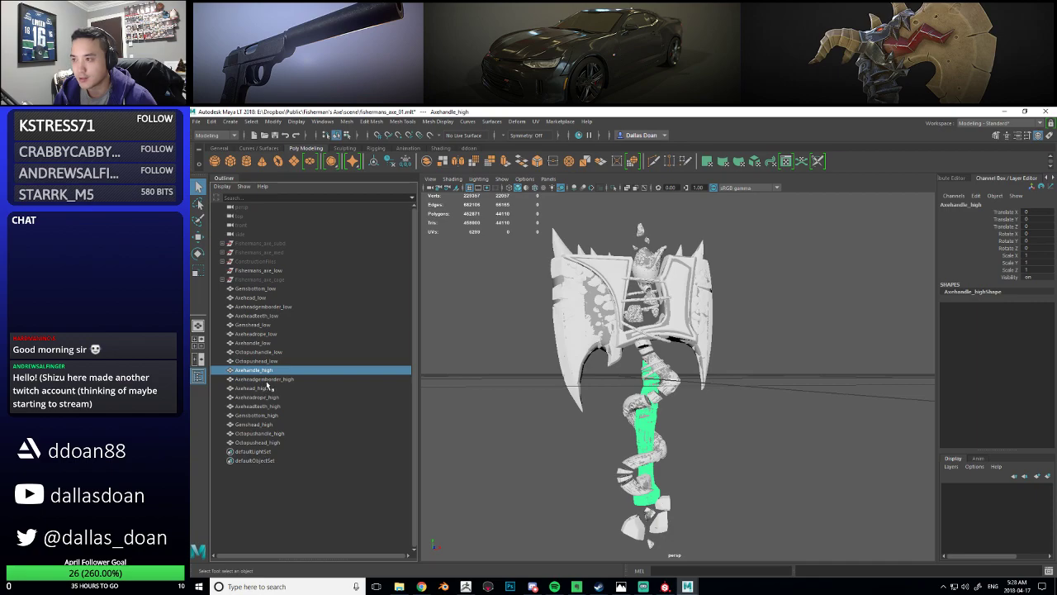
{"action": "left_click", "coordinate": [266, 380]}
{"action": "left_click", "coordinate": [266, 371]}
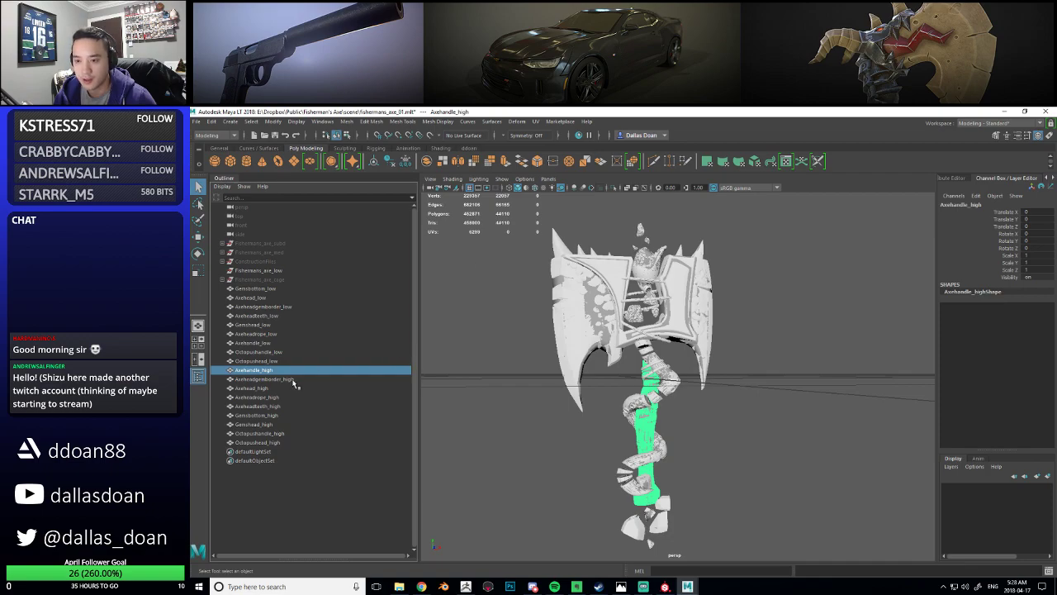
{"action": "left_click", "coordinate": [269, 379]}
{"action": "left_click", "coordinate": [269, 389]}
{"action": "left_click", "coordinate": [267, 397]}
{"action": "left_click", "coordinate": [273, 389]}
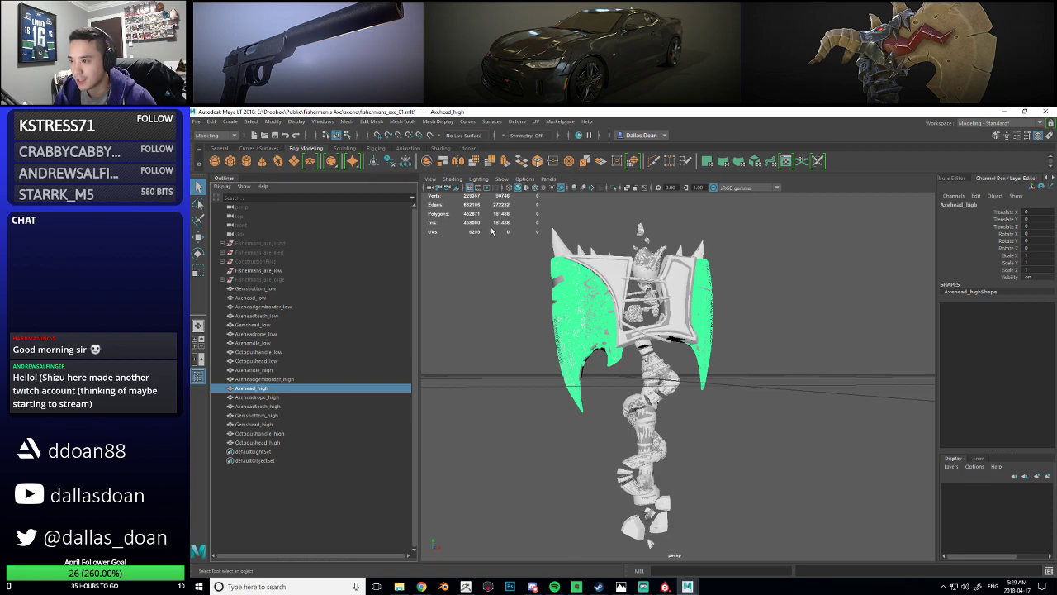
{"action": "left_click", "coordinate": [274, 397]}
{"action": "left_click", "coordinate": [271, 406]}
{"action": "left_click", "coordinate": [270, 424]}
{"action": "left_click", "coordinate": [270, 433]}
{"action": "left_click", "coordinate": [269, 442]}
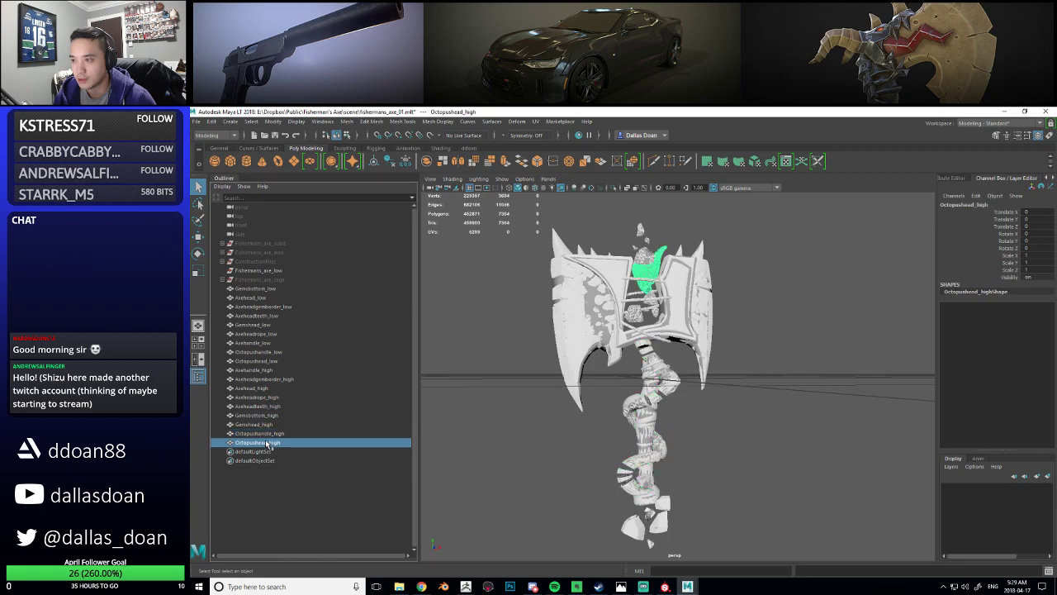
{"action": "left_click", "coordinate": [274, 370], "text": "shift"}
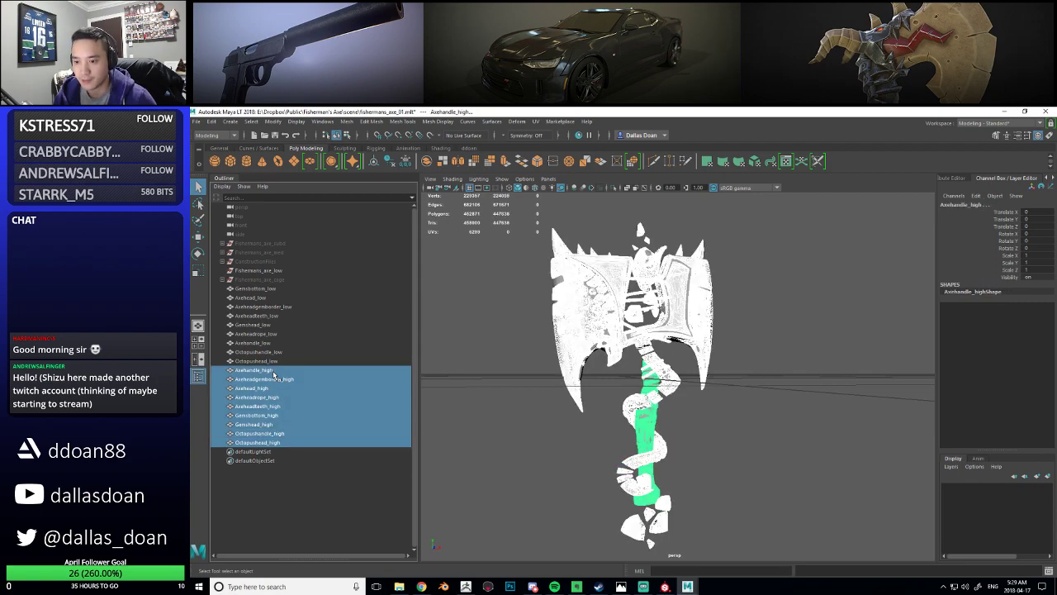
{"action": "left_click", "coordinate": [466, 379]}
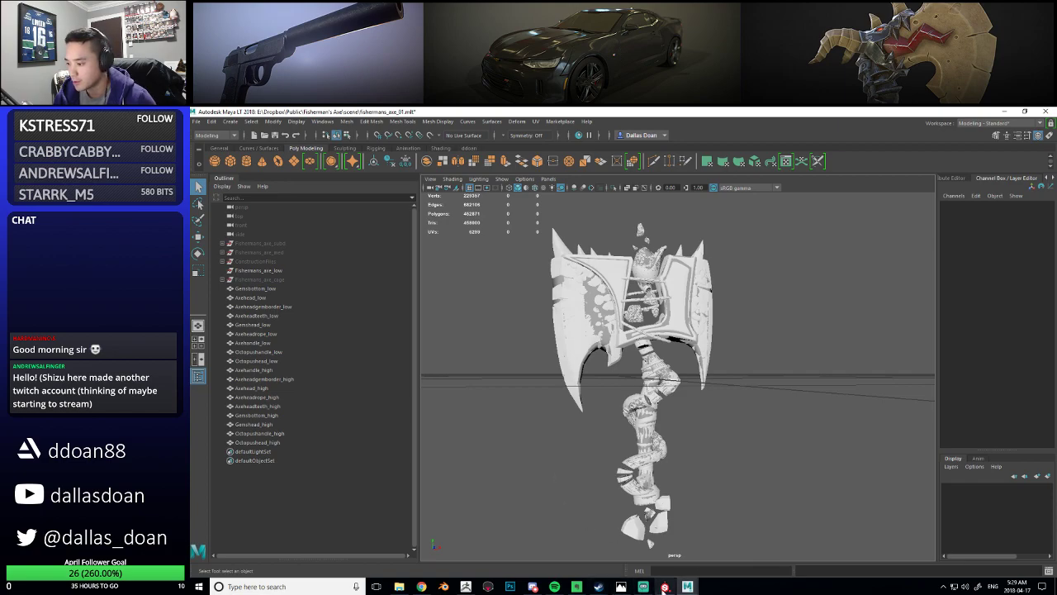
Switch to Substance Painter, continue past the GPU driver warning, and open the recent project Fishermans_Axe_01.spp
{"action": "left_click", "coordinate": [664, 587]}
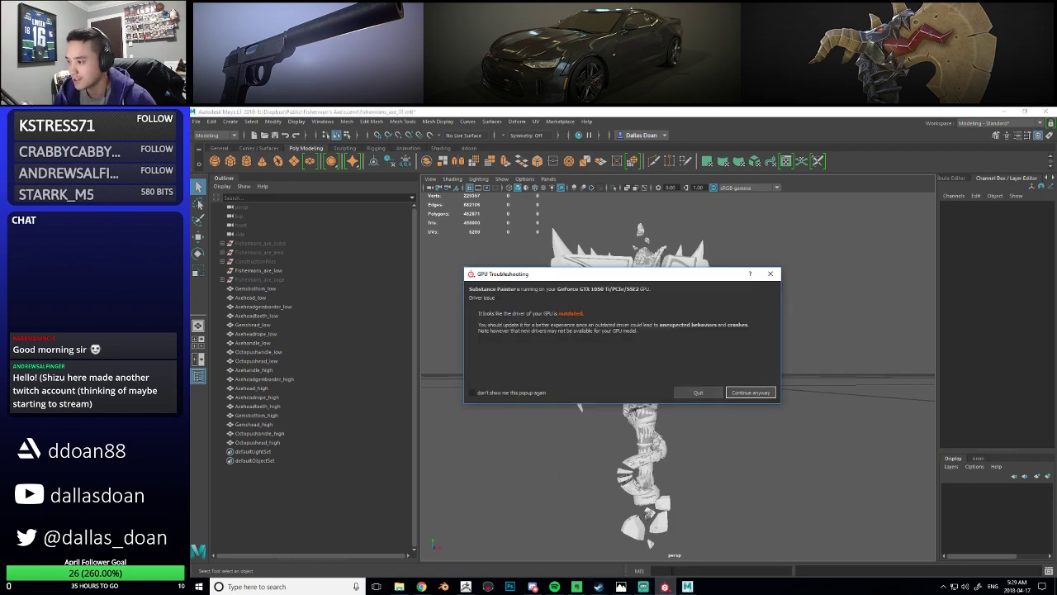
{"action": "left_click", "coordinate": [749, 393]}
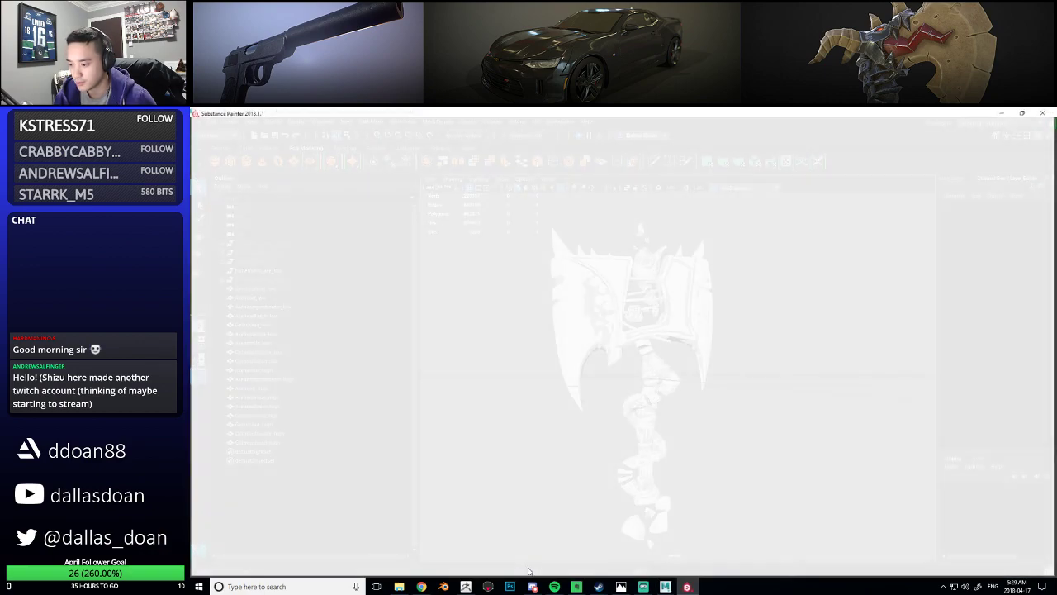
{"action": "left_click", "coordinate": [723, 417]}
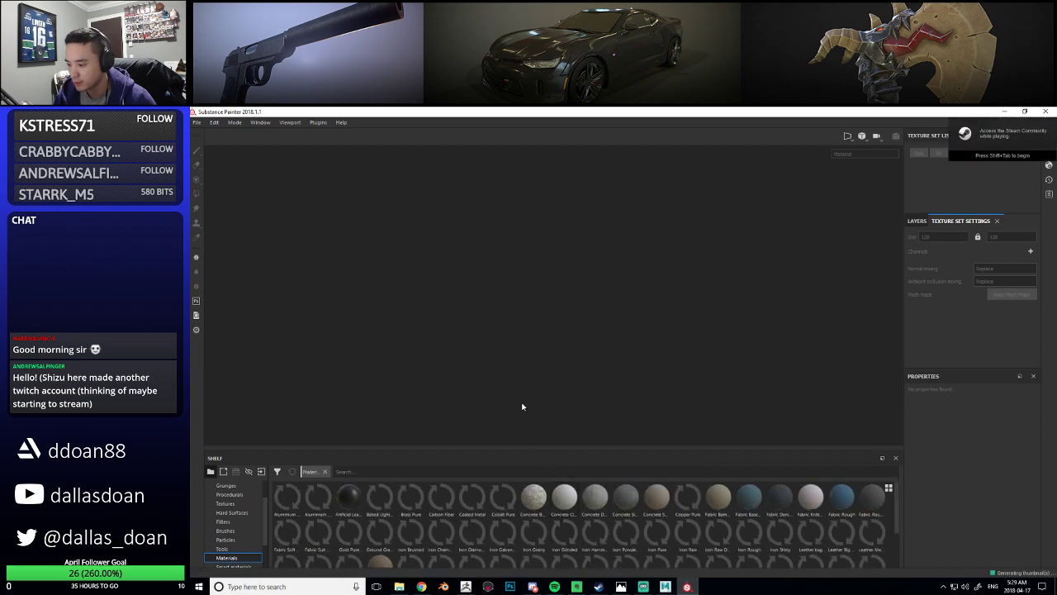
{"action": "left_click", "coordinate": [197, 122]}
{"action": "mouse_move", "coordinate": [216, 151]}
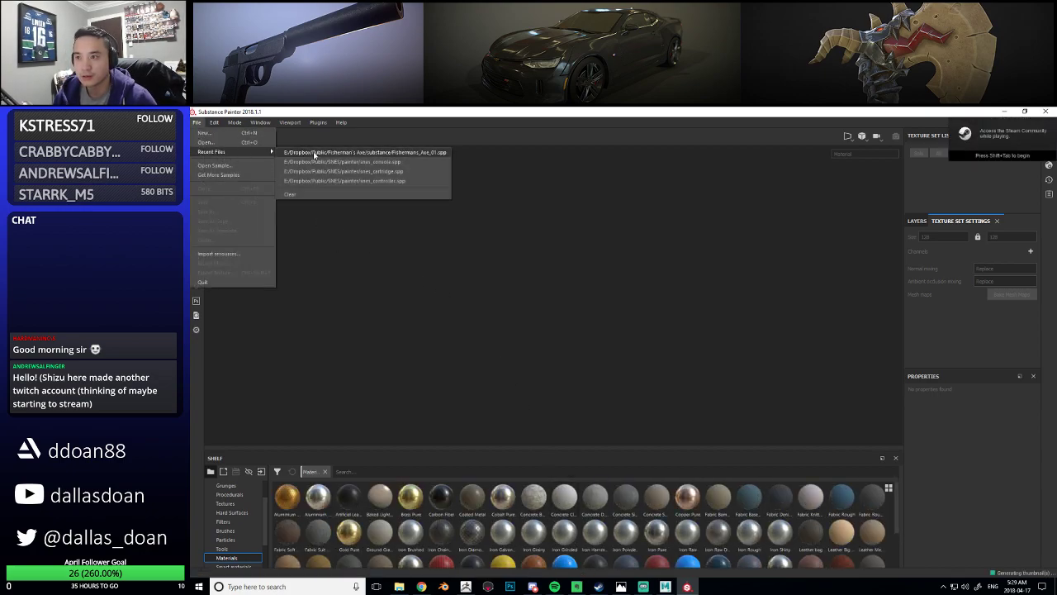
{"action": "left_click", "coordinate": [309, 153]}
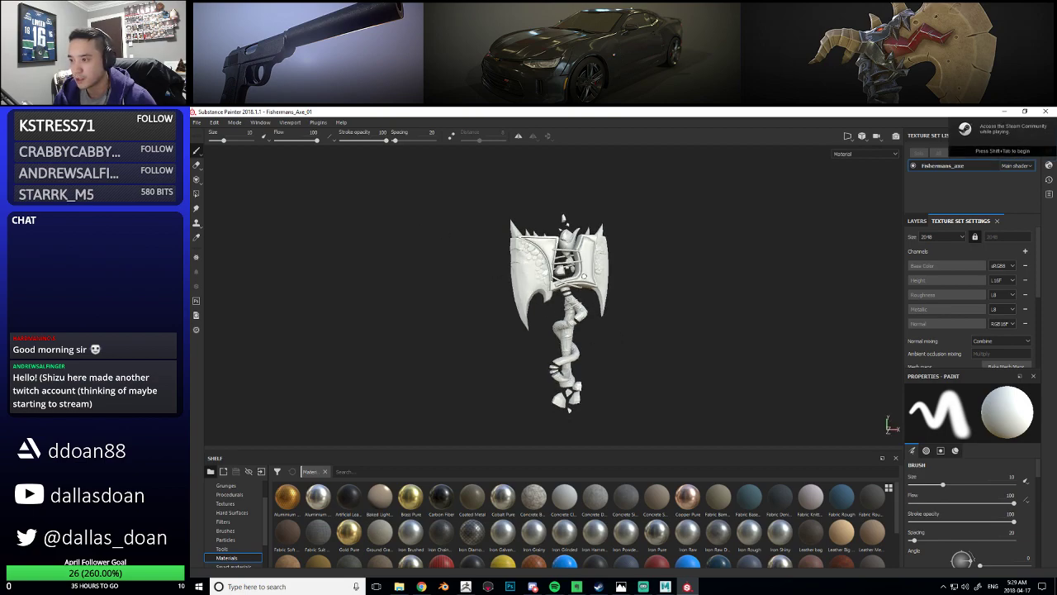
Open the mesh map baking settings and widen their window enough to show the full high definition mesh paths
{"action": "scroll", "coordinate": [1024, 282], "scroll_direction": "down", "scroll_amount": 3}
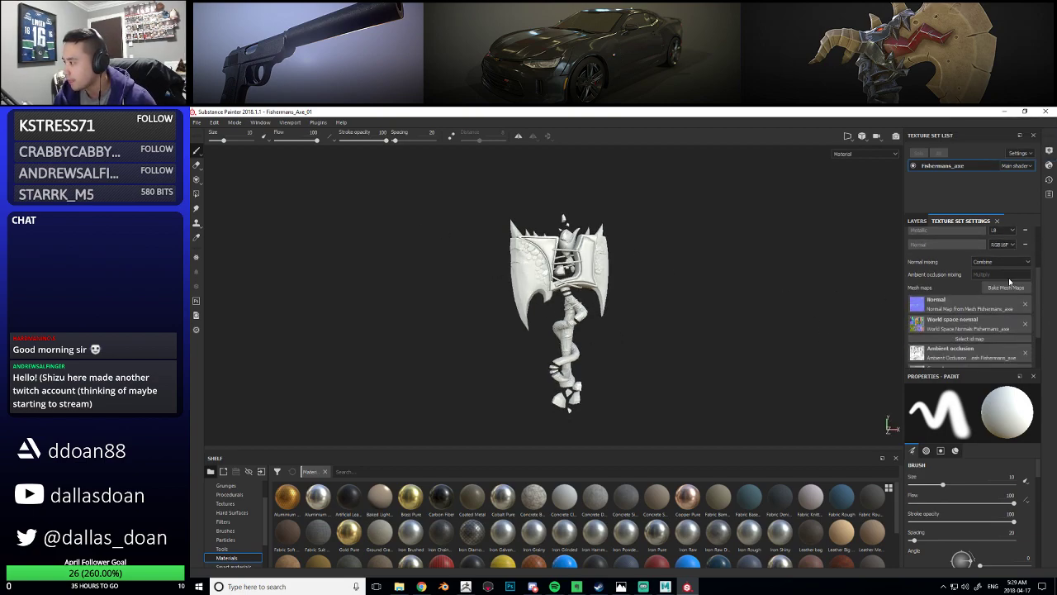
{"action": "left_click", "coordinate": [1006, 288]}
{"action": "left_click_drag", "start_coordinate": [537, 198], "coordinate": [424, 179]}
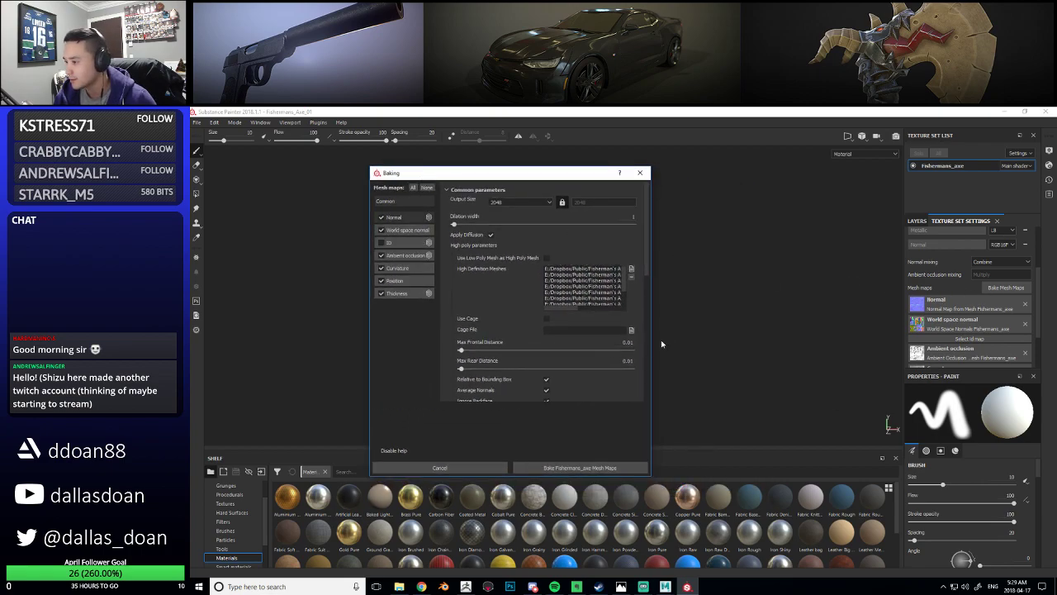
{"action": "left_click_drag", "start_coordinate": [650, 332], "coordinate": [823, 322]}
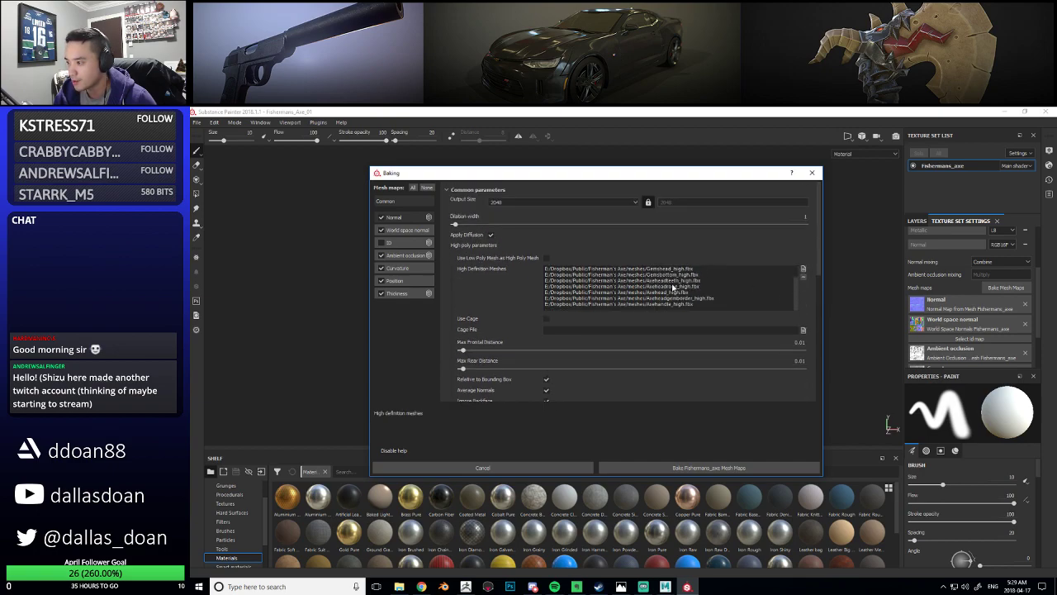
Review the common baking parameters, including the mesh matching method, the high and low poly suffixes, and the high definition mesh list
{"action": "scroll", "coordinate": [679, 285], "scroll_direction": "down", "scroll_amount": 2}
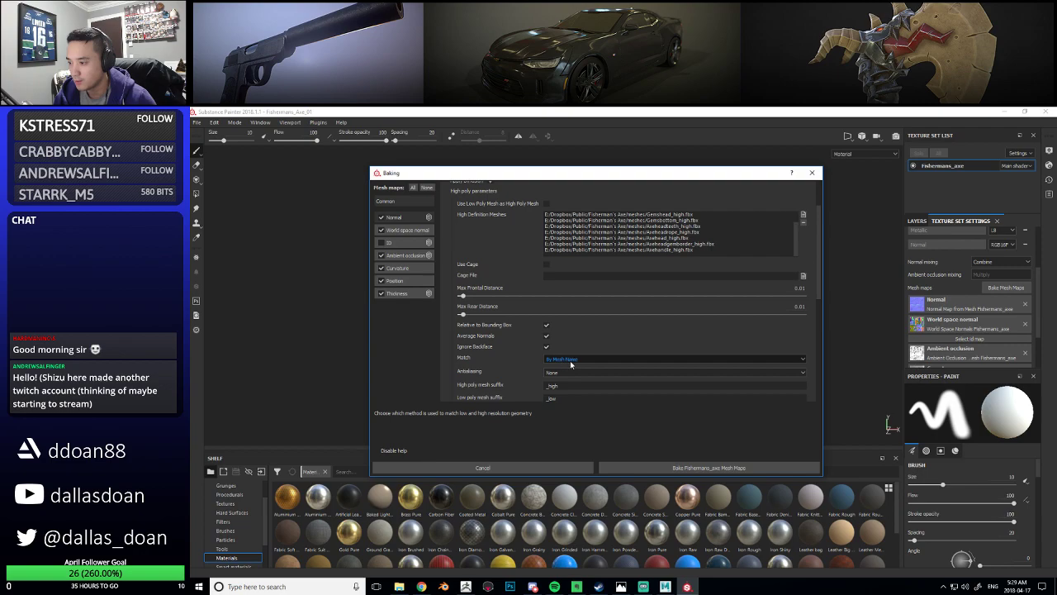
{"action": "scroll", "coordinate": [566, 360], "scroll_direction": "down", "scroll_amount": 1}
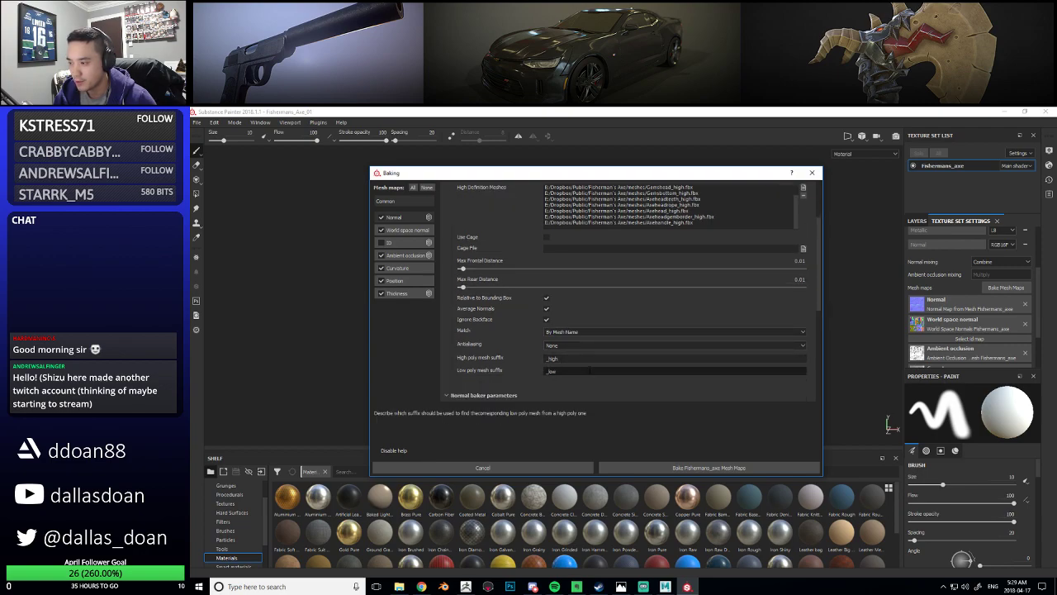
{"action": "scroll", "coordinate": [596, 360], "scroll_direction": "up", "scroll_amount": 1}
{"action": "scroll", "coordinate": [596, 360], "scroll_direction": "up", "scroll_amount": 2}
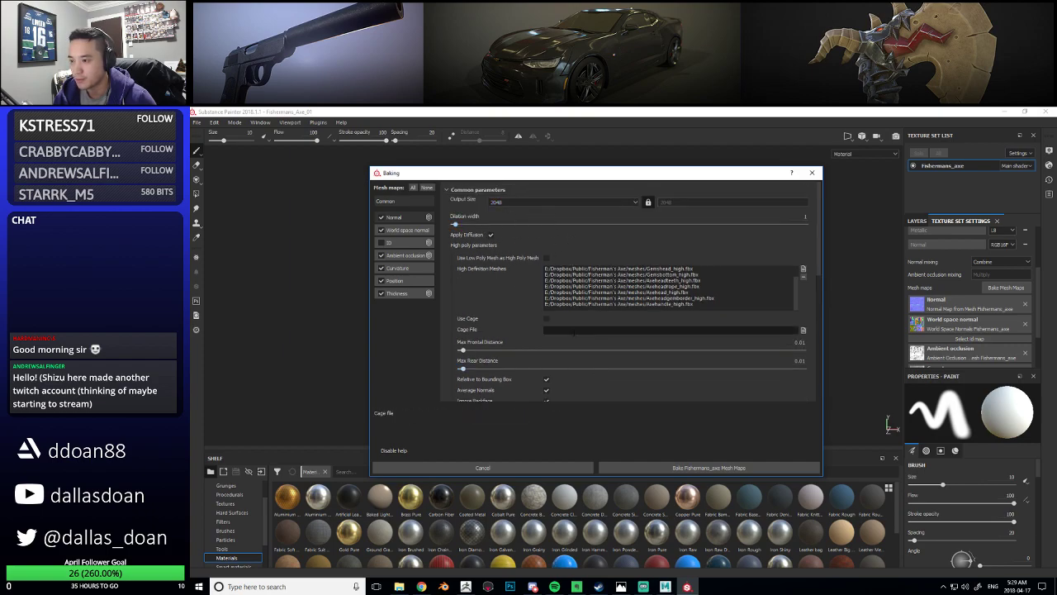
Check the remaining common baking parameters and close the baking window without baking
{"action": "scroll", "coordinate": [551, 331], "scroll_direction": "down", "scroll_amount": 5}
{"action": "scroll", "coordinate": [551, 331], "scroll_direction": "up", "scroll_amount": 3}
{"action": "left_click", "coordinate": [812, 173]}
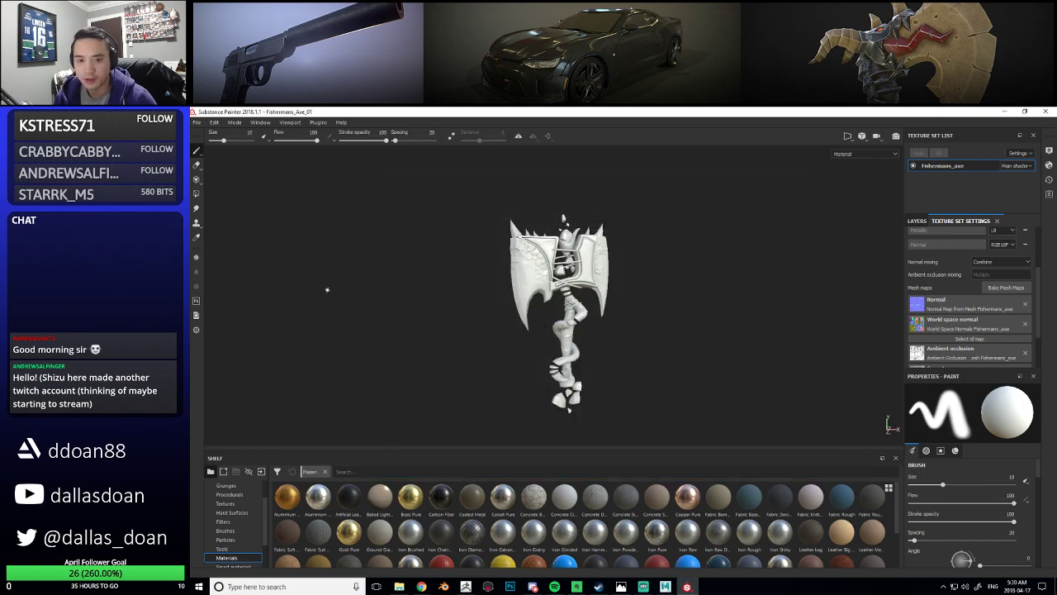
{"action": "key", "text": "alt+Tab"}
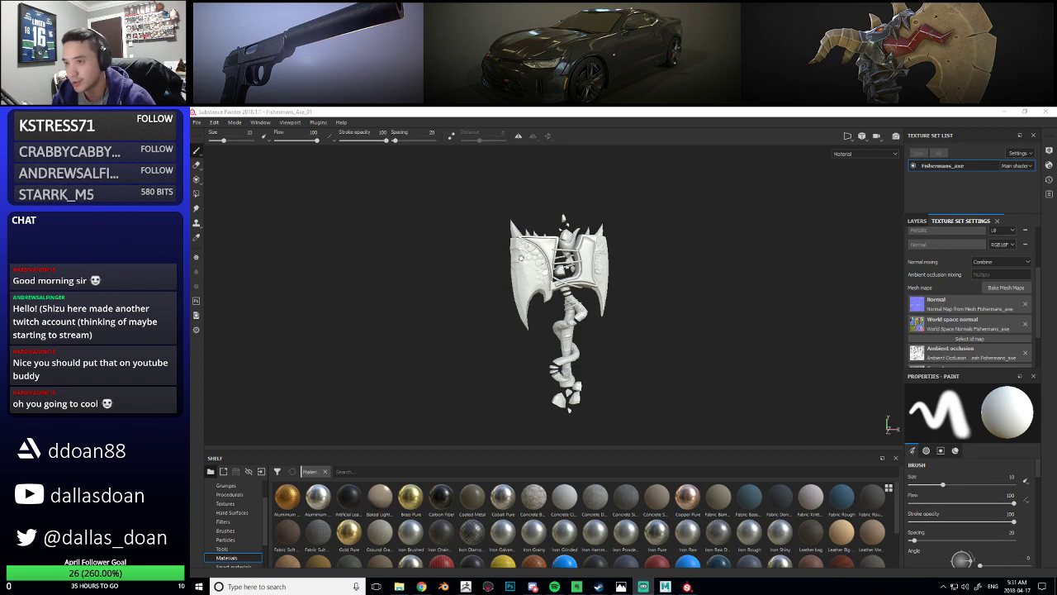
{"action": "mouse_move", "coordinate": [588, 276]}
{"action": "left_mouse_down", "text": "alt"}
{"action": "mouse_move", "coordinate": [578, 282]}
{"action": "mouse_move", "coordinate": [577, 271]}
{"action": "left_mouse_up", "text": "alt"}
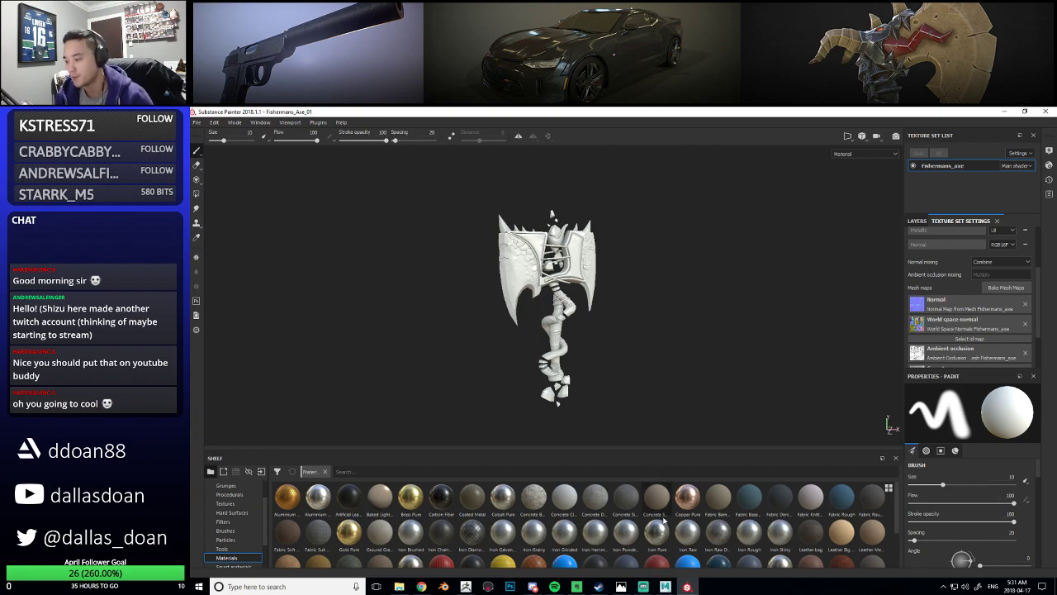
Switch to the Maya LT scene, view all the _high meshes selected together on the axe, and clear the selection
{"action": "mouse_move", "coordinate": [665, 587]}
{"action": "left_click", "coordinate": [703, 559]}
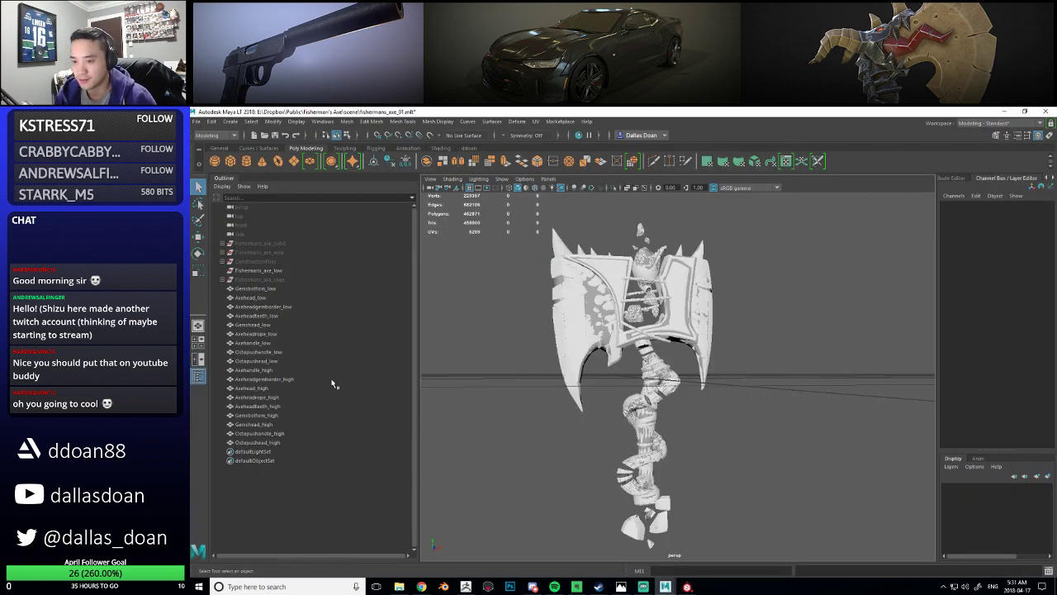
{"action": "left_click", "coordinate": [276, 370]}
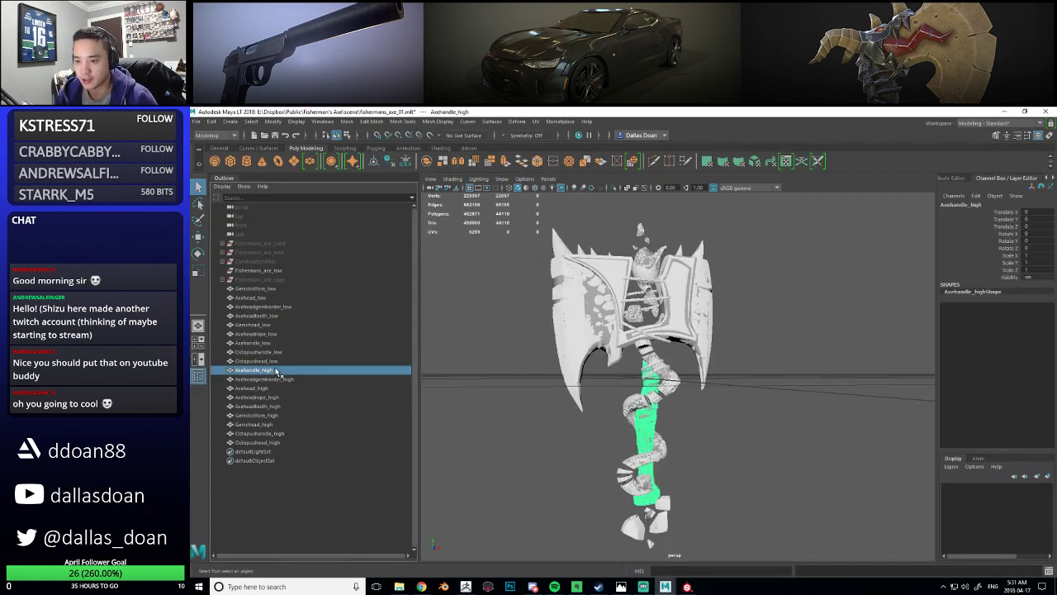
{"action": "left_click", "coordinate": [279, 443], "text": "shift"}
{"action": "left_click_drag", "start_coordinate": [601, 453], "coordinate": [627, 452], "text": "alt"}
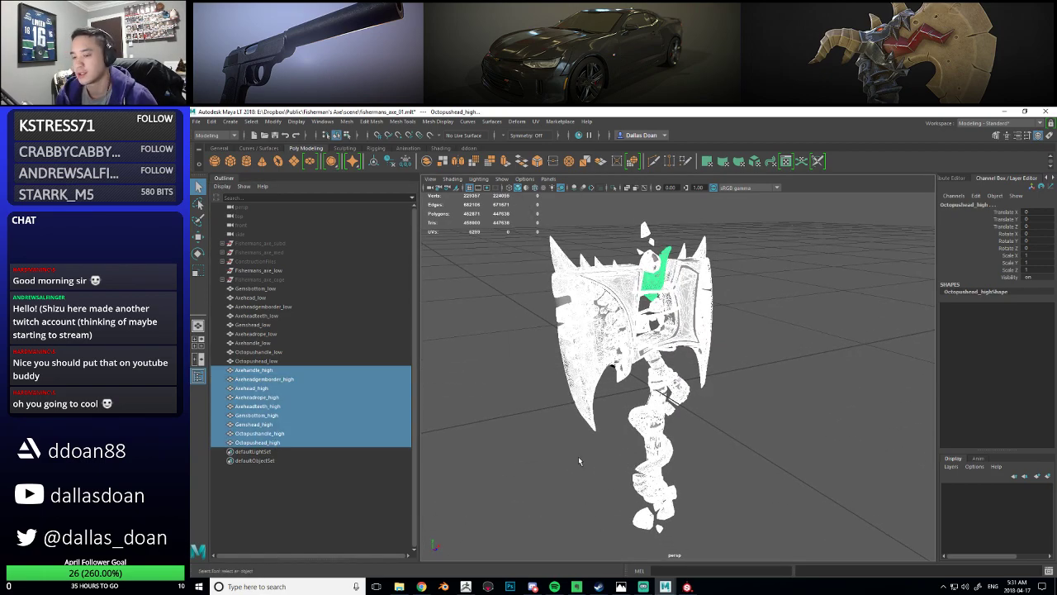
{"action": "left_click", "coordinate": [576, 489]}
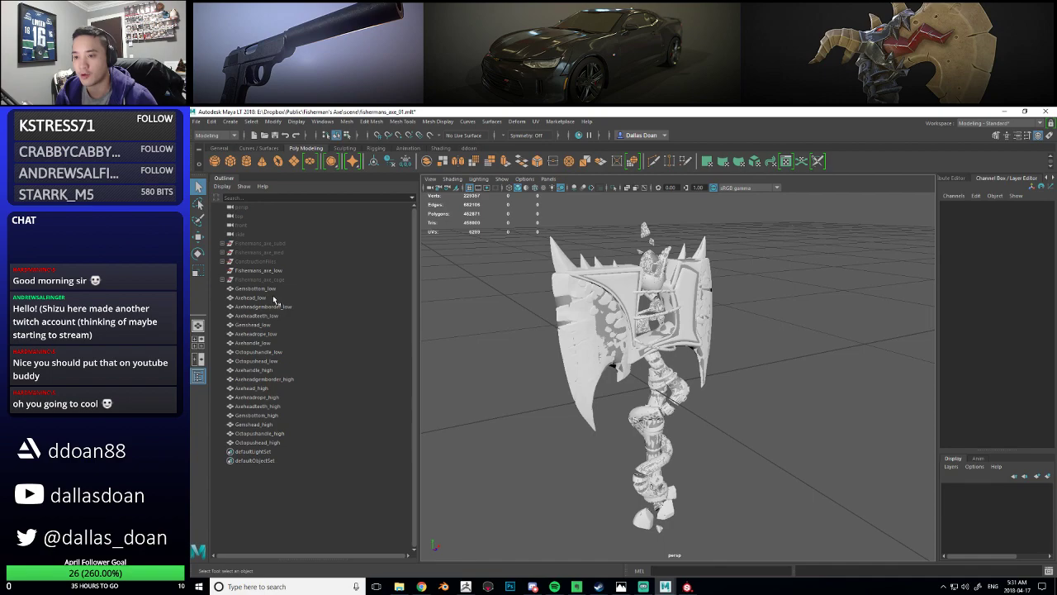
Hide all the _high meshes from Axehandle_high to Octopushead_high
{"action": "left_click", "coordinate": [271, 371]}
{"action": "left_click", "coordinate": [279, 442], "text": "shift"}
{"action": "key", "text": "ctrl+h"}
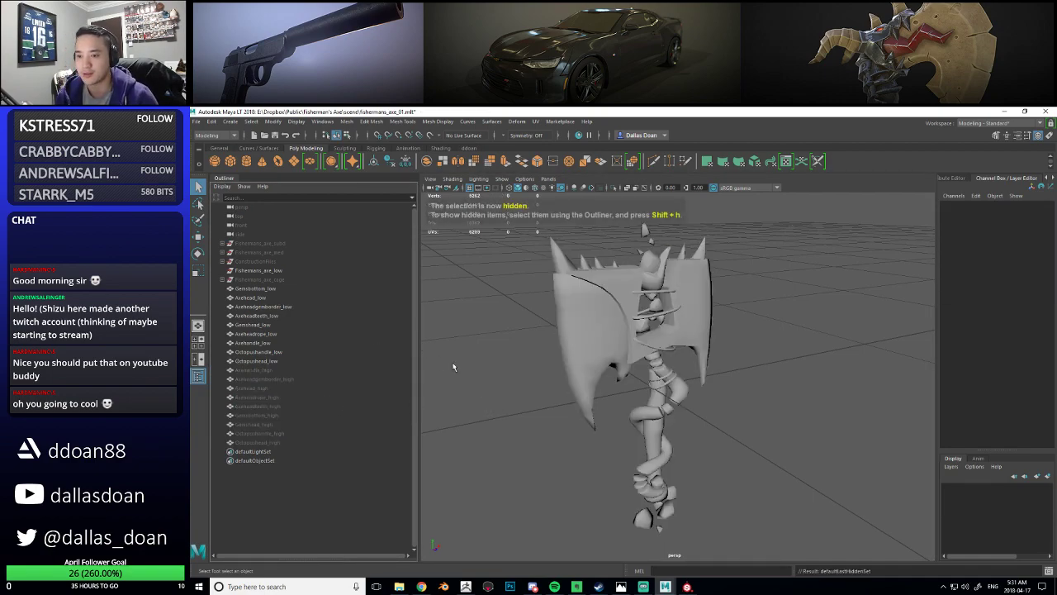
Save the scene fishermans_axe_01.mlt and close Maya LT
{"action": "left_click", "coordinate": [1047, 110]}
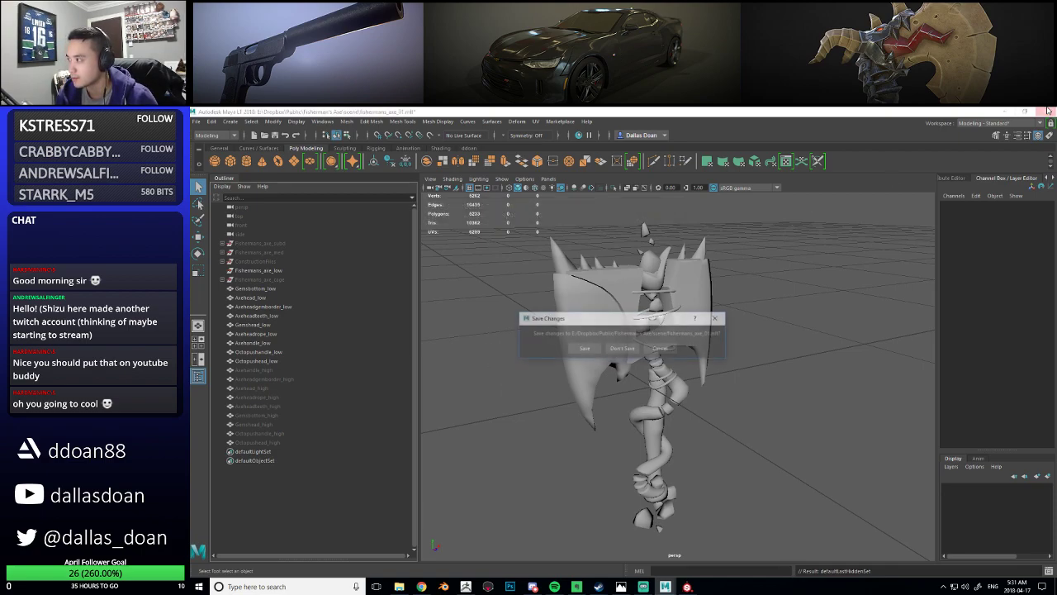
{"action": "left_click", "coordinate": [661, 348]}
{"action": "key", "text": "ctrl+s"}
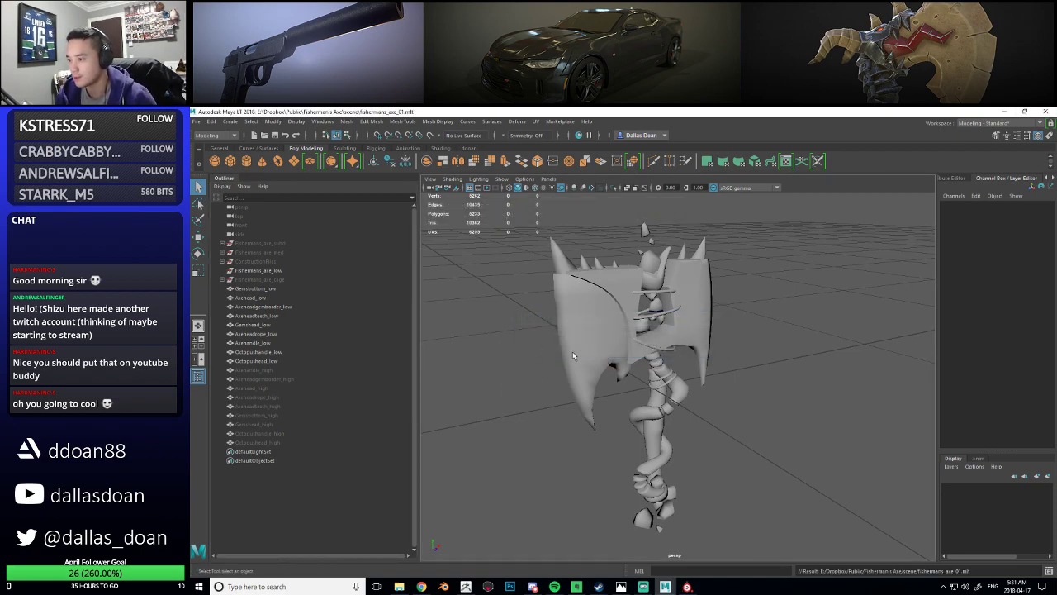
{"action": "left_click", "coordinate": [1047, 111]}
Examine the baked axe in the Substance Painter viewport, both with and without the surrounding panels shown
{"action": "scroll", "coordinate": [569, 377], "scroll_direction": "up", "scroll_amount": 2}
{"action": "mouse_move", "coordinate": [608, 358]}
{"action": "left_mouse_down", "text": "alt"}
{"action": "mouse_move", "coordinate": [568, 377]}
{"action": "mouse_move", "coordinate": [518, 321]}
{"action": "mouse_move", "coordinate": [529, 277]}
{"action": "mouse_move", "coordinate": [535, 326]}
{"action": "mouse_move", "coordinate": [455, 352]}
{"action": "mouse_move", "coordinate": [465, 328]}
{"action": "left_mouse_up", "text": "alt"}
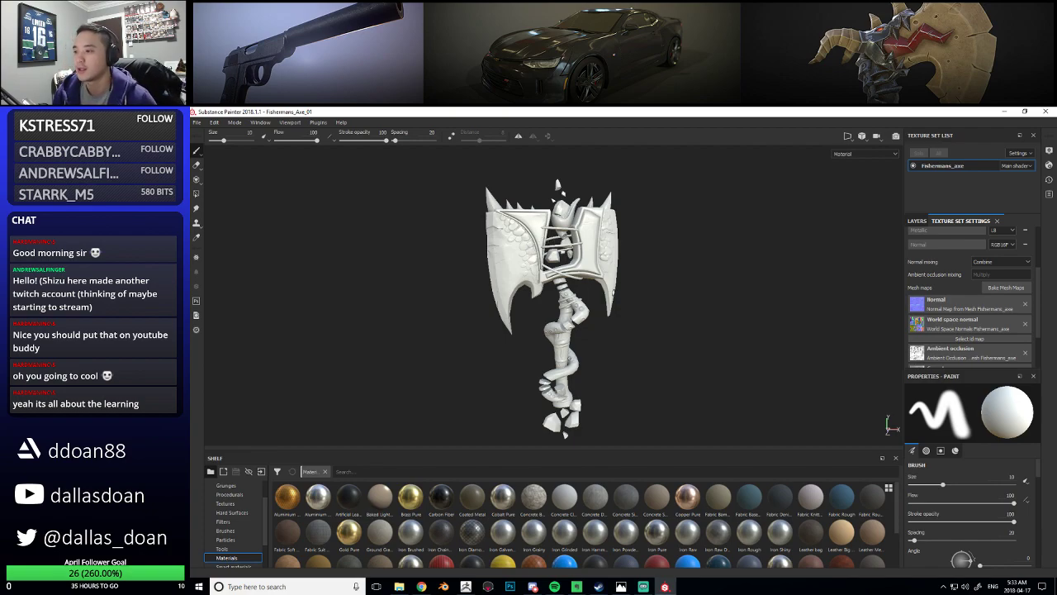
{"action": "mouse_move", "coordinate": [592, 256]}
{"action": "left_mouse_down", "text": "alt"}
{"action": "mouse_move", "coordinate": [574, 280]}
{"action": "mouse_move", "coordinate": [596, 276]}
{"action": "left_mouse_up", "text": "alt"}
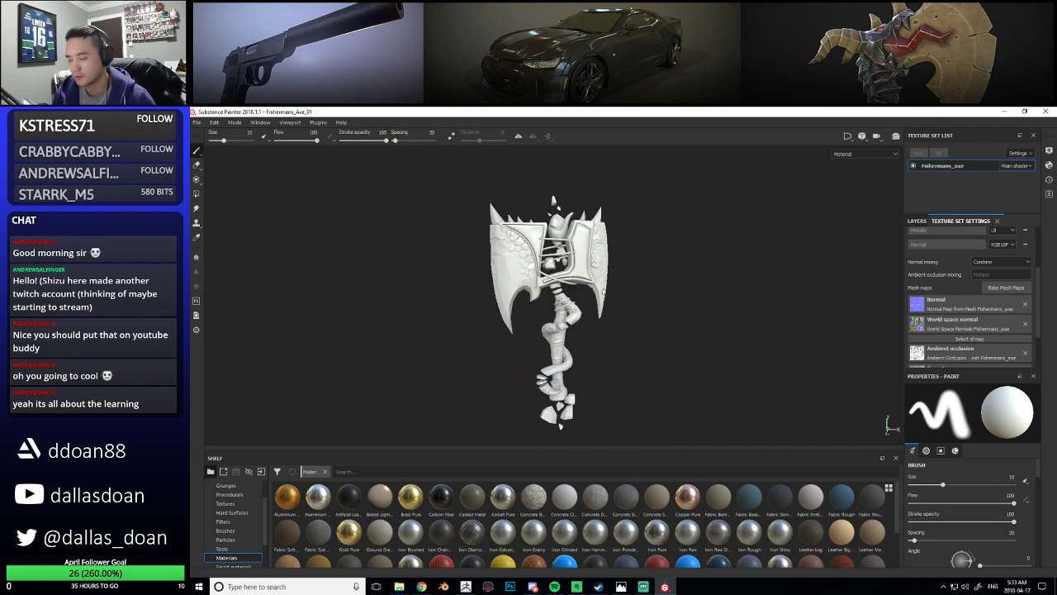
{"action": "key", "text": "Tab"}
{"action": "middle_click_drag", "start_coordinate": [657, 334], "coordinate": [576, 317], "text": "alt"}
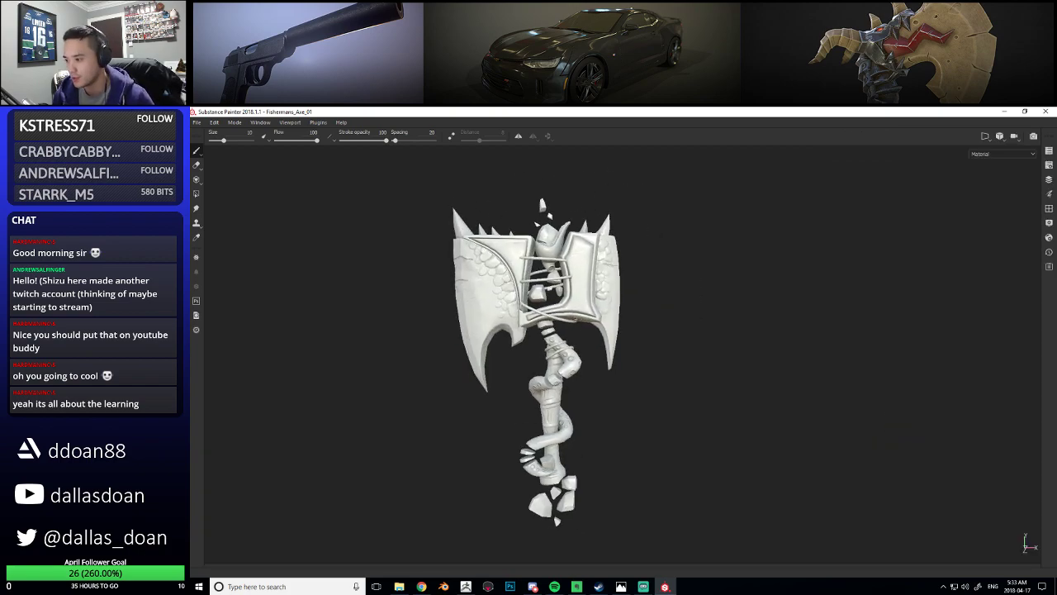
{"action": "key", "text": "Tab"}
{"action": "left_click_drag", "start_coordinate": [660, 348], "coordinate": [673, 389], "text": "alt"}
{"action": "key", "text": "Tab"}
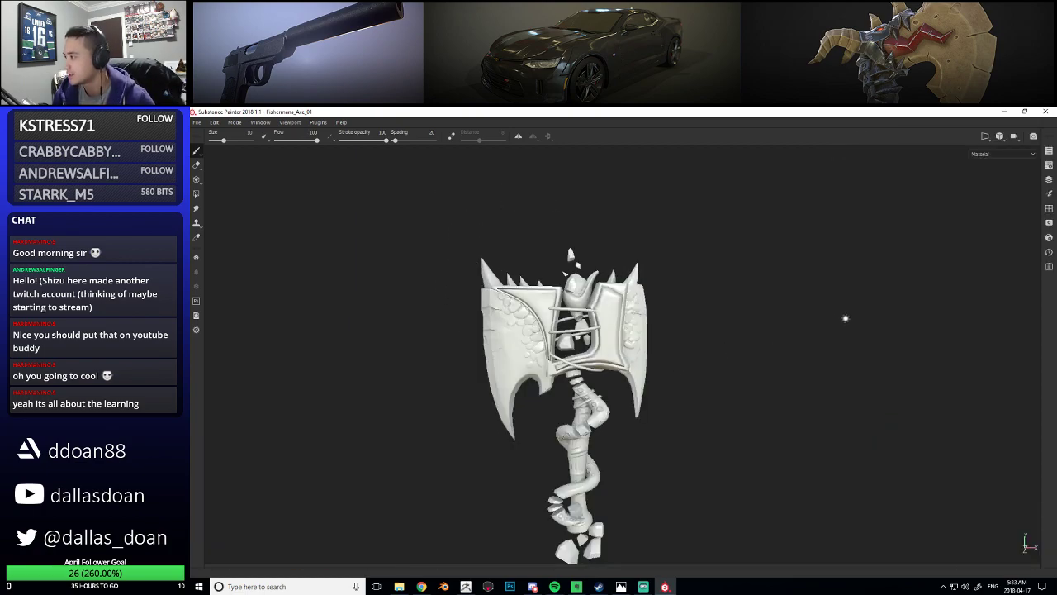
{"action": "middle_click_drag", "start_coordinate": [679, 307], "coordinate": [698, 267], "text": "alt"}
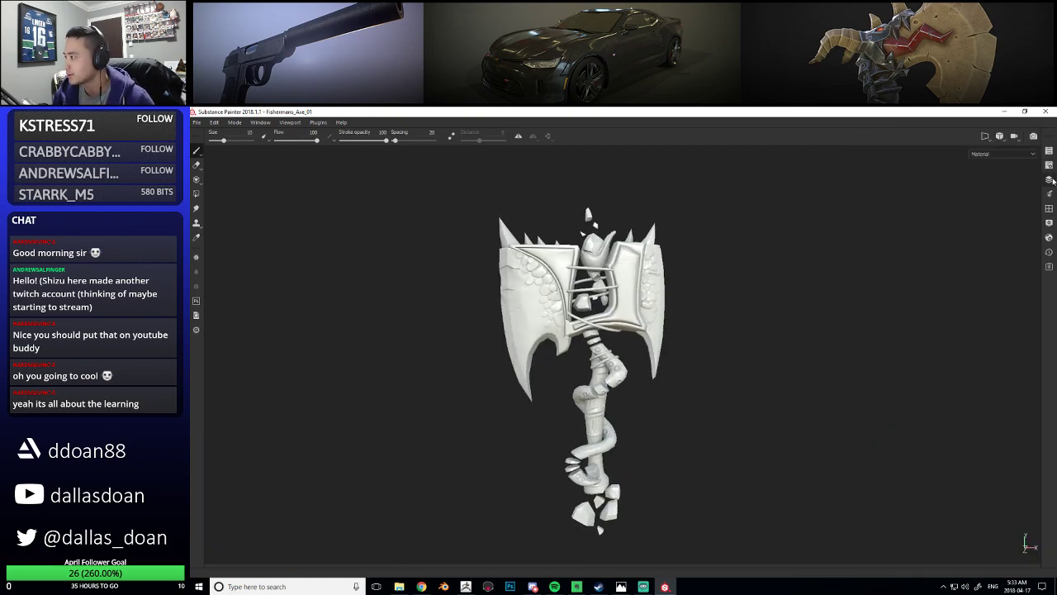
{"action": "left_click", "coordinate": [1049, 179]}
{"action": "left_click", "coordinate": [1048, 179]}
{"action": "left_click_drag", "start_coordinate": [738, 301], "coordinate": [709, 295], "text": "alt"}
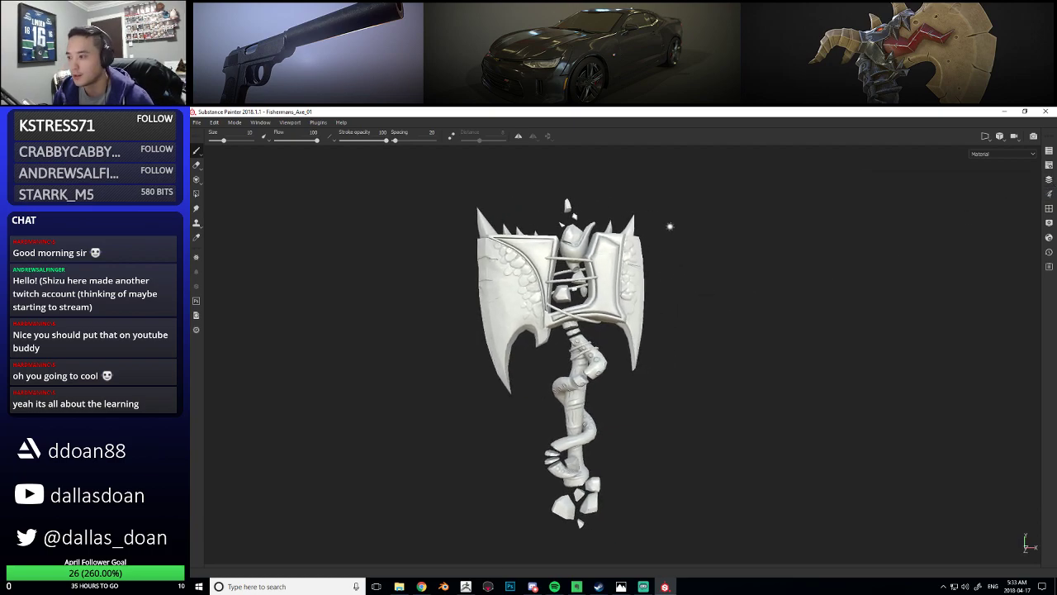
{"action": "left_click", "coordinate": [621, 586]}
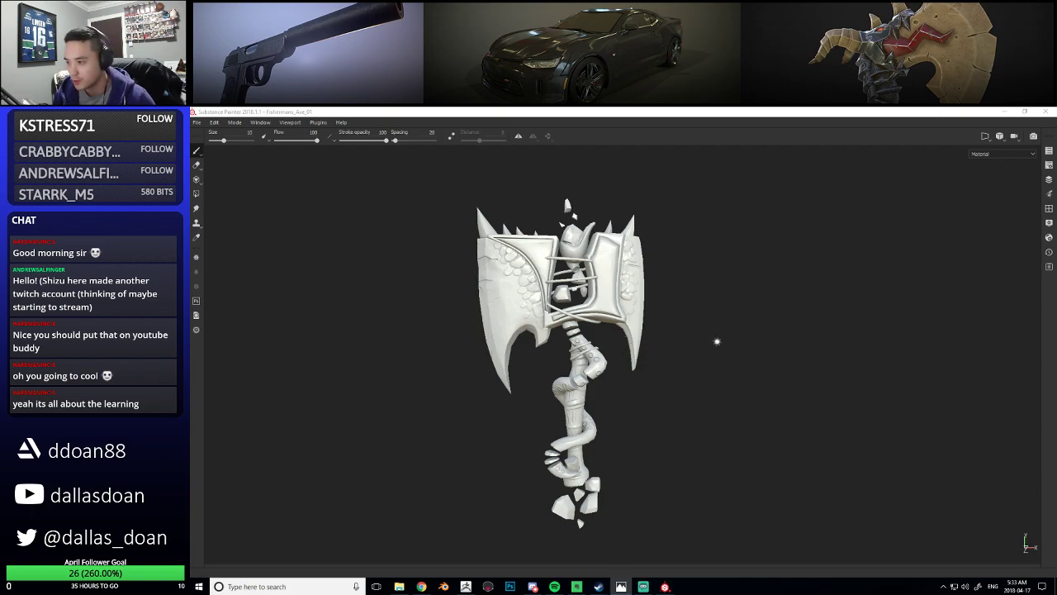
{"action": "middle_click_drag", "start_coordinate": [713, 332], "coordinate": [710, 333], "text": "alt"}
{"action": "key", "text": "Tab"}
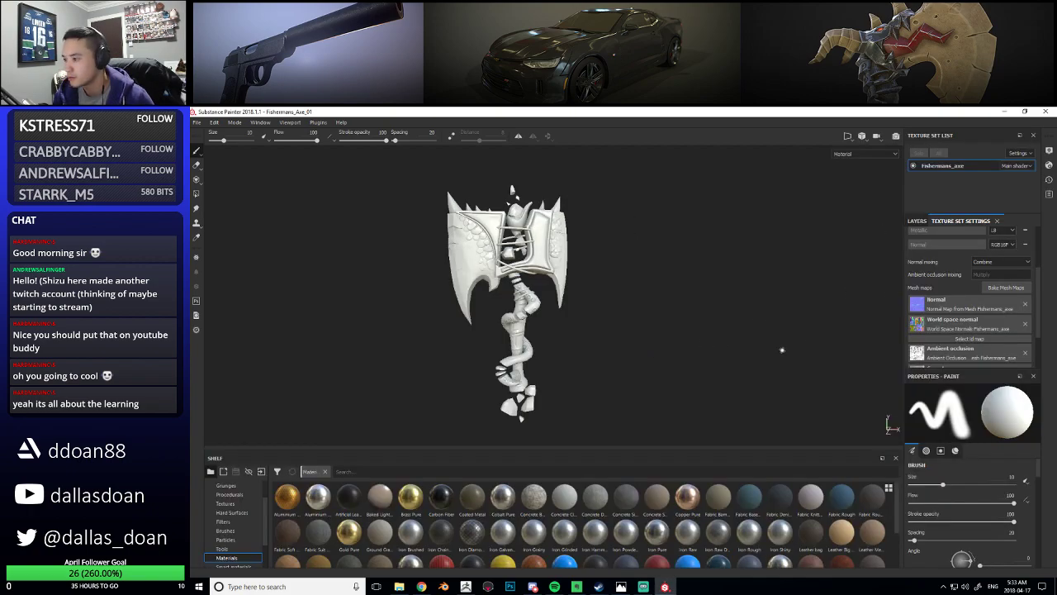
Show the smart materials in the shelf alongside the layer stack and look through the available presets
{"action": "scroll", "coordinate": [237, 533], "scroll_direction": "down", "scroll_amount": 2}
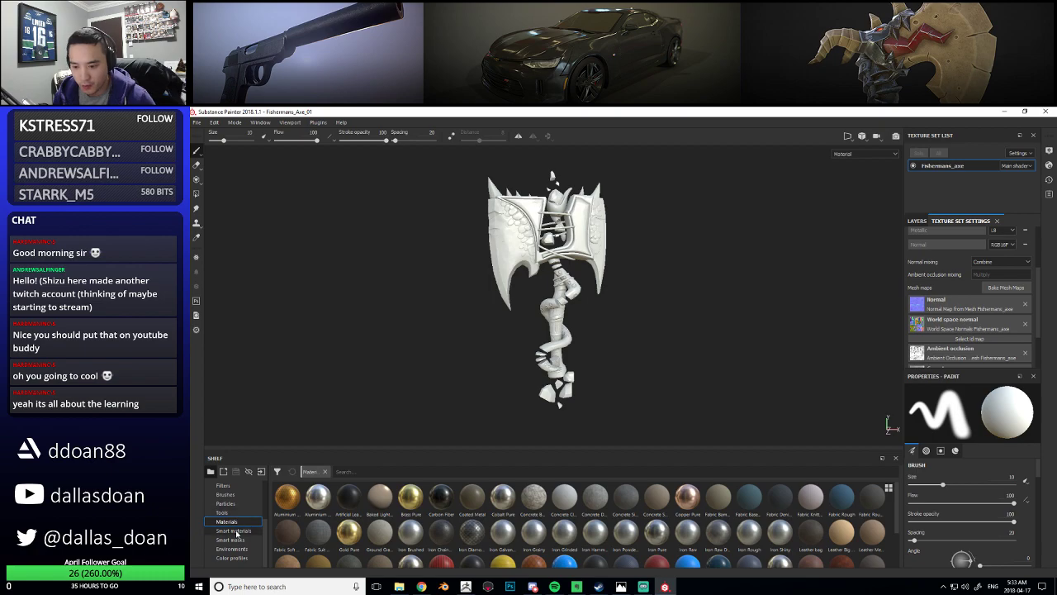
{"action": "left_click", "coordinate": [917, 221]}
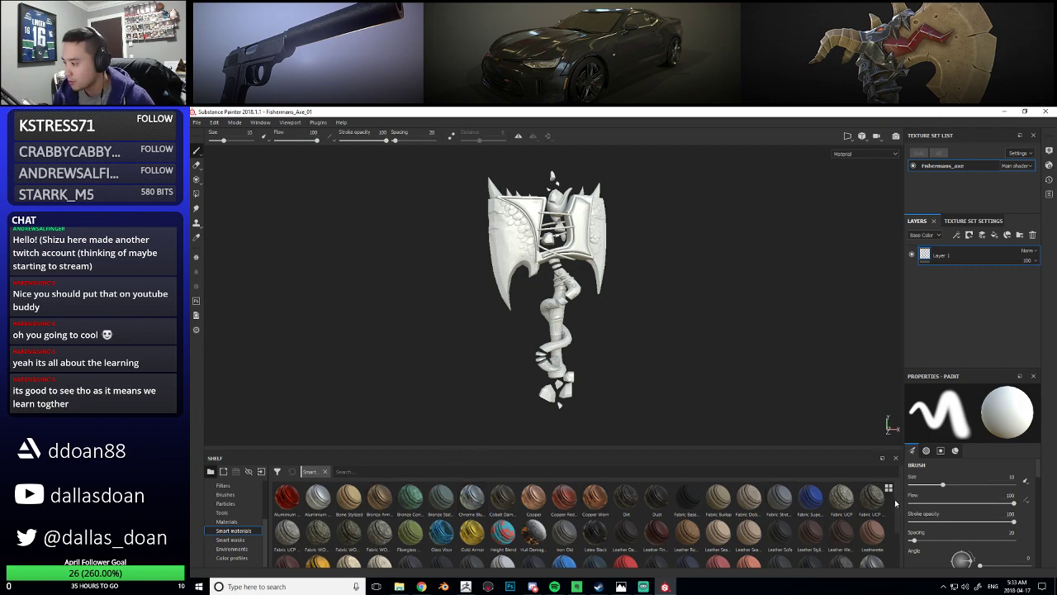
{"action": "scroll", "coordinate": [894, 552], "scroll_direction": "down", "scroll_amount": 1}
{"action": "scroll", "coordinate": [723, 514], "scroll_direction": "down", "scroll_amount": 1}
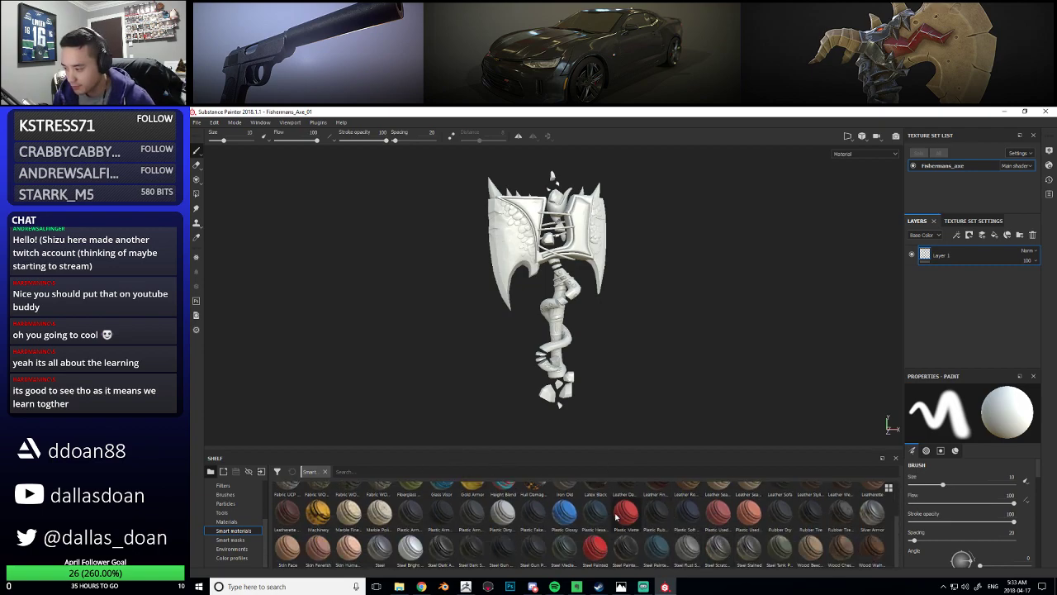
{"action": "scroll", "coordinate": [478, 515], "scroll_direction": "up", "scroll_amount": 2}
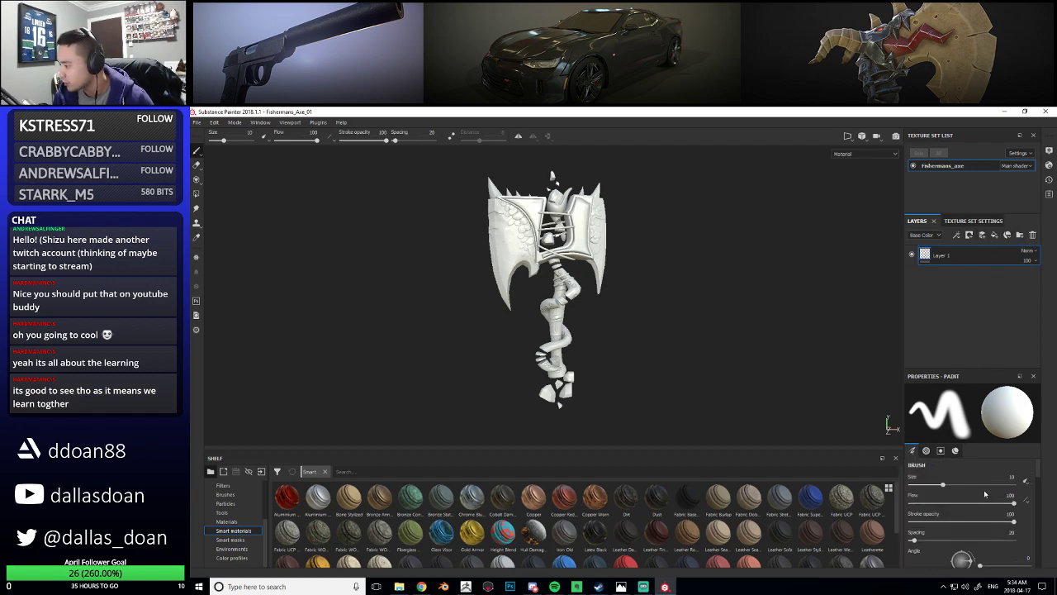
Add an Emissive channel to the Fishermans_axe texture set and return to the layer stack
{"action": "left_click", "coordinate": [973, 220]}
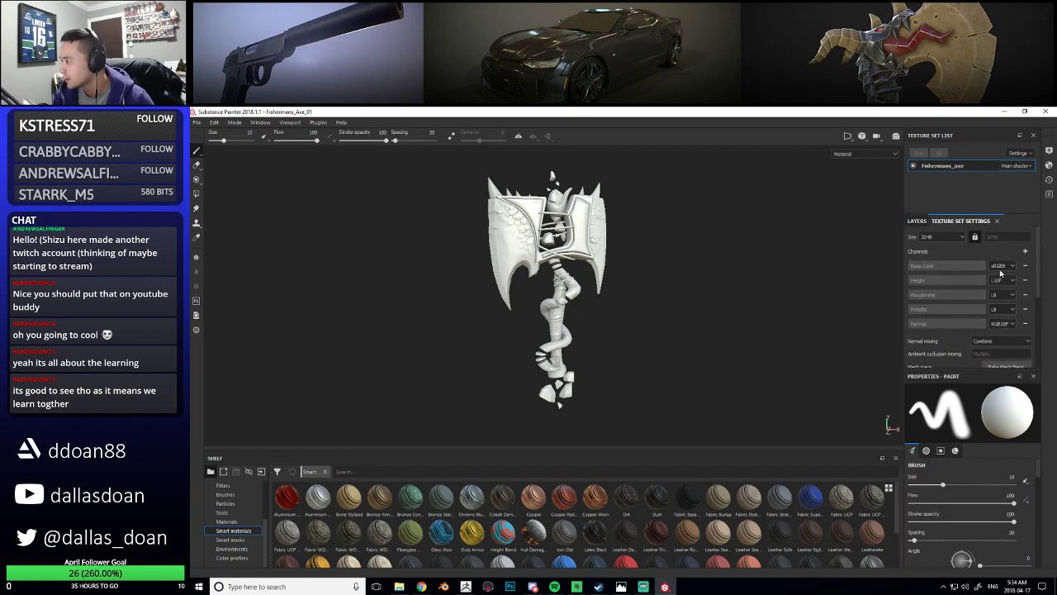
{"action": "left_click", "coordinate": [1025, 250]}
{"action": "left_click", "coordinate": [1031, 322]}
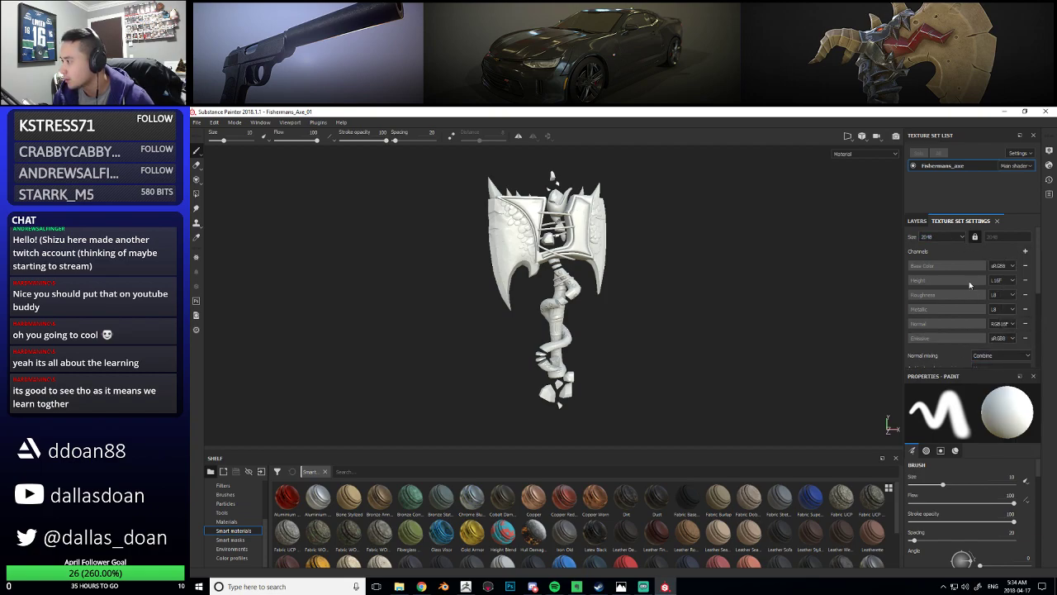
{"action": "left_click", "coordinate": [918, 222]}
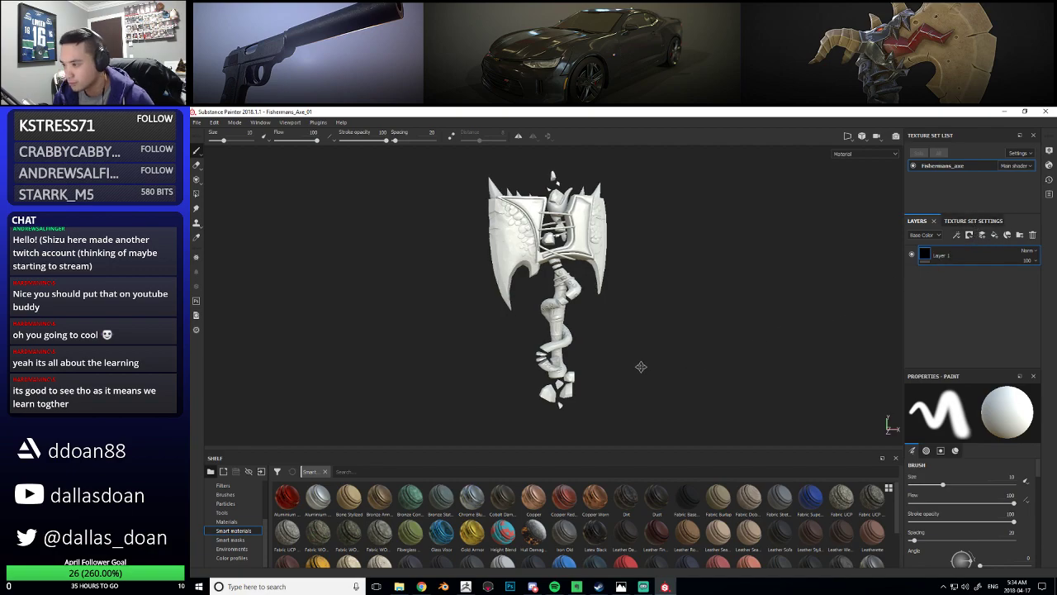
Preview the wood smart materials at the end of the shelf, including Wood Chest Stylized and Wood Walnut
{"action": "middle_click_drag", "start_coordinate": [639, 366], "coordinate": [661, 378], "text": "alt"}
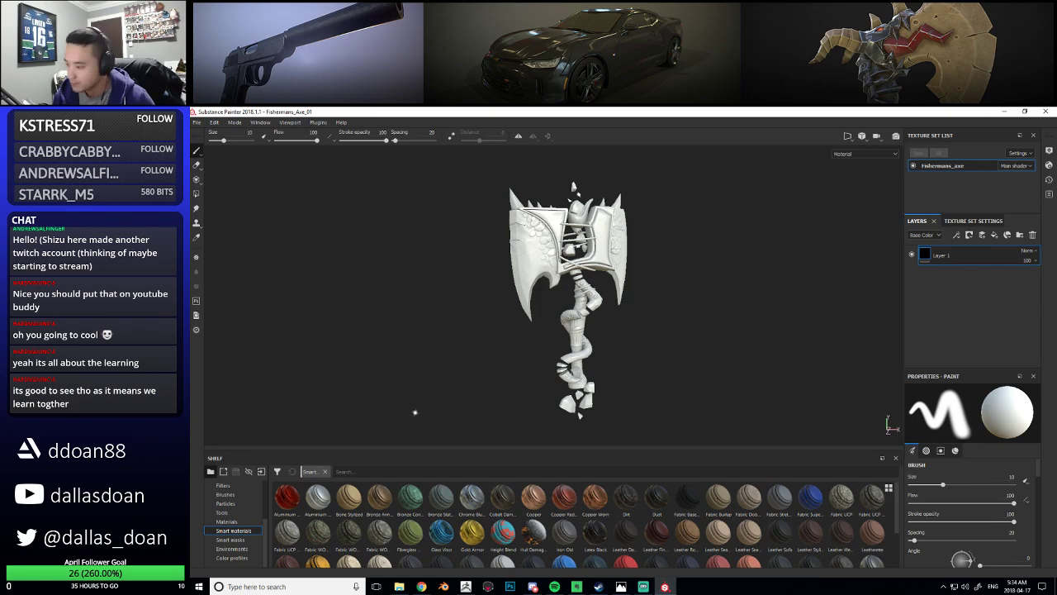
{"action": "scroll", "coordinate": [641, 512], "scroll_direction": "down", "scroll_amount": 2}
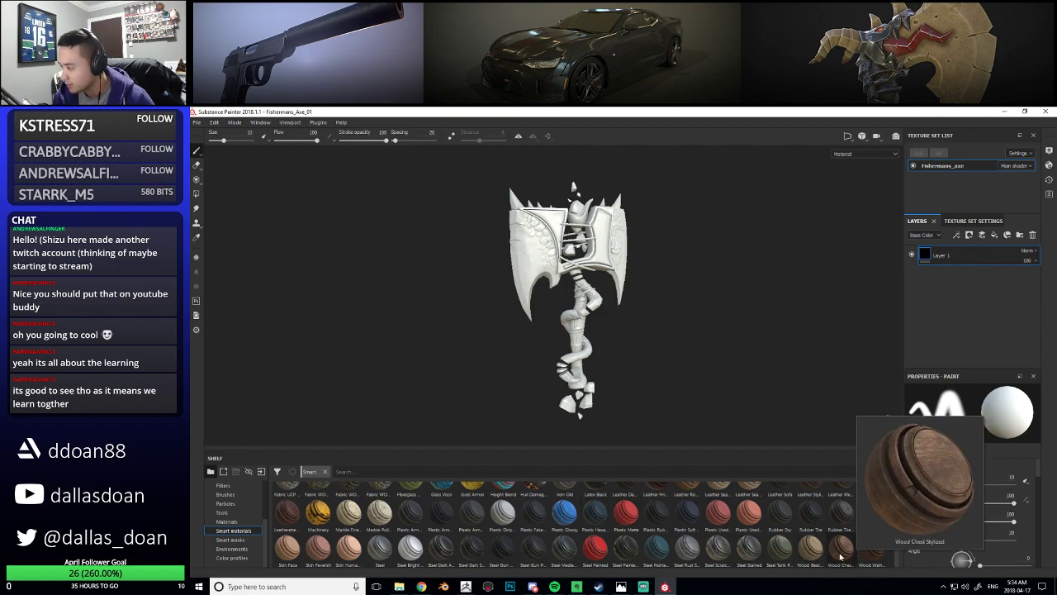
{"action": "mouse_move", "coordinate": [812, 557]}
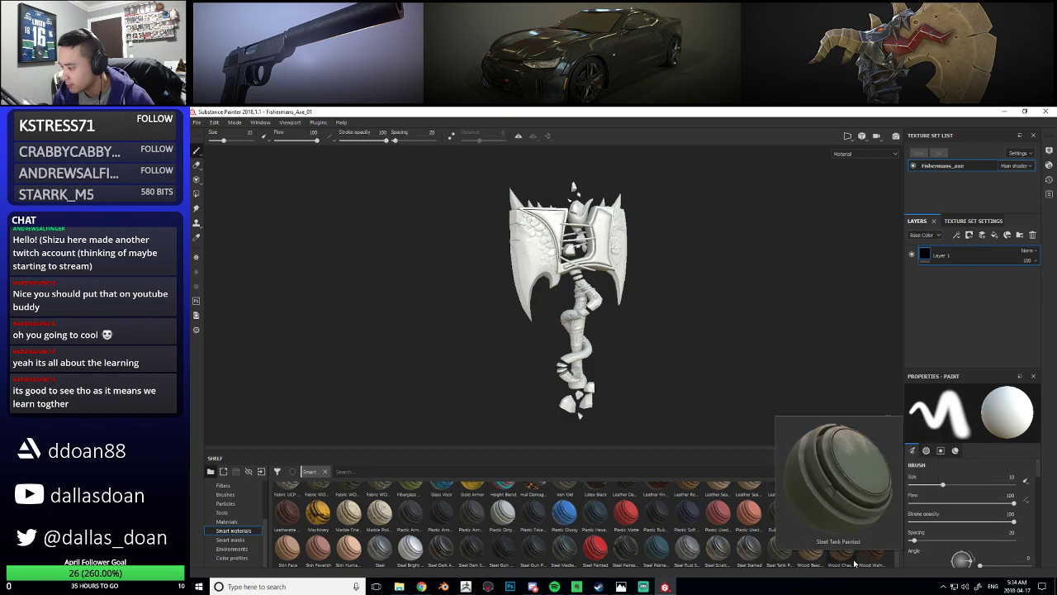
{"action": "mouse_move", "coordinate": [865, 560]}
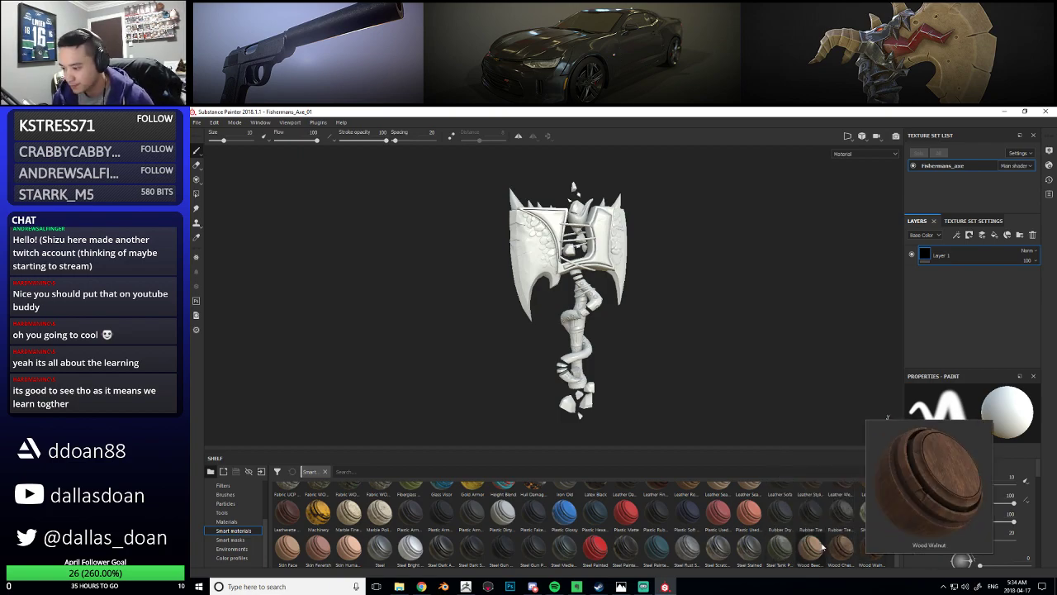
Examine the axe's handle, wrapped tentacle and head up close from several angles
{"action": "scroll", "coordinate": [665, 316], "scroll_direction": "up", "scroll_amount": 3}
{"action": "middle_click_drag", "start_coordinate": [665, 317], "coordinate": [668, 304], "text": "alt"}
{"action": "scroll", "coordinate": [671, 305], "scroll_direction": "up", "scroll_amount": 3}
{"action": "left_click_drag", "start_coordinate": [671, 306], "coordinate": [661, 283], "text": "alt"}
{"action": "scroll", "coordinate": [674, 307], "scroll_direction": "down", "scroll_amount": 1}
{"action": "middle_click_drag", "start_coordinate": [672, 315], "coordinate": [692, 341], "text": "alt"}
{"action": "left_click_drag", "start_coordinate": [692, 341], "coordinate": [704, 324], "text": "alt"}
{"action": "middle_click_drag", "start_coordinate": [704, 324], "coordinate": [683, 311], "text": "alt"}
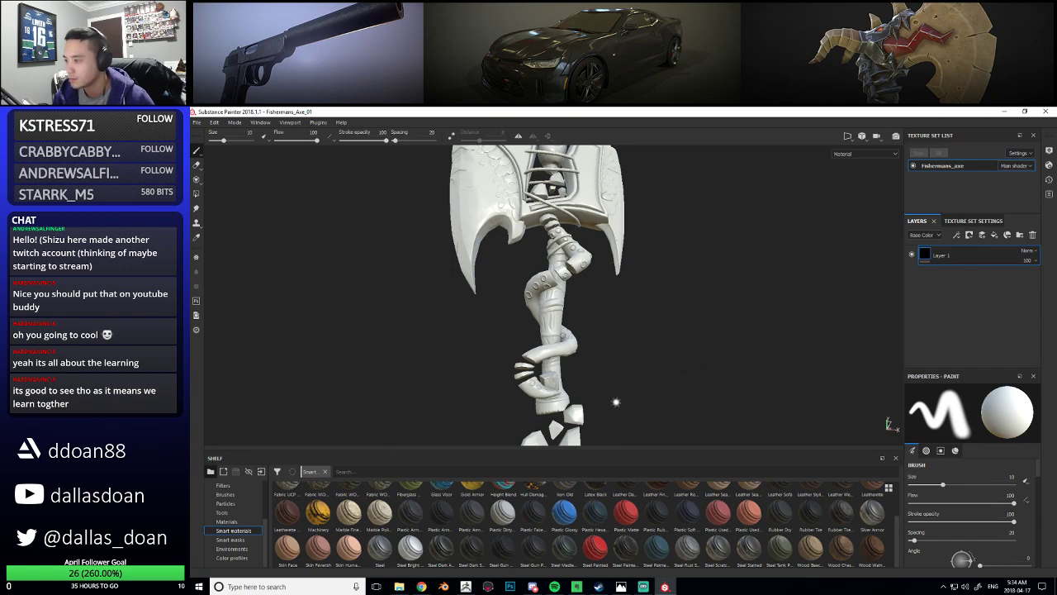
{"action": "left_click_drag", "start_coordinate": [600, 382], "coordinate": [761, 448], "text": "alt"}
{"action": "scroll", "coordinate": [732, 530], "scroll_direction": "up", "scroll_amount": 3}
{"action": "scroll", "coordinate": [733, 534], "scroll_direction": "down", "scroll_amount": 3}
{"action": "scroll", "coordinate": [733, 534], "scroll_direction": "up", "scroll_amount": 3}
{"action": "left_click_drag", "start_coordinate": [717, 307], "coordinate": [622, 227], "text": "alt"}
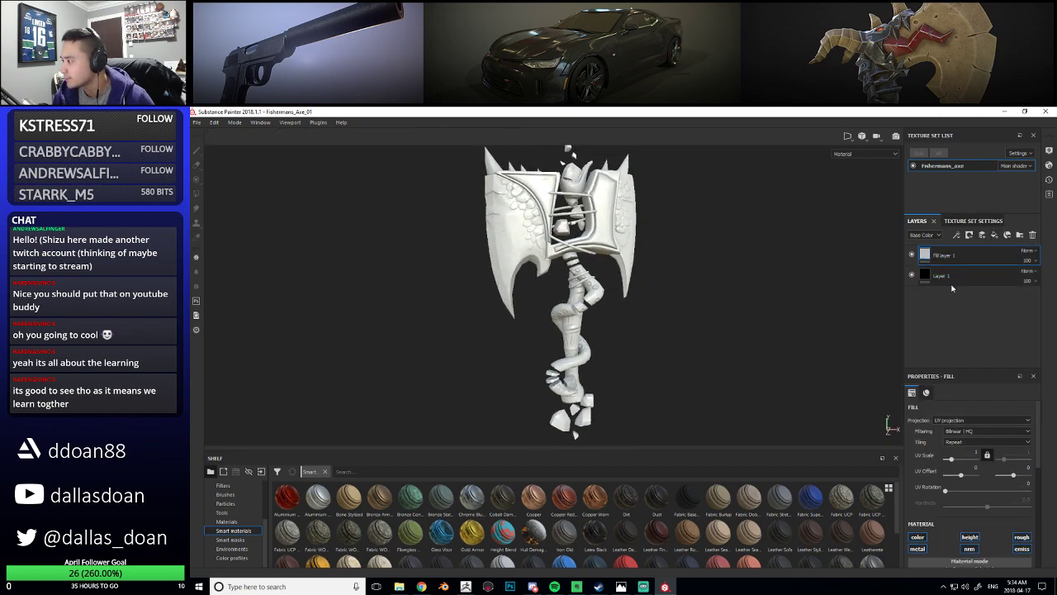
Add a fill layer, delete the original Layer 1 beneath it, and show the fill's material channels
{"action": "left_click", "coordinate": [962, 277]}
{"action": "key", "text": "Delete"}
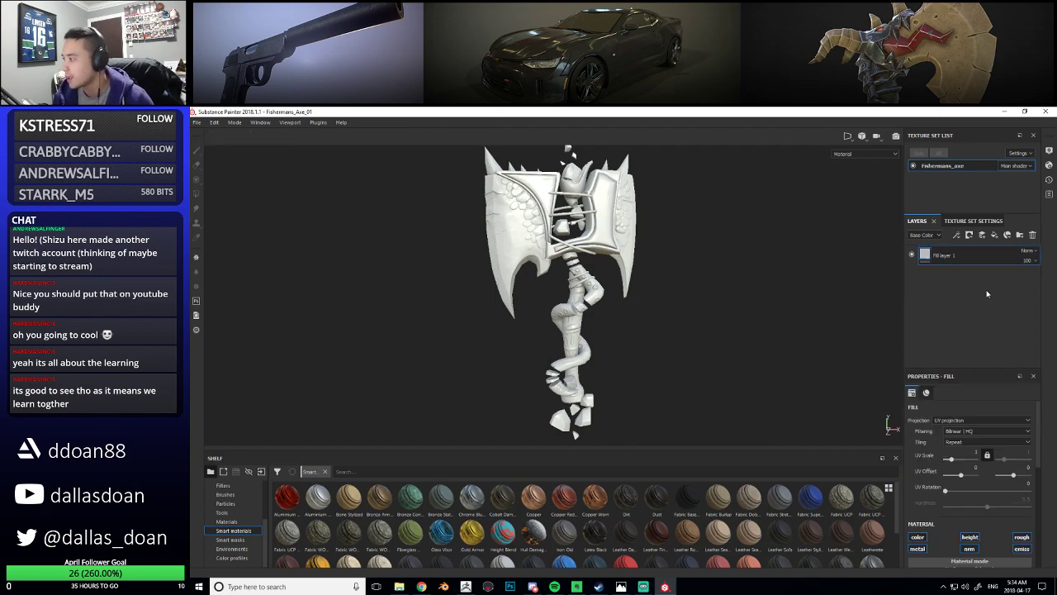
{"action": "scroll", "coordinate": [974, 504], "scroll_direction": "down", "scroll_amount": 3}
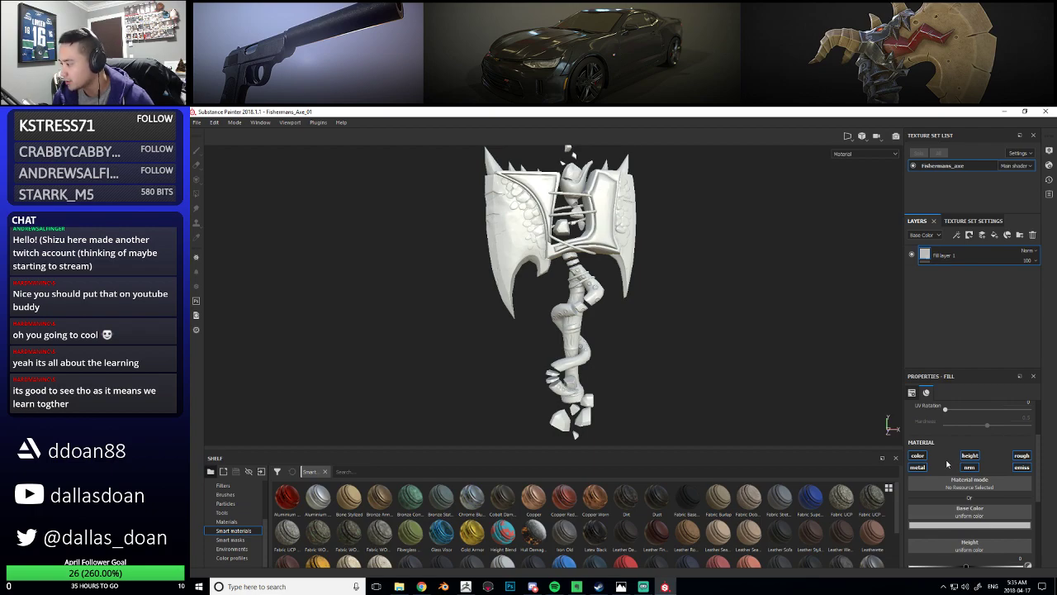
{"action": "middle_click_drag", "start_coordinate": [684, 277], "coordinate": [712, 337], "text": "alt"}
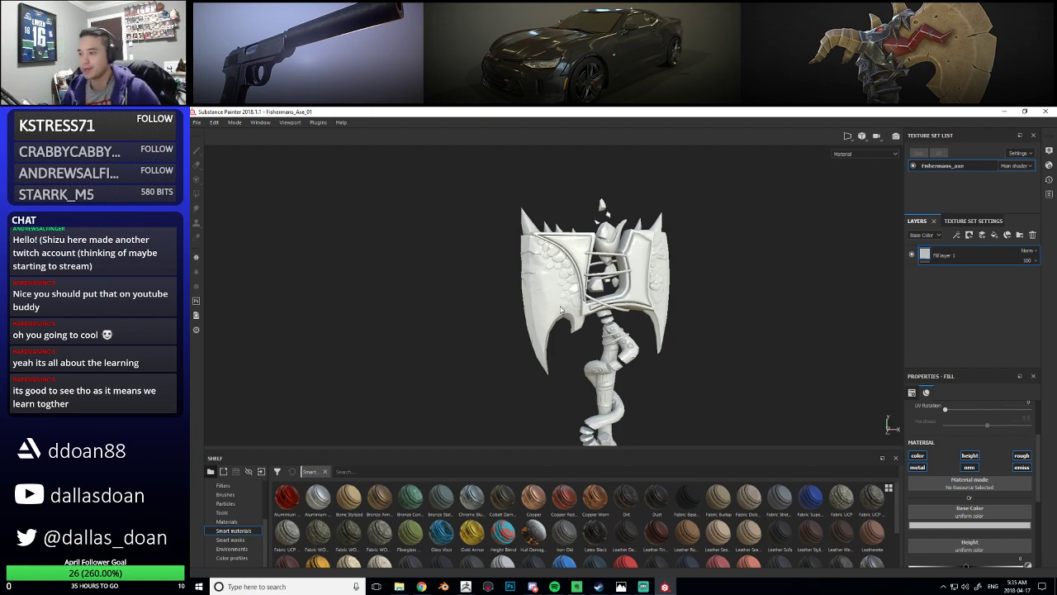
{"action": "left_click_drag", "start_coordinate": [533, 284], "coordinate": [558, 293], "text": "alt"}
{"action": "middle_click_drag", "start_coordinate": [558, 292], "coordinate": [509, 276], "text": "alt"}
{"action": "left_click_drag", "start_coordinate": [509, 276], "coordinate": [568, 286], "text": "alt"}
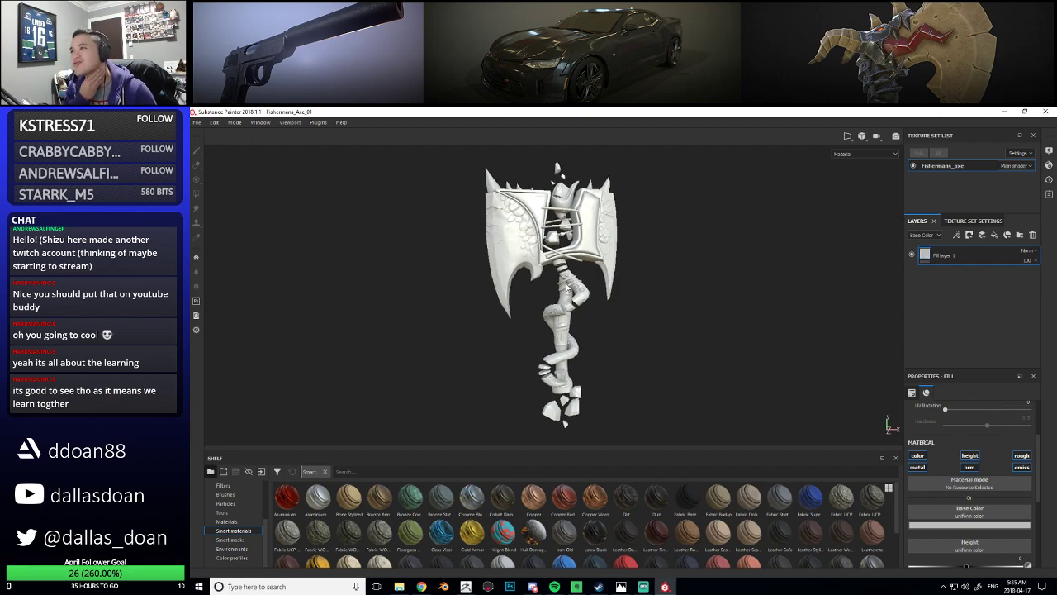
Switch to ZBrush, view the high-poly axe from another angle, and return to Substance Painter
{"action": "left_click_drag", "start_coordinate": [626, 319], "coordinate": [570, 436], "text": "alt"}
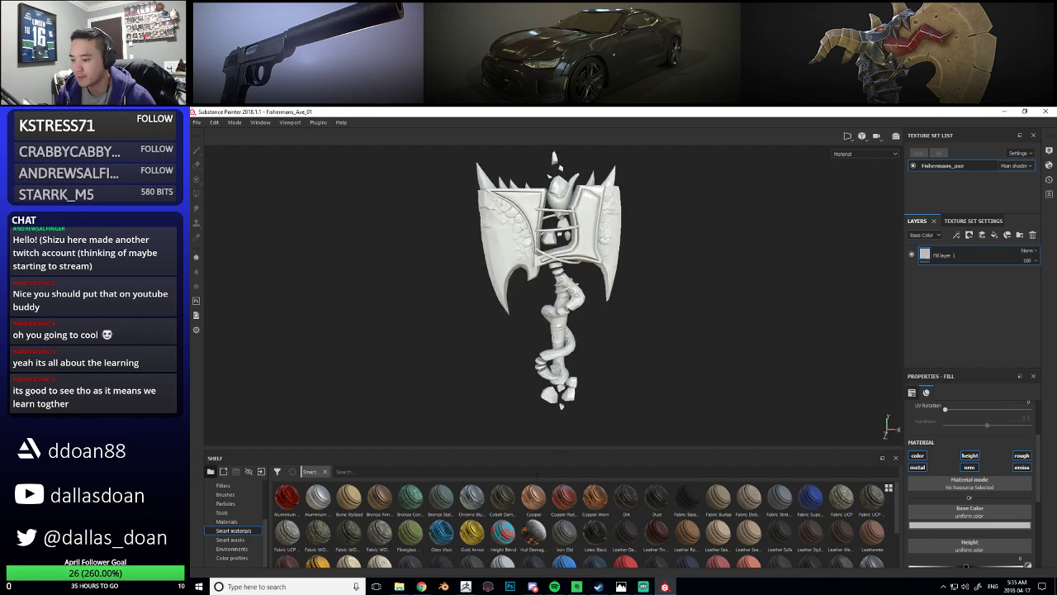
{"action": "left_click", "coordinate": [466, 587]}
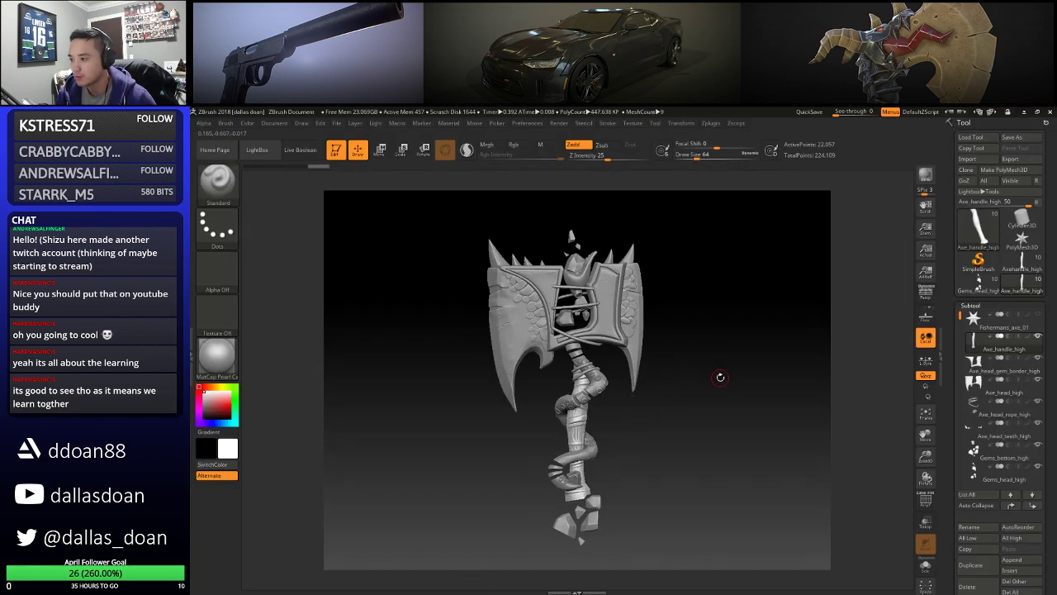
{"action": "left_click_drag", "start_coordinate": [718, 376], "coordinate": [545, 306]}
{"action": "left_click_drag", "start_coordinate": [708, 317], "coordinate": [712, 343]}
{"action": "left_click", "coordinate": [1025, 112]}
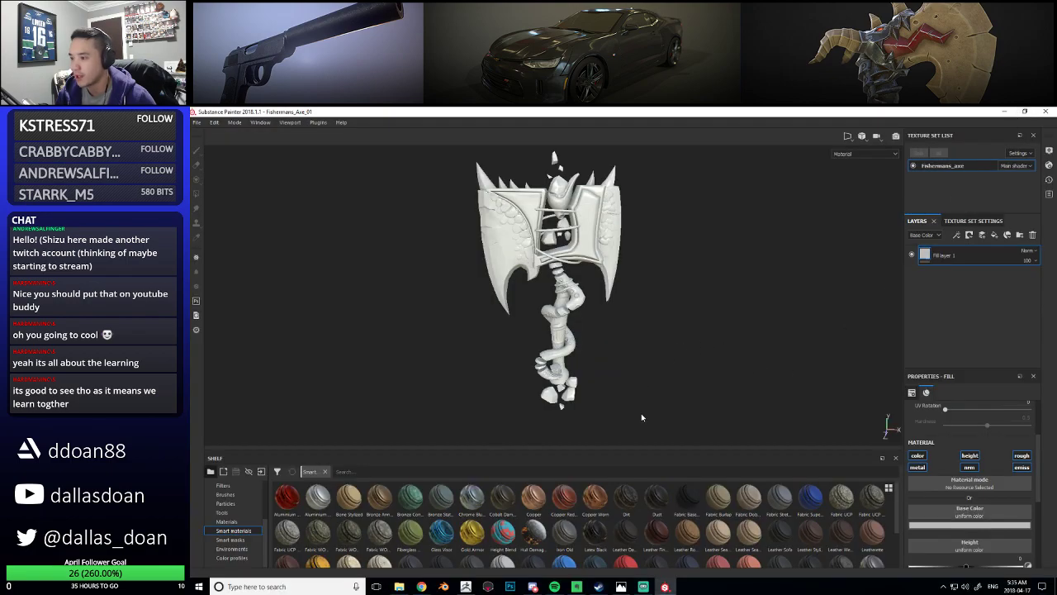
Close ZBrush without saving the project and return to the axe in Substance Painter
{"action": "left_click", "coordinate": [467, 587]}
{"action": "left_click", "coordinate": [1049, 112]}
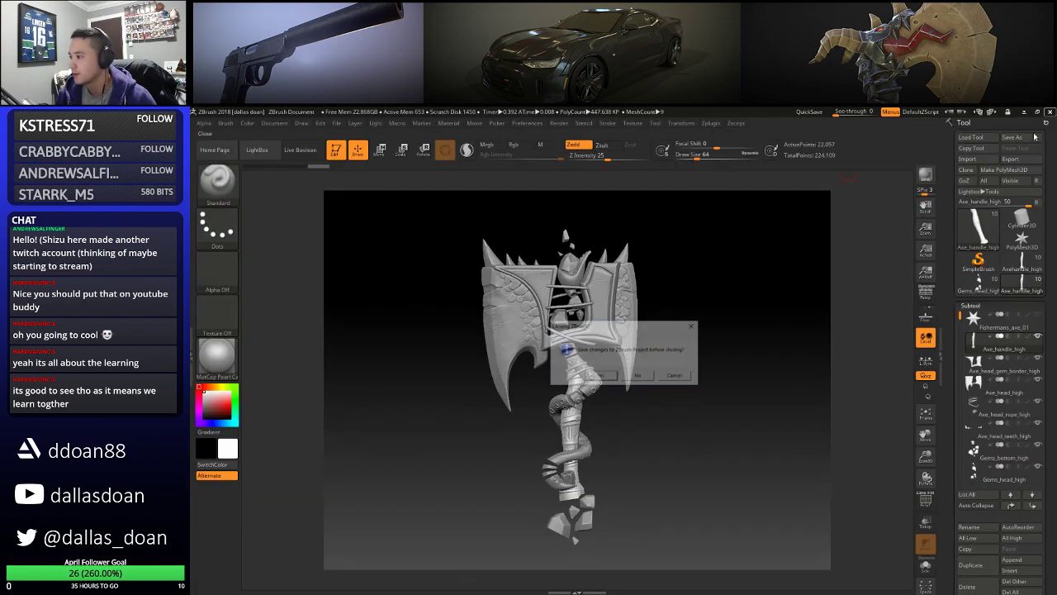
{"action": "left_click", "coordinate": [648, 374]}
{"action": "left_click_drag", "start_coordinate": [636, 258], "coordinate": [690, 266], "text": "alt"}
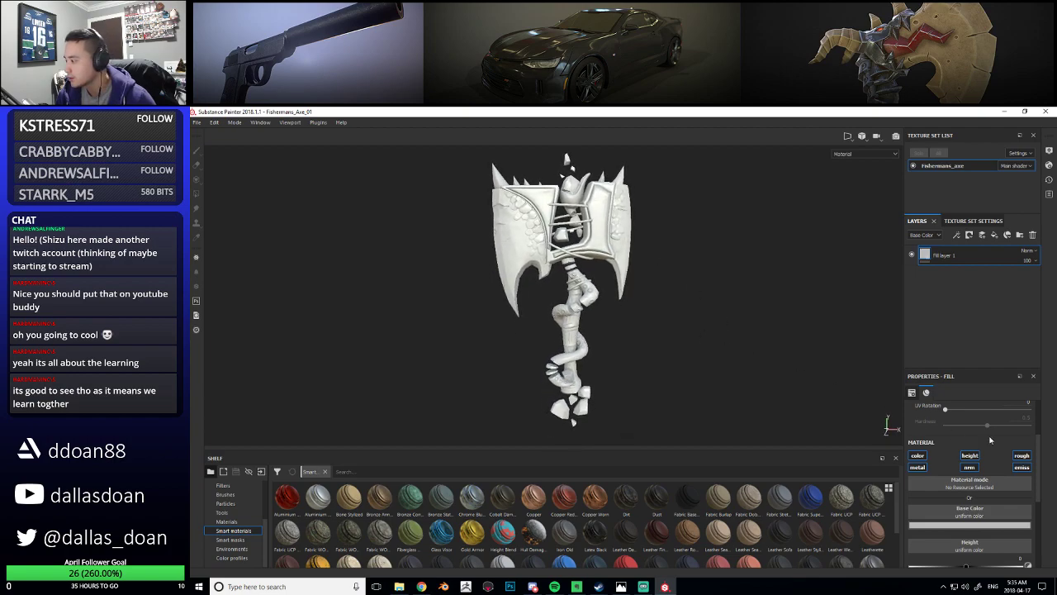
Sample a reddish brown, about RGB 0.250, 0.122, 0.087, as the base color of Fill layer 1
{"action": "scroll", "coordinate": [1035, 467], "scroll_direction": "up", "scroll_amount": 4}
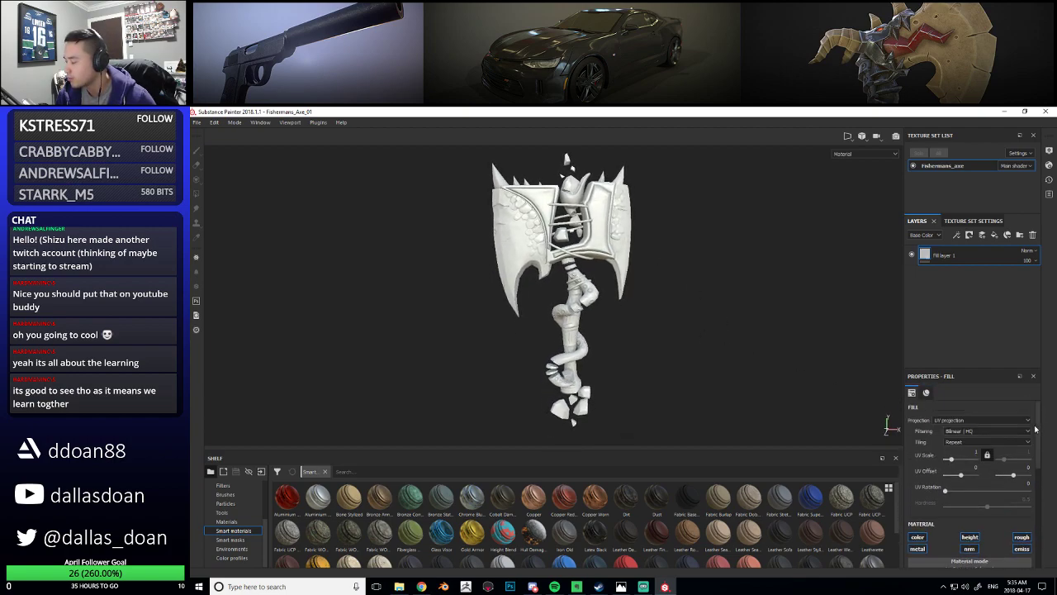
{"action": "mouse_move", "coordinate": [670, 357]}
{"action": "left_mouse_down", "text": "alt"}
{"action": "mouse_move", "coordinate": [672, 331]}
{"action": "mouse_move", "coordinate": [656, 315]}
{"action": "mouse_move", "coordinate": [652, 326]}
{"action": "left_mouse_up", "text": "alt"}
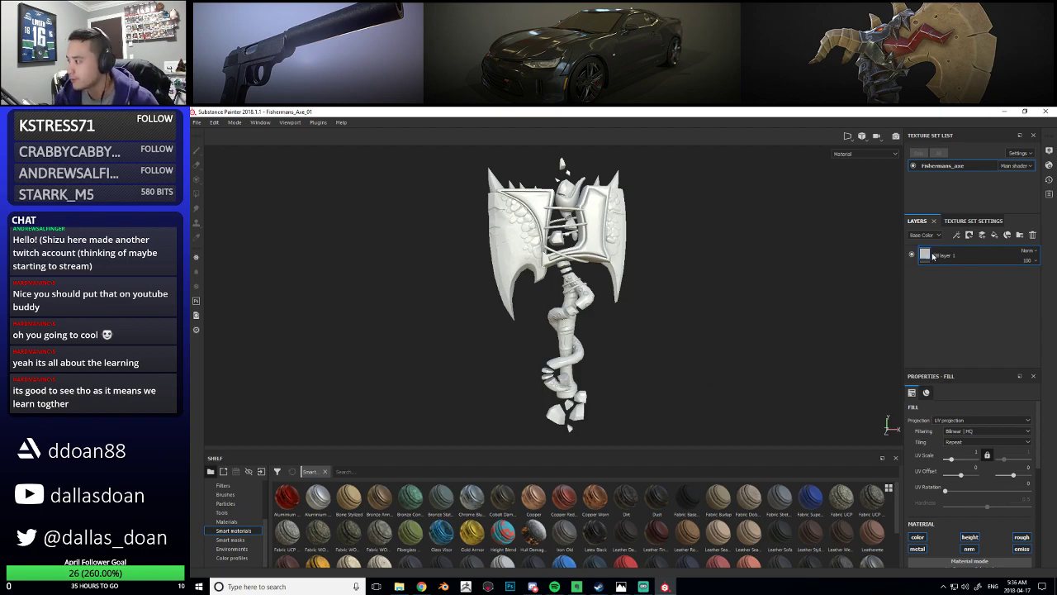
{"action": "scroll", "coordinate": [958, 487], "scroll_direction": "down", "scroll_amount": 3}
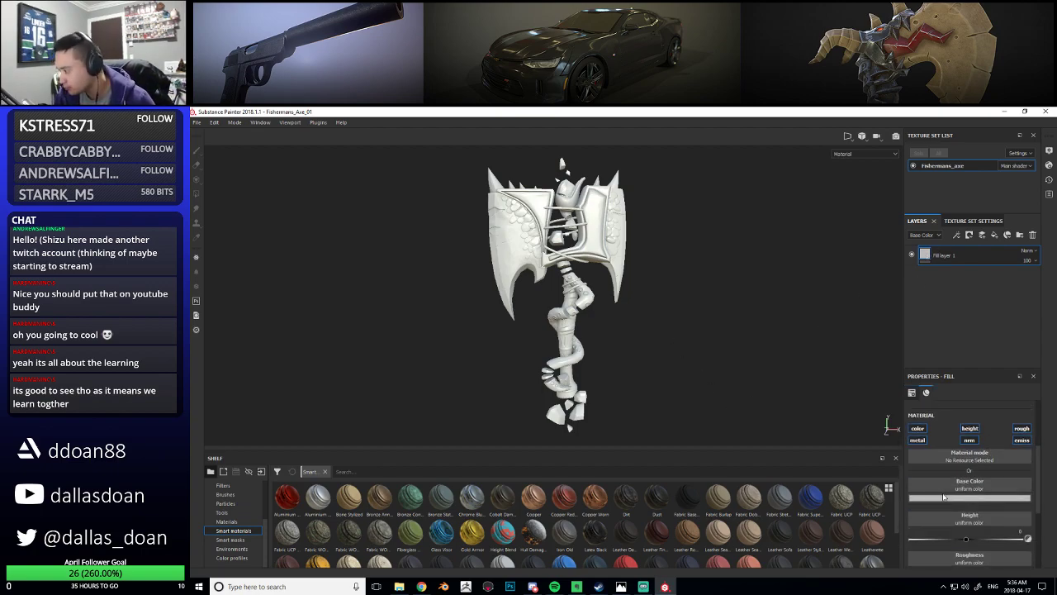
{"action": "left_click", "coordinate": [944, 498]}
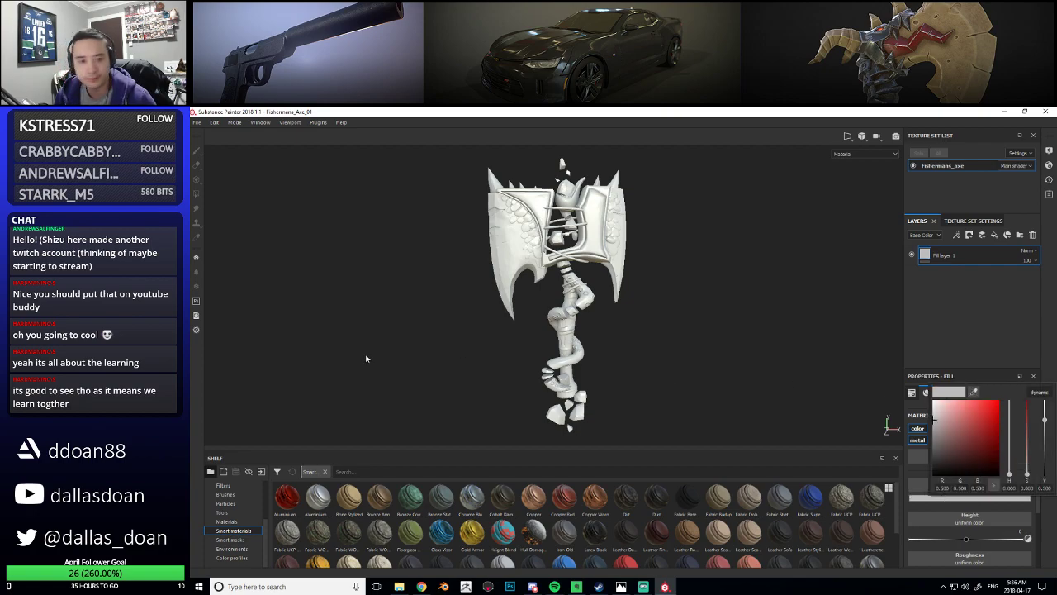
{"action": "left_click_drag", "start_coordinate": [973, 392], "coordinate": [191, 388]}
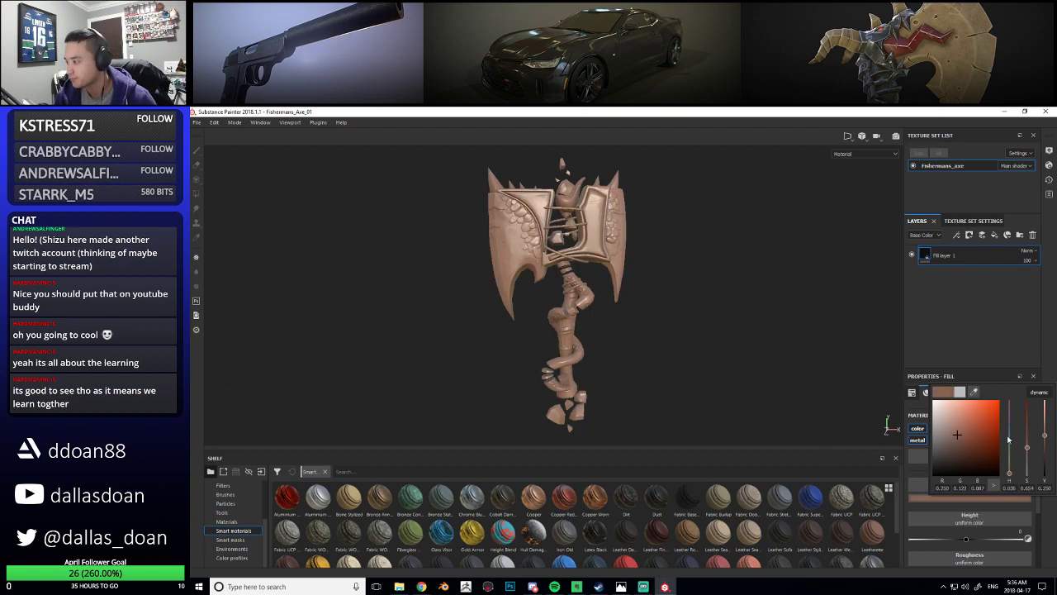
Add a black mask to the brown fill layer and rename the layer AxeHeadStoneBase
{"action": "left_click", "coordinate": [949, 258]}
{"action": "right_click", "coordinate": [951, 257]}
{"action": "left_click", "coordinate": [946, 256]}
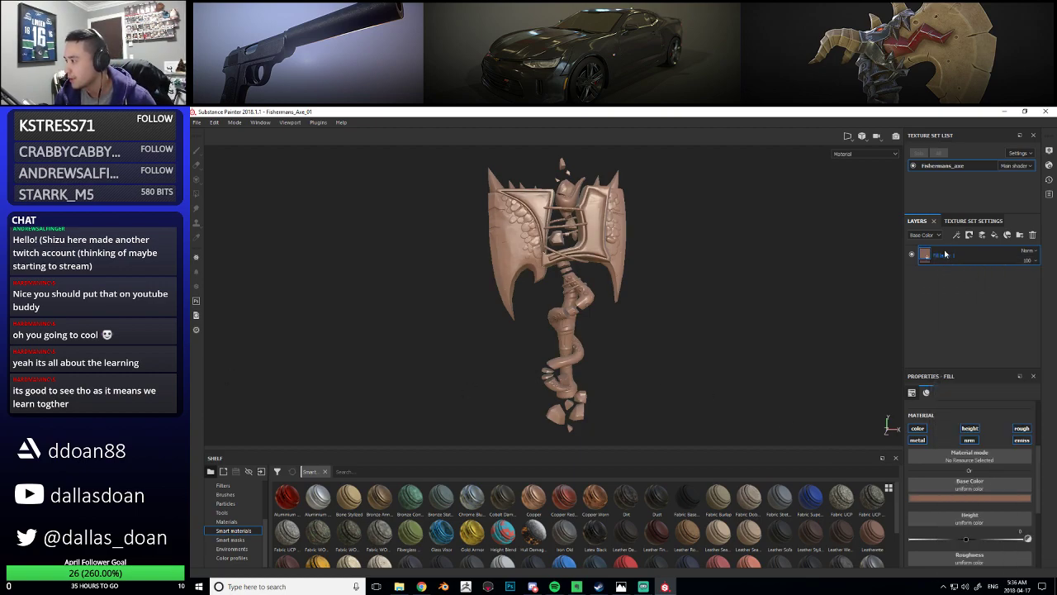
{"action": "double_click", "coordinate": [951, 262]}
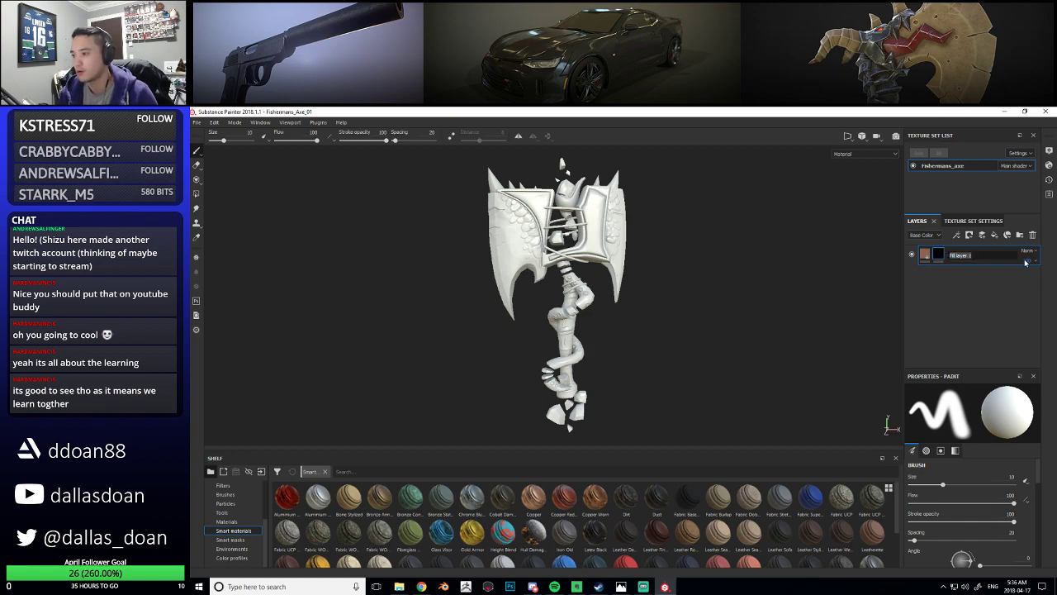
{"action": "type", "text": "Axehead"}
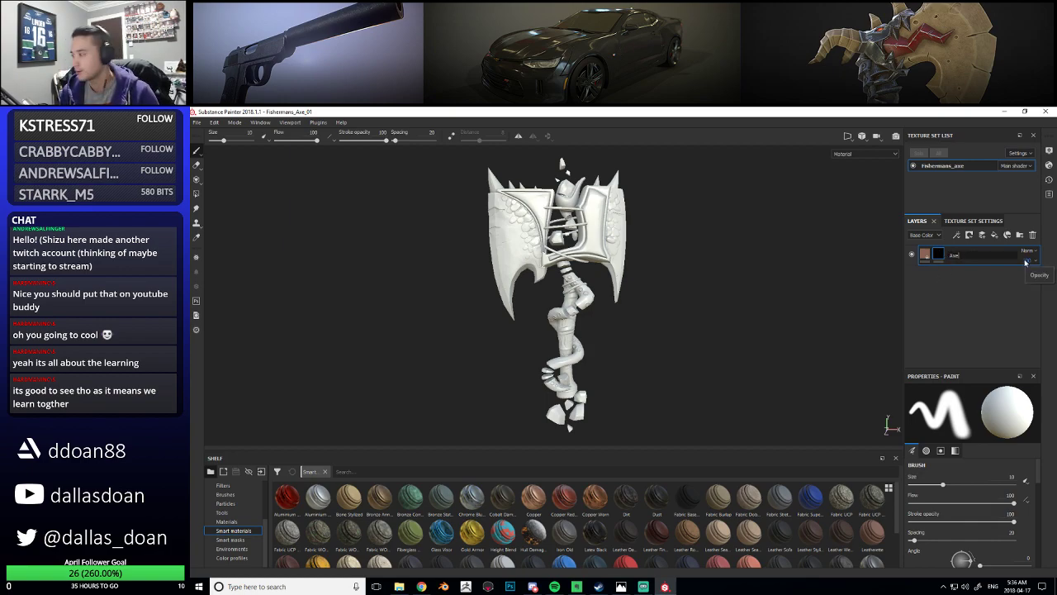
{"action": "key", "text": "Return"}
{"action": "double_click", "coordinate": [962, 256]}
{"action": "left_click", "coordinate": [971, 255]}
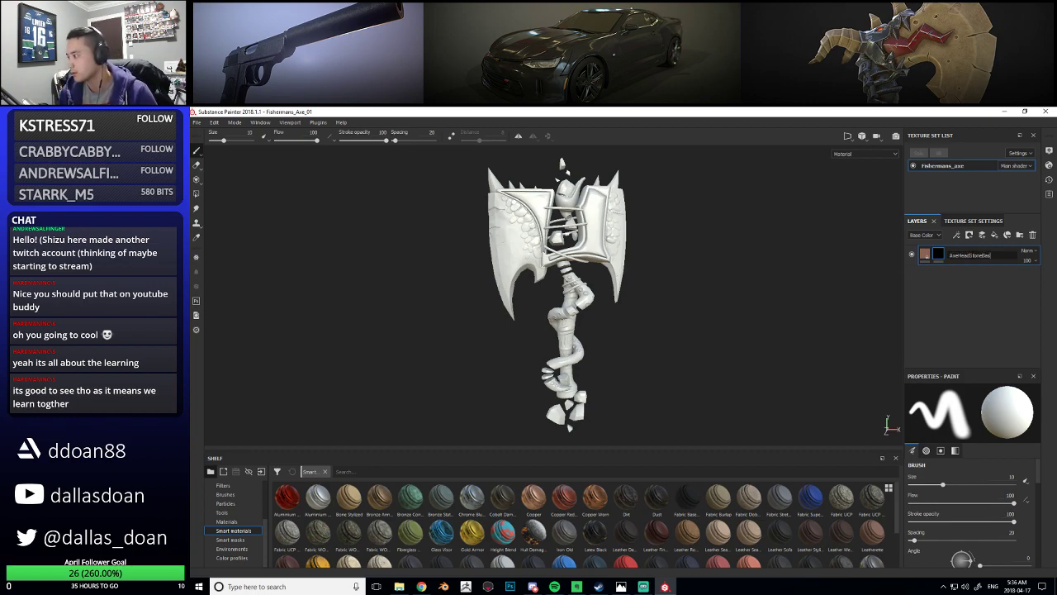
Add a paint effect to the black mask of the AxeHeadStoneBase layer
{"action": "right_click", "coordinate": [938, 255]}
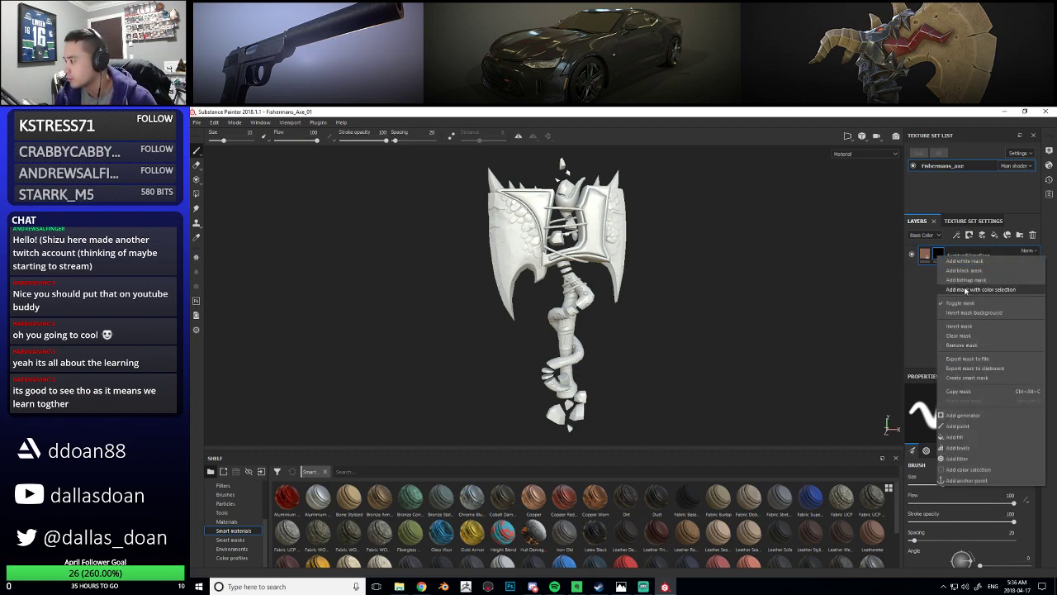
{"action": "left_click", "coordinate": [936, 254]}
{"action": "right_click", "coordinate": [937, 254]}
{"action": "left_click", "coordinate": [950, 422]}
Mask in the outer blades of the axe head using Polygon Fill in mesh fill mode
{"action": "middle_click_drag", "start_coordinate": [643, 284], "coordinate": [643, 344], "text": "alt"}
{"action": "right_click_drag", "start_coordinate": [643, 344], "coordinate": [666, 345], "text": "alt"}
{"action": "middle_click_drag", "start_coordinate": [666, 344], "coordinate": [692, 306], "text": "alt"}
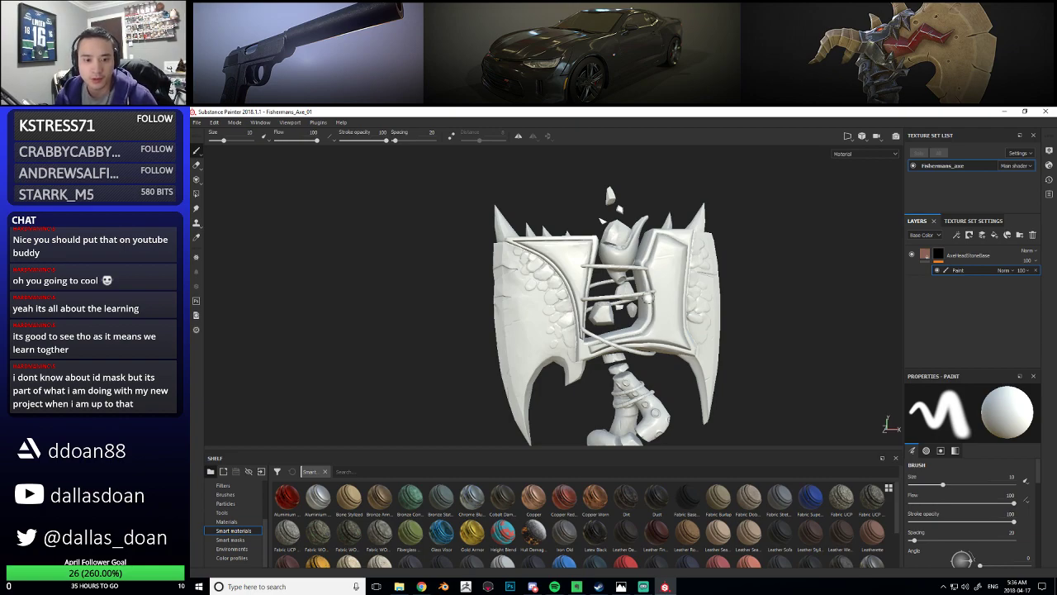
{"action": "middle_click_drag", "start_coordinate": [635, 318], "coordinate": [613, 248], "text": "alt"}
{"action": "mouse_move", "coordinate": [613, 249]}
{"action": "left_mouse_down", "text": "alt"}
{"action": "mouse_move", "coordinate": [643, 300]}
{"action": "mouse_move", "coordinate": [647, 283]}
{"action": "left_mouse_up", "text": "alt"}
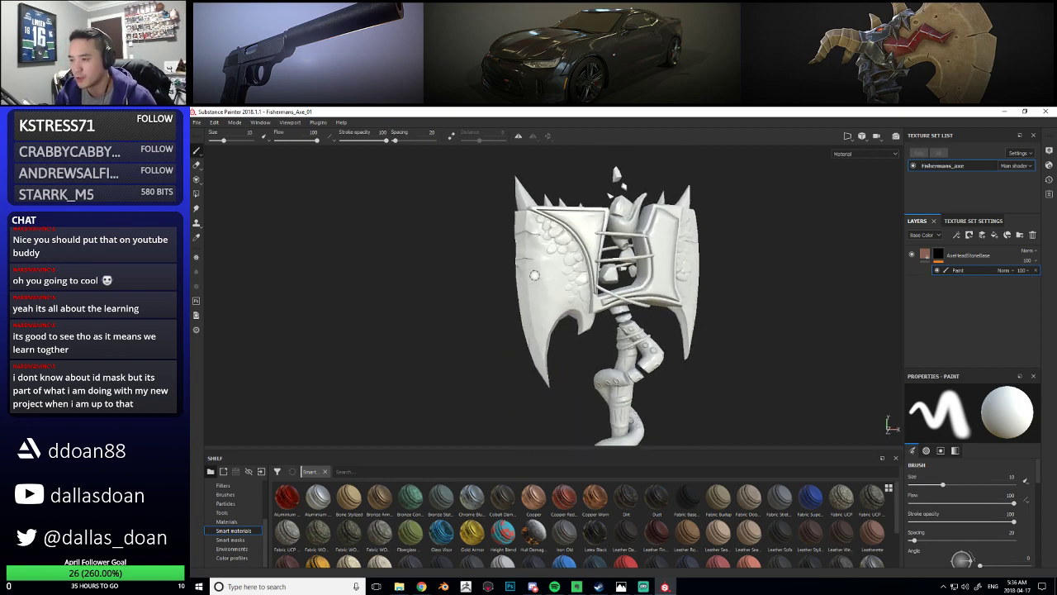
{"action": "middle_click_drag", "start_coordinate": [557, 283], "coordinate": [567, 320], "text": "alt"}
{"action": "scroll", "coordinate": [568, 322], "scroll_direction": "up", "scroll_amount": 3}
{"action": "left_click_drag", "start_coordinate": [565, 316], "coordinate": [377, 230], "text": "alt"}
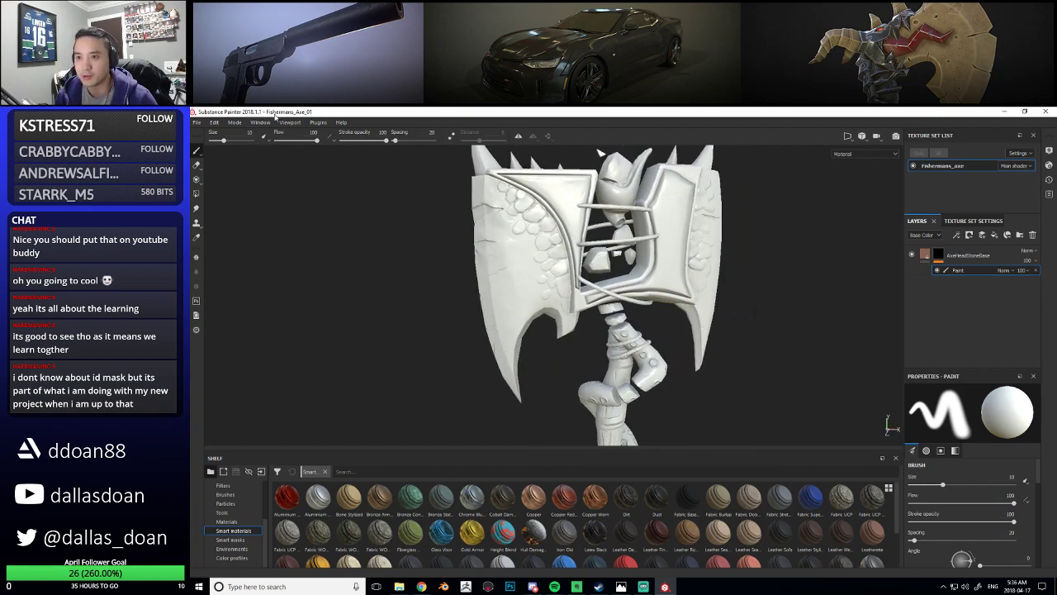
{"action": "left_click", "coordinate": [196, 194]}
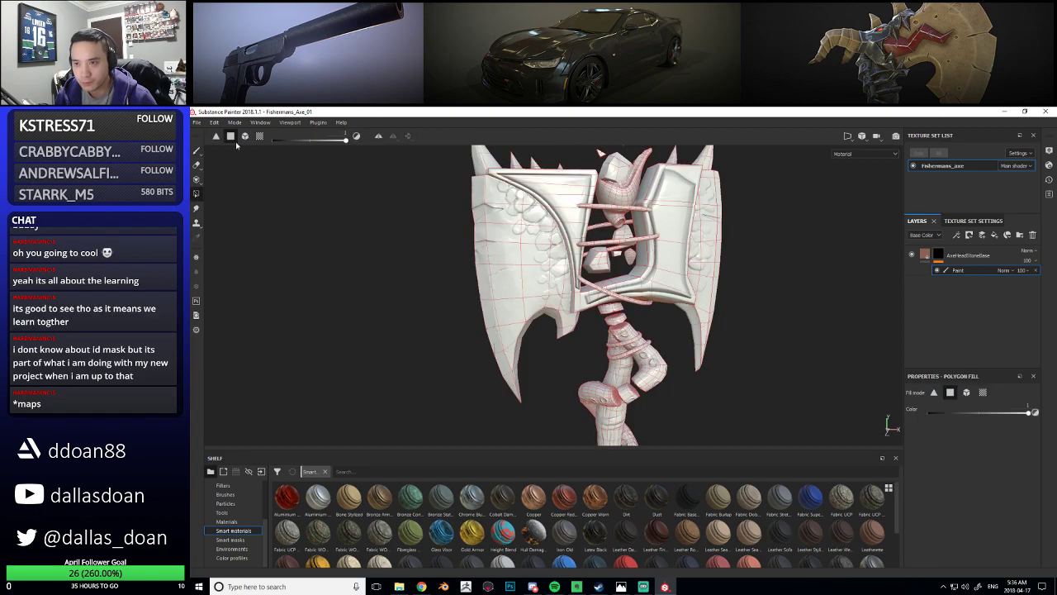
{"action": "left_click", "coordinate": [245, 136]}
{"action": "left_click_drag", "start_coordinate": [502, 283], "coordinate": [449, 267], "text": "alt"}
{"action": "left_click_drag", "start_coordinate": [430, 291], "coordinate": [578, 289], "text": "alt"}
{"action": "left_click_drag", "start_coordinate": [523, 265], "coordinate": [637, 312], "text": "alt"}
{"action": "scroll", "coordinate": [490, 302], "scroll_direction": "up", "scroll_amount": 2}
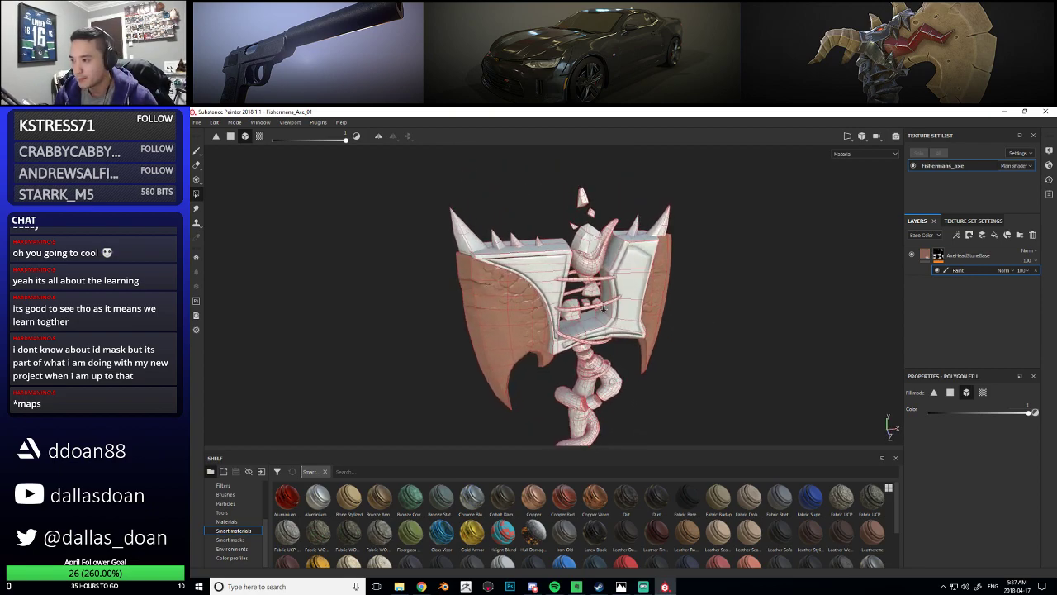
{"action": "scroll", "coordinate": [636, 312], "scroll_direction": "up", "scroll_amount": 1}
Mask in the axe head's raised frames, top faces and inner sides using Polygon Fill in UV chunk mode
{"action": "left_click", "coordinate": [259, 136]}
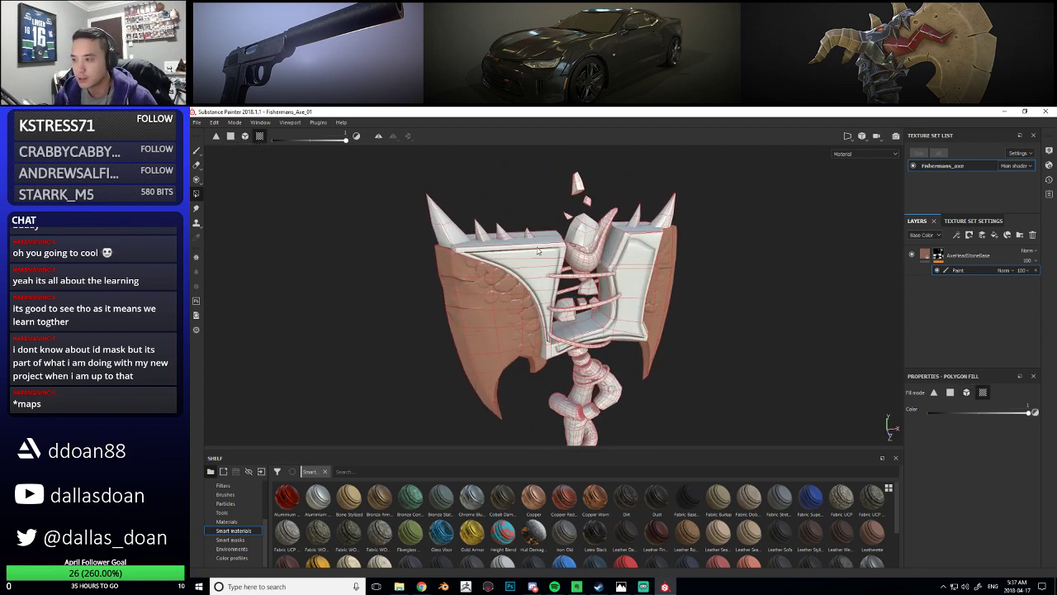
{"action": "left_click_drag", "start_coordinate": [578, 256], "coordinate": [553, 304], "text": "alt"}
{"action": "left_click", "coordinate": [557, 247]}
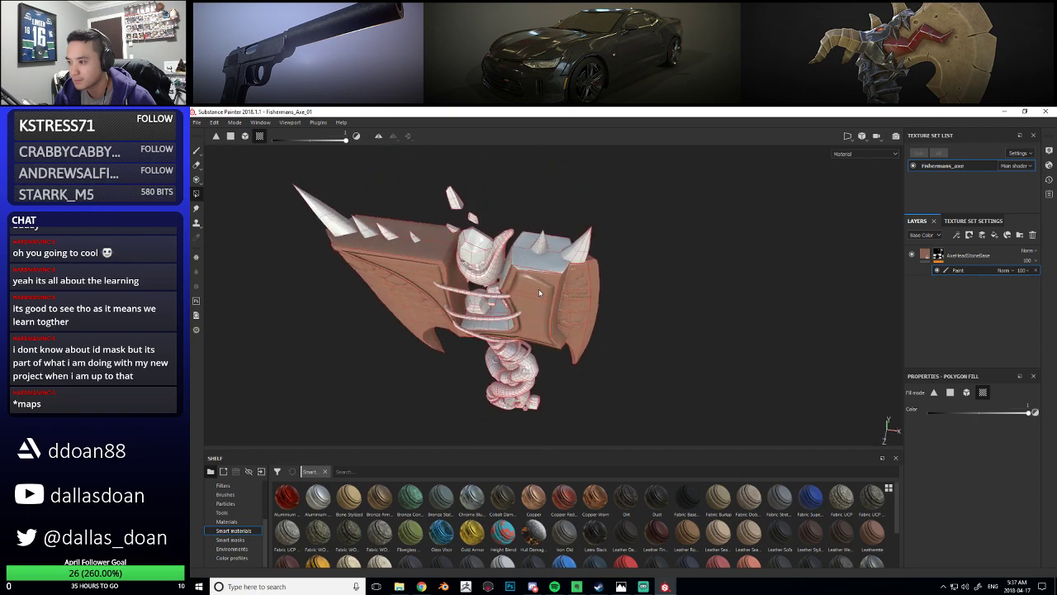
{"action": "mouse_move", "coordinate": [540, 264]}
{"action": "left_mouse_down", "text": "alt"}
{"action": "mouse_move", "coordinate": [542, 334]}
{"action": "mouse_move", "coordinate": [513, 325]}
{"action": "mouse_move", "coordinate": [534, 251]}
{"action": "left_mouse_up", "text": "alt"}
{"action": "left_click_drag", "start_coordinate": [476, 218], "coordinate": [550, 191], "text": "alt"}
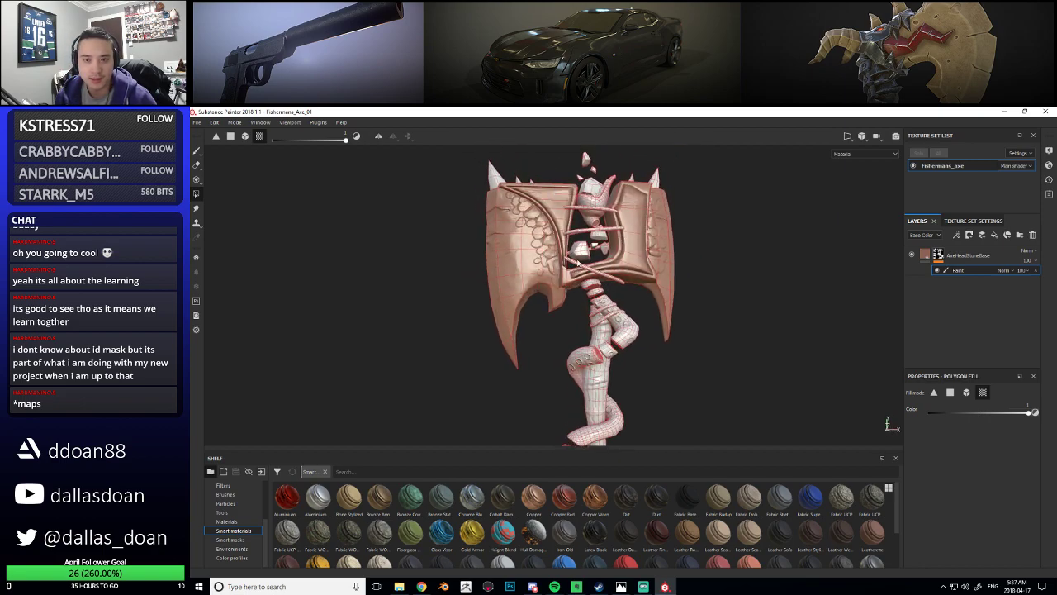
Examine the brown-filled axe head from several angles, and check on ZBrush as it starts up
{"action": "left_click_drag", "start_coordinate": [566, 278], "coordinate": [572, 252], "text": "alt"}
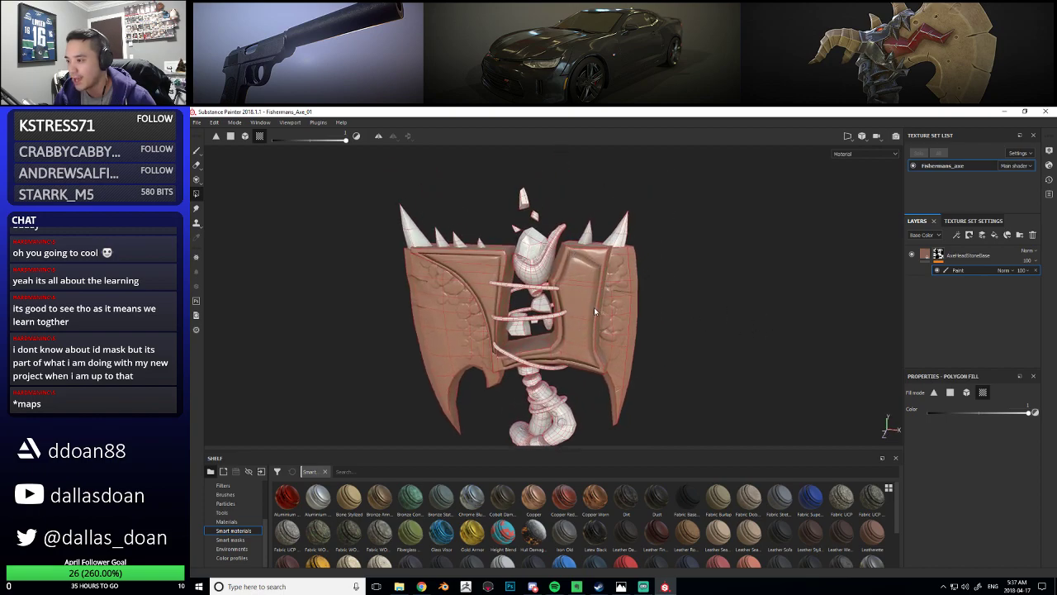
{"action": "left_click_drag", "start_coordinate": [596, 308], "coordinate": [603, 342], "text": "alt"}
{"action": "right_click_drag", "start_coordinate": [602, 342], "coordinate": [621, 306], "text": "alt"}
{"action": "left_click_drag", "start_coordinate": [621, 306], "coordinate": [590, 266], "text": "alt"}
{"action": "middle_click_drag", "start_coordinate": [590, 266], "coordinate": [618, 300], "text": "alt"}
{"action": "left_click_drag", "start_coordinate": [618, 300], "coordinate": [678, 430], "text": "alt"}
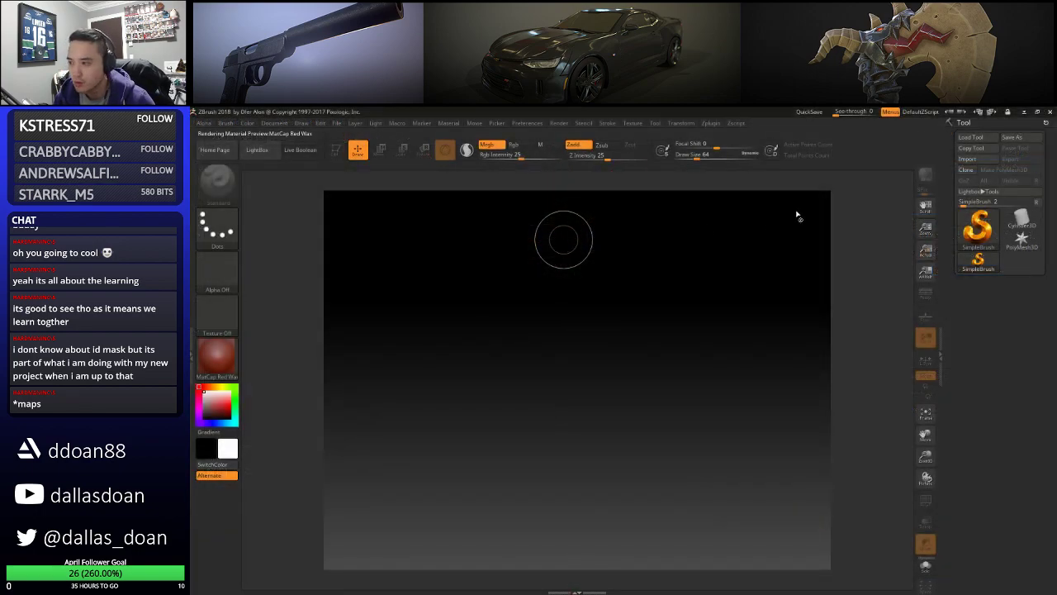
{"action": "left_click", "coordinate": [901, 179]}
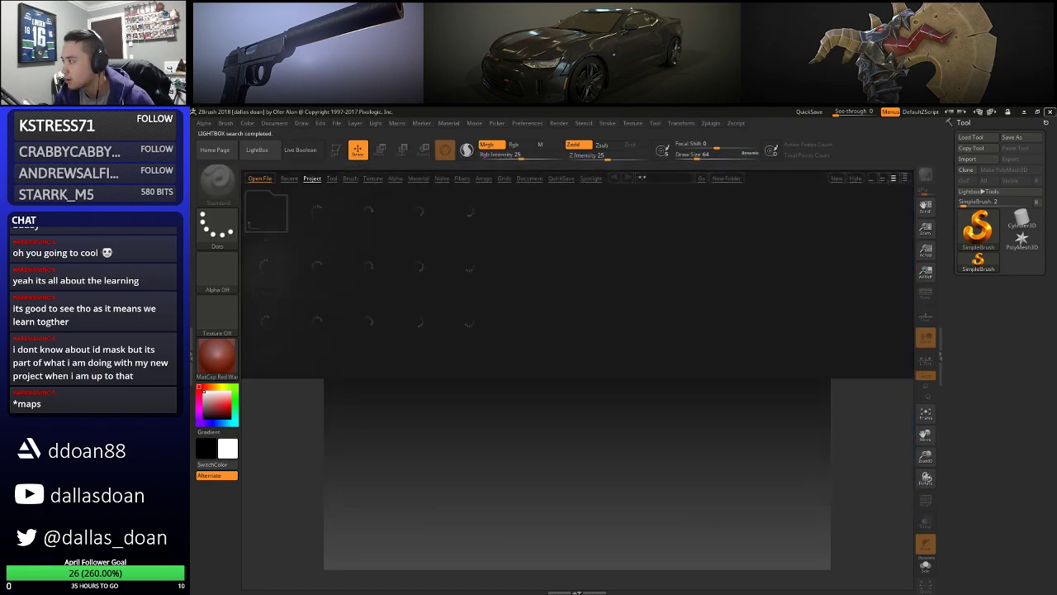
{"action": "key", "text": "alt+Tab"}
Examine the mask coverage on the axe head's blades, frames and rope area up close from both sides
{"action": "middle_click_drag", "start_coordinate": [722, 353], "coordinate": [739, 332], "text": "alt"}
{"action": "right_click_drag", "start_coordinate": [738, 333], "coordinate": [698, 311], "text": "alt"}
{"action": "left_click_drag", "start_coordinate": [698, 310], "coordinate": [616, 286], "text": "alt"}
{"action": "middle_click_drag", "start_coordinate": [617, 286], "coordinate": [616, 326], "text": "alt"}
{"action": "right_click_drag", "start_coordinate": [615, 326], "coordinate": [612, 308], "text": "alt"}
{"action": "middle_click_drag", "start_coordinate": [612, 307], "coordinate": [617, 329], "text": "alt"}
{"action": "left_click_drag", "start_coordinate": [617, 330], "coordinate": [689, 268], "text": "alt"}
{"action": "left_click_drag", "start_coordinate": [576, 270], "coordinate": [685, 283], "text": "alt"}
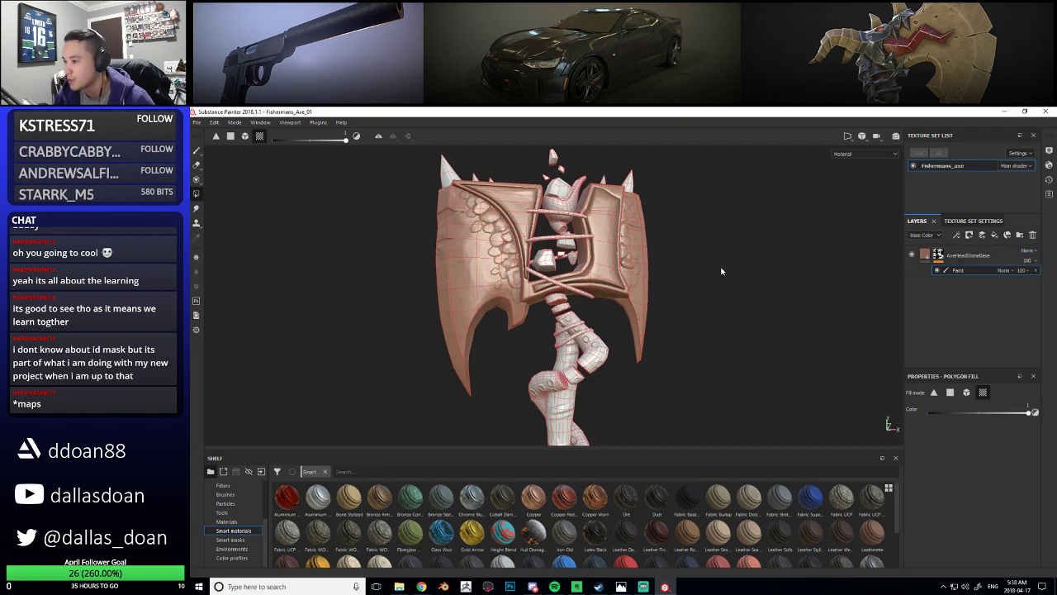
{"action": "mouse_move", "coordinate": [620, 276]}
{"action": "left_mouse_down", "text": "alt"}
{"action": "mouse_move", "coordinate": [698, 249]}
{"action": "mouse_move", "coordinate": [687, 208]}
{"action": "mouse_move", "coordinate": [626, 280]}
{"action": "left_mouse_up", "text": "alt"}
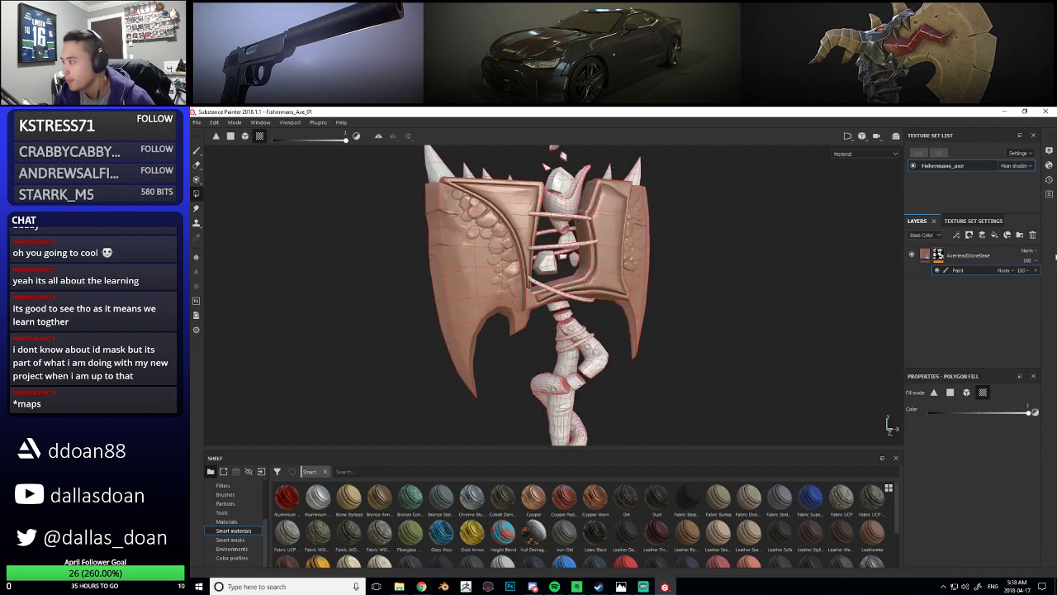
{"action": "left_click_drag", "start_coordinate": [818, 293], "coordinate": [567, 264], "text": "alt"}
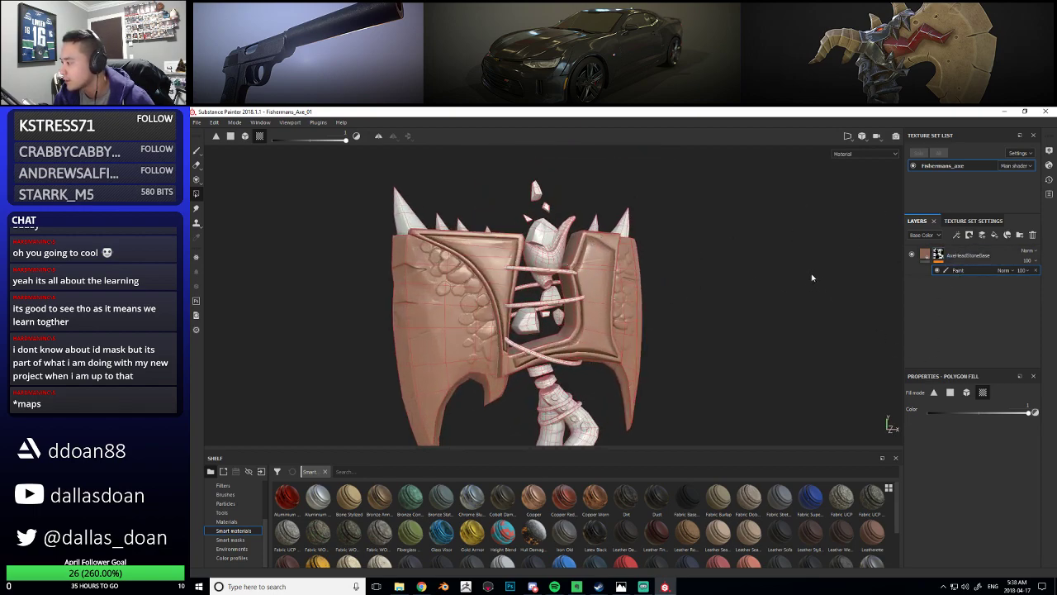
{"action": "left_click_drag", "start_coordinate": [691, 262], "coordinate": [634, 266], "text": "alt"}
{"action": "right_click_drag", "start_coordinate": [634, 266], "coordinate": [651, 290], "text": "alt"}
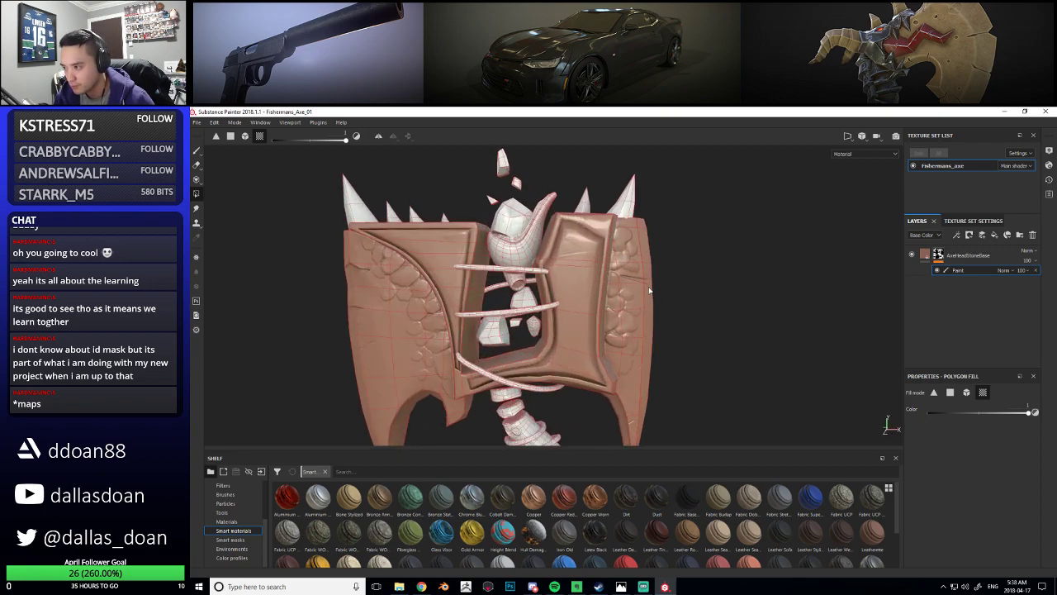
{"action": "left_click_drag", "start_coordinate": [651, 290], "coordinate": [682, 290], "text": "alt"}
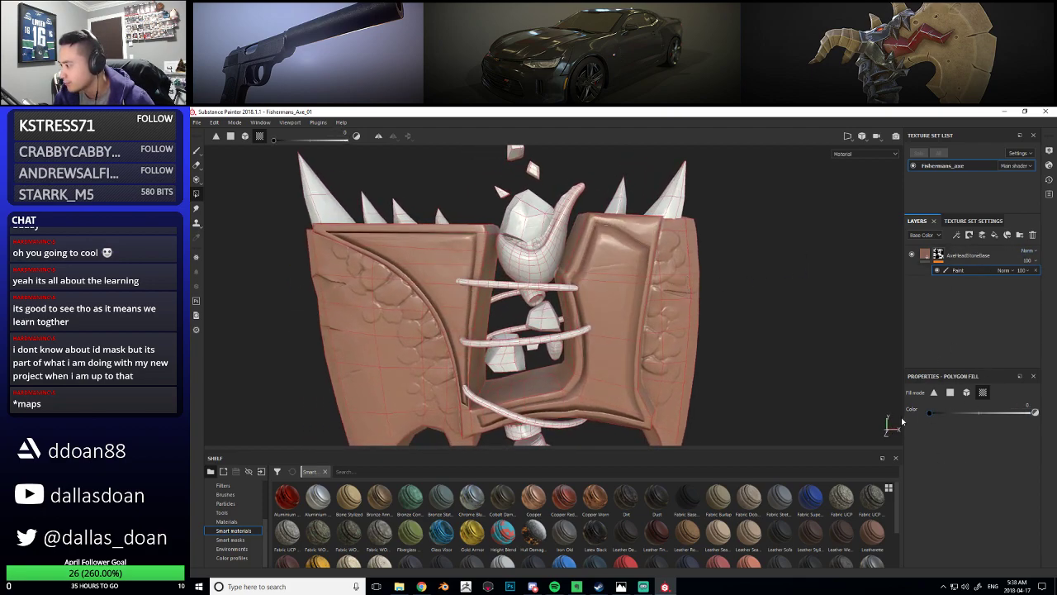
Set up a small Paint brush with grayscale 0 for removing areas from the axe head mask
{"action": "left_click", "coordinate": [198, 152]}
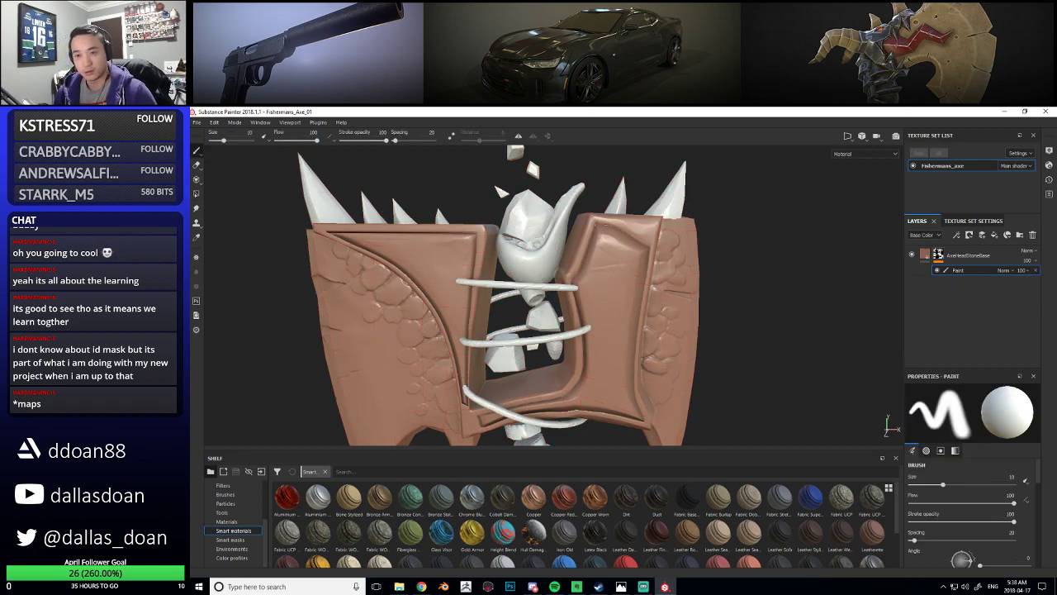
{"action": "scroll", "coordinate": [946, 504], "scroll_direction": "down", "scroll_amount": 5}
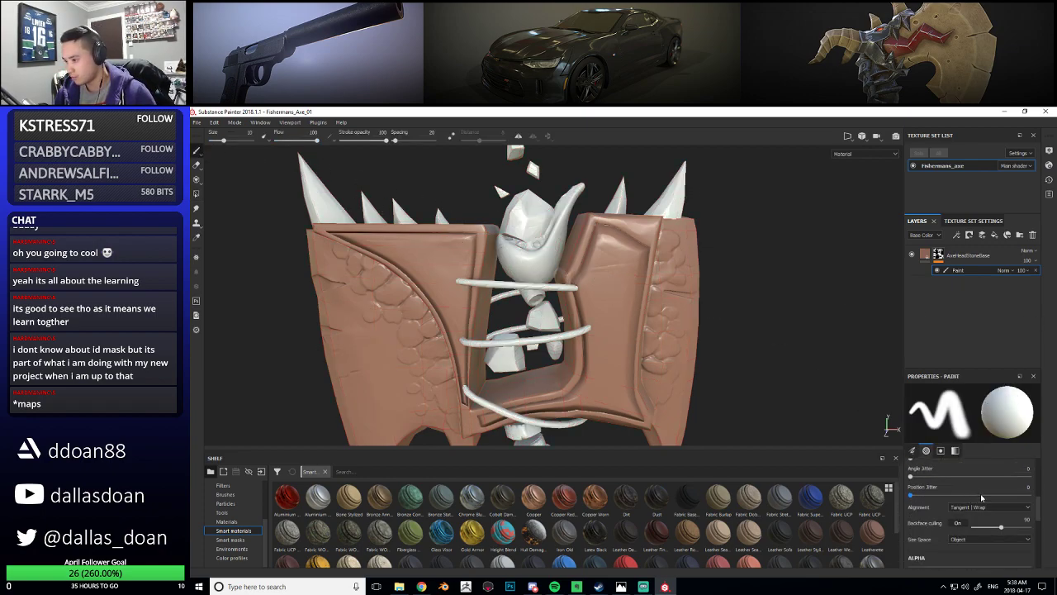
{"action": "left_click", "coordinate": [198, 194]}
{"action": "left_click", "coordinate": [197, 150]}
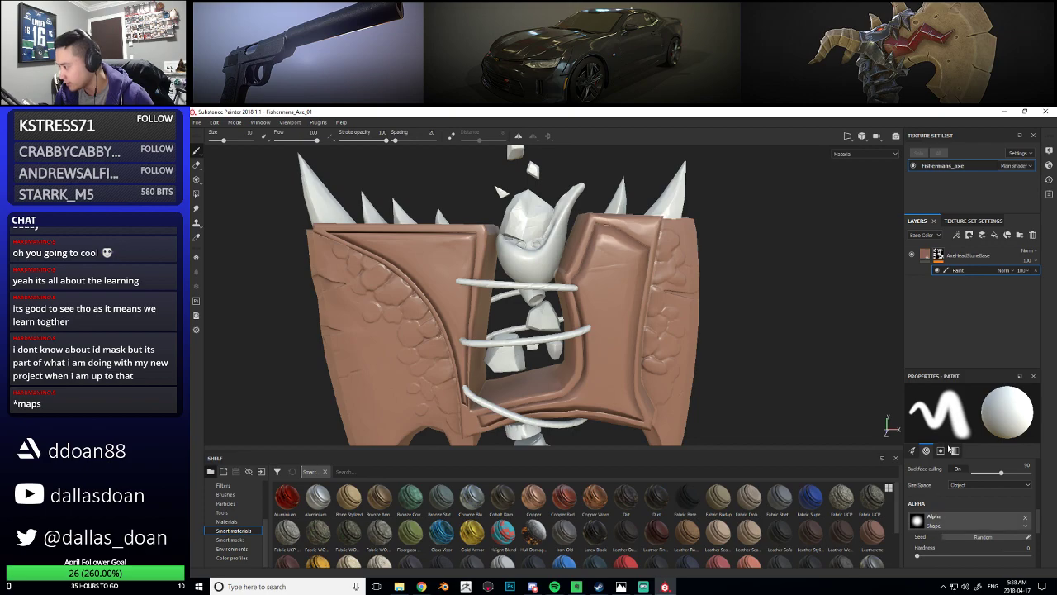
{"action": "scroll", "coordinate": [951, 509], "scroll_direction": "up", "scroll_amount": 2}
{"action": "scroll", "coordinate": [950, 509], "scroll_direction": "down", "scroll_amount": 6}
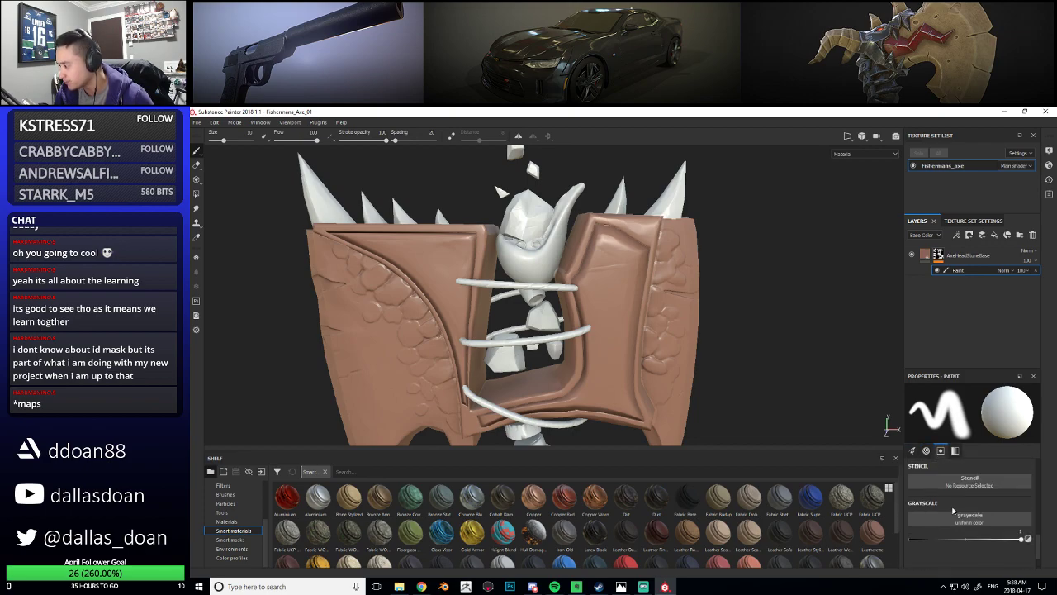
{"action": "left_click_drag", "start_coordinate": [991, 514], "coordinate": [910, 513]}
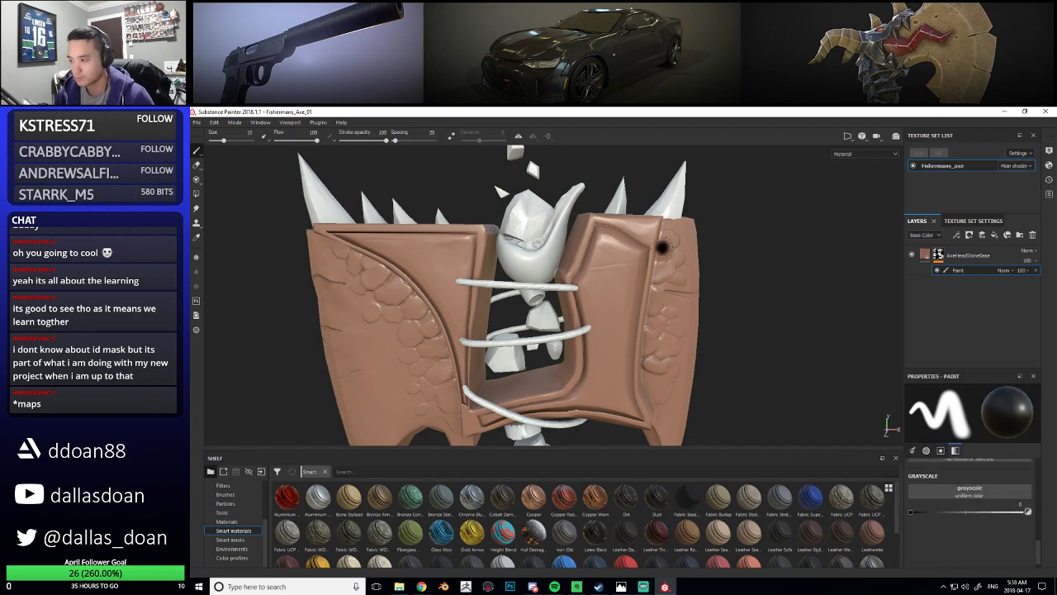
{"action": "right_click_drag", "start_coordinate": [612, 237], "coordinate": [617, 238], "text": "ctrl"}
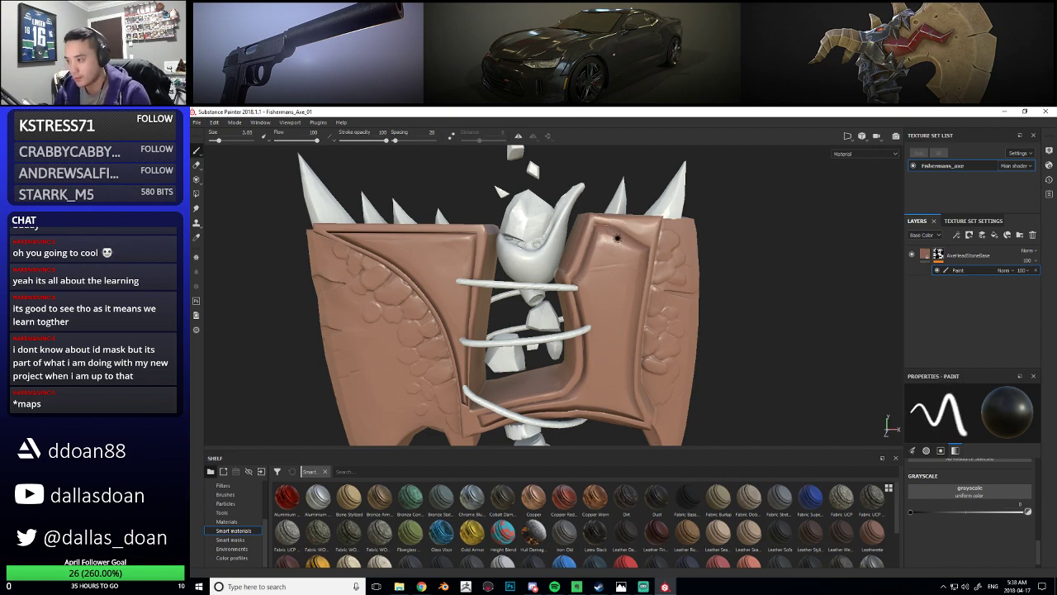
Try painting out the mask along the upper groove of the axe head's narrower raised frame
{"action": "scroll", "coordinate": [612, 231], "scroll_direction": "up", "scroll_amount": 5}
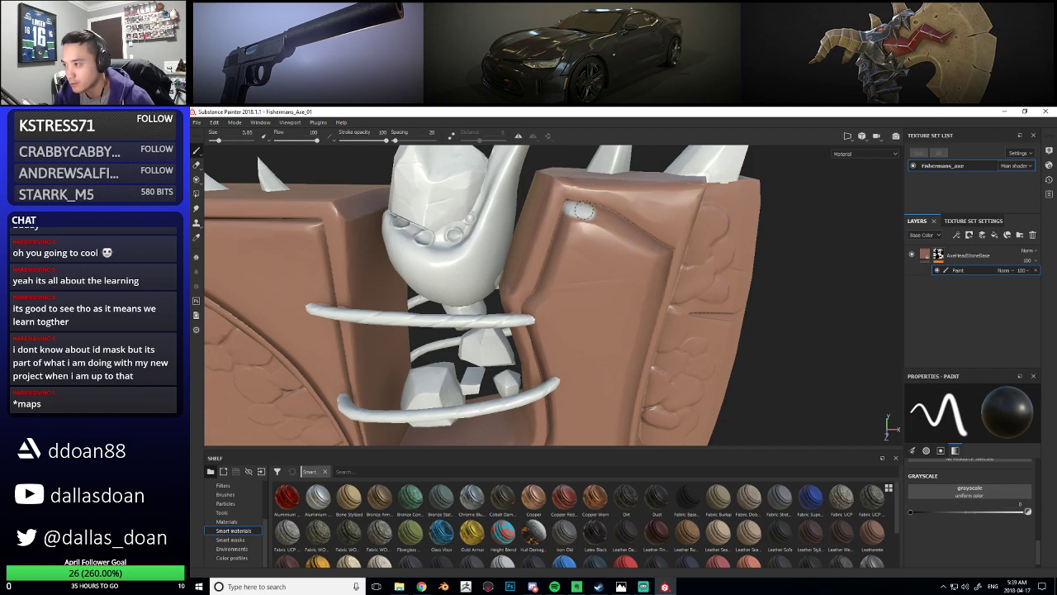
{"action": "mouse_move", "coordinate": [853, 299]}
{"action": "left_mouse_down", "text": "alt"}
{"action": "mouse_move", "coordinate": [821, 259]}
{"action": "mouse_move", "coordinate": [802, 259]}
{"action": "left_mouse_up", "text": "alt"}
{"action": "left_click_drag", "start_coordinate": [568, 220], "coordinate": [584, 235]}
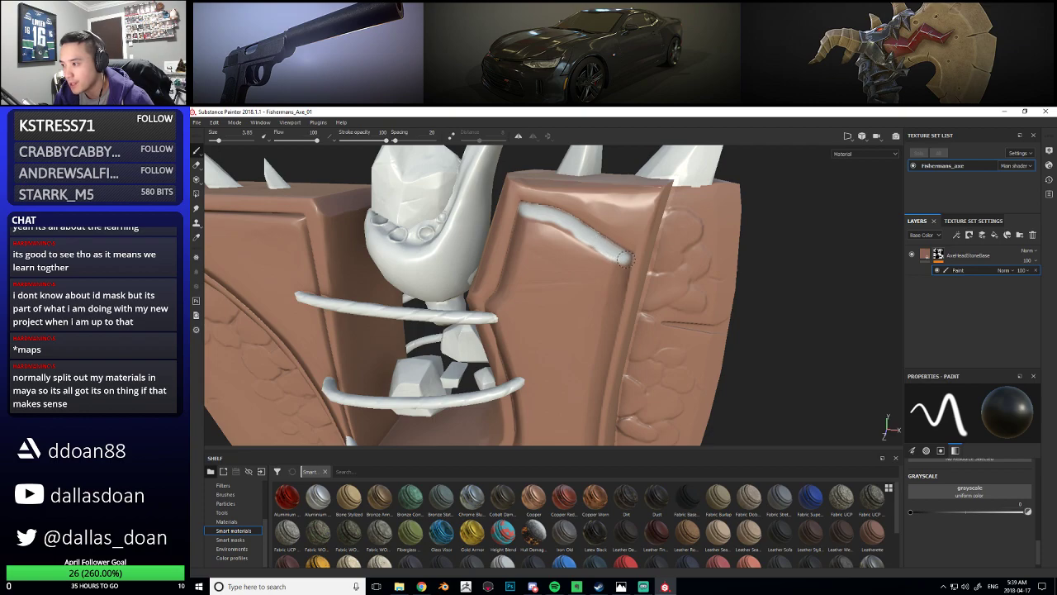
{"action": "left_click_drag", "start_coordinate": [811, 283], "coordinate": [713, 257], "text": "alt"}
{"action": "middle_click_drag", "start_coordinate": [713, 257], "coordinate": [746, 221], "text": "alt"}
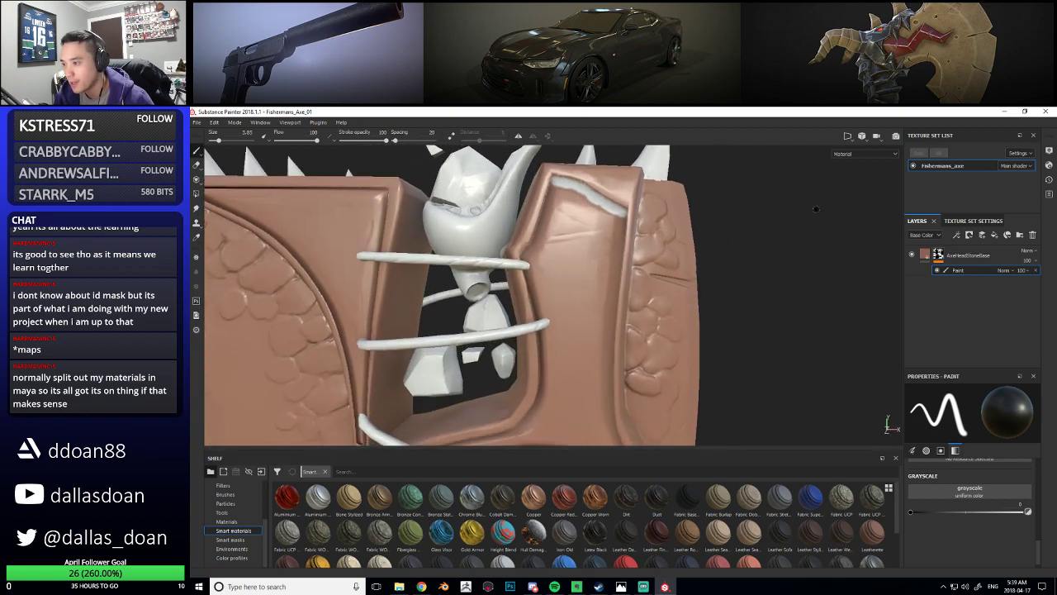
{"action": "right_click_drag", "start_coordinate": [825, 268], "coordinate": [798, 298], "text": "alt"}
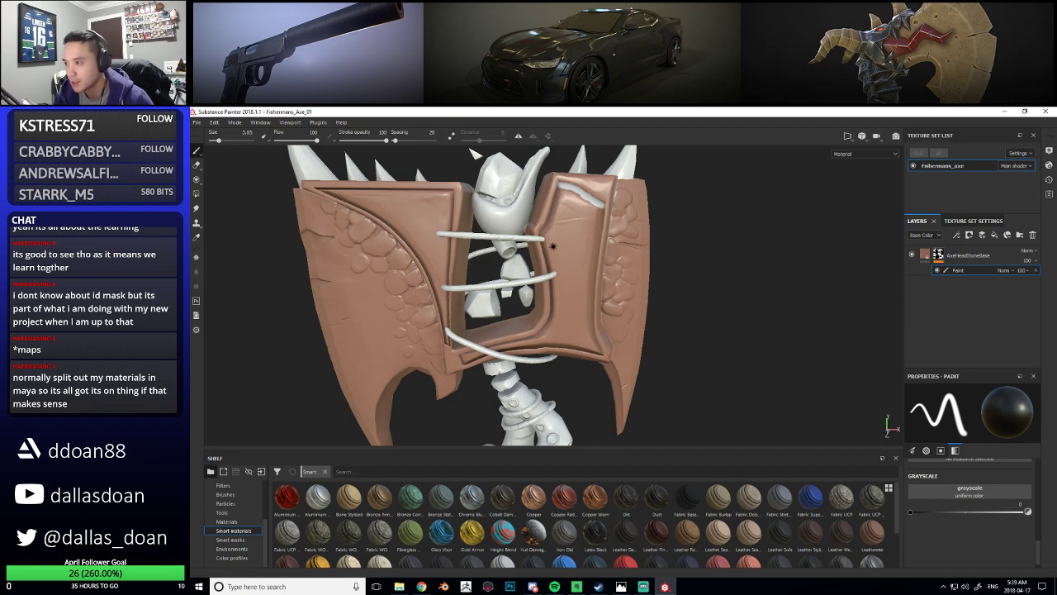
{"action": "left_click_drag", "start_coordinate": [554, 245], "coordinate": [556, 298], "text": "alt"}
{"action": "right_click_drag", "start_coordinate": [556, 299], "coordinate": [564, 310], "text": "alt"}
{"action": "left_click_drag", "start_coordinate": [563, 310], "coordinate": [610, 242], "text": "alt"}
{"action": "right_click_drag", "start_coordinate": [609, 242], "coordinate": [637, 278], "text": "alt"}
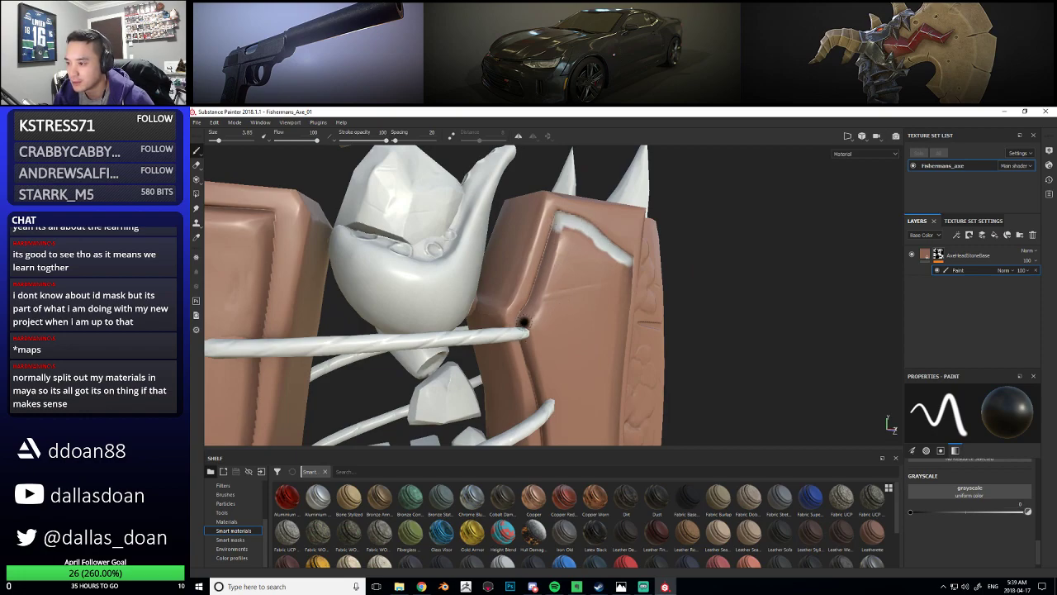
Try painting out the mask with straight strokes down the inner and outer grooves of the narrower frame
{"action": "key", "text": "shift"}
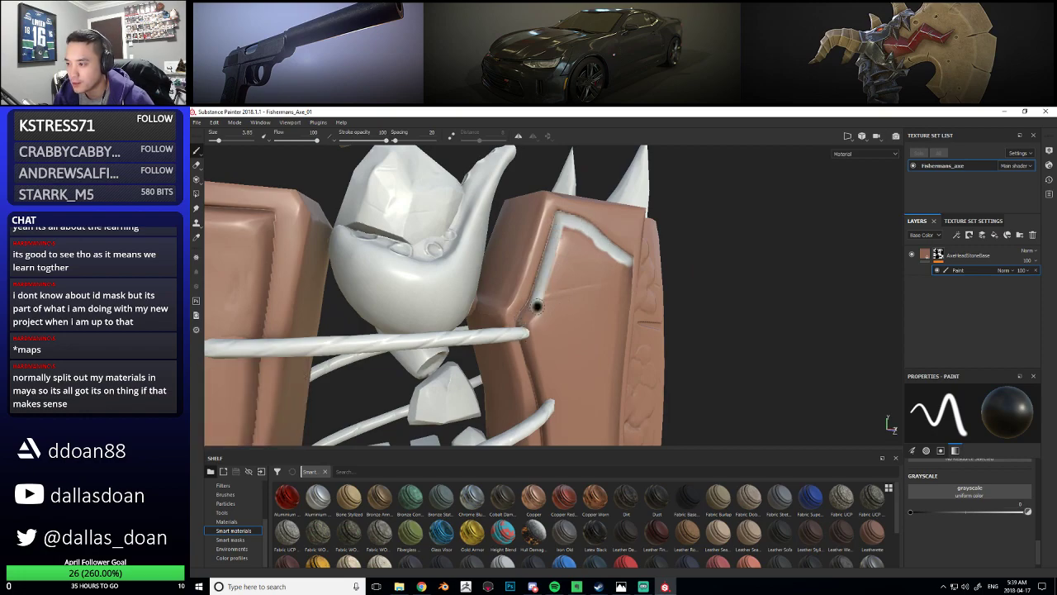
{"action": "left_click_drag", "start_coordinate": [581, 274], "coordinate": [582, 293], "text": "alt"}
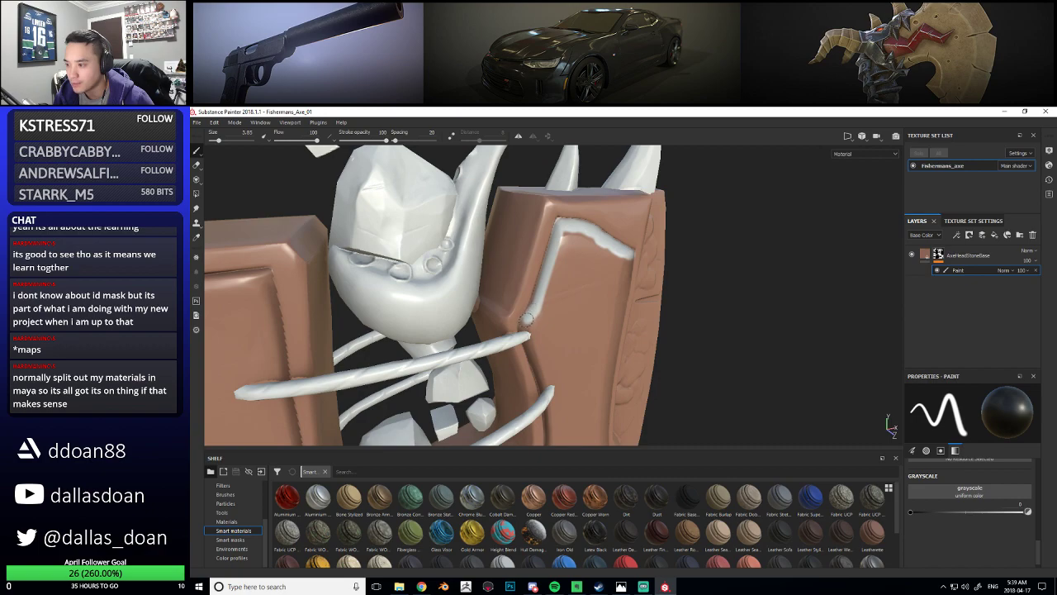
{"action": "middle_click_drag", "start_coordinate": [580, 334], "coordinate": [568, 303], "text": "alt"}
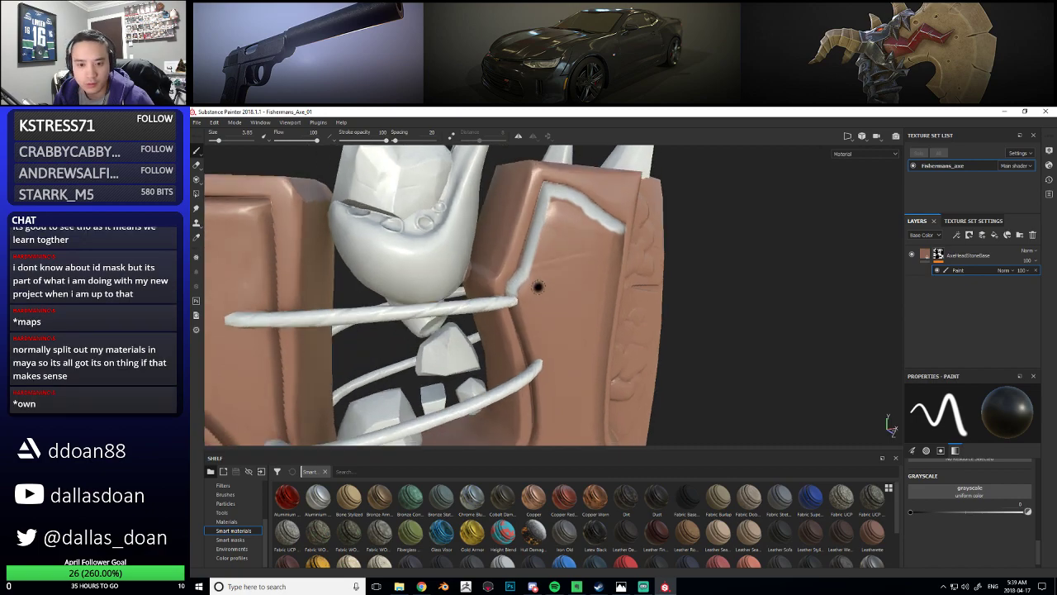
{"action": "mouse_move", "coordinate": [559, 300]}
{"action": "left_mouse_down", "text": "alt"}
{"action": "mouse_move", "coordinate": [564, 264]}
{"action": "mouse_move", "coordinate": [537, 273]}
{"action": "mouse_move", "coordinate": [542, 302]}
{"action": "left_mouse_up", "text": "alt"}
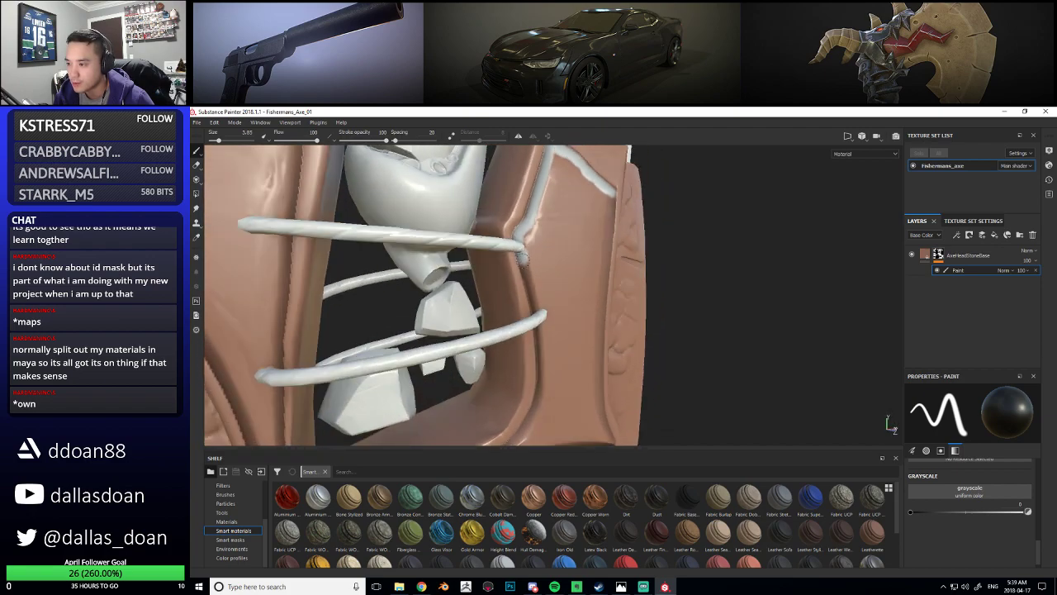
{"action": "mouse_move", "coordinate": [577, 324]}
{"action": "left_mouse_down", "text": "alt"}
{"action": "mouse_move", "coordinate": [564, 180]}
{"action": "mouse_move", "coordinate": [556, 315]}
{"action": "left_mouse_up", "text": "alt"}
{"action": "left_click", "coordinate": [560, 322], "text": "shift"}
{"action": "left_click_drag", "start_coordinate": [561, 272], "coordinate": [540, 237], "text": "alt"}
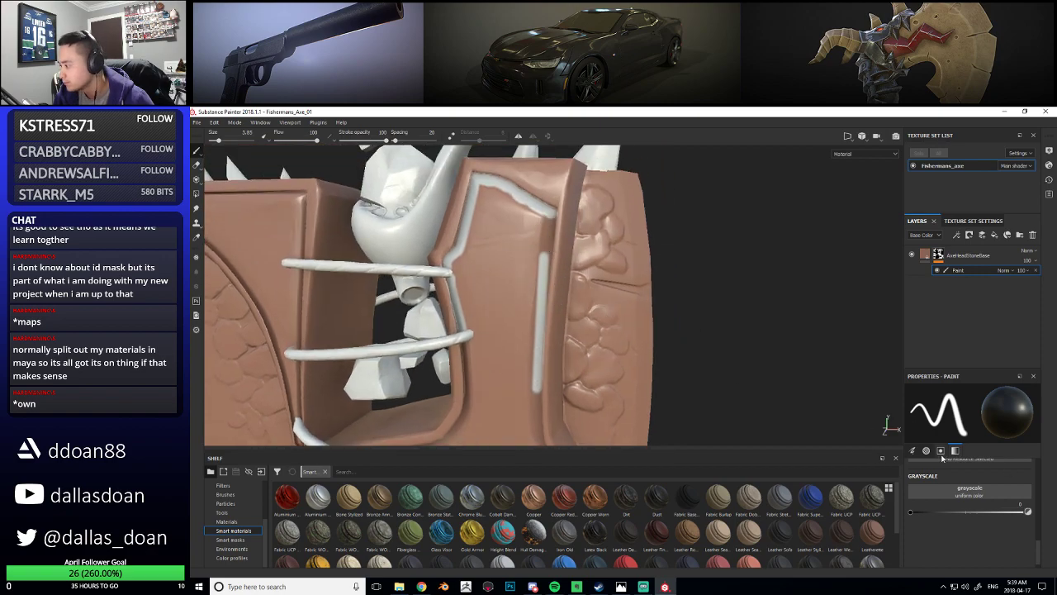
{"action": "right_click_drag", "start_coordinate": [601, 300], "coordinate": [652, 299], "text": "alt"}
{"action": "left_click_drag", "start_coordinate": [652, 299], "coordinate": [677, 298], "text": "alt"}
Undo the groove strokes painted on the axe head mask
{"action": "key", "text": "ctrl+z"}
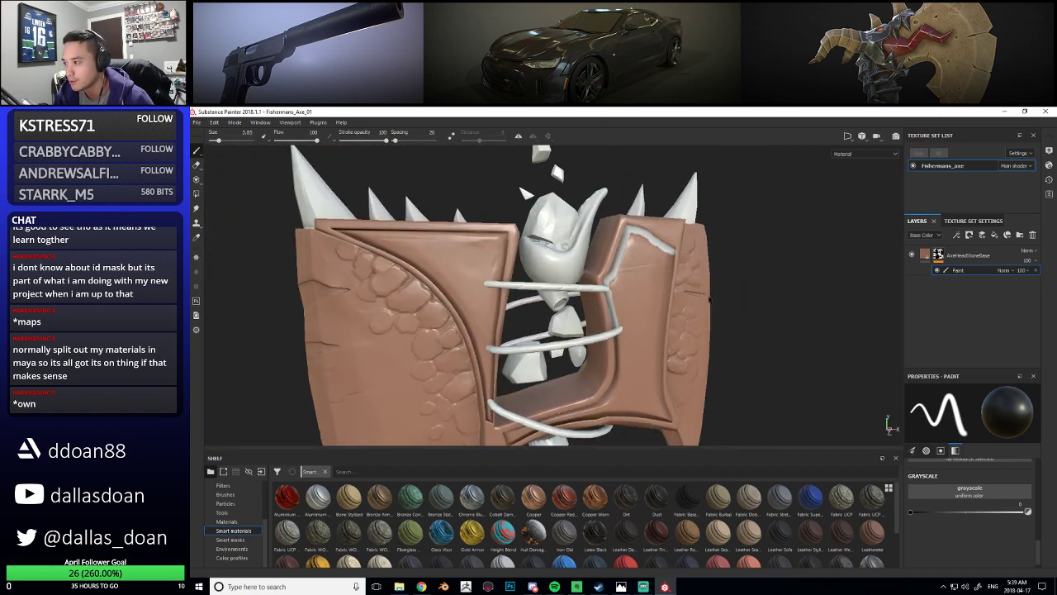
{"action": "key", "text": "ctrl+z"}
{"action": "key", "text": "ctrl+z"}
{"action": "right_click_drag", "start_coordinate": [705, 298], "coordinate": [653, 304], "text": "alt"}
{"action": "left_click_drag", "start_coordinate": [653, 304], "coordinate": [631, 302], "text": "alt"}
Add a new folder above the AxeHeadStoneBase layer and copy that layer's mask
{"action": "left_click", "coordinate": [986, 255]}
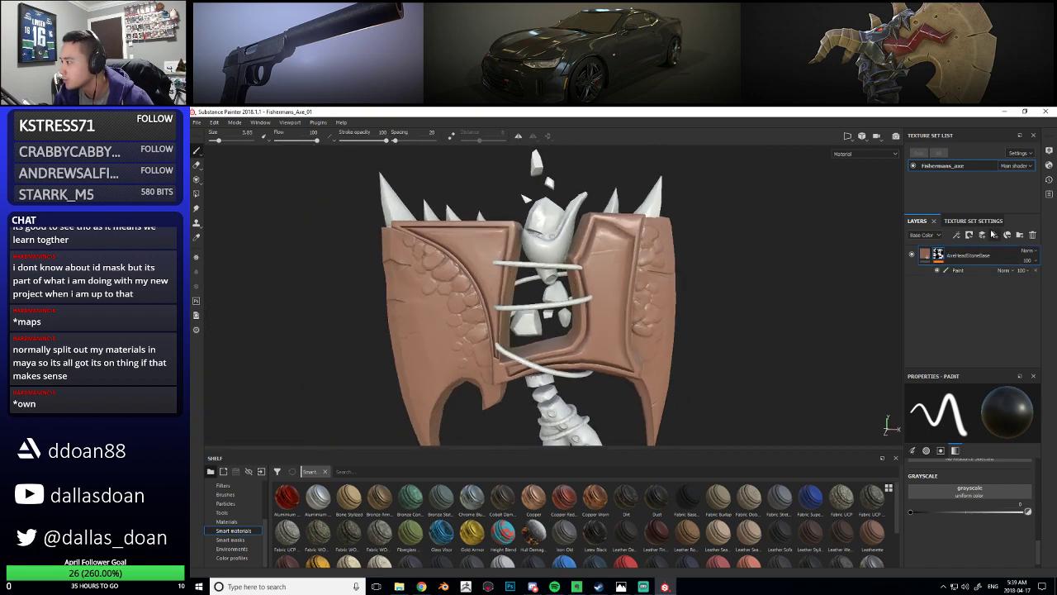
{"action": "left_click", "coordinate": [1019, 235]}
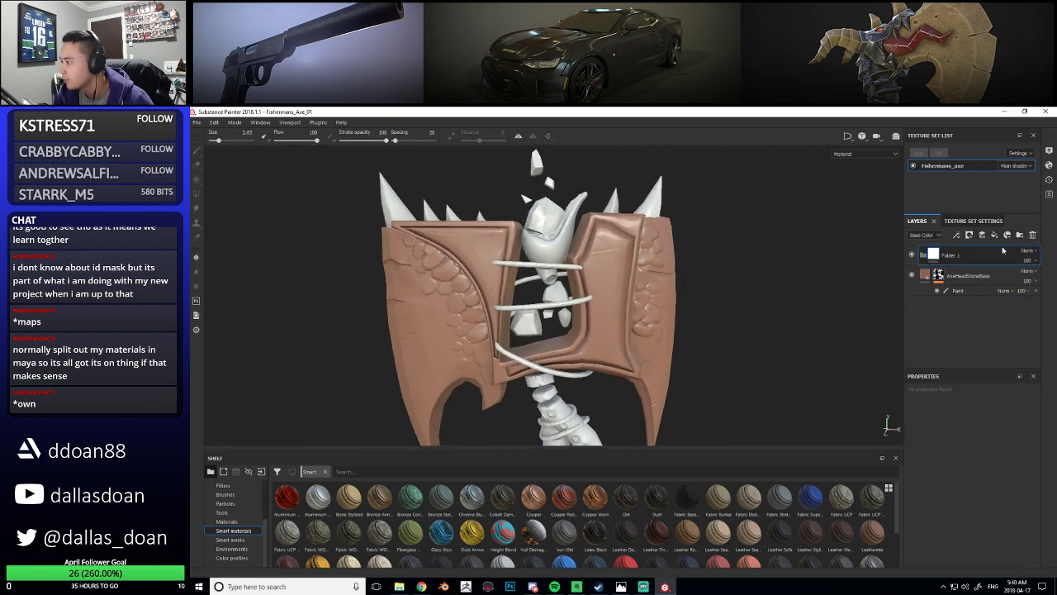
{"action": "left_click", "coordinate": [938, 274]}
{"action": "right_click", "coordinate": [938, 274]}
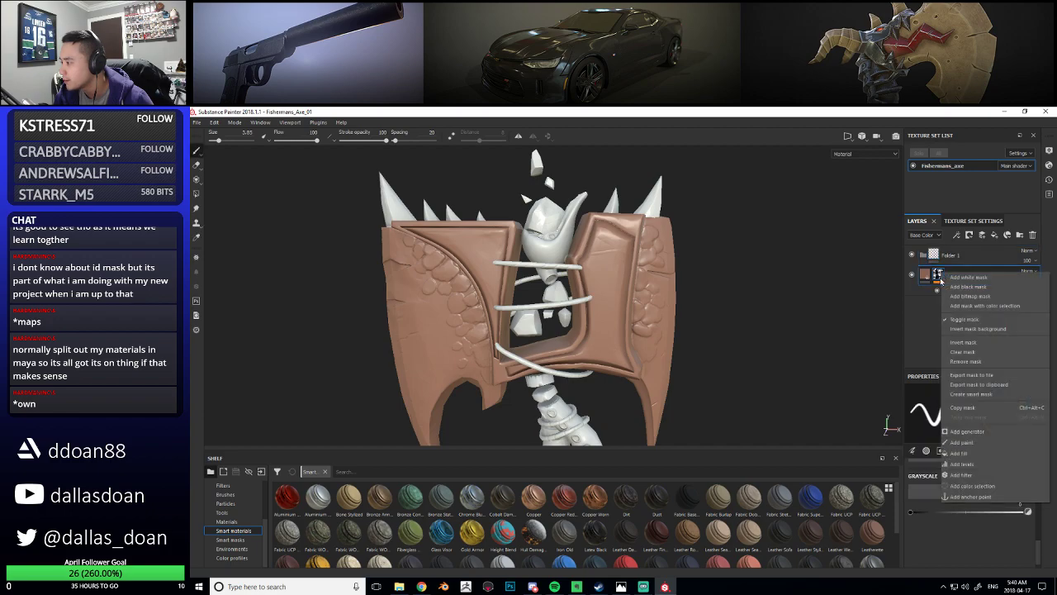
{"action": "left_click", "coordinate": [978, 411]}
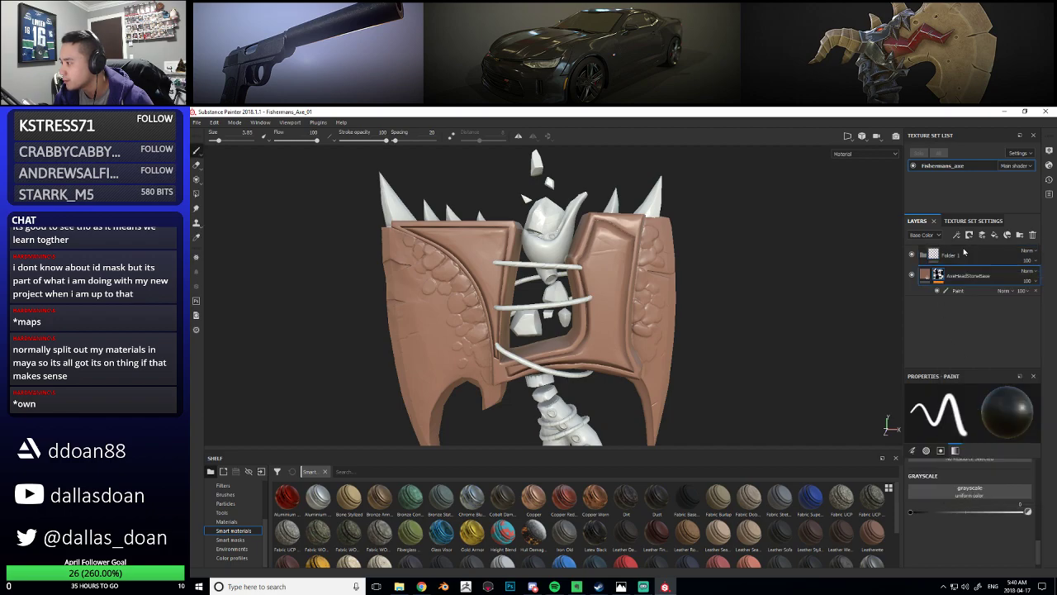
{"action": "right_click", "coordinate": [933, 253]}
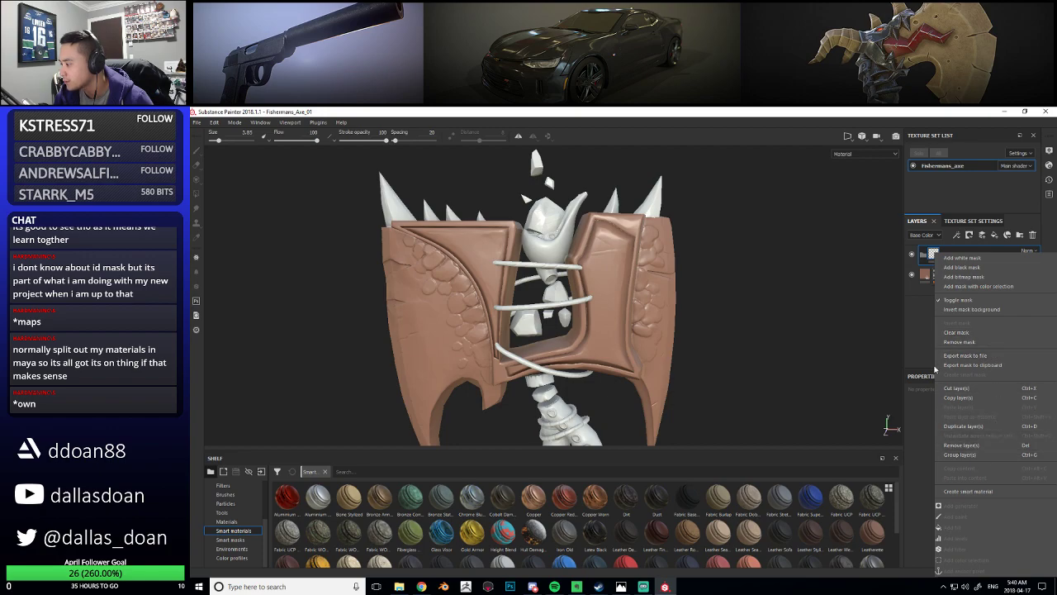
{"action": "left_click", "coordinate": [929, 279]}
{"action": "left_click", "coordinate": [938, 276]}
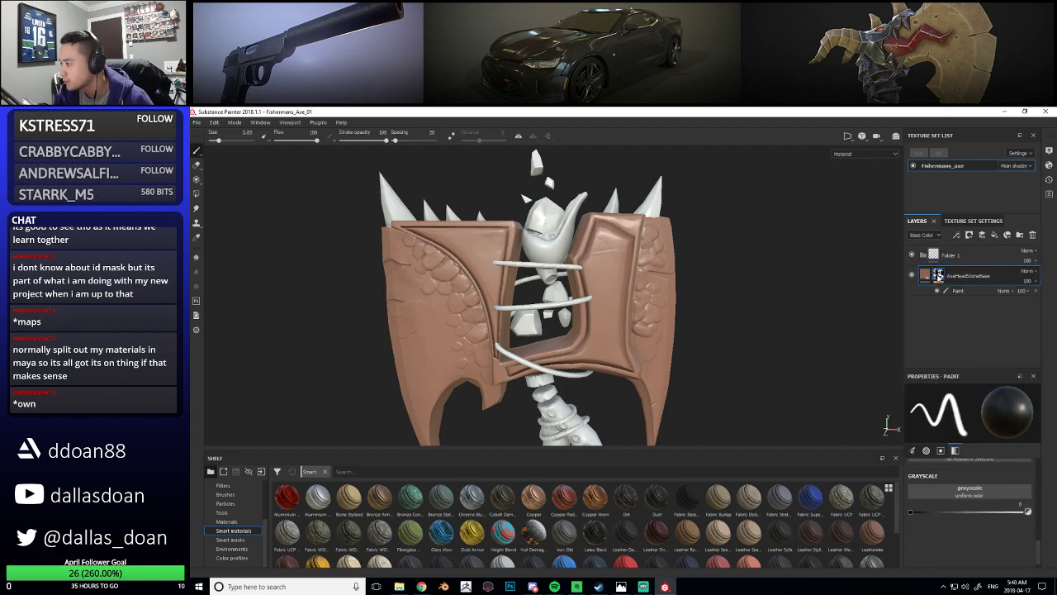
{"action": "right_click", "coordinate": [939, 275]}
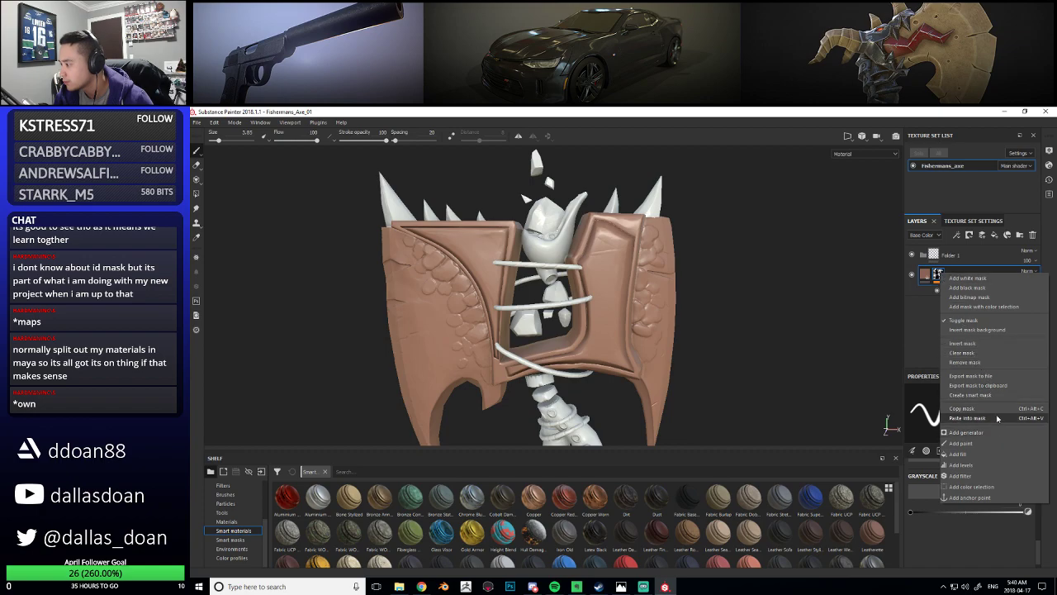
{"action": "left_click", "coordinate": [999, 410]}
Add a black mask to the new folder and paste the copied axe head mask into it
{"action": "left_click", "coordinate": [975, 254]}
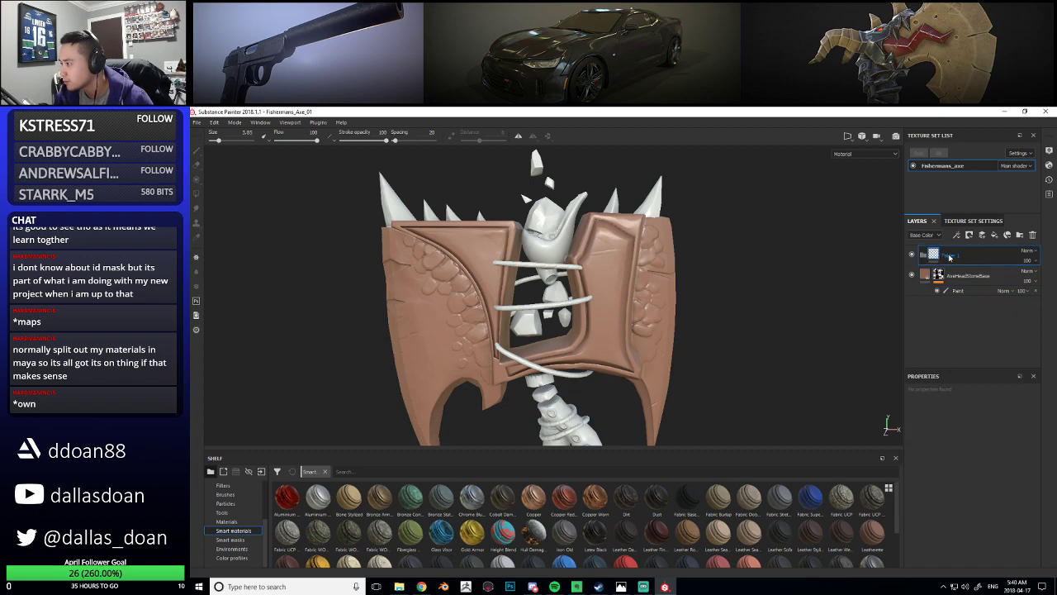
{"action": "right_click", "coordinate": [976, 254]}
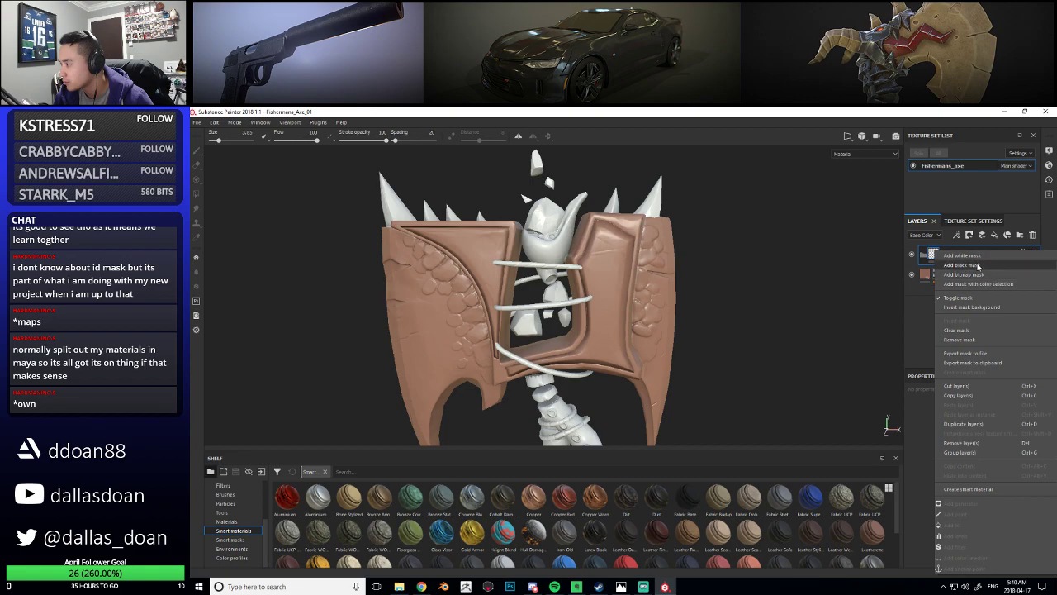
{"action": "left_click", "coordinate": [960, 261]}
{"action": "right_click", "coordinate": [949, 255]}
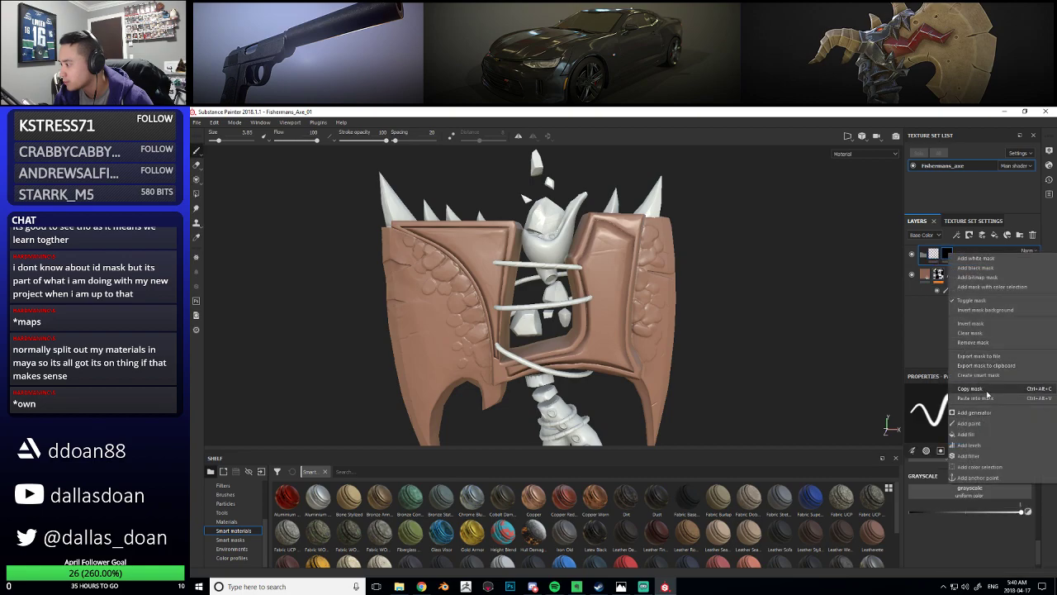
{"action": "left_click", "coordinate": [988, 400]}
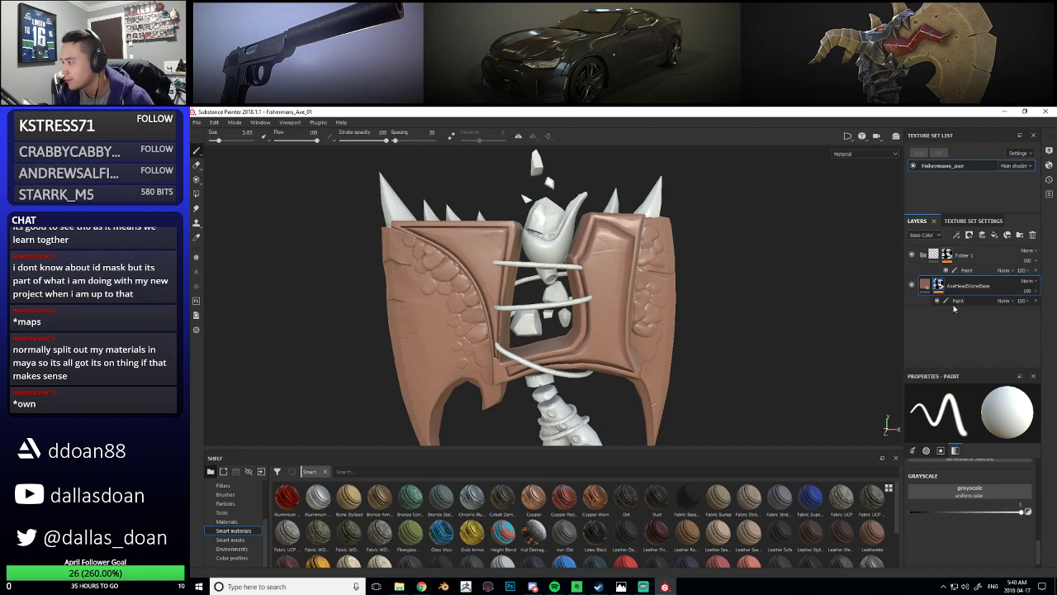
Remove the mask from the AxeHeadStoneBase layer and move the layer into the masked folder
{"action": "right_click", "coordinate": [945, 286]}
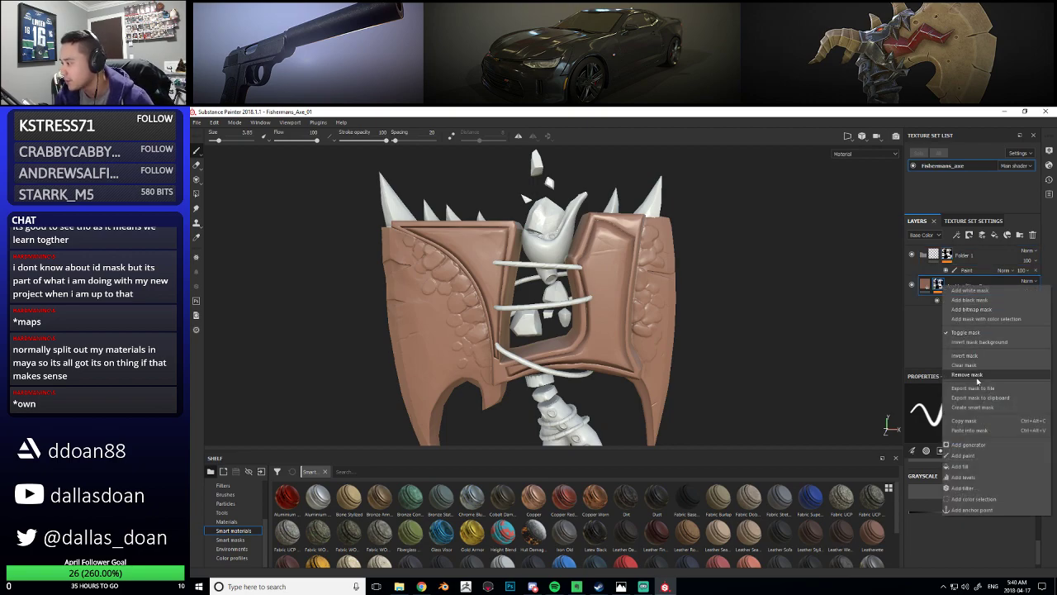
{"action": "left_click", "coordinate": [968, 375]}
{"action": "left_click_drag", "start_coordinate": [925, 286], "coordinate": [962, 261]}
Rename the masked folder as AxeHead and the fill layer inside it as Base
{"action": "double_click", "coordinate": [967, 285]}
{"action": "key", "text": "ctrl+c"}
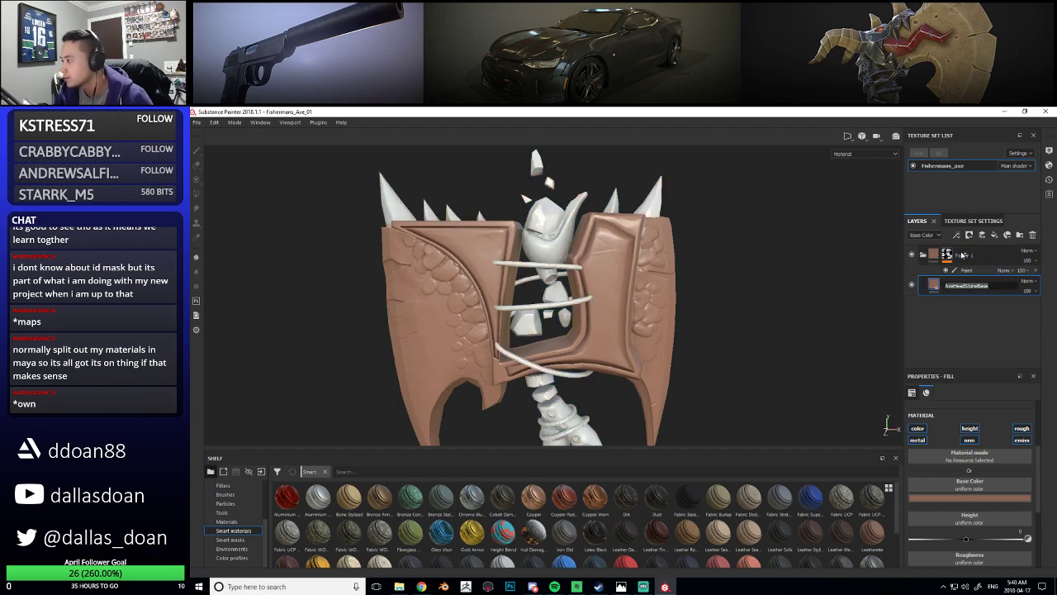
{"action": "double_click", "coordinate": [969, 257]}
{"action": "key", "text": "ctrl+v"}
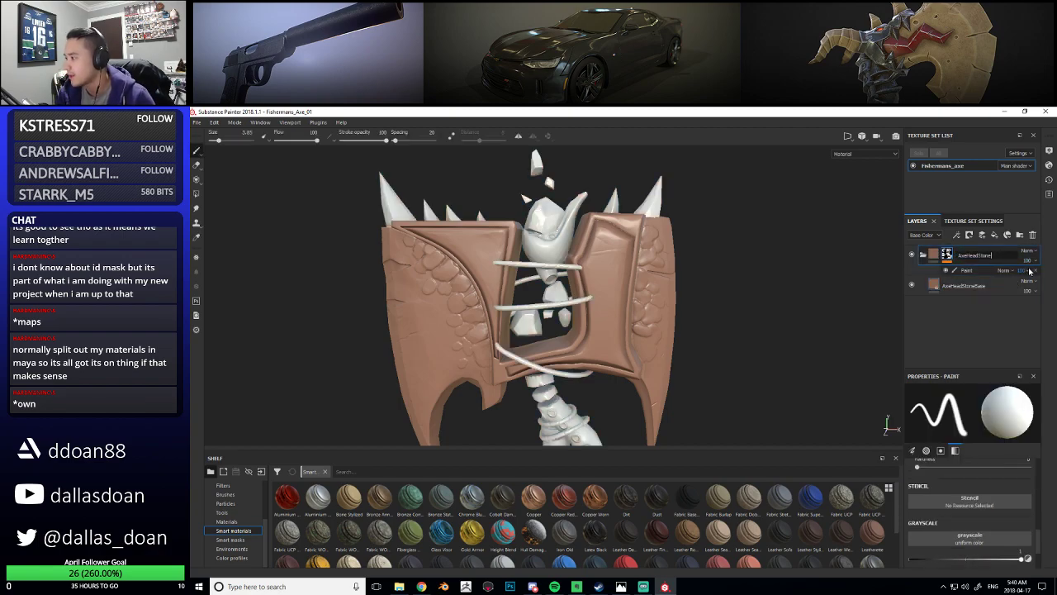
{"action": "key", "text": "BackSpace"}
{"action": "key", "text": "BackSpace"}
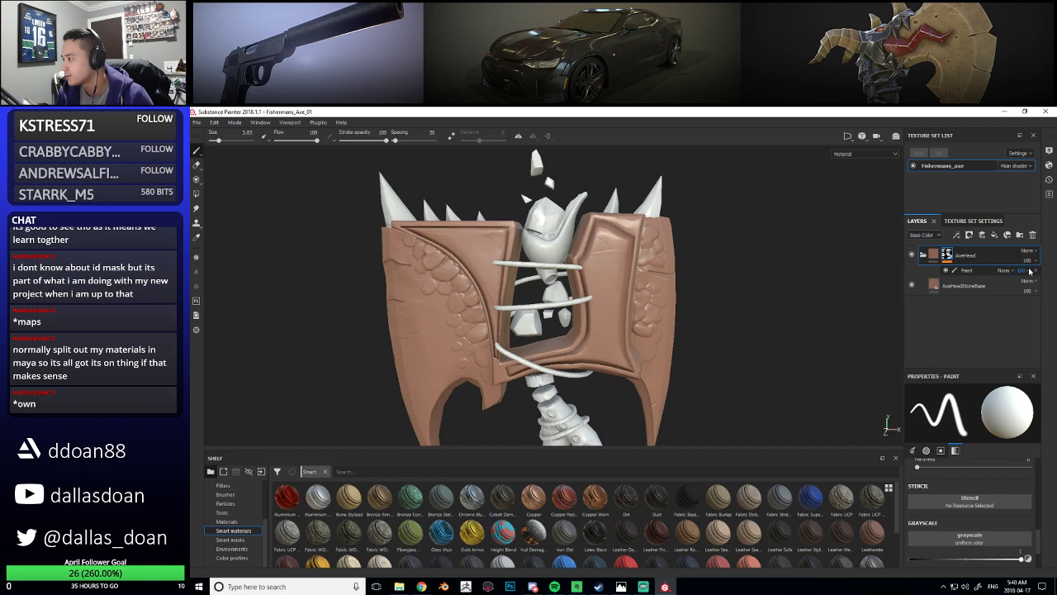
{"action": "double_click", "coordinate": [968, 286]}
{"action": "type", "text": "Base"}
{"action": "key", "text": "Return"}
Add a new folder named OctopusSkin and place it above the AxeHead folder
{"action": "left_click_drag", "start_coordinate": [702, 338], "coordinate": [661, 334], "text": "alt"}
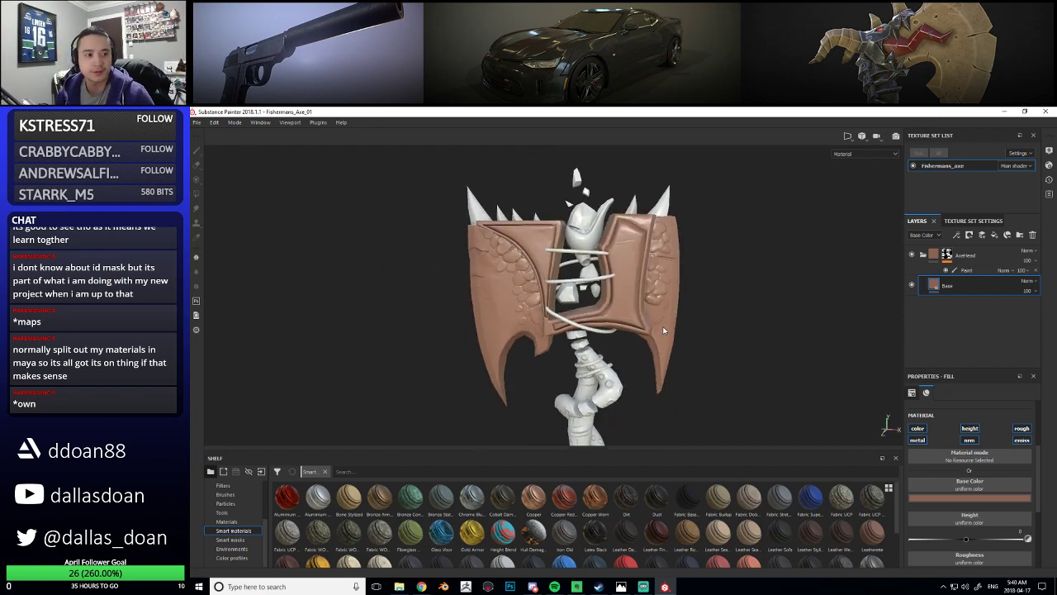
{"action": "left_click_drag", "start_coordinate": [620, 337], "coordinate": [713, 355], "text": "alt"}
{"action": "middle_click_drag", "start_coordinate": [712, 355], "coordinate": [725, 417], "text": "alt"}
{"action": "left_click", "coordinate": [923, 255]}
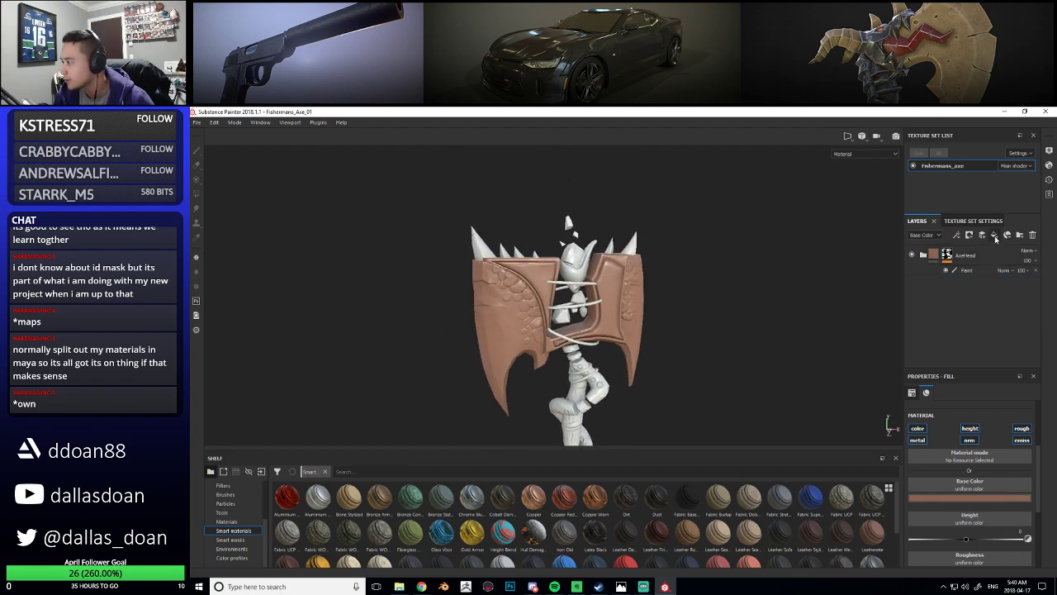
{"action": "left_click", "coordinate": [1019, 236]}
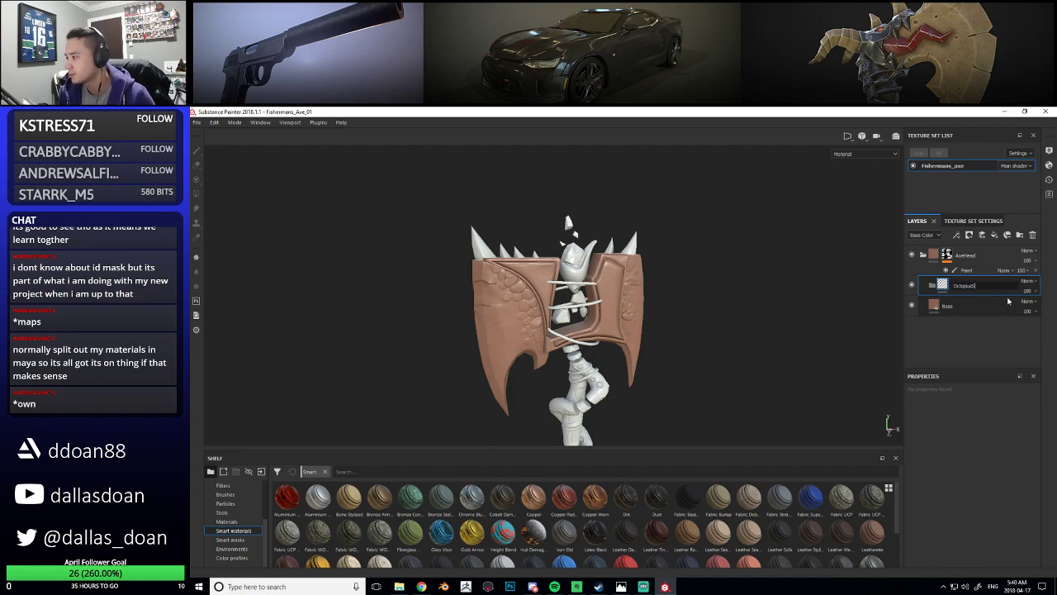
{"action": "left_click", "coordinate": [958, 306]}
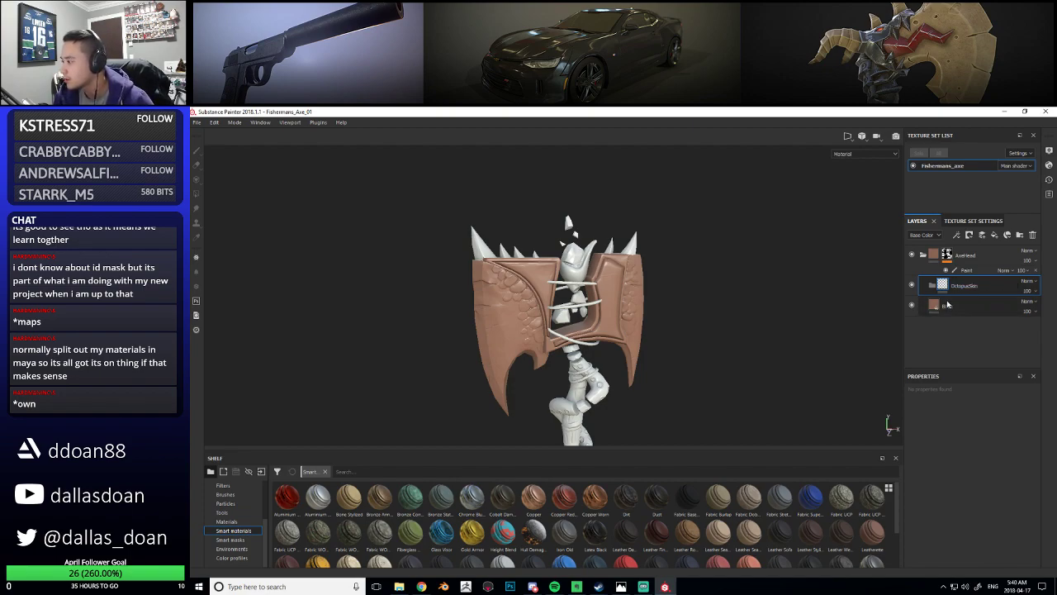
{"action": "left_click_drag", "start_coordinate": [958, 289], "coordinate": [970, 259]}
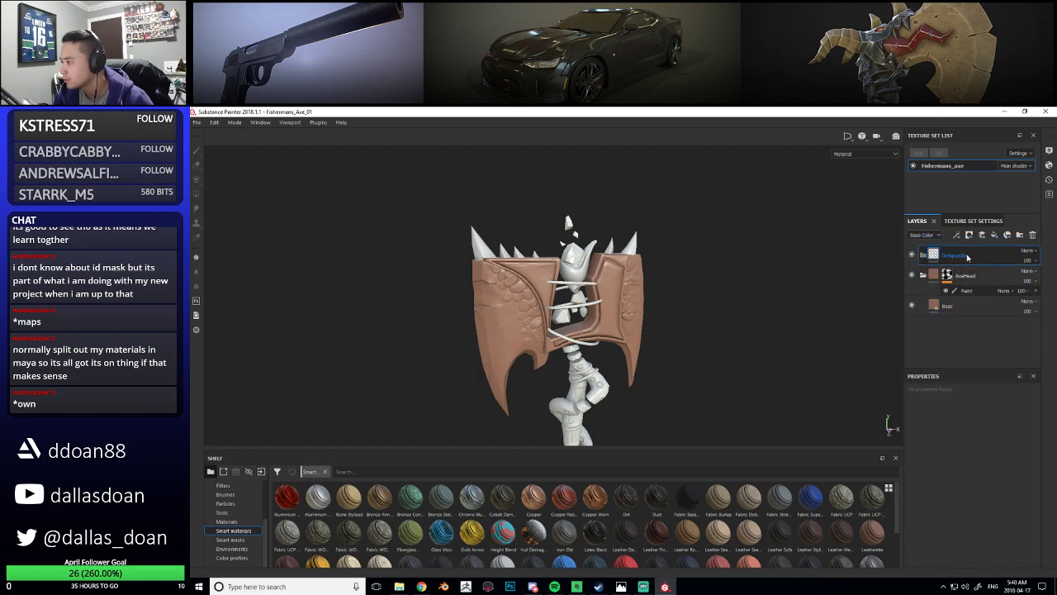
Add a fill layer inside the OctopusSkin folder and give the folder a black mask
{"action": "left_click", "coordinate": [994, 235]}
{"action": "mouse_move", "coordinate": [942, 256]}
{"action": "left_mouse_down"}
{"action": "mouse_move", "coordinate": [965, 279]}
{"action": "mouse_move", "coordinate": [958, 264]}
{"action": "left_mouse_up"}
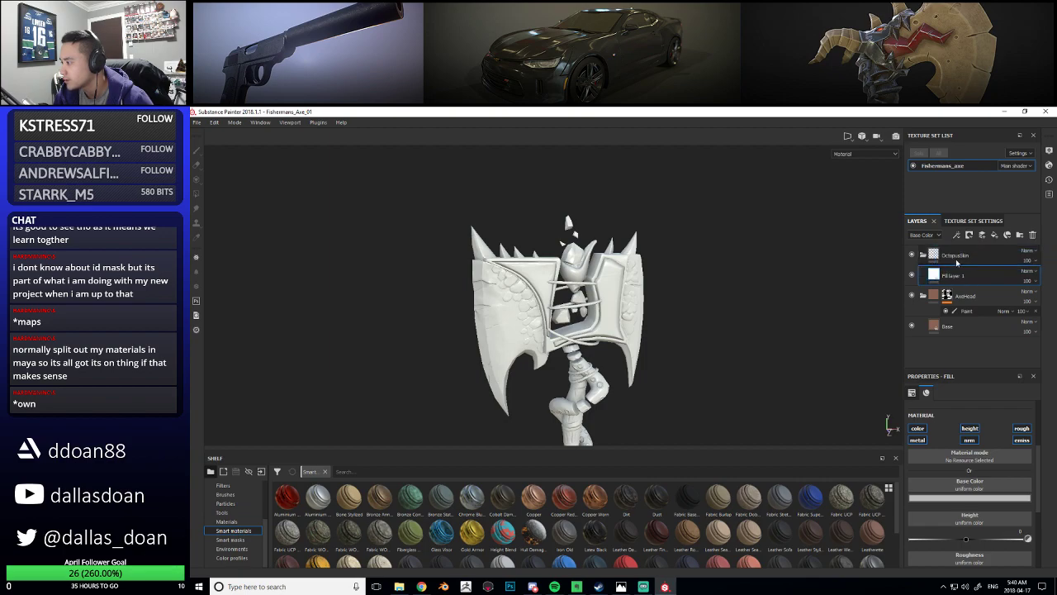
{"action": "left_click", "coordinate": [960, 253]}
{"action": "right_click", "coordinate": [967, 256]}
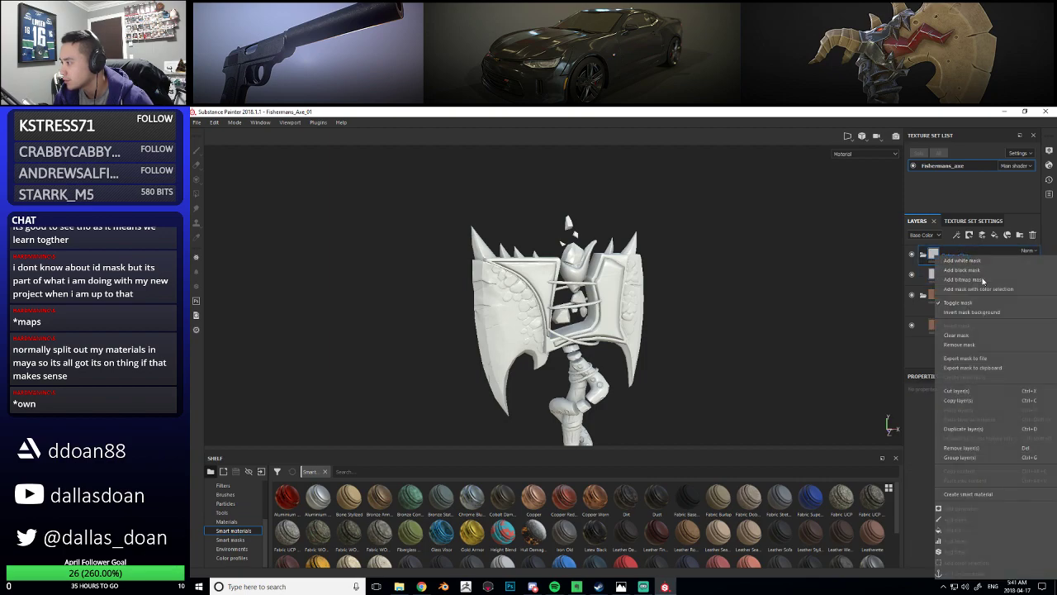
{"action": "left_click", "coordinate": [984, 277]}
Set the base color of the OctopusSkin folder's fill layer to a sampled dark red
{"action": "left_click", "coordinate": [935, 277]}
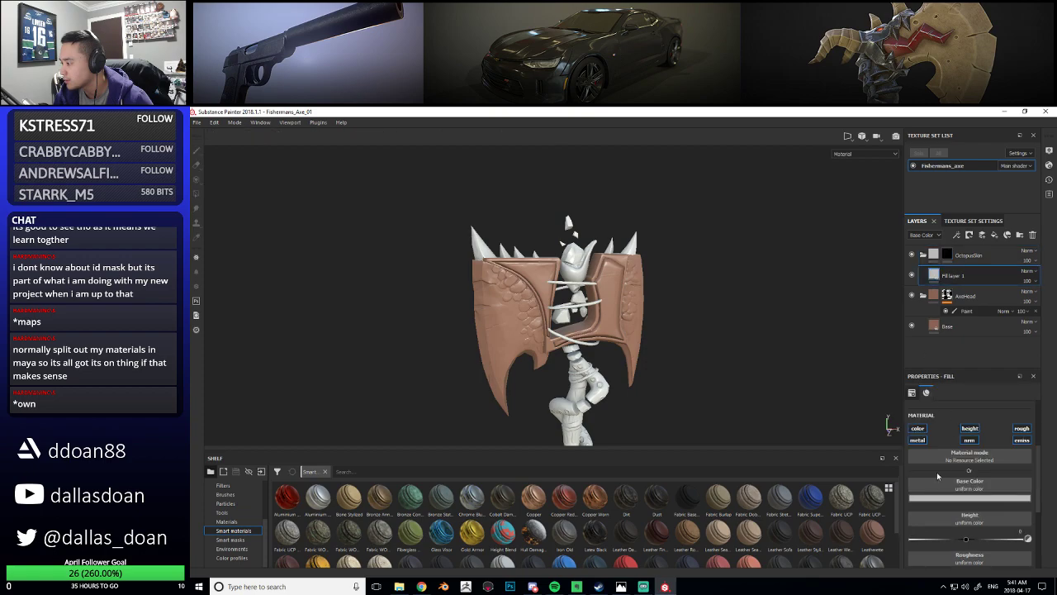
{"action": "scroll", "coordinate": [946, 487], "scroll_direction": "down", "scroll_amount": 4}
{"action": "left_click_drag", "start_coordinate": [691, 364], "coordinate": [652, 248], "text": "alt"}
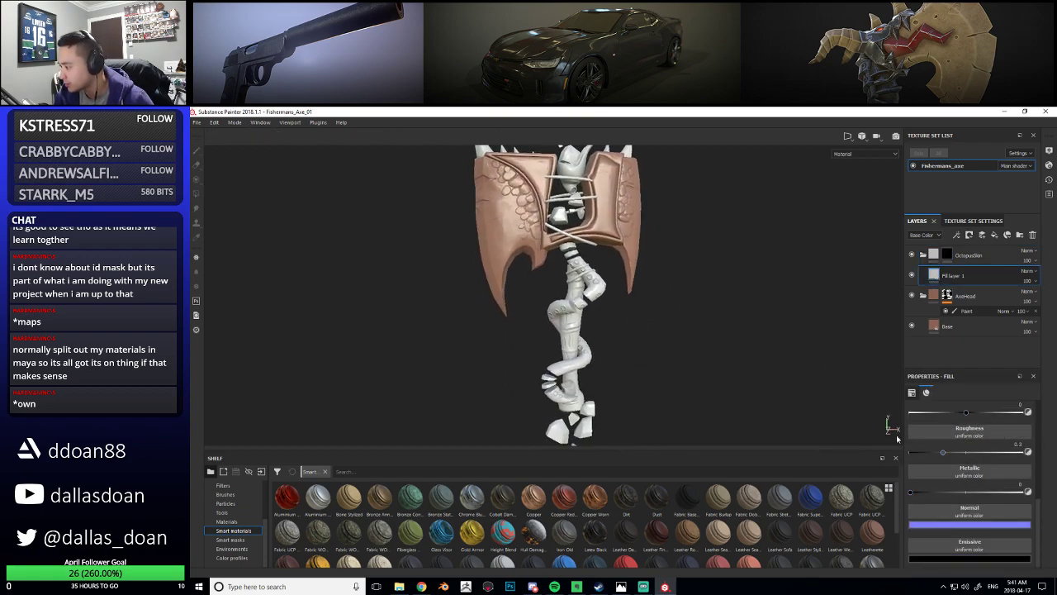
{"action": "scroll", "coordinate": [959, 453], "scroll_direction": "up", "scroll_amount": 4}
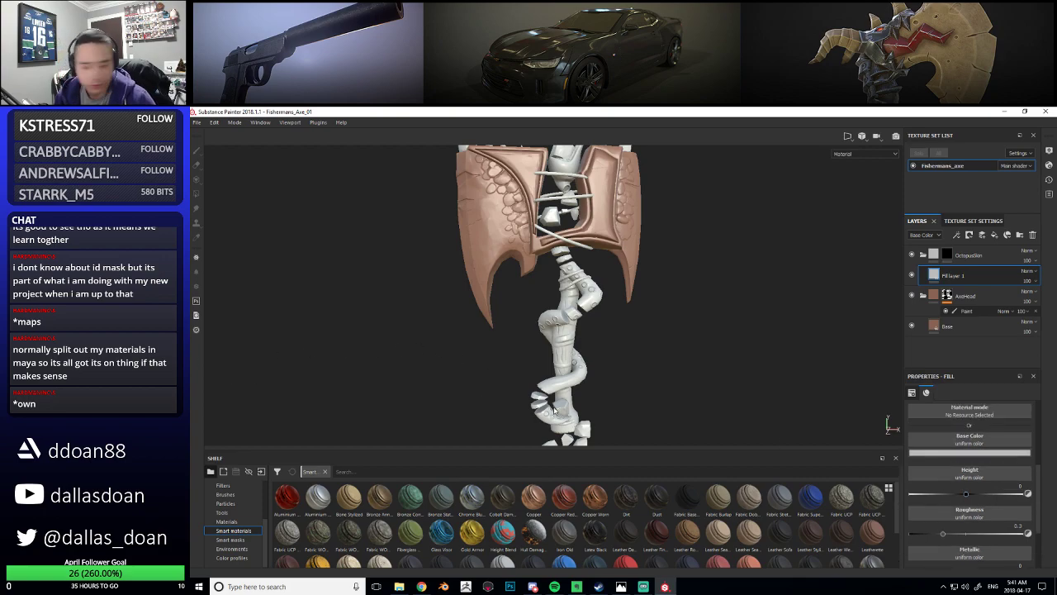
{"action": "left_click", "coordinate": [969, 454]}
{"action": "left_click", "coordinate": [973, 461]}
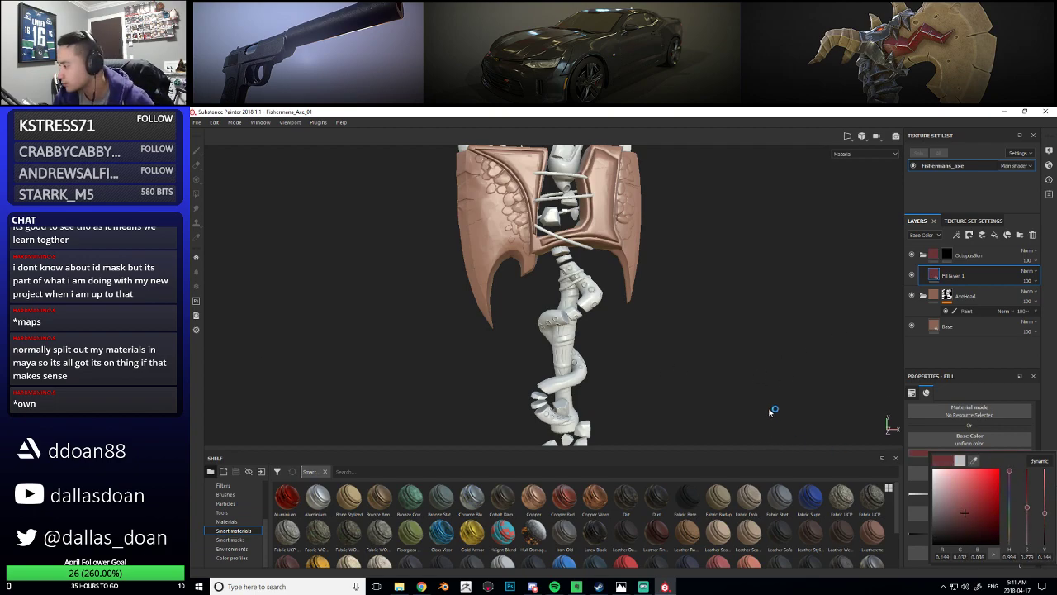
{"action": "left_click", "coordinate": [744, 372]}
Add a paint effect to the OctopusSkin mask and set up Polygon Fill in mesh fill mode
{"action": "left_click", "coordinate": [958, 256]}
{"action": "right_click", "coordinate": [949, 261]}
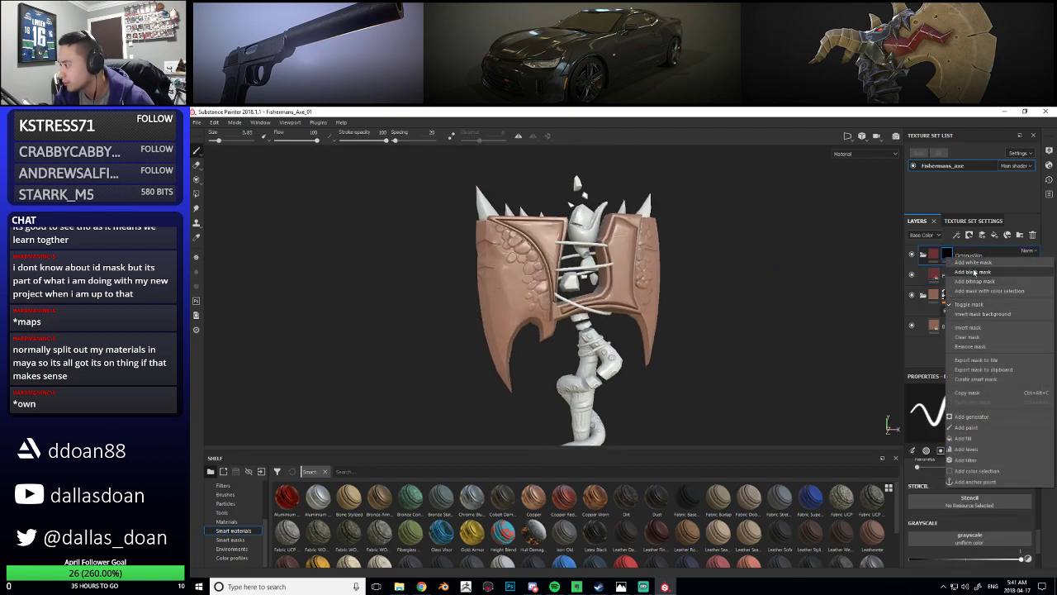
{"action": "left_click", "coordinate": [974, 427]}
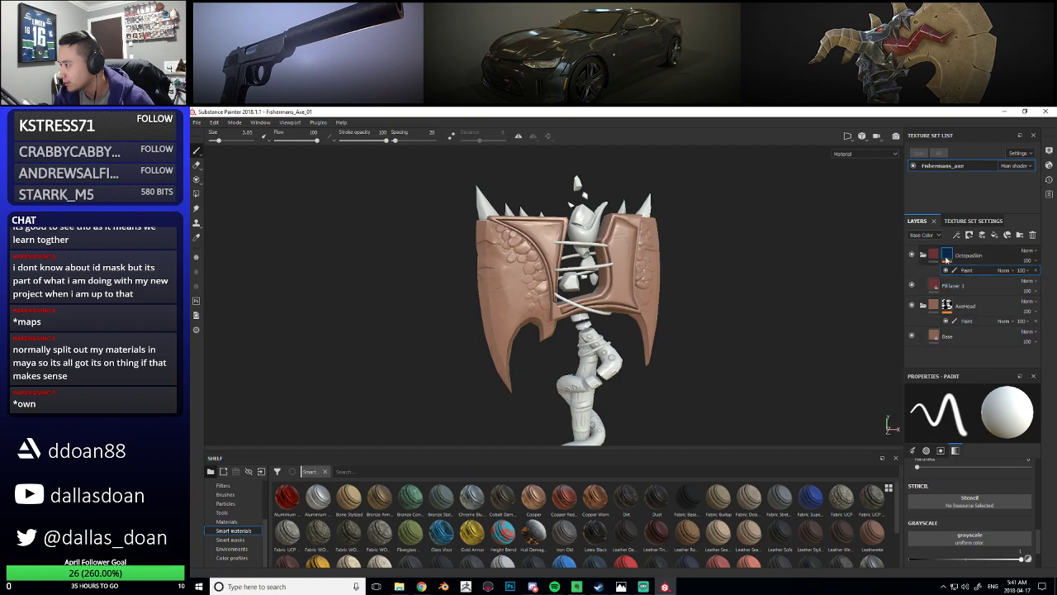
{"action": "left_click_drag", "start_coordinate": [665, 331], "coordinate": [687, 320], "text": "alt"}
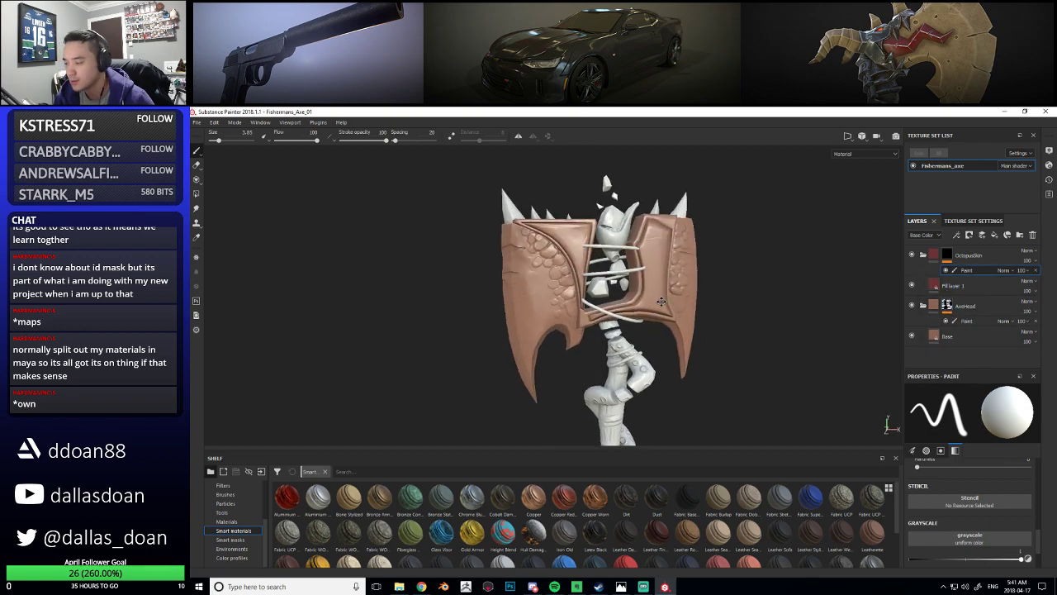
{"action": "middle_click_drag", "start_coordinate": [687, 320], "coordinate": [687, 350], "text": "alt"}
{"action": "right_click_drag", "start_coordinate": [687, 350], "coordinate": [735, 355], "text": "alt"}
{"action": "left_click", "coordinate": [196, 193]}
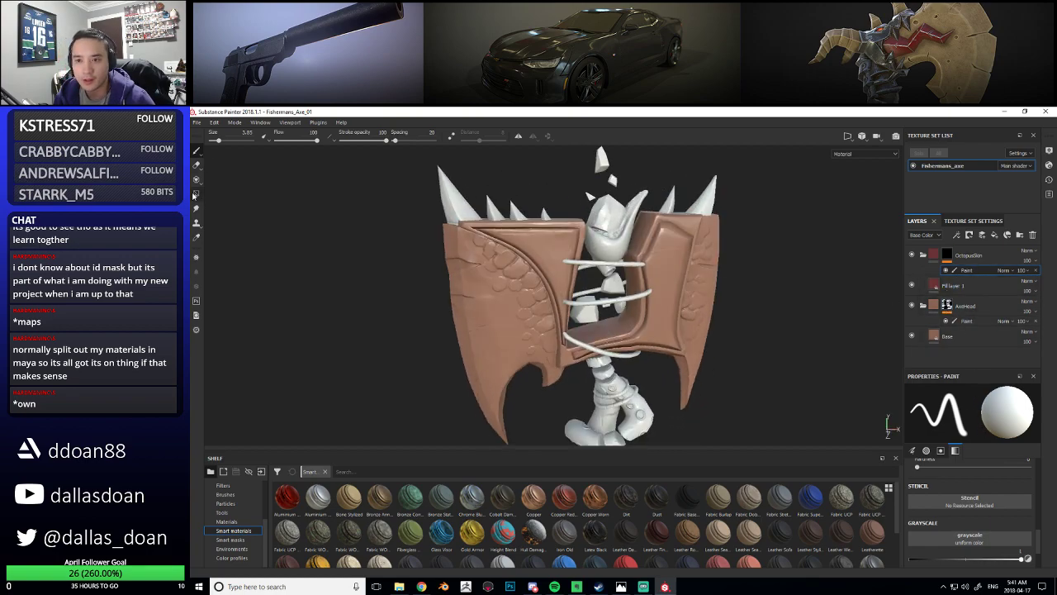
{"action": "left_click", "coordinate": [245, 137]}
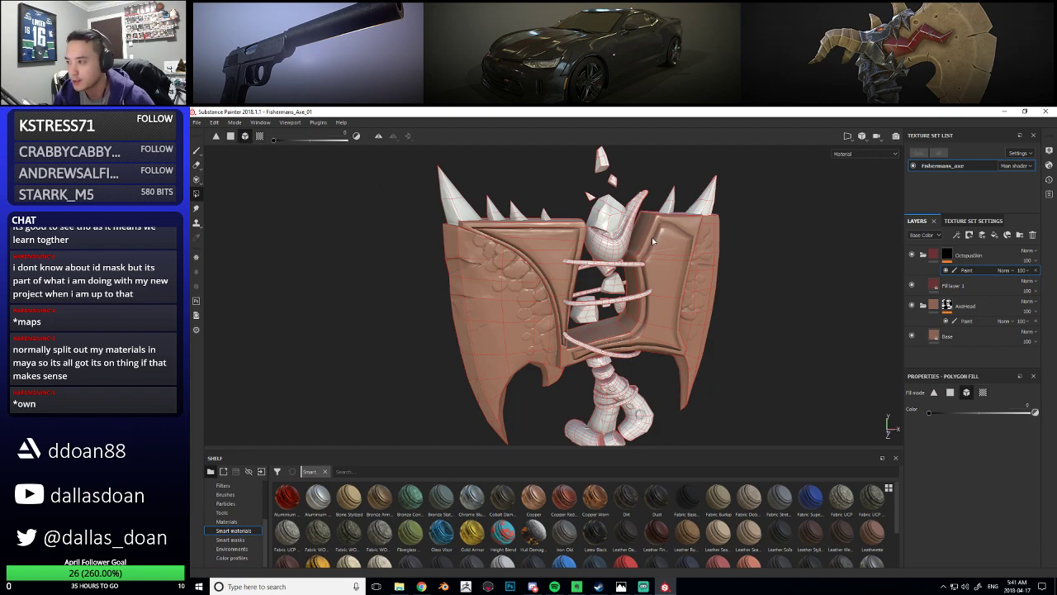
Fill the tentacle meshes around the handle and axe head into the OctopusSkin mask with a color value of 1
{"action": "left_click_drag", "start_coordinate": [625, 268], "coordinate": [579, 263], "text": "alt"}
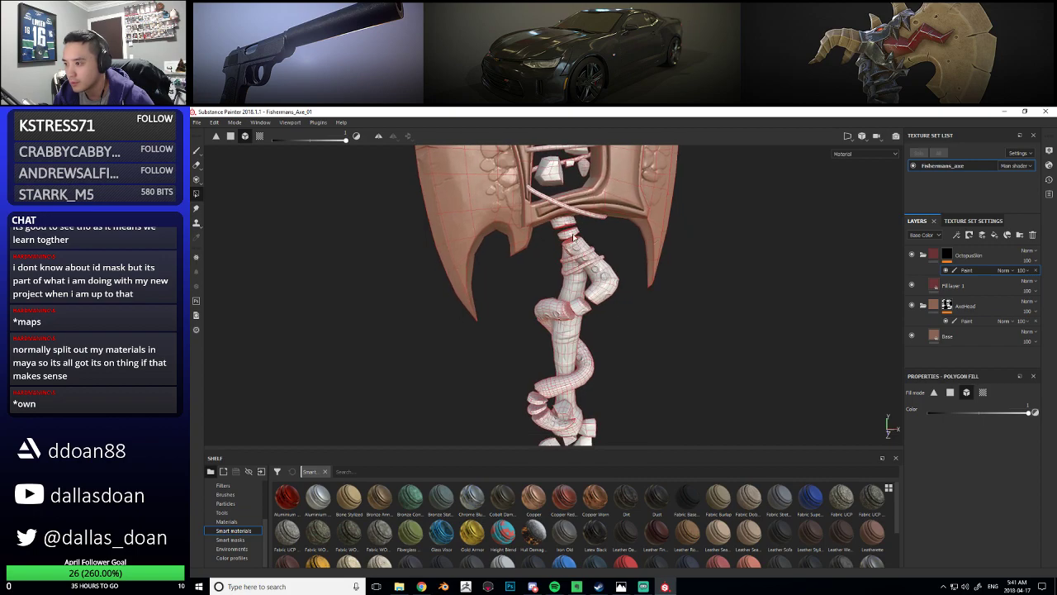
{"action": "left_click", "coordinate": [613, 293]}
{"action": "left_click", "coordinate": [581, 315]}
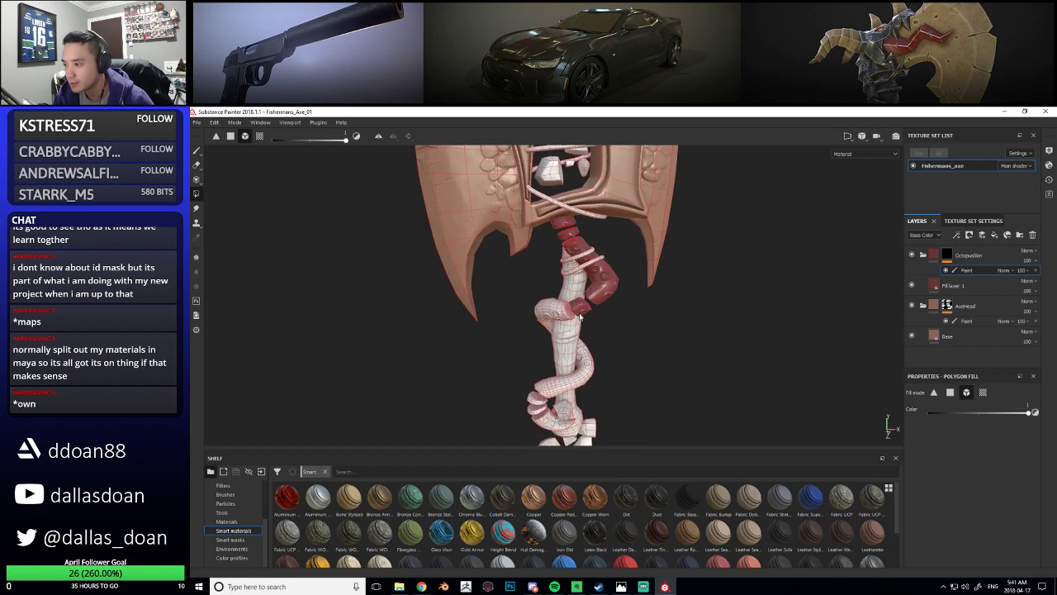
{"action": "left_click_drag", "start_coordinate": [580, 356], "coordinate": [595, 337], "text": "alt"}
{"action": "left_click", "coordinate": [543, 327]}
{"action": "left_click", "coordinate": [530, 367]}
{"action": "left_click", "coordinate": [555, 382]}
{"action": "middle_click_drag", "start_coordinate": [595, 338], "coordinate": [635, 331], "text": "alt"}
{"action": "left_click_drag", "start_coordinate": [634, 331], "coordinate": [634, 294], "text": "alt"}
{"action": "middle_click_drag", "start_coordinate": [635, 294], "coordinate": [633, 323], "text": "alt"}
{"action": "left_click_drag", "start_coordinate": [632, 323], "coordinate": [640, 320], "text": "alt"}
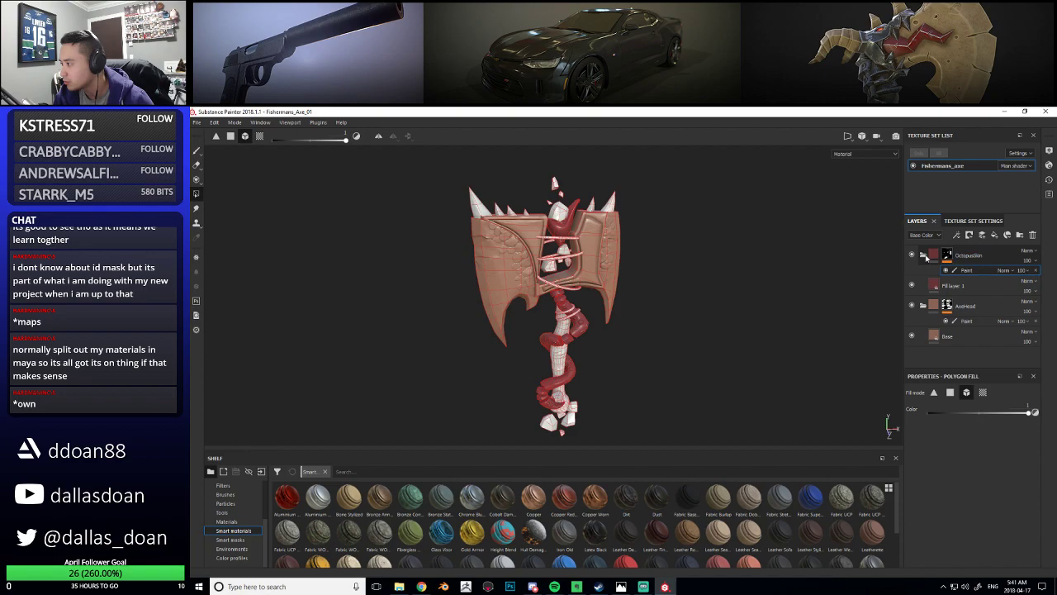
Collapse the OctopusSkin and AxeHead folders and inspect the axe from several angles
{"action": "left_click", "coordinate": [923, 256]}
{"action": "left_click_drag", "start_coordinate": [739, 326], "coordinate": [687, 306], "text": "alt"}
{"action": "middle_click_drag", "start_coordinate": [688, 307], "coordinate": [720, 290], "text": "alt"}
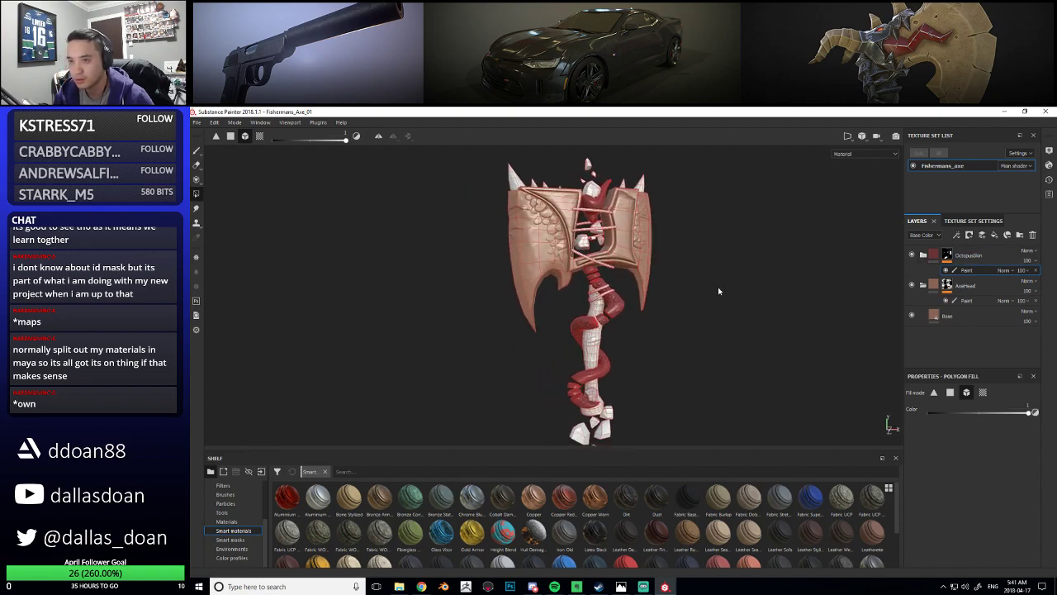
{"action": "left_click_drag", "start_coordinate": [416, 250], "coordinate": [548, 294], "text": "alt"}
{"action": "middle_click_drag", "start_coordinate": [547, 294], "coordinate": [540, 342], "text": "alt"}
{"action": "left_click_drag", "start_coordinate": [540, 342], "coordinate": [689, 260], "text": "alt"}
{"action": "middle_click_drag", "start_coordinate": [716, 263], "coordinate": [656, 236], "text": "alt"}
{"action": "double_click", "coordinate": [960, 286]}
{"action": "left_click", "coordinate": [923, 287]}
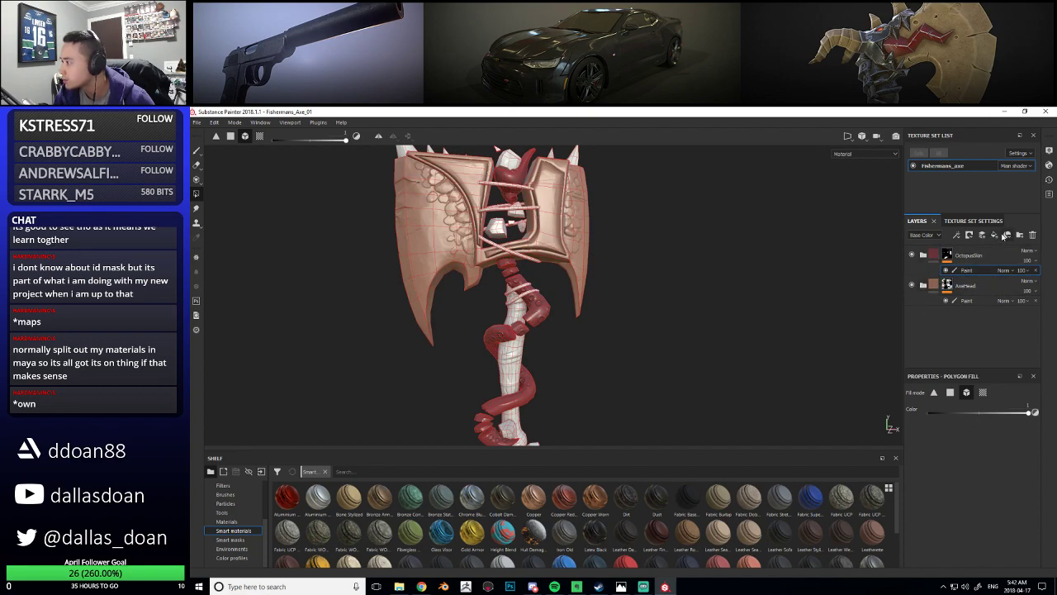
Add a new folder above OctopusSkin and name it Rope
{"action": "left_click", "coordinate": [1021, 235]}
{"action": "double_click", "coordinate": [979, 255]}
{"action": "type", "text": "Rope"}
{"action": "key", "text": "Return"}
Give the Rope folder a black mask and add a paint effect to that mask
{"action": "right_click", "coordinate": [975, 256]}
{"action": "left_click", "coordinate": [986, 269]}
{"action": "right_click", "coordinate": [947, 254]}
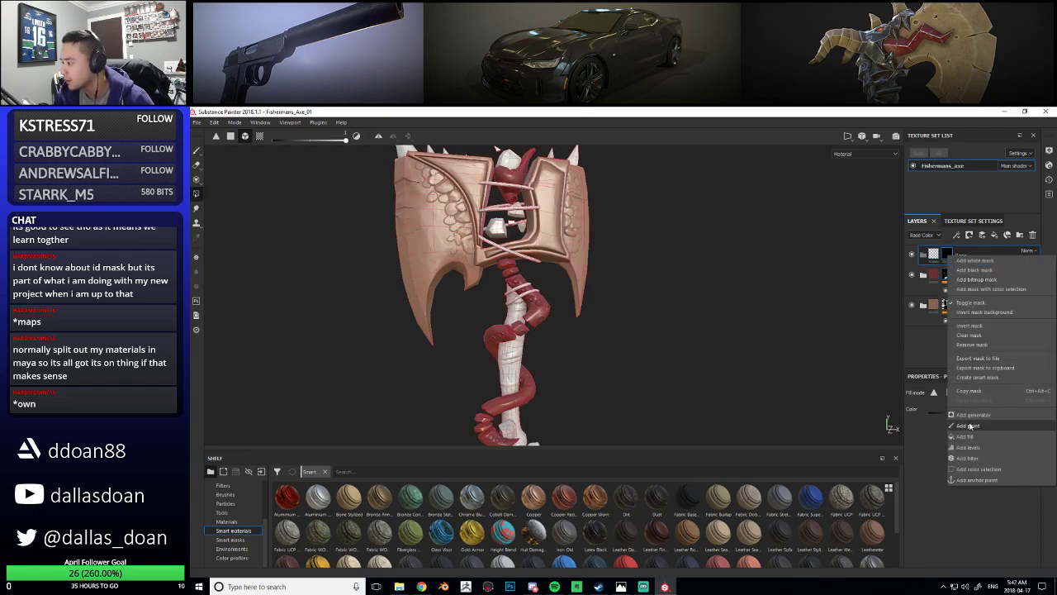
{"action": "left_click", "coordinate": [968, 425]}
{"action": "mouse_move", "coordinate": [417, 244]}
{"action": "left_mouse_down", "text": "alt"}
{"action": "mouse_move", "coordinate": [564, 327]}
{"action": "mouse_move", "coordinate": [670, 358]}
{"action": "mouse_move", "coordinate": [807, 300]}
{"action": "left_mouse_up", "text": "alt"}
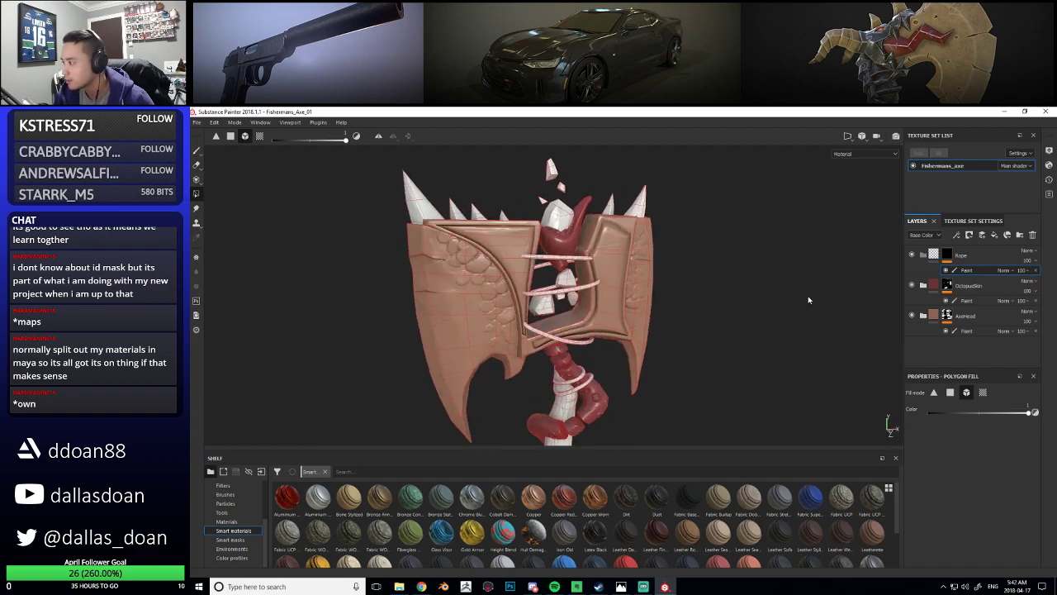
Add a new fill layer and move it into the Rope folder
{"action": "left_click", "coordinate": [944, 258]}
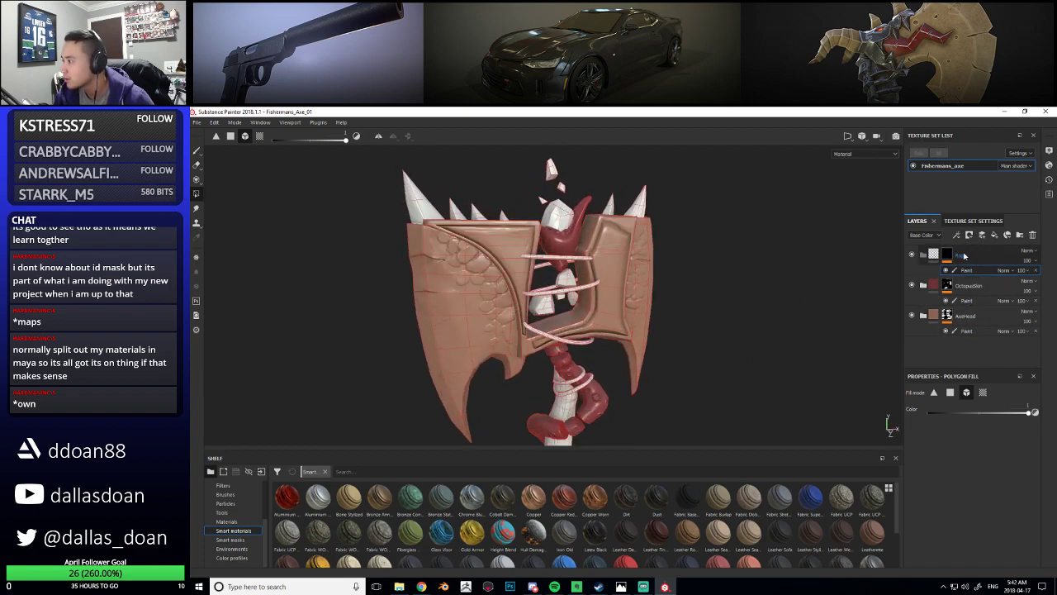
{"action": "left_click", "coordinate": [994, 236]}
{"action": "left_click_drag", "start_coordinate": [947, 251], "coordinate": [967, 287]}
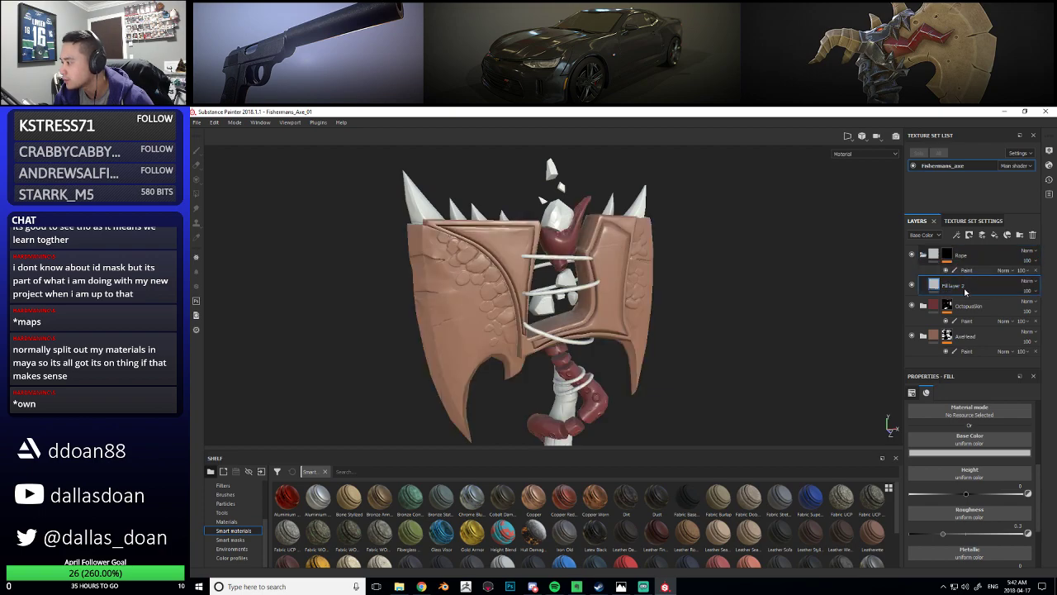
Rename the fill layers inside the OctopusSkin and Rope folders as Base
{"action": "left_click", "coordinate": [975, 307]}
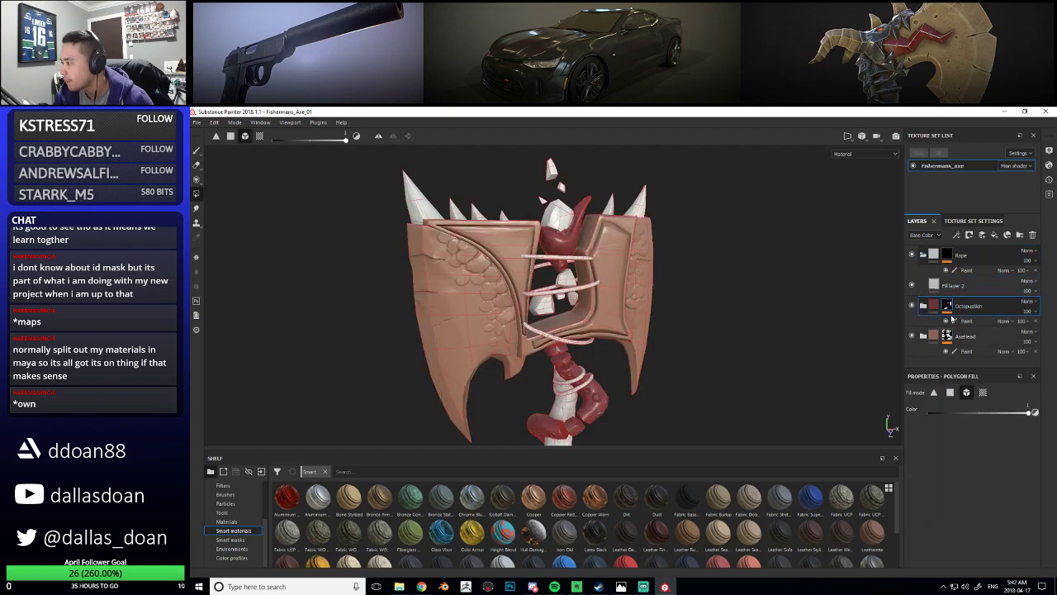
{"action": "left_click", "coordinate": [924, 307]}
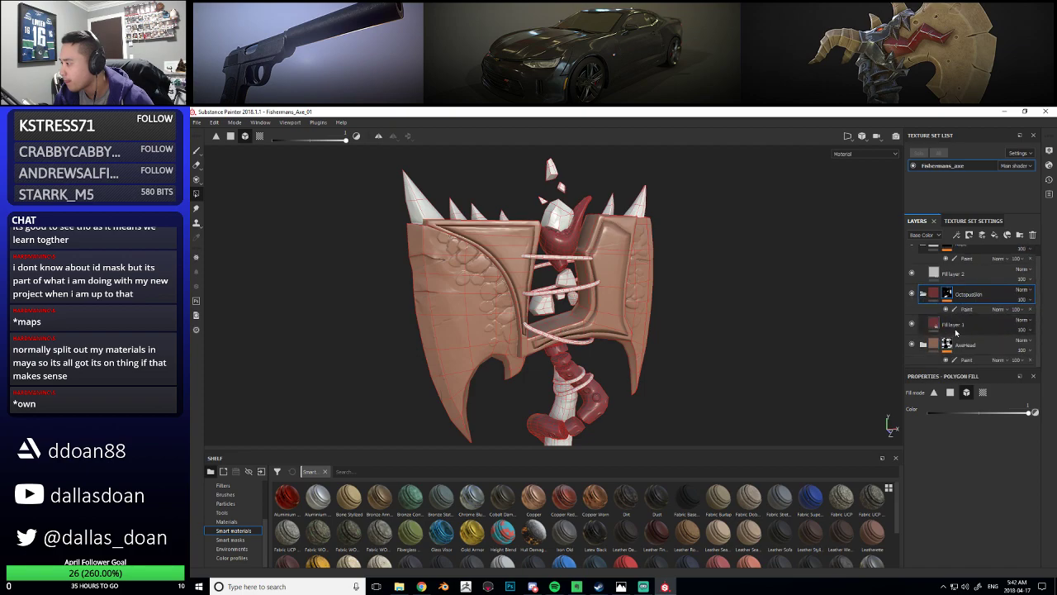
{"action": "left_click", "coordinate": [924, 345]}
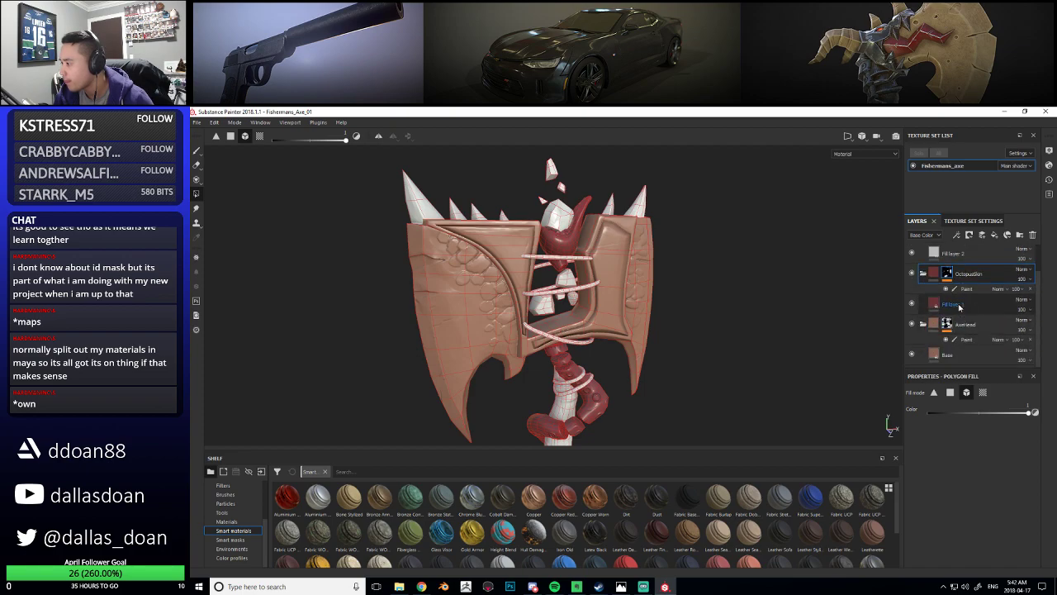
{"action": "double_click", "coordinate": [961, 305]}
{"action": "key", "text": "Return"}
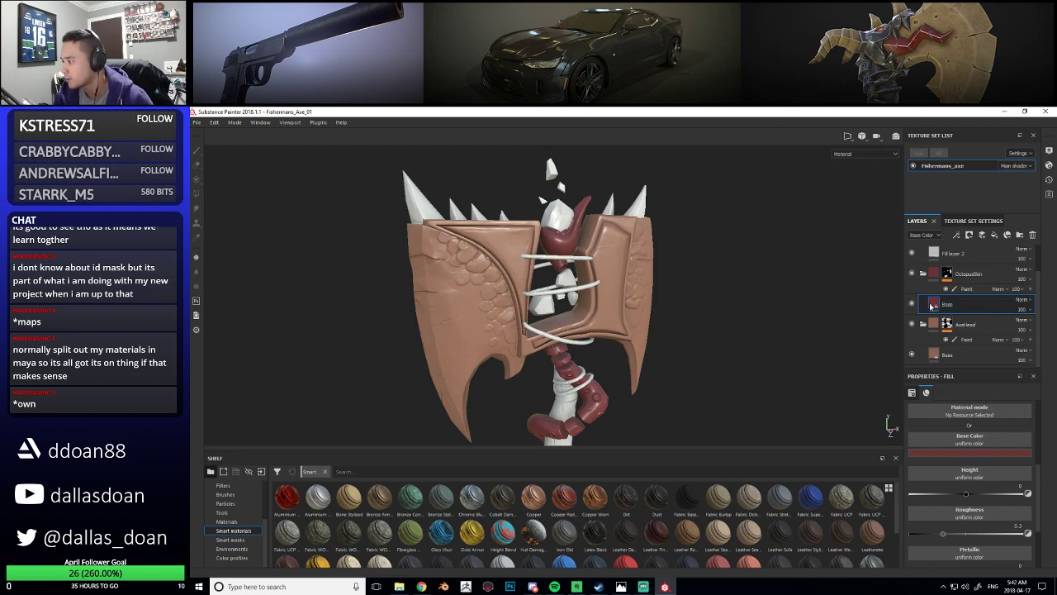
{"action": "scroll", "coordinate": [928, 279], "scroll_direction": "up", "scroll_amount": 1}
{"action": "double_click", "coordinate": [948, 286]}
{"action": "type", "text": "Base"}
{"action": "key", "text": "Return"}
Sample a dusty pink base color for the Base fill layer inside the Rope folder
{"action": "left_click_drag", "start_coordinate": [722, 321], "coordinate": [691, 319], "text": "alt"}
{"action": "middle_click_drag", "start_coordinate": [615, 356], "coordinate": [581, 290], "text": "alt"}
{"action": "right_click_drag", "start_coordinate": [581, 290], "coordinate": [640, 340], "text": "alt"}
{"action": "left_click_drag", "start_coordinate": [640, 340], "coordinate": [647, 323], "text": "alt"}
{"action": "middle_click_drag", "start_coordinate": [713, 318], "coordinate": [683, 343], "text": "alt"}
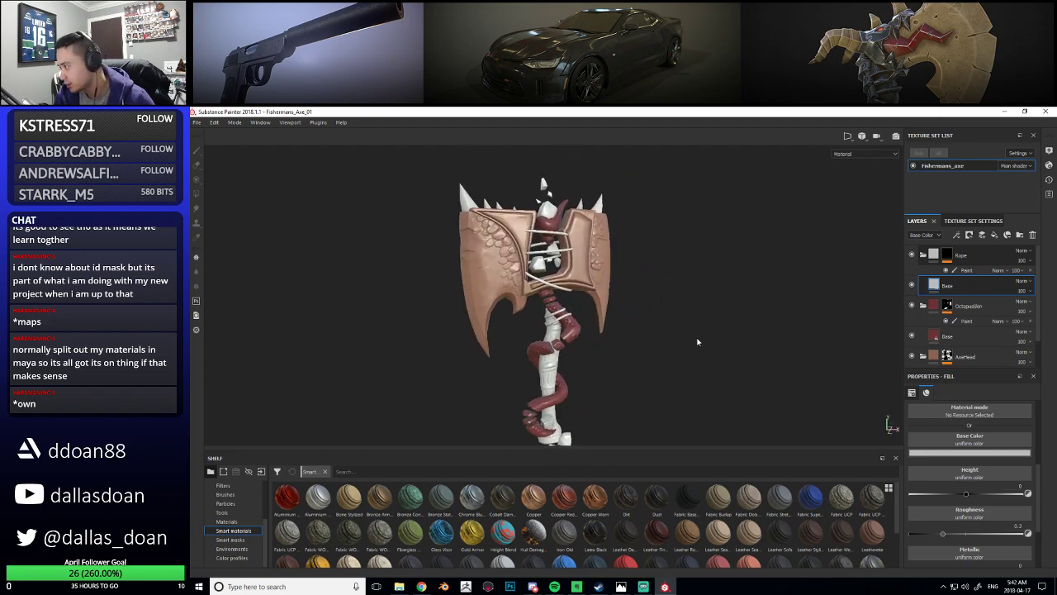
{"action": "left_click_drag", "start_coordinate": [682, 345], "coordinate": [686, 363], "text": "alt"}
{"action": "left_click", "coordinate": [972, 453]}
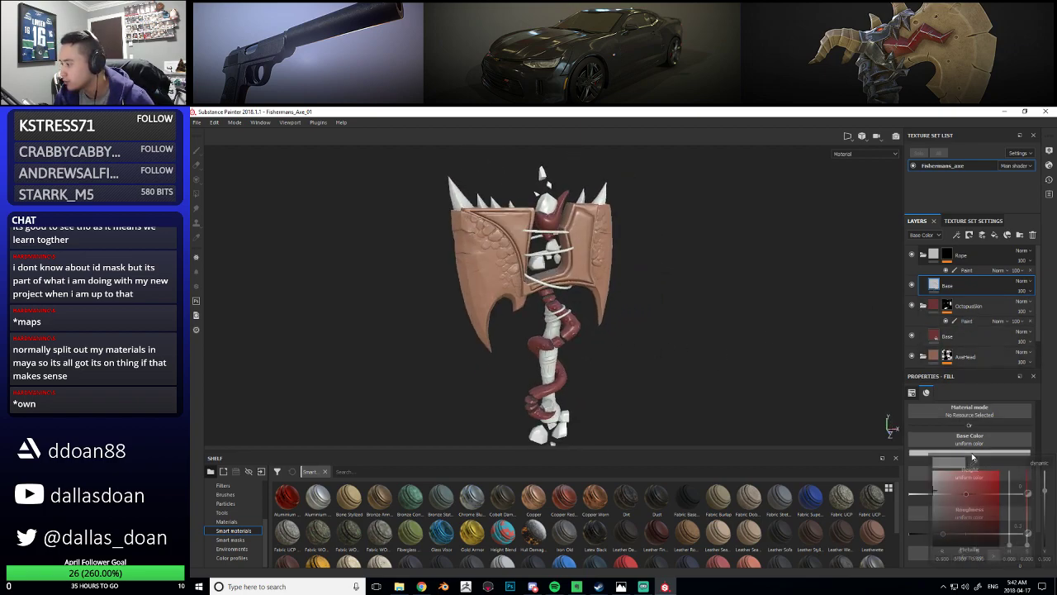
{"action": "left_click", "coordinate": [974, 464]}
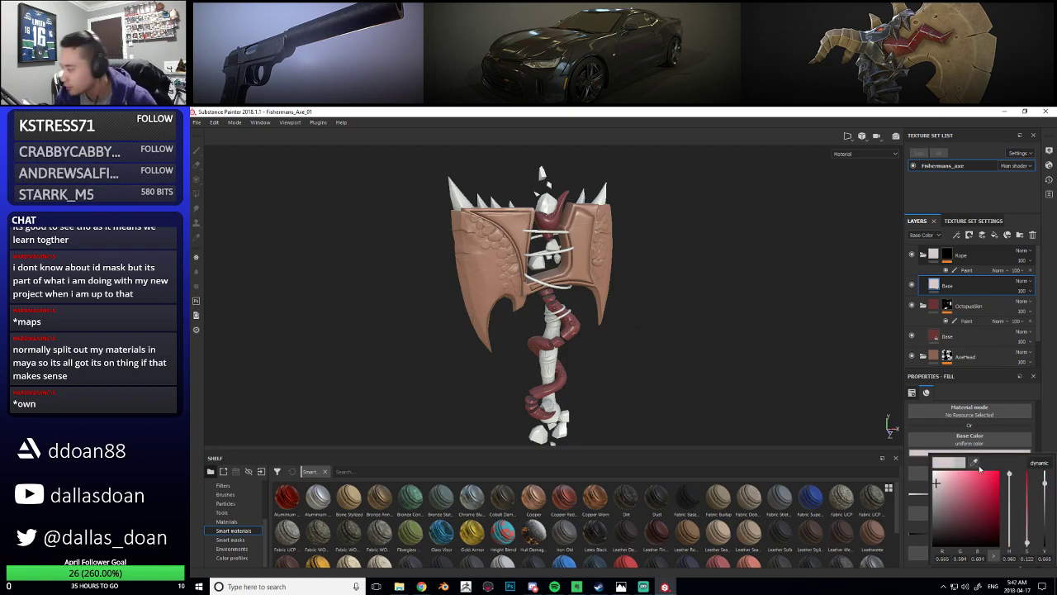
{"action": "left_click", "coordinate": [975, 465]}
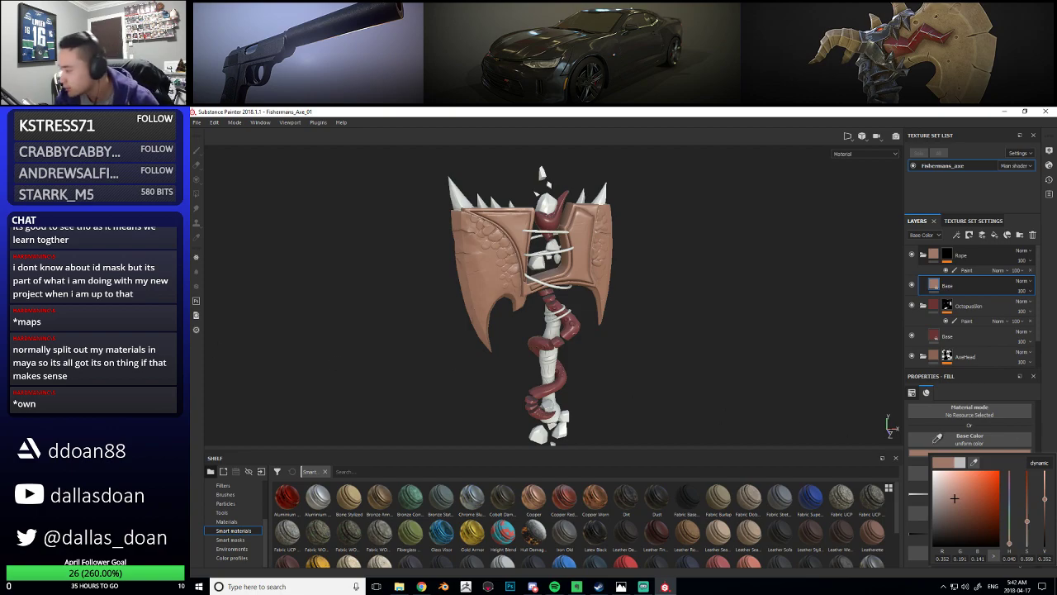
{"action": "left_click", "coordinate": [975, 463]}
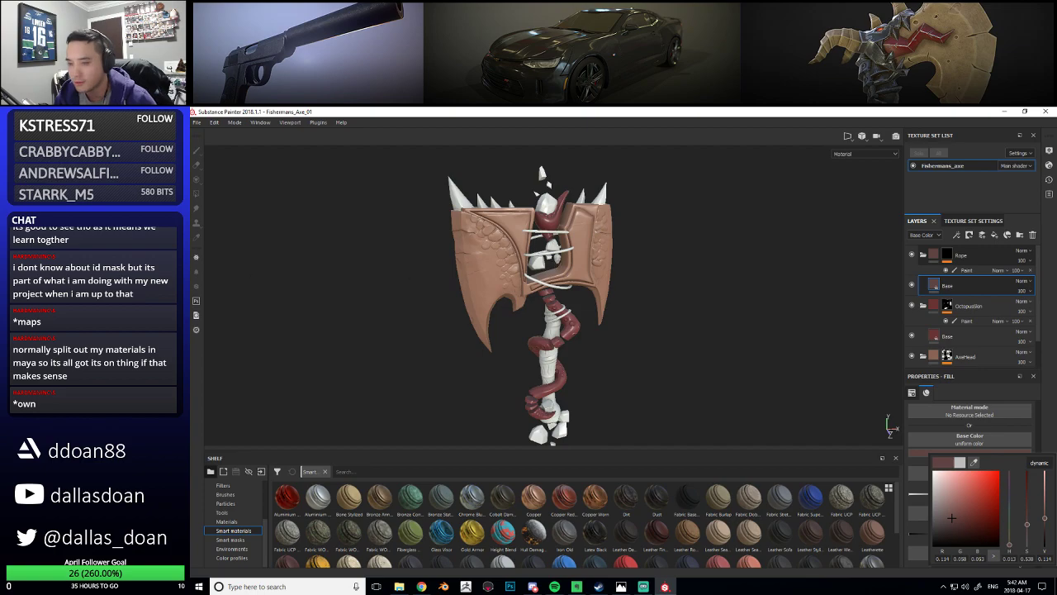
{"action": "left_click", "coordinate": [971, 464]}
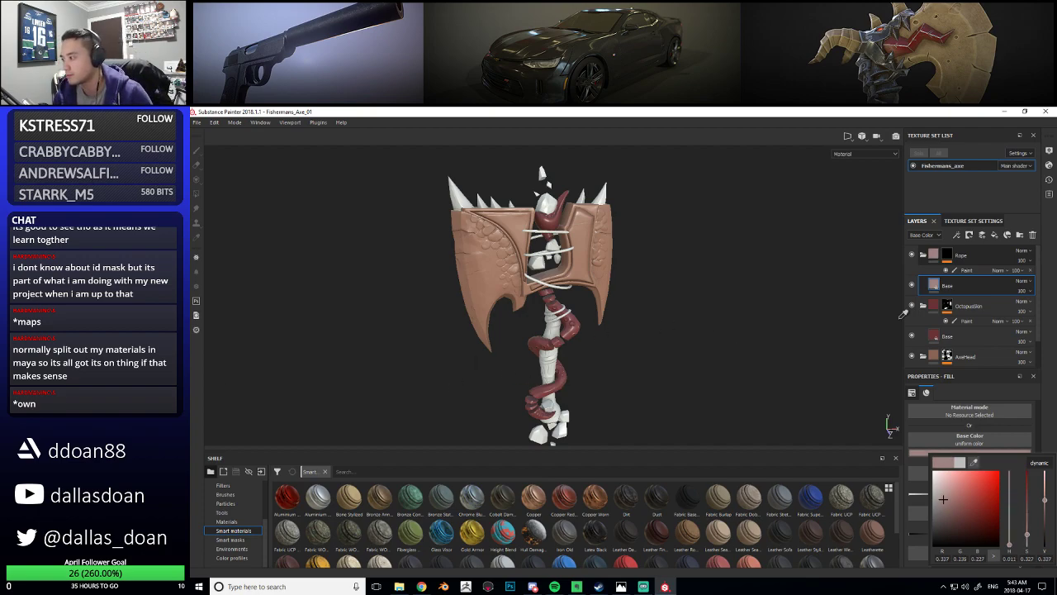
{"action": "left_click", "coordinate": [977, 293]}
{"action": "left_click_drag", "start_coordinate": [618, 271], "coordinate": [759, 273], "text": "alt"}
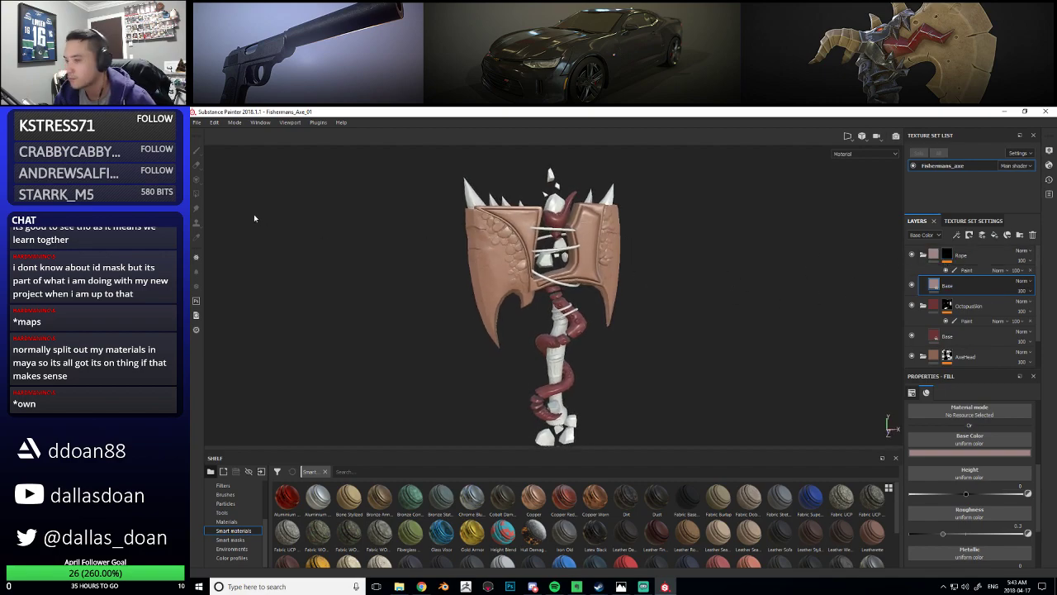
Reveal the rope strands around the axe head and upper handle by polygon-filling them in the Rope folder's mask paint effect
{"action": "left_click", "coordinate": [977, 271]}
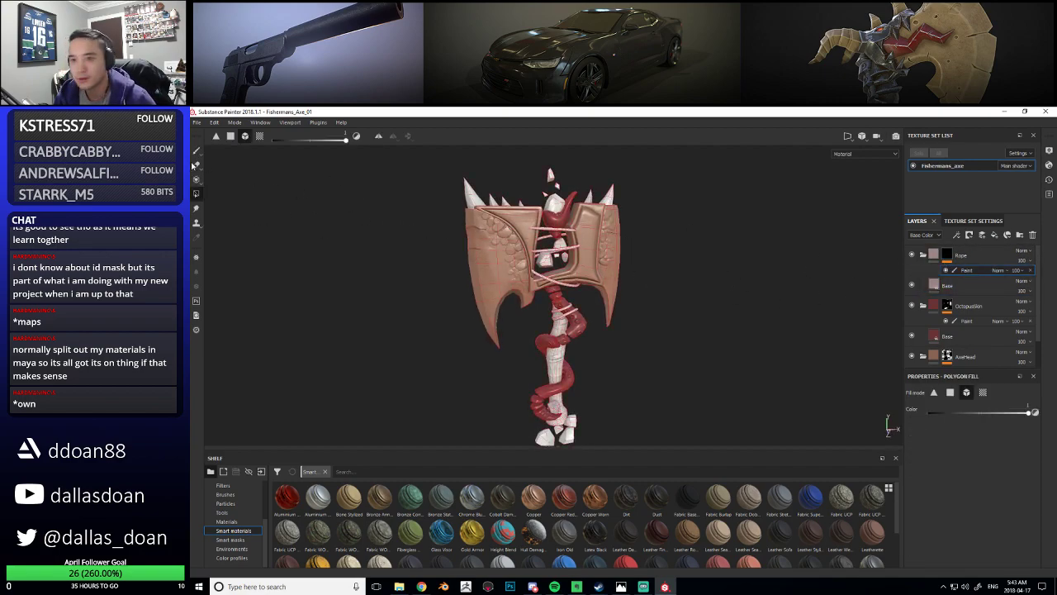
{"action": "middle_click_drag", "start_coordinate": [484, 294], "coordinate": [512, 342], "text": "alt"}
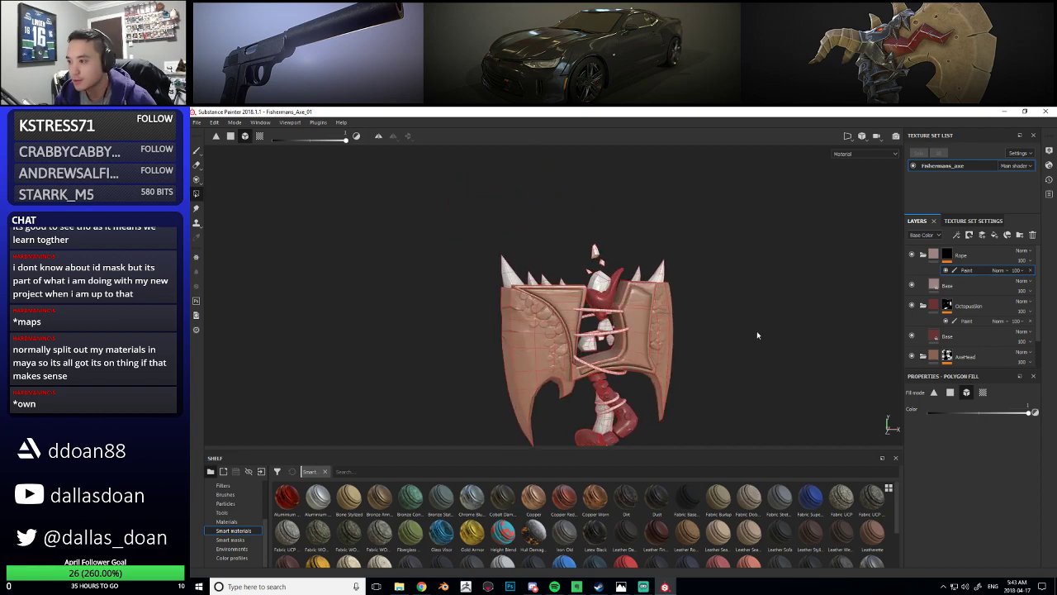
{"action": "right_click_drag", "start_coordinate": [677, 330], "coordinate": [750, 335], "text": "alt"}
{"action": "middle_click_drag", "start_coordinate": [580, 281], "coordinate": [575, 213], "text": "alt"}
{"action": "left_click", "coordinate": [577, 224]}
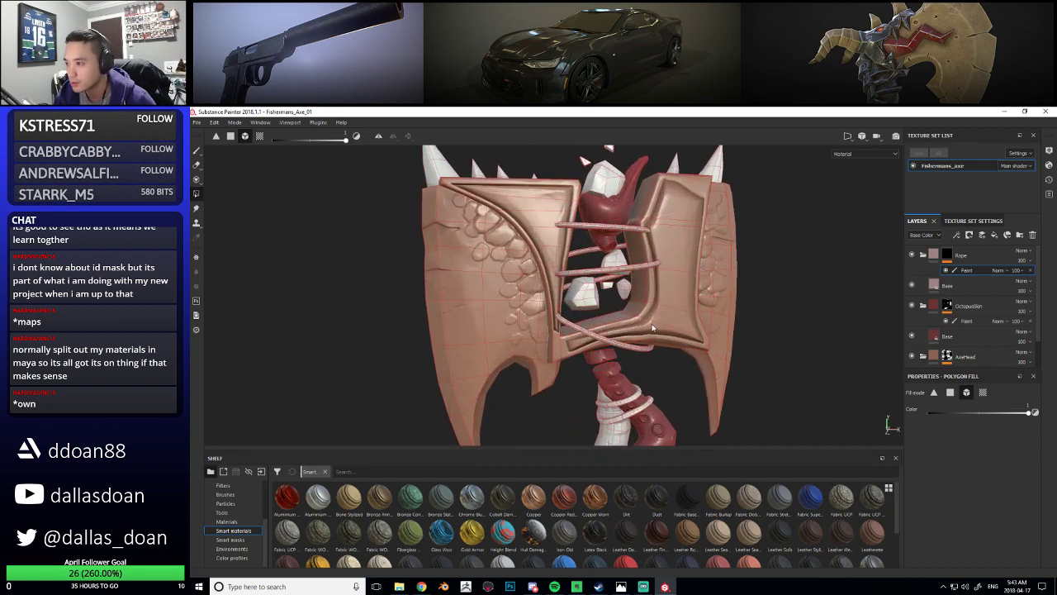
{"action": "right_click_drag", "start_coordinate": [702, 297], "coordinate": [652, 304], "text": "alt"}
{"action": "left_click_drag", "start_coordinate": [661, 311], "coordinate": [629, 302], "text": "alt"}
{"action": "middle_click_drag", "start_coordinate": [627, 298], "coordinate": [612, 230], "text": "alt"}
{"action": "left_click", "coordinate": [549, 253]}
{"action": "right_click_drag", "start_coordinate": [658, 262], "coordinate": [596, 296], "text": "alt"}
{"action": "middle_click_drag", "start_coordinate": [625, 272], "coordinate": [646, 333], "text": "alt"}
{"action": "right_click_drag", "start_coordinate": [646, 333], "coordinate": [698, 322], "text": "alt"}
{"action": "left_click_drag", "start_coordinate": [653, 264], "coordinate": [621, 217], "text": "alt"}
{"action": "left_click_drag", "start_coordinate": [737, 233], "coordinate": [797, 269], "text": "alt"}
{"action": "middle_click_drag", "start_coordinate": [763, 247], "coordinate": [755, 282], "text": "alt"}
{"action": "right_click_drag", "start_coordinate": [755, 282], "coordinate": [720, 291], "text": "alt"}
{"action": "left_click_drag", "start_coordinate": [735, 310], "coordinate": [753, 336], "text": "alt"}
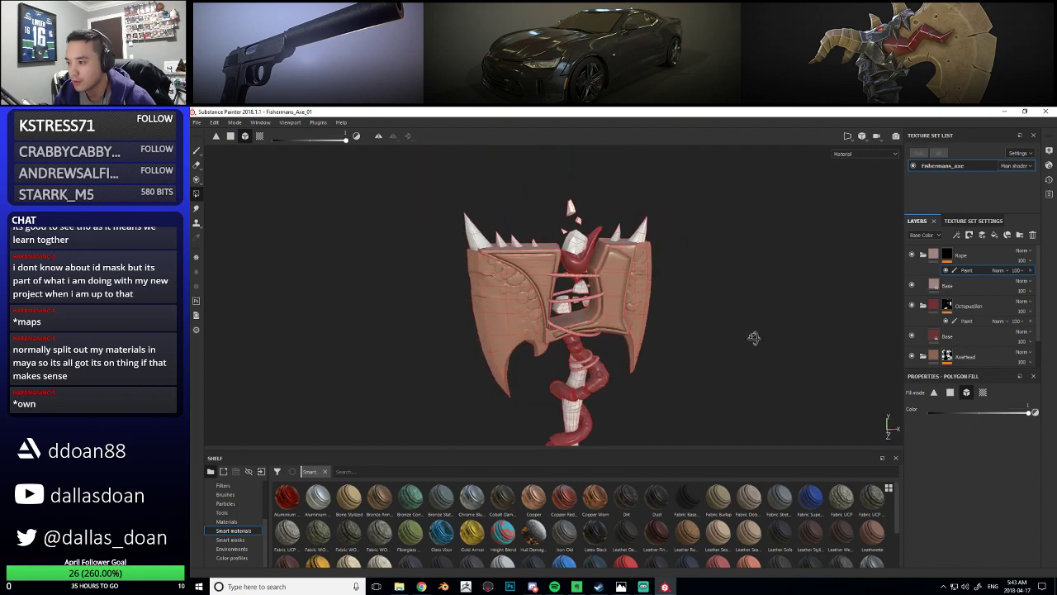
Examine the rope bindings around the axe head and handle from several angles for missed strands
{"action": "left_click_drag", "start_coordinate": [589, 300], "coordinate": [526, 266], "text": "alt"}
{"action": "middle_click_drag", "start_coordinate": [647, 319], "coordinate": [677, 252], "text": "alt"}
{"action": "right_click_drag", "start_coordinate": [737, 302], "coordinate": [668, 297], "text": "alt"}
{"action": "middle_click_drag", "start_coordinate": [667, 296], "coordinate": [652, 371], "text": "alt"}
{"action": "right_click_drag", "start_coordinate": [570, 324], "coordinate": [620, 327], "text": "alt"}
{"action": "left_click_drag", "start_coordinate": [620, 327], "coordinate": [672, 297], "text": "alt"}
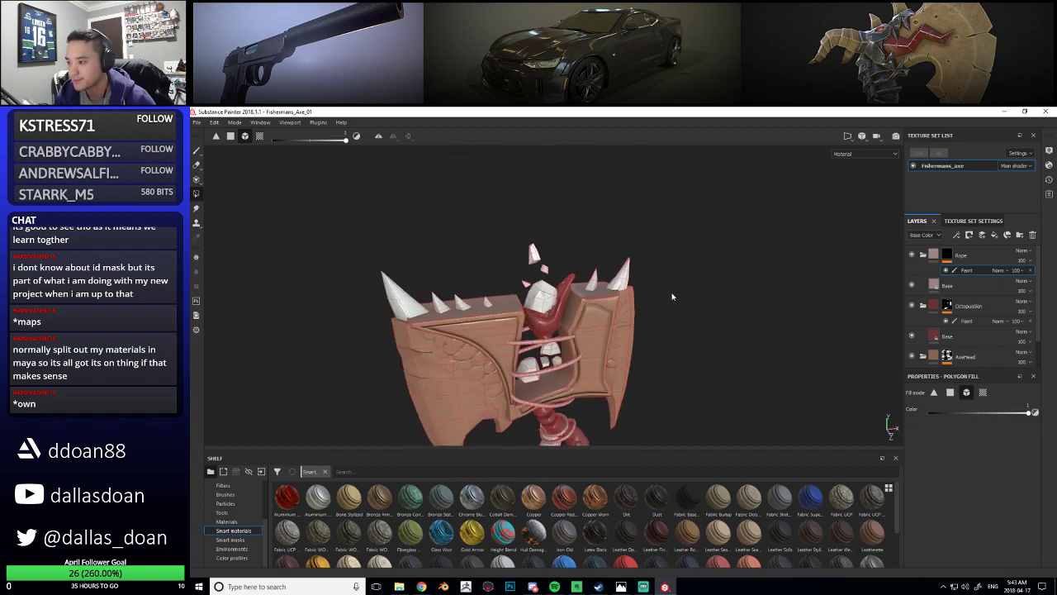
{"action": "right_click_drag", "start_coordinate": [672, 298], "coordinate": [692, 302], "text": "alt"}
{"action": "left_click_drag", "start_coordinate": [692, 302], "coordinate": [642, 305], "text": "alt"}
{"action": "middle_click_drag", "start_coordinate": [642, 305], "coordinate": [649, 231], "text": "alt"}
{"action": "left_click_drag", "start_coordinate": [661, 272], "coordinate": [539, 254], "text": "alt"}
{"action": "middle_click_drag", "start_coordinate": [569, 248], "coordinate": [545, 299], "text": "alt"}
{"action": "left_click_drag", "start_coordinate": [545, 299], "coordinate": [607, 295], "text": "alt"}
{"action": "middle_click_drag", "start_coordinate": [606, 295], "coordinate": [616, 223], "text": "alt"}
{"action": "right_click_drag", "start_coordinate": [615, 223], "coordinate": [635, 290], "text": "alt"}
{"action": "left_click_drag", "start_coordinate": [635, 289], "coordinate": [580, 227], "text": "alt"}
{"action": "left_click_drag", "start_coordinate": [582, 305], "coordinate": [578, 286], "text": "alt"}
{"action": "middle_click_drag", "start_coordinate": [578, 286], "coordinate": [585, 304], "text": "alt"}
{"action": "right_click_drag", "start_coordinate": [584, 304], "coordinate": [589, 262], "text": "alt"}
{"action": "left_click_drag", "start_coordinate": [589, 261], "coordinate": [596, 256], "text": "alt"}
{"action": "middle_click_drag", "start_coordinate": [597, 256], "coordinate": [667, 278], "text": "alt"}
{"action": "right_click_drag", "start_coordinate": [667, 278], "coordinate": [648, 204], "text": "alt"}
{"action": "left_click_drag", "start_coordinate": [647, 204], "coordinate": [686, 239], "text": "alt"}
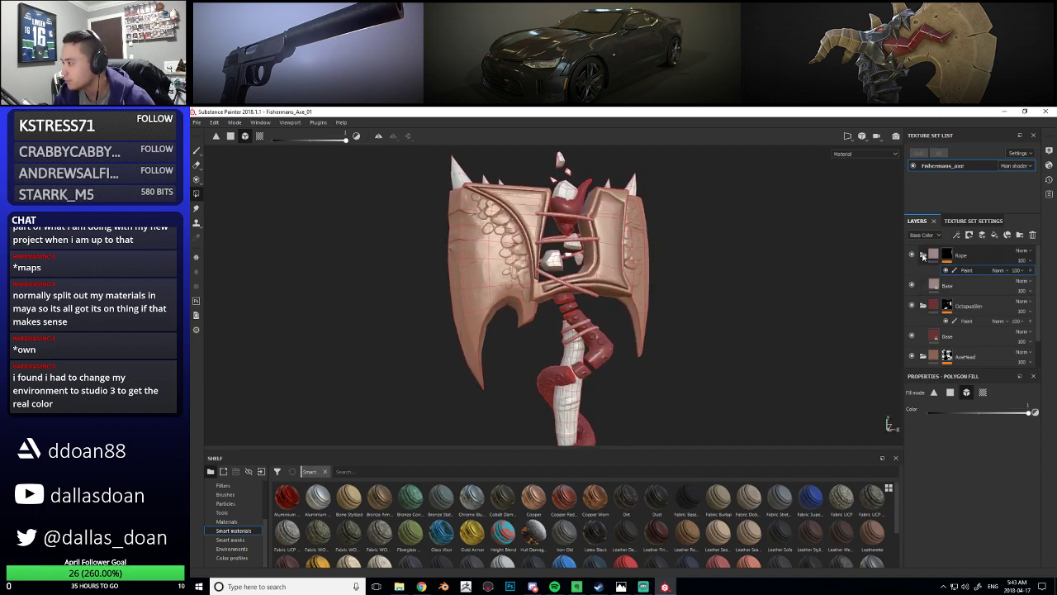
Add a new folder named Gem above Rope and give it a black mask with a paint effect
{"action": "left_click", "coordinate": [1012, 254]}
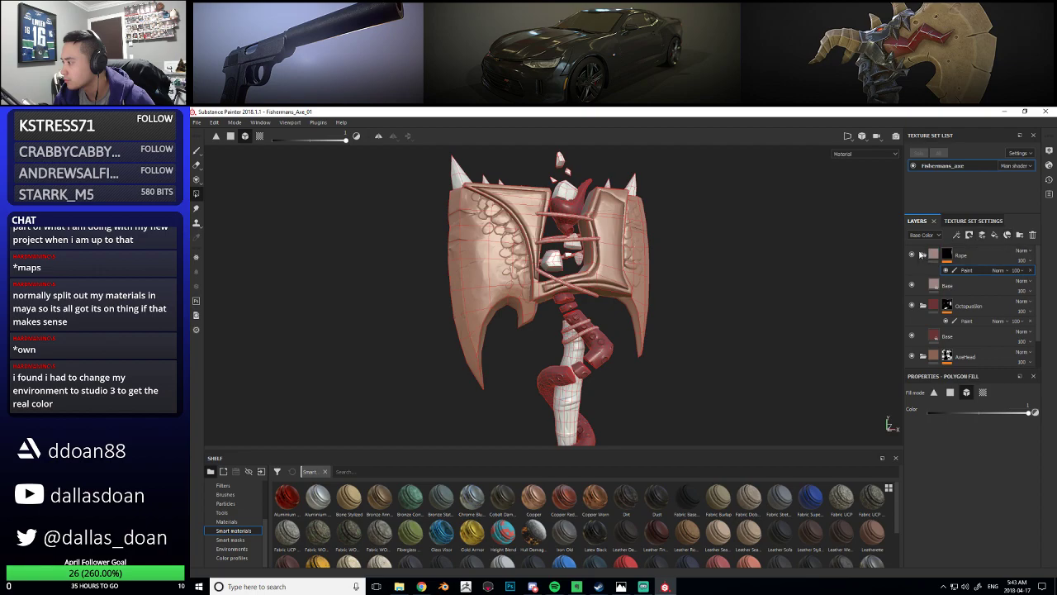
{"action": "left_click", "coordinate": [1021, 235]}
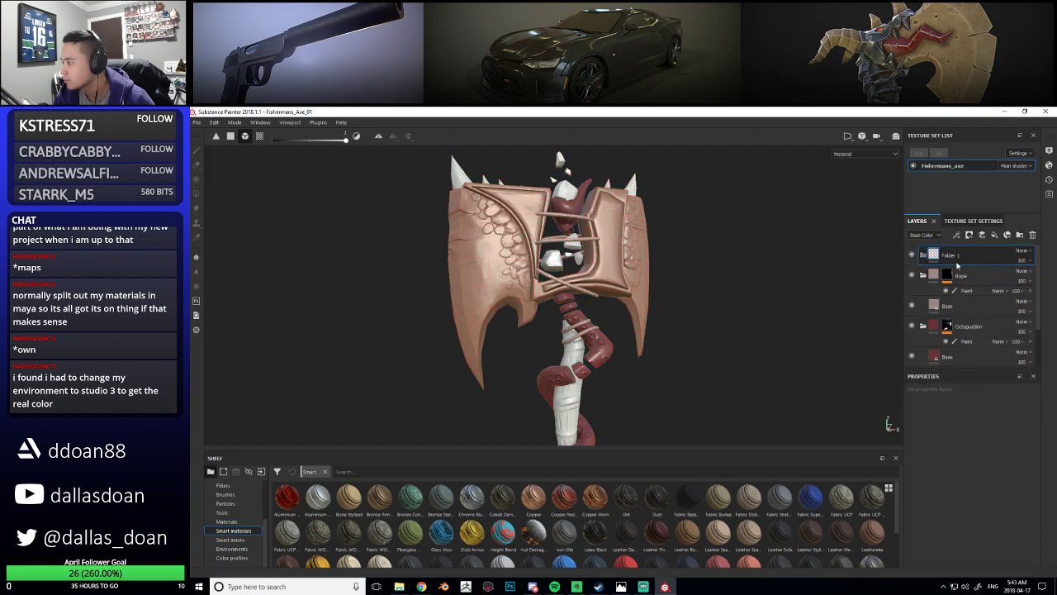
{"action": "type", "text": "Gem"}
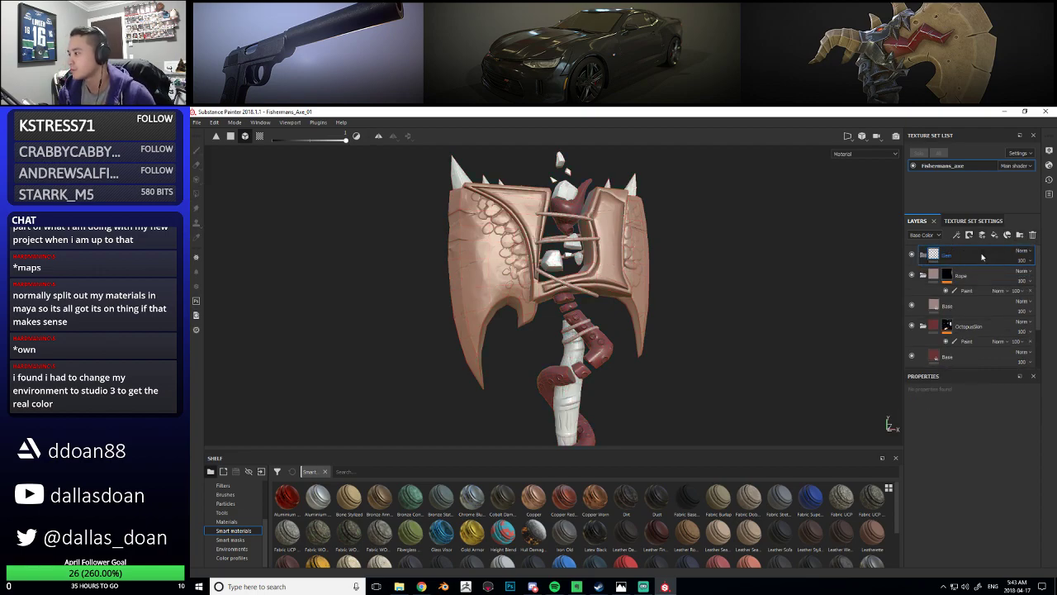
{"action": "right_click", "coordinate": [966, 255]}
{"action": "left_click", "coordinate": [968, 266]}
{"action": "right_click", "coordinate": [950, 256]}
{"action": "left_click", "coordinate": [969, 427]}
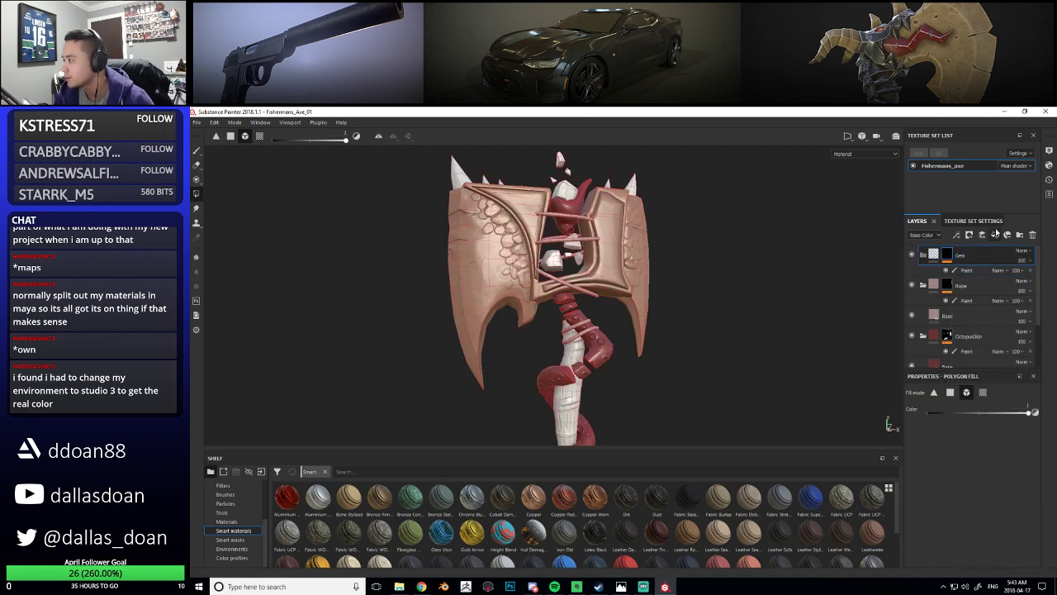
Add a fill layer inside the Gem folder and collapse the Rope, OctopusSkin and AxeHead folders
{"action": "left_click", "coordinate": [995, 236]}
{"action": "mouse_move", "coordinate": [958, 254]}
{"action": "left_mouse_down"}
{"action": "mouse_move", "coordinate": [967, 281]}
{"action": "mouse_move", "coordinate": [961, 272]}
{"action": "left_mouse_up"}
{"action": "left_click", "coordinate": [923, 305]}
{"action": "scroll", "coordinate": [926, 325], "scroll_direction": "down", "scroll_amount": 1}
{"action": "left_click", "coordinate": [924, 314]}
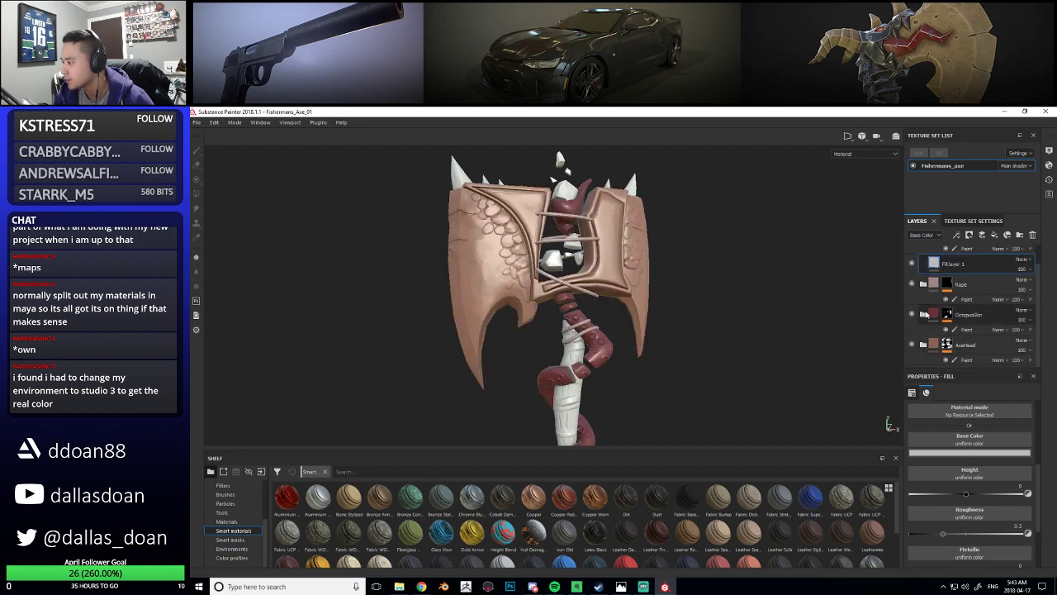
{"action": "scroll", "coordinate": [932, 323], "scroll_direction": "up", "scroll_amount": 1}
{"action": "scroll", "coordinate": [713, 312], "scroll_direction": "down", "scroll_amount": 4}
Set the base color of the Gem folder's fill layer to a dark teal
{"action": "middle_click_drag", "start_coordinate": [707, 316], "coordinate": [638, 305], "text": "alt"}
{"action": "left_click_drag", "start_coordinate": [638, 305], "coordinate": [595, 306], "text": "alt"}
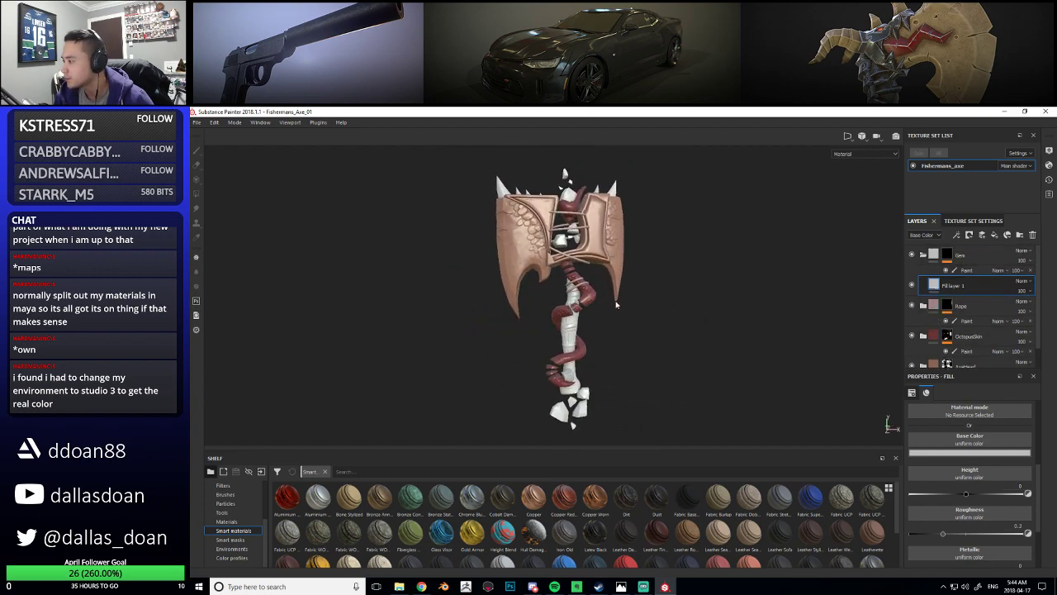
{"action": "left_click", "coordinate": [970, 454]}
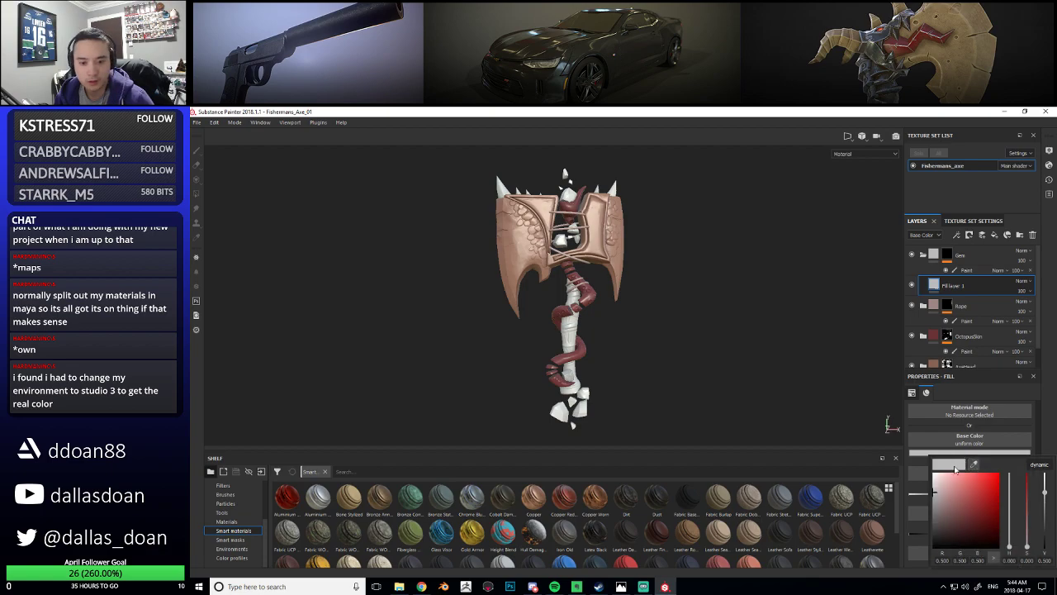
{"action": "left_click", "coordinate": [976, 467]}
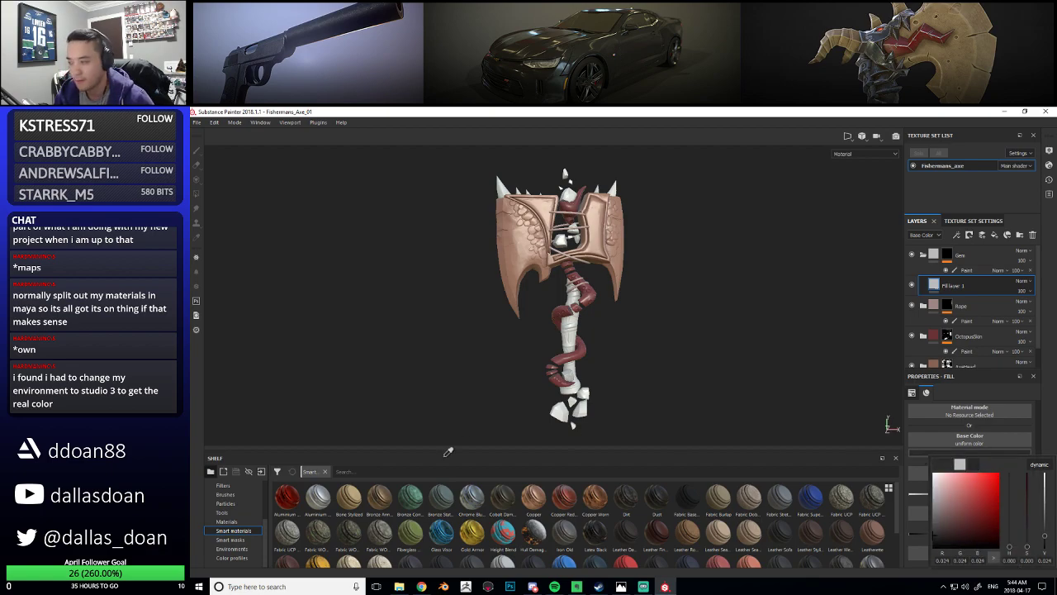
{"action": "left_click", "coordinate": [977, 523]}
{"action": "left_click_drag", "start_coordinate": [977, 522], "coordinate": [978, 510]}
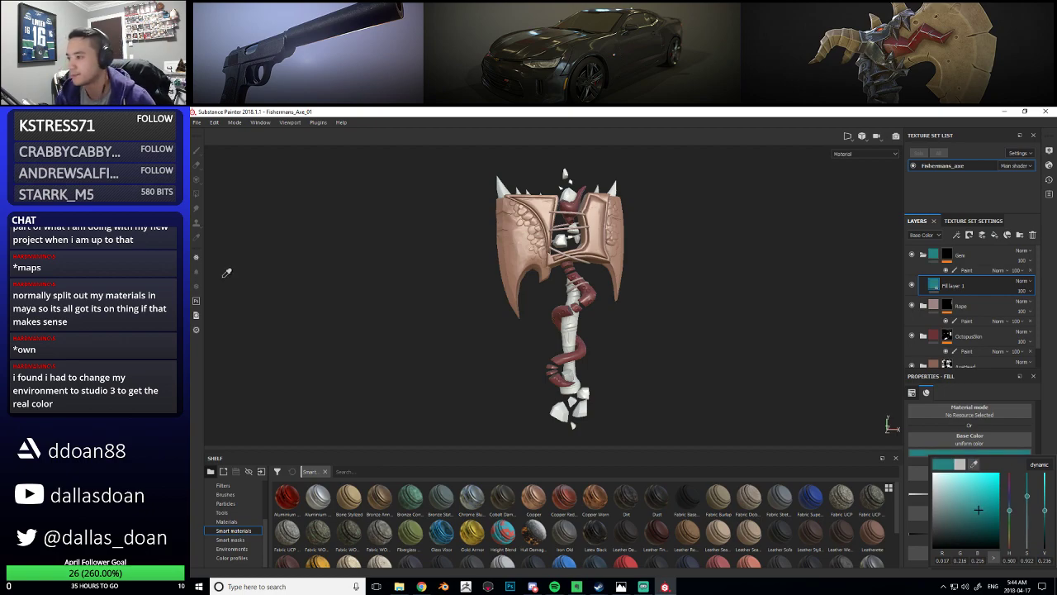
{"action": "right_click", "coordinate": [763, 280]}
{"action": "left_click", "coordinate": [833, 250]}
{"action": "left_click_drag", "start_coordinate": [777, 311], "coordinate": [681, 331], "text": "alt"}
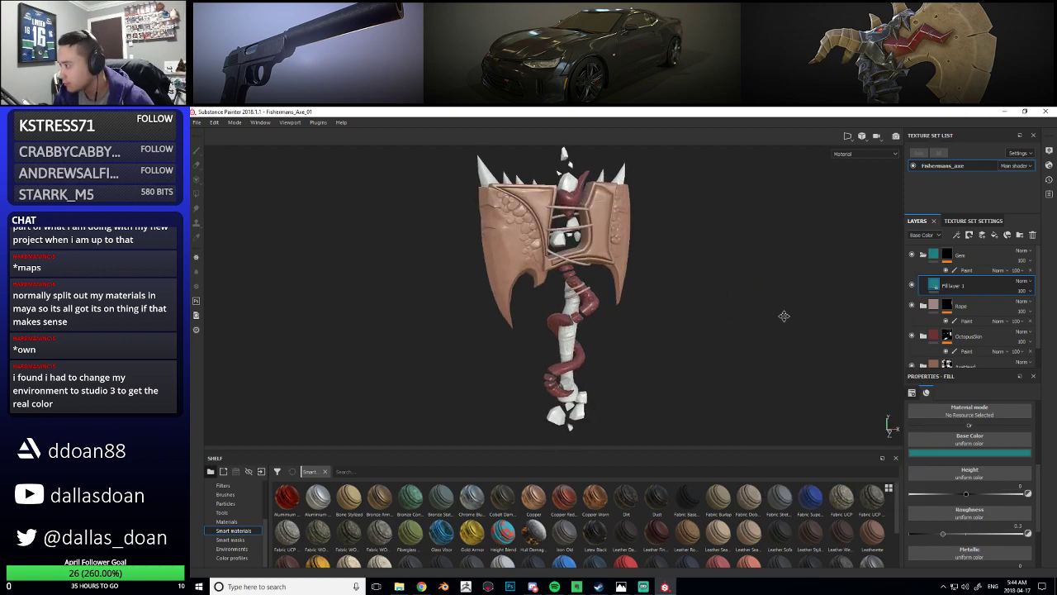
{"action": "middle_click_drag", "start_coordinate": [784, 316], "coordinate": [810, 334], "text": "alt"}
Polygon-fill the crystal pieces above and inside the axe head in the Gem folder's mask paint effect
{"action": "left_click", "coordinate": [968, 273]}
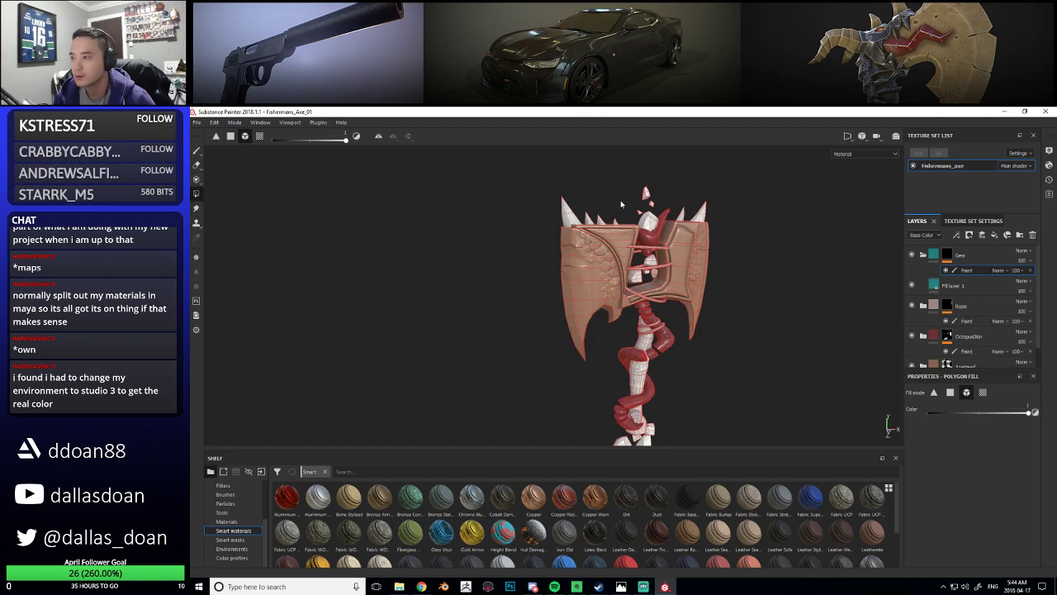
{"action": "scroll", "coordinate": [646, 193], "scroll_direction": "up", "scroll_amount": 3}
{"action": "scroll", "coordinate": [615, 241], "scroll_direction": "up", "scroll_amount": 2}
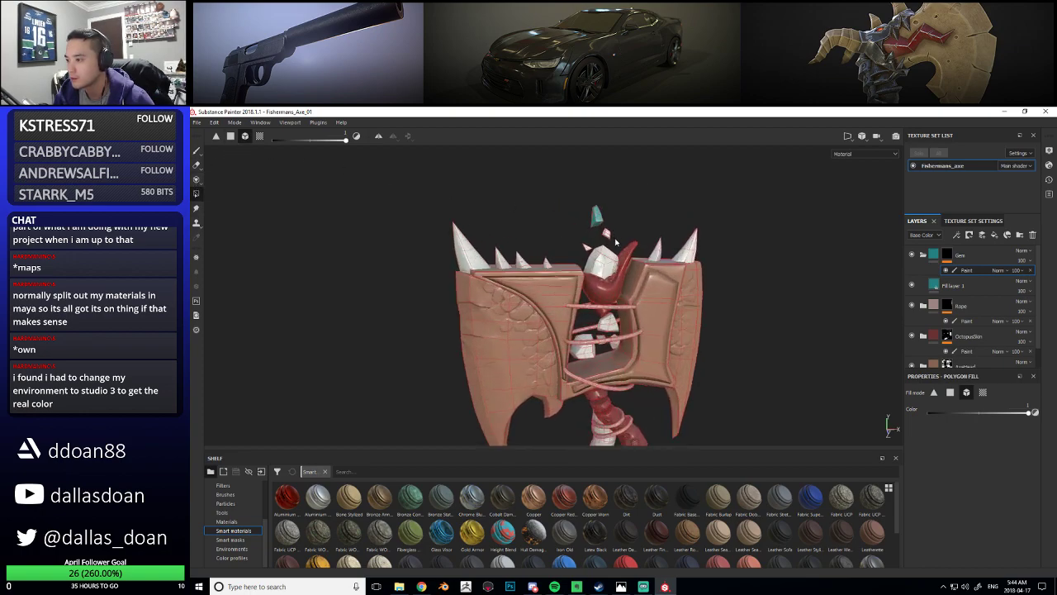
{"action": "left_click", "coordinate": [600, 255]}
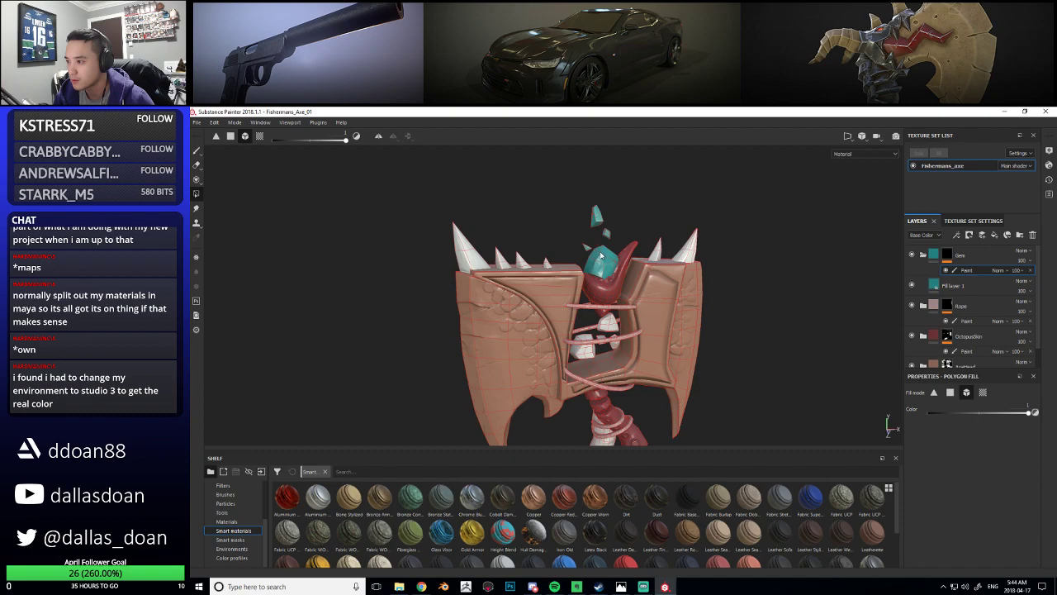
{"action": "left_click_drag", "start_coordinate": [608, 285], "coordinate": [638, 279], "text": "alt"}
{"action": "left_click", "coordinate": [577, 293]}
{"action": "left_click", "coordinate": [555, 321]}
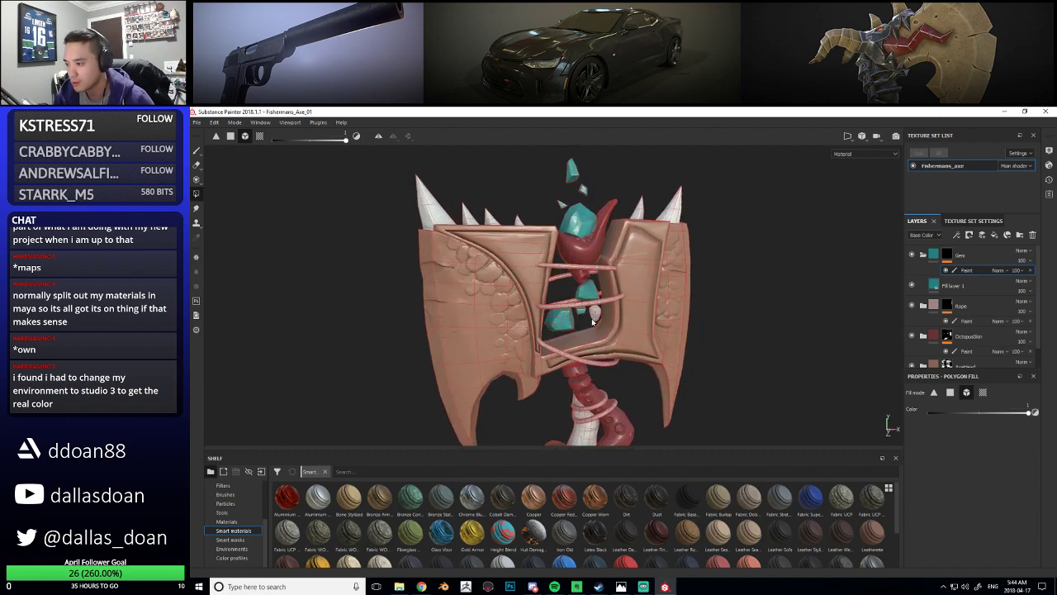
Polygon-fill the crystal shards at the handle's lower end and the gem held by the tentacle in the Gem mask
{"action": "right_click_drag", "start_coordinate": [597, 337], "coordinate": [588, 363], "text": "alt"}
{"action": "middle_click_drag", "start_coordinate": [686, 405], "coordinate": [696, 299], "text": "alt"}
{"action": "left_click_drag", "start_coordinate": [696, 299], "coordinate": [675, 378], "text": "alt"}
{"action": "middle_click_drag", "start_coordinate": [675, 378], "coordinate": [614, 333], "text": "alt"}
{"action": "right_click_drag", "start_coordinate": [614, 334], "coordinate": [628, 309], "text": "alt"}
{"action": "left_click", "coordinate": [591, 336]}
{"action": "left_click_drag", "start_coordinate": [566, 346], "coordinate": [526, 367]}
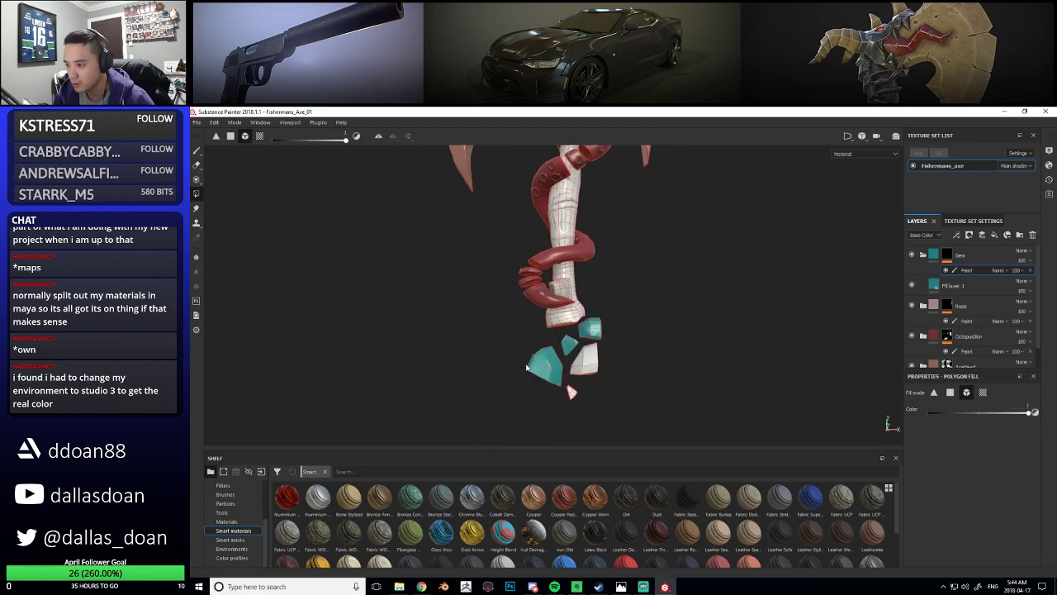
{"action": "left_click", "coordinate": [587, 364]}
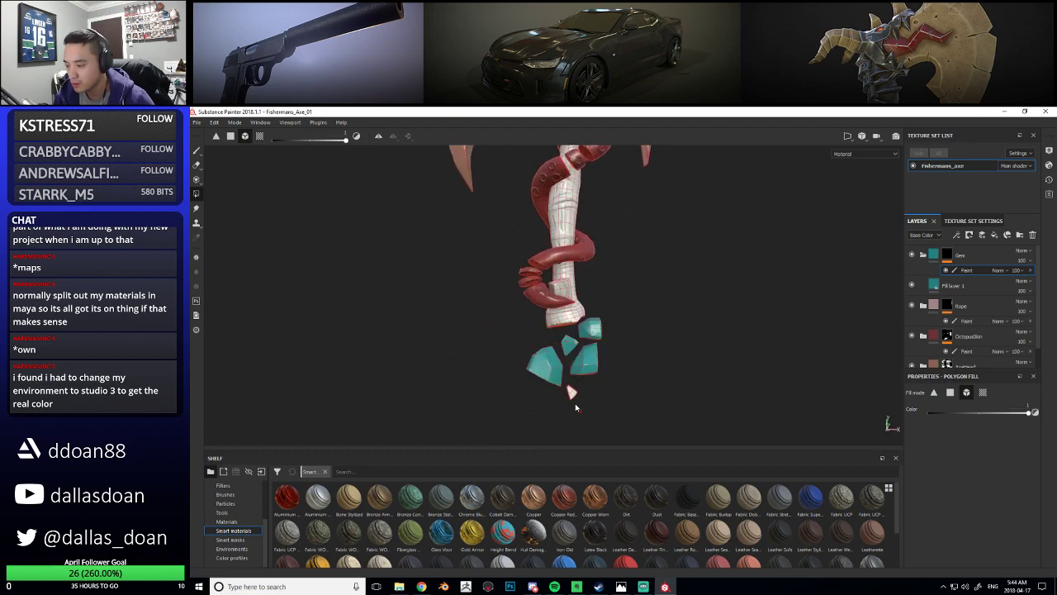
{"action": "left_click", "coordinate": [560, 290]}
{"action": "key", "text": "ctrl+z"}
{"action": "left_click_drag", "start_coordinate": [592, 283], "coordinate": [556, 317], "text": "alt"}
{"action": "left_click", "coordinate": [541, 304]}
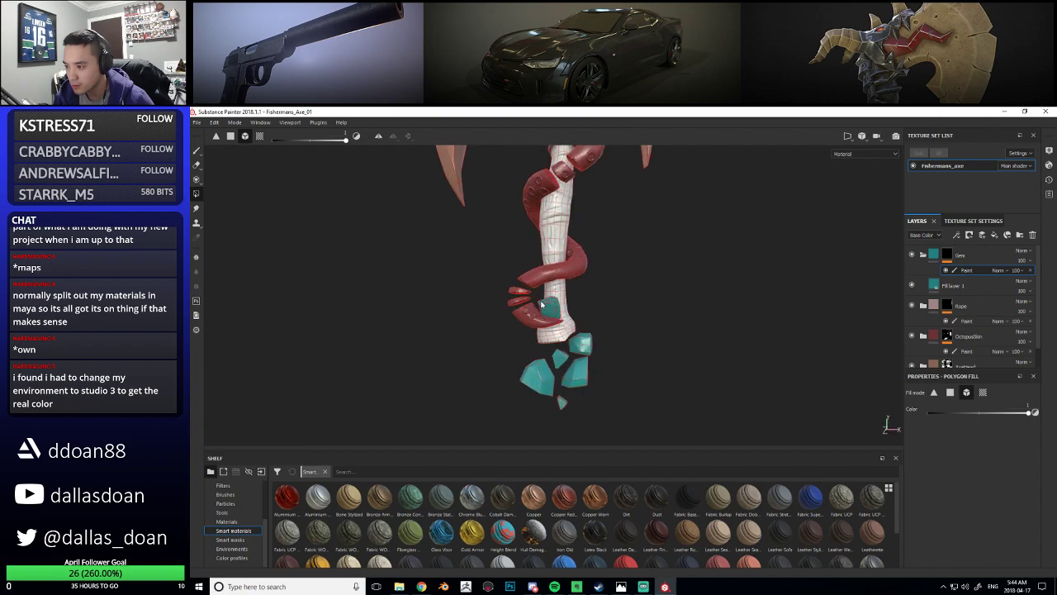
Collapse the Gem folder in the layer stack
{"action": "right_click_drag", "start_coordinate": [651, 318], "coordinate": [672, 319], "text": "alt"}
{"action": "middle_click_drag", "start_coordinate": [672, 320], "coordinate": [671, 355], "text": "alt"}
{"action": "right_click_drag", "start_coordinate": [670, 355], "coordinate": [708, 378], "text": "alt"}
{"action": "left_click_drag", "start_coordinate": [708, 378], "coordinate": [703, 325], "text": "alt"}
{"action": "middle_click_drag", "start_coordinate": [731, 298], "coordinate": [720, 311], "text": "alt"}
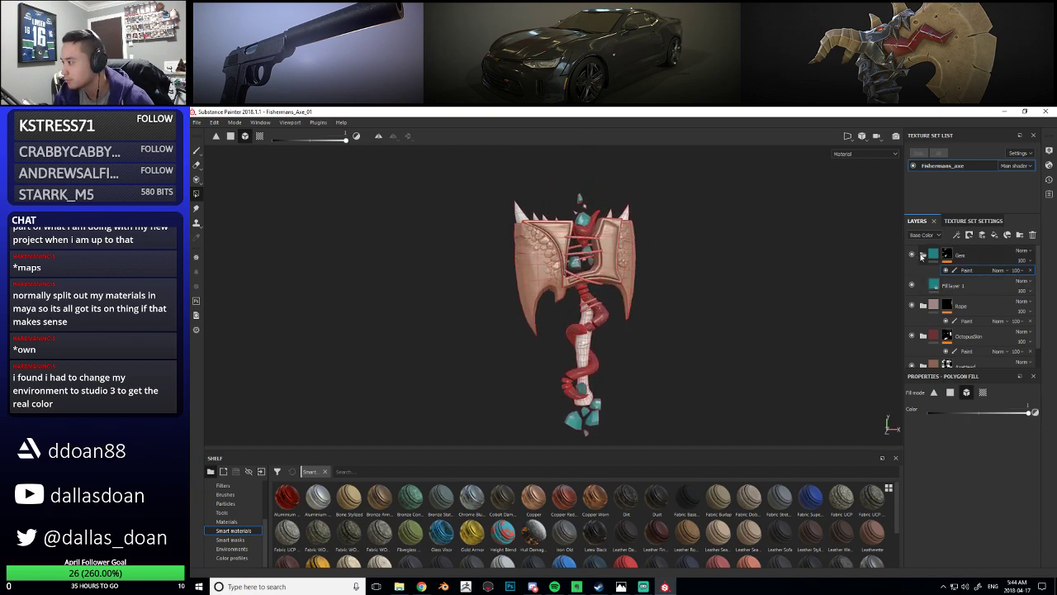
{"action": "left_click", "coordinate": [922, 255]}
Examine the whole axe from several angles to review the base colors of its masked parts
{"action": "right_click_drag", "start_coordinate": [686, 296], "coordinate": [680, 310], "text": "alt"}
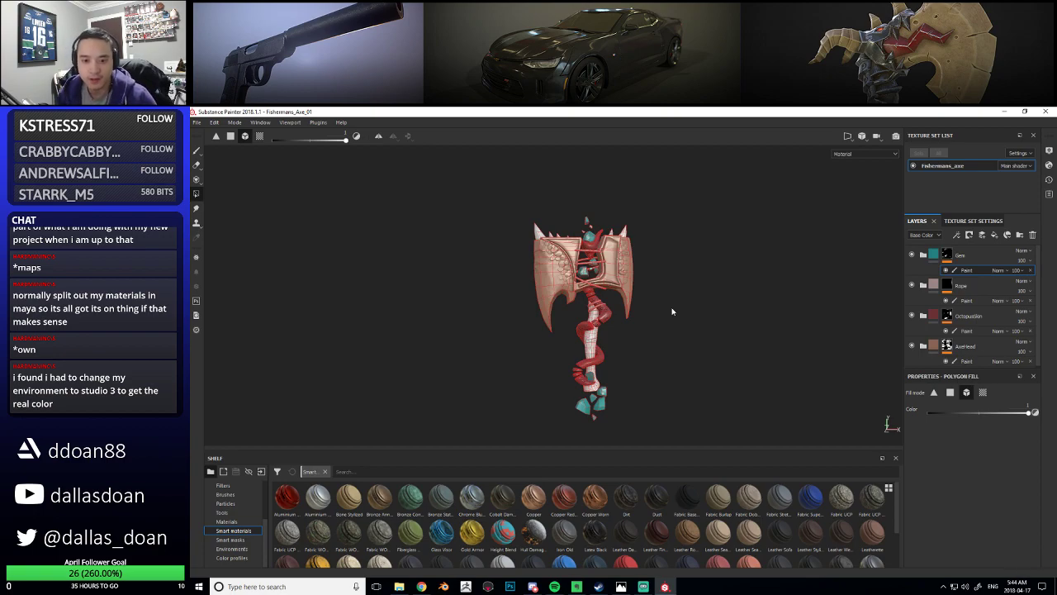
{"action": "left_click_drag", "start_coordinate": [673, 311], "coordinate": [667, 308], "text": "alt"}
{"action": "right_click_drag", "start_coordinate": [659, 306], "coordinate": [699, 283], "text": "alt"}
{"action": "left_click_drag", "start_coordinate": [698, 283], "coordinate": [682, 299], "text": "alt"}
{"action": "middle_click_drag", "start_coordinate": [682, 299], "coordinate": [669, 298], "text": "alt"}
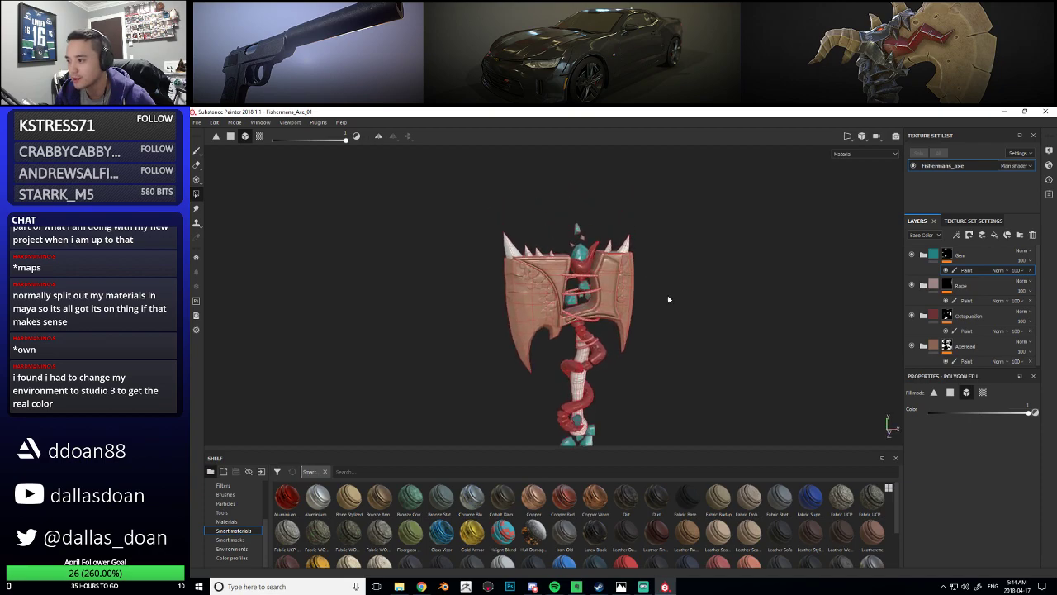
{"action": "right_click_drag", "start_coordinate": [669, 297], "coordinate": [655, 277], "text": "alt"}
{"action": "left_click_drag", "start_coordinate": [655, 276], "coordinate": [670, 272], "text": "alt"}
{"action": "mouse_move", "coordinate": [670, 272]}
{"action": "right_mouse_down", "text": "shift"}
{"action": "mouse_move", "coordinate": [656, 307]}
{"action": "mouse_move", "coordinate": [731, 307]}
{"action": "mouse_move", "coordinate": [696, 306]}
{"action": "right_mouse_up", "text": "shift"}
{"action": "mouse_move", "coordinate": [696, 306]}
{"action": "left_mouse_down", "text": "alt"}
{"action": "mouse_move", "coordinate": [657, 302]}
{"action": "mouse_move", "coordinate": [688, 307]}
{"action": "left_mouse_up", "text": "alt"}
{"action": "right_click_drag", "start_coordinate": [689, 307], "coordinate": [680, 305], "text": "alt"}
{"action": "mouse_move", "coordinate": [680, 306]}
{"action": "left_mouse_down", "text": "alt"}
{"action": "mouse_move", "coordinate": [484, 267]}
{"action": "mouse_move", "coordinate": [674, 314]}
{"action": "mouse_move", "coordinate": [682, 366]}
{"action": "mouse_move", "coordinate": [682, 288]}
{"action": "mouse_move", "coordinate": [679, 311]}
{"action": "left_mouse_up", "text": "alt"}
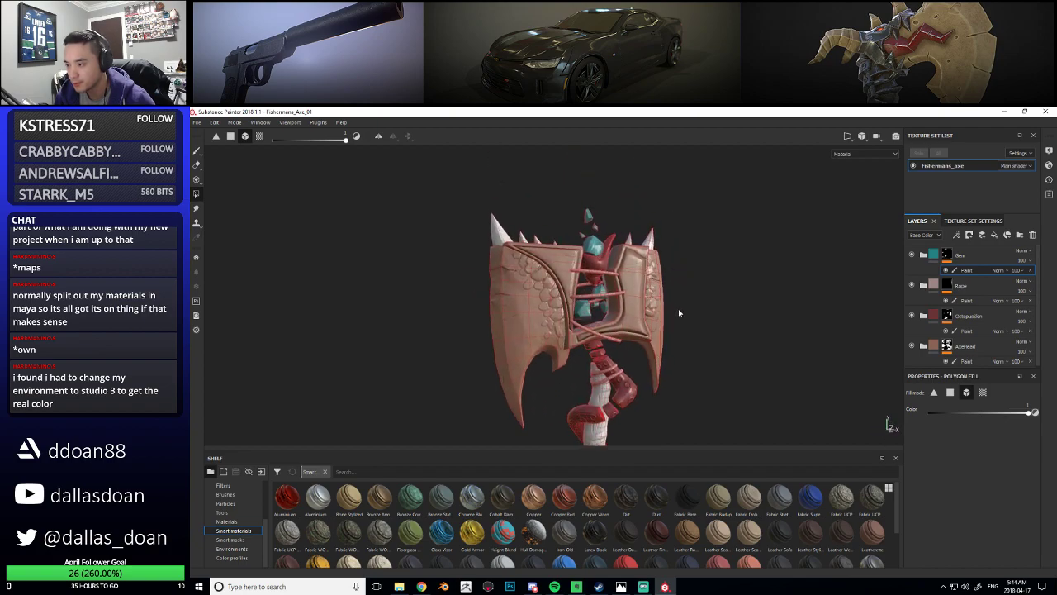
{"action": "right_click_drag", "start_coordinate": [679, 311], "coordinate": [677, 271], "text": "alt"}
{"action": "left_click_drag", "start_coordinate": [678, 271], "coordinate": [700, 311], "text": "alt"}
{"action": "middle_click_drag", "start_coordinate": [725, 278], "coordinate": [740, 310], "text": "alt"}
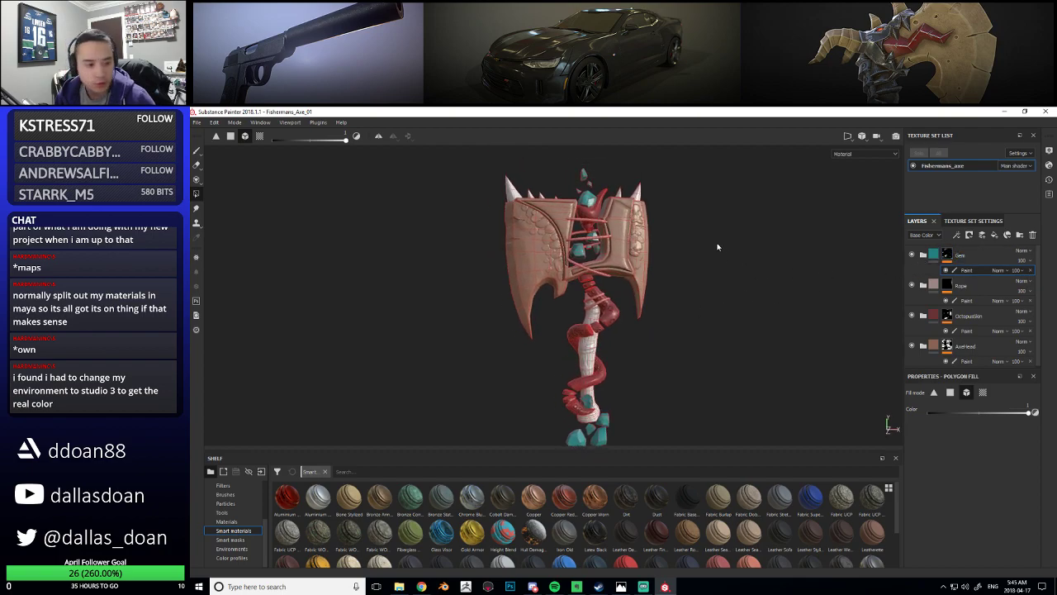
Add a new folder above the Gem folder and name it Handle
{"action": "scroll", "coordinate": [719, 287], "scroll_direction": "up", "scroll_amount": 5}
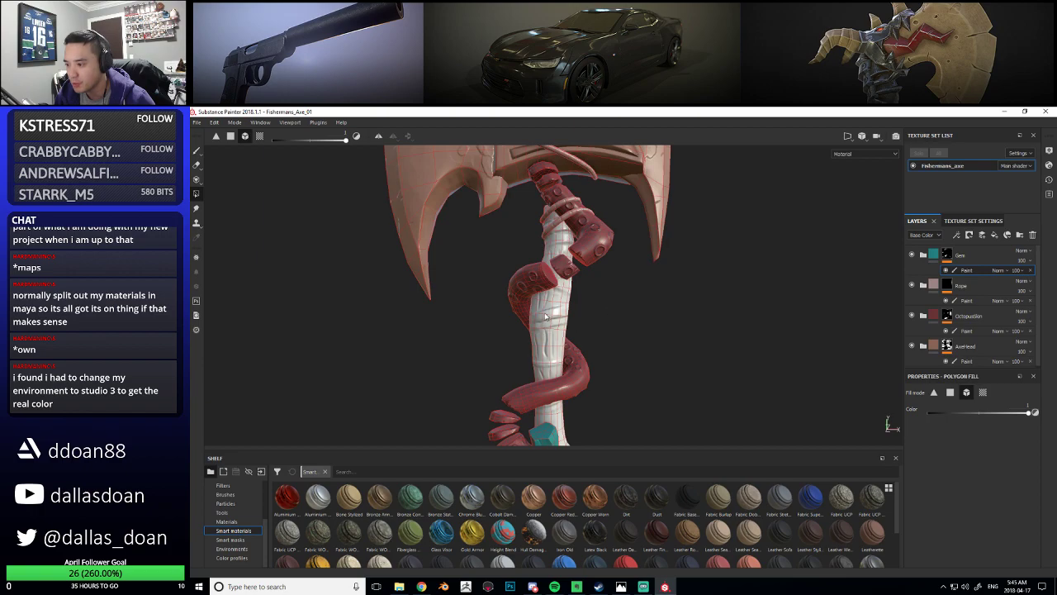
{"action": "scroll", "coordinate": [672, 319], "scroll_direction": "down", "scroll_amount": 4}
{"action": "middle_click_drag", "start_coordinate": [731, 244], "coordinate": [735, 334], "text": "alt"}
{"action": "scroll", "coordinate": [750, 292], "scroll_direction": "down", "scroll_amount": 2}
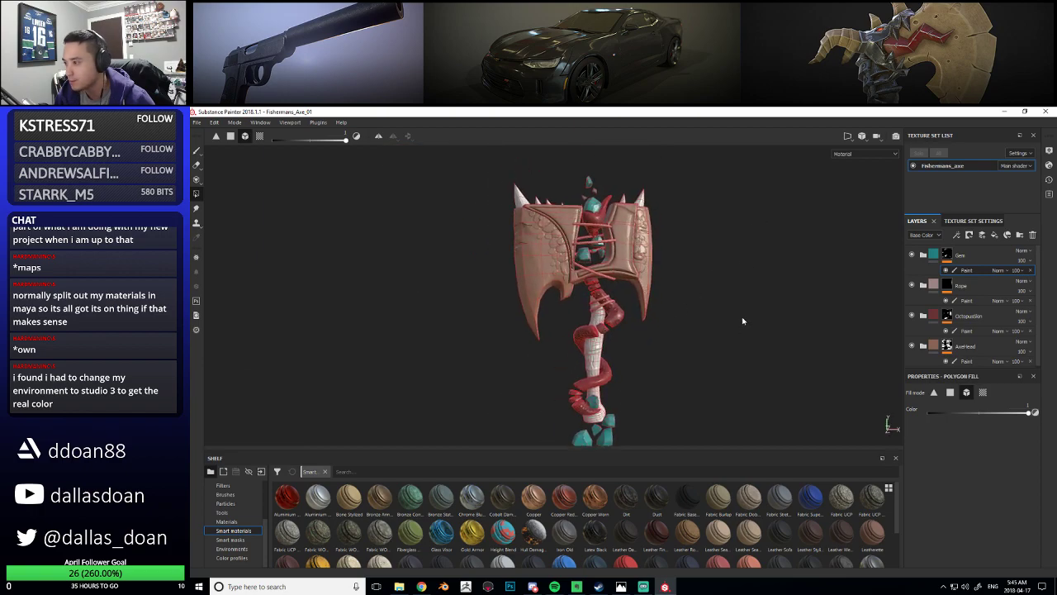
{"action": "left_click_drag", "start_coordinate": [743, 320], "coordinate": [747, 331], "text": "alt"}
{"action": "left_click", "coordinate": [981, 255]}
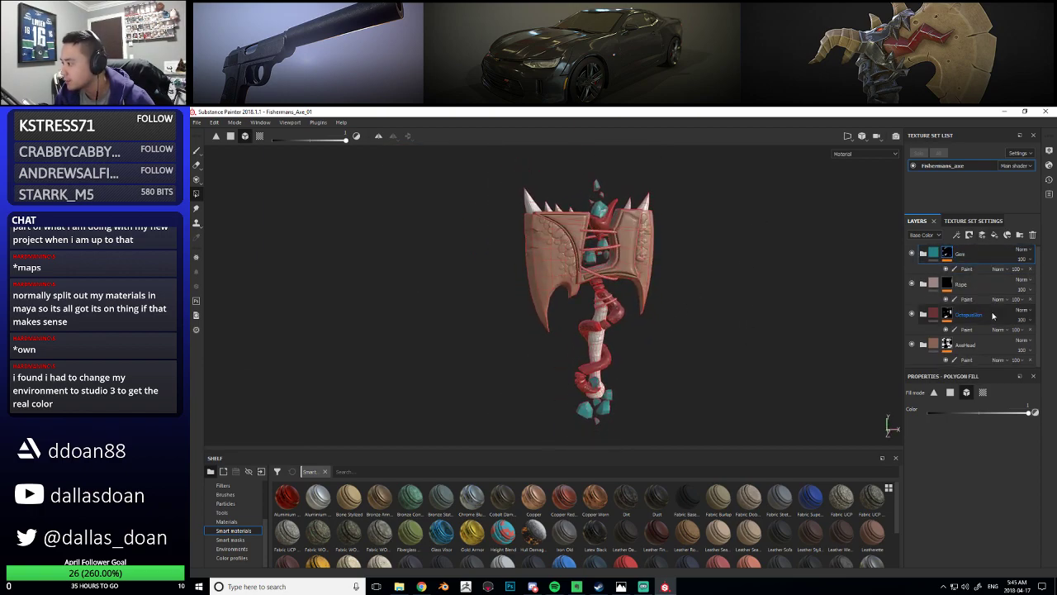
{"action": "left_click", "coordinate": [1019, 235]}
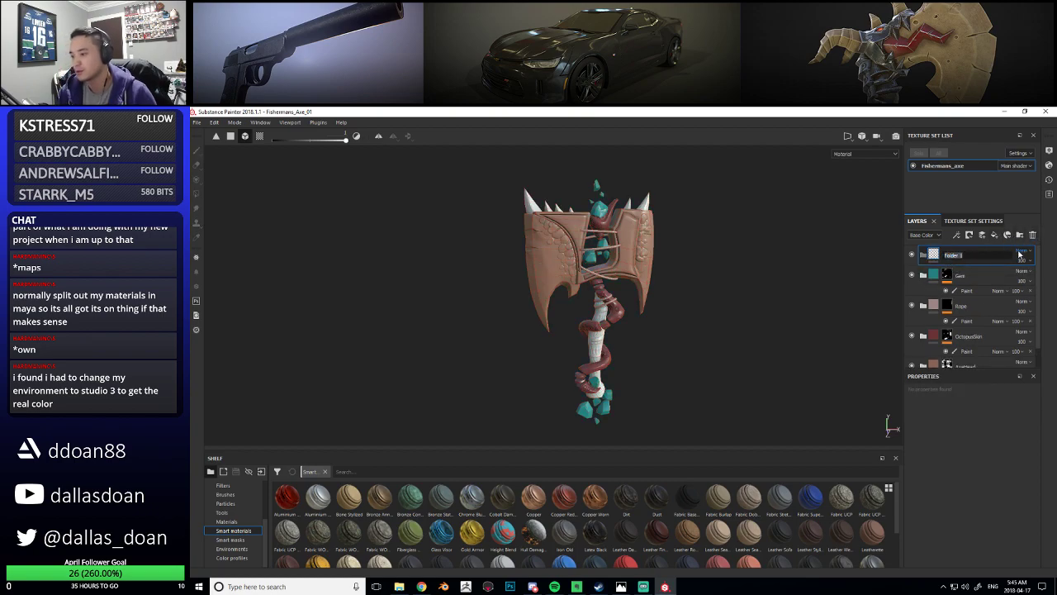
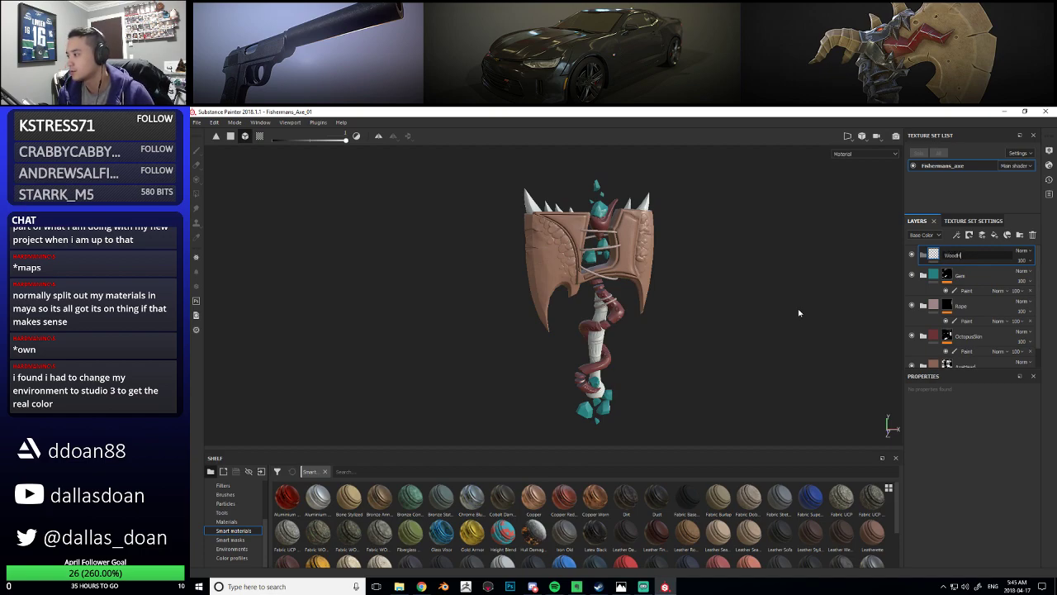
{"action": "key", "text": "ctrl+a"}
{"action": "key", "text": "BackSpace"}
{"action": "type", "text": "Handle"}
{"action": "key", "text": "Return"}
Add a black mask with a paint effect to the Handle folder
{"action": "right_click", "coordinate": [967, 259]}
{"action": "left_click", "coordinate": [975, 273]}
{"action": "left_click", "coordinate": [934, 255]}
{"action": "right_click", "coordinate": [945, 255]}
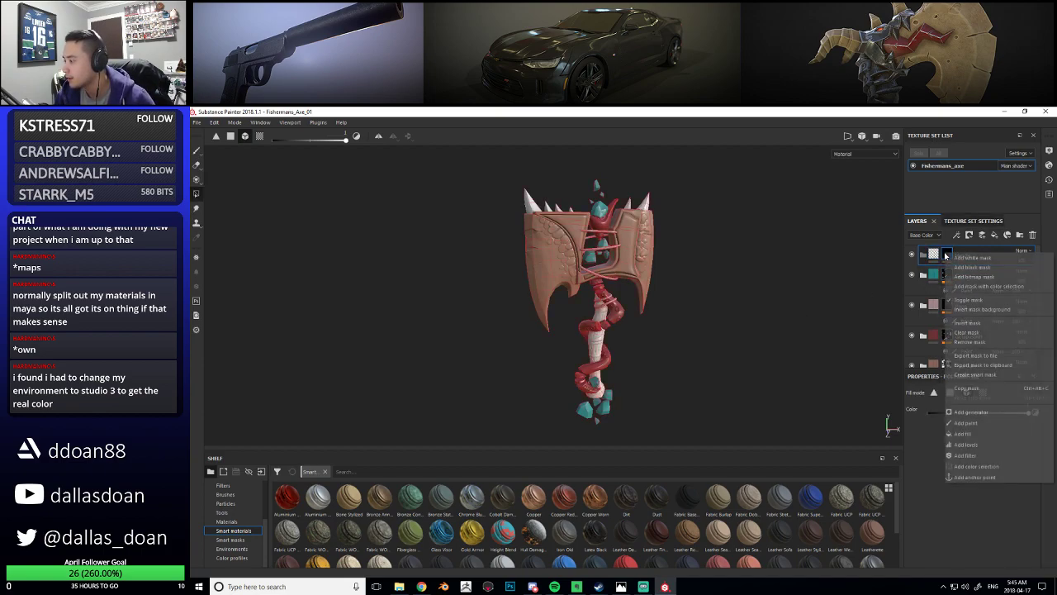
{"action": "left_click", "coordinate": [965, 422]}
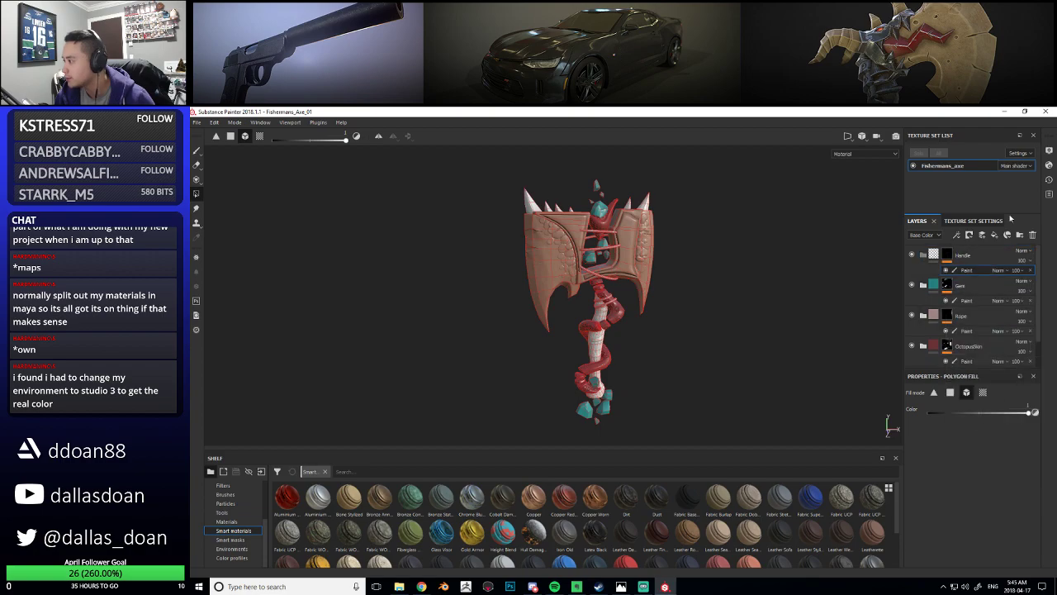
Add a fill layer and place it inside the Handle folder
{"action": "left_click", "coordinate": [968, 234]}
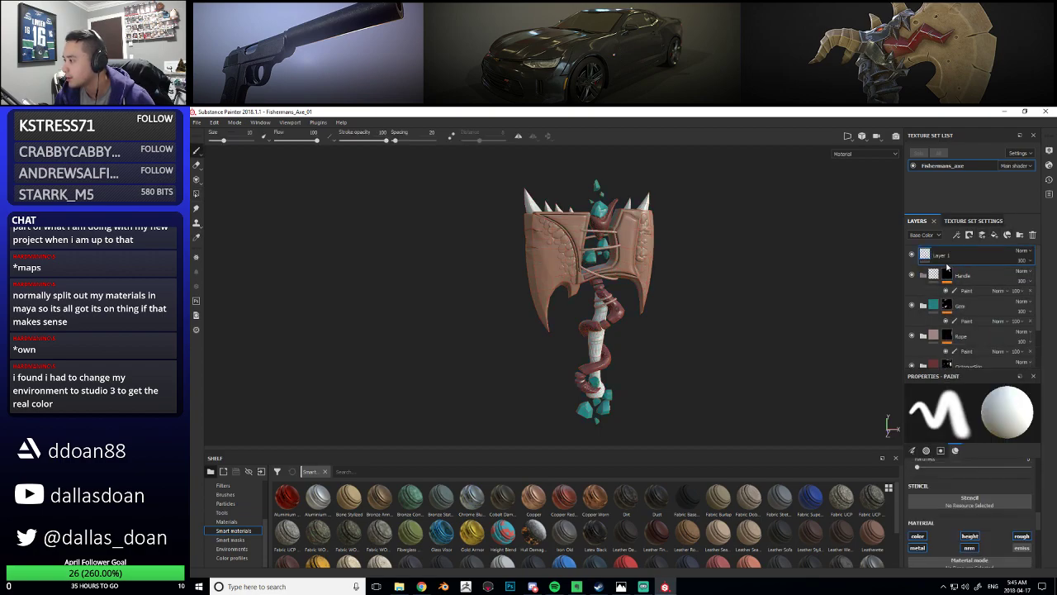
{"action": "key", "text": "ctrl+z"}
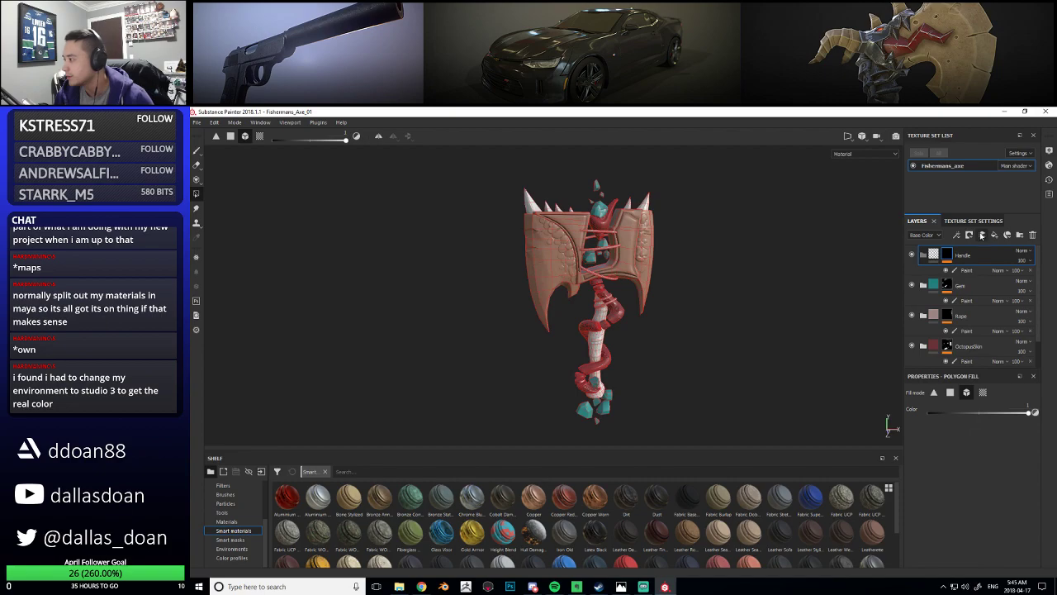
{"action": "left_click", "coordinate": [996, 236]}
{"action": "left_click_drag", "start_coordinate": [941, 257], "coordinate": [958, 283]}
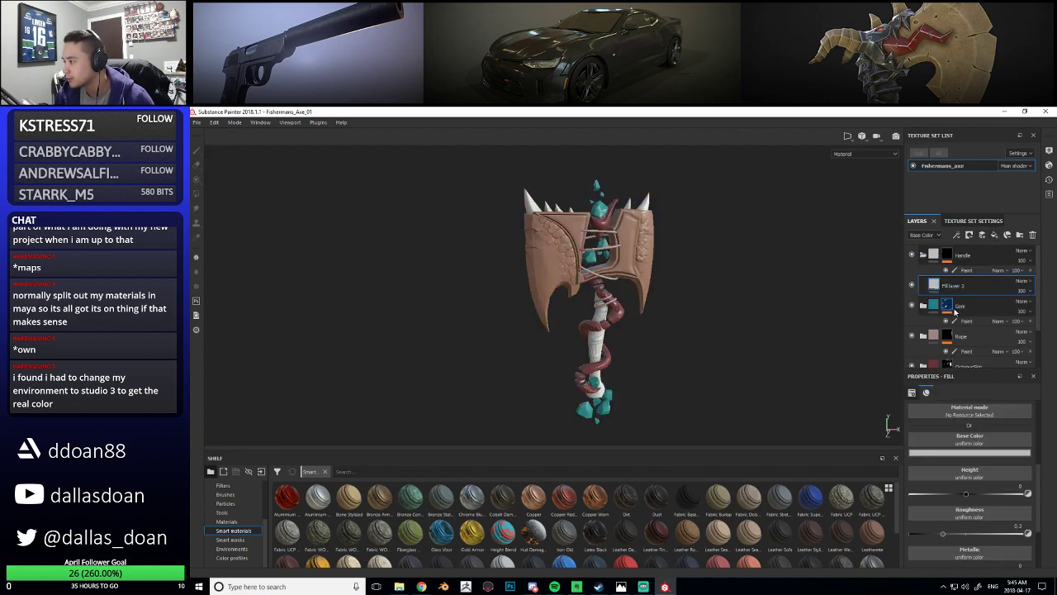
Examine the handle and the axe head at several distances and angles to judge a base color for the handle
{"action": "left_click_drag", "start_coordinate": [726, 314], "coordinate": [718, 288], "text": "alt"}
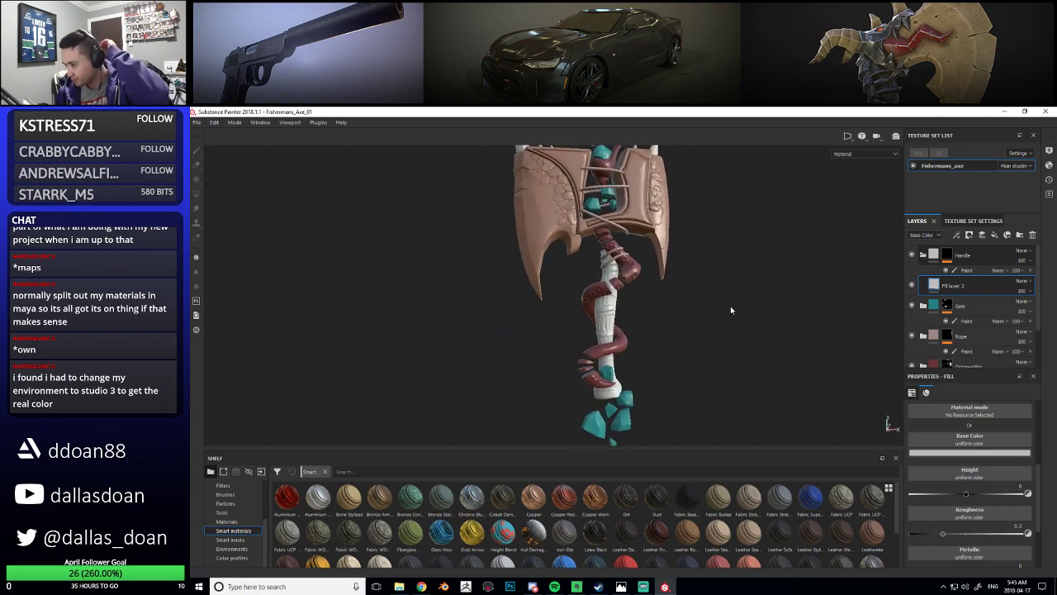
{"action": "left_click_drag", "start_coordinate": [730, 318], "coordinate": [683, 311], "text": "alt"}
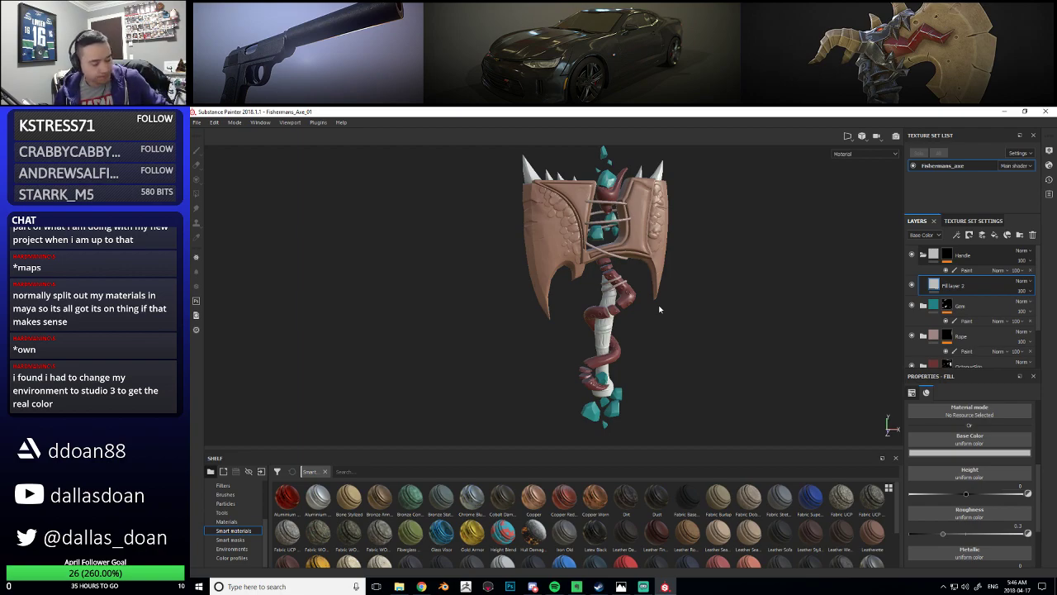
{"action": "left_click_drag", "start_coordinate": [712, 275], "coordinate": [680, 268], "text": "alt"}
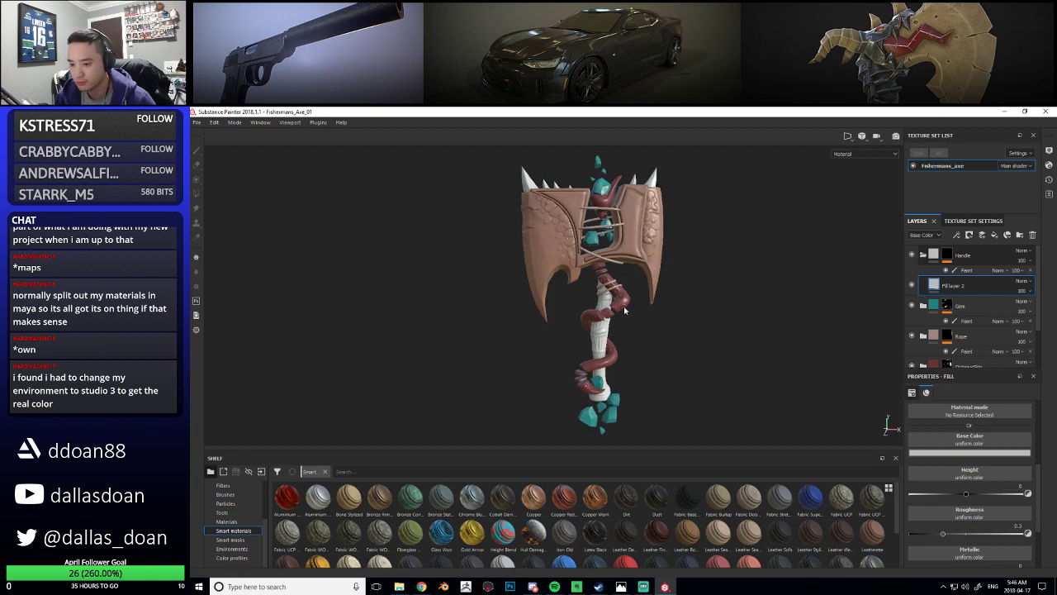
{"action": "left_click", "coordinate": [748, 291]}
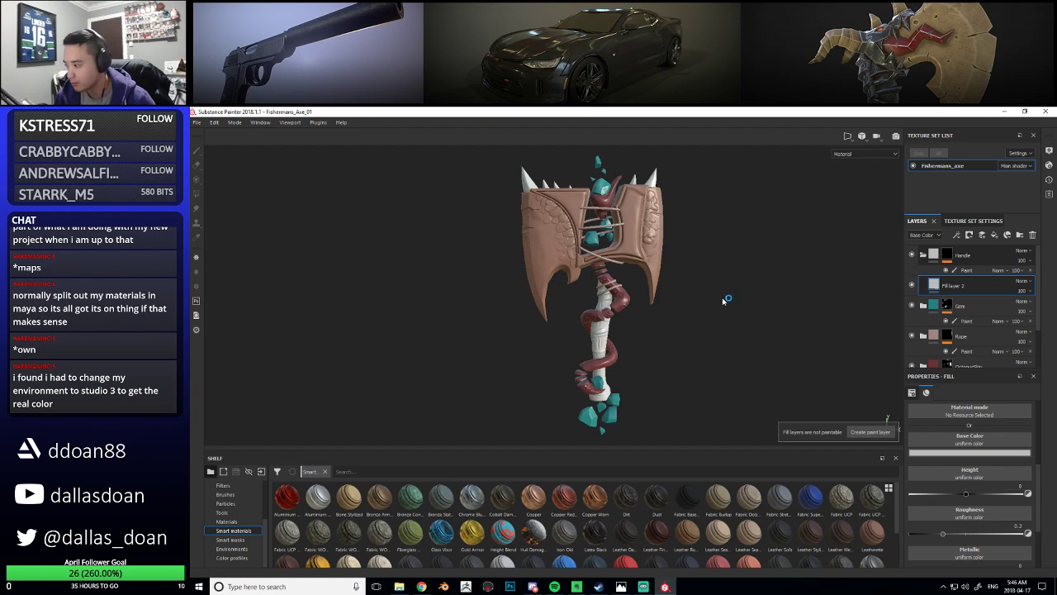
{"action": "left_click", "coordinate": [992, 310]}
{"action": "left_click", "coordinate": [958, 285]}
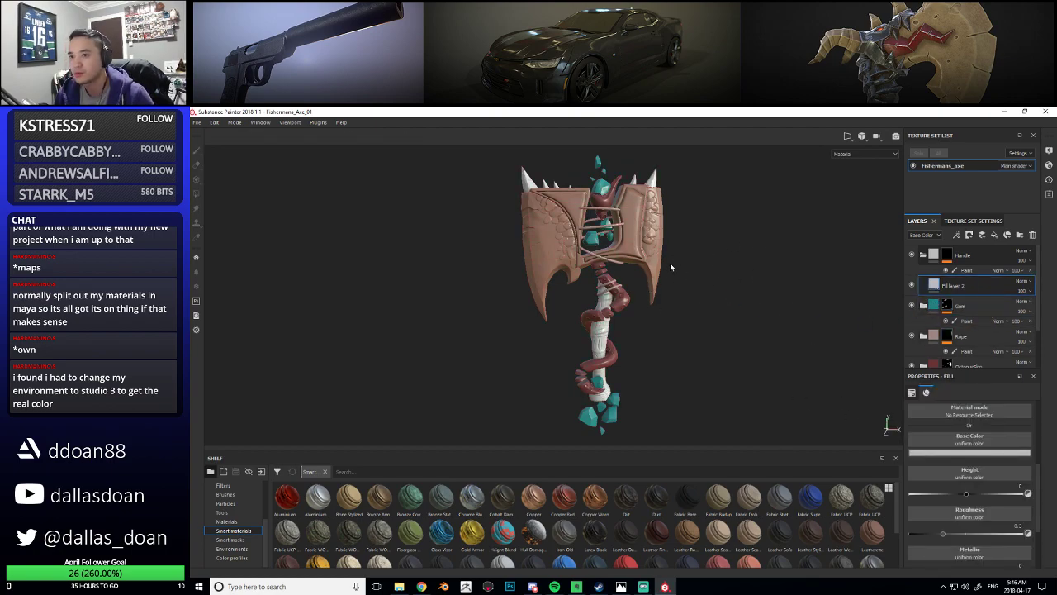
{"action": "left_click_drag", "start_coordinate": [697, 251], "coordinate": [653, 251], "text": "alt"}
{"action": "scroll", "coordinate": [677, 248], "scroll_direction": "down", "scroll_amount": 5}
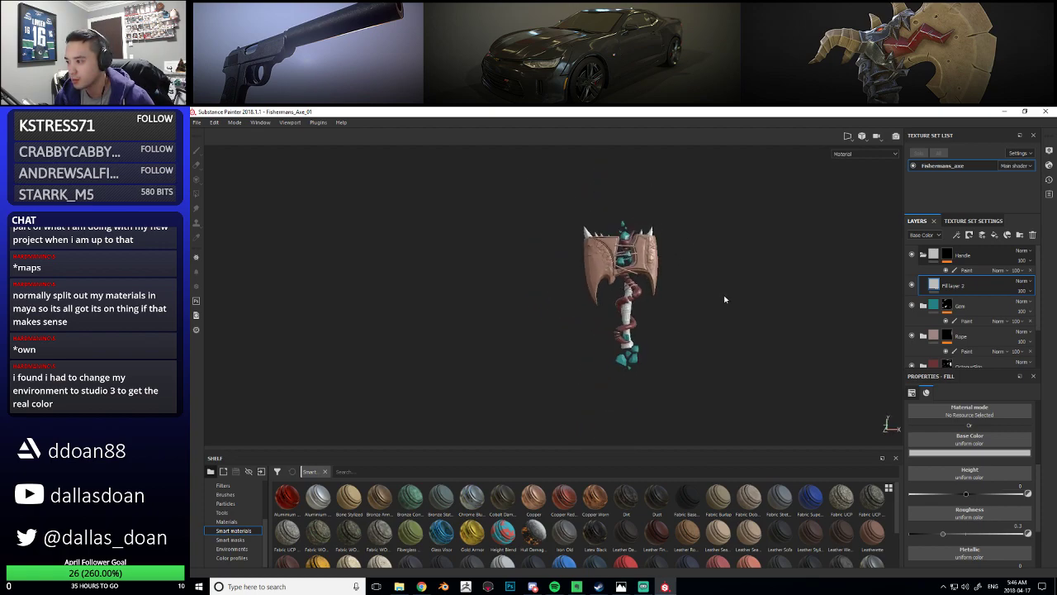
{"action": "scroll", "coordinate": [721, 295], "scroll_direction": "up", "scroll_amount": 3}
{"action": "mouse_move", "coordinate": [701, 275]}
{"action": "left_mouse_down", "text": "alt"}
{"action": "mouse_move", "coordinate": [772, 337]}
{"action": "mouse_move", "coordinate": [720, 287]}
{"action": "left_mouse_up", "text": "alt"}
{"action": "middle_click_drag", "start_coordinate": [719, 287], "coordinate": [653, 243], "text": "alt"}
{"action": "scroll", "coordinate": [663, 269], "scroll_direction": "down", "scroll_amount": 2}
{"action": "middle_click_drag", "start_coordinate": [635, 312], "coordinate": [662, 351], "text": "alt"}
{"action": "scroll", "coordinate": [618, 309], "scroll_direction": "up", "scroll_amount": 3}
{"action": "left_click_drag", "start_coordinate": [620, 306], "coordinate": [612, 261], "text": "alt"}
{"action": "middle_click_drag", "start_coordinate": [649, 341], "coordinate": [640, 288], "text": "alt"}
{"action": "scroll", "coordinate": [684, 288], "scroll_direction": "down", "scroll_amount": 2}
{"action": "left_click_drag", "start_coordinate": [655, 282], "coordinate": [658, 319], "text": "alt"}
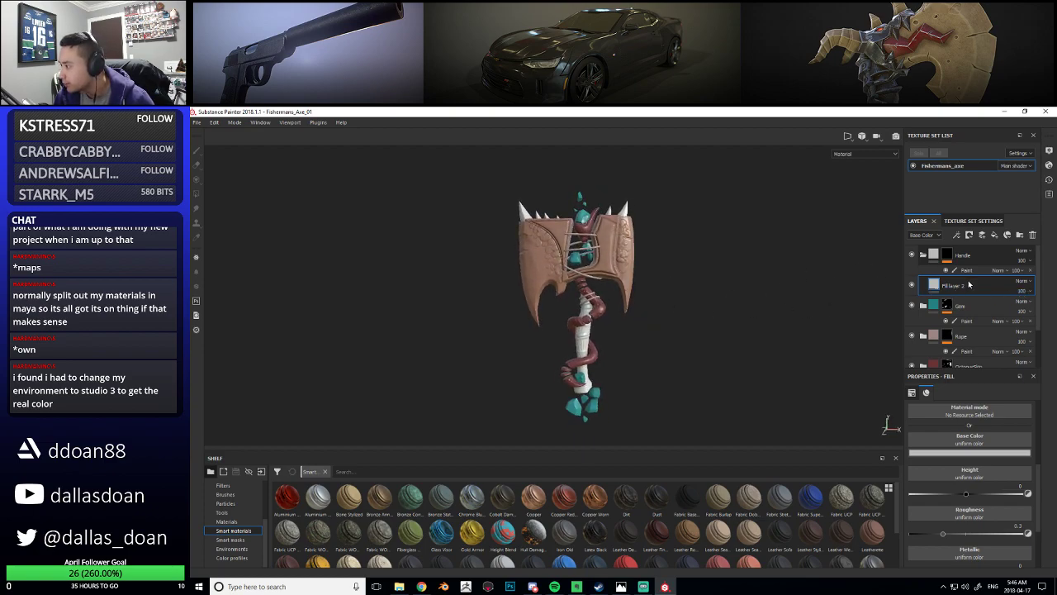
Set the Handle fill layer's base color to a muted reddish brown and activate the Handle folder's mask for painting
{"action": "left_click", "coordinate": [980, 452]}
{"action": "left_click", "coordinate": [976, 460]}
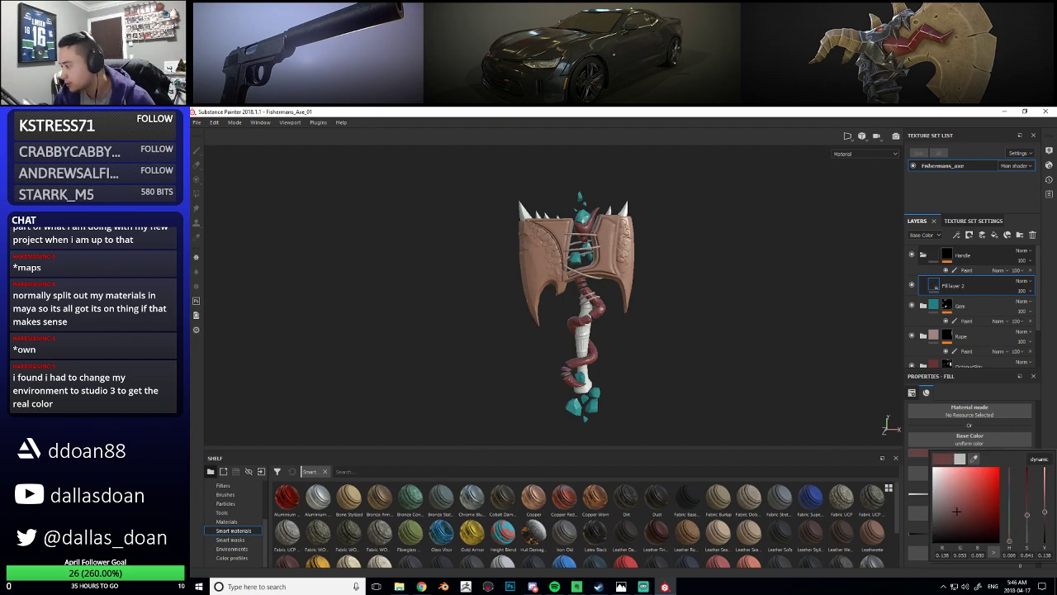
{"action": "left_click", "coordinate": [975, 459]}
{"action": "left_click", "coordinate": [959, 509]}
{"action": "left_click_drag", "start_coordinate": [958, 512], "coordinate": [959, 507]}
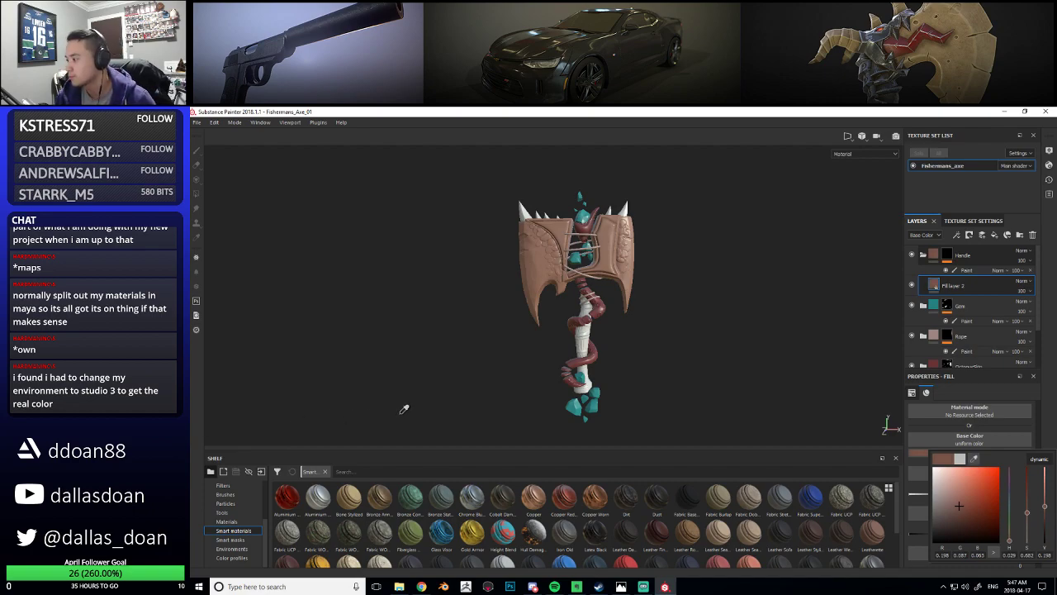
{"action": "left_click", "coordinate": [998, 321]}
{"action": "left_click", "coordinate": [974, 303]}
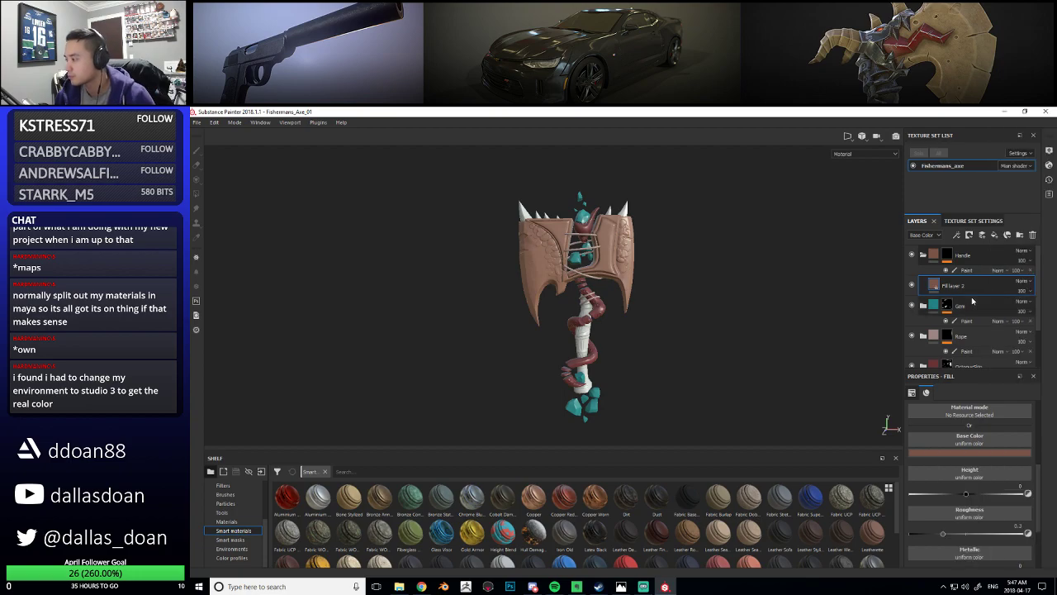
{"action": "left_click", "coordinate": [978, 255]}
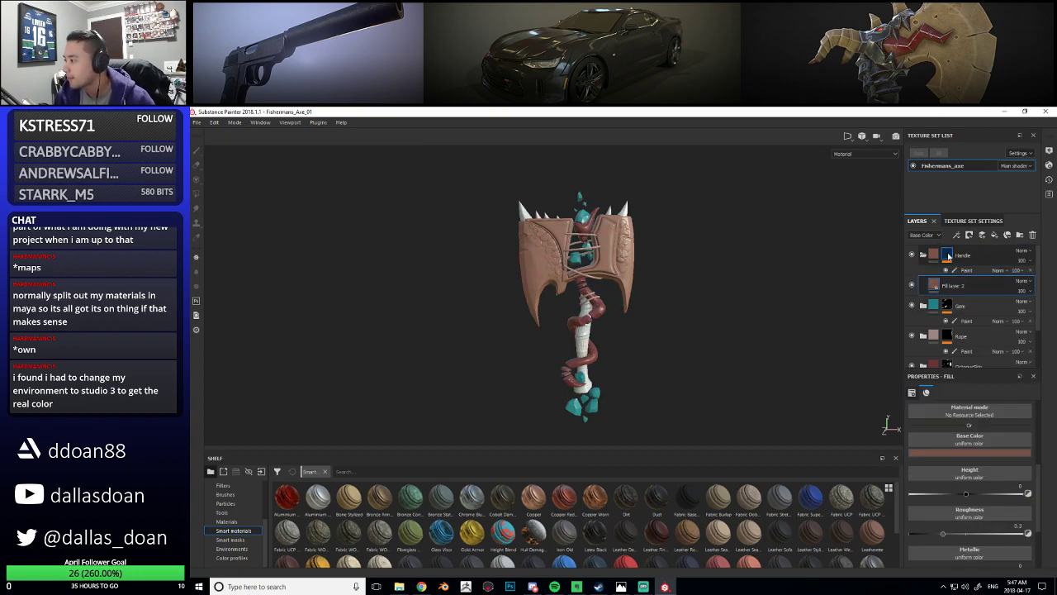
Examine the wireframe of the handle, the wrapped tentacle and the axe head from several angles
{"action": "scroll", "coordinate": [565, 361], "scroll_direction": "up", "scroll_amount": 2}
{"action": "scroll", "coordinate": [565, 361], "scroll_direction": "up", "scroll_amount": 1}
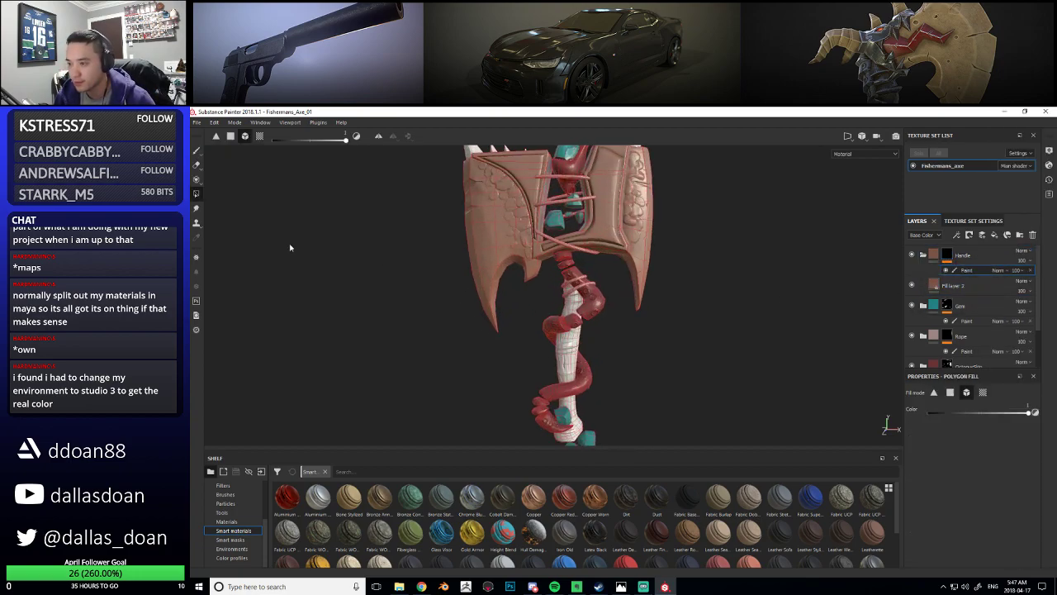
{"action": "scroll", "coordinate": [427, 350], "scroll_direction": "down", "scroll_amount": 3}
{"action": "left_click_drag", "start_coordinate": [442, 357], "coordinate": [543, 292], "text": "alt"}
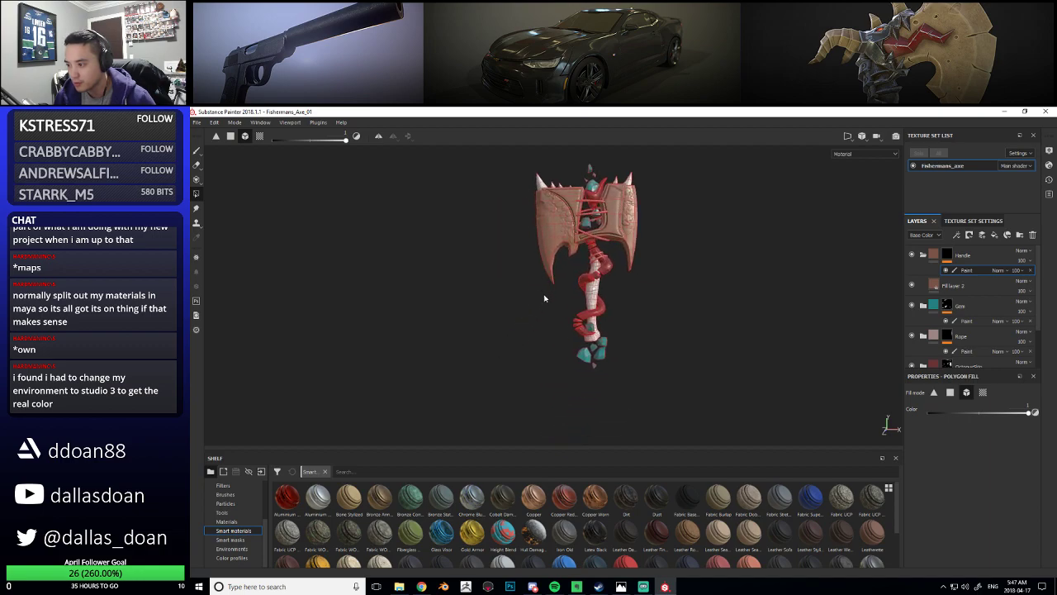
{"action": "left_click_drag", "start_coordinate": [518, 338], "coordinate": [482, 385], "text": "alt"}
{"action": "left_click_drag", "start_coordinate": [470, 286], "coordinate": [481, 254], "text": "alt"}
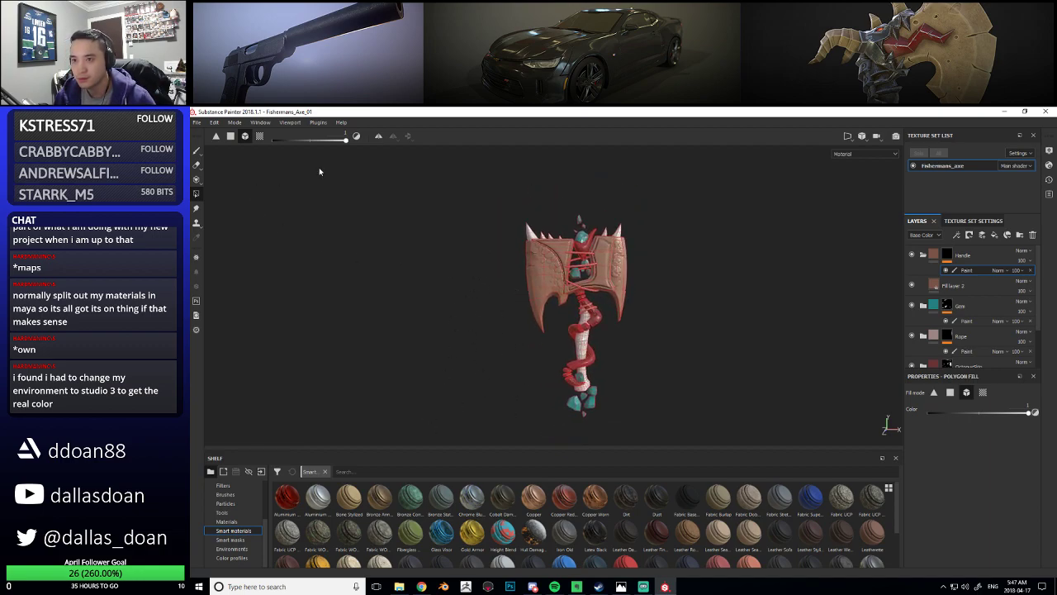
{"action": "right_click_drag", "start_coordinate": [490, 386], "coordinate": [488, 300], "text": "alt"}
{"action": "left_click_drag", "start_coordinate": [488, 300], "coordinate": [409, 337], "text": "alt"}
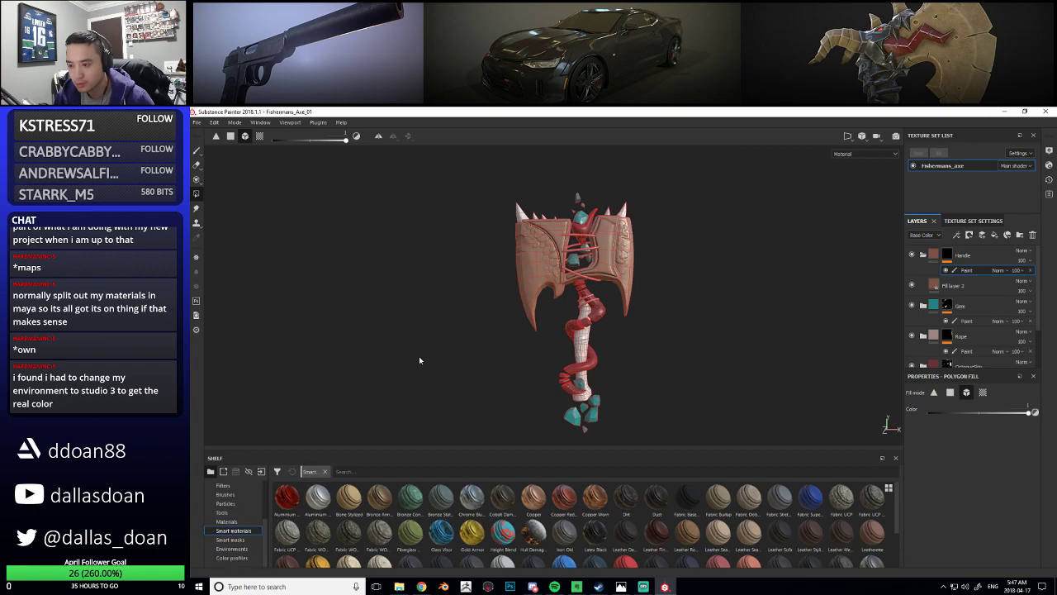
{"action": "key", "text": "alt"}
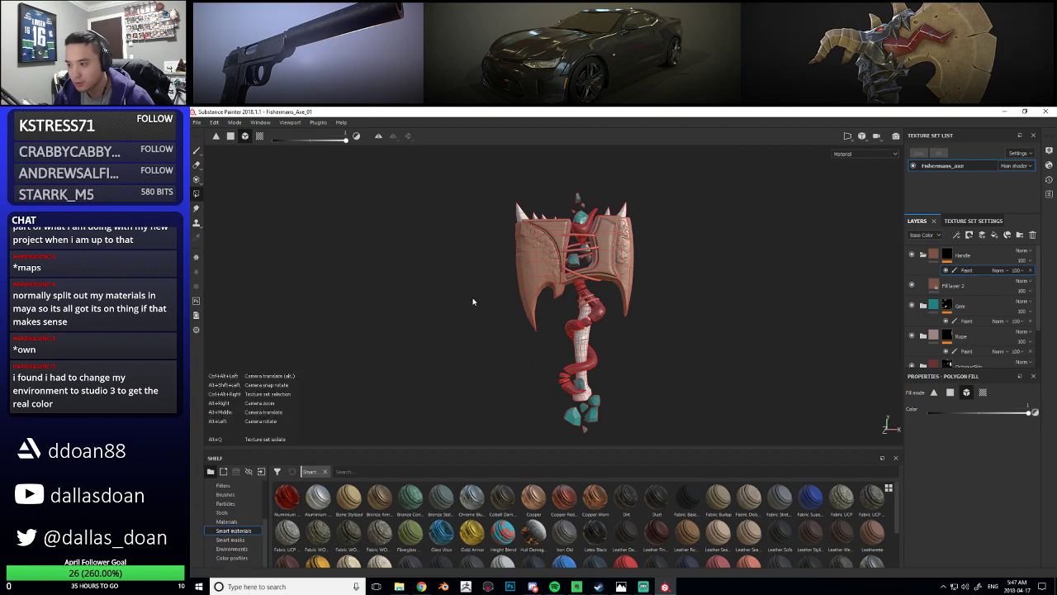
{"action": "mouse_move", "coordinate": [387, 364]}
{"action": "left_mouse_down", "text": "alt"}
{"action": "mouse_move", "coordinate": [404, 336]}
{"action": "mouse_move", "coordinate": [406, 355]}
{"action": "left_mouse_up", "text": "alt"}
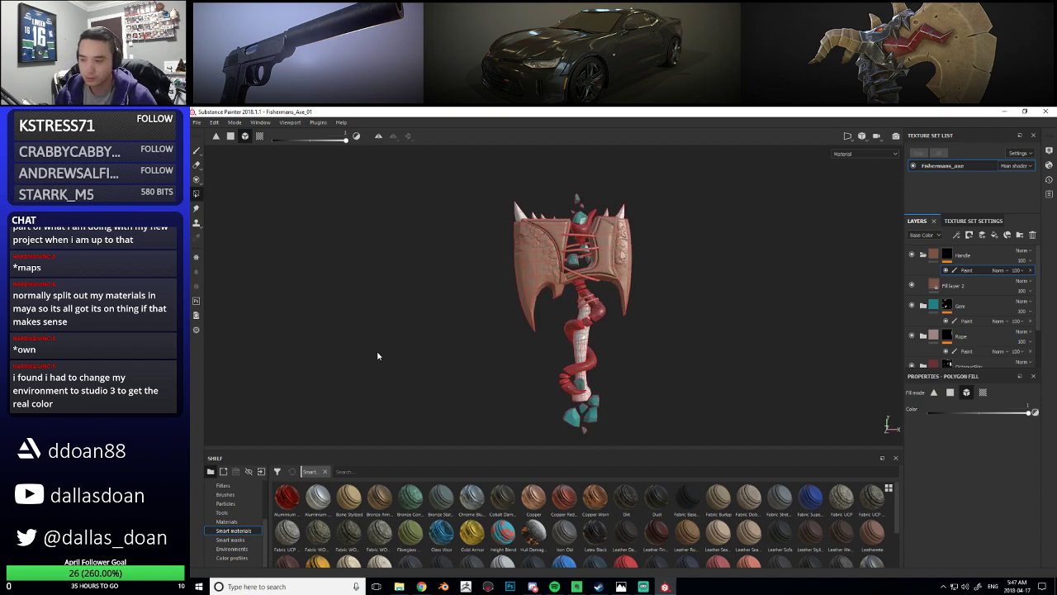
{"action": "scroll", "coordinate": [377, 355], "scroll_direction": "up", "scroll_amount": 4}
{"action": "left_click_drag", "start_coordinate": [437, 347], "coordinate": [363, 350], "text": "alt"}
{"action": "left_click_drag", "start_coordinate": [638, 347], "coordinate": [704, 323], "text": "alt"}
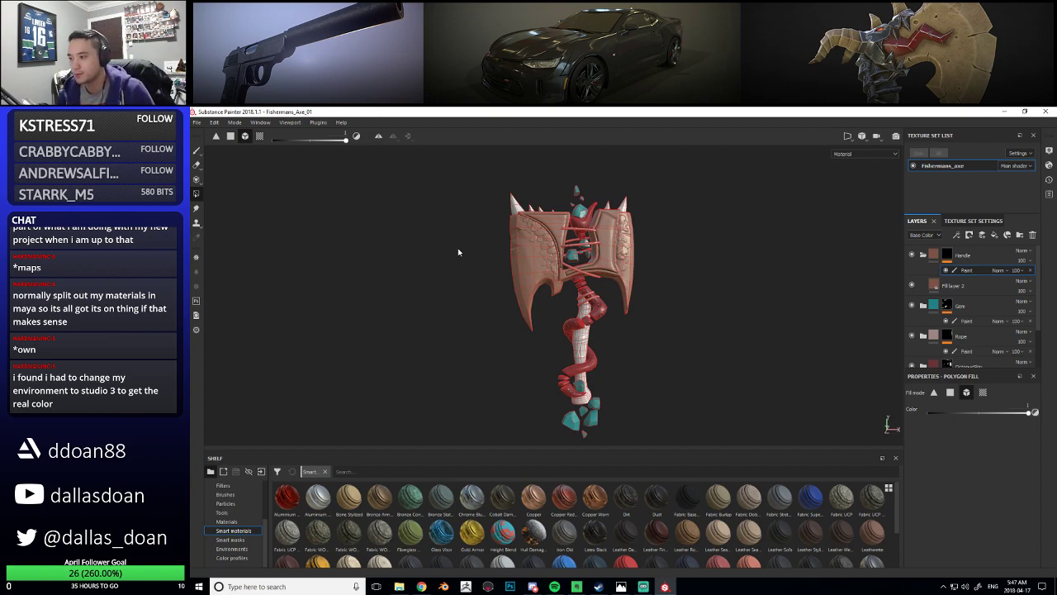
{"action": "left_click_drag", "start_coordinate": [625, 353], "coordinate": [638, 323], "text": "alt"}
{"action": "left_click_drag", "start_coordinate": [548, 329], "coordinate": [622, 321], "text": "alt"}
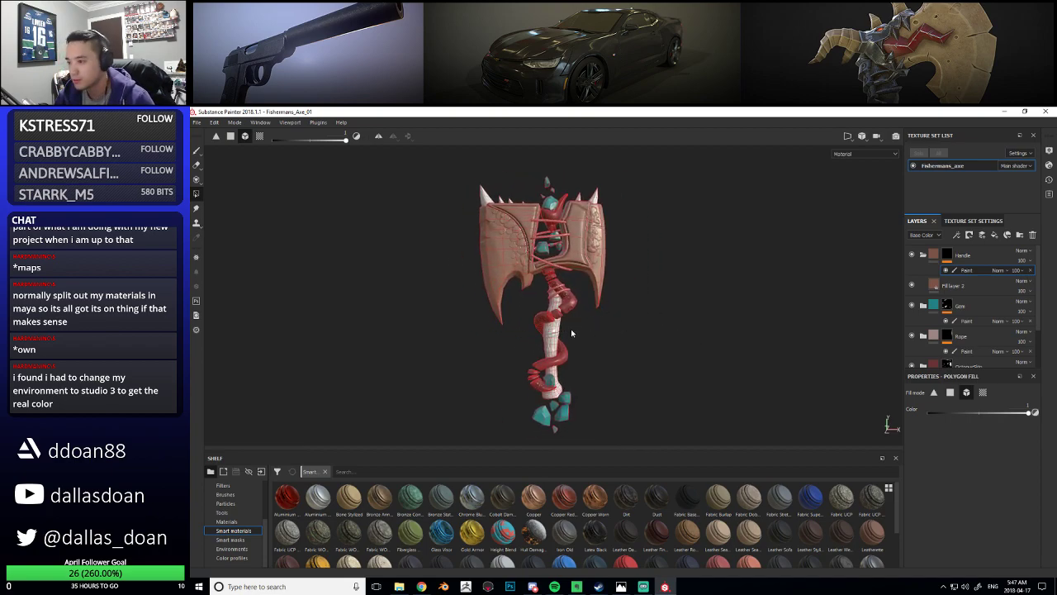
{"action": "key", "text": "alt"}
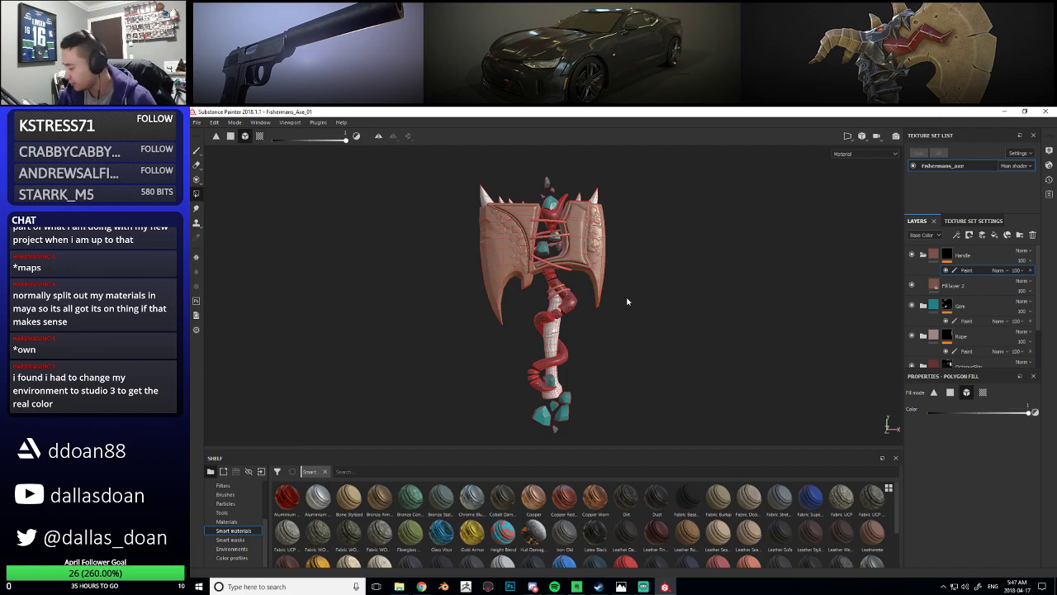
{"action": "left_click_drag", "start_coordinate": [628, 409], "coordinate": [613, 365], "text": "alt"}
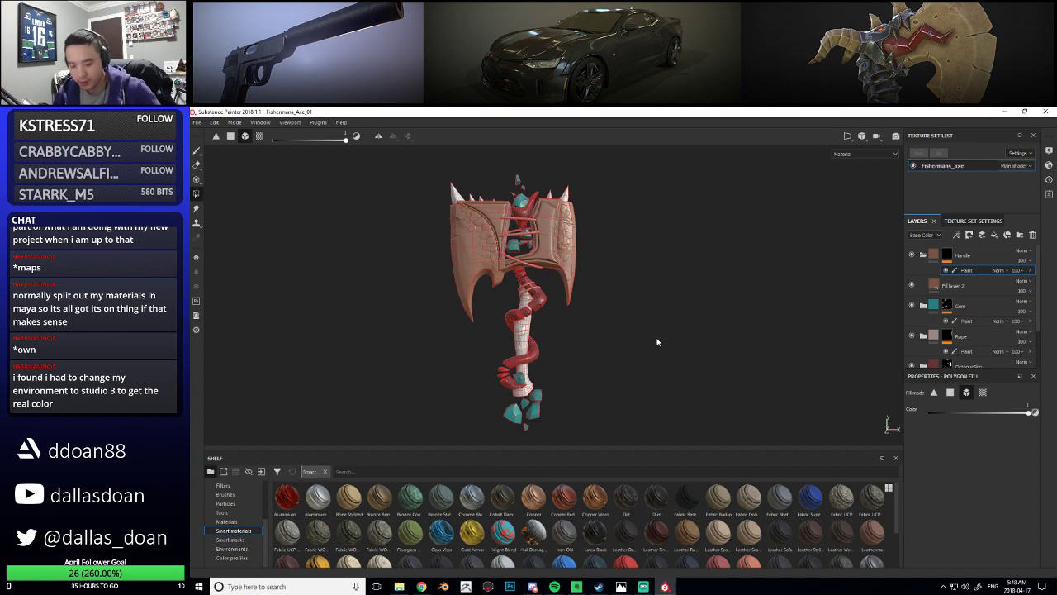
{"action": "middle_click_drag", "start_coordinate": [639, 337], "coordinate": [650, 362], "text": "alt"}
{"action": "middle_click_drag", "start_coordinate": [629, 302], "coordinate": [604, 289], "text": "alt"}
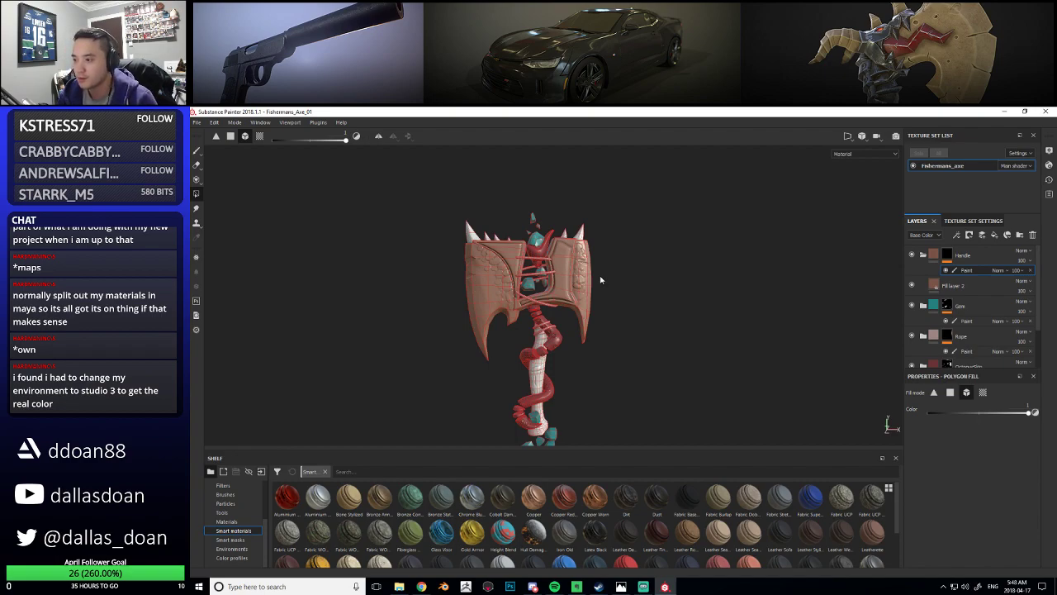
{"action": "left_click_drag", "start_coordinate": [582, 376], "coordinate": [619, 372], "text": "alt"}
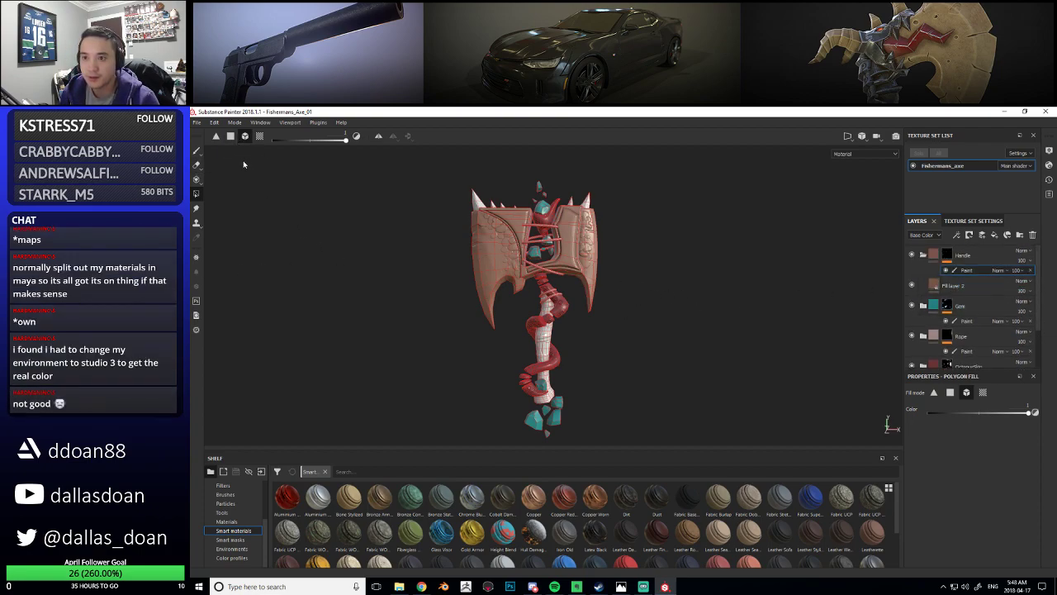
Polygon-fill the handle shaft in the Handle mask and check its upper end beneath the axe head
{"action": "middle_click_drag", "start_coordinate": [575, 296], "coordinate": [594, 292], "text": "alt"}
{"action": "right_click_drag", "start_coordinate": [567, 328], "coordinate": [589, 307], "text": "alt"}
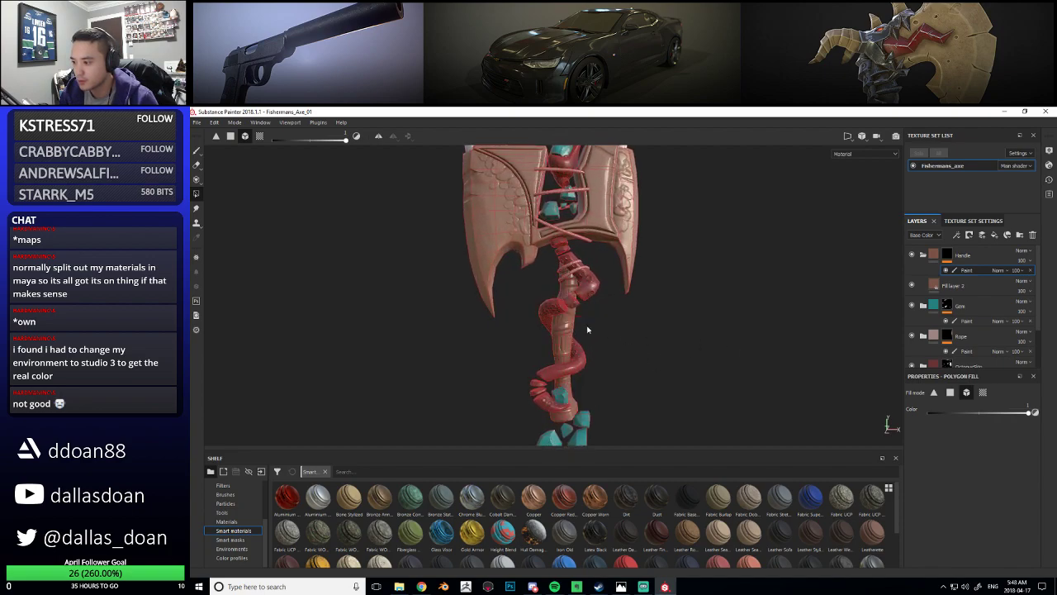
{"action": "left_click_drag", "start_coordinate": [666, 312], "coordinate": [669, 312], "text": "alt"}
{"action": "middle_click_drag", "start_coordinate": [669, 313], "coordinate": [671, 331], "text": "alt"}
{"action": "right_click_drag", "start_coordinate": [671, 331], "coordinate": [801, 348], "text": "alt"}
{"action": "left_click_drag", "start_coordinate": [801, 349], "coordinate": [547, 328], "text": "alt"}
{"action": "middle_click_drag", "start_coordinate": [548, 329], "coordinate": [607, 434], "text": "alt"}
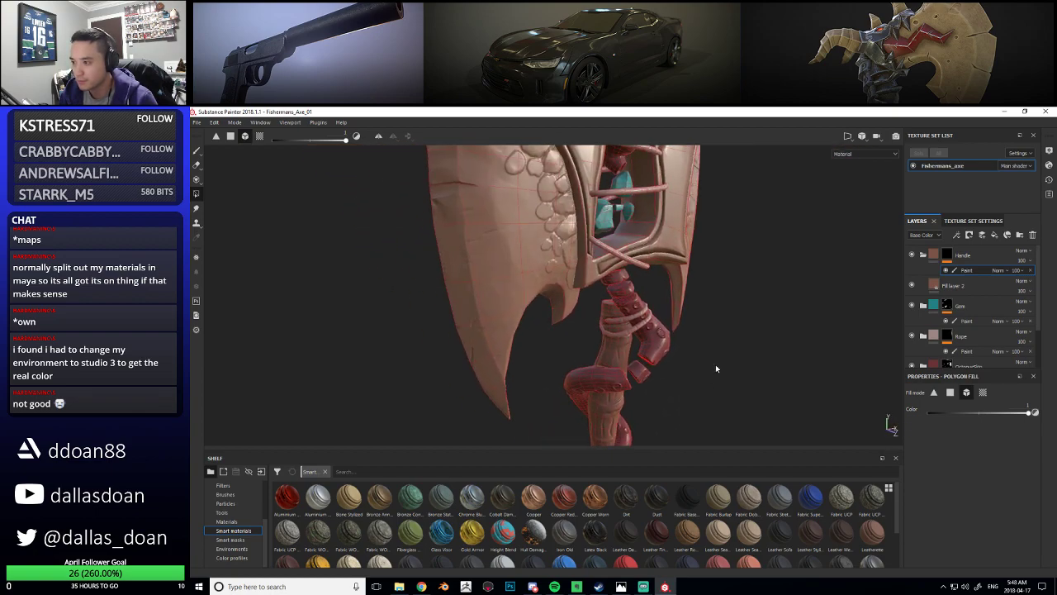
Examine the filled handle, the wrapped tentacle and the axe head from several angles and distances
{"action": "right_click_drag", "start_coordinate": [711, 373], "coordinate": [546, 346], "text": "alt"}
{"action": "left_click_drag", "start_coordinate": [546, 346], "coordinate": [673, 364], "text": "alt"}
{"action": "middle_click_drag", "start_coordinate": [673, 363], "coordinate": [645, 253], "text": "alt"}
{"action": "left_click_drag", "start_coordinate": [645, 254], "coordinate": [616, 298], "text": "alt"}
{"action": "right_click_drag", "start_coordinate": [651, 303], "coordinate": [826, 376], "text": "alt"}
{"action": "right_click_drag", "start_coordinate": [670, 315], "coordinate": [660, 276], "text": "alt"}
{"action": "middle_click_drag", "start_coordinate": [661, 276], "coordinate": [664, 346], "text": "alt"}
{"action": "left_click_drag", "start_coordinate": [664, 346], "coordinate": [727, 278], "text": "alt"}
{"action": "middle_click_drag", "start_coordinate": [727, 279], "coordinate": [693, 304], "text": "alt"}
{"action": "left_click_drag", "start_coordinate": [692, 304], "coordinate": [781, 283], "text": "alt"}
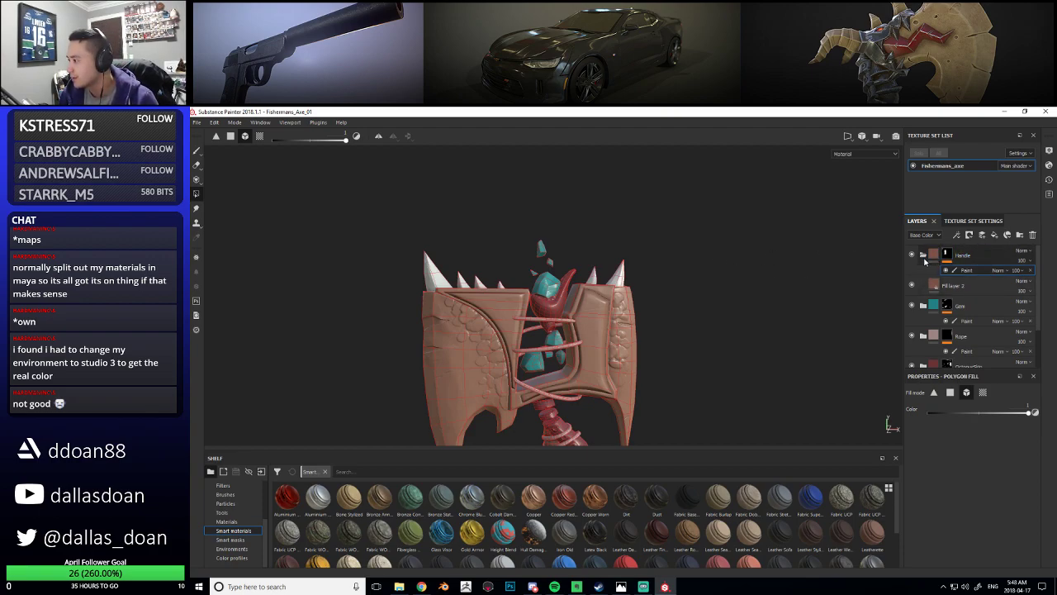
Collapse the Handle folder and create a Teeth folder above it with a black mask and a paint effect
{"action": "left_click", "coordinate": [1033, 234]}
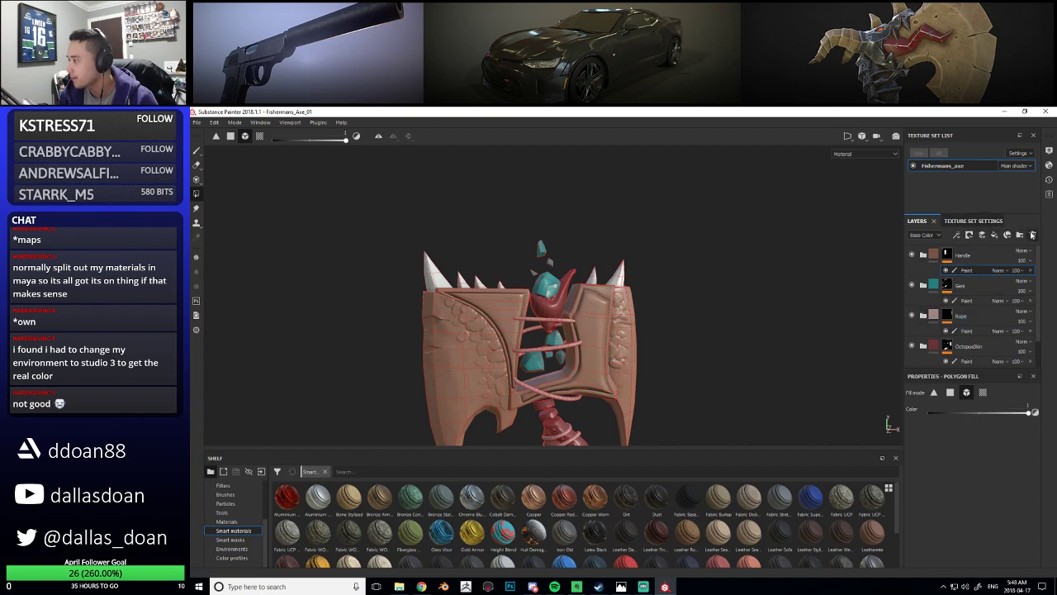
{"action": "left_click", "coordinate": [1019, 234]}
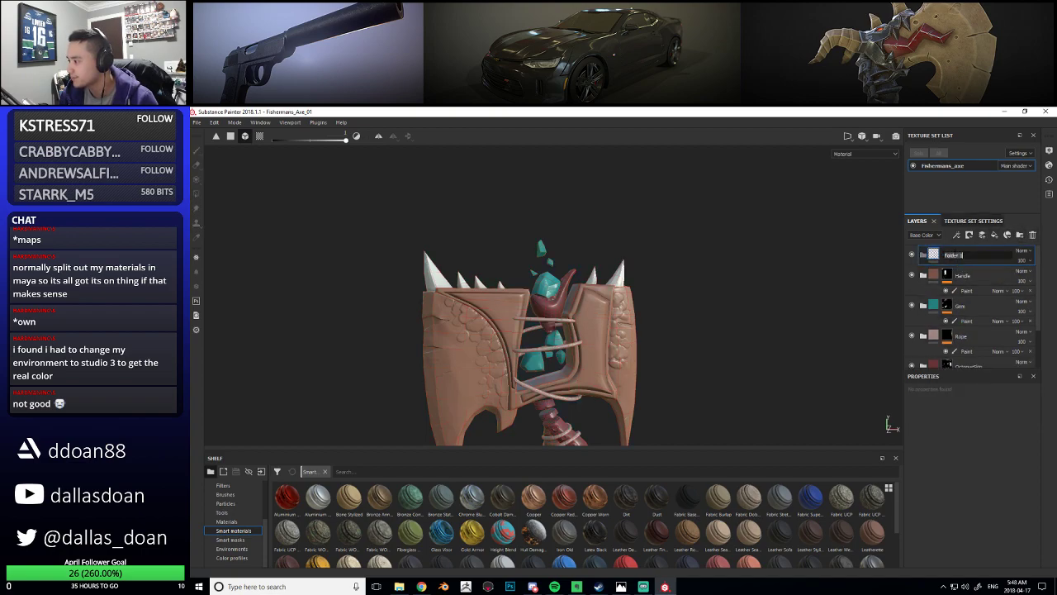
{"action": "type", "text": "Tex"}
{"action": "key", "text": "Return"}
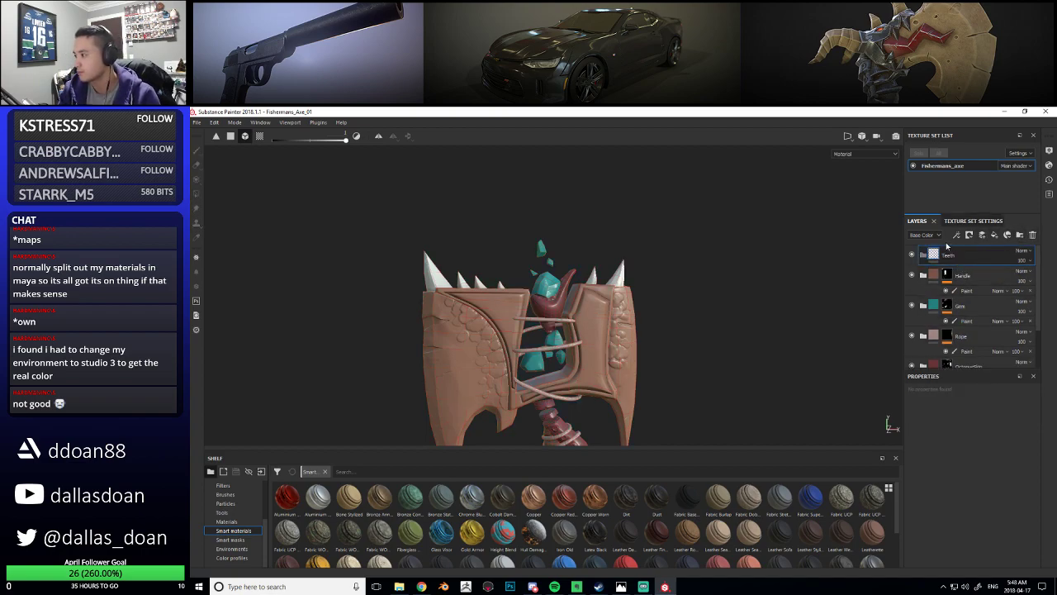
{"action": "right_click", "coordinate": [966, 252]}
{"action": "left_click", "coordinate": [963, 267]}
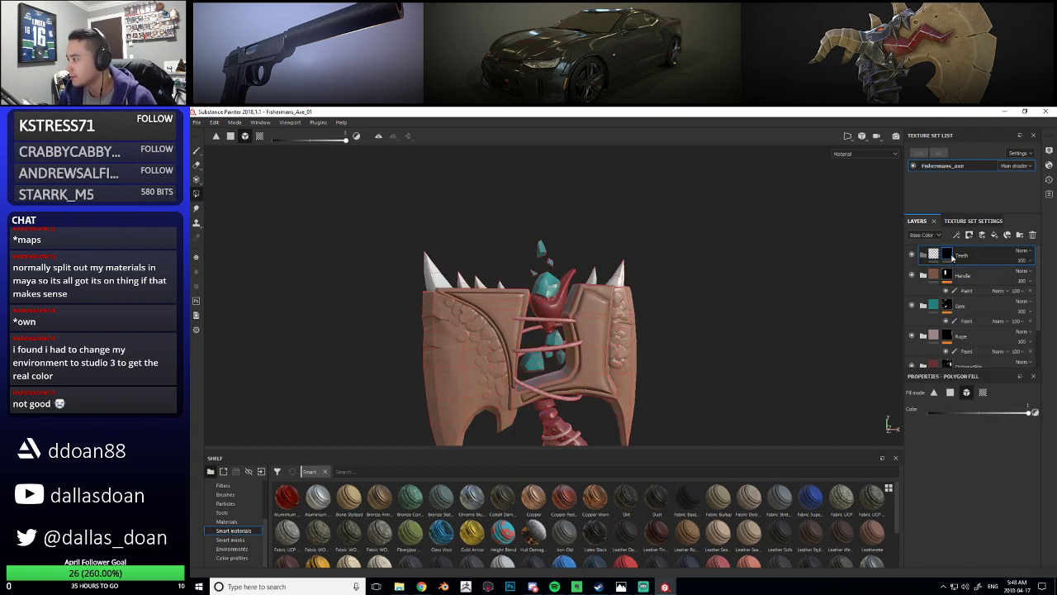
{"action": "right_click", "coordinate": [952, 256]}
{"action": "left_click", "coordinate": [971, 424]}
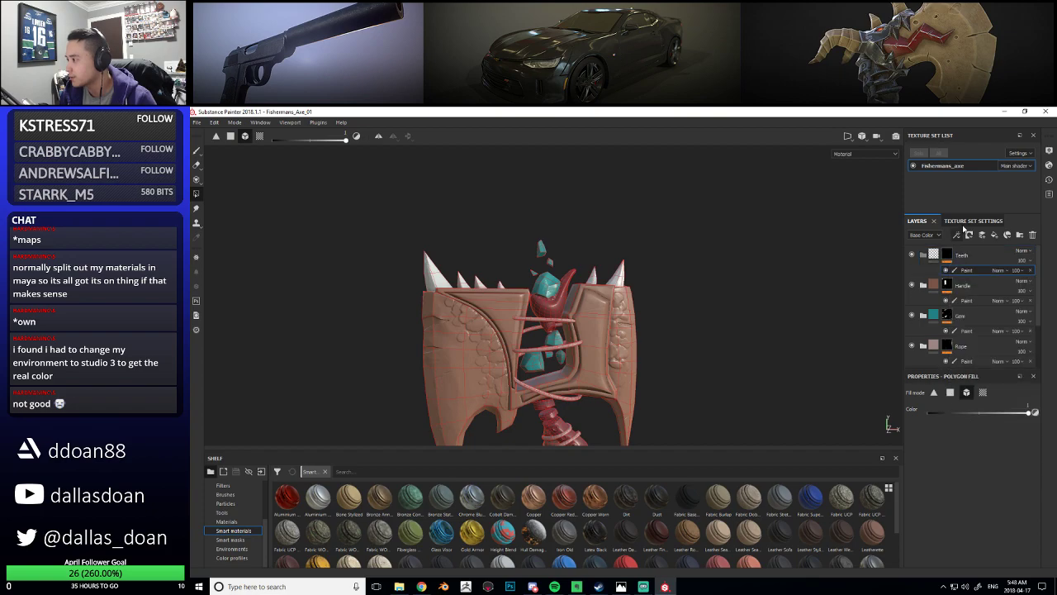
Add a fill layer to the Teeth folder with a muted pinkish mauve base color and activate the folder mask's paint effect
{"action": "left_click", "coordinate": [994, 234]}
{"action": "left_click_drag", "start_coordinate": [947, 254], "coordinate": [950, 282]}
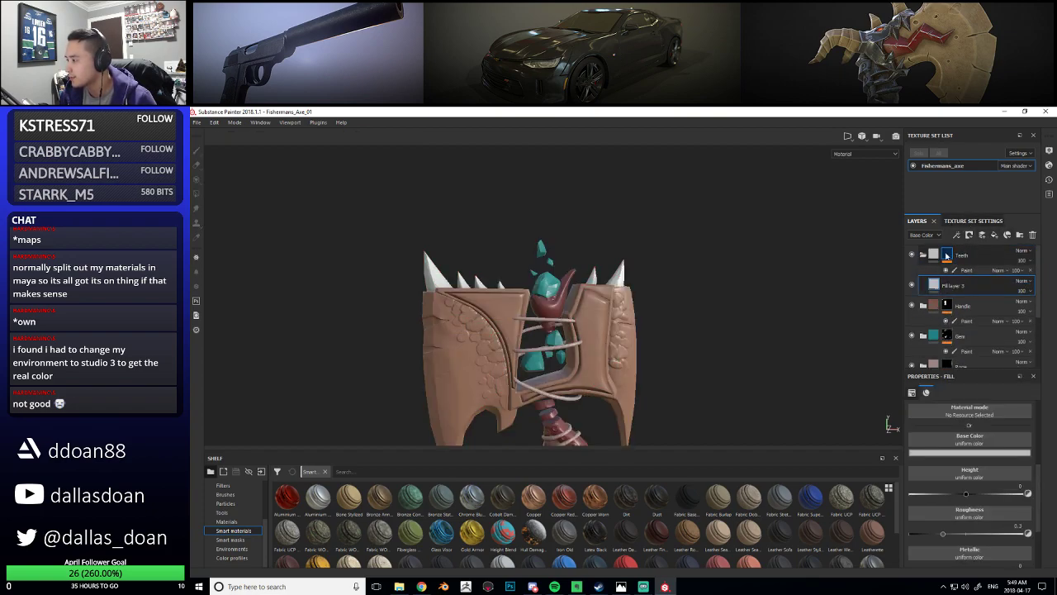
{"action": "left_click", "coordinate": [947, 255]}
{"action": "left_click", "coordinate": [955, 286]}
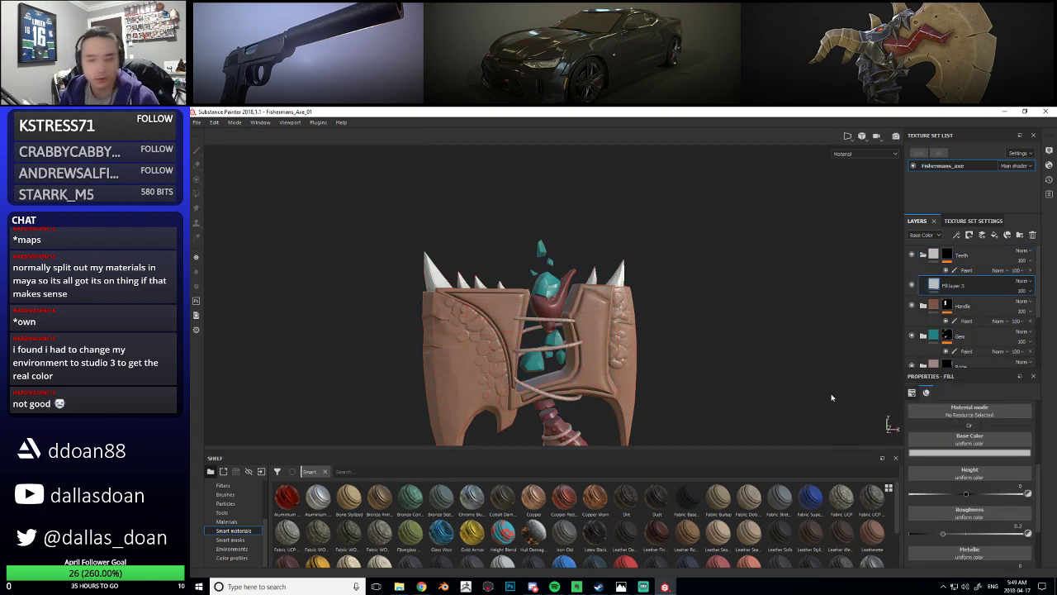
{"action": "left_click", "coordinate": [969, 452]}
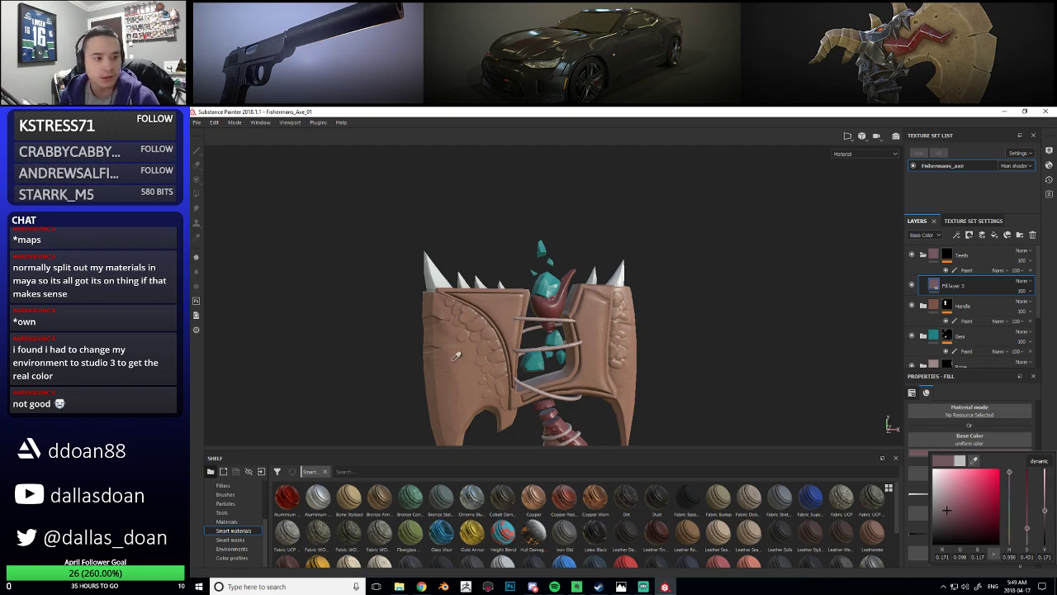
{"action": "left_click", "coordinate": [976, 462]}
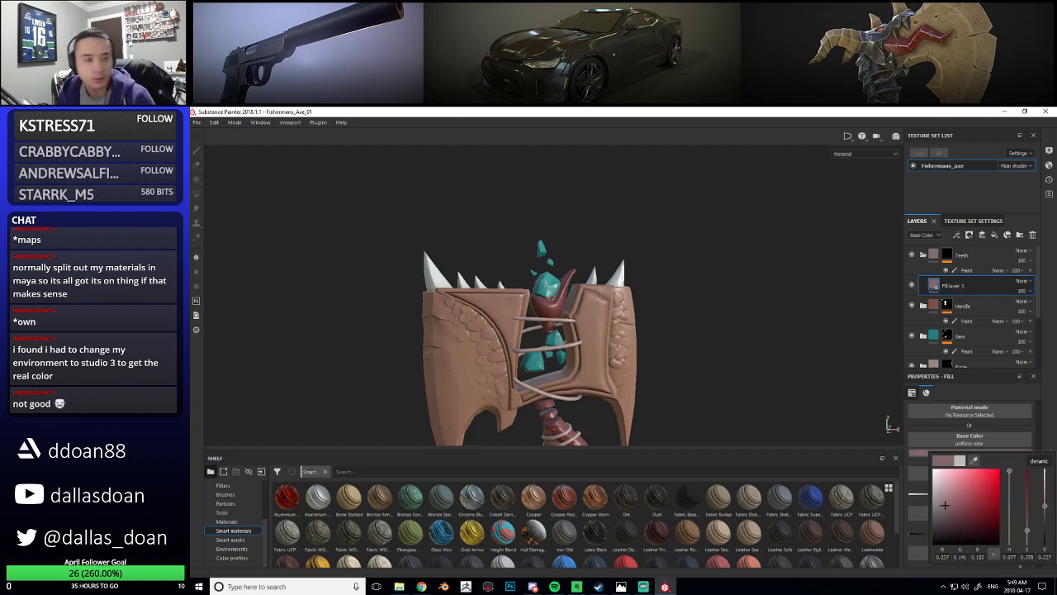
{"action": "left_click", "coordinate": [767, 282]}
{"action": "left_click", "coordinate": [945, 257]}
{"action": "left_click", "coordinate": [950, 270]}
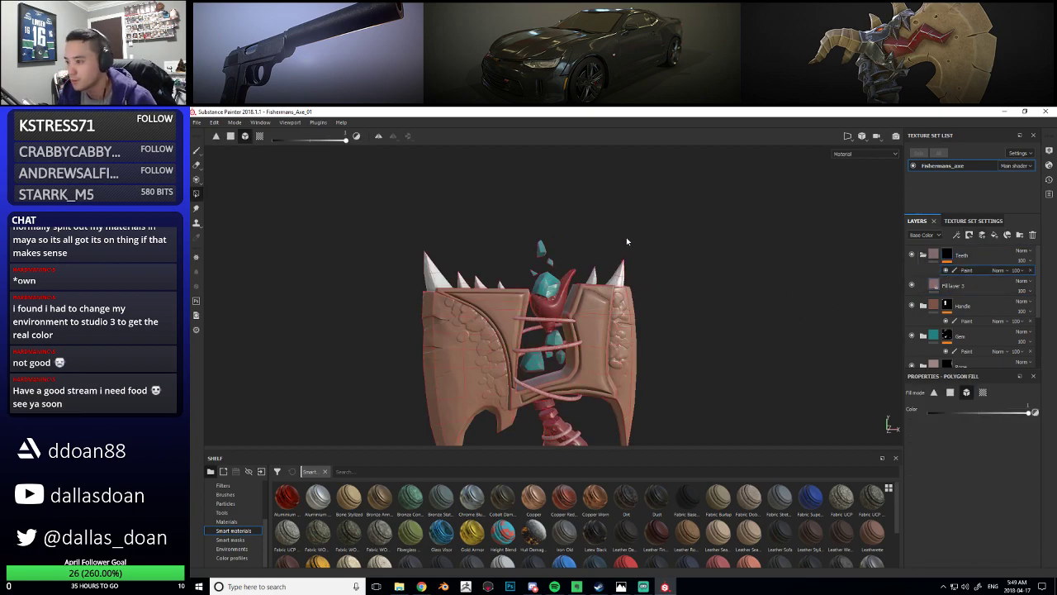
Polygon-fill all the spikes along both upper edges of the axe head in the Teeth mask and check the whole axe
{"action": "left_click", "coordinate": [438, 271]}
{"action": "left_click_drag", "start_coordinate": [462, 266], "coordinate": [503, 282]}
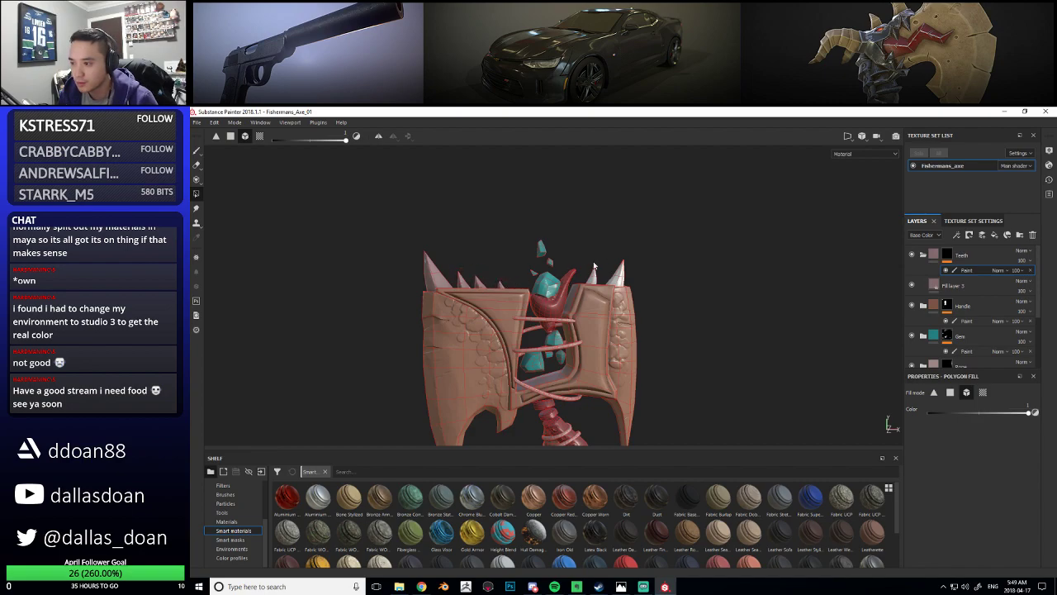
{"action": "left_click_drag", "start_coordinate": [607, 253], "coordinate": [639, 278]}
{"action": "left_click_drag", "start_coordinate": [688, 302], "coordinate": [640, 293], "text": "alt"}
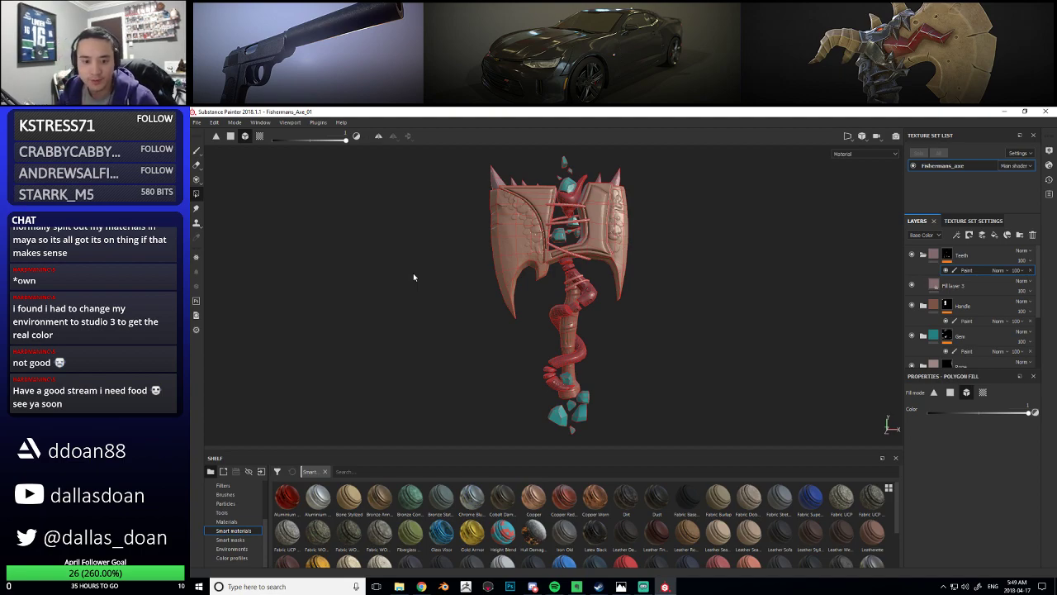
{"action": "middle_click_drag", "start_coordinate": [478, 290], "coordinate": [436, 314]}
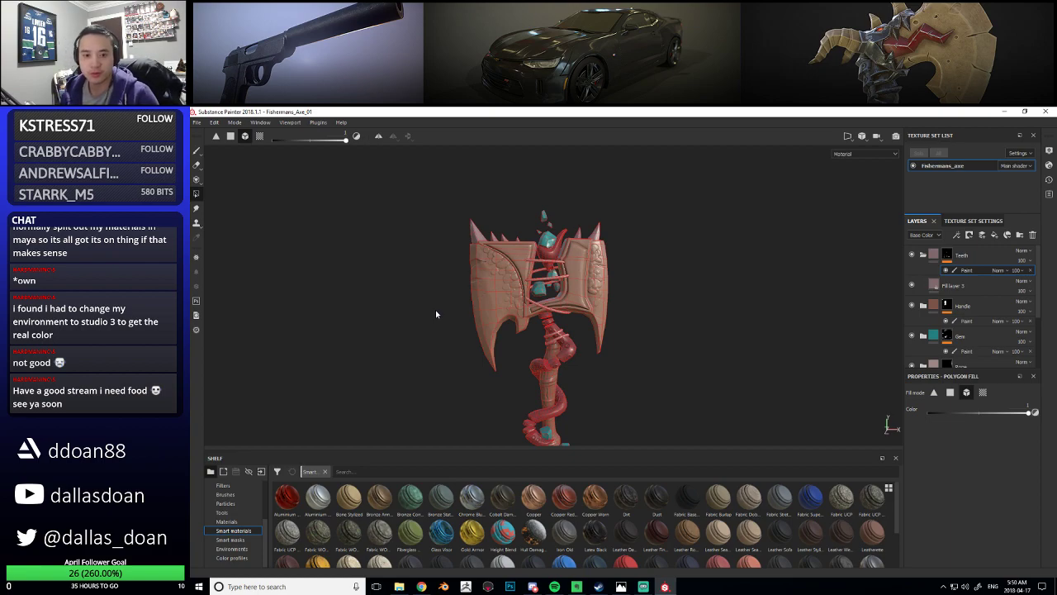
{"action": "left_click_drag", "start_coordinate": [670, 242], "coordinate": [670, 313], "text": "alt"}
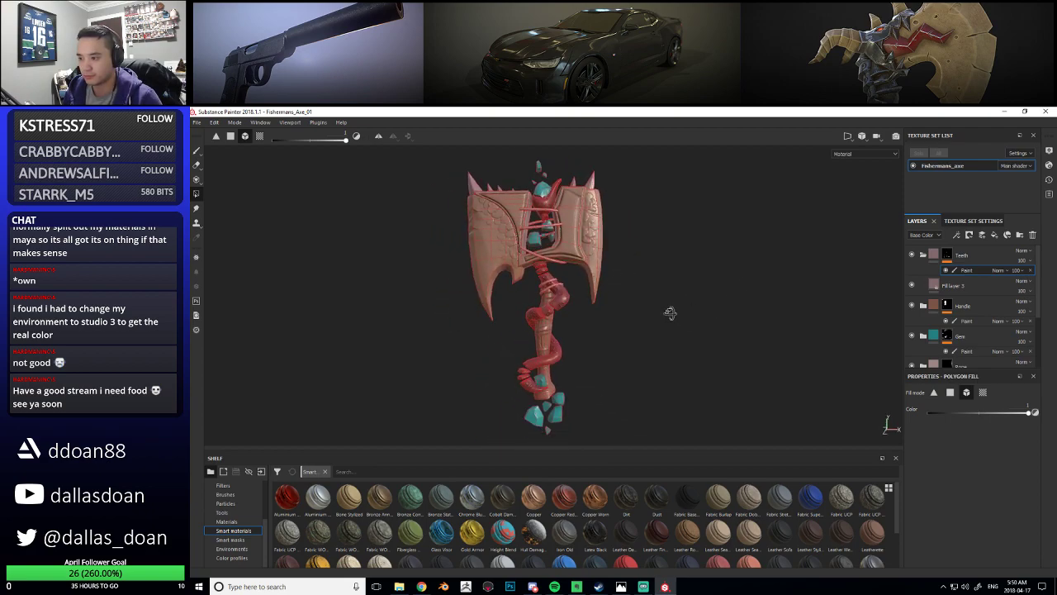
Switch to the Paint tool and examine the teeth, axe head, gems and handle from several angles
{"action": "left_click", "coordinate": [196, 151]}
{"action": "mouse_move", "coordinate": [652, 305]}
{"action": "middle_mouse_down", "text": "alt"}
{"action": "mouse_move", "coordinate": [654, 341]}
{"action": "mouse_move", "coordinate": [682, 368]}
{"action": "middle_mouse_up", "text": "alt"}
{"action": "right_click_drag", "start_coordinate": [779, 357], "coordinate": [876, 335], "text": "alt"}
{"action": "left_click_drag", "start_coordinate": [687, 324], "coordinate": [769, 295], "text": "alt"}
{"action": "left_click_drag", "start_coordinate": [786, 230], "coordinate": [774, 240], "text": "alt"}
{"action": "middle_click_drag", "start_coordinate": [774, 240], "coordinate": [742, 206], "text": "alt"}
{"action": "left_click_drag", "start_coordinate": [742, 235], "coordinate": [747, 290], "text": "alt"}
{"action": "middle_click_drag", "start_coordinate": [748, 290], "coordinate": [757, 231], "text": "alt"}
{"action": "left_click_drag", "start_coordinate": [758, 232], "coordinate": [701, 313], "text": "alt"}
{"action": "right_click_drag", "start_coordinate": [701, 312], "coordinate": [597, 300], "text": "alt"}
{"action": "middle_click_drag", "start_coordinate": [597, 300], "coordinate": [601, 337], "text": "alt"}
{"action": "left_click_drag", "start_coordinate": [601, 337], "coordinate": [679, 366], "text": "alt"}
{"action": "right_click_drag", "start_coordinate": [679, 366], "coordinate": [854, 323], "text": "alt"}
{"action": "left_click_drag", "start_coordinate": [854, 323], "coordinate": [786, 284], "text": "alt"}
{"action": "left_click_drag", "start_coordinate": [701, 221], "coordinate": [744, 253], "text": "alt"}
{"action": "left_click_drag", "start_coordinate": [815, 243], "coordinate": [770, 252], "text": "alt"}
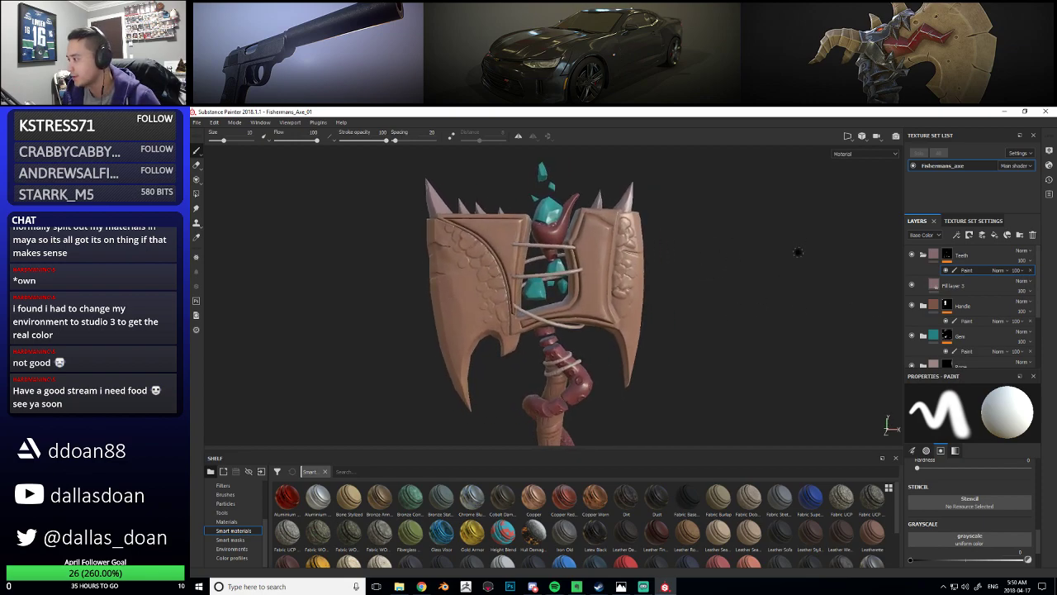
Collapse the Teeth folder and expand the Gem folder with its mask's paint effect active, close to the central gem
{"action": "left_click", "coordinate": [923, 256]}
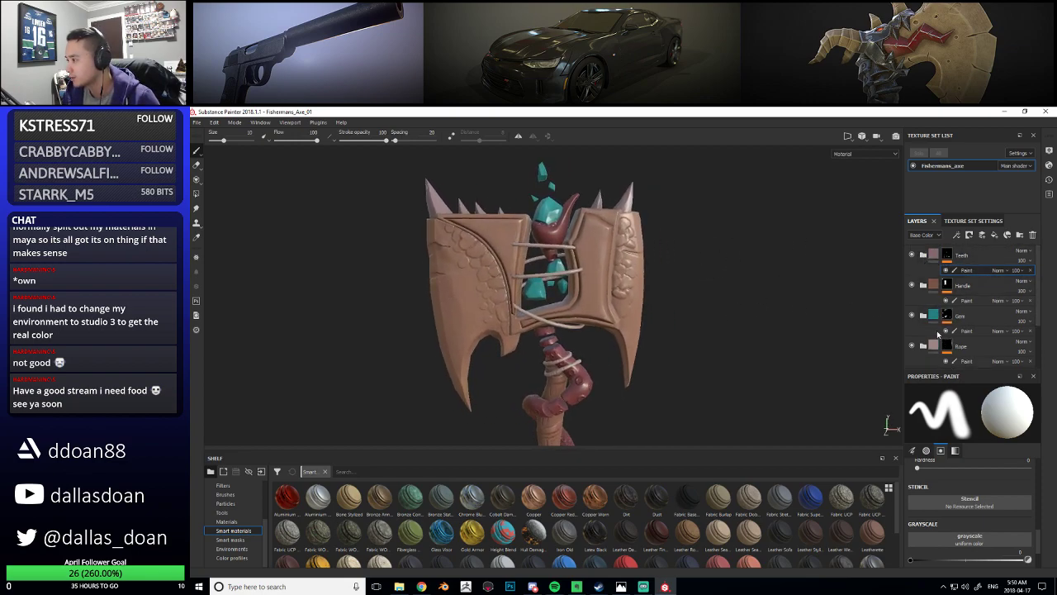
{"action": "left_click", "coordinate": [967, 331]}
{"action": "left_click", "coordinate": [923, 315]}
{"action": "left_click_drag", "start_coordinate": [736, 293], "coordinate": [720, 301], "text": "alt"}
{"action": "scroll", "coordinate": [721, 301], "scroll_direction": "up", "scroll_amount": 6}
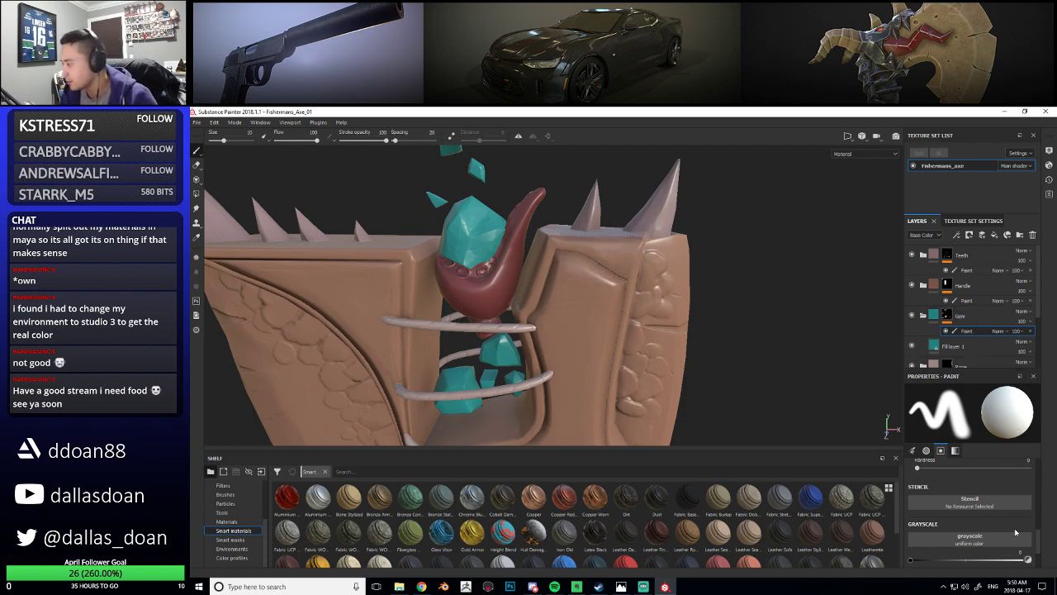
Set the brush alpha's hardness to 1 and reduce the brush size for painting fine details
{"action": "scroll", "coordinate": [1041, 540], "scroll_direction": "up", "scroll_amount": 4}
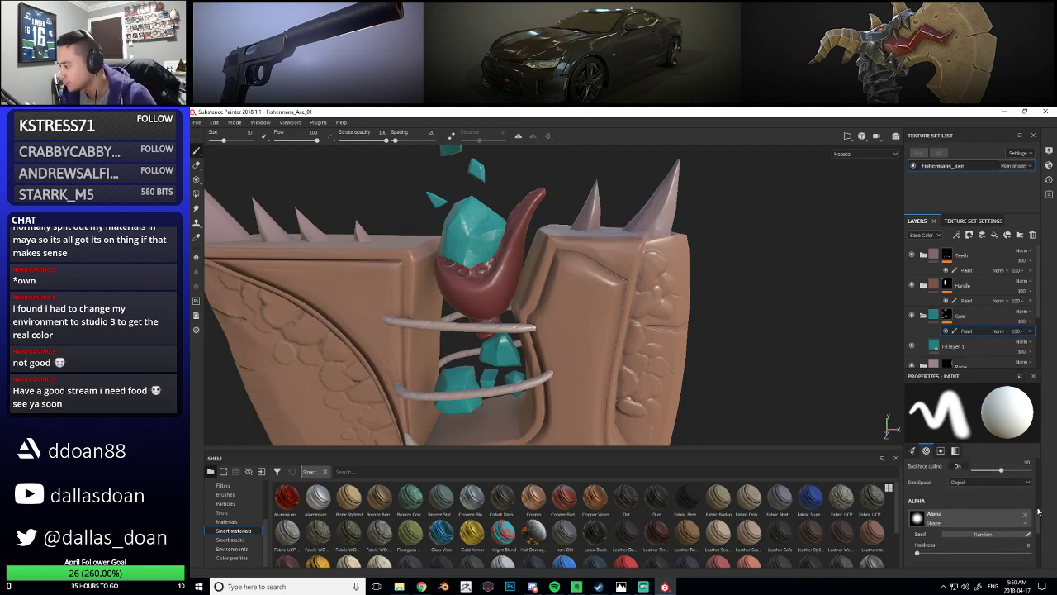
{"action": "left_click_drag", "start_coordinate": [939, 554], "coordinate": [1029, 553]}
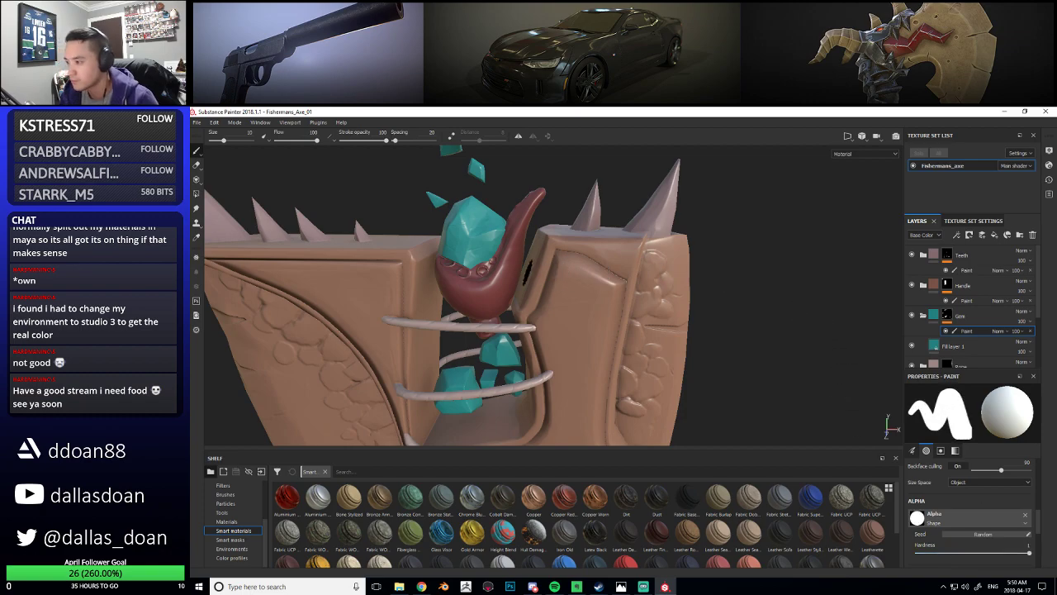
{"action": "key", "text": "["}
{"action": "key", "text": "["}
{"action": "key", "text": "["}
{"action": "key", "text": "["}
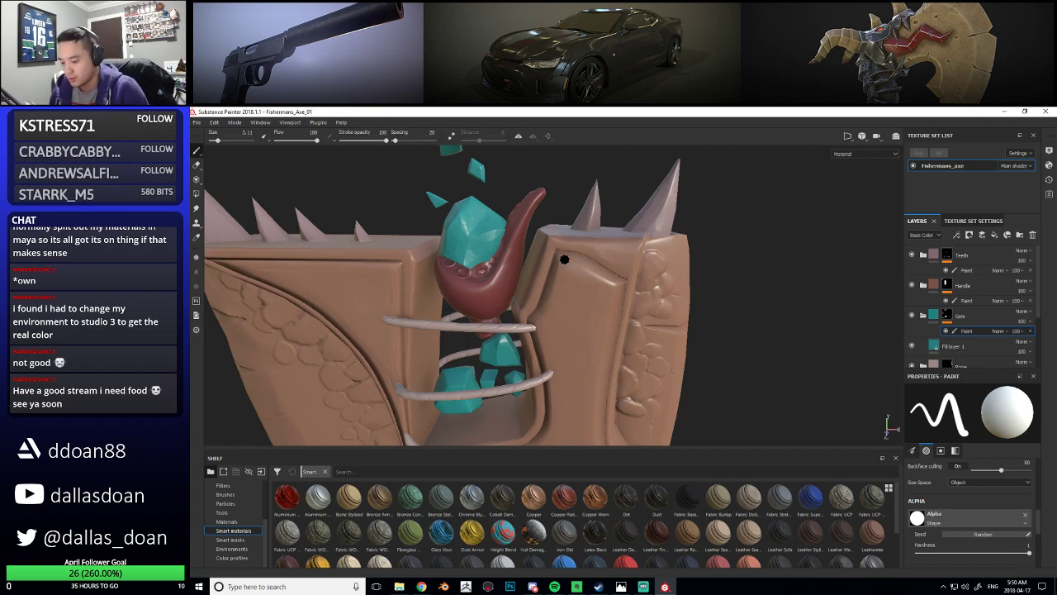
Reduce the brush size to 1.35 and undo a test dab at the upper corner of the axe head's inset panel
{"action": "scroll", "coordinate": [573, 267], "scroll_direction": "up", "scroll_amount": 6}
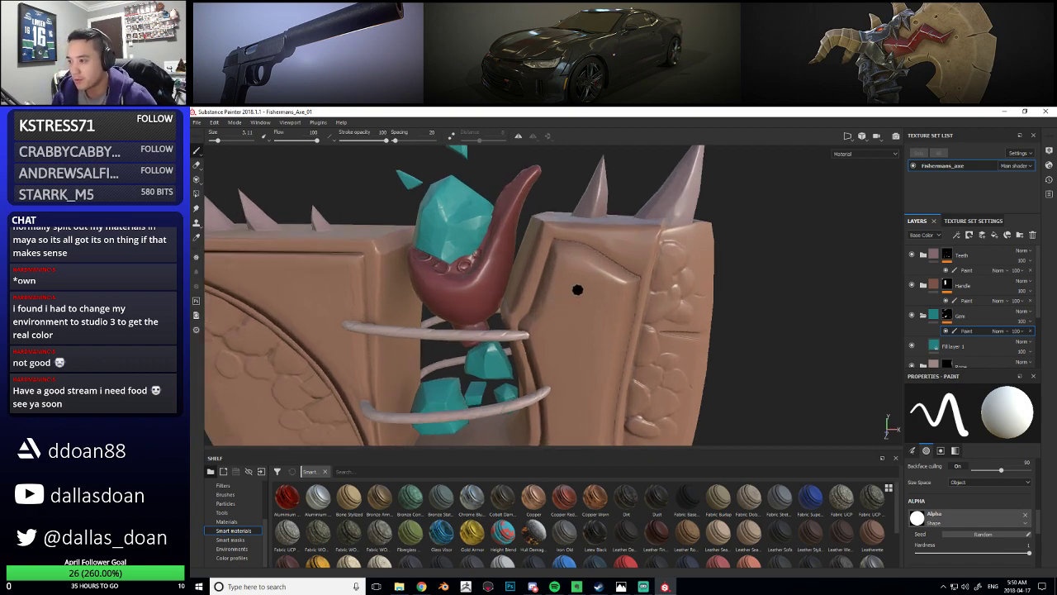
{"action": "left_click_drag", "start_coordinate": [592, 238], "coordinate": [540, 229], "text": "alt"}
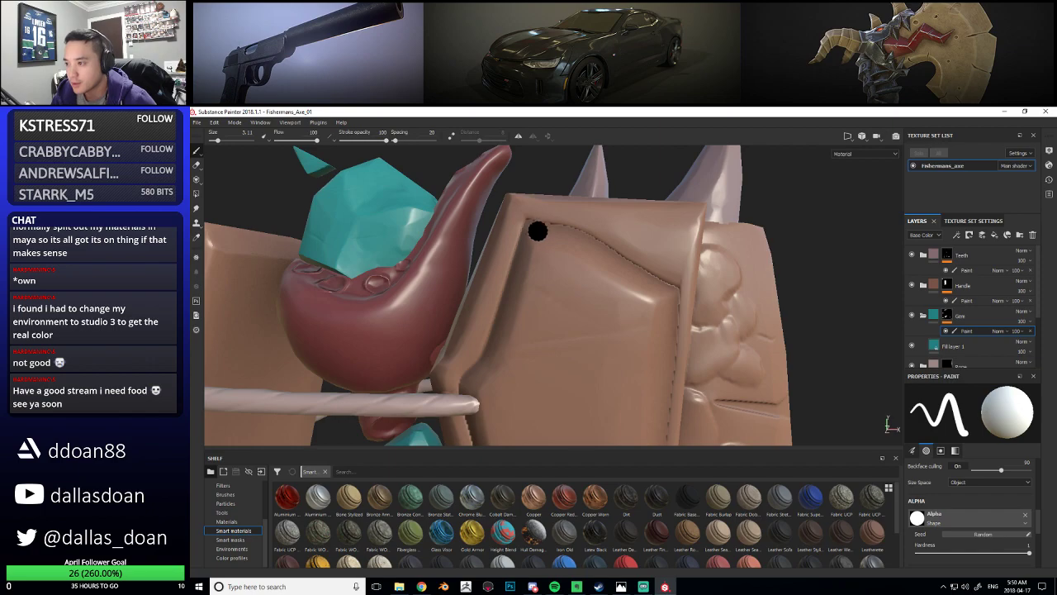
{"action": "right_click_drag", "start_coordinate": [546, 248], "coordinate": [530, 224], "text": "ctrl"}
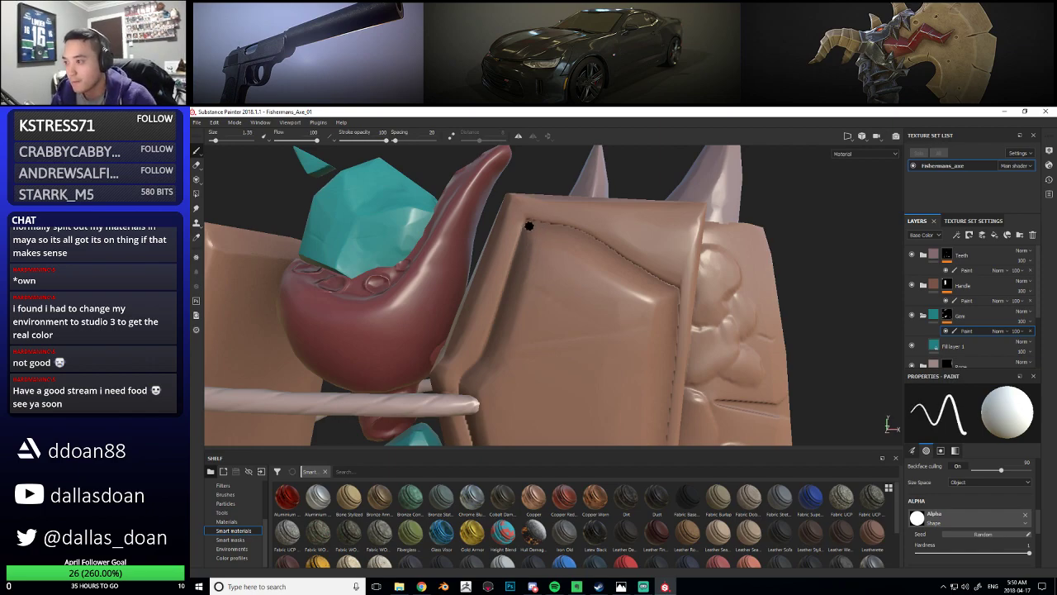
{"action": "left_click_drag", "start_coordinate": [576, 234], "coordinate": [557, 240], "text": "alt"}
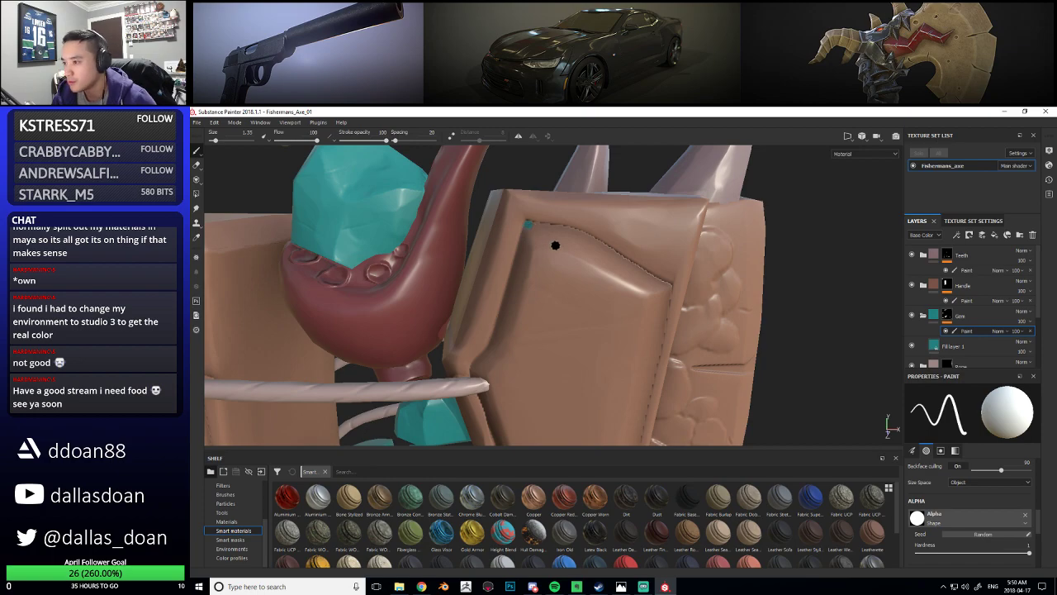
{"action": "key", "text": "ctrl+z"}
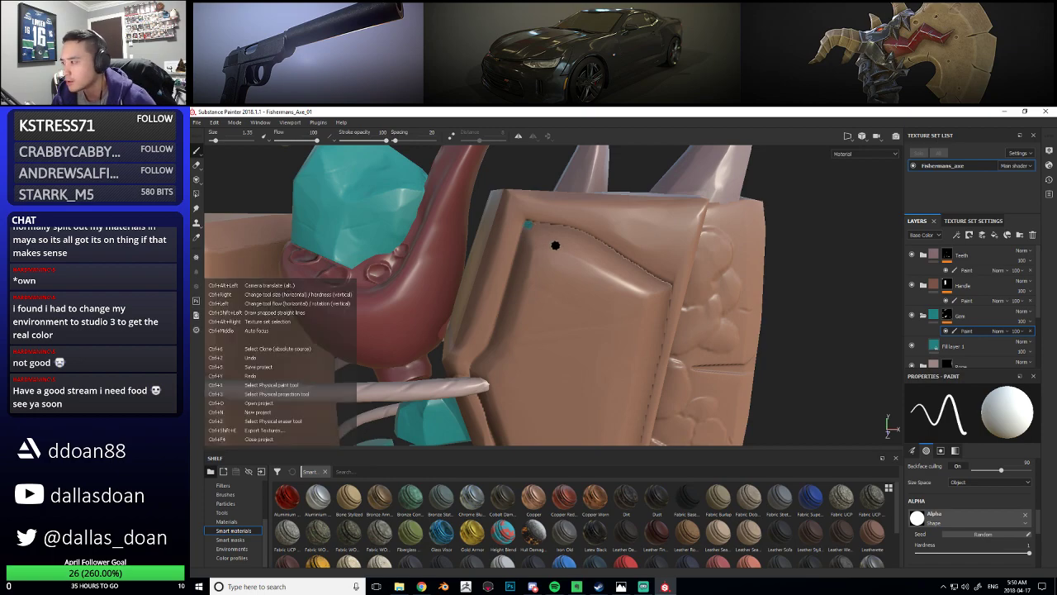
Expand the AxeHead folder with its mask's paint effect active and collapse the Gem folder
{"action": "scroll", "coordinate": [976, 319], "scroll_direction": "down", "scroll_amount": 4}
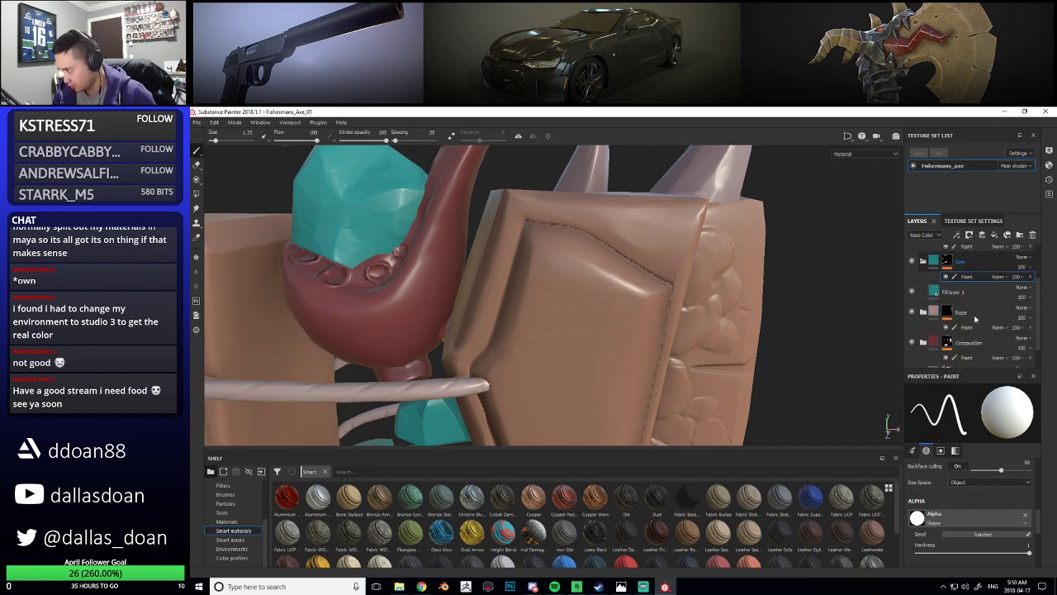
{"action": "scroll", "coordinate": [952, 347], "scroll_direction": "down", "scroll_amount": 2}
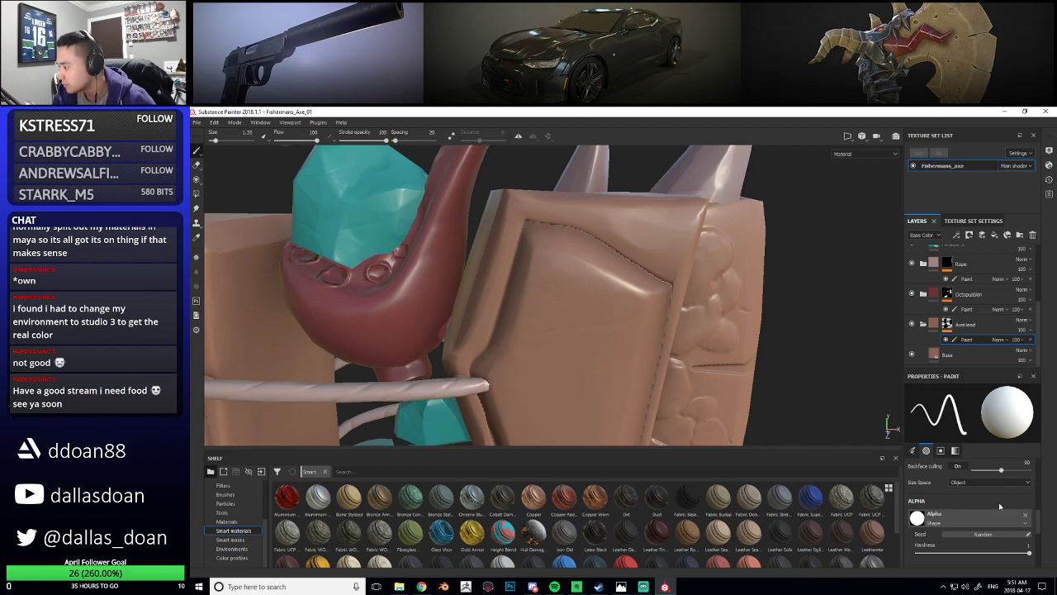
{"action": "left_click", "coordinate": [941, 450]}
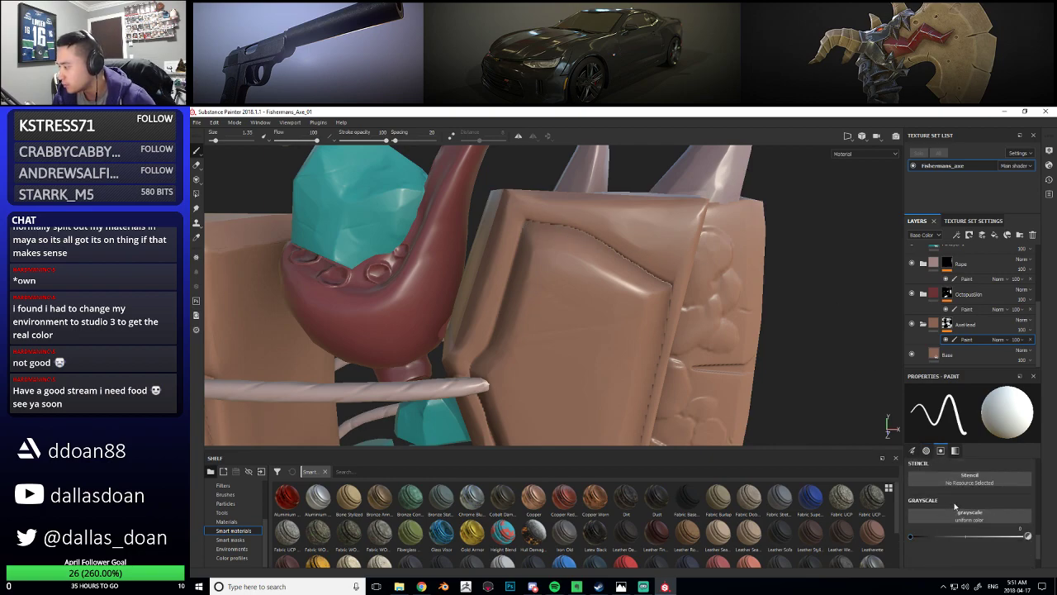
{"action": "scroll", "coordinate": [952, 506], "scroll_direction": "up", "scroll_amount": 5}
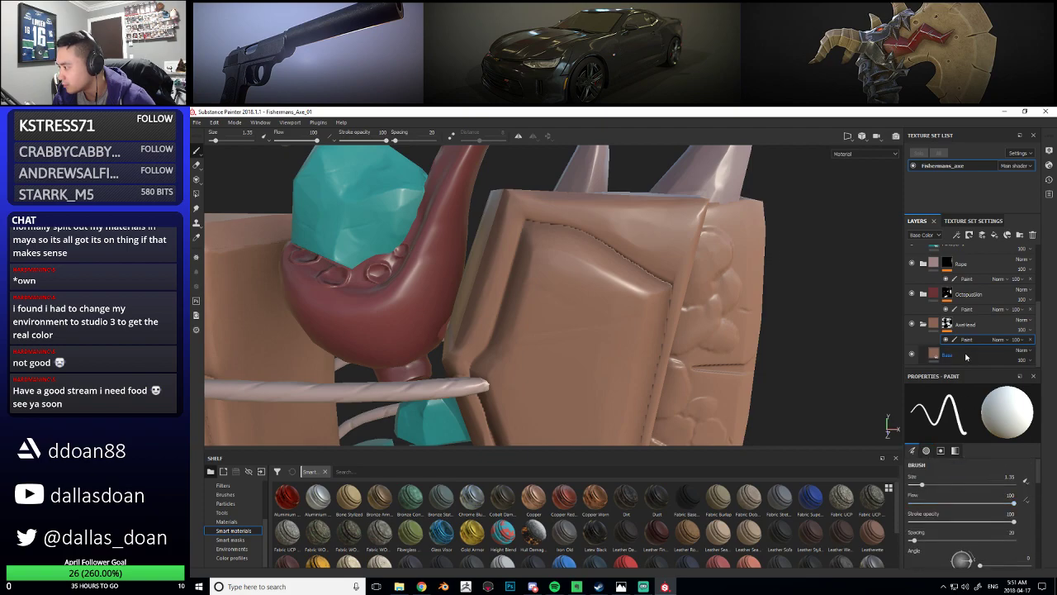
{"action": "scroll", "coordinate": [967, 358], "scroll_direction": "up", "scroll_amount": 1}
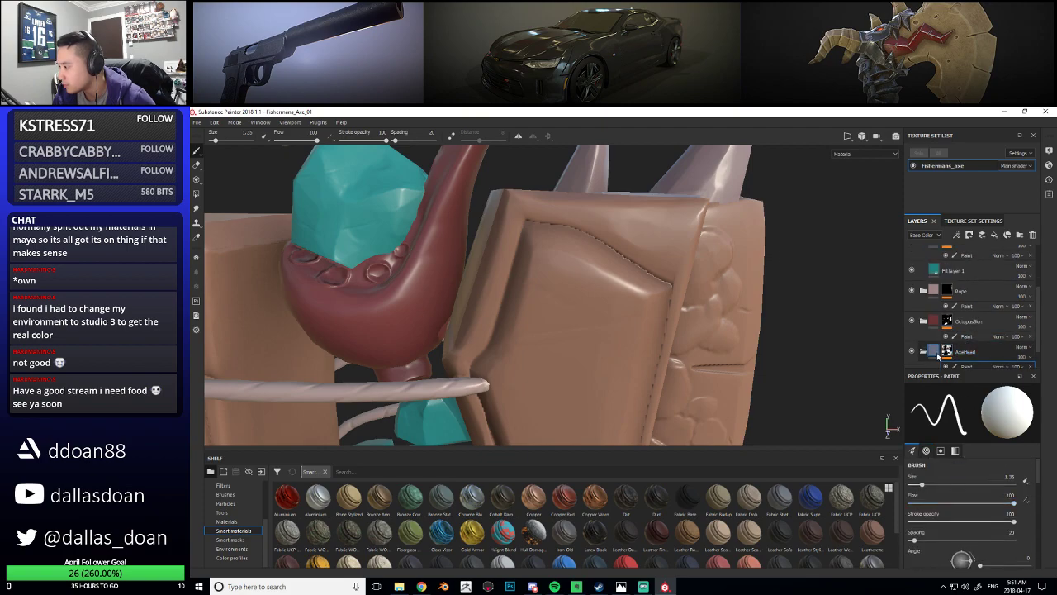
{"action": "scroll", "coordinate": [944, 352], "scroll_direction": "up", "scroll_amount": 2}
{"action": "left_click", "coordinate": [923, 316]}
{"action": "scroll", "coordinate": [925, 318], "scroll_direction": "down", "scroll_amount": 3}
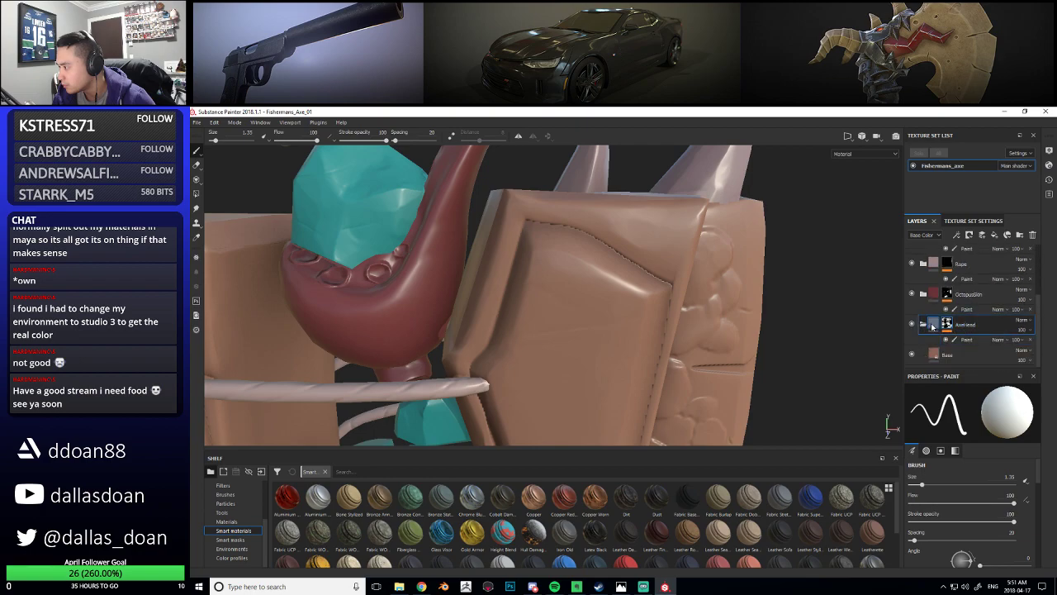
Toggle the AxeHead folder's visibility off and on to check its coverage, and reactivate its mask's paint effect
{"action": "scroll", "coordinate": [933, 327], "scroll_direction": "up", "scroll_amount": 3}
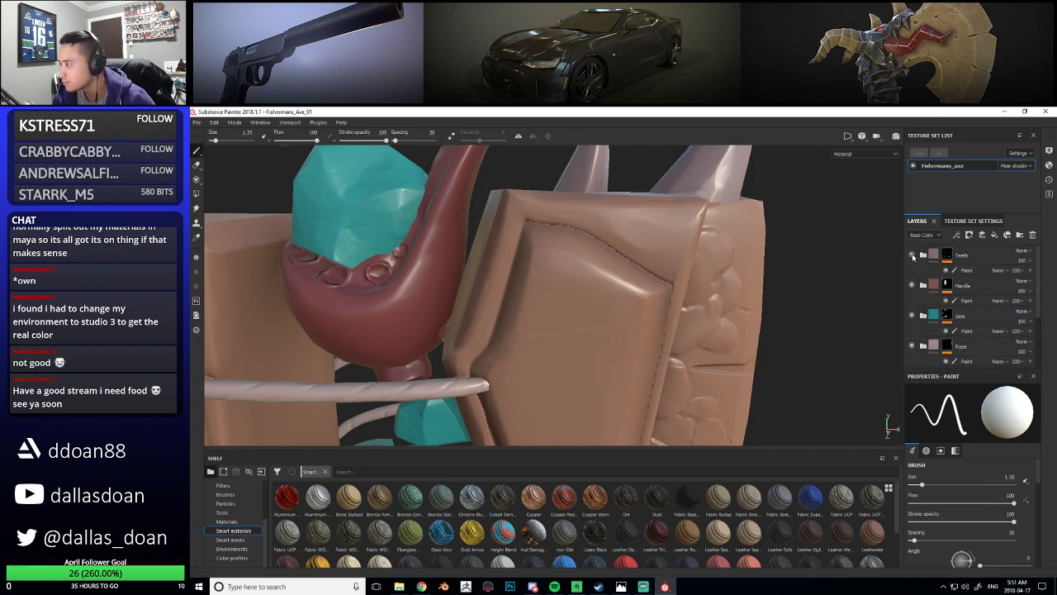
{"action": "scroll", "coordinate": [934, 327], "scroll_direction": "down", "scroll_amount": 3}
{"action": "left_click", "coordinate": [912, 324]}
{"action": "left_click", "coordinate": [912, 324]}
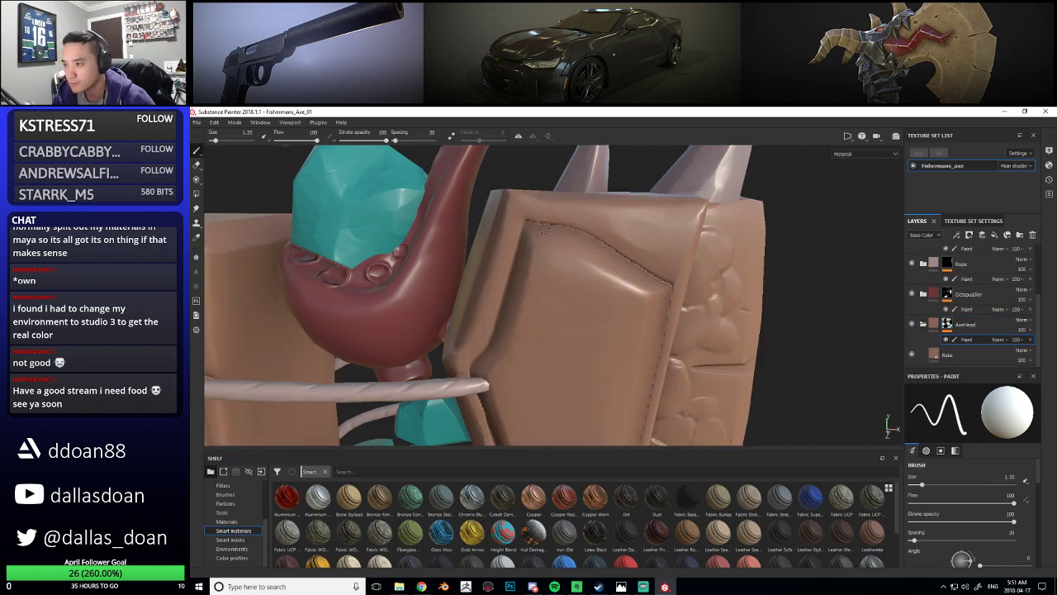
{"action": "left_click_drag", "start_coordinate": [609, 323], "coordinate": [590, 308], "text": "alt"}
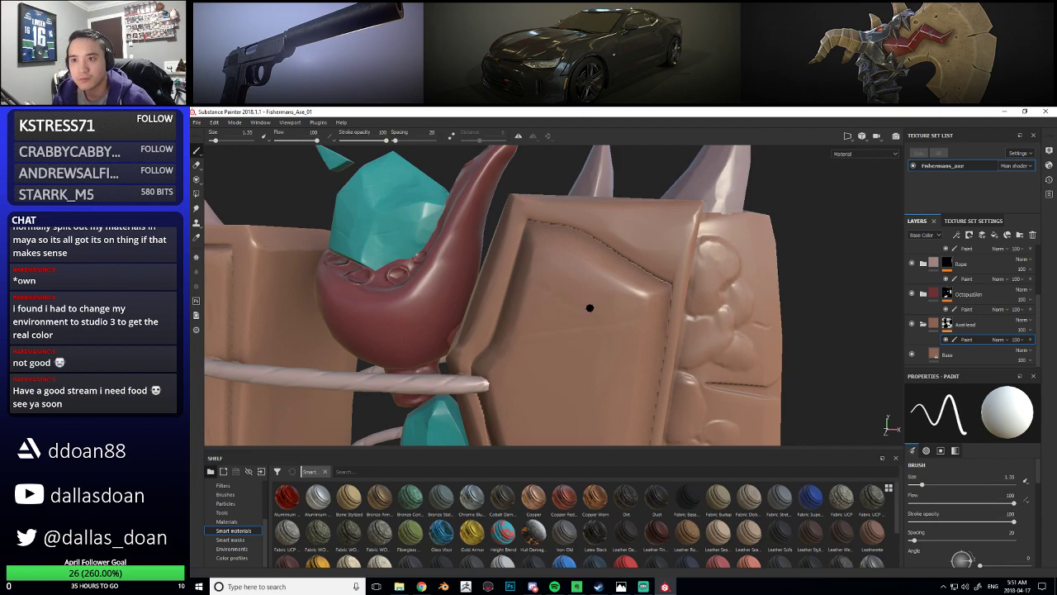
Hide the Teeth, Handle, Gem, Rope and OctopusSkin folders and toggle AxeHead's visibility to check its coverage in isolation
{"action": "scroll", "coordinate": [963, 515], "scroll_direction": "down", "scroll_amount": 5}
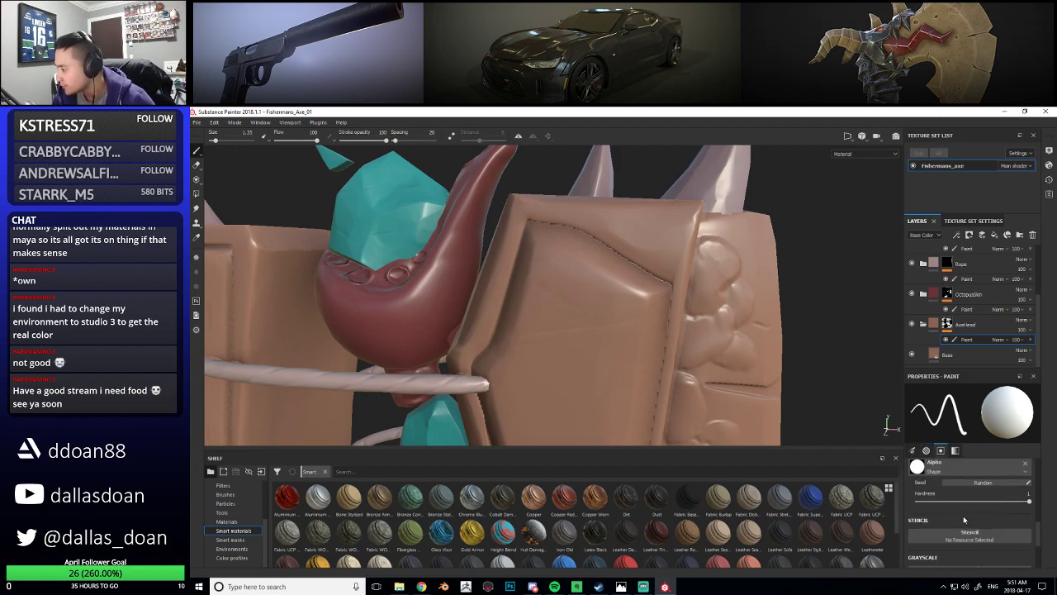
{"action": "scroll", "coordinate": [964, 519], "scroll_direction": "down", "scroll_amount": 3}
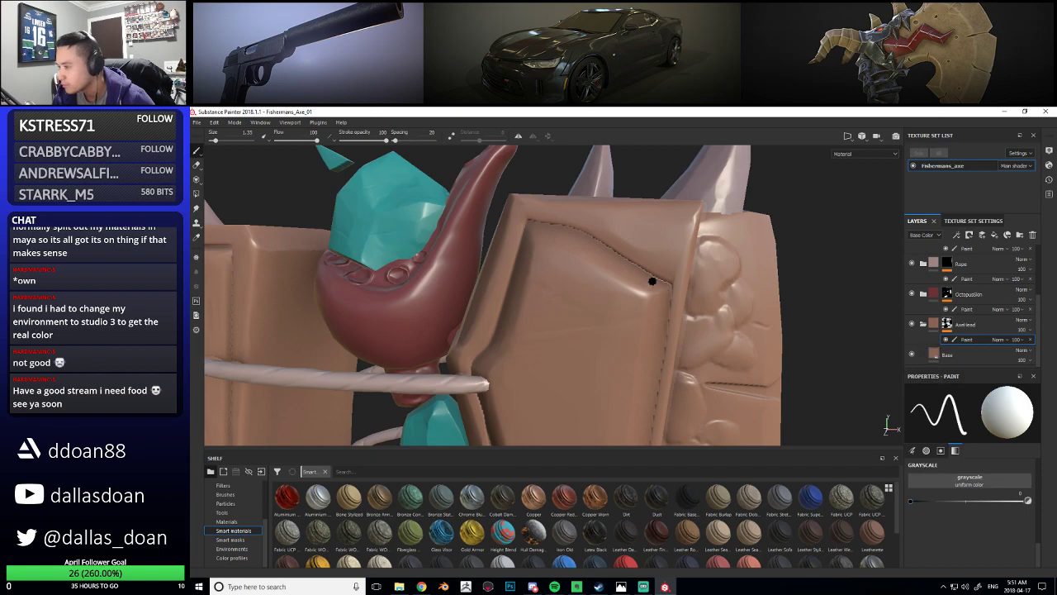
{"action": "scroll", "coordinate": [975, 314], "scroll_direction": "up", "scroll_amount": 3}
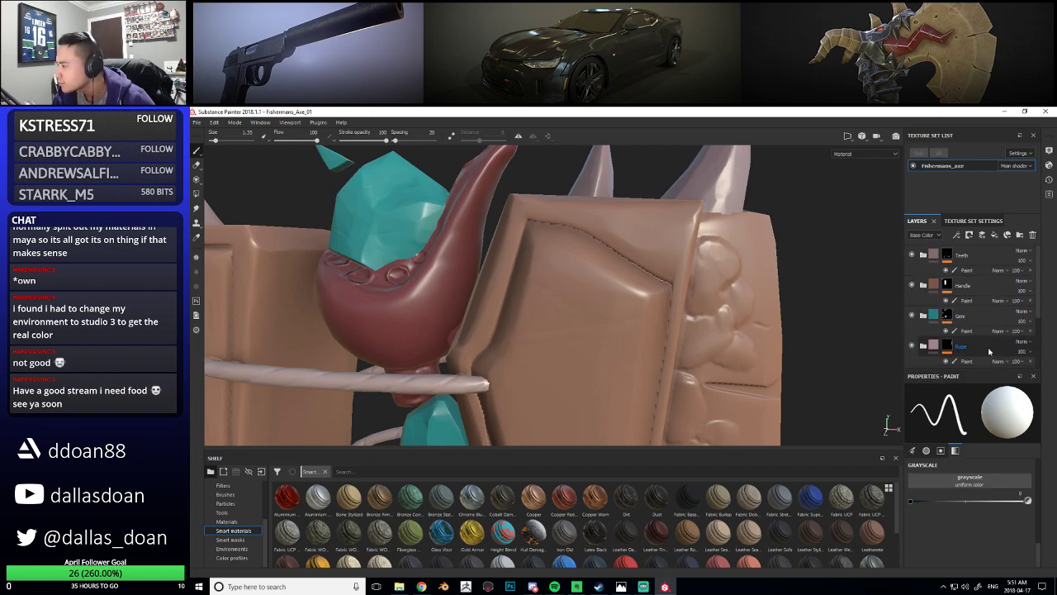
{"action": "left_click", "coordinate": [912, 255]}
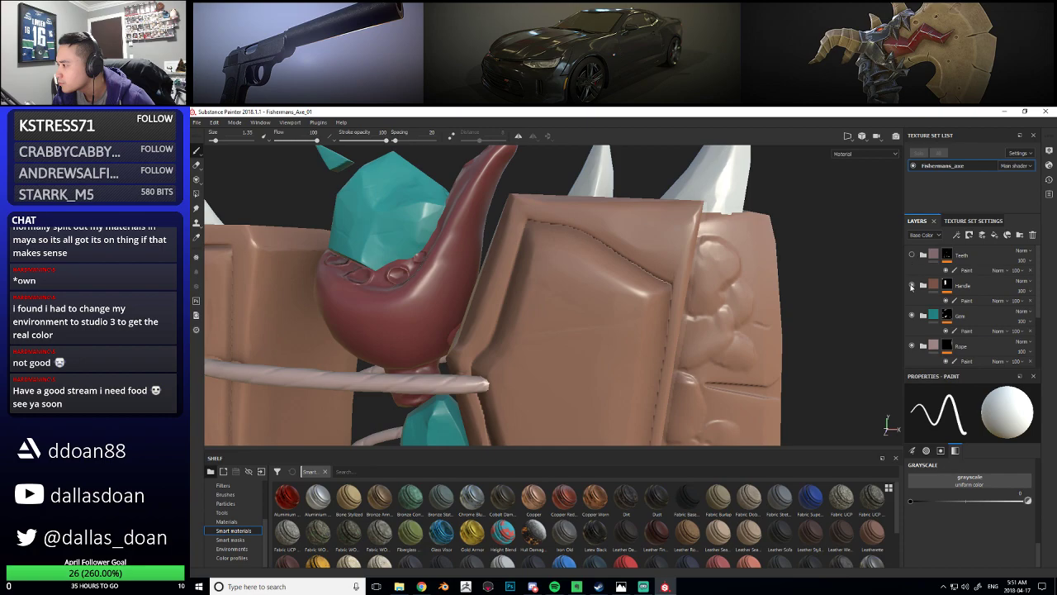
{"action": "left_click", "coordinate": [912, 316]}
{"action": "left_click", "coordinate": [912, 347]}
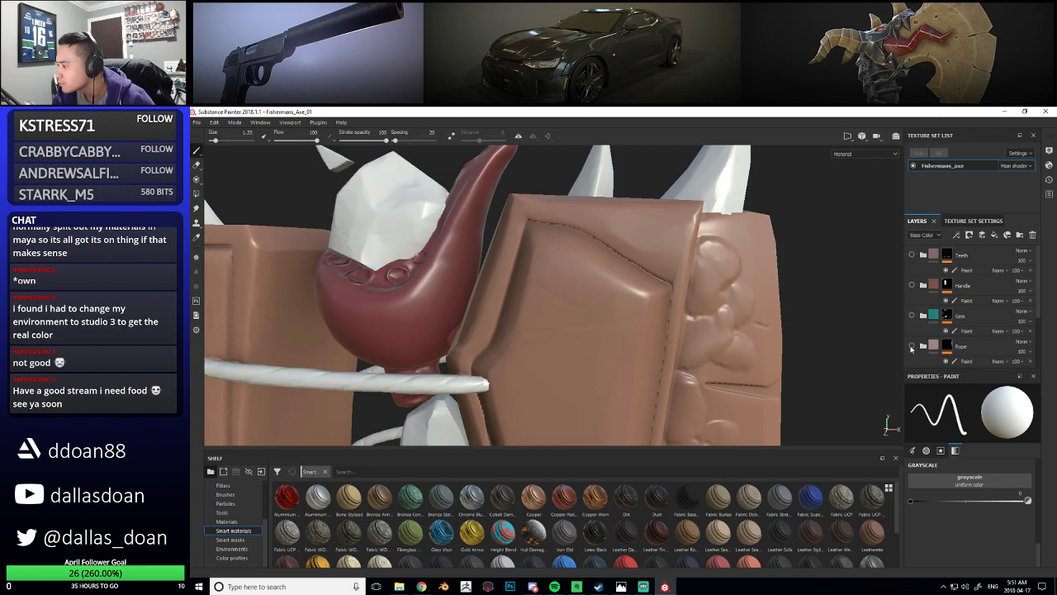
{"action": "scroll", "coordinate": [912, 344], "scroll_direction": "down", "scroll_amount": 2}
{"action": "left_click", "coordinate": [912, 321]}
{"action": "scroll", "coordinate": [912, 322], "scroll_direction": "down", "scroll_amount": 1}
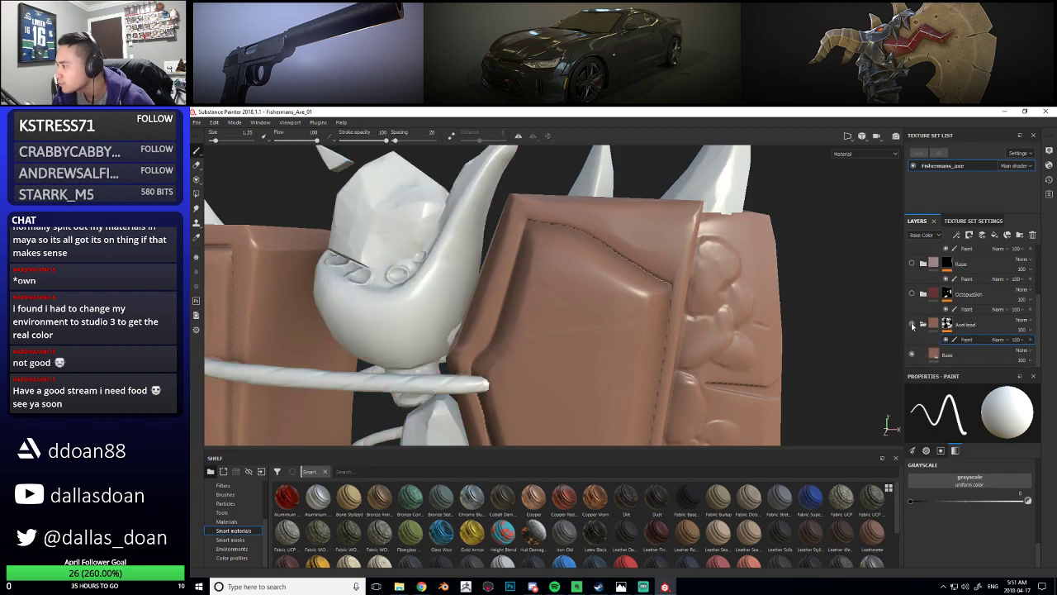
{"action": "left_click", "coordinate": [912, 325]}
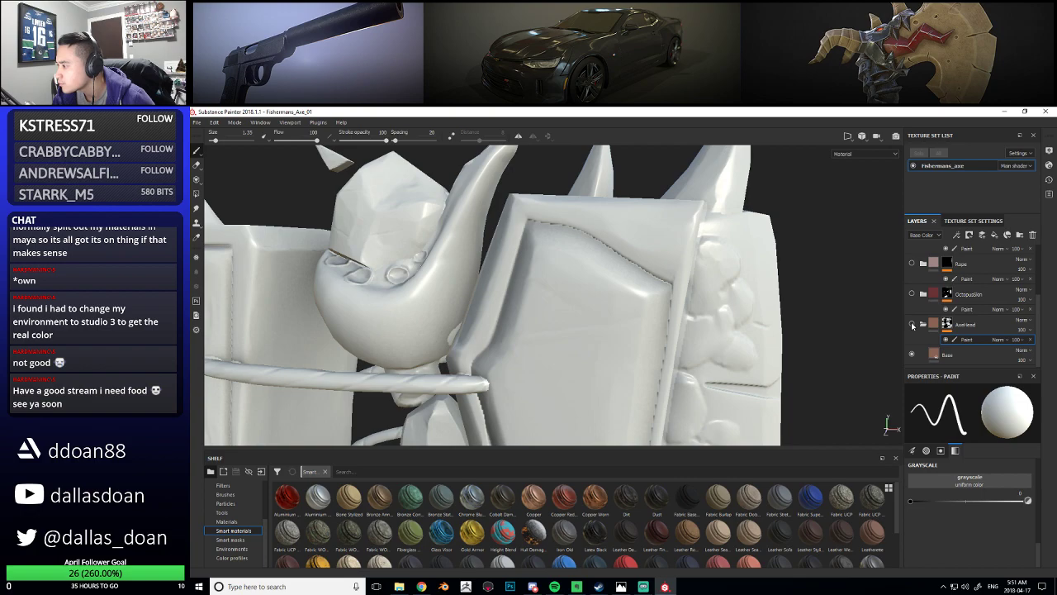
{"action": "left_click", "coordinate": [912, 324]}
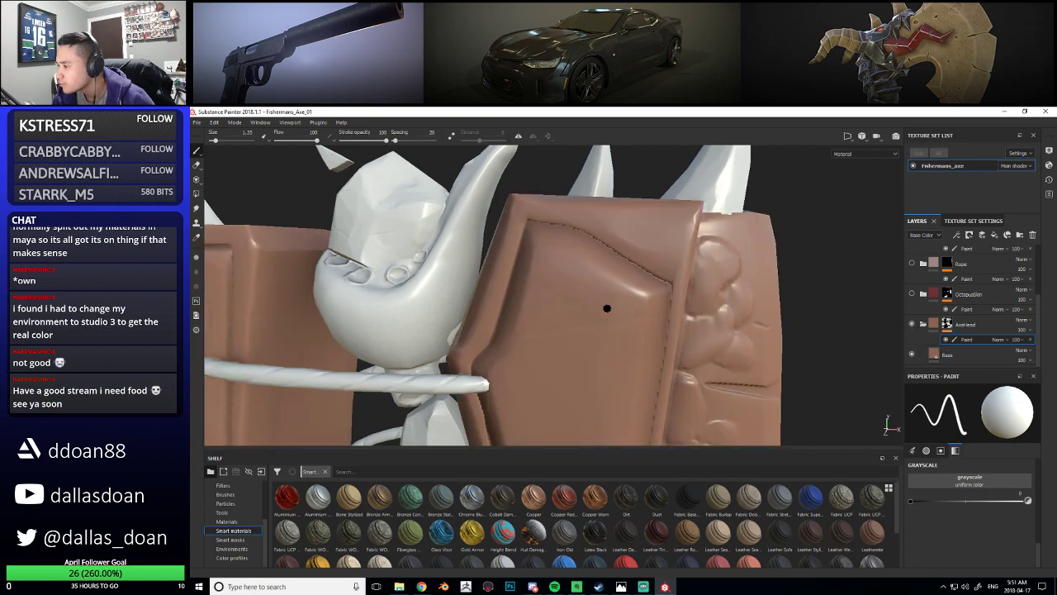
Show the Gem, Handle, Teeth, OctopusSkin and Rope folders again
{"action": "left_click_drag", "start_coordinate": [560, 264], "coordinate": [597, 264], "text": "alt"}
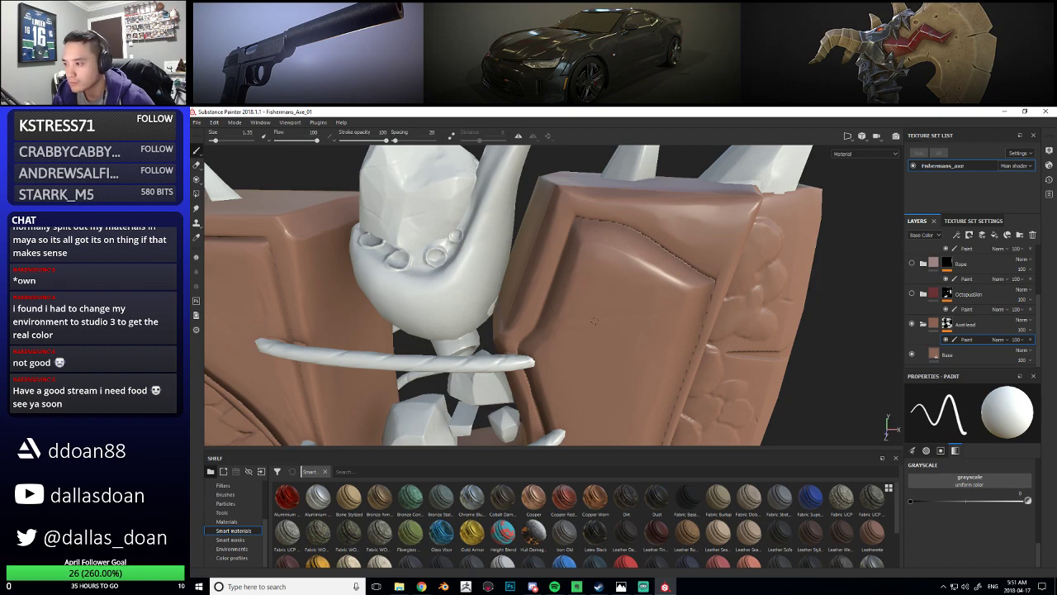
{"action": "scroll", "coordinate": [917, 327], "scroll_direction": "up", "scroll_amount": 3}
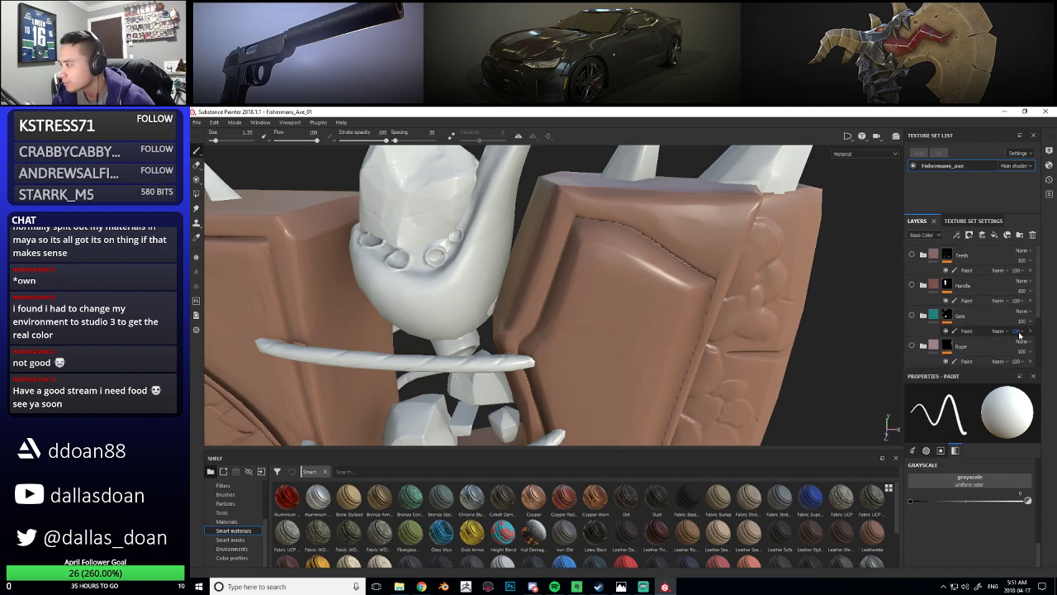
{"action": "left_click", "coordinate": [912, 317]}
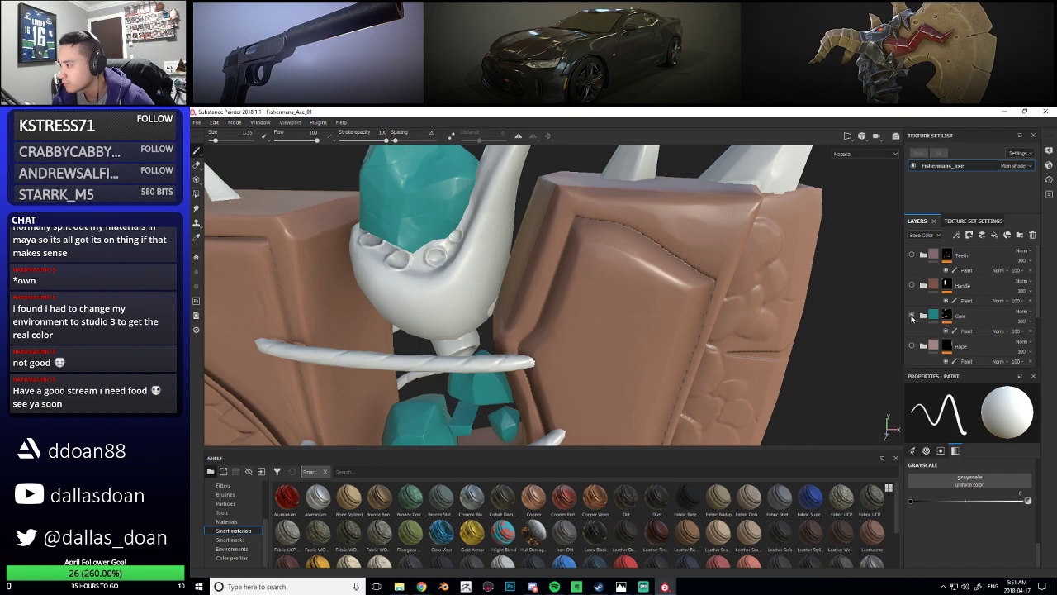
{"action": "scroll", "coordinate": [911, 316], "scroll_direction": "down", "scroll_amount": 3}
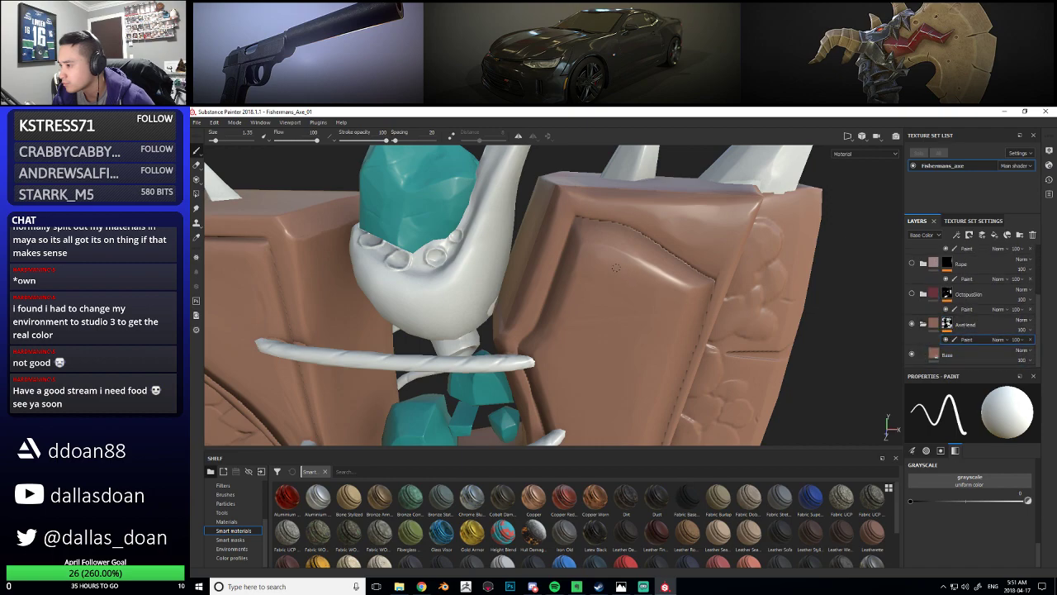
{"action": "scroll", "coordinate": [912, 278], "scroll_direction": "up", "scroll_amount": 3}
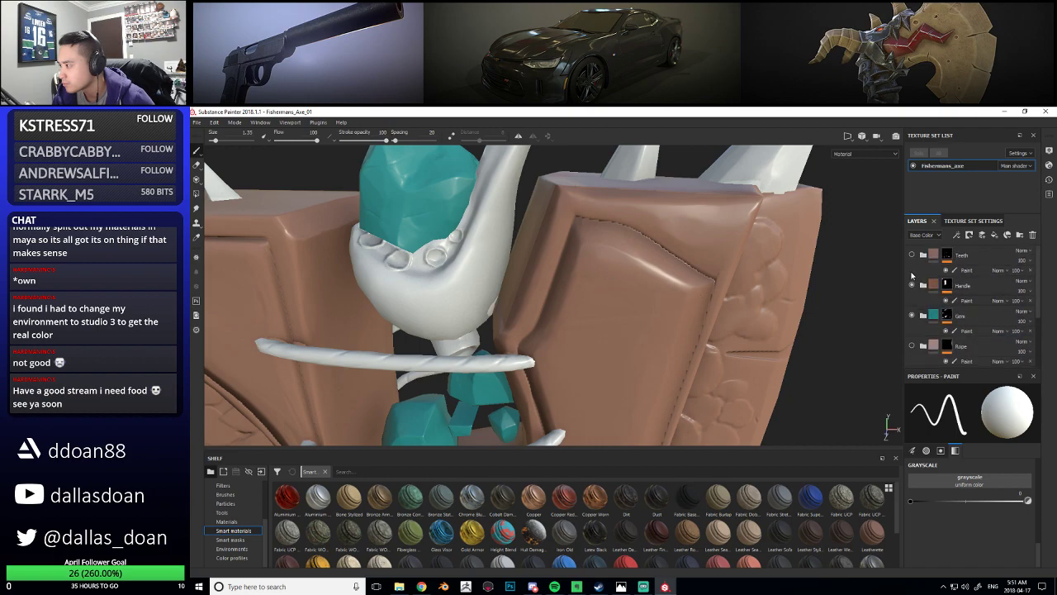
{"action": "scroll", "coordinate": [913, 285], "scroll_direction": "down", "scroll_amount": 3}
{"action": "left_click", "coordinate": [912, 293]}
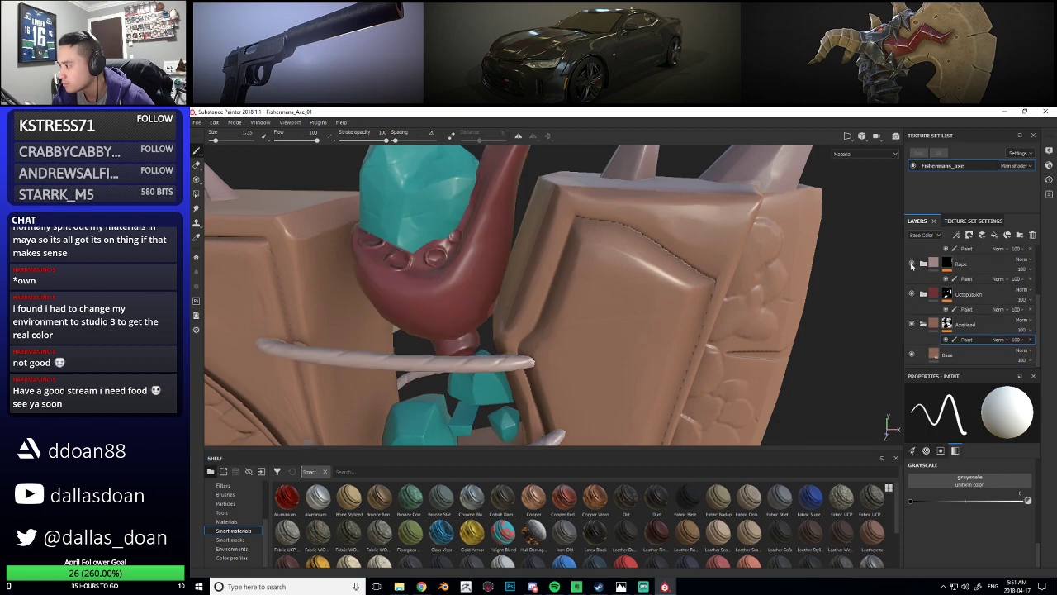
Activate the AxeHead mask's paint effect, review the brush settings, and select the folder's mask to inspect the axe head
{"action": "left_click", "coordinate": [967, 339]}
{"action": "scroll", "coordinate": [952, 512], "scroll_direction": "down", "scroll_amount": 6}
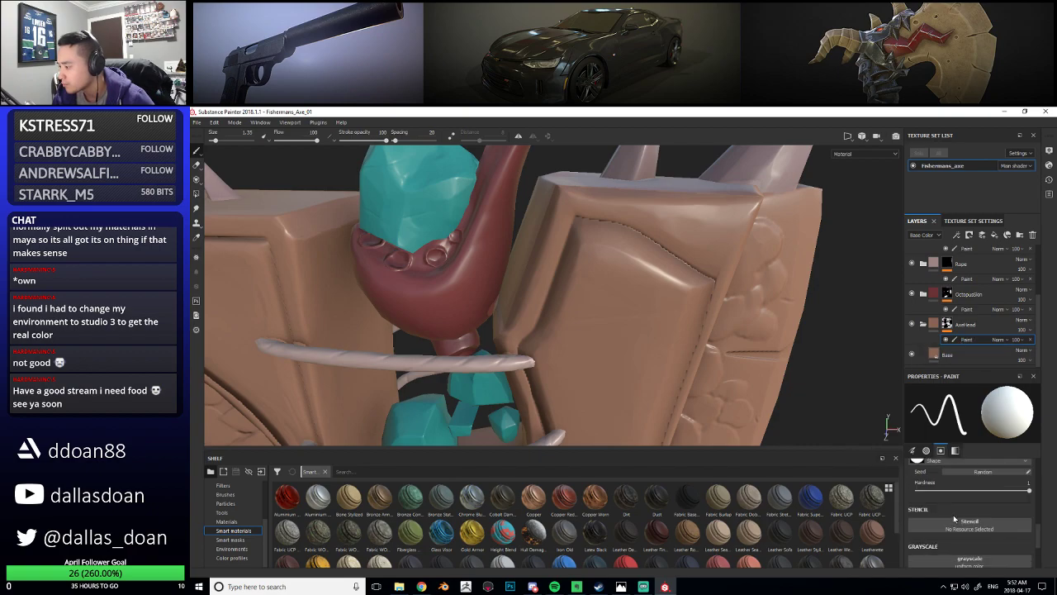
{"action": "scroll", "coordinate": [954, 516], "scroll_direction": "up", "scroll_amount": 4}
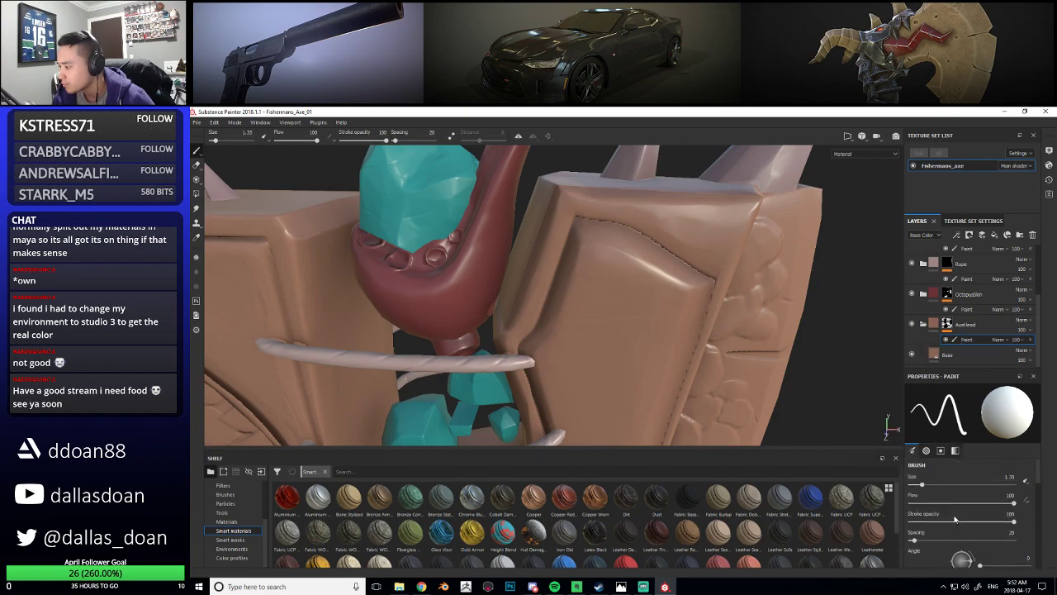
{"action": "left_click", "coordinate": [947, 324]}
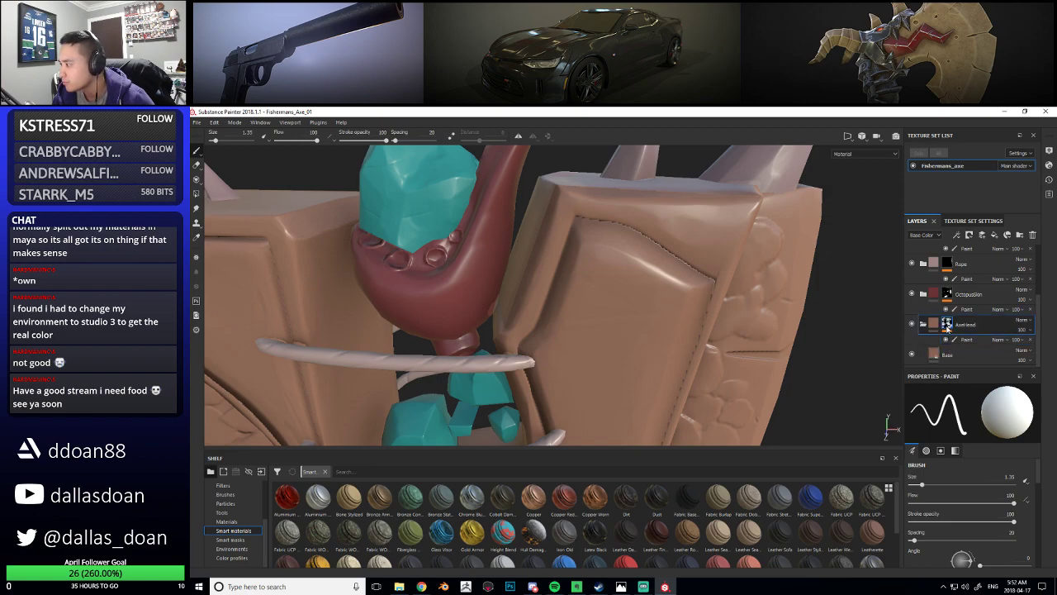
{"action": "left_click_drag", "start_coordinate": [669, 324], "coordinate": [642, 329], "text": "alt"}
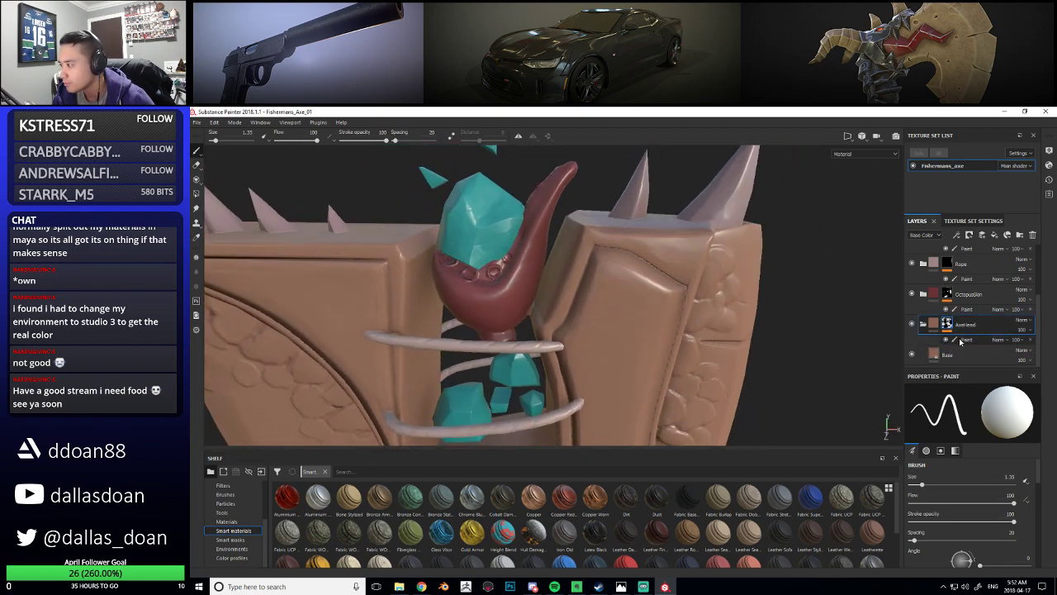
{"action": "mouse_move", "coordinate": [647, 306]}
{"action": "right_mouse_down", "text": "alt"}
{"action": "mouse_move", "coordinate": [653, 260]}
{"action": "mouse_move", "coordinate": [639, 298]}
{"action": "right_mouse_up", "text": "alt"}
{"action": "left_click_drag", "start_coordinate": [650, 281], "coordinate": [636, 297], "text": "alt"}
{"action": "right_click_drag", "start_coordinate": [636, 297], "coordinate": [650, 262], "text": "alt"}
Compare the Gem and AxeHead paint effects, test a short scribble on the inset panel in the Gem mask, and undo it
{"action": "scroll", "coordinate": [970, 318], "scroll_direction": "up", "scroll_amount": 3}
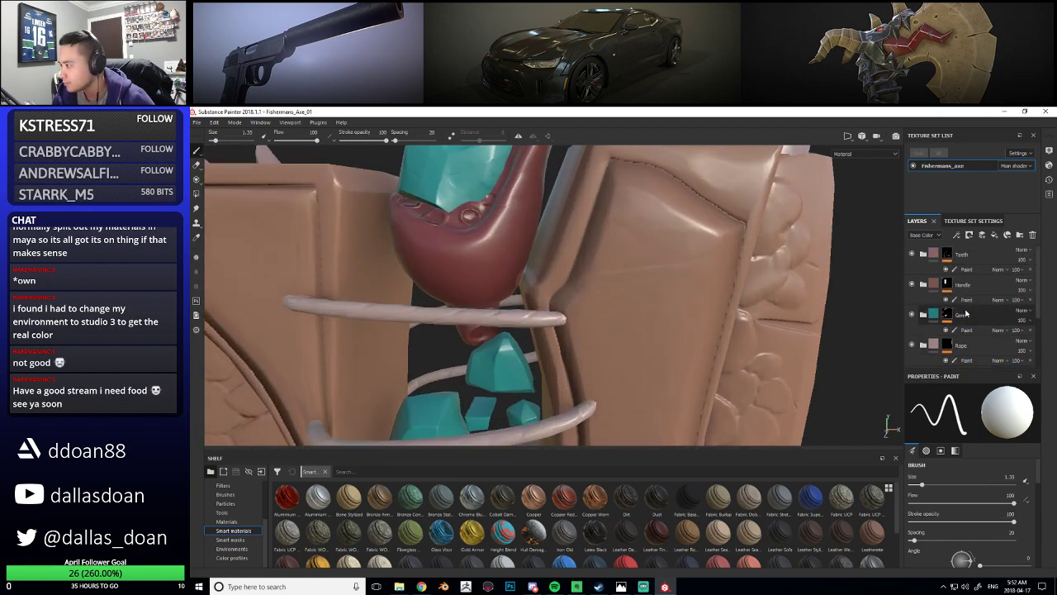
{"action": "left_click", "coordinate": [965, 332]}
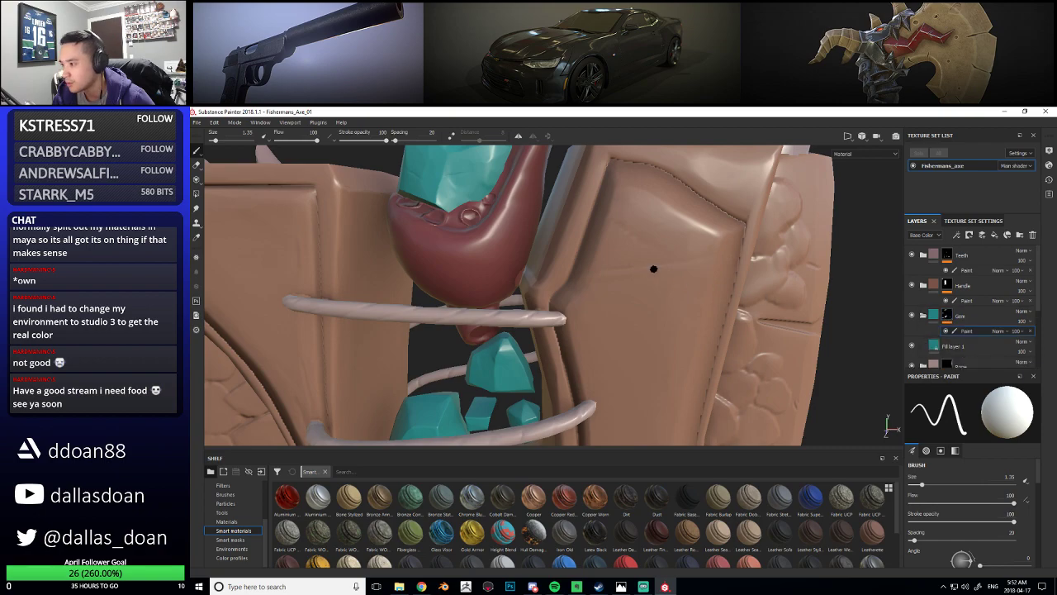
{"action": "scroll", "coordinate": [956, 325], "scroll_direction": "down", "scroll_amount": 3}
{"action": "left_click", "coordinate": [966, 340]}
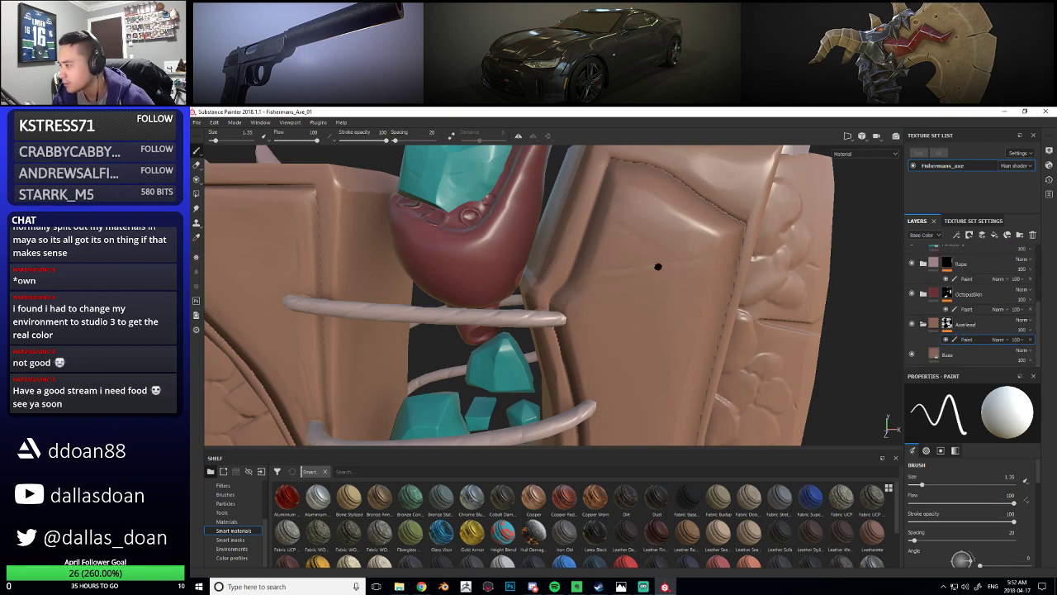
{"action": "scroll", "coordinate": [962, 318], "scroll_direction": "up", "scroll_amount": 2}
{"action": "left_click", "coordinate": [958, 283]}
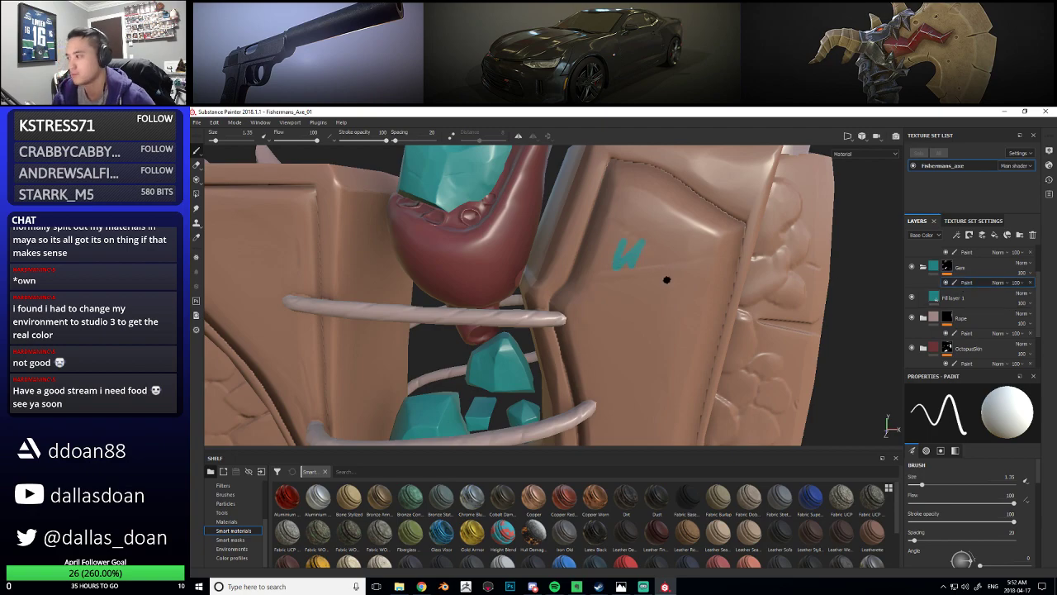
{"action": "scroll", "coordinate": [963, 484], "scroll_direction": "down", "scroll_amount": 5}
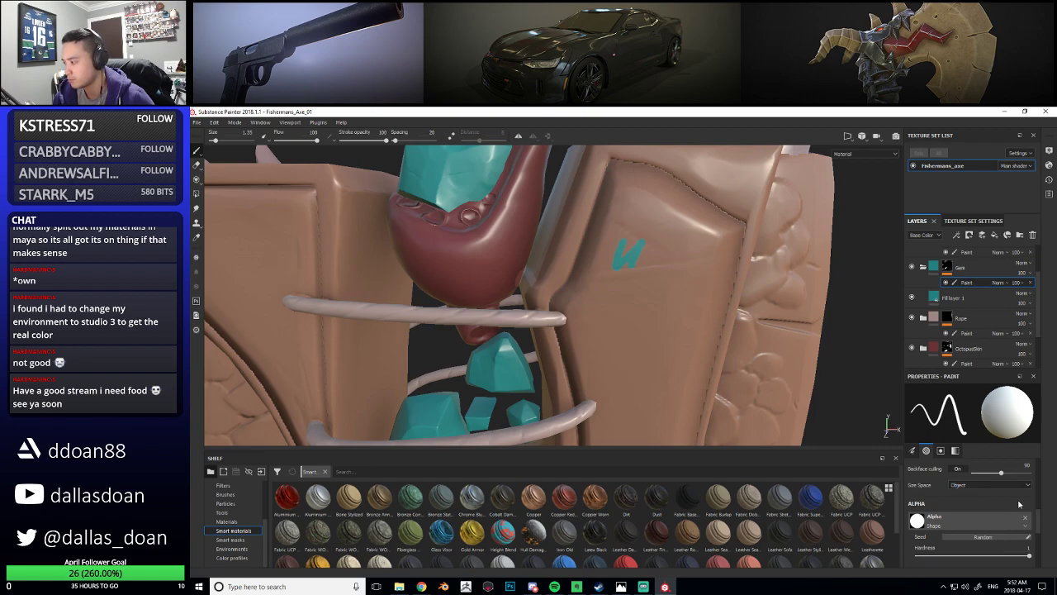
{"action": "scroll", "coordinate": [963, 541], "scroll_direction": "down", "scroll_amount": 2}
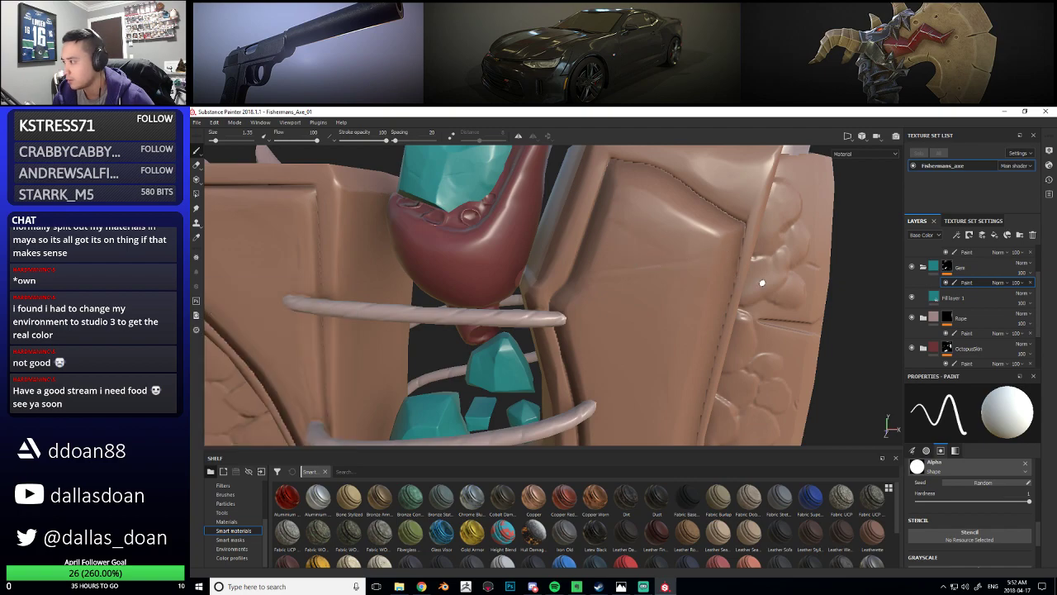
Paint connected straight strokes into the Gem mask along the upper edge of the axe head's inset panel
{"action": "scroll", "coordinate": [950, 305], "scroll_direction": "down", "scroll_amount": 3}
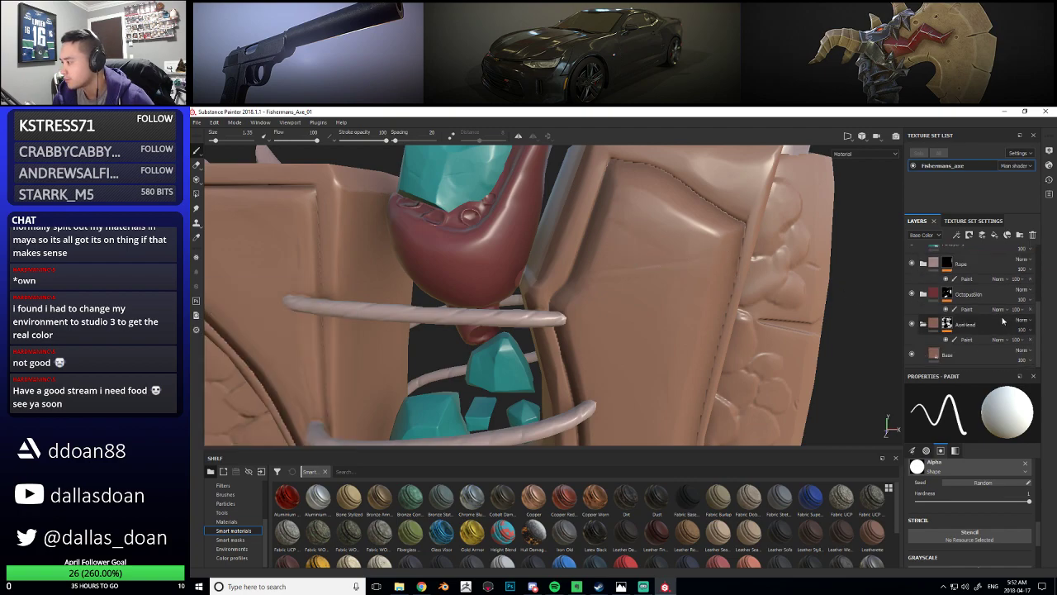
{"action": "middle_click_drag", "start_coordinate": [660, 212], "coordinate": [663, 264], "text": "alt"}
{"action": "left_click_drag", "start_coordinate": [663, 264], "coordinate": [648, 263], "text": "alt"}
{"action": "scroll", "coordinate": [964, 311], "scroll_direction": "up", "scroll_amount": 2}
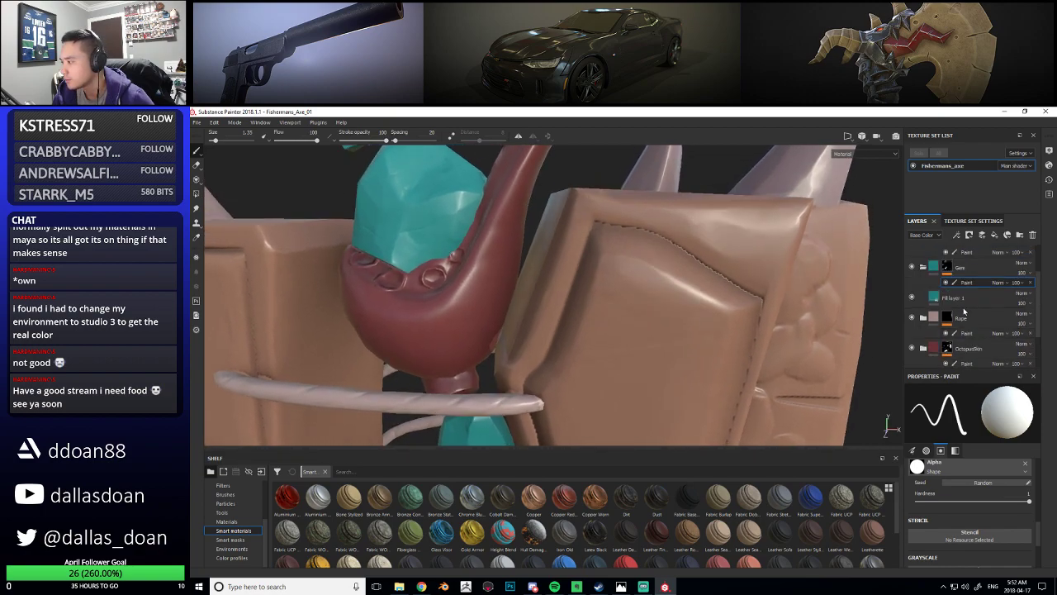
{"action": "left_click", "coordinate": [598, 228]}
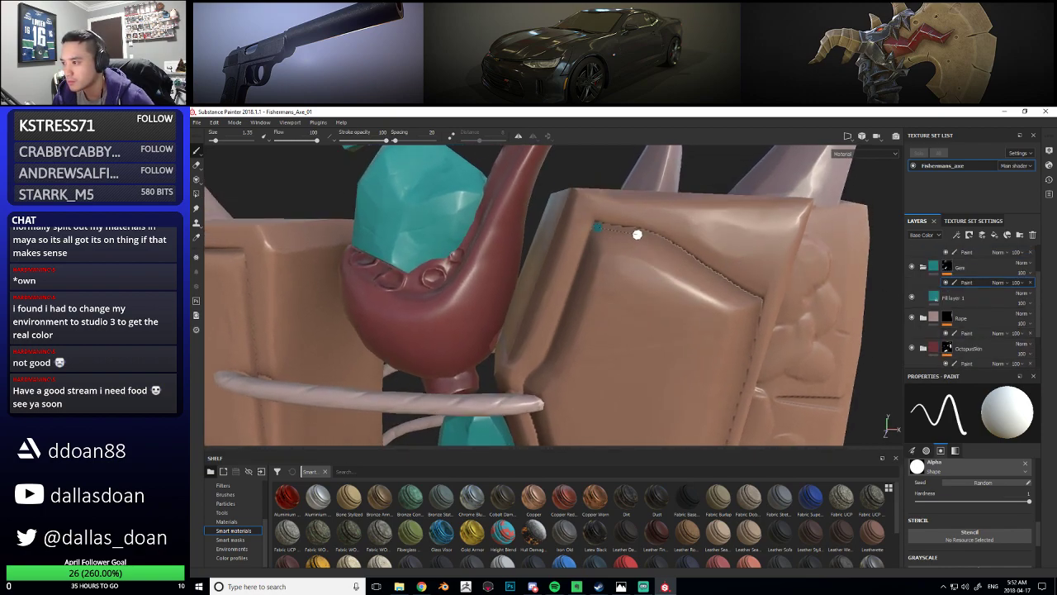
{"action": "left_click", "coordinate": [647, 238], "text": "shift"}
{"action": "left_click", "coordinate": [667, 244], "text": "shift"}
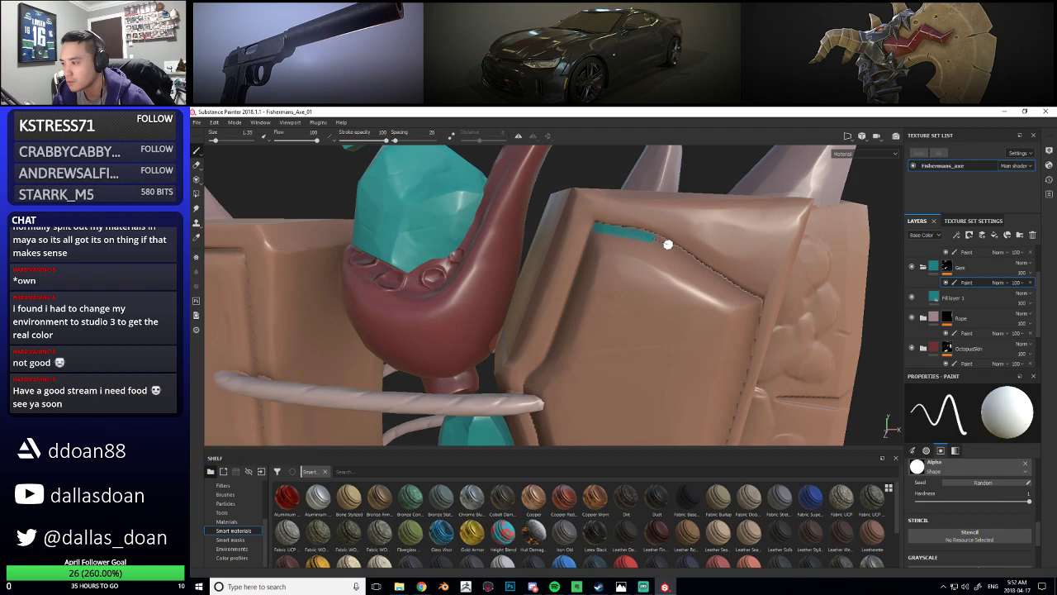
{"action": "left_click", "coordinate": [706, 271], "text": "shift"}
{"action": "left_click", "coordinate": [745, 296], "text": "shift"}
Continue the Gem mask stroke around the inset panel's upper corner and down its long edge beside the scaled section
{"action": "mouse_move", "coordinate": [786, 328]}
{"action": "left_mouse_down", "text": "alt"}
{"action": "mouse_move", "coordinate": [689, 261]}
{"action": "mouse_move", "coordinate": [692, 282]}
{"action": "mouse_move", "coordinate": [691, 268]}
{"action": "left_mouse_up", "text": "alt"}
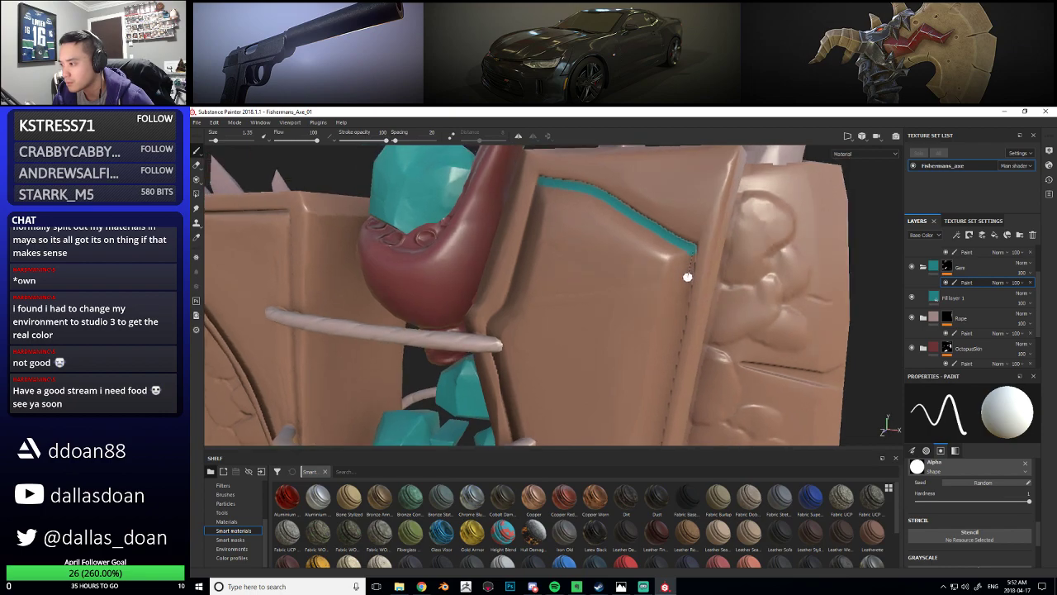
{"action": "mouse_move", "coordinate": [694, 317]}
{"action": "left_mouse_down", "text": "alt"}
{"action": "mouse_move", "coordinate": [737, 287]}
{"action": "mouse_move", "coordinate": [684, 233]}
{"action": "left_mouse_up", "text": "alt"}
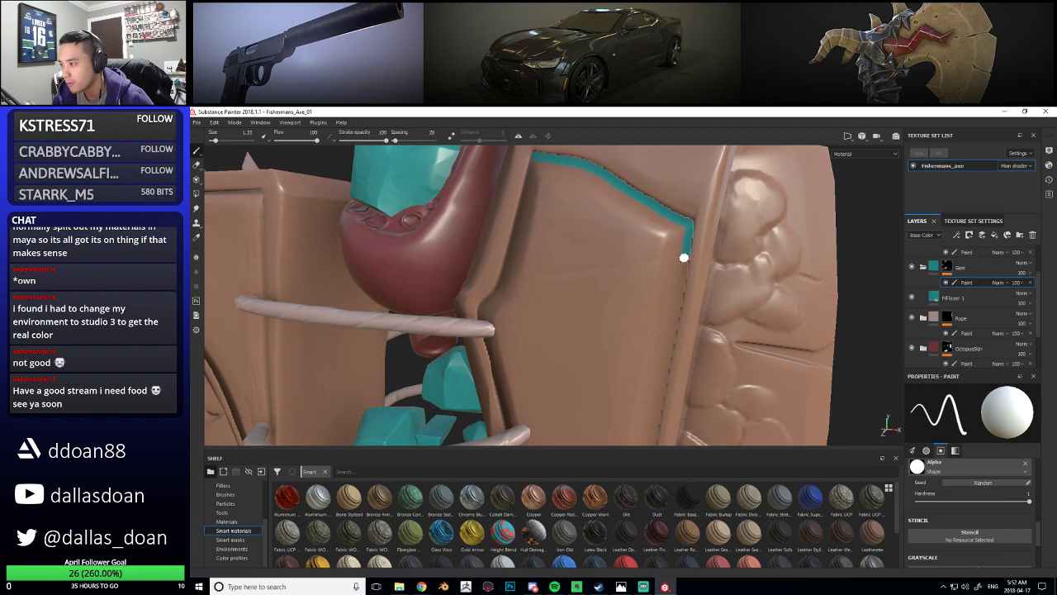
{"action": "mouse_move", "coordinate": [678, 297]}
{"action": "left_mouse_down", "text": "alt"}
{"action": "mouse_move", "coordinate": [711, 262]}
{"action": "mouse_move", "coordinate": [695, 235]}
{"action": "left_mouse_up", "text": "alt"}
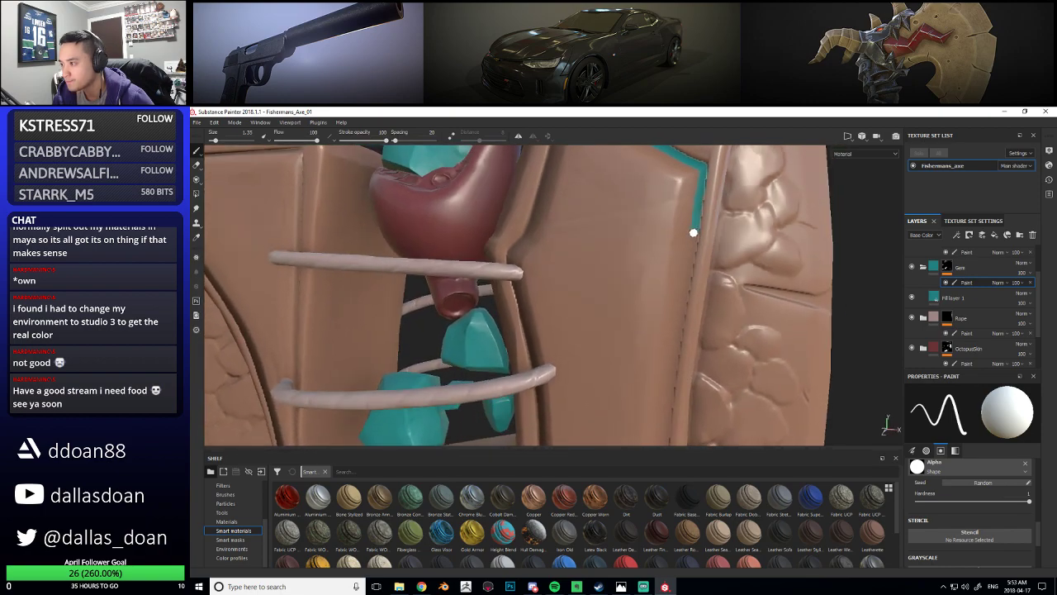
{"action": "left_click", "coordinate": [685, 282], "text": "shift"}
{"action": "mouse_move", "coordinate": [697, 220]}
{"action": "left_mouse_down", "text": "alt"}
{"action": "mouse_move", "coordinate": [645, 236]}
{"action": "mouse_move", "coordinate": [634, 349]}
{"action": "left_mouse_up", "text": "alt"}
{"action": "scroll", "coordinate": [652, 229], "scroll_direction": "up", "scroll_amount": 4}
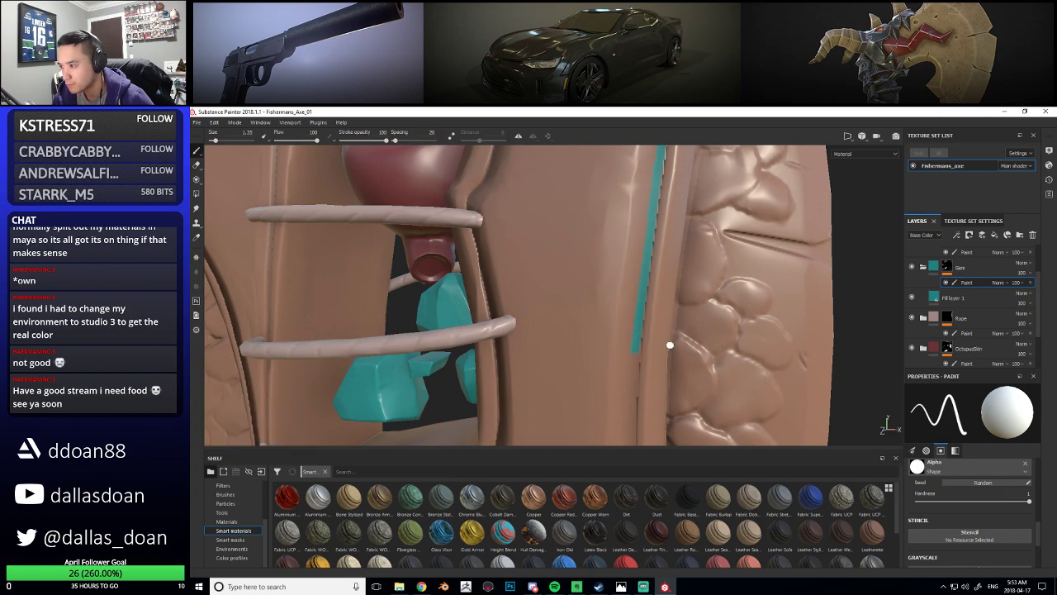
Extend the Gem mask stroke down the inset panel's long edge beside the scaled section to the lower bend
{"action": "left_click_drag", "start_coordinate": [651, 273], "coordinate": [625, 216], "text": "alt"}
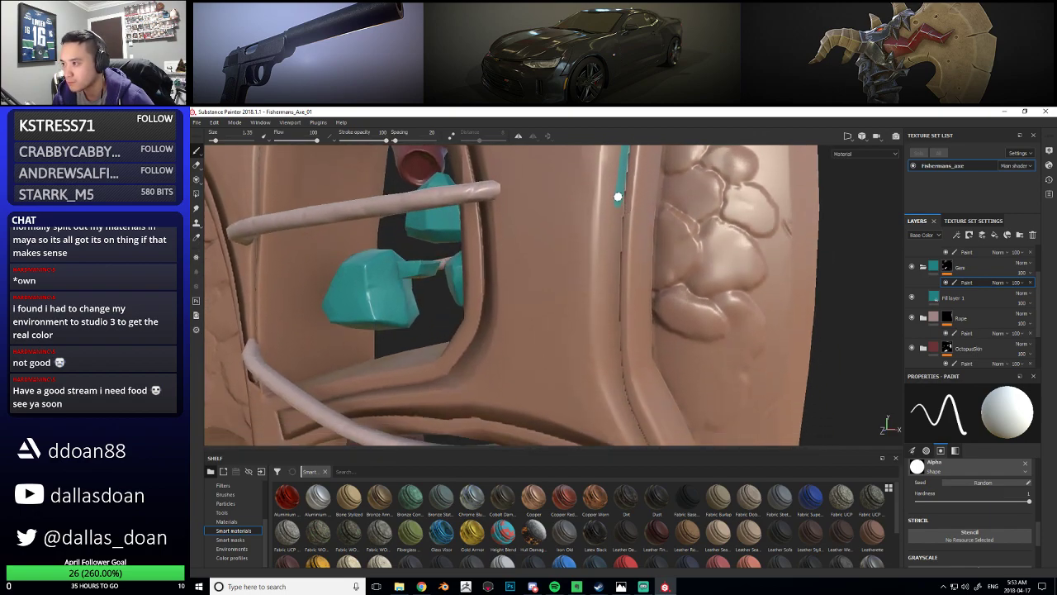
{"action": "mouse_move", "coordinate": [614, 276]}
{"action": "left_mouse_down", "text": "alt"}
{"action": "mouse_move", "coordinate": [632, 224]}
{"action": "mouse_move", "coordinate": [610, 240]}
{"action": "left_mouse_up", "text": "alt"}
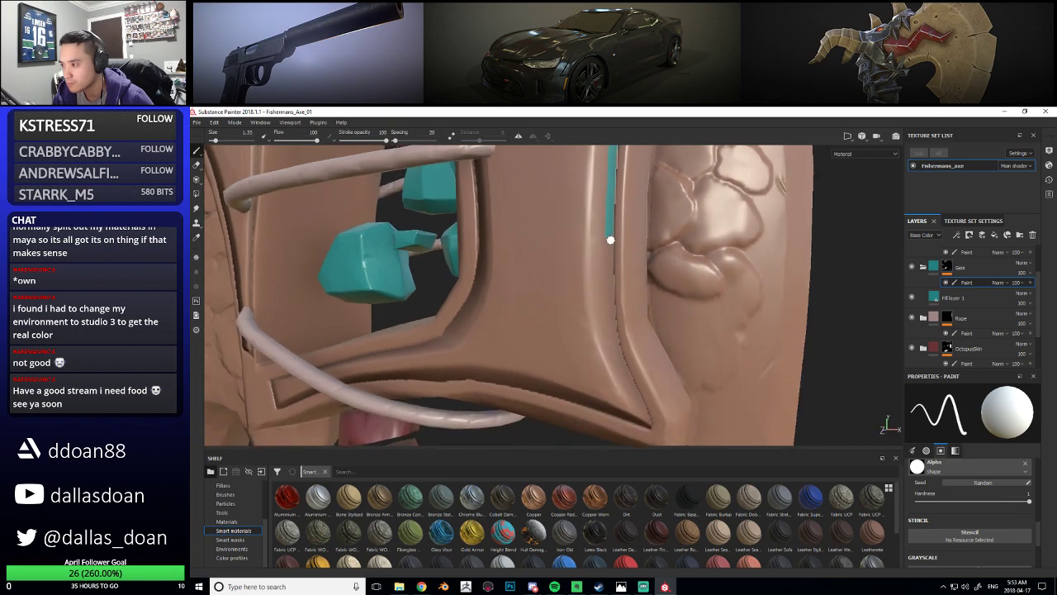
{"action": "left_click", "coordinate": [610, 296], "text": "shift"}
{"action": "mouse_move", "coordinate": [626, 303]}
{"action": "left_mouse_down", "text": "alt"}
{"action": "mouse_move", "coordinate": [593, 235]}
{"action": "mouse_move", "coordinate": [588, 275]}
{"action": "left_mouse_up", "text": "alt"}
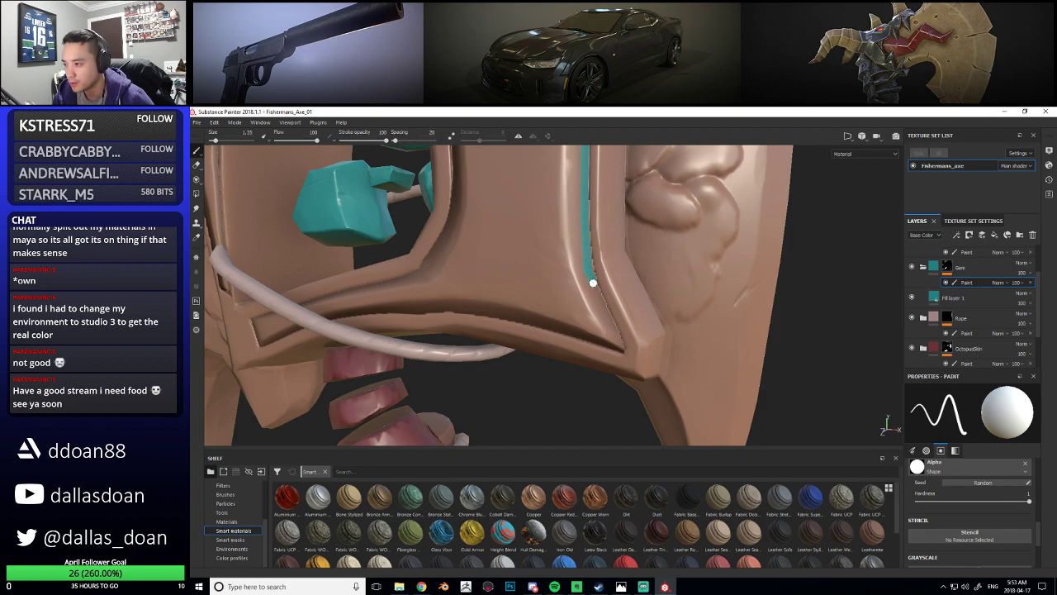
{"action": "left_click_drag", "start_coordinate": [592, 215], "coordinate": [600, 233], "text": "alt"}
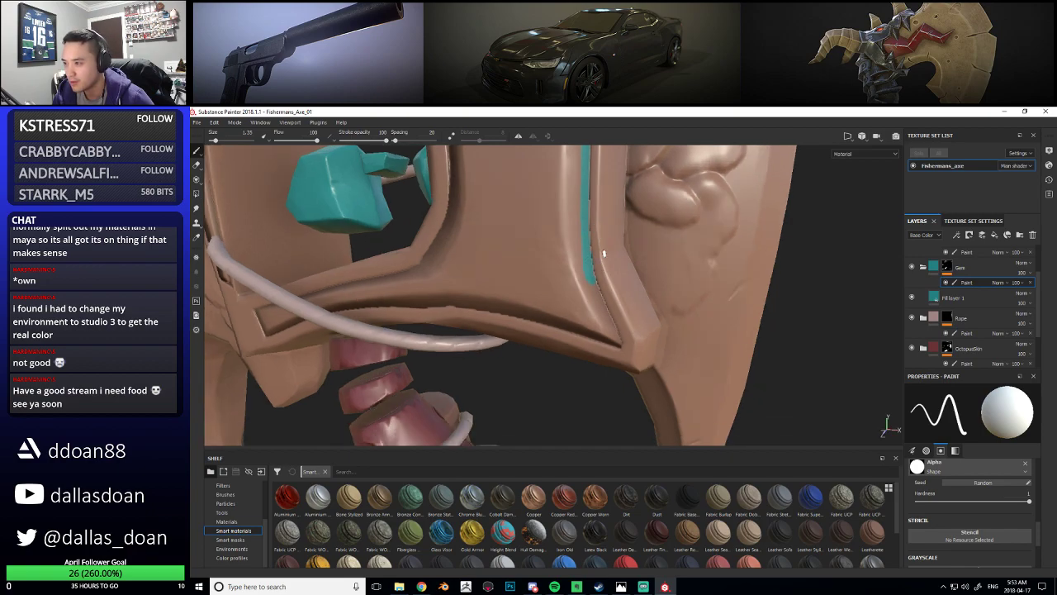
Continue the Gem mask stroke from the lower bend of the long edge into the inset panel's lower corner
{"action": "left_click_drag", "start_coordinate": [592, 276], "coordinate": [594, 282]}
{"action": "left_click_drag", "start_coordinate": [598, 284], "coordinate": [569, 262], "text": "alt"}
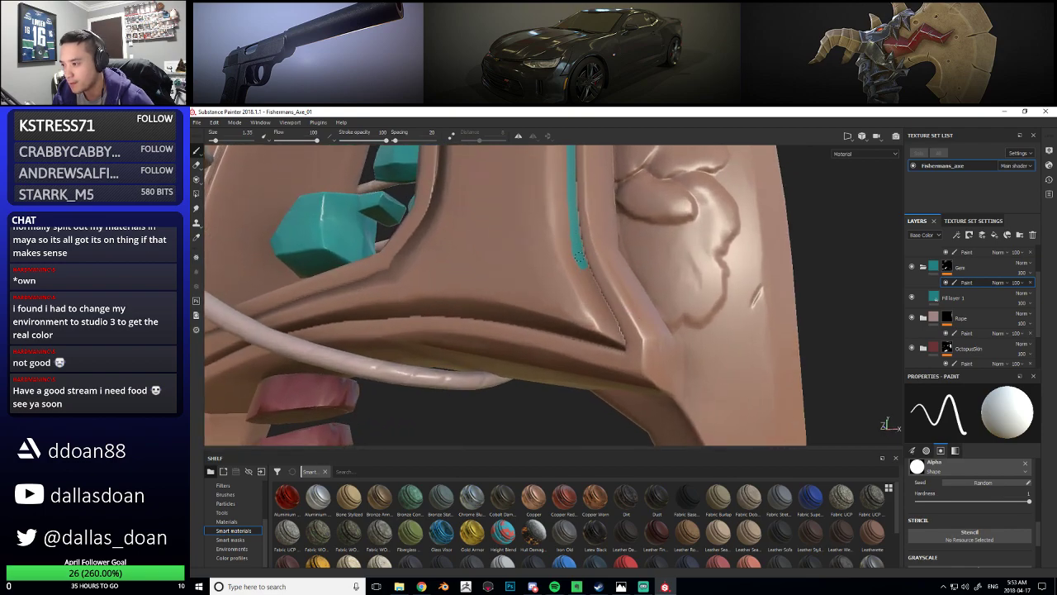
{"action": "mouse_move", "coordinate": [585, 275]}
{"action": "left_mouse_down"}
{"action": "mouse_move", "coordinate": [616, 332]}
{"action": "mouse_move", "coordinate": [575, 294]}
{"action": "left_mouse_up"}
{"action": "right_click_drag", "start_coordinate": [575, 294], "coordinate": [567, 239], "text": "alt"}
{"action": "left_click_drag", "start_coordinate": [566, 239], "coordinate": [609, 238], "text": "alt"}
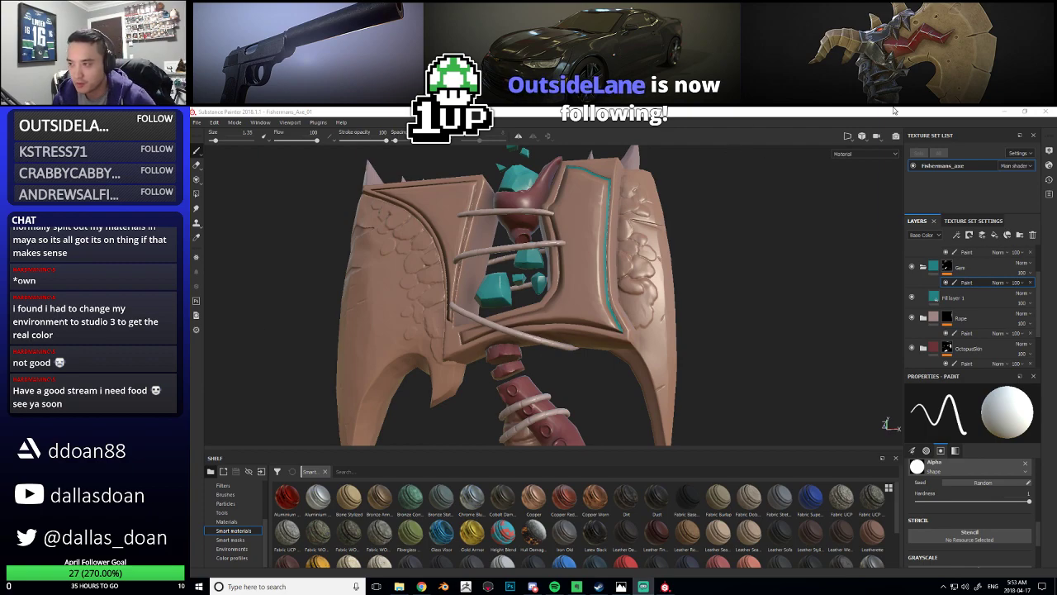
Paint the Gem mask stroke from the lower corner along the inset panel's curved bottom edge towards the rope
{"action": "scroll", "coordinate": [613, 397], "scroll_direction": "up", "scroll_amount": 5}
{"action": "left_click_drag", "start_coordinate": [614, 396], "coordinate": [644, 326], "text": "alt"}
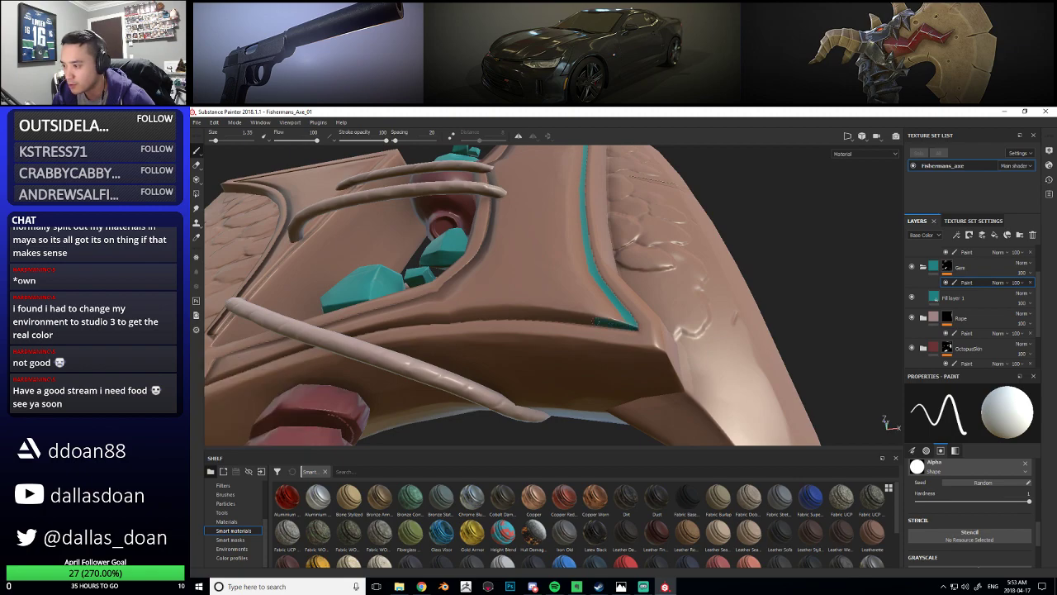
{"action": "left_click_drag", "start_coordinate": [592, 322], "coordinate": [580, 322], "text": "alt"}
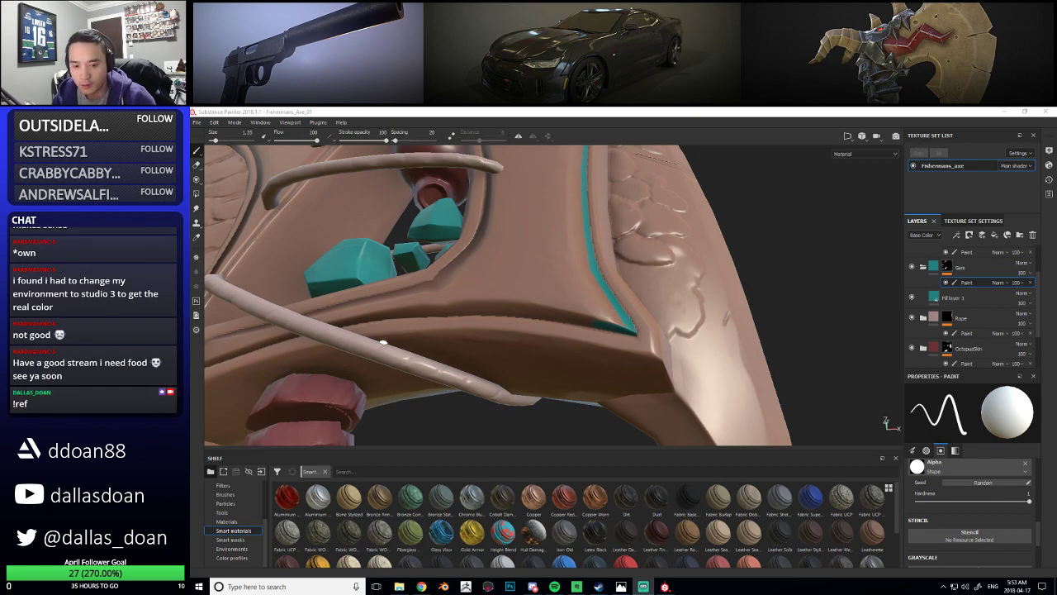
{"action": "left_click_drag", "start_coordinate": [536, 316], "coordinate": [593, 316], "text": "alt"}
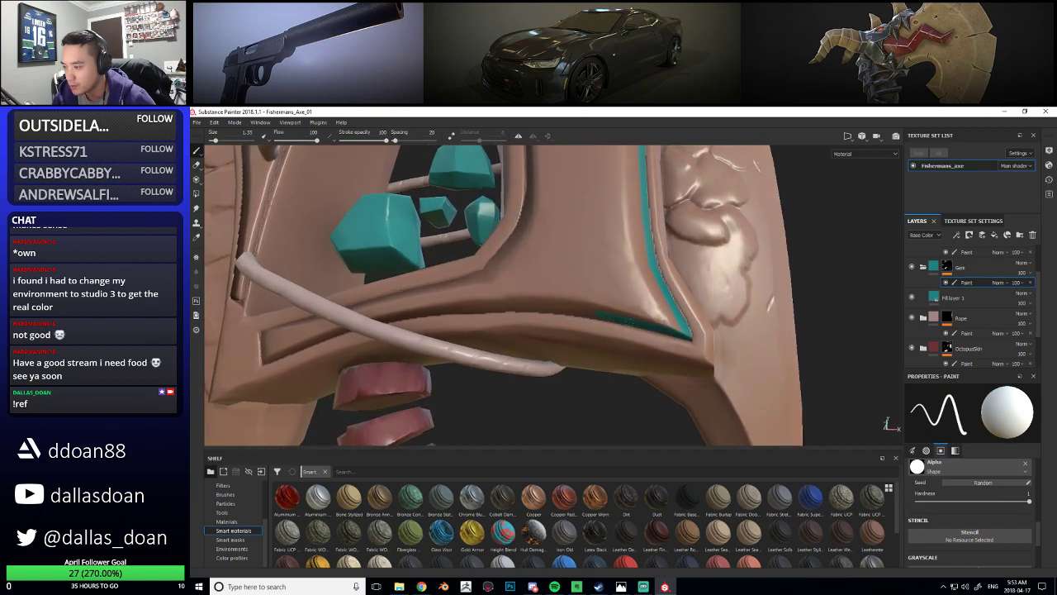
{"action": "left_click_drag", "start_coordinate": [551, 307], "coordinate": [594, 316], "text": "alt"}
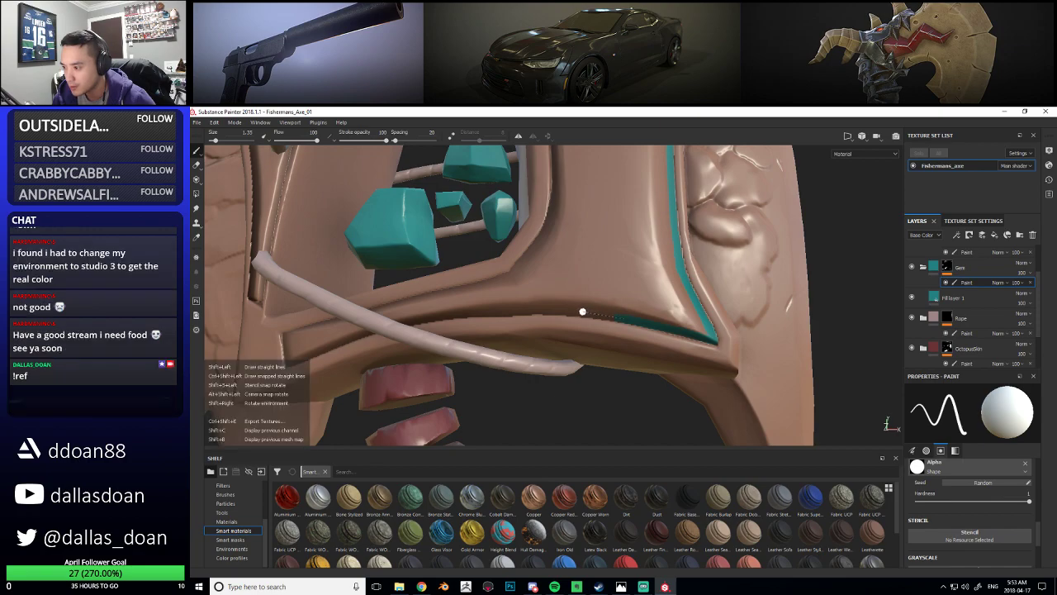
{"action": "left_click_drag", "start_coordinate": [538, 309], "coordinate": [621, 318], "text": "alt"}
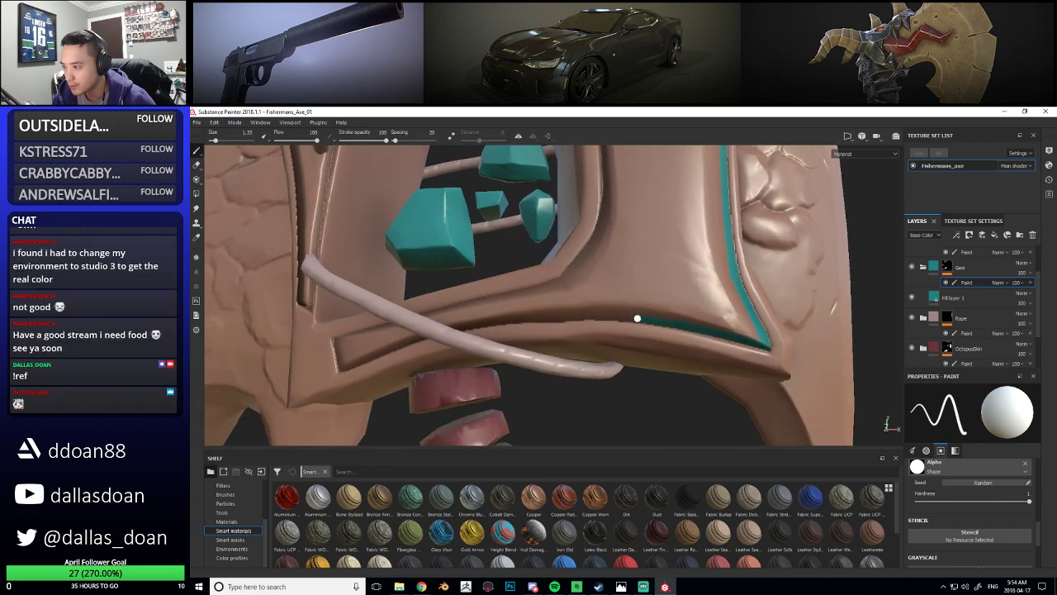
{"action": "mouse_move", "coordinate": [598, 314]}
{"action": "left_mouse_down"}
{"action": "mouse_move", "coordinate": [587, 314]}
{"action": "mouse_move", "coordinate": [642, 338]}
{"action": "mouse_move", "coordinate": [646, 303]}
{"action": "mouse_move", "coordinate": [626, 286]}
{"action": "left_mouse_up"}
Paint connected Gem mask strokes from the inset panel's upper inner corner down its inner edge to the rope
{"action": "right_click_drag", "start_coordinate": [625, 285], "coordinate": [633, 302], "text": "alt"}
{"action": "left_click_drag", "start_coordinate": [633, 303], "coordinate": [619, 289], "text": "alt"}
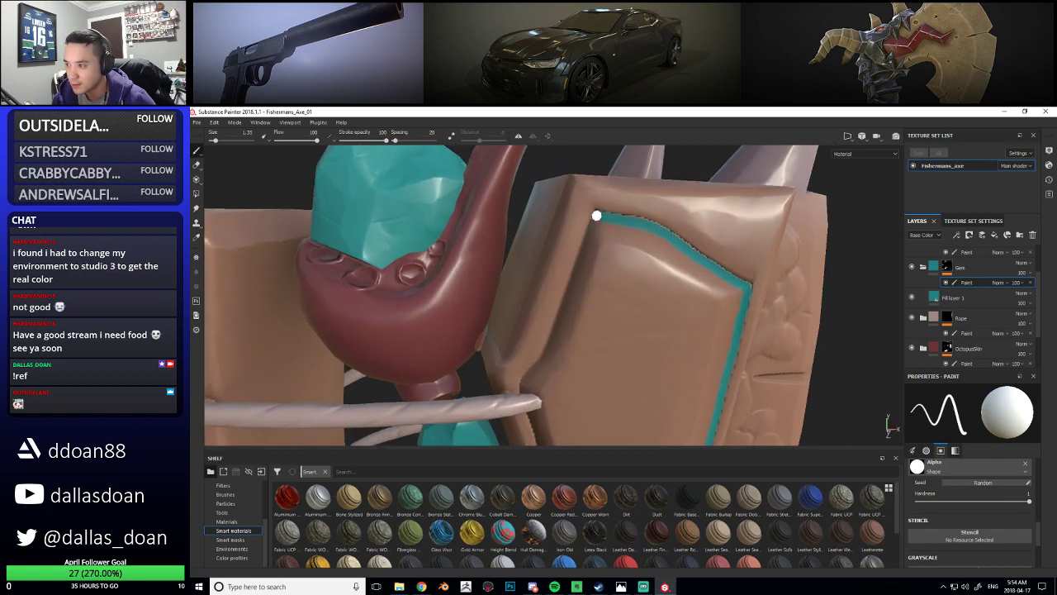
{"action": "mouse_move", "coordinate": [568, 298]}
{"action": "left_mouse_down", "text": "alt"}
{"action": "mouse_move", "coordinate": [601, 311]}
{"action": "mouse_move", "coordinate": [606, 293]}
{"action": "left_mouse_up", "text": "alt"}
{"action": "left_click", "coordinate": [617, 195]}
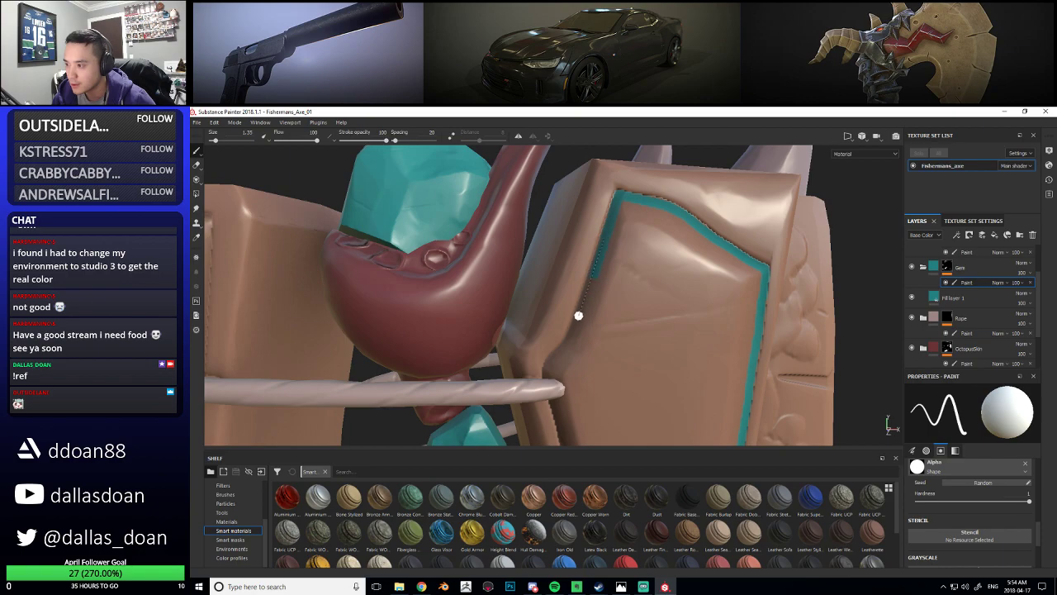
{"action": "mouse_move", "coordinate": [585, 331]}
{"action": "left_mouse_down", "text": "alt"}
{"action": "mouse_move", "coordinate": [616, 286]}
{"action": "mouse_move", "coordinate": [569, 323]}
{"action": "left_mouse_up", "text": "alt"}
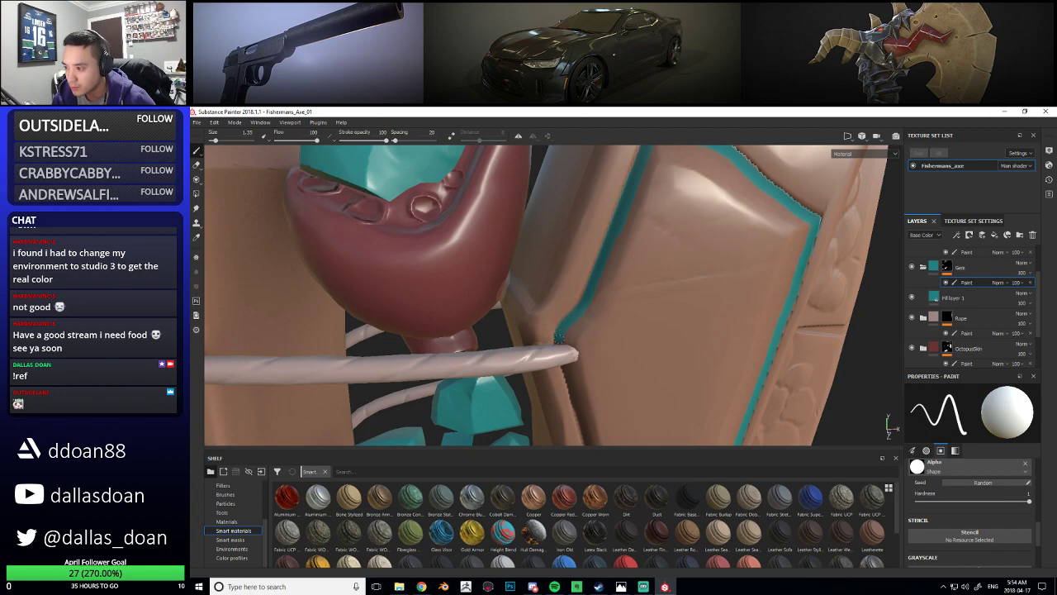
{"action": "mouse_move", "coordinate": [586, 321]}
{"action": "left_mouse_down", "text": "alt"}
{"action": "mouse_move", "coordinate": [590, 347]}
{"action": "mouse_move", "coordinate": [614, 319]}
{"action": "left_mouse_up", "text": "alt"}
Review the brush settings and undo the last Gem mask stroke at the inner edge's bend beside the rope
{"action": "scroll", "coordinate": [977, 525], "scroll_direction": "up", "scroll_amount": 5}
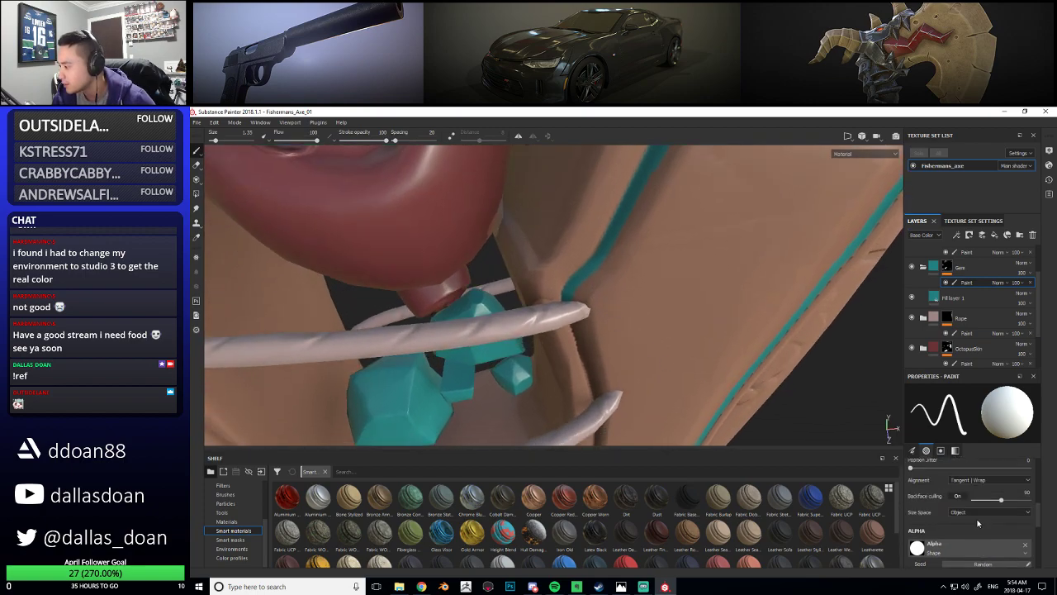
{"action": "mouse_move", "coordinate": [575, 315]}
{"action": "left_mouse_down", "text": "alt"}
{"action": "mouse_move", "coordinate": [551, 302]}
{"action": "mouse_move", "coordinate": [579, 308]}
{"action": "left_mouse_up", "text": "alt"}
{"action": "key", "text": "ctrl+z"}
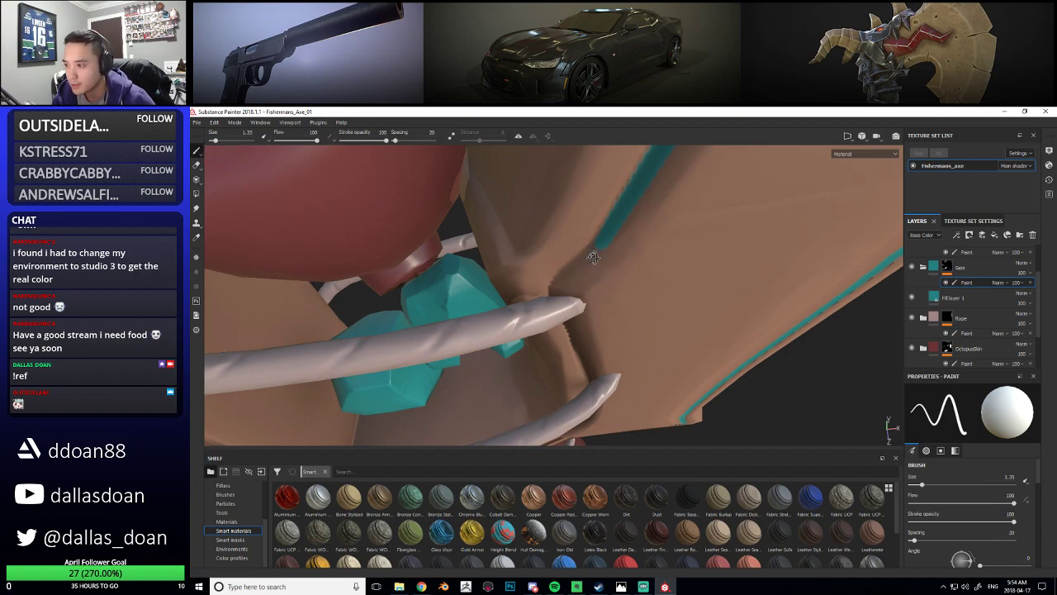
Inspect the axe's individual texture channels through Metallic, and return to the full material display
{"action": "left_click_drag", "start_coordinate": [594, 258], "coordinate": [598, 248], "text": "alt"}
{"action": "key", "text": "c"}
{"action": "key", "text": "c"}
{"action": "key", "text": "c"}
{"action": "key", "text": "c"}
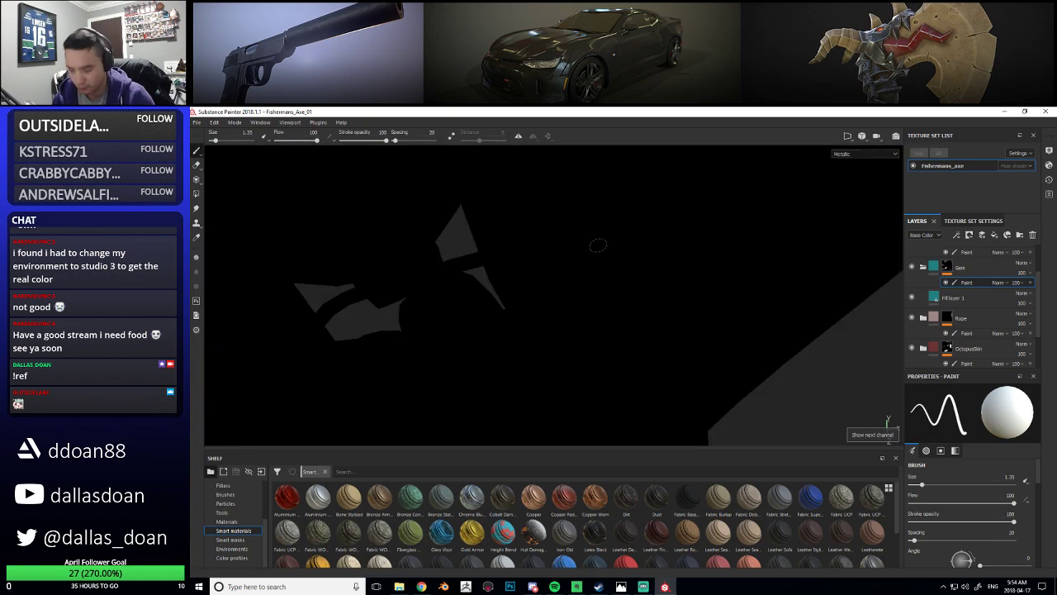
{"action": "key", "text": "m"}
Extend the teal trim line on the Gem mask down the axe head's inner groove to the upper rope's end
{"action": "left_click_drag", "start_coordinate": [597, 272], "coordinate": [595, 243], "text": "alt"}
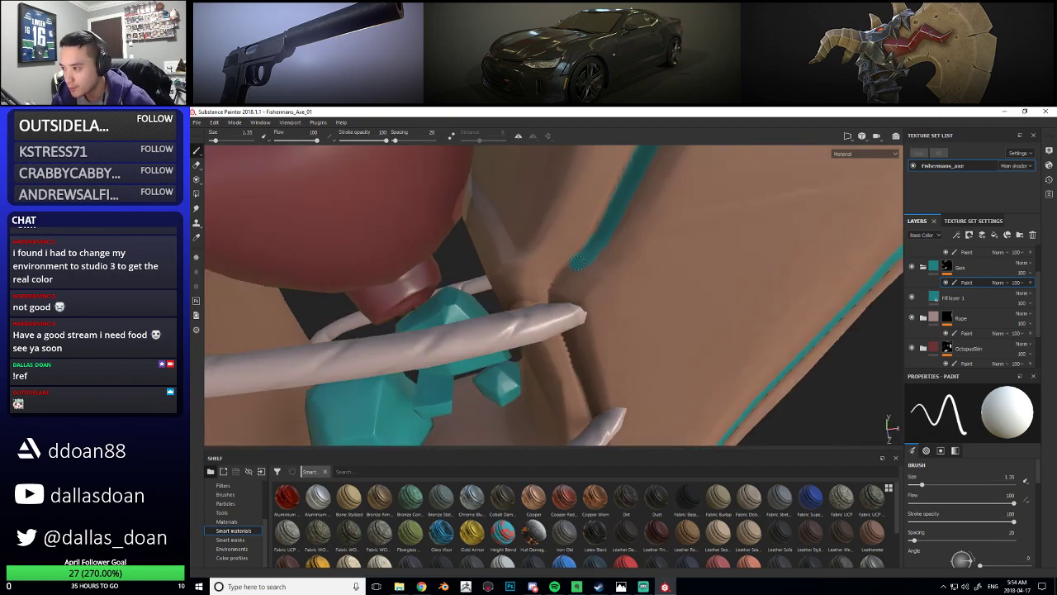
{"action": "left_click_drag", "start_coordinate": [583, 264], "coordinate": [603, 246], "text": "alt"}
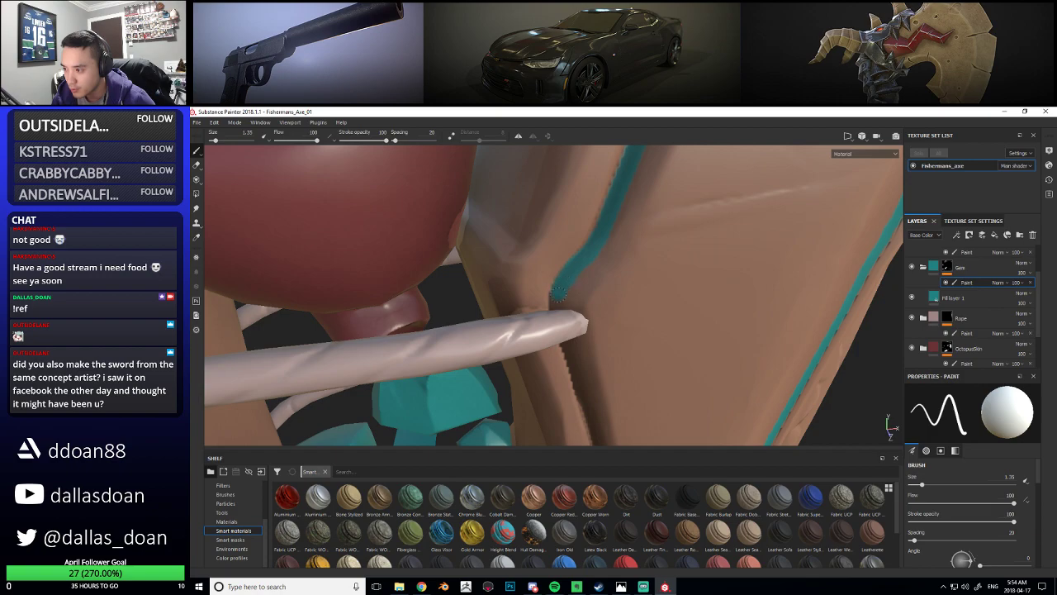
{"action": "left_click_drag", "start_coordinate": [556, 297], "coordinate": [587, 246], "text": "alt"}
{"action": "right_click_drag", "start_coordinate": [588, 246], "coordinate": [604, 240], "text": "alt"}
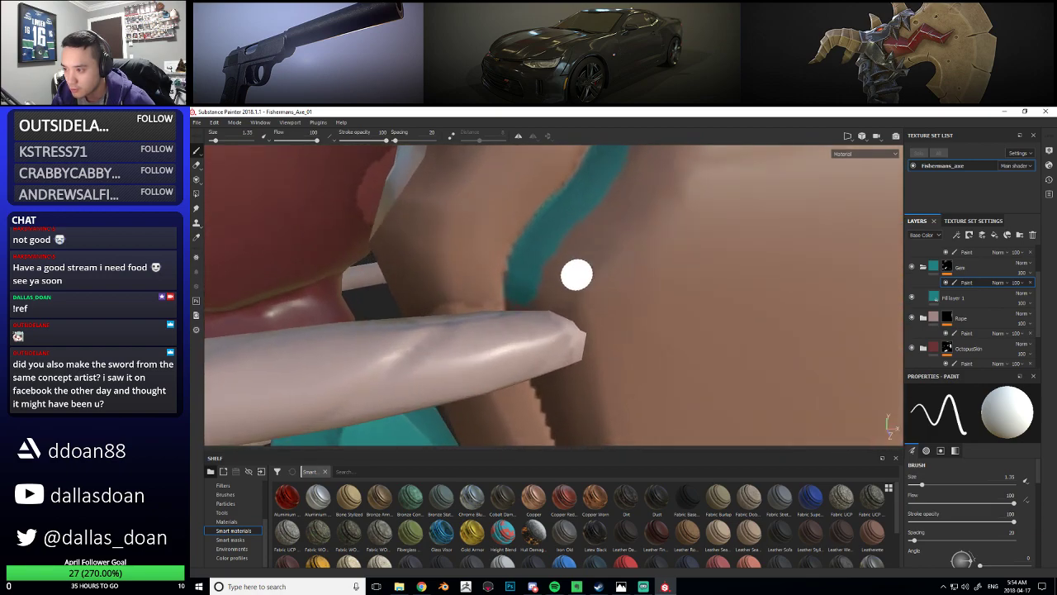
Reduce the brush size to 0.91 and paint the teal groove line from the upper rope down towards the second rope
{"action": "key", "text": "["}
{"action": "key", "text": "["}
{"action": "key", "text": "["}
{"action": "key", "text": "["}
{"action": "key", "text": "["}
{"action": "key", "text": "["}
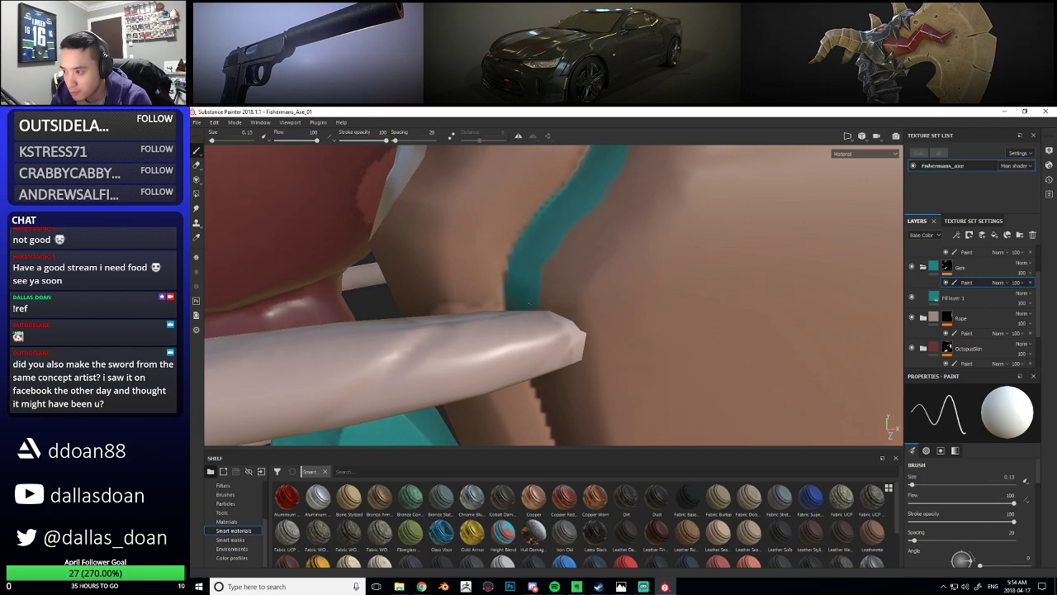
{"action": "key", "text": "]"}
{"action": "mouse_move", "coordinate": [559, 269]}
{"action": "left_mouse_down", "text": "alt"}
{"action": "mouse_move", "coordinate": [578, 278]}
{"action": "mouse_move", "coordinate": [616, 243]}
{"action": "mouse_move", "coordinate": [626, 248]}
{"action": "mouse_move", "coordinate": [569, 252]}
{"action": "left_mouse_up", "text": "alt"}
{"action": "key", "text": "]"}
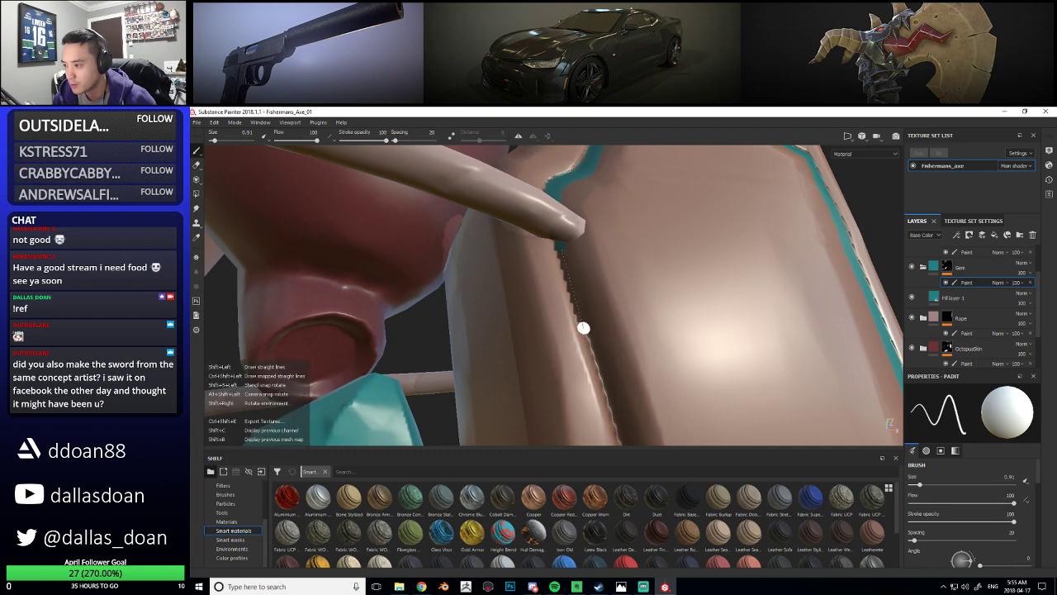
{"action": "mouse_move", "coordinate": [595, 341]}
{"action": "left_mouse_down"}
{"action": "mouse_move", "coordinate": [600, 288]}
{"action": "mouse_move", "coordinate": [587, 302]}
{"action": "mouse_move", "coordinate": [571, 278]}
{"action": "left_mouse_up"}
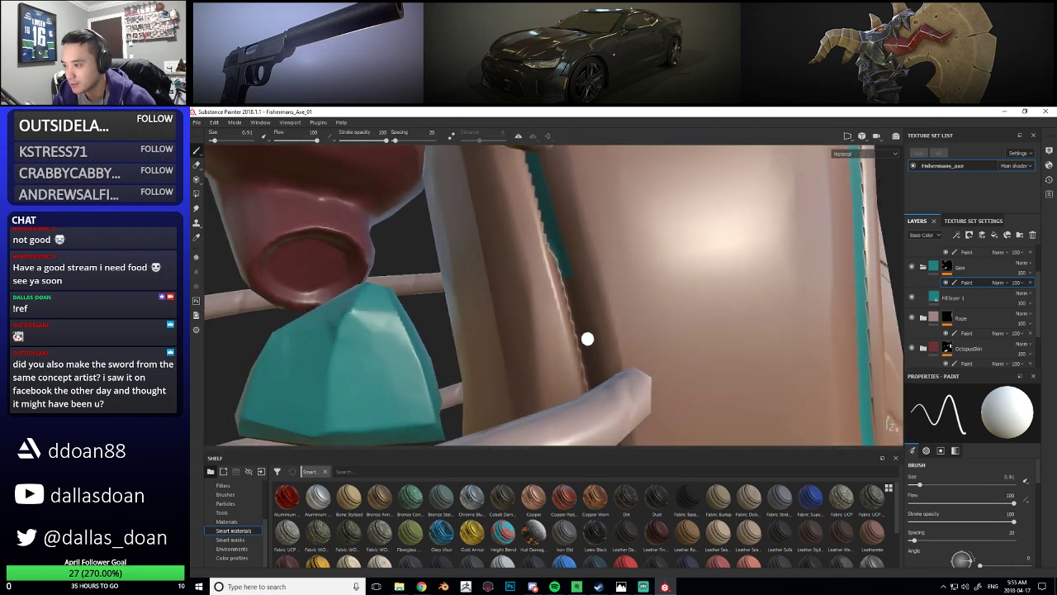
Continue the teal line down the inner groove below the second rope with straight strokes
{"action": "mouse_move", "coordinate": [633, 338]}
{"action": "left_mouse_down", "text": "alt"}
{"action": "mouse_move", "coordinate": [607, 323]}
{"action": "mouse_move", "coordinate": [602, 242]}
{"action": "mouse_move", "coordinate": [636, 263]}
{"action": "left_mouse_up", "text": "alt"}
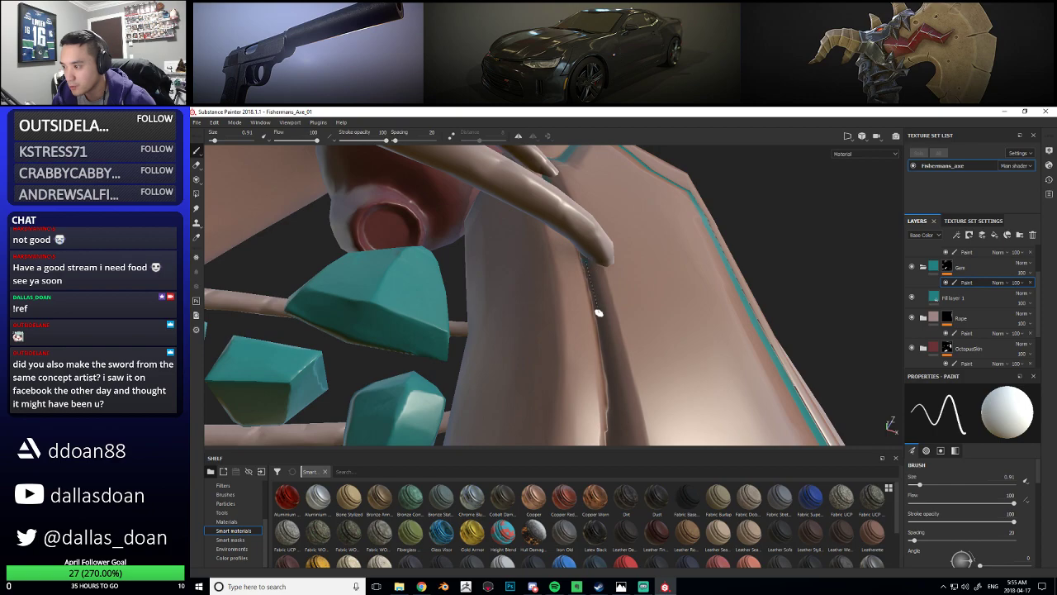
{"action": "mouse_move", "coordinate": [626, 318]}
{"action": "left_mouse_down", "text": "alt"}
{"action": "mouse_move", "coordinate": [573, 278]}
{"action": "mouse_move", "coordinate": [584, 246]}
{"action": "mouse_move", "coordinate": [624, 350]}
{"action": "mouse_move", "coordinate": [613, 274]}
{"action": "mouse_move", "coordinate": [589, 271]}
{"action": "mouse_move", "coordinate": [584, 248]}
{"action": "left_mouse_up", "text": "alt"}
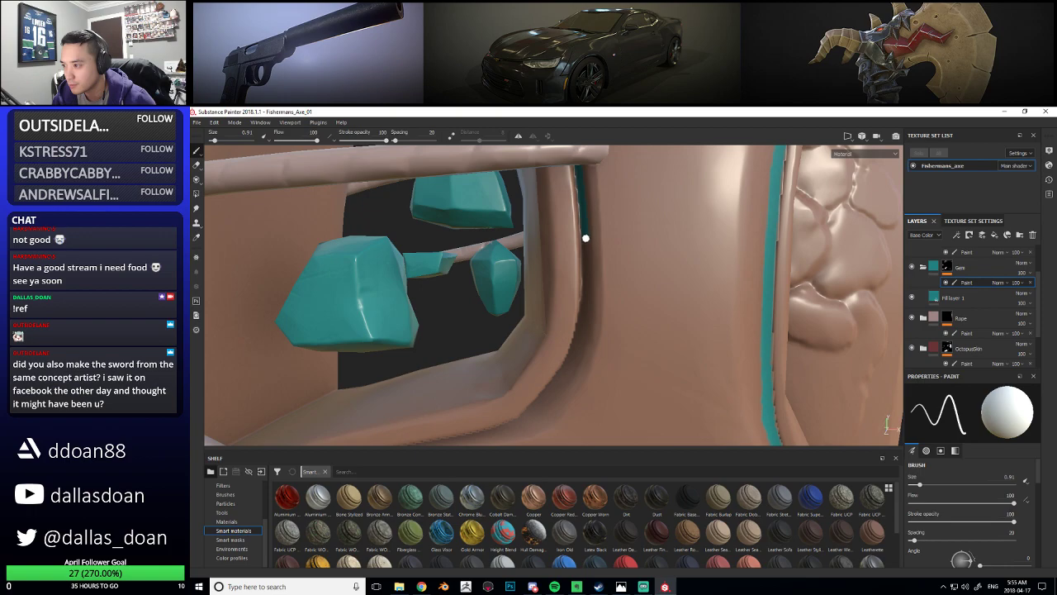
{"action": "key", "text": "shift"}
{"action": "left_click_drag", "start_coordinate": [592, 317], "coordinate": [600, 211], "text": "alt"}
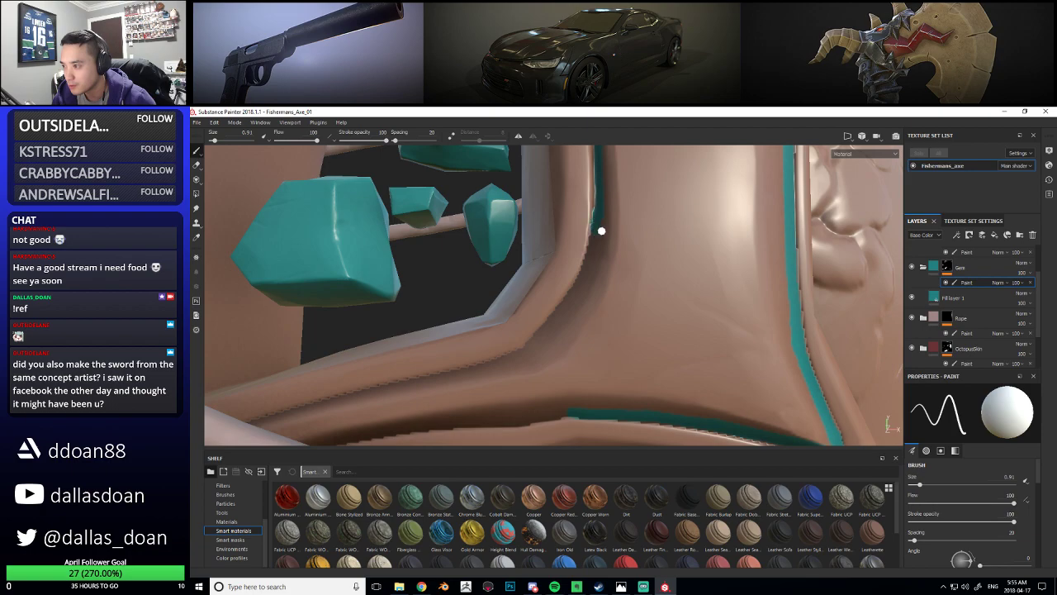
Paint the teal line around the groove's bend where the panel turns into the lower arm
{"action": "scroll", "coordinate": [607, 238], "scroll_direction": "up", "scroll_amount": 1}
{"action": "mouse_move", "coordinate": [593, 219]}
{"action": "left_mouse_down"}
{"action": "mouse_move", "coordinate": [569, 305]}
{"action": "mouse_move", "coordinate": [543, 338]}
{"action": "mouse_move", "coordinate": [653, 228]}
{"action": "mouse_move", "coordinate": [590, 308]}
{"action": "left_mouse_up"}
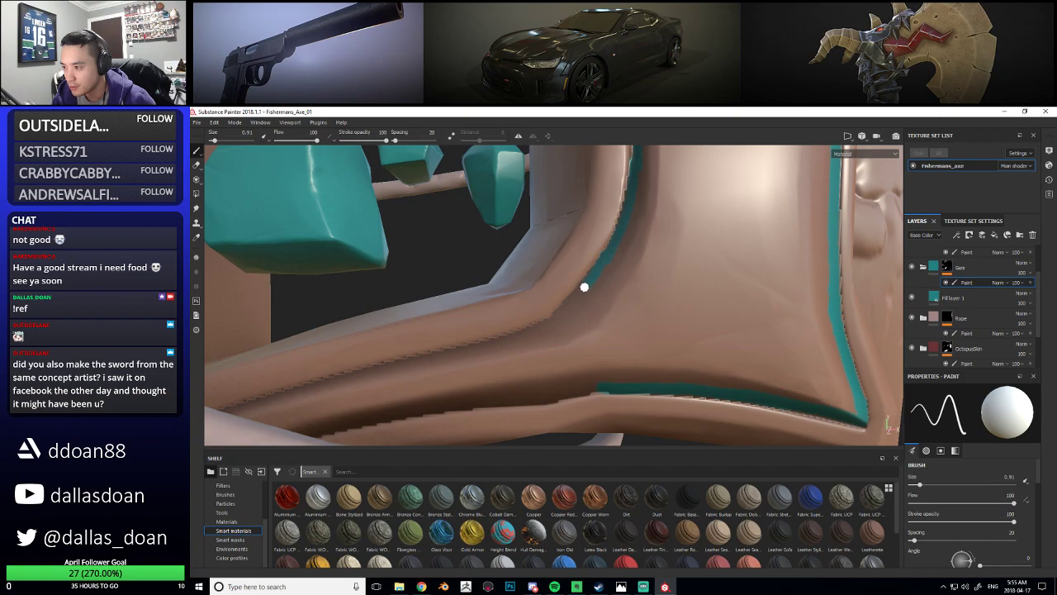
{"action": "left_click", "coordinate": [565, 308], "text": "shift"}
Paint the teal line along the upper edge of the lower arm's recess, passing beneath the crossing rope
{"action": "left_click_drag", "start_coordinate": [554, 322], "coordinate": [640, 255], "text": "alt"}
{"action": "mouse_move", "coordinate": [640, 255]}
{"action": "right_mouse_down", "text": "alt"}
{"action": "mouse_move", "coordinate": [550, 268]}
{"action": "mouse_move", "coordinate": [685, 250]}
{"action": "right_mouse_up", "text": "alt"}
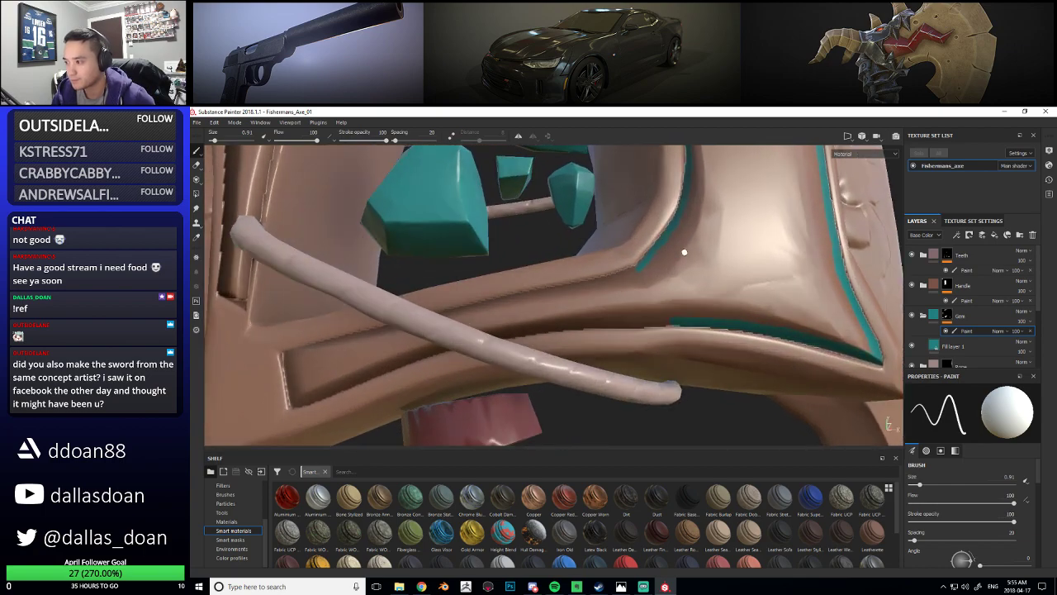
{"action": "left_click_drag", "start_coordinate": [685, 250], "coordinate": [646, 281], "text": "alt"}
{"action": "right_click_drag", "start_coordinate": [664, 254], "coordinate": [650, 249], "text": "alt"}
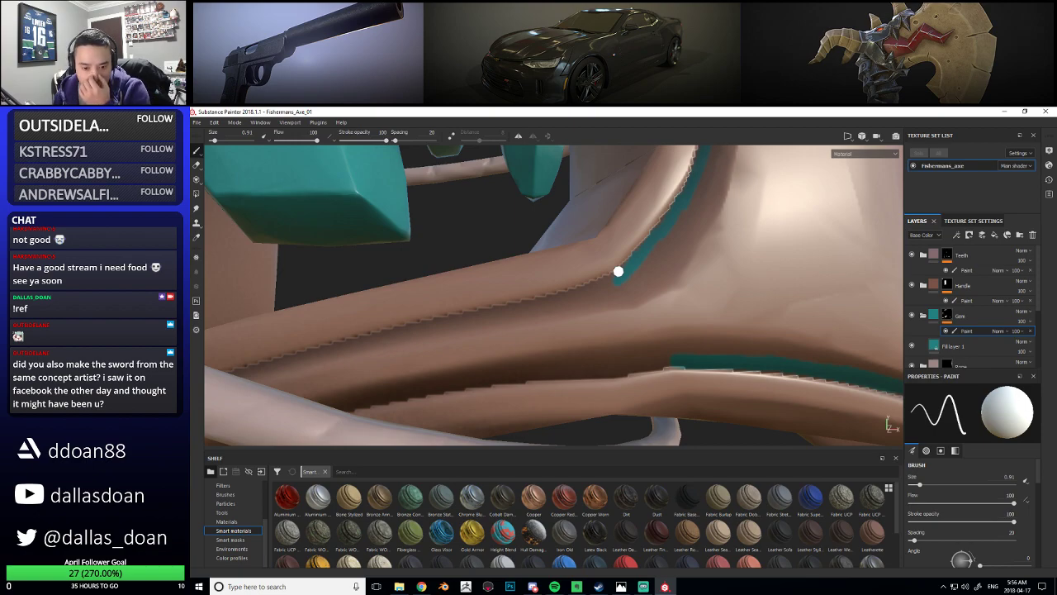
{"action": "left_click_drag", "start_coordinate": [532, 262], "coordinate": [616, 256], "text": "alt"}
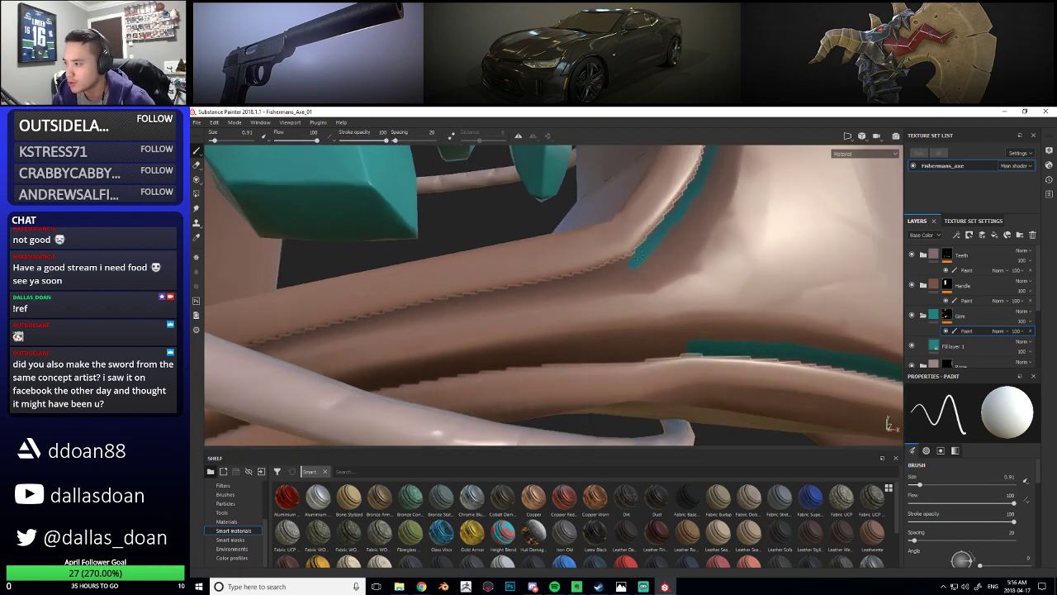
{"action": "key", "text": "shift"}
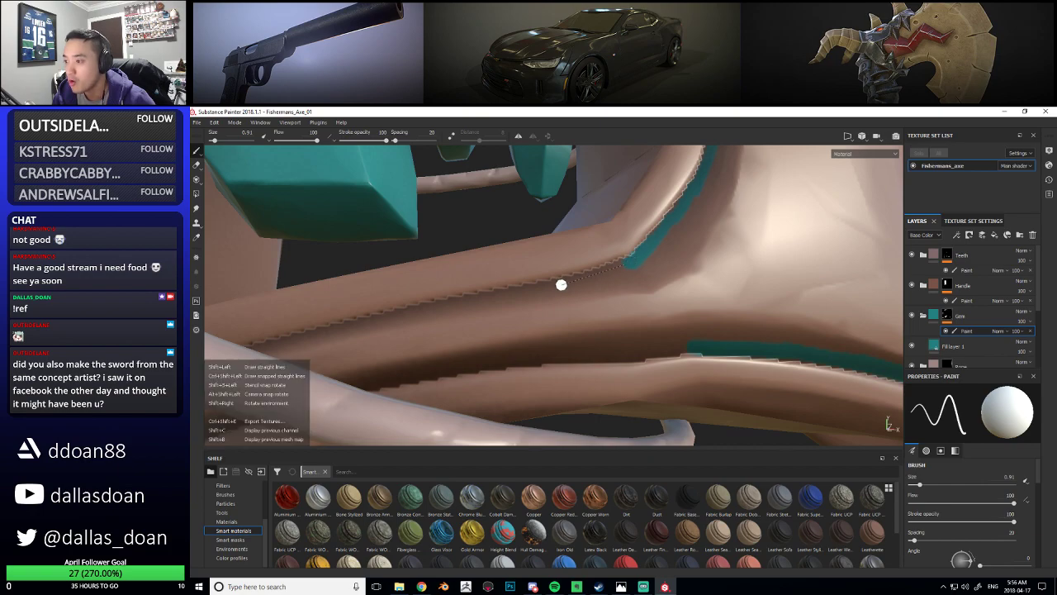
{"action": "left_click_drag", "start_coordinate": [616, 284], "coordinate": [677, 269], "text": "alt"}
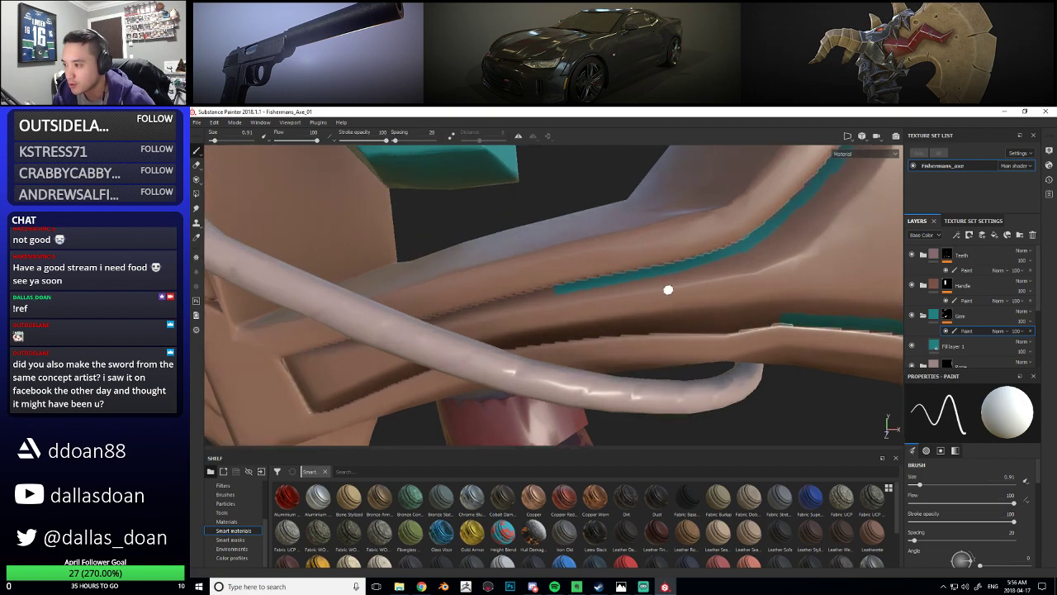
{"action": "left_click_drag", "start_coordinate": [632, 292], "coordinate": [653, 261], "text": "alt"}
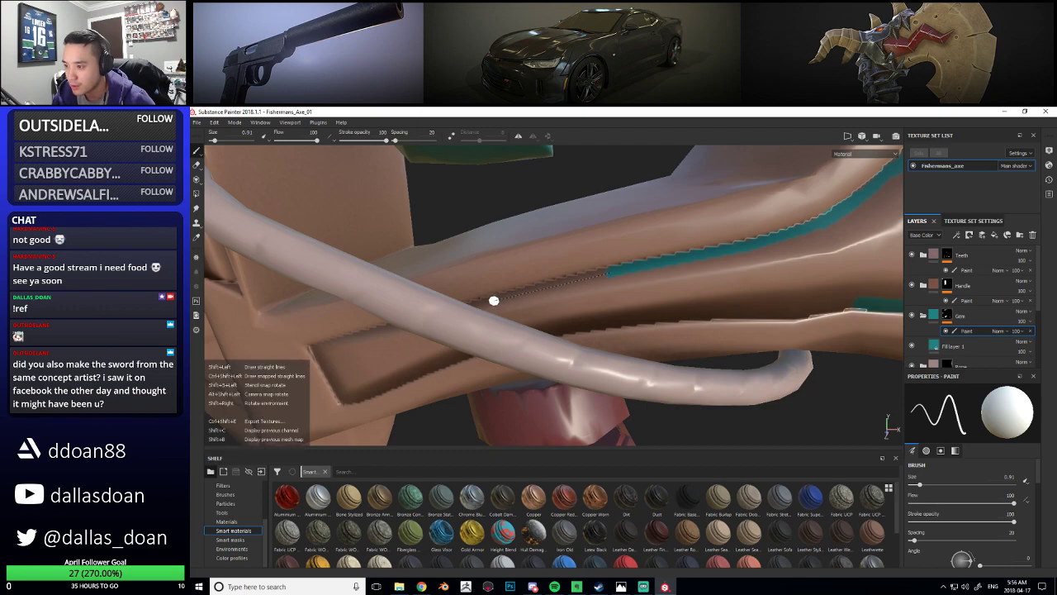
{"action": "mouse_move", "coordinate": [524, 297]}
{"action": "left_mouse_down", "text": "alt"}
{"action": "mouse_move", "coordinate": [682, 303]}
{"action": "mouse_move", "coordinate": [609, 288]}
{"action": "mouse_move", "coordinate": [649, 273]}
{"action": "mouse_move", "coordinate": [664, 210]}
{"action": "mouse_move", "coordinate": [655, 248]}
{"action": "left_mouse_up", "text": "alt"}
{"action": "key", "text": "shift"}
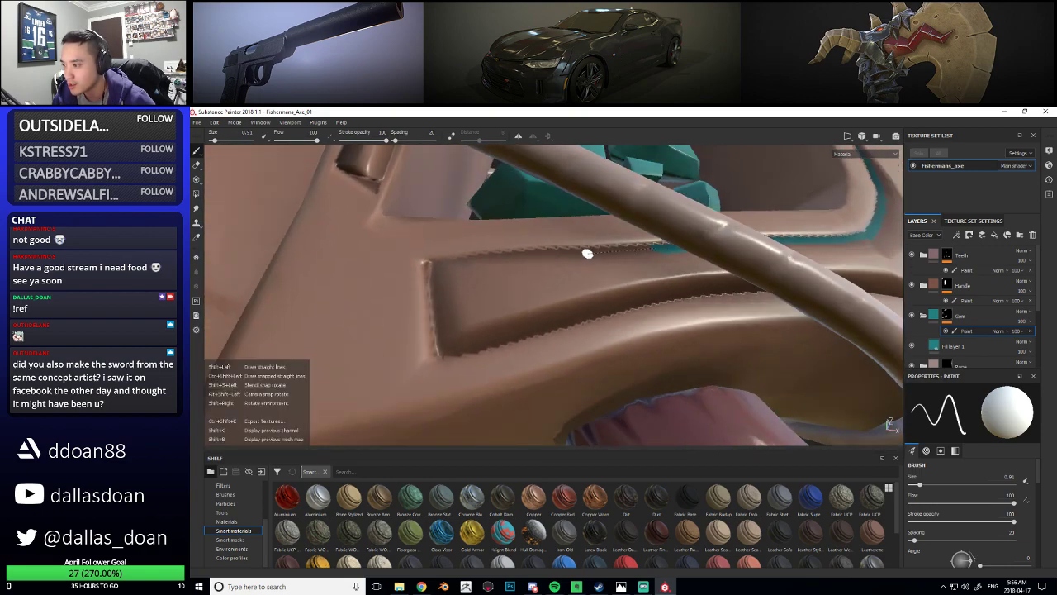
{"action": "left_click_drag", "start_coordinate": [580, 254], "coordinate": [649, 240], "text": "alt"}
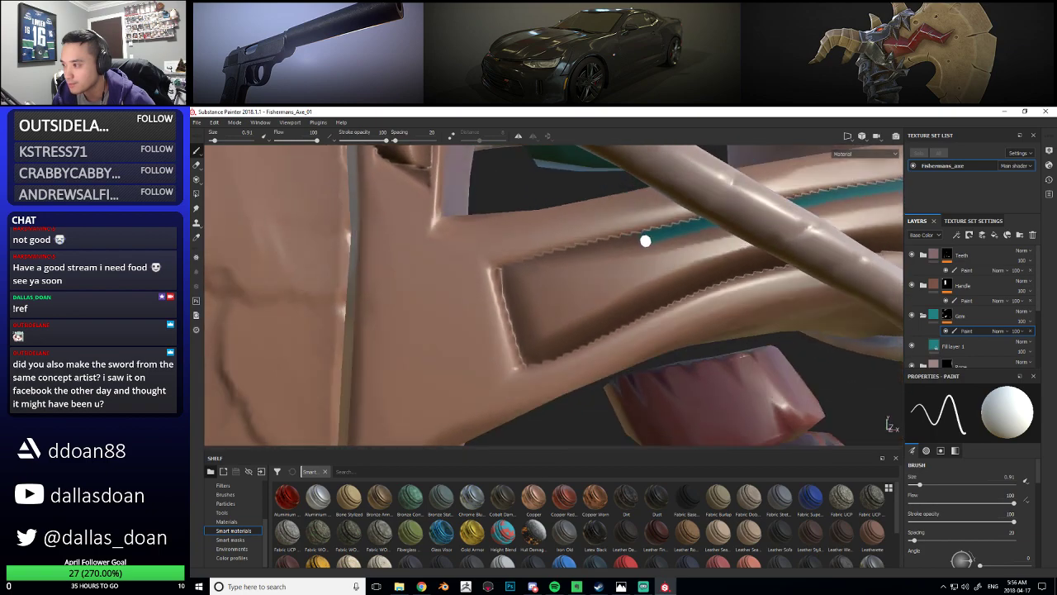
{"action": "key", "text": "shift"}
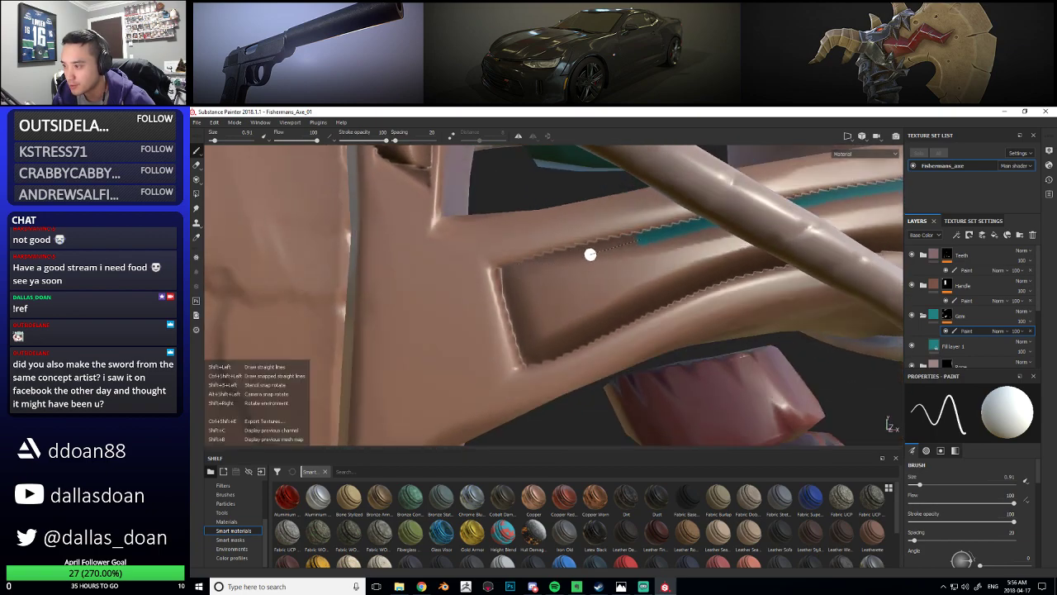
Outline the narrow closed end of the lower arm's recess with straight teal strokes around both corners
{"action": "left_click", "coordinate": [570, 256], "text": "shift"}
{"action": "left_click", "coordinate": [507, 274], "text": "shift"}
{"action": "left_click", "coordinate": [530, 358], "text": "shift"}
{"action": "left_click", "coordinate": [573, 340], "text": "shift"}
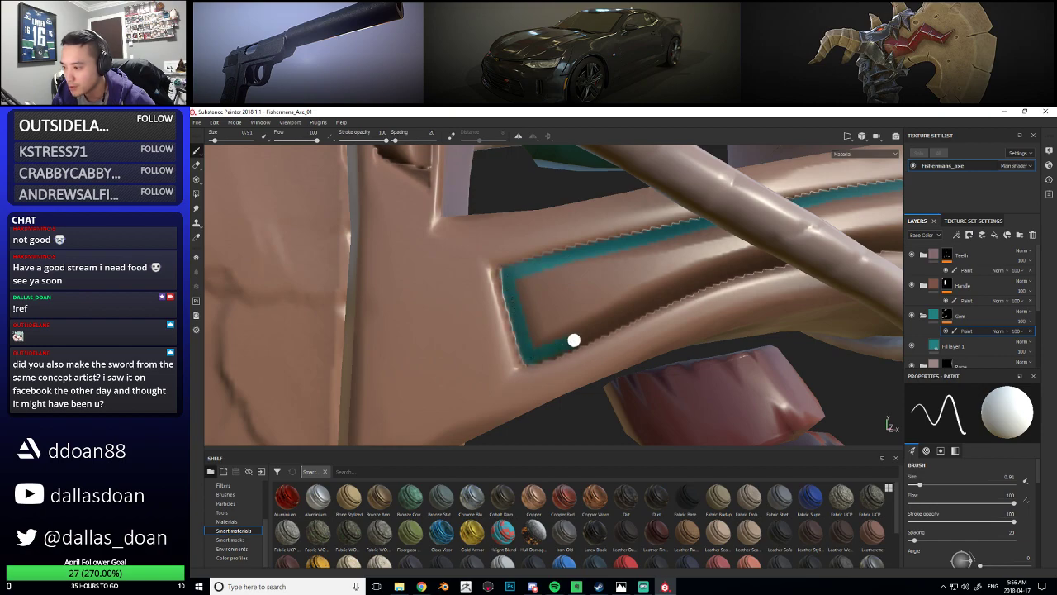
Paint teal along the recess's lower edge, under the rope, joining the existing line on the panel's bottom edge
{"action": "left_click", "coordinate": [725, 272], "text": "shift"}
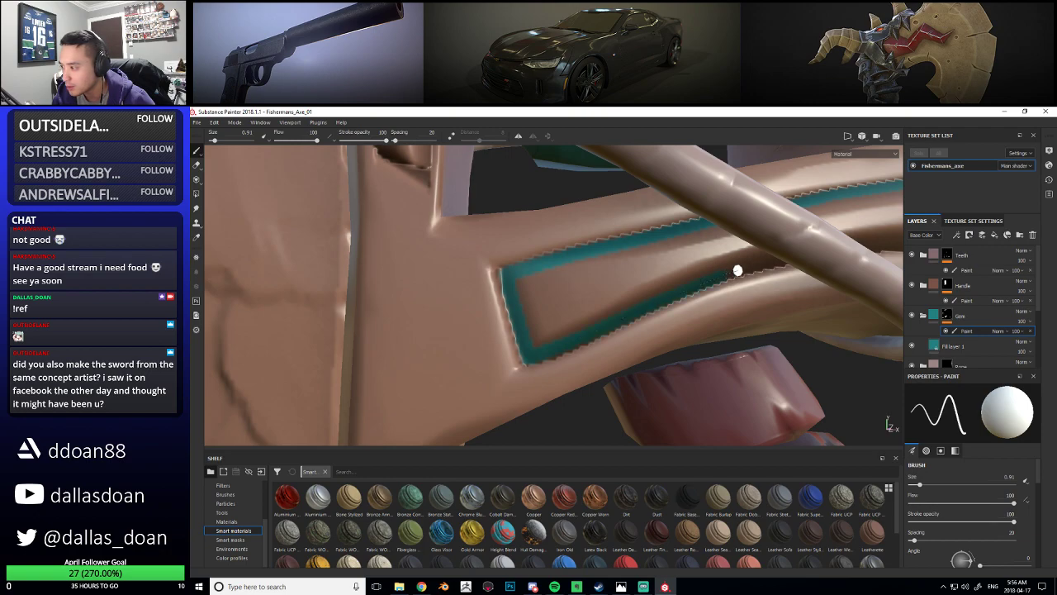
{"action": "left_click_drag", "start_coordinate": [726, 278], "coordinate": [770, 271], "text": "alt"}
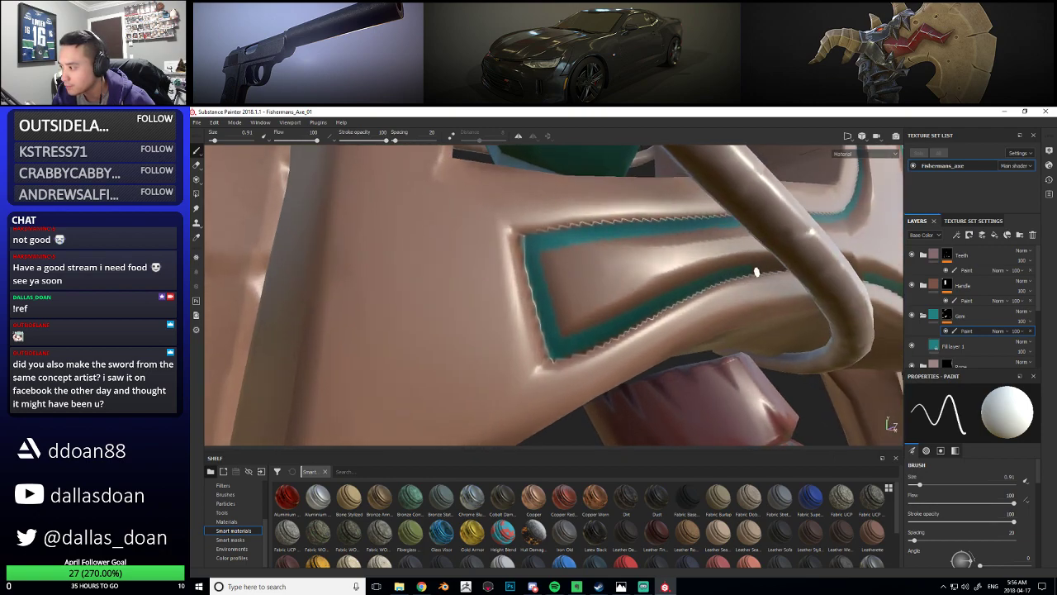
{"action": "left_click_drag", "start_coordinate": [773, 264], "coordinate": [581, 273], "text": "alt"}
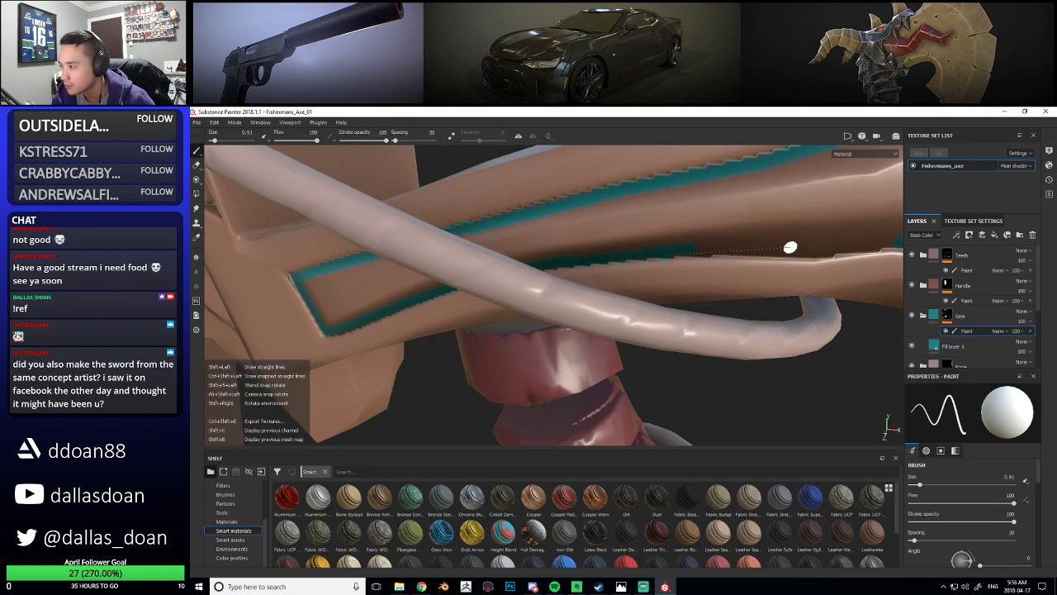
{"action": "left_click_drag", "start_coordinate": [757, 254], "coordinate": [670, 278], "text": "alt"}
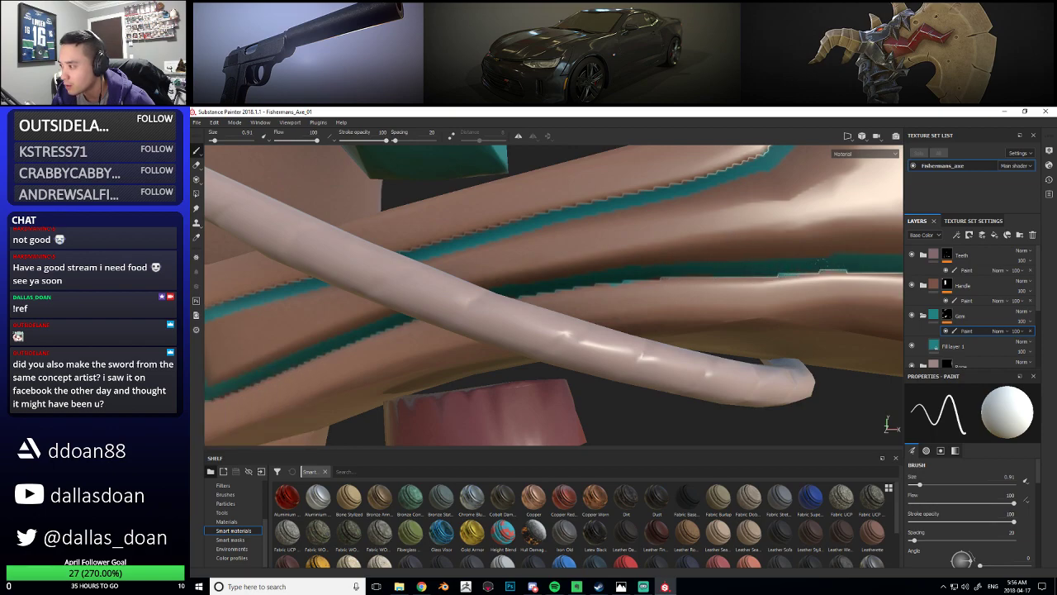
Paint a teal outline around the tip of the upper rope, connecting the groove line above and below it
{"action": "right_click_drag", "start_coordinate": [855, 258], "coordinate": [736, 272], "text": "alt"}
{"action": "mouse_move", "coordinate": [737, 272]}
{"action": "left_mouse_down", "text": "alt"}
{"action": "mouse_move", "coordinate": [748, 294]}
{"action": "mouse_move", "coordinate": [725, 278]}
{"action": "left_mouse_up", "text": "alt"}
{"action": "right_click_drag", "start_coordinate": [724, 278], "coordinate": [689, 299], "text": "alt"}
{"action": "left_click_drag", "start_coordinate": [689, 299], "coordinate": [653, 268], "text": "alt"}
{"action": "right_click_drag", "start_coordinate": [653, 269], "coordinate": [685, 277], "text": "alt"}
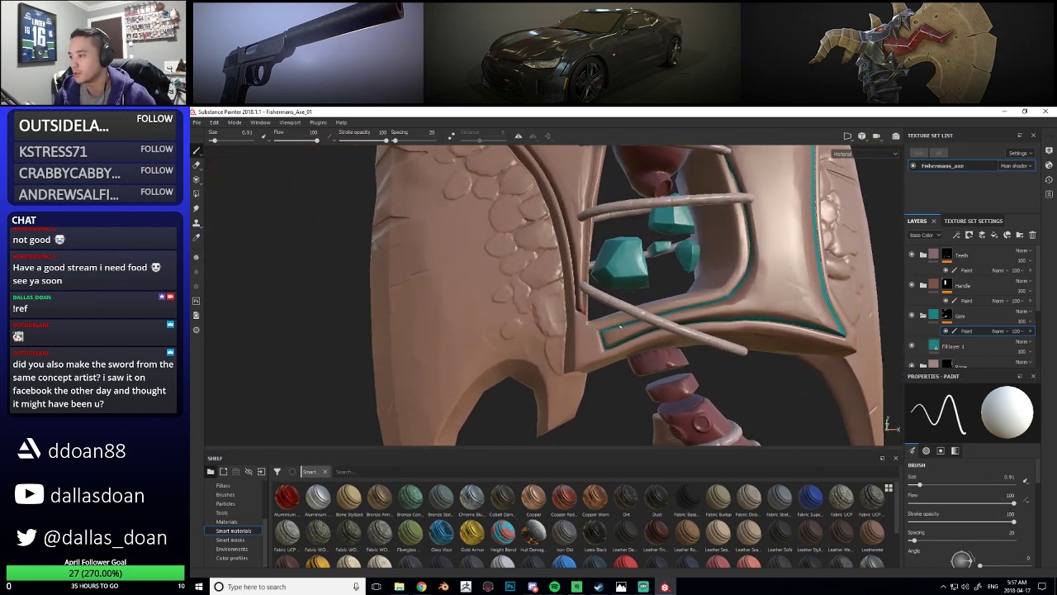
{"action": "middle_click_drag", "start_coordinate": [595, 331], "coordinate": [606, 309], "text": "alt"}
{"action": "left_click_drag", "start_coordinate": [607, 309], "coordinate": [588, 321], "text": "alt"}
{"action": "right_click_drag", "start_coordinate": [588, 321], "coordinate": [619, 324], "text": "alt"}
{"action": "mouse_move", "coordinate": [682, 270]}
{"action": "left_mouse_down", "text": "alt"}
{"action": "mouse_move", "coordinate": [578, 385]}
{"action": "mouse_move", "coordinate": [557, 300]}
{"action": "mouse_move", "coordinate": [536, 281]}
{"action": "mouse_move", "coordinate": [586, 278]}
{"action": "mouse_move", "coordinate": [538, 299]}
{"action": "left_mouse_up", "text": "alt"}
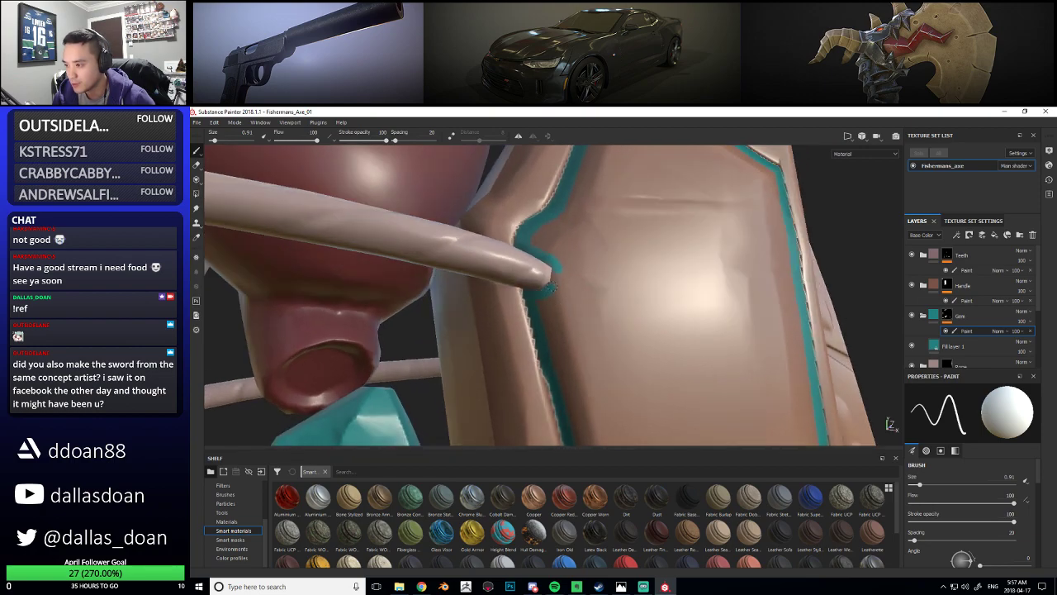
Reduce the brush size to 0.57 and touch up the teal groove line beside the rope
{"action": "mouse_move", "coordinate": [573, 268]}
{"action": "left_mouse_down", "text": "alt"}
{"action": "mouse_move", "coordinate": [553, 265]}
{"action": "mouse_move", "coordinate": [583, 323]}
{"action": "mouse_move", "coordinate": [612, 251]}
{"action": "mouse_move", "coordinate": [620, 286]}
{"action": "mouse_move", "coordinate": [675, 261]}
{"action": "mouse_move", "coordinate": [582, 295]}
{"action": "mouse_move", "coordinate": [580, 256]}
{"action": "left_mouse_up", "text": "alt"}
{"action": "key", "text": "bracketleft"}
{"action": "key", "text": "bracketleft"}
{"action": "key", "text": "bracketleft"}
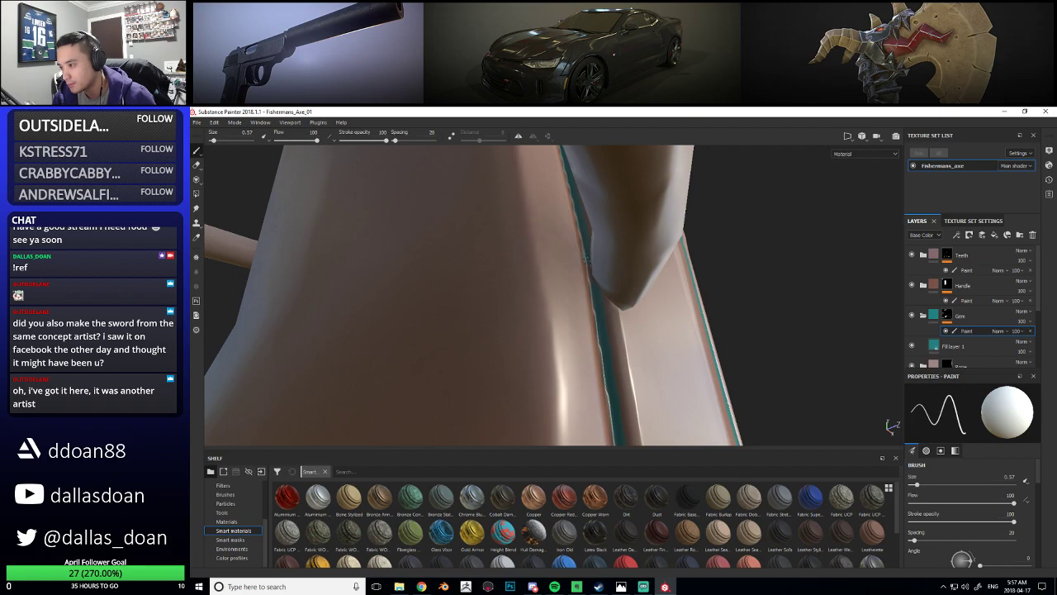
Outline the second rope's tip in teal, joining the groove line on both sides of the rope
{"action": "mouse_move", "coordinate": [623, 339]}
{"action": "left_mouse_down", "text": "alt"}
{"action": "mouse_move", "coordinate": [536, 406]}
{"action": "mouse_move", "coordinate": [608, 278]}
{"action": "mouse_move", "coordinate": [587, 249]}
{"action": "mouse_move", "coordinate": [562, 272]}
{"action": "left_mouse_up", "text": "alt"}
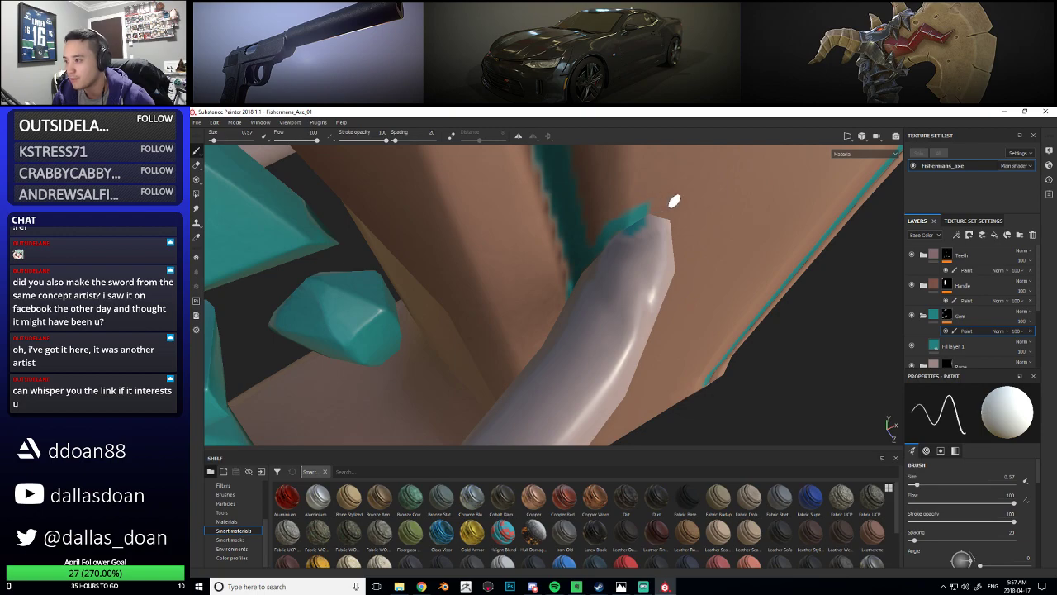
{"action": "mouse_move", "coordinate": [640, 230]}
{"action": "left_mouse_down", "text": "alt"}
{"action": "mouse_move", "coordinate": [671, 224]}
{"action": "mouse_move", "coordinate": [548, 225]}
{"action": "left_mouse_up", "text": "alt"}
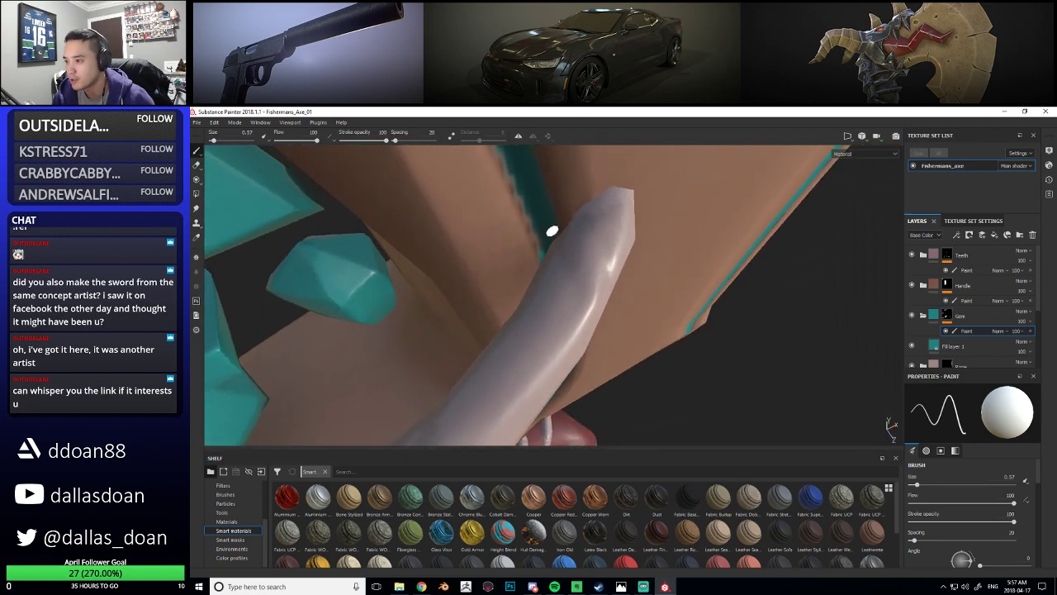
{"action": "left_click", "coordinate": [555, 226]}
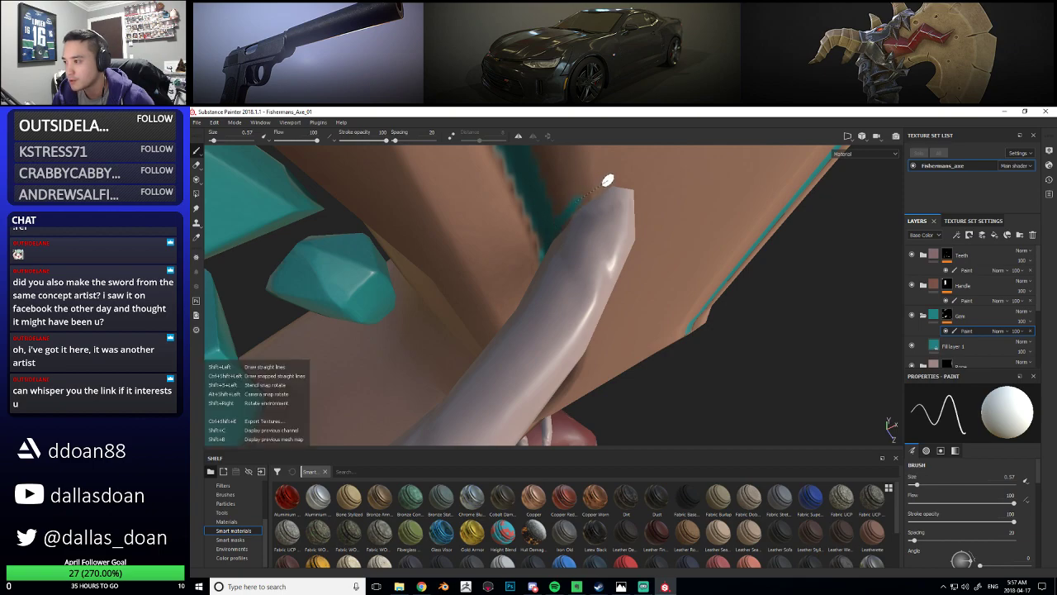
{"action": "mouse_move", "coordinate": [608, 180]}
{"action": "left_mouse_down", "text": "alt"}
{"action": "mouse_move", "coordinate": [633, 187]}
{"action": "mouse_move", "coordinate": [573, 267]}
{"action": "mouse_move", "coordinate": [581, 204]}
{"action": "left_mouse_up", "text": "alt"}
{"action": "mouse_move", "coordinate": [617, 235]}
{"action": "left_mouse_down", "text": "alt"}
{"action": "mouse_move", "coordinate": [630, 236]}
{"action": "mouse_move", "coordinate": [578, 240]}
{"action": "left_mouse_up", "text": "alt"}
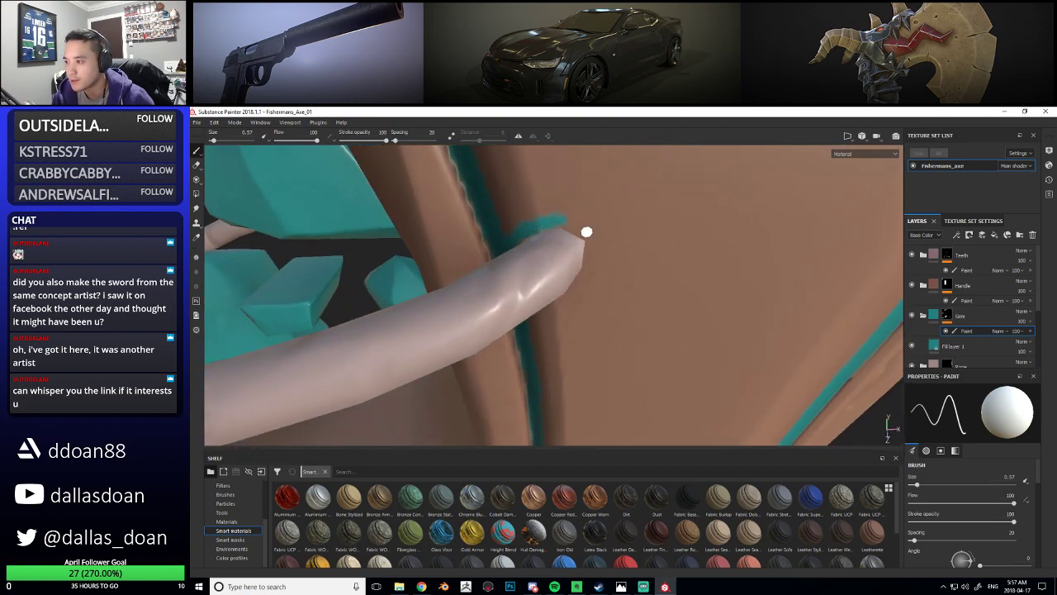
{"action": "mouse_move", "coordinate": [592, 235]}
{"action": "left_mouse_down", "text": "alt"}
{"action": "mouse_move", "coordinate": [608, 229]}
{"action": "mouse_move", "coordinate": [590, 236]}
{"action": "left_mouse_up", "text": "alt"}
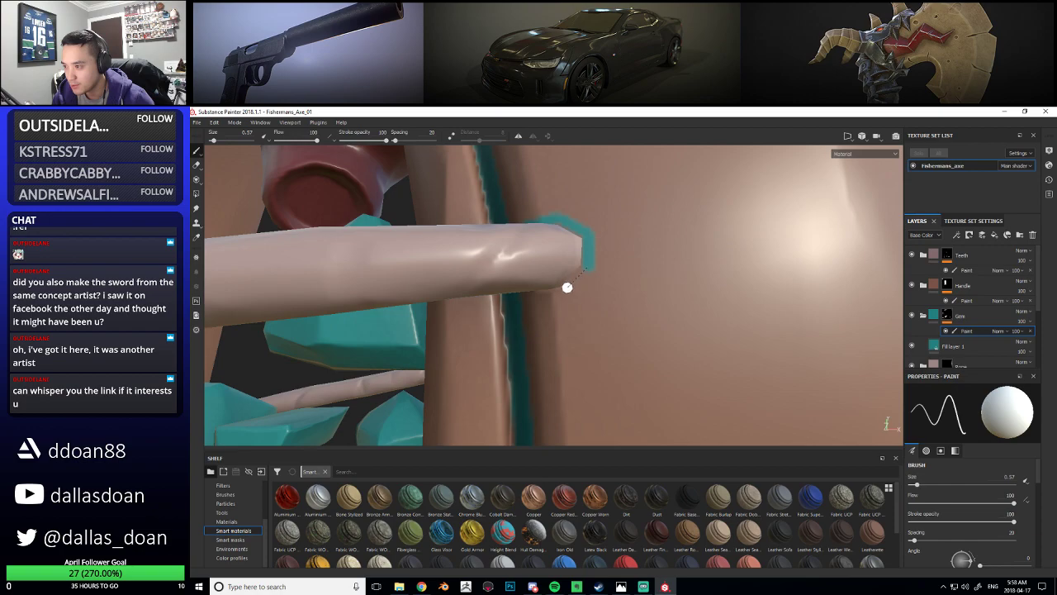
{"action": "mouse_move", "coordinate": [601, 284]}
{"action": "left_mouse_down", "text": "alt"}
{"action": "mouse_move", "coordinate": [632, 281]}
{"action": "mouse_move", "coordinate": [522, 290]}
{"action": "left_mouse_up", "text": "alt"}
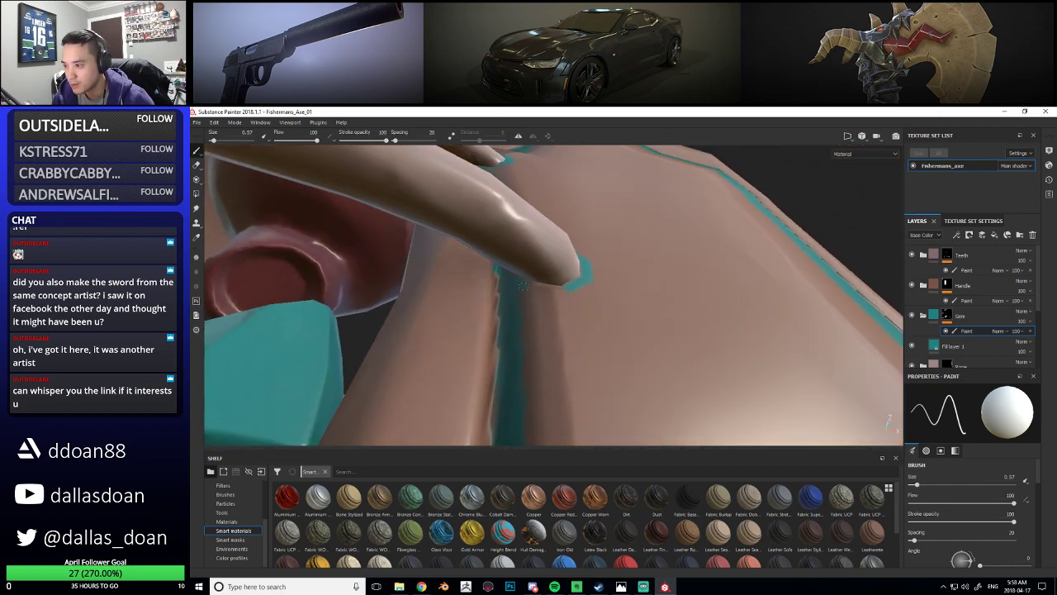
{"action": "left_click_drag", "start_coordinate": [565, 290], "coordinate": [596, 286], "text": "alt"}
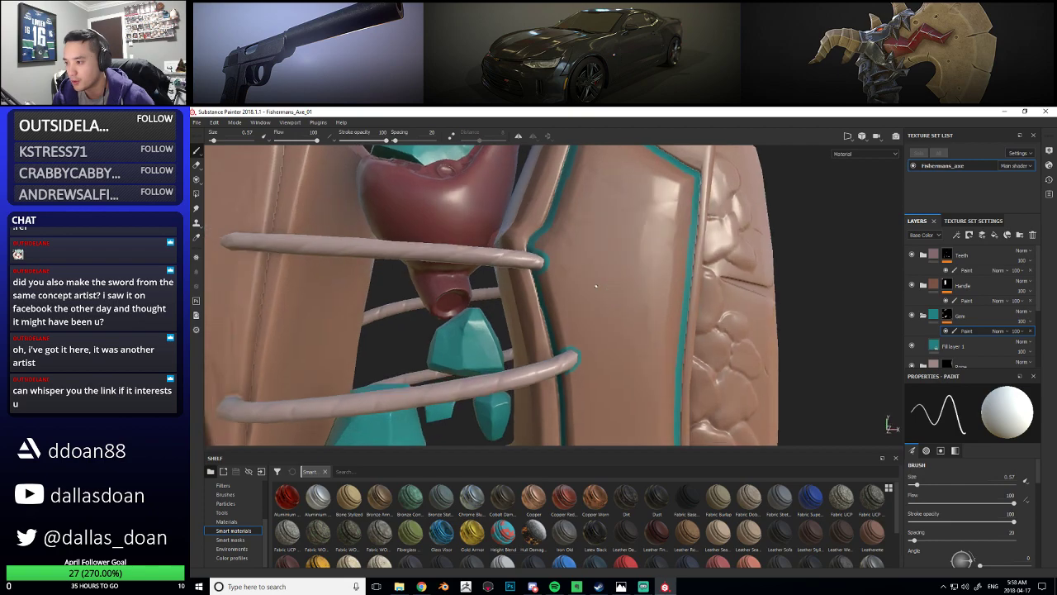
Increase the brush size to 3.07 and paint a teal patch on the panel around the upper rope's tip
{"action": "right_click_drag", "start_coordinate": [560, 217], "coordinate": [570, 221], "text": "ctrl"}
{"action": "mouse_move", "coordinate": [561, 224]}
{"action": "right_mouse_down", "text": "alt"}
{"action": "mouse_move", "coordinate": [556, 266]}
{"action": "mouse_move", "coordinate": [560, 257]}
{"action": "right_mouse_up", "text": "alt"}
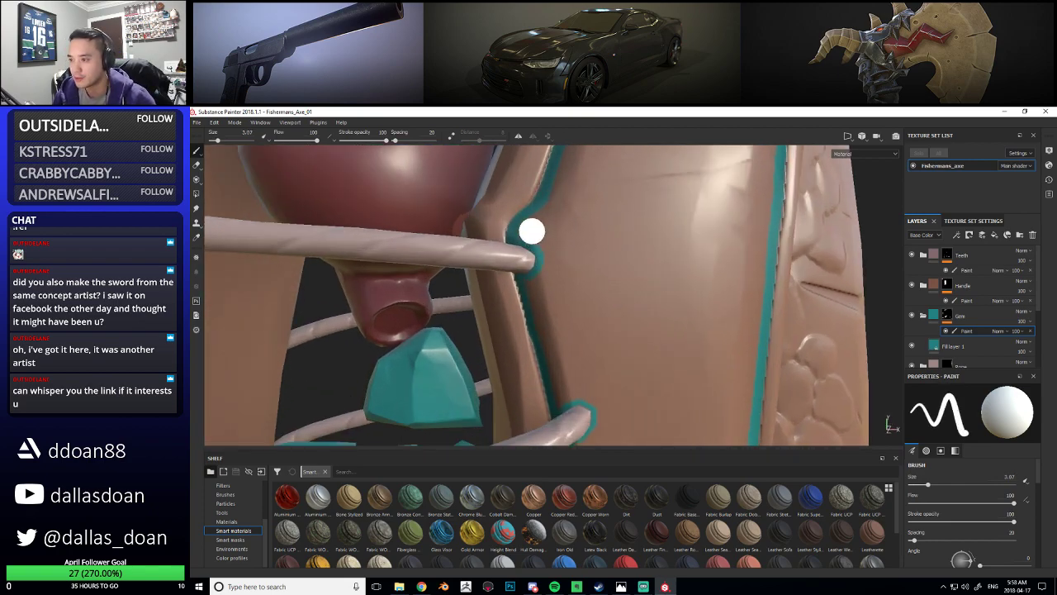
{"action": "left_click", "coordinate": [531, 232]}
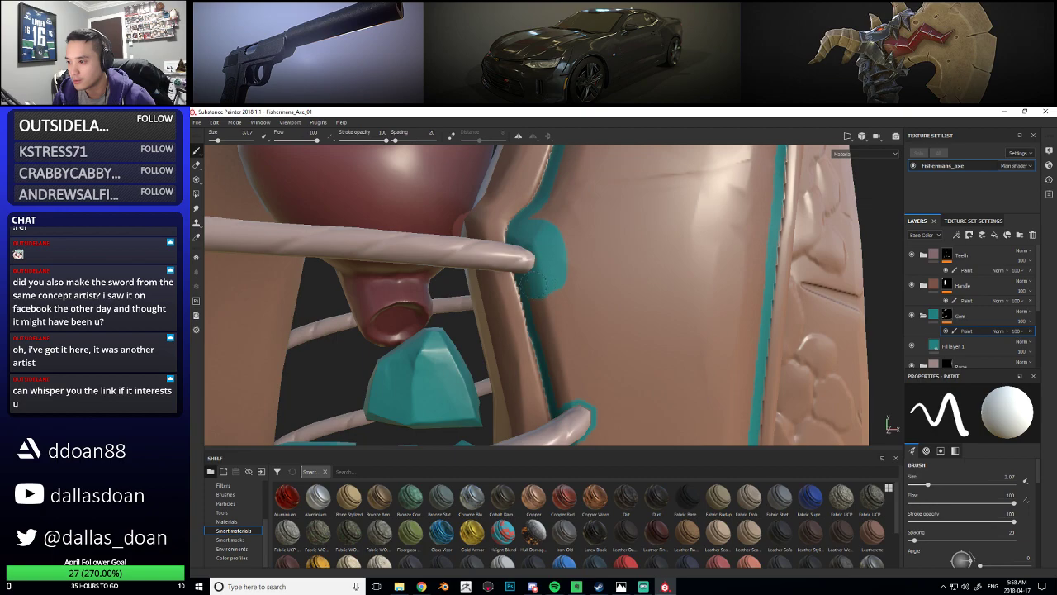
Widen the teal line around the panel's lower outer corner and along its bottom edge
{"action": "mouse_move", "coordinate": [604, 276]}
{"action": "left_mouse_down", "text": "alt"}
{"action": "mouse_move", "coordinate": [556, 295]}
{"action": "mouse_move", "coordinate": [576, 234]}
{"action": "left_mouse_up", "text": "alt"}
{"action": "mouse_move", "coordinate": [609, 175]}
{"action": "left_mouse_down", "text": "alt"}
{"action": "mouse_move", "coordinate": [595, 228]}
{"action": "mouse_move", "coordinate": [638, 230]}
{"action": "mouse_move", "coordinate": [696, 269]}
{"action": "left_mouse_up", "text": "alt"}
{"action": "middle_click_drag", "start_coordinate": [668, 326], "coordinate": [623, 288], "text": "alt"}
{"action": "mouse_move", "coordinate": [622, 288]}
{"action": "left_mouse_down", "text": "alt"}
{"action": "mouse_move", "coordinate": [619, 323]}
{"action": "mouse_move", "coordinate": [612, 315]}
{"action": "left_mouse_up", "text": "alt"}
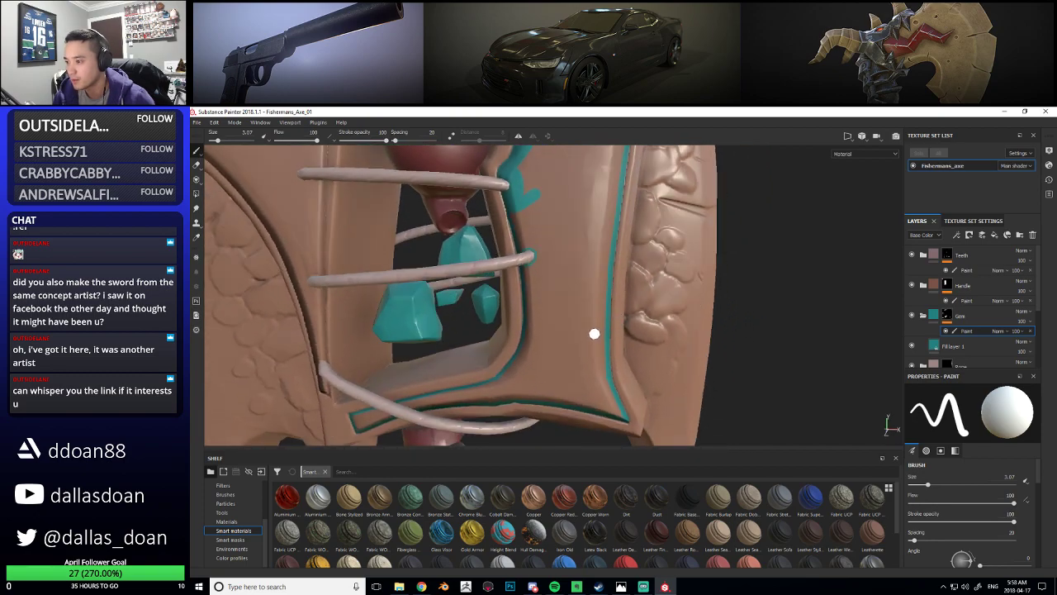
{"action": "left_click_drag", "start_coordinate": [595, 201], "coordinate": [596, 245], "text": "alt"}
{"action": "mouse_move", "coordinate": [592, 368]}
{"action": "middle_mouse_down", "text": "alt"}
{"action": "mouse_move", "coordinate": [577, 342]}
{"action": "mouse_move", "coordinate": [573, 246]}
{"action": "middle_mouse_up", "text": "alt"}
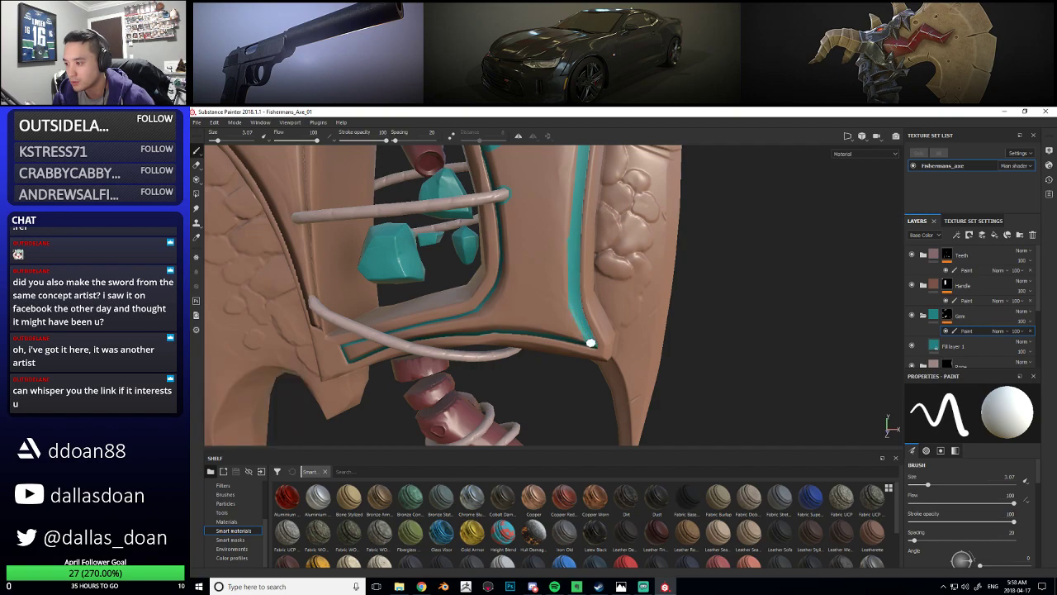
{"action": "left_click_drag", "start_coordinate": [591, 342], "coordinate": [586, 342], "text": "alt"}
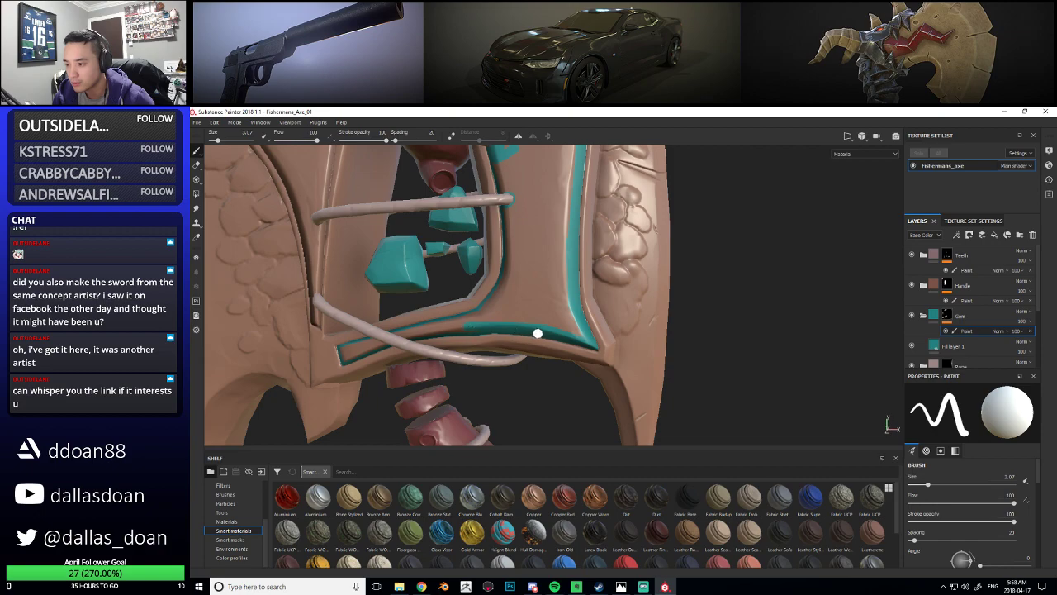
{"action": "left_click_drag", "start_coordinate": [535, 329], "coordinate": [500, 329], "text": "alt"}
{"action": "right_click_drag", "start_coordinate": [500, 329], "coordinate": [510, 317], "text": "alt"}
{"action": "left_click", "coordinate": [513, 322]}
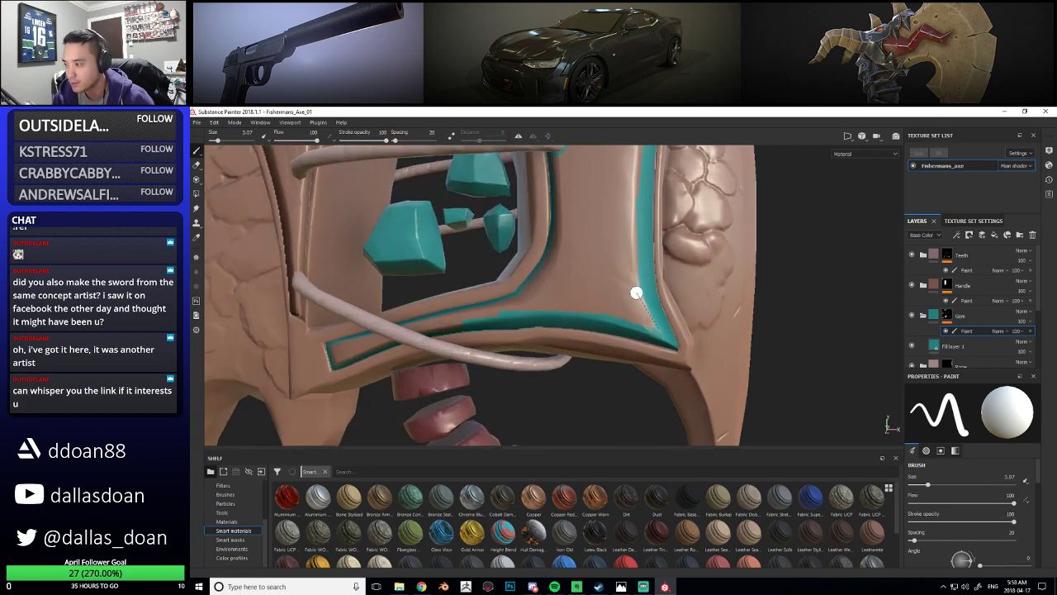
Widen the teal border up the panel's outer edge, across its top and down the upper inner edge
{"action": "left_click_drag", "start_coordinate": [627, 304], "coordinate": [631, 319], "text": "alt"}
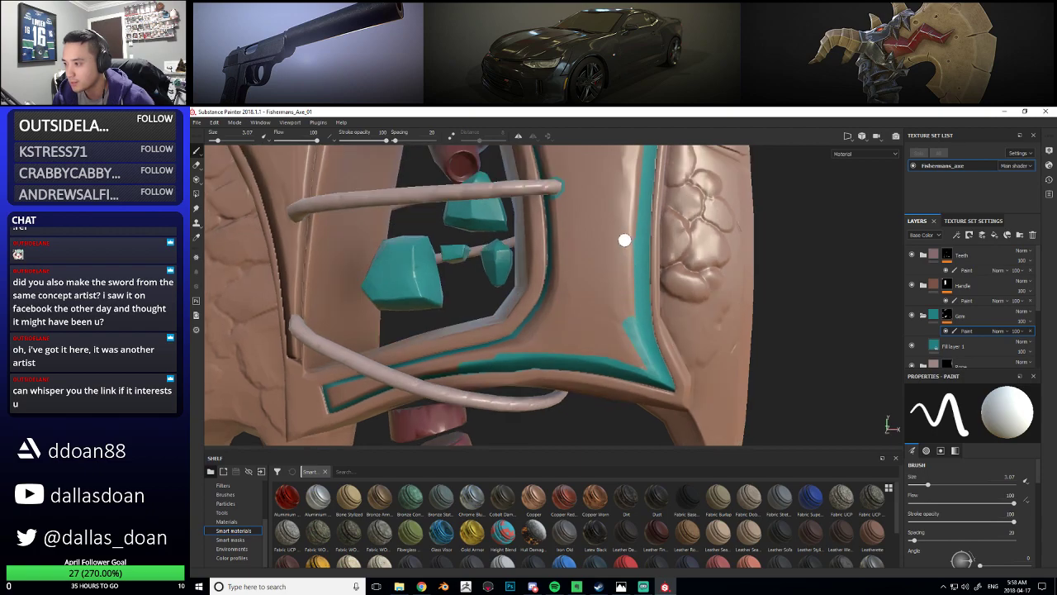
{"action": "left_click_drag", "start_coordinate": [625, 241], "coordinate": [633, 264], "text": "alt"}
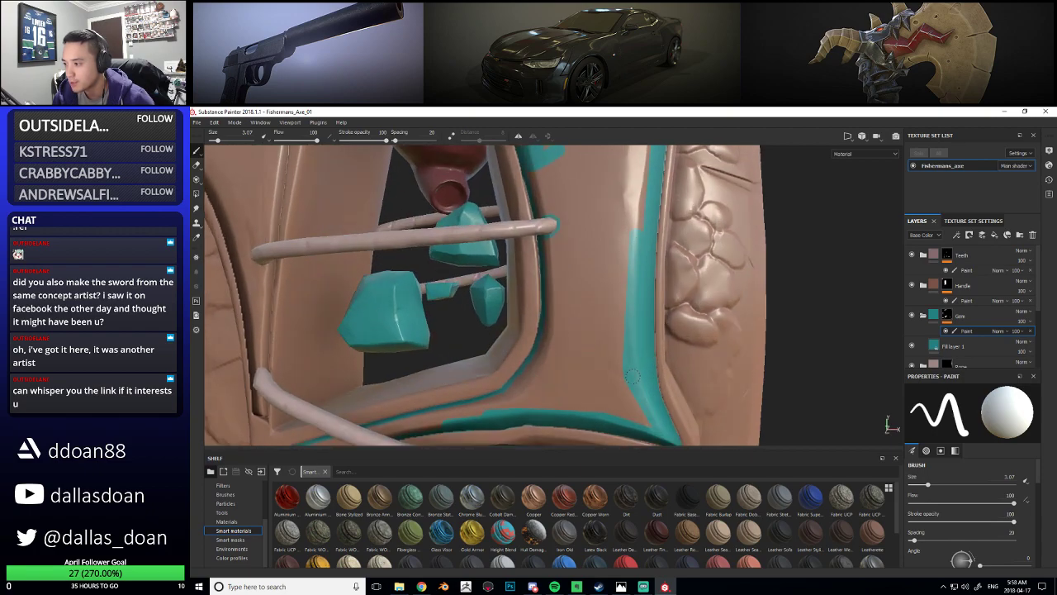
{"action": "left_click_drag", "start_coordinate": [631, 363], "coordinate": [625, 338], "text": "alt"}
{"action": "left_click_drag", "start_coordinate": [642, 292], "coordinate": [626, 314], "text": "alt"}
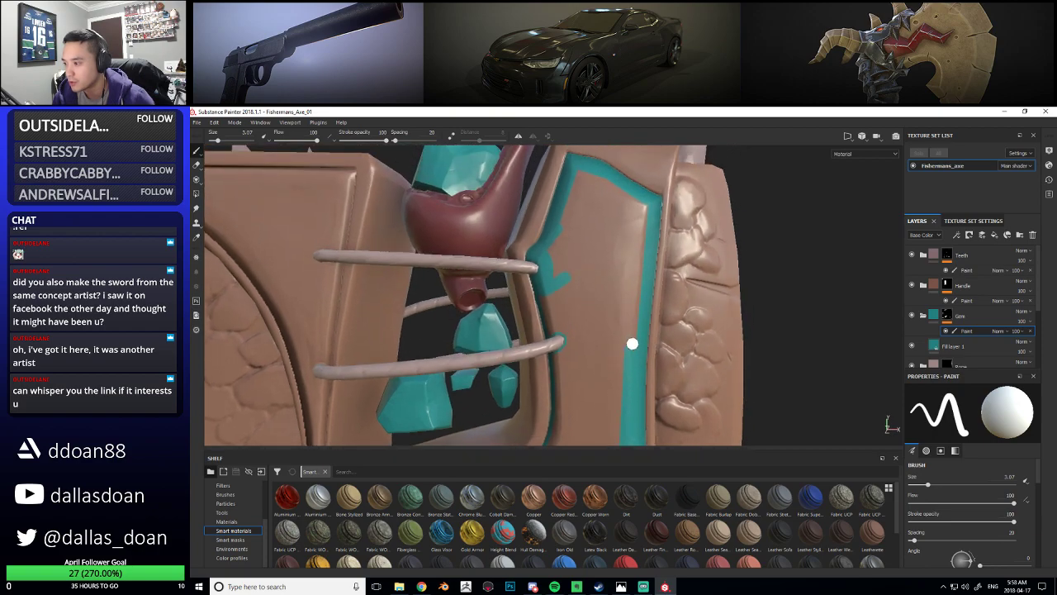
{"action": "left_click", "coordinate": [641, 205]}
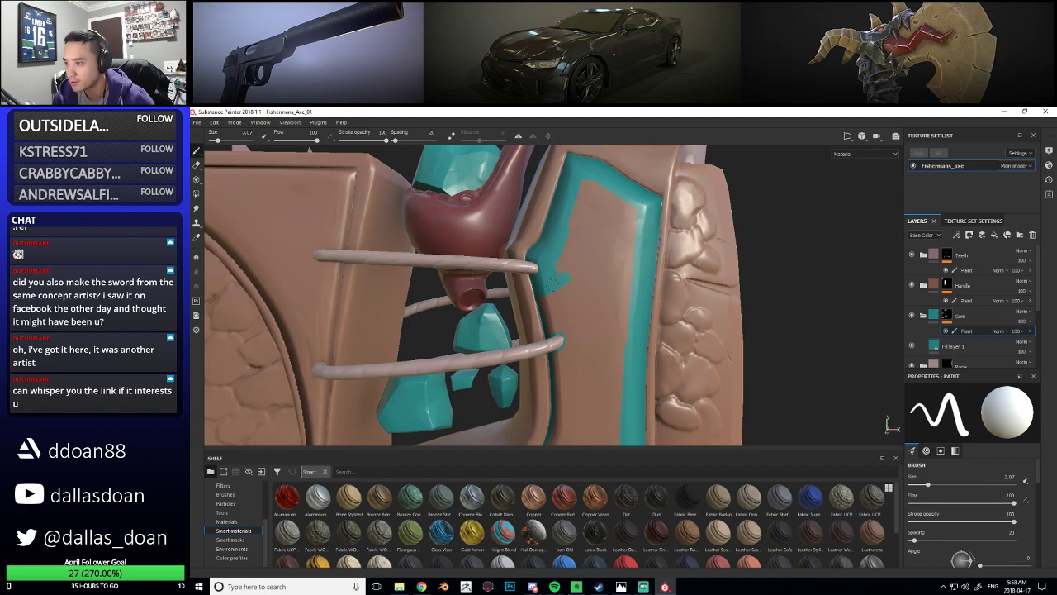
Increase the brush size to 7.57 and fill the outer side and top of the panel with teal
{"action": "right_click_drag", "start_coordinate": [590, 324], "coordinate": [592, 309], "text": "alt"}
{"action": "left_click_drag", "start_coordinate": [593, 309], "coordinate": [603, 288], "text": "alt"}
{"action": "mouse_move", "coordinate": [602, 289]}
{"action": "right_mouse_down", "text": "alt"}
{"action": "mouse_move", "coordinate": [618, 309]}
{"action": "mouse_move", "coordinate": [595, 303]}
{"action": "right_mouse_up", "text": "alt"}
{"action": "left_click_drag", "start_coordinate": [594, 303], "coordinate": [602, 374], "text": "alt"}
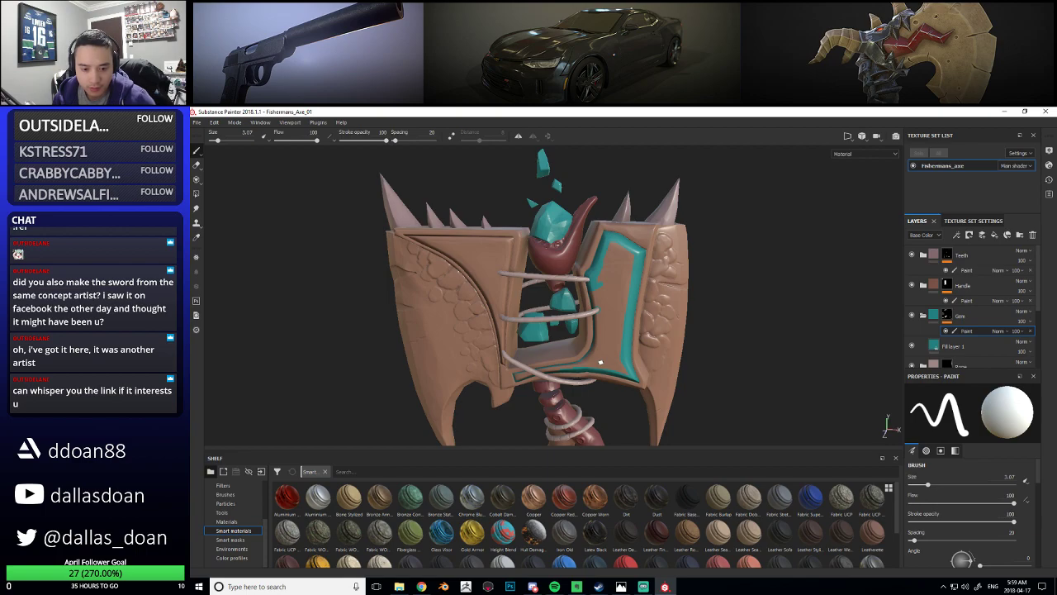
{"action": "scroll", "coordinate": [604, 289], "scroll_direction": "up", "scroll_amount": 5}
{"action": "left_click_drag", "start_coordinate": [606, 292], "coordinate": [615, 226], "text": "alt"}
{"action": "mouse_move", "coordinate": [610, 192]}
{"action": "right_mouse_down", "text": "ctrl"}
{"action": "mouse_move", "coordinate": [627, 219]}
{"action": "mouse_move", "coordinate": [614, 193]}
{"action": "right_mouse_up", "text": "ctrl"}
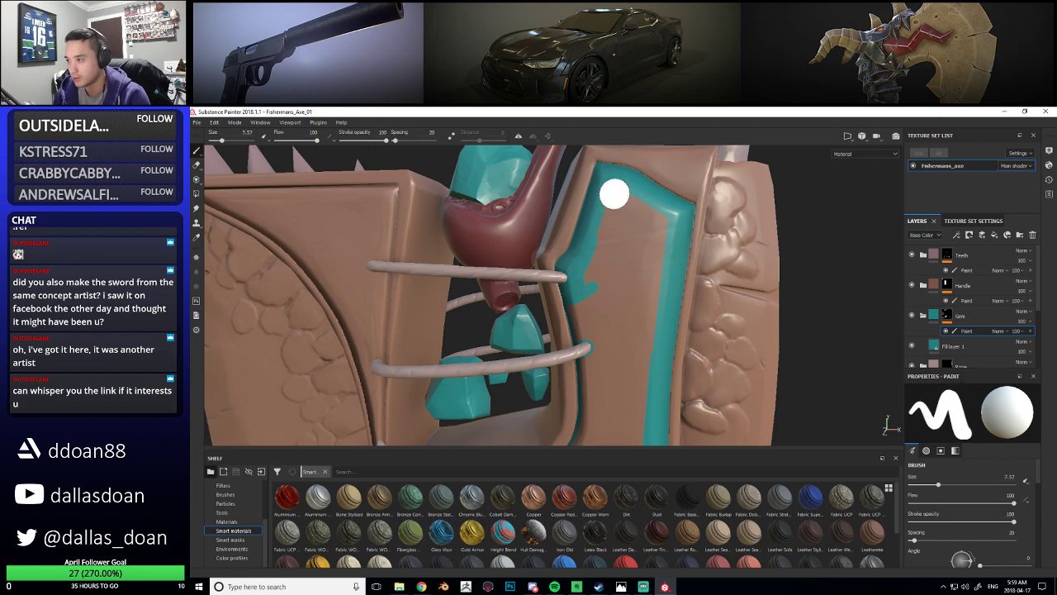
{"action": "mouse_move", "coordinate": [653, 252]}
{"action": "left_mouse_down", "text": "alt"}
{"action": "mouse_move", "coordinate": [608, 306]}
{"action": "mouse_move", "coordinate": [617, 353]}
{"action": "left_mouse_up", "text": "alt"}
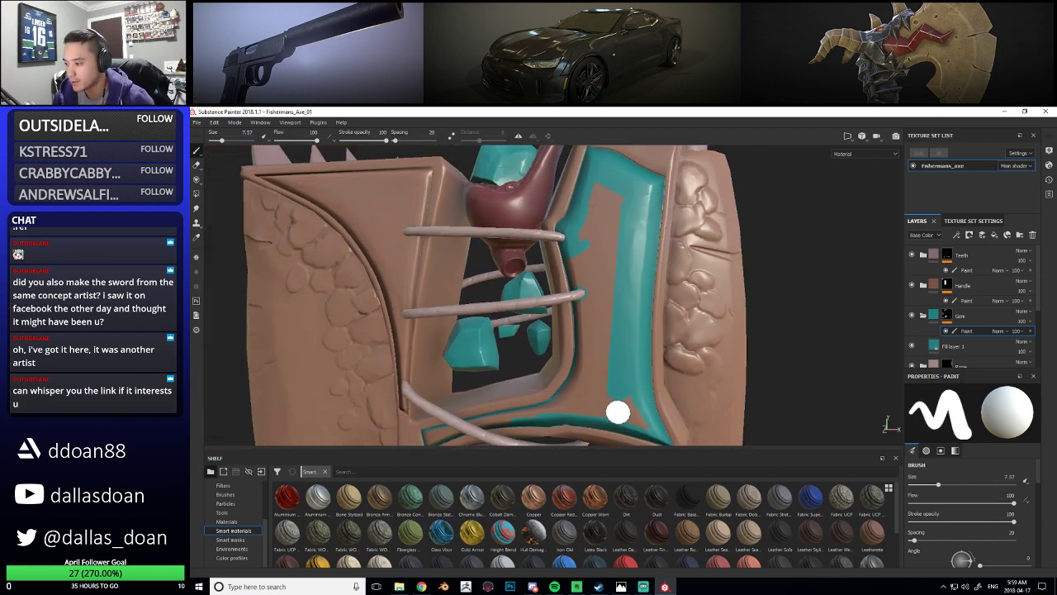
{"action": "left_click_drag", "start_coordinate": [623, 329], "coordinate": [599, 180], "text": "alt"}
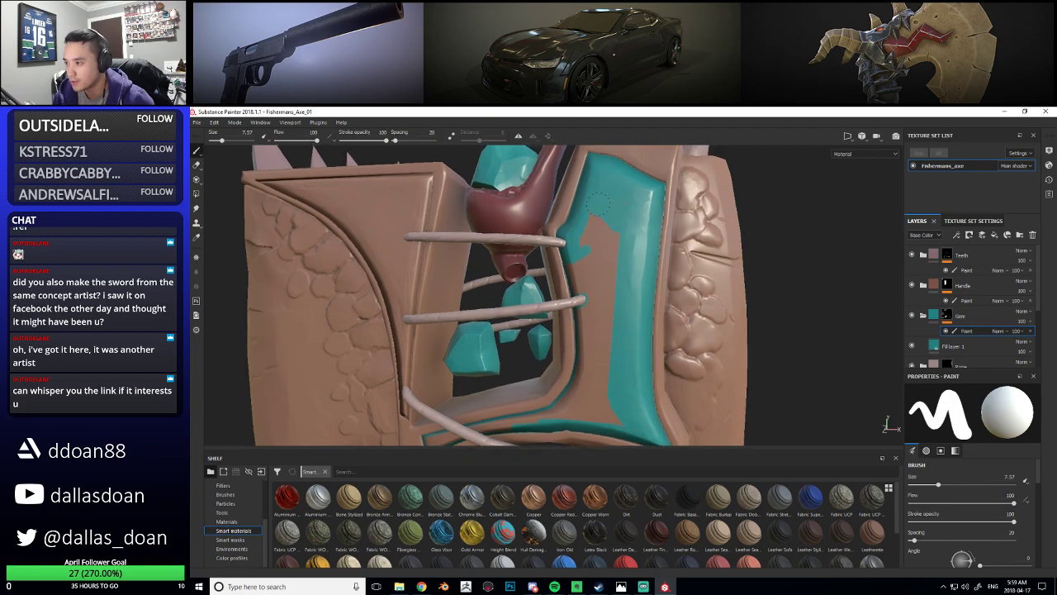
Fill the panel's upper area down to the second rope with teal, reducing the brush size to 3.81
{"action": "left_click_drag", "start_coordinate": [616, 280], "coordinate": [600, 233], "text": "alt"}
{"action": "right_click_drag", "start_coordinate": [599, 233], "coordinate": [600, 204], "text": "alt"}
{"action": "left_click_drag", "start_coordinate": [599, 203], "coordinate": [599, 230], "text": "alt"}
{"action": "mouse_move", "coordinate": [599, 230]}
{"action": "right_mouse_down", "text": "alt"}
{"action": "mouse_move", "coordinate": [586, 238]}
{"action": "mouse_move", "coordinate": [546, 224]}
{"action": "mouse_move", "coordinate": [564, 236]}
{"action": "right_mouse_up", "text": "alt"}
{"action": "left_click_drag", "start_coordinate": [564, 236], "coordinate": [560, 231], "text": "alt"}
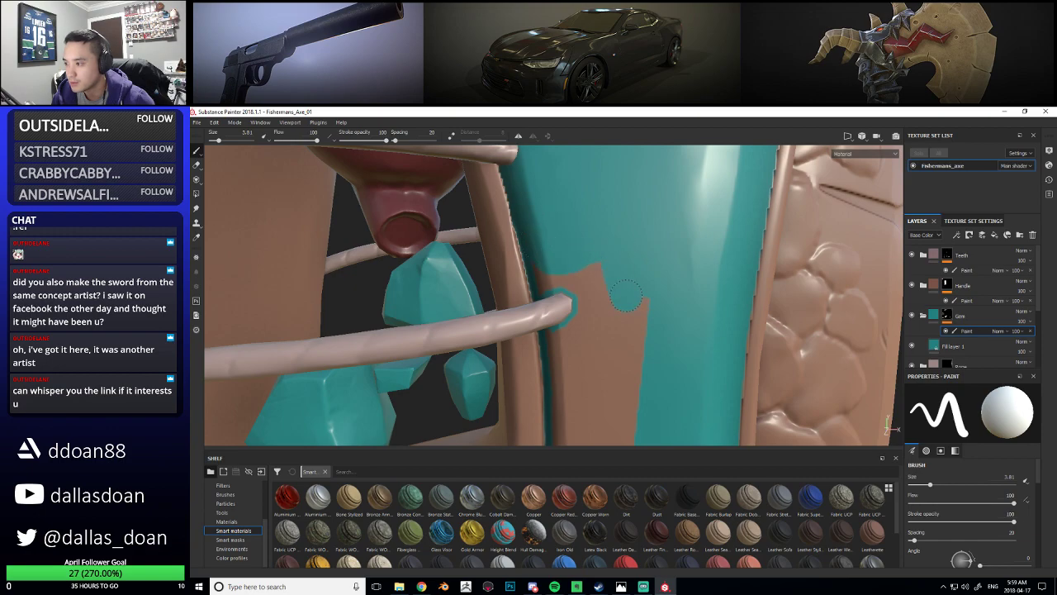
Fill the rest of the panel's lower half with teal, down to the inner corner
{"action": "left_click_drag", "start_coordinate": [656, 330], "coordinate": [635, 208], "text": "alt"}
{"action": "mouse_move", "coordinate": [616, 402]}
{"action": "left_mouse_down", "text": "alt"}
{"action": "mouse_move", "coordinate": [637, 303]}
{"action": "mouse_move", "coordinate": [599, 292]}
{"action": "mouse_move", "coordinate": [597, 254]}
{"action": "left_mouse_up", "text": "alt"}
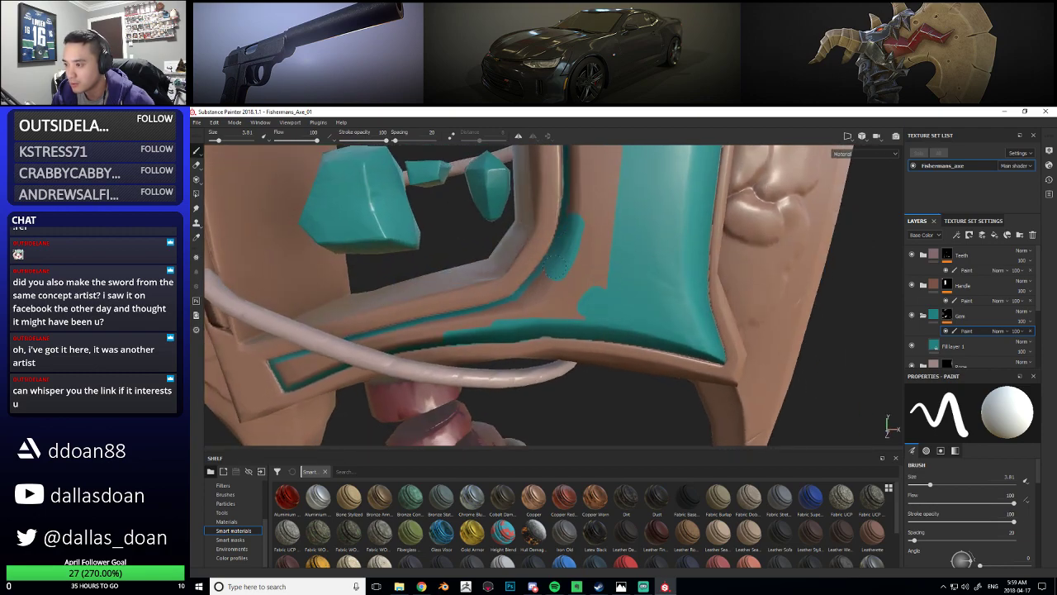
{"action": "mouse_move", "coordinate": [599, 289]}
{"action": "left_mouse_down", "text": "alt"}
{"action": "mouse_move", "coordinate": [630, 224]}
{"action": "mouse_move", "coordinate": [597, 307]}
{"action": "mouse_move", "coordinate": [606, 368]}
{"action": "left_mouse_up", "text": "alt"}
Cover the unpainted gaps around the second rope's tip and fill the narrow recessed strip beneath the lowest rope with teal
{"action": "left_click_drag", "start_coordinate": [626, 222], "coordinate": [619, 227]}
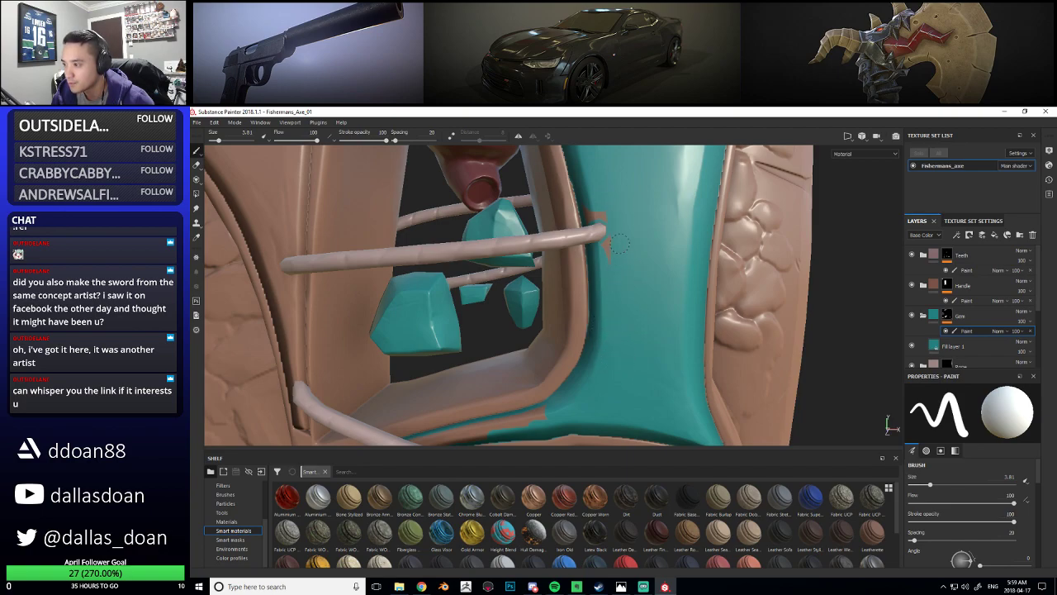
{"action": "left_click_drag", "start_coordinate": [602, 206], "coordinate": [621, 286], "text": "alt"}
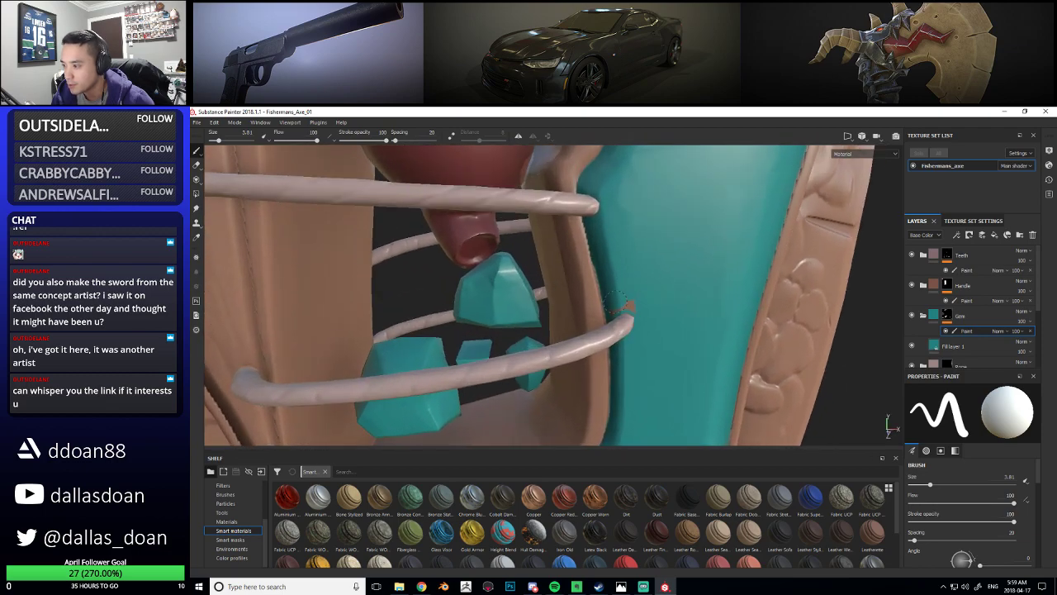
{"action": "mouse_move", "coordinate": [628, 302]}
{"action": "left_mouse_down", "text": "alt"}
{"action": "mouse_move", "coordinate": [701, 314]}
{"action": "mouse_move", "coordinate": [636, 333]}
{"action": "mouse_move", "coordinate": [632, 311]}
{"action": "mouse_move", "coordinate": [653, 290]}
{"action": "mouse_move", "coordinate": [649, 309]}
{"action": "mouse_move", "coordinate": [548, 312]}
{"action": "mouse_move", "coordinate": [617, 312]}
{"action": "mouse_move", "coordinate": [628, 335]}
{"action": "mouse_move", "coordinate": [604, 310]}
{"action": "mouse_move", "coordinate": [601, 278]}
{"action": "left_mouse_up", "text": "alt"}
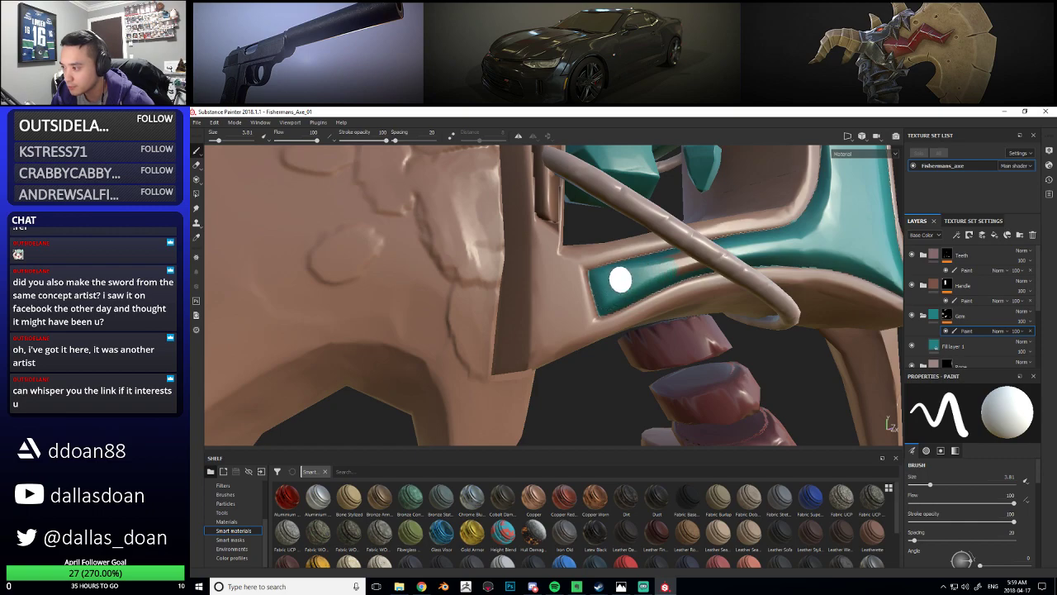
{"action": "left_click_drag", "start_coordinate": [632, 284], "coordinate": [684, 263], "text": "alt"}
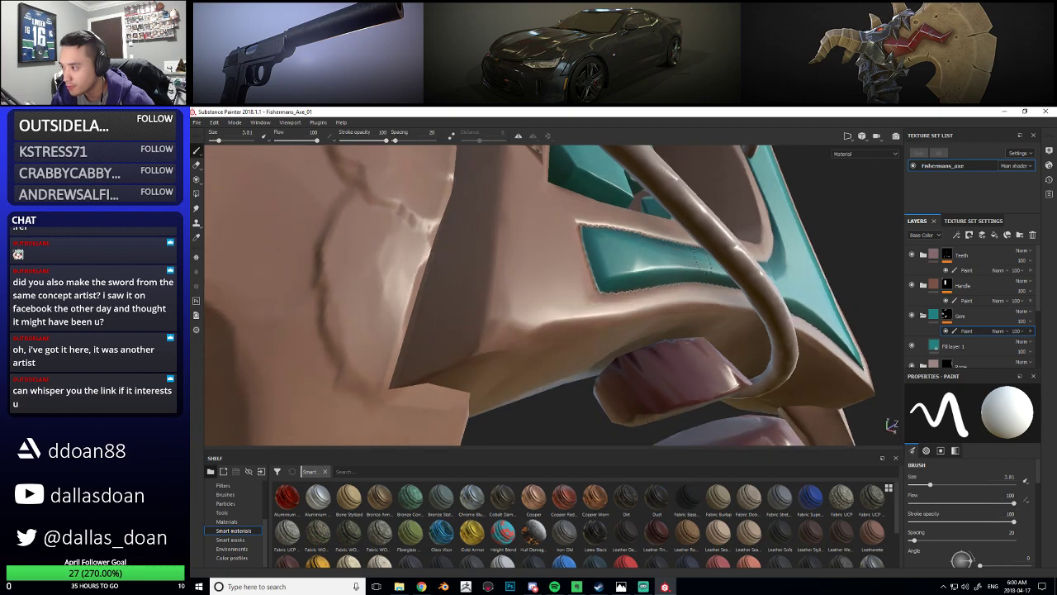
Examine the teal panel and the surrounding axe head from several angles for unpainted spots
{"action": "right_click_drag", "start_coordinate": [642, 266], "coordinate": [601, 291], "text": "alt"}
{"action": "mouse_move", "coordinate": [626, 299]}
{"action": "left_mouse_down", "text": "alt"}
{"action": "mouse_move", "coordinate": [583, 298]}
{"action": "mouse_move", "coordinate": [615, 293]}
{"action": "left_mouse_up", "text": "alt"}
{"action": "mouse_move", "coordinate": [615, 293]}
{"action": "right_mouse_down", "text": "alt"}
{"action": "mouse_move", "coordinate": [588, 303]}
{"action": "mouse_move", "coordinate": [628, 299]}
{"action": "right_mouse_up", "text": "alt"}
{"action": "left_click_drag", "start_coordinate": [627, 298], "coordinate": [589, 297], "text": "alt"}
{"action": "right_click_drag", "start_coordinate": [588, 298], "coordinate": [632, 290], "text": "alt"}
{"action": "left_click_drag", "start_coordinate": [632, 289], "coordinate": [420, 270], "text": "alt"}
{"action": "right_click_drag", "start_coordinate": [419, 269], "coordinate": [388, 274], "text": "alt"}
{"action": "left_click_drag", "start_coordinate": [388, 274], "coordinate": [372, 274], "text": "alt"}
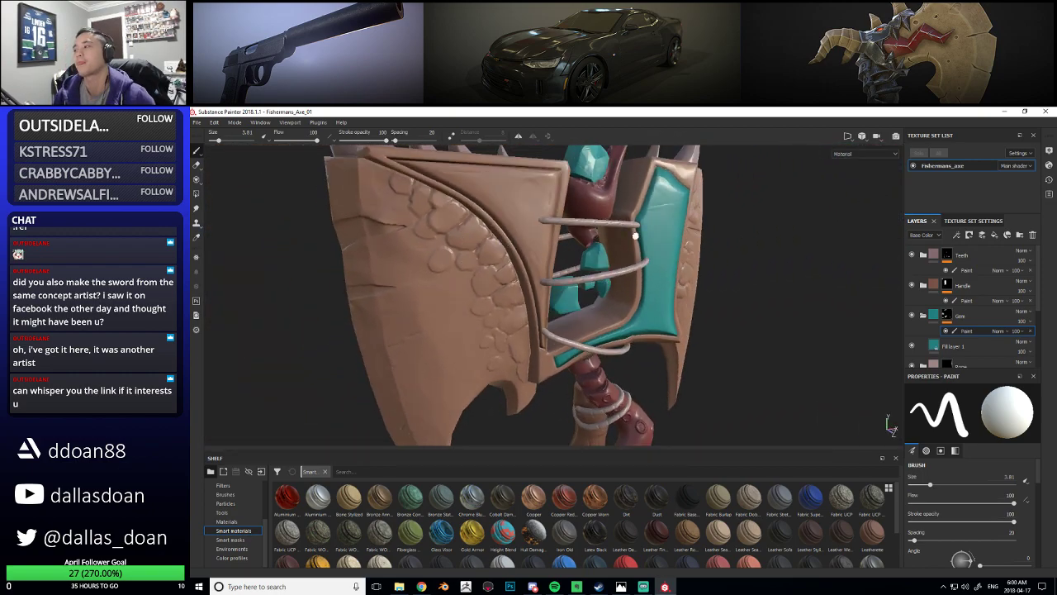
{"action": "left_click", "coordinate": [850, 139]}
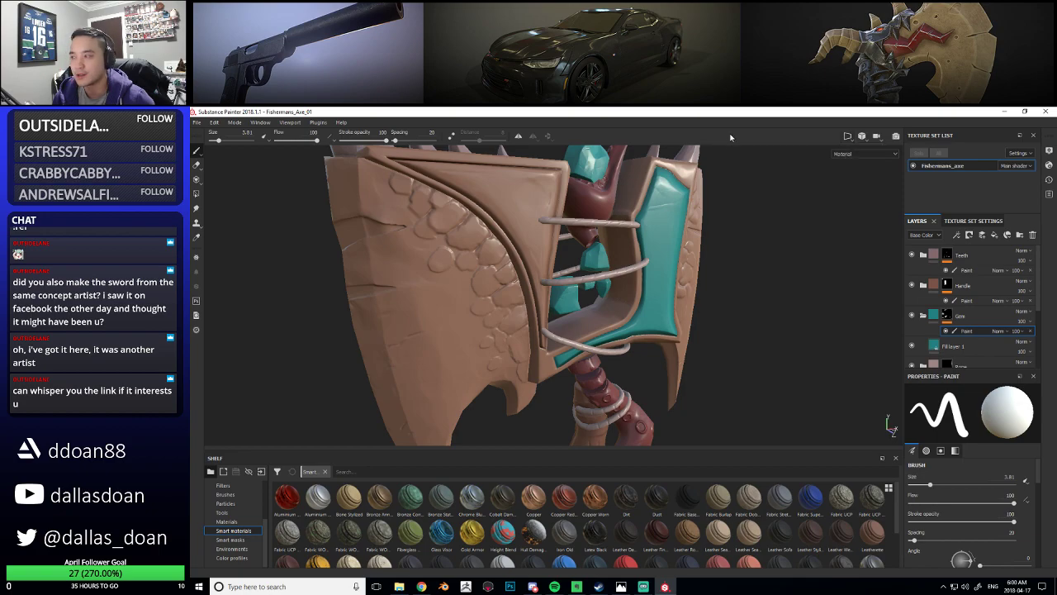
{"action": "left_click", "coordinate": [871, 139]}
{"action": "mouse_move", "coordinate": [862, 139]}
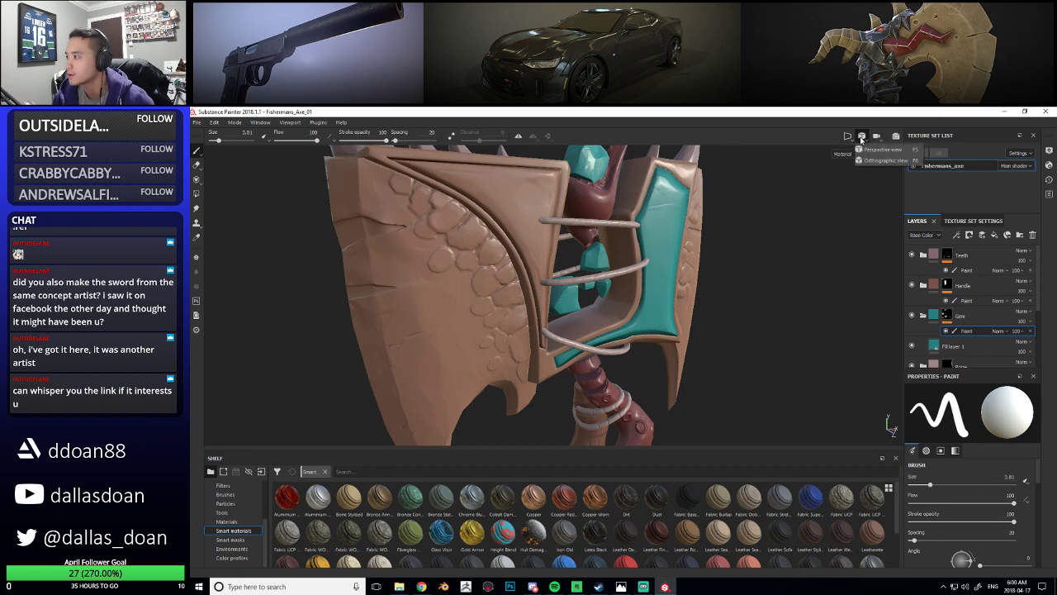
{"action": "left_click_drag", "start_coordinate": [716, 203], "coordinate": [762, 239], "text": "alt"}
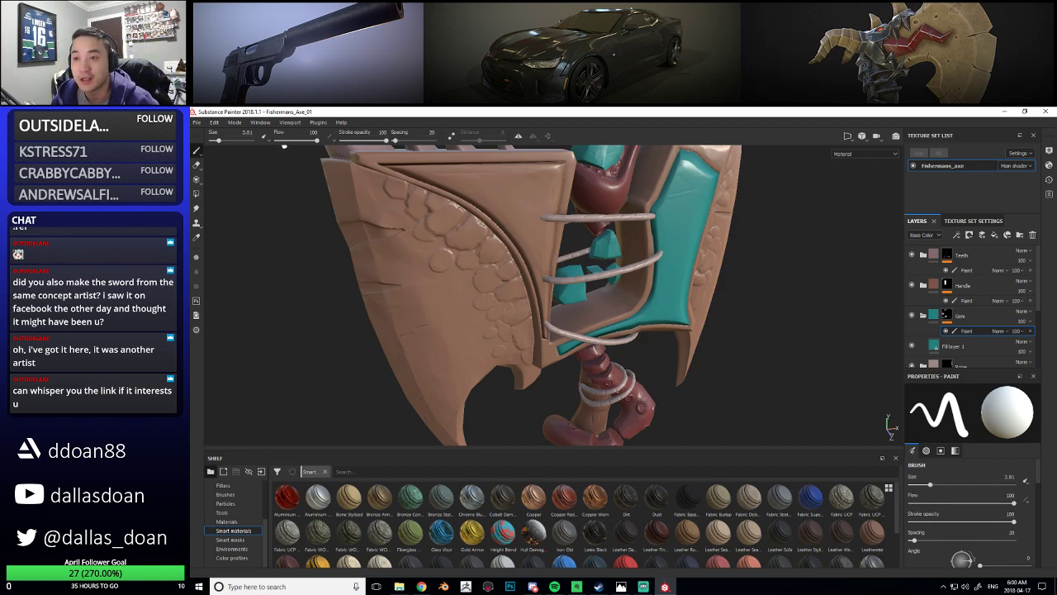
{"action": "left_click_drag", "start_coordinate": [559, 299], "coordinate": [524, 295], "text": "alt"}
{"action": "right_click_drag", "start_coordinate": [525, 295], "coordinate": [479, 277], "text": "alt"}
{"action": "left_click_drag", "start_coordinate": [528, 271], "coordinate": [228, 207], "text": "alt"}
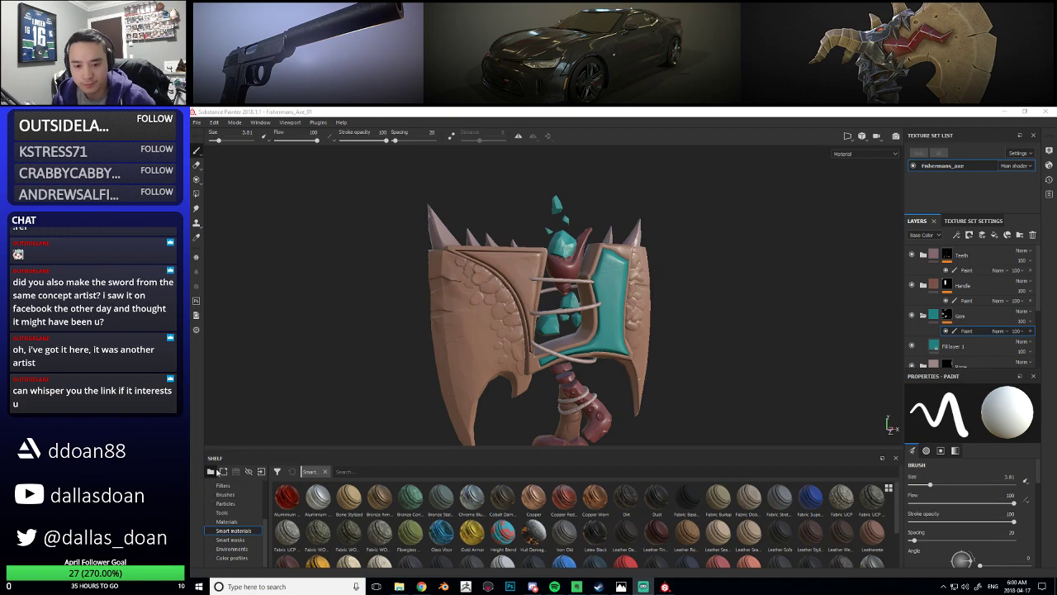
{"action": "left_click", "coordinate": [422, 587]}
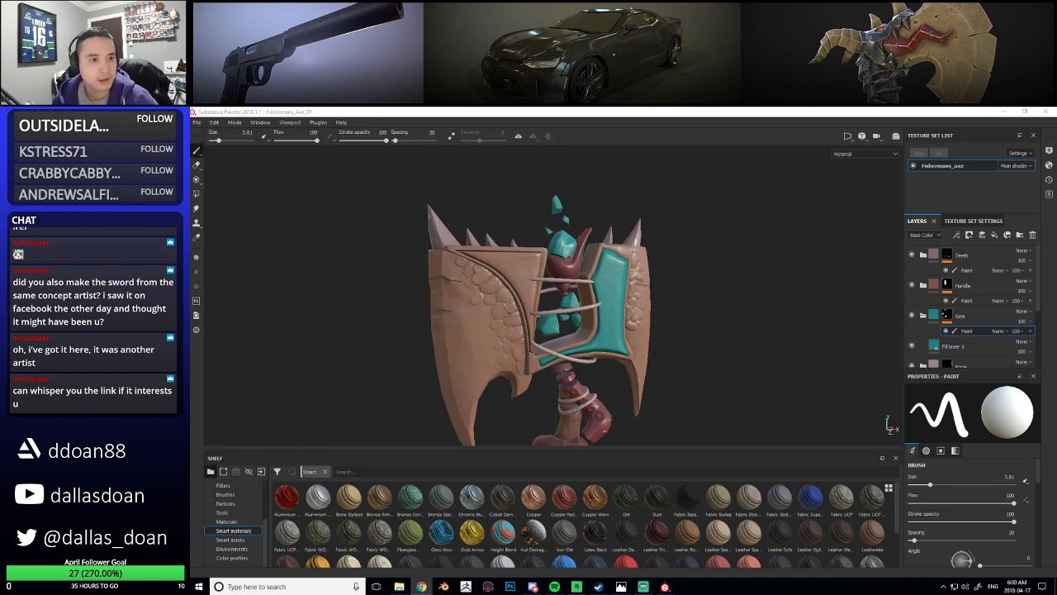
{"action": "left_click_drag", "start_coordinate": [192, 160], "coordinate": [664, 160]}
{"action": "left_click", "coordinate": [715, 177]}
{"action": "type", "text": "https://www.artstation.com/artwork/Y3zYP"}
{"action": "key", "text": "Return"}
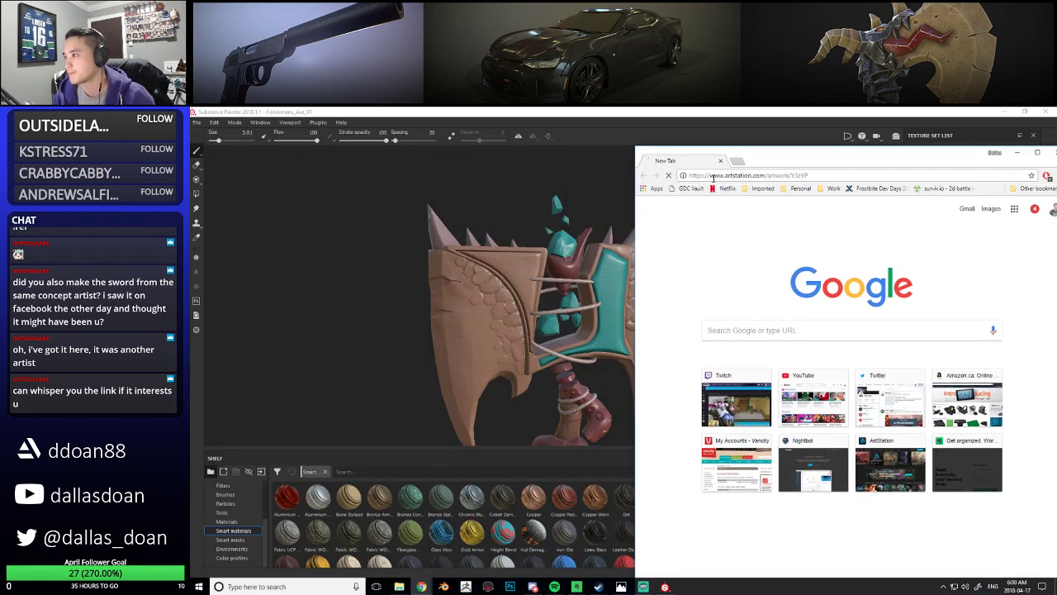
Look through the sword renders on the artwork page and maximize the browser window
{"action": "left_click_drag", "start_coordinate": [826, 160], "coordinate": [580, 147]}
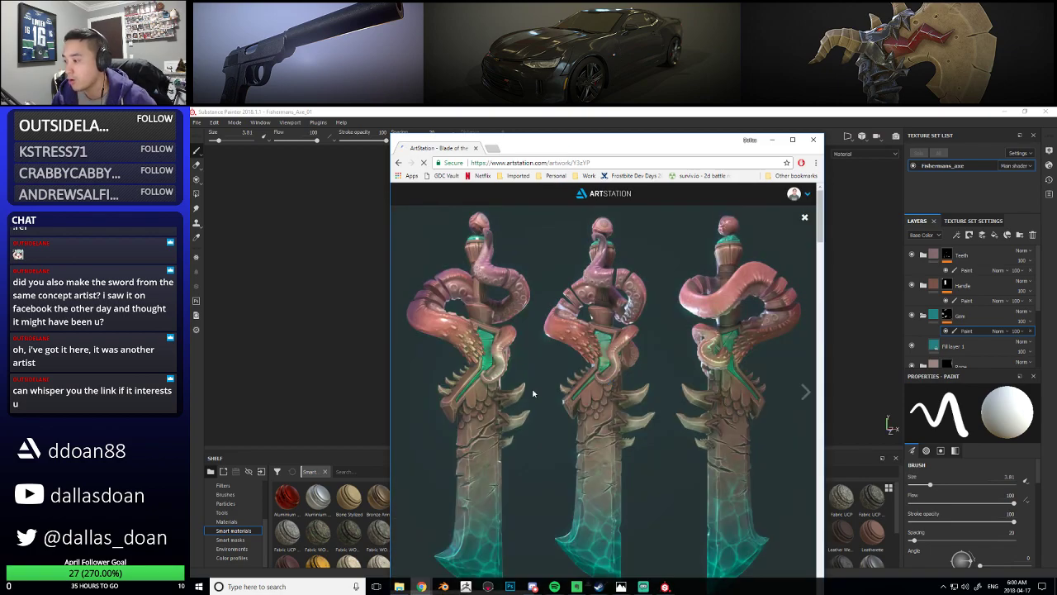
{"action": "scroll", "coordinate": [545, 384], "scroll_direction": "down", "scroll_amount": 5}
{"action": "scroll", "coordinate": [553, 378], "scroll_direction": "up", "scroll_amount": 2}
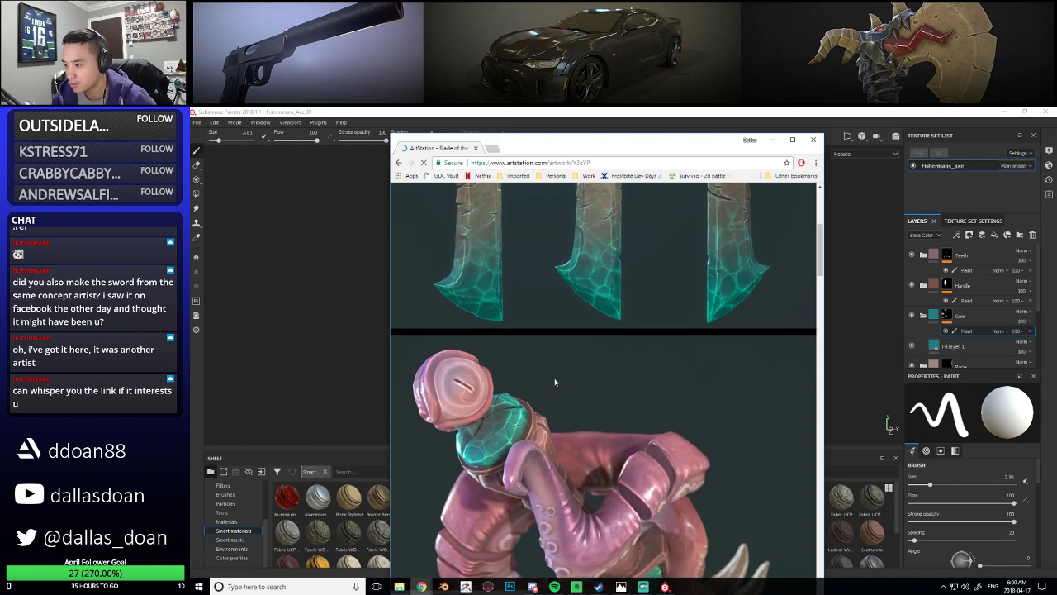
{"action": "scroll", "coordinate": [554, 377], "scroll_direction": "up", "scroll_amount": 4}
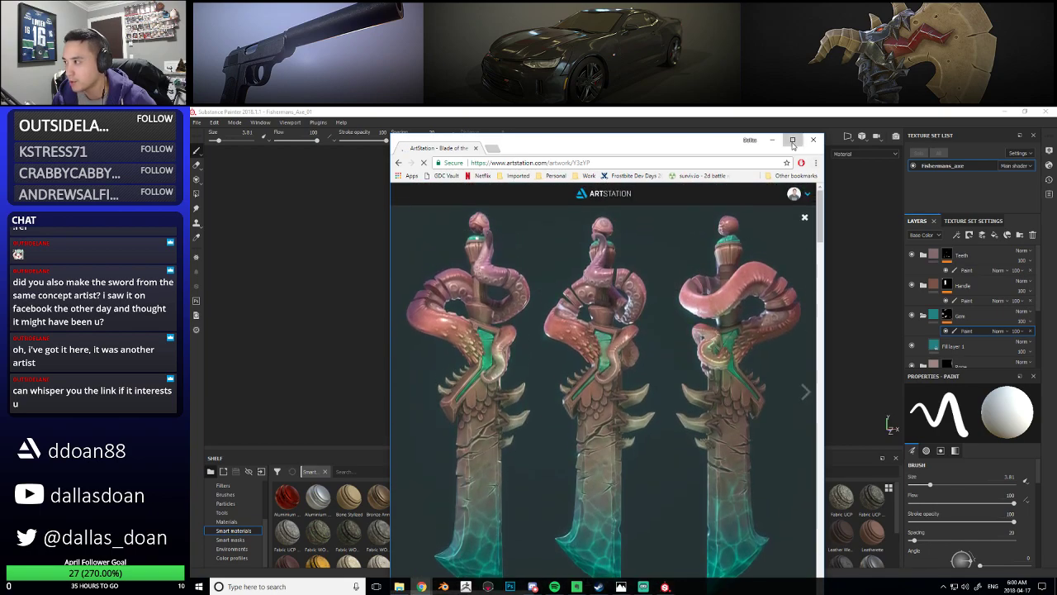
{"action": "left_click", "coordinate": [792, 141]}
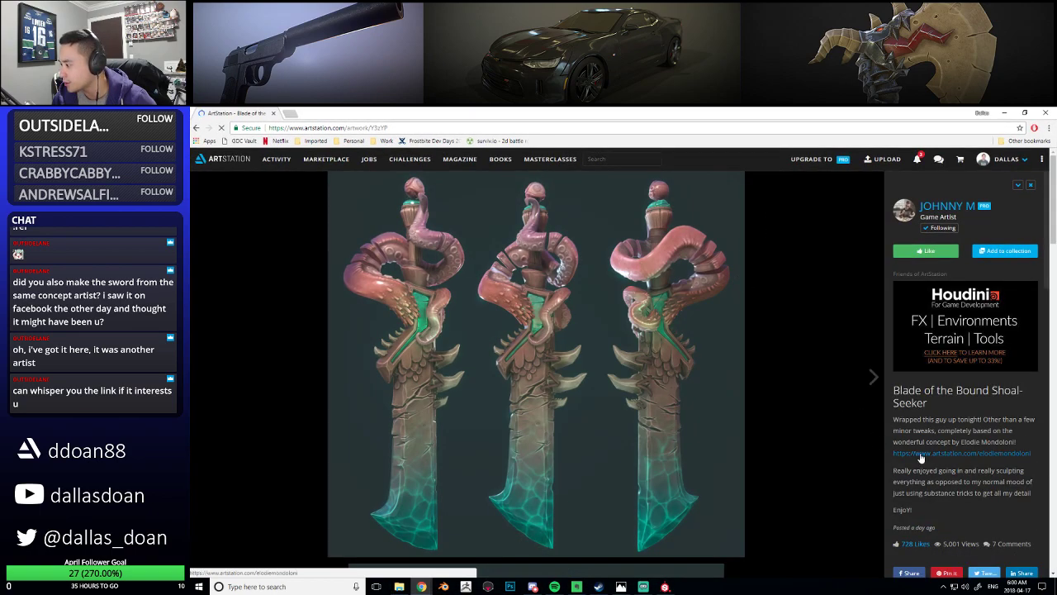
Open the concept artist's portfolio linked in the description and view the images of the Fisherman's sword artwork
{"action": "left_click", "coordinate": [963, 453]}
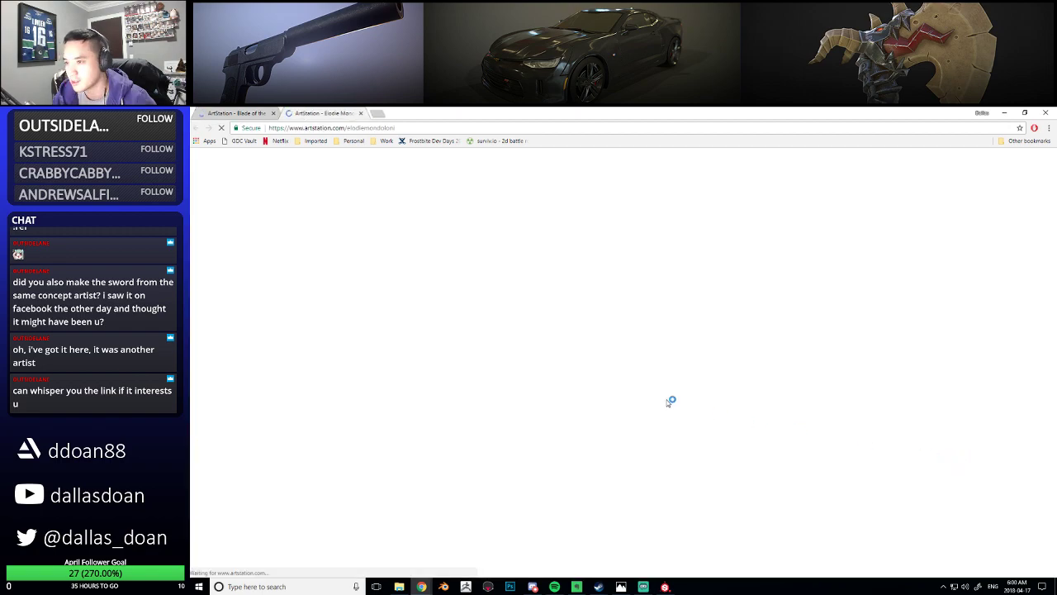
{"action": "scroll", "coordinate": [446, 399], "scroll_direction": "down", "scroll_amount": 1}
{"action": "scroll", "coordinate": [446, 399], "scroll_direction": "down", "scroll_amount": 2}
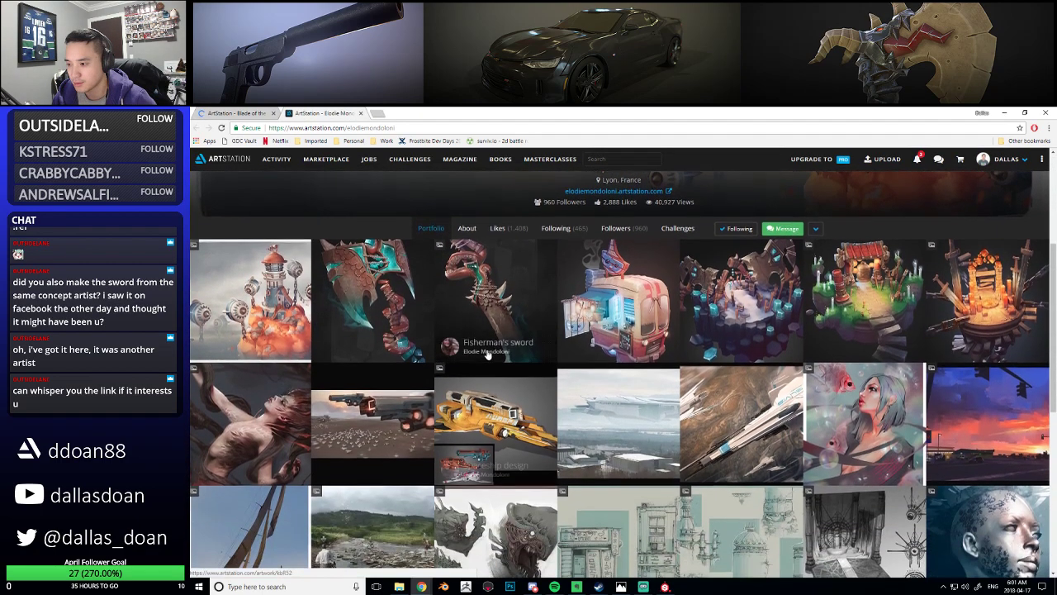
{"action": "left_click", "coordinate": [529, 283]}
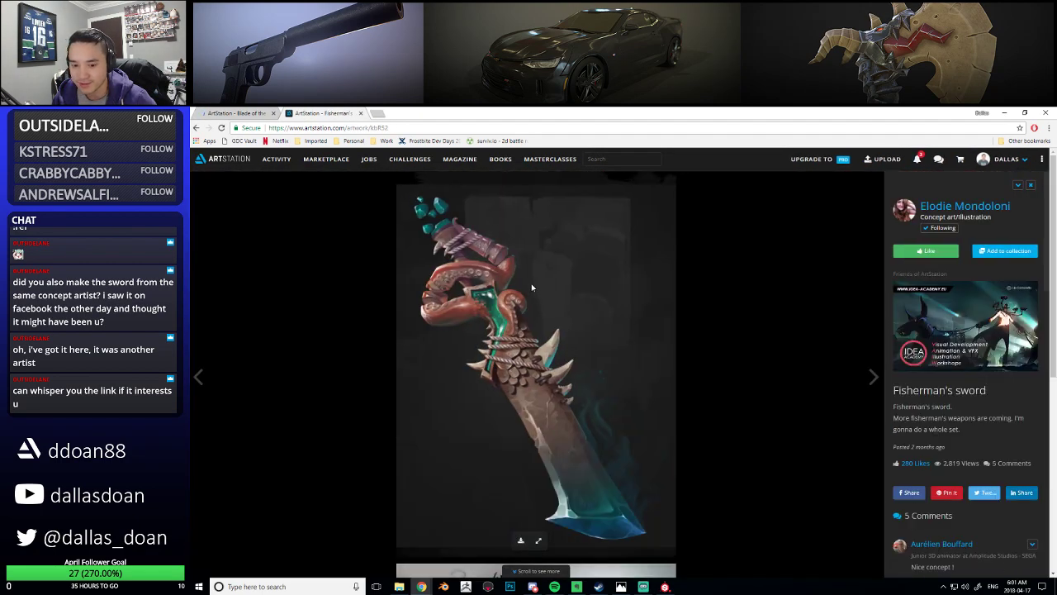
{"action": "scroll", "coordinate": [489, 329], "scroll_direction": "down", "scroll_amount": 4}
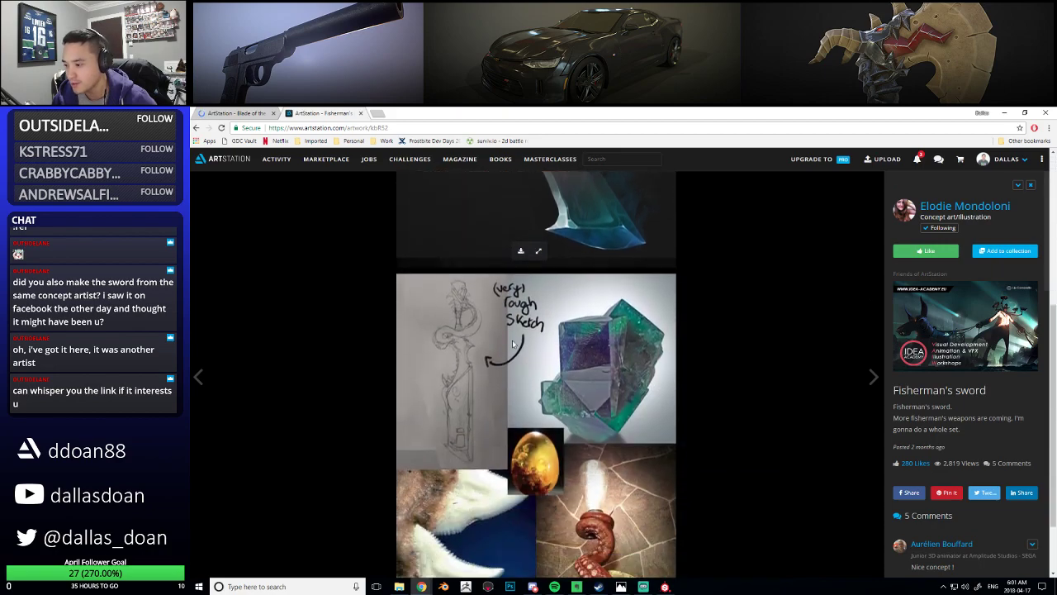
Look over the Fisherman's sword concept painting, its rough sketch and reference photos, and the thumbnails of the artist's other works
{"action": "scroll", "coordinate": [513, 339], "scroll_direction": "up", "scroll_amount": 3}
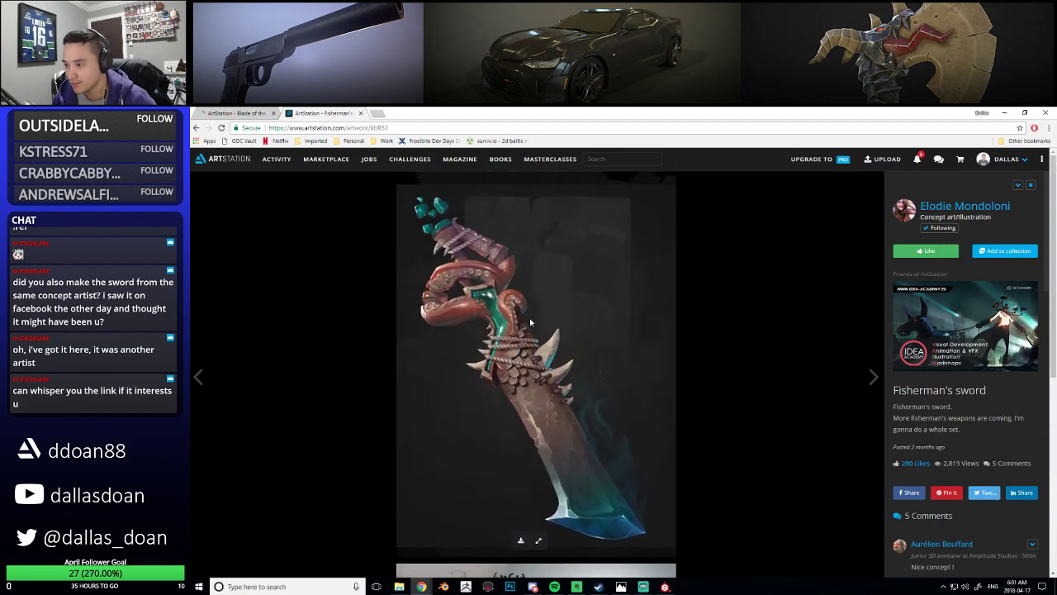
{"action": "scroll", "coordinate": [522, 351], "scroll_direction": "down", "scroll_amount": 3}
{"action": "scroll", "coordinate": [963, 403], "scroll_direction": "down", "scroll_amount": 9}
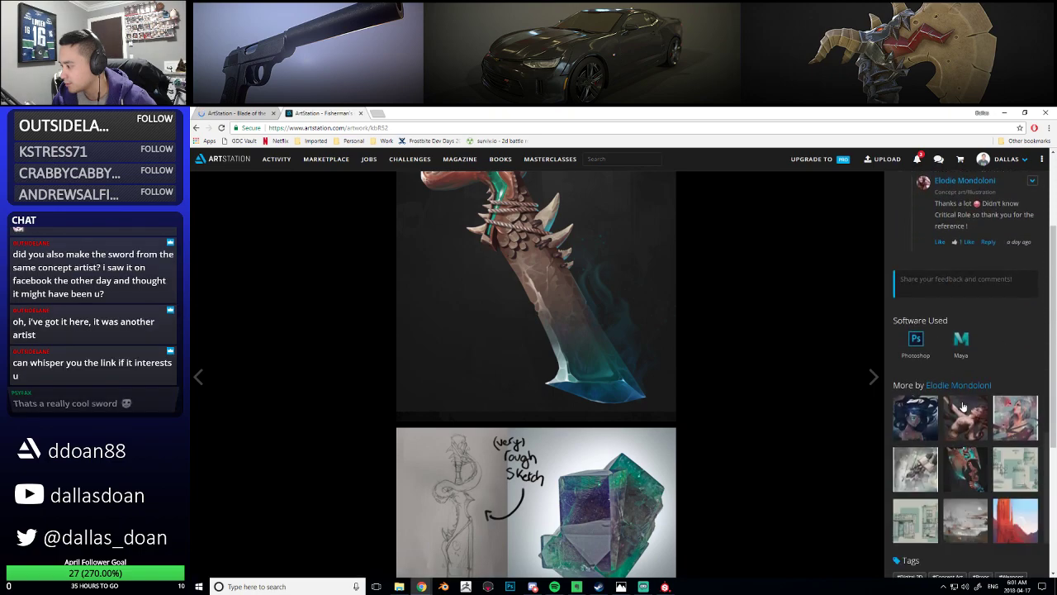
{"action": "scroll", "coordinate": [963, 403], "scroll_direction": "up", "scroll_amount": 5}
Return to the Blade of the Bound Shoal-Seeker page and study its renders down to the untextured sculpt views
{"action": "left_click", "coordinate": [240, 112]}
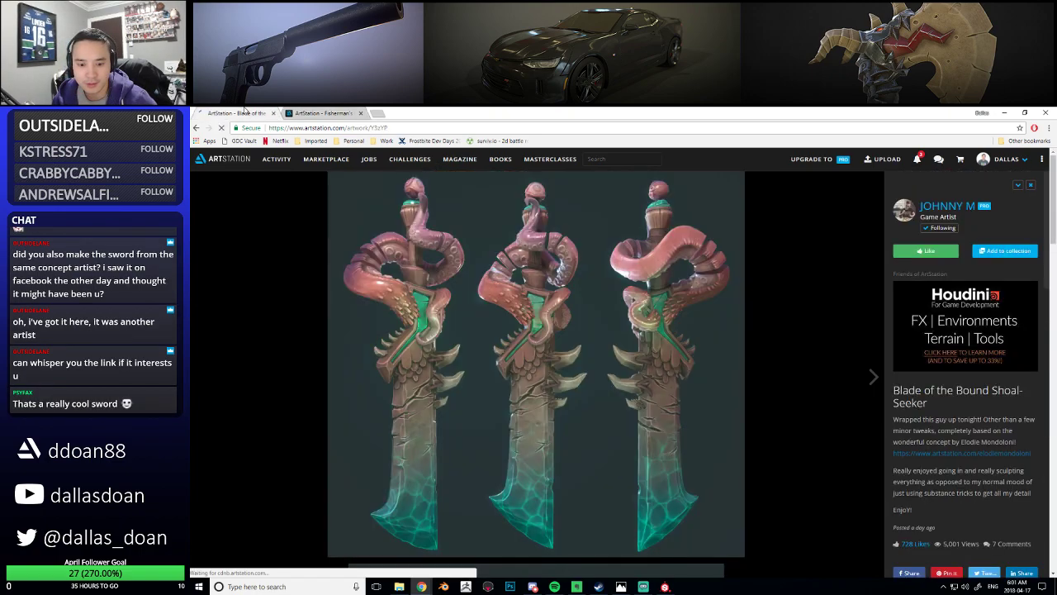
{"action": "scroll", "coordinate": [608, 336], "scroll_direction": "down", "scroll_amount": 5}
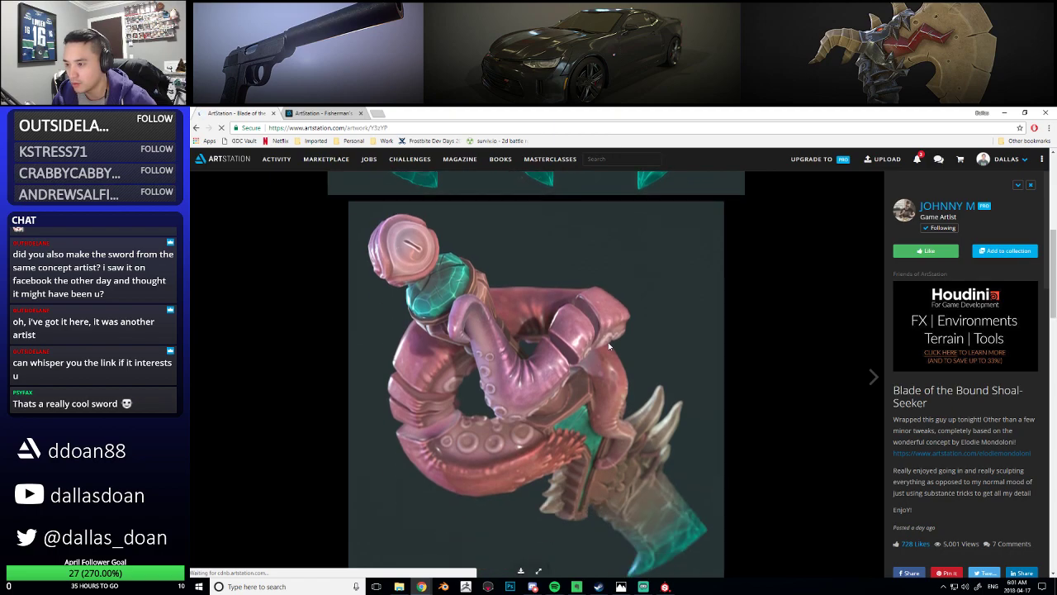
{"action": "scroll", "coordinate": [609, 347], "scroll_direction": "down", "scroll_amount": 6}
{"action": "scroll", "coordinate": [602, 351], "scroll_direction": "up", "scroll_amount": 3}
{"action": "scroll", "coordinate": [604, 354], "scroll_direction": "down", "scroll_amount": 8}
{"action": "scroll", "coordinate": [606, 355], "scroll_direction": "up", "scroll_amount": 2}
{"action": "scroll", "coordinate": [484, 347], "scroll_direction": "down", "scroll_amount": 5}
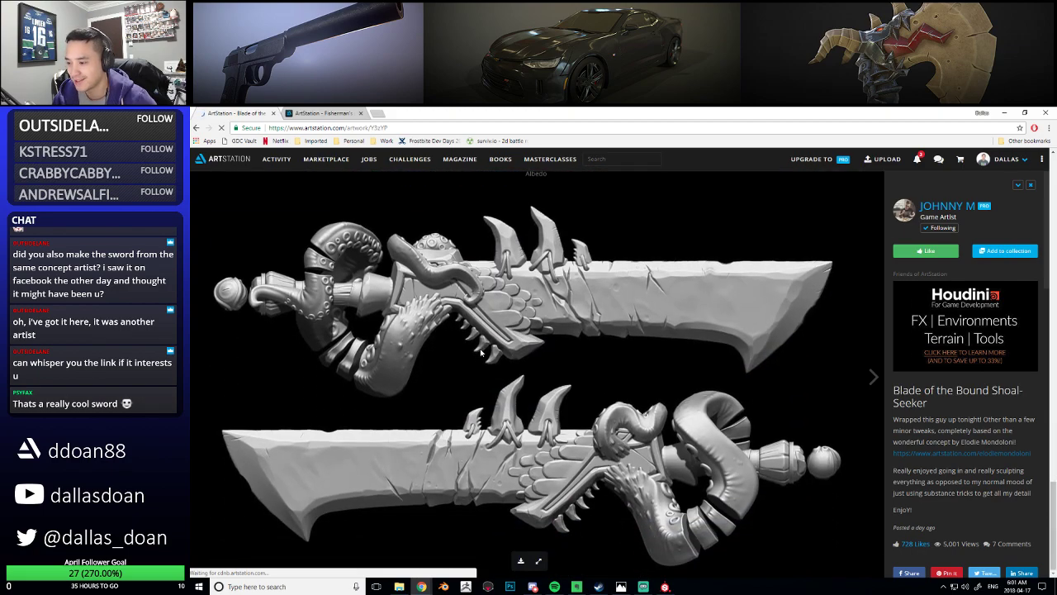
{"action": "scroll", "coordinate": [492, 372], "scroll_direction": "up", "scroll_amount": 7}
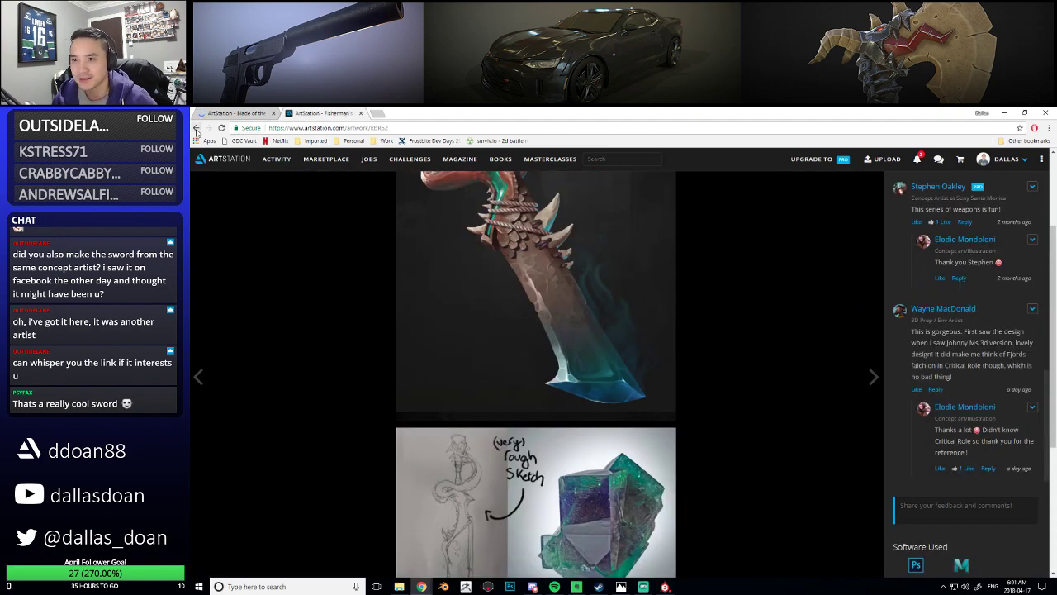
Go back to the concept artist's portfolio, open the Fisherman's axe artwork and look through its image and comments
{"action": "left_click", "coordinate": [196, 129]}
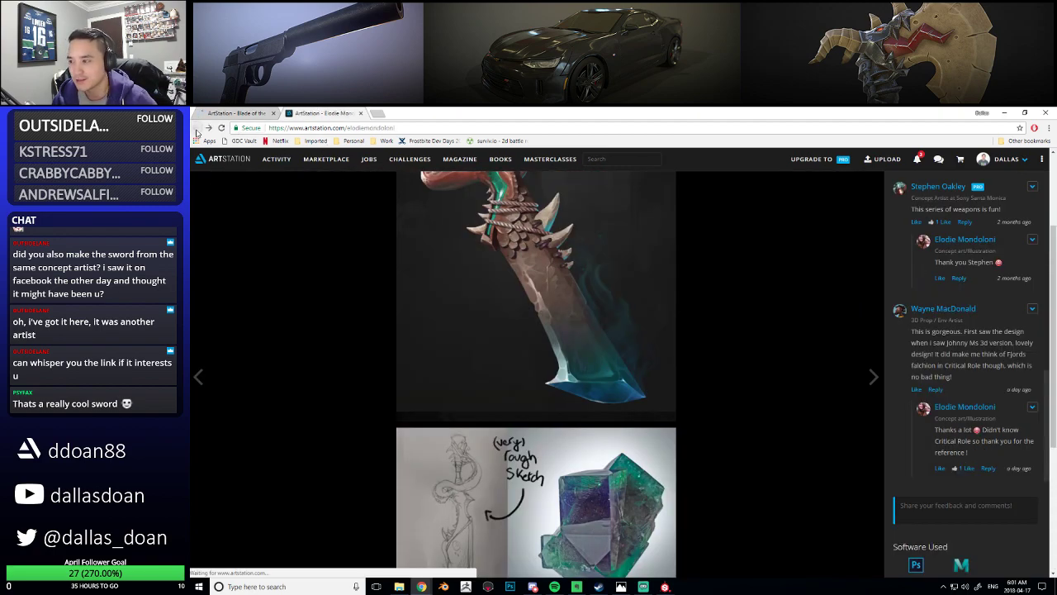
{"action": "left_click", "coordinate": [395, 282]}
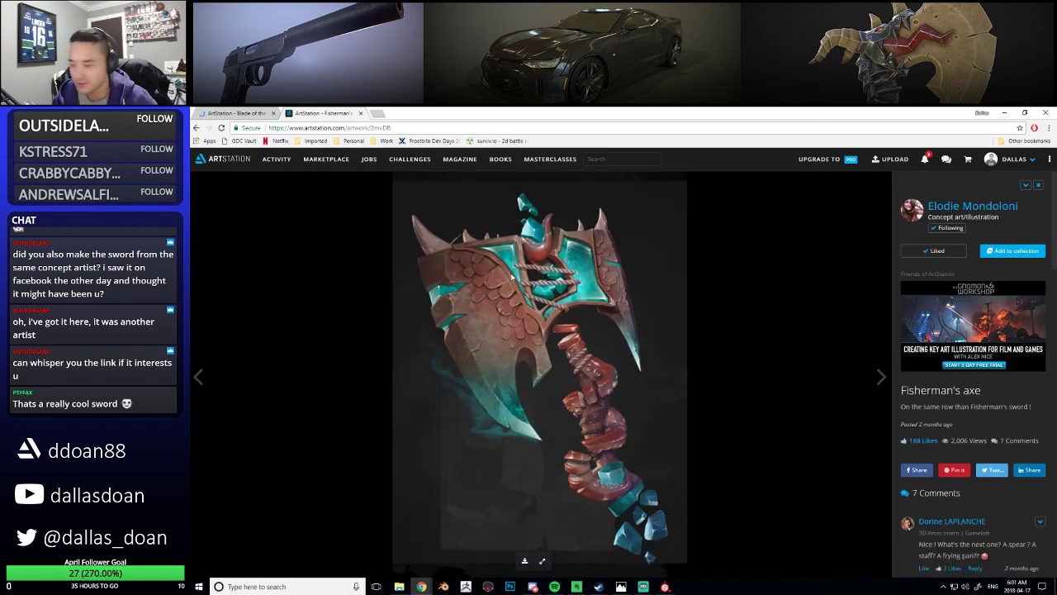
{"action": "scroll", "coordinate": [943, 435], "scroll_direction": "down", "scroll_amount": 4}
{"action": "scroll", "coordinate": [944, 434], "scroll_direction": "down", "scroll_amount": 6}
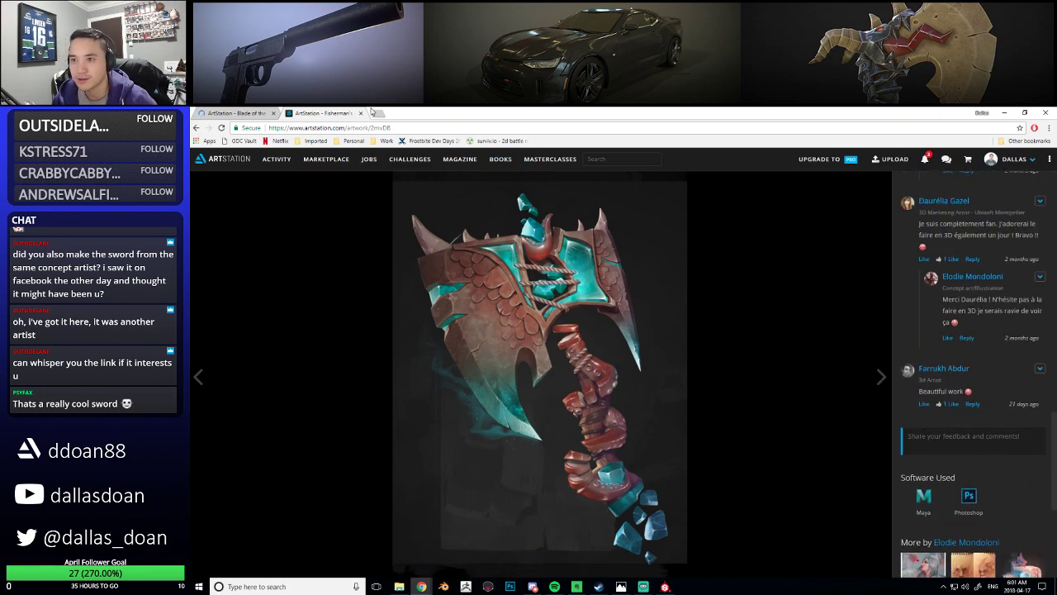
Return to the portfolio, view the Ancient Gods Threshold III artwork and close the concept artist's page
{"action": "left_click", "coordinate": [196, 128]}
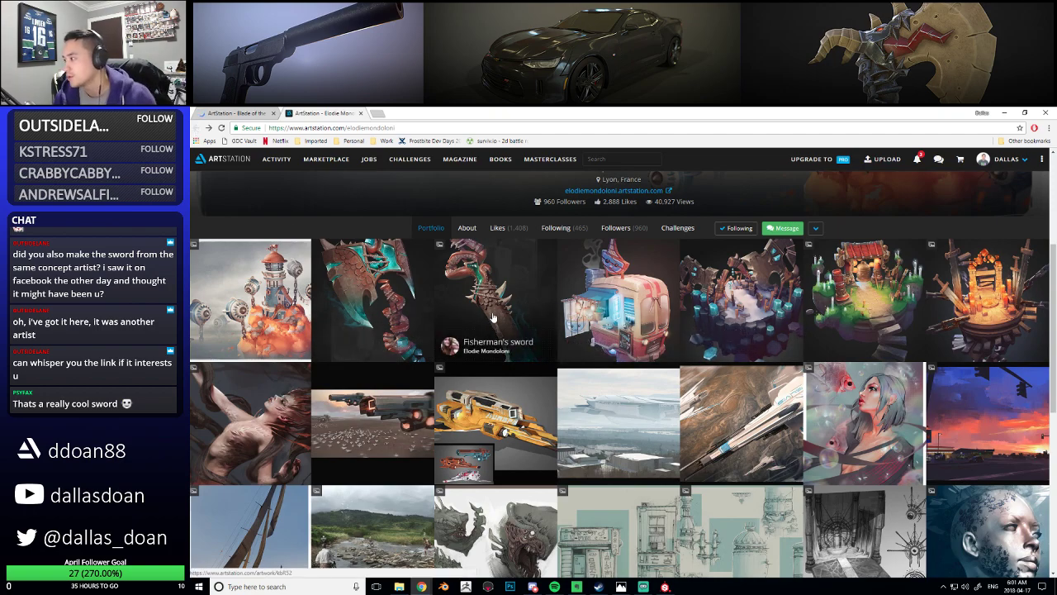
{"action": "left_click", "coordinate": [755, 298]}
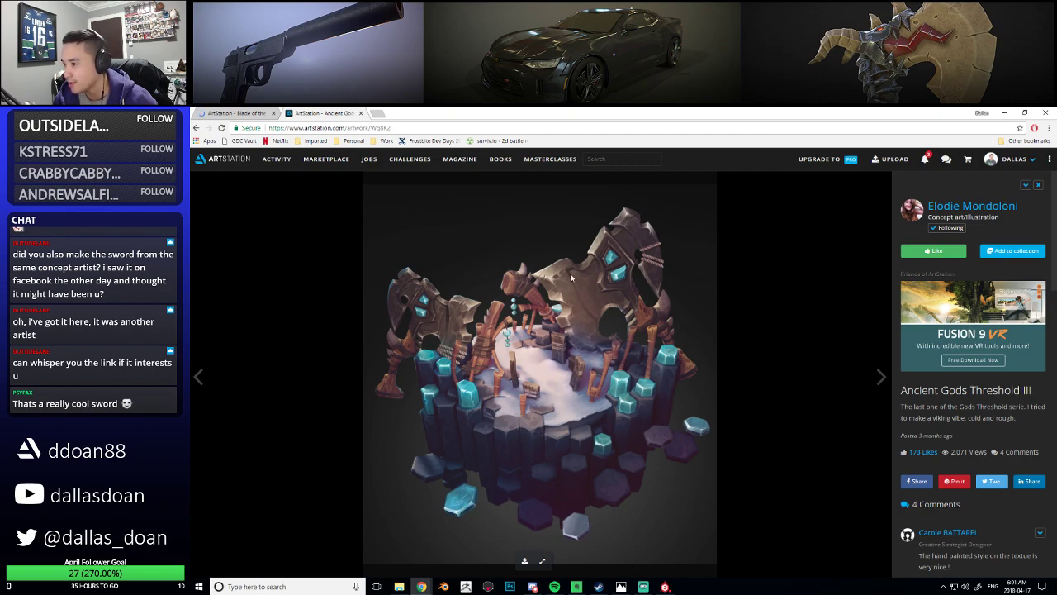
{"action": "left_click", "coordinate": [360, 112]}
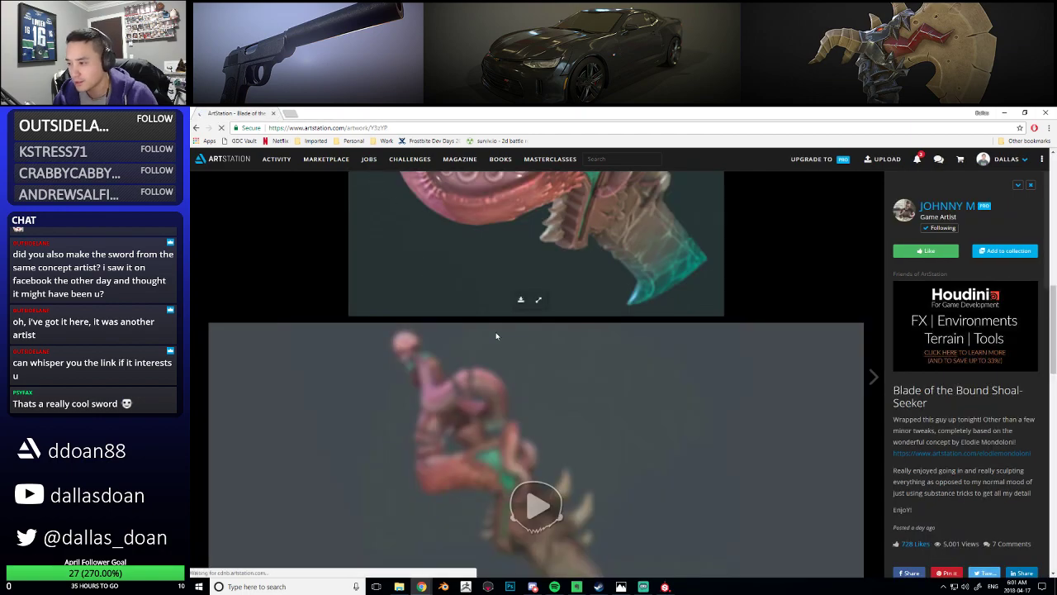
Look through the Blade of the Bound Shoal-Seeker renders once more and close the browser to return to Substance Painter
{"action": "scroll", "coordinate": [491, 347], "scroll_direction": "up", "scroll_amount": 2}
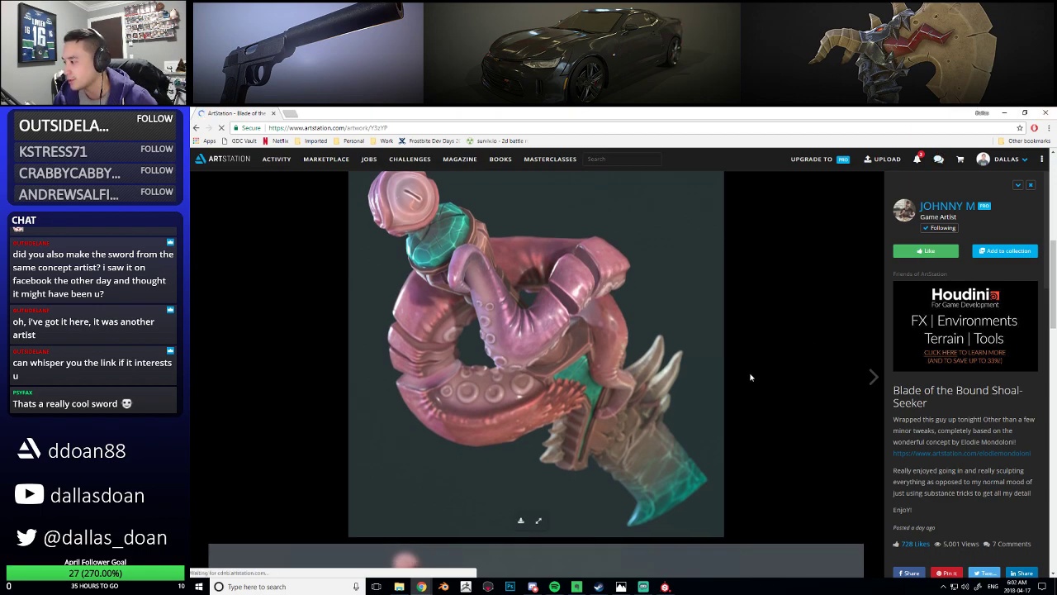
{"action": "scroll", "coordinate": [753, 378], "scroll_direction": "down", "scroll_amount": 5}
{"action": "scroll", "coordinate": [712, 373], "scroll_direction": "up", "scroll_amount": 10}
{"action": "scroll", "coordinate": [582, 353], "scroll_direction": "up", "scroll_amount": 1}
{"action": "left_click", "coordinate": [1046, 113]}
Examine the axe head up close from several angles, comparing the unpainted panel with the teal one across the ropes
{"action": "left_click_drag", "start_coordinate": [536, 413], "coordinate": [607, 429], "text": "alt"}
{"action": "middle_click_drag", "start_coordinate": [607, 430], "coordinate": [609, 367], "text": "alt"}
{"action": "left_click_drag", "start_coordinate": [609, 366], "coordinate": [515, 328], "text": "alt"}
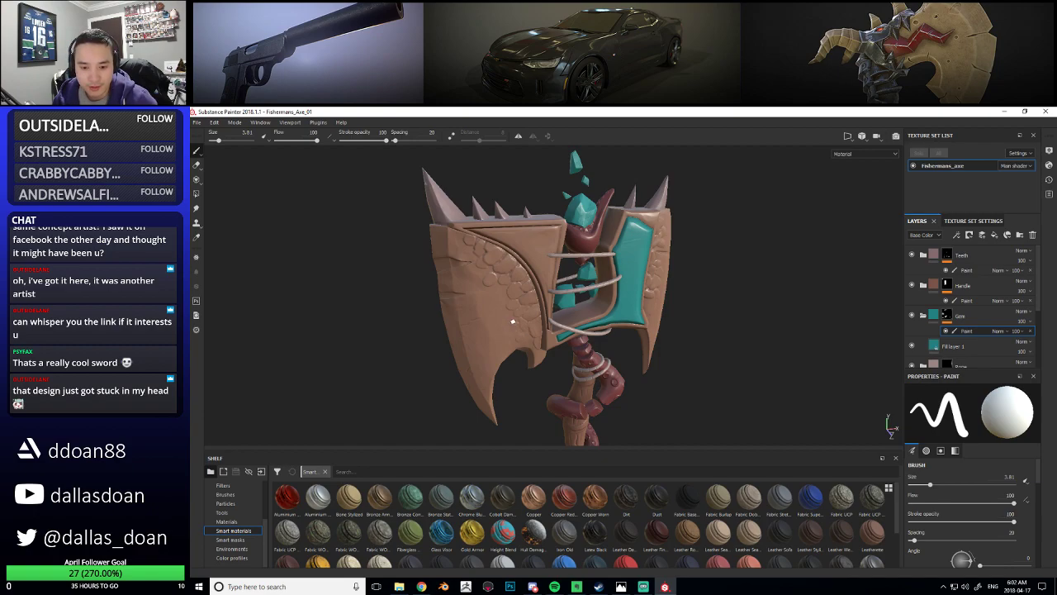
{"action": "scroll", "coordinate": [512, 317], "scroll_direction": "up", "scroll_amount": 2}
{"action": "left_click_drag", "start_coordinate": [512, 316], "coordinate": [495, 265], "text": "alt"}
{"action": "middle_click_drag", "start_coordinate": [494, 265], "coordinate": [498, 292], "text": "alt"}
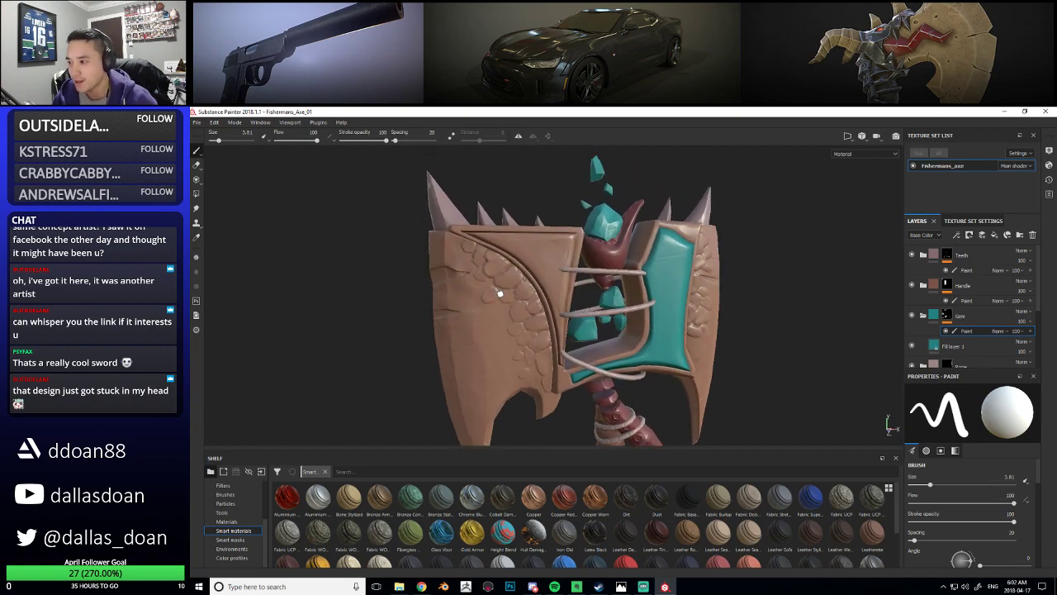
{"action": "scroll", "coordinate": [498, 290], "scroll_direction": "up", "scroll_amount": 3}
{"action": "left_click_drag", "start_coordinate": [498, 285], "coordinate": [457, 277], "text": "alt"}
{"action": "middle_click_drag", "start_coordinate": [457, 277], "coordinate": [402, 260], "text": "alt"}
{"action": "middle_click_drag", "start_coordinate": [329, 237], "coordinate": [333, 279], "text": "alt"}
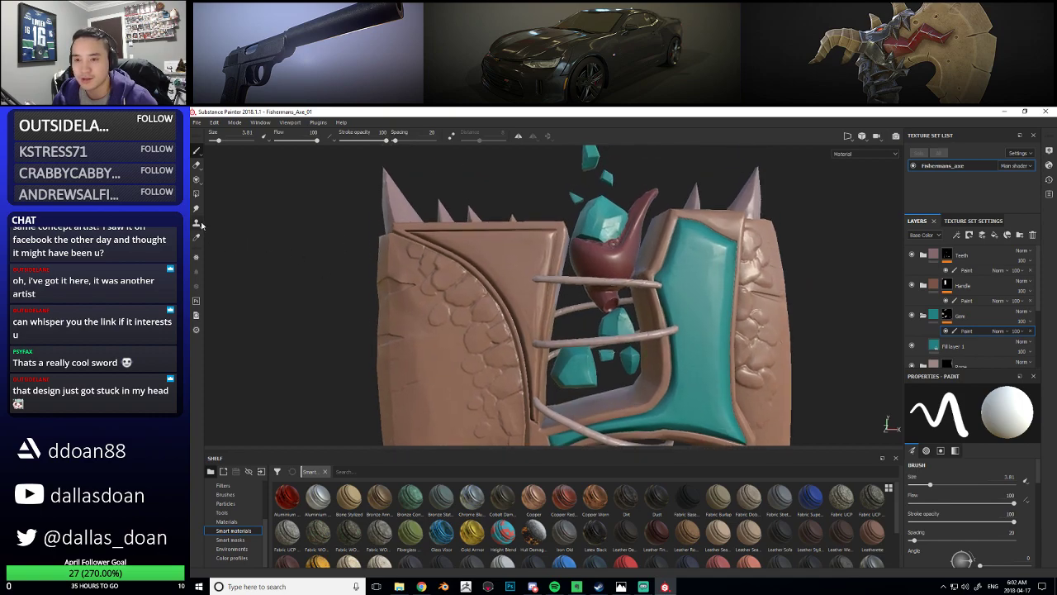
{"action": "left_click_drag", "start_coordinate": [261, 263], "coordinate": [344, 246], "text": "alt"}
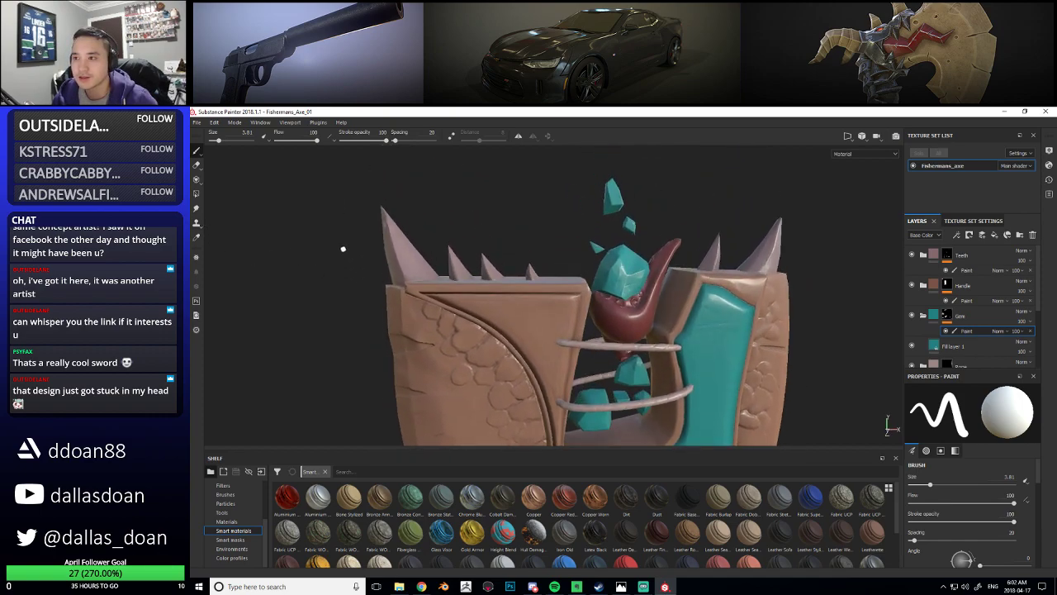
{"action": "left_click_drag", "start_coordinate": [351, 287], "coordinate": [413, 219], "text": "alt"}
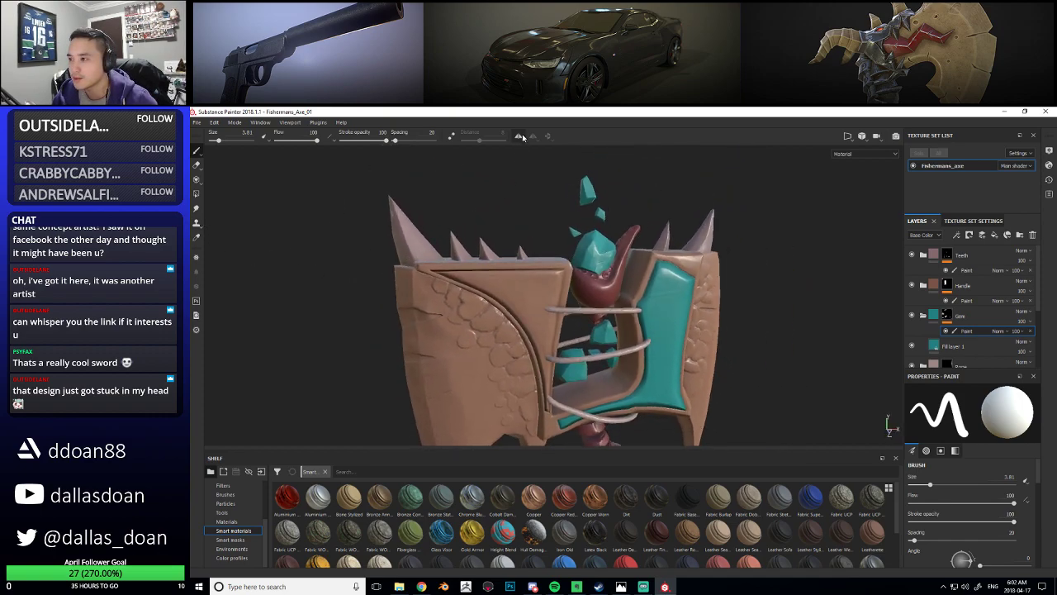
Turn on symmetry painting with Mirror Z and check the mirror plane from the other side of the axe head
{"action": "left_click", "coordinate": [519, 136]}
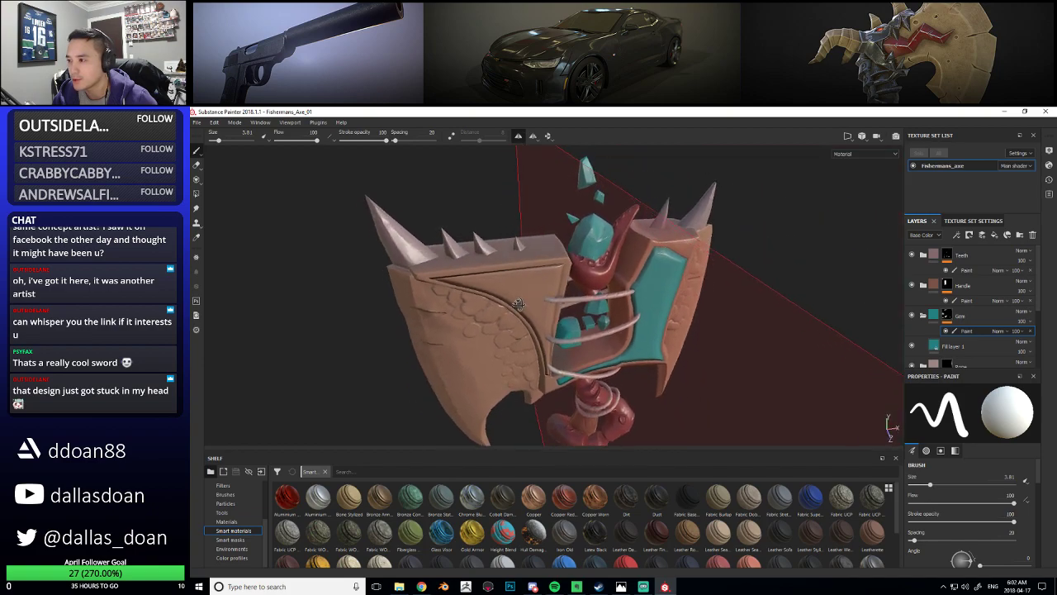
{"action": "left_click", "coordinate": [534, 135]}
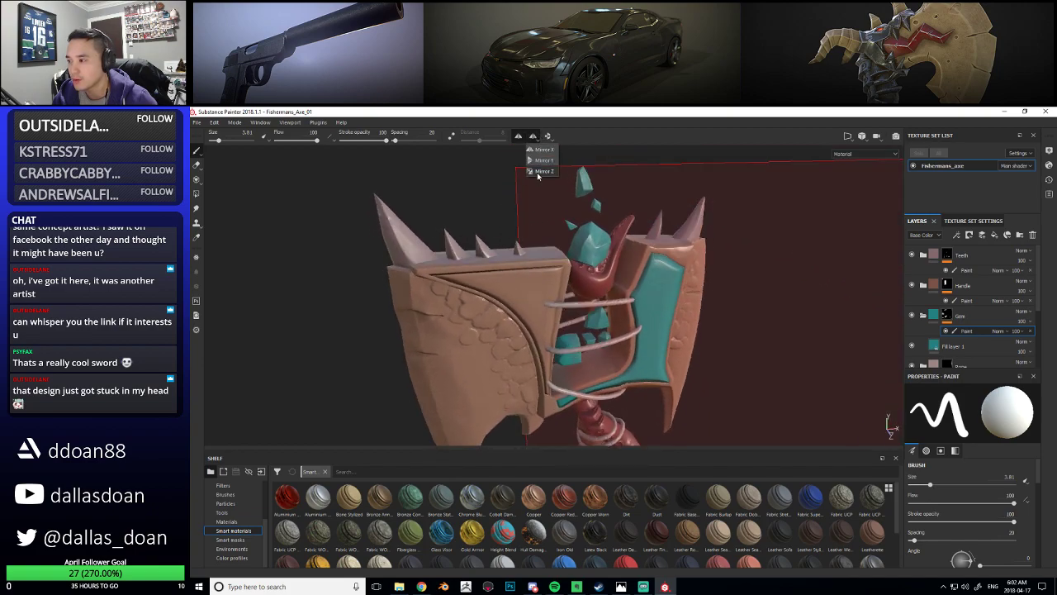
{"action": "left_click", "coordinate": [537, 171]}
{"action": "left_click_drag", "start_coordinate": [514, 275], "coordinate": [1006, 248], "text": "alt"}
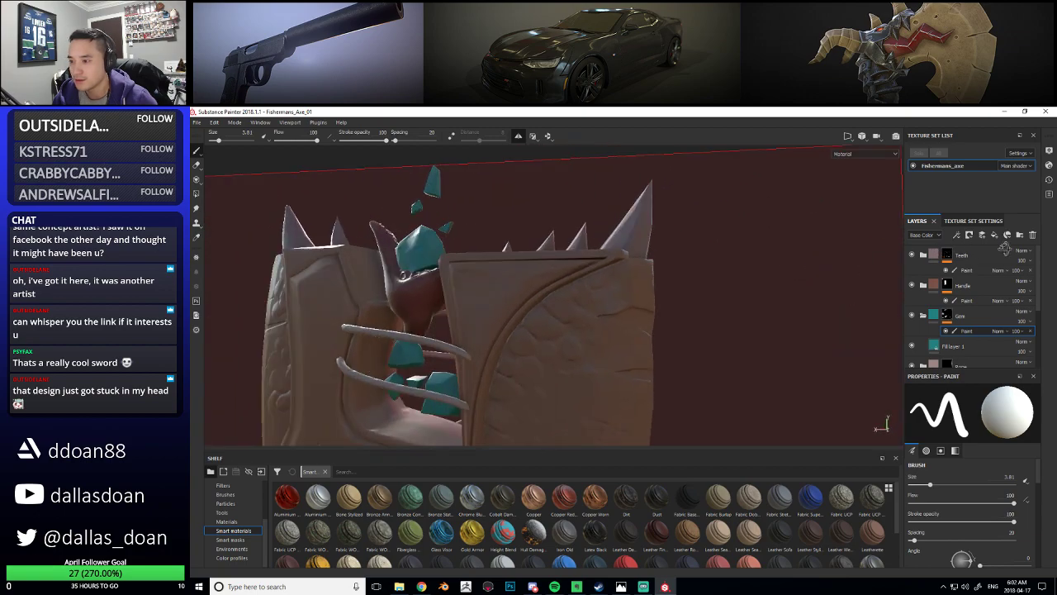
{"action": "left_click_drag", "start_coordinate": [588, 280], "coordinate": [281, 269], "text": "alt"}
Reduce the brush size to 0.57 for the pointed outer corner of the unpainted recessed panel
{"action": "mouse_move", "coordinate": [579, 256]}
{"action": "left_mouse_down", "text": "alt"}
{"action": "mouse_move", "coordinate": [656, 253]}
{"action": "mouse_move", "coordinate": [569, 256]}
{"action": "left_mouse_up", "text": "alt"}
{"action": "right_click_drag", "start_coordinate": [569, 255], "coordinate": [505, 272], "text": "alt"}
{"action": "middle_click_drag", "start_coordinate": [505, 272], "coordinate": [550, 302], "text": "alt"}
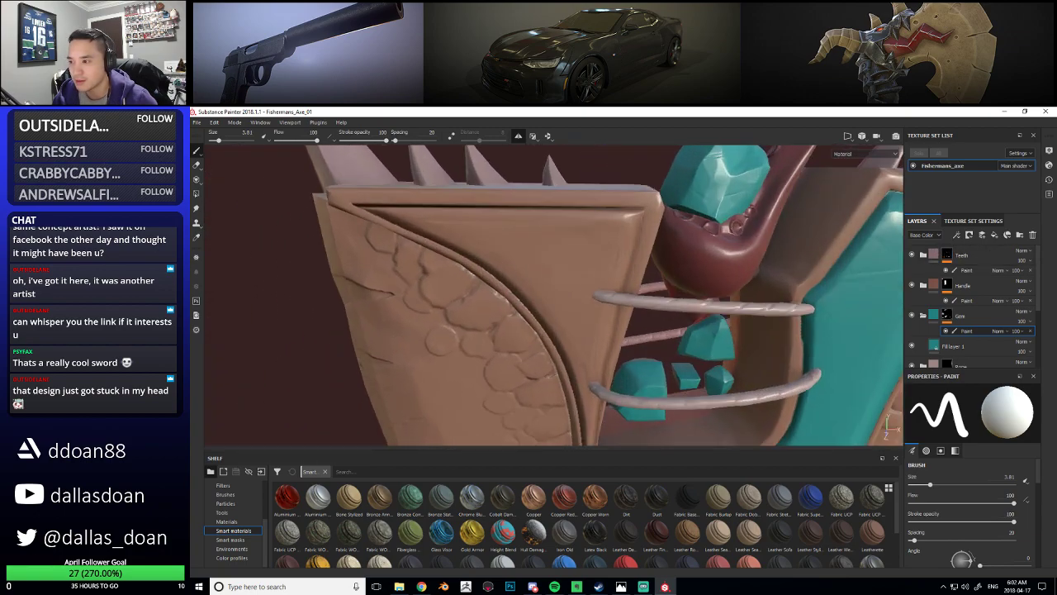
{"action": "right_click_drag", "start_coordinate": [550, 302], "coordinate": [574, 308], "text": "alt"}
{"action": "left_click_drag", "start_coordinate": [644, 268], "coordinate": [537, 292], "text": "alt"}
{"action": "right_click_drag", "start_coordinate": [489, 302], "coordinate": [394, 252], "text": "ctrl"}
{"action": "middle_click_drag", "start_coordinate": [451, 281], "coordinate": [541, 293], "text": "alt"}
{"action": "right_click_drag", "start_coordinate": [541, 294], "coordinate": [550, 297], "text": "alt"}
{"action": "mouse_move", "coordinate": [550, 298]}
{"action": "left_mouse_down", "text": "alt"}
{"action": "mouse_move", "coordinate": [554, 321]}
{"action": "mouse_move", "coordinate": [536, 307]}
{"action": "left_mouse_up", "text": "alt"}
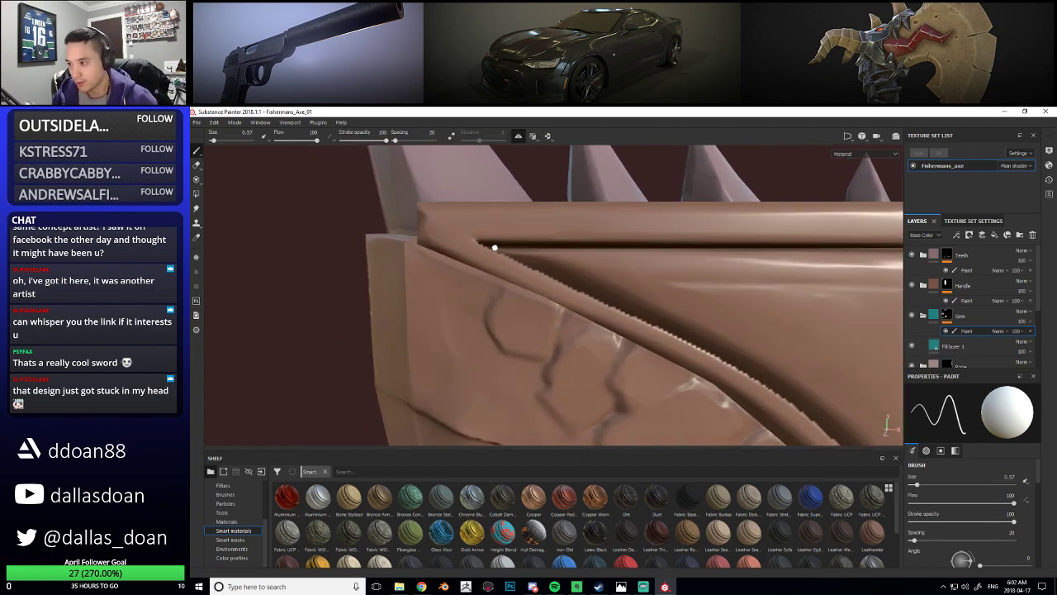
Paint the panel's pointed corner teal and add a straight teal line along the start of its upper edge
{"action": "mouse_move", "coordinate": [573, 273]}
{"action": "left_mouse_down", "text": "alt"}
{"action": "mouse_move", "coordinate": [651, 294]}
{"action": "mouse_move", "coordinate": [842, 289]}
{"action": "left_mouse_up", "text": "alt"}
{"action": "left_click_drag", "start_coordinate": [501, 288], "coordinate": [531, 293], "text": "alt"}
{"action": "middle_click_drag", "start_coordinate": [723, 263], "coordinate": [596, 258], "text": "alt"}
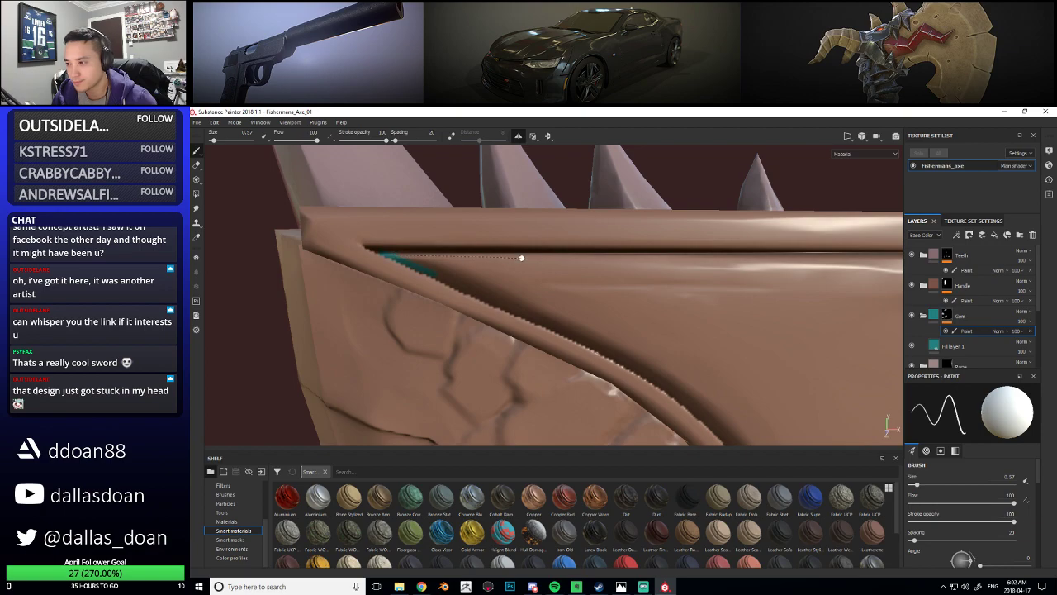
{"action": "left_click", "coordinate": [589, 255], "text": "shift"}
{"action": "mouse_move", "coordinate": [637, 276]}
{"action": "left_mouse_down", "text": "alt"}
{"action": "mouse_move", "coordinate": [540, 286]}
{"action": "mouse_move", "coordinate": [566, 287]}
{"action": "left_mouse_up", "text": "alt"}
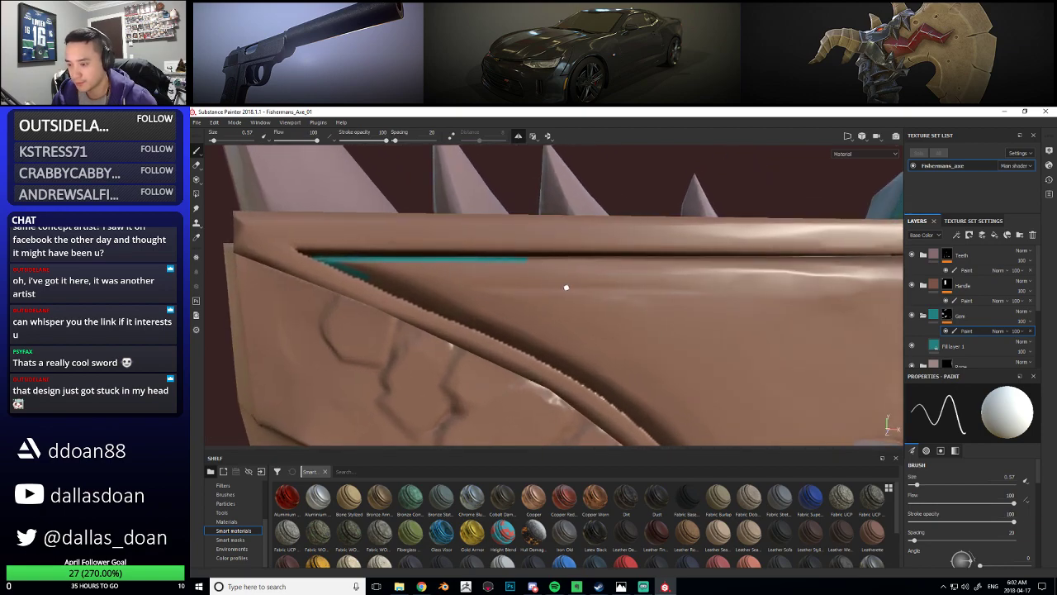
{"action": "left_click", "coordinate": [555, 587]}
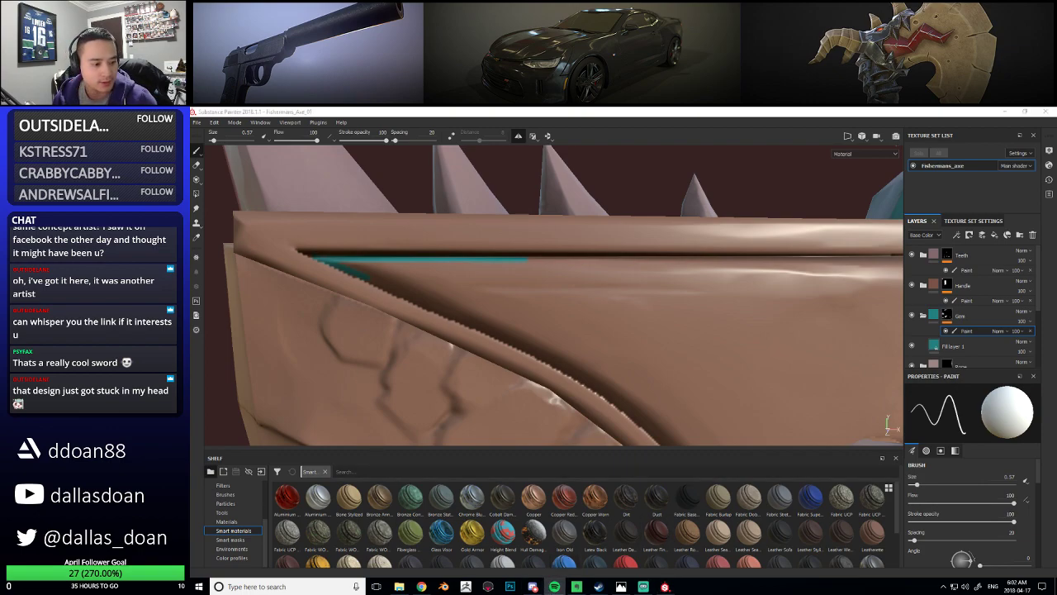
{"action": "left_click", "coordinate": [508, 110]}
Increase the brush size to 0.91 and extend the straight teal line along the panel's upper edge to the inner corner
{"action": "left_click_drag", "start_coordinate": [545, 292], "coordinate": [519, 352], "text": "alt"}
{"action": "key", "text": "bracketright"}
{"action": "mouse_move", "coordinate": [526, 273]}
{"action": "left_mouse_down", "text": "alt"}
{"action": "mouse_move", "coordinate": [495, 293]}
{"action": "mouse_move", "coordinate": [467, 283]}
{"action": "left_mouse_up", "text": "alt"}
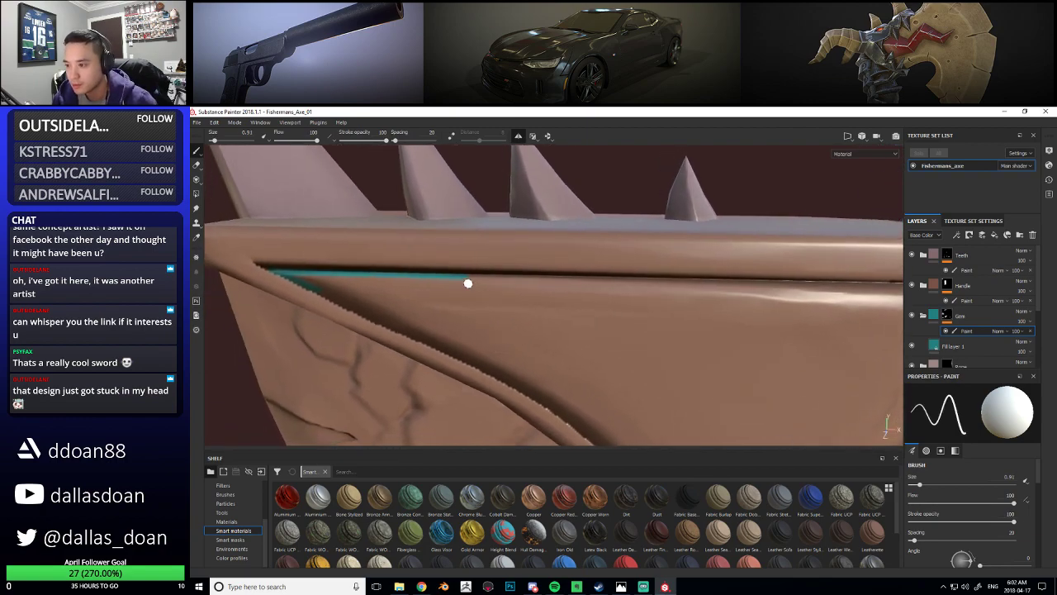
{"action": "left_click", "coordinate": [706, 284], "text": "shift"}
{"action": "mouse_move", "coordinate": [706, 284]}
{"action": "left_mouse_down", "text": "alt"}
{"action": "mouse_move", "coordinate": [685, 305]}
{"action": "mouse_move", "coordinate": [571, 288]}
{"action": "mouse_move", "coordinate": [861, 297]}
{"action": "left_mouse_up", "text": "alt"}
{"action": "left_click_drag", "start_coordinate": [676, 307], "coordinate": [572, 285], "text": "alt"}
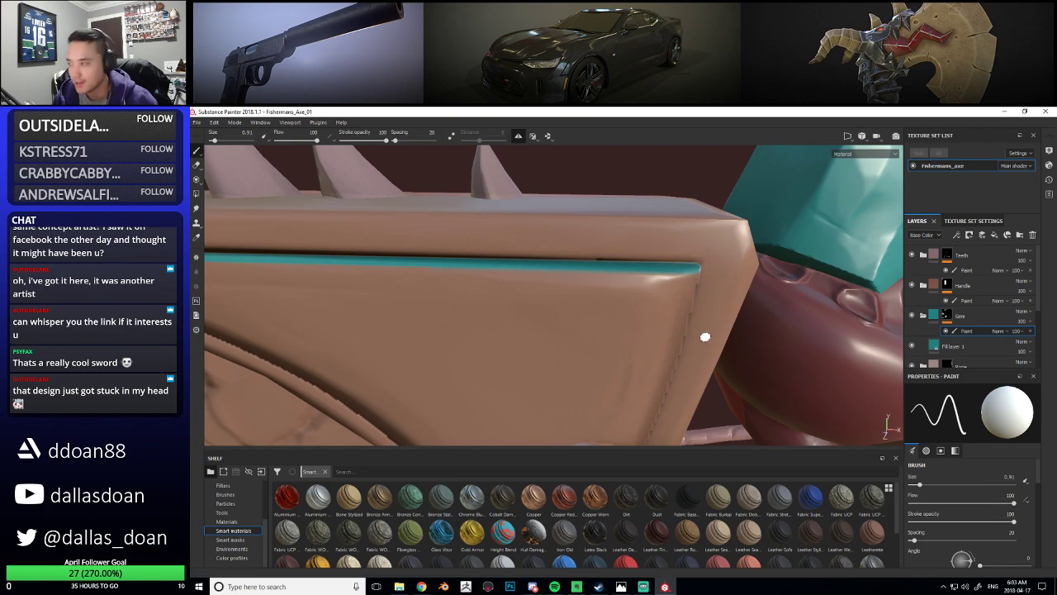
Paint a teal strip down the panel's inner edge from the upper corner to the first rope
{"action": "left_click_drag", "start_coordinate": [685, 337], "coordinate": [607, 310], "text": "alt"}
{"action": "left_click_drag", "start_coordinate": [606, 218], "coordinate": [602, 279]}
{"action": "mouse_move", "coordinate": [569, 328]}
{"action": "left_mouse_down", "text": "alt"}
{"action": "mouse_move", "coordinate": [608, 296]}
{"action": "mouse_move", "coordinate": [595, 325]}
{"action": "left_mouse_up", "text": "alt"}
{"action": "mouse_move", "coordinate": [582, 385]}
{"action": "left_mouse_down"}
{"action": "mouse_move", "coordinate": [576, 421]}
{"action": "mouse_move", "coordinate": [560, 332]}
{"action": "left_mouse_up"}
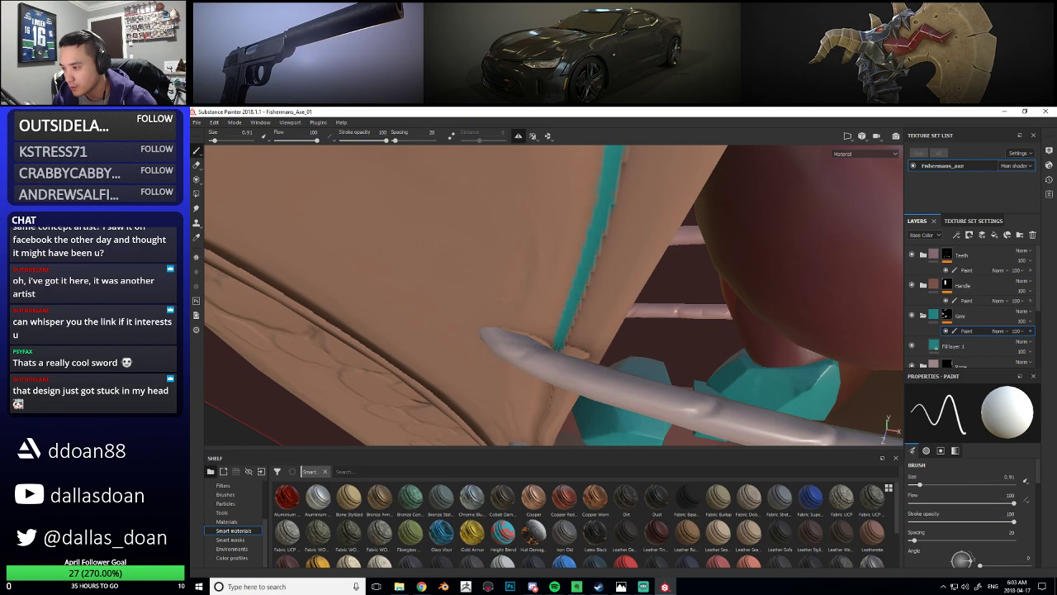
Paint a teal outline around the end of the first rope where it meets the panel
{"action": "left_click_drag", "start_coordinate": [548, 321], "coordinate": [554, 328], "text": "alt"}
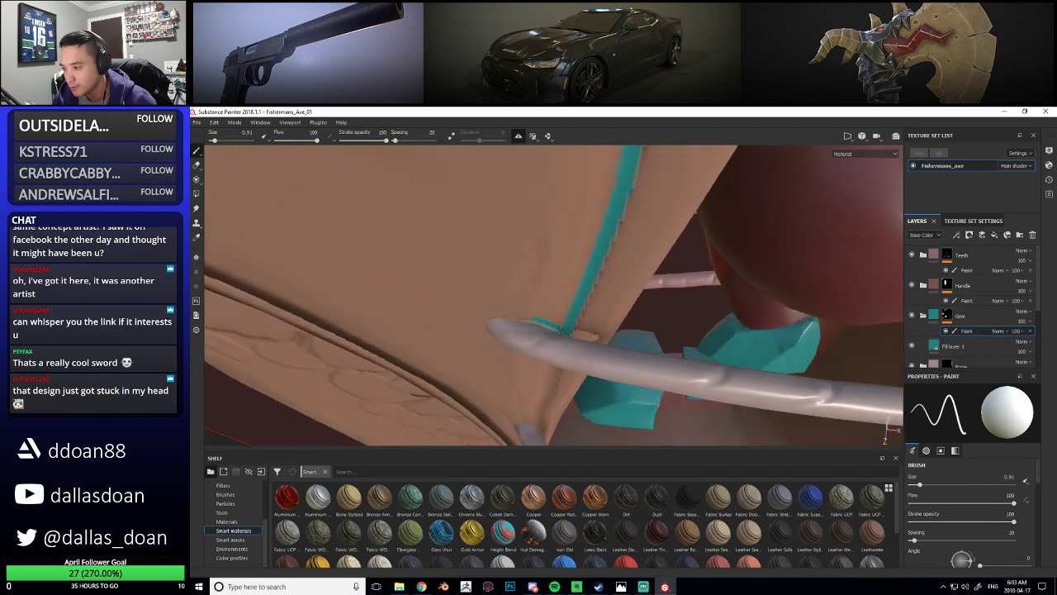
{"action": "left_click_drag", "start_coordinate": [495, 314], "coordinate": [552, 253], "text": "alt"}
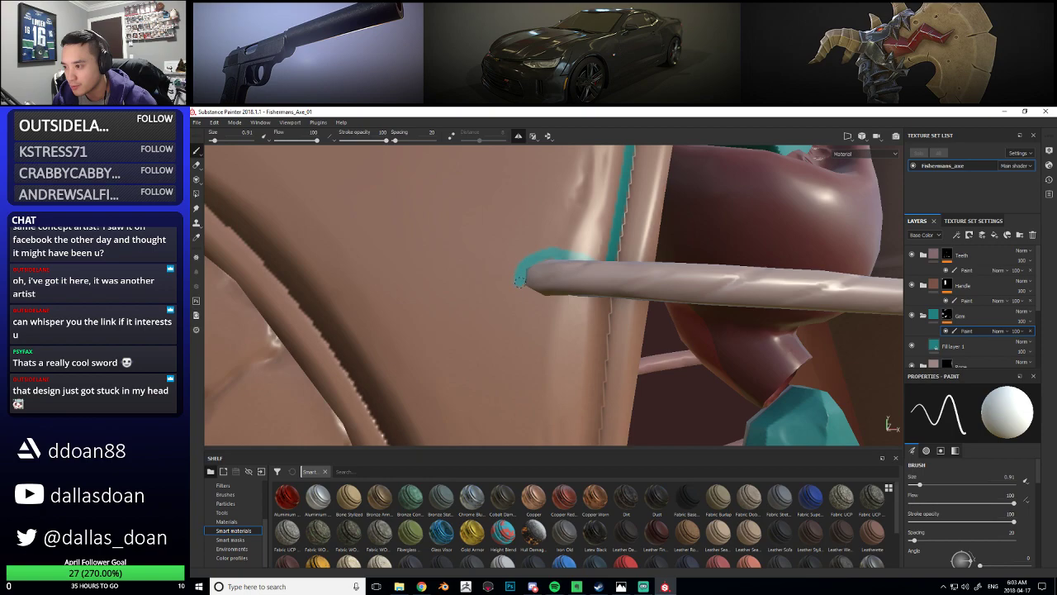
{"action": "mouse_move", "coordinate": [543, 305]}
{"action": "left_mouse_down", "text": "alt"}
{"action": "mouse_move", "coordinate": [578, 265]}
{"action": "mouse_move", "coordinate": [536, 269]}
{"action": "mouse_move", "coordinate": [521, 246]}
{"action": "mouse_move", "coordinate": [580, 300]}
{"action": "left_mouse_up", "text": "alt"}
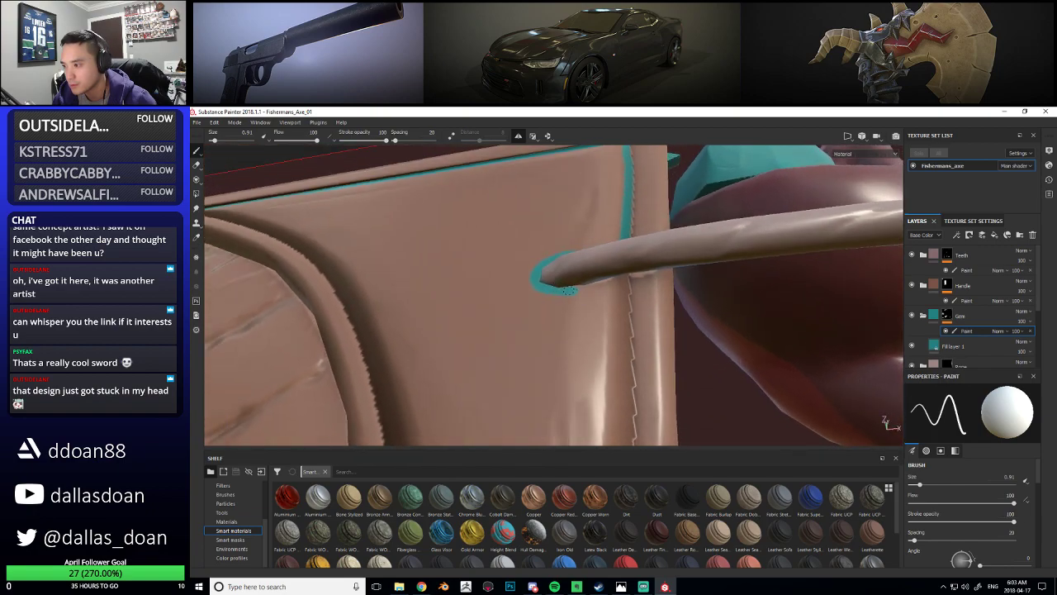
{"action": "mouse_move", "coordinate": [576, 289]}
{"action": "left_mouse_down", "text": "alt"}
{"action": "mouse_move", "coordinate": [607, 300]}
{"action": "mouse_move", "coordinate": [587, 283]}
{"action": "left_mouse_up", "text": "alt"}
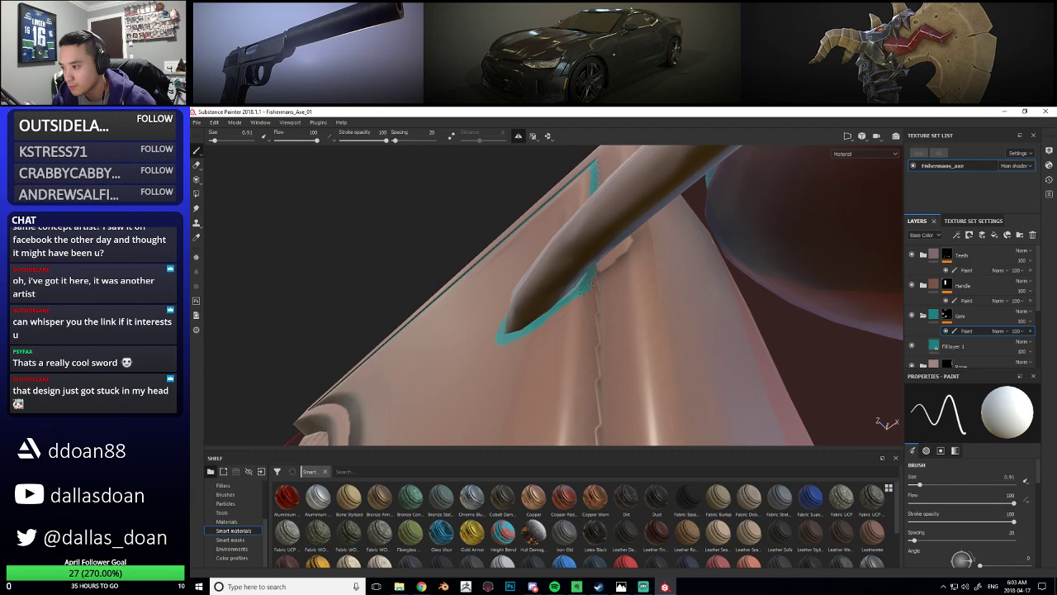
Extend the teal strip down the panel's inner edge from the first rope to the second rope
{"action": "left_click_drag", "start_coordinate": [583, 308], "coordinate": [595, 260], "text": "alt"}
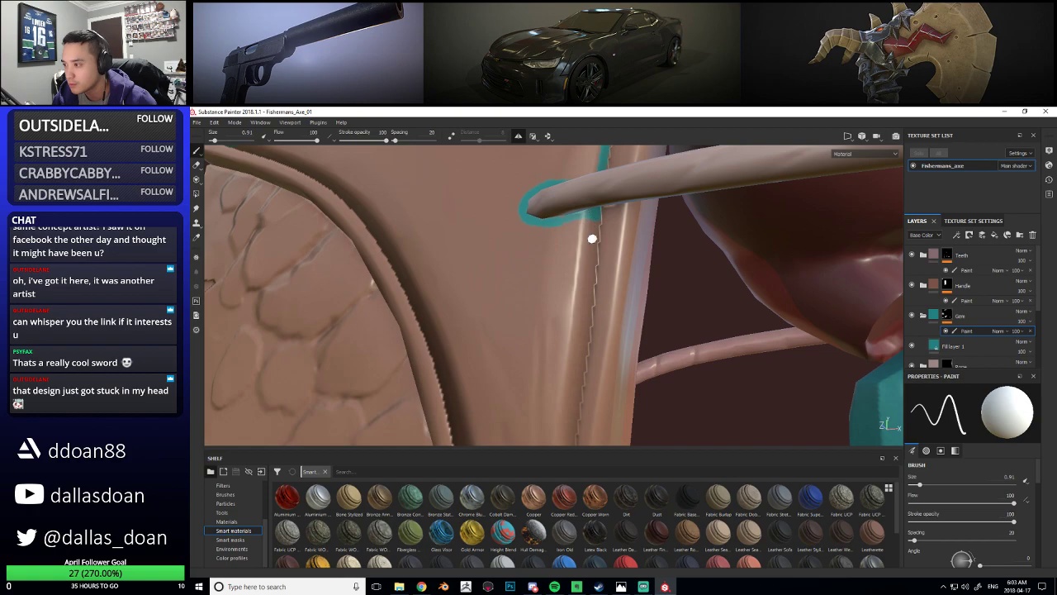
{"action": "left_click_drag", "start_coordinate": [583, 338], "coordinate": [561, 225], "text": "alt"}
{"action": "mouse_move", "coordinate": [562, 282]}
{"action": "left_mouse_down"}
{"action": "mouse_move", "coordinate": [557, 316]}
{"action": "mouse_move", "coordinate": [498, 302]}
{"action": "mouse_move", "coordinate": [580, 334]}
{"action": "mouse_move", "coordinate": [550, 333]}
{"action": "left_mouse_up"}
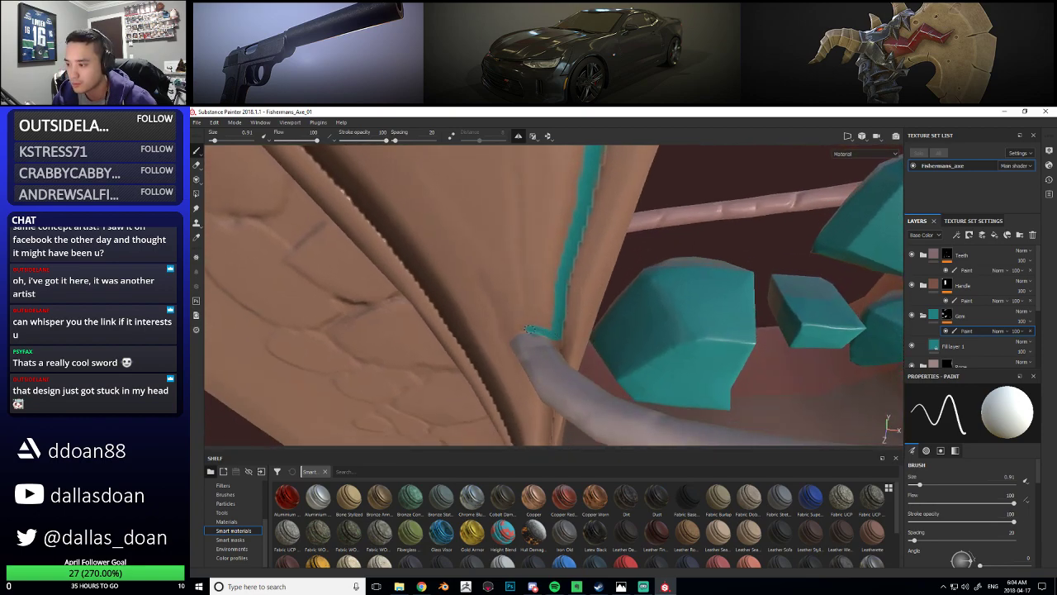
Outline the second rope's end in teal, then reduce the brush size to 0.57 for the narrow gap beside it
{"action": "left_click_drag", "start_coordinate": [522, 328], "coordinate": [588, 224], "text": "alt"}
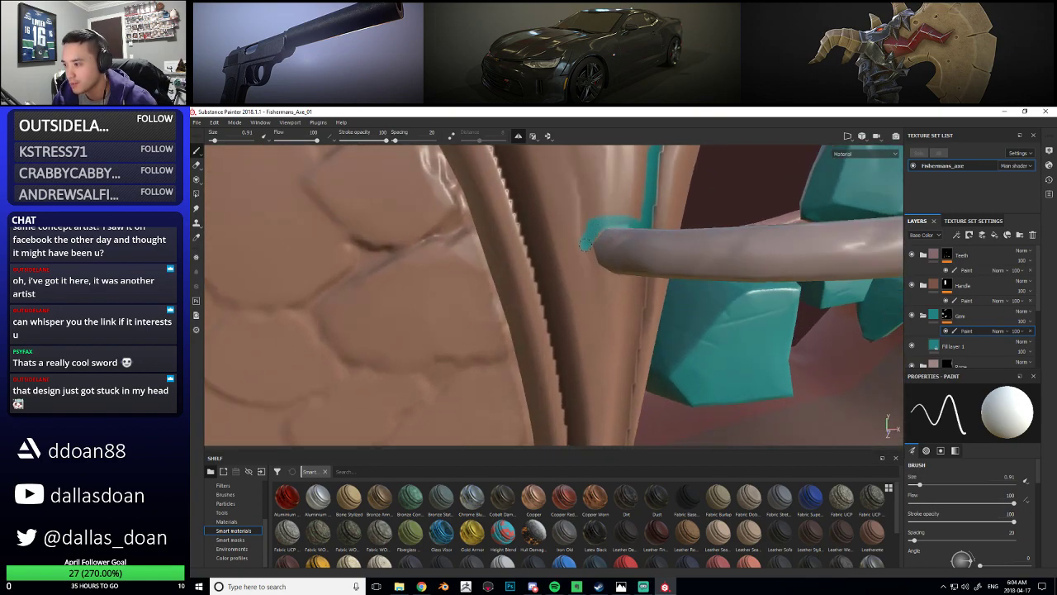
{"action": "left_click_drag", "start_coordinate": [594, 295], "coordinate": [515, 258], "text": "alt"}
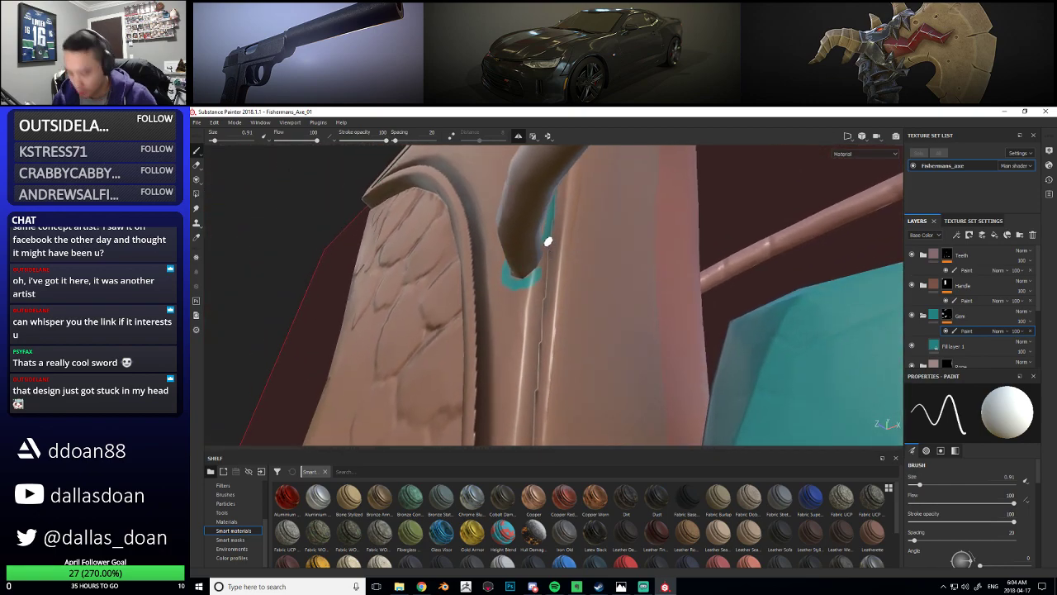
{"action": "key", "text": "bracketleft"}
{"action": "key", "text": "bracketleft"}
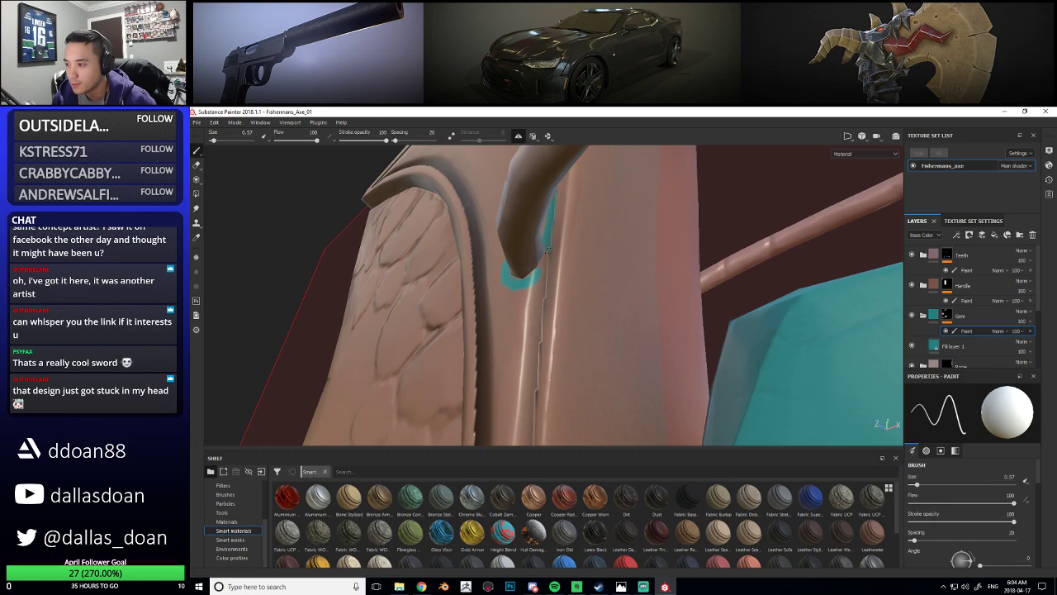
{"action": "mouse_move", "coordinate": [543, 260]}
{"action": "left_mouse_down", "text": "alt"}
{"action": "mouse_move", "coordinate": [590, 283]}
{"action": "mouse_move", "coordinate": [579, 295]}
{"action": "mouse_move", "coordinate": [569, 285]}
{"action": "left_mouse_up", "text": "alt"}
Restore the brush size to 0.91 and paint a straight teal strip along the inner edge from the second to the third rope
{"action": "key", "text": "bracketright"}
{"action": "key", "text": "bracketright"}
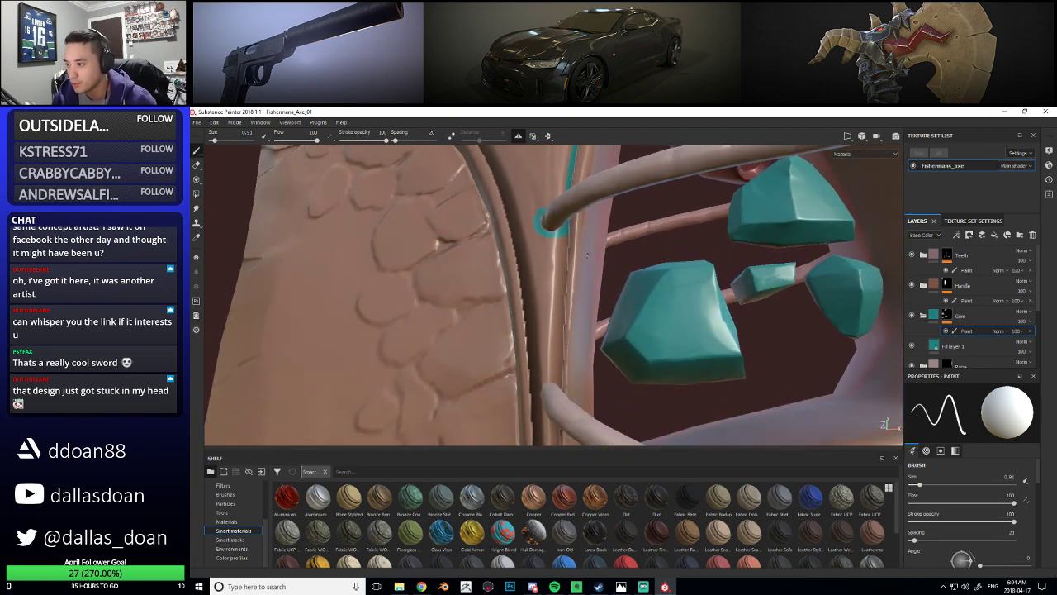
{"action": "left_click", "coordinate": [561, 384], "text": "shift"}
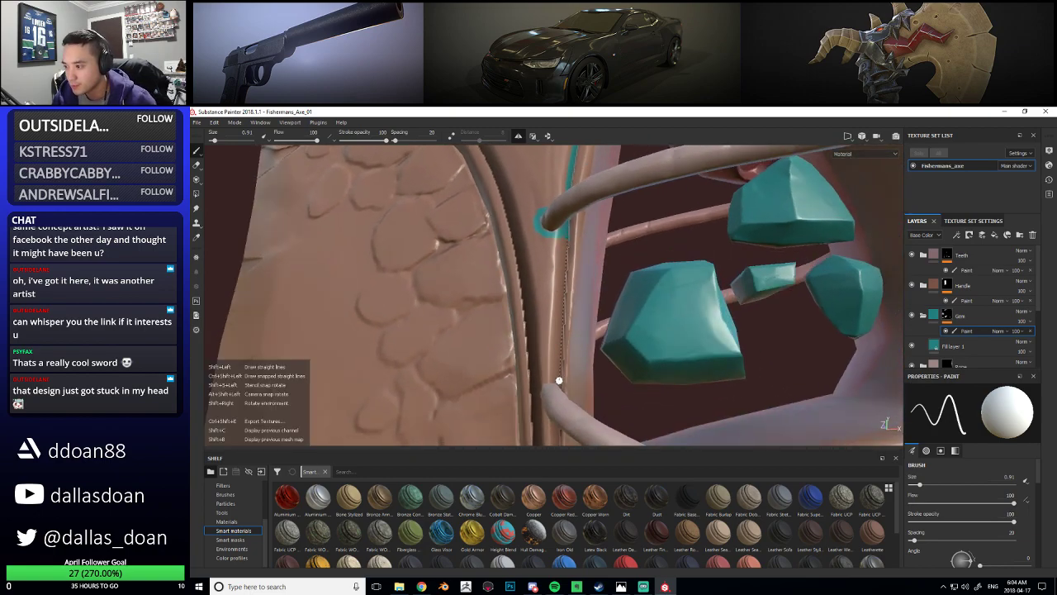
{"action": "left_click_drag", "start_coordinate": [622, 273], "coordinate": [657, 292], "text": "alt"}
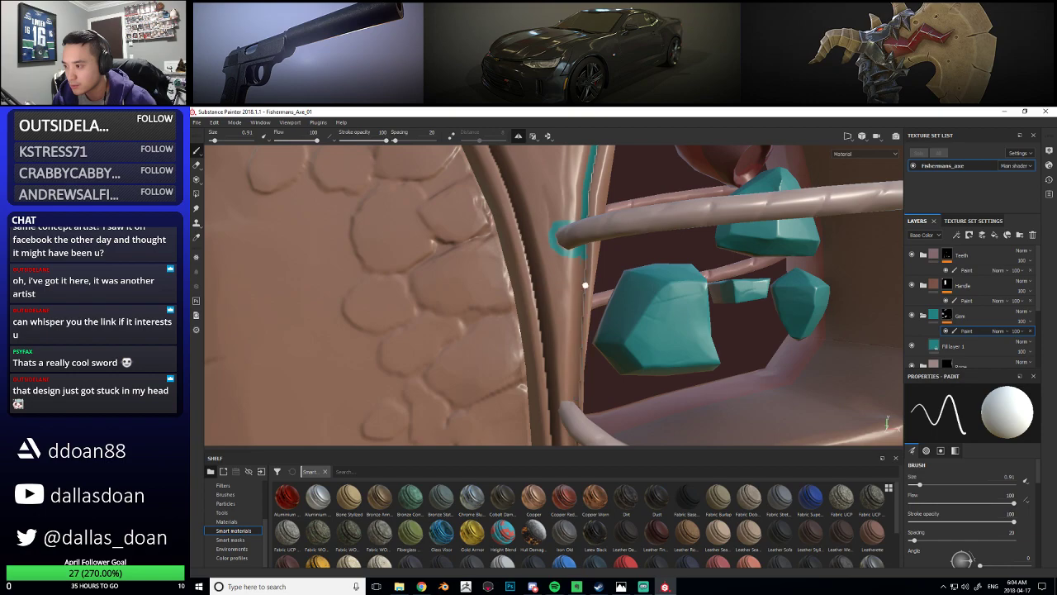
{"action": "left_click_drag", "start_coordinate": [585, 285], "coordinate": [581, 258], "text": "alt"}
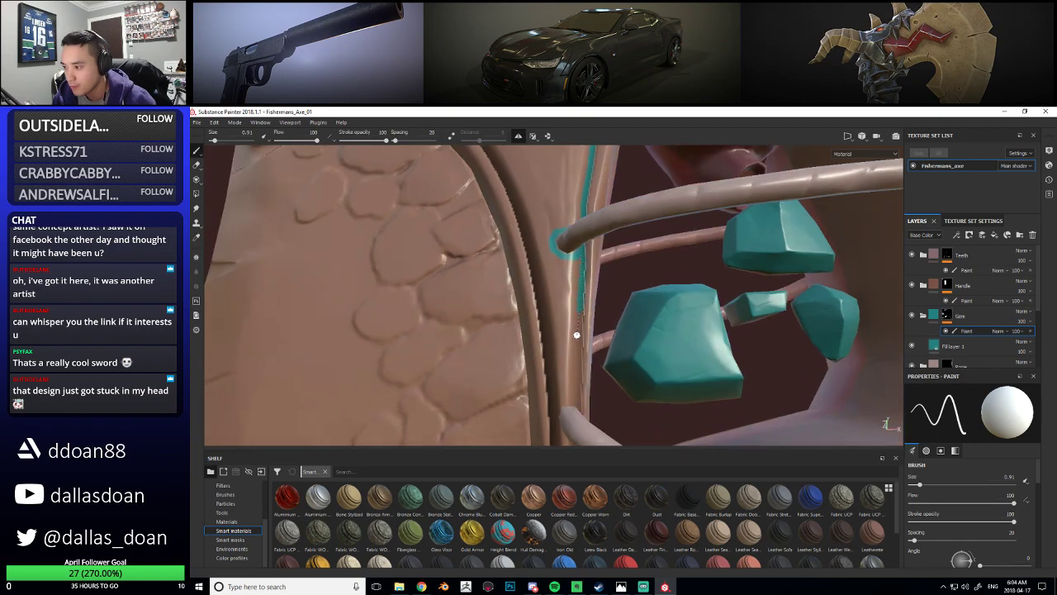
{"action": "mouse_move", "coordinate": [578, 402]}
{"action": "left_mouse_down", "text": "alt"}
{"action": "mouse_move", "coordinate": [553, 221]}
{"action": "mouse_move", "coordinate": [535, 287]}
{"action": "mouse_move", "coordinate": [552, 271]}
{"action": "left_mouse_up", "text": "alt"}
Paint a teal outline around the end of the third rope with the brush size at 0.91
{"action": "key", "text": "bracketleft"}
{"action": "key", "text": "bracketleft"}
{"action": "key", "text": "bracketright"}
{"action": "key", "text": "bracketright"}
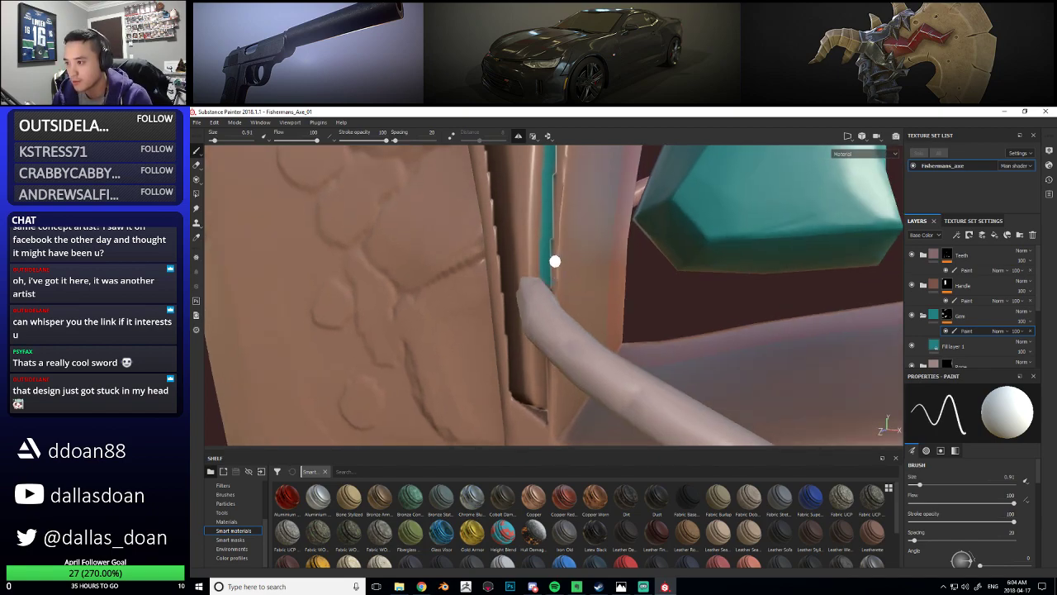
{"action": "mouse_move", "coordinate": [554, 259]}
{"action": "left_mouse_down", "text": "alt"}
{"action": "mouse_move", "coordinate": [546, 272]}
{"action": "mouse_move", "coordinate": [527, 269]}
{"action": "left_mouse_up", "text": "alt"}
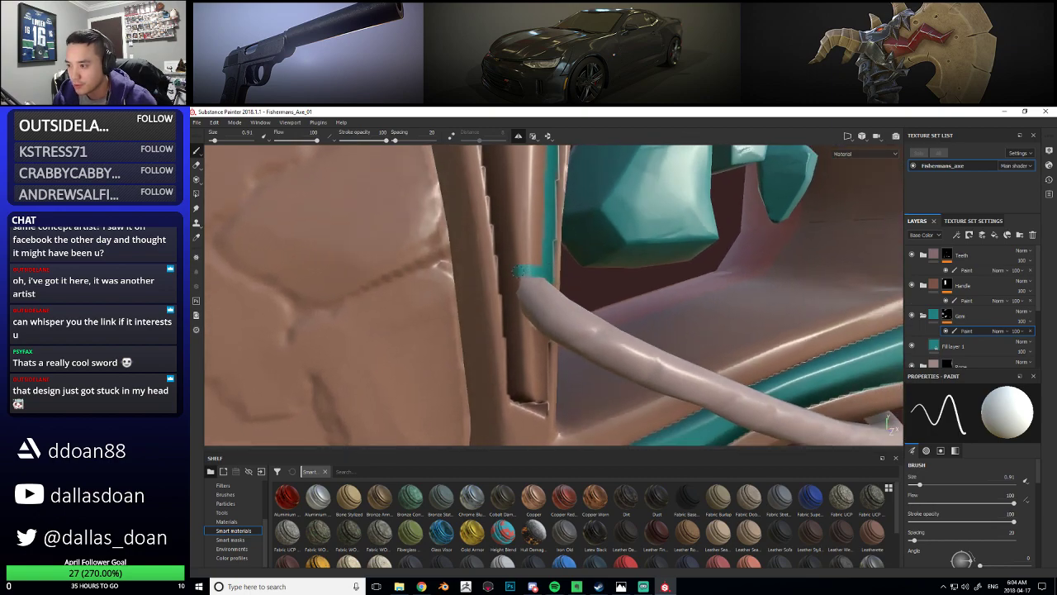
{"action": "mouse_move", "coordinate": [514, 289]}
{"action": "left_mouse_down", "text": "alt"}
{"action": "mouse_move", "coordinate": [519, 269]}
{"action": "mouse_move", "coordinate": [505, 251]}
{"action": "mouse_move", "coordinate": [499, 274]}
{"action": "mouse_move", "coordinate": [512, 310]}
{"action": "left_mouse_up", "text": "alt"}
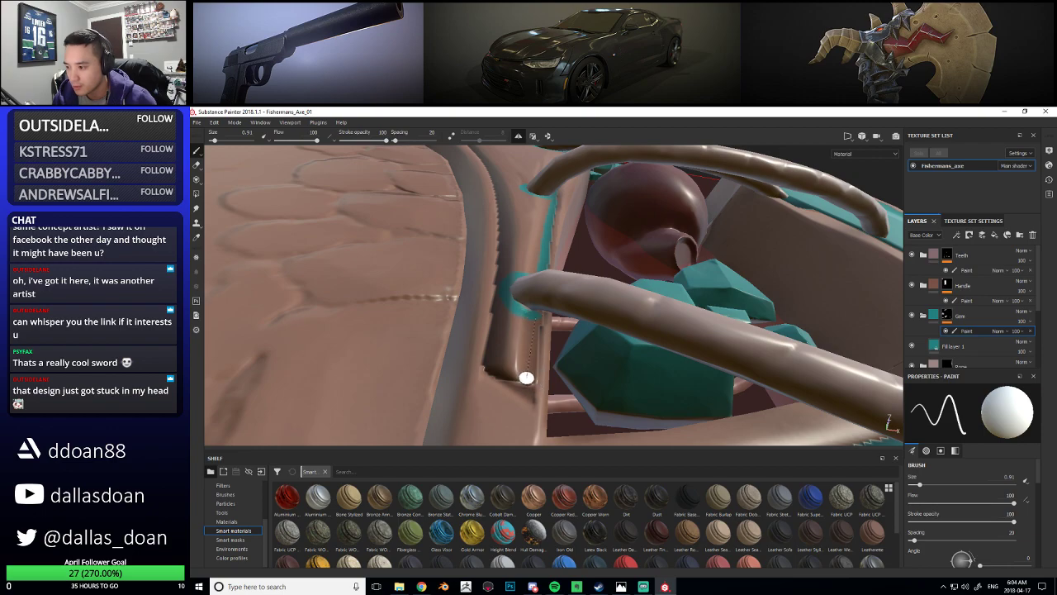
Fill the panel's narrow lower end teal below the third rope and run straight teal lines up its curved outer edge
{"action": "left_click_drag", "start_coordinate": [501, 344], "coordinate": [524, 378], "text": "alt"}
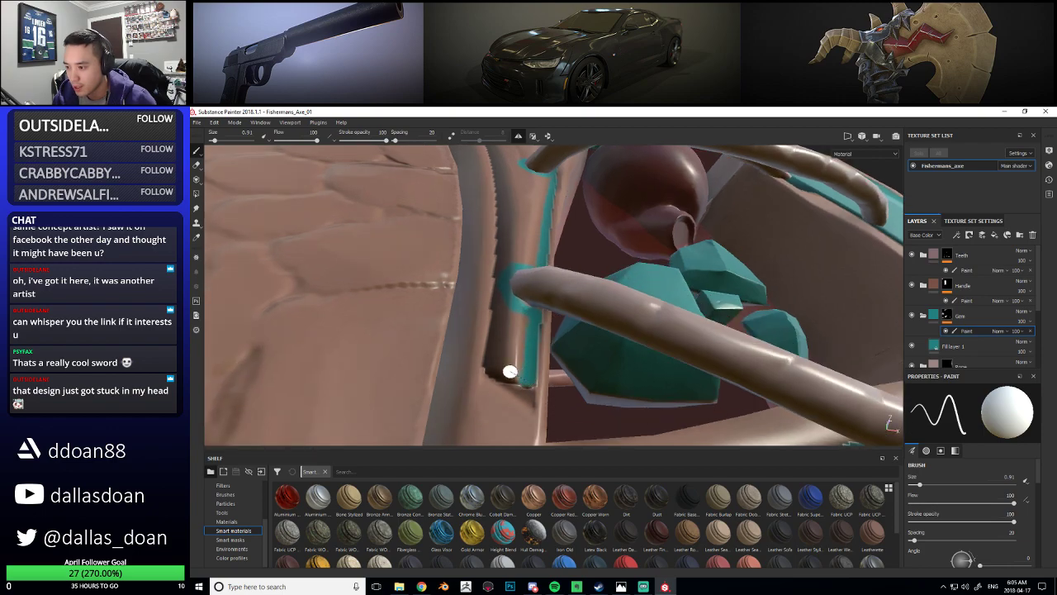
{"action": "mouse_move", "coordinate": [503, 372]}
{"action": "left_mouse_down", "text": "alt"}
{"action": "mouse_move", "coordinate": [529, 360]}
{"action": "mouse_move", "coordinate": [501, 285]}
{"action": "mouse_move", "coordinate": [510, 313]}
{"action": "left_mouse_up", "text": "alt"}
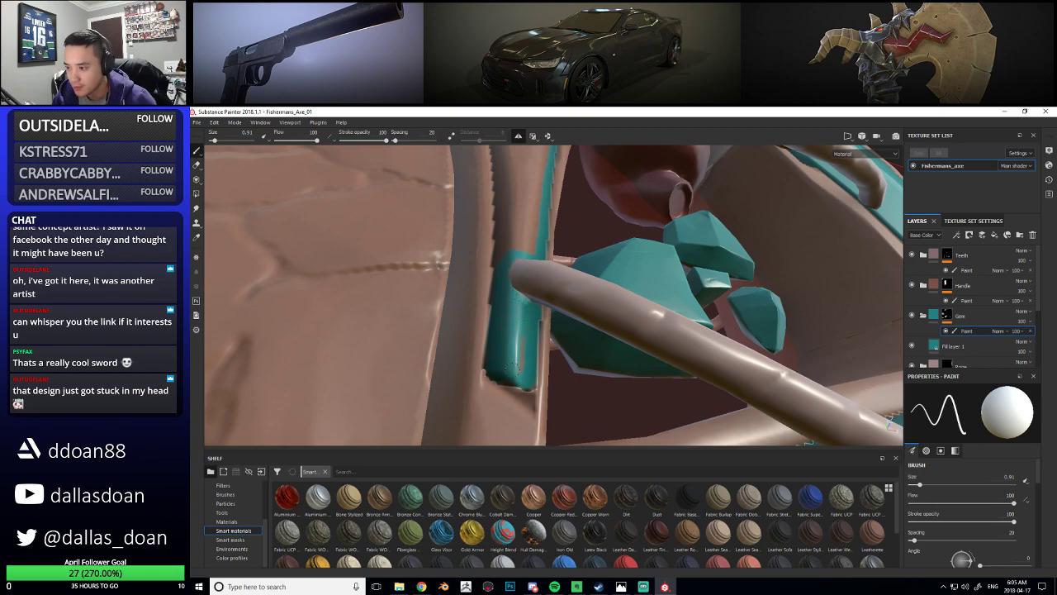
{"action": "left_click_drag", "start_coordinate": [521, 318], "coordinate": [517, 335], "text": "alt"}
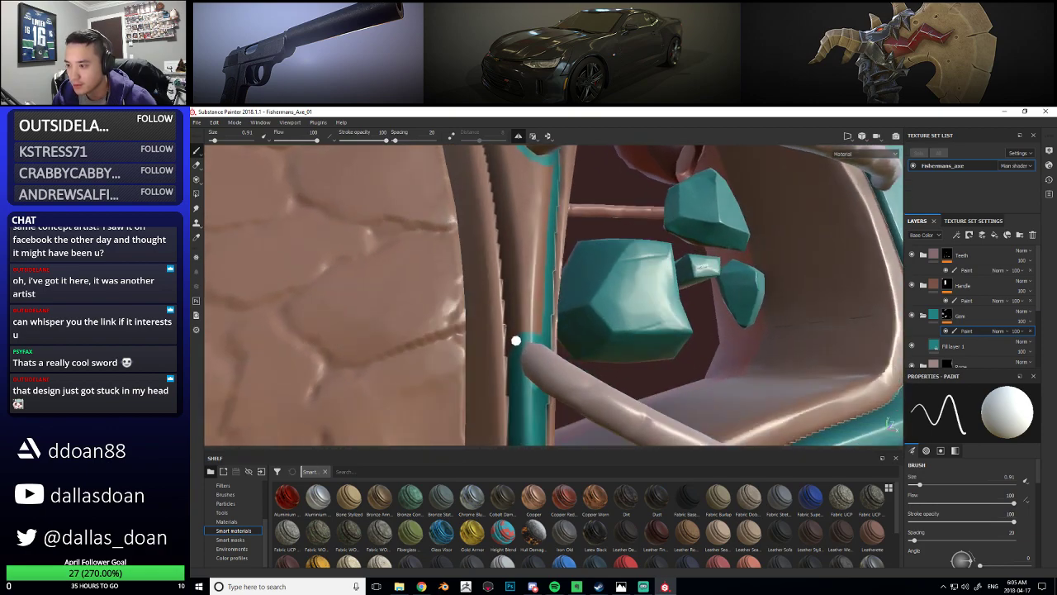
{"action": "left_click", "coordinate": [510, 295], "text": "shift"}
{"action": "left_click", "coordinate": [505, 223], "text": "shift"}
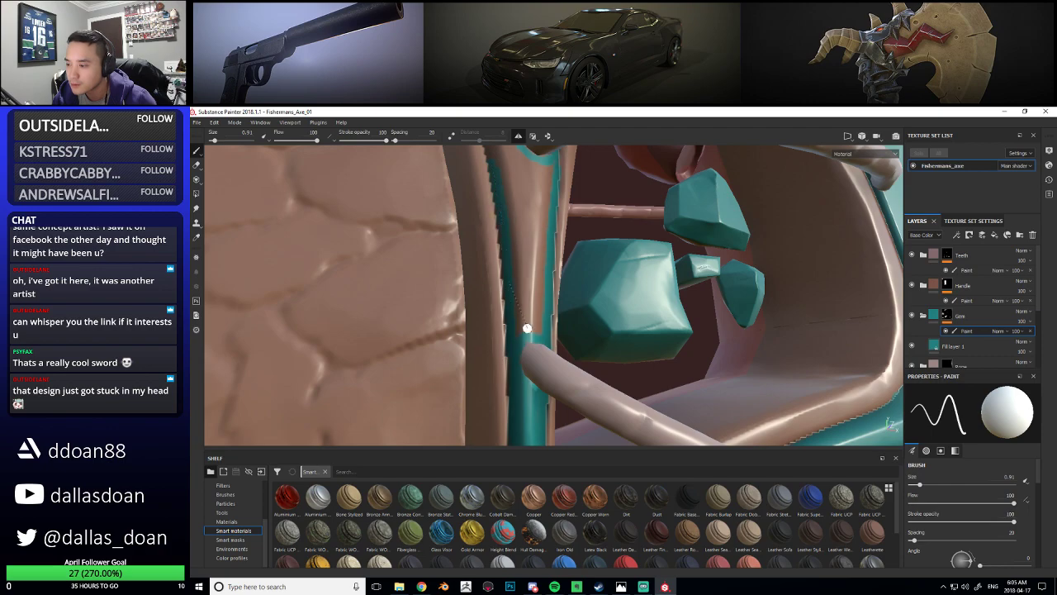
Increase the brush size to 2.41 and fill the panel teal between the third and second ropes
{"action": "mouse_move", "coordinate": [530, 311]}
{"action": "left_mouse_down", "text": "alt"}
{"action": "mouse_move", "coordinate": [525, 329]}
{"action": "mouse_move", "coordinate": [543, 184]}
{"action": "mouse_move", "coordinate": [523, 240]}
{"action": "mouse_move", "coordinate": [530, 303]}
{"action": "mouse_move", "coordinate": [524, 189]}
{"action": "mouse_move", "coordinate": [547, 185]}
{"action": "mouse_move", "coordinate": [522, 255]}
{"action": "mouse_move", "coordinate": [509, 171]}
{"action": "mouse_move", "coordinate": [526, 189]}
{"action": "left_mouse_up", "text": "alt"}
{"action": "key", "text": "bracketright"}
{"action": "key", "text": "bracketright"}
{"action": "key", "text": "bracketright"}
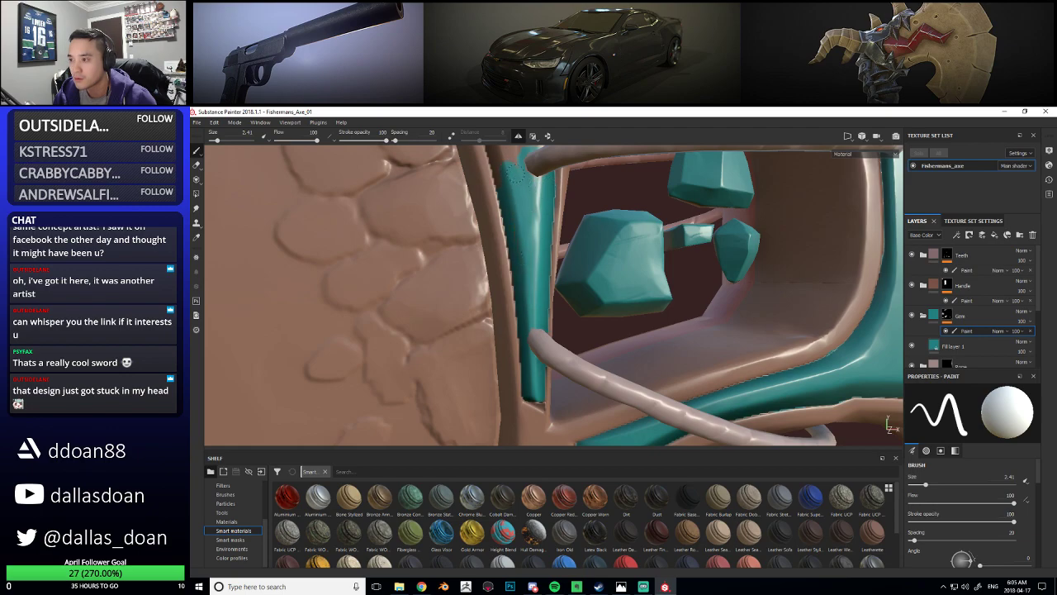
Examine the mirrored paint on the axe head's opposite side and the texture's UV layout
{"action": "scroll", "coordinate": [537, 278], "scroll_direction": "down", "scroll_amount": 5}
{"action": "left_click_drag", "start_coordinate": [541, 279], "coordinate": [1054, 289], "text": "alt"}
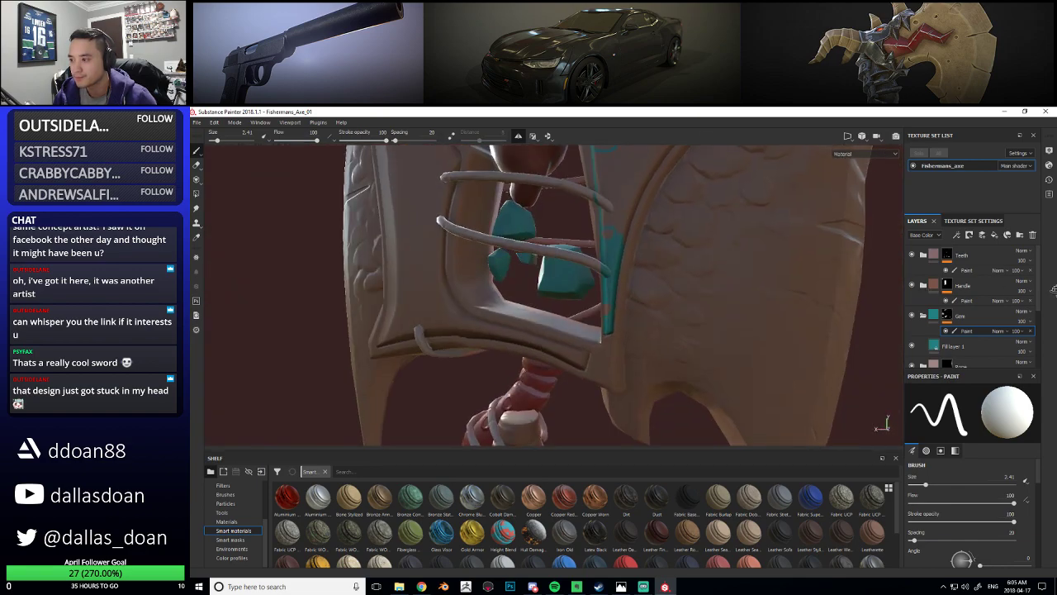
{"action": "middle_click_drag", "start_coordinate": [648, 237], "coordinate": [583, 272], "text": "alt"}
{"action": "scroll", "coordinate": [583, 271], "scroll_direction": "up", "scroll_amount": 2}
{"action": "left_click_drag", "start_coordinate": [580, 268], "coordinate": [554, 282], "text": "alt"}
{"action": "left_click_drag", "start_coordinate": [638, 293], "coordinate": [310, 261], "text": "alt"}
{"action": "left_click_drag", "start_coordinate": [543, 268], "coordinate": [569, 255], "text": "alt"}
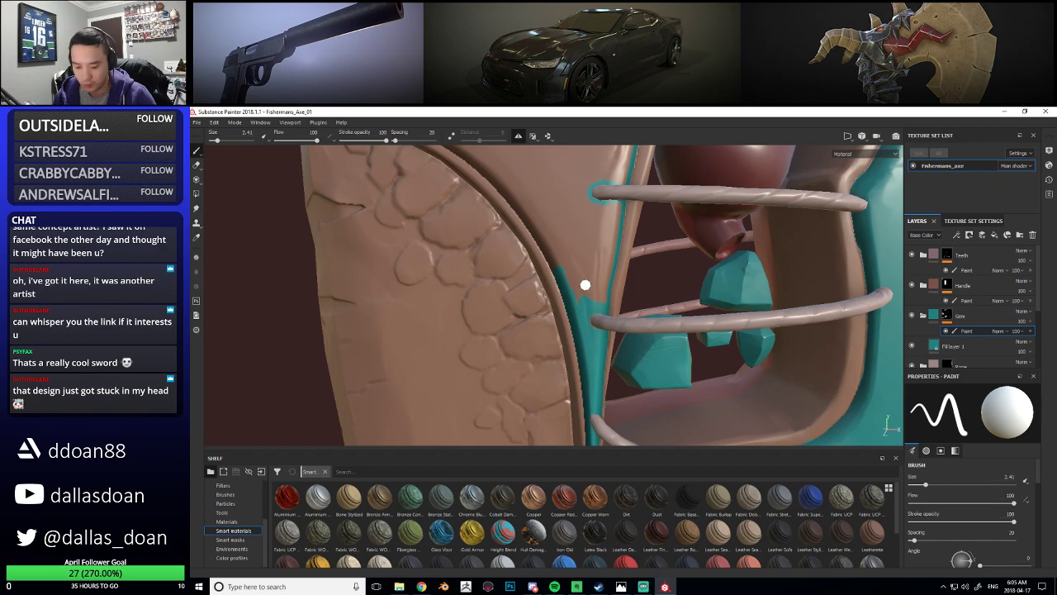
{"action": "key", "text": "F1"}
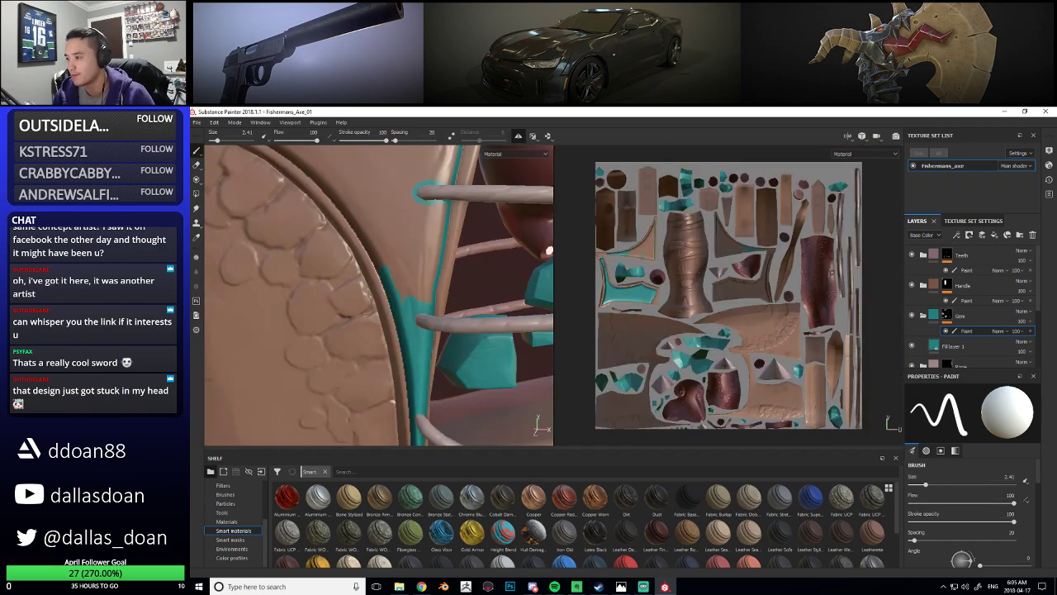
{"action": "key", "text": "F2"}
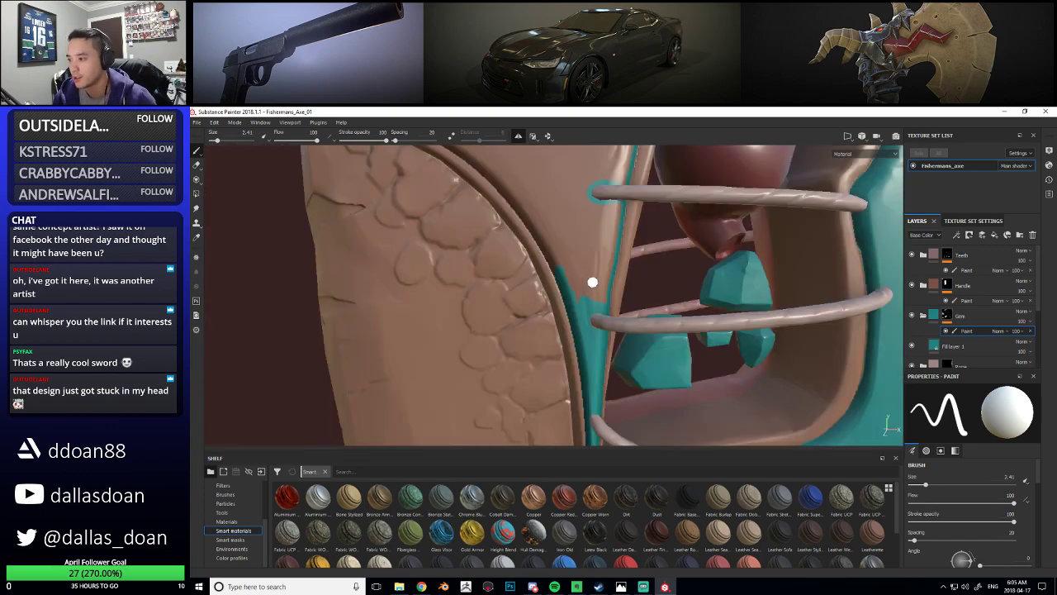
Widen the teal strip along the panel's inner edge between the second and first ropes with a straight stroke
{"action": "left_click_drag", "start_coordinate": [593, 284], "coordinate": [613, 227], "text": "alt"}
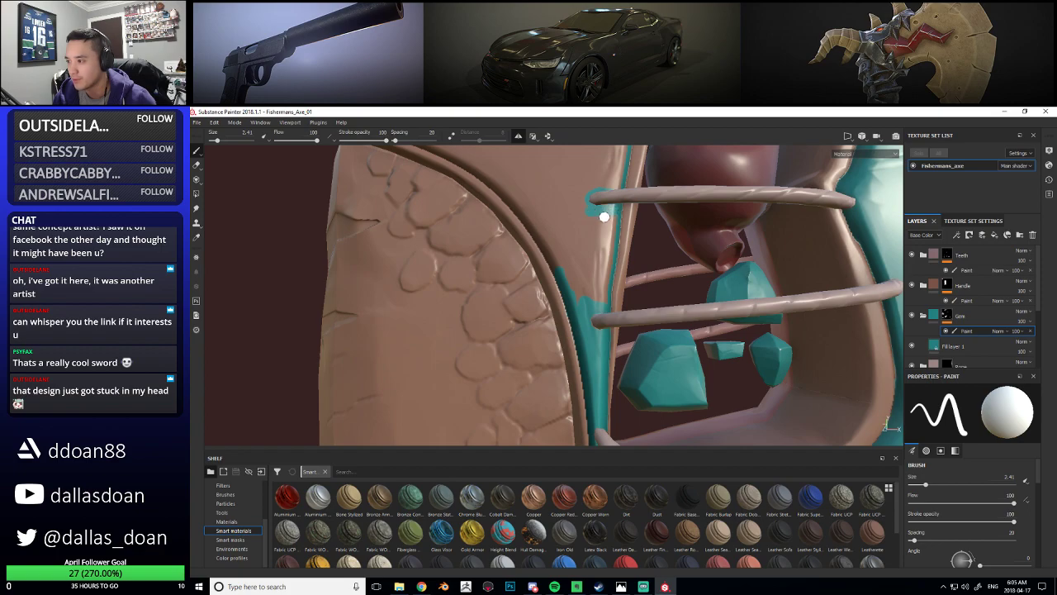
{"action": "left_click", "coordinate": [598, 288]}
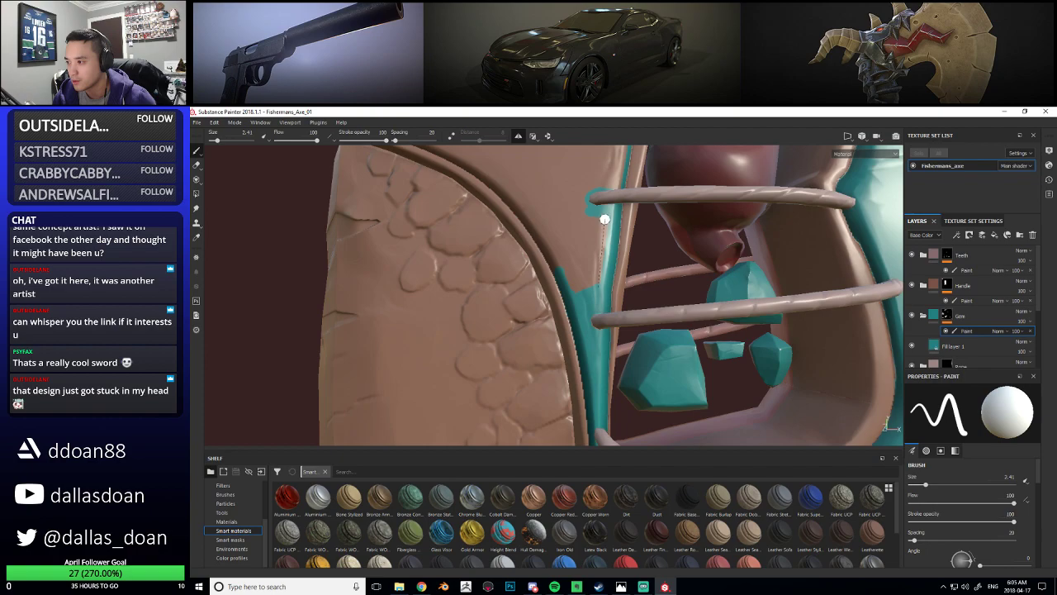
{"action": "left_click_drag", "start_coordinate": [600, 239], "coordinate": [576, 290], "text": "alt"}
Paint a wide teal band along the panel's curved outer edge from the pointed corner down to the filled area
{"action": "mouse_move", "coordinate": [578, 227]}
{"action": "left_mouse_down", "text": "alt"}
{"action": "mouse_move", "coordinate": [455, 208]}
{"action": "mouse_move", "coordinate": [653, 288]}
{"action": "left_mouse_up", "text": "alt"}
{"action": "left_click_drag", "start_coordinate": [584, 279], "coordinate": [684, 322]}
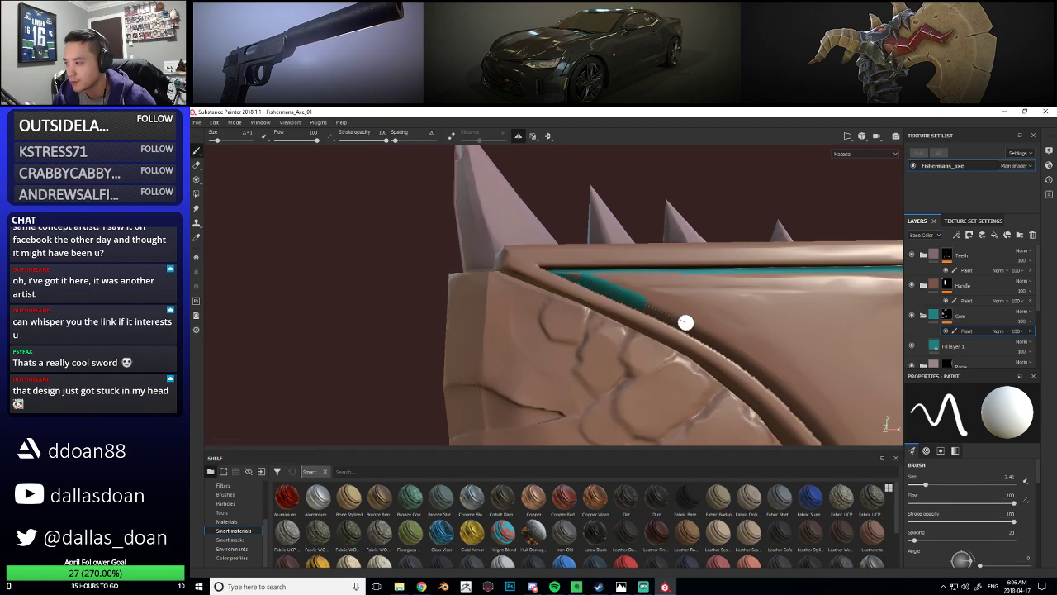
{"action": "mouse_move", "coordinate": [772, 352]}
{"action": "left_mouse_down", "text": "alt"}
{"action": "mouse_move", "coordinate": [564, 253]}
{"action": "mouse_move", "coordinate": [633, 305]}
{"action": "mouse_move", "coordinate": [625, 253]}
{"action": "mouse_move", "coordinate": [554, 210]}
{"action": "mouse_move", "coordinate": [642, 337]}
{"action": "mouse_move", "coordinate": [604, 257]}
{"action": "left_mouse_up", "text": "alt"}
{"action": "right_click_drag", "start_coordinate": [604, 257], "coordinate": [644, 281], "text": "alt"}
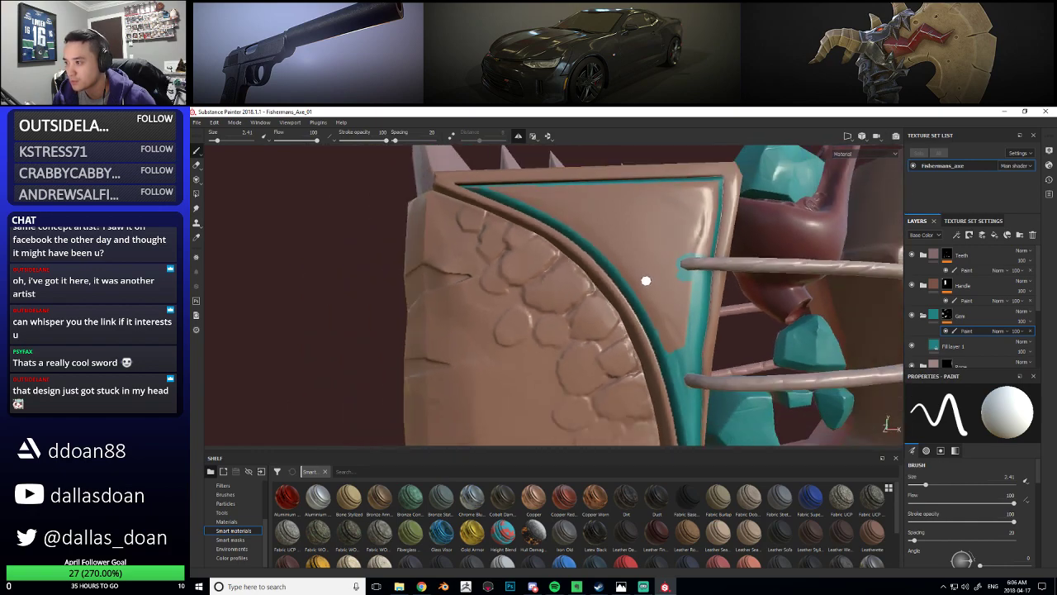
Reduce the brush size to 1.33 and fill the gap in the panel's pointed corner teal
{"action": "left_click_drag", "start_coordinate": [644, 281], "coordinate": [561, 270], "text": "alt"}
{"action": "right_click_drag", "start_coordinate": [498, 225], "coordinate": [510, 228], "text": "alt"}
{"action": "middle_click_drag", "start_coordinate": [510, 229], "coordinate": [586, 290], "text": "alt"}
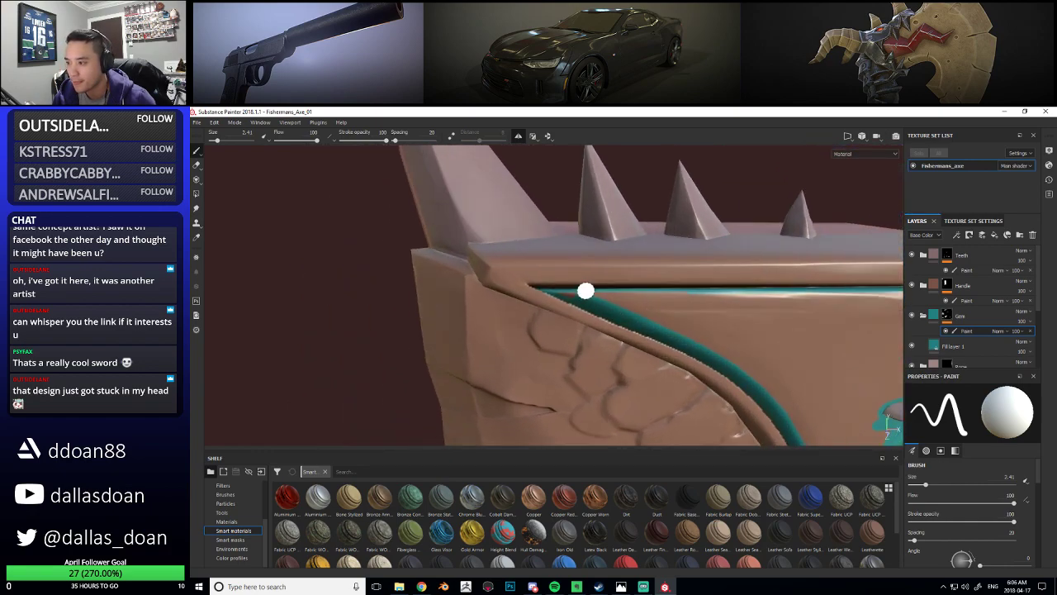
{"action": "right_click_drag", "start_coordinate": [586, 290], "coordinate": [563, 295], "text": "alt"}
{"action": "key", "text": "bracketleft"}
{"action": "key", "text": "bracketleft"}
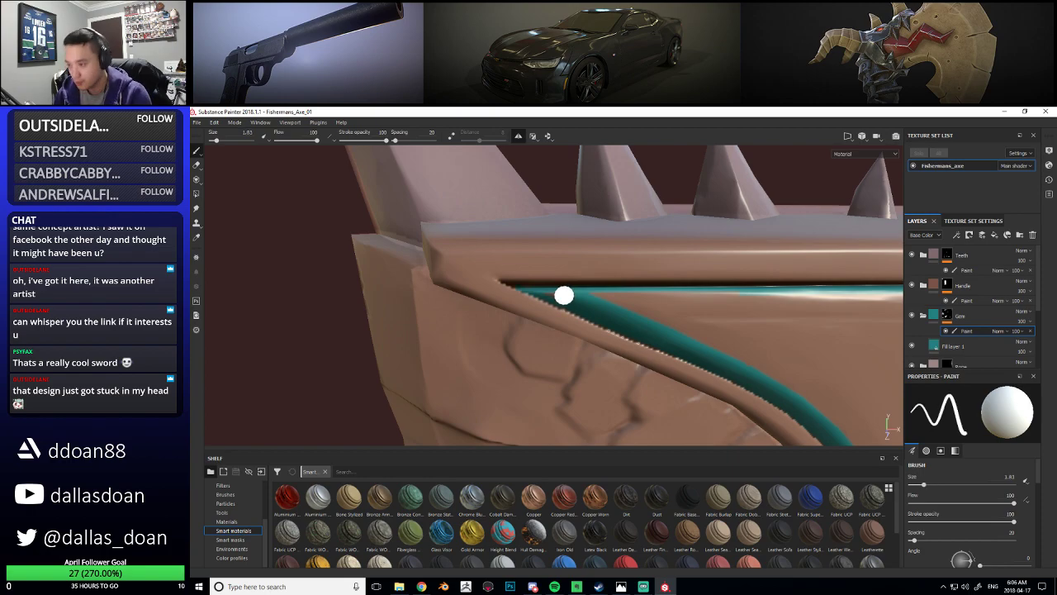
{"action": "left_click_drag", "start_coordinate": [553, 295], "coordinate": [551, 294]}
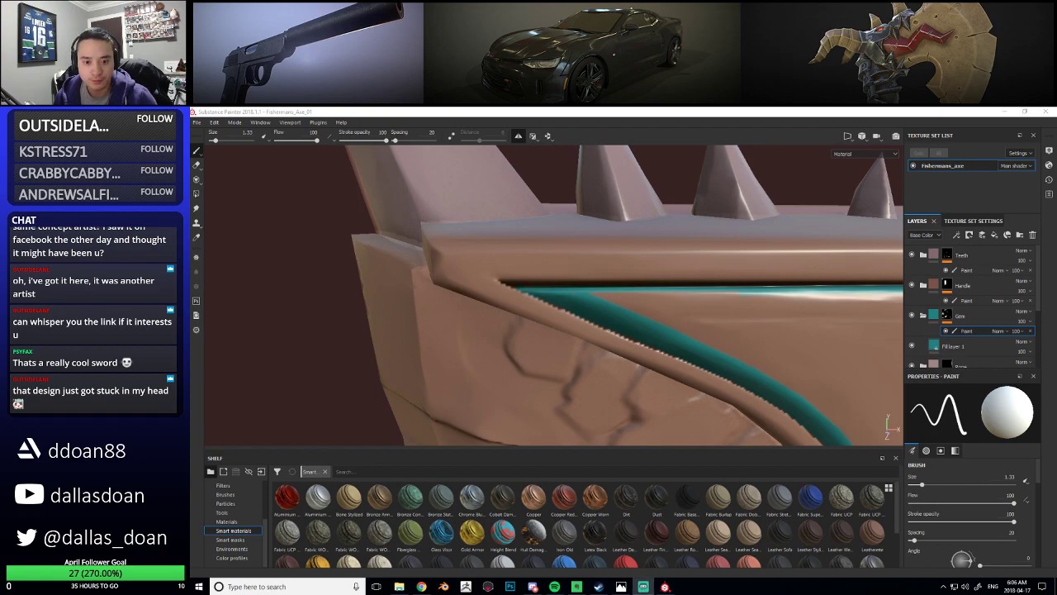
{"action": "mouse_move", "coordinate": [520, 331]}
{"action": "left_mouse_down", "text": "alt"}
{"action": "mouse_move", "coordinate": [628, 267]}
{"action": "mouse_move", "coordinate": [674, 295]}
{"action": "mouse_move", "coordinate": [630, 312]}
{"action": "left_mouse_up", "text": "alt"}
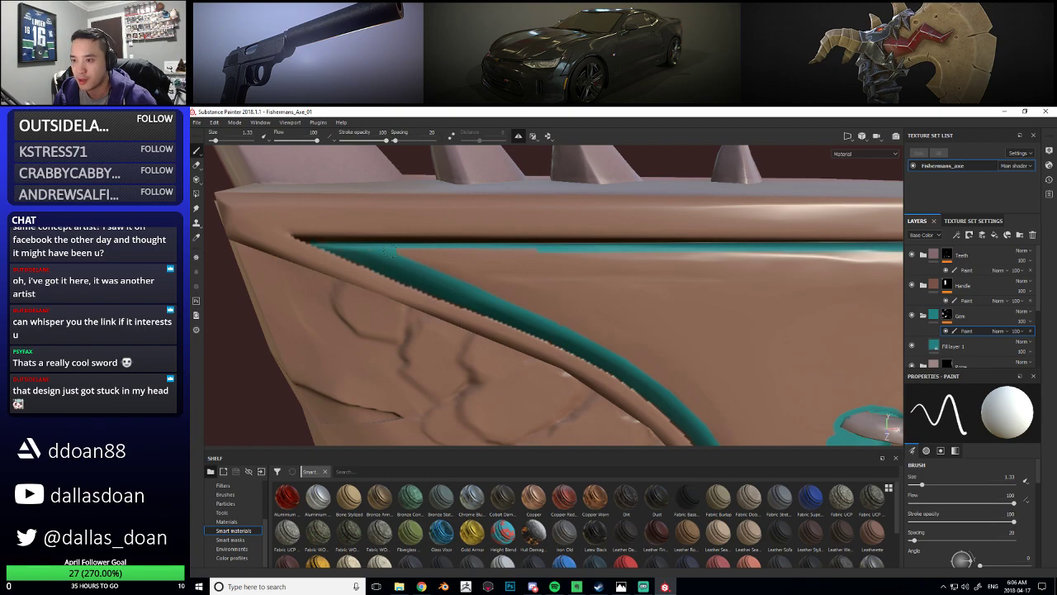
Thicken the teal border along the panel's upper edge with a straight line and down the inner edge to the first rope
{"action": "left_click_drag", "start_coordinate": [581, 256], "coordinate": [649, 297], "text": "alt"}
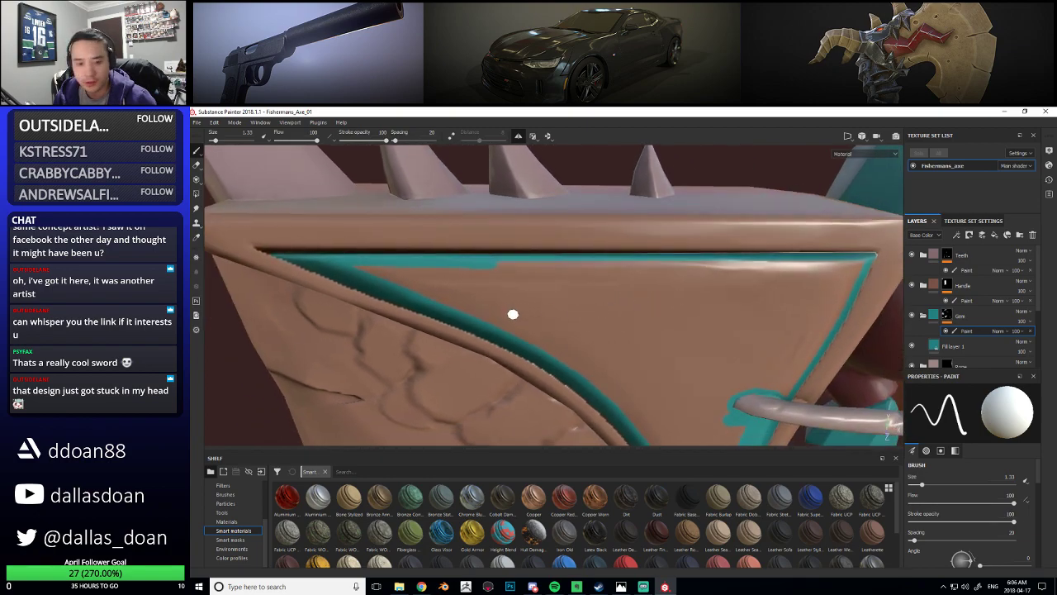
{"action": "left_click", "coordinate": [497, 265]}
{"action": "left_click", "coordinate": [868, 264], "text": "shift"}
{"action": "left_click_drag", "start_coordinate": [868, 262], "coordinate": [553, 302], "text": "alt"}
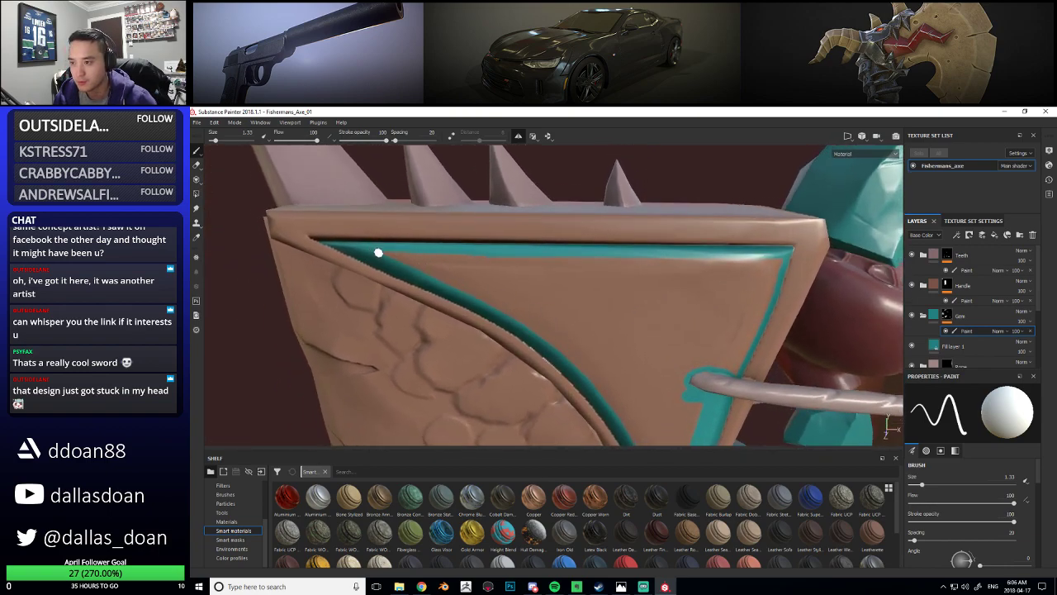
{"action": "mouse_move", "coordinate": [747, 272]}
{"action": "left_mouse_down", "text": "alt"}
{"action": "mouse_move", "coordinate": [724, 305]}
{"action": "mouse_move", "coordinate": [608, 311]}
{"action": "mouse_move", "coordinate": [639, 270]}
{"action": "left_mouse_up", "text": "alt"}
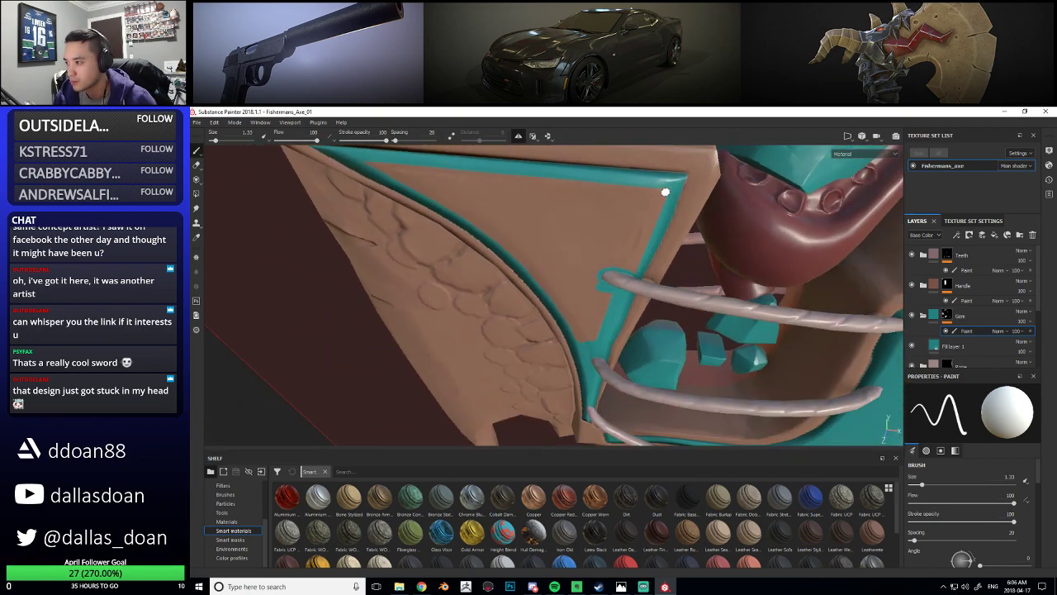
{"action": "mouse_move", "coordinate": [649, 213]}
{"action": "left_mouse_down", "text": "alt"}
{"action": "mouse_move", "coordinate": [574, 315]}
{"action": "mouse_move", "coordinate": [580, 285]}
{"action": "left_mouse_up", "text": "alt"}
Increase the brush size to 2.41 and paint teal inward from the panel's border across most of its interior
{"action": "key", "text": "bracketright"}
{"action": "key", "text": "bracketright"}
{"action": "key", "text": "bracketright"}
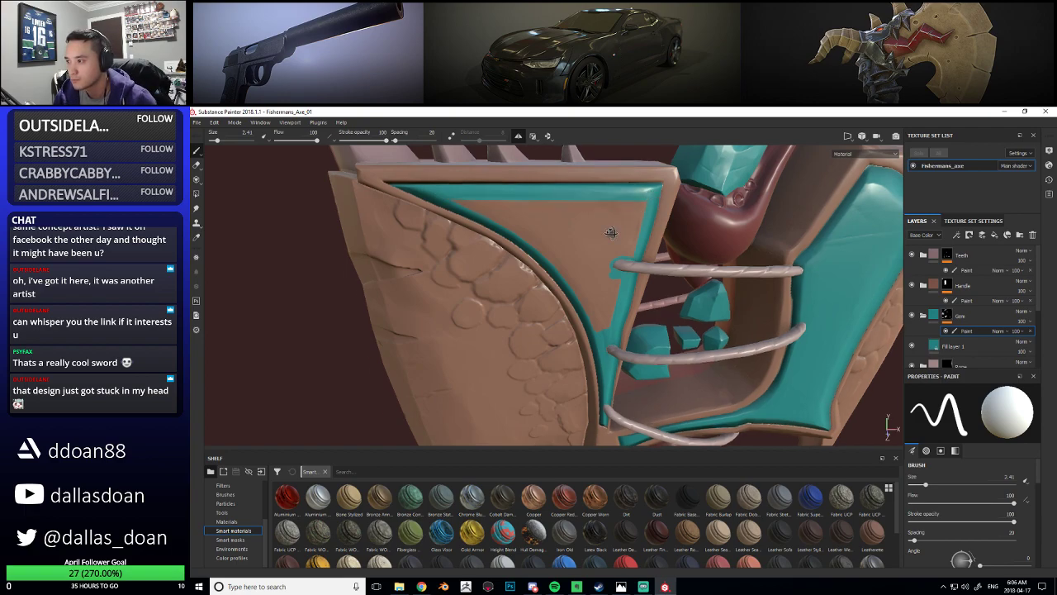
{"action": "left_click_drag", "start_coordinate": [612, 234], "coordinate": [455, 204], "text": "alt"}
{"action": "left_click_drag", "start_coordinate": [509, 224], "coordinate": [570, 289]}
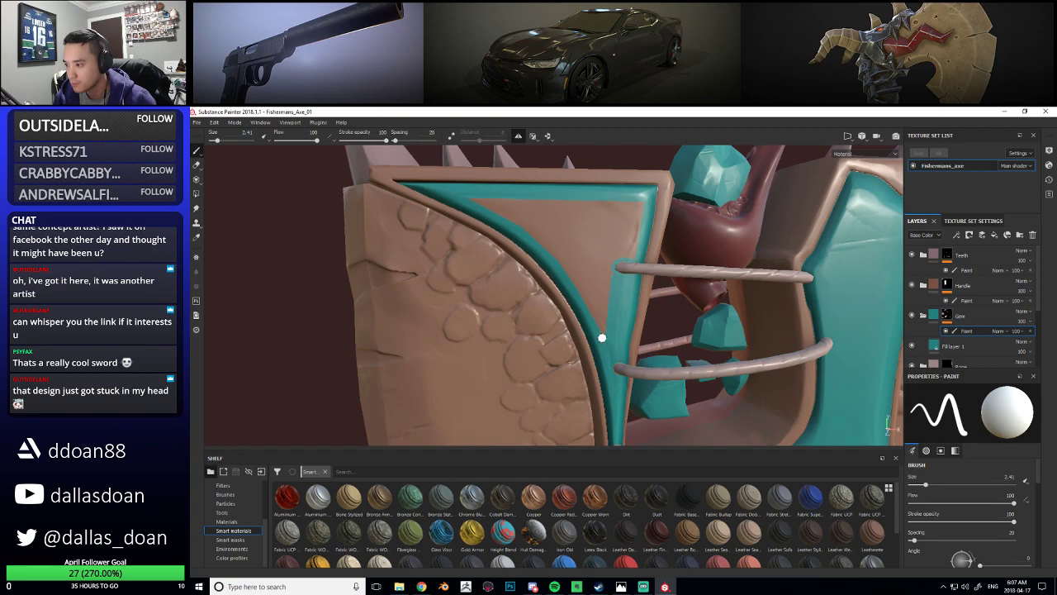
{"action": "left_click_drag", "start_coordinate": [611, 255], "coordinate": [624, 278], "text": "alt"}
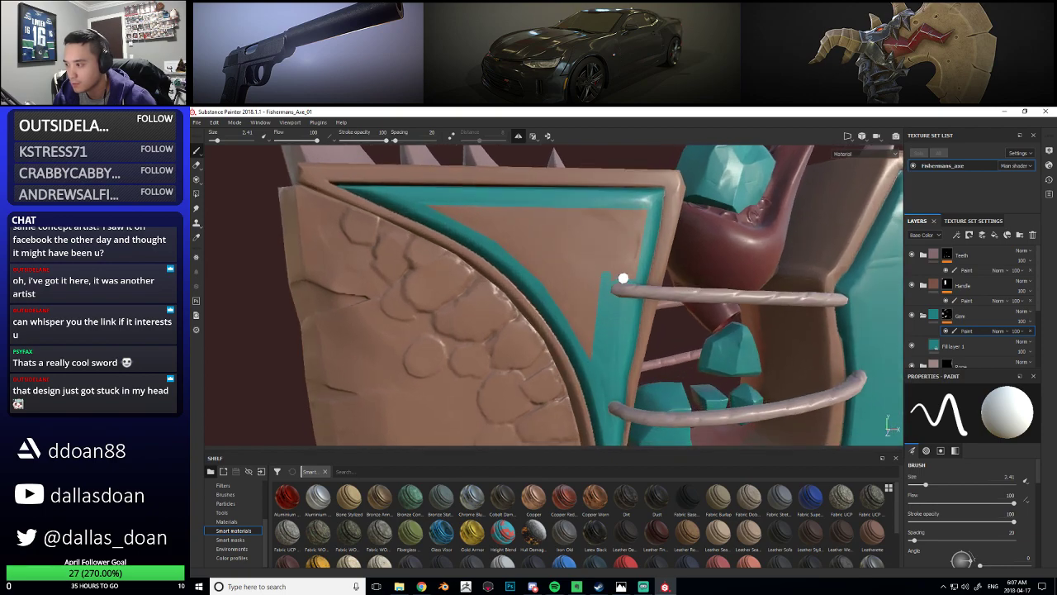
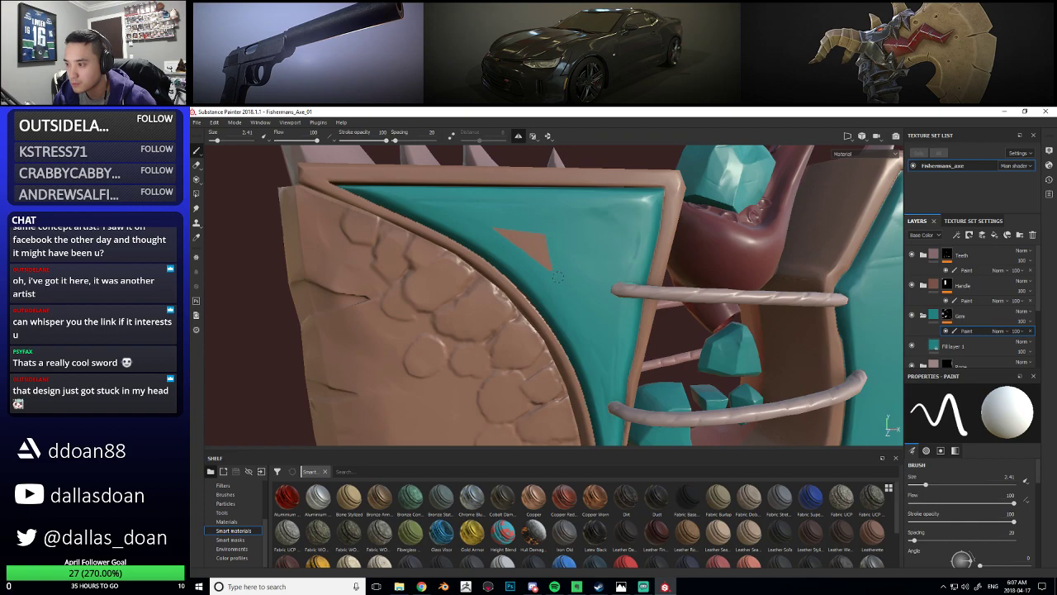
Increase the brush size to 3.81 and fill the remaining triangular gap in the middle of the panel teal
{"action": "key", "text": "bracketright"}
{"action": "key", "text": "bracketright"}
{"action": "left_click_drag", "start_coordinate": [503, 230], "coordinate": [529, 246]}
{"action": "right_click_drag", "start_coordinate": [568, 280], "coordinate": [471, 318], "text": "alt"}
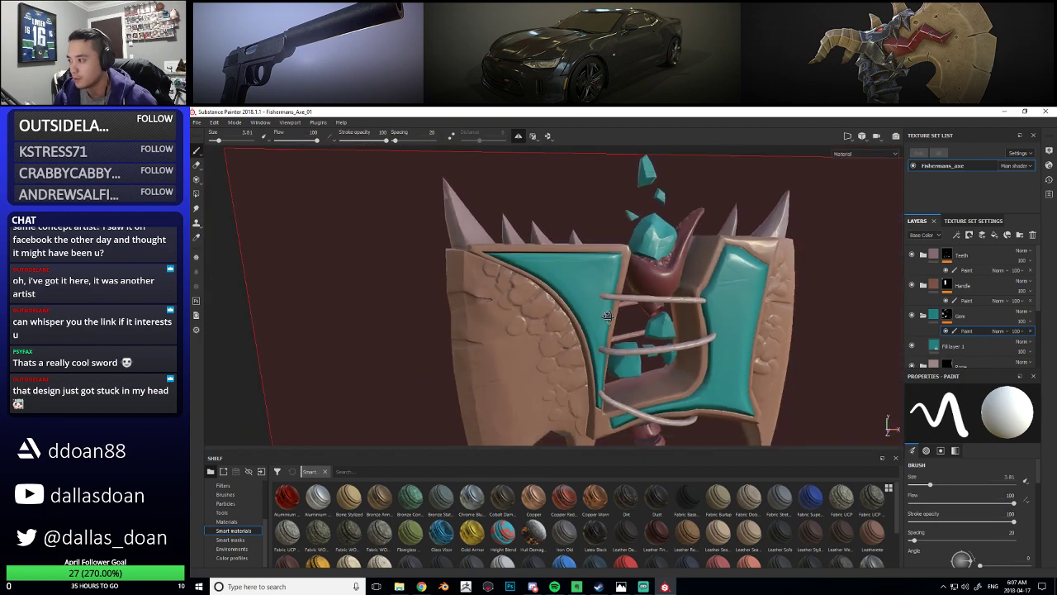
Turn off symmetry and reduce the brush size to 1.83 for touching up the rope ends on the mirrored side
{"action": "left_click_drag", "start_coordinate": [471, 318], "coordinate": [557, 331], "text": "alt"}
{"action": "right_click_drag", "start_coordinate": [558, 330], "coordinate": [521, 356], "text": "alt"}
{"action": "left_click_drag", "start_coordinate": [521, 356], "coordinate": [608, 244], "text": "alt"}
{"action": "scroll", "coordinate": [608, 244], "scroll_direction": "up", "scroll_amount": 5}
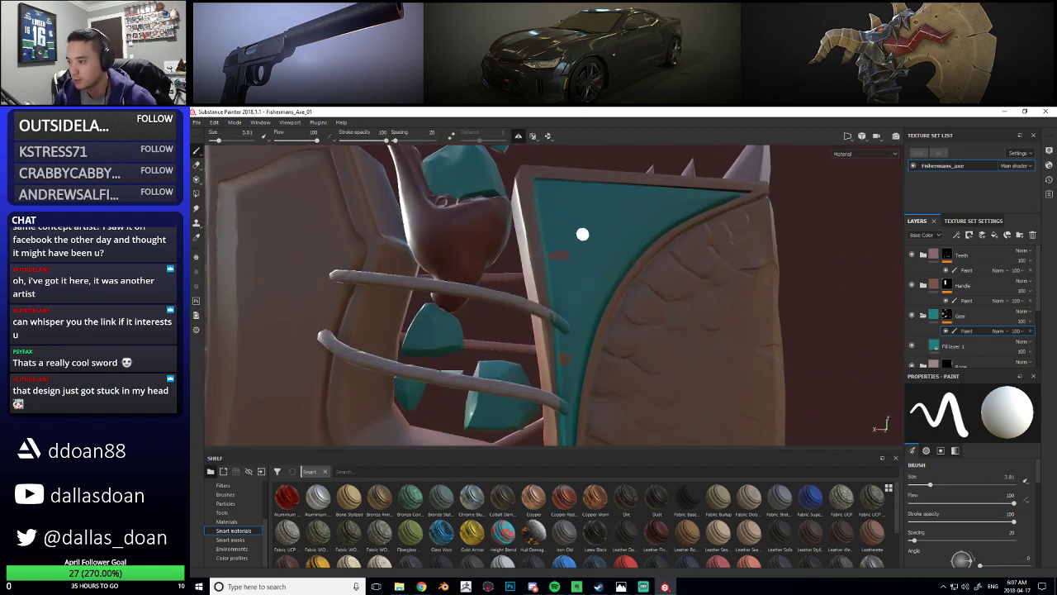
{"action": "mouse_move", "coordinate": [541, 258]}
{"action": "left_mouse_down", "text": "alt"}
{"action": "mouse_move", "coordinate": [578, 263]}
{"action": "mouse_move", "coordinate": [597, 224]}
{"action": "mouse_move", "coordinate": [616, 260]}
{"action": "mouse_move", "coordinate": [591, 279]}
{"action": "mouse_move", "coordinate": [590, 330]}
{"action": "mouse_move", "coordinate": [620, 305]}
{"action": "mouse_move", "coordinate": [305, 307]}
{"action": "mouse_move", "coordinate": [493, 257]}
{"action": "mouse_move", "coordinate": [487, 275]}
{"action": "left_mouse_up", "text": "alt"}
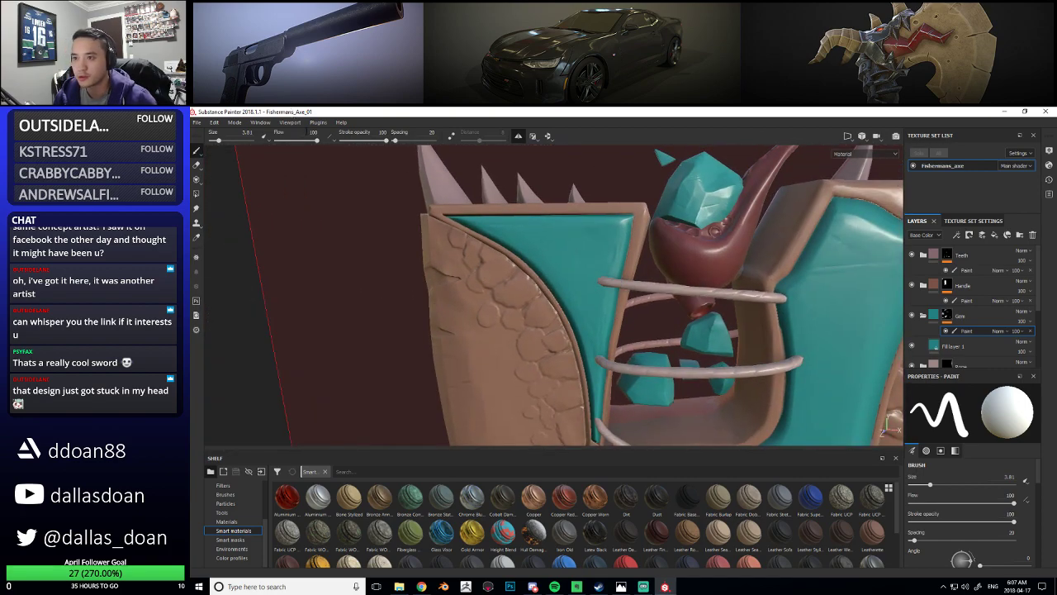
{"action": "left_click", "coordinate": [519, 138]}
{"action": "mouse_move", "coordinate": [630, 331]}
{"action": "left_mouse_down", "text": "alt"}
{"action": "mouse_move", "coordinate": [566, 352]}
{"action": "mouse_move", "coordinate": [603, 321]}
{"action": "mouse_move", "coordinate": [543, 361]}
{"action": "mouse_move", "coordinate": [696, 292]}
{"action": "mouse_move", "coordinate": [559, 312]}
{"action": "mouse_move", "coordinate": [588, 317]}
{"action": "mouse_move", "coordinate": [508, 312]}
{"action": "mouse_move", "coordinate": [555, 366]}
{"action": "mouse_move", "coordinate": [589, 344]}
{"action": "mouse_move", "coordinate": [587, 262]}
{"action": "mouse_move", "coordinate": [585, 345]}
{"action": "mouse_move", "coordinate": [595, 317]}
{"action": "mouse_move", "coordinate": [608, 321]}
{"action": "mouse_move", "coordinate": [661, 286]}
{"action": "mouse_move", "coordinate": [615, 310]}
{"action": "mouse_move", "coordinate": [567, 307]}
{"action": "mouse_move", "coordinate": [568, 328]}
{"action": "mouse_move", "coordinate": [512, 309]}
{"action": "mouse_move", "coordinate": [543, 344]}
{"action": "left_mouse_up", "text": "alt"}
{"action": "right_click_drag", "start_coordinate": [543, 345], "coordinate": [523, 328], "text": "ctrl"}
{"action": "mouse_move", "coordinate": [523, 328]}
{"action": "left_mouse_down", "text": "alt"}
{"action": "mouse_move", "coordinate": [514, 303]}
{"action": "mouse_move", "coordinate": [529, 320]}
{"action": "left_mouse_up", "text": "alt"}
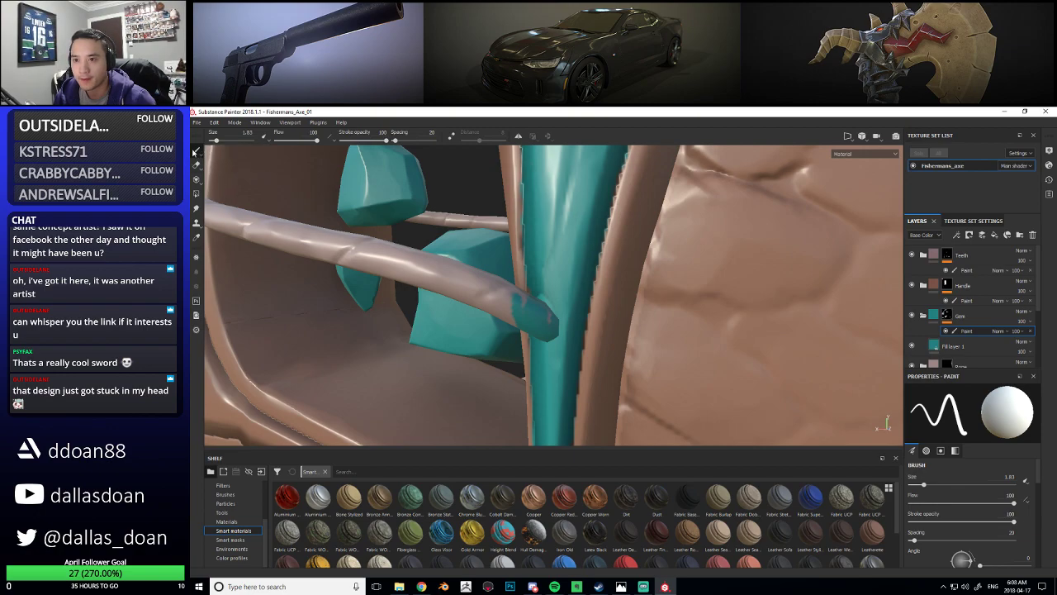
{"action": "mouse_move", "coordinate": [515, 293]}
{"action": "left_mouse_down", "text": "alt"}
{"action": "mouse_move", "coordinate": [503, 305]}
{"action": "mouse_move", "coordinate": [527, 311]}
{"action": "left_mouse_up", "text": "alt"}
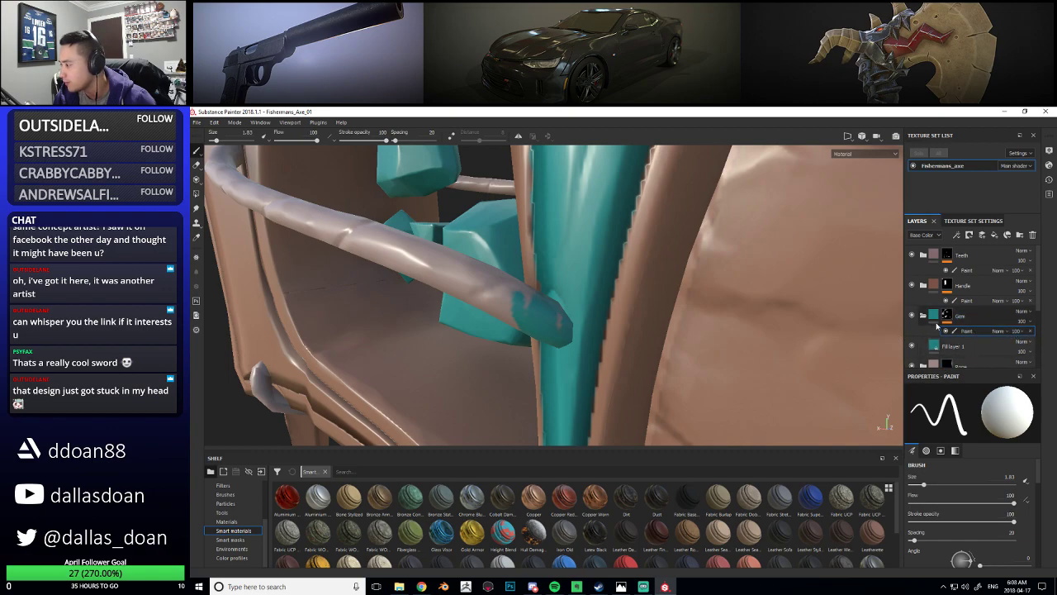
{"action": "left_click", "coordinate": [948, 317]}
{"action": "left_click", "coordinate": [976, 333]}
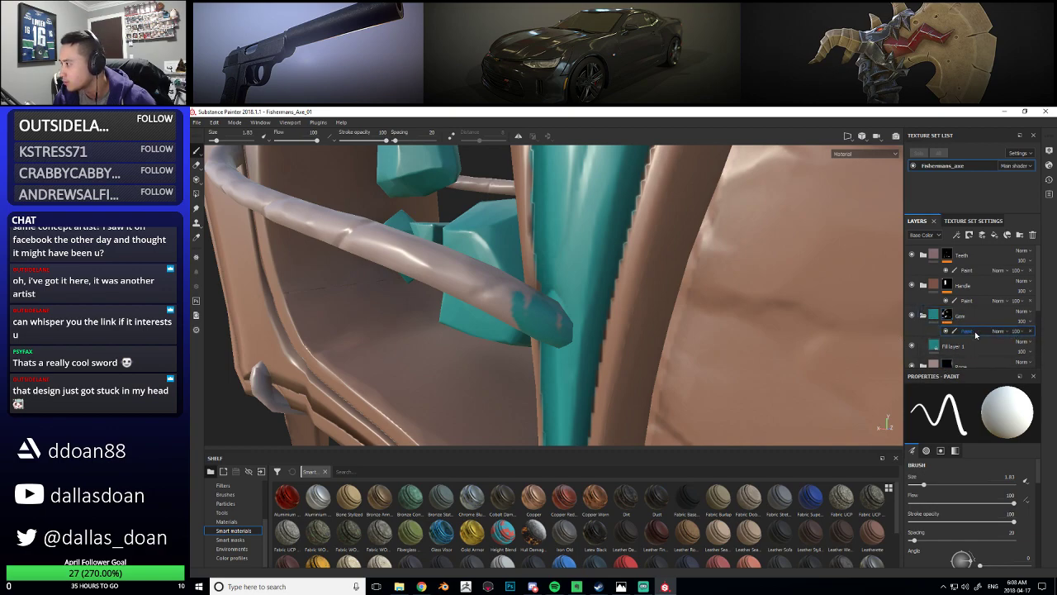
{"action": "mouse_move", "coordinate": [1038, 300]}
{"action": "left_mouse_down"}
{"action": "mouse_move", "coordinate": [1034, 361]}
{"action": "mouse_move", "coordinate": [1029, 285]}
{"action": "left_mouse_up"}
{"action": "mouse_move", "coordinate": [1037, 486]}
{"action": "left_mouse_down"}
{"action": "mouse_move", "coordinate": [1039, 552]}
{"action": "mouse_move", "coordinate": [1034, 486]}
{"action": "left_mouse_up"}
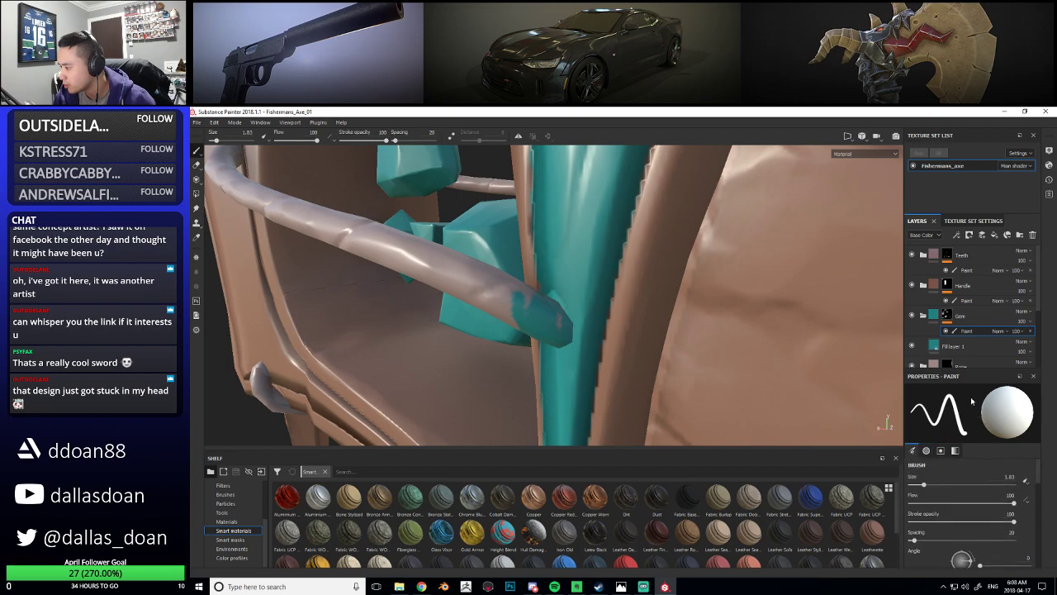
{"action": "left_click", "coordinate": [1008, 331]}
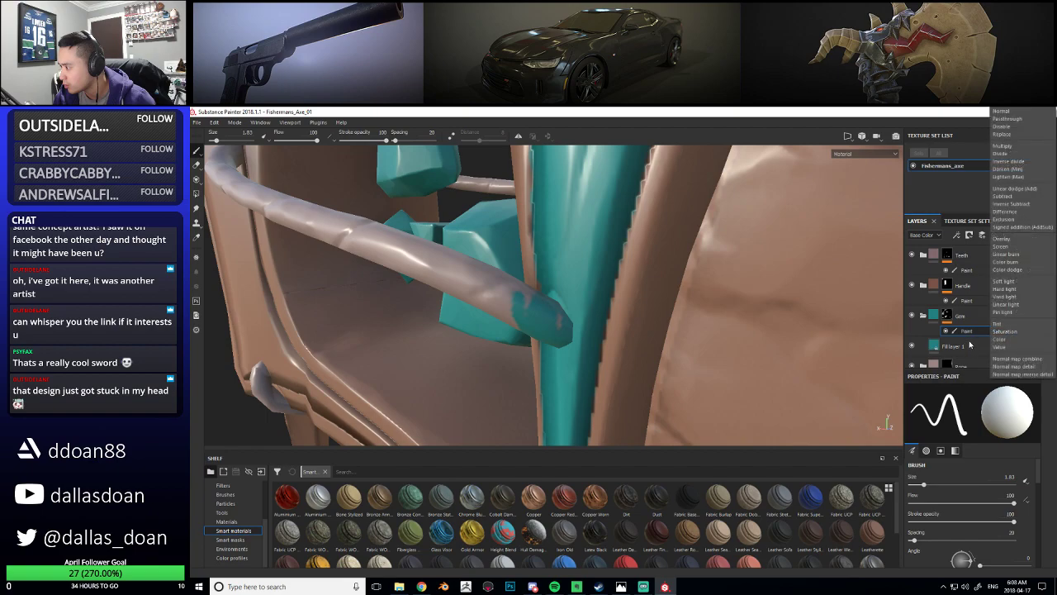
{"action": "left_click", "coordinate": [971, 344]}
{"action": "left_click", "coordinate": [993, 332]}
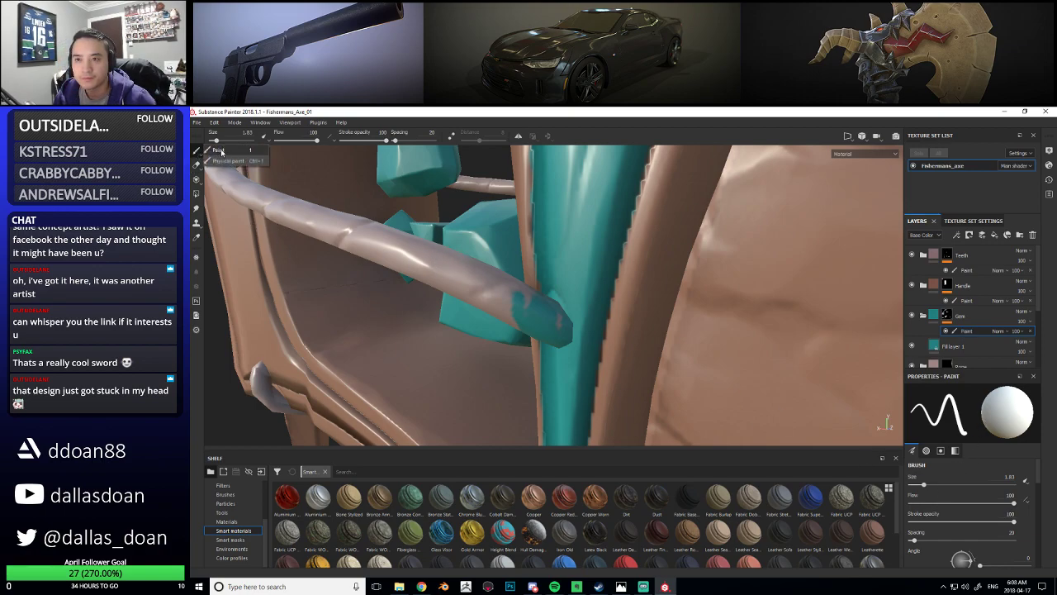
{"action": "mouse_move", "coordinate": [500, 246]}
{"action": "left_mouse_down", "text": "alt"}
{"action": "mouse_move", "coordinate": [630, 289]}
{"action": "mouse_move", "coordinate": [780, 299]}
{"action": "left_mouse_up", "text": "alt"}
{"action": "left_click", "coordinate": [947, 315]}
{"action": "mouse_move", "coordinate": [613, 353]}
{"action": "left_mouse_down", "text": "alt"}
{"action": "mouse_move", "coordinate": [555, 339]}
{"action": "mouse_move", "coordinate": [517, 385]}
{"action": "left_mouse_up", "text": "alt"}
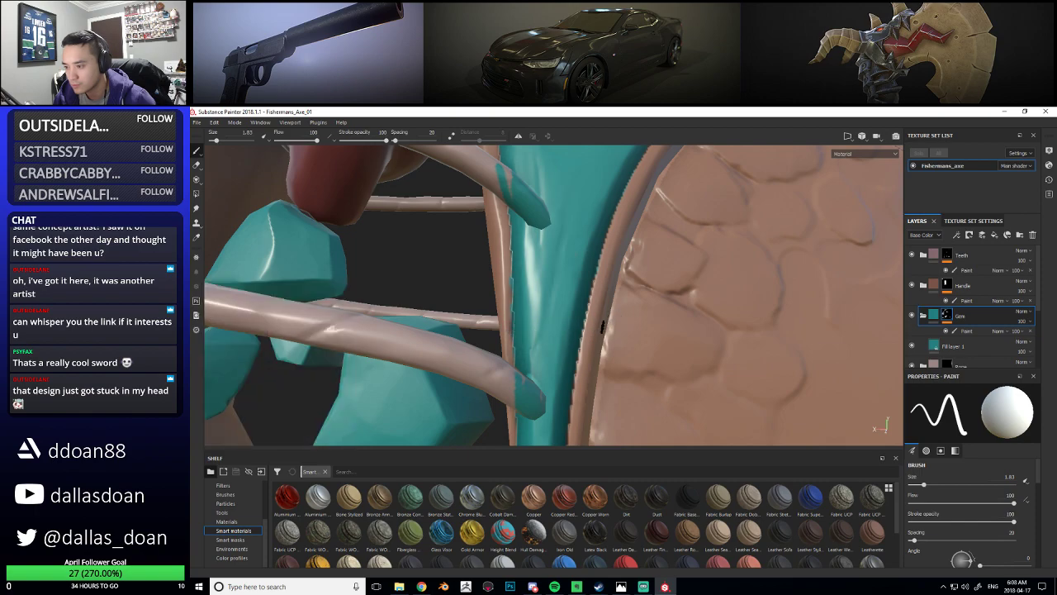
{"action": "left_click_drag", "start_coordinate": [603, 326], "coordinate": [559, 311], "text": "alt"}
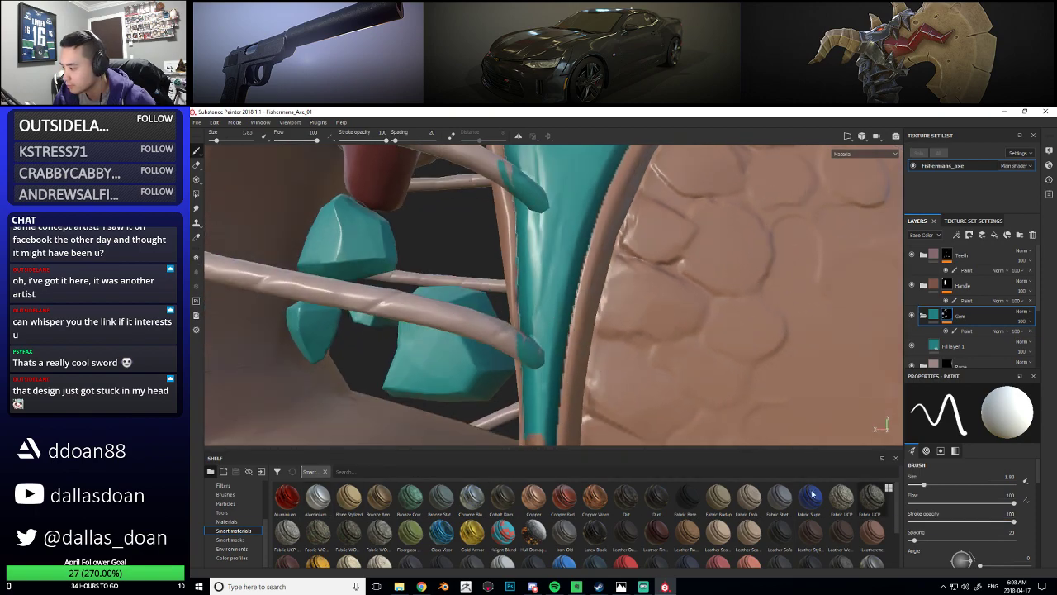
Switch to the Eraser, reduce its size to 0.58 and select the paint effect on the Gem layer's mask
{"action": "left_click", "coordinate": [197, 165]}
{"action": "mouse_move", "coordinate": [551, 351]}
{"action": "left_mouse_down", "text": "alt"}
{"action": "mouse_move", "coordinate": [495, 335]}
{"action": "mouse_move", "coordinate": [505, 339]}
{"action": "mouse_move", "coordinate": [511, 314]}
{"action": "left_mouse_up", "text": "alt"}
{"action": "key", "text": "bracketleft"}
{"action": "key", "text": "bracketleft"}
{"action": "key", "text": "bracketleft"}
{"action": "key", "text": "bracketleft"}
{"action": "key", "text": "bracketleft"}
{"action": "key", "text": "bracketleft"}
{"action": "key", "text": "bracketleft"}
{"action": "key", "text": "bracketleft"}
{"action": "key", "text": "bracketleft"}
{"action": "key", "text": "bracketleft"}
{"action": "key", "text": "bracketleft"}
{"action": "key", "text": "bracketleft"}
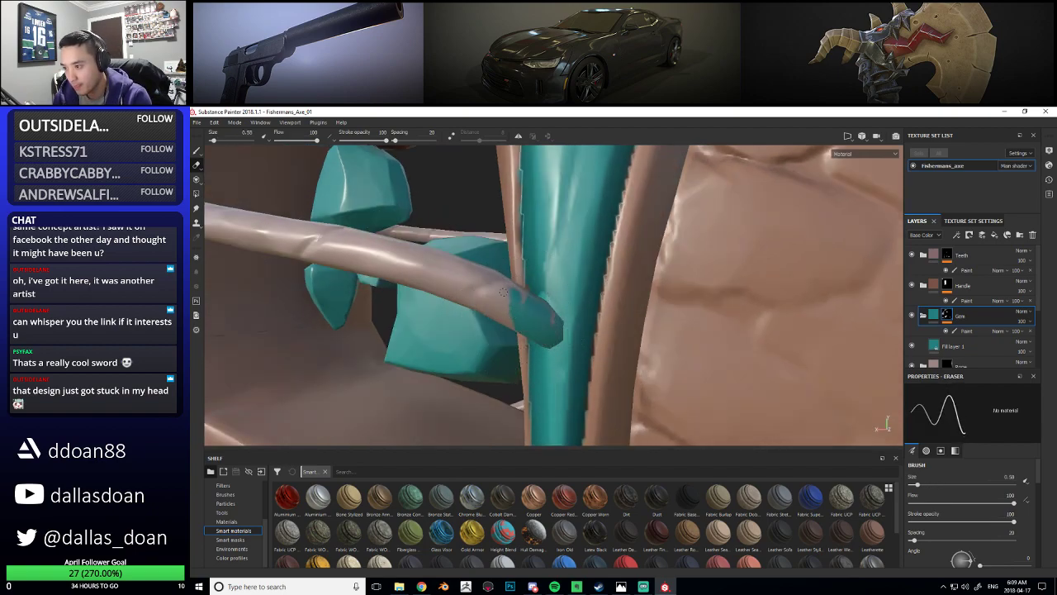
{"action": "left_click", "coordinate": [934, 334]}
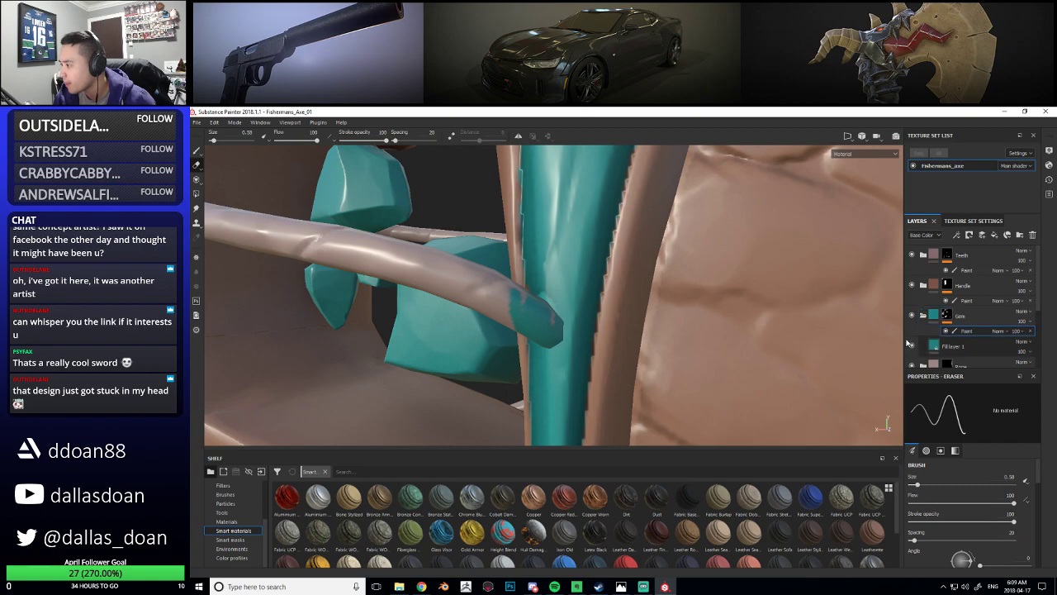
Enlarge the Eraser to 0.92 and erase the teal from the lower rope's end on the mirrored side
{"action": "mouse_move", "coordinate": [509, 312]}
{"action": "left_mouse_down", "text": "alt"}
{"action": "mouse_move", "coordinate": [514, 283]}
{"action": "mouse_move", "coordinate": [505, 293]}
{"action": "mouse_move", "coordinate": [516, 347]}
{"action": "mouse_move", "coordinate": [534, 331]}
{"action": "mouse_move", "coordinate": [464, 322]}
{"action": "left_mouse_up", "text": "alt"}
{"action": "right_click_drag", "start_coordinate": [450, 299], "coordinate": [475, 299], "text": "ctrl"}
{"action": "mouse_move", "coordinate": [458, 312]}
{"action": "left_mouse_down"}
{"action": "mouse_move", "coordinate": [468, 344]}
{"action": "mouse_move", "coordinate": [468, 318]}
{"action": "left_mouse_up"}
{"action": "right_click_drag", "start_coordinate": [466, 310], "coordinate": [450, 310], "text": "ctrl"}
{"action": "mouse_move", "coordinate": [474, 317]}
{"action": "left_mouse_down"}
{"action": "mouse_move", "coordinate": [485, 289]}
{"action": "mouse_move", "coordinate": [502, 330]}
{"action": "left_mouse_up"}
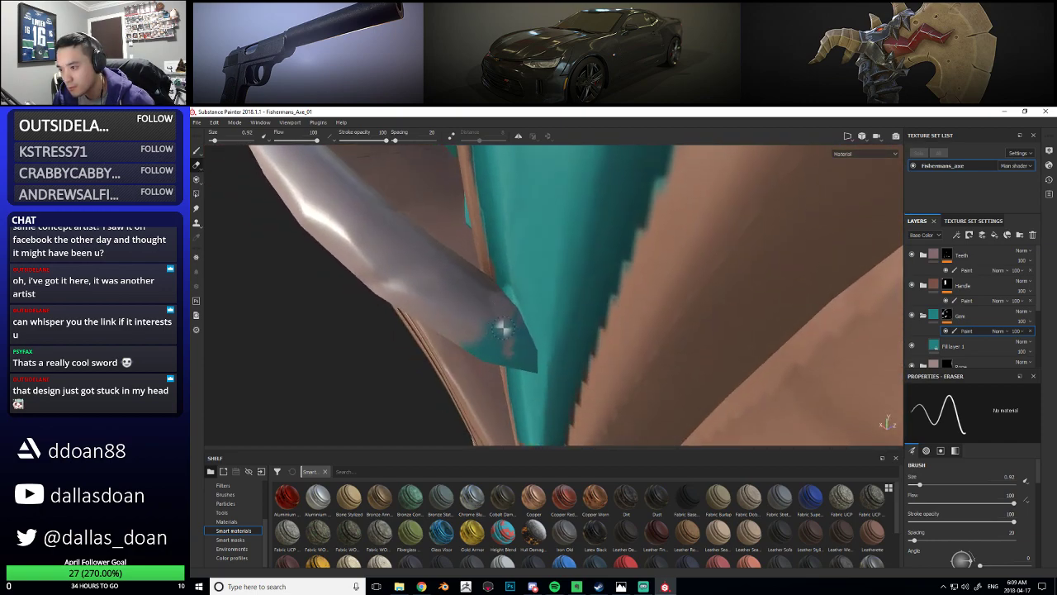
{"action": "mouse_move", "coordinate": [519, 366]}
{"action": "left_mouse_down", "text": "alt"}
{"action": "mouse_move", "coordinate": [477, 356]}
{"action": "mouse_move", "coordinate": [502, 347]}
{"action": "mouse_move", "coordinate": [509, 313]}
{"action": "mouse_move", "coordinate": [463, 335]}
{"action": "mouse_move", "coordinate": [459, 352]}
{"action": "left_mouse_up", "text": "alt"}
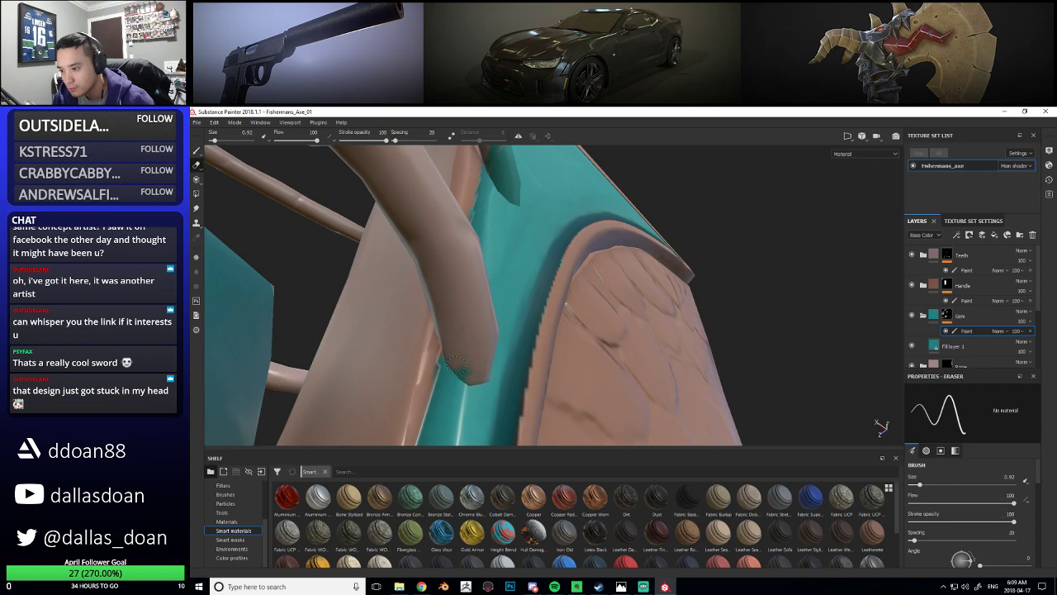
Switch to the Paint brush at size 1.83 and fill the gap near the mirrored panel's narrow bottom tip teal
{"action": "left_click_drag", "start_coordinate": [473, 349], "coordinate": [620, 294], "text": "alt"}
{"action": "left_click", "coordinate": [949, 316]}
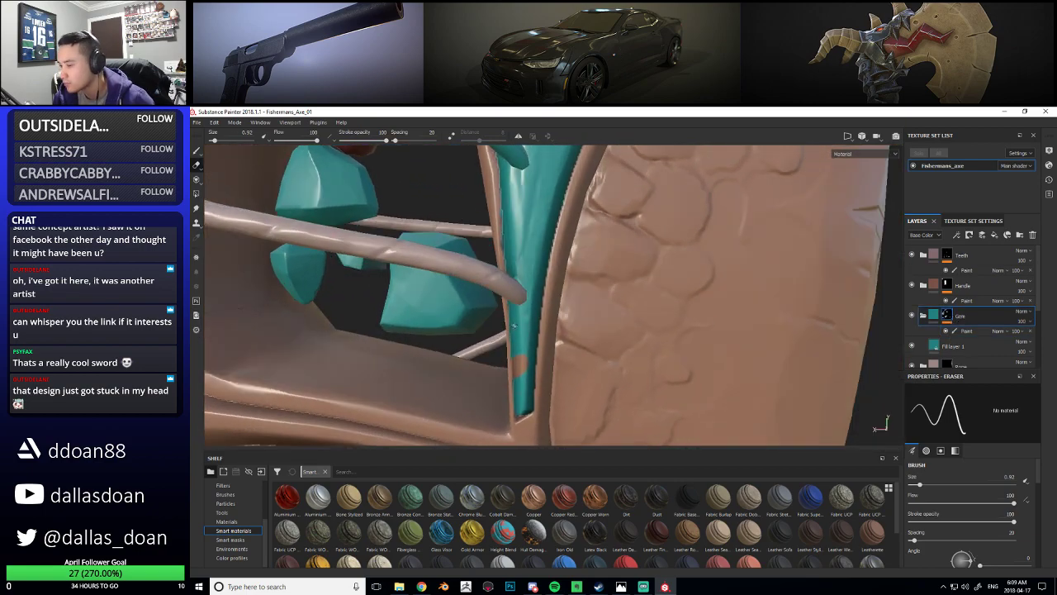
{"action": "key", "text": "1"}
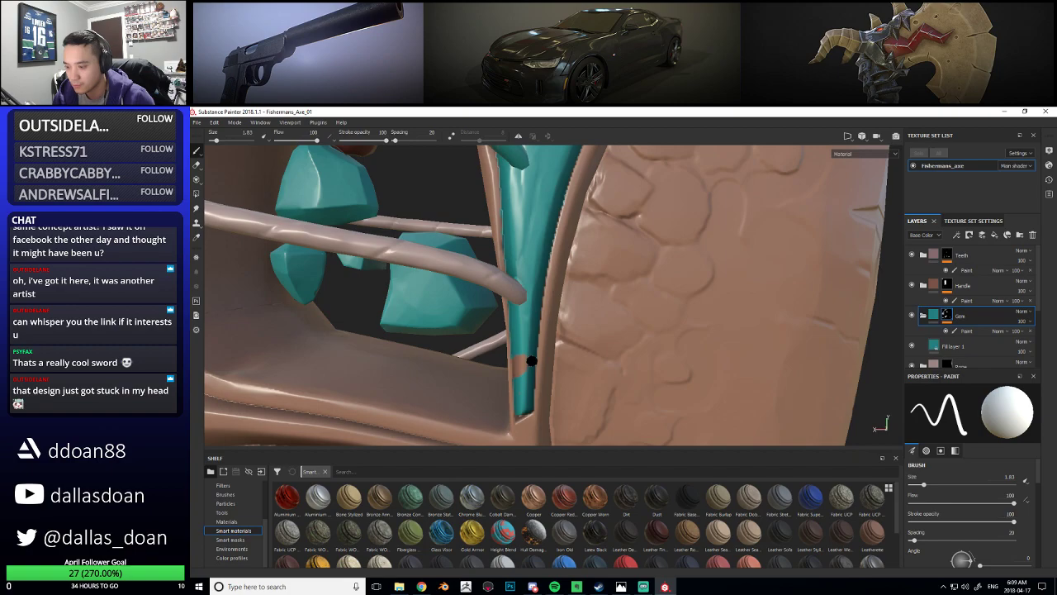
{"action": "left_click_drag", "start_coordinate": [518, 374], "coordinate": [372, 310], "text": "alt"}
Switch back to the Eraser at size 0.92 and erase teal around the upper rope's tip and where it meets the panel
{"action": "mouse_move", "coordinate": [677, 301]}
{"action": "left_mouse_down", "text": "alt"}
{"action": "mouse_move", "coordinate": [650, 276]}
{"action": "mouse_move", "coordinate": [609, 293]}
{"action": "mouse_move", "coordinate": [595, 225]}
{"action": "mouse_move", "coordinate": [582, 271]}
{"action": "mouse_move", "coordinate": [569, 249]}
{"action": "left_mouse_up", "text": "alt"}
{"action": "key", "text": "2"}
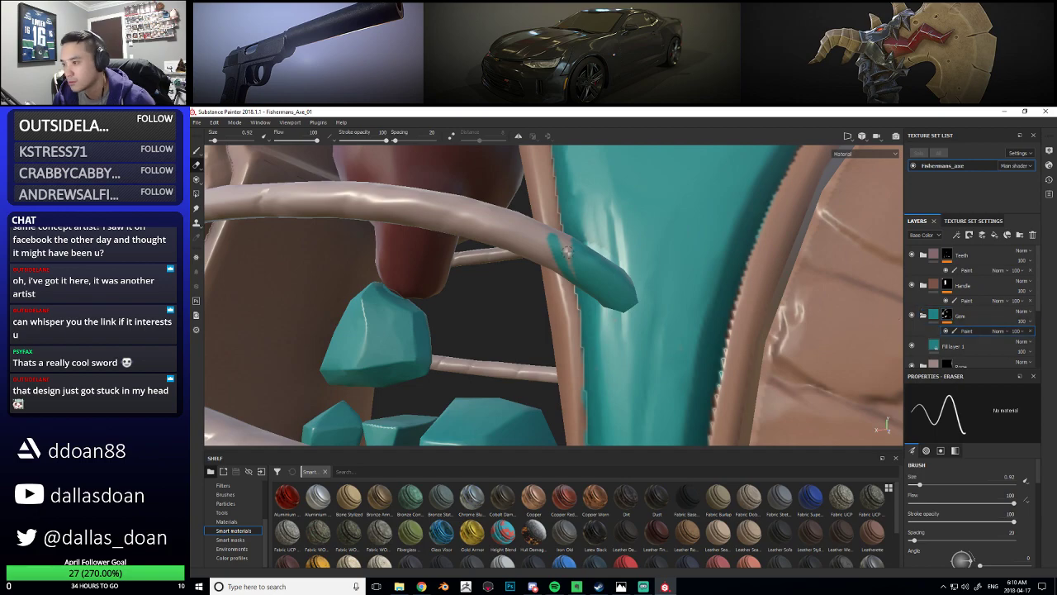
{"action": "left_click_drag", "start_coordinate": [569, 262], "coordinate": [562, 310], "text": "alt"}
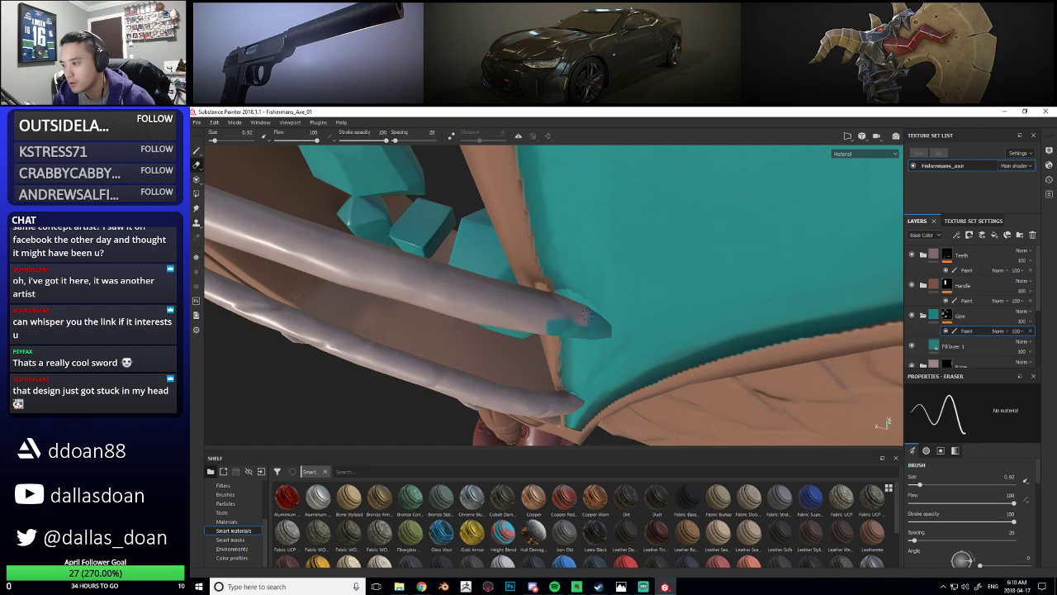
{"action": "left_click_drag", "start_coordinate": [605, 328], "coordinate": [539, 285], "text": "alt"}
{"action": "left_click_drag", "start_coordinate": [561, 261], "coordinate": [505, 257], "text": "alt"}
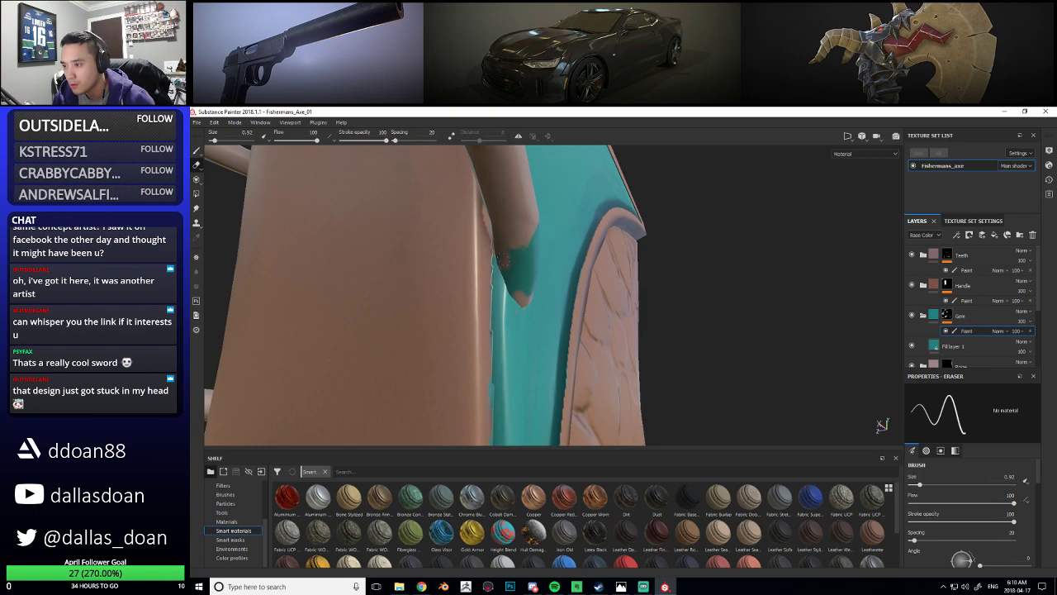
{"action": "left_click_drag", "start_coordinate": [505, 257], "coordinate": [504, 261], "text": "alt"}
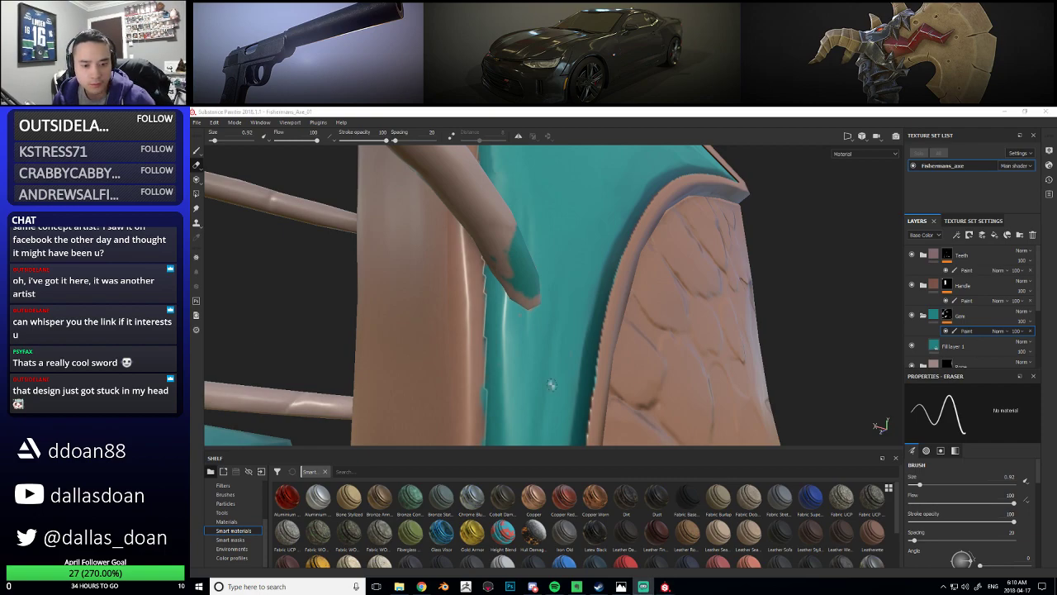
{"action": "mouse_move", "coordinate": [529, 282]}
{"action": "left_mouse_down", "text": "alt"}
{"action": "mouse_move", "coordinate": [441, 295]}
{"action": "mouse_move", "coordinate": [492, 255]}
{"action": "mouse_move", "coordinate": [522, 279]}
{"action": "mouse_move", "coordinate": [502, 289]}
{"action": "left_mouse_up", "text": "alt"}
Erase the remaining teal patch from the underside and middle of the upper rope's end
{"action": "left_click", "coordinate": [554, 586]}
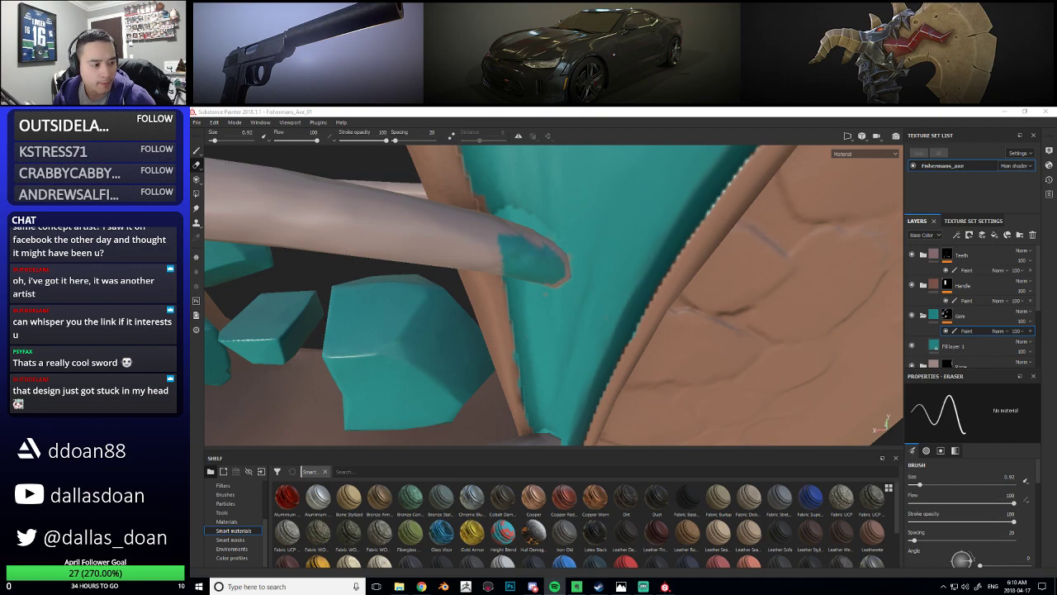
{"action": "mouse_move", "coordinate": [560, 289]}
{"action": "left_mouse_down", "text": "alt"}
{"action": "mouse_move", "coordinate": [543, 230]}
{"action": "mouse_move", "coordinate": [550, 242]}
{"action": "mouse_move", "coordinate": [508, 240]}
{"action": "left_mouse_up", "text": "alt"}
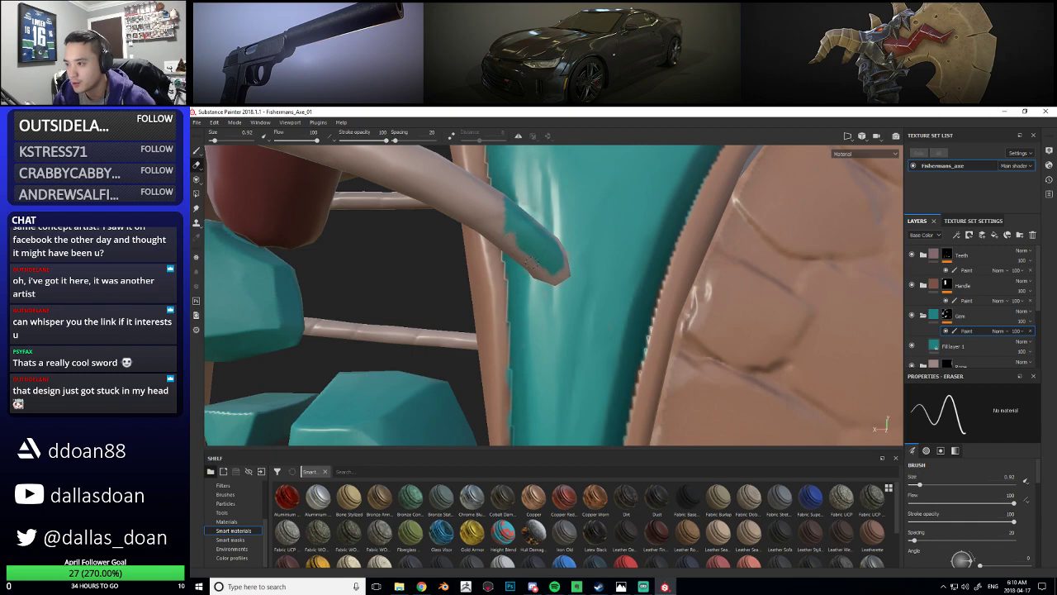
{"action": "mouse_move", "coordinate": [558, 266]}
{"action": "left_mouse_down", "text": "alt"}
{"action": "mouse_move", "coordinate": [542, 230]}
{"action": "mouse_move", "coordinate": [560, 258]}
{"action": "mouse_move", "coordinate": [541, 274]}
{"action": "left_mouse_up", "text": "alt"}
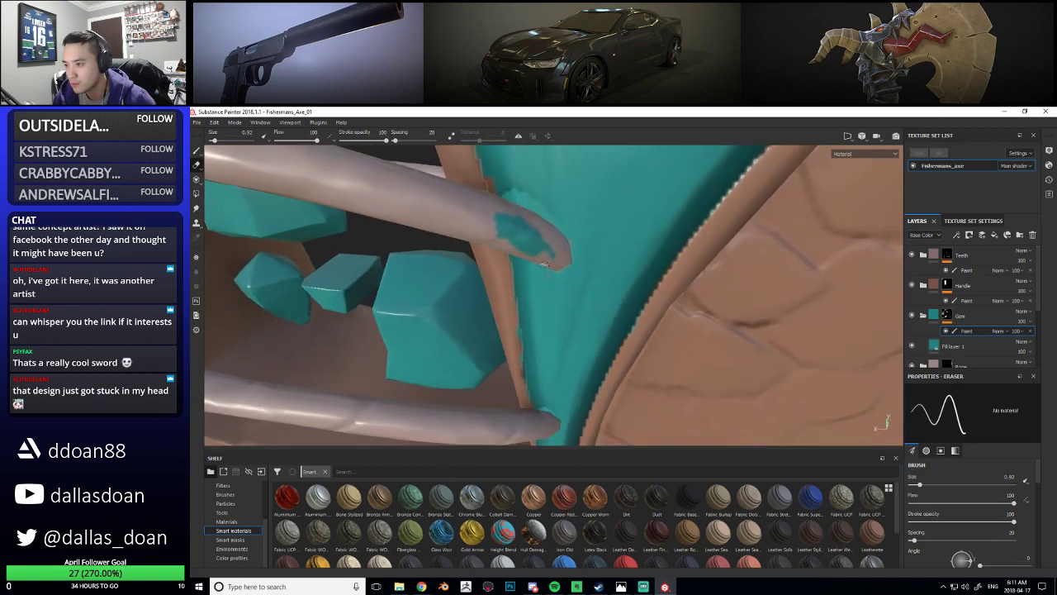
{"action": "mouse_move", "coordinate": [543, 239]}
{"action": "left_mouse_down", "text": "alt"}
{"action": "mouse_move", "coordinate": [521, 220]}
{"action": "mouse_move", "coordinate": [491, 219]}
{"action": "mouse_move", "coordinate": [552, 283]}
{"action": "mouse_move", "coordinate": [554, 212]}
{"action": "left_mouse_up", "text": "alt"}
{"action": "right_click_drag", "start_coordinate": [554, 212], "coordinate": [528, 227], "text": "alt"}
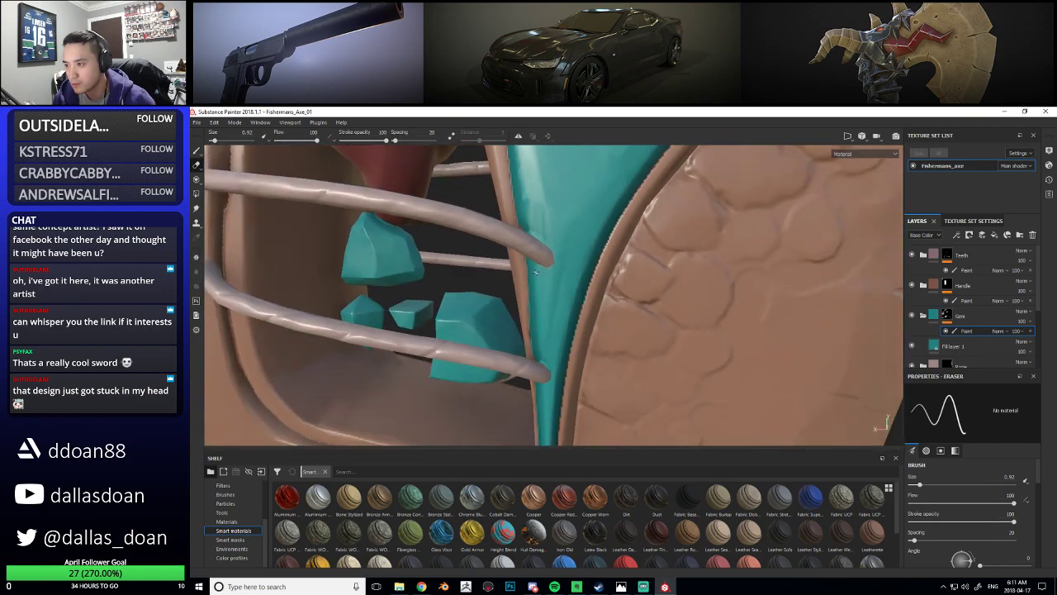
Examine the filled panel, the cleaned rope ends and the rest of the axe head from several angles
{"action": "left_click_drag", "start_coordinate": [529, 227], "coordinate": [578, 231], "text": "alt"}
{"action": "right_click_drag", "start_coordinate": [578, 236], "coordinate": [541, 247], "text": "alt"}
{"action": "left_click_drag", "start_coordinate": [541, 247], "coordinate": [590, 256], "text": "alt"}
{"action": "right_click_drag", "start_coordinate": [590, 256], "coordinate": [562, 269], "text": "alt"}
{"action": "left_click_drag", "start_coordinate": [562, 268], "coordinate": [646, 279], "text": "alt"}
{"action": "right_click_drag", "start_coordinate": [700, 260], "coordinate": [625, 271], "text": "alt"}
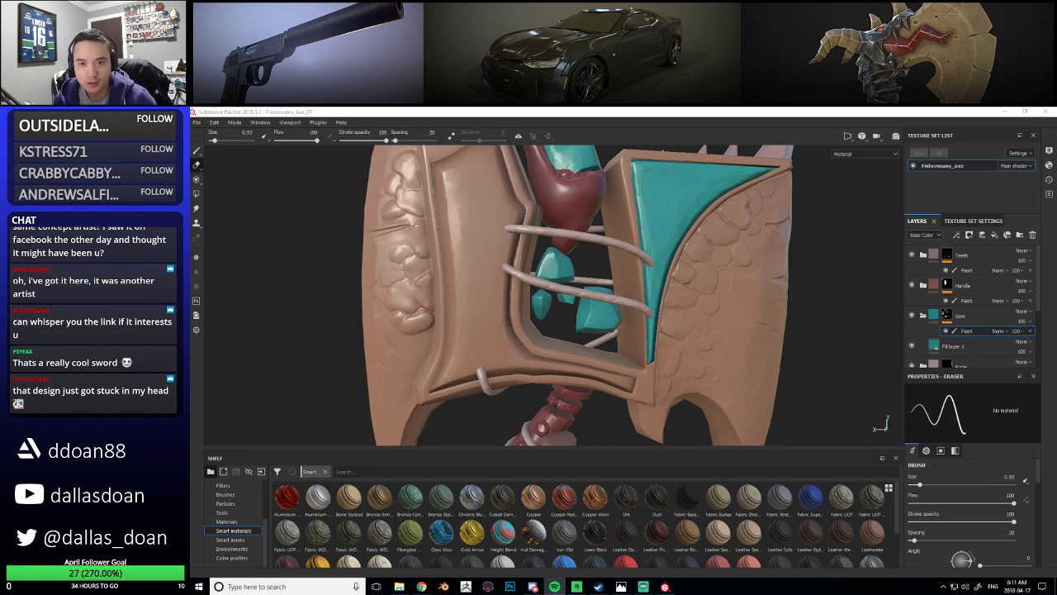
{"action": "mouse_move", "coordinate": [594, 281]}
{"action": "left_mouse_down", "text": "alt"}
{"action": "mouse_move", "coordinate": [496, 306]}
{"action": "mouse_move", "coordinate": [487, 326]}
{"action": "left_mouse_up", "text": "alt"}
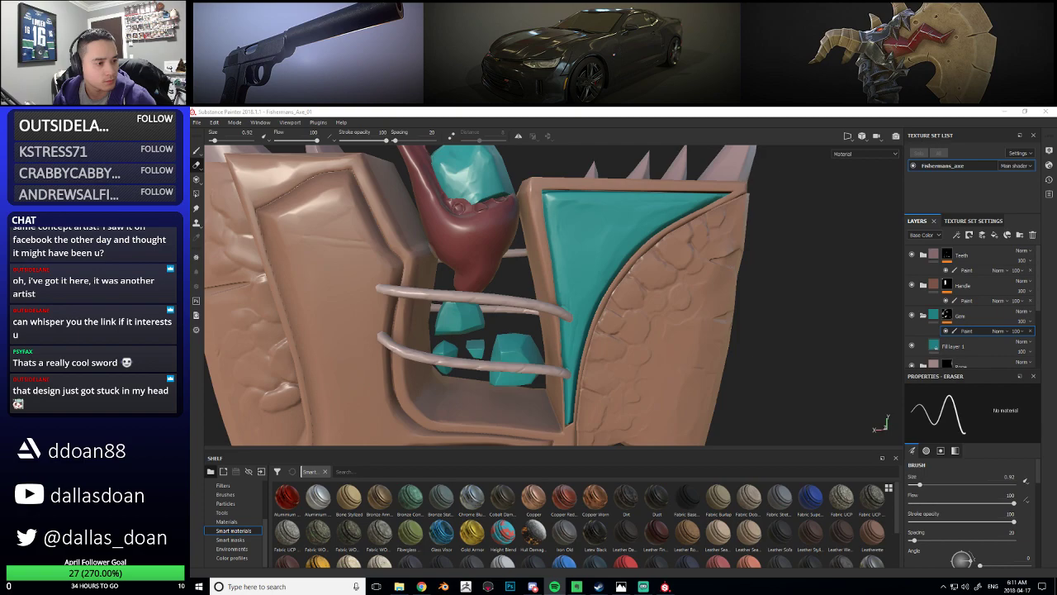
{"action": "left_click_drag", "start_coordinate": [749, 310], "coordinate": [561, 287], "text": "alt"}
{"action": "right_click_drag", "start_coordinate": [563, 287], "coordinate": [438, 282], "text": "alt"}
{"action": "left_click_drag", "start_coordinate": [437, 282], "coordinate": [471, 285], "text": "alt"}
{"action": "right_click_drag", "start_coordinate": [471, 285], "coordinate": [487, 281], "text": "alt"}
{"action": "middle_click_drag", "start_coordinate": [488, 281], "coordinate": [535, 280], "text": "alt"}
{"action": "left_click_drag", "start_coordinate": [535, 280], "coordinate": [546, 283], "text": "alt"}
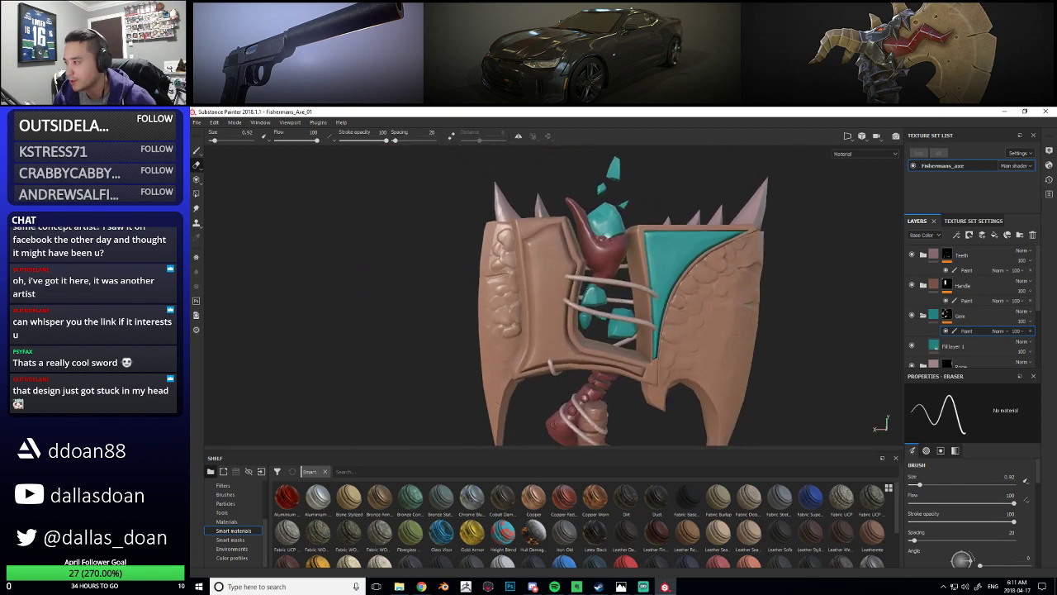
Switch to the Paint brush at size 1.83 and outline the other recessed panel's upper inner edge and slanted top edge in teal
{"action": "right_click_drag", "start_coordinate": [743, 311], "coordinate": [570, 272], "text": "alt"}
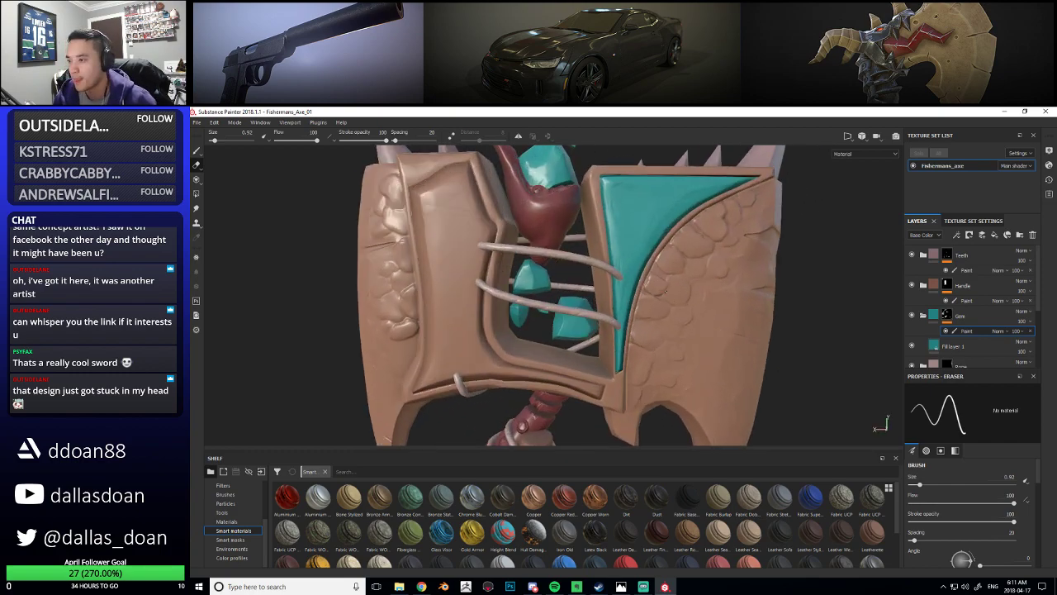
{"action": "middle_click_drag", "start_coordinate": [570, 272], "coordinate": [665, 312], "text": "alt"}
{"action": "left_click_drag", "start_coordinate": [665, 312], "coordinate": [528, 269], "text": "alt"}
{"action": "key", "text": "1"}
{"action": "mouse_move", "coordinate": [536, 276]}
{"action": "right_mouse_down", "text": "alt"}
{"action": "mouse_move", "coordinate": [547, 234]}
{"action": "mouse_move", "coordinate": [565, 257]}
{"action": "right_mouse_up", "text": "alt"}
{"action": "mouse_move", "coordinate": [565, 257]}
{"action": "left_mouse_down", "text": "alt"}
{"action": "mouse_move", "coordinate": [556, 223]}
{"action": "mouse_move", "coordinate": [602, 345]}
{"action": "left_mouse_up", "text": "alt"}
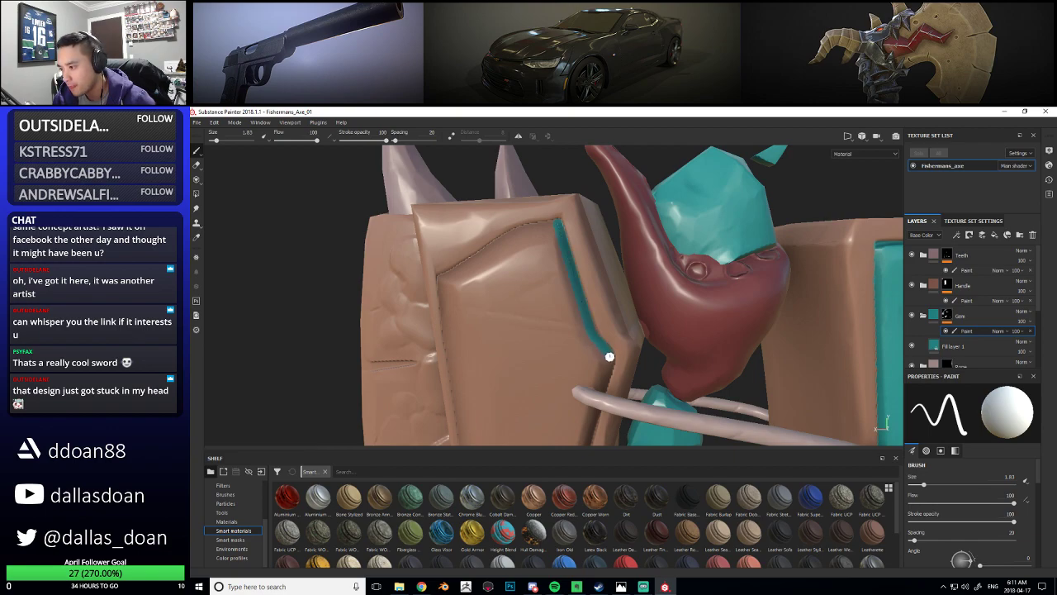
{"action": "left_click_drag", "start_coordinate": [563, 364], "coordinate": [546, 302], "text": "alt"}
{"action": "mouse_move", "coordinate": [466, 301]}
{"action": "left_mouse_down"}
{"action": "mouse_move", "coordinate": [542, 253]}
{"action": "mouse_move", "coordinate": [587, 244]}
{"action": "left_mouse_up"}
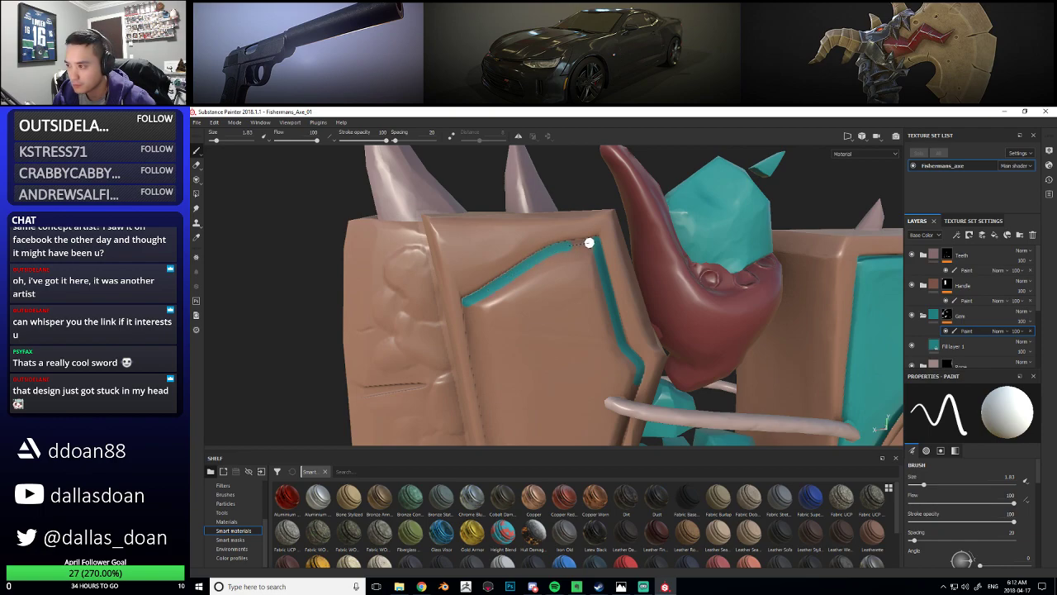
Continue the teal outline down the panel's long outer edge to its pointed lower corner
{"action": "mouse_move", "coordinate": [585, 293]}
{"action": "left_mouse_down", "text": "alt"}
{"action": "mouse_move", "coordinate": [564, 314]}
{"action": "mouse_move", "coordinate": [553, 241]}
{"action": "mouse_move", "coordinate": [524, 250]}
{"action": "mouse_move", "coordinate": [531, 304]}
{"action": "left_mouse_up", "text": "alt"}
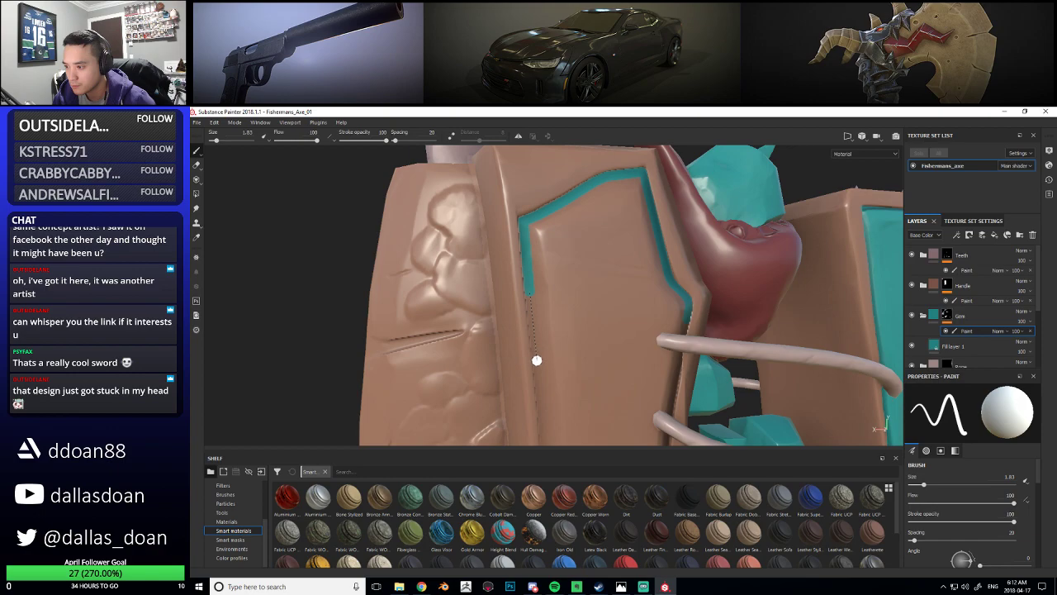
{"action": "mouse_move", "coordinate": [538, 364]}
{"action": "left_mouse_down", "text": "alt"}
{"action": "mouse_move", "coordinate": [586, 288]}
{"action": "mouse_move", "coordinate": [544, 274]}
{"action": "left_mouse_up", "text": "alt"}
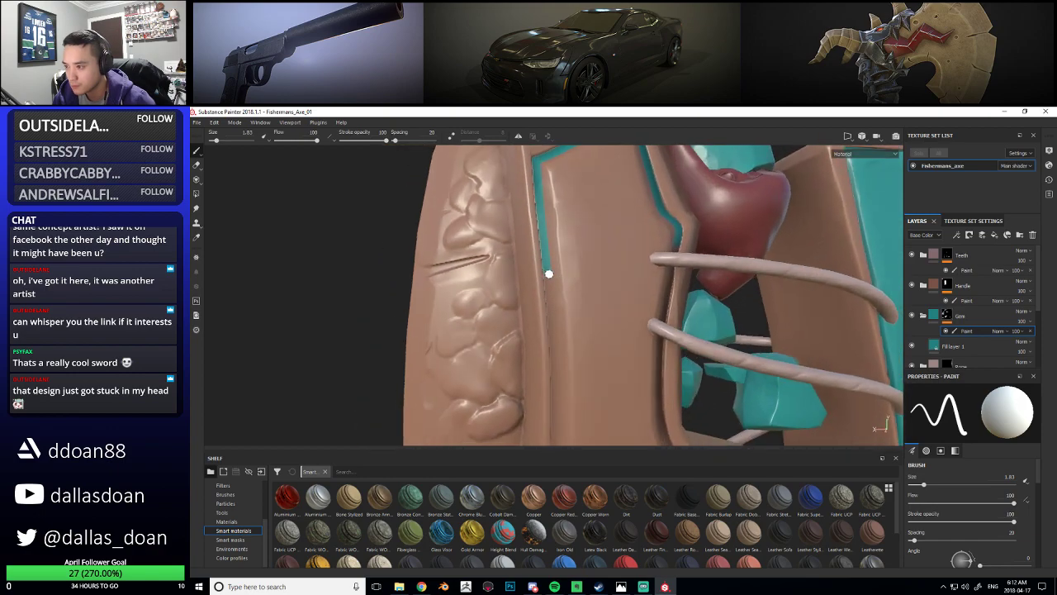
{"action": "left_click", "coordinate": [554, 334], "text": "shift"}
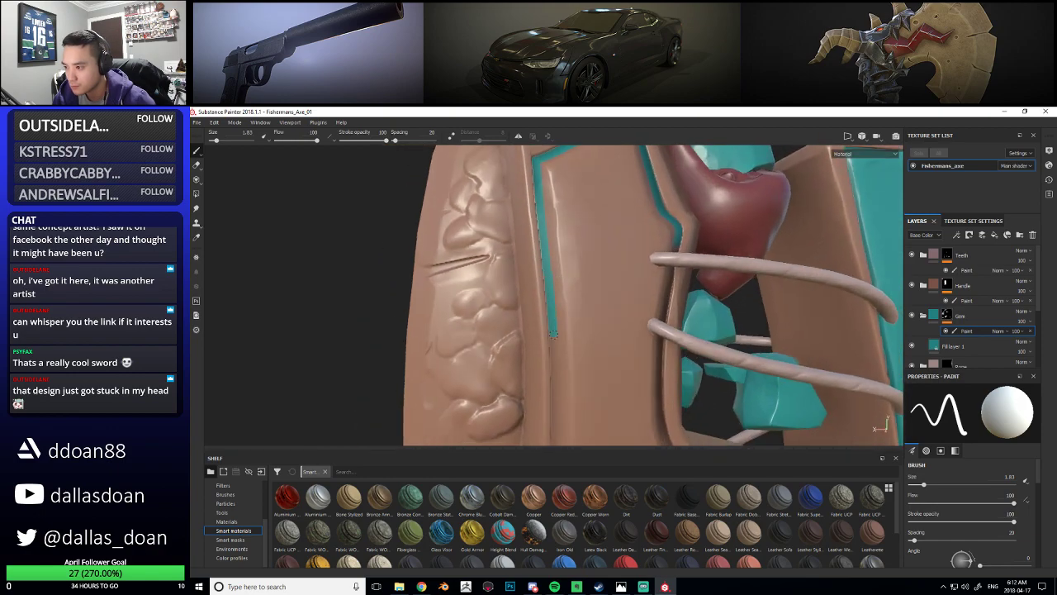
{"action": "mouse_move", "coordinate": [556, 398]}
{"action": "left_mouse_down", "text": "alt"}
{"action": "mouse_move", "coordinate": [595, 265]}
{"action": "mouse_move", "coordinate": [570, 295]}
{"action": "left_mouse_up", "text": "alt"}
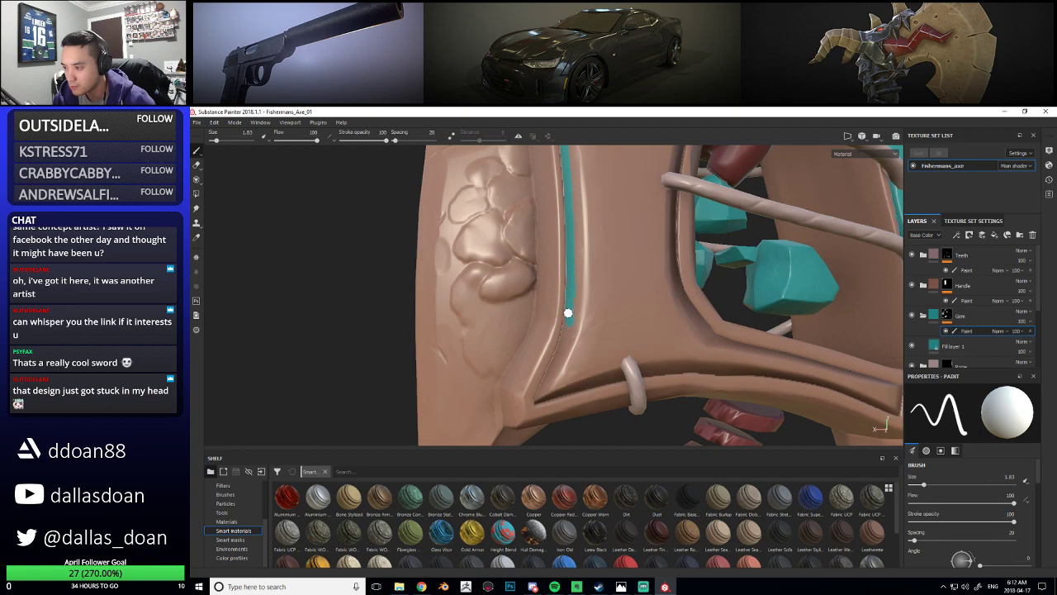
{"action": "left_click_drag", "start_coordinate": [566, 320], "coordinate": [540, 395]}
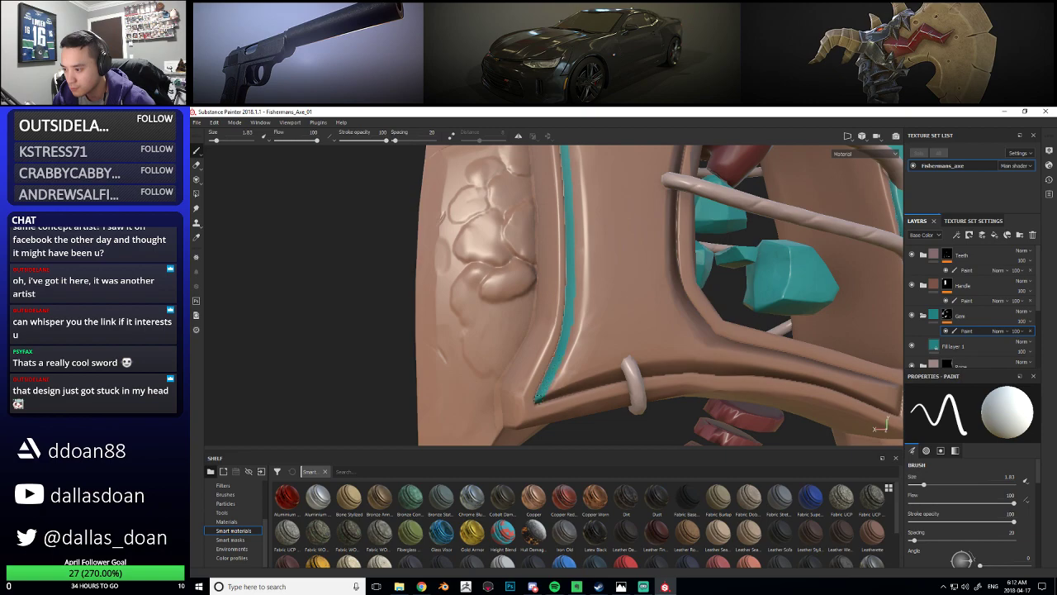
Paint the panel's lower groove teal from the pointed corner to the small rope, using a smaller brush close to the rope
{"action": "mouse_move", "coordinate": [581, 361]}
{"action": "left_mouse_down", "text": "alt"}
{"action": "mouse_move", "coordinate": [554, 366]}
{"action": "mouse_move", "coordinate": [547, 332]}
{"action": "mouse_move", "coordinate": [533, 360]}
{"action": "left_mouse_up", "text": "alt"}
{"action": "key", "text": "shift"}
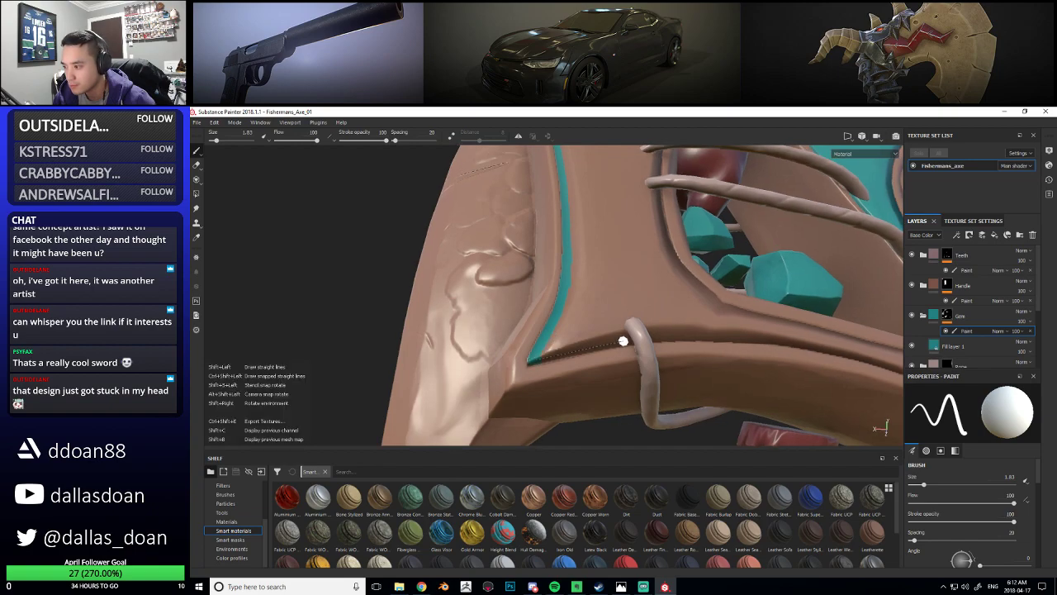
{"action": "left_click", "coordinate": [625, 341], "text": "shift"}
{"action": "mouse_move", "coordinate": [608, 339]}
{"action": "left_mouse_down", "text": "alt"}
{"action": "mouse_move", "coordinate": [616, 311]}
{"action": "mouse_move", "coordinate": [590, 346]}
{"action": "mouse_move", "coordinate": [594, 333]}
{"action": "mouse_move", "coordinate": [537, 315]}
{"action": "mouse_move", "coordinate": [445, 317]}
{"action": "mouse_move", "coordinate": [408, 347]}
{"action": "mouse_move", "coordinate": [760, 338]}
{"action": "mouse_move", "coordinate": [526, 325]}
{"action": "mouse_move", "coordinate": [605, 301]}
{"action": "left_mouse_up", "text": "alt"}
{"action": "key", "text": "["}
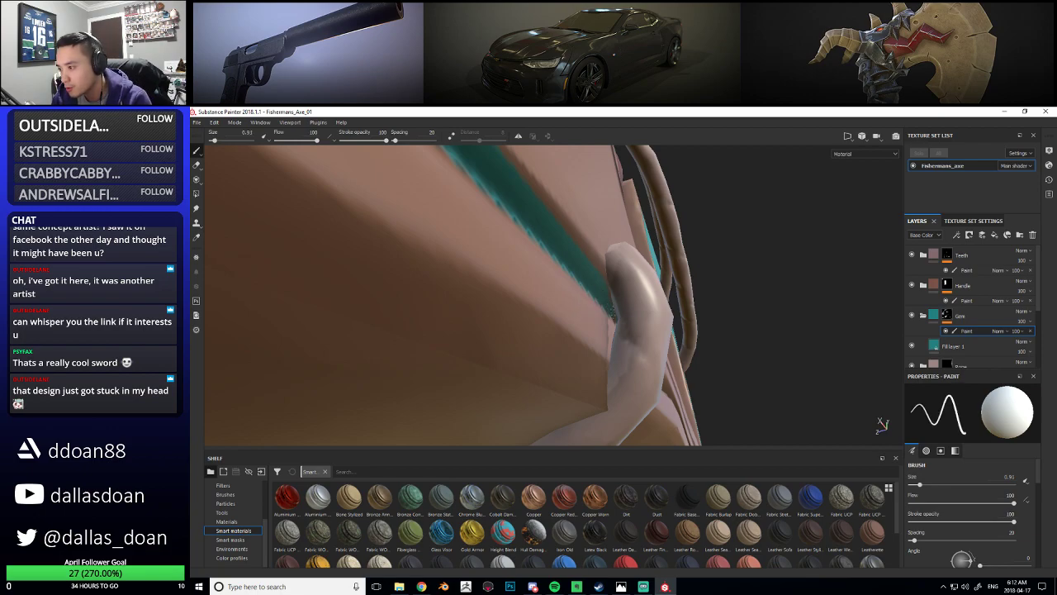
Set the brush size to 1.33 and paint the lower groove teal on the far side of the small rope
{"action": "left_click_drag", "start_coordinate": [680, 285], "coordinate": [491, 351], "text": "alt"}
{"action": "key", "text": "]"}
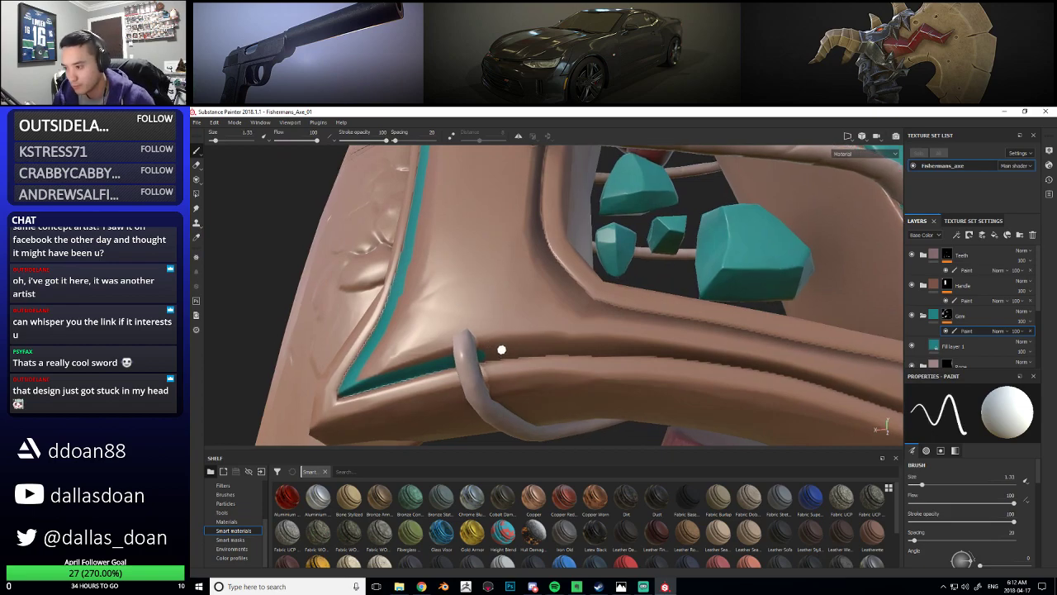
{"action": "scroll", "coordinate": [500, 349], "scroll_direction": "up", "scroll_amount": 2}
{"action": "left_click_drag", "start_coordinate": [476, 363], "coordinate": [530, 352]}
{"action": "mouse_move", "coordinate": [595, 351]}
{"action": "left_mouse_down"}
{"action": "mouse_move", "coordinate": [778, 354]}
{"action": "mouse_move", "coordinate": [547, 344]}
{"action": "mouse_move", "coordinate": [532, 324]}
{"action": "left_mouse_up"}
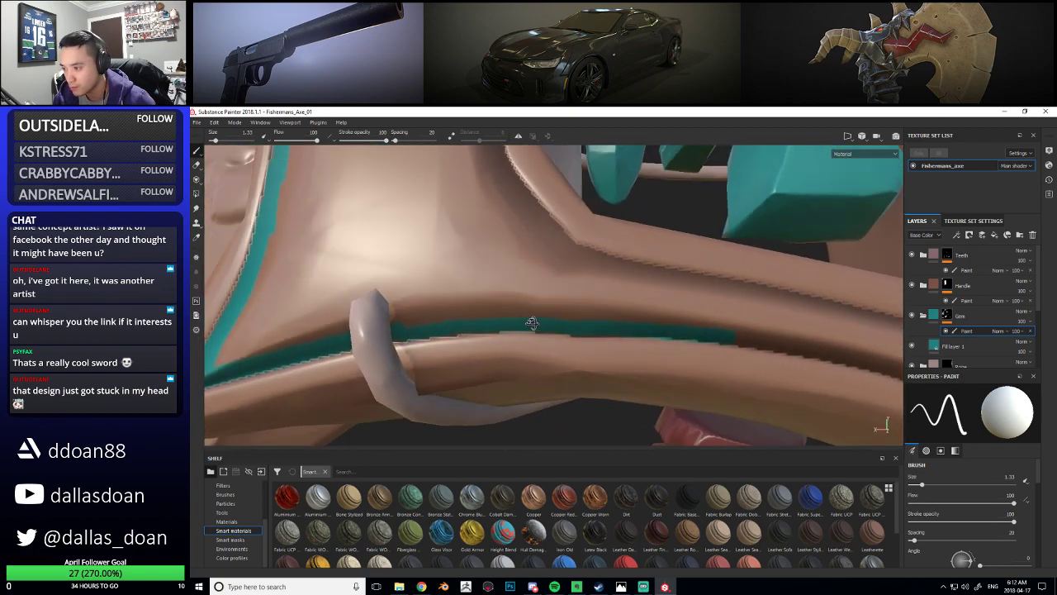
{"action": "left_click_drag", "start_coordinate": [441, 331], "coordinate": [539, 325]}
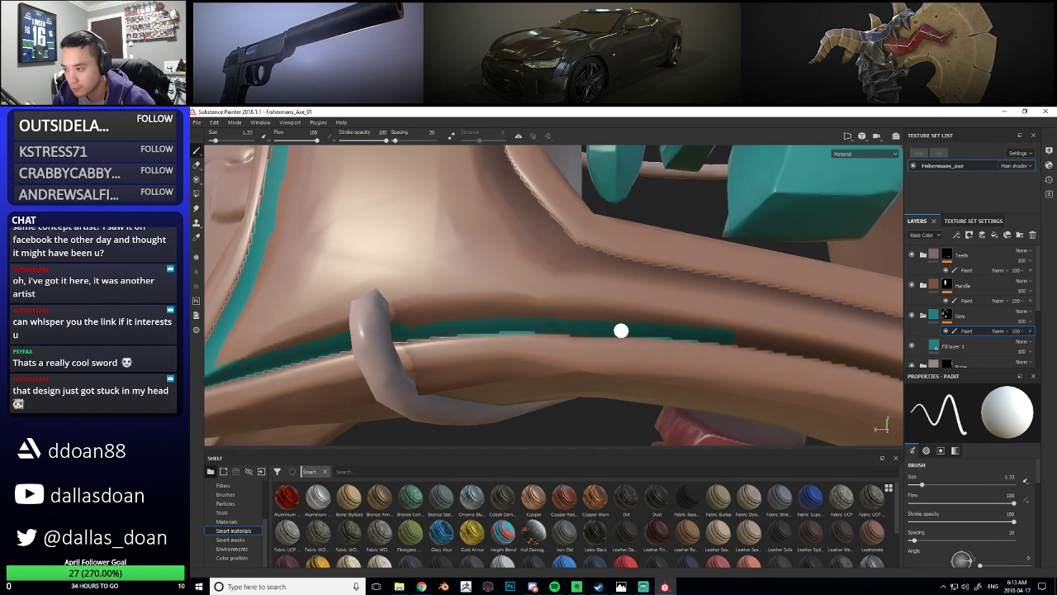
Extend the teal line along the lower groove to the far corner of the panel's narrow arm
{"action": "right_click_drag", "start_coordinate": [620, 330], "coordinate": [598, 328], "text": "alt"}
{"action": "left_click_drag", "start_coordinate": [597, 327], "coordinate": [551, 292], "text": "alt"}
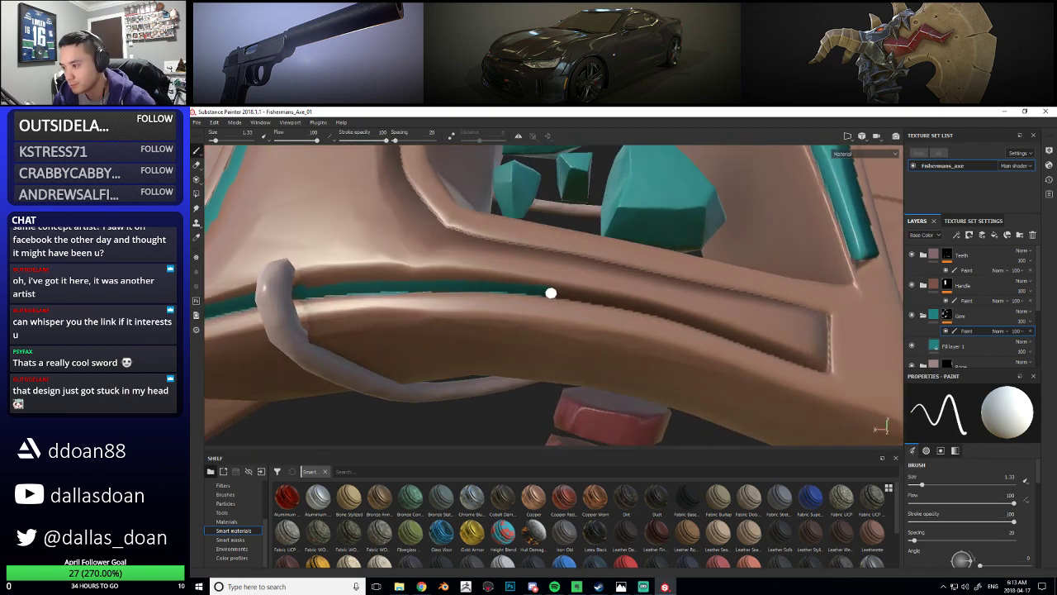
{"action": "left_click", "coordinate": [597, 299], "text": "shift"}
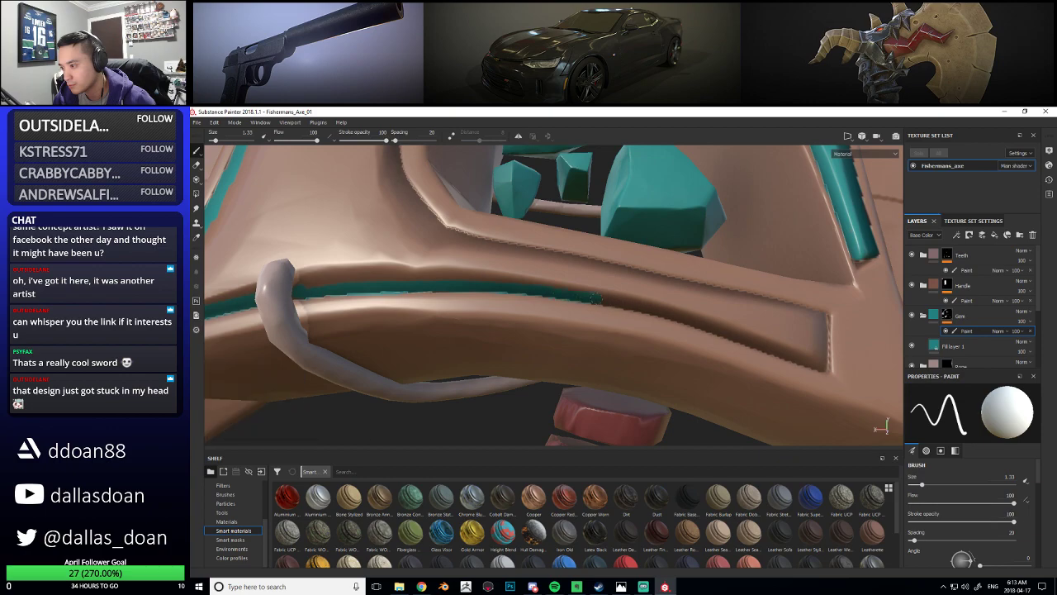
{"action": "left_click", "coordinate": [659, 312], "text": "shift"}
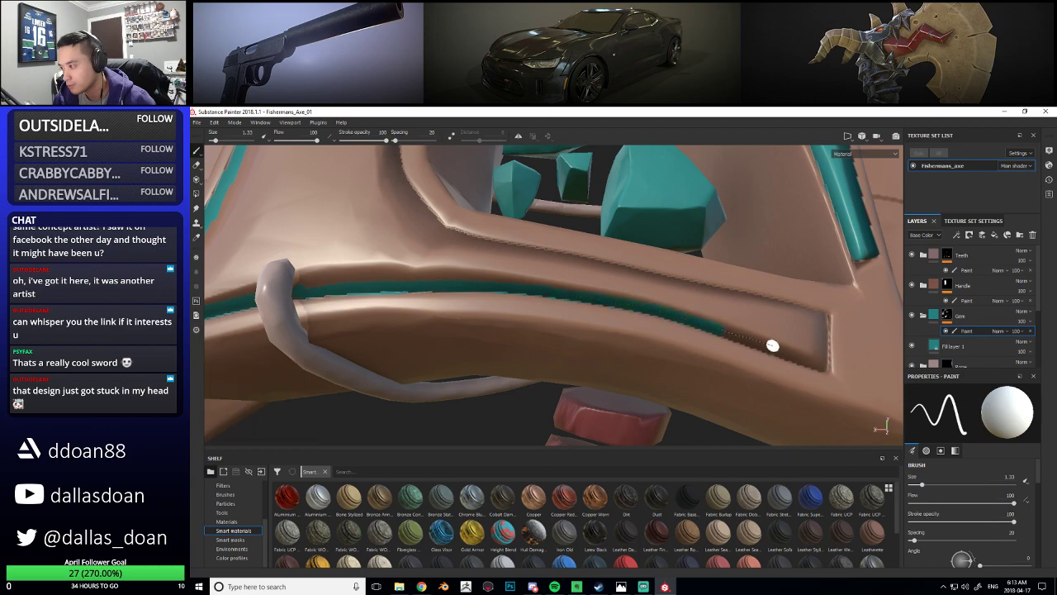
{"action": "left_click", "coordinate": [789, 354], "text": "shift"}
{"action": "mouse_move", "coordinate": [817, 365]}
{"action": "left_mouse_down", "text": "alt"}
{"action": "mouse_move", "coordinate": [618, 326]}
{"action": "mouse_move", "coordinate": [585, 347]}
{"action": "left_mouse_up", "text": "alt"}
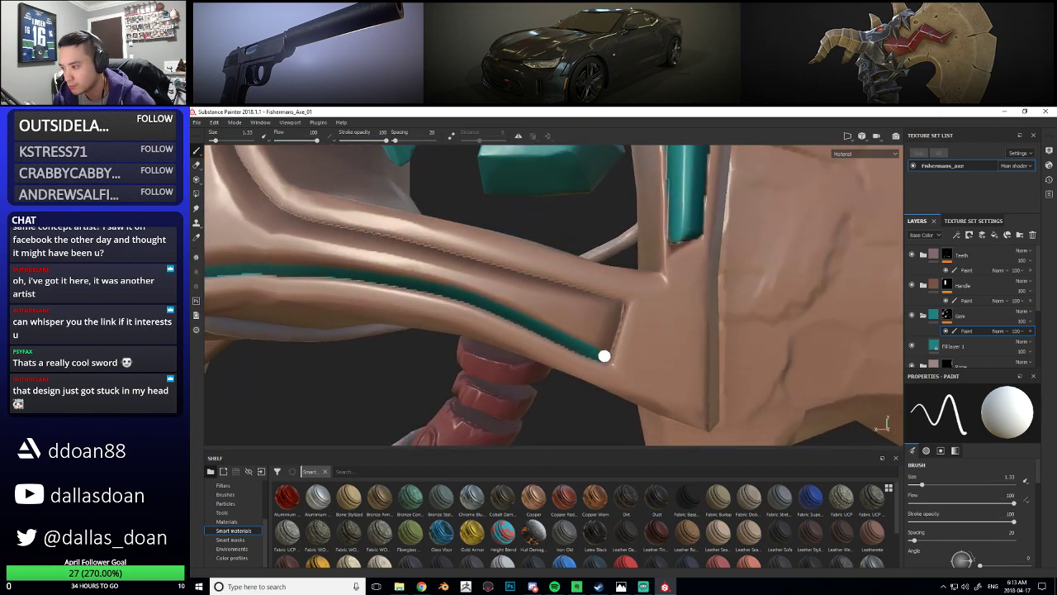
Outline the narrow arm's short end and its upper edge in teal, back to the panel's inner bend
{"action": "mouse_move", "coordinate": [619, 308]}
{"action": "left_mouse_down", "text": "alt"}
{"action": "mouse_move", "coordinate": [581, 307]}
{"action": "mouse_move", "coordinate": [621, 311]}
{"action": "left_mouse_up", "text": "alt"}
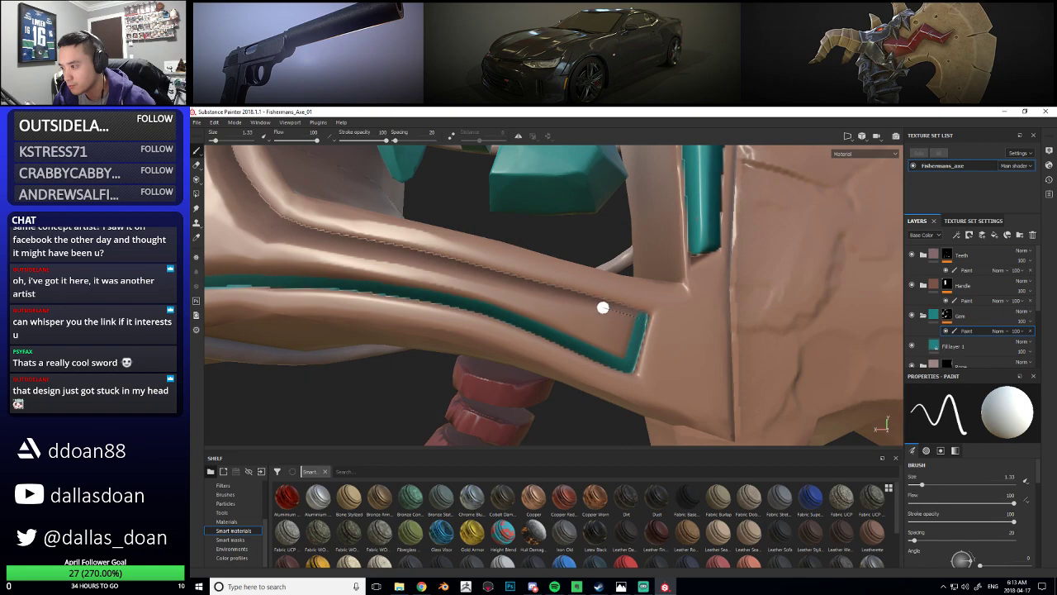
{"action": "left_click", "coordinate": [593, 303], "text": "shift"}
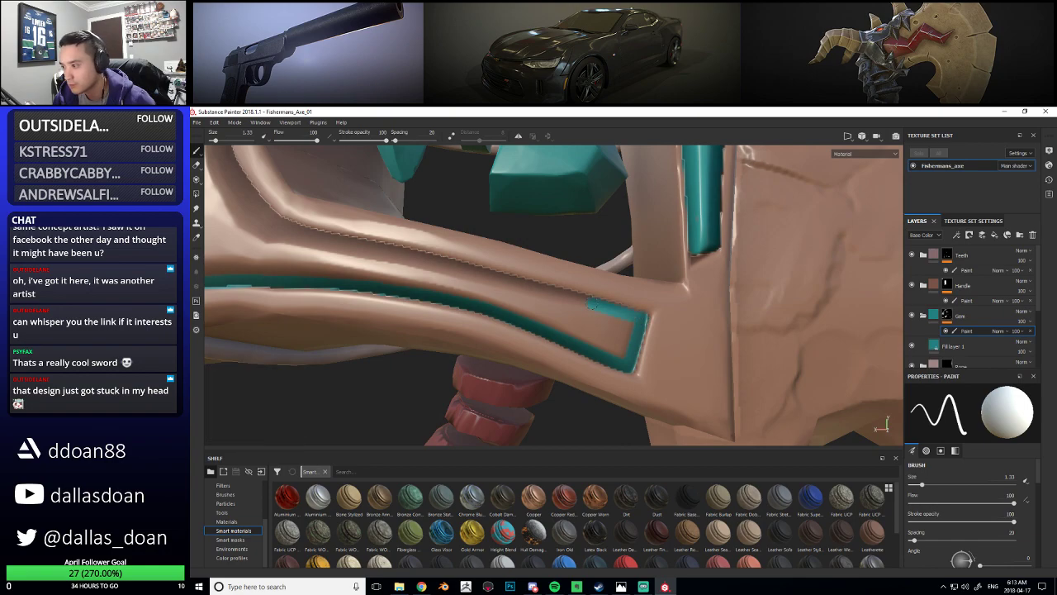
{"action": "left_click_drag", "start_coordinate": [591, 303], "coordinate": [649, 313], "text": "alt"}
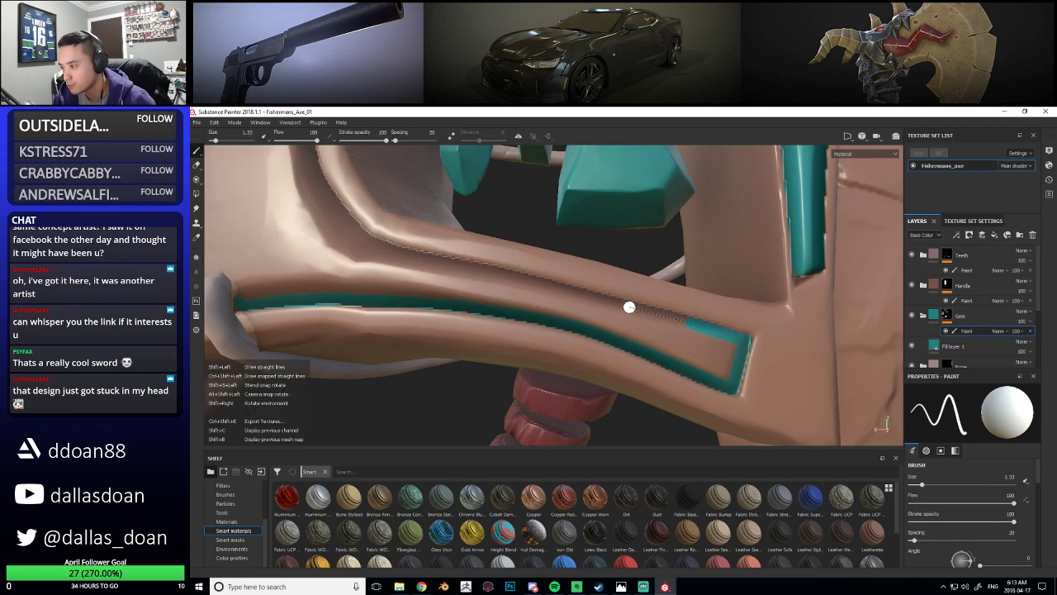
{"action": "mouse_move", "coordinate": [566, 288]}
{"action": "left_mouse_down", "text": "alt"}
{"action": "mouse_move", "coordinate": [531, 310]}
{"action": "mouse_move", "coordinate": [682, 314]}
{"action": "left_mouse_up", "text": "alt"}
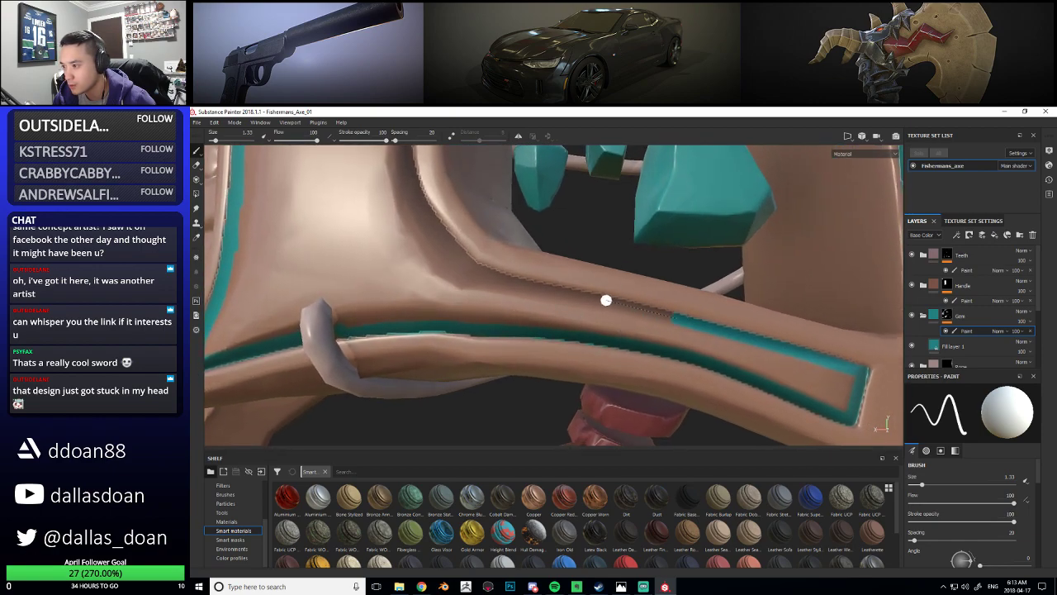
{"action": "mouse_move", "coordinate": [545, 288]}
{"action": "left_mouse_down", "text": "alt"}
{"action": "mouse_move", "coordinate": [542, 307]}
{"action": "mouse_move", "coordinate": [635, 312]}
{"action": "left_mouse_up", "text": "alt"}
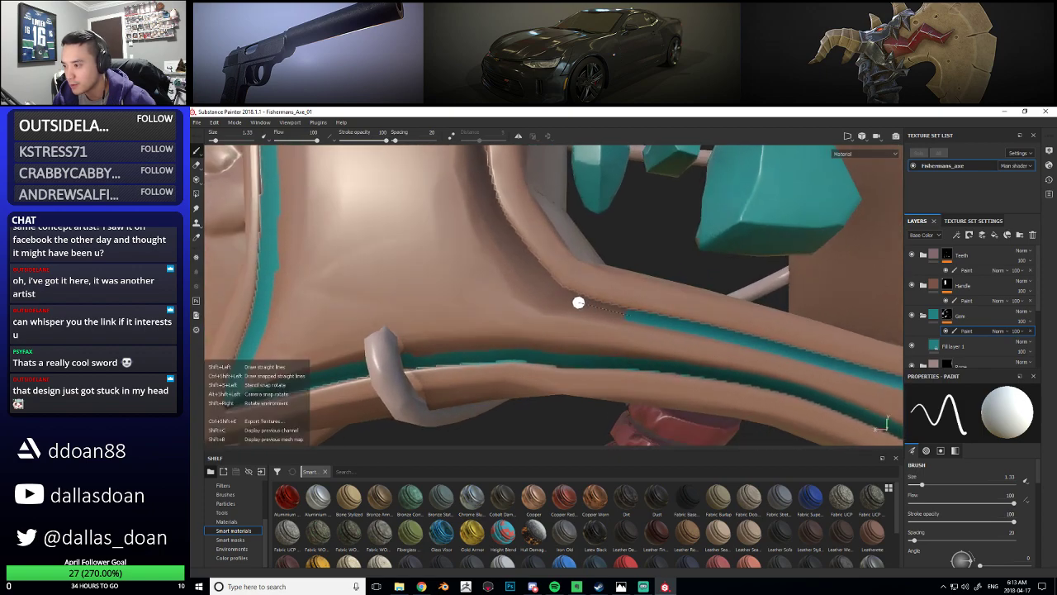
{"action": "mouse_move", "coordinate": [569, 298]}
{"action": "left_mouse_down"}
{"action": "mouse_move", "coordinate": [548, 286]}
{"action": "mouse_move", "coordinate": [550, 333]}
{"action": "mouse_move", "coordinate": [564, 317]}
{"action": "mouse_move", "coordinate": [557, 308]}
{"action": "left_mouse_up"}
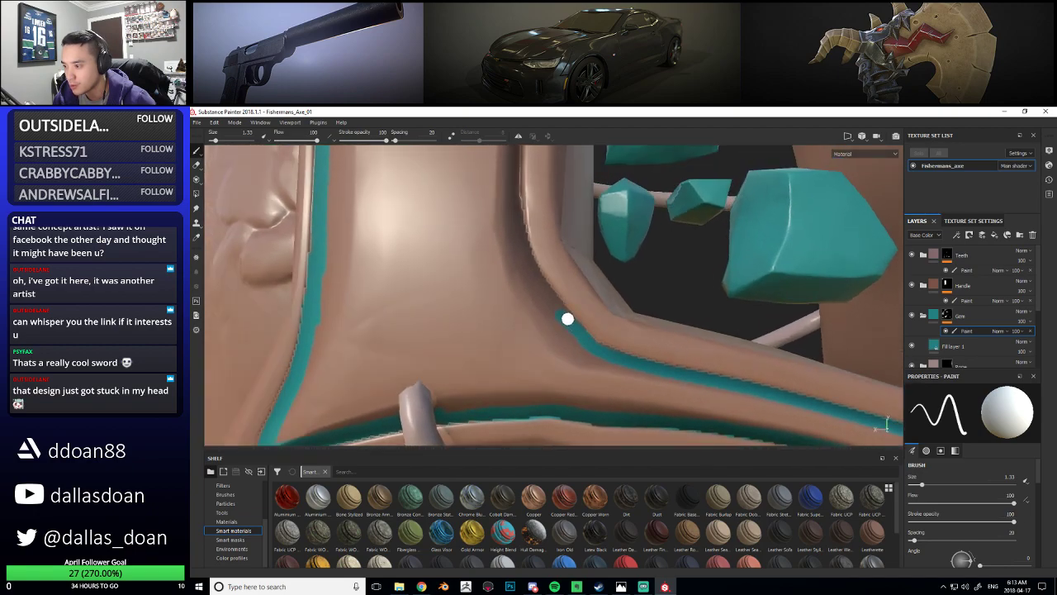
Paint teal around the inner bend and up the panel's inner edge to the lower of the two ropes
{"action": "right_click_drag", "start_coordinate": [547, 331], "coordinate": [566, 357], "text": "alt"}
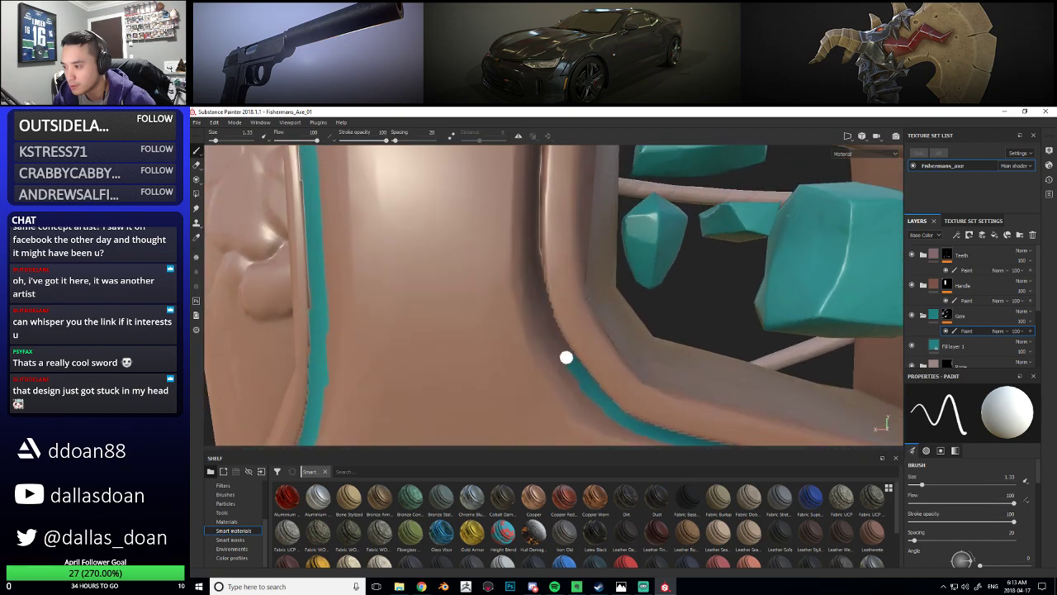
{"action": "left_click_drag", "start_coordinate": [566, 353], "coordinate": [533, 252]}
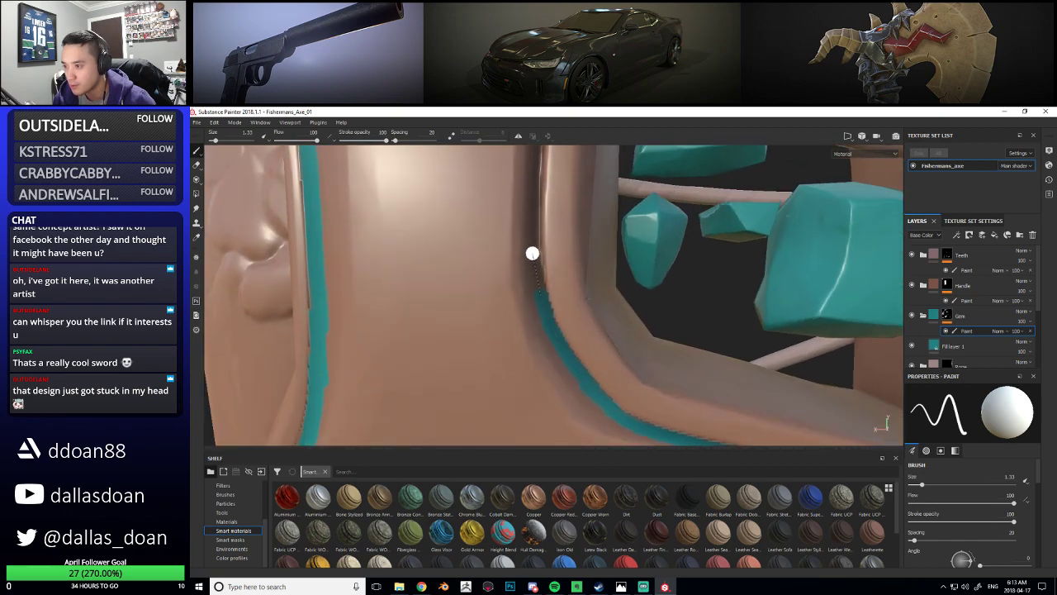
{"action": "left_click_drag", "start_coordinate": [525, 215], "coordinate": [543, 288], "text": "alt"}
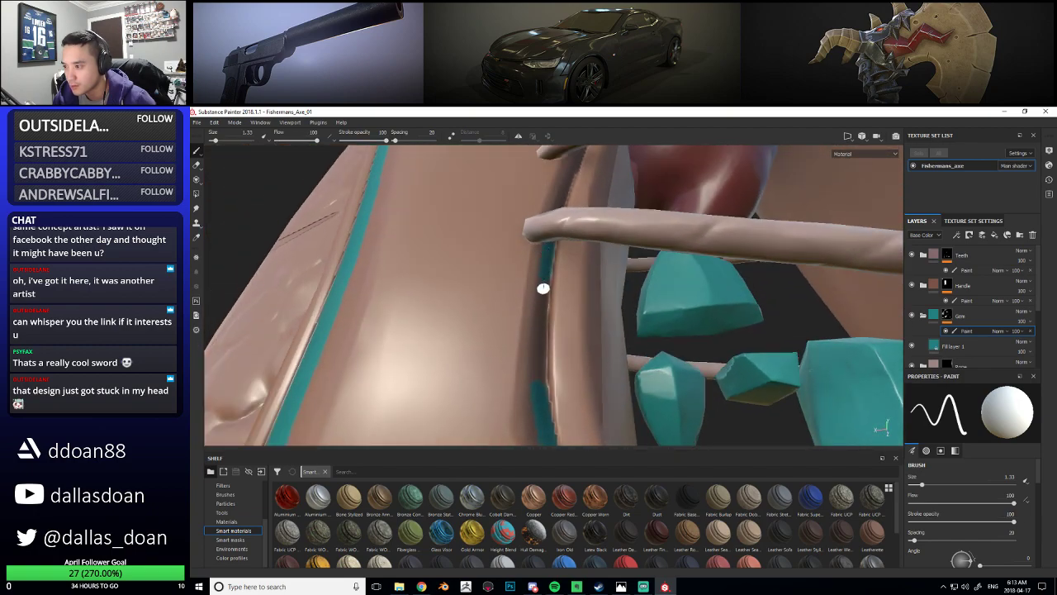
{"action": "mouse_move", "coordinate": [539, 329]}
{"action": "left_mouse_down"}
{"action": "mouse_move", "coordinate": [533, 397]}
{"action": "mouse_move", "coordinate": [502, 328]}
{"action": "mouse_move", "coordinate": [414, 344]}
{"action": "left_mouse_up"}
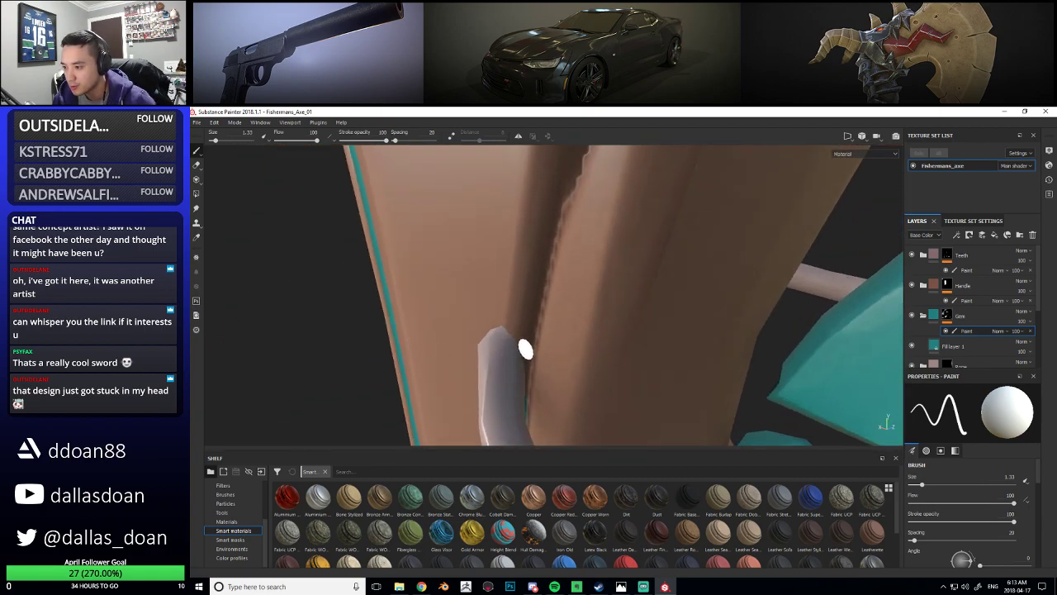
Paint the groove teal beside the lower rope's end, reducing the brush size to 0.31 for the tight gap
{"action": "left_click_drag", "start_coordinate": [525, 349], "coordinate": [523, 332]}
{"action": "mouse_move", "coordinate": [512, 323]}
{"action": "left_mouse_down", "text": "alt"}
{"action": "mouse_move", "coordinate": [512, 337]}
{"action": "mouse_move", "coordinate": [526, 330]}
{"action": "mouse_move", "coordinate": [516, 343]}
{"action": "mouse_move", "coordinate": [523, 333]}
{"action": "left_mouse_up", "text": "alt"}
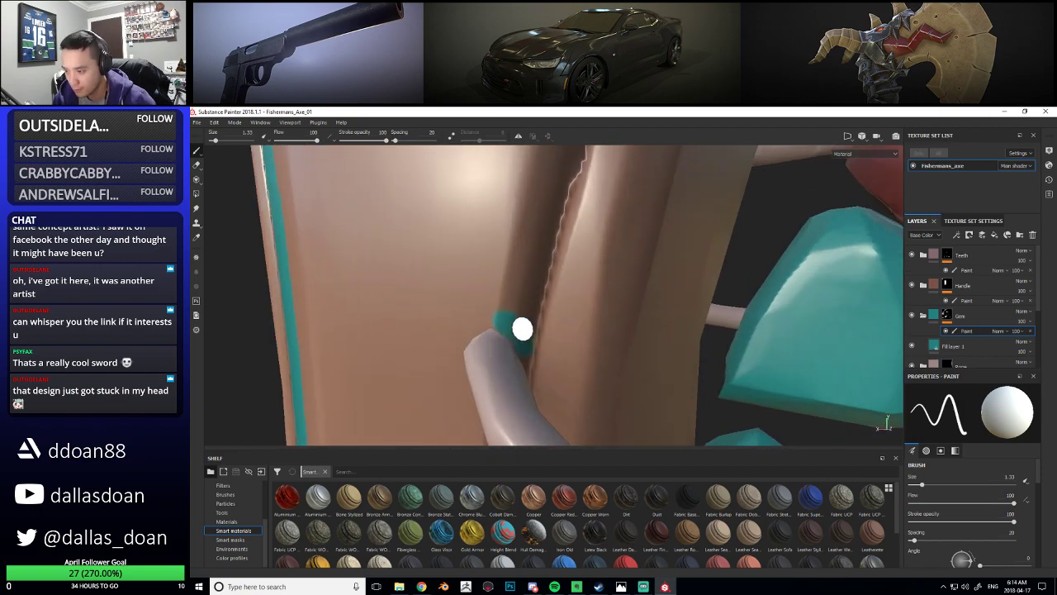
{"action": "key", "text": "["}
{"action": "key", "text": "["}
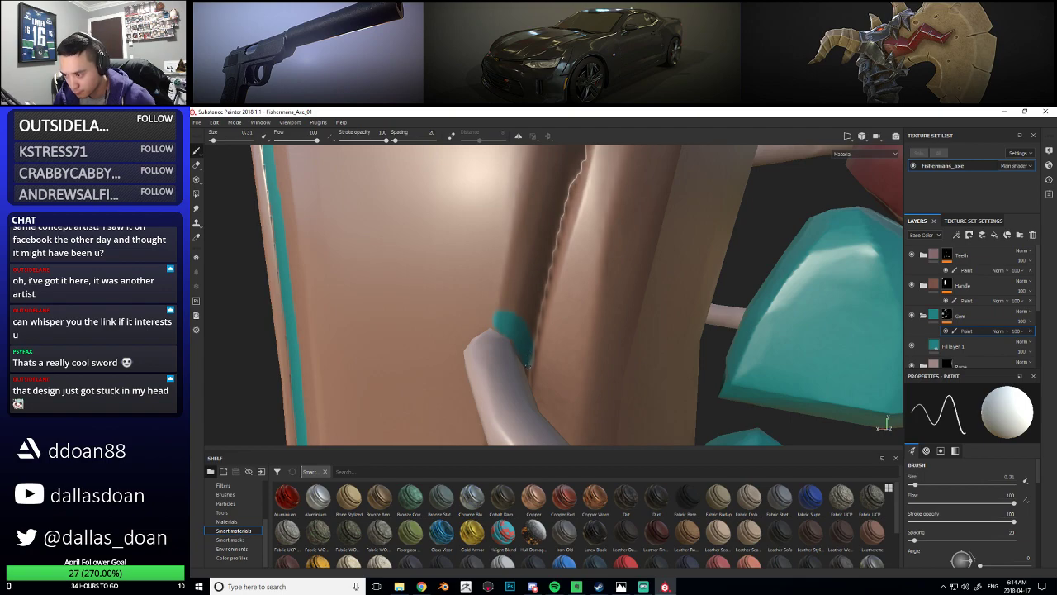
Restore the brush size to 1.33 and paint the inner groove teal between the lower and upper ropes
{"action": "mouse_move", "coordinate": [526, 370]}
{"action": "left_mouse_down", "text": "alt"}
{"action": "mouse_move", "coordinate": [557, 303]}
{"action": "mouse_move", "coordinate": [521, 313]}
{"action": "mouse_move", "coordinate": [537, 271]}
{"action": "left_mouse_up", "text": "alt"}
{"action": "key", "text": "]"}
{"action": "key", "text": "]"}
{"action": "left_click", "coordinate": [555, 198], "text": "shift"}
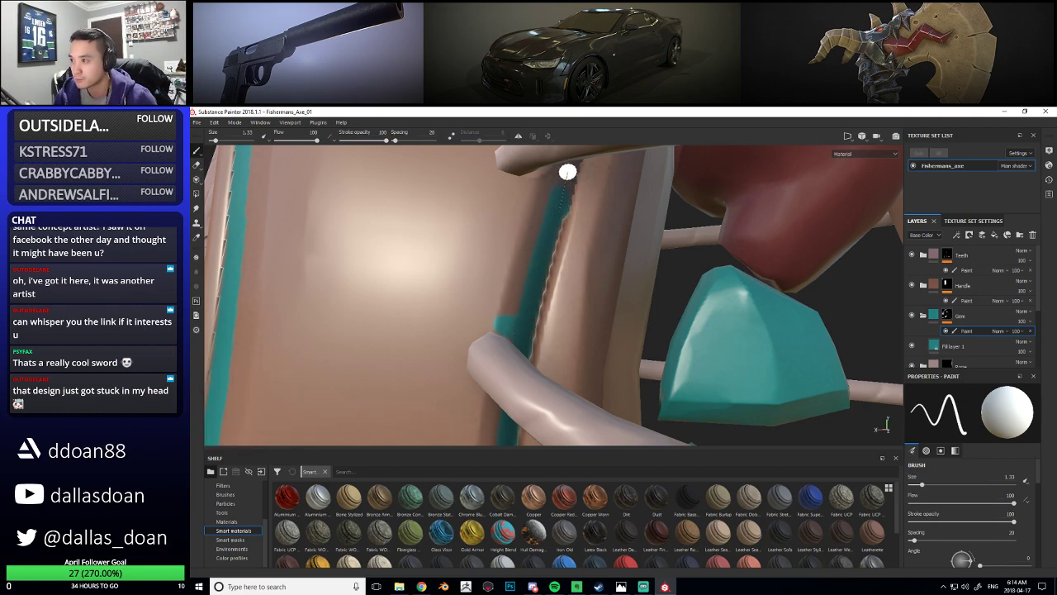
Paint teal around the upper rope's end, from its underside around the tip to its upper side
{"action": "mouse_move", "coordinate": [535, 244]}
{"action": "left_mouse_down", "text": "alt"}
{"action": "mouse_move", "coordinate": [537, 297]}
{"action": "mouse_move", "coordinate": [515, 306]}
{"action": "mouse_move", "coordinate": [534, 196]}
{"action": "mouse_move", "coordinate": [513, 275]}
{"action": "mouse_move", "coordinate": [468, 281]}
{"action": "mouse_move", "coordinate": [488, 287]}
{"action": "mouse_move", "coordinate": [518, 241]}
{"action": "mouse_move", "coordinate": [488, 294]}
{"action": "mouse_move", "coordinate": [609, 284]}
{"action": "mouse_move", "coordinate": [471, 284]}
{"action": "left_mouse_up", "text": "alt"}
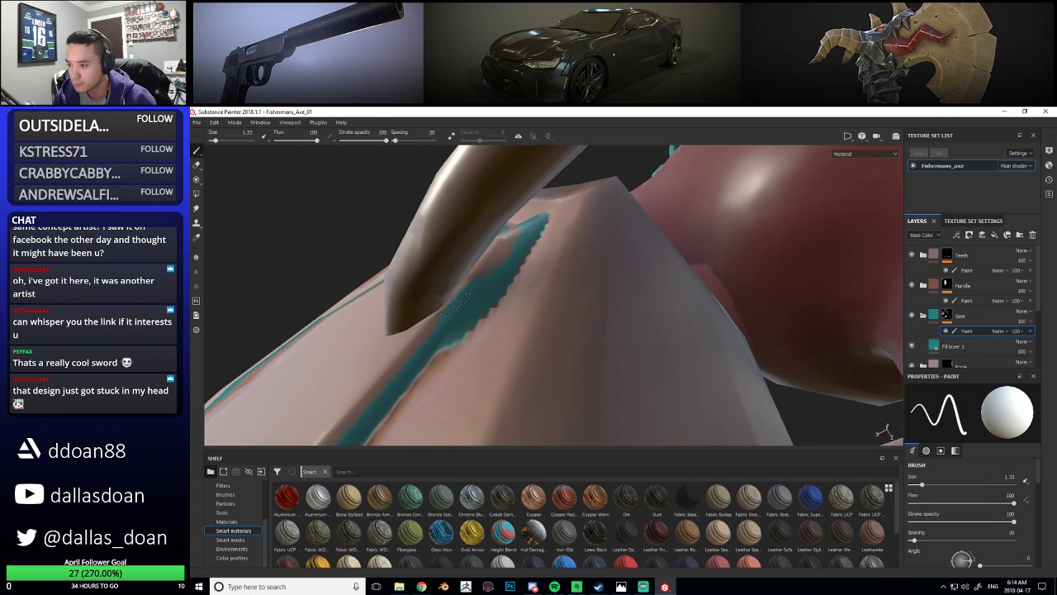
{"action": "mouse_move", "coordinate": [437, 331]}
{"action": "left_mouse_down", "text": "alt"}
{"action": "mouse_move", "coordinate": [454, 308]}
{"action": "mouse_move", "coordinate": [438, 300]}
{"action": "left_mouse_up", "text": "alt"}
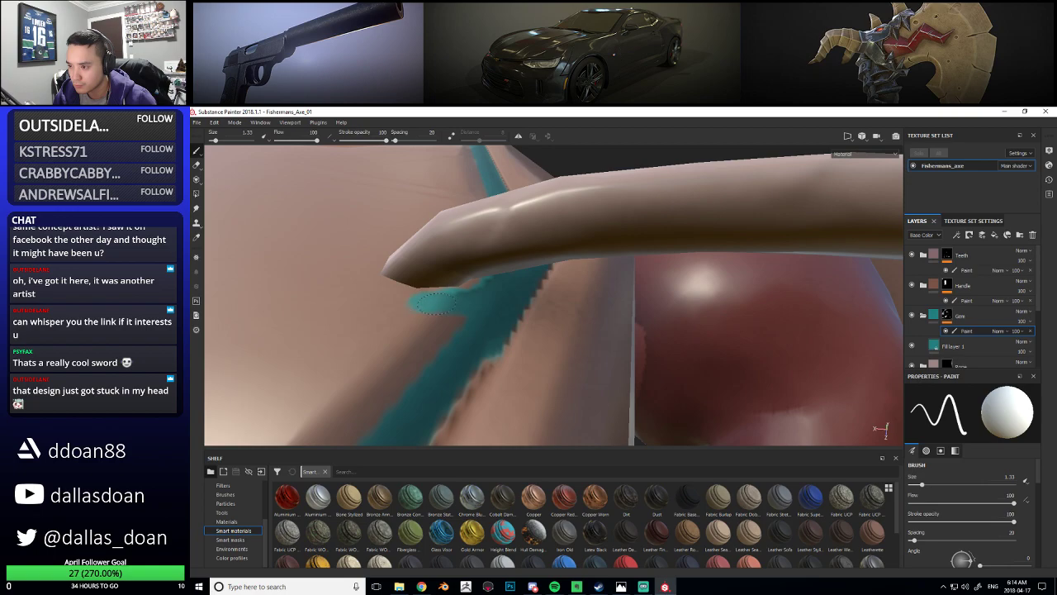
{"action": "mouse_move", "coordinate": [432, 339]}
{"action": "left_mouse_down", "text": "alt"}
{"action": "mouse_move", "coordinate": [498, 337]}
{"action": "mouse_move", "coordinate": [536, 293]}
{"action": "mouse_move", "coordinate": [465, 261]}
{"action": "mouse_move", "coordinate": [567, 361]}
{"action": "left_mouse_up", "text": "alt"}
{"action": "left_click", "coordinate": [541, 235]}
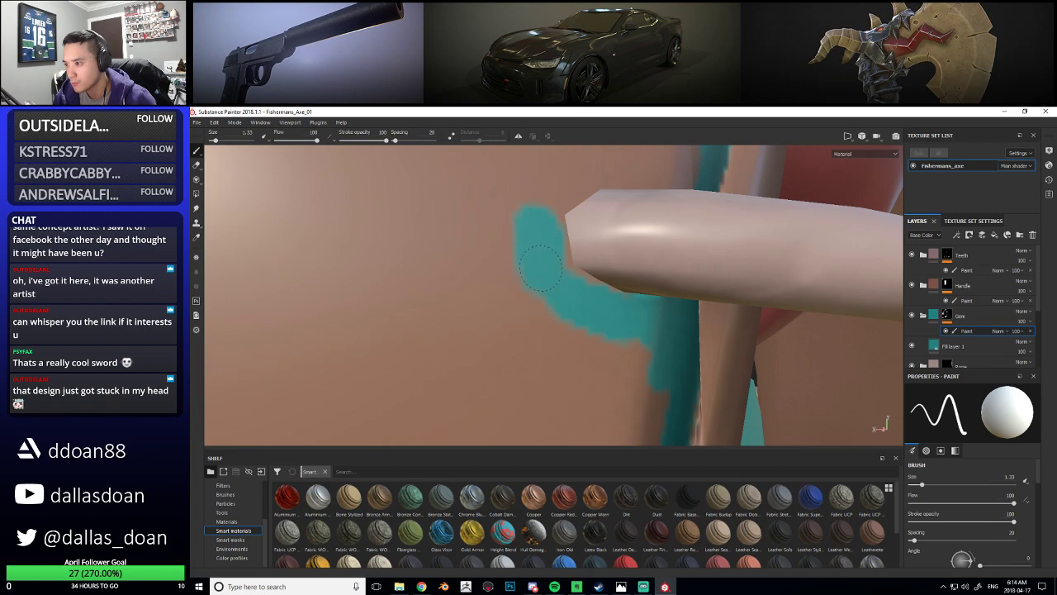
{"action": "mouse_move", "coordinate": [528, 247]}
{"action": "left_mouse_down", "text": "alt"}
{"action": "mouse_move", "coordinate": [501, 303]}
{"action": "mouse_move", "coordinate": [507, 326]}
{"action": "left_mouse_up", "text": "alt"}
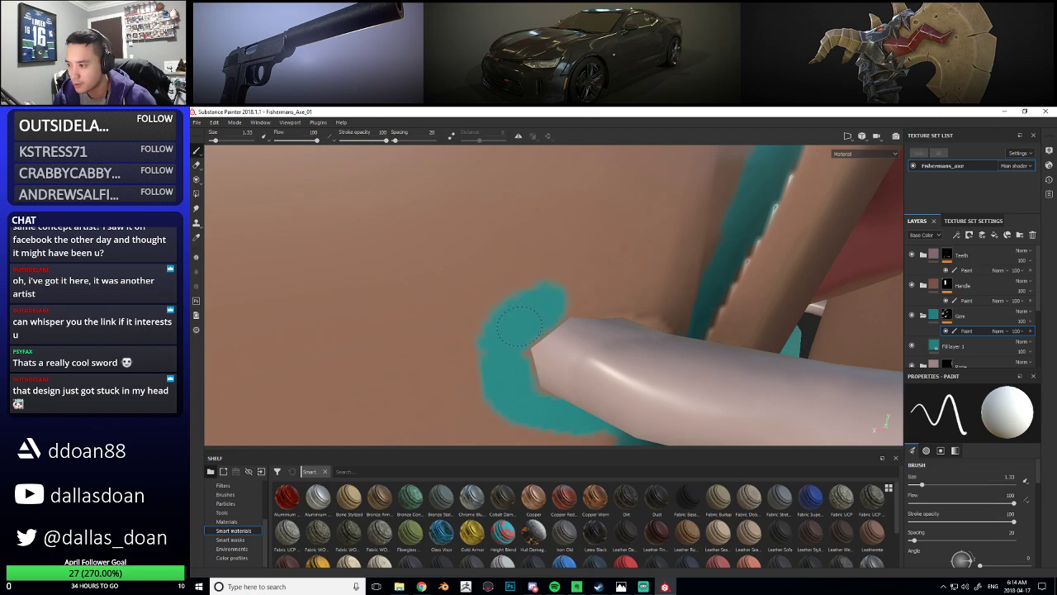
{"action": "mouse_move", "coordinate": [564, 290]}
{"action": "left_mouse_down", "text": "alt"}
{"action": "mouse_move", "coordinate": [465, 295]}
{"action": "mouse_move", "coordinate": [483, 300]}
{"action": "left_mouse_up", "text": "alt"}
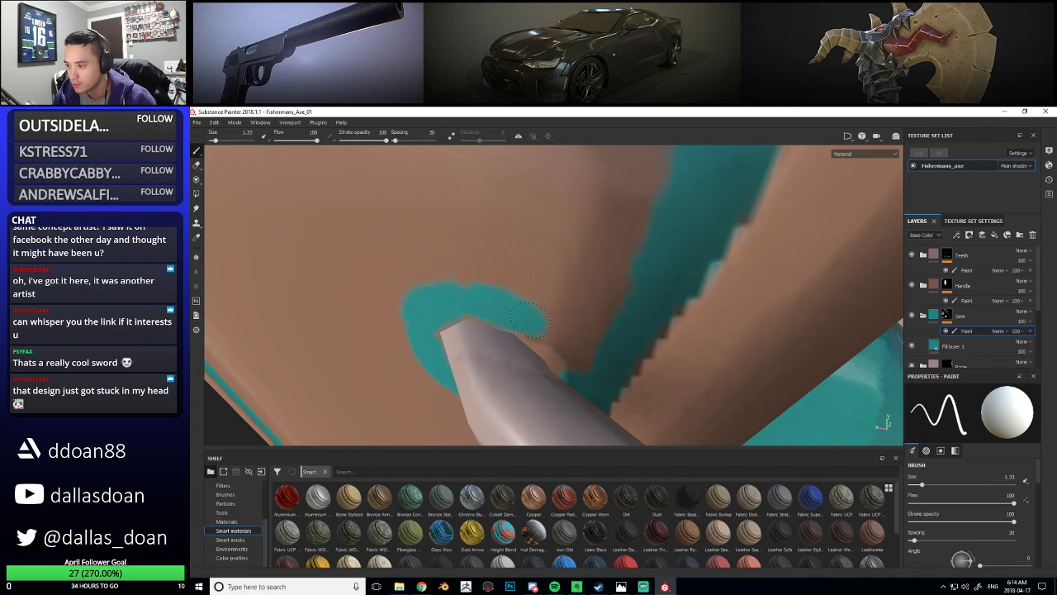
Outline the lower rope's end and the rope end at the panel's bottom edge in teal
{"action": "mouse_move", "coordinate": [550, 338]}
{"action": "left_mouse_down", "text": "alt"}
{"action": "mouse_move", "coordinate": [570, 340]}
{"action": "mouse_move", "coordinate": [528, 336]}
{"action": "mouse_move", "coordinate": [566, 327]}
{"action": "mouse_move", "coordinate": [600, 237]}
{"action": "mouse_move", "coordinate": [552, 291]}
{"action": "mouse_move", "coordinate": [573, 278]}
{"action": "mouse_move", "coordinate": [524, 283]}
{"action": "mouse_move", "coordinate": [548, 319]}
{"action": "mouse_move", "coordinate": [574, 278]}
{"action": "left_mouse_up", "text": "alt"}
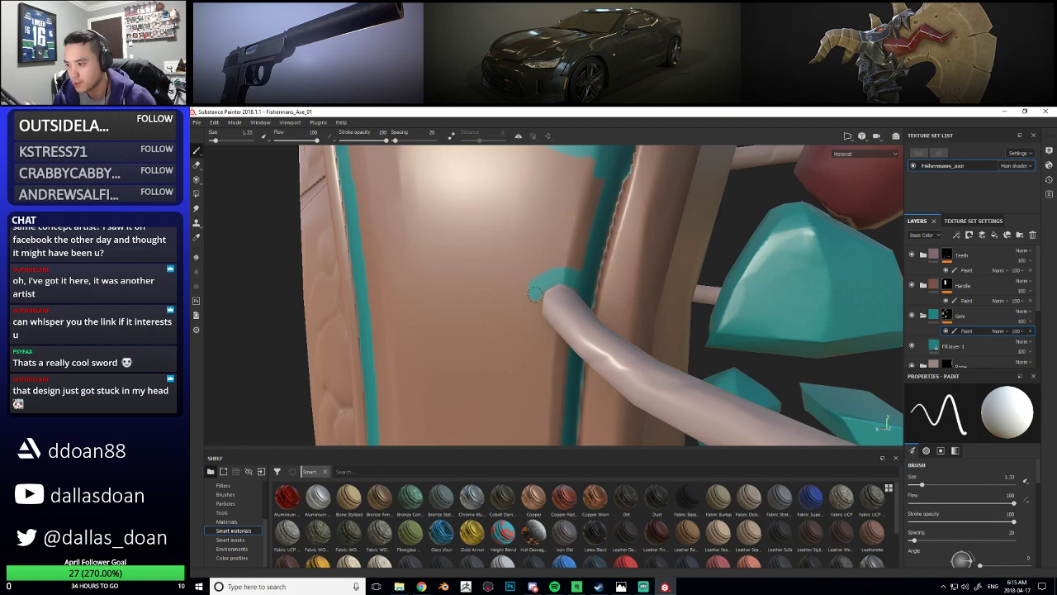
{"action": "mouse_move", "coordinate": [530, 358]}
{"action": "left_mouse_down", "text": "alt"}
{"action": "mouse_move", "coordinate": [529, 273]}
{"action": "mouse_move", "coordinate": [559, 294]}
{"action": "left_mouse_up", "text": "alt"}
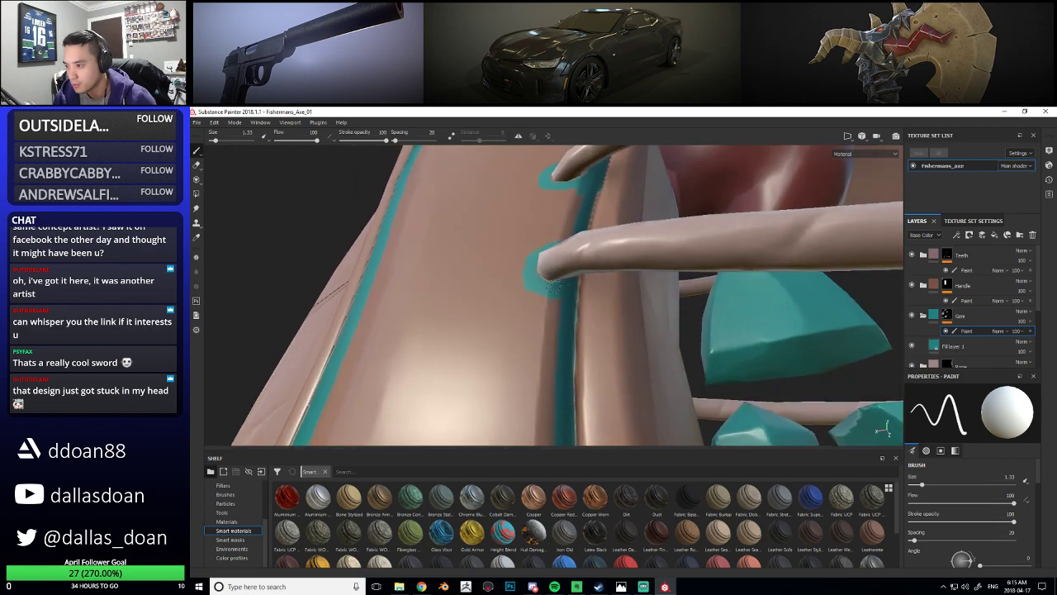
{"action": "left_click_drag", "start_coordinate": [541, 339], "coordinate": [571, 316], "text": "alt"}
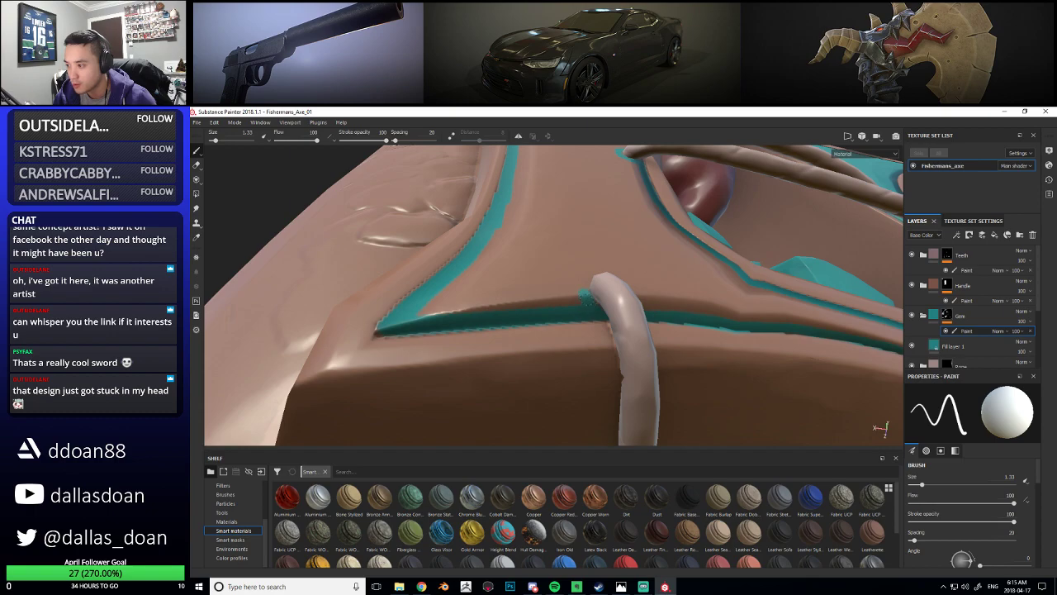
{"action": "right_click_drag", "start_coordinate": [571, 288], "coordinate": [607, 290], "text": "alt"}
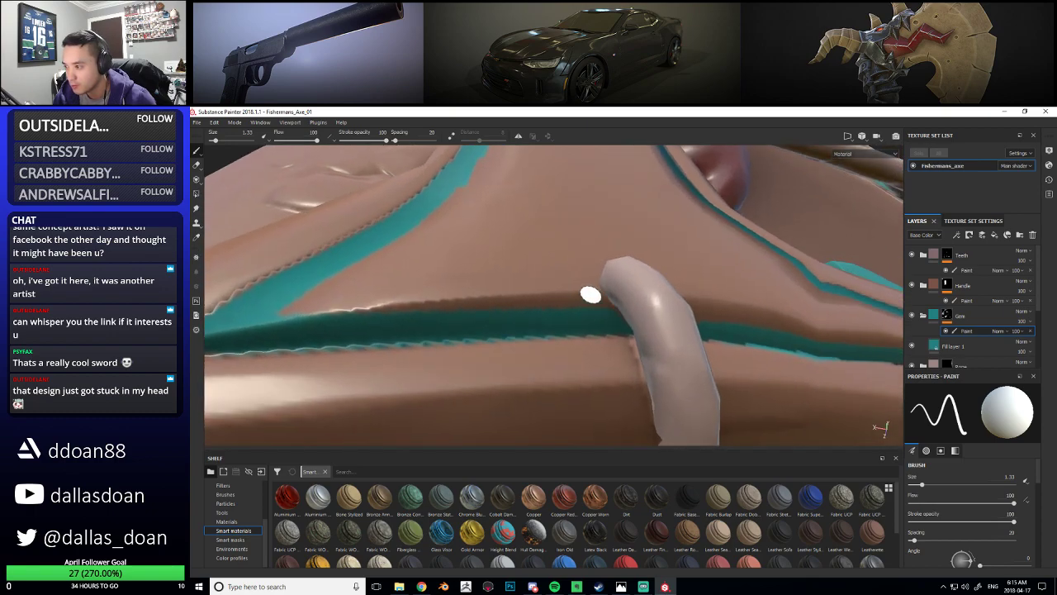
{"action": "mouse_move", "coordinate": [583, 277]}
{"action": "left_mouse_down", "text": "alt"}
{"action": "mouse_move", "coordinate": [563, 301]}
{"action": "mouse_move", "coordinate": [573, 300]}
{"action": "mouse_move", "coordinate": [573, 239]}
{"action": "mouse_move", "coordinate": [783, 233]}
{"action": "mouse_move", "coordinate": [566, 241]}
{"action": "mouse_move", "coordinate": [569, 250]}
{"action": "mouse_move", "coordinate": [688, 273]}
{"action": "mouse_move", "coordinate": [594, 273]}
{"action": "mouse_move", "coordinate": [583, 291]}
{"action": "mouse_move", "coordinate": [593, 313]}
{"action": "left_mouse_up", "text": "alt"}
{"action": "mouse_move", "coordinate": [630, 347]}
{"action": "left_mouse_down", "text": "alt"}
{"action": "mouse_move", "coordinate": [603, 347]}
{"action": "mouse_move", "coordinate": [620, 327]}
{"action": "mouse_move", "coordinate": [611, 328]}
{"action": "left_mouse_up", "text": "alt"}
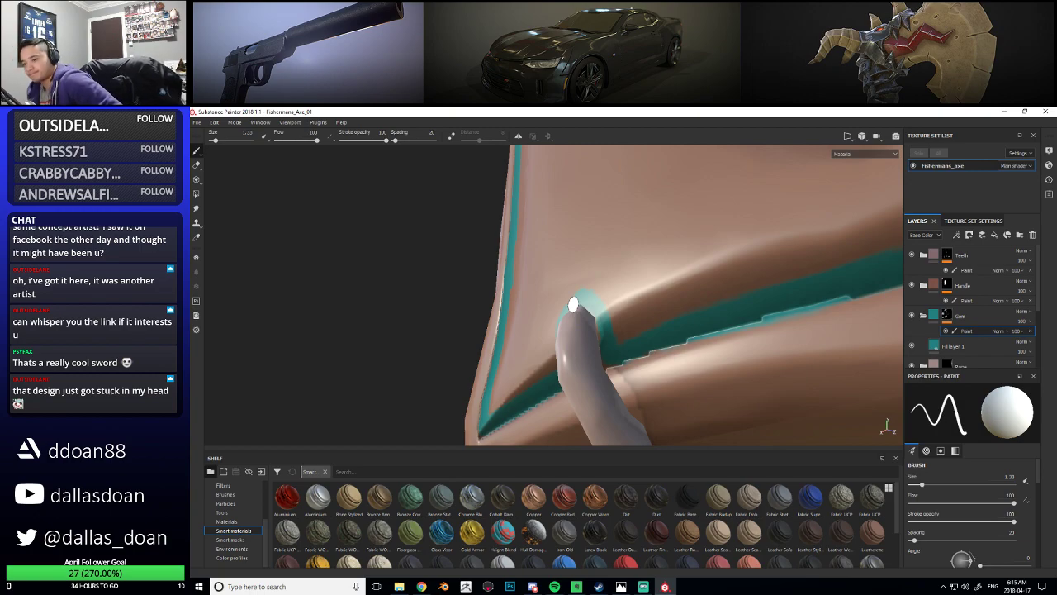
{"action": "mouse_move", "coordinate": [573, 305]}
{"action": "left_mouse_down", "text": "alt"}
{"action": "mouse_move", "coordinate": [790, 286]}
{"action": "mouse_move", "coordinate": [531, 328]}
{"action": "mouse_move", "coordinate": [647, 338]}
{"action": "mouse_move", "coordinate": [517, 345]}
{"action": "left_mouse_up", "text": "alt"}
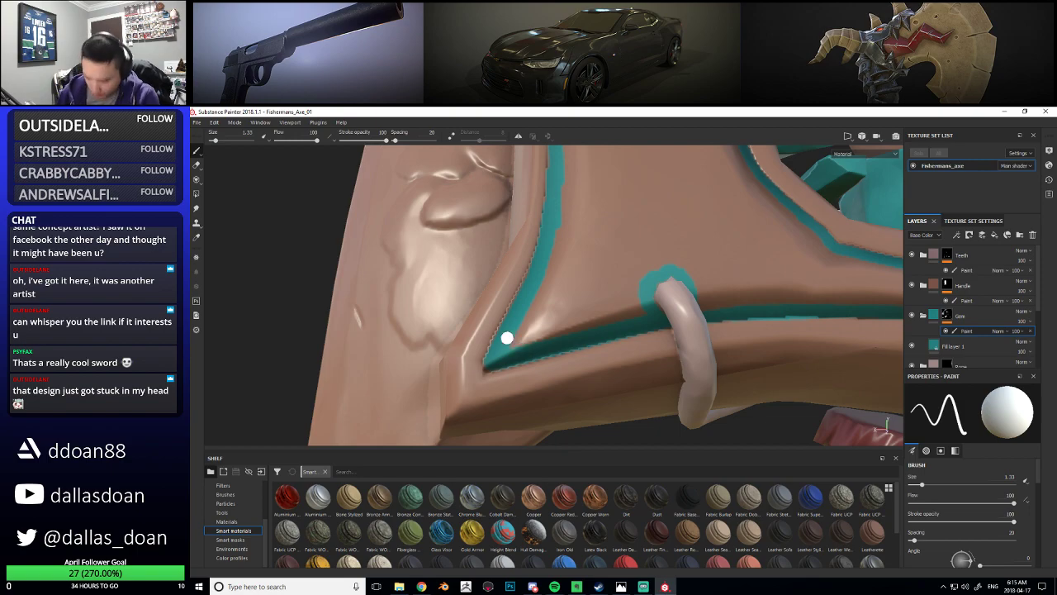
Set the brush size to 2.41 and fill the panel's bottom outer corner teal up to the bottom rope
{"action": "right_click_drag", "start_coordinate": [493, 344], "coordinate": [507, 340], "text": "ctrl"}
{"action": "left_click", "coordinate": [521, 341]}
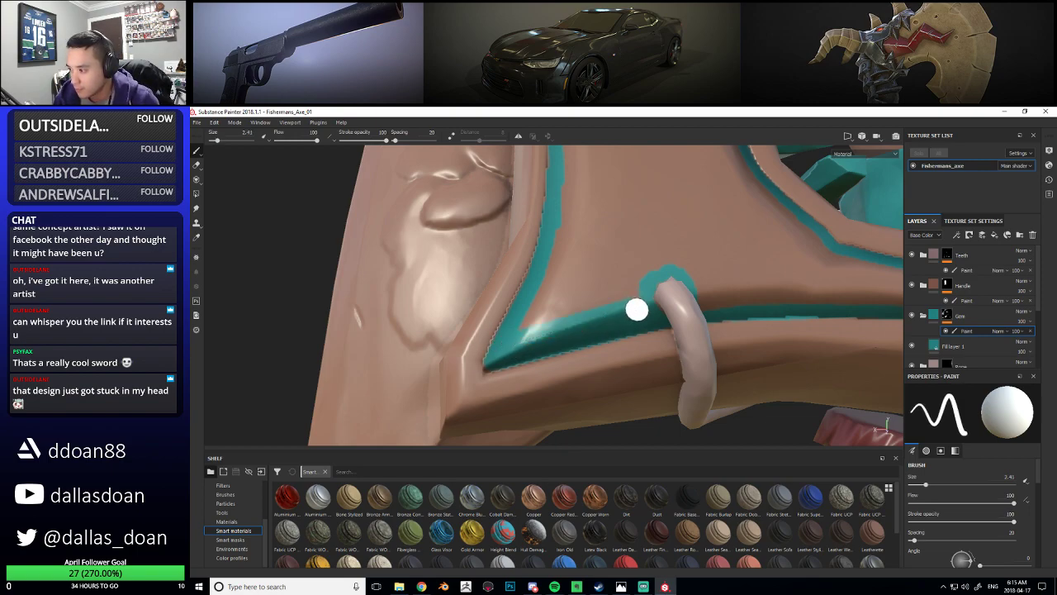
{"action": "left_click", "coordinate": [536, 324]}
{"action": "left_click_drag", "start_coordinate": [603, 306], "coordinate": [547, 312], "text": "alt"}
{"action": "left_click", "coordinate": [539, 322]}
{"action": "mouse_move", "coordinate": [570, 230]}
{"action": "left_mouse_down"}
{"action": "mouse_move", "coordinate": [544, 305]}
{"action": "mouse_move", "coordinate": [588, 308]}
{"action": "left_mouse_up"}
{"action": "left_click_drag", "start_coordinate": [686, 264], "coordinate": [688, 331], "text": "alt"}
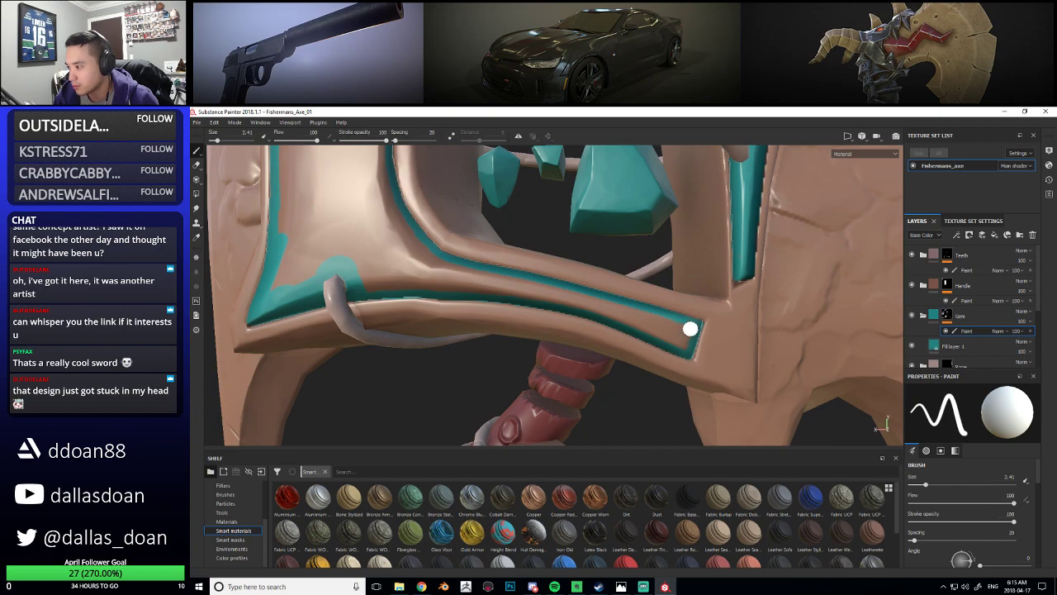
Fill the panel's narrow arm teal from its short end past the inner bend to the bottom rope
{"action": "left_click_drag", "start_coordinate": [598, 309], "coordinate": [689, 327]}
{"action": "left_click", "coordinate": [630, 314], "text": "shift"}
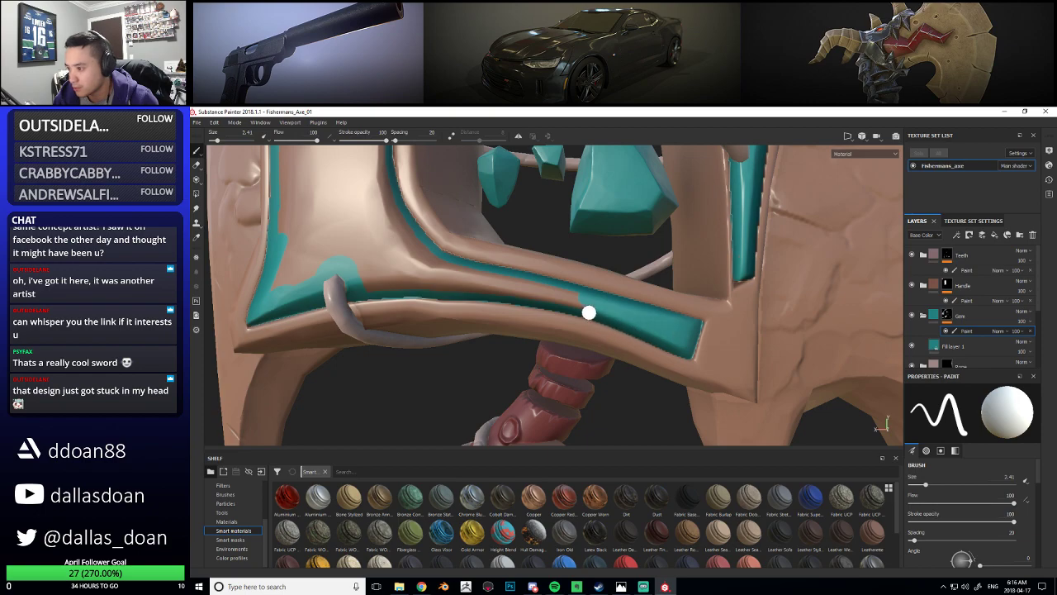
{"action": "left_click_drag", "start_coordinate": [465, 283], "coordinate": [571, 293]}
{"action": "left_click", "coordinate": [449, 266], "text": "shift"}
{"action": "left_click_drag", "start_coordinate": [449, 266], "coordinate": [553, 299], "text": "alt"}
{"action": "left_click", "coordinate": [553, 309]}
{"action": "left_click", "coordinate": [446, 307], "text": "shift"}
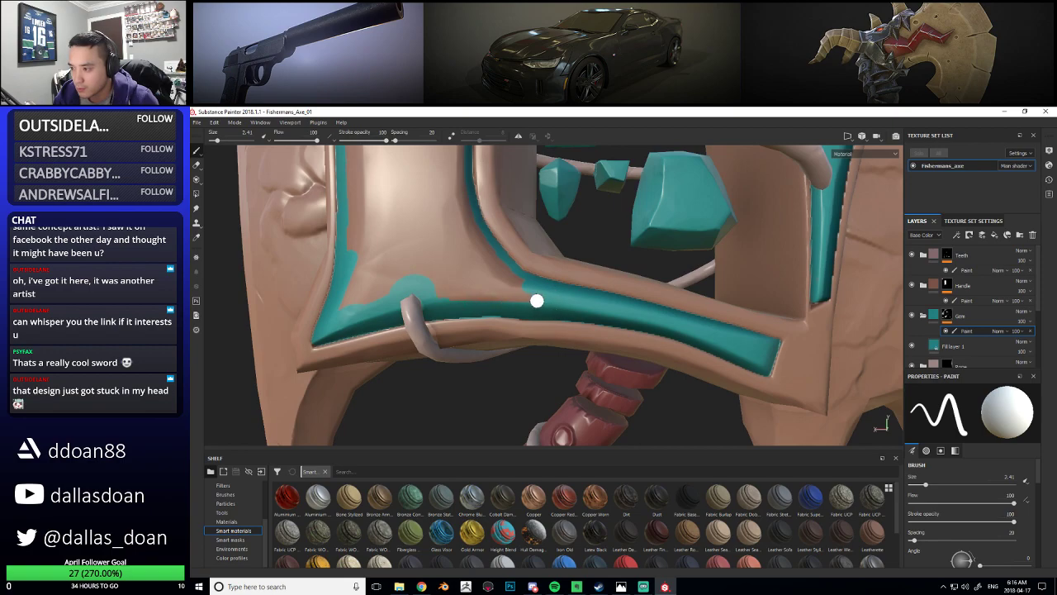
Fill the area above the bottom rope teal, between the inner bend and the panel's outer edge
{"action": "mouse_move", "coordinate": [439, 297]}
{"action": "left_mouse_down", "text": "alt"}
{"action": "mouse_move", "coordinate": [604, 314]}
{"action": "mouse_move", "coordinate": [520, 307]}
{"action": "mouse_move", "coordinate": [413, 330]}
{"action": "mouse_move", "coordinate": [450, 319]}
{"action": "mouse_move", "coordinate": [426, 325]}
{"action": "mouse_move", "coordinate": [439, 327]}
{"action": "left_mouse_up", "text": "alt"}
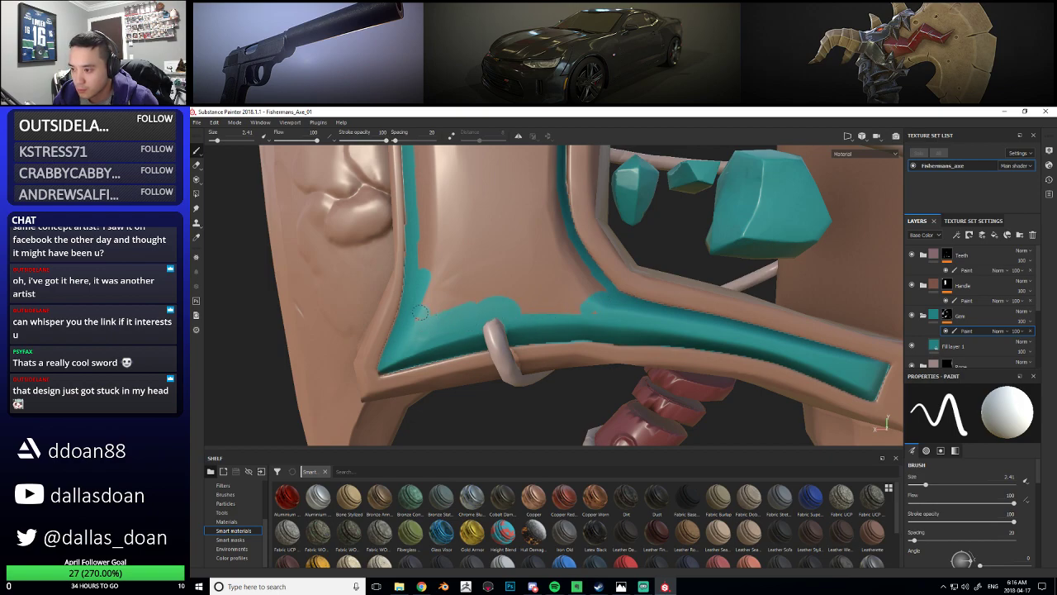
{"action": "mouse_move", "coordinate": [598, 318]}
{"action": "left_mouse_down"}
{"action": "mouse_move", "coordinate": [467, 297]}
{"action": "mouse_move", "coordinate": [570, 257]}
{"action": "mouse_move", "coordinate": [510, 292]}
{"action": "left_mouse_up"}
{"action": "mouse_move", "coordinate": [579, 267]}
{"action": "left_mouse_down"}
{"action": "mouse_move", "coordinate": [526, 302]}
{"action": "mouse_move", "coordinate": [590, 276]}
{"action": "mouse_move", "coordinate": [588, 289]}
{"action": "left_mouse_up"}
{"action": "mouse_move", "coordinate": [521, 311]}
{"action": "left_mouse_down"}
{"action": "mouse_move", "coordinate": [568, 299]}
{"action": "mouse_move", "coordinate": [586, 319]}
{"action": "mouse_move", "coordinate": [538, 319]}
{"action": "mouse_move", "coordinate": [531, 342]}
{"action": "left_mouse_up"}
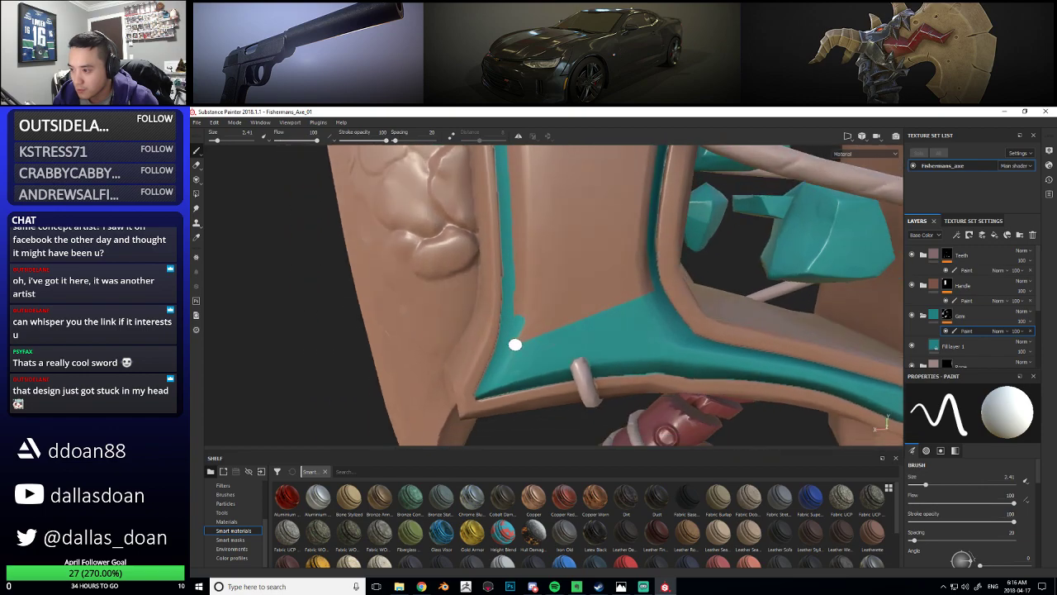
Enlarge the brush to 5.53 and fill the panel's middle section teal up towards the two side ropes
{"action": "left_click_drag", "start_coordinate": [653, 298], "coordinate": [561, 310], "text": "alt"}
{"action": "key", "text": "]"}
{"action": "key", "text": "]"}
{"action": "key", "text": "]"}
{"action": "key", "text": "]"}
{"action": "key", "text": "]"}
{"action": "key", "text": "]"}
{"action": "left_click", "coordinate": [528, 328]}
{"action": "left_click_drag", "start_coordinate": [620, 289], "coordinate": [542, 319], "text": "alt"}
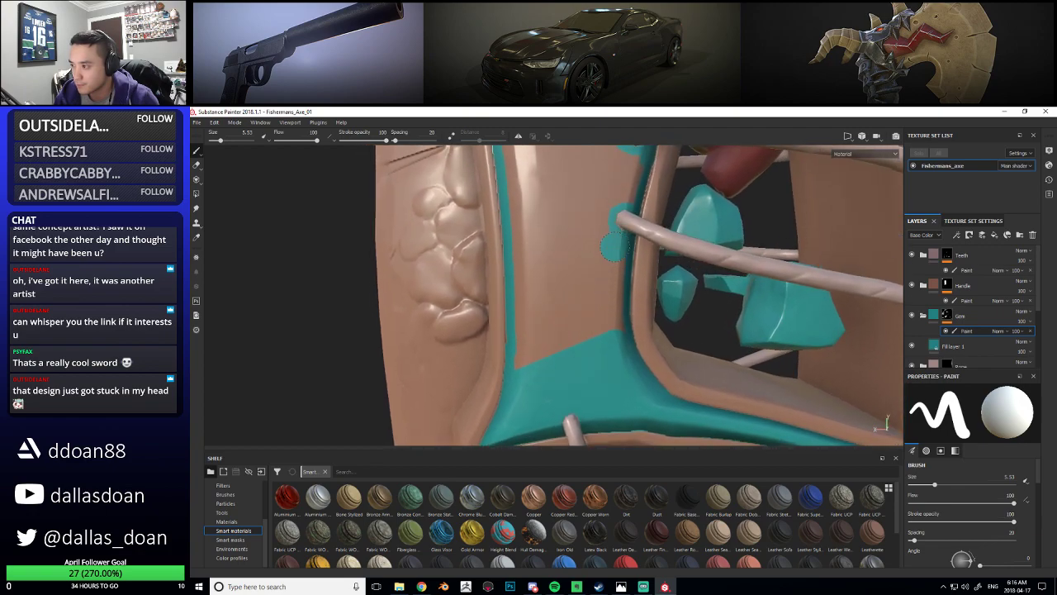
{"action": "mouse_move", "coordinate": [618, 363]}
{"action": "left_mouse_down", "text": "alt"}
{"action": "mouse_move", "coordinate": [593, 353]}
{"action": "mouse_move", "coordinate": [528, 366]}
{"action": "left_mouse_up", "text": "alt"}
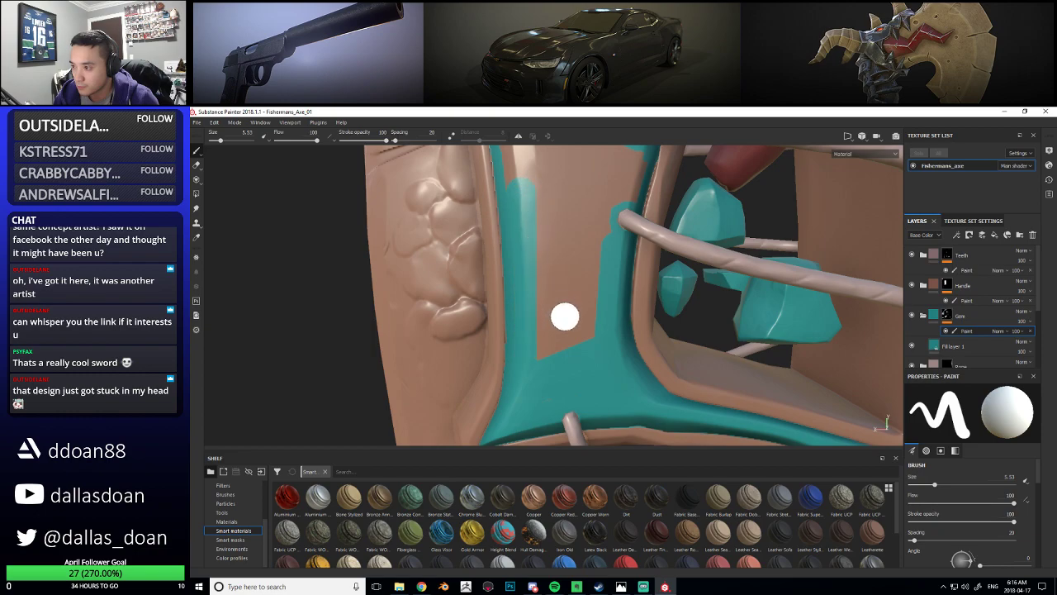
{"action": "left_click_drag", "start_coordinate": [559, 300], "coordinate": [528, 297], "text": "alt"}
{"action": "mouse_move", "coordinate": [595, 306]}
{"action": "left_mouse_down"}
{"action": "mouse_move", "coordinate": [588, 363]}
{"action": "mouse_move", "coordinate": [553, 388]}
{"action": "mouse_move", "coordinate": [540, 256]}
{"action": "mouse_move", "coordinate": [555, 388]}
{"action": "left_mouse_up"}
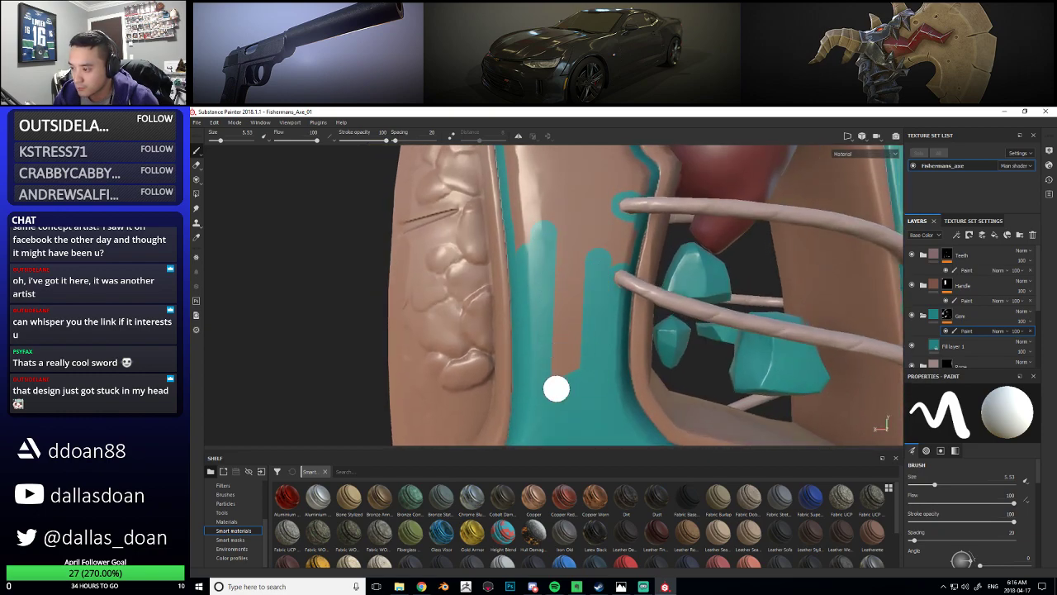
Fill the panel's upper section teal, from the outer edge across to the upper rope and inner edge
{"action": "mouse_move", "coordinate": [582, 296]}
{"action": "left_mouse_down", "text": "alt"}
{"action": "mouse_move", "coordinate": [558, 360]}
{"action": "mouse_move", "coordinate": [537, 314]}
{"action": "left_mouse_up", "text": "alt"}
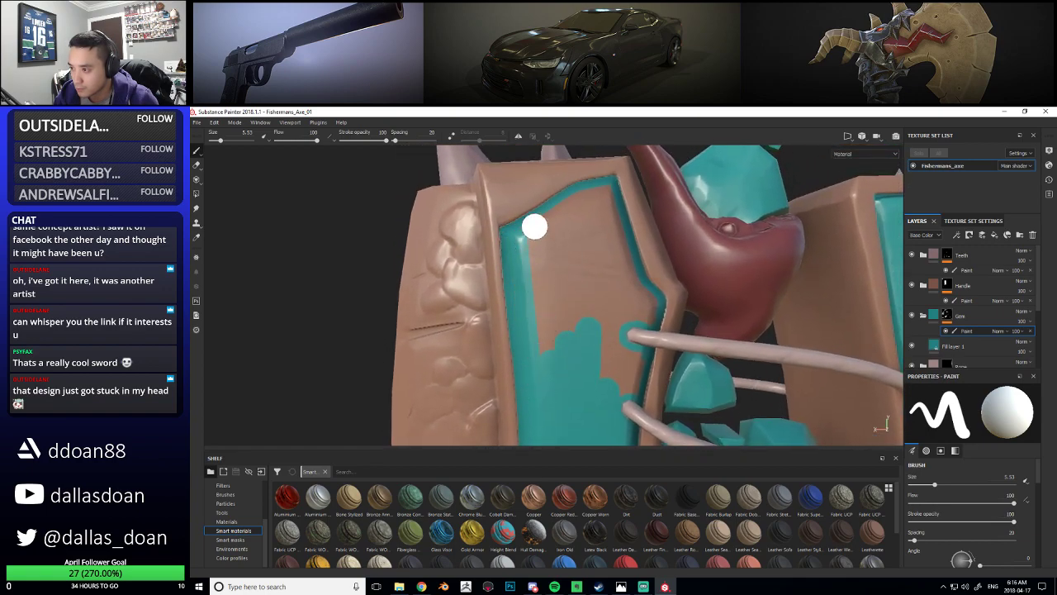
{"action": "left_click_drag", "start_coordinate": [562, 309], "coordinate": [538, 229], "text": "alt"}
{"action": "left_click_drag", "start_coordinate": [561, 337], "coordinate": [547, 279], "text": "alt"}
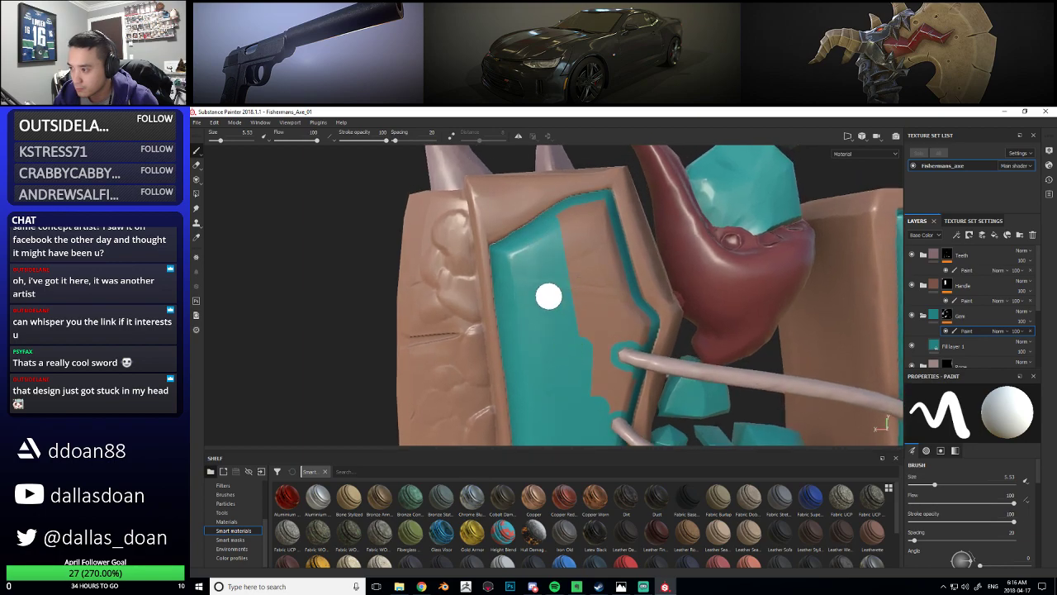
{"action": "left_click_drag", "start_coordinate": [602, 206], "coordinate": [523, 309], "text": "alt"}
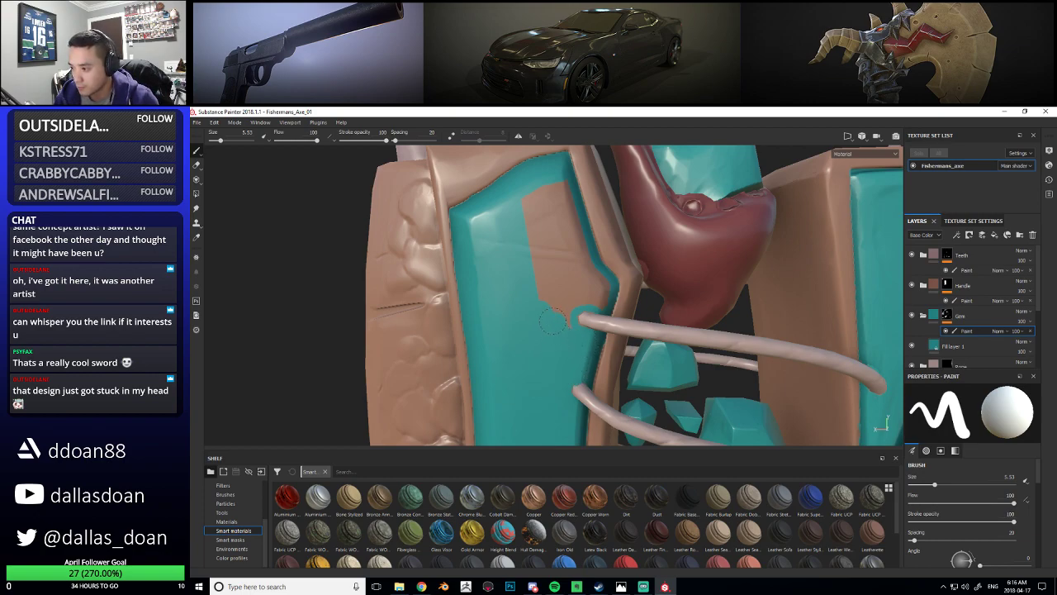
{"action": "left_click_drag", "start_coordinate": [558, 327], "coordinate": [522, 243], "text": "alt"}
{"action": "mouse_move", "coordinate": [538, 349]}
{"action": "left_mouse_down", "text": "alt"}
{"action": "mouse_move", "coordinate": [503, 318]}
{"action": "mouse_move", "coordinate": [531, 325]}
{"action": "mouse_move", "coordinate": [526, 311]}
{"action": "mouse_move", "coordinate": [516, 333]}
{"action": "left_mouse_up", "text": "alt"}
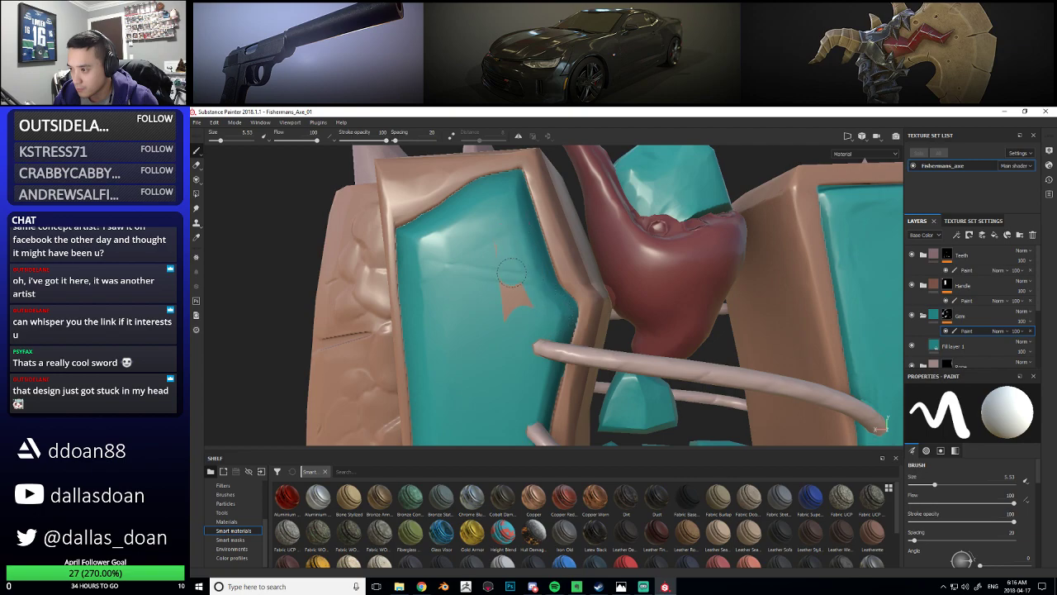
Reduce the brush size to 0.31 and paint the unpainted rim around the upper rope's end teal
{"action": "right_click_drag", "start_coordinate": [530, 313], "coordinate": [581, 342], "text": "alt"}
{"action": "left_click_drag", "start_coordinate": [582, 342], "coordinate": [631, 323], "text": "alt"}
{"action": "right_click_drag", "start_coordinate": [630, 323], "coordinate": [669, 306], "text": "alt"}
{"action": "left_click_drag", "start_coordinate": [652, 301], "coordinate": [545, 239], "text": "alt"}
{"action": "mouse_move", "coordinate": [545, 239]}
{"action": "right_mouse_down", "text": "alt"}
{"action": "mouse_move", "coordinate": [505, 281]}
{"action": "mouse_move", "coordinate": [585, 340]}
{"action": "mouse_move", "coordinate": [509, 317]}
{"action": "mouse_move", "coordinate": [578, 239]}
{"action": "mouse_move", "coordinate": [612, 258]}
{"action": "right_mouse_up", "text": "alt"}
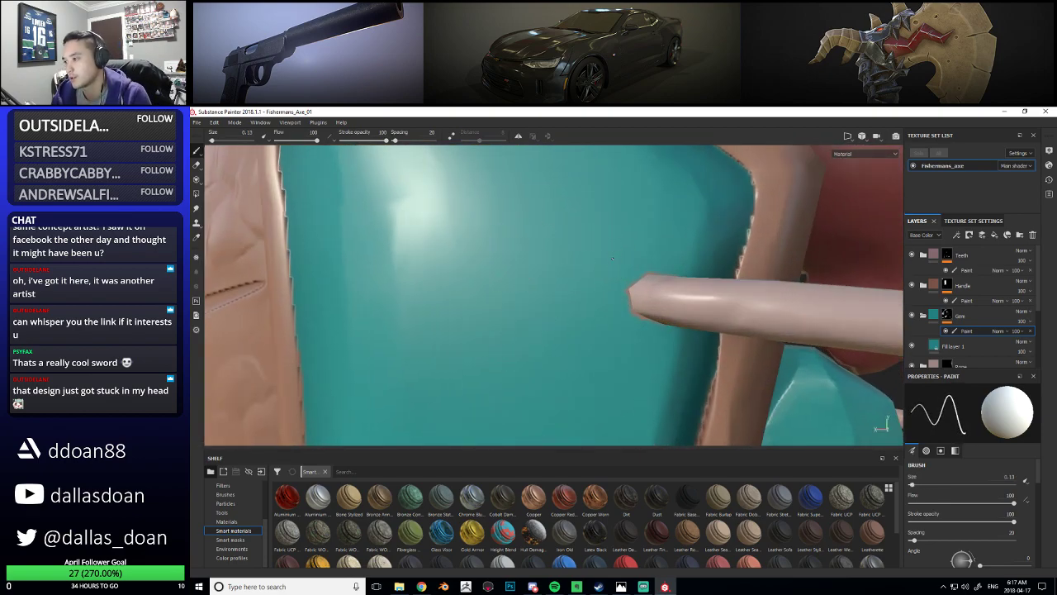
{"action": "scroll", "coordinate": [631, 282], "scroll_direction": "up", "scroll_amount": 3}
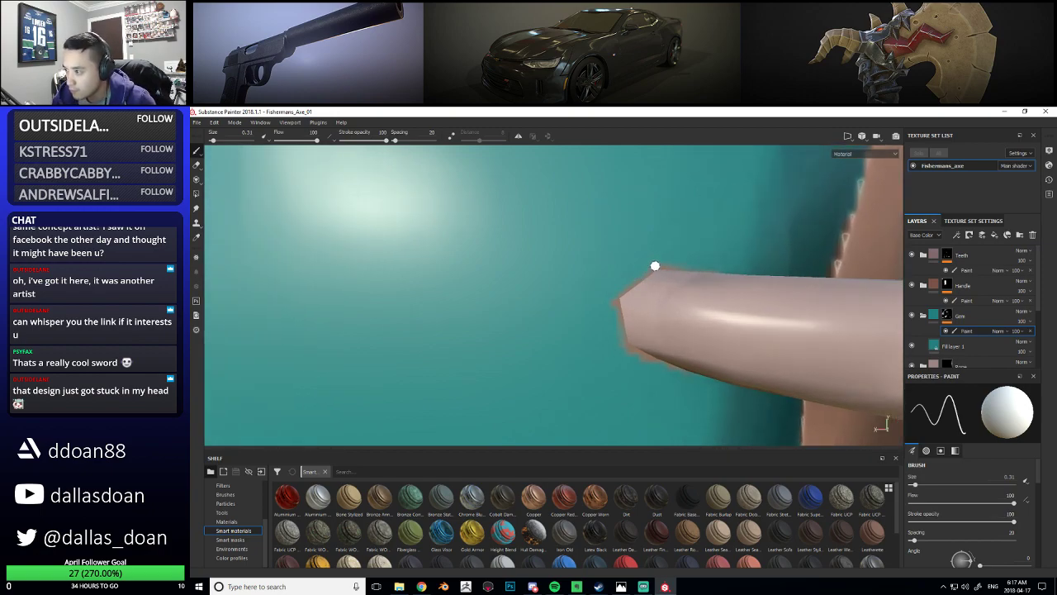
{"action": "left_click", "coordinate": [610, 303], "text": "shift"}
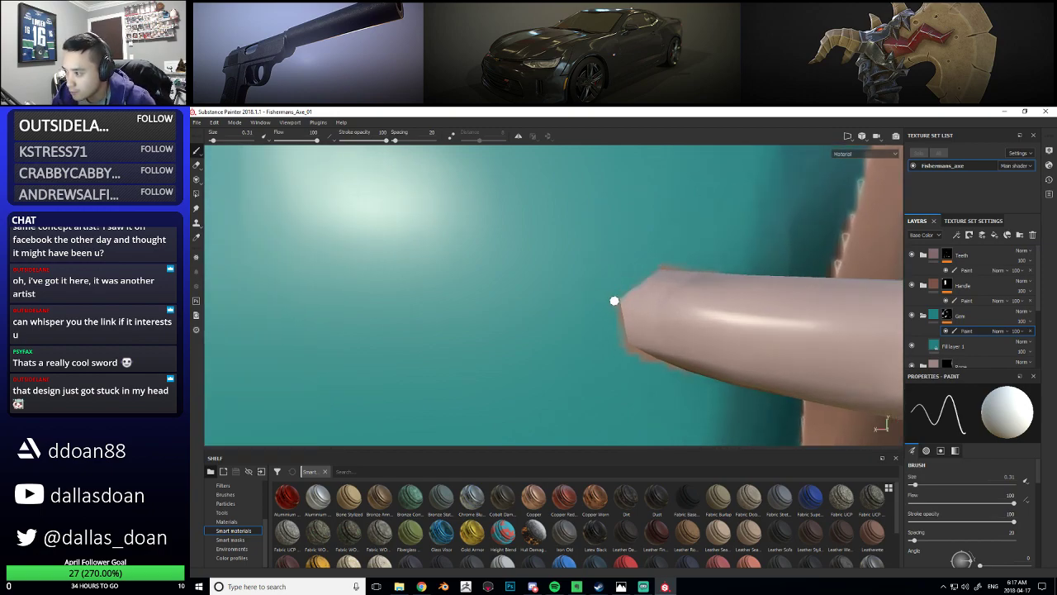
{"action": "left_click_drag", "start_coordinate": [625, 354], "coordinate": [676, 328], "text": "alt"}
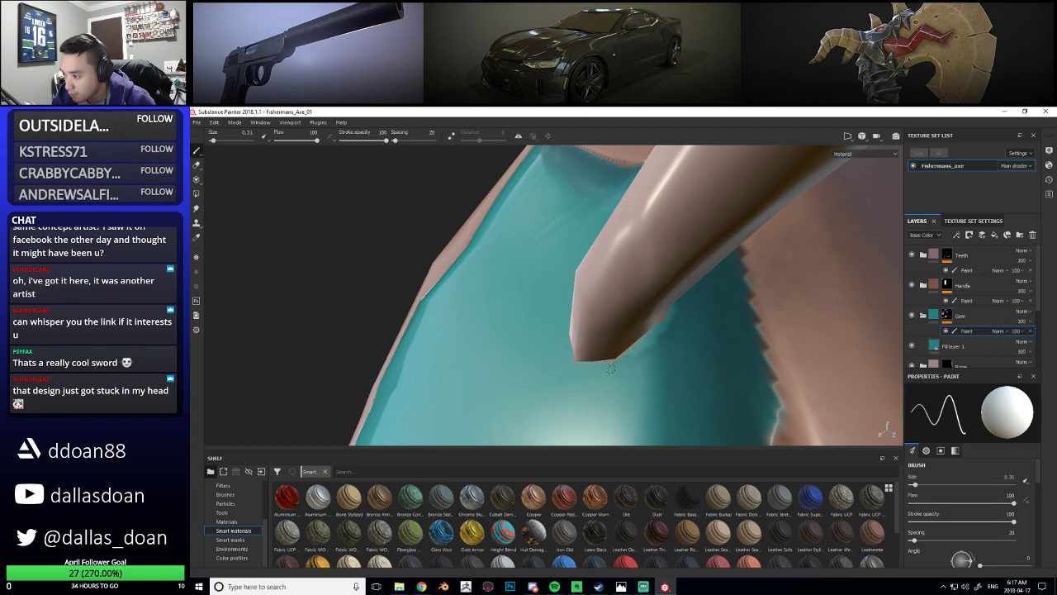
Touch up the teal along the edge of the lower rope's end
{"action": "left_click_drag", "start_coordinate": [670, 319], "coordinate": [702, 272], "text": "alt"}
{"action": "right_click_drag", "start_coordinate": [703, 272], "coordinate": [720, 345], "text": "alt"}
{"action": "mouse_move", "coordinate": [720, 345]}
{"action": "middle_mouse_down", "text": "alt"}
{"action": "mouse_move", "coordinate": [664, 313]}
{"action": "mouse_move", "coordinate": [634, 270]}
{"action": "middle_mouse_up", "text": "alt"}
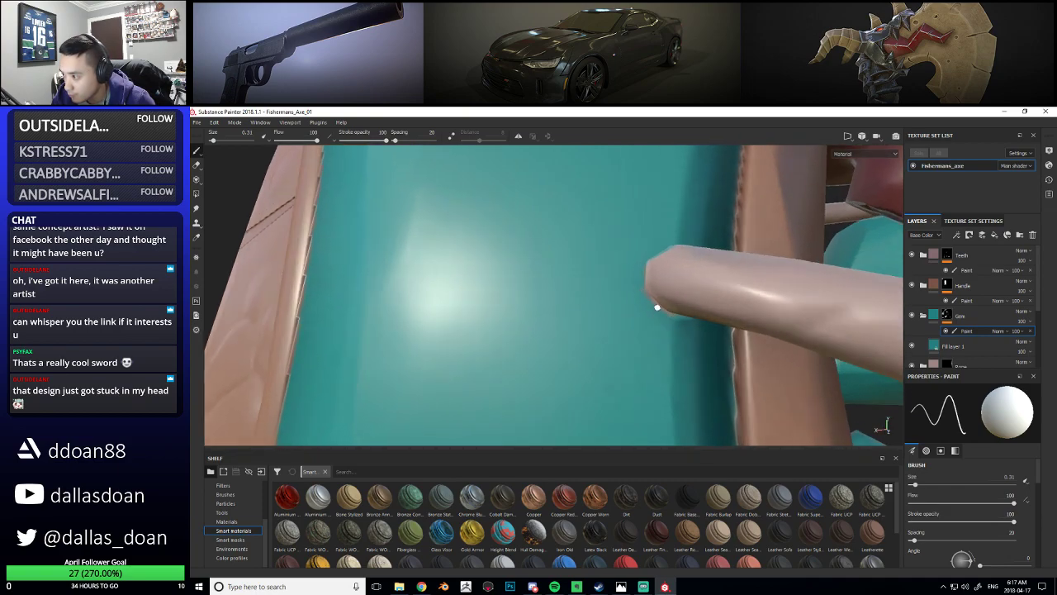
{"action": "left_click_drag", "start_coordinate": [677, 330], "coordinate": [652, 307], "text": "alt"}
Inspect the painted panels, ropes and handle of the whole axe from several distances and angles
{"action": "right_click_drag", "start_coordinate": [652, 307], "coordinate": [570, 299], "text": "alt"}
{"action": "left_click_drag", "start_coordinate": [570, 299], "coordinate": [583, 317], "text": "alt"}
{"action": "middle_click_drag", "start_coordinate": [584, 317], "coordinate": [702, 314], "text": "alt"}
{"action": "right_click_drag", "start_coordinate": [702, 314], "coordinate": [628, 277], "text": "shift"}
{"action": "left_click_drag", "start_coordinate": [627, 276], "coordinate": [634, 255], "text": "alt"}
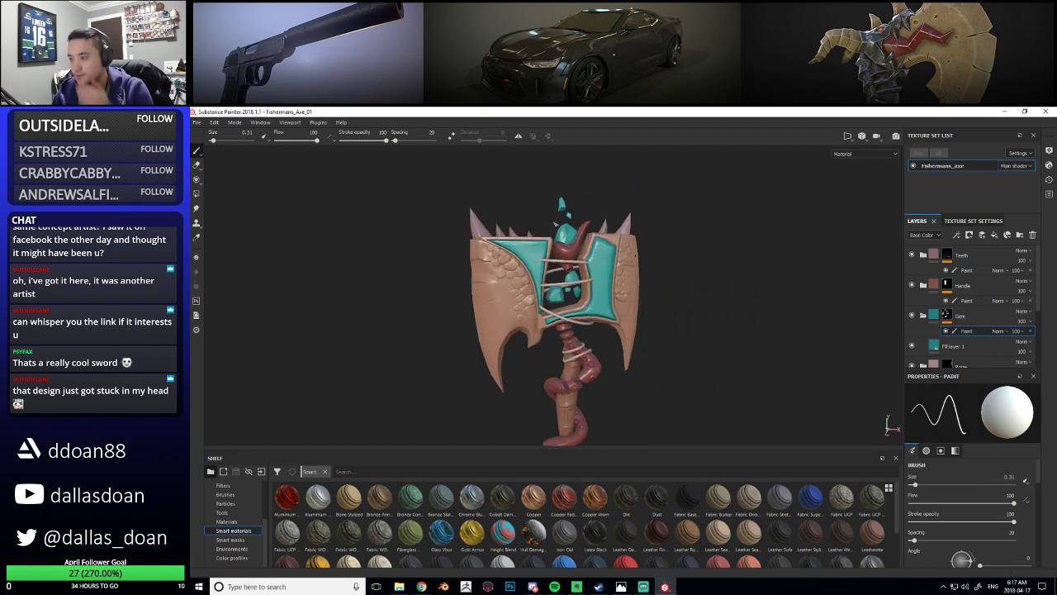
{"action": "right_click_drag", "start_coordinate": [634, 265], "coordinate": [620, 276], "text": "alt"}
{"action": "middle_click_drag", "start_coordinate": [619, 276], "coordinate": [689, 251], "text": "alt"}
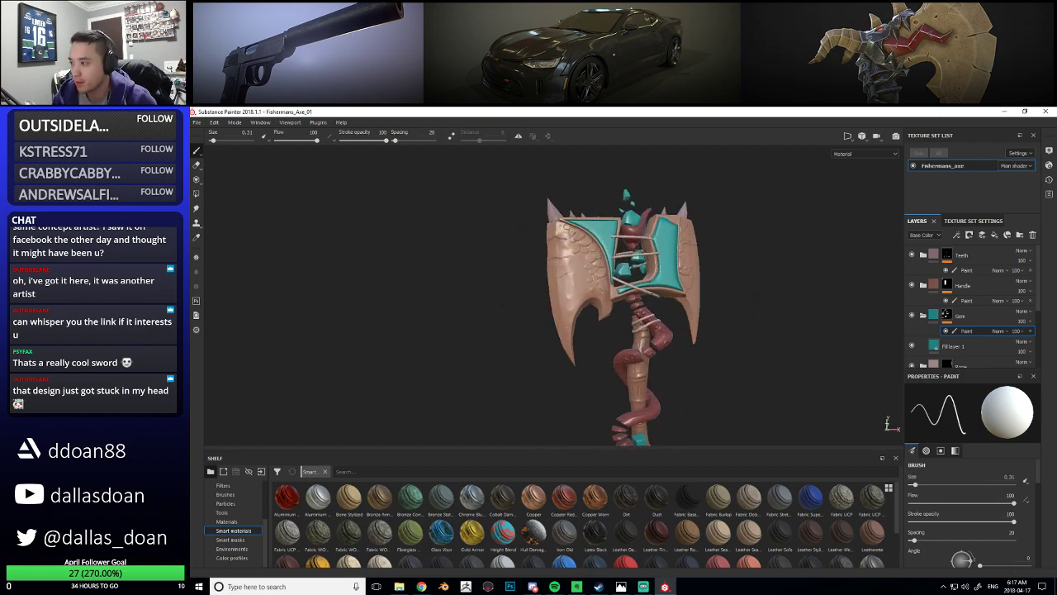
{"action": "scroll", "coordinate": [632, 256], "scroll_direction": "up", "scroll_amount": 8}
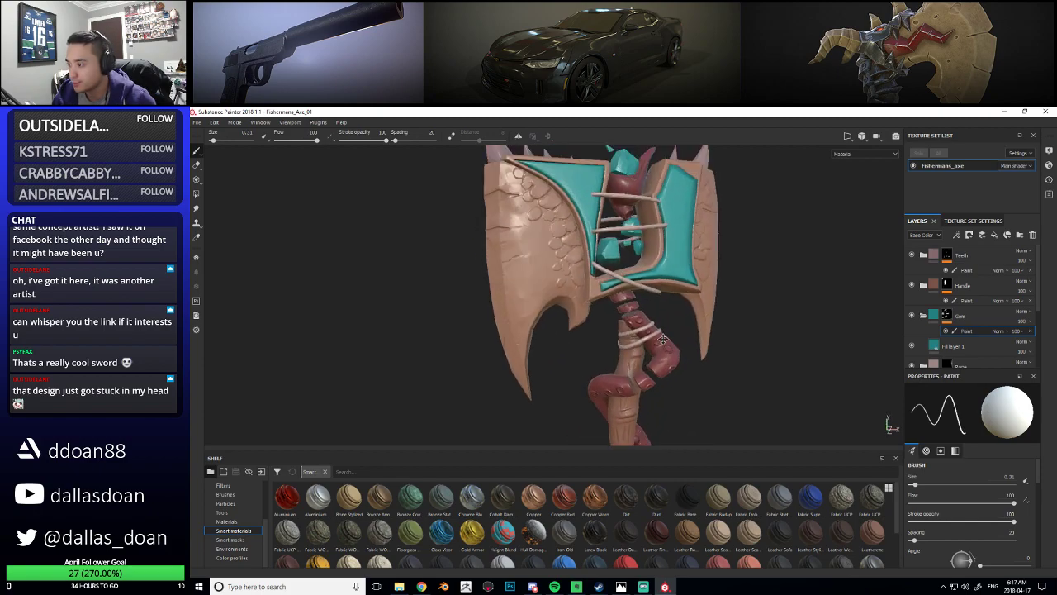
{"action": "scroll", "coordinate": [674, 330], "scroll_direction": "down", "scroll_amount": 3}
{"action": "left_click_drag", "start_coordinate": [674, 329], "coordinate": [758, 303], "text": "alt"}
{"action": "scroll", "coordinate": [719, 285], "scroll_direction": "up", "scroll_amount": 4}
{"action": "middle_click_drag", "start_coordinate": [759, 303], "coordinate": [826, 200], "text": "alt"}
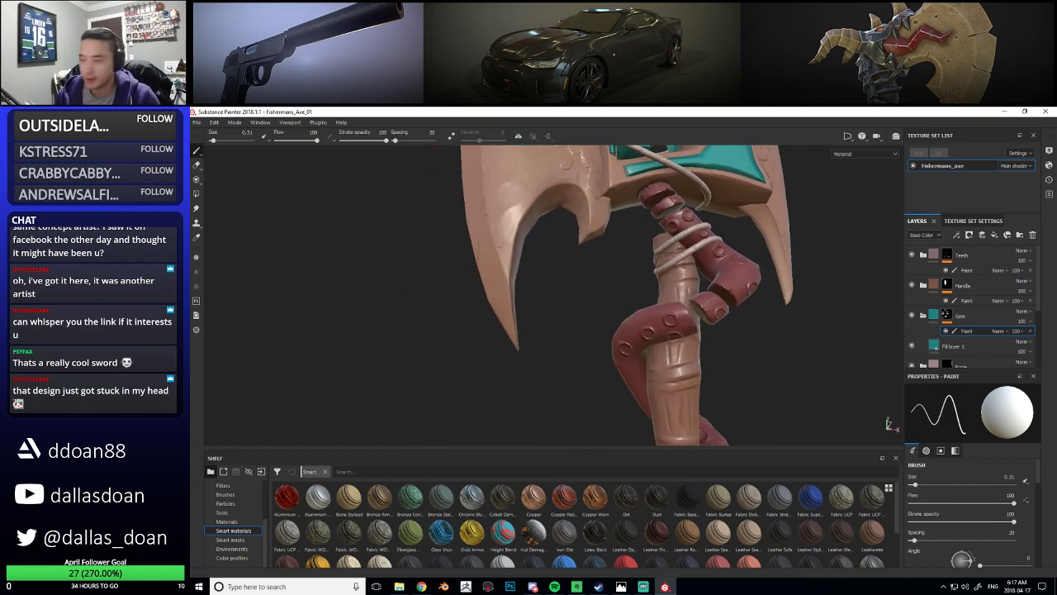
{"action": "scroll", "coordinate": [666, 251], "scroll_direction": "up", "scroll_amount": 7}
{"action": "mouse_move", "coordinate": [666, 251]}
{"action": "left_mouse_down", "text": "alt"}
{"action": "mouse_move", "coordinate": [707, 268]}
{"action": "mouse_move", "coordinate": [660, 246]}
{"action": "mouse_move", "coordinate": [683, 239]}
{"action": "left_mouse_up", "text": "alt"}
{"action": "scroll", "coordinate": [659, 244], "scroll_direction": "down", "scroll_amount": 8}
{"action": "scroll", "coordinate": [682, 239], "scroll_direction": "down", "scroll_amount": 6}
{"action": "middle_click_drag", "start_coordinate": [683, 240], "coordinate": [617, 296], "text": "alt"}
{"action": "left_click_drag", "start_coordinate": [617, 296], "coordinate": [485, 235], "text": "alt"}
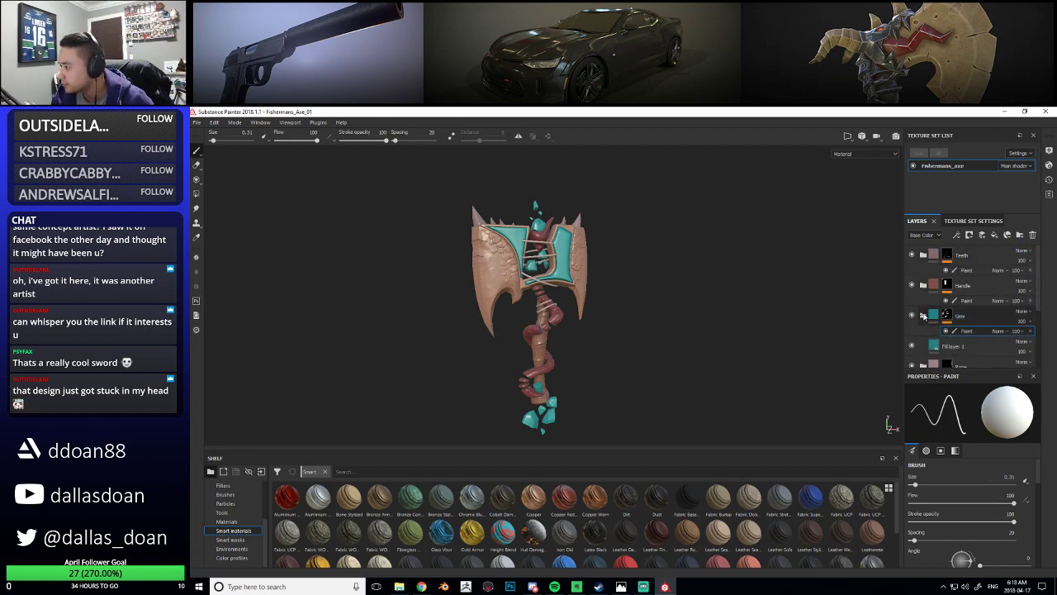
Collapse the Gem folder in the layer stack and check the layers below it
{"action": "scroll", "coordinate": [954, 330], "scroll_direction": "down", "scroll_amount": 3}
{"action": "scroll", "coordinate": [954, 330], "scroll_direction": "up", "scroll_amount": 3}
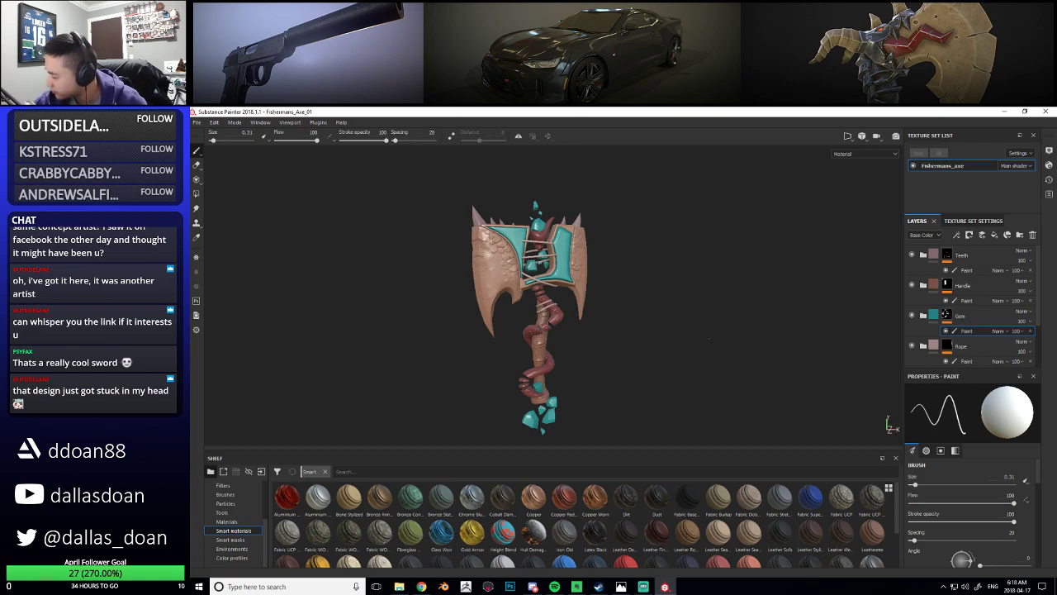
Inspect the axe head and handle up close and look through the layer stack down to the AxeHead folder
{"action": "left_click_drag", "start_coordinate": [709, 337], "coordinate": [590, 271], "text": "alt"}
{"action": "right_click_drag", "start_coordinate": [590, 271], "coordinate": [541, 277], "text": "alt"}
{"action": "middle_click_drag", "start_coordinate": [541, 277], "coordinate": [603, 259], "text": "alt"}
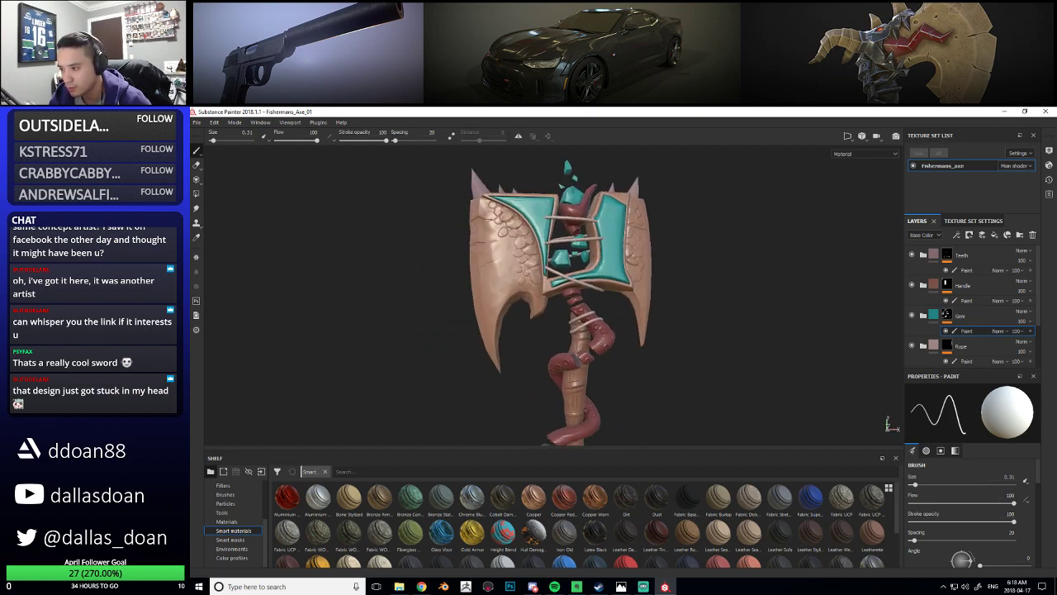
{"action": "right_click_drag", "start_coordinate": [603, 259], "coordinate": [551, 263], "text": "alt"}
{"action": "middle_click_drag", "start_coordinate": [552, 263], "coordinate": [552, 296], "text": "alt"}
{"action": "left_click_drag", "start_coordinate": [1038, 297], "coordinate": [1038, 339]}
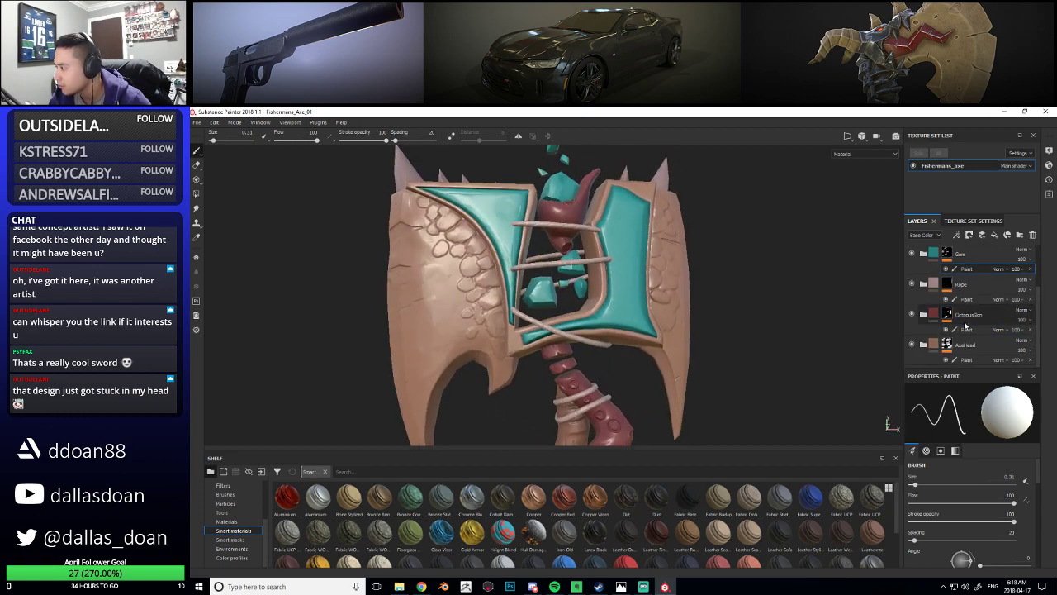
{"action": "double_click", "coordinate": [972, 350]}
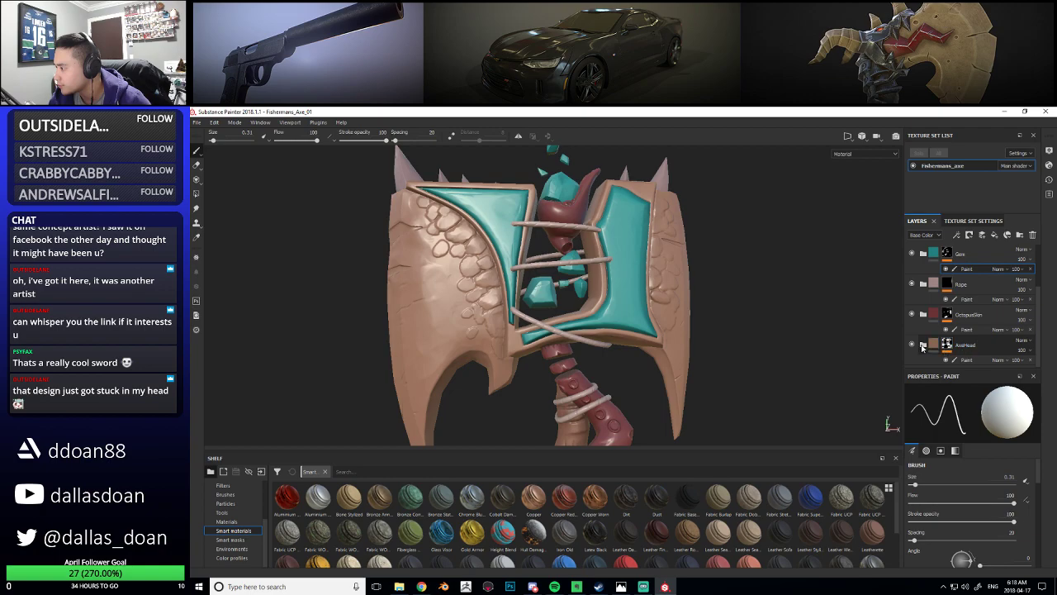
{"action": "scroll", "coordinate": [925, 339], "scroll_direction": "up", "scroll_amount": 2}
Expand the Handle folder and rename its fill layer as WoodBase
{"action": "left_click", "coordinate": [925, 286]}
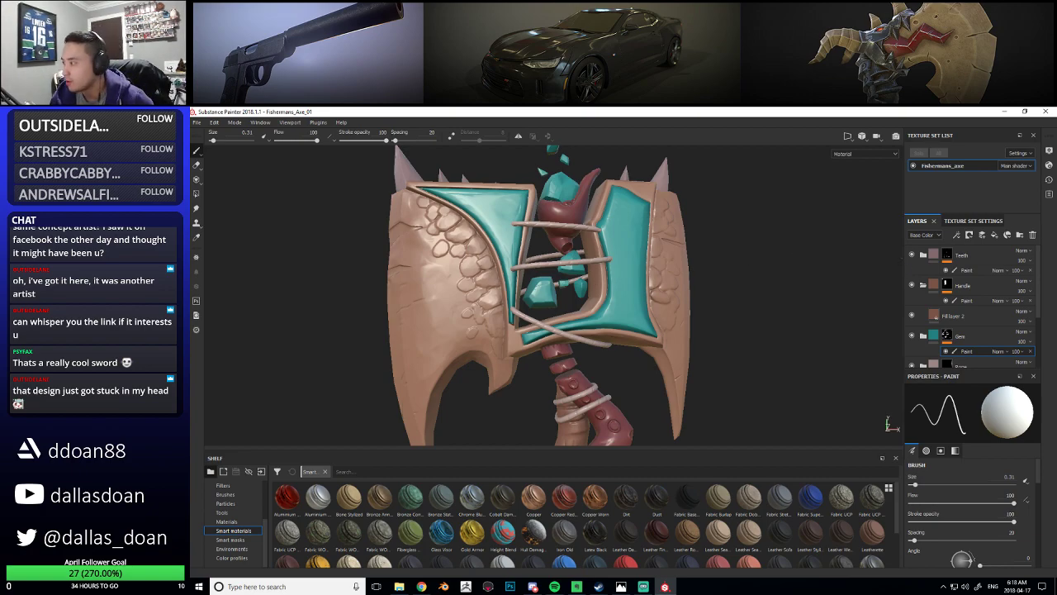
{"action": "middle_click_drag", "start_coordinate": [562, 312], "coordinate": [585, 312], "text": "alt"}
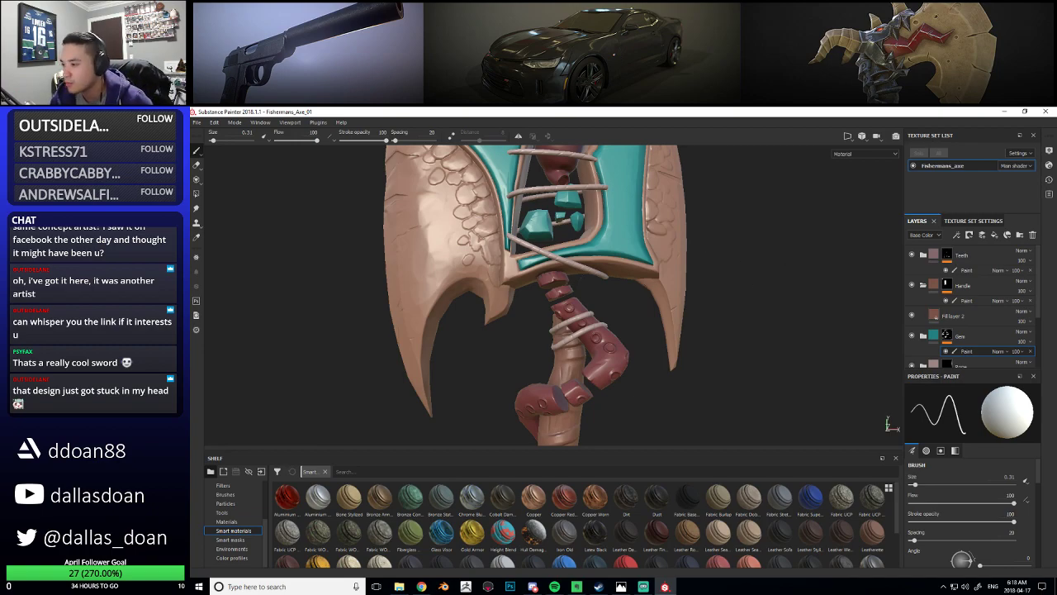
{"action": "left_click_drag", "start_coordinate": [570, 331], "coordinate": [607, 318], "text": "alt"}
{"action": "right_click_drag", "start_coordinate": [607, 318], "coordinate": [652, 314], "text": "alt"}
{"action": "middle_click_drag", "start_coordinate": [653, 314], "coordinate": [634, 294], "text": "alt"}
{"action": "double_click", "coordinate": [958, 317]}
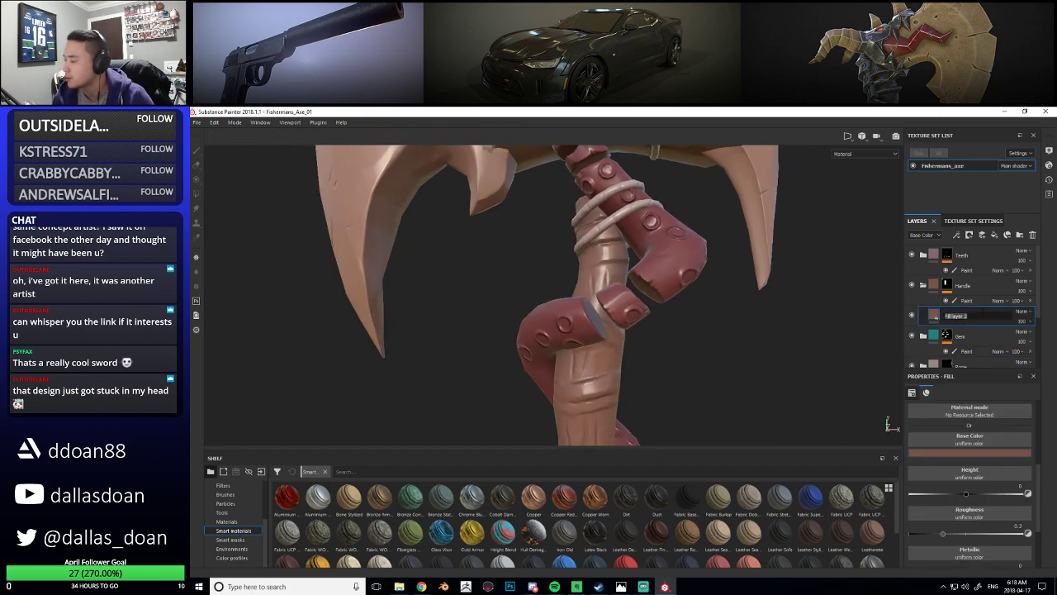
{"action": "type", "text": "WoodBase"}
{"action": "key", "text": "Return"}
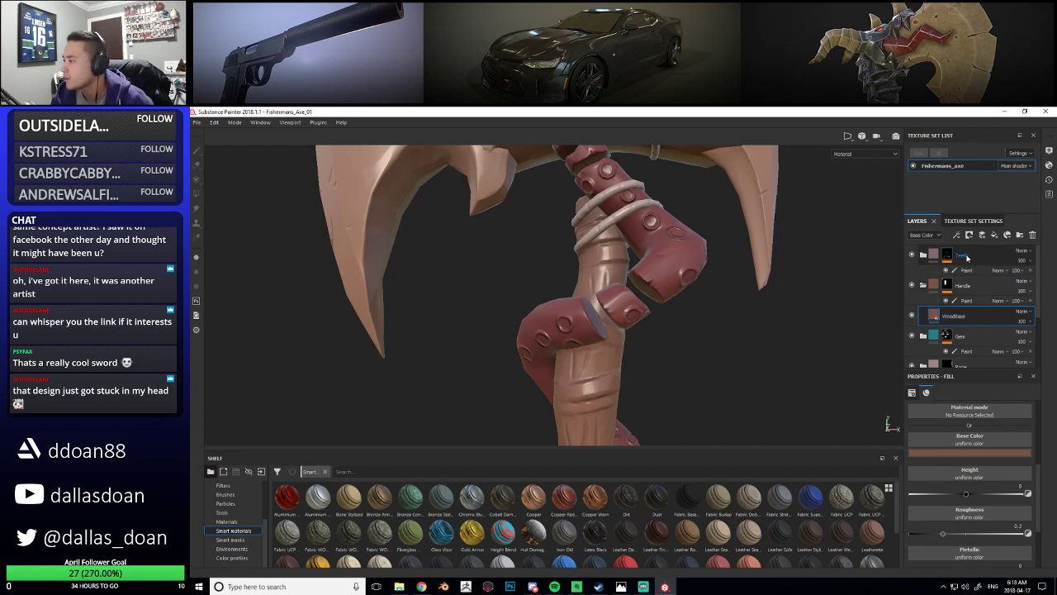
Add a fill layer above WoodBase, give it a black mask and name it LeatherBase
{"action": "left_click", "coordinate": [994, 238]}
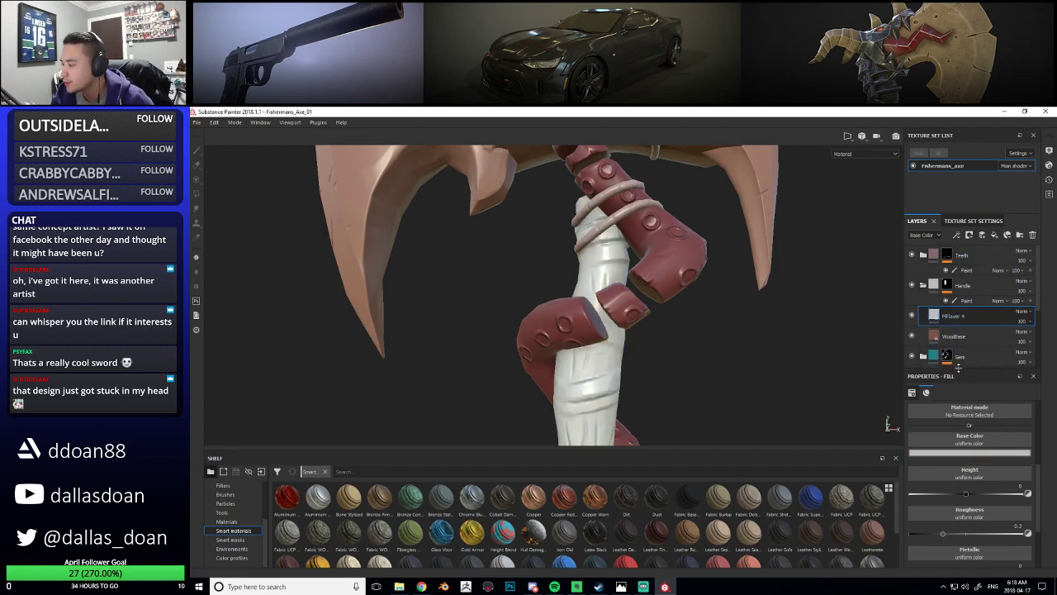
{"action": "right_click", "coordinate": [962, 322]}
{"action": "left_click", "coordinate": [962, 121]}
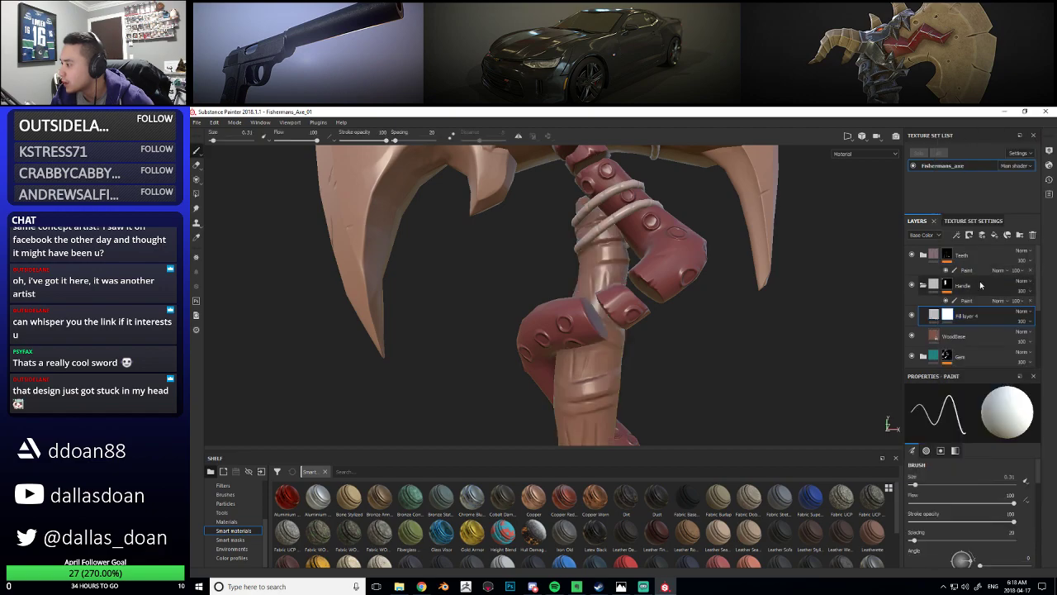
{"action": "double_click", "coordinate": [968, 316]}
{"action": "type", "text": "Leather"}
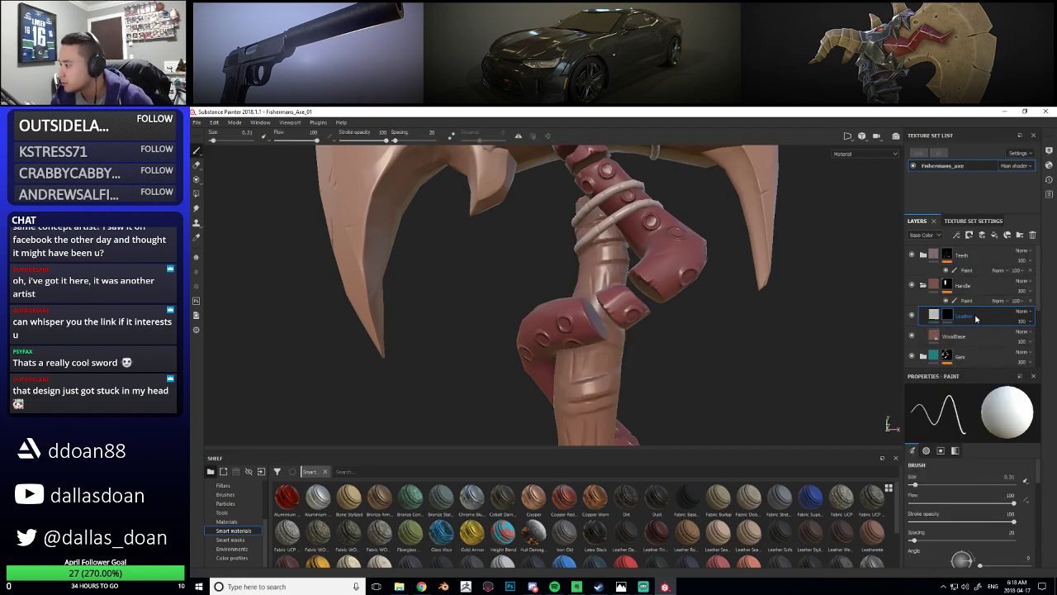
{"action": "type", "text": "Base"}
{"action": "key", "text": "Return"}
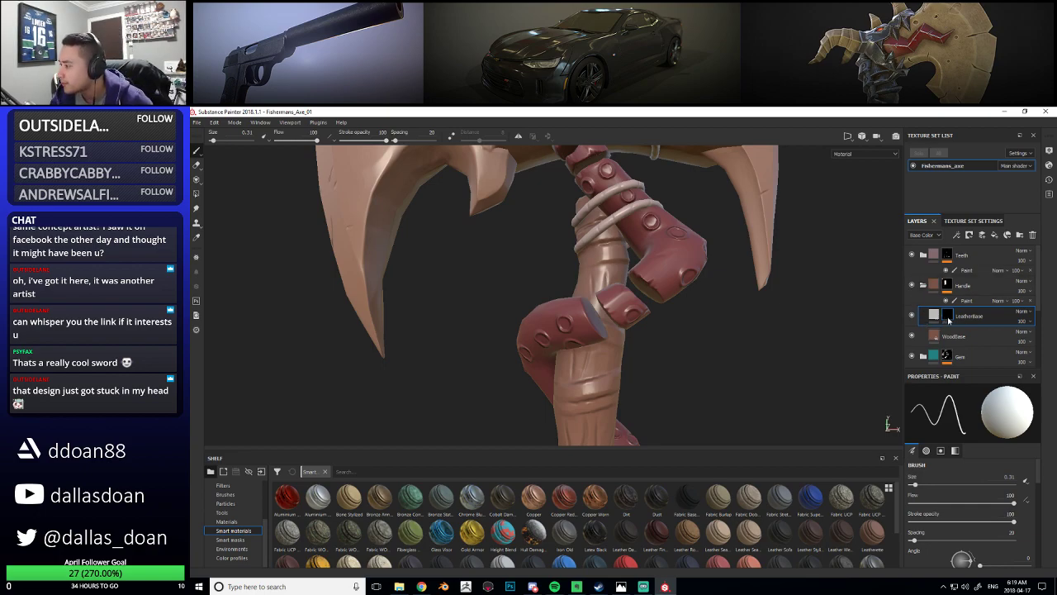
Move LeatherBase out above the Handle folder and add a new folder with a black mask above it
{"action": "left_click_drag", "start_coordinate": [966, 318], "coordinate": [963, 284]}
{"action": "left_click", "coordinate": [924, 305]}
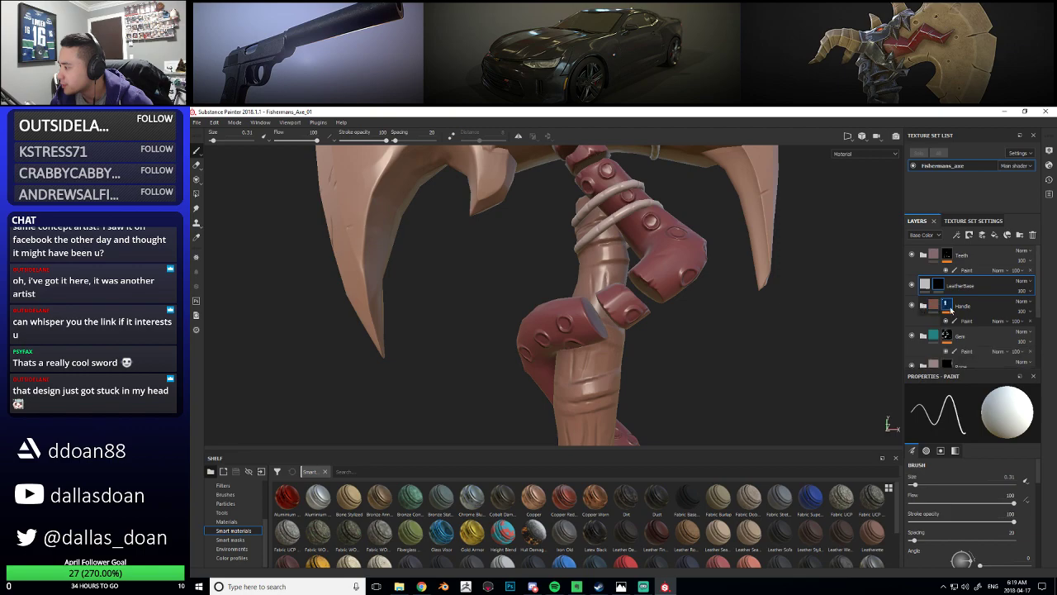
{"action": "left_click", "coordinate": [1019, 236]}
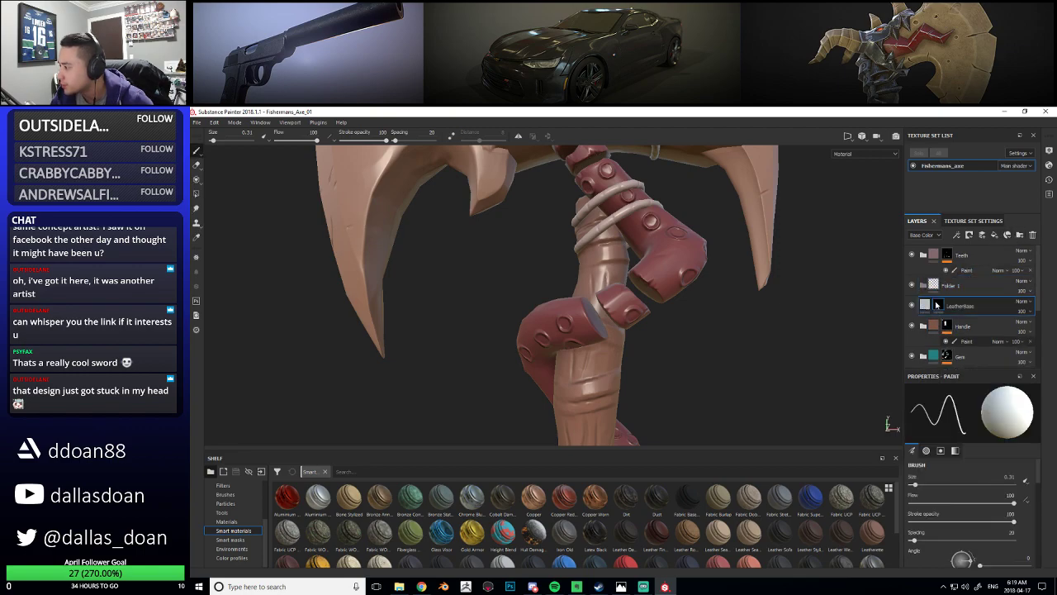
{"action": "left_click", "coordinate": [962, 284]}
{"action": "right_click", "coordinate": [963, 285]}
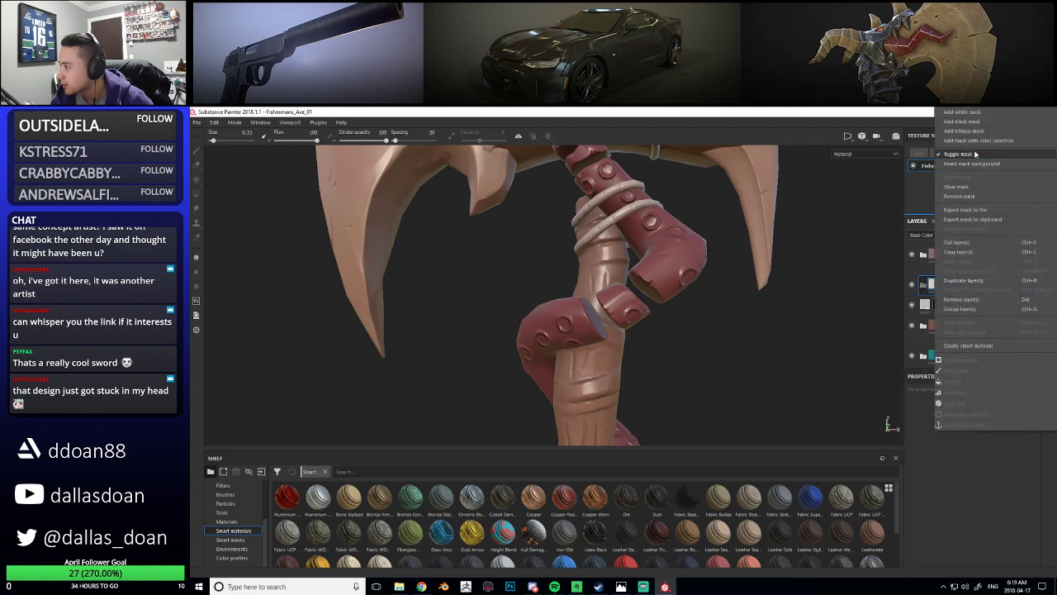
{"action": "left_click", "coordinate": [968, 122]}
Paste LeatherBase's mask onto the new folder and rename the folder as LeatherHandle, with LeatherBase inside it
{"action": "right_click", "coordinate": [939, 304]}
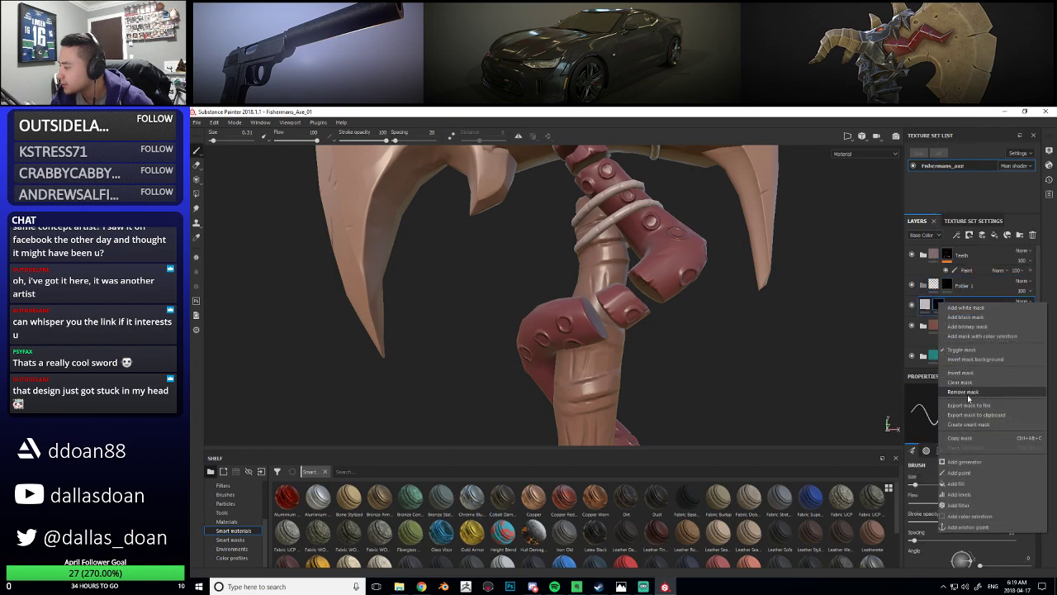
{"action": "left_click", "coordinate": [960, 472]}
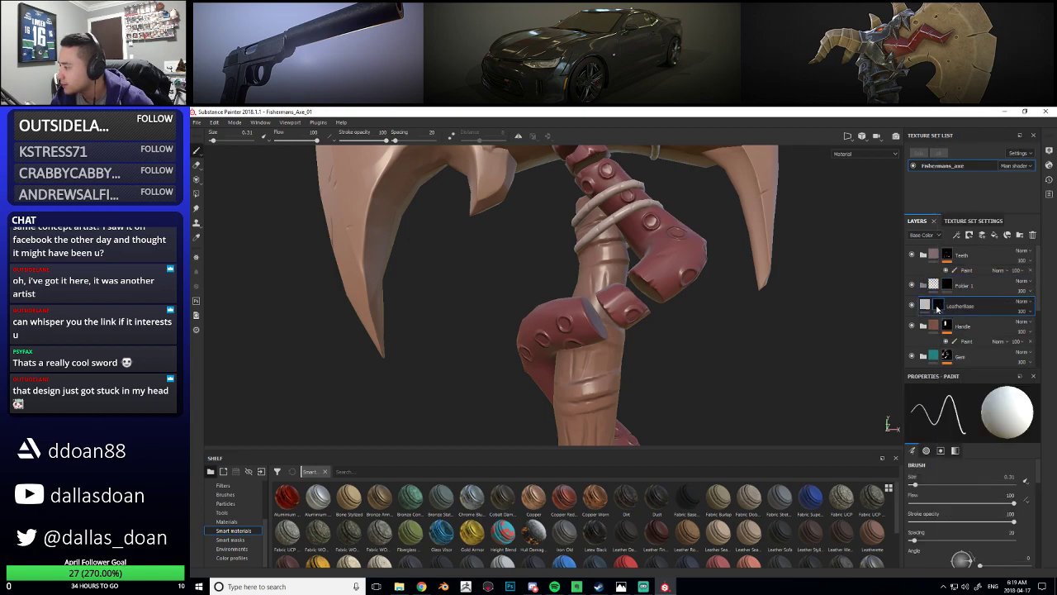
{"action": "right_click", "coordinate": [947, 284]}
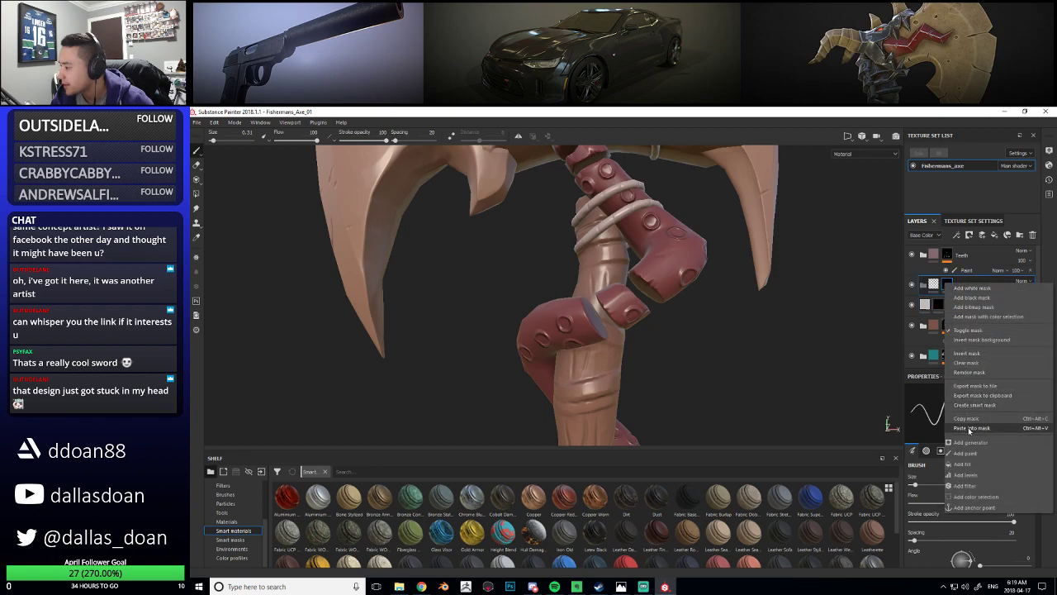
{"action": "left_click", "coordinate": [972, 428]}
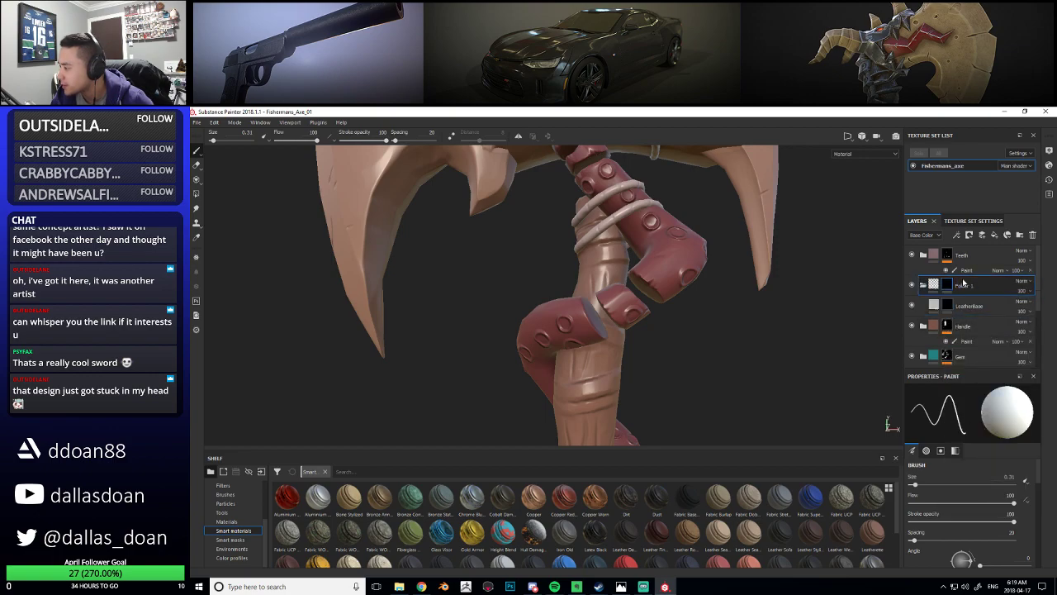
{"action": "double_click", "coordinate": [965, 286]}
{"action": "type", "text": "LeatherHandle"}
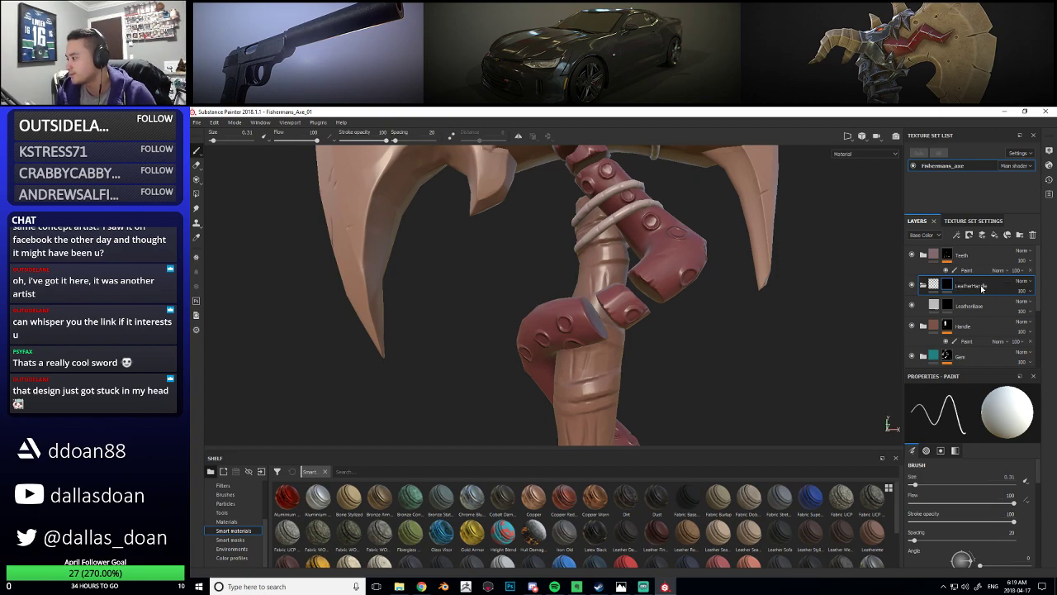
Set LeatherBase's base color to a very dark reddish brown, checking the reference image for the shade
{"action": "left_click", "coordinate": [971, 305]}
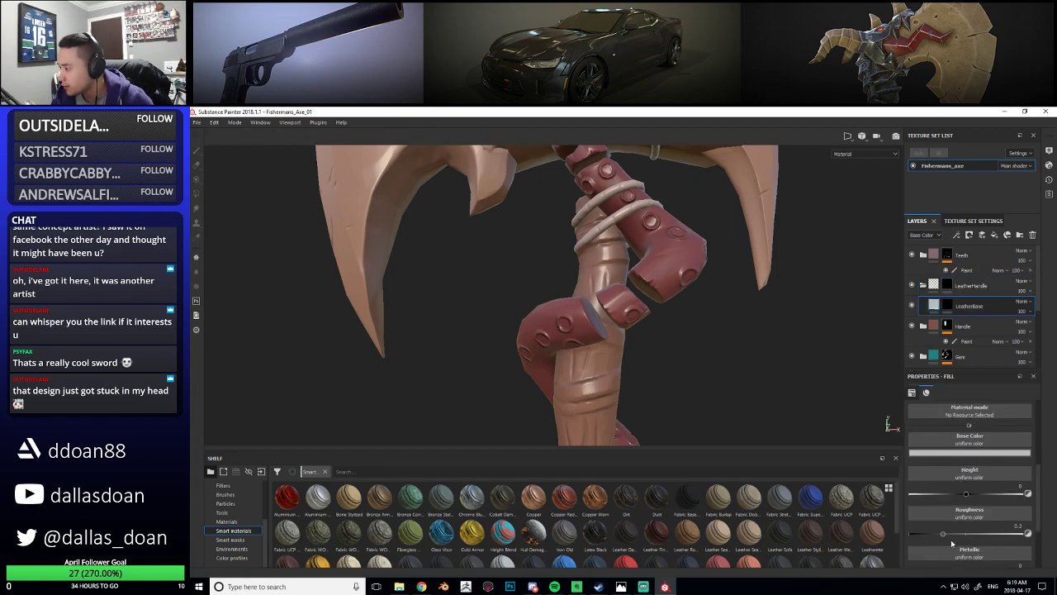
{"action": "left_click", "coordinate": [979, 452]}
{"action": "left_click_drag", "start_coordinate": [975, 462], "coordinate": [463, 450]}
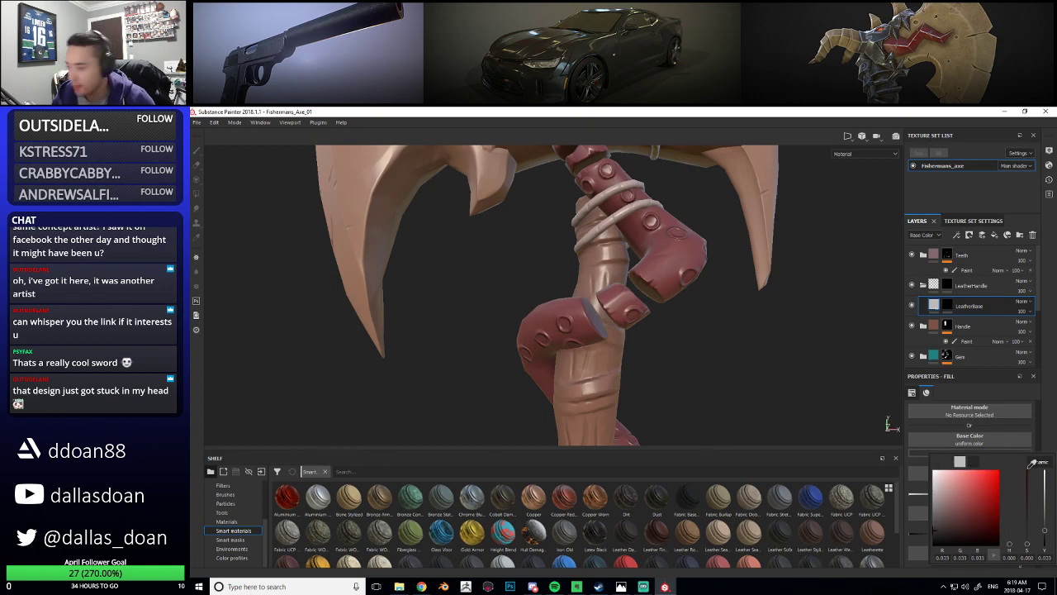
{"action": "left_click", "coordinate": [623, 586]}
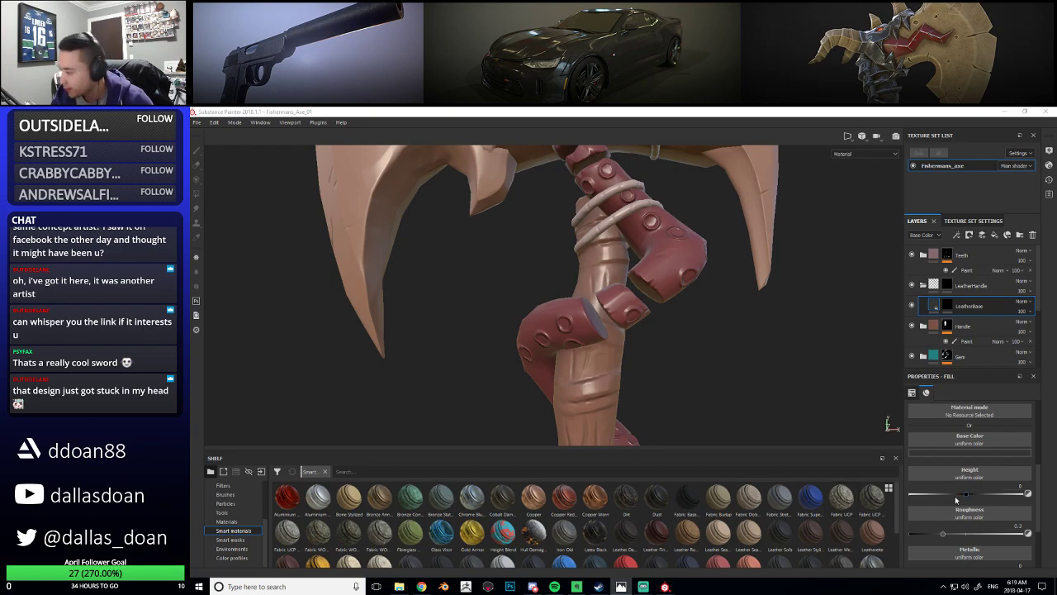
{"action": "left_click", "coordinate": [980, 452]}
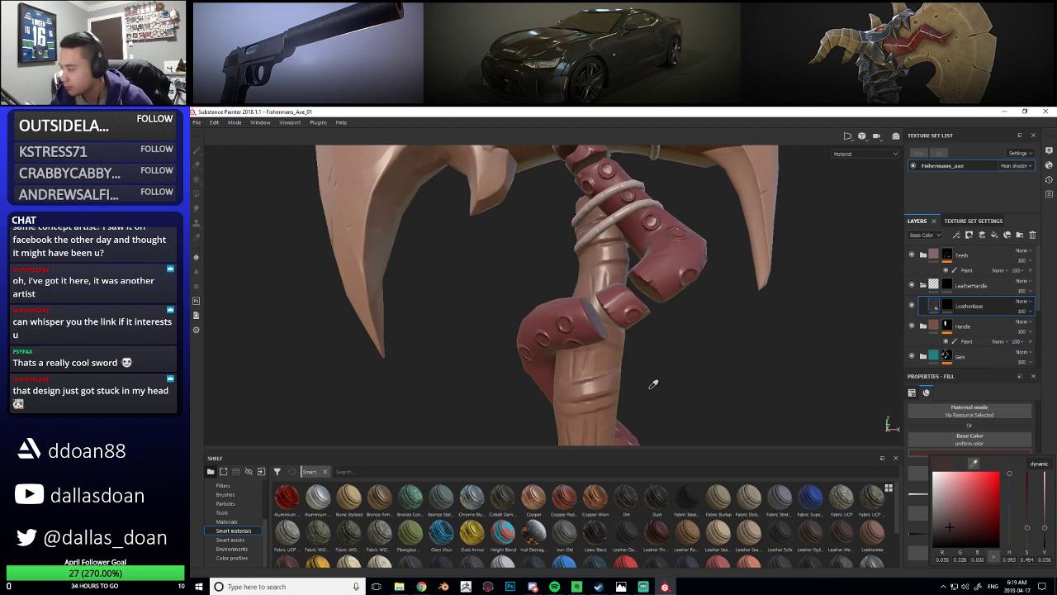
{"action": "left_click", "coordinate": [648, 389]}
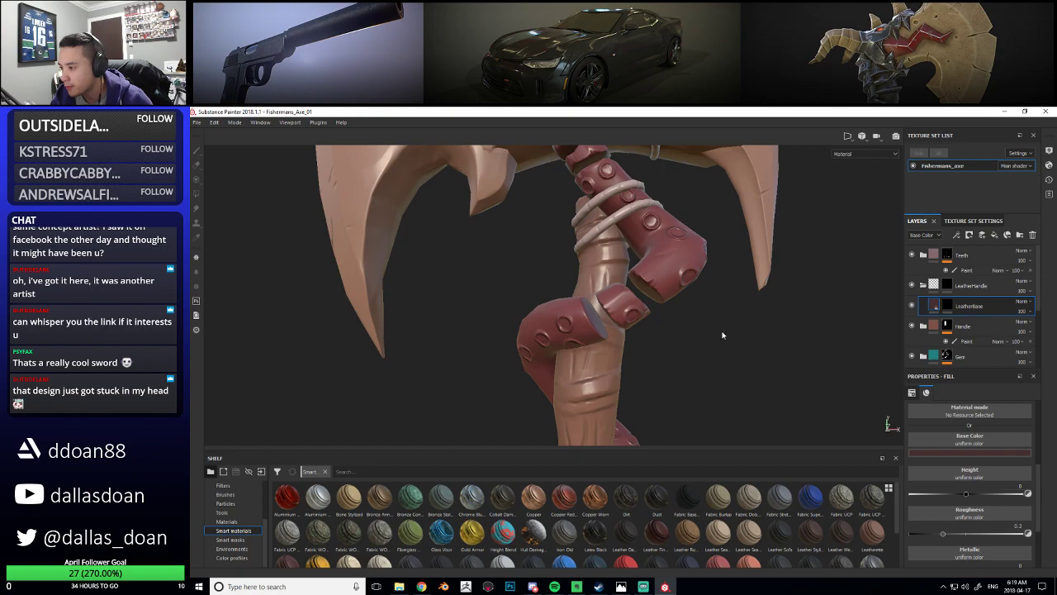
Remove LeatherBase's own mask and add a paint effect to the LeatherHandle folder's mask
{"action": "middle_click_drag", "start_coordinate": [731, 330], "coordinate": [698, 328], "text": "alt"}
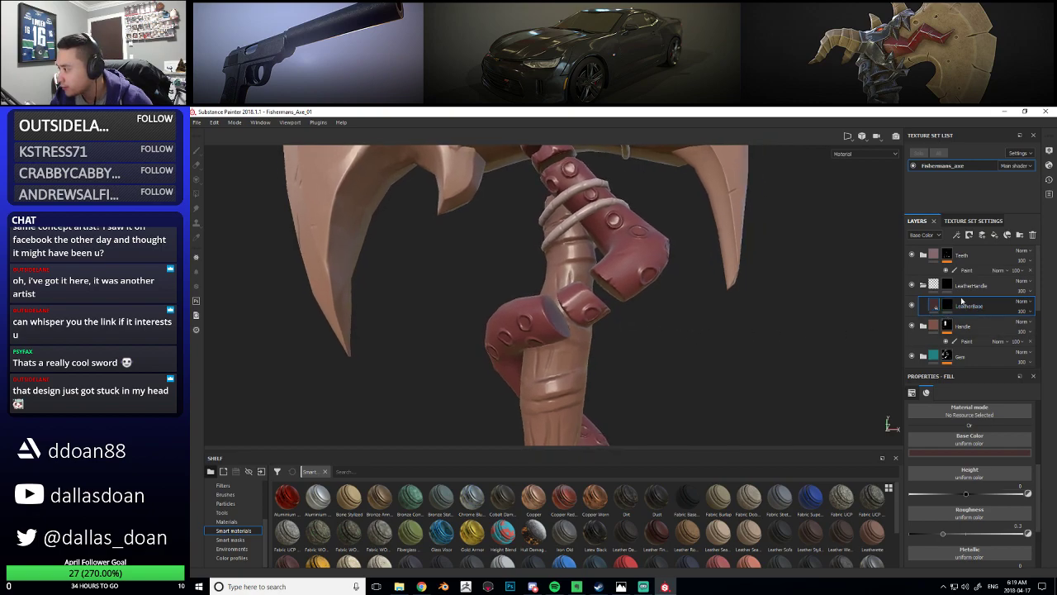
{"action": "right_click", "coordinate": [950, 303]}
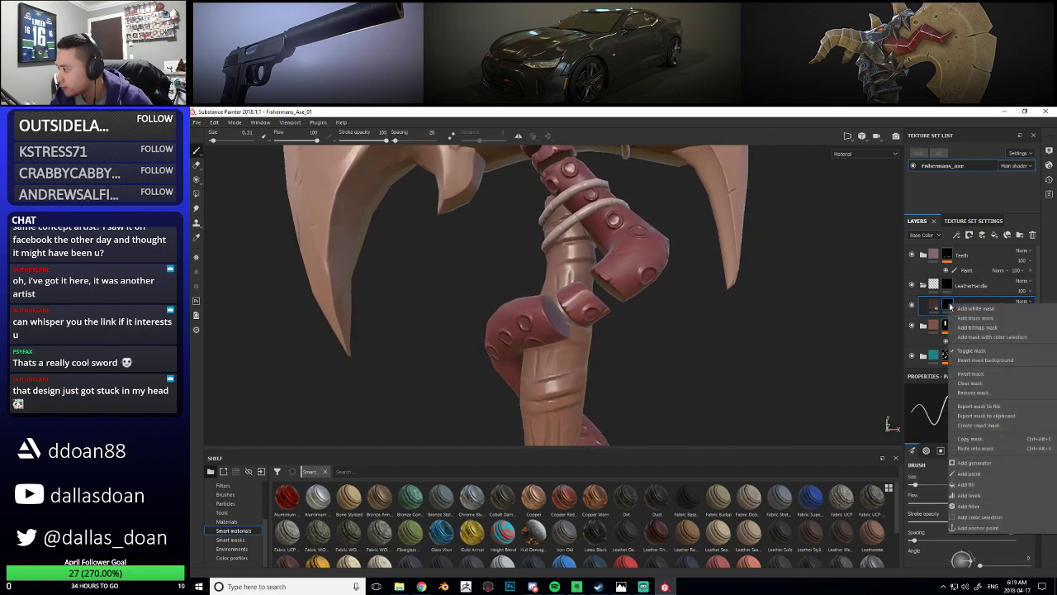
{"action": "left_click", "coordinate": [983, 394]}
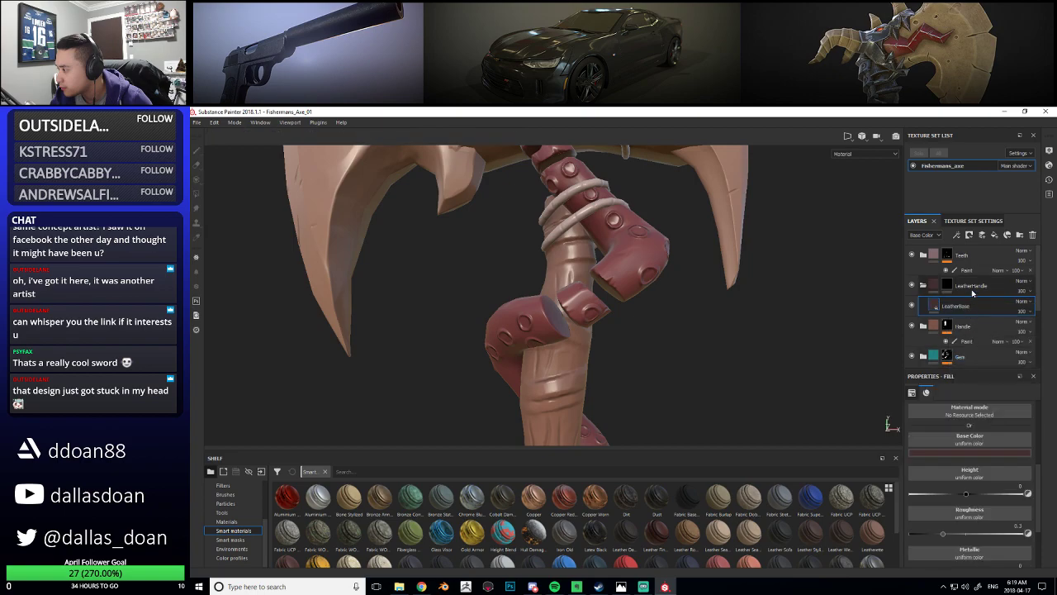
{"action": "right_click", "coordinate": [948, 285]}
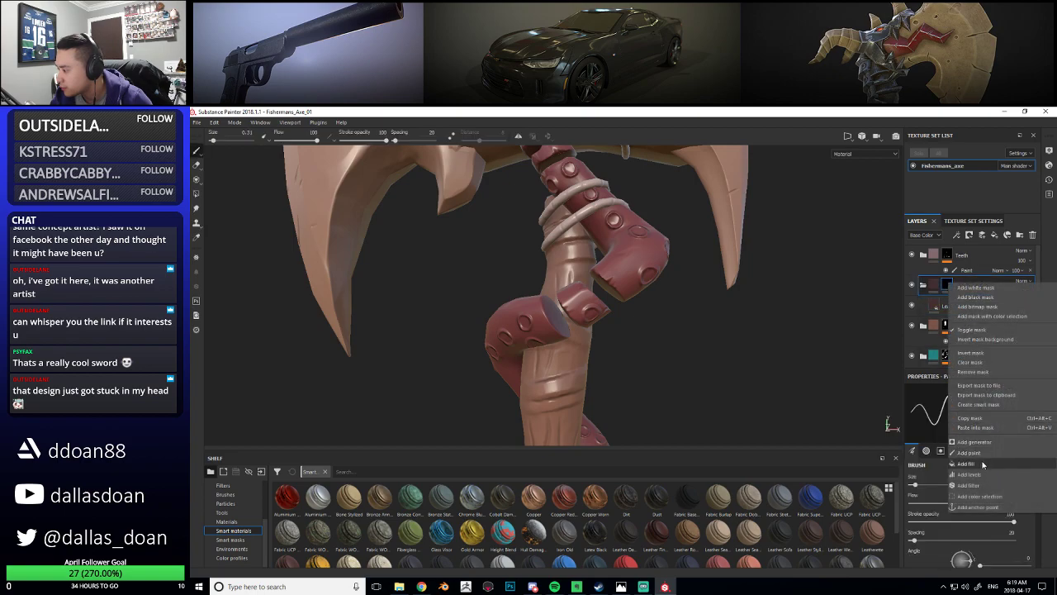
{"action": "left_click", "coordinate": [969, 452]}
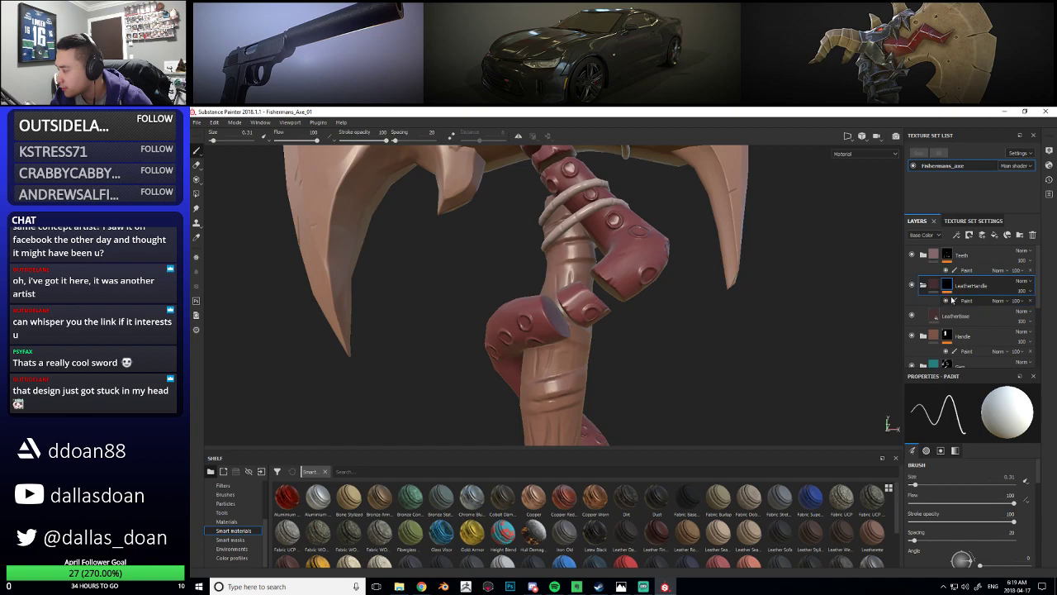
{"action": "scroll", "coordinate": [966, 496], "scroll_direction": "down", "scroll_amount": 5}
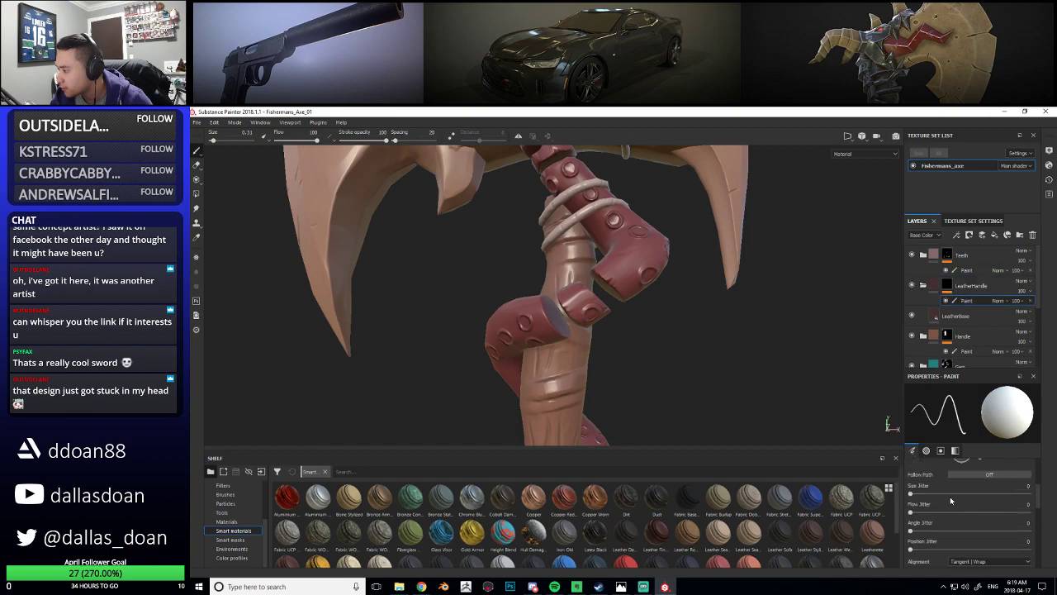
{"action": "scroll", "coordinate": [967, 495], "scroll_direction": "down", "scroll_amount": 2}
Enlarge the brush to 2.41 and paint a dark leather band on the handle just below the lower rope
{"action": "right_click_drag", "start_coordinate": [666, 434], "coordinate": [702, 388], "text": "alt"}
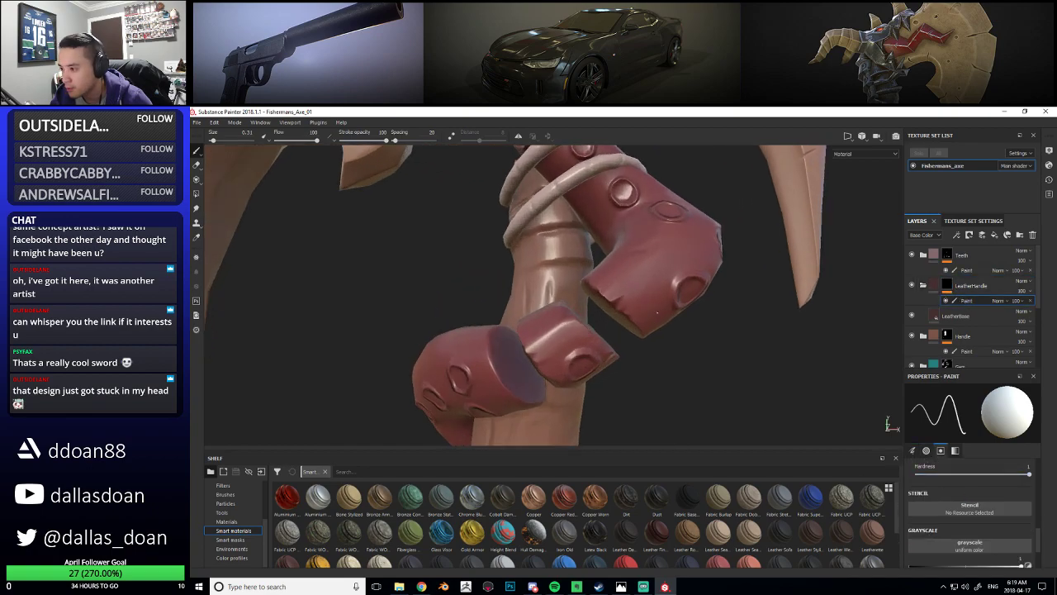
{"action": "left_click_drag", "start_coordinate": [660, 331], "coordinate": [636, 356], "text": "alt"}
{"action": "right_click_drag", "start_coordinate": [611, 347], "coordinate": [645, 338], "text": "alt"}
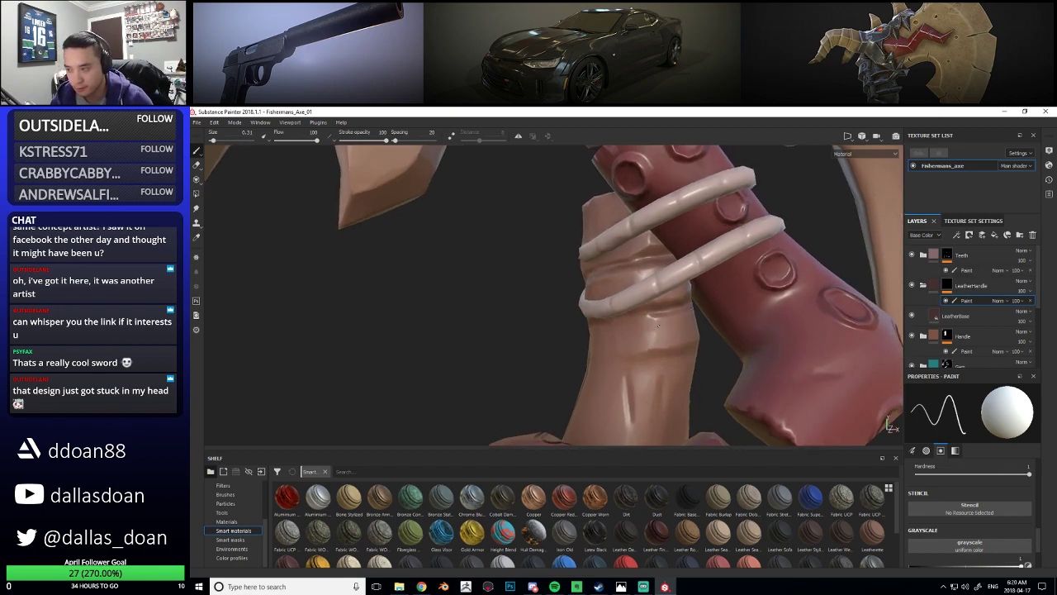
{"action": "key", "text": "]"}
{"action": "key", "text": "]"}
{"action": "key", "text": "]"}
{"action": "mouse_move", "coordinate": [613, 335]}
{"action": "left_mouse_down"}
{"action": "mouse_move", "coordinate": [692, 335]}
{"action": "mouse_move", "coordinate": [595, 337]}
{"action": "mouse_move", "coordinate": [660, 330]}
{"action": "mouse_move", "coordinate": [633, 347]}
{"action": "mouse_move", "coordinate": [683, 330]}
{"action": "mouse_move", "coordinate": [609, 346]}
{"action": "left_mouse_up"}
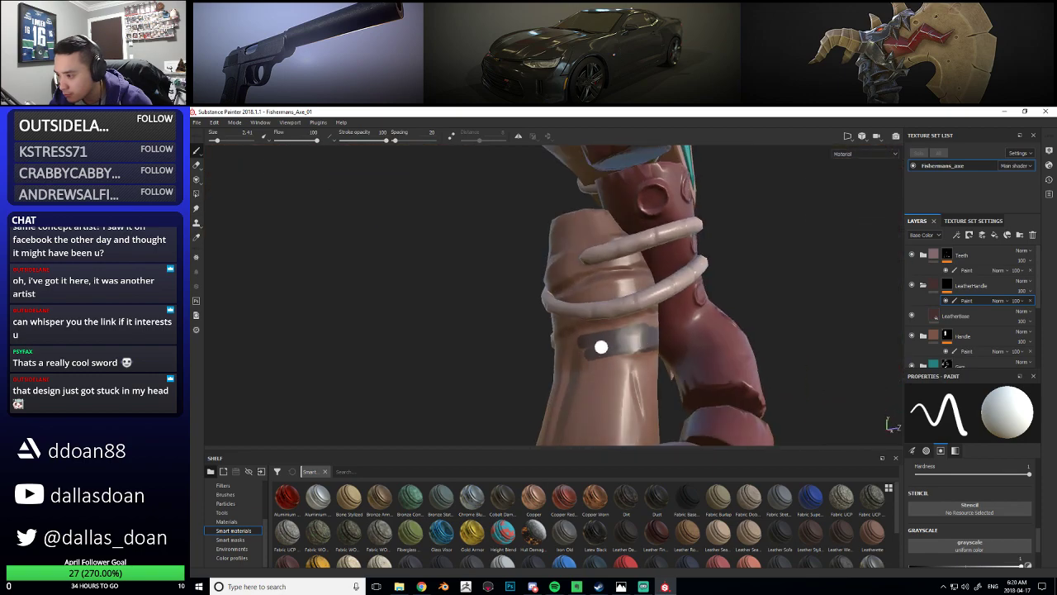
Enlarge the eraser and erase the uneven outer end of the dark leather band below the lower rope
{"action": "mouse_move", "coordinate": [529, 341]}
{"action": "left_mouse_down", "text": "alt"}
{"action": "mouse_move", "coordinate": [777, 351]}
{"action": "mouse_move", "coordinate": [518, 341]}
{"action": "mouse_move", "coordinate": [708, 344]}
{"action": "mouse_move", "coordinate": [666, 339]}
{"action": "left_mouse_up", "text": "alt"}
{"action": "key", "text": "e"}
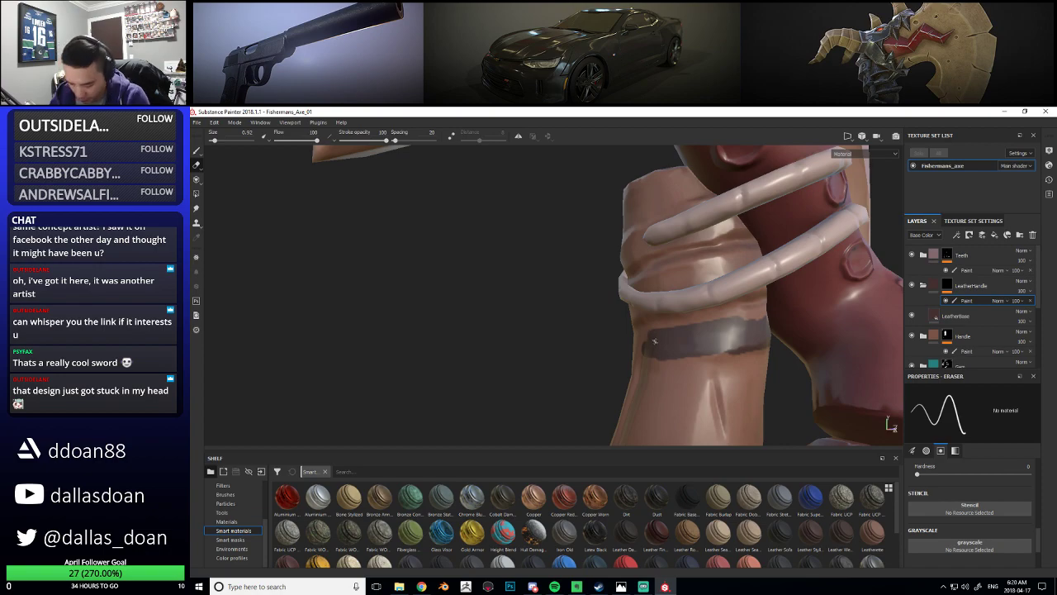
{"action": "key", "text": "bracketright"}
{"action": "key", "text": "bracketright"}
{"action": "key", "text": "bracketright"}
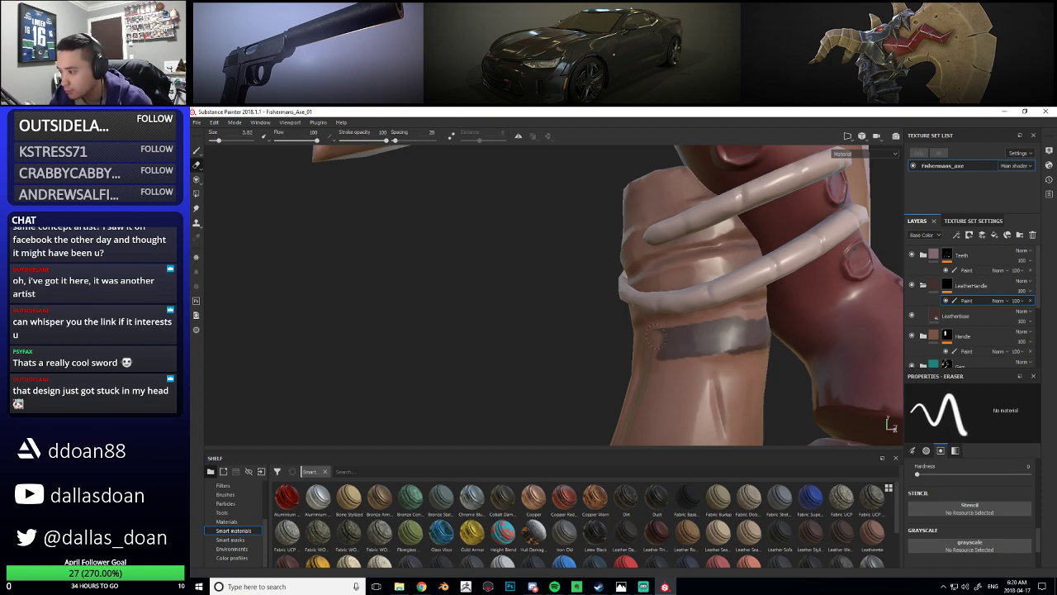
{"action": "left_click_drag", "start_coordinate": [690, 330], "coordinate": [673, 351], "text": "alt"}
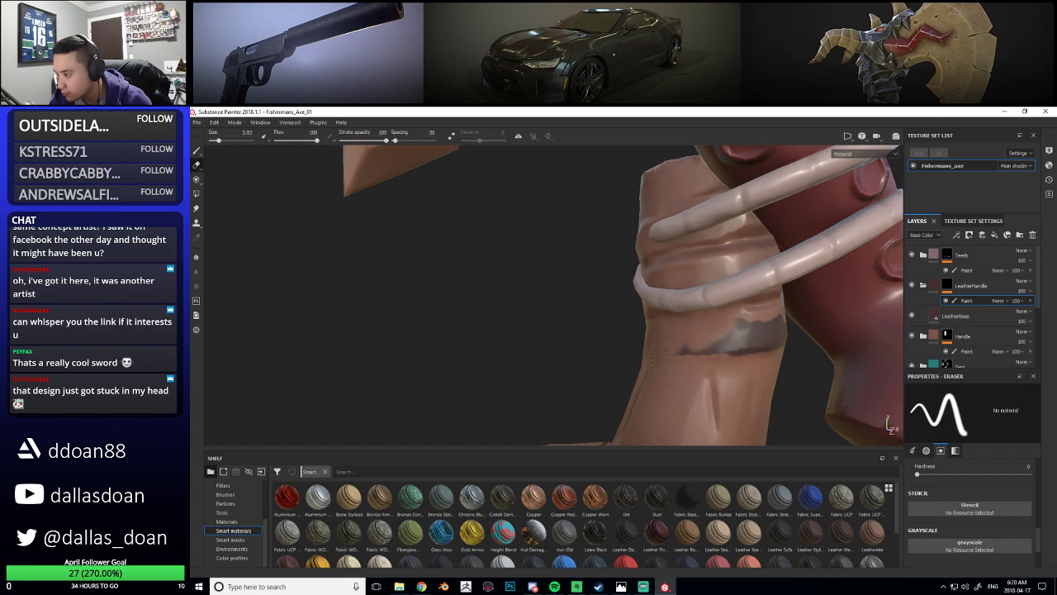
{"action": "left_click_drag", "start_coordinate": [692, 352], "coordinate": [660, 327], "text": "alt"}
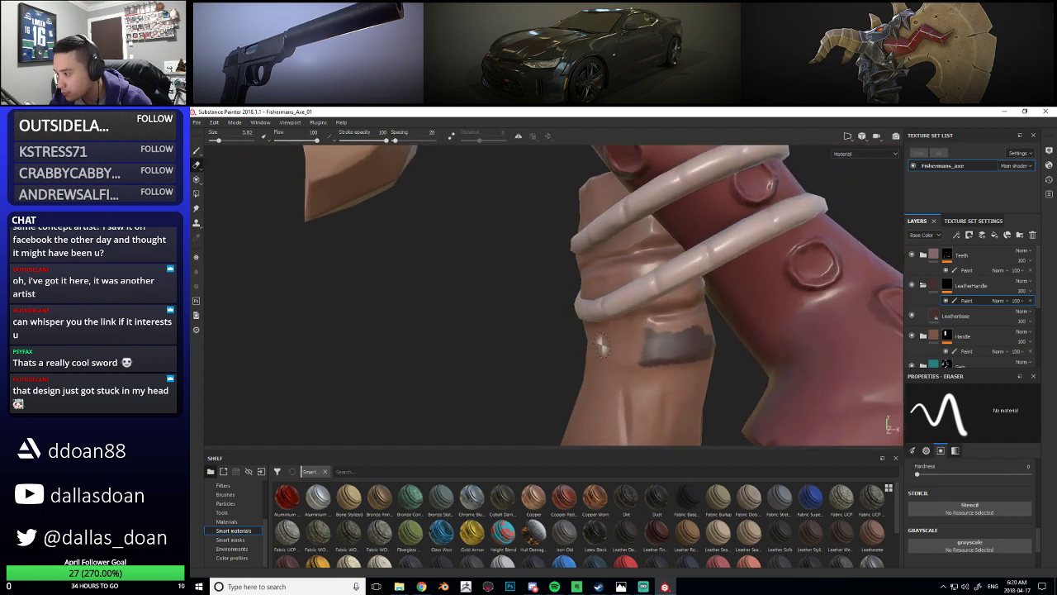
Return to painting at brush size 2.41 and rebuild the leather band as a clean squared patch, continuing it toward the tentacle side
{"action": "key", "text": "1"}
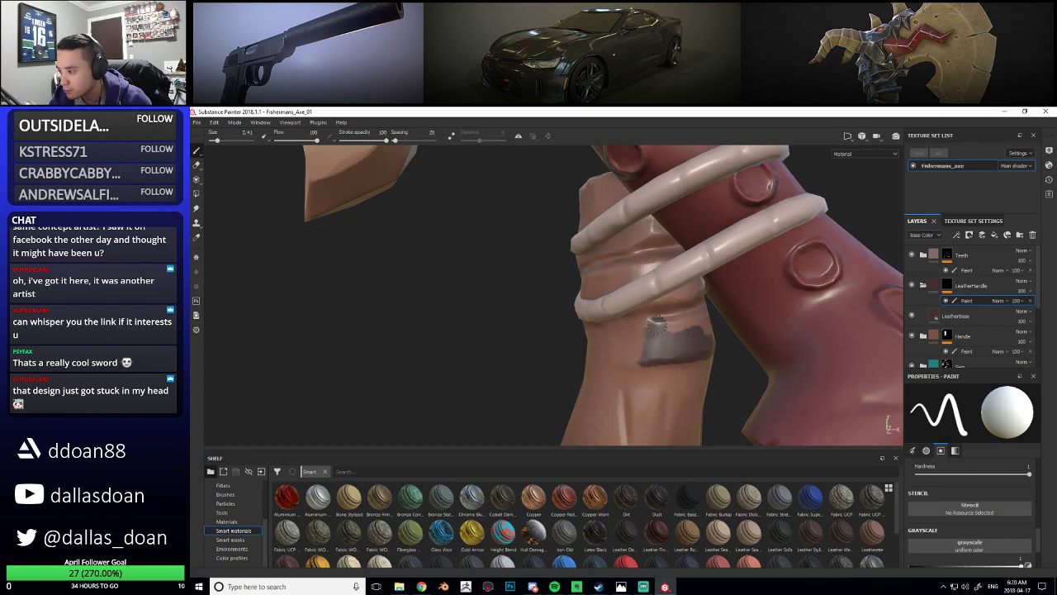
{"action": "mouse_move", "coordinate": [698, 329]}
{"action": "left_mouse_down", "text": "alt"}
{"action": "mouse_move", "coordinate": [667, 333]}
{"action": "mouse_move", "coordinate": [692, 337]}
{"action": "left_mouse_up", "text": "alt"}
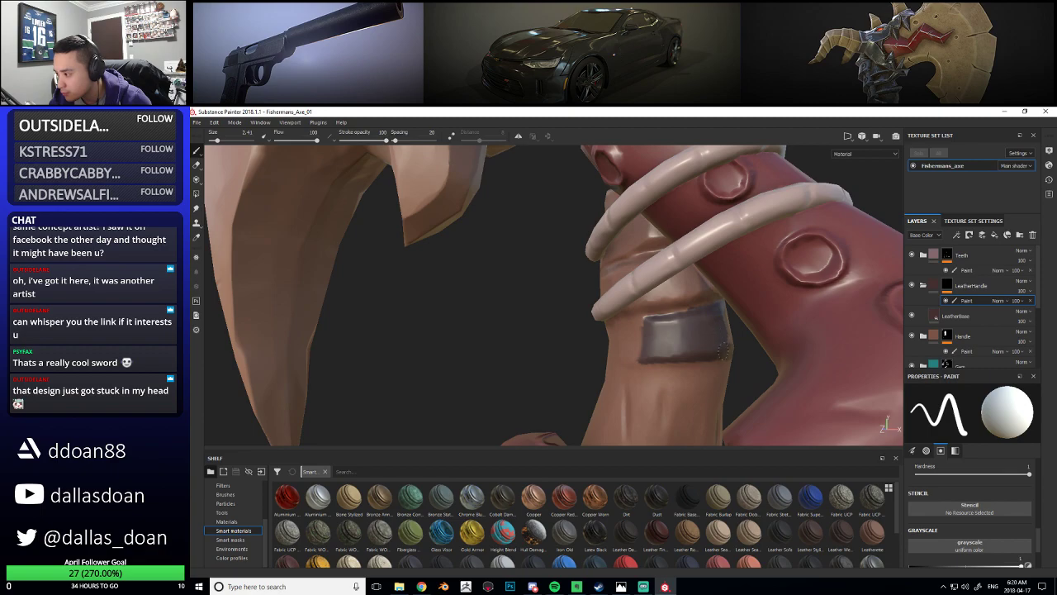
{"action": "left_click_drag", "start_coordinate": [726, 353], "coordinate": [649, 408], "text": "alt"}
{"action": "mouse_move", "coordinate": [686, 327]}
{"action": "right_mouse_down", "text": "shift"}
{"action": "mouse_move", "coordinate": [736, 331]}
{"action": "mouse_move", "coordinate": [676, 360]}
{"action": "right_mouse_up", "text": "shift"}
{"action": "mouse_move", "coordinate": [671, 360]}
{"action": "left_mouse_down"}
{"action": "mouse_move", "coordinate": [858, 328]}
{"action": "mouse_move", "coordinate": [751, 336]}
{"action": "mouse_move", "coordinate": [673, 367]}
{"action": "left_mouse_up"}
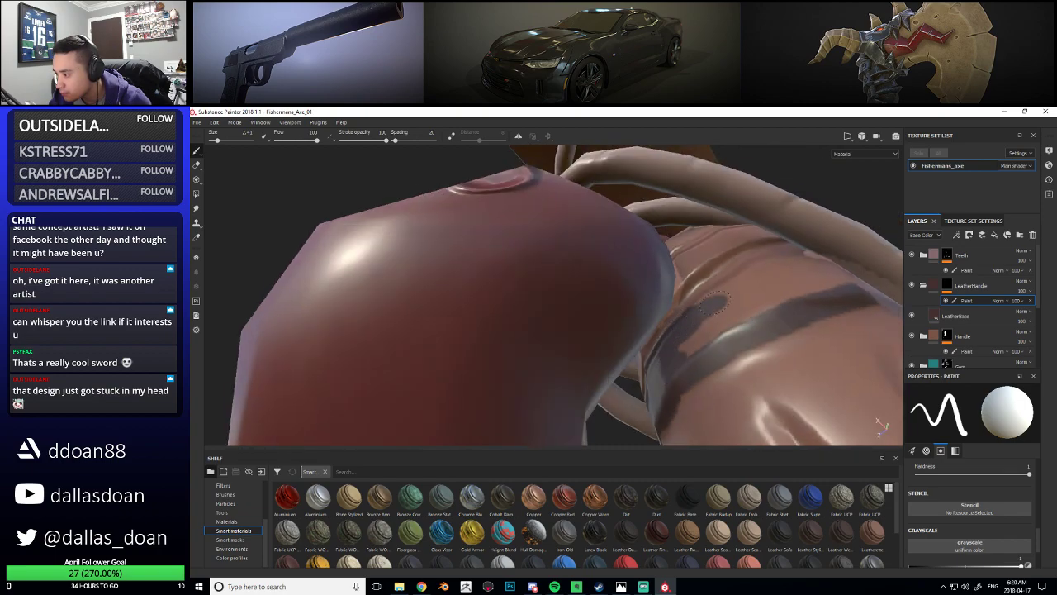
Fill the handle with dark leather from the band up to the raised fold beneath the lower rope
{"action": "mouse_move", "coordinate": [746, 314]}
{"action": "left_mouse_down", "text": "alt"}
{"action": "mouse_move", "coordinate": [750, 327]}
{"action": "mouse_move", "coordinate": [712, 308]}
{"action": "mouse_move", "coordinate": [726, 276]}
{"action": "mouse_move", "coordinate": [760, 257]}
{"action": "mouse_move", "coordinate": [784, 274]}
{"action": "mouse_move", "coordinate": [788, 310]}
{"action": "mouse_move", "coordinate": [813, 326]}
{"action": "mouse_move", "coordinate": [710, 328]}
{"action": "mouse_move", "coordinate": [645, 284]}
{"action": "left_mouse_up", "text": "alt"}
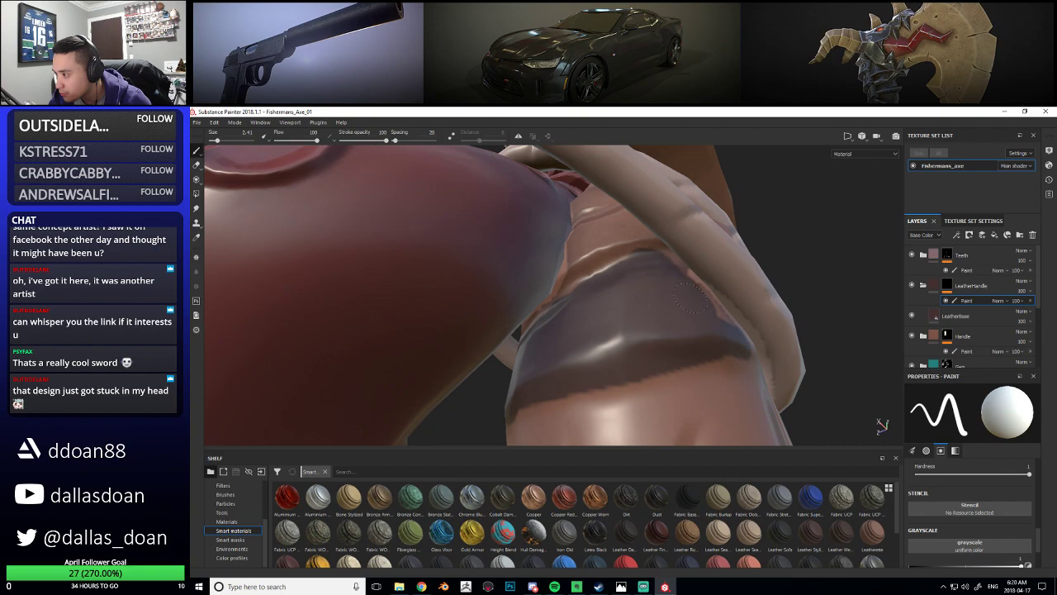
{"action": "mouse_move", "coordinate": [731, 330]}
{"action": "left_mouse_down", "text": "alt"}
{"action": "mouse_move", "coordinate": [633, 339]}
{"action": "mouse_move", "coordinate": [661, 342]}
{"action": "mouse_move", "coordinate": [663, 308]}
{"action": "mouse_move", "coordinate": [628, 278]}
{"action": "left_mouse_up", "text": "alt"}
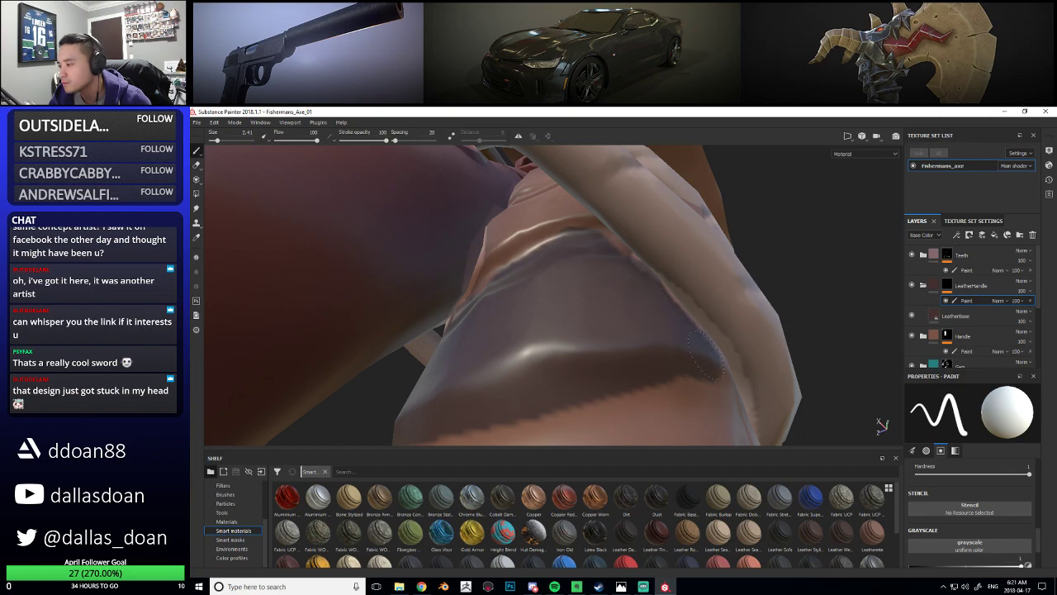
{"action": "mouse_move", "coordinate": [696, 354]}
{"action": "left_mouse_down", "text": "alt"}
{"action": "mouse_move", "coordinate": [653, 302]}
{"action": "mouse_move", "coordinate": [661, 331]}
{"action": "mouse_move", "coordinate": [633, 350]}
{"action": "mouse_move", "coordinate": [600, 289]}
{"action": "mouse_move", "coordinate": [625, 260]}
{"action": "left_mouse_up", "text": "alt"}
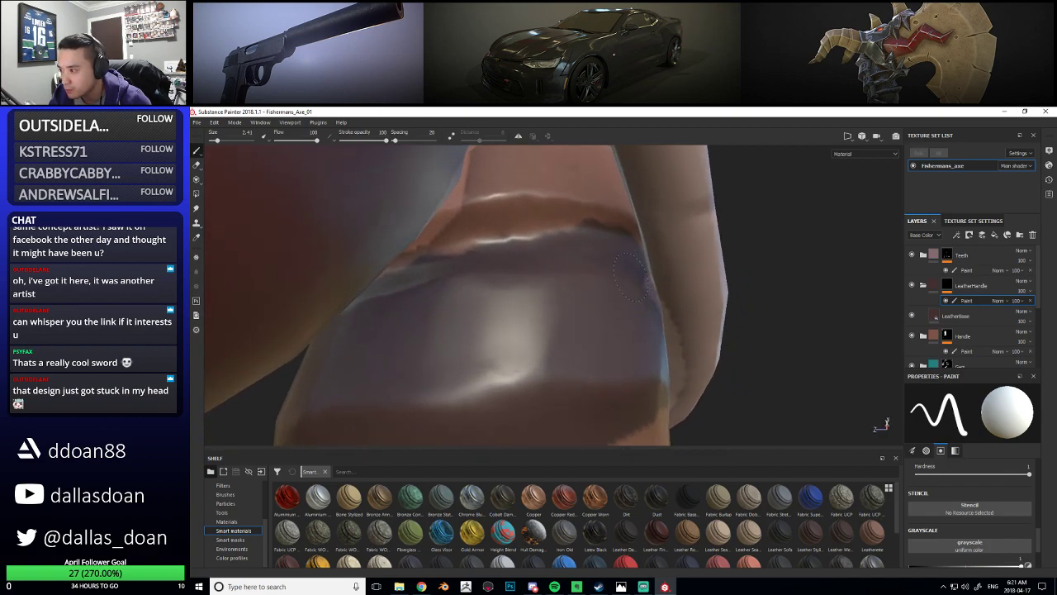
{"action": "left_click_drag", "start_coordinate": [636, 295], "coordinate": [525, 253], "text": "alt"}
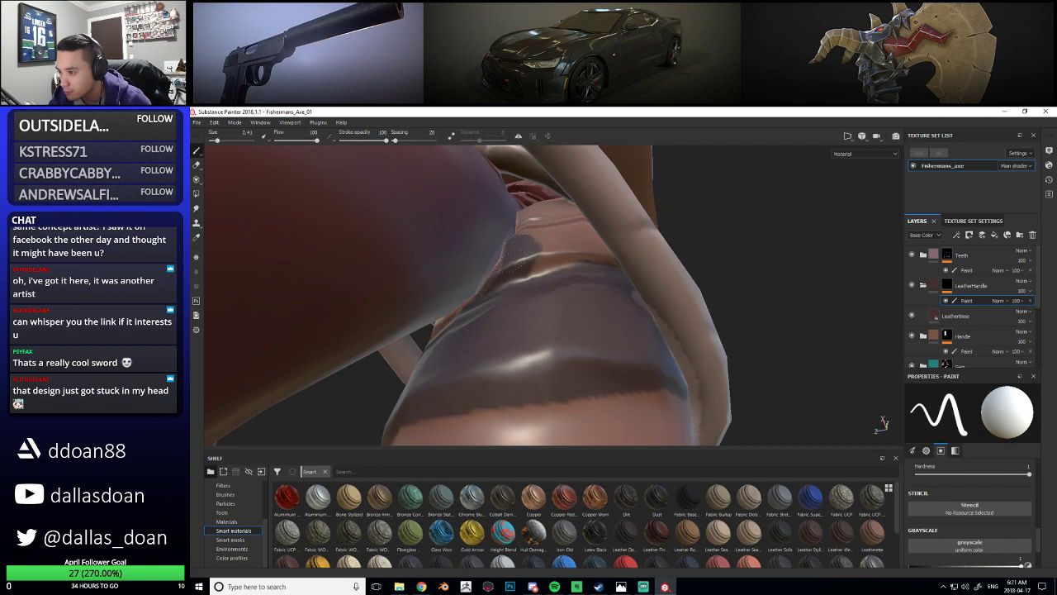
Paint dark leather over the fold and onto the handle above it, behind the ropes and beside the tentacle
{"action": "left_click_drag", "start_coordinate": [522, 248], "coordinate": [537, 268]}
{"action": "mouse_move", "coordinate": [606, 265]}
{"action": "left_mouse_down", "text": "alt"}
{"action": "mouse_move", "coordinate": [579, 340]}
{"action": "mouse_move", "coordinate": [590, 292]}
{"action": "left_mouse_up", "text": "alt"}
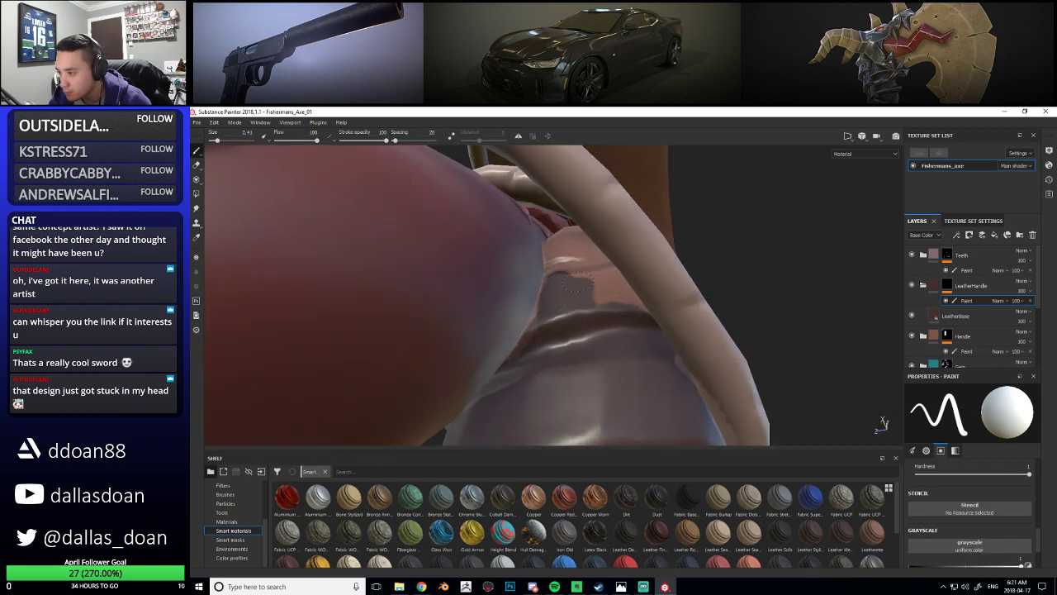
{"action": "mouse_move", "coordinate": [583, 282]}
{"action": "left_mouse_down", "text": "alt"}
{"action": "mouse_move", "coordinate": [603, 305]}
{"action": "mouse_move", "coordinate": [738, 355]}
{"action": "mouse_move", "coordinate": [582, 331]}
{"action": "mouse_move", "coordinate": [545, 309]}
{"action": "left_mouse_up", "text": "alt"}
{"action": "mouse_move", "coordinate": [443, 290]}
{"action": "left_mouse_down", "text": "alt"}
{"action": "mouse_move", "coordinate": [476, 307]}
{"action": "mouse_move", "coordinate": [678, 330]}
{"action": "mouse_move", "coordinate": [651, 341]}
{"action": "mouse_move", "coordinate": [710, 330]}
{"action": "mouse_move", "coordinate": [720, 341]}
{"action": "mouse_move", "coordinate": [639, 338]}
{"action": "mouse_move", "coordinate": [655, 323]}
{"action": "mouse_move", "coordinate": [730, 351]}
{"action": "mouse_move", "coordinate": [658, 328]}
{"action": "left_mouse_up", "text": "alt"}
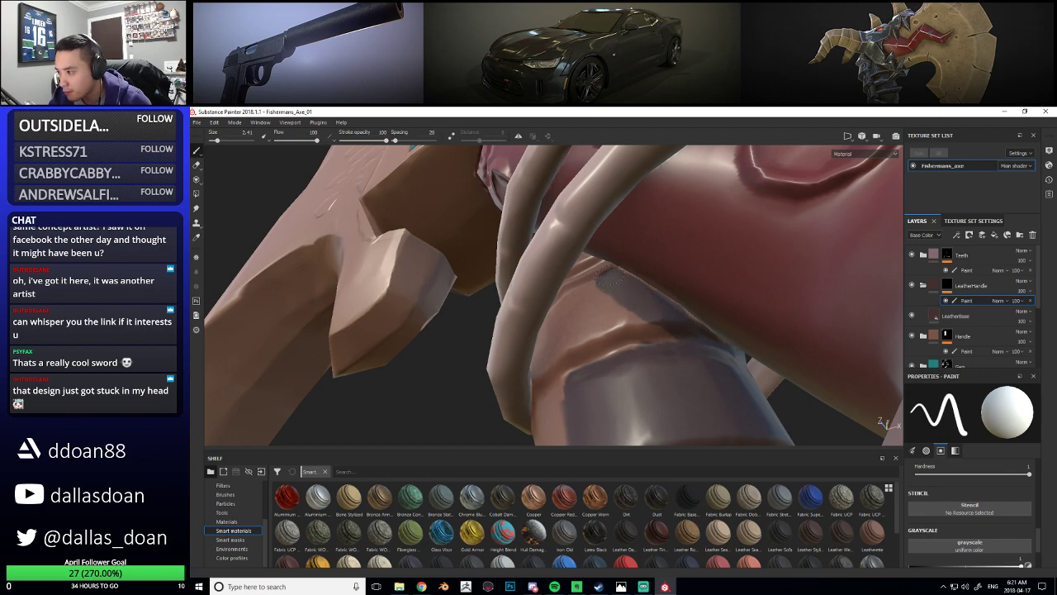
{"action": "mouse_move", "coordinate": [615, 339]}
{"action": "left_mouse_down", "text": "alt"}
{"action": "mouse_move", "coordinate": [642, 326]}
{"action": "mouse_move", "coordinate": [610, 328]}
{"action": "left_mouse_up", "text": "alt"}
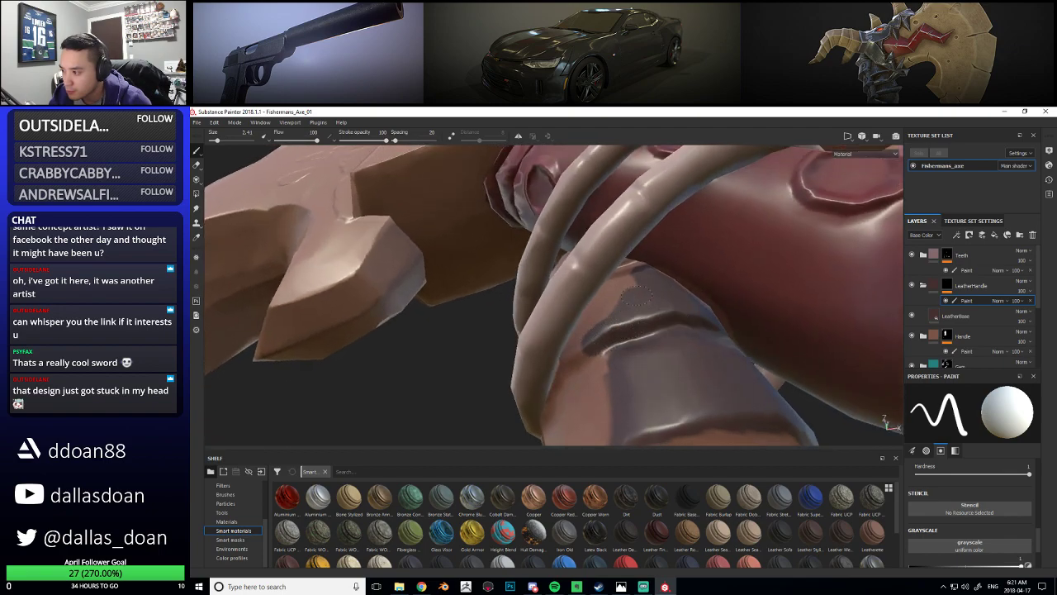
{"action": "mouse_move", "coordinate": [638, 287]}
{"action": "left_mouse_down", "text": "alt"}
{"action": "mouse_move", "coordinate": [600, 307]}
{"action": "mouse_move", "coordinate": [595, 352]}
{"action": "mouse_move", "coordinate": [602, 323]}
{"action": "mouse_move", "coordinate": [573, 323]}
{"action": "mouse_move", "coordinate": [598, 322]}
{"action": "left_mouse_up", "text": "alt"}
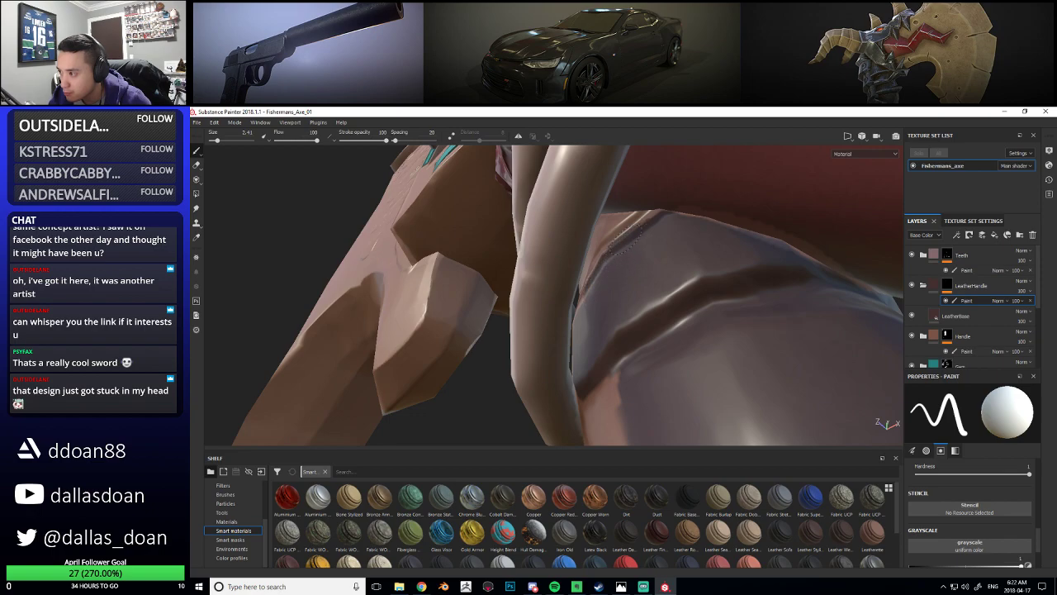
Paint dark leather along the upper edge of the lower rope on the outer side of the handle
{"action": "left_click_drag", "start_coordinate": [661, 326], "coordinate": [536, 311], "text": "alt"}
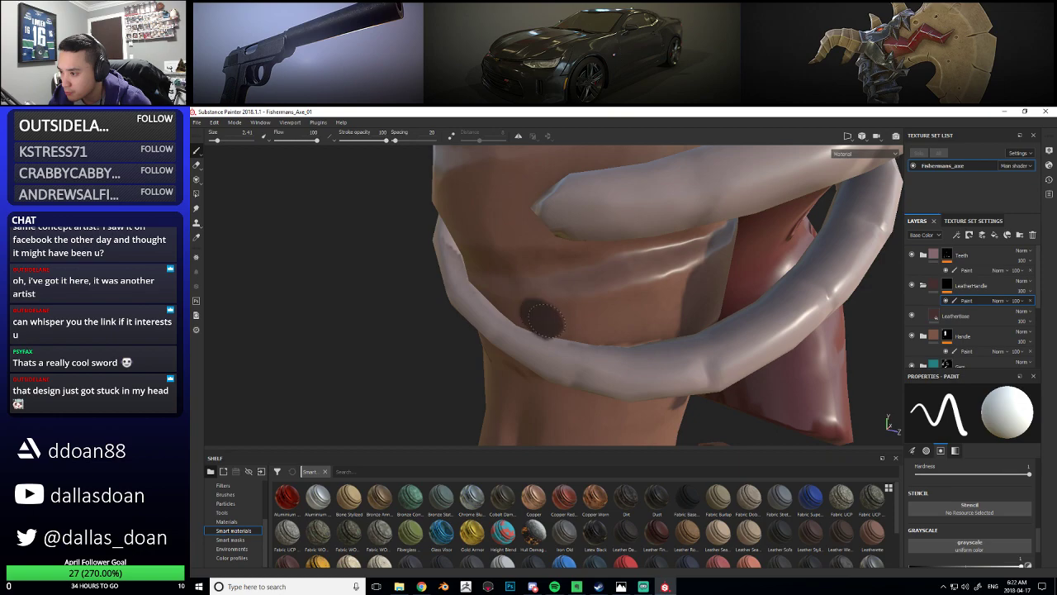
{"action": "left_click_drag", "start_coordinate": [625, 306], "coordinate": [557, 325], "text": "alt"}
{"action": "left_click", "coordinate": [529, 315]}
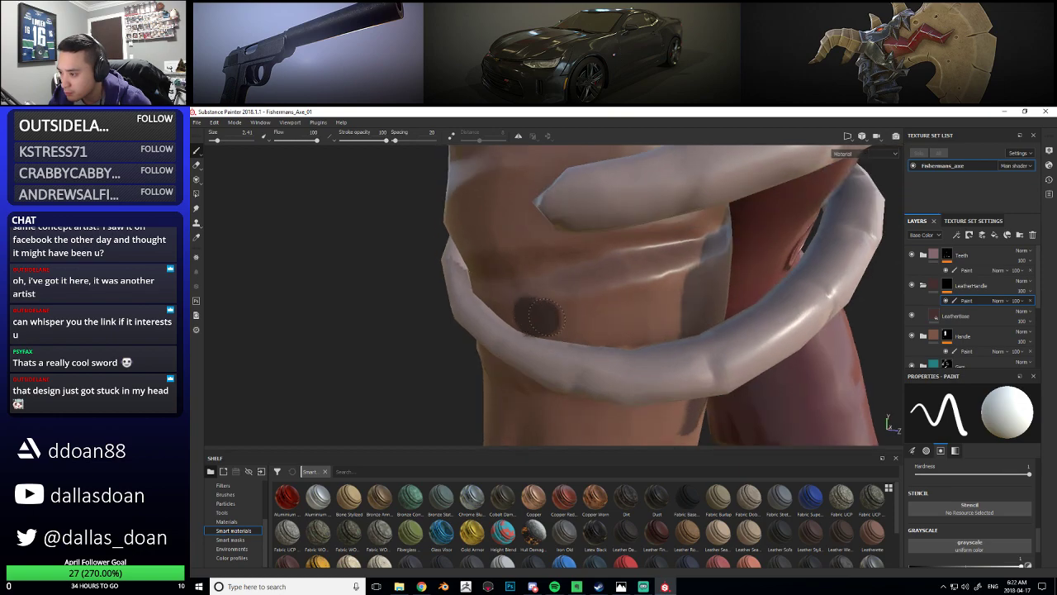
{"action": "mouse_move", "coordinate": [566, 322]}
{"action": "left_mouse_down"}
{"action": "mouse_move", "coordinate": [636, 329]}
{"action": "mouse_move", "coordinate": [662, 315]}
{"action": "mouse_move", "coordinate": [627, 325]}
{"action": "left_mouse_up"}
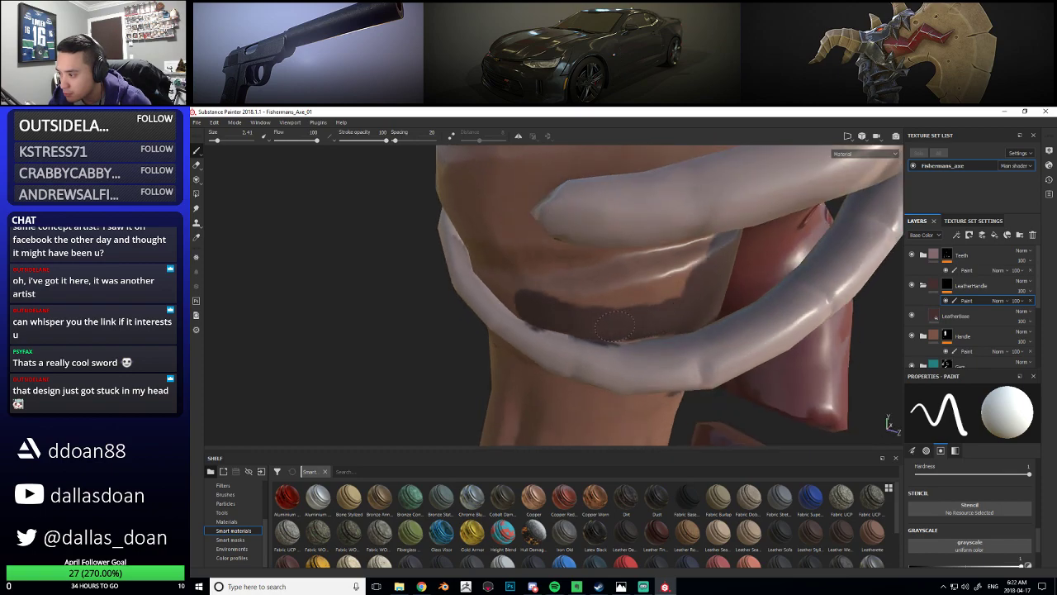
{"action": "mouse_move", "coordinate": [631, 325]}
{"action": "left_mouse_down", "text": "alt"}
{"action": "mouse_move", "coordinate": [675, 285]}
{"action": "mouse_move", "coordinate": [598, 289]}
{"action": "mouse_move", "coordinate": [619, 306]}
{"action": "mouse_move", "coordinate": [704, 293]}
{"action": "mouse_move", "coordinate": [706, 279]}
{"action": "mouse_move", "coordinate": [503, 300]}
{"action": "mouse_move", "coordinate": [620, 288]}
{"action": "mouse_move", "coordinate": [675, 266]}
{"action": "mouse_move", "coordinate": [539, 289]}
{"action": "left_mouse_up", "text": "alt"}
{"action": "left_click", "coordinate": [538, 282]}
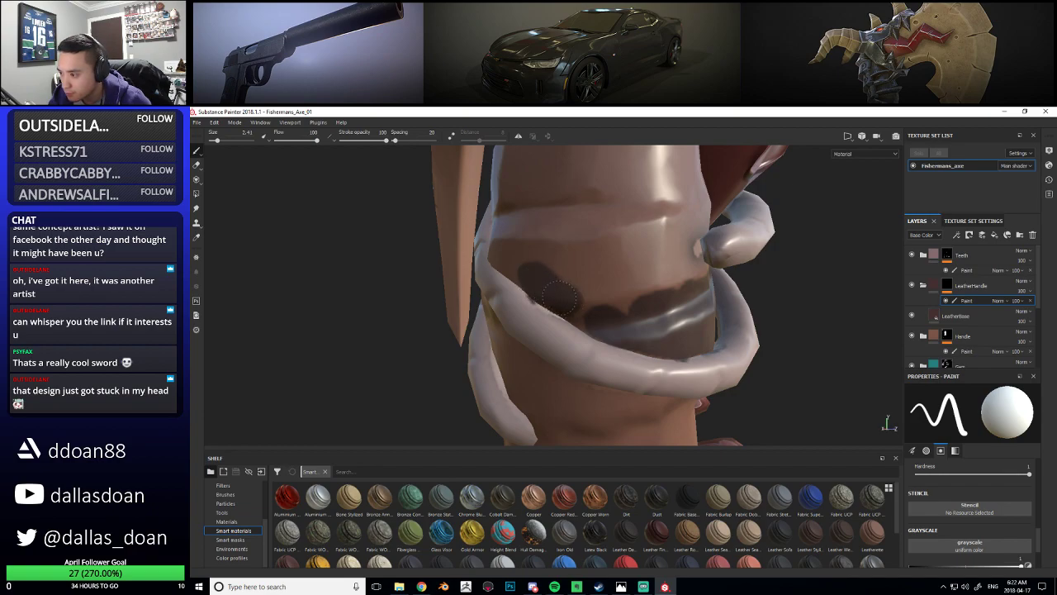
Fill the area between the two ropes with dark leather and extend it above the upper rope's end toward the handle's top
{"action": "mouse_move", "coordinate": [613, 281]}
{"action": "left_mouse_down", "text": "alt"}
{"action": "mouse_move", "coordinate": [644, 267]}
{"action": "mouse_move", "coordinate": [633, 246]}
{"action": "mouse_move", "coordinate": [652, 268]}
{"action": "mouse_move", "coordinate": [639, 273]}
{"action": "left_mouse_up", "text": "alt"}
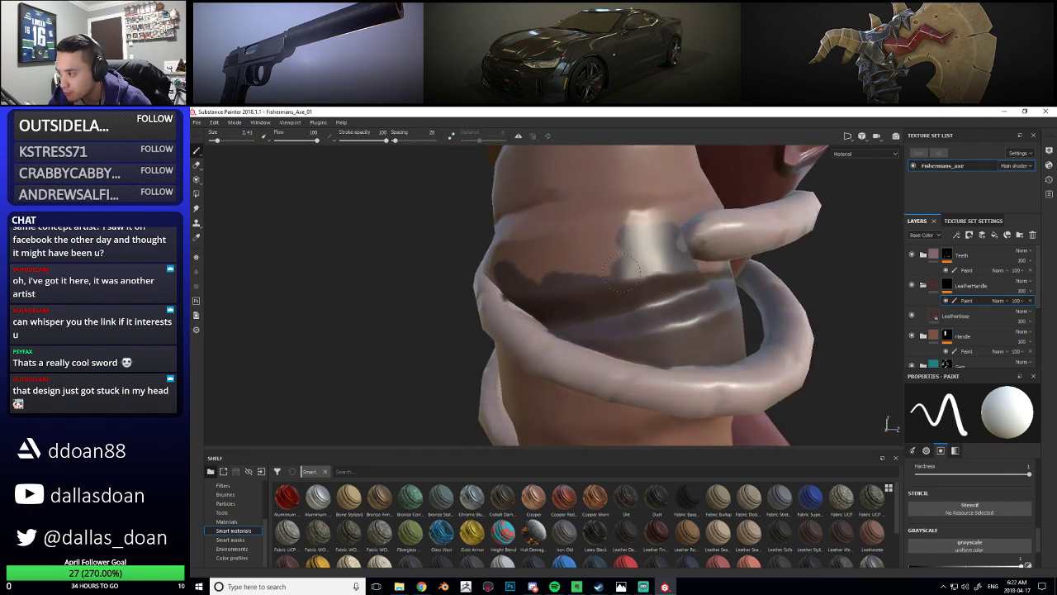
{"action": "mouse_move", "coordinate": [543, 243]}
{"action": "left_mouse_down", "text": "alt"}
{"action": "mouse_move", "coordinate": [578, 264]}
{"action": "mouse_move", "coordinate": [583, 283]}
{"action": "mouse_move", "coordinate": [674, 272]}
{"action": "mouse_move", "coordinate": [708, 297]}
{"action": "mouse_move", "coordinate": [654, 306]}
{"action": "mouse_move", "coordinate": [638, 327]}
{"action": "mouse_move", "coordinate": [679, 308]}
{"action": "mouse_move", "coordinate": [781, 309]}
{"action": "mouse_move", "coordinate": [454, 318]}
{"action": "left_mouse_up", "text": "alt"}
{"action": "mouse_move", "coordinate": [651, 338]}
{"action": "left_mouse_down", "text": "alt"}
{"action": "mouse_move", "coordinate": [675, 299]}
{"action": "mouse_move", "coordinate": [625, 307]}
{"action": "mouse_move", "coordinate": [649, 357]}
{"action": "mouse_move", "coordinate": [612, 335]}
{"action": "left_mouse_up", "text": "alt"}
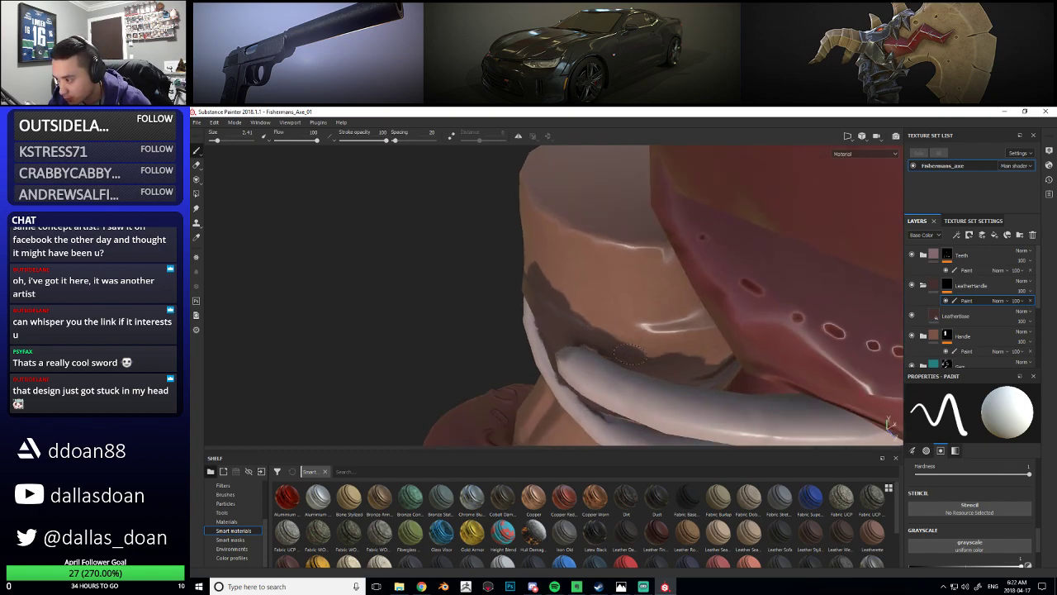
{"action": "mouse_move", "coordinate": [691, 354]}
{"action": "left_mouse_down", "text": "alt"}
{"action": "mouse_move", "coordinate": [672, 295]}
{"action": "mouse_move", "coordinate": [694, 303]}
{"action": "mouse_move", "coordinate": [651, 274]}
{"action": "mouse_move", "coordinate": [689, 242]}
{"action": "left_mouse_up", "text": "alt"}
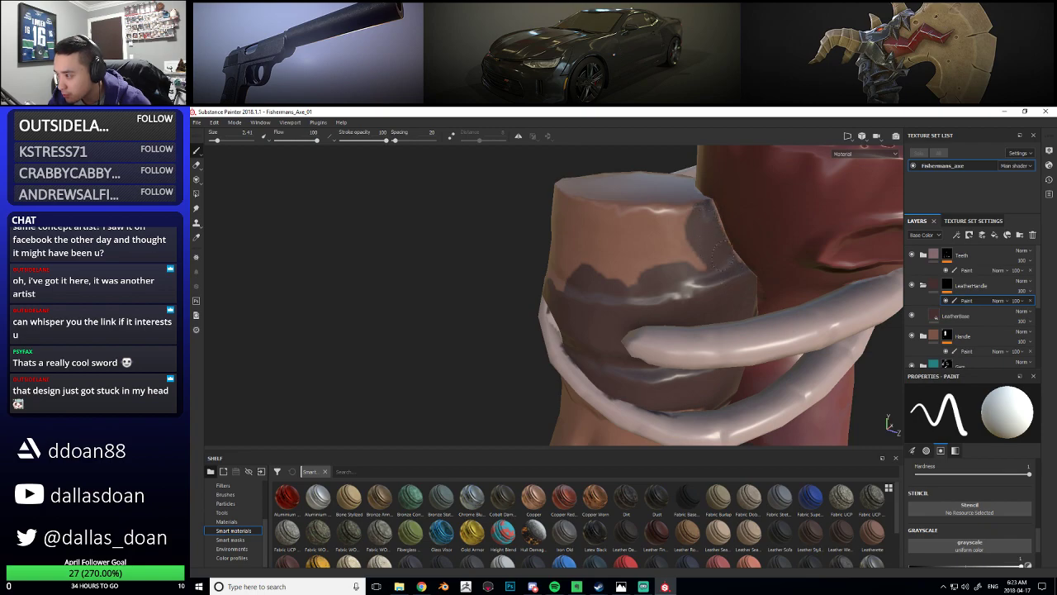
{"action": "left_click_drag", "start_coordinate": [689, 275], "coordinate": [548, 282], "text": "alt"}
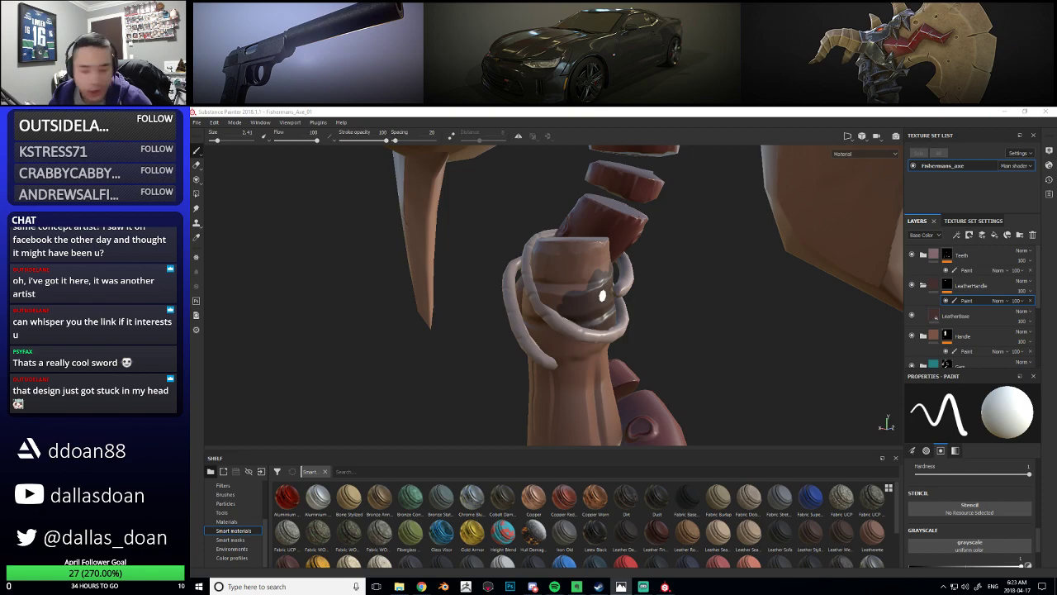
Paint dark leather patches on the handle beside the tentacle, around the upper rope
{"action": "scroll", "coordinate": [600, 296], "scroll_direction": "up", "scroll_amount": 3}
{"action": "mouse_move", "coordinate": [589, 272]}
{"action": "left_mouse_down", "text": "alt"}
{"action": "mouse_move", "coordinate": [545, 273]}
{"action": "mouse_move", "coordinate": [625, 286]}
{"action": "mouse_move", "coordinate": [653, 275]}
{"action": "mouse_move", "coordinate": [689, 311]}
{"action": "mouse_move", "coordinate": [710, 291]}
{"action": "mouse_move", "coordinate": [676, 331]}
{"action": "mouse_move", "coordinate": [753, 293]}
{"action": "mouse_move", "coordinate": [779, 342]}
{"action": "mouse_move", "coordinate": [716, 349]}
{"action": "mouse_move", "coordinate": [777, 330]}
{"action": "mouse_move", "coordinate": [682, 319]}
{"action": "mouse_move", "coordinate": [722, 338]}
{"action": "mouse_move", "coordinate": [624, 293]}
{"action": "left_mouse_up", "text": "alt"}
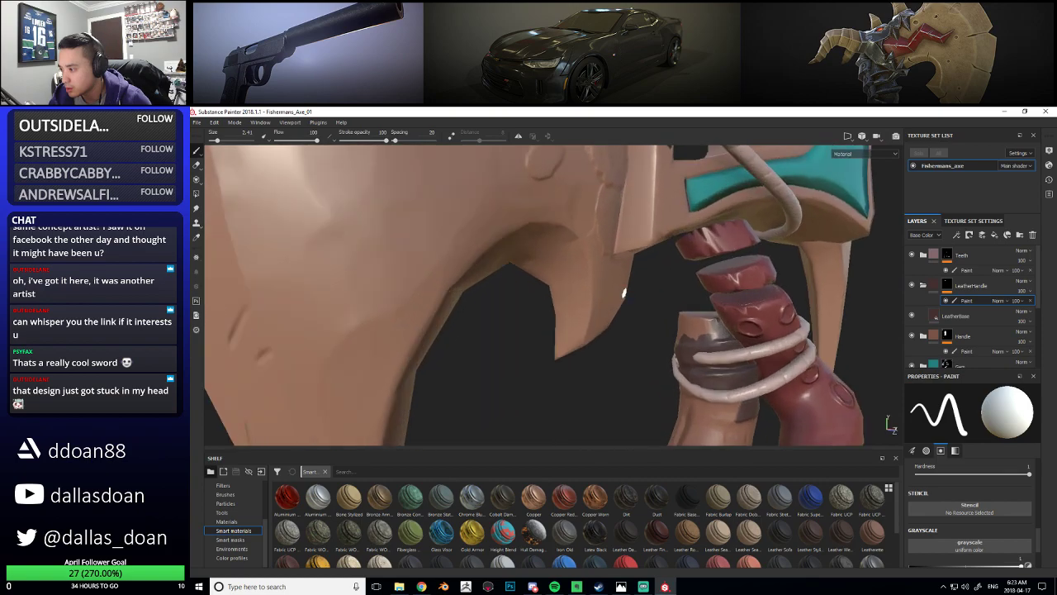
{"action": "middle_click_drag", "start_coordinate": [623, 293], "coordinate": [488, 242], "text": "alt"}
{"action": "mouse_move", "coordinate": [488, 241]}
{"action": "right_mouse_down", "text": "alt"}
{"action": "mouse_move", "coordinate": [506, 308]}
{"action": "mouse_move", "coordinate": [545, 301]}
{"action": "right_mouse_up", "text": "alt"}
{"action": "mouse_move", "coordinate": [545, 302]}
{"action": "left_mouse_down", "text": "alt"}
{"action": "mouse_move", "coordinate": [570, 298]}
{"action": "mouse_move", "coordinate": [530, 263]}
{"action": "left_mouse_up", "text": "alt"}
{"action": "mouse_move", "coordinate": [499, 304]}
{"action": "left_mouse_down", "text": "alt"}
{"action": "mouse_move", "coordinate": [516, 316]}
{"action": "mouse_move", "coordinate": [460, 312]}
{"action": "mouse_move", "coordinate": [534, 330]}
{"action": "mouse_move", "coordinate": [486, 279]}
{"action": "mouse_move", "coordinate": [427, 259]}
{"action": "left_mouse_up", "text": "alt"}
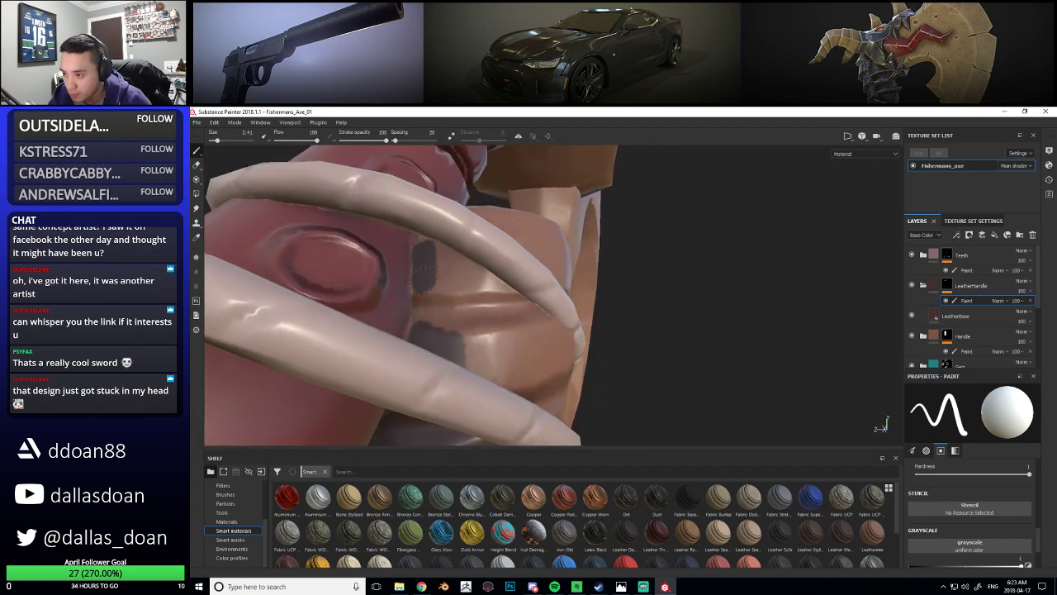
{"action": "left_click_drag", "start_coordinate": [424, 319], "coordinate": [511, 302], "text": "alt"}
{"action": "mouse_move", "coordinate": [536, 289]}
{"action": "left_mouse_down", "text": "alt"}
{"action": "mouse_move", "coordinate": [540, 220]}
{"action": "mouse_move", "coordinate": [479, 259]}
{"action": "left_mouse_up", "text": "alt"}
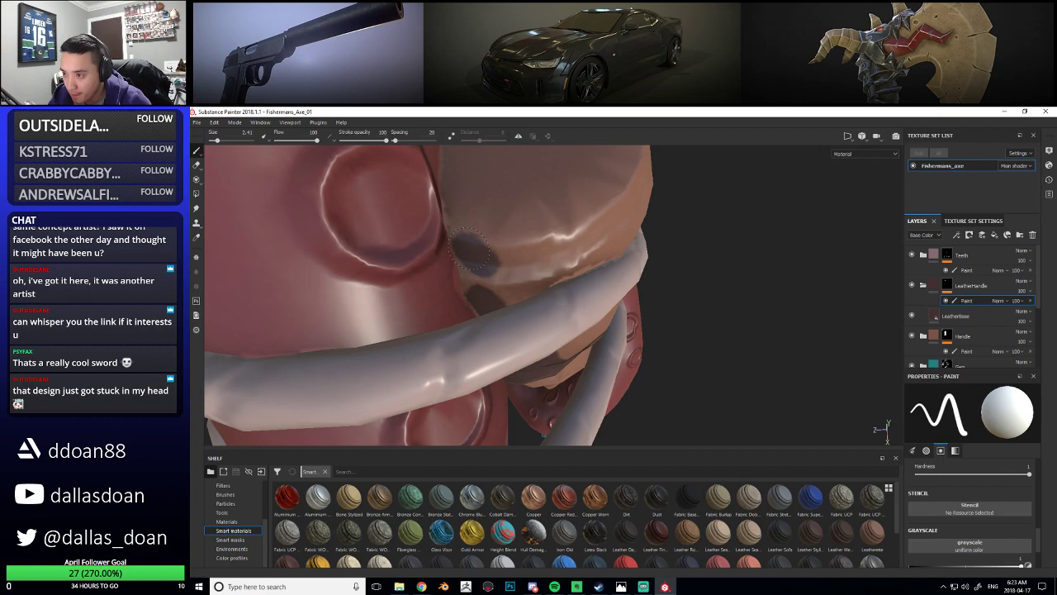
Reduce the brush to 1.83 and paint dark leather along the handle's top rim and down its tentacle-side edge
{"action": "mouse_move", "coordinate": [489, 264]}
{"action": "right_mouse_down", "text": "alt"}
{"action": "mouse_move", "coordinate": [534, 273]}
{"action": "mouse_move", "coordinate": [538, 261]}
{"action": "mouse_move", "coordinate": [505, 272]}
{"action": "mouse_move", "coordinate": [487, 251]}
{"action": "mouse_move", "coordinate": [562, 267]}
{"action": "mouse_move", "coordinate": [528, 269]}
{"action": "right_mouse_up", "text": "alt"}
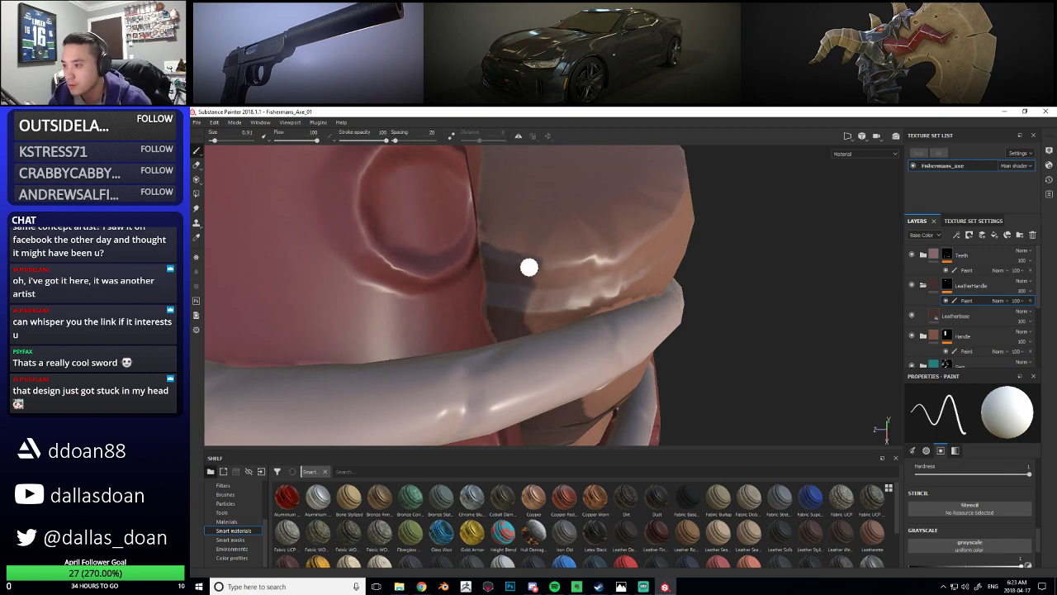
{"action": "mouse_move", "coordinate": [537, 260]}
{"action": "left_mouse_down", "text": "alt"}
{"action": "mouse_move", "coordinate": [531, 244]}
{"action": "mouse_move", "coordinate": [518, 257]}
{"action": "mouse_move", "coordinate": [557, 300]}
{"action": "mouse_move", "coordinate": [507, 283]}
{"action": "mouse_move", "coordinate": [656, 245]}
{"action": "mouse_move", "coordinate": [479, 220]}
{"action": "mouse_move", "coordinate": [555, 226]}
{"action": "left_mouse_up", "text": "alt"}
{"action": "mouse_move", "coordinate": [621, 228]}
{"action": "left_mouse_down", "text": "alt"}
{"action": "mouse_move", "coordinate": [501, 236]}
{"action": "mouse_move", "coordinate": [525, 229]}
{"action": "mouse_move", "coordinate": [580, 259]}
{"action": "mouse_move", "coordinate": [562, 245]}
{"action": "mouse_move", "coordinate": [517, 248]}
{"action": "left_mouse_up", "text": "alt"}
{"action": "mouse_move", "coordinate": [590, 257]}
{"action": "left_mouse_down", "text": "alt"}
{"action": "mouse_move", "coordinate": [583, 294]}
{"action": "mouse_move", "coordinate": [546, 272]}
{"action": "mouse_move", "coordinate": [592, 324]}
{"action": "mouse_move", "coordinate": [557, 289]}
{"action": "mouse_move", "coordinate": [559, 258]}
{"action": "left_mouse_up", "text": "alt"}
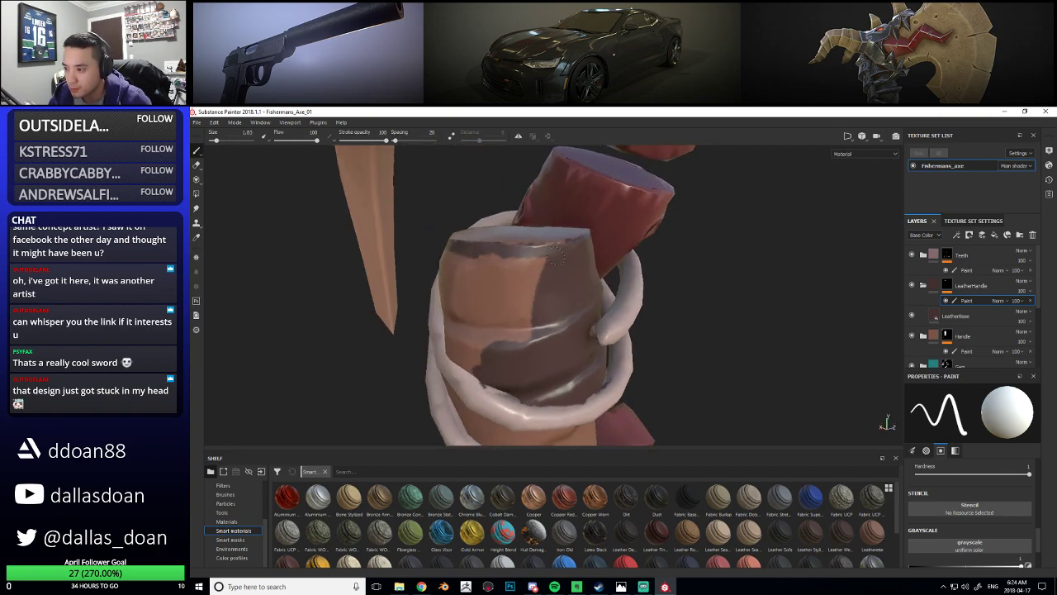
{"action": "left_click_drag", "start_coordinate": [493, 257], "coordinate": [598, 252], "text": "alt"}
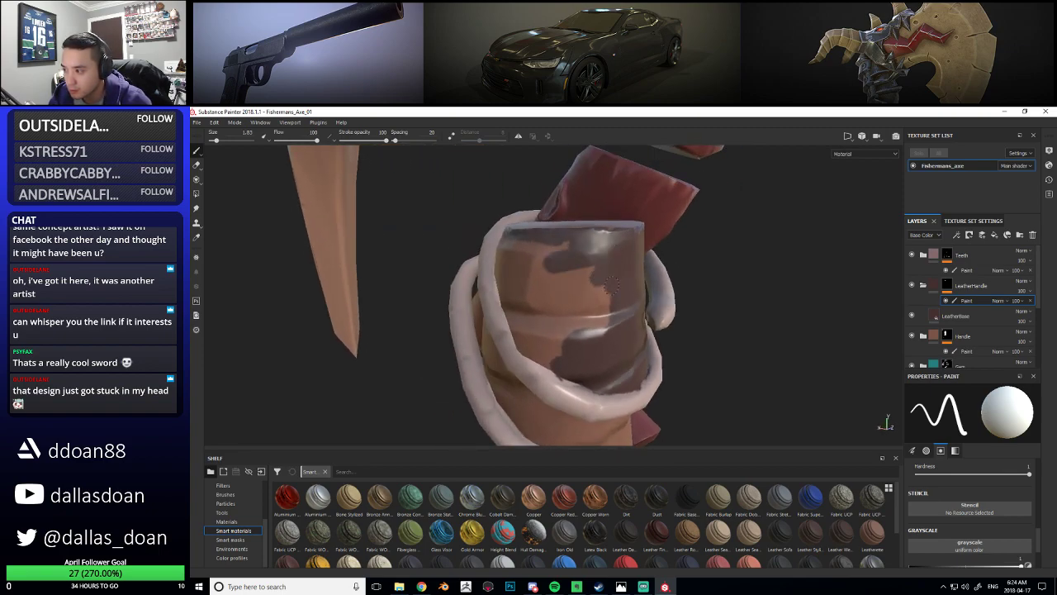
Fill the bare wood between the handle's top rim and the upper rope with dark leather
{"action": "left_click_drag", "start_coordinate": [601, 309], "coordinate": [625, 270], "text": "alt"}
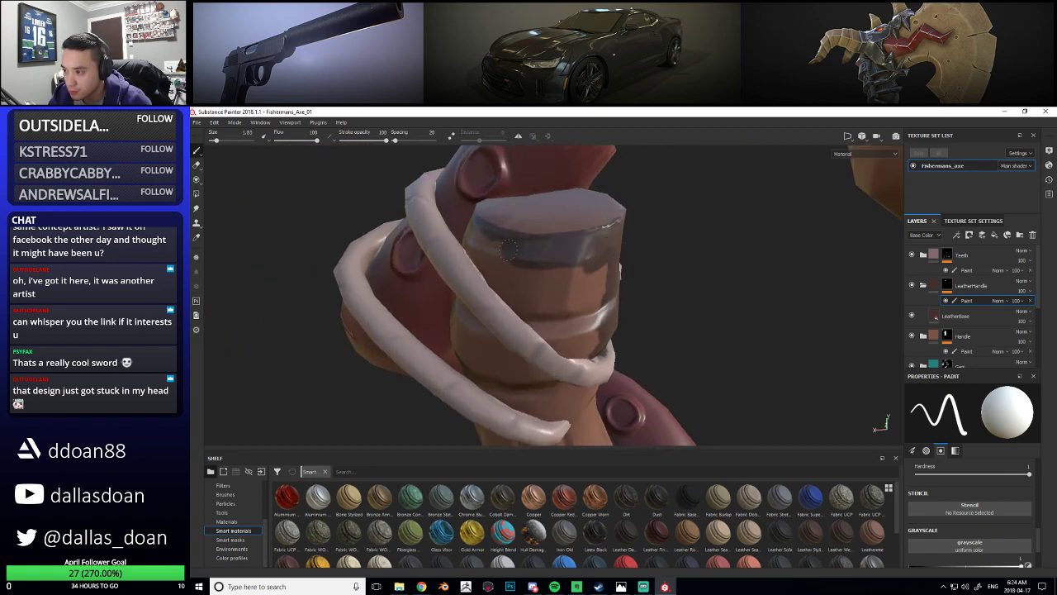
{"action": "left_click_drag", "start_coordinate": [555, 271], "coordinate": [581, 265], "text": "alt"}
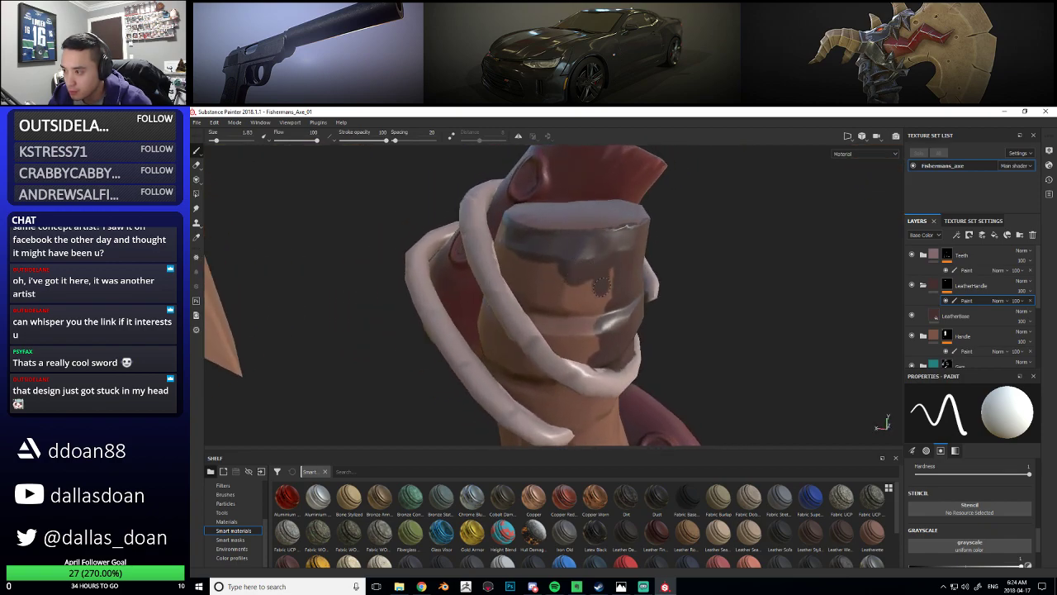
{"action": "left_click_drag", "start_coordinate": [593, 345], "coordinate": [620, 268], "text": "alt"}
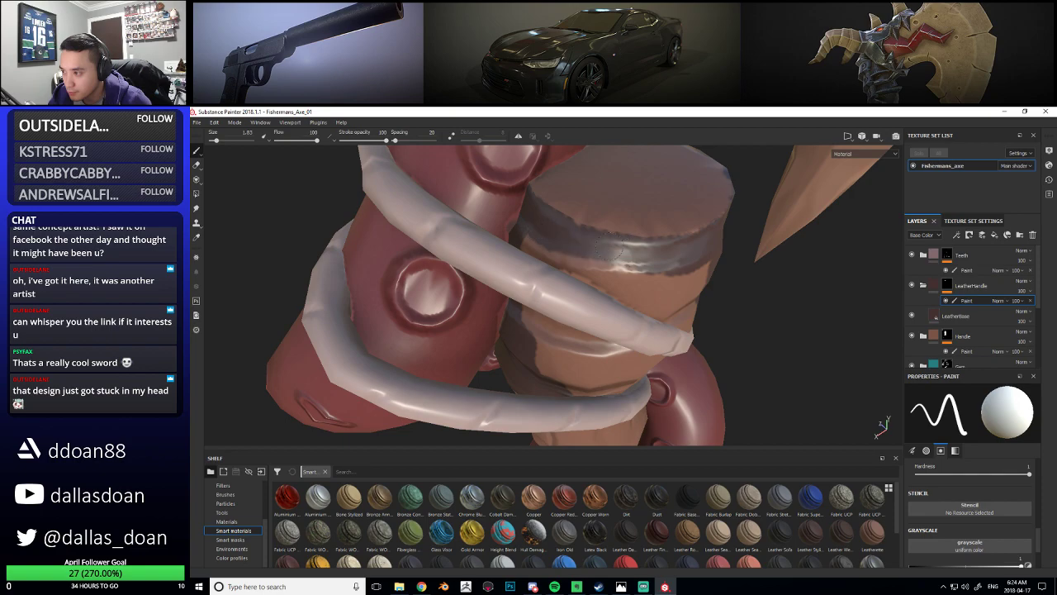
{"action": "mouse_move", "coordinate": [636, 271]}
{"action": "left_mouse_down", "text": "alt"}
{"action": "mouse_move", "coordinate": [693, 265]}
{"action": "mouse_move", "coordinate": [651, 281]}
{"action": "mouse_move", "coordinate": [597, 266]}
{"action": "mouse_move", "coordinate": [566, 243]}
{"action": "left_mouse_up", "text": "alt"}
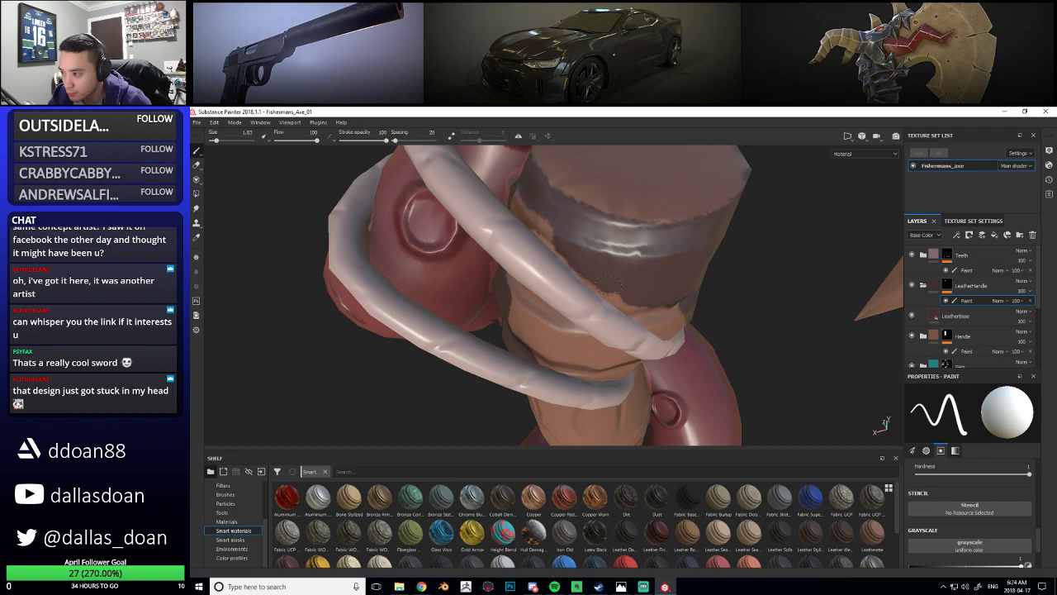
{"action": "left_click_drag", "start_coordinate": [619, 296], "coordinate": [609, 287], "text": "alt"}
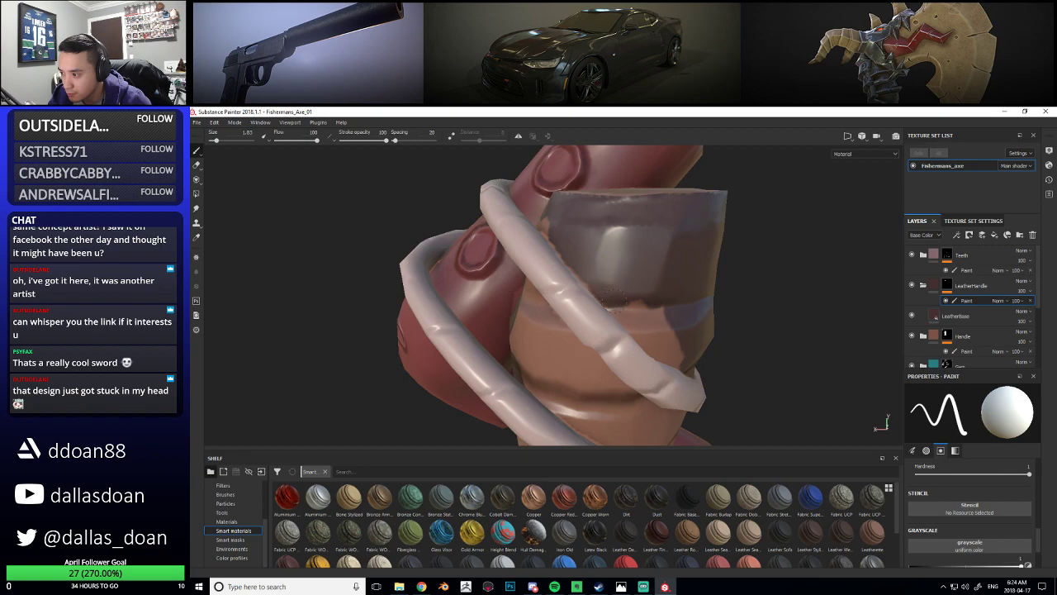
{"action": "mouse_move", "coordinate": [649, 314]}
{"action": "left_mouse_down", "text": "alt"}
{"action": "mouse_move", "coordinate": [612, 256]}
{"action": "mouse_move", "coordinate": [633, 278]}
{"action": "mouse_move", "coordinate": [674, 279]}
{"action": "mouse_move", "coordinate": [702, 305]}
{"action": "mouse_move", "coordinate": [734, 302]}
{"action": "mouse_move", "coordinate": [720, 276]}
{"action": "mouse_move", "coordinate": [784, 300]}
{"action": "mouse_move", "coordinate": [692, 295]}
{"action": "mouse_move", "coordinate": [614, 307]}
{"action": "mouse_move", "coordinate": [624, 278]}
{"action": "left_mouse_up", "text": "alt"}
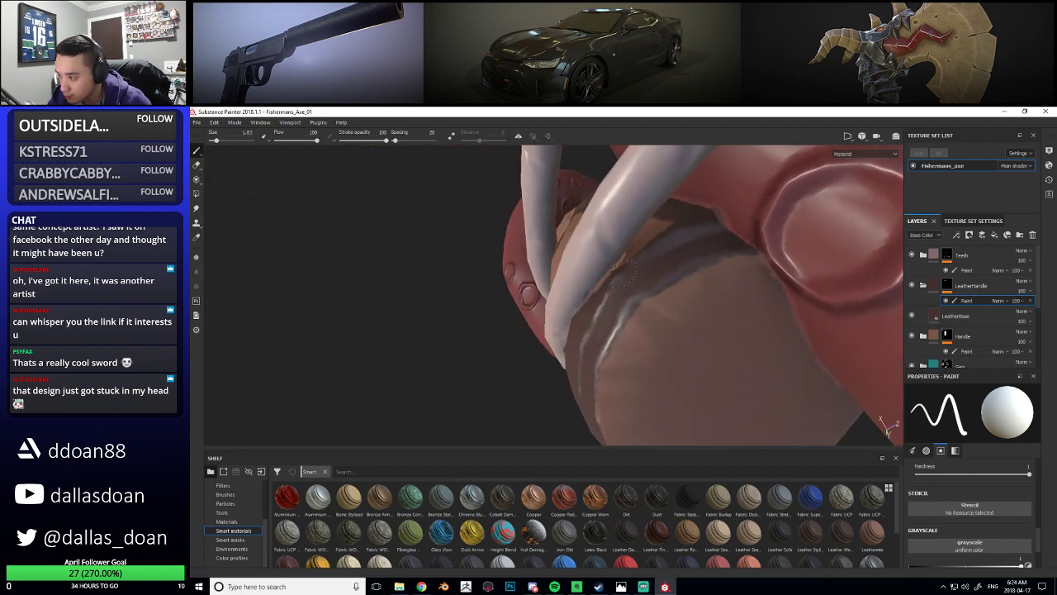
Paint dark leather over the bare wood beside the tentacle, inward along the handle's crease toward the rope
{"action": "mouse_move", "coordinate": [646, 251]}
{"action": "left_mouse_down", "text": "alt"}
{"action": "mouse_move", "coordinate": [686, 262]}
{"action": "mouse_move", "coordinate": [585, 303]}
{"action": "left_mouse_up", "text": "alt"}
{"action": "mouse_move", "coordinate": [727, 166]}
{"action": "left_mouse_down", "text": "alt"}
{"action": "mouse_move", "coordinate": [653, 217]}
{"action": "mouse_move", "coordinate": [636, 248]}
{"action": "mouse_move", "coordinate": [573, 206]}
{"action": "mouse_move", "coordinate": [614, 285]}
{"action": "mouse_move", "coordinate": [573, 219]}
{"action": "left_mouse_up", "text": "alt"}
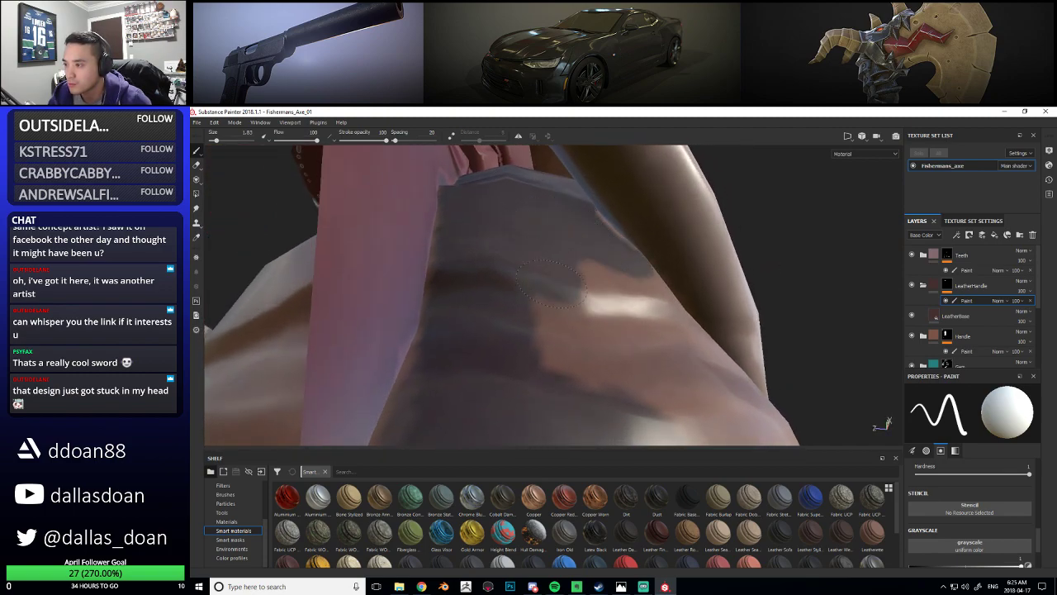
{"action": "left_click_drag", "start_coordinate": [585, 347], "coordinate": [583, 311]}
{"action": "mouse_move", "coordinate": [583, 310]}
{"action": "left_mouse_down", "text": "alt"}
{"action": "mouse_move", "coordinate": [630, 289]}
{"action": "mouse_move", "coordinate": [570, 268]}
{"action": "mouse_move", "coordinate": [592, 270]}
{"action": "left_mouse_up", "text": "alt"}
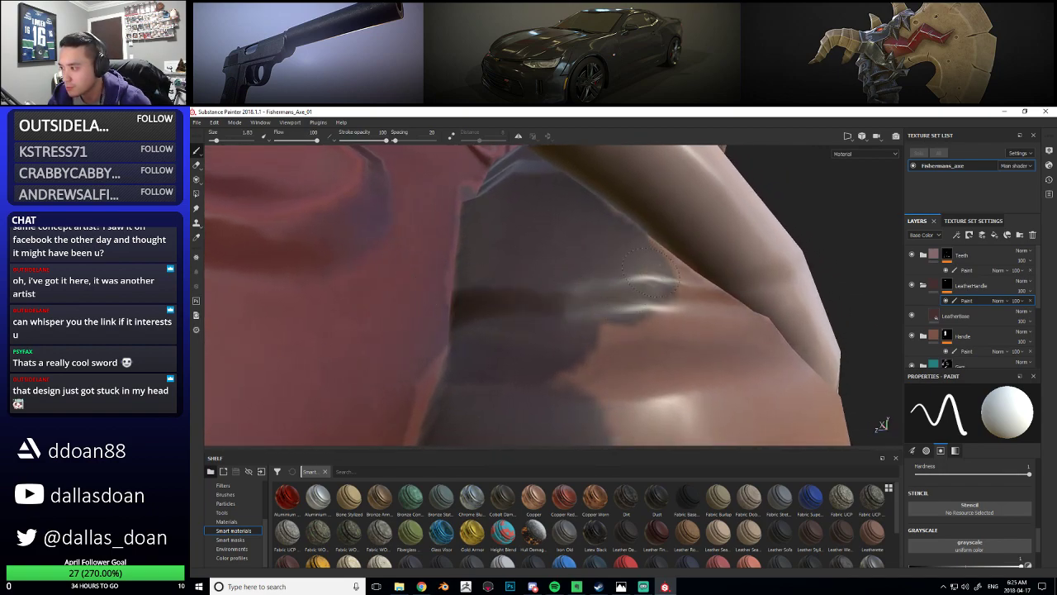
{"action": "left_click_drag", "start_coordinate": [677, 280], "coordinate": [683, 291]}
Extend the dark leather between the two ropes from the tentacle side across the front of the handle
{"action": "mouse_move", "coordinate": [701, 335]}
{"action": "left_mouse_down", "text": "alt"}
{"action": "mouse_move", "coordinate": [663, 328]}
{"action": "mouse_move", "coordinate": [683, 307]}
{"action": "mouse_move", "coordinate": [550, 307]}
{"action": "left_mouse_up", "text": "alt"}
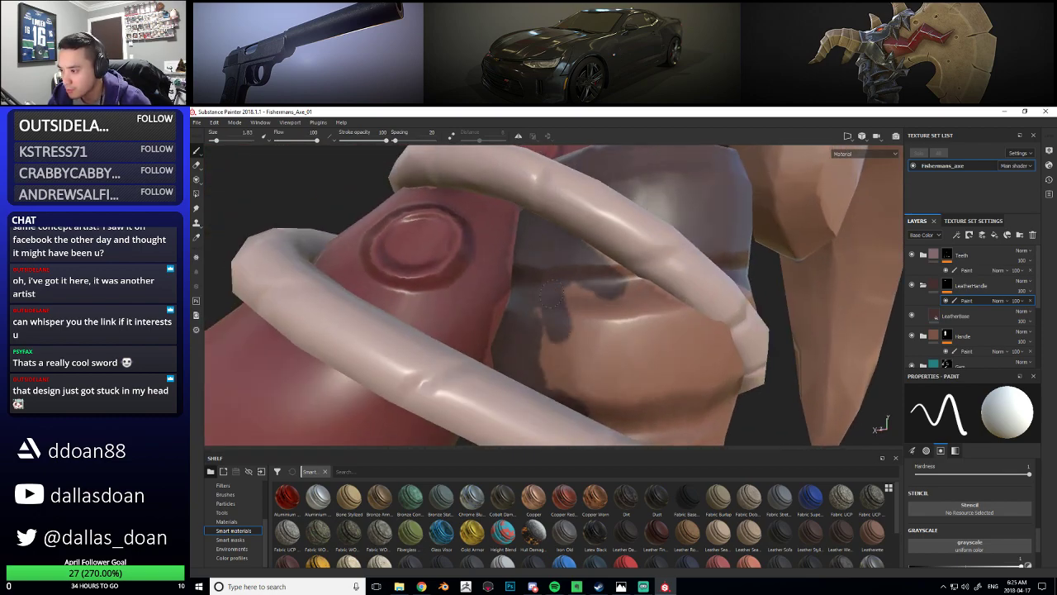
{"action": "mouse_move", "coordinate": [627, 314]}
{"action": "left_mouse_down", "text": "alt"}
{"action": "mouse_move", "coordinate": [545, 272]}
{"action": "mouse_move", "coordinate": [539, 279]}
{"action": "left_mouse_up", "text": "alt"}
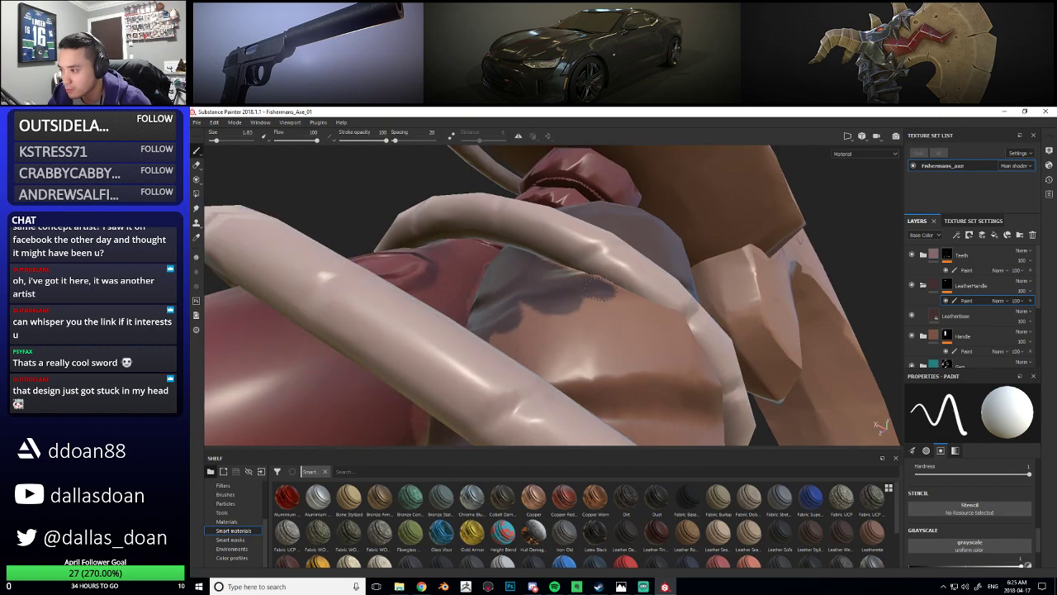
{"action": "left_click_drag", "start_coordinate": [603, 299], "coordinate": [541, 314], "text": "alt"}
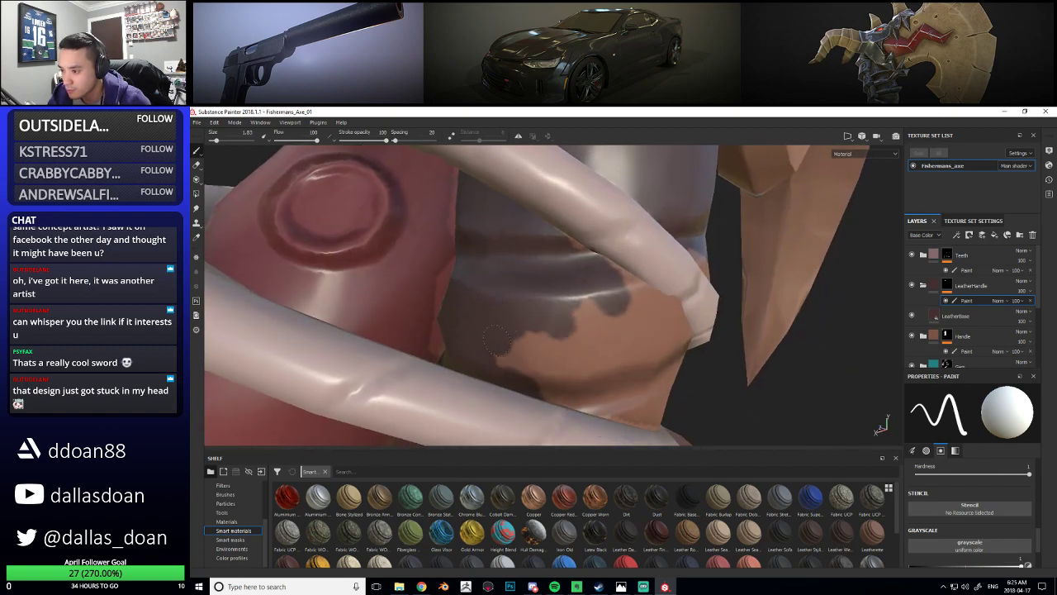
{"action": "mouse_move", "coordinate": [599, 330]}
{"action": "left_mouse_down", "text": "alt"}
{"action": "mouse_move", "coordinate": [540, 322]}
{"action": "mouse_move", "coordinate": [542, 305]}
{"action": "mouse_move", "coordinate": [626, 333]}
{"action": "mouse_move", "coordinate": [525, 290]}
{"action": "mouse_move", "coordinate": [553, 319]}
{"action": "mouse_move", "coordinate": [534, 337]}
{"action": "mouse_move", "coordinate": [518, 328]}
{"action": "mouse_move", "coordinate": [589, 279]}
{"action": "left_mouse_up", "text": "alt"}
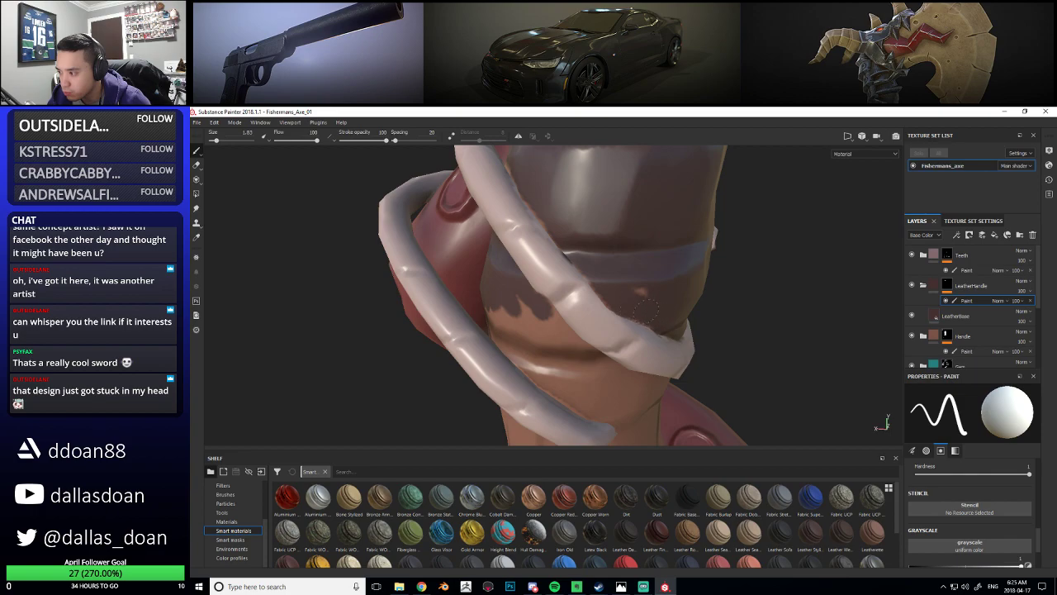
{"action": "mouse_move", "coordinate": [637, 290]}
{"action": "left_mouse_down", "text": "alt"}
{"action": "mouse_move", "coordinate": [603, 255]}
{"action": "mouse_move", "coordinate": [549, 281]}
{"action": "mouse_move", "coordinate": [578, 303]}
{"action": "mouse_move", "coordinate": [547, 303]}
{"action": "mouse_move", "coordinate": [557, 289]}
{"action": "mouse_move", "coordinate": [589, 287]}
{"action": "mouse_move", "coordinate": [538, 269]}
{"action": "left_mouse_up", "text": "alt"}
{"action": "scroll", "coordinate": [547, 302], "scroll_direction": "up", "scroll_amount": 2}
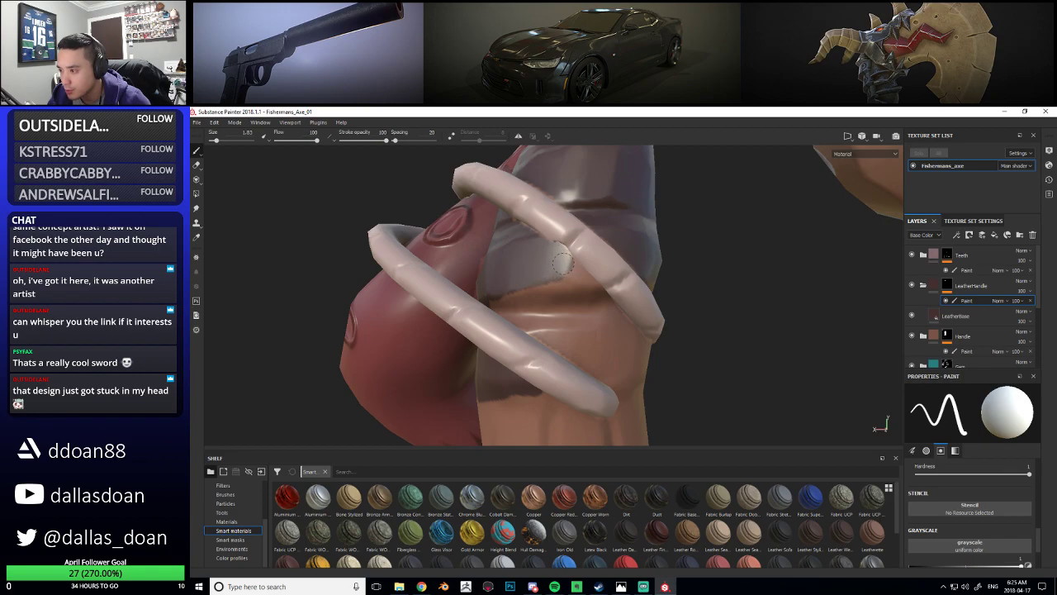
Paint a dark leather strip along the lower rope's upper edge and past its end to the handle's outer edge
{"action": "left_click_drag", "start_coordinate": [598, 304], "coordinate": [517, 288], "text": "alt"}
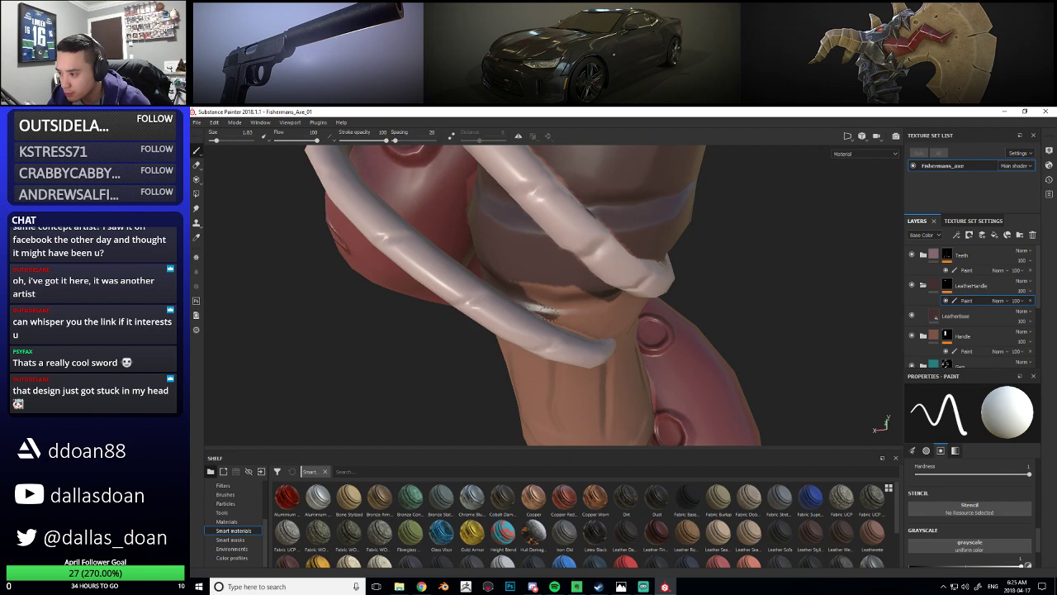
{"action": "mouse_move", "coordinate": [566, 322]}
{"action": "left_mouse_down", "text": "alt"}
{"action": "mouse_move", "coordinate": [594, 307]}
{"action": "mouse_move", "coordinate": [536, 307]}
{"action": "left_mouse_up", "text": "alt"}
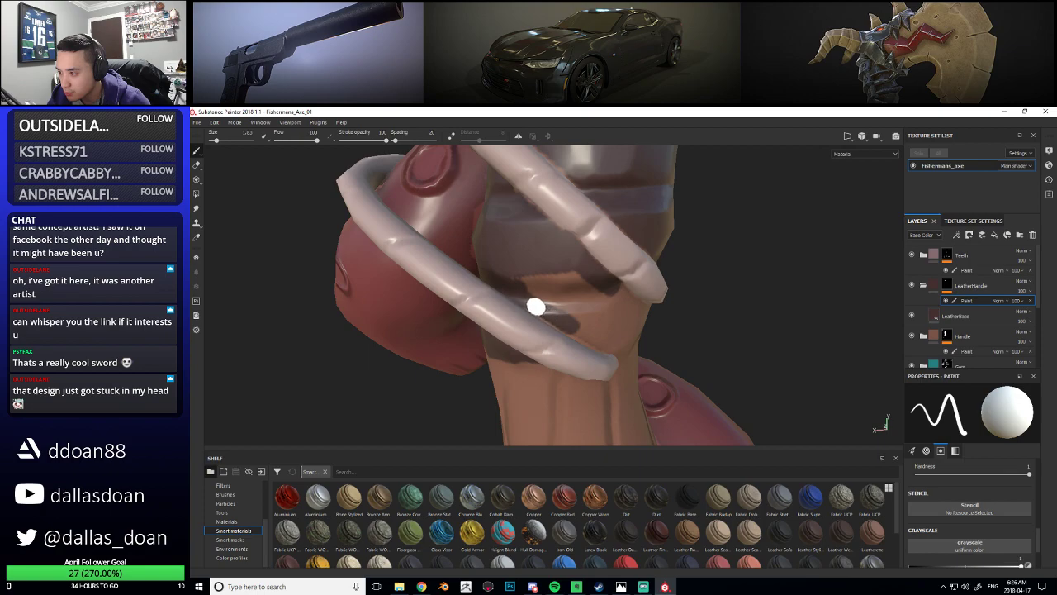
{"action": "left_click_drag", "start_coordinate": [583, 332], "coordinate": [570, 314], "text": "alt"}
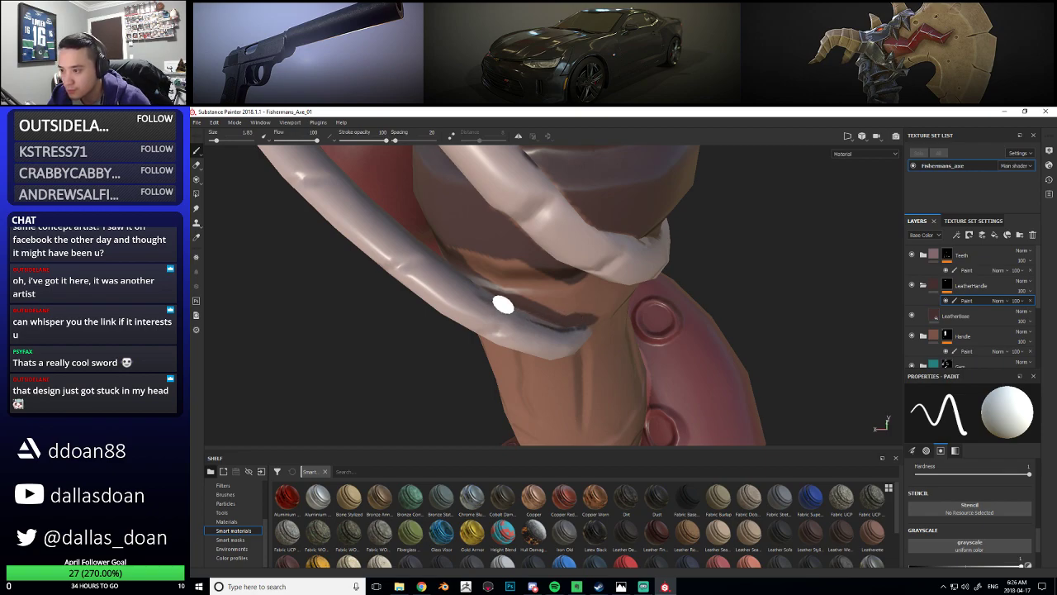
{"action": "key", "text": "e"}
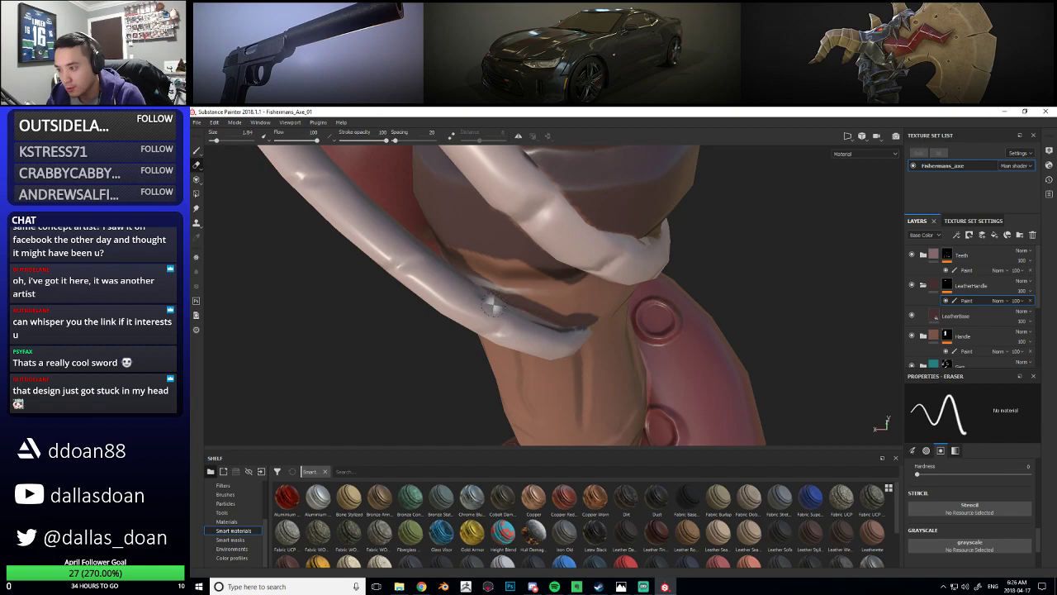
{"action": "mouse_move", "coordinate": [492, 306]}
{"action": "left_mouse_down", "text": "alt"}
{"action": "mouse_move", "coordinate": [499, 331]}
{"action": "mouse_move", "coordinate": [473, 323]}
{"action": "mouse_move", "coordinate": [524, 318]}
{"action": "mouse_move", "coordinate": [462, 266]}
{"action": "mouse_move", "coordinate": [484, 301]}
{"action": "mouse_move", "coordinate": [553, 288]}
{"action": "left_mouse_up", "text": "alt"}
{"action": "key", "text": "1"}
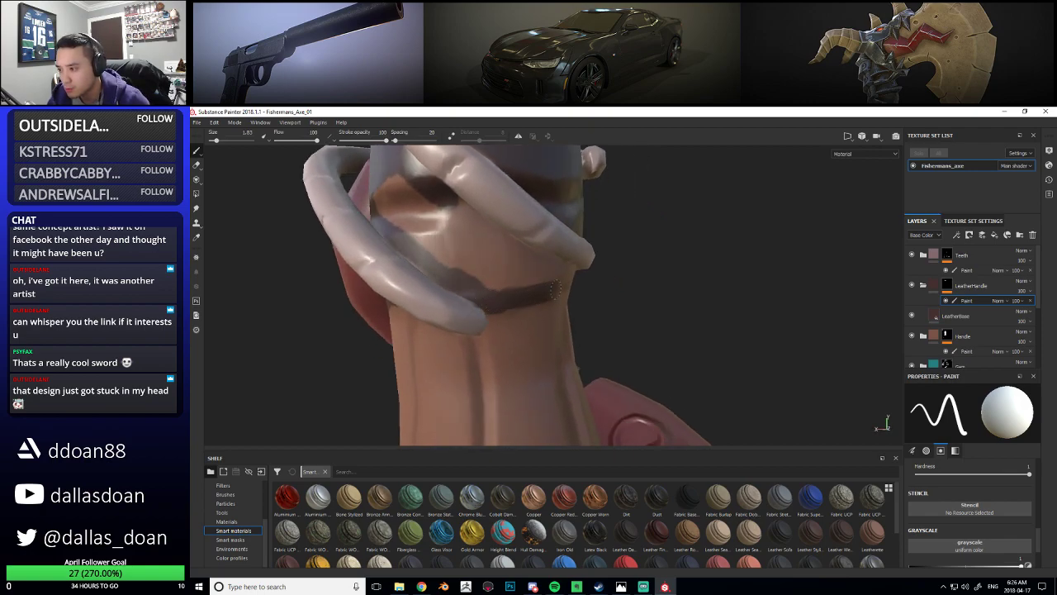
Fill the remaining wood between the ropes with dark leather, using a 0.91 brush along the upper rope and enlarging it to 2.41
{"action": "mouse_move", "coordinate": [484, 270]}
{"action": "left_mouse_down", "text": "alt"}
{"action": "mouse_move", "coordinate": [455, 212]}
{"action": "mouse_move", "coordinate": [493, 213]}
{"action": "mouse_move", "coordinate": [526, 279]}
{"action": "mouse_move", "coordinate": [558, 281]}
{"action": "mouse_move", "coordinate": [541, 257]}
{"action": "mouse_move", "coordinate": [500, 247]}
{"action": "mouse_move", "coordinate": [470, 223]}
{"action": "mouse_move", "coordinate": [455, 236]}
{"action": "mouse_move", "coordinate": [501, 252]}
{"action": "left_mouse_up", "text": "alt"}
{"action": "key", "text": "bracketleft"}
{"action": "key", "text": "bracketleft"}
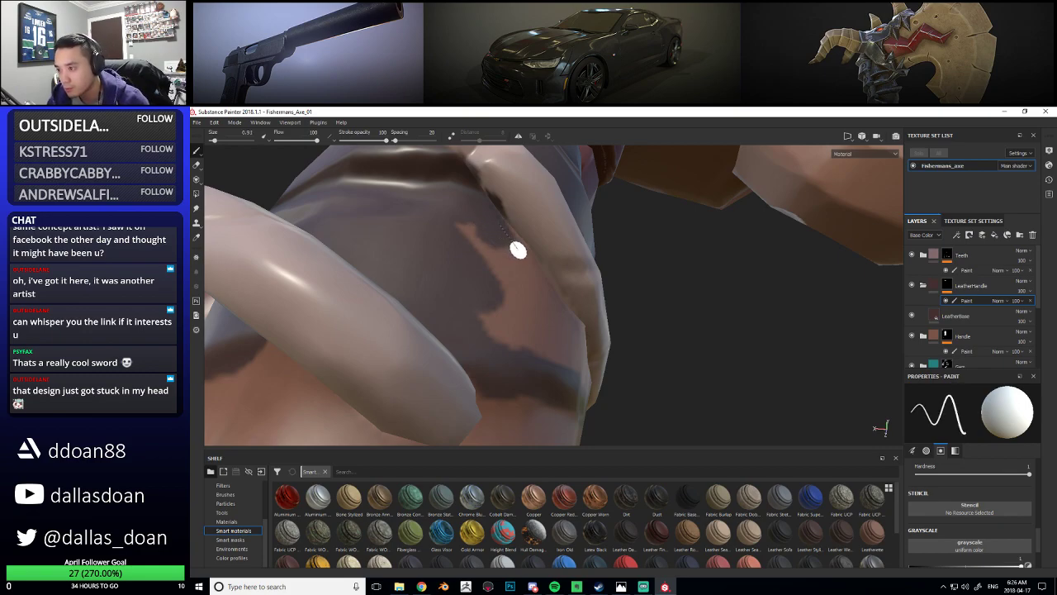
{"action": "mouse_move", "coordinate": [542, 293]}
{"action": "left_mouse_down", "text": "alt"}
{"action": "mouse_move", "coordinate": [465, 273]}
{"action": "mouse_move", "coordinate": [517, 281]}
{"action": "left_mouse_up", "text": "alt"}
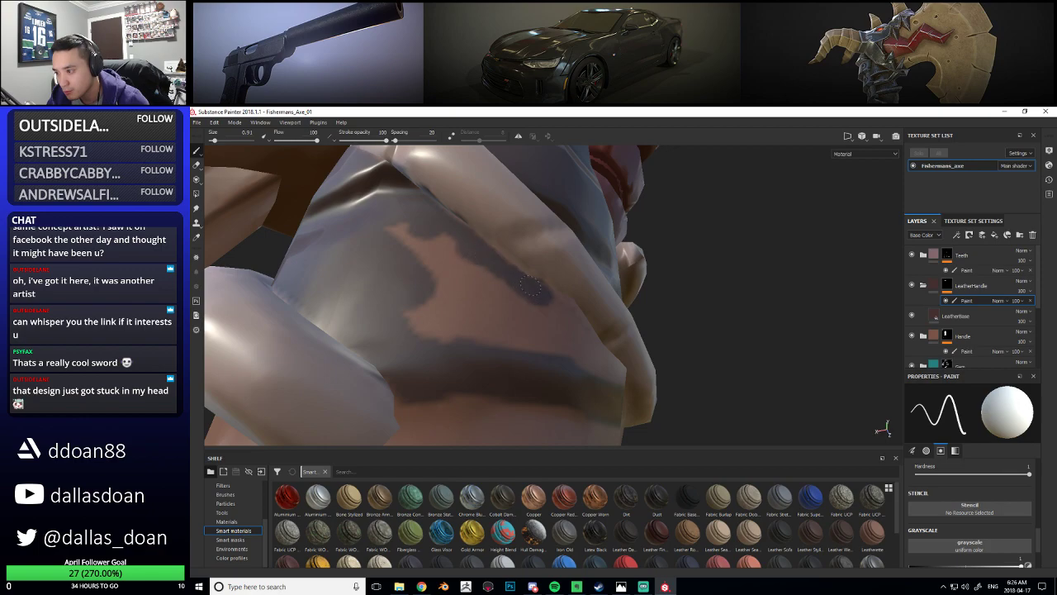
{"action": "left_click_drag", "start_coordinate": [570, 335], "coordinate": [482, 332], "text": "alt"}
{"action": "mouse_move", "coordinate": [588, 319]}
{"action": "left_mouse_down"}
{"action": "mouse_move", "coordinate": [646, 341]}
{"action": "mouse_move", "coordinate": [581, 350]}
{"action": "mouse_move", "coordinate": [474, 316]}
{"action": "mouse_move", "coordinate": [501, 296]}
{"action": "mouse_move", "coordinate": [545, 338]}
{"action": "mouse_move", "coordinate": [573, 337]}
{"action": "mouse_move", "coordinate": [484, 283]}
{"action": "mouse_move", "coordinate": [505, 300]}
{"action": "mouse_move", "coordinate": [602, 300]}
{"action": "left_mouse_up"}
{"action": "key", "text": "bracketright"}
{"action": "key", "text": "bracketright"}
{"action": "key", "text": "bracketright"}
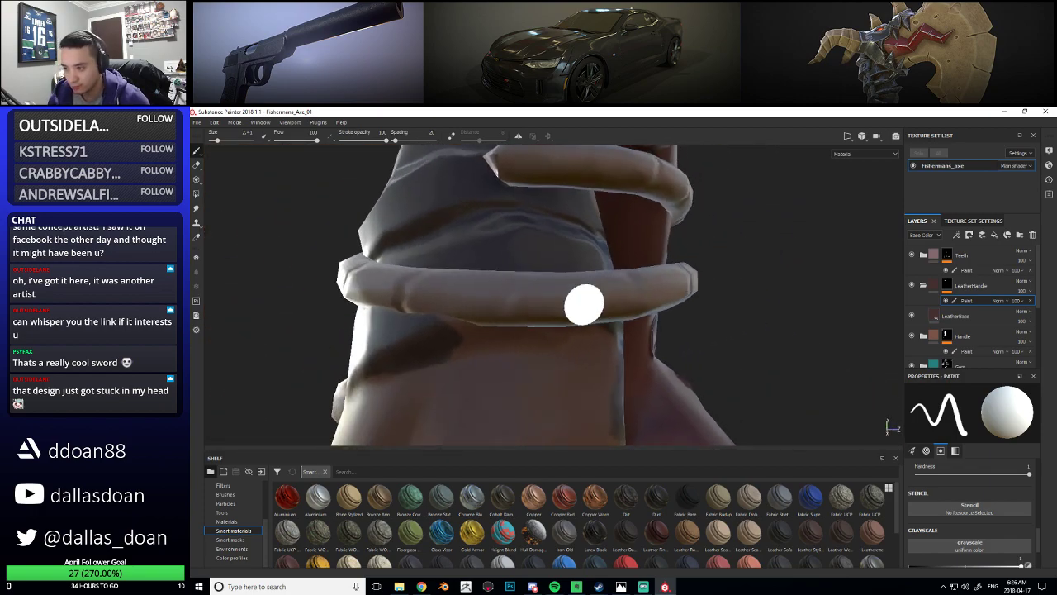
Undo the last stroke, reduce the brush to 0.91, and paint a straight dark leather strip beneath the lower rope
{"action": "key", "text": "["}
{"action": "mouse_move", "coordinate": [440, 326]}
{"action": "left_mouse_down", "text": "alt"}
{"action": "mouse_move", "coordinate": [542, 313]}
{"action": "mouse_move", "coordinate": [517, 314]}
{"action": "mouse_move", "coordinate": [529, 309]}
{"action": "left_mouse_up", "text": "alt"}
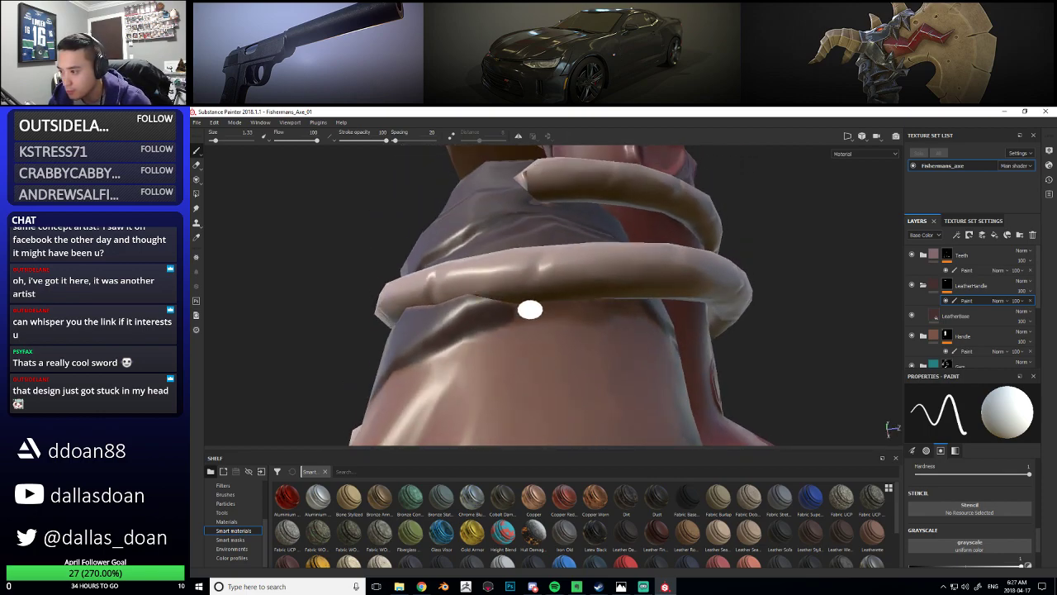
{"action": "key", "text": "ctrl+z"}
{"action": "key", "text": "bracketleft"}
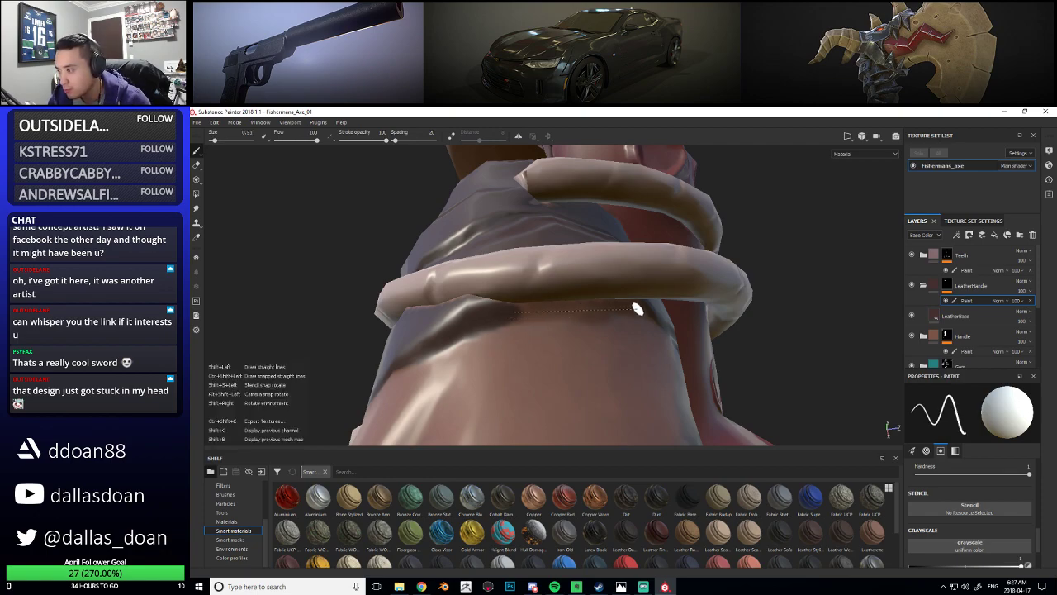
{"action": "mouse_move", "coordinate": [633, 311]}
{"action": "left_mouse_down", "text": "alt"}
{"action": "mouse_move", "coordinate": [547, 300]}
{"action": "mouse_move", "coordinate": [503, 310]}
{"action": "left_mouse_up", "text": "alt"}
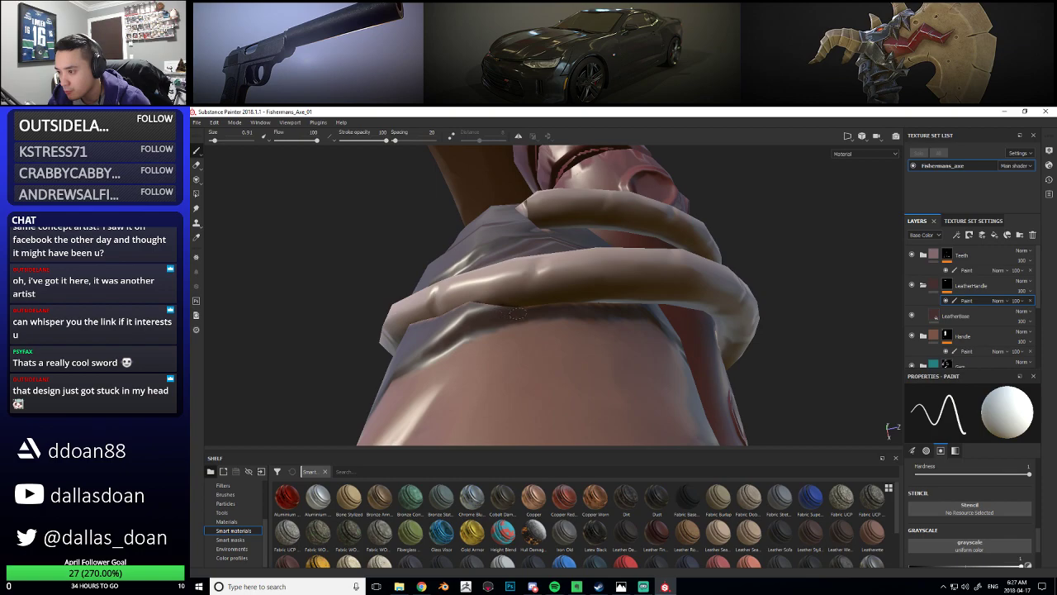
{"action": "left_click_drag", "start_coordinate": [641, 308], "coordinate": [512, 292], "text": "alt"}
{"action": "right_click_drag", "start_coordinate": [512, 292], "coordinate": [462, 287], "text": "alt"}
{"action": "left_click_drag", "start_coordinate": [462, 288], "coordinate": [644, 256], "text": "alt"}
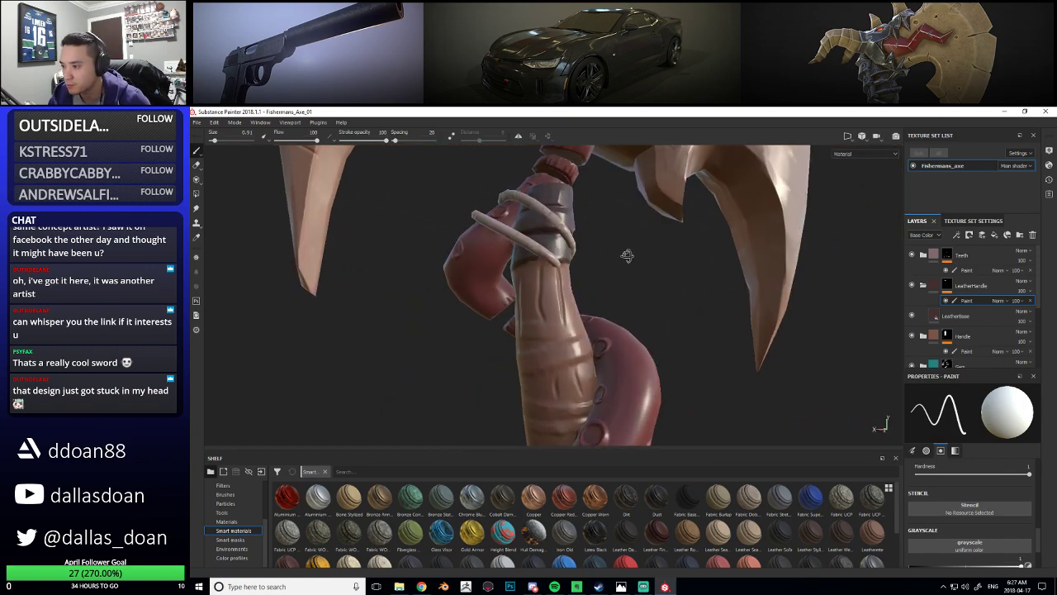
Enlarge the brush to 1.83 and continue the dark leather band around the handle just below the lower rope
{"action": "right_click_drag", "start_coordinate": [644, 255], "coordinate": [682, 266], "text": "alt"}
{"action": "left_click_drag", "start_coordinate": [594, 276], "coordinate": [512, 275], "text": "alt"}
{"action": "key", "text": "]"}
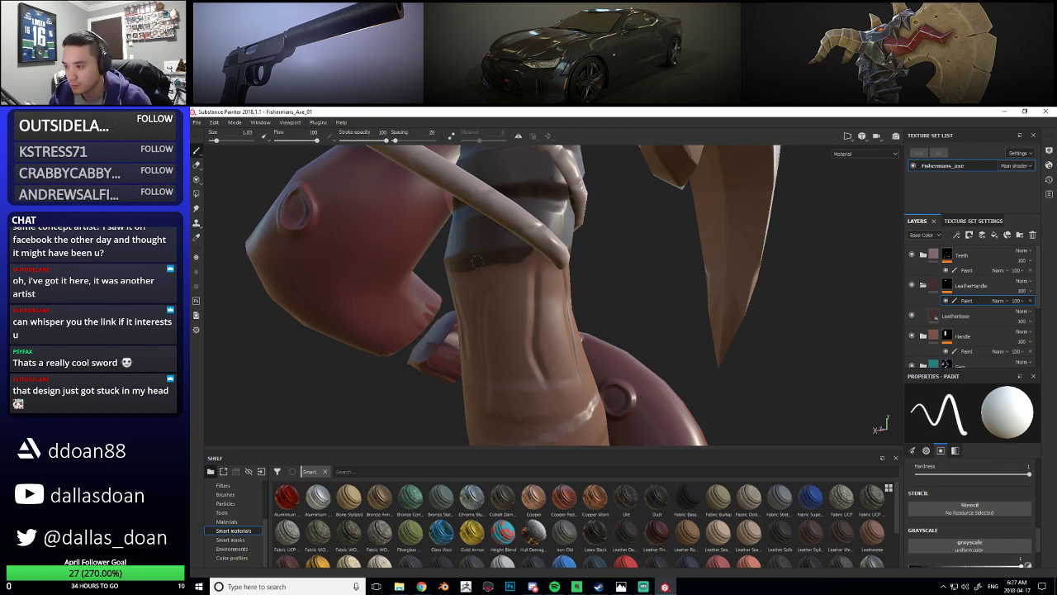
{"action": "right_click_drag", "start_coordinate": [534, 257], "coordinate": [483, 208], "text": "alt"}
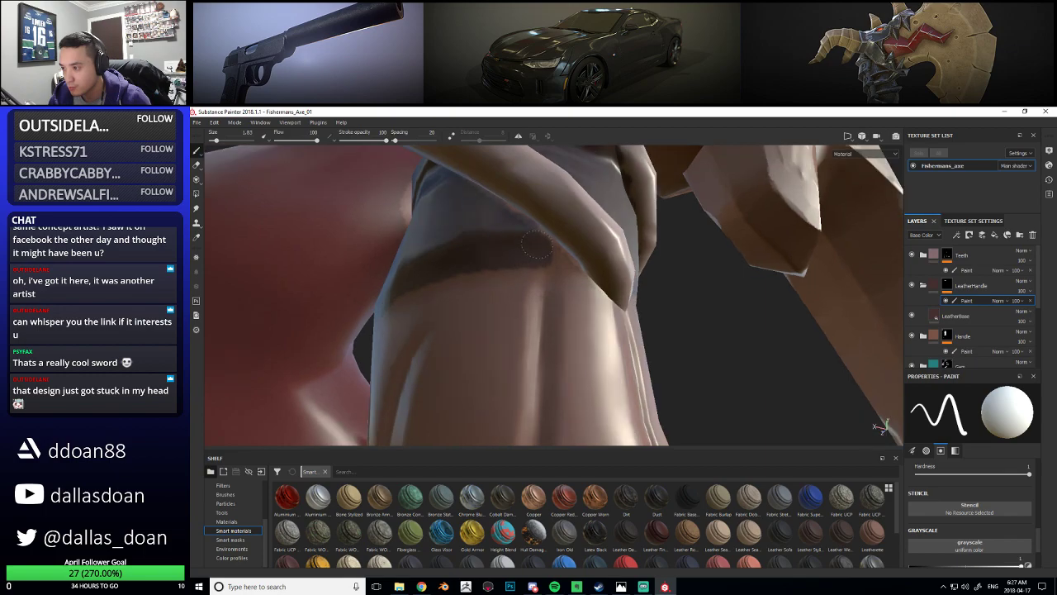
{"action": "right_click_drag", "start_coordinate": [437, 265], "coordinate": [529, 281], "text": "alt"}
{"action": "left_click_drag", "start_coordinate": [529, 281], "coordinate": [572, 264], "text": "alt"}
{"action": "right_click_drag", "start_coordinate": [573, 264], "coordinate": [583, 236], "text": "alt"}
{"action": "left_click_drag", "start_coordinate": [584, 236], "coordinate": [665, 247], "text": "alt"}
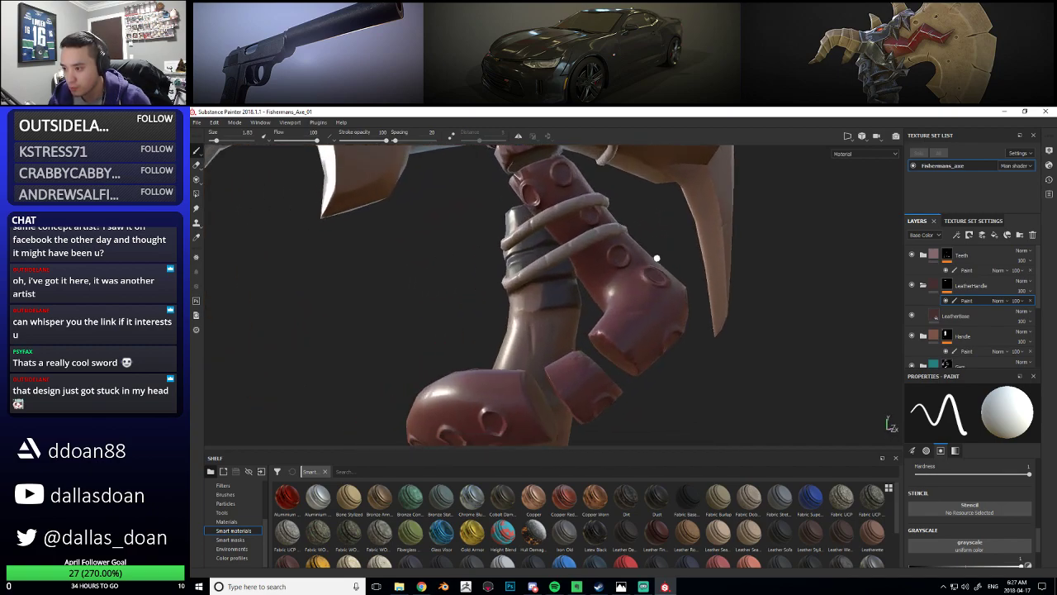
Enlarge the brush to 3.07 and widen the dark leather band below the lower rope on the handle's tentacle side
{"action": "right_click_drag", "start_coordinate": [666, 248], "coordinate": [578, 289], "text": "alt"}
{"action": "left_click_drag", "start_coordinate": [578, 289], "coordinate": [552, 313], "text": "alt"}
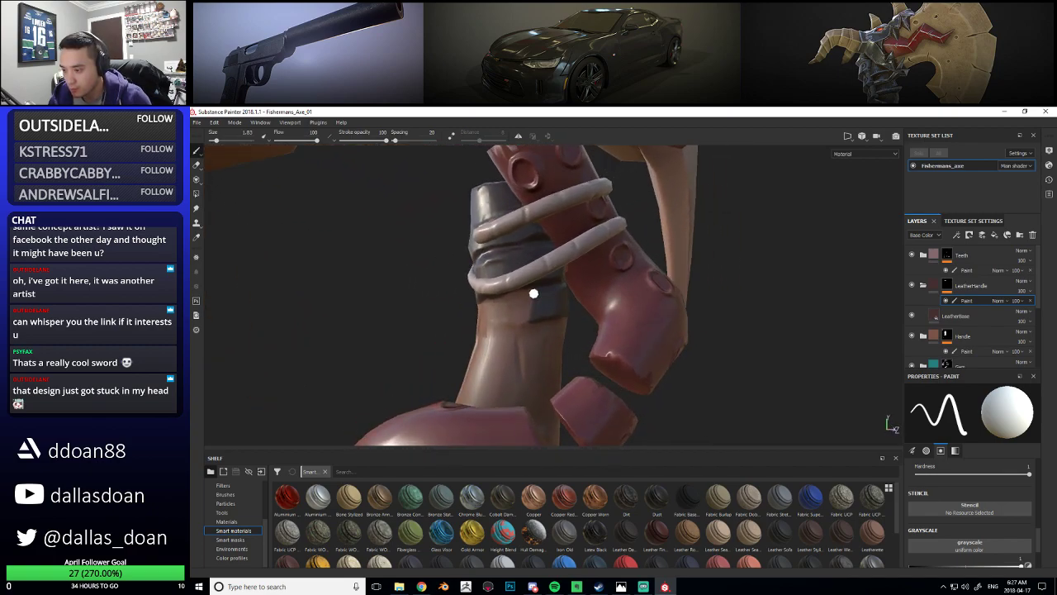
{"action": "key", "text": "bracketright"}
{"action": "key", "text": "bracketright"}
{"action": "mouse_move", "coordinate": [535, 309]}
{"action": "left_mouse_down", "text": "alt"}
{"action": "mouse_move", "coordinate": [616, 319]}
{"action": "mouse_move", "coordinate": [697, 312]}
{"action": "mouse_move", "coordinate": [441, 316]}
{"action": "left_mouse_up", "text": "alt"}
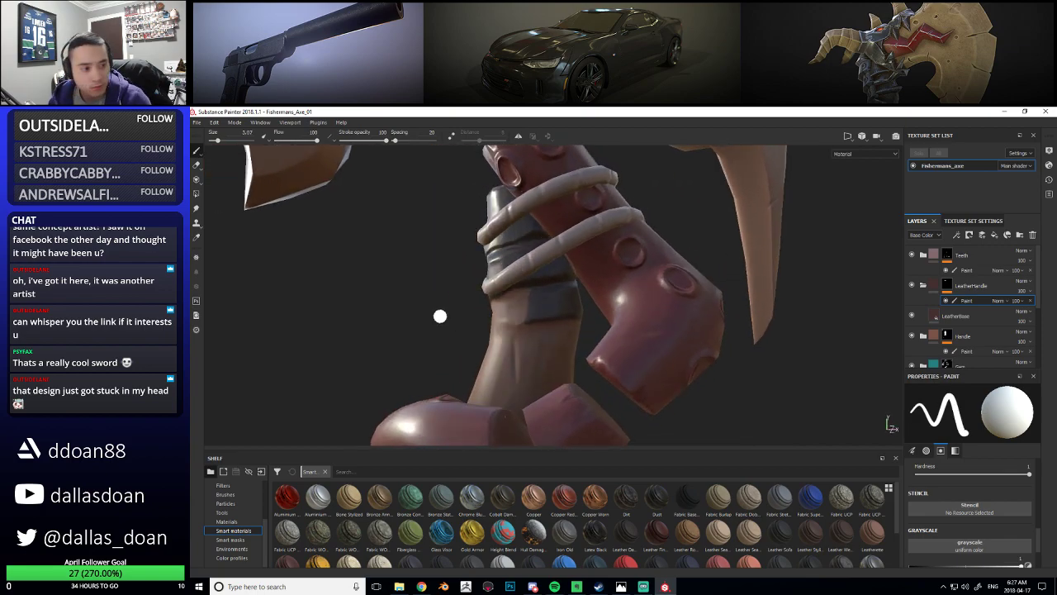
{"action": "mouse_move", "coordinate": [573, 320]}
{"action": "left_mouse_down", "text": "alt"}
{"action": "mouse_move", "coordinate": [536, 314]}
{"action": "mouse_move", "coordinate": [706, 308]}
{"action": "mouse_move", "coordinate": [498, 311]}
{"action": "left_mouse_up", "text": "alt"}
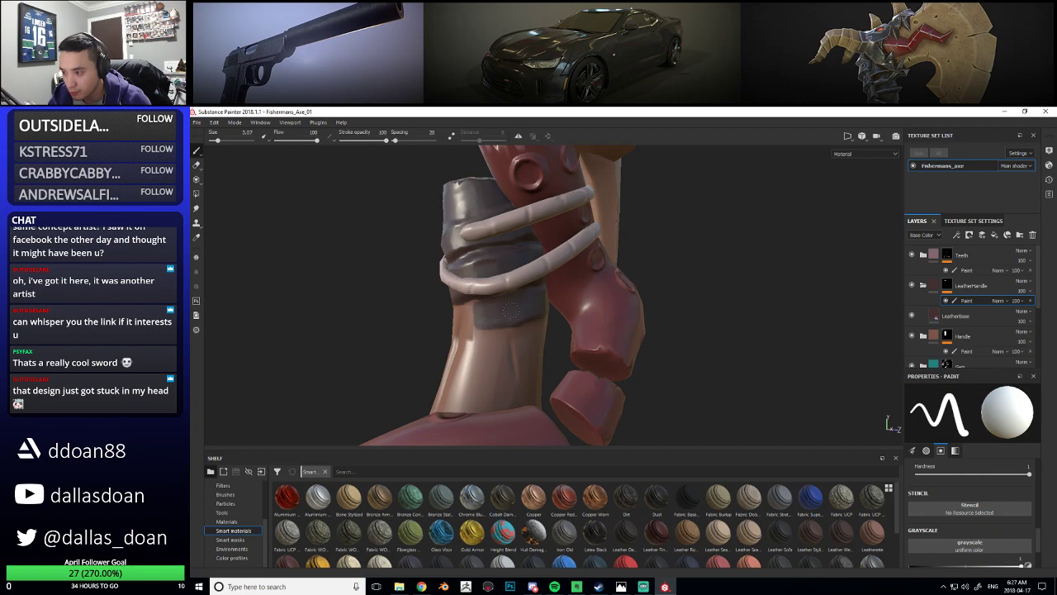
{"action": "left_click_drag", "start_coordinate": [513, 311], "coordinate": [505, 279], "text": "alt"}
Paint dark leather strips with the 3.07 brush along the upper and lower edges of the wrap halfway down the handle
{"action": "scroll", "coordinate": [522, 322], "scroll_direction": "down", "scroll_amount": 5}
{"action": "right_click_drag", "start_coordinate": [505, 279], "coordinate": [479, 290], "text": "alt"}
{"action": "middle_click_drag", "start_coordinate": [479, 290], "coordinate": [454, 302], "text": "alt"}
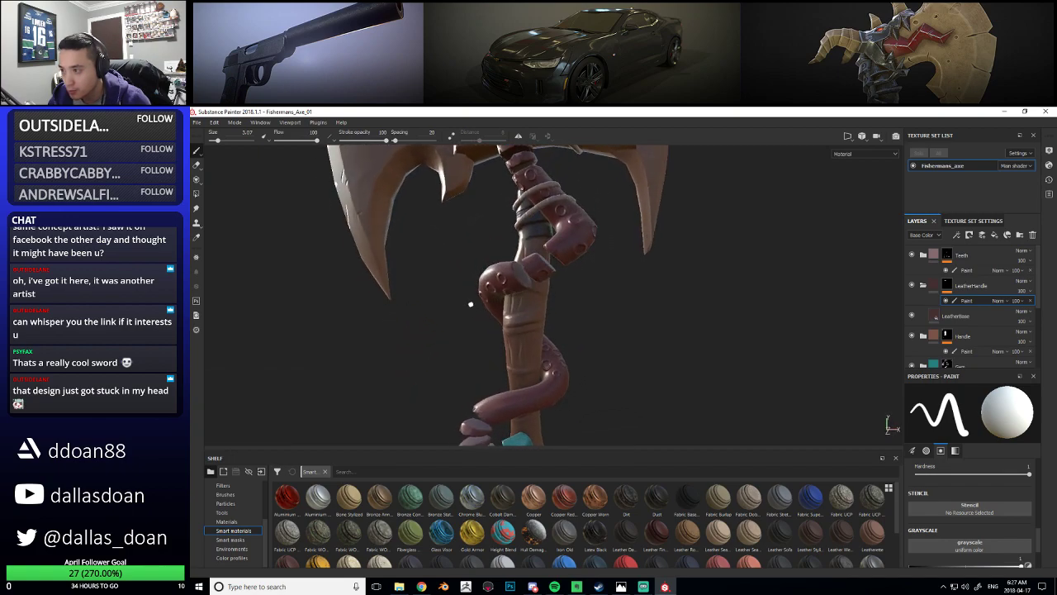
{"action": "left_click_drag", "start_coordinate": [470, 302], "coordinate": [488, 322], "text": "alt"}
{"action": "right_click_drag", "start_coordinate": [488, 321], "coordinate": [529, 308], "text": "alt"}
{"action": "middle_click_drag", "start_coordinate": [529, 308], "coordinate": [525, 289], "text": "alt"}
{"action": "scroll", "coordinate": [523, 288], "scroll_direction": "up", "scroll_amount": 4}
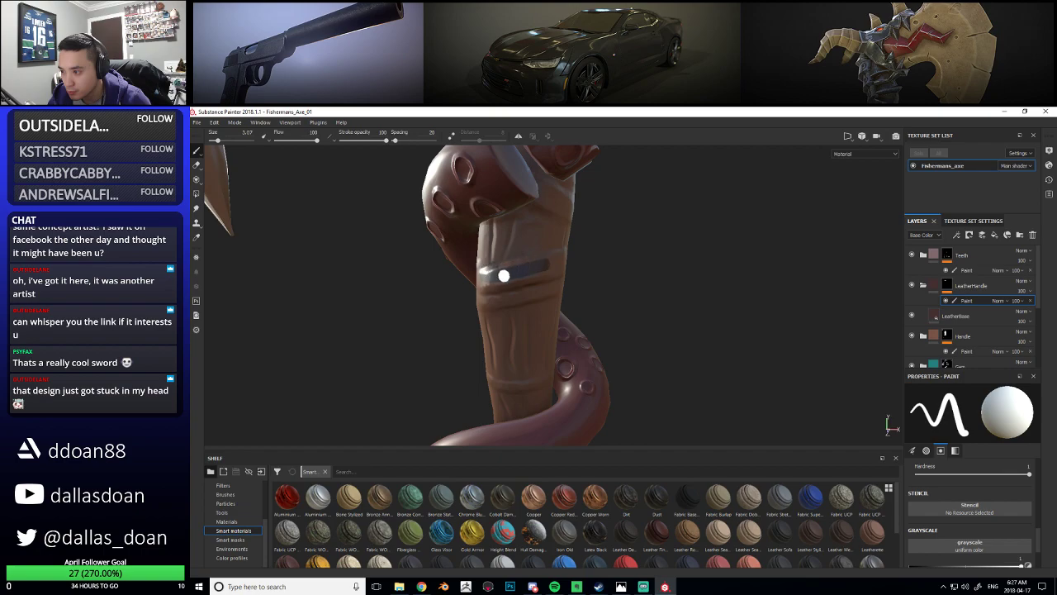
{"action": "left_click_drag", "start_coordinate": [578, 253], "coordinate": [574, 284], "text": "alt"}
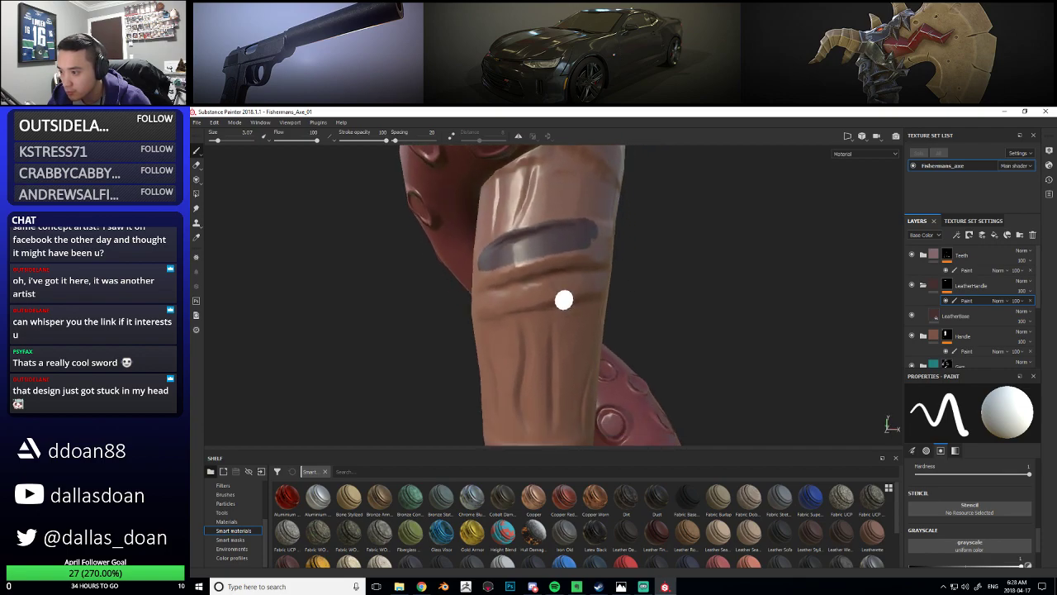
{"action": "left_click", "coordinate": [603, 290], "text": "shift"}
Extend both edge strips of the middle wrap in straight lines around the handle toward the tentacle
{"action": "mouse_move", "coordinate": [499, 274]}
{"action": "left_mouse_down", "text": "alt"}
{"action": "mouse_move", "coordinate": [599, 286]}
{"action": "mouse_move", "coordinate": [514, 266]}
{"action": "left_mouse_up", "text": "alt"}
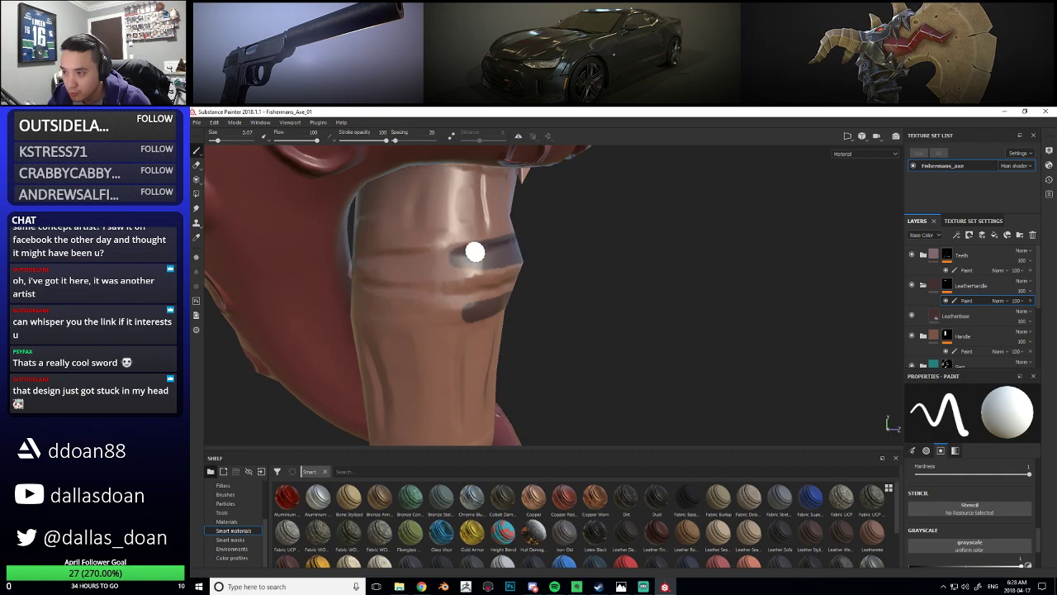
{"action": "left_click", "coordinate": [377, 261], "text": "shift"}
{"action": "left_click", "coordinate": [461, 308]}
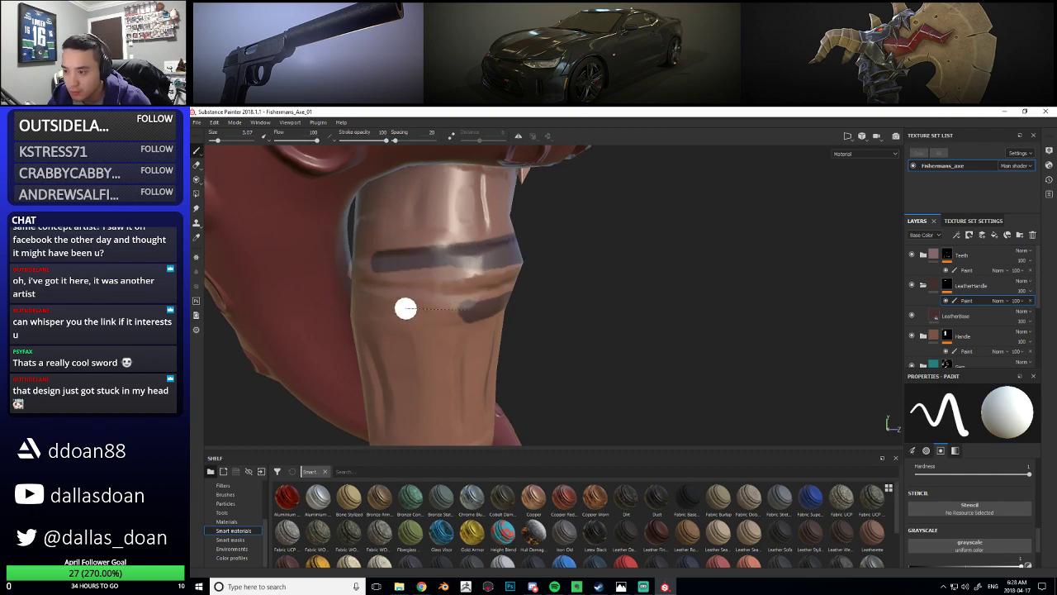
{"action": "left_click", "coordinate": [372, 309], "text": "shift"}
{"action": "left_click_drag", "start_coordinate": [372, 309], "coordinate": [545, 308], "text": "alt"}
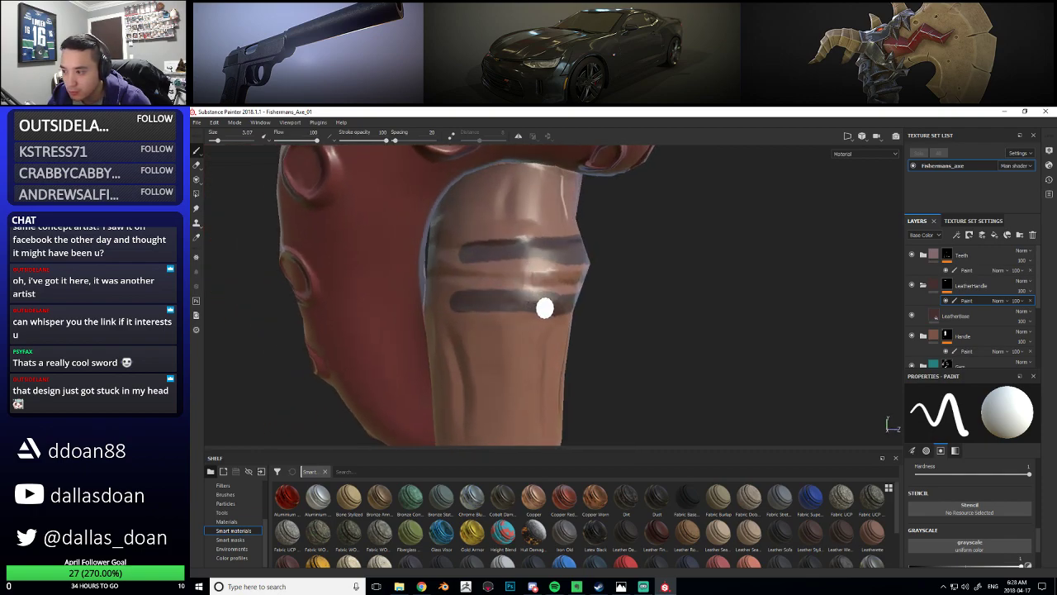
Fill the middle wrap between its edge strips with dark leather and continue the band around the back of the handle
{"action": "mouse_move", "coordinate": [474, 302]}
{"action": "left_mouse_down", "text": "alt"}
{"action": "mouse_move", "coordinate": [464, 294]}
{"action": "mouse_move", "coordinate": [578, 282]}
{"action": "mouse_move", "coordinate": [529, 302]}
{"action": "mouse_move", "coordinate": [485, 288]}
{"action": "mouse_move", "coordinate": [545, 314]}
{"action": "mouse_move", "coordinate": [495, 302]}
{"action": "mouse_move", "coordinate": [456, 313]}
{"action": "left_mouse_up", "text": "alt"}
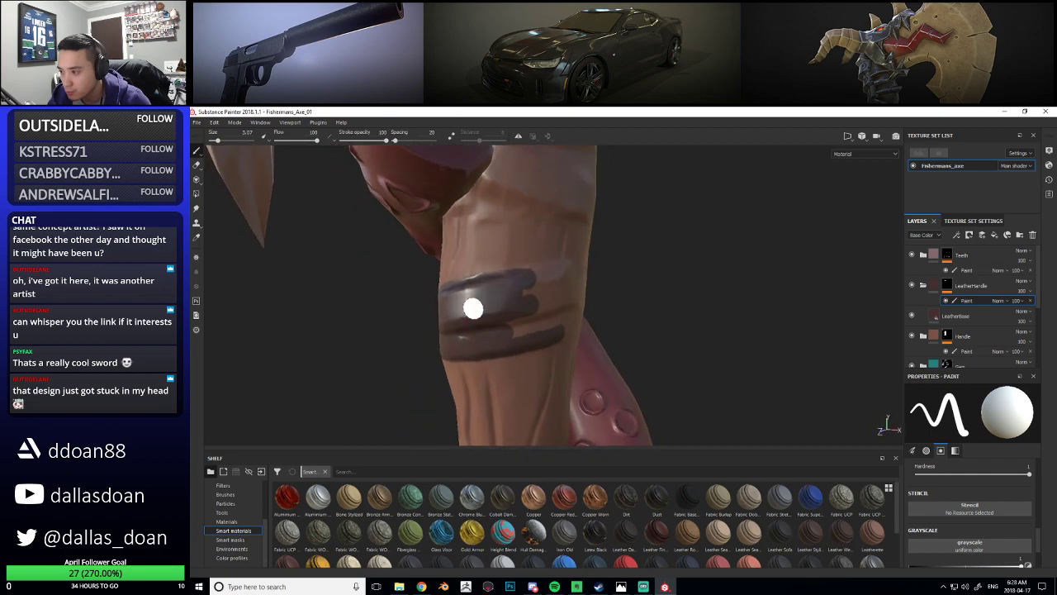
{"action": "left_click_drag", "start_coordinate": [557, 283], "coordinate": [470, 307], "text": "alt"}
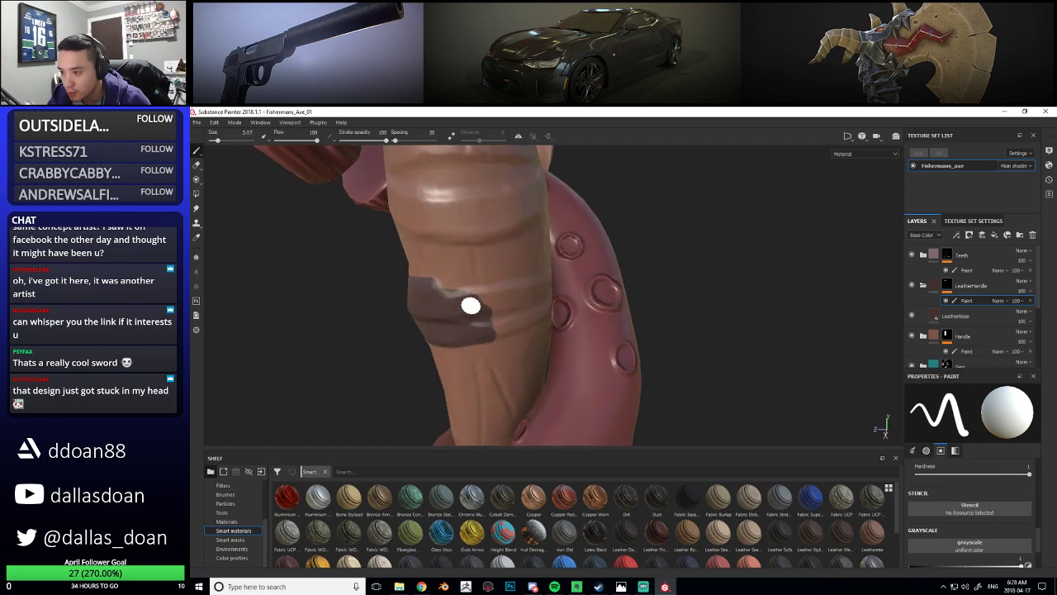
{"action": "left_click_drag", "start_coordinate": [537, 286], "coordinate": [476, 290]}
{"action": "mouse_move", "coordinate": [472, 292]}
{"action": "left_mouse_down", "text": "alt"}
{"action": "mouse_move", "coordinate": [502, 315]}
{"action": "mouse_move", "coordinate": [488, 319]}
{"action": "mouse_move", "coordinate": [550, 321]}
{"action": "mouse_move", "coordinate": [481, 315]}
{"action": "left_mouse_up", "text": "alt"}
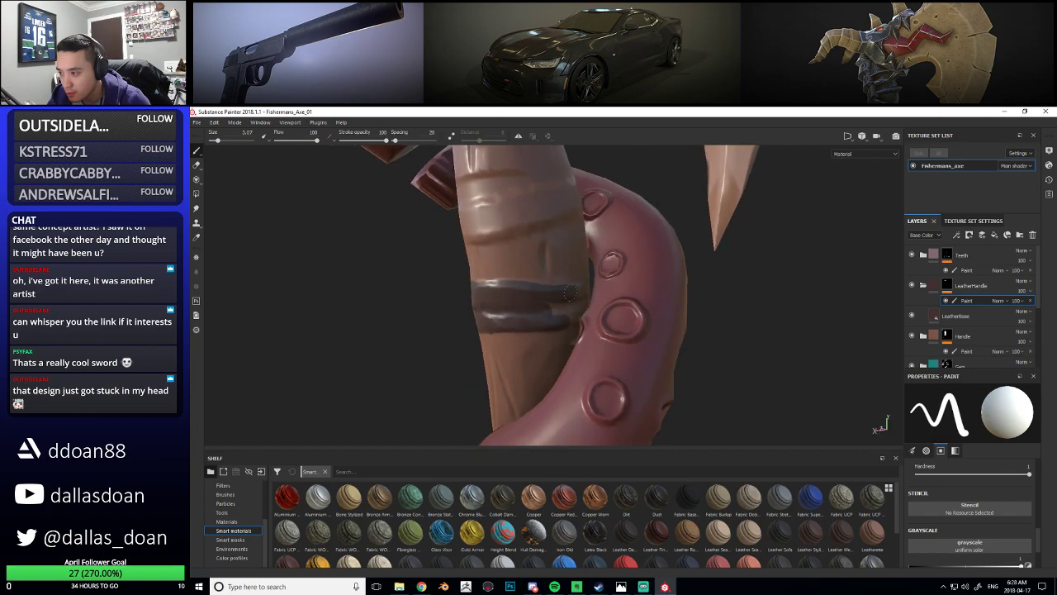
Complete the middle leather band where it meets the tentacle and cover the remaining wood along its upper edge
{"action": "left_click_drag", "start_coordinate": [562, 308], "coordinate": [563, 319], "text": "alt"}
{"action": "right_click_drag", "start_coordinate": [563, 318], "coordinate": [555, 346], "text": "alt"}
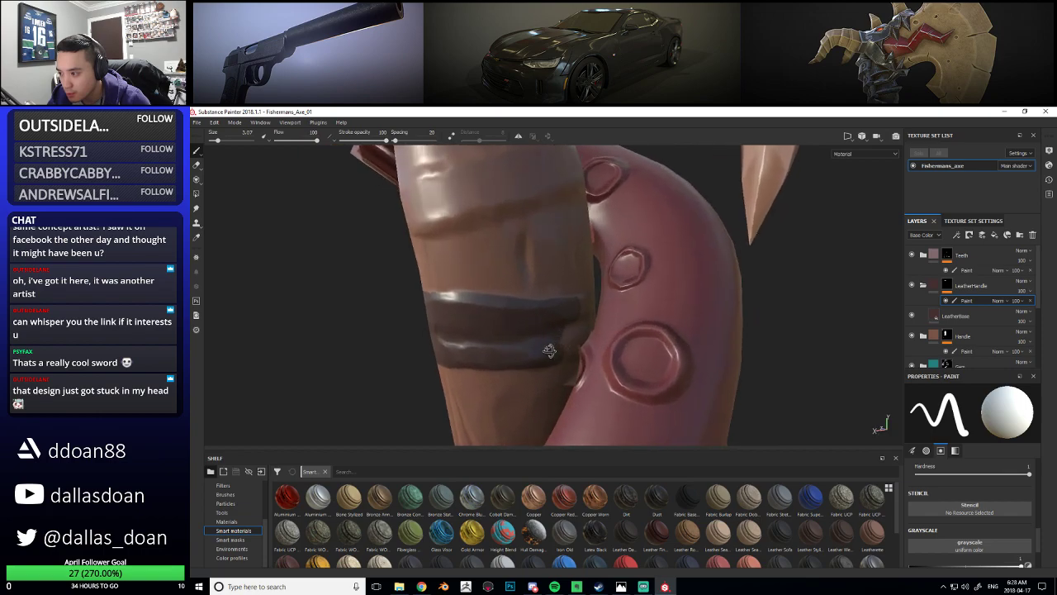
{"action": "left_click_drag", "start_coordinate": [555, 347], "coordinate": [559, 335], "text": "alt"}
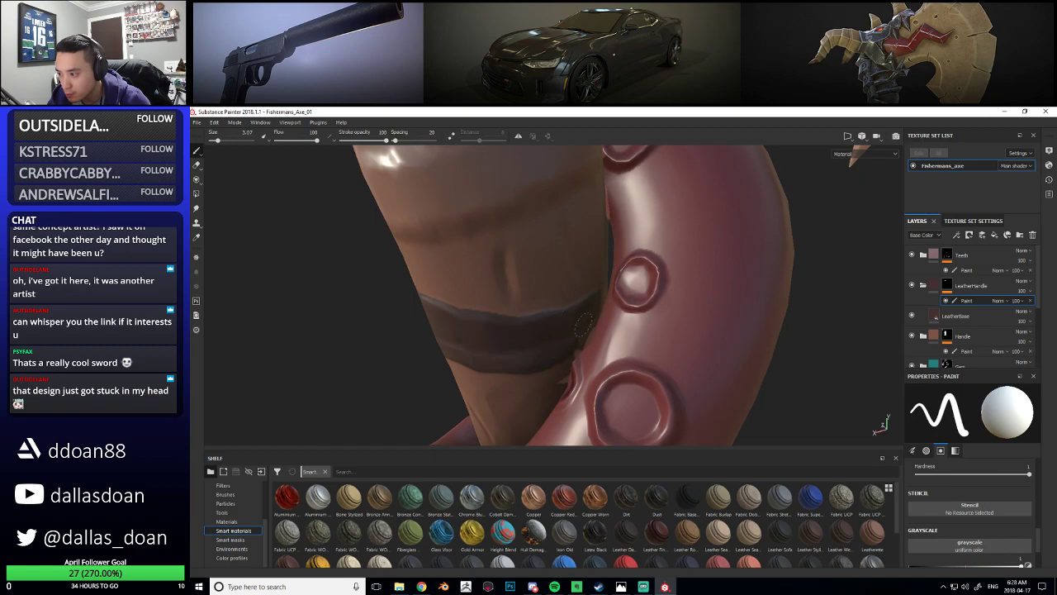
{"action": "mouse_move", "coordinate": [577, 340]}
{"action": "left_mouse_down", "text": "alt"}
{"action": "mouse_move", "coordinate": [567, 307]}
{"action": "mouse_move", "coordinate": [575, 312]}
{"action": "mouse_move", "coordinate": [543, 325]}
{"action": "mouse_move", "coordinate": [475, 325]}
{"action": "mouse_move", "coordinate": [505, 301]}
{"action": "mouse_move", "coordinate": [573, 290]}
{"action": "mouse_move", "coordinate": [482, 342]}
{"action": "mouse_move", "coordinate": [456, 323]}
{"action": "mouse_move", "coordinate": [505, 286]}
{"action": "mouse_move", "coordinate": [423, 277]}
{"action": "mouse_move", "coordinate": [489, 306]}
{"action": "mouse_move", "coordinate": [633, 328]}
{"action": "mouse_move", "coordinate": [480, 287]}
{"action": "mouse_move", "coordinate": [453, 299]}
{"action": "mouse_move", "coordinate": [438, 346]}
{"action": "mouse_move", "coordinate": [420, 358]}
{"action": "mouse_move", "coordinate": [480, 310]}
{"action": "mouse_move", "coordinate": [484, 330]}
{"action": "mouse_move", "coordinate": [512, 300]}
{"action": "mouse_move", "coordinate": [580, 319]}
{"action": "mouse_move", "coordinate": [663, 299]}
{"action": "mouse_move", "coordinate": [502, 250]}
{"action": "mouse_move", "coordinate": [550, 262]}
{"action": "mouse_move", "coordinate": [482, 284]}
{"action": "mouse_move", "coordinate": [461, 342]}
{"action": "mouse_move", "coordinate": [484, 333]}
{"action": "mouse_move", "coordinate": [489, 291]}
{"action": "left_mouse_up", "text": "alt"}
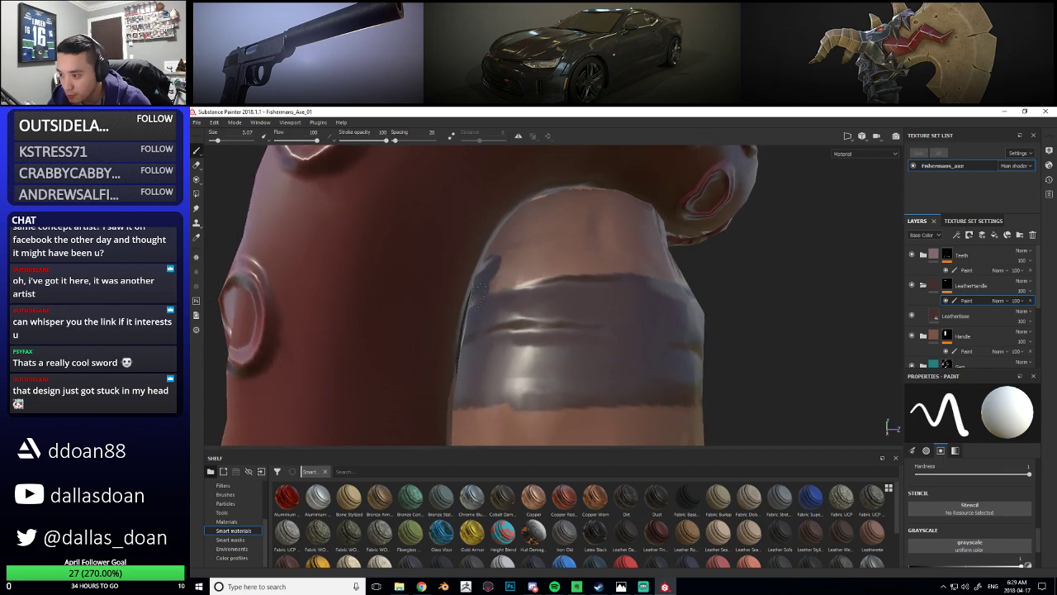
{"action": "left_click_drag", "start_coordinate": [513, 262], "coordinate": [665, 270]}
Paint a dark leather strip over the narrow raised ring on the handle below the middle wrap
{"action": "left_click_drag", "start_coordinate": [597, 299], "coordinate": [618, 312], "text": "alt"}
{"action": "right_click_drag", "start_coordinate": [618, 311], "coordinate": [645, 326], "text": "alt"}
{"action": "left_click_drag", "start_coordinate": [645, 327], "coordinate": [657, 299], "text": "alt"}
{"action": "right_click_drag", "start_coordinate": [604, 288], "coordinate": [709, 338], "text": "alt"}
{"action": "left_click_drag", "start_coordinate": [709, 338], "coordinate": [588, 298], "text": "alt"}
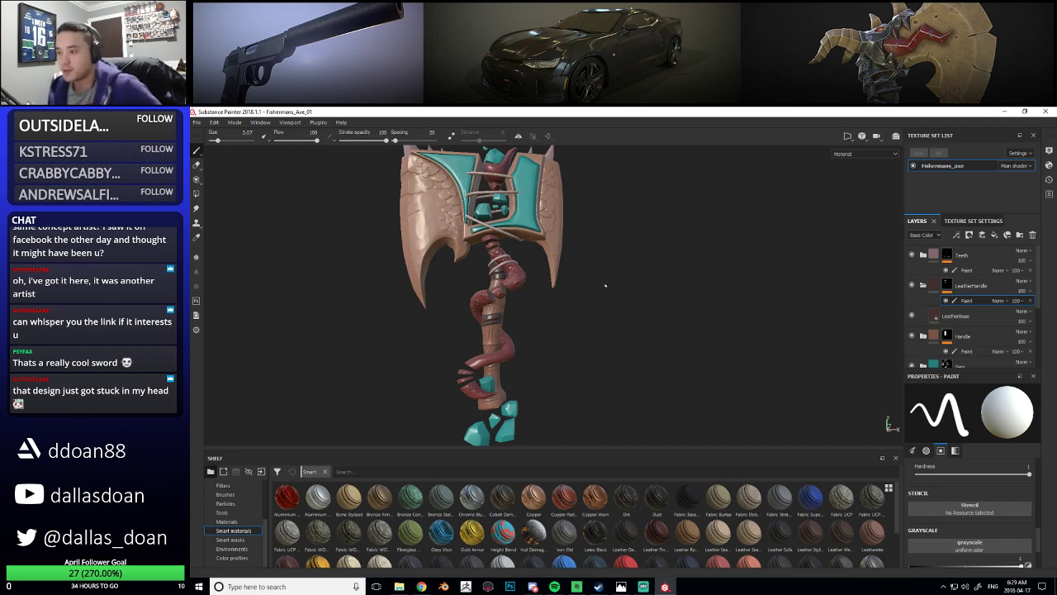
{"action": "middle_click_drag", "start_coordinate": [522, 326], "coordinate": [664, 337], "text": "alt"}
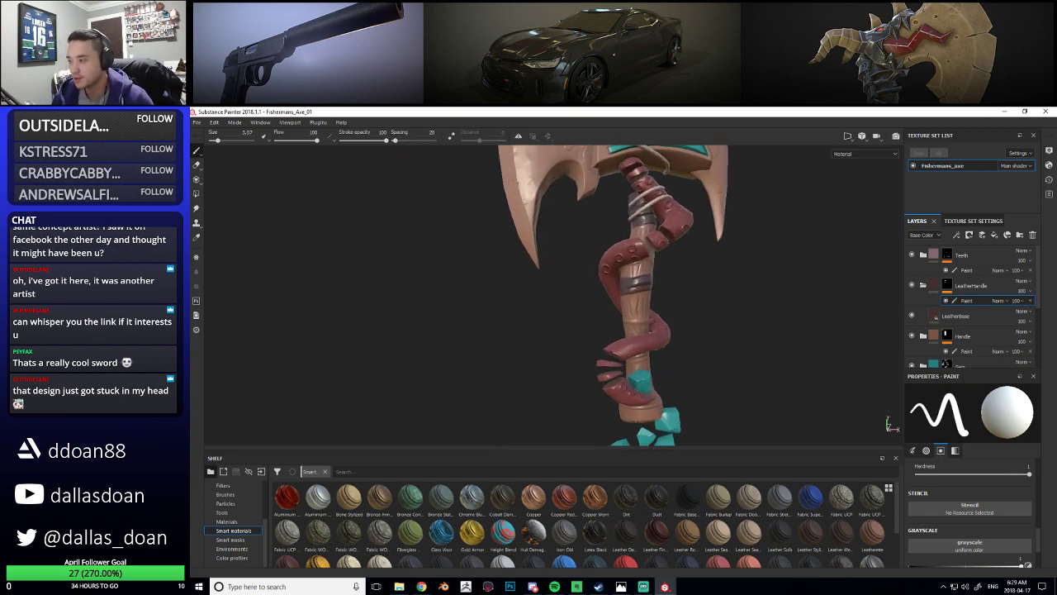
{"action": "scroll", "coordinate": [665, 337], "scroll_direction": "up", "scroll_amount": 8}
{"action": "mouse_move", "coordinate": [670, 318]}
{"action": "left_mouse_down", "text": "alt"}
{"action": "mouse_move", "coordinate": [606, 338]}
{"action": "mouse_move", "coordinate": [649, 355]}
{"action": "mouse_move", "coordinate": [696, 314]}
{"action": "mouse_move", "coordinate": [687, 327]}
{"action": "left_mouse_up", "text": "alt"}
{"action": "middle_click_drag", "start_coordinate": [686, 327], "coordinate": [555, 323], "text": "alt"}
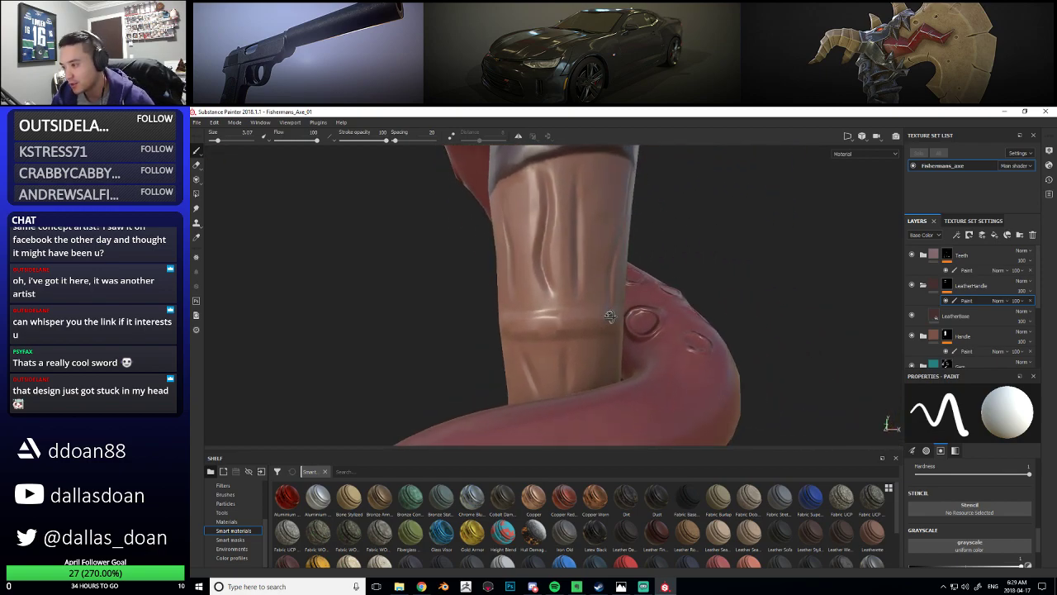
{"action": "mouse_move", "coordinate": [527, 321]}
{"action": "left_mouse_down"}
{"action": "mouse_move", "coordinate": [573, 321]}
{"action": "mouse_move", "coordinate": [551, 330]}
{"action": "mouse_move", "coordinate": [567, 333]}
{"action": "mouse_move", "coordinate": [492, 337]}
{"action": "mouse_move", "coordinate": [530, 331]}
{"action": "mouse_move", "coordinate": [492, 348]}
{"action": "mouse_move", "coordinate": [601, 347]}
{"action": "left_mouse_up"}
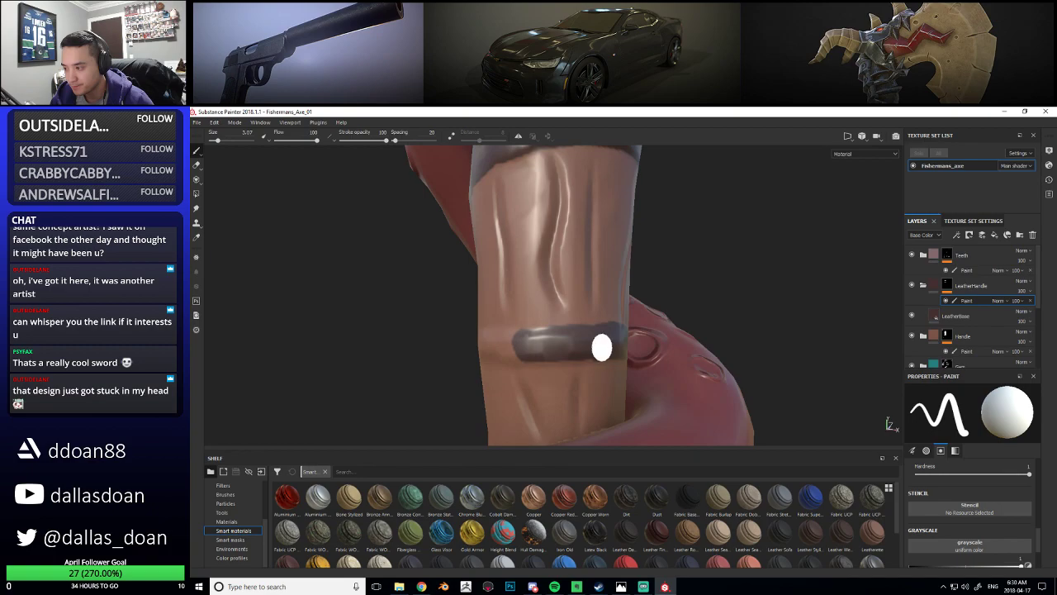
Continue the narrow dark leather ring around the handle up to the side hidden behind the tentacle
{"action": "left_click_drag", "start_coordinate": [535, 347], "coordinate": [590, 344], "text": "alt"}
{"action": "mouse_move", "coordinate": [677, 349]}
{"action": "left_mouse_down", "text": "alt"}
{"action": "mouse_move", "coordinate": [644, 347]}
{"action": "mouse_move", "coordinate": [678, 343]}
{"action": "left_mouse_up", "text": "alt"}
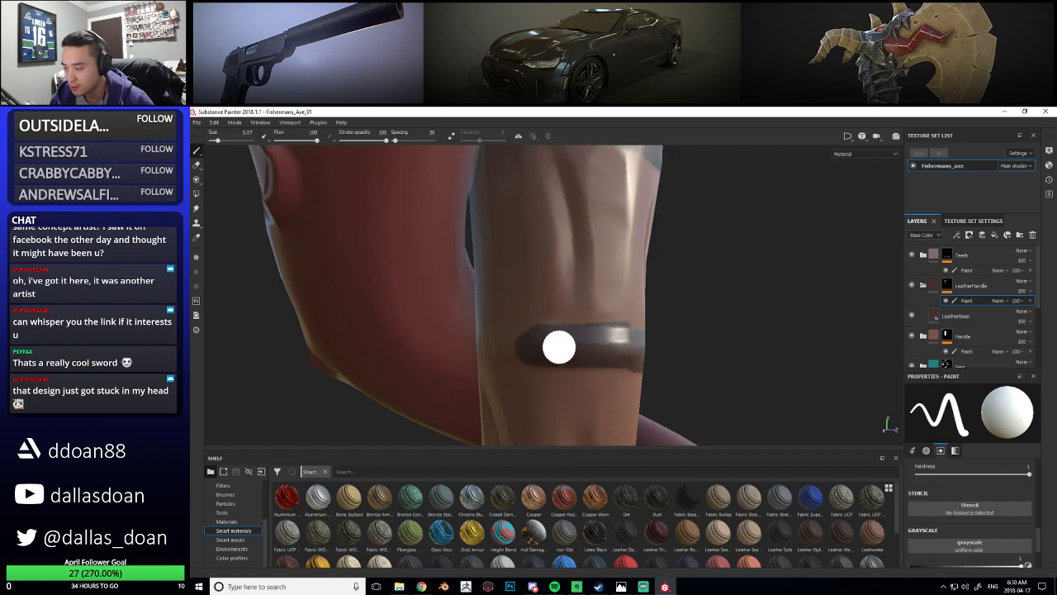
{"action": "left_click_drag", "start_coordinate": [573, 353], "coordinate": [548, 354], "text": "alt"}
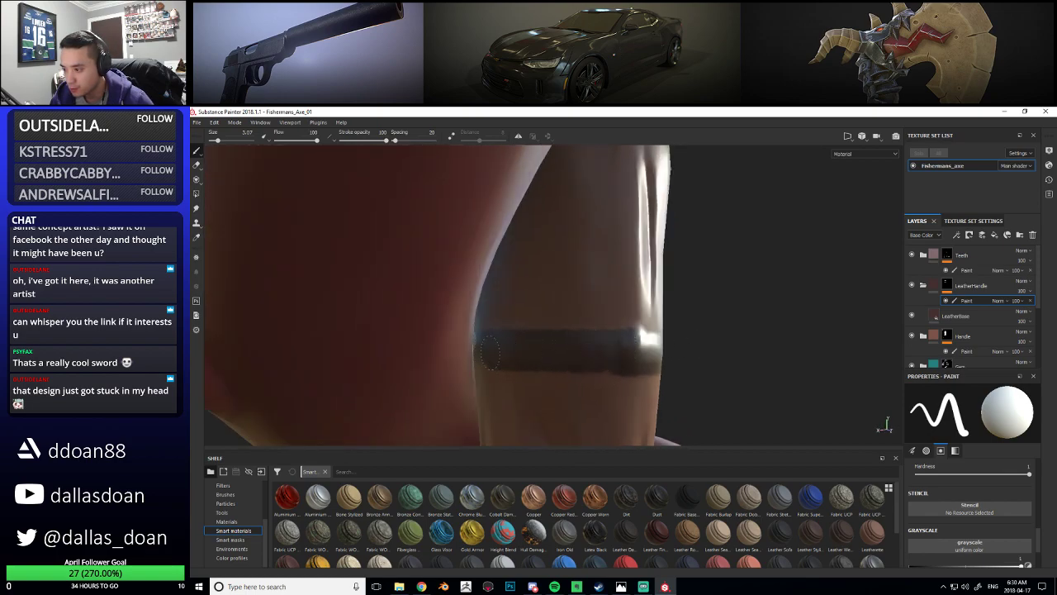
{"action": "mouse_move", "coordinate": [637, 335]}
{"action": "left_mouse_down", "text": "alt"}
{"action": "mouse_move", "coordinate": [556, 333]}
{"action": "mouse_move", "coordinate": [566, 349]}
{"action": "mouse_move", "coordinate": [554, 320]}
{"action": "mouse_move", "coordinate": [524, 323]}
{"action": "mouse_move", "coordinate": [550, 324]}
{"action": "left_mouse_up", "text": "alt"}
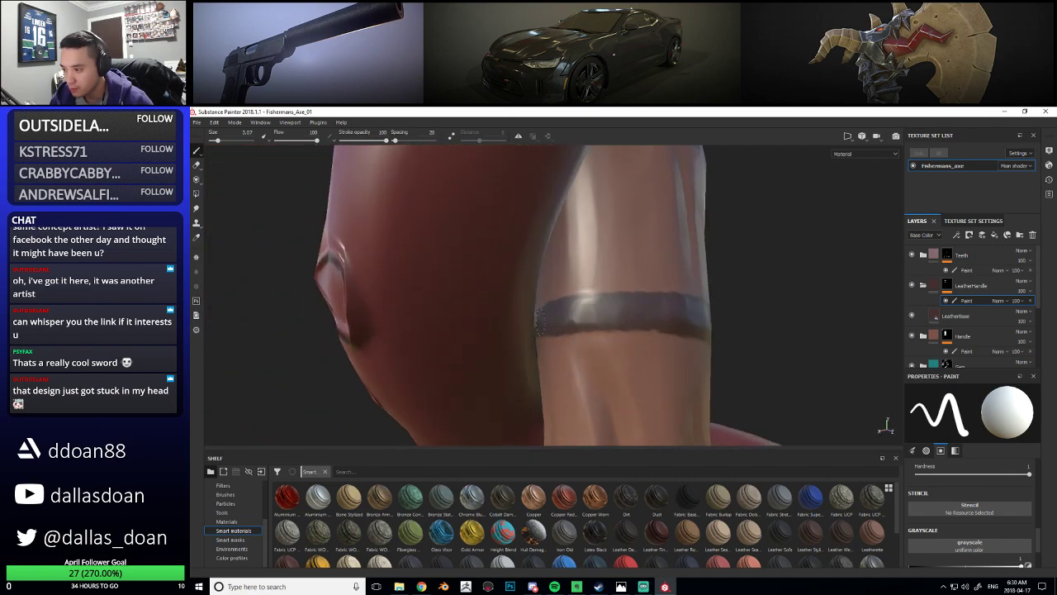
{"action": "left_click_drag", "start_coordinate": [545, 325], "coordinate": [764, 351], "text": "alt"}
Reduce the brush to 1.33 and finish the narrow leather ring in the tight gap beside the tentacle's suckers
{"action": "right_click_drag", "start_coordinate": [495, 306], "coordinate": [430, 339], "text": "alt"}
{"action": "left_click_drag", "start_coordinate": [429, 339], "coordinate": [458, 355], "text": "alt"}
{"action": "right_click_drag", "start_coordinate": [458, 354], "coordinate": [504, 300], "text": "alt"}
{"action": "mouse_move", "coordinate": [505, 300]}
{"action": "left_mouse_down", "text": "alt"}
{"action": "mouse_move", "coordinate": [484, 314]}
{"action": "mouse_move", "coordinate": [504, 316]}
{"action": "mouse_move", "coordinate": [449, 326]}
{"action": "mouse_move", "coordinate": [441, 314]}
{"action": "mouse_move", "coordinate": [501, 332]}
{"action": "left_mouse_up", "text": "alt"}
{"action": "key", "text": "["}
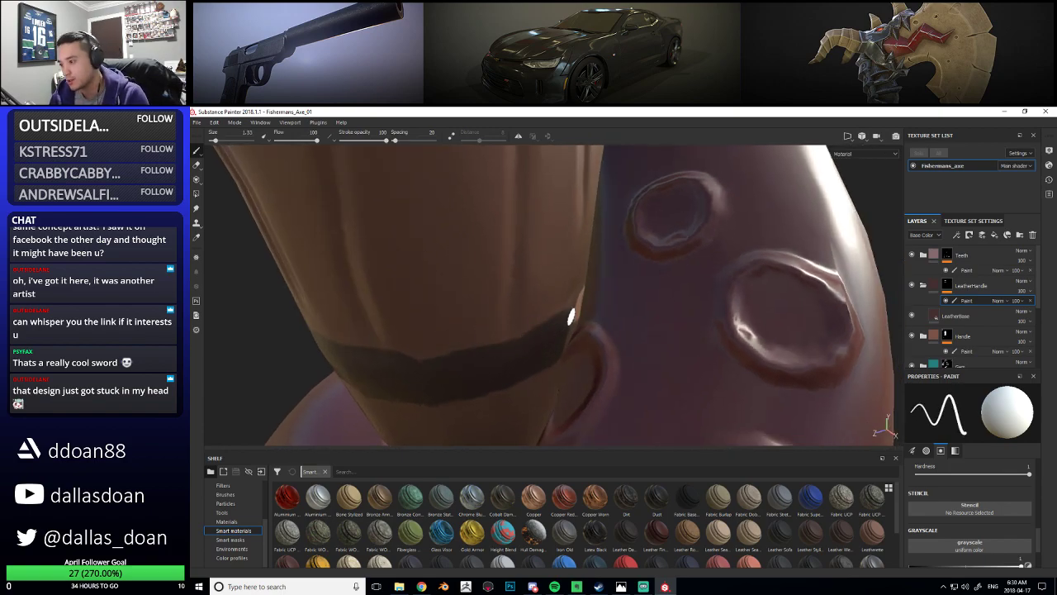
{"action": "left_click_drag", "start_coordinate": [576, 329], "coordinate": [567, 329], "text": "alt"}
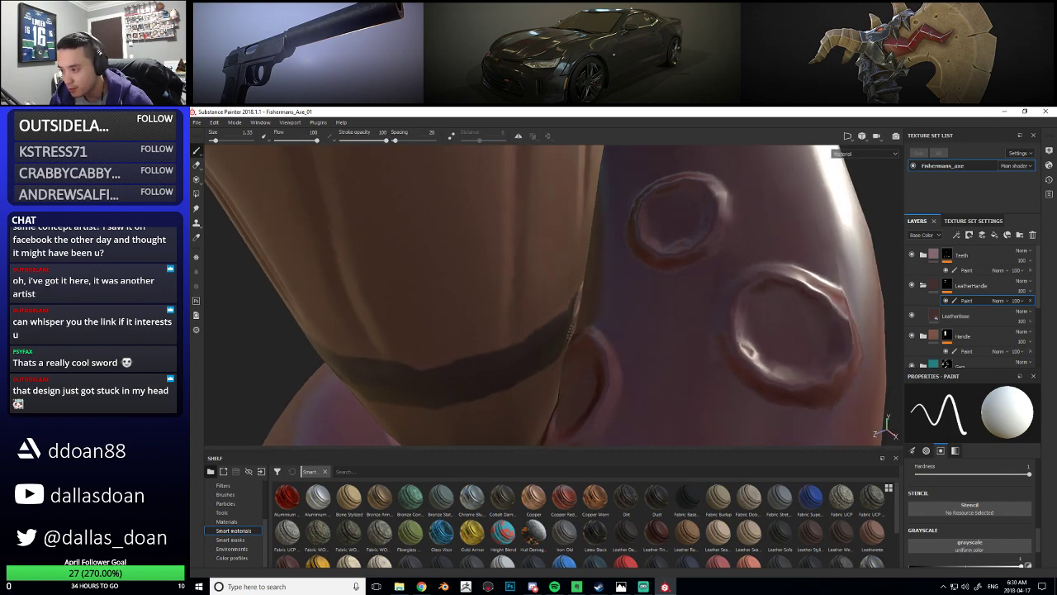
Enlarge the brush to 2.41 and paint a dark leather strip along the upper edge of the wrap beneath the lower tentacle coil
{"action": "right_click_drag", "start_coordinate": [565, 338], "coordinate": [488, 317], "text": "alt"}
{"action": "left_click_drag", "start_coordinate": [488, 317], "coordinate": [609, 314], "text": "alt"}
{"action": "right_click_drag", "start_coordinate": [610, 313], "coordinate": [604, 332], "text": "alt"}
{"action": "left_click_drag", "start_coordinate": [605, 332], "coordinate": [607, 335], "text": "alt"}
{"action": "right_click_drag", "start_coordinate": [607, 336], "coordinate": [608, 343], "text": "alt"}
{"action": "middle_click_drag", "start_coordinate": [608, 342], "coordinate": [604, 302], "text": "alt"}
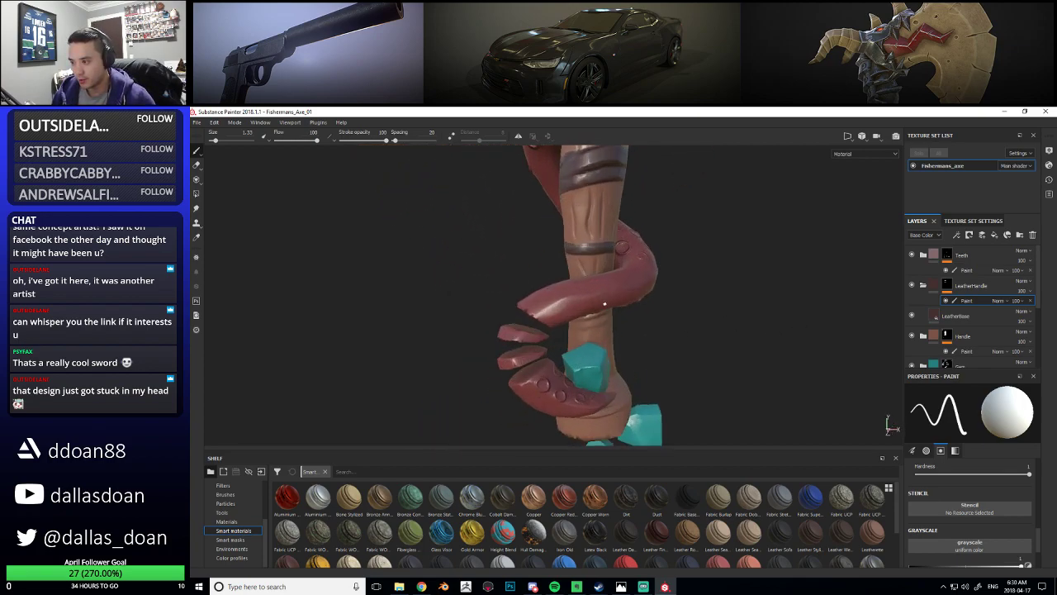
{"action": "left_click_drag", "start_coordinate": [604, 302], "coordinate": [620, 309], "text": "alt"}
{"action": "right_click_drag", "start_coordinate": [620, 309], "coordinate": [612, 317], "text": "alt"}
{"action": "mouse_move", "coordinate": [612, 318]}
{"action": "left_mouse_down", "text": "alt"}
{"action": "mouse_move", "coordinate": [555, 323]}
{"action": "mouse_move", "coordinate": [571, 311]}
{"action": "left_mouse_up", "text": "alt"}
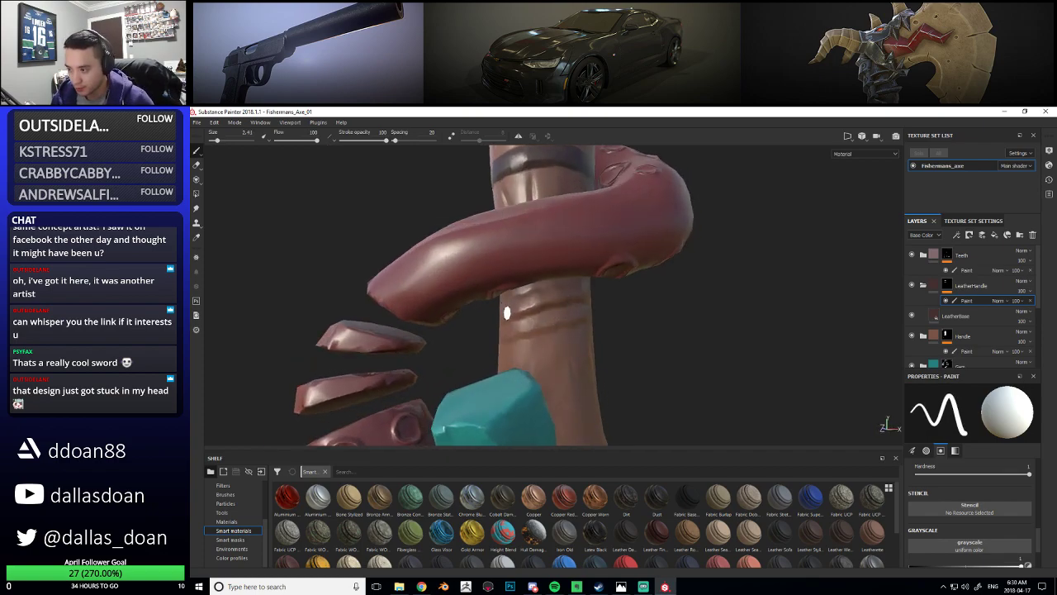
{"action": "left_click_drag", "start_coordinate": [507, 313], "coordinate": [561, 314], "text": "alt"}
{"action": "mouse_move", "coordinate": [561, 314]}
{"action": "right_mouse_down", "text": "alt"}
{"action": "mouse_move", "coordinate": [621, 314]}
{"action": "mouse_move", "coordinate": [602, 350]}
{"action": "right_mouse_up", "text": "alt"}
{"action": "left_click_drag", "start_coordinate": [602, 350], "coordinate": [561, 341], "text": "alt"}
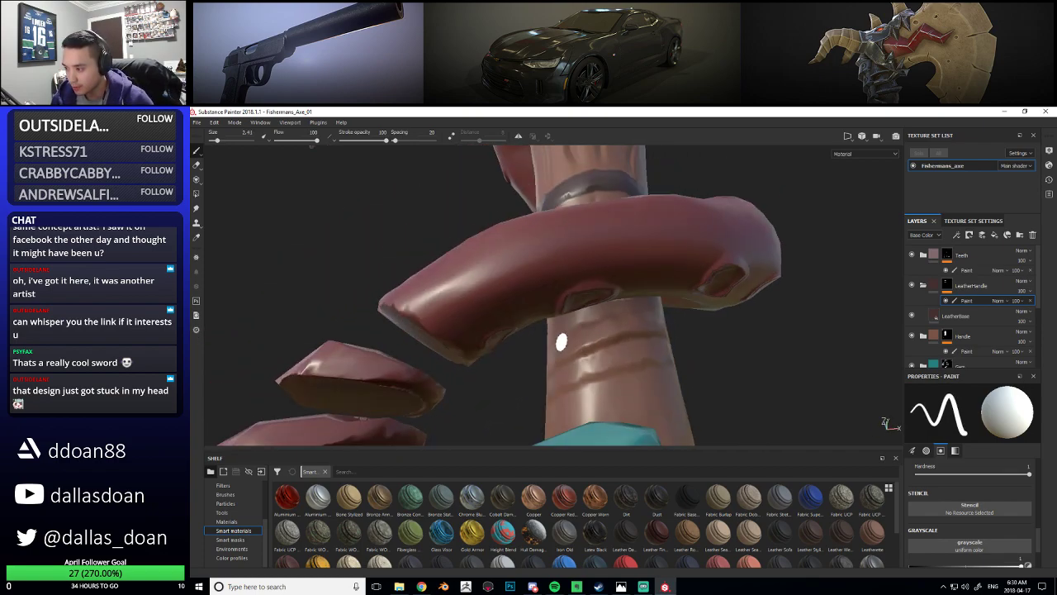
{"action": "left_click_drag", "start_coordinate": [653, 319], "coordinate": [581, 335], "text": "alt"}
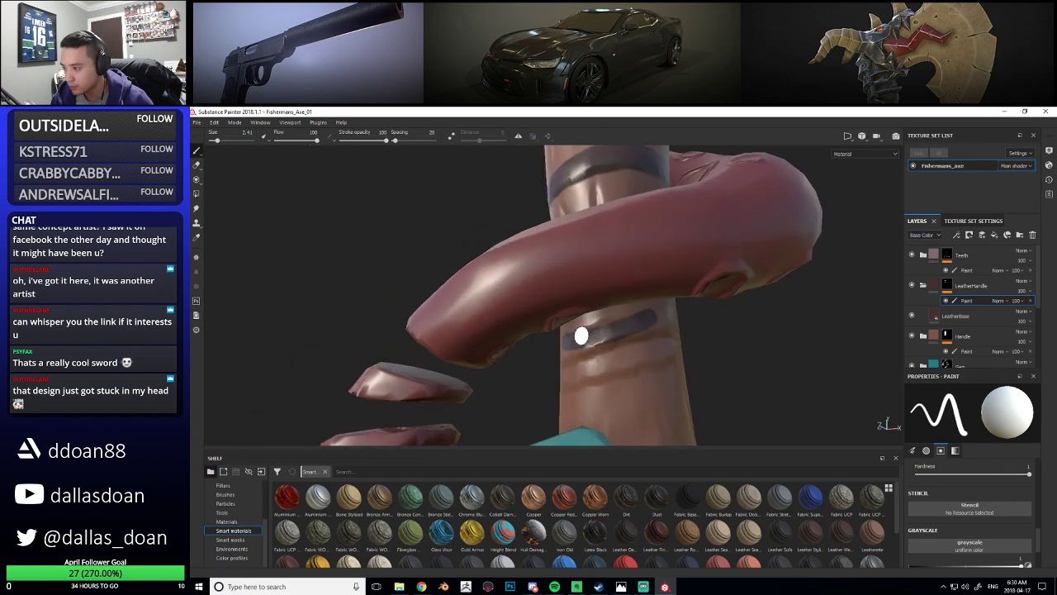
Paint the LeatherHandle mask over the raised double strap on the lower handle, just below the large tentacle loop
{"action": "mouse_move", "coordinate": [653, 318]}
{"action": "left_mouse_down", "text": "alt"}
{"action": "mouse_move", "coordinate": [568, 321]}
{"action": "mouse_move", "coordinate": [636, 333]}
{"action": "mouse_move", "coordinate": [611, 323]}
{"action": "mouse_move", "coordinate": [457, 382]}
{"action": "left_mouse_up", "text": "alt"}
{"action": "left_click", "coordinate": [570, 359], "text": "shift"}
{"action": "mouse_move", "coordinate": [570, 359]}
{"action": "left_mouse_down", "text": "alt"}
{"action": "mouse_move", "coordinate": [632, 350]}
{"action": "mouse_move", "coordinate": [519, 334]}
{"action": "left_mouse_up", "text": "alt"}
{"action": "left_click", "coordinate": [608, 334], "text": "shift"}
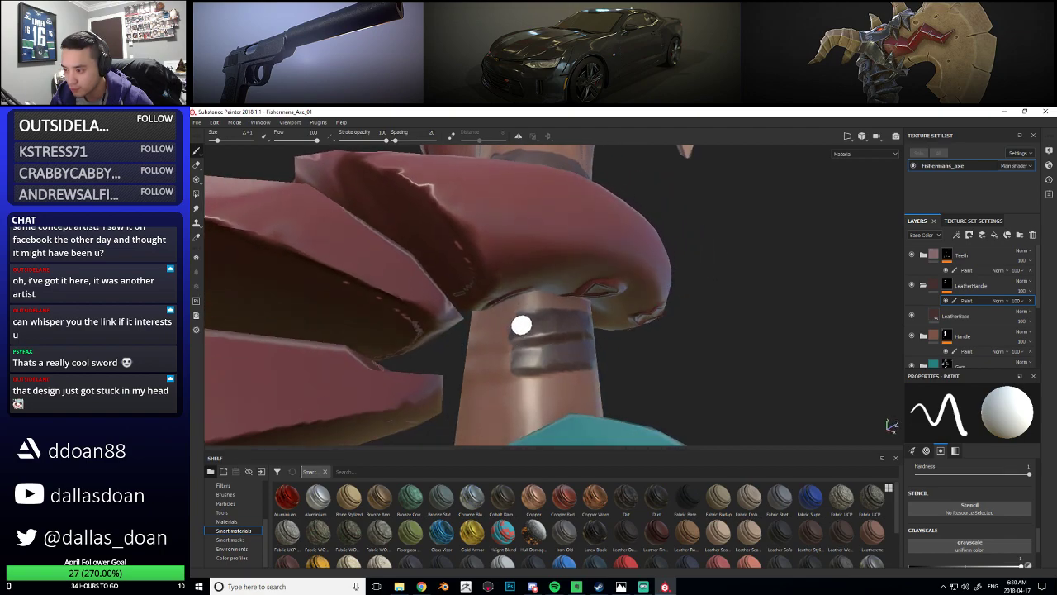
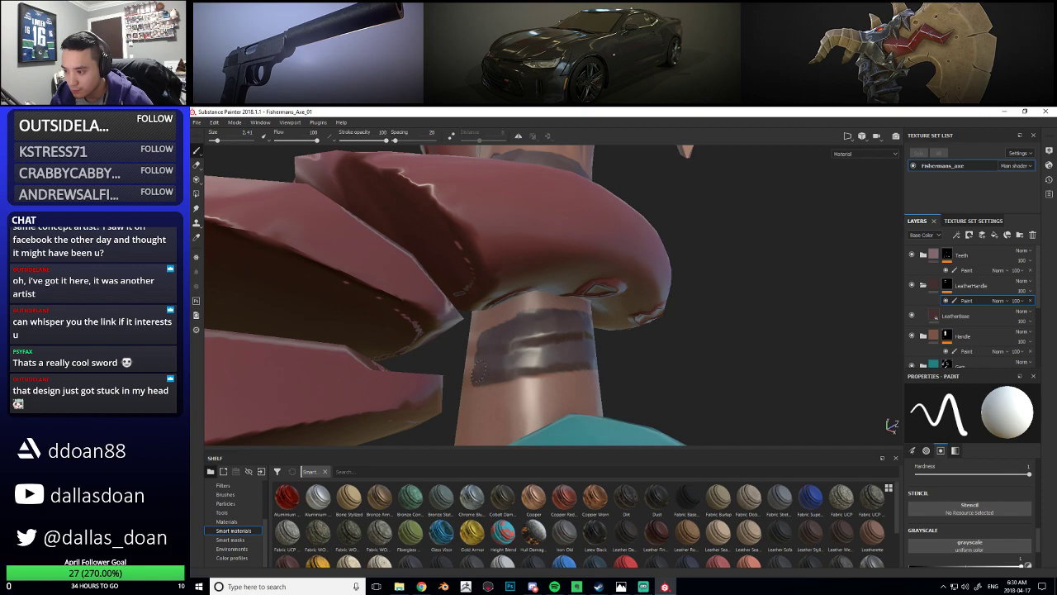
{"action": "left_click_drag", "start_coordinate": [648, 356], "coordinate": [487, 349], "text": "alt"}
{"action": "left_click_drag", "start_coordinate": [610, 341], "coordinate": [541, 342], "text": "alt"}
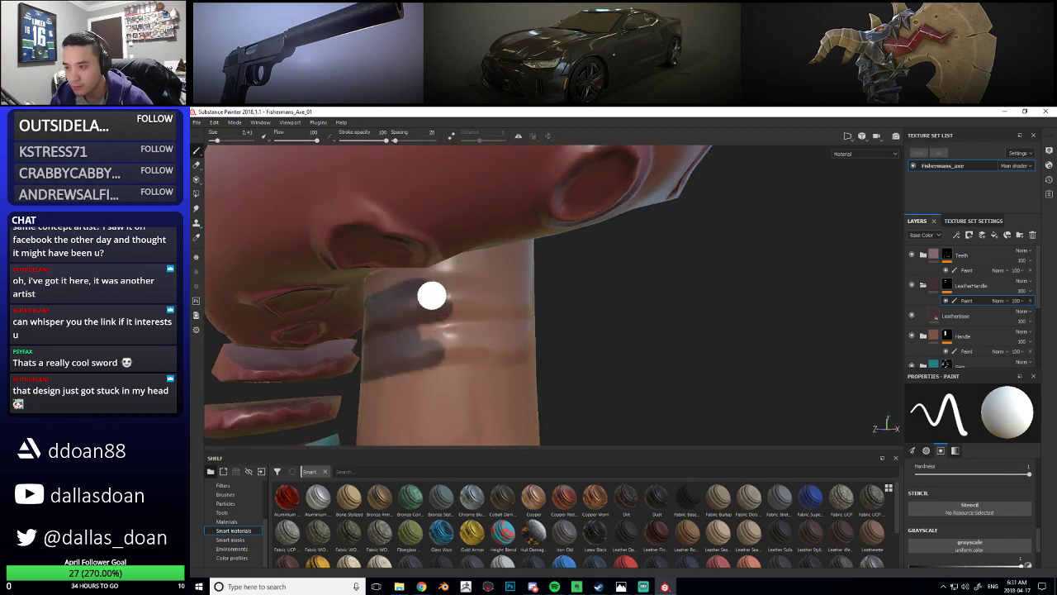
Continue the leather mask along both rows of the lower handle strap, around the side under the tentacle's suckers
{"action": "left_click", "coordinate": [494, 287], "text": "shift"}
{"action": "left_click", "coordinate": [533, 288], "text": "shift"}
{"action": "left_click_drag", "start_coordinate": [534, 289], "coordinate": [438, 312], "text": "alt"}
{"action": "left_click", "coordinate": [368, 316]}
{"action": "left_click", "coordinate": [513, 297], "text": "shift"}
{"action": "left_click_drag", "start_coordinate": [509, 297], "coordinate": [522, 294], "text": "alt"}
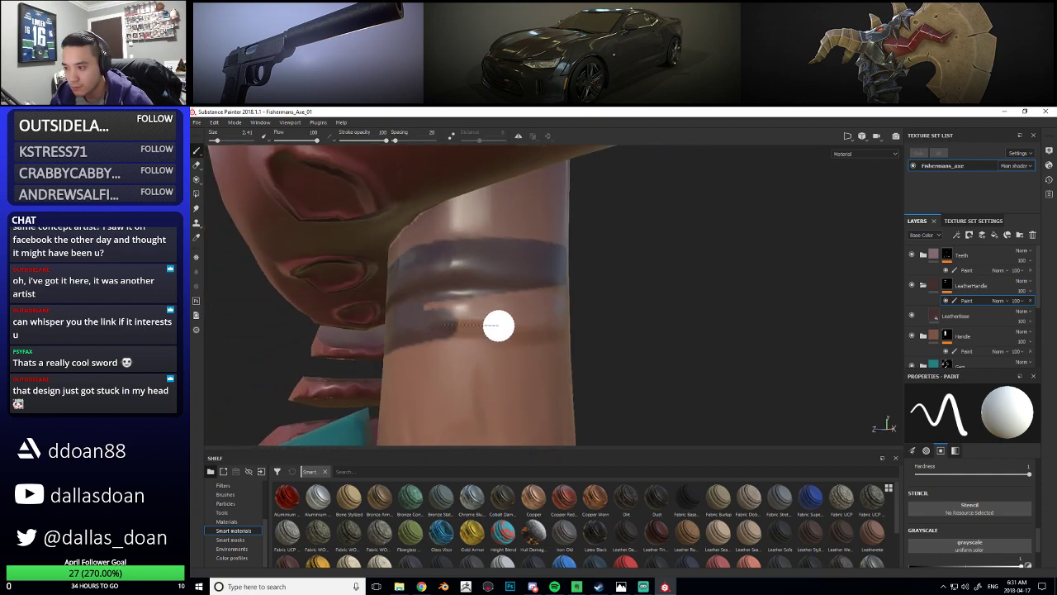
{"action": "left_click", "coordinate": [517, 327], "text": "shift"}
{"action": "left_click", "coordinate": [571, 325], "text": "shift"}
Fill the gap between the two strap rows and carry the leather mask around the back of the lower handle
{"action": "mouse_move", "coordinate": [428, 302]}
{"action": "left_mouse_down"}
{"action": "mouse_move", "coordinate": [531, 300]}
{"action": "mouse_move", "coordinate": [557, 318]}
{"action": "mouse_move", "coordinate": [503, 309]}
{"action": "left_mouse_up"}
{"action": "right_click_drag", "start_coordinate": [539, 308], "coordinate": [661, 302], "text": "shift"}
{"action": "left_click_drag", "start_coordinate": [572, 310], "coordinate": [551, 303], "text": "alt"}
{"action": "mouse_move", "coordinate": [460, 276]}
{"action": "left_mouse_down"}
{"action": "mouse_move", "coordinate": [494, 274]}
{"action": "mouse_move", "coordinate": [484, 310]}
{"action": "mouse_move", "coordinate": [396, 323]}
{"action": "mouse_move", "coordinate": [490, 314]}
{"action": "left_mouse_up"}
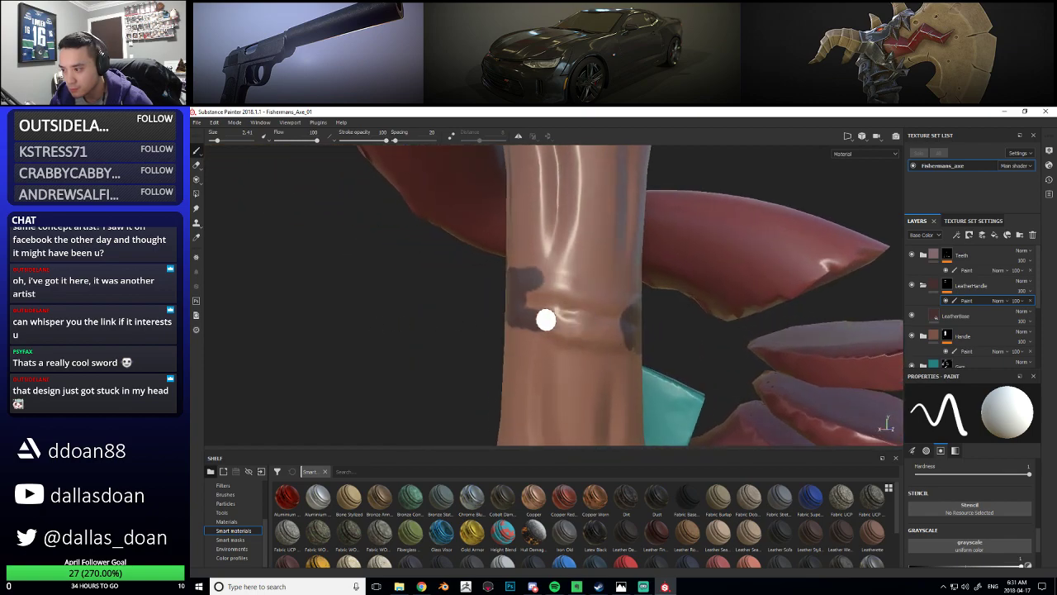
{"action": "mouse_move", "coordinate": [555, 323]}
{"action": "left_mouse_down"}
{"action": "mouse_move", "coordinate": [578, 334]}
{"action": "mouse_move", "coordinate": [508, 293]}
{"action": "mouse_move", "coordinate": [558, 289]}
{"action": "mouse_move", "coordinate": [630, 310]}
{"action": "mouse_move", "coordinate": [553, 333]}
{"action": "mouse_move", "coordinate": [609, 294]}
{"action": "left_mouse_up"}
{"action": "key", "text": "2"}
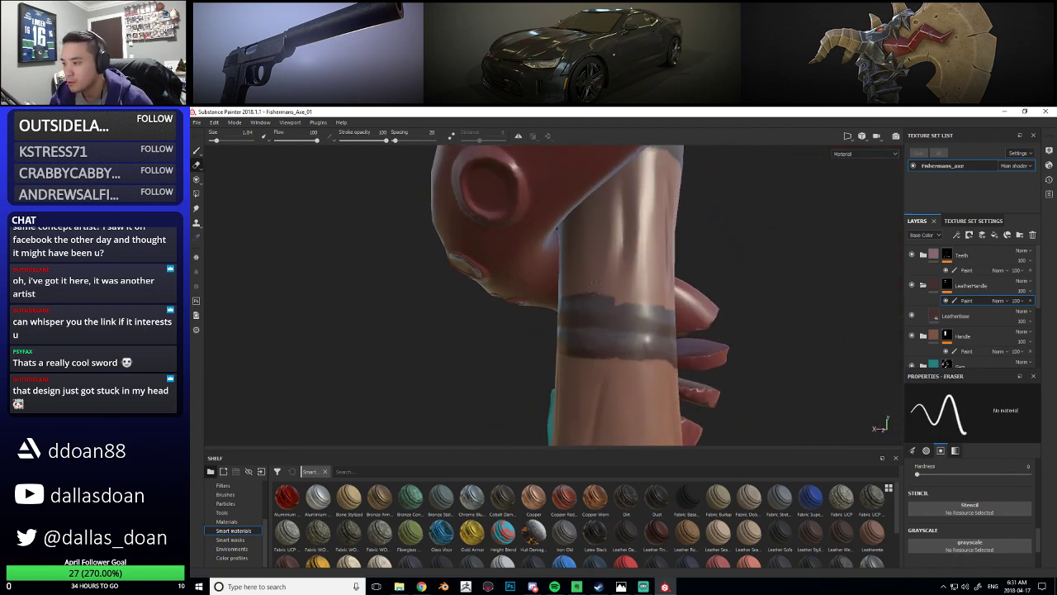
Paint the leather mask along the upper strap of the wrap in the middle of the handle, above the existing painted strap
{"action": "right_click_drag", "start_coordinate": [609, 292], "coordinate": [545, 319], "text": "alt"}
{"action": "mouse_move", "coordinate": [552, 317]}
{"action": "left_mouse_down", "text": "alt"}
{"action": "mouse_move", "coordinate": [709, 307]}
{"action": "mouse_move", "coordinate": [608, 288]}
{"action": "mouse_move", "coordinate": [524, 299]}
{"action": "mouse_move", "coordinate": [736, 328]}
{"action": "mouse_move", "coordinate": [578, 297]}
{"action": "mouse_move", "coordinate": [683, 286]}
{"action": "mouse_move", "coordinate": [292, 305]}
{"action": "mouse_move", "coordinate": [562, 302]}
{"action": "left_mouse_up", "text": "alt"}
{"action": "right_click_drag", "start_coordinate": [561, 302], "coordinate": [602, 289], "text": "alt"}
{"action": "mouse_move", "coordinate": [602, 289]}
{"action": "middle_mouse_down", "text": "alt"}
{"action": "mouse_move", "coordinate": [615, 190]}
{"action": "mouse_move", "coordinate": [605, 298]}
{"action": "middle_mouse_up", "text": "alt"}
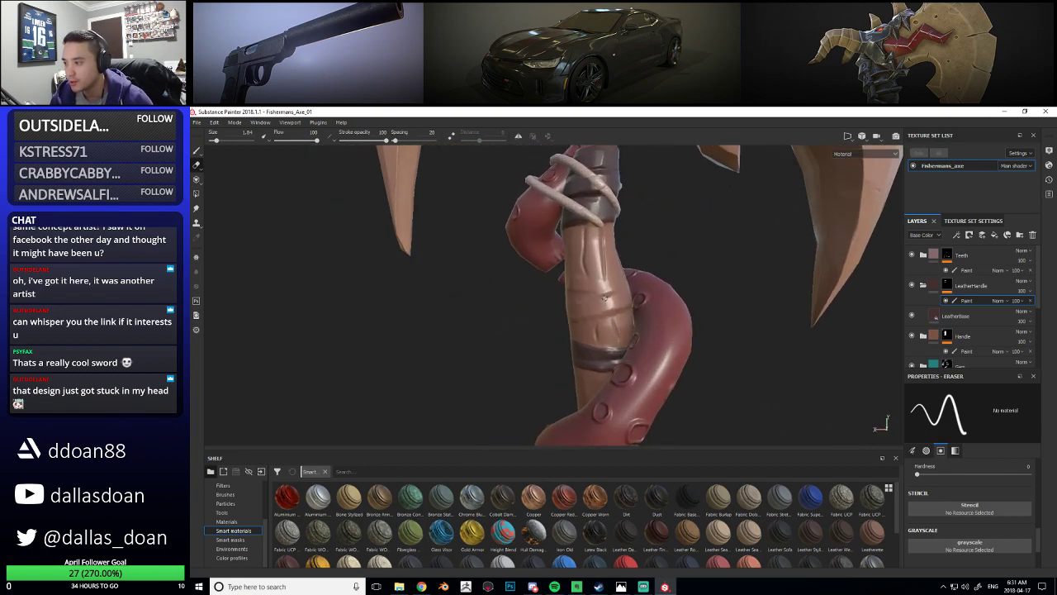
{"action": "right_click_drag", "start_coordinate": [605, 298], "coordinate": [621, 305], "text": "alt"}
{"action": "key", "text": "1"}
{"action": "left_click_drag", "start_coordinate": [621, 305], "coordinate": [609, 309], "text": "alt"}
{"action": "mouse_move", "coordinate": [609, 308]}
{"action": "right_mouse_down", "text": "alt"}
{"action": "mouse_move", "coordinate": [604, 297]}
{"action": "mouse_move", "coordinate": [588, 305]}
{"action": "right_mouse_up", "text": "alt"}
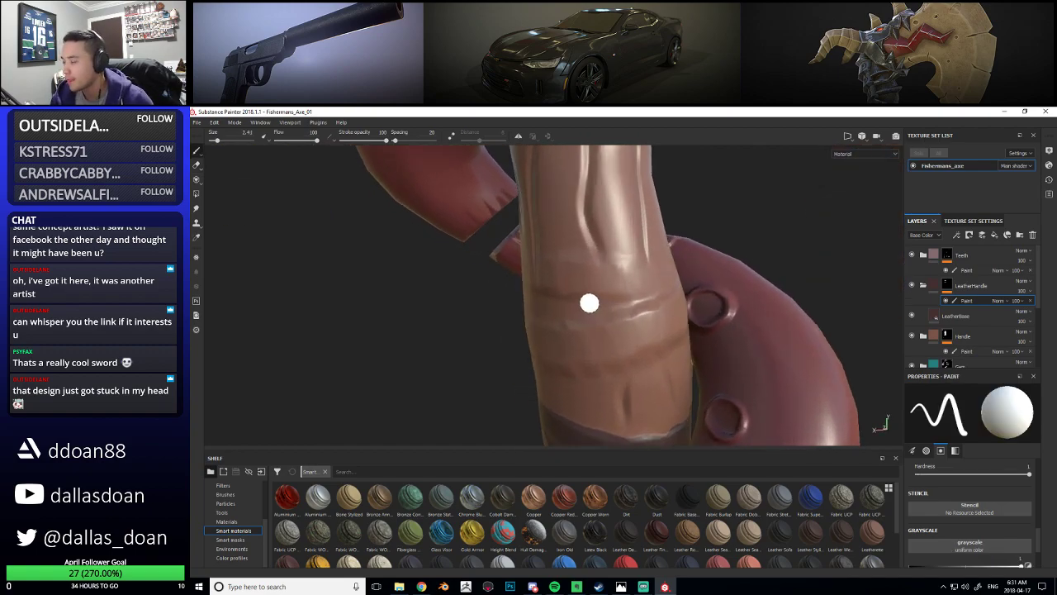
{"action": "left_click_drag", "start_coordinate": [588, 305], "coordinate": [604, 279], "text": "alt"}
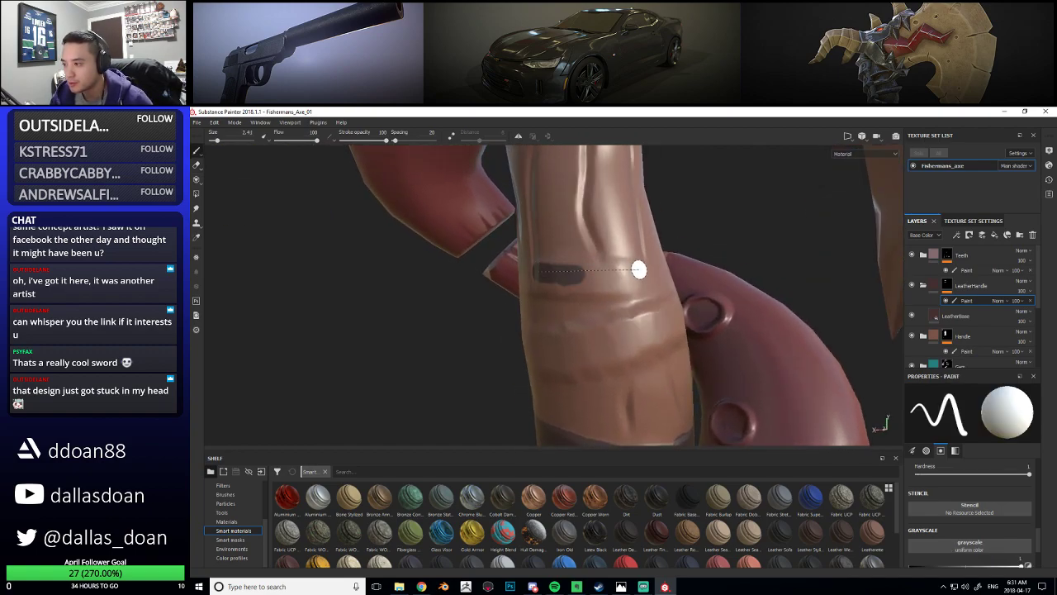
{"action": "mouse_move", "coordinate": [592, 285]}
{"action": "left_mouse_down", "text": "alt"}
{"action": "mouse_move", "coordinate": [611, 295]}
{"action": "mouse_move", "coordinate": [675, 286]}
{"action": "mouse_move", "coordinate": [578, 310]}
{"action": "left_mouse_up", "text": "alt"}
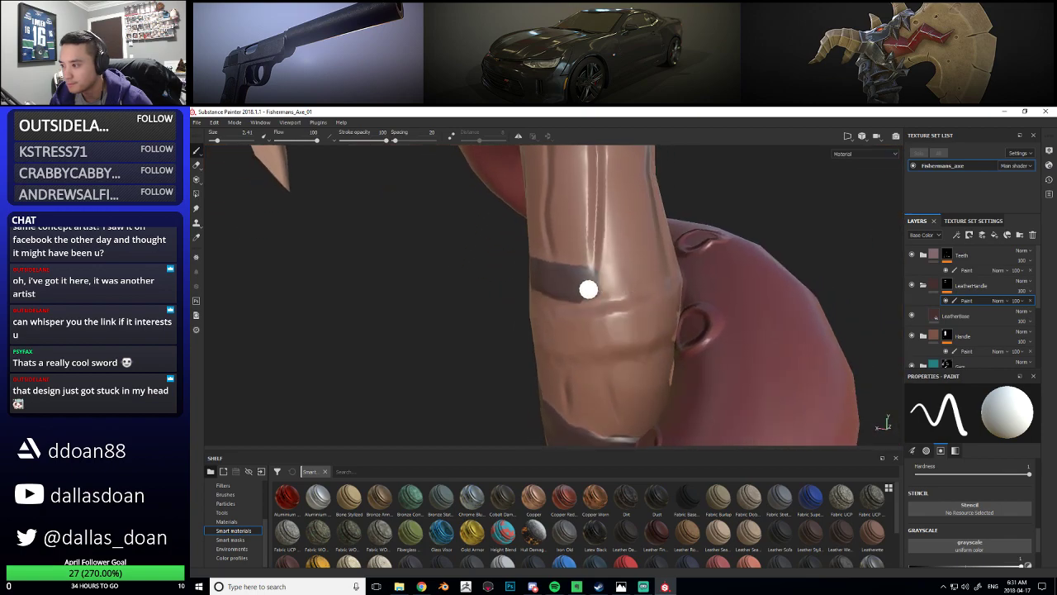
{"action": "left_click_drag", "start_coordinate": [623, 288], "coordinate": [491, 266], "text": "alt"}
{"action": "right_click_drag", "start_coordinate": [510, 269], "coordinate": [579, 270], "text": "shift"}
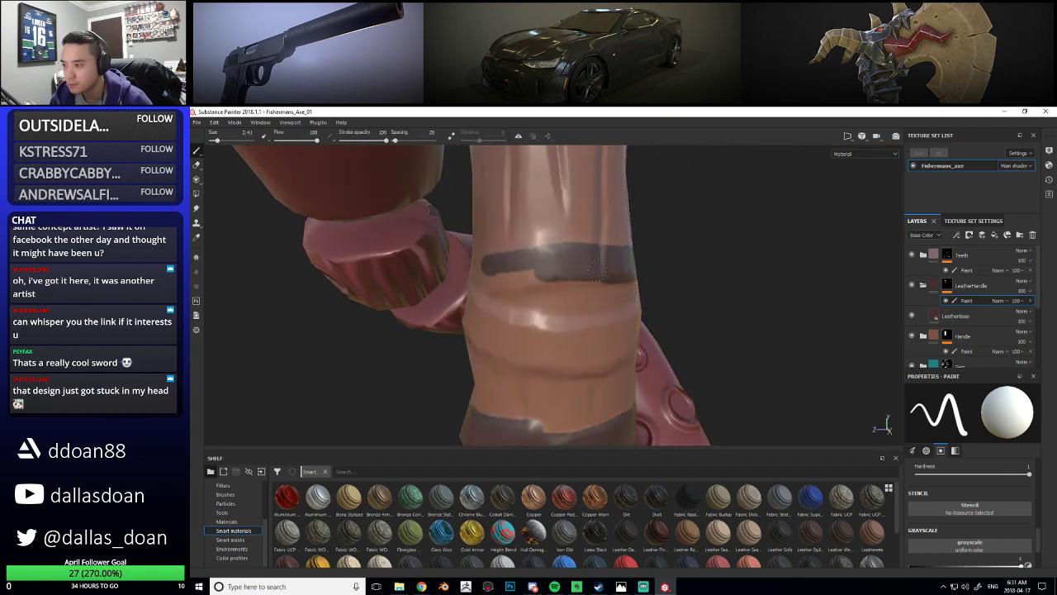
Paint the leather mask over the second, wider strap of the mid-handle wrap, all the way around to the tentacle pieces
{"action": "mouse_move", "coordinate": [514, 280]}
{"action": "left_mouse_down", "text": "alt"}
{"action": "mouse_move", "coordinate": [625, 276]}
{"action": "mouse_move", "coordinate": [503, 207]}
{"action": "mouse_move", "coordinate": [533, 294]}
{"action": "mouse_move", "coordinate": [515, 309]}
{"action": "mouse_move", "coordinate": [479, 291]}
{"action": "mouse_move", "coordinate": [510, 306]}
{"action": "mouse_move", "coordinate": [611, 312]}
{"action": "mouse_move", "coordinate": [504, 315]}
{"action": "mouse_move", "coordinate": [588, 302]}
{"action": "mouse_move", "coordinate": [537, 302]}
{"action": "mouse_move", "coordinate": [578, 312]}
{"action": "mouse_move", "coordinate": [635, 284]}
{"action": "mouse_move", "coordinate": [566, 308]}
{"action": "left_mouse_up", "text": "alt"}
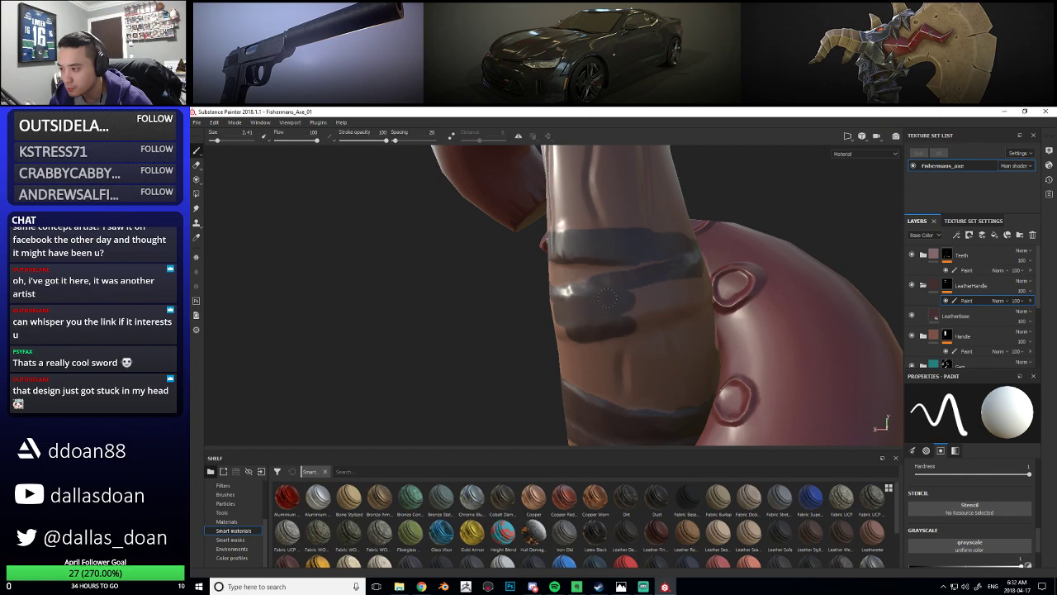
{"action": "left_click_drag", "start_coordinate": [634, 318], "coordinate": [569, 316], "text": "alt"}
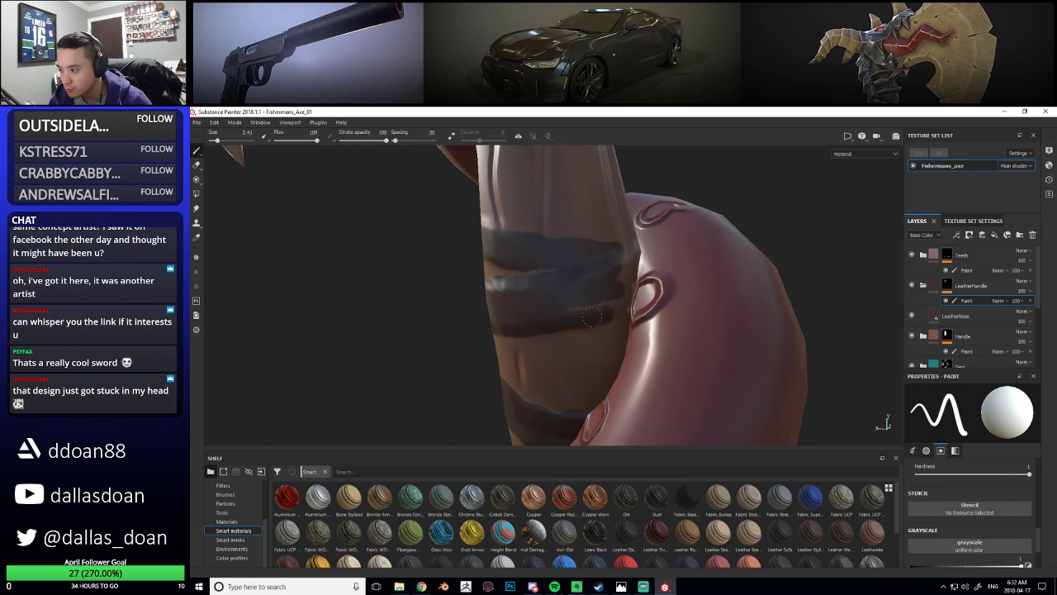
{"action": "left_click_drag", "start_coordinate": [589, 304], "coordinate": [599, 300], "text": "alt"}
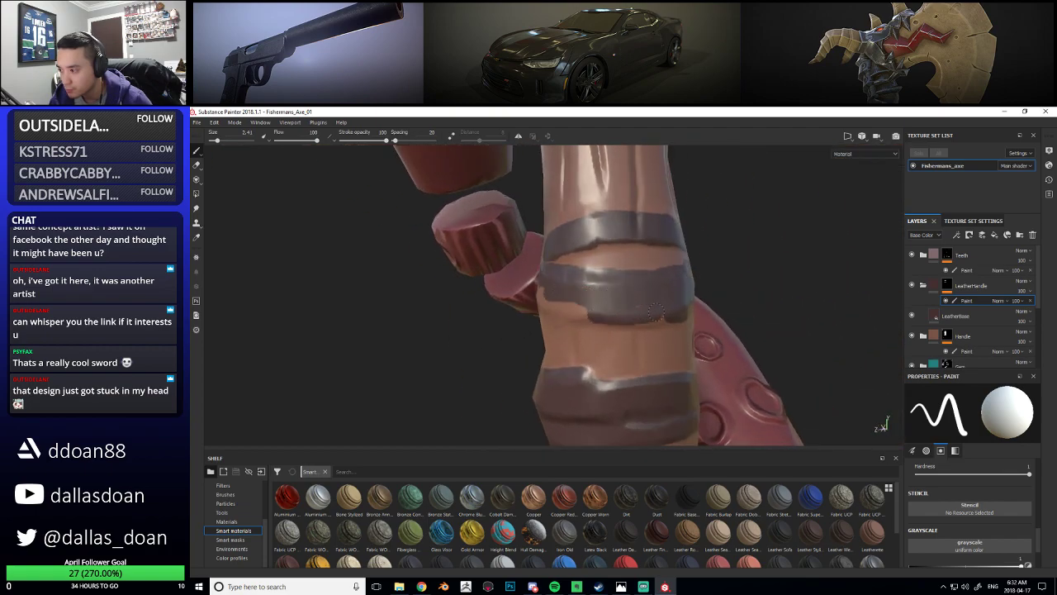
{"action": "mouse_move", "coordinate": [609, 314]}
{"action": "left_mouse_down", "text": "alt"}
{"action": "mouse_move", "coordinate": [526, 295]}
{"action": "mouse_move", "coordinate": [523, 284]}
{"action": "left_mouse_up", "text": "alt"}
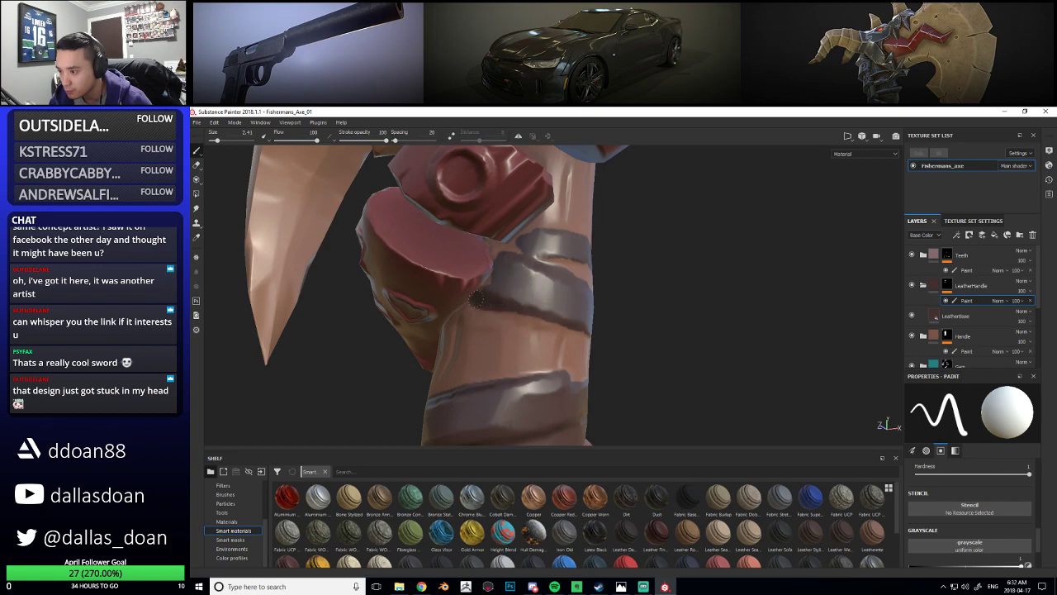
{"action": "mouse_move", "coordinate": [622, 291]}
{"action": "left_mouse_down", "text": "alt"}
{"action": "mouse_move", "coordinate": [649, 333]}
{"action": "mouse_move", "coordinate": [574, 288]}
{"action": "left_mouse_up", "text": "alt"}
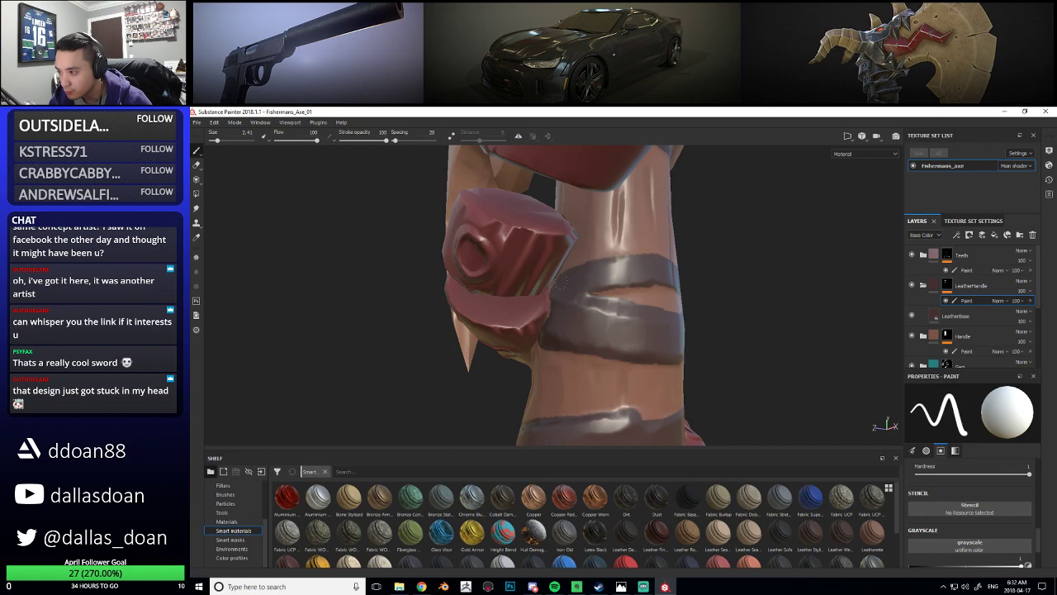
Examine the leather straps painted along the handle from all sides, checking for uncovered bands from the axe head down to the base
{"action": "mouse_move", "coordinate": [600, 287]}
{"action": "left_mouse_down", "text": "alt"}
{"action": "mouse_move", "coordinate": [567, 275]}
{"action": "mouse_move", "coordinate": [579, 262]}
{"action": "mouse_move", "coordinate": [429, 308]}
{"action": "mouse_move", "coordinate": [748, 290]}
{"action": "mouse_move", "coordinate": [606, 305]}
{"action": "mouse_move", "coordinate": [595, 300]}
{"action": "mouse_move", "coordinate": [726, 288]}
{"action": "mouse_move", "coordinate": [528, 295]}
{"action": "mouse_move", "coordinate": [552, 298]}
{"action": "mouse_move", "coordinate": [549, 324]}
{"action": "left_mouse_up", "text": "alt"}
{"action": "right_click_drag", "start_coordinate": [557, 319], "coordinate": [501, 304], "text": "alt"}
{"action": "left_click_drag", "start_coordinate": [512, 305], "coordinate": [736, 312], "text": "alt"}
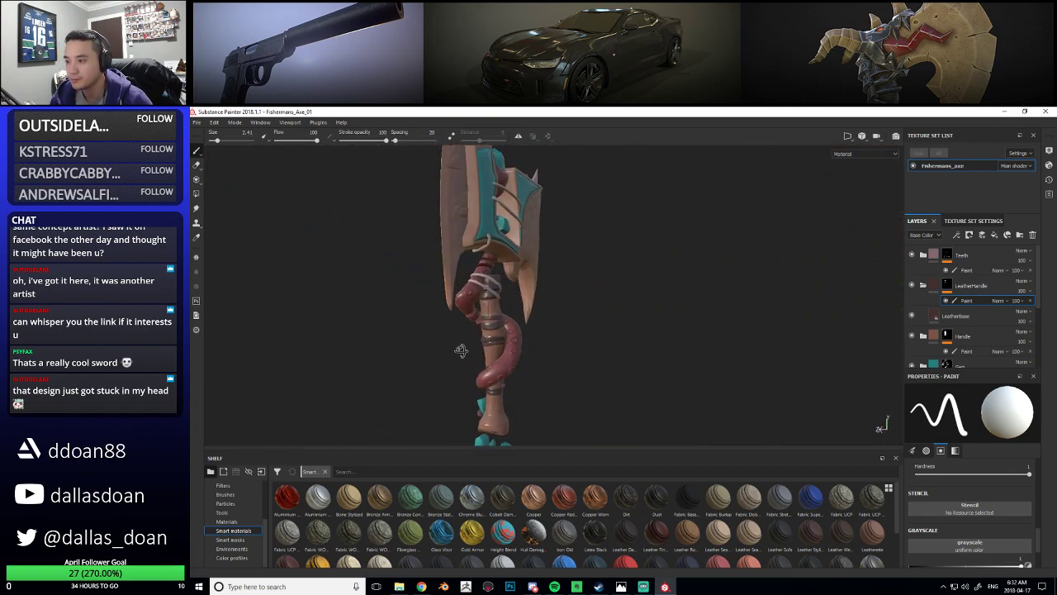
{"action": "right_click_drag", "start_coordinate": [446, 337], "coordinate": [569, 303], "text": "alt"}
{"action": "left_click_drag", "start_coordinate": [572, 303], "coordinate": [529, 347], "text": "alt"}
{"action": "right_click_drag", "start_coordinate": [528, 347], "coordinate": [556, 366], "text": "alt"}
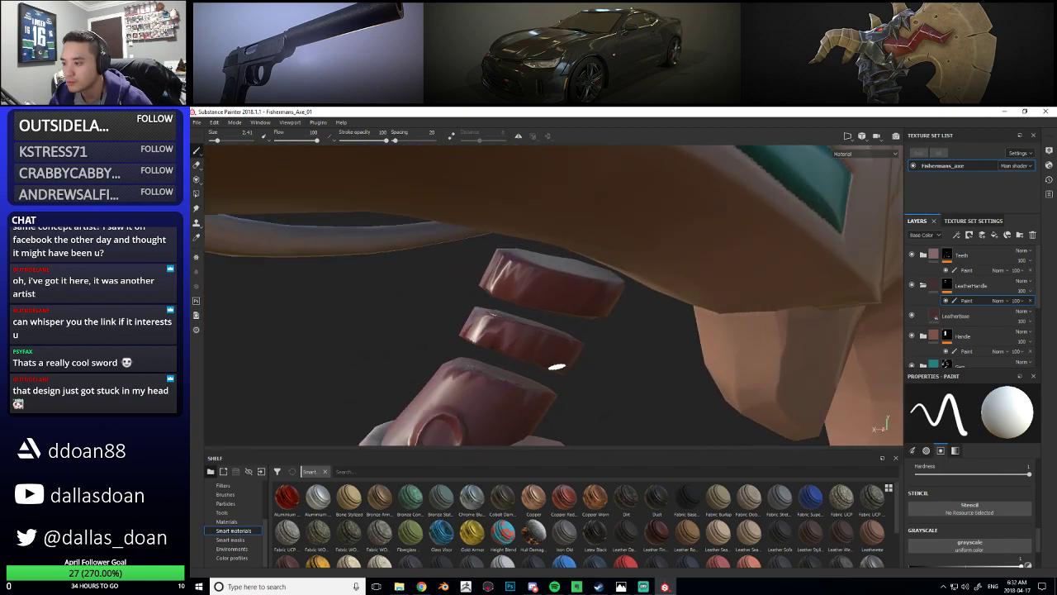
{"action": "left_click_drag", "start_coordinate": [508, 332], "coordinate": [388, 325], "text": "alt"}
{"action": "scroll", "coordinate": [526, 335], "scroll_direction": "down", "scroll_amount": 8}
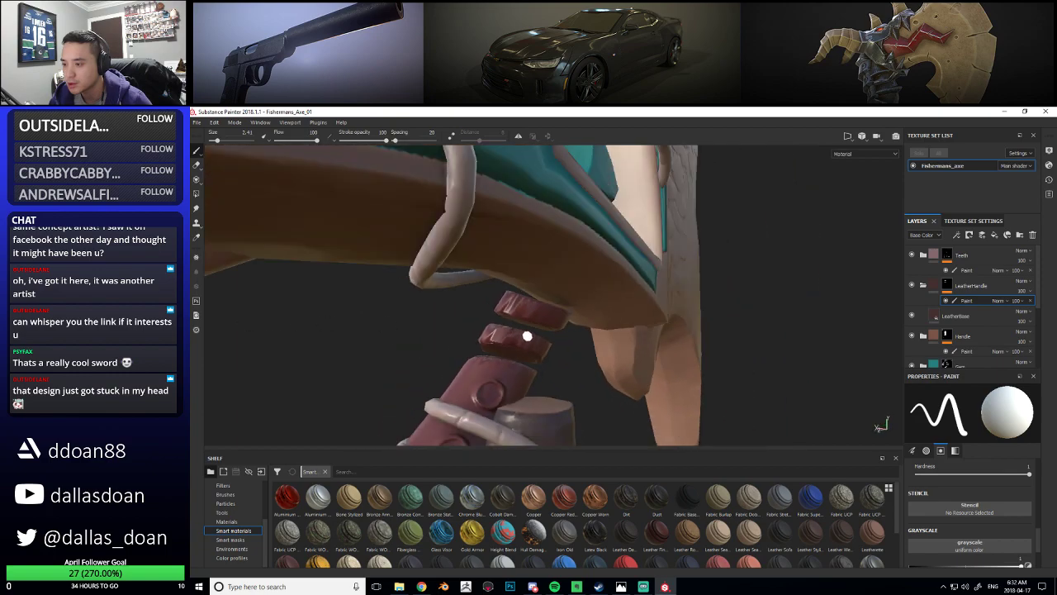
{"action": "left_click_drag", "start_coordinate": [575, 346], "coordinate": [534, 249], "text": "alt"}
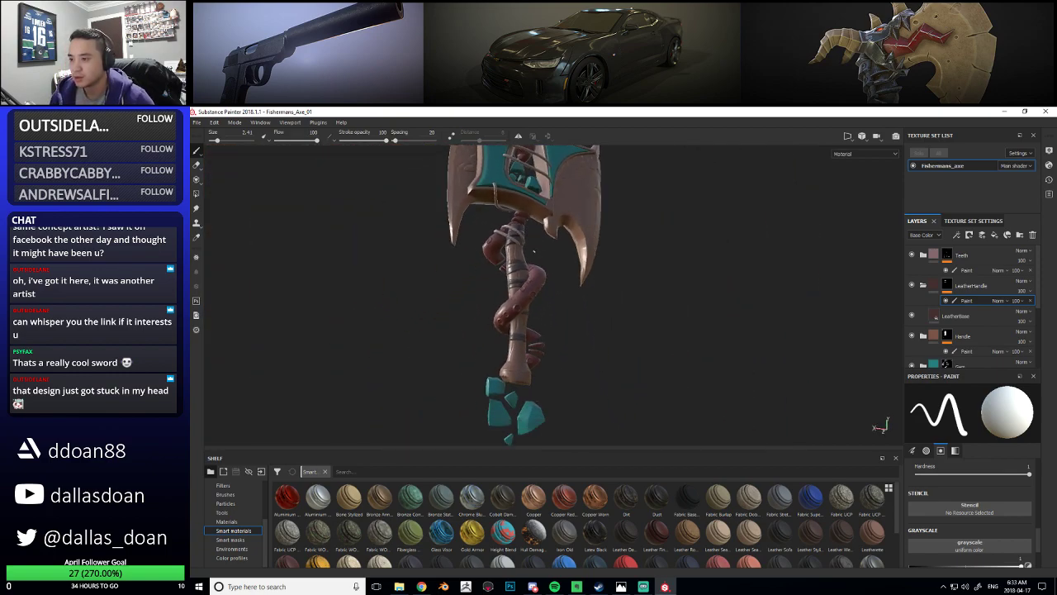
{"action": "left_click_drag", "start_coordinate": [441, 275], "coordinate": [515, 335], "text": "alt"}
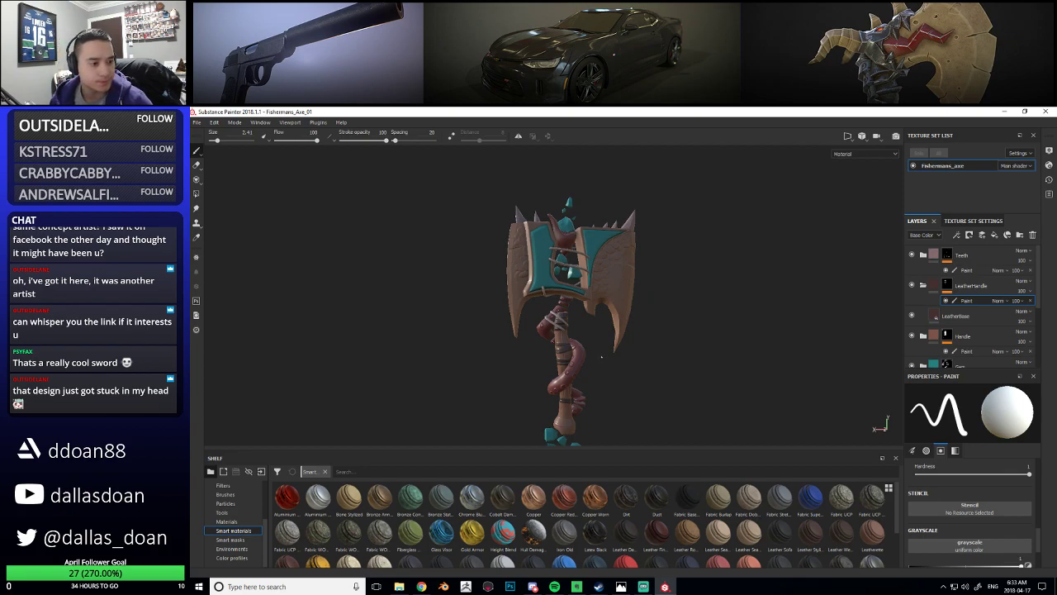
{"action": "middle_click_drag", "start_coordinate": [602, 357], "coordinate": [583, 302], "text": "alt"}
{"action": "scroll", "coordinate": [570, 301], "scroll_direction": "up", "scroll_amount": 7}
{"action": "mouse_move", "coordinate": [545, 298]}
{"action": "left_mouse_down", "text": "alt"}
{"action": "mouse_move", "coordinate": [568, 314]}
{"action": "mouse_move", "coordinate": [690, 316]}
{"action": "mouse_move", "coordinate": [716, 302]}
{"action": "mouse_move", "coordinate": [620, 338]}
{"action": "mouse_move", "coordinate": [632, 314]}
{"action": "mouse_move", "coordinate": [559, 341]}
{"action": "mouse_move", "coordinate": [705, 300]}
{"action": "mouse_move", "coordinate": [532, 202]}
{"action": "mouse_move", "coordinate": [548, 248]}
{"action": "mouse_move", "coordinate": [578, 250]}
{"action": "mouse_move", "coordinate": [621, 279]}
{"action": "left_mouse_up", "text": "alt"}
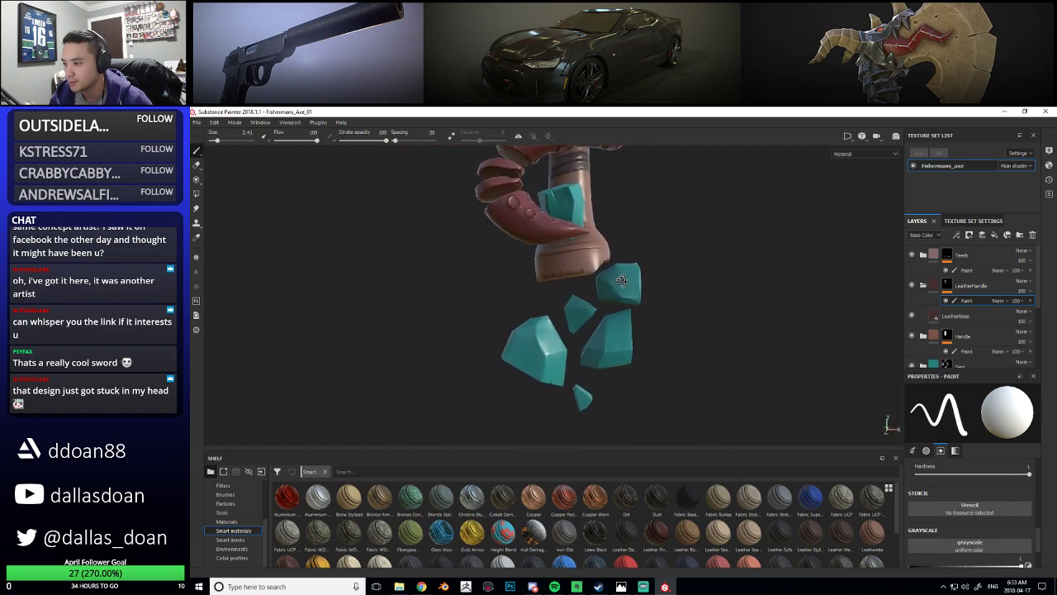
{"action": "left_click_drag", "start_coordinate": [588, 246], "coordinate": [497, 283], "text": "alt"}
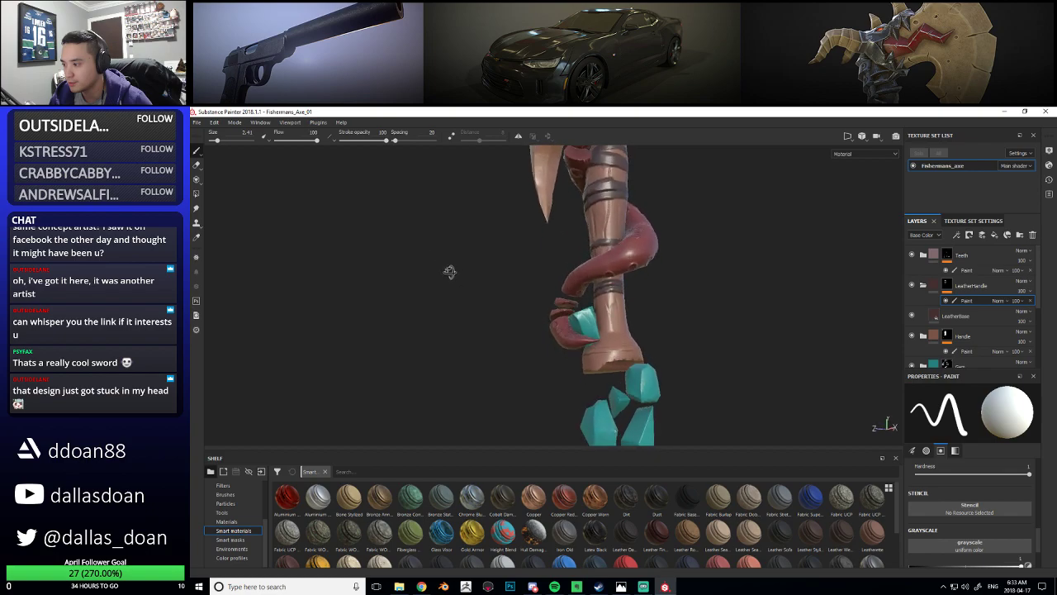
{"action": "left_click_drag", "start_coordinate": [541, 344], "coordinate": [570, 294], "text": "alt"}
{"action": "right_click_drag", "start_coordinate": [570, 294], "coordinate": [661, 322], "text": "alt"}
{"action": "left_click_drag", "start_coordinate": [710, 335], "coordinate": [681, 330], "text": "alt"}
{"action": "right_click_drag", "start_coordinate": [661, 330], "coordinate": [691, 341], "text": "alt"}
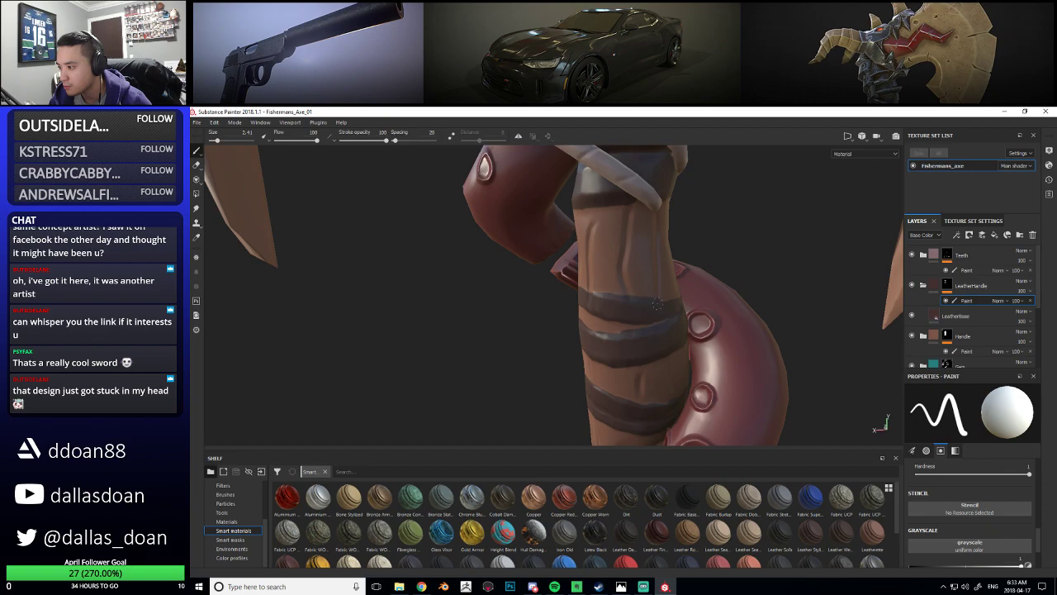
{"action": "right_click_drag", "start_coordinate": [668, 306], "coordinate": [532, 308], "text": "alt"}
{"action": "left_click_drag", "start_coordinate": [532, 309], "coordinate": [907, 284], "text": "alt"}
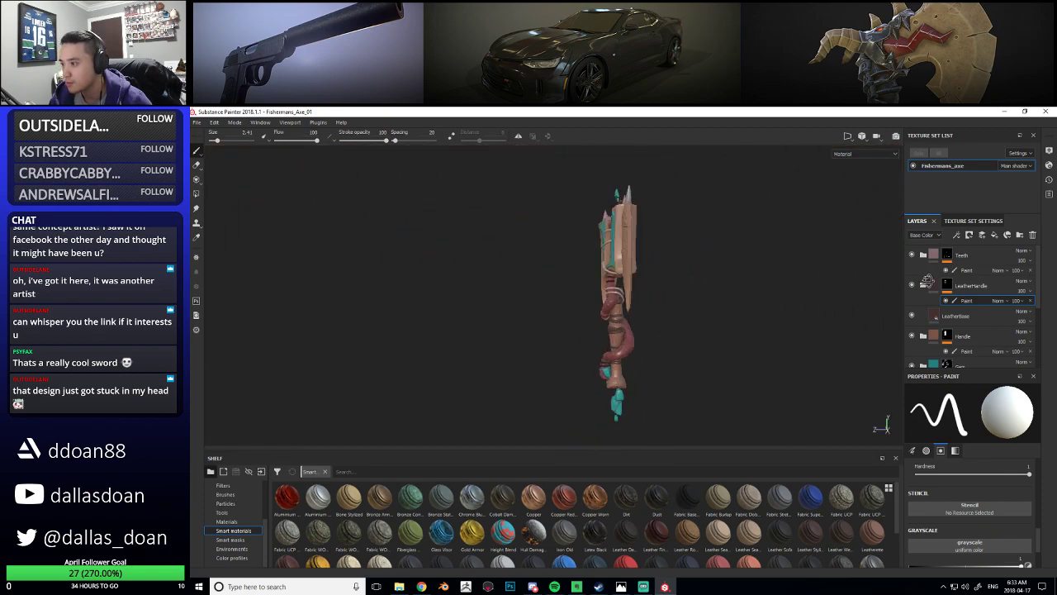
Erase the excess leather mask along the upper edge of the mid-handle wrap, below the tentacle's suckers
{"action": "right_click_drag", "start_coordinate": [597, 305], "coordinate": [699, 311], "text": "alt"}
{"action": "left_click_drag", "start_coordinate": [699, 311], "coordinate": [655, 302], "text": "alt"}
{"action": "right_click_drag", "start_coordinate": [655, 303], "coordinate": [727, 327], "text": "alt"}
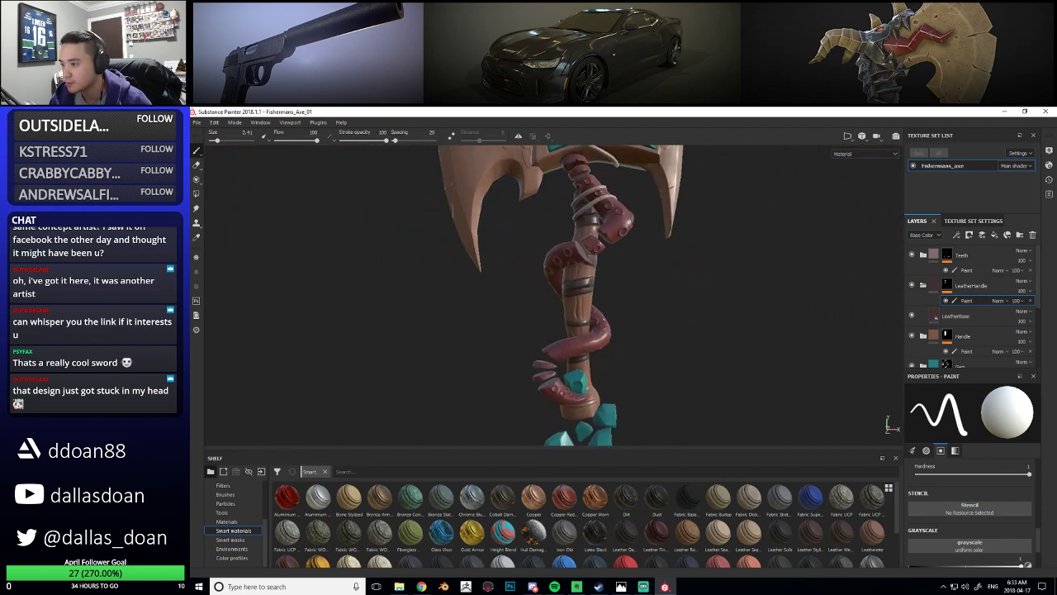
{"action": "left_click_drag", "start_coordinate": [727, 326], "coordinate": [622, 339], "text": "alt"}
{"action": "right_click_drag", "start_coordinate": [622, 338], "coordinate": [577, 312], "text": "alt"}
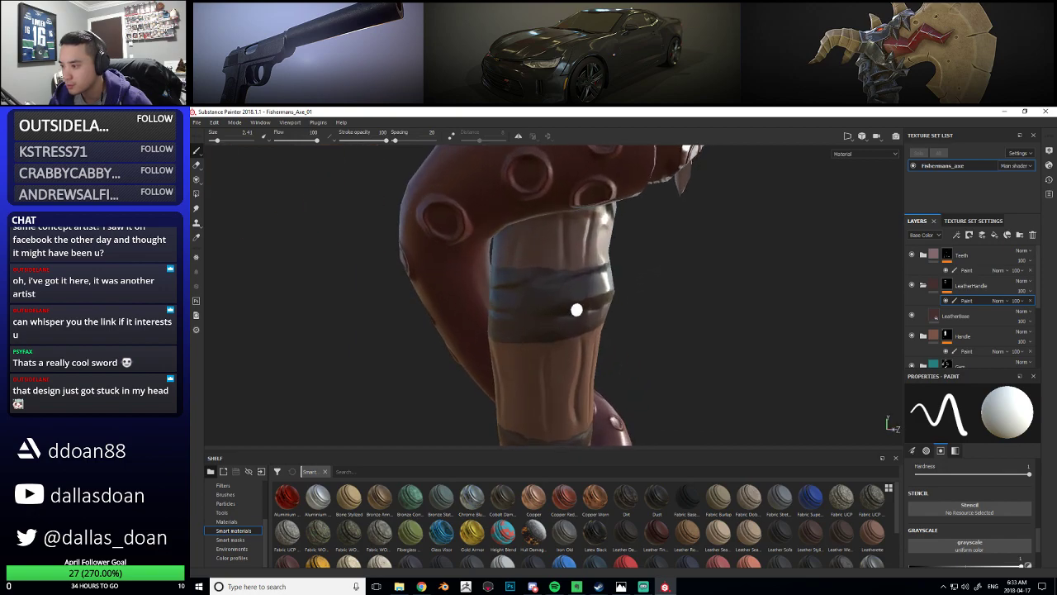
{"action": "key", "text": "e"}
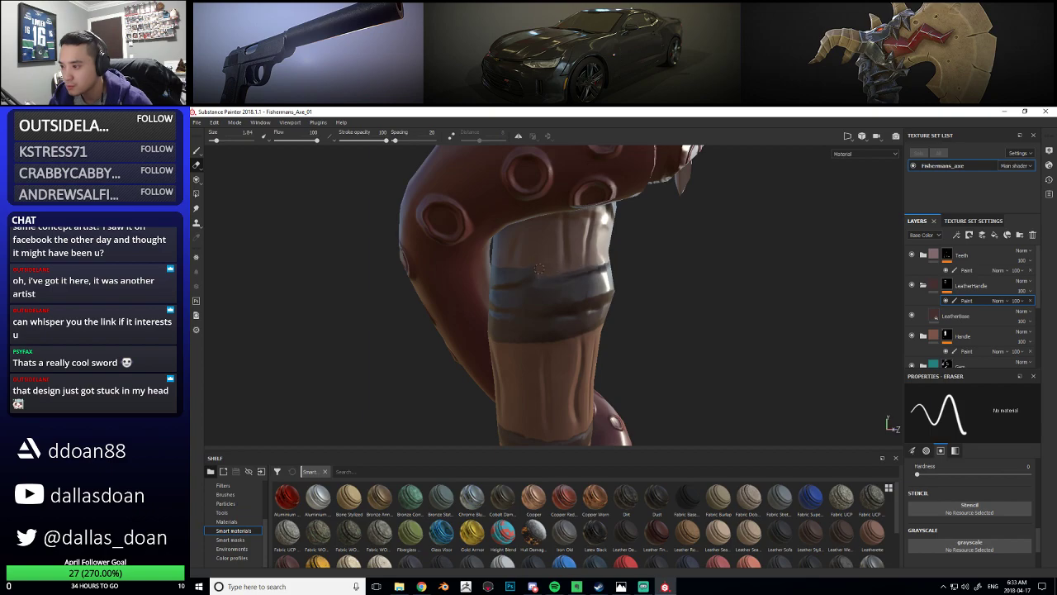
{"action": "scroll", "coordinate": [590, 279], "scroll_direction": "down", "scroll_amount": 5}
{"action": "left_click_drag", "start_coordinate": [590, 278], "coordinate": [652, 284], "text": "alt"}
{"action": "right_click_drag", "start_coordinate": [653, 283], "coordinate": [627, 290], "text": "alt"}
{"action": "mouse_move", "coordinate": [628, 291]}
{"action": "left_mouse_down", "text": "alt"}
{"action": "mouse_move", "coordinate": [583, 300]}
{"action": "mouse_move", "coordinate": [632, 318]}
{"action": "left_mouse_up", "text": "alt"}
{"action": "right_click_drag", "start_coordinate": [631, 318], "coordinate": [671, 337], "text": "alt"}
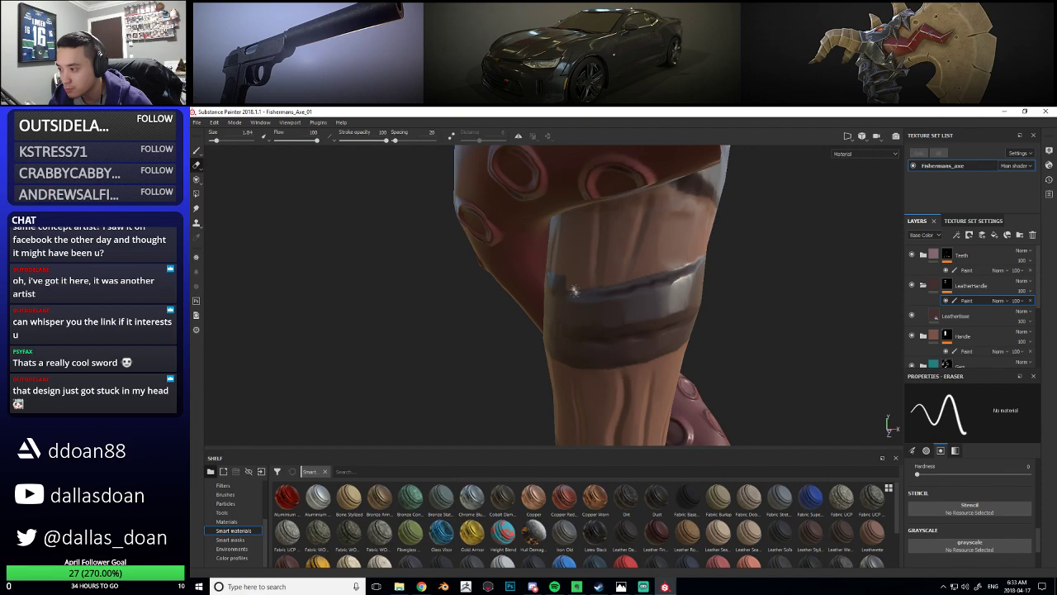
Paint the leather mask on the grooved band around the handle's flared base, starting below the pointed tentacle tip
{"action": "left_click_drag", "start_coordinate": [770, 245], "coordinate": [730, 296], "text": "alt"}
{"action": "right_click_drag", "start_coordinate": [730, 297], "coordinate": [689, 318], "text": "alt"}
{"action": "middle_click_drag", "start_coordinate": [690, 318], "coordinate": [614, 286], "text": "alt"}
{"action": "left_click_drag", "start_coordinate": [613, 286], "coordinate": [619, 279], "text": "alt"}
{"action": "right_click_drag", "start_coordinate": [618, 278], "coordinate": [604, 263], "text": "alt"}
{"action": "middle_click_drag", "start_coordinate": [603, 263], "coordinate": [623, 361], "text": "alt"}
{"action": "left_click_drag", "start_coordinate": [623, 361], "coordinate": [661, 354], "text": "alt"}
{"action": "right_click_drag", "start_coordinate": [661, 354], "coordinate": [681, 368], "text": "alt"}
{"action": "left_click_drag", "start_coordinate": [682, 367], "coordinate": [635, 274], "text": "alt"}
{"action": "middle_click_drag", "start_coordinate": [635, 274], "coordinate": [614, 211], "text": "alt"}
{"action": "right_click_drag", "start_coordinate": [614, 212], "coordinate": [682, 273], "text": "alt"}
{"action": "mouse_move", "coordinate": [683, 272]}
{"action": "left_mouse_down", "text": "alt"}
{"action": "mouse_move", "coordinate": [582, 360]}
{"action": "mouse_move", "coordinate": [557, 326]}
{"action": "left_mouse_up", "text": "alt"}
{"action": "key", "text": "1"}
{"action": "right_click_drag", "start_coordinate": [557, 325], "coordinate": [542, 318], "text": "alt"}
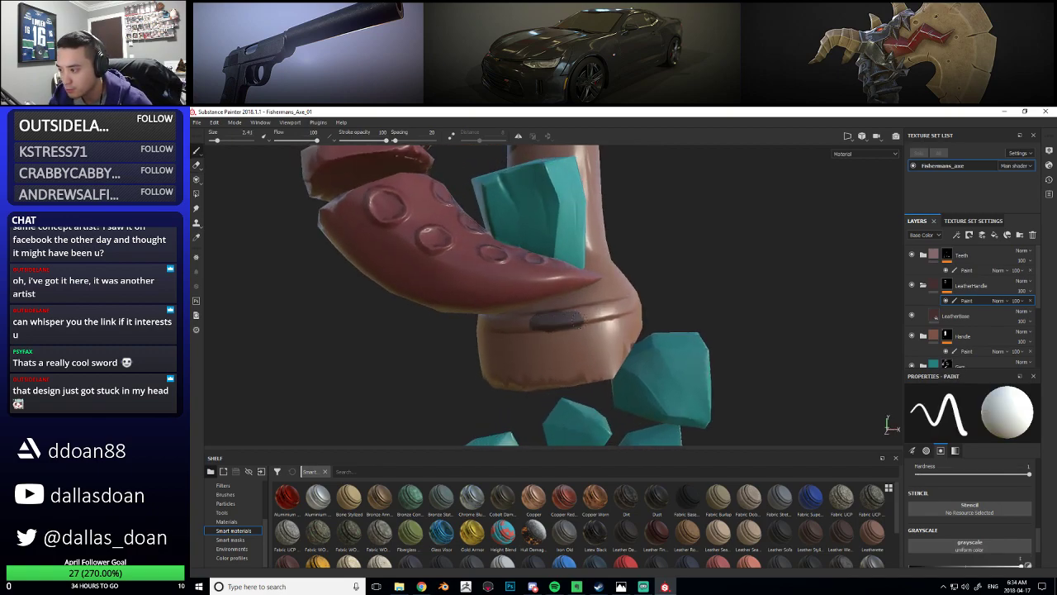
{"action": "mouse_move", "coordinate": [656, 290]}
{"action": "right_mouse_down", "text": "alt"}
{"action": "mouse_move", "coordinate": [625, 288]}
{"action": "mouse_move", "coordinate": [559, 321]}
{"action": "mouse_move", "coordinate": [499, 333]}
{"action": "right_mouse_up", "text": "alt"}
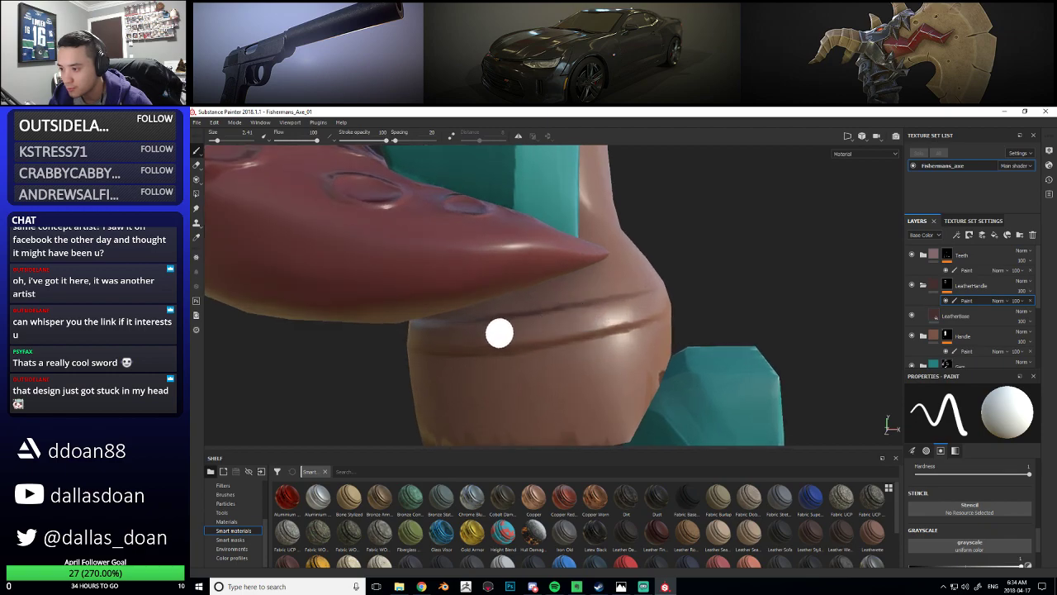
{"action": "left_click_drag", "start_coordinate": [610, 316], "coordinate": [507, 339], "text": "alt"}
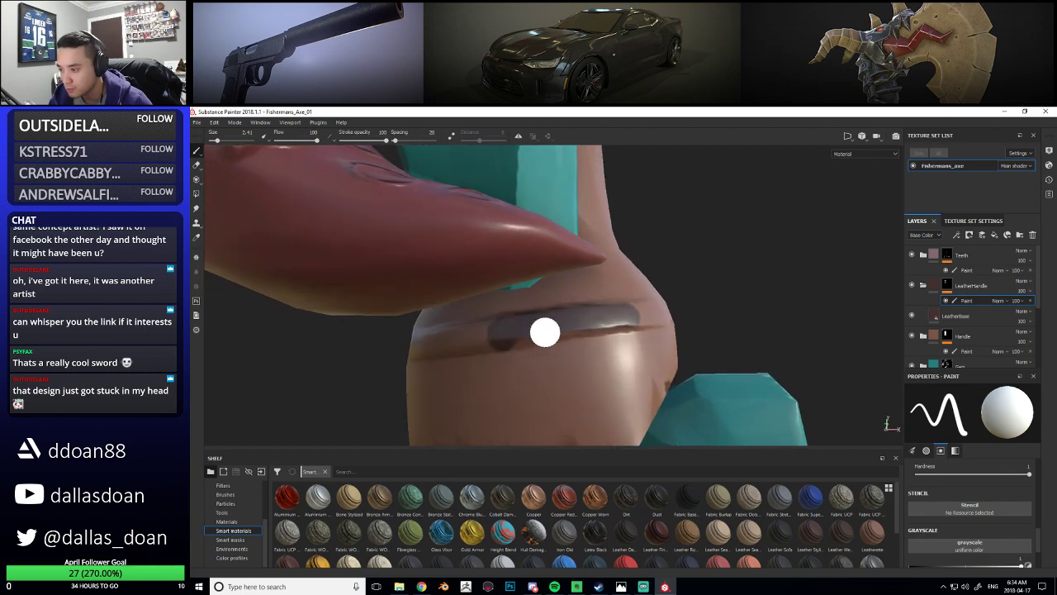
{"action": "left_click_drag", "start_coordinate": [625, 318], "coordinate": [492, 320], "text": "alt"}
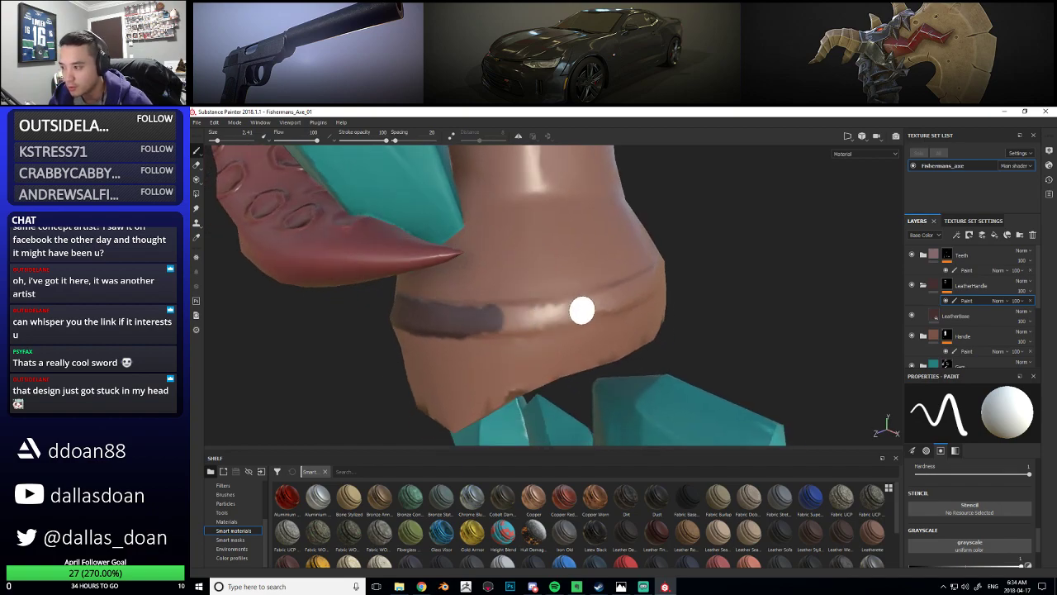
Extend the leather mask along the base band, past the tentacle tip and across the side above the jagged broken edge
{"action": "left_click_drag", "start_coordinate": [598, 302], "coordinate": [640, 277], "text": "alt"}
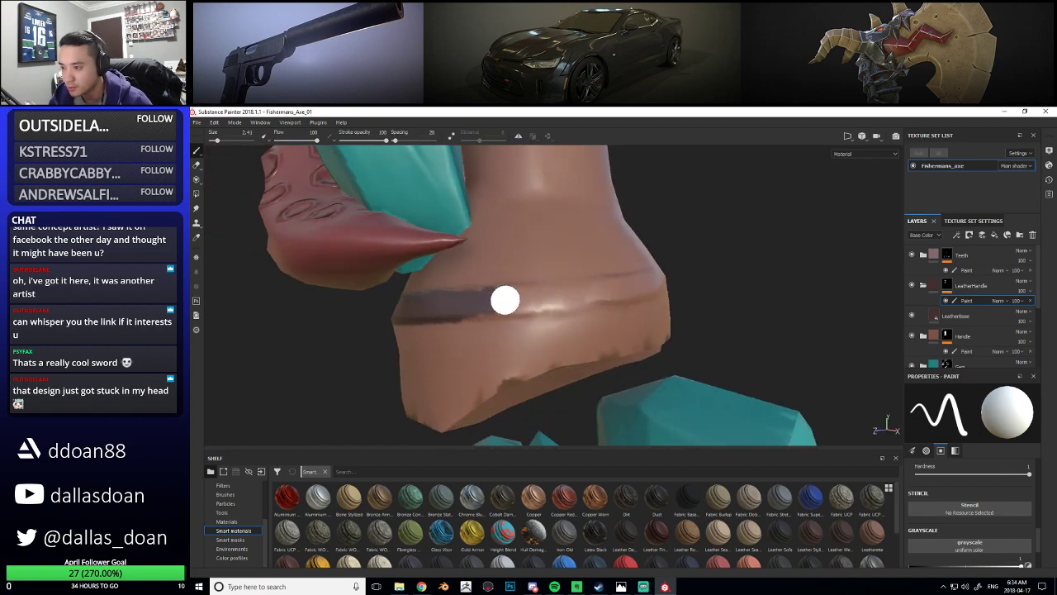
{"action": "mouse_move", "coordinate": [675, 273]}
{"action": "left_mouse_down", "text": "alt"}
{"action": "mouse_move", "coordinate": [556, 302]}
{"action": "mouse_move", "coordinate": [560, 288]}
{"action": "mouse_move", "coordinate": [611, 306]}
{"action": "left_mouse_up", "text": "alt"}
{"action": "left_click_drag", "start_coordinate": [713, 303], "coordinate": [559, 300], "text": "alt"}
{"action": "left_click", "coordinate": [631, 298], "text": "shift"}
{"action": "left_click_drag", "start_coordinate": [631, 298], "coordinate": [446, 323], "text": "alt"}
{"action": "left_click_drag", "start_coordinate": [641, 312], "coordinate": [507, 327], "text": "alt"}
{"action": "mouse_move", "coordinate": [574, 317]}
{"action": "left_mouse_down", "text": "alt"}
{"action": "mouse_move", "coordinate": [537, 331]}
{"action": "mouse_move", "coordinate": [585, 335]}
{"action": "mouse_move", "coordinate": [573, 340]}
{"action": "left_mouse_up", "text": "alt"}
Continue the leather mask along the handle's base band, from the side above the broken edge around to the back
{"action": "left_click", "coordinate": [600, 328], "text": "shift"}
{"action": "left_click", "coordinate": [680, 341], "text": "shift"}
{"action": "mouse_move", "coordinate": [680, 341]}
{"action": "left_mouse_down", "text": "alt"}
{"action": "mouse_move", "coordinate": [604, 326]}
{"action": "mouse_move", "coordinate": [604, 334]}
{"action": "mouse_move", "coordinate": [531, 335]}
{"action": "mouse_move", "coordinate": [622, 332]}
{"action": "mouse_move", "coordinate": [590, 331]}
{"action": "mouse_move", "coordinate": [566, 345]}
{"action": "left_mouse_up", "text": "alt"}
{"action": "left_click", "coordinate": [653, 335], "text": "shift"}
{"action": "left_click", "coordinate": [571, 325], "text": "shift"}
{"action": "left_click_drag", "start_coordinate": [659, 337], "coordinate": [618, 346], "text": "alt"}
{"action": "mouse_move", "coordinate": [510, 338]}
{"action": "left_mouse_down", "text": "alt"}
{"action": "mouse_move", "coordinate": [640, 340]}
{"action": "mouse_move", "coordinate": [599, 332]}
{"action": "mouse_move", "coordinate": [609, 333]}
{"action": "left_mouse_up", "text": "alt"}
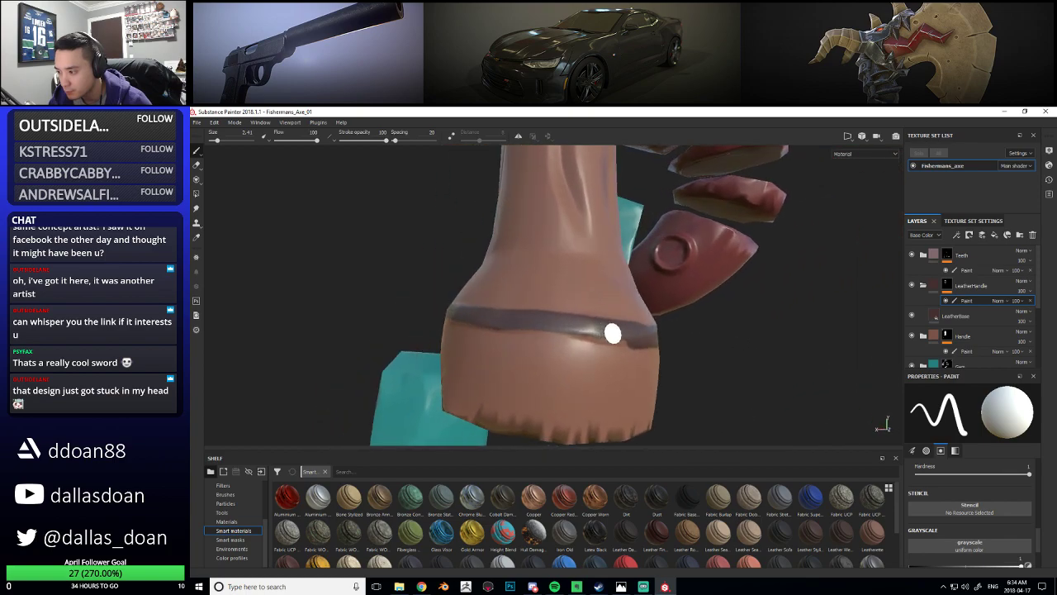
Fill the uneven lower edge of the leather band on the back and far side of the handle's base
{"action": "left_click_drag", "start_coordinate": [525, 340], "coordinate": [604, 343]}
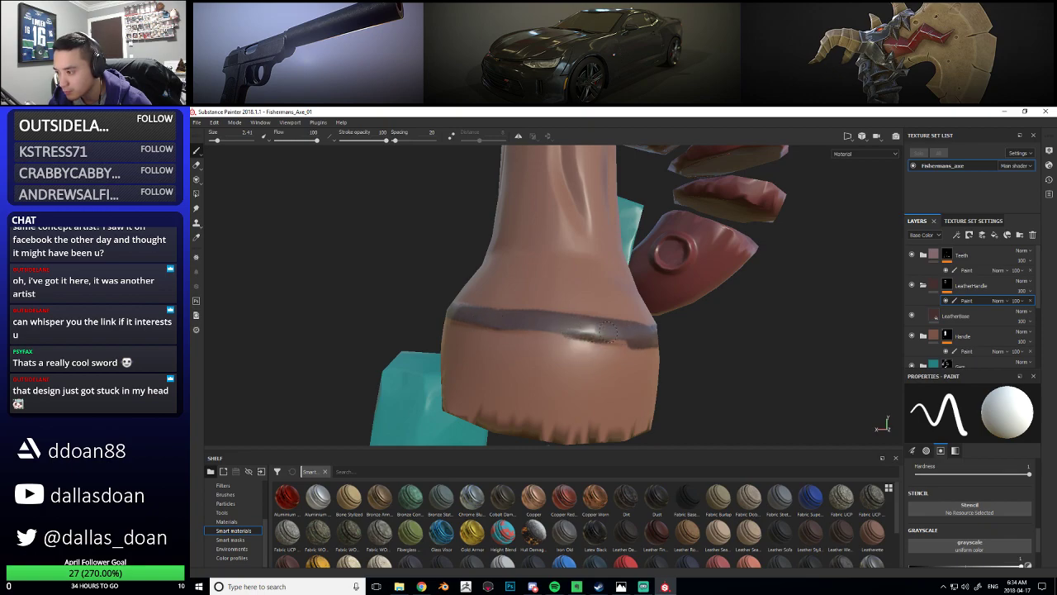
{"action": "left_click_drag", "start_coordinate": [612, 332], "coordinate": [674, 321], "text": "alt"}
{"action": "left_click_drag", "start_coordinate": [565, 318], "coordinate": [635, 336], "text": "alt"}
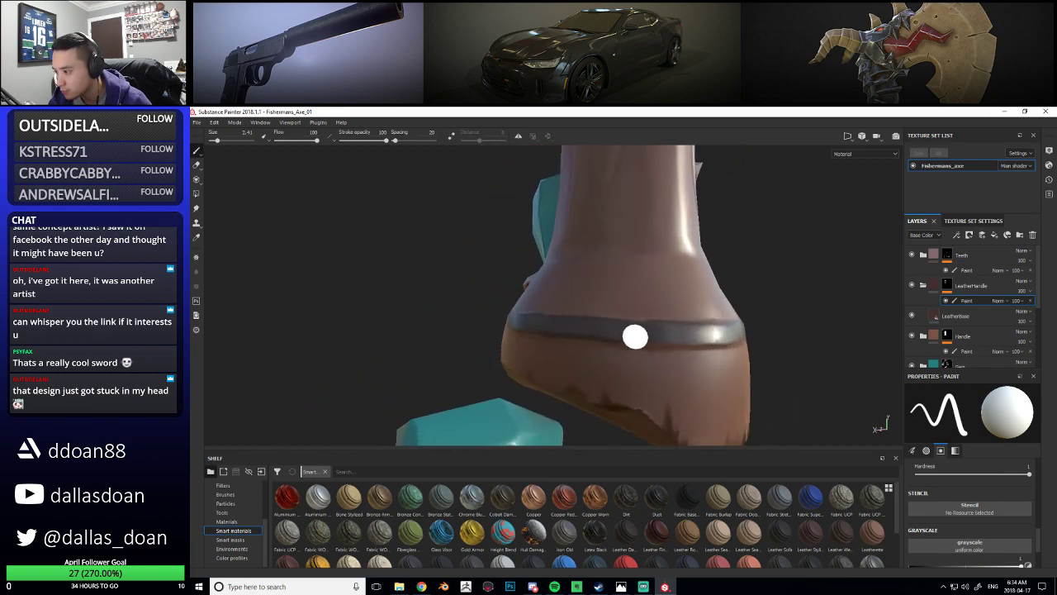
{"action": "left_click_drag", "start_coordinate": [707, 337], "coordinate": [623, 351], "text": "alt"}
{"action": "left_click_drag", "start_coordinate": [757, 349], "coordinate": [699, 313], "text": "alt"}
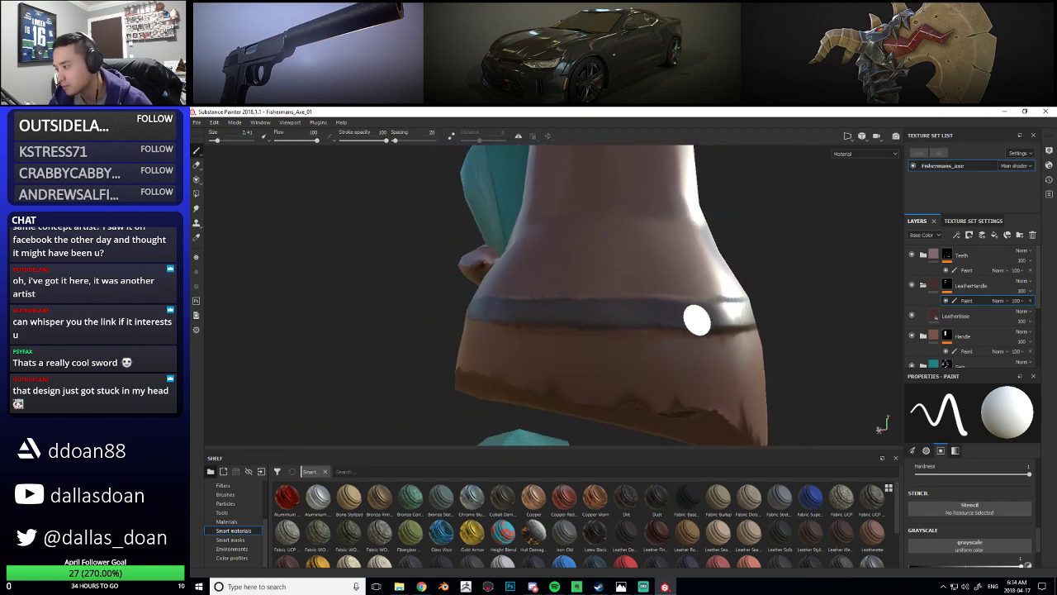
{"action": "right_click_drag", "start_coordinate": [708, 318], "coordinate": [696, 321], "text": "shift"}
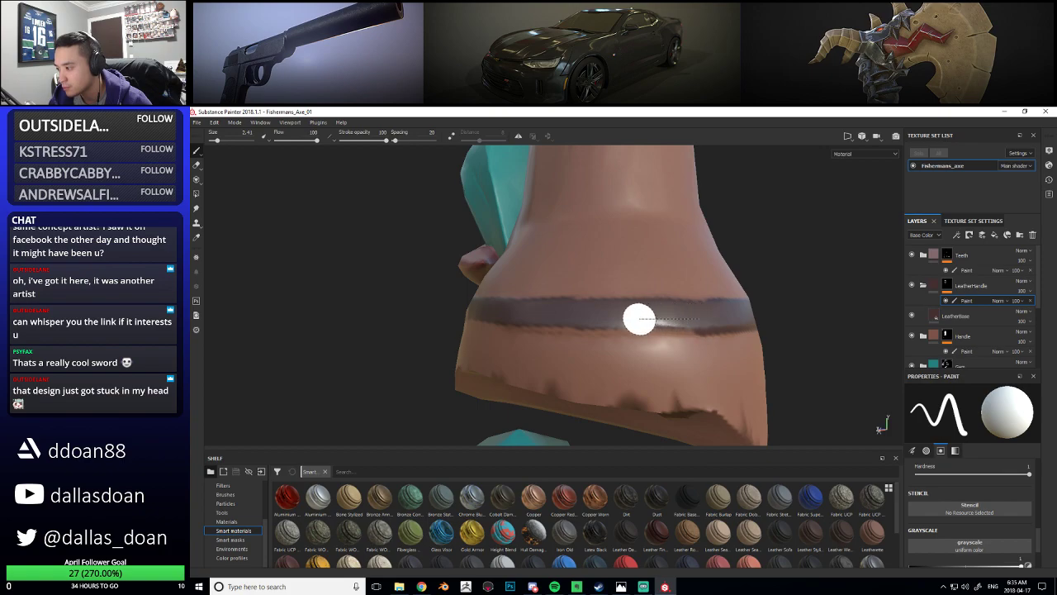
Even out the leather band's lower edge from the far side around to below the tentacle tip, closing the loop
{"action": "left_click_drag", "start_coordinate": [529, 314], "coordinate": [626, 318], "text": "alt"}
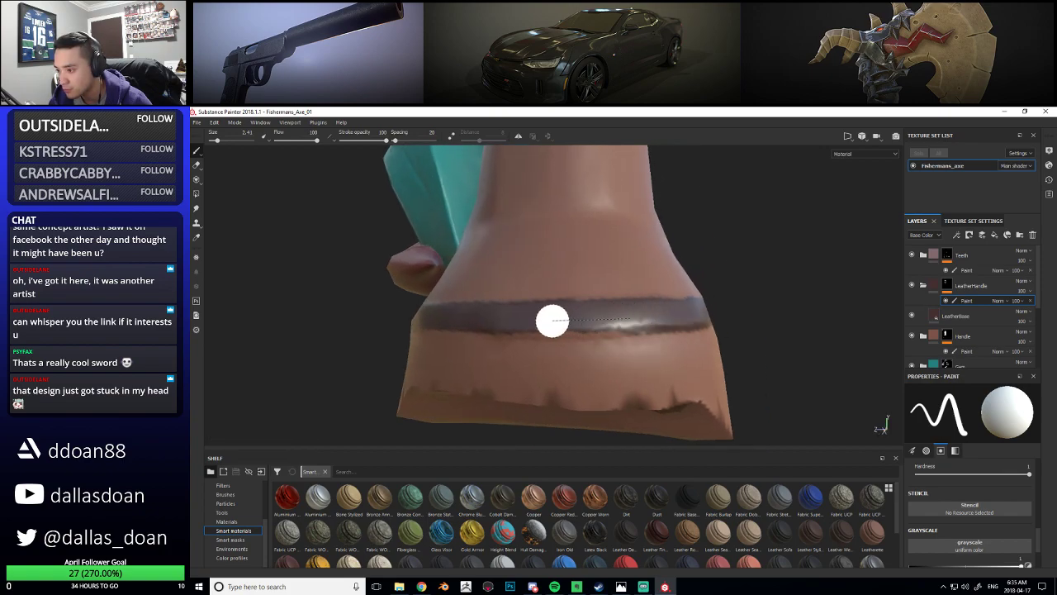
{"action": "mouse_move", "coordinate": [531, 321]}
{"action": "left_mouse_down", "text": "alt"}
{"action": "mouse_move", "coordinate": [681, 322]}
{"action": "mouse_move", "coordinate": [638, 289]}
{"action": "left_mouse_up", "text": "alt"}
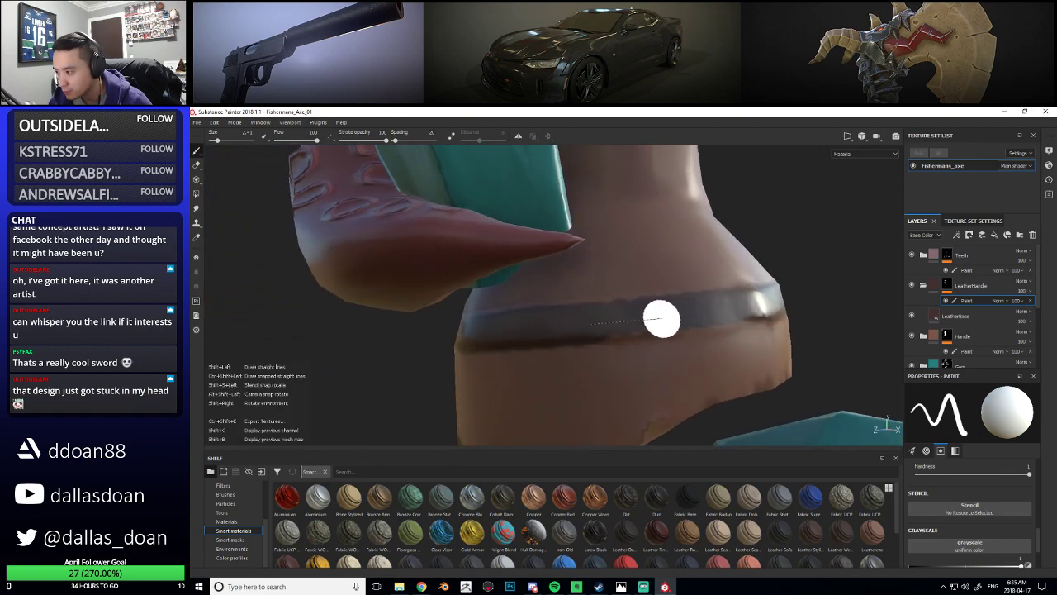
{"action": "left_click_drag", "start_coordinate": [752, 303], "coordinate": [615, 324], "text": "alt"}
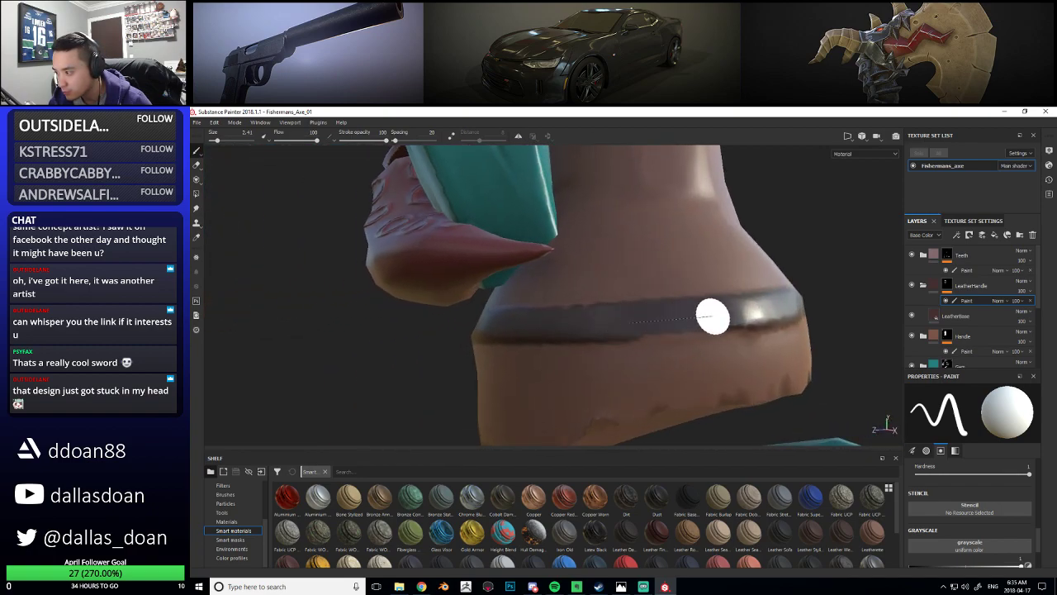
{"action": "mouse_move", "coordinate": [755, 309]}
{"action": "left_mouse_down", "text": "alt"}
{"action": "mouse_move", "coordinate": [661, 337]}
{"action": "mouse_move", "coordinate": [627, 323]}
{"action": "mouse_move", "coordinate": [769, 314]}
{"action": "mouse_move", "coordinate": [626, 287]}
{"action": "mouse_move", "coordinate": [572, 291]}
{"action": "mouse_move", "coordinate": [692, 252]}
{"action": "mouse_move", "coordinate": [632, 273]}
{"action": "left_mouse_up", "text": "alt"}
Examine the leather bands along the lower handle and base from a distance, checking them around the tentacle and gem pieces
{"action": "scroll", "coordinate": [747, 325], "scroll_direction": "down", "scroll_amount": 7}
{"action": "scroll", "coordinate": [632, 273], "scroll_direction": "down", "scroll_amount": 5}
{"action": "middle_click_drag", "start_coordinate": [632, 272], "coordinate": [590, 384], "text": "alt"}
{"action": "left_click_drag", "start_coordinate": [619, 272], "coordinate": [536, 263], "text": "alt"}
{"action": "scroll", "coordinate": [621, 265], "scroll_direction": "up", "scroll_amount": 3}
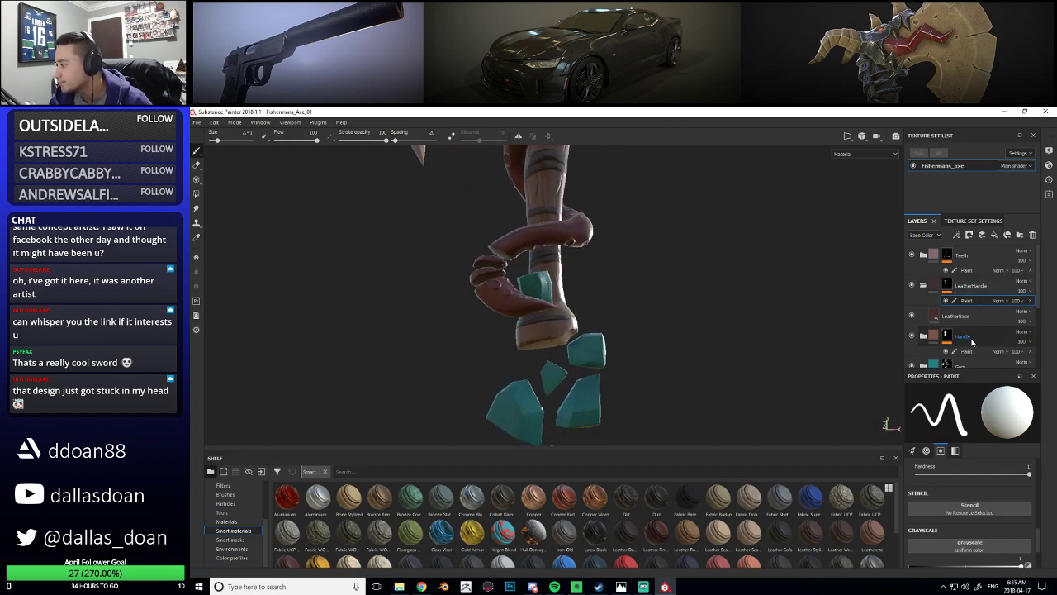
{"action": "middle_click_drag", "start_coordinate": [588, 311], "coordinate": [562, 272], "text": "alt"}
{"action": "right_click_drag", "start_coordinate": [561, 271], "coordinate": [585, 288], "text": "alt"}
{"action": "left_click_drag", "start_coordinate": [585, 289], "coordinate": [571, 264], "text": "alt"}
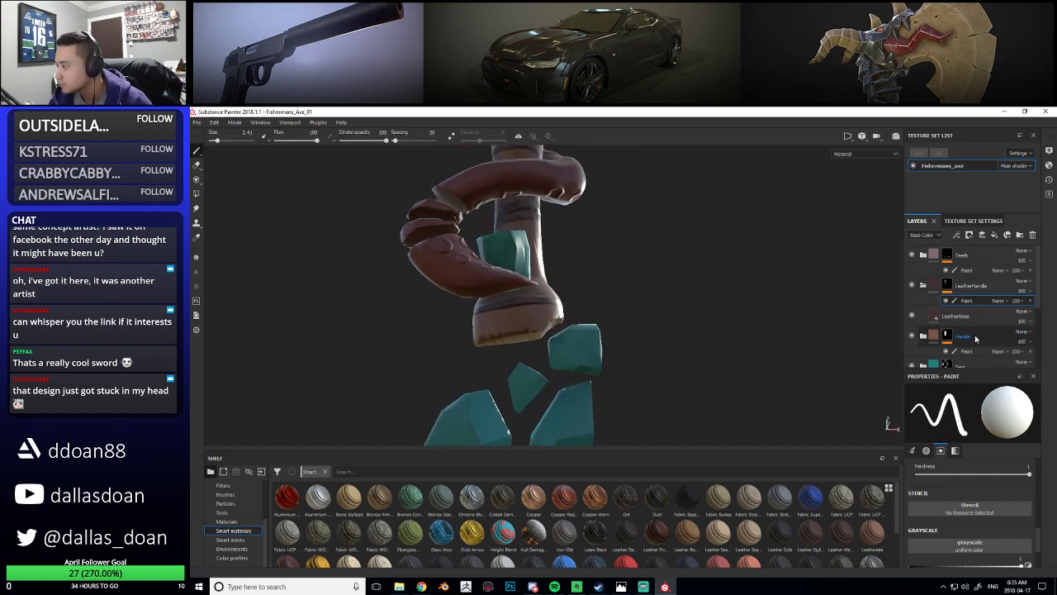
Erase the Handle layer's mask on the front of the base, between the leather band and the jagged edge
{"action": "left_click", "coordinate": [964, 351]}
{"action": "middle_click_drag", "start_coordinate": [525, 306], "coordinate": [564, 284], "text": "alt"}
{"action": "mouse_move", "coordinate": [563, 284]}
{"action": "right_mouse_down", "text": "alt"}
{"action": "mouse_move", "coordinate": [622, 296]}
{"action": "mouse_move", "coordinate": [515, 282]}
{"action": "right_mouse_up", "text": "alt"}
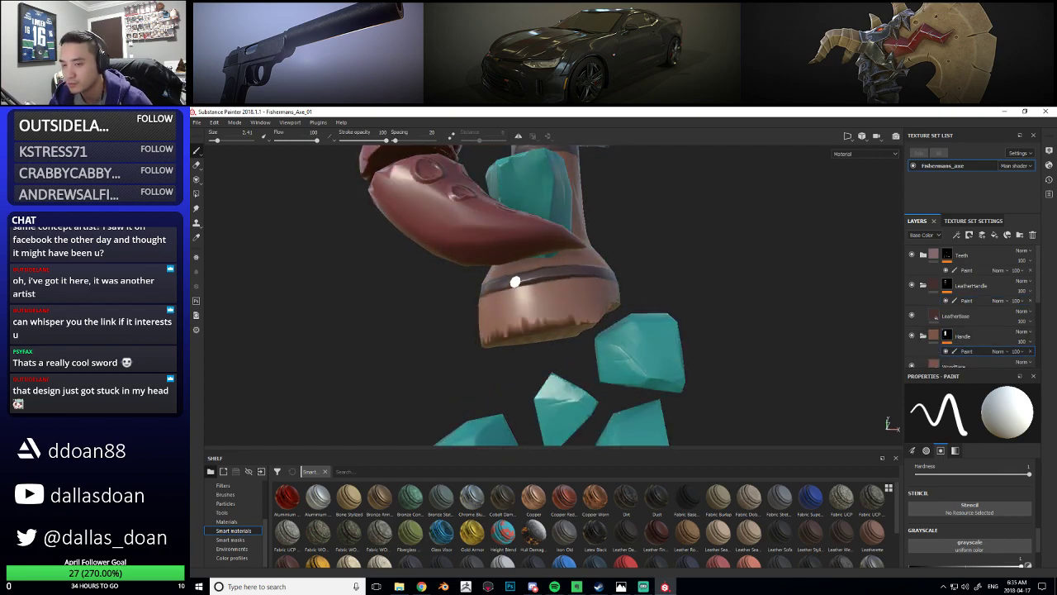
{"action": "key", "text": "e"}
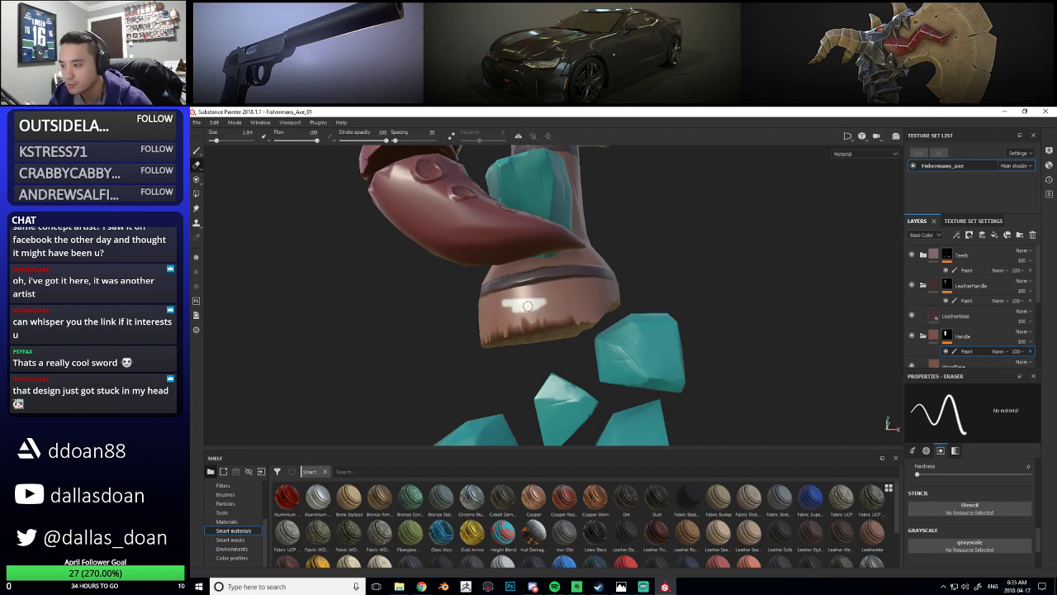
{"action": "scroll", "coordinate": [946, 326], "scroll_direction": "down", "scroll_amount": 3}
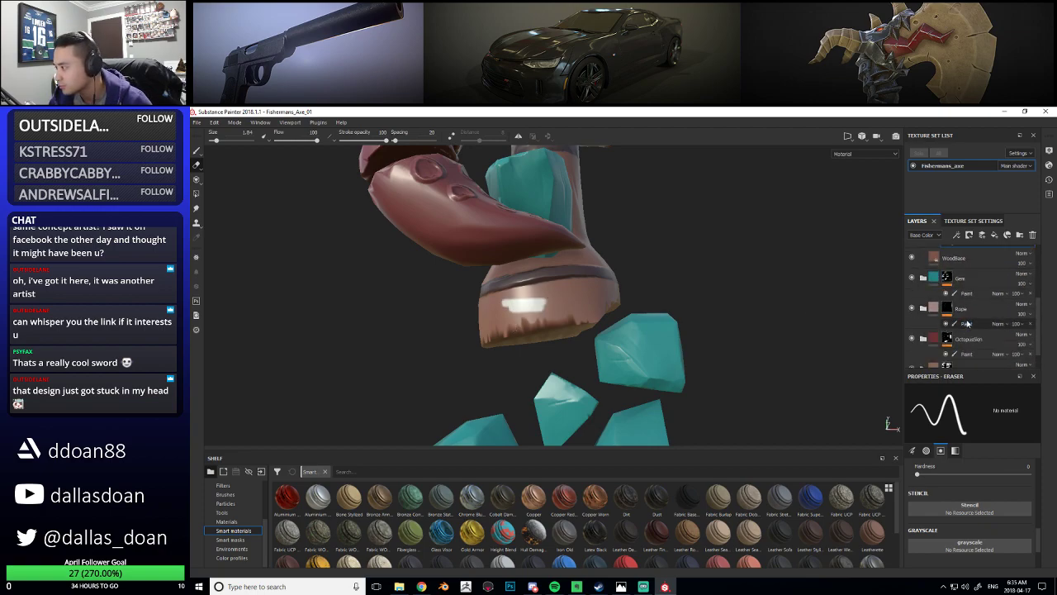
{"action": "scroll", "coordinate": [982, 316], "scroll_direction": "up", "scroll_amount": 2}
{"action": "scroll", "coordinate": [989, 313], "scroll_direction": "down", "scroll_amount": 2}
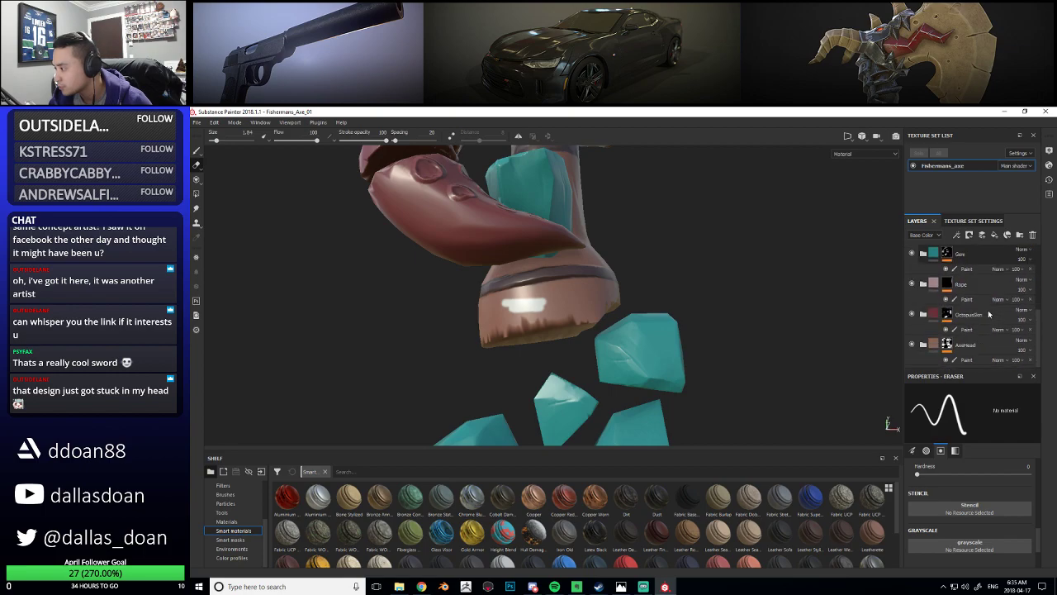
{"action": "right_click_drag", "start_coordinate": [512, 318], "coordinate": [558, 310], "text": "alt"}
{"action": "mouse_move", "coordinate": [536, 306]}
{"action": "left_mouse_down"}
{"action": "mouse_move", "coordinate": [533, 318]}
{"action": "mouse_move", "coordinate": [556, 315]}
{"action": "mouse_move", "coordinate": [528, 327]}
{"action": "mouse_move", "coordinate": [564, 286]}
{"action": "mouse_move", "coordinate": [563, 303]}
{"action": "mouse_move", "coordinate": [541, 272]}
{"action": "left_mouse_up"}
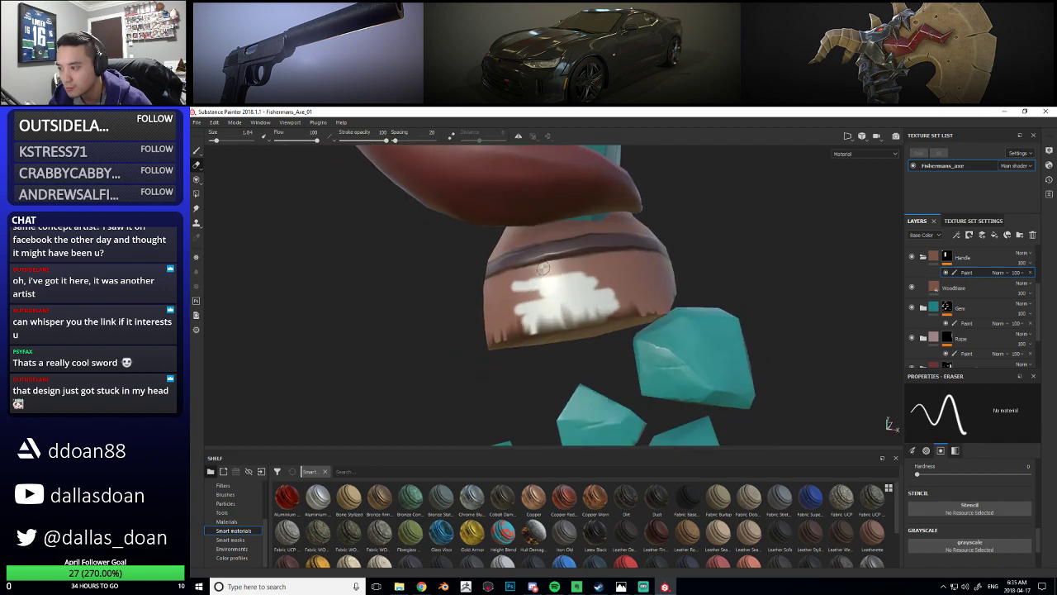
Erase a thin strip of the Handle mask directly below the leather band, from under the tentacle across the adjoining side
{"action": "left_click", "coordinate": [628, 258], "text": "shift"}
{"action": "left_click_drag", "start_coordinate": [628, 258], "coordinate": [524, 269], "text": "alt"}
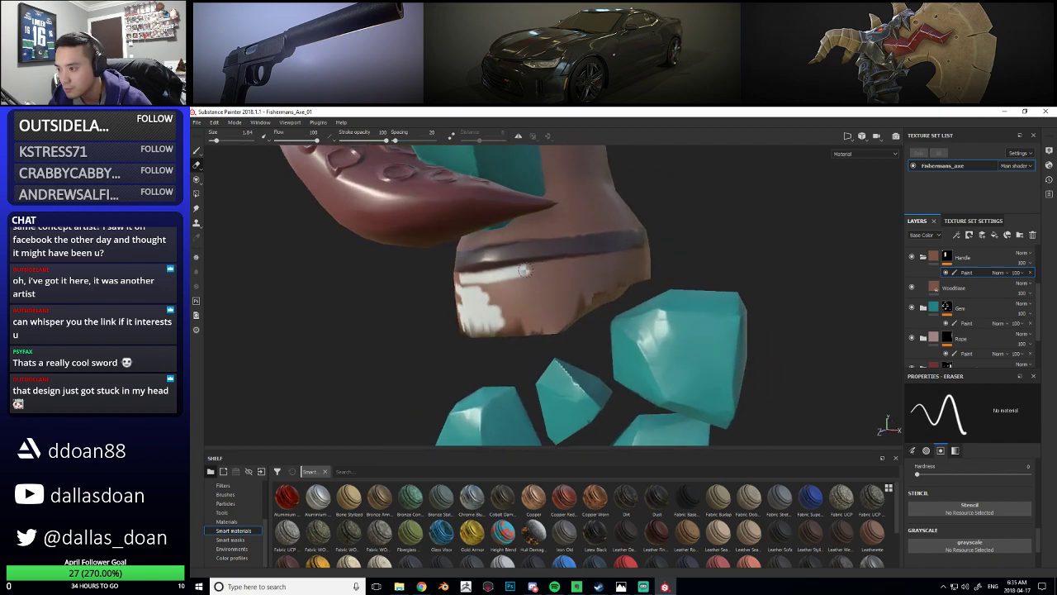
{"action": "left_click", "coordinate": [604, 262], "text": "shift"}
{"action": "left_click_drag", "start_coordinate": [604, 263], "coordinate": [488, 284], "text": "alt"}
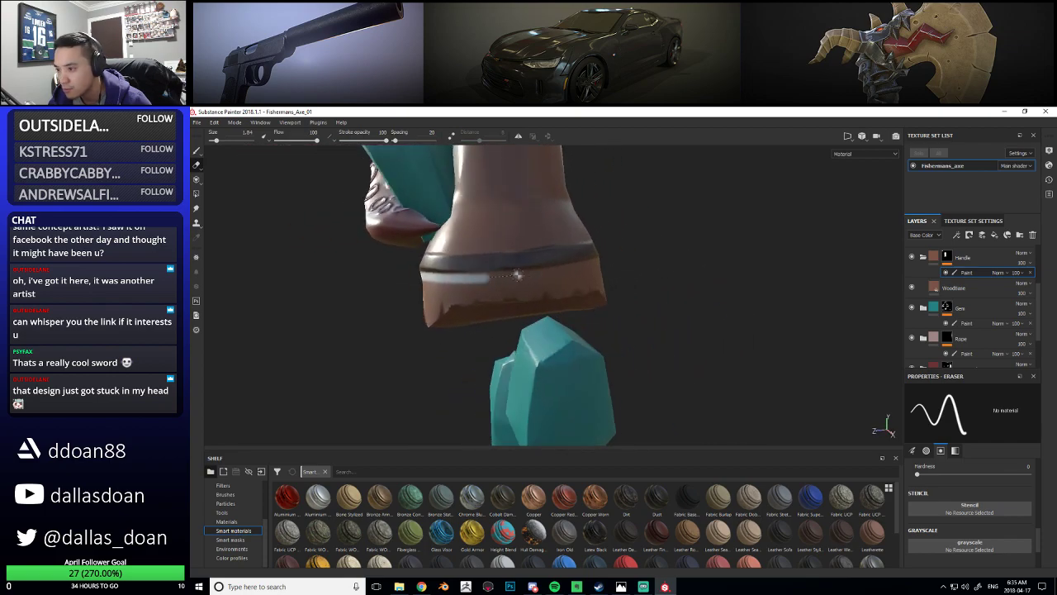
{"action": "left_click", "coordinate": [563, 272], "text": "shift"}
{"action": "left_click_drag", "start_coordinate": [562, 271], "coordinate": [535, 277], "text": "alt"}
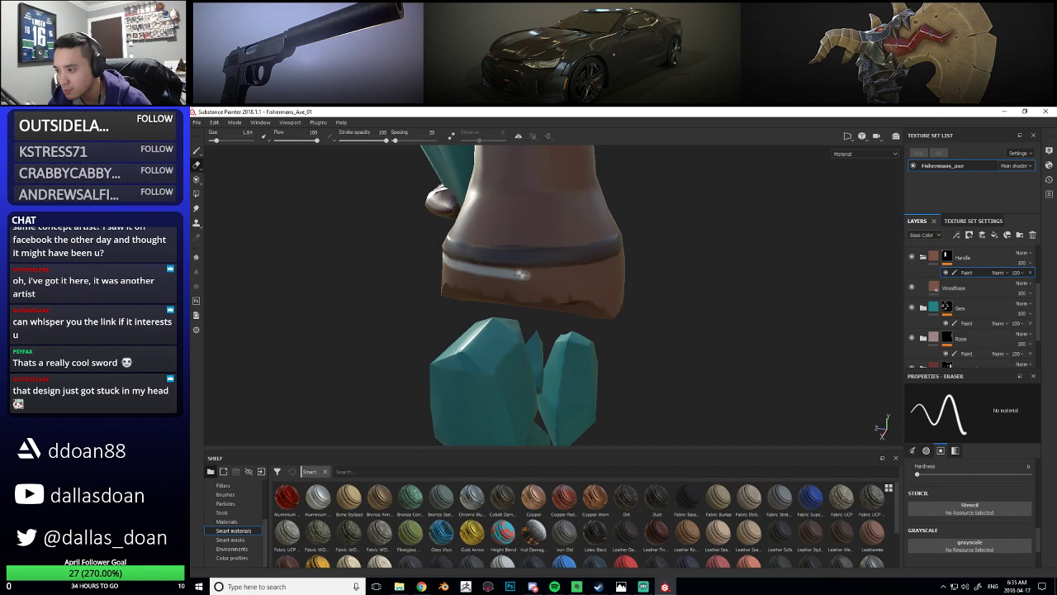
Continue the erased Handle mask strip below the leather band across the back until it meets the cleared front
{"action": "left_click", "coordinate": [608, 266], "text": "shift"}
{"action": "left_click_drag", "start_coordinate": [608, 266], "coordinate": [484, 278], "text": "alt"}
{"action": "right_click_drag", "start_coordinate": [484, 278], "coordinate": [529, 278], "text": "shift"}
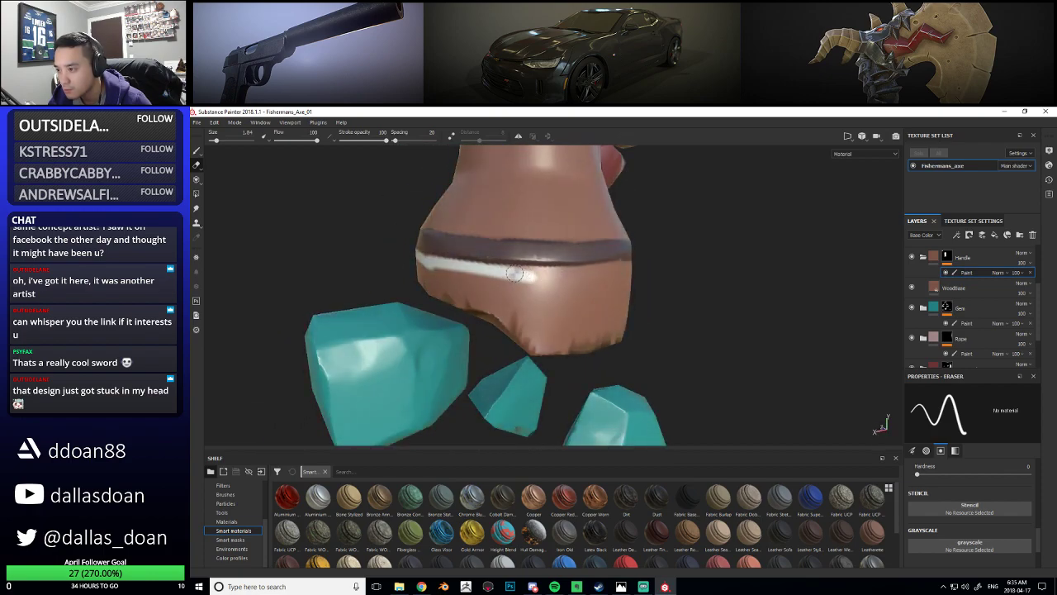
{"action": "left_click_drag", "start_coordinate": [669, 266], "coordinate": [536, 291], "text": "alt"}
{"action": "left_click", "coordinate": [610, 289], "text": "shift"}
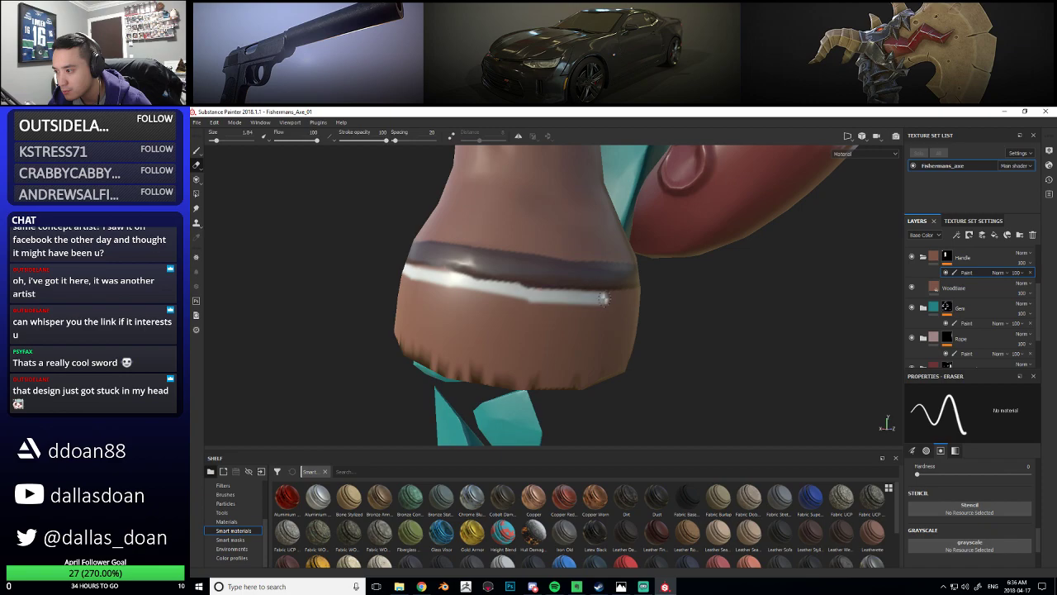
{"action": "left_click", "coordinate": [639, 295], "text": "shift"}
{"action": "left_click_drag", "start_coordinate": [639, 295], "coordinate": [537, 306], "text": "alt"}
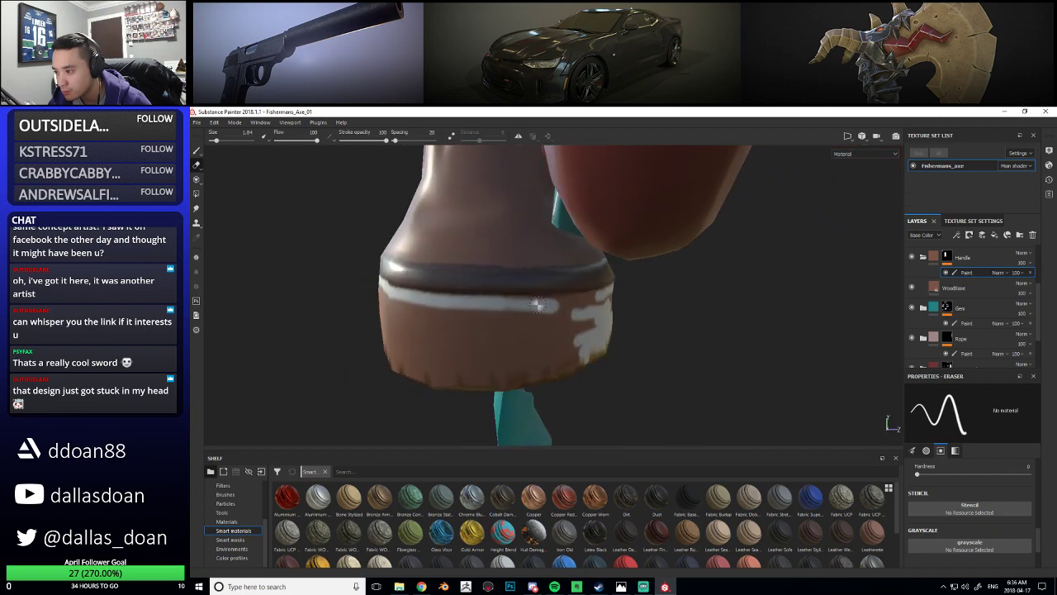
{"action": "mouse_move", "coordinate": [601, 298]}
{"action": "left_mouse_down", "text": "alt"}
{"action": "mouse_move", "coordinate": [532, 376]}
{"action": "mouse_move", "coordinate": [661, 347]}
{"action": "mouse_move", "coordinate": [475, 306]}
{"action": "left_mouse_up", "text": "alt"}
{"action": "middle_click_drag", "start_coordinate": [474, 306], "coordinate": [570, 307], "text": "alt"}
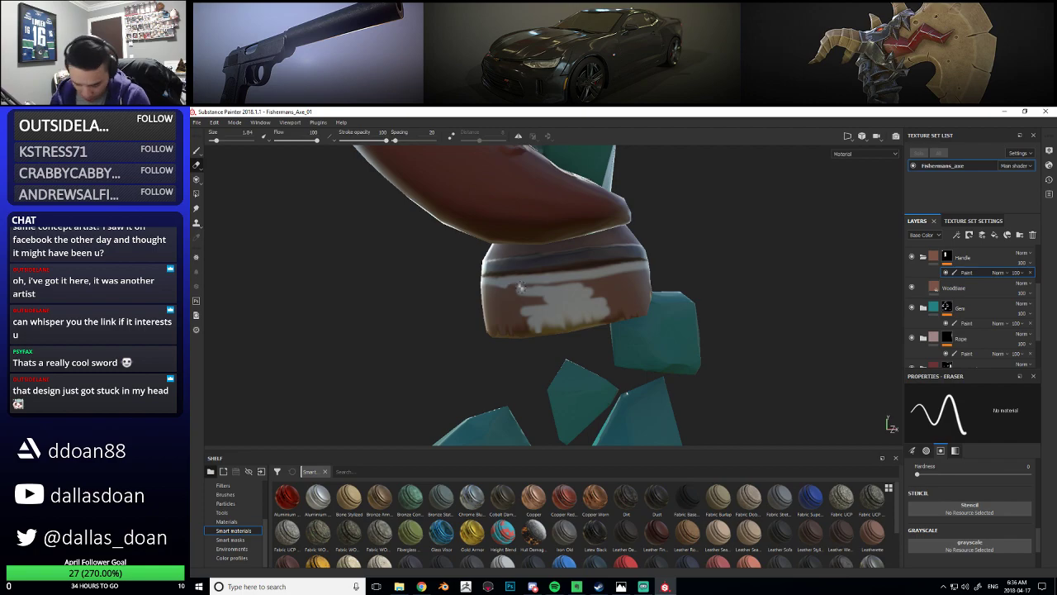
Erase the remaining Handle mask on the base's sides down to the jagged edge with a size 4.64 eraser
{"action": "left_click_drag", "start_coordinate": [570, 308], "coordinate": [522, 304], "text": "alt"}
{"action": "mouse_move", "coordinate": [609, 330]}
{"action": "left_mouse_down", "text": "alt"}
{"action": "mouse_move", "coordinate": [627, 330]}
{"action": "mouse_move", "coordinate": [576, 306]}
{"action": "left_mouse_up", "text": "alt"}
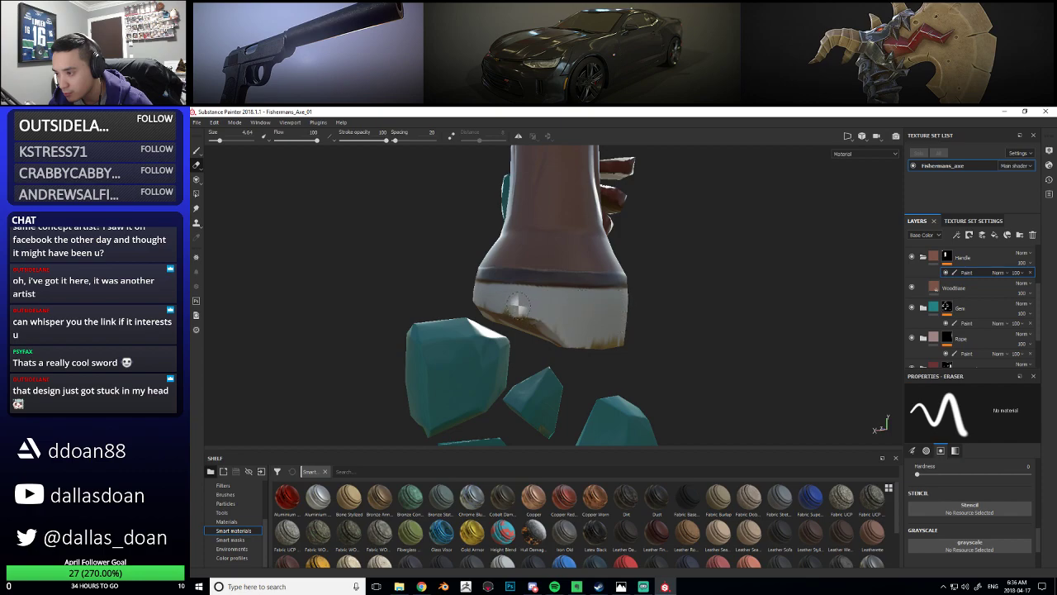
{"action": "left_click_drag", "start_coordinate": [638, 339], "coordinate": [585, 281], "text": "alt"}
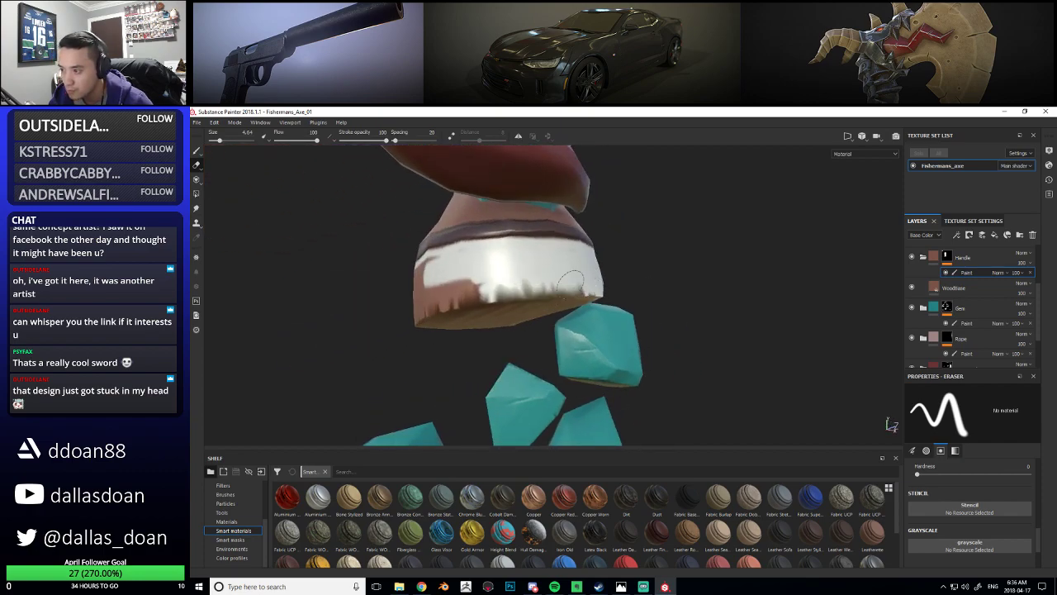
{"action": "left_click_drag", "start_coordinate": [475, 293], "coordinate": [428, 296]}
{"action": "mouse_move", "coordinate": [428, 295]}
{"action": "left_mouse_down", "text": "alt"}
{"action": "mouse_move", "coordinate": [506, 266]}
{"action": "mouse_move", "coordinate": [436, 265]}
{"action": "left_mouse_up", "text": "alt"}
{"action": "mouse_move", "coordinate": [379, 317]}
{"action": "left_mouse_down", "text": "alt"}
{"action": "mouse_move", "coordinate": [552, 249]}
{"action": "mouse_move", "coordinate": [491, 246]}
{"action": "left_mouse_up", "text": "alt"}
{"action": "left_click_drag", "start_coordinate": [505, 291], "coordinate": [604, 285]}
{"action": "mouse_move", "coordinate": [481, 269]}
{"action": "left_mouse_down", "text": "alt"}
{"action": "mouse_move", "coordinate": [537, 297]}
{"action": "mouse_move", "coordinate": [622, 307]}
{"action": "mouse_move", "coordinate": [425, 303]}
{"action": "mouse_move", "coordinate": [446, 280]}
{"action": "left_mouse_up", "text": "alt"}
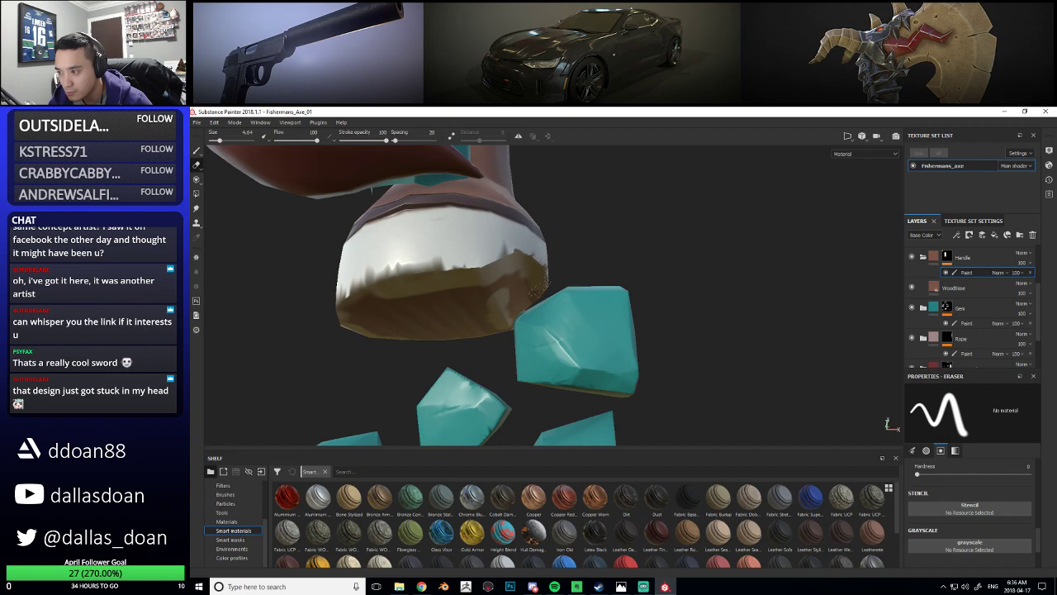
Erase the Handle mask across the flat underside of the base and its rim
{"action": "left_click_drag", "start_coordinate": [505, 294], "coordinate": [453, 285], "text": "alt"}
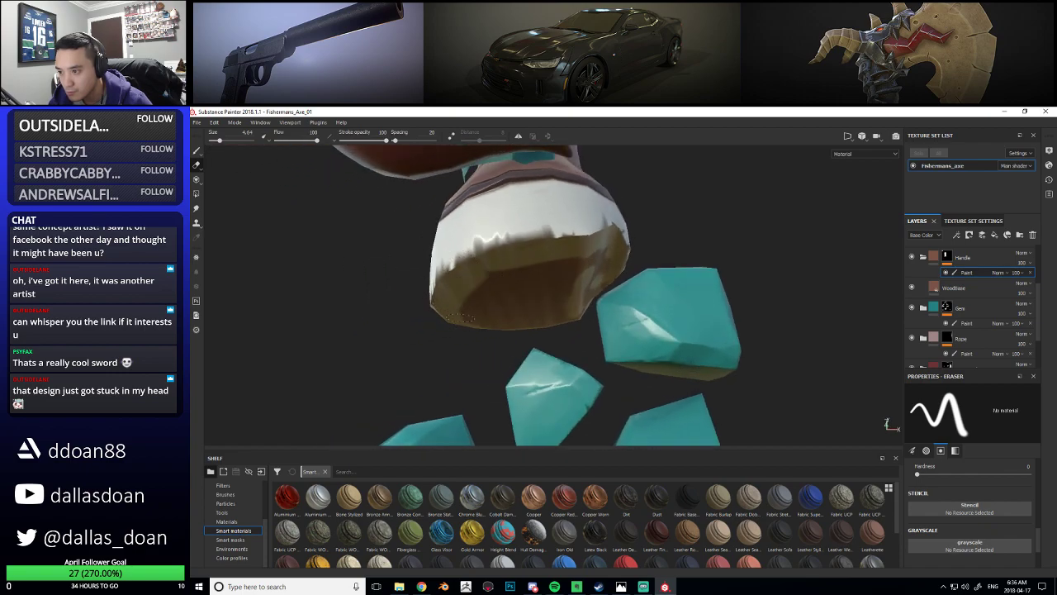
{"action": "left_click_drag", "start_coordinate": [502, 327], "coordinate": [455, 286], "text": "alt"}
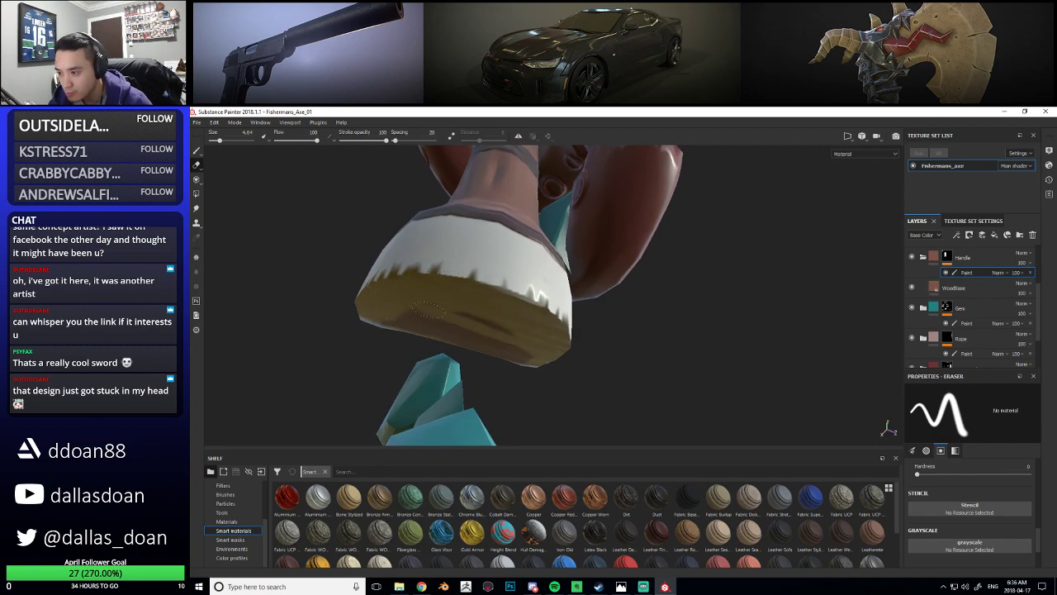
{"action": "left_click_drag", "start_coordinate": [529, 322], "coordinate": [389, 354], "text": "alt"}
{"action": "left_click_drag", "start_coordinate": [435, 296], "coordinate": [412, 333], "text": "alt"}
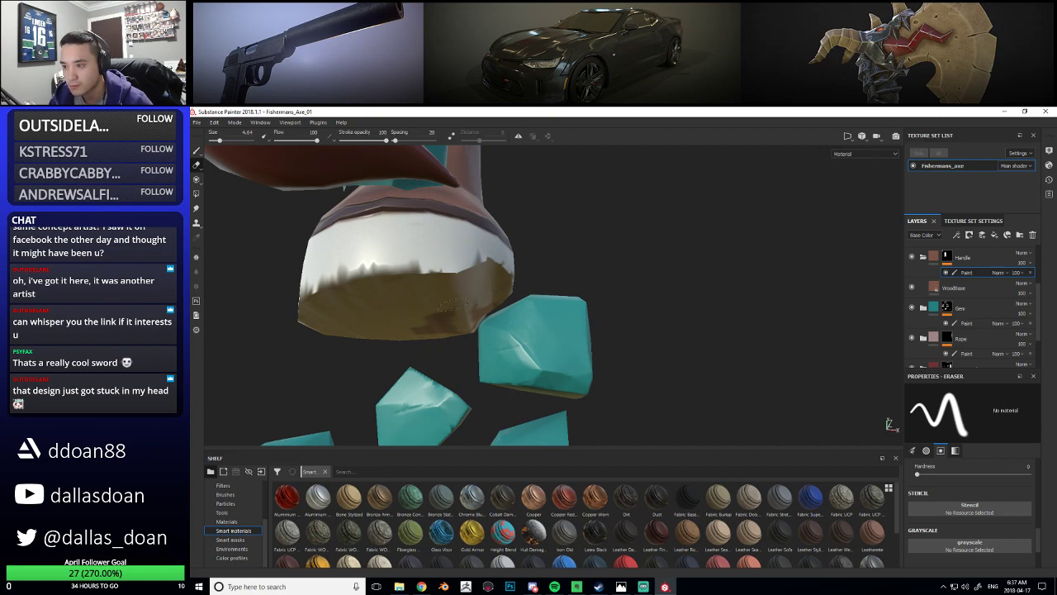
{"action": "mouse_move", "coordinate": [412, 333]}
{"action": "left_mouse_down", "text": "alt"}
{"action": "mouse_move", "coordinate": [461, 302]}
{"action": "mouse_move", "coordinate": [500, 305]}
{"action": "mouse_move", "coordinate": [525, 285]}
{"action": "left_mouse_up", "text": "alt"}
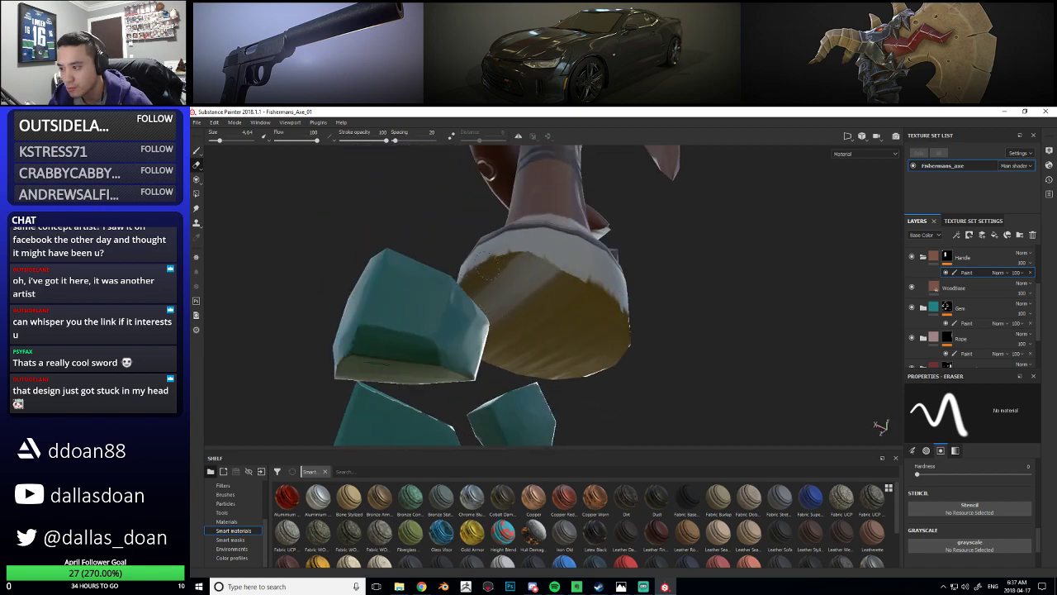
{"action": "mouse_move", "coordinate": [583, 321]}
{"action": "left_mouse_down", "text": "alt"}
{"action": "mouse_move", "coordinate": [560, 310]}
{"action": "mouse_move", "coordinate": [607, 336]}
{"action": "mouse_move", "coordinate": [733, 330]}
{"action": "mouse_move", "coordinate": [640, 273]}
{"action": "mouse_move", "coordinate": [634, 258]}
{"action": "left_mouse_up", "text": "alt"}
Paint a strip on the Gem layer's mask directly below the leather band, working around the base from under the tentacle
{"action": "left_click", "coordinate": [972, 325]}
{"action": "mouse_move", "coordinate": [605, 314]}
{"action": "left_mouse_down", "text": "alt"}
{"action": "mouse_move", "coordinate": [638, 309]}
{"action": "mouse_move", "coordinate": [585, 303]}
{"action": "mouse_move", "coordinate": [564, 287]}
{"action": "left_mouse_up", "text": "alt"}
{"action": "key", "text": "1"}
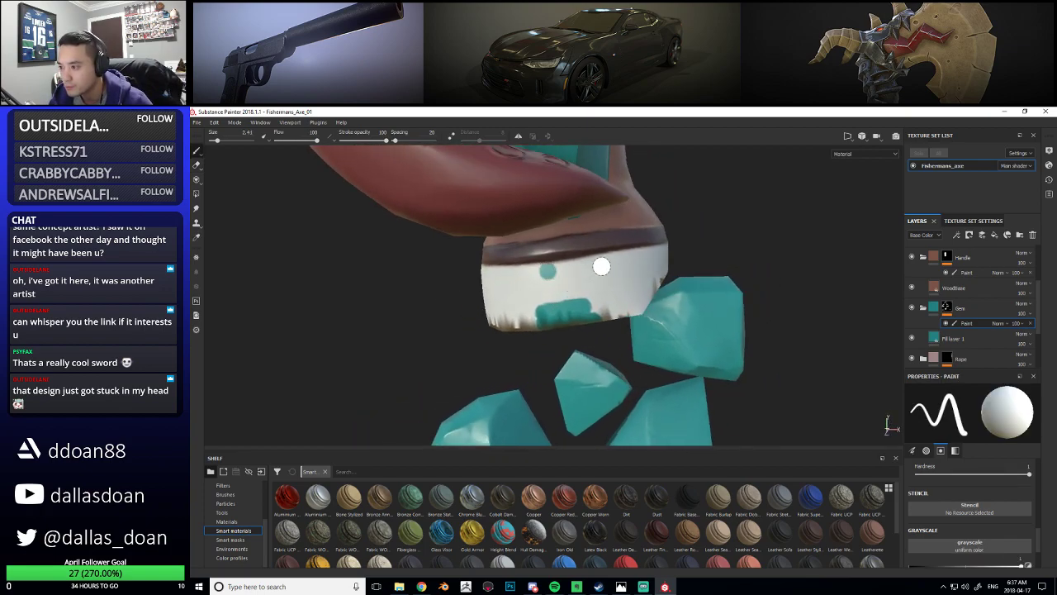
{"action": "left_click_drag", "start_coordinate": [638, 256], "coordinate": [526, 284], "text": "alt"}
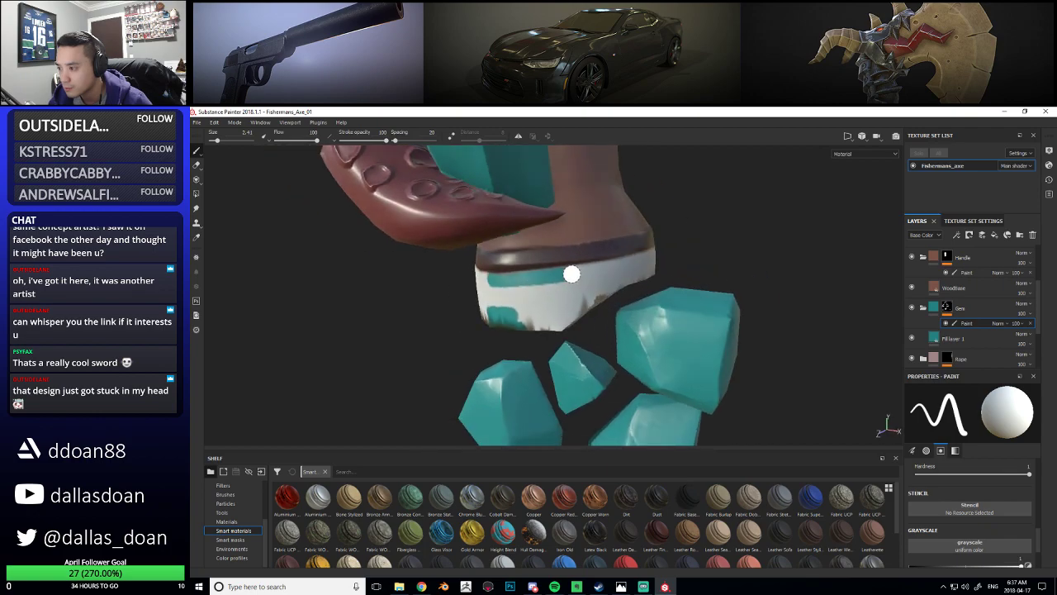
{"action": "left_click_drag", "start_coordinate": [628, 264], "coordinate": [600, 278], "text": "alt"}
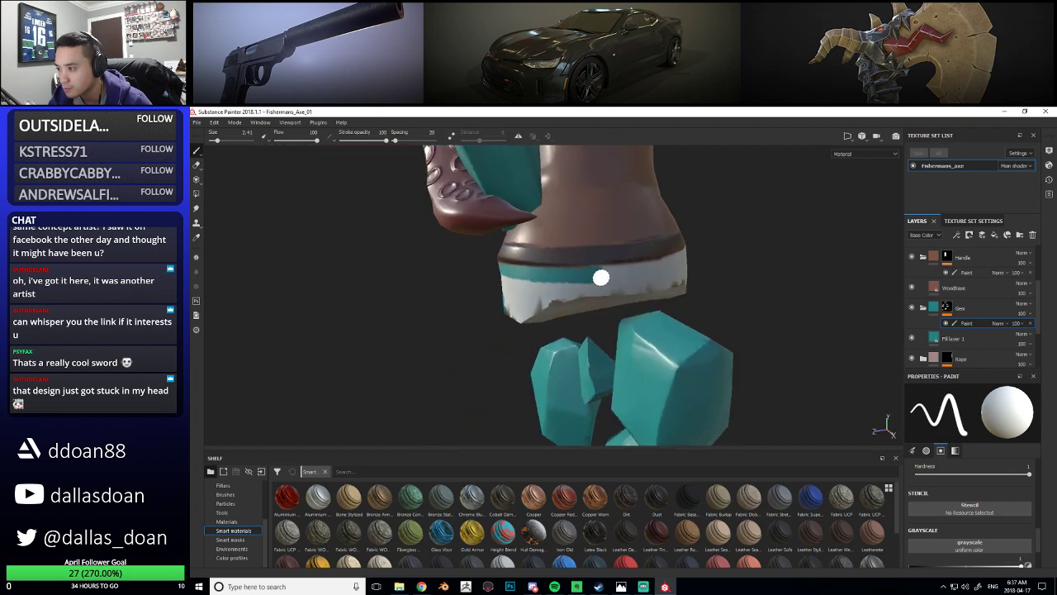
{"action": "left_click_drag", "start_coordinate": [667, 266], "coordinate": [469, 277], "text": "alt"}
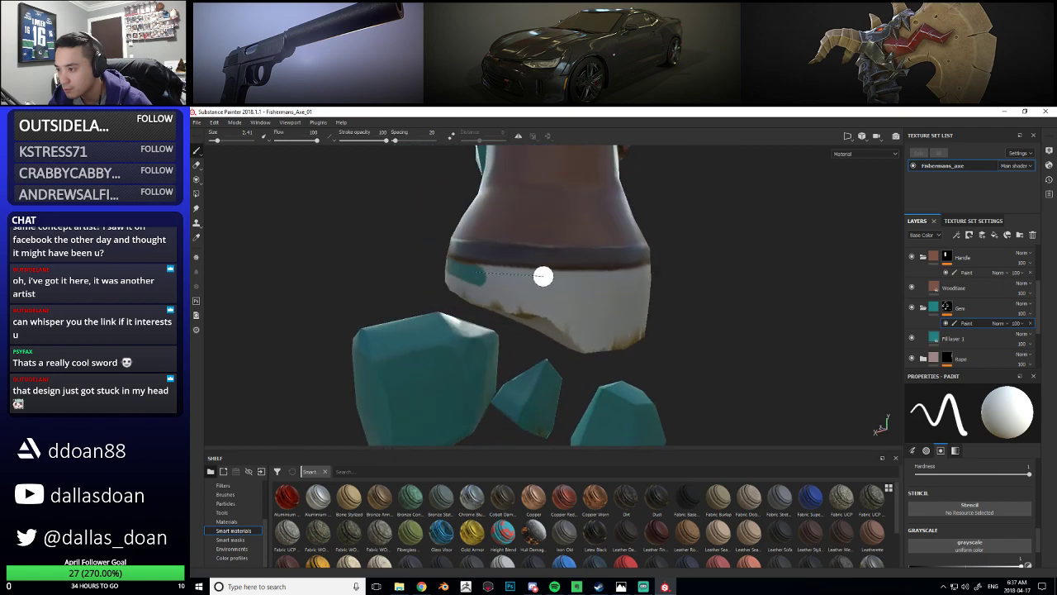
{"action": "left_click", "coordinate": [568, 280], "text": "shift"}
{"action": "left_click_drag", "start_coordinate": [617, 279], "coordinate": [502, 282], "text": "alt"}
{"action": "mouse_move", "coordinate": [583, 285]}
{"action": "left_mouse_down", "text": "alt"}
{"action": "mouse_move", "coordinate": [635, 298]}
{"action": "mouse_move", "coordinate": [618, 306]}
{"action": "mouse_move", "coordinate": [677, 306]}
{"action": "mouse_move", "coordinate": [512, 295]}
{"action": "mouse_move", "coordinate": [666, 286]}
{"action": "mouse_move", "coordinate": [487, 304]}
{"action": "mouse_move", "coordinate": [524, 301]}
{"action": "left_mouse_up", "text": "alt"}
Extend the Gem layer's mask below the painted strip, working around the sides of the broken base
{"action": "mouse_move", "coordinate": [575, 293]}
{"action": "left_mouse_down"}
{"action": "mouse_move", "coordinate": [548, 308]}
{"action": "mouse_move", "coordinate": [566, 306]}
{"action": "mouse_move", "coordinate": [532, 299]}
{"action": "left_mouse_up"}
{"action": "left_click_drag", "start_coordinate": [592, 318], "coordinate": [503, 302], "text": "alt"}
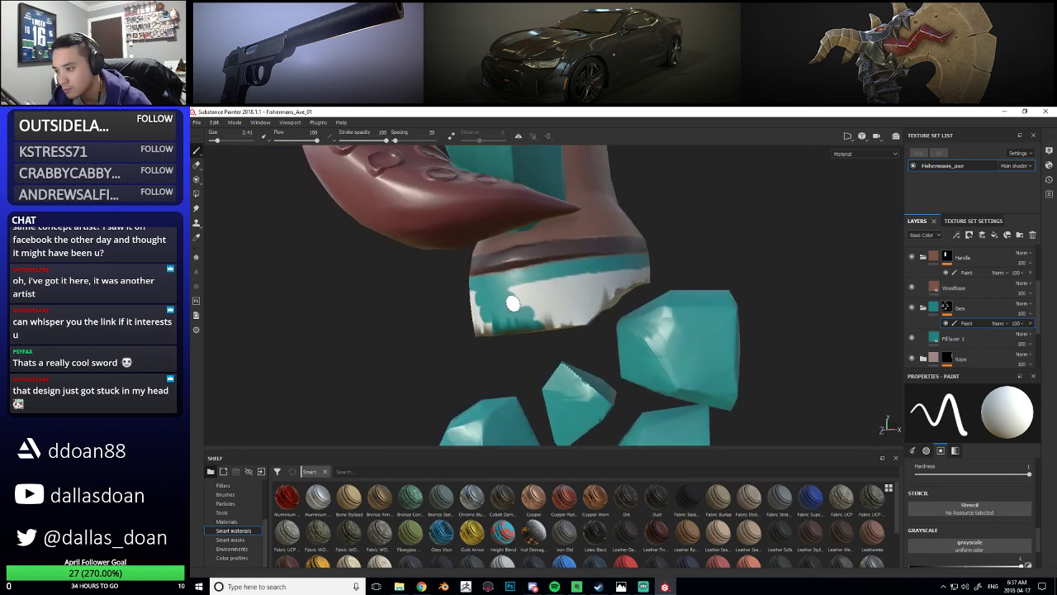
{"action": "mouse_move", "coordinate": [605, 295]}
{"action": "left_mouse_down"}
{"action": "mouse_move", "coordinate": [574, 297]}
{"action": "mouse_move", "coordinate": [580, 279]}
{"action": "mouse_move", "coordinate": [535, 287]}
{"action": "mouse_move", "coordinate": [617, 275]}
{"action": "left_mouse_up"}
{"action": "left_click_drag", "start_coordinate": [616, 279], "coordinate": [487, 282], "text": "alt"}
{"action": "mouse_move", "coordinate": [543, 281]}
{"action": "left_mouse_down"}
{"action": "mouse_move", "coordinate": [640, 284]}
{"action": "mouse_move", "coordinate": [608, 298]}
{"action": "mouse_move", "coordinate": [622, 307]}
{"action": "mouse_move", "coordinate": [603, 314]}
{"action": "left_mouse_up"}
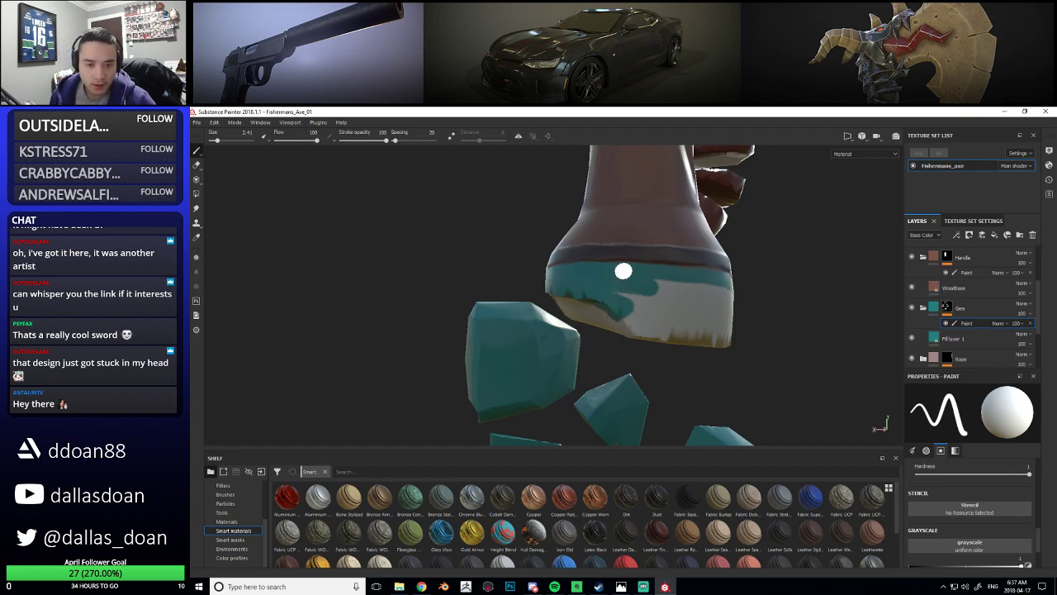
Fill the remaining unpainted parts of the base's sides on the Gem mask down to the jagged edge
{"action": "mouse_move", "coordinate": [641, 262]}
{"action": "left_mouse_down", "text": "alt"}
{"action": "mouse_move", "coordinate": [627, 292]}
{"action": "mouse_move", "coordinate": [597, 292]}
{"action": "mouse_move", "coordinate": [610, 279]}
{"action": "mouse_move", "coordinate": [695, 307]}
{"action": "mouse_move", "coordinate": [661, 309]}
{"action": "left_mouse_up", "text": "alt"}
{"action": "mouse_move", "coordinate": [565, 319]}
{"action": "left_mouse_down"}
{"action": "mouse_move", "coordinate": [585, 327]}
{"action": "mouse_move", "coordinate": [596, 309]}
{"action": "mouse_move", "coordinate": [629, 332]}
{"action": "mouse_move", "coordinate": [656, 332]}
{"action": "left_mouse_up"}
{"action": "mouse_move", "coordinate": [682, 326]}
{"action": "left_mouse_down", "text": "alt"}
{"action": "mouse_move", "coordinate": [661, 305]}
{"action": "mouse_move", "coordinate": [638, 318]}
{"action": "left_mouse_up", "text": "alt"}
{"action": "mouse_move", "coordinate": [638, 323]}
{"action": "left_mouse_down"}
{"action": "mouse_move", "coordinate": [702, 328]}
{"action": "mouse_move", "coordinate": [727, 315]}
{"action": "mouse_move", "coordinate": [704, 317]}
{"action": "left_mouse_up"}
{"action": "left_click_drag", "start_coordinate": [676, 337], "coordinate": [596, 332]}
{"action": "left_click_drag", "start_coordinate": [628, 329], "coordinate": [588, 325], "text": "alt"}
{"action": "mouse_move", "coordinate": [626, 325]}
{"action": "left_mouse_down"}
{"action": "mouse_move", "coordinate": [684, 324]}
{"action": "mouse_move", "coordinate": [667, 341]}
{"action": "mouse_move", "coordinate": [683, 301]}
{"action": "mouse_move", "coordinate": [706, 301]}
{"action": "left_mouse_up"}
{"action": "mouse_move", "coordinate": [599, 300]}
{"action": "left_mouse_down", "text": "alt"}
{"action": "mouse_move", "coordinate": [741, 300]}
{"action": "mouse_move", "coordinate": [607, 297]}
{"action": "left_mouse_up", "text": "alt"}
{"action": "mouse_move", "coordinate": [695, 324]}
{"action": "left_mouse_down", "text": "alt"}
{"action": "mouse_move", "coordinate": [652, 307]}
{"action": "mouse_move", "coordinate": [681, 292]}
{"action": "mouse_move", "coordinate": [606, 281]}
{"action": "mouse_move", "coordinate": [490, 306]}
{"action": "mouse_move", "coordinate": [547, 323]}
{"action": "mouse_move", "coordinate": [684, 322]}
{"action": "mouse_move", "coordinate": [547, 323]}
{"action": "left_mouse_up", "text": "alt"}
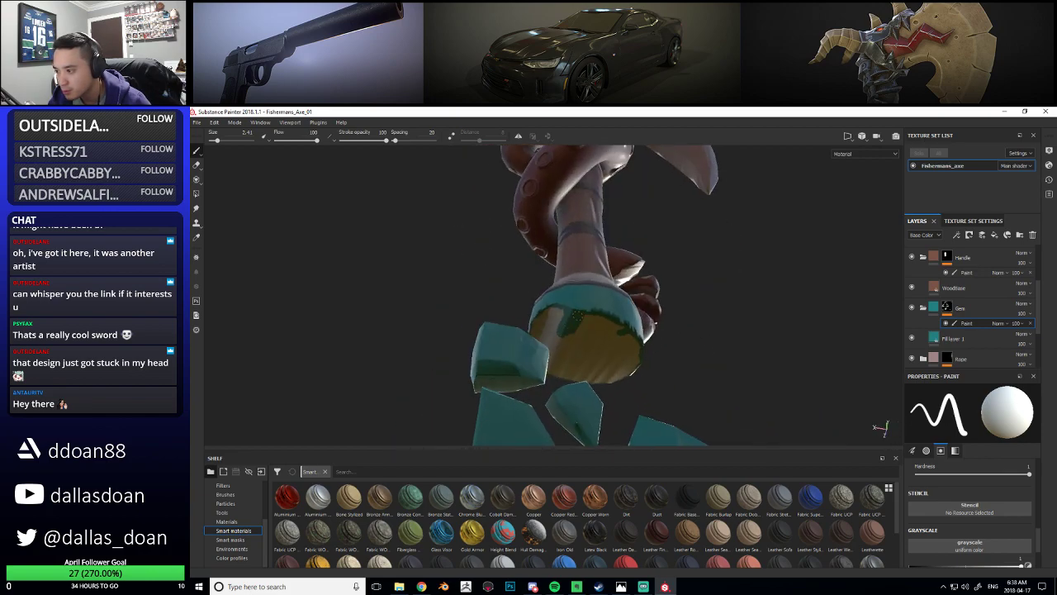
Paint the base's flat underside and its rim on the Gem mask with a size 4.63 brush
{"action": "left_click_drag", "start_coordinate": [546, 323], "coordinate": [596, 331], "text": "alt"}
{"action": "mouse_move", "coordinate": [667, 317]}
{"action": "left_mouse_down", "text": "alt"}
{"action": "mouse_move", "coordinate": [562, 319]}
{"action": "mouse_move", "coordinate": [618, 325]}
{"action": "mouse_move", "coordinate": [610, 321]}
{"action": "left_mouse_up", "text": "alt"}
{"action": "key", "text": "bracketright"}
{"action": "key", "text": "bracketright"}
{"action": "key", "text": "bracketright"}
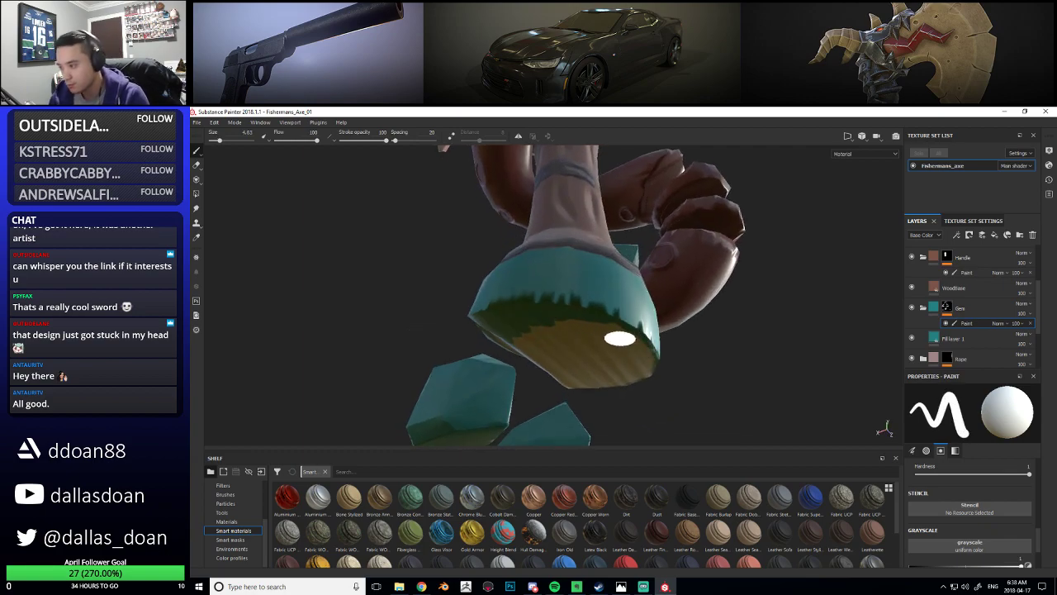
{"action": "mouse_move", "coordinate": [641, 370]}
{"action": "left_mouse_down", "text": "alt"}
{"action": "mouse_move", "coordinate": [624, 368]}
{"action": "mouse_move", "coordinate": [579, 319]}
{"action": "mouse_move", "coordinate": [530, 338]}
{"action": "mouse_move", "coordinate": [548, 361]}
{"action": "mouse_move", "coordinate": [597, 358]}
{"action": "mouse_move", "coordinate": [559, 383]}
{"action": "mouse_move", "coordinate": [562, 370]}
{"action": "mouse_move", "coordinate": [475, 354]}
{"action": "mouse_move", "coordinate": [644, 322]}
{"action": "mouse_move", "coordinate": [620, 256]}
{"action": "left_mouse_up", "text": "alt"}
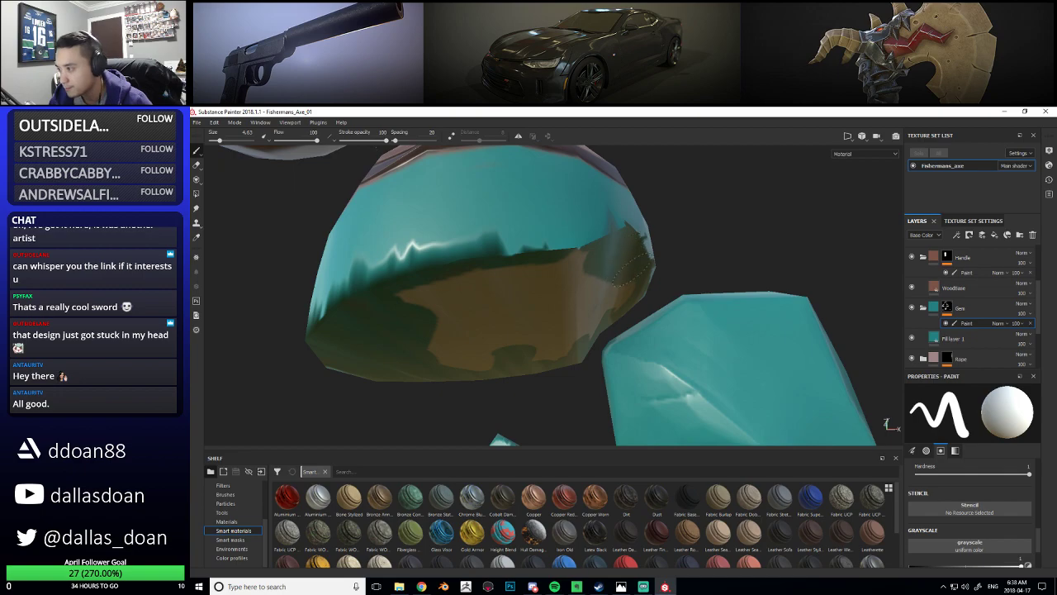
{"action": "mouse_move", "coordinate": [607, 318]}
{"action": "left_mouse_down"}
{"action": "mouse_move", "coordinate": [555, 283]}
{"action": "mouse_move", "coordinate": [558, 347]}
{"action": "mouse_move", "coordinate": [538, 350]}
{"action": "mouse_move", "coordinate": [519, 318]}
{"action": "mouse_move", "coordinate": [472, 330]}
{"action": "mouse_move", "coordinate": [458, 360]}
{"action": "mouse_move", "coordinate": [571, 295]}
{"action": "left_mouse_up"}
Examine the whole axe and the axe head from several distances to check the material layout
{"action": "scroll", "coordinate": [480, 331], "scroll_direction": "down", "scroll_amount": 5}
{"action": "scroll", "coordinate": [557, 283], "scroll_direction": "down", "scroll_amount": 5}
{"action": "middle_click_drag", "start_coordinate": [557, 283], "coordinate": [648, 314], "text": "alt"}
{"action": "scroll", "coordinate": [648, 314], "scroll_direction": "down", "scroll_amount": 3}
{"action": "middle_click_drag", "start_coordinate": [637, 273], "coordinate": [611, 295], "text": "alt"}
{"action": "left_click_drag", "start_coordinate": [611, 295], "coordinate": [652, 277], "text": "alt"}
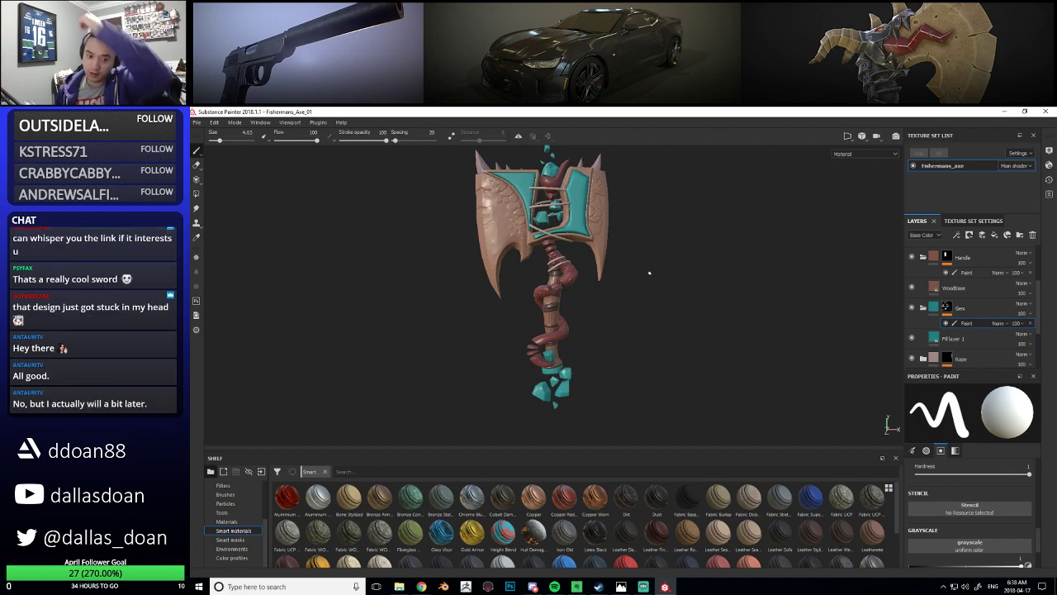
{"action": "middle_click_drag", "start_coordinate": [623, 217], "coordinate": [618, 256], "text": "alt"}
{"action": "scroll", "coordinate": [600, 243], "scroll_direction": "up", "scroll_amount": 3}
{"action": "scroll", "coordinate": [565, 219], "scroll_direction": "up", "scroll_amount": 3}
{"action": "left_click_drag", "start_coordinate": [593, 211], "coordinate": [605, 322], "text": "alt"}
{"action": "scroll", "coordinate": [582, 280], "scroll_direction": "up", "scroll_amount": 3}
{"action": "scroll", "coordinate": [595, 285], "scroll_direction": "down", "scroll_amount": 5}
{"action": "scroll", "coordinate": [606, 323], "scroll_direction": "up", "scroll_amount": 2}
{"action": "scroll", "coordinate": [605, 322], "scroll_direction": "up", "scroll_amount": 2}
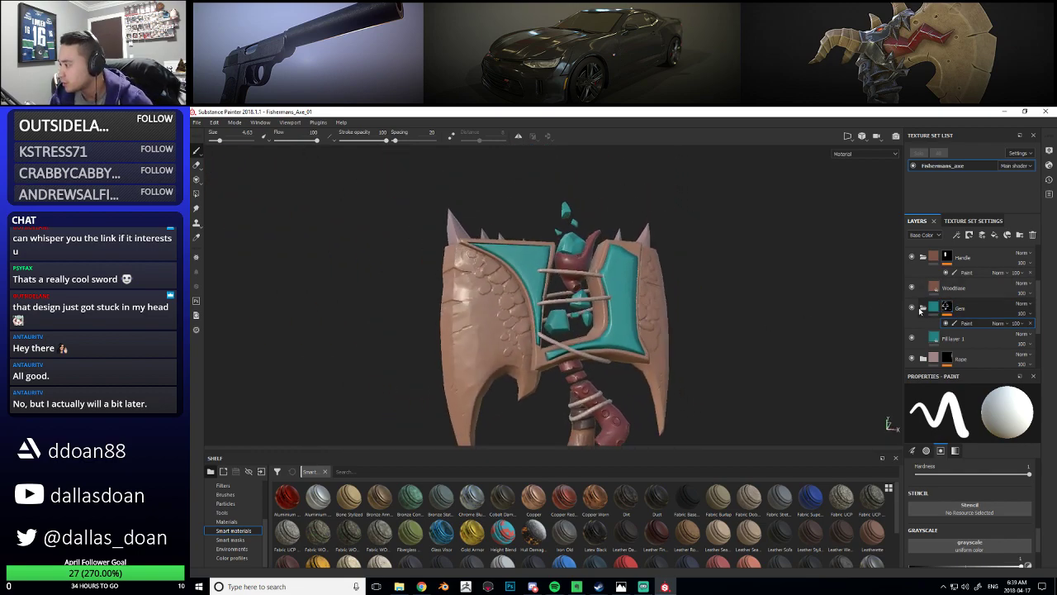
Collapse the Handle and Gem folders, expand the Rope folder and select its Base fill layer
{"action": "scroll", "coordinate": [925, 302], "scroll_direction": "up", "scroll_amount": 3}
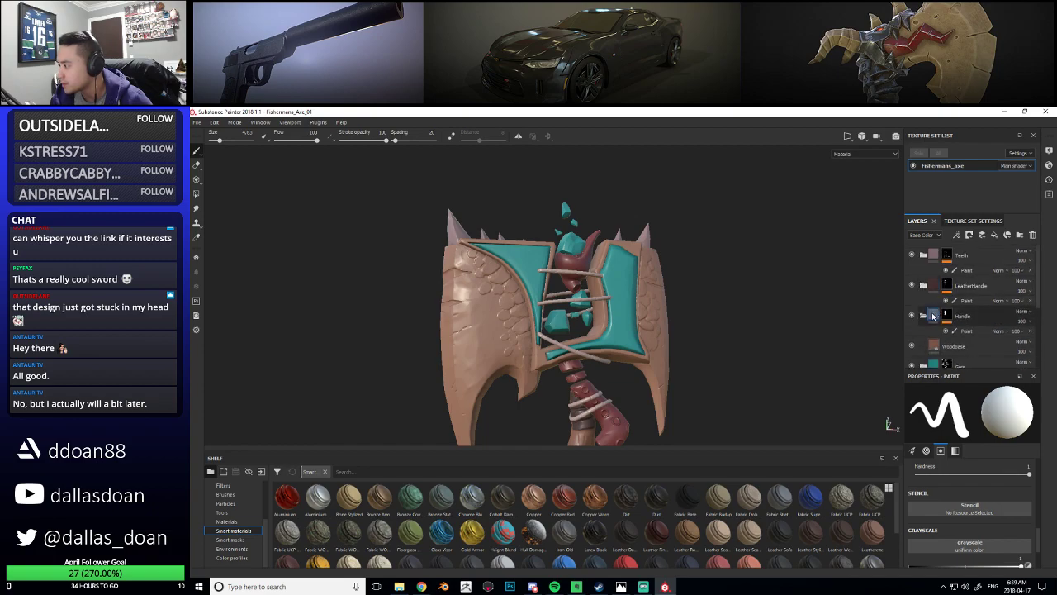
{"action": "scroll", "coordinate": [936, 313], "scroll_direction": "down", "scroll_amount": 3}
{"action": "scroll", "coordinate": [935, 312], "scroll_direction": "up", "scroll_amount": 3}
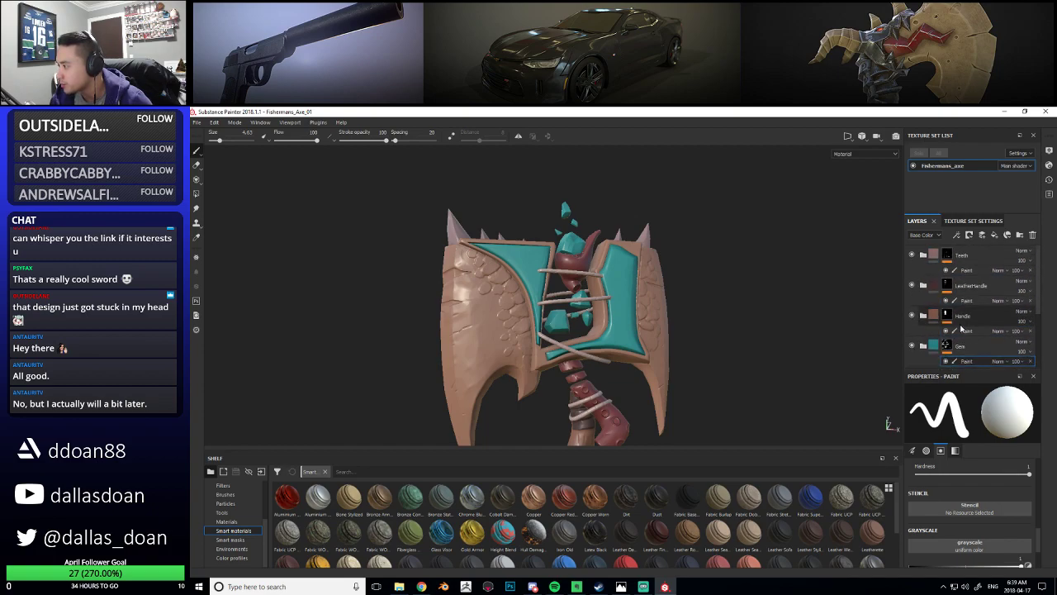
{"action": "left_click_drag", "start_coordinate": [683, 295], "coordinate": [715, 286], "text": "alt"}
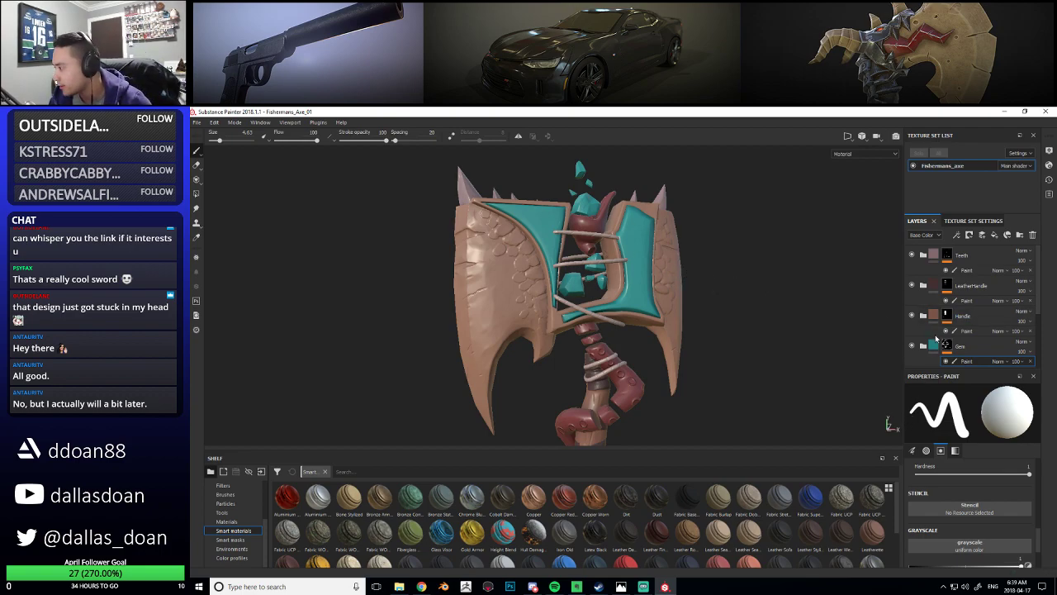
{"action": "scroll", "coordinate": [936, 337], "scroll_direction": "down", "scroll_amount": 3}
{"action": "left_click", "coordinate": [965, 289]}
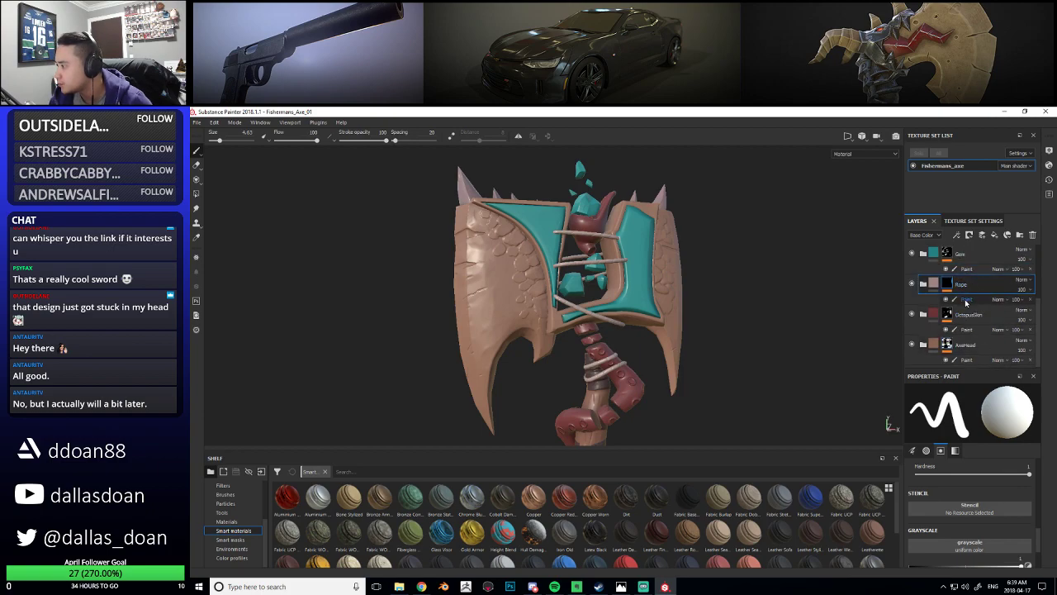
{"action": "left_click", "coordinate": [934, 287]}
{"action": "left_click", "coordinate": [924, 295]}
{"action": "left_click", "coordinate": [933, 318]}
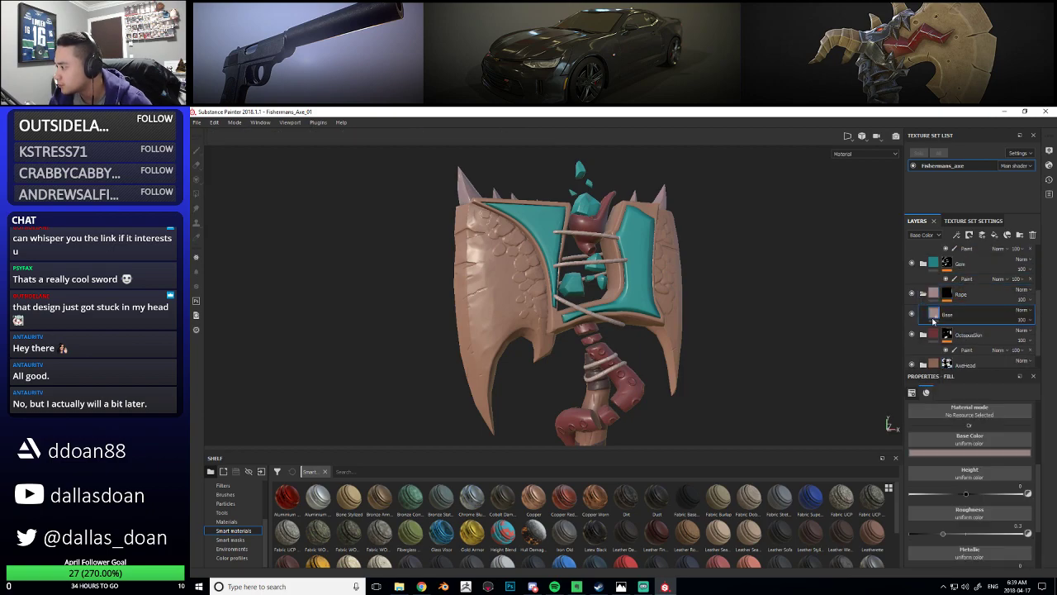
Change the rope's base color to a golden yellow
{"action": "left_click", "coordinate": [969, 453]}
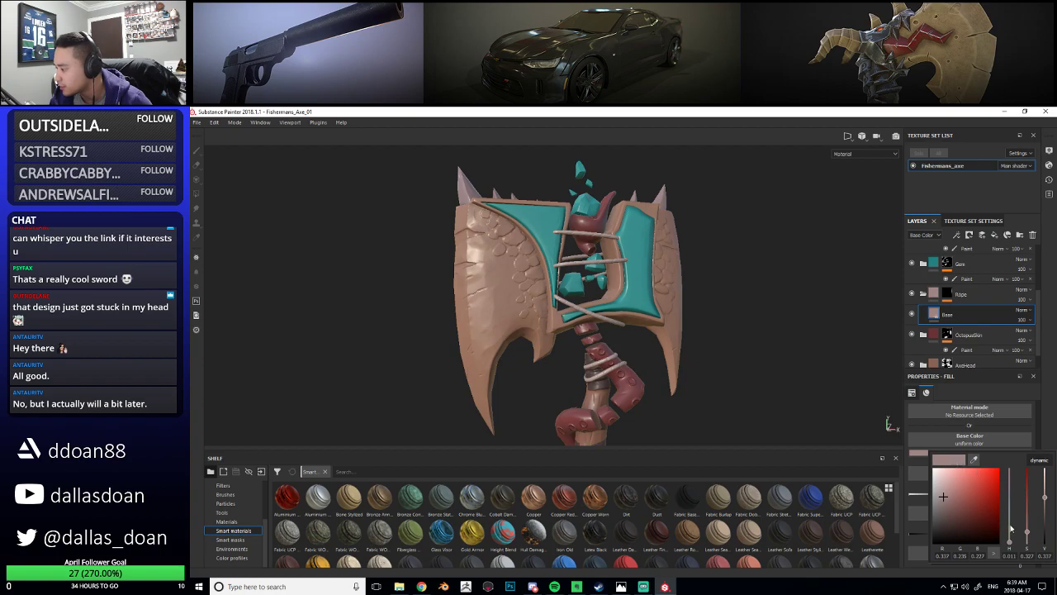
{"action": "mouse_move", "coordinate": [1010, 545]}
{"action": "left_mouse_down"}
{"action": "mouse_move", "coordinate": [1009, 515]}
{"action": "mouse_move", "coordinate": [1009, 537]}
{"action": "left_mouse_up"}
{"action": "left_click", "coordinate": [977, 495]}
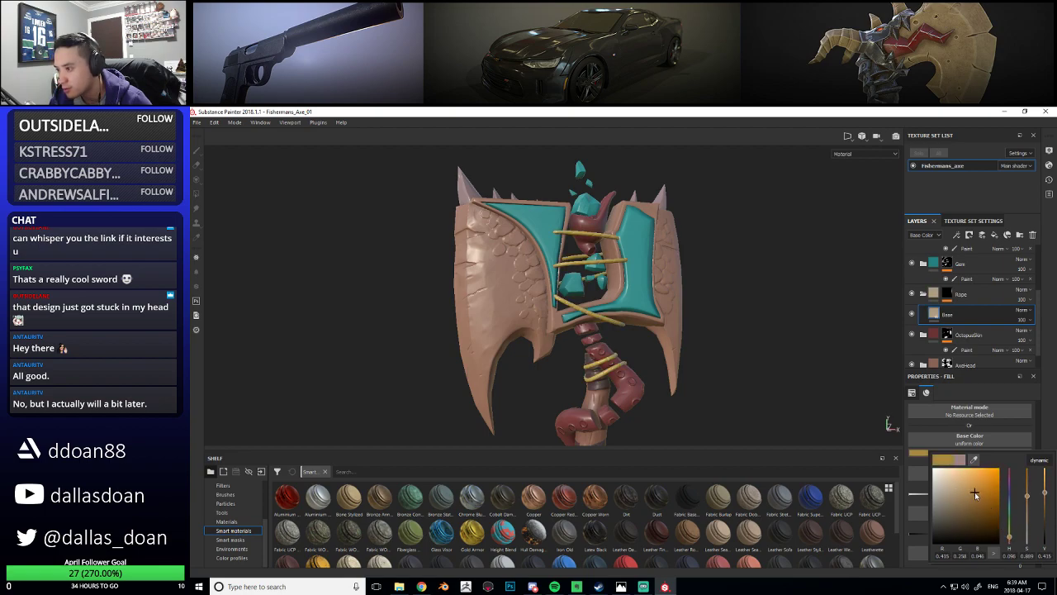
{"action": "left_click_drag", "start_coordinate": [971, 487], "coordinate": [965, 488]}
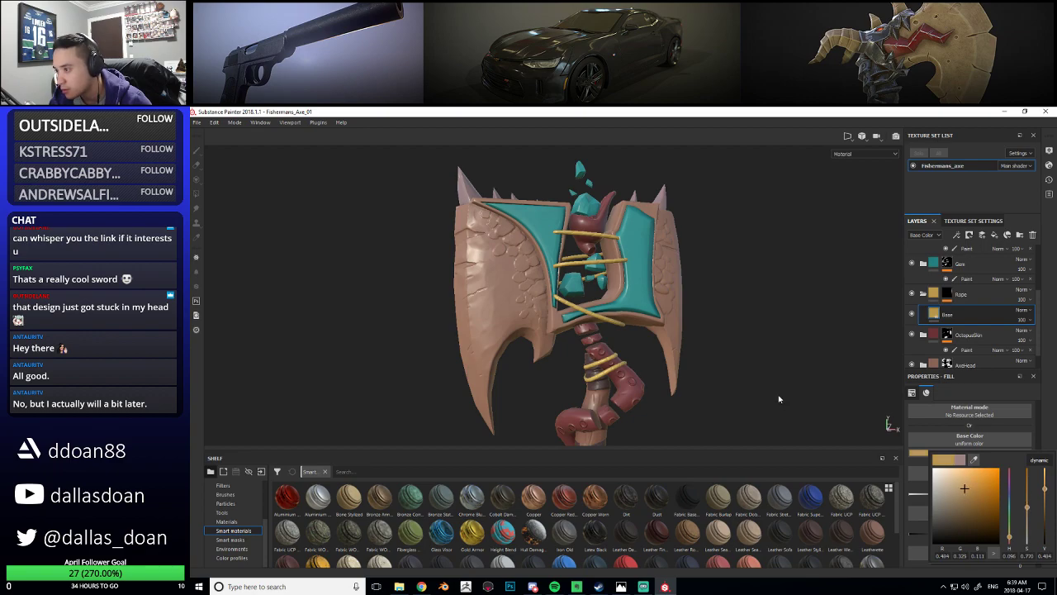
{"action": "left_click", "coordinate": [743, 362]}
Check the rope on the model and desaturate its base color to a pale beige
{"action": "left_click_drag", "start_coordinate": [743, 362], "coordinate": [764, 310], "text": "alt"}
{"action": "scroll", "coordinate": [757, 350], "scroll_direction": "down", "scroll_amount": 2}
{"action": "scroll", "coordinate": [751, 365], "scroll_direction": "up", "scroll_amount": 4}
{"action": "scroll", "coordinate": [761, 340], "scroll_direction": "down", "scroll_amount": 4}
{"action": "scroll", "coordinate": [765, 338], "scroll_direction": "up", "scroll_amount": 5}
{"action": "scroll", "coordinate": [767, 339], "scroll_direction": "down", "scroll_amount": 4}
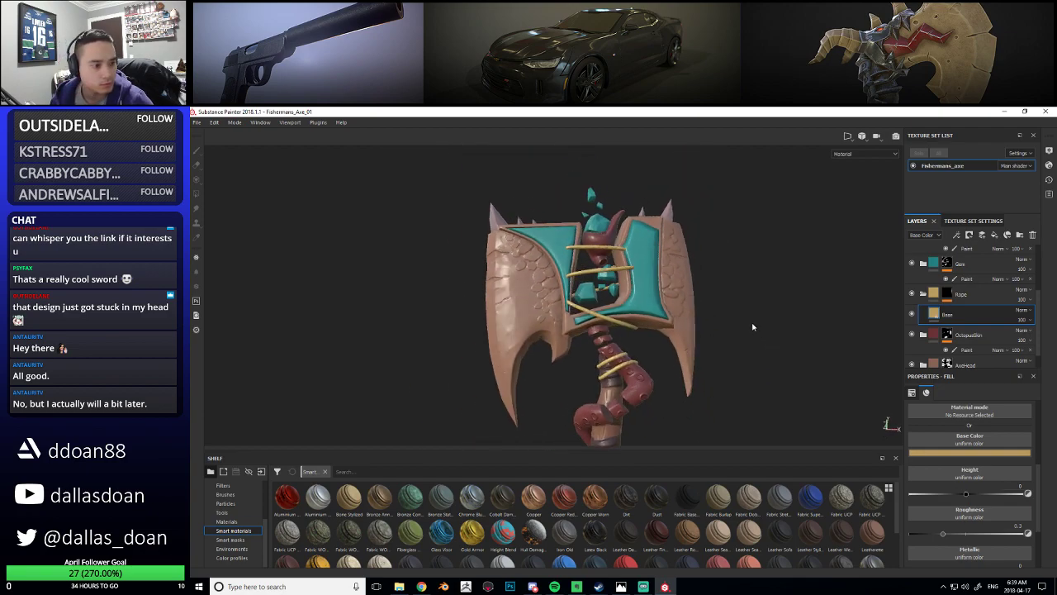
{"action": "scroll", "coordinate": [750, 326], "scroll_direction": "down", "scroll_amount": 2}
{"action": "mouse_move", "coordinate": [750, 323]}
{"action": "left_mouse_down", "text": "alt"}
{"action": "mouse_move", "coordinate": [757, 356]}
{"action": "mouse_move", "coordinate": [692, 292]}
{"action": "mouse_move", "coordinate": [682, 313]}
{"action": "mouse_move", "coordinate": [731, 327]}
{"action": "left_mouse_up", "text": "alt"}
{"action": "left_click", "coordinate": [944, 453]}
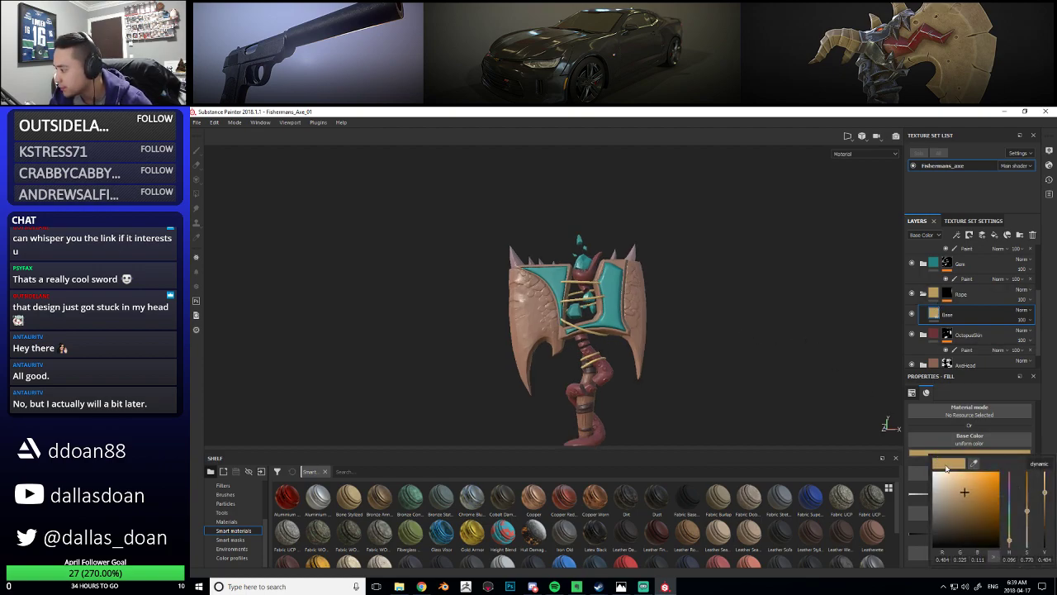
{"action": "left_click_drag", "start_coordinate": [967, 496], "coordinate": [952, 494]}
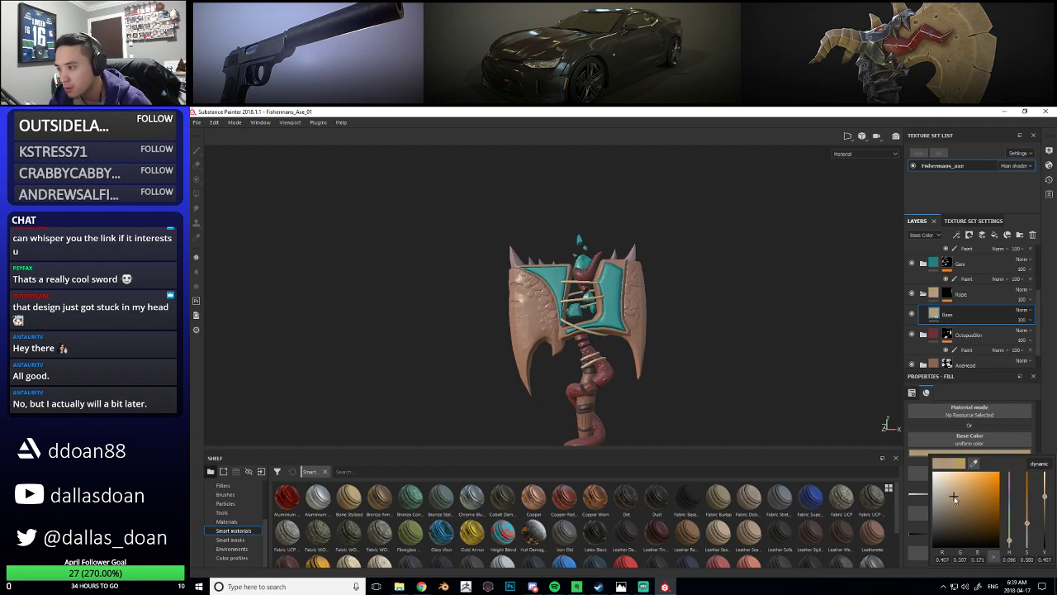
Examine the recolored rope lashings against the axe head from several angles and up close
{"action": "middle_click_drag", "start_coordinate": [631, 320], "coordinate": [658, 339], "text": "alt"}
{"action": "right_click_drag", "start_coordinate": [658, 340], "coordinate": [689, 361], "text": "alt"}
{"action": "left_click_drag", "start_coordinate": [689, 361], "coordinate": [750, 377], "text": "alt"}
{"action": "right_click_drag", "start_coordinate": [750, 377], "coordinate": [712, 311], "text": "alt"}
{"action": "middle_click_drag", "start_coordinate": [712, 310], "coordinate": [650, 274], "text": "alt"}
{"action": "left_click_drag", "start_coordinate": [651, 273], "coordinate": [696, 300], "text": "alt"}
{"action": "right_click_drag", "start_coordinate": [683, 295], "coordinate": [707, 292], "text": "alt"}
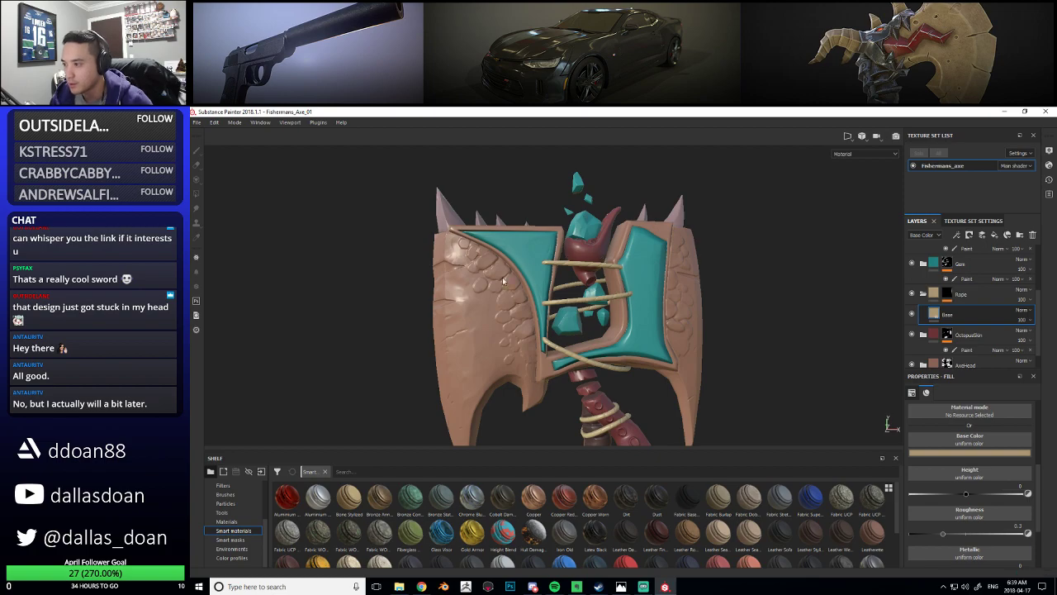
{"action": "left_click_drag", "start_coordinate": [513, 275], "coordinate": [535, 286], "text": "alt"}
{"action": "middle_click_drag", "start_coordinate": [535, 286], "coordinate": [642, 285], "text": "alt"}
{"action": "right_click_drag", "start_coordinate": [643, 285], "coordinate": [661, 307], "text": "alt"}
{"action": "left_click_drag", "start_coordinate": [661, 307], "coordinate": [666, 310], "text": "alt"}
{"action": "middle_click_drag", "start_coordinate": [666, 311], "coordinate": [587, 298], "text": "alt"}
Expand the Gem folder, select its mask's paint effect and paint a first patch in the notch on the blade's outer edge
{"action": "scroll", "coordinate": [958, 317], "scroll_direction": "up", "scroll_amount": 3}
{"action": "left_click", "coordinate": [926, 317]}
{"action": "left_click", "coordinate": [936, 334]}
{"action": "scroll", "coordinate": [921, 317], "scroll_direction": "up", "scroll_amount": 2}
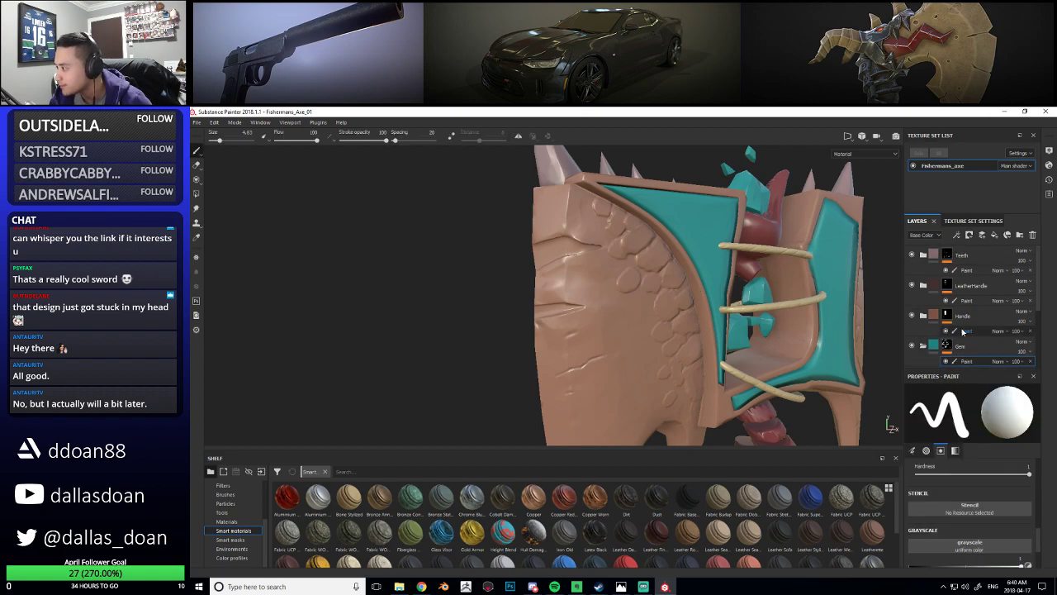
{"action": "scroll", "coordinate": [937, 311], "scroll_direction": "down", "scroll_amount": 6}
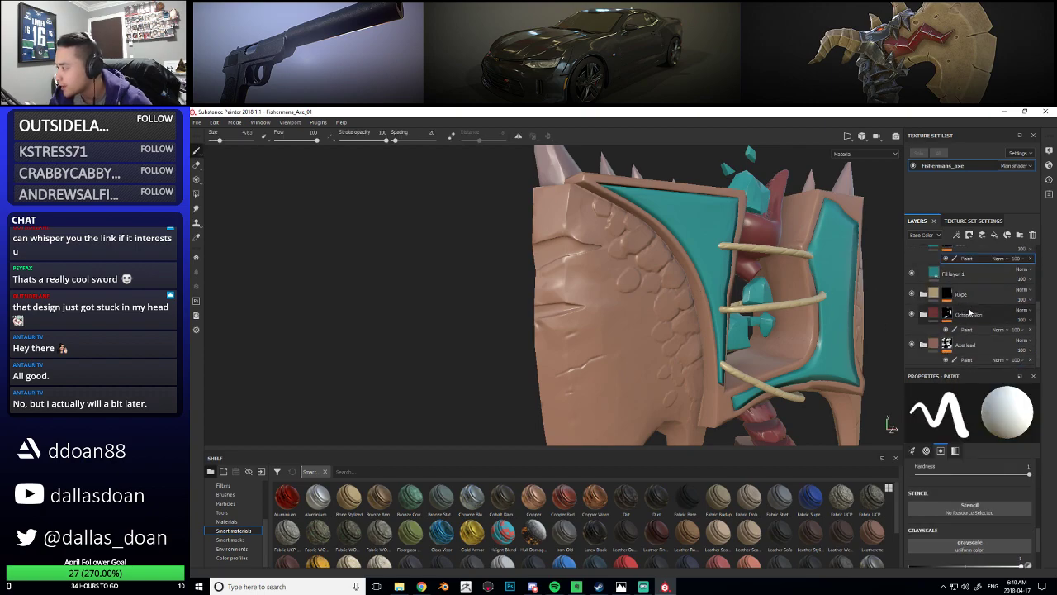
{"action": "scroll", "coordinate": [950, 329], "scroll_direction": "up", "scroll_amount": 3}
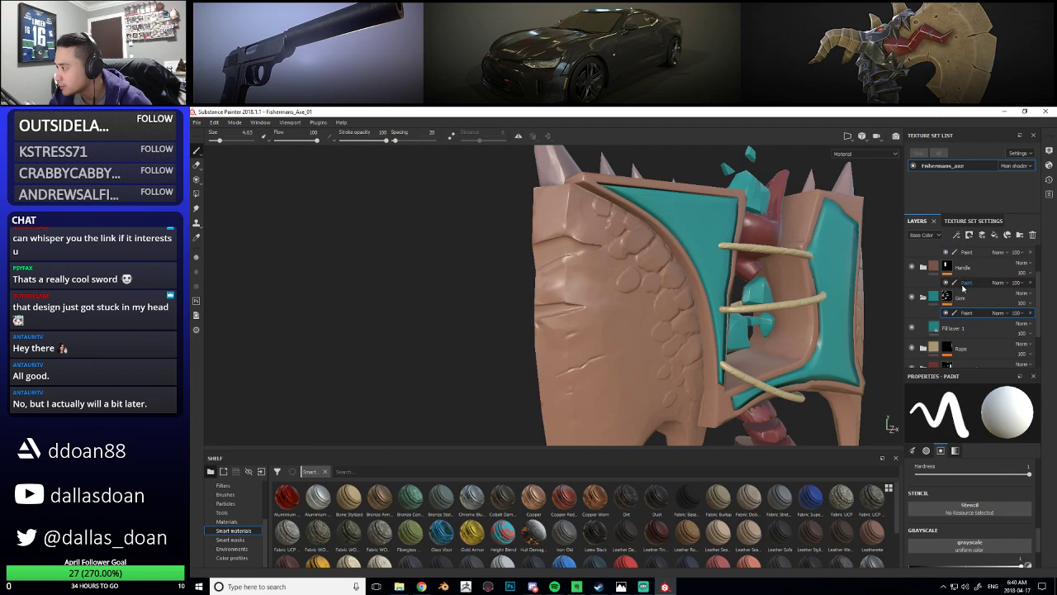
{"action": "middle_click_drag", "start_coordinate": [591, 267], "coordinate": [614, 291], "text": "alt"}
{"action": "right_click_drag", "start_coordinate": [614, 291], "coordinate": [545, 273], "text": "alt"}
{"action": "right_click_drag", "start_coordinate": [317, 255], "coordinate": [385, 261], "text": "alt"}
{"action": "left_click_drag", "start_coordinate": [556, 271], "coordinate": [574, 281], "text": "alt"}
{"action": "right_click_drag", "start_coordinate": [574, 281], "coordinate": [573, 271], "text": "alt"}
{"action": "mouse_move", "coordinate": [573, 271]}
{"action": "left_mouse_down", "text": "alt"}
{"action": "mouse_move", "coordinate": [625, 300]}
{"action": "mouse_move", "coordinate": [602, 309]}
{"action": "left_mouse_up", "text": "alt"}
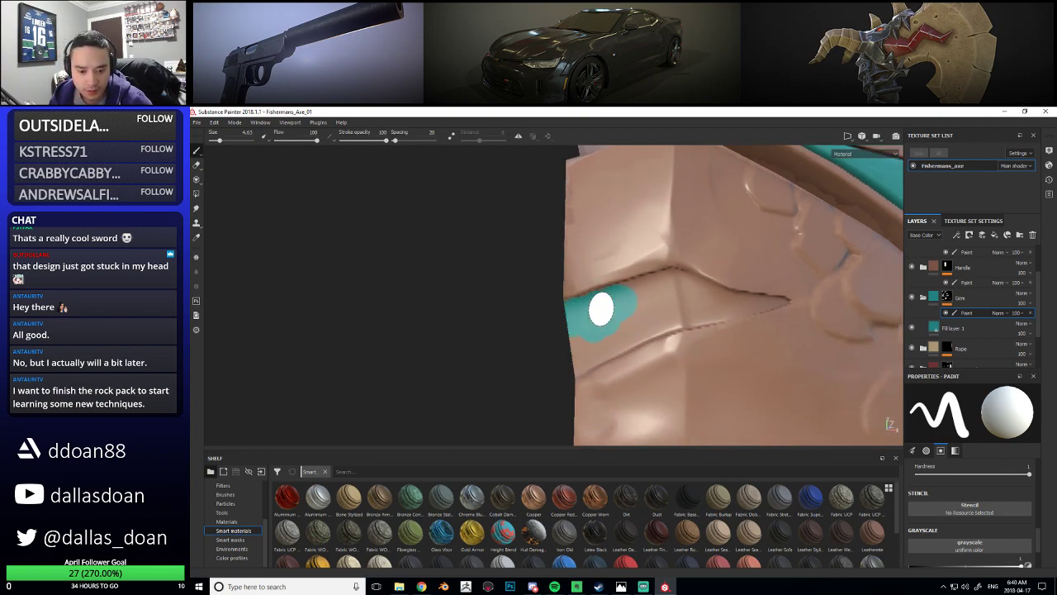
Outline the notch's upper edge on the Gem mask with a smaller brush, using straight strokes to its pointed tip
{"action": "key", "text": "["}
{"action": "key", "text": "["}
{"action": "key", "text": "["}
{"action": "key", "text": "["}
{"action": "key", "text": "["}
{"action": "key", "text": "["}
{"action": "scroll", "coordinate": [618, 305], "scroll_direction": "up", "scroll_amount": 2}
{"action": "scroll", "coordinate": [617, 305], "scroll_direction": "up", "scroll_amount": 2}
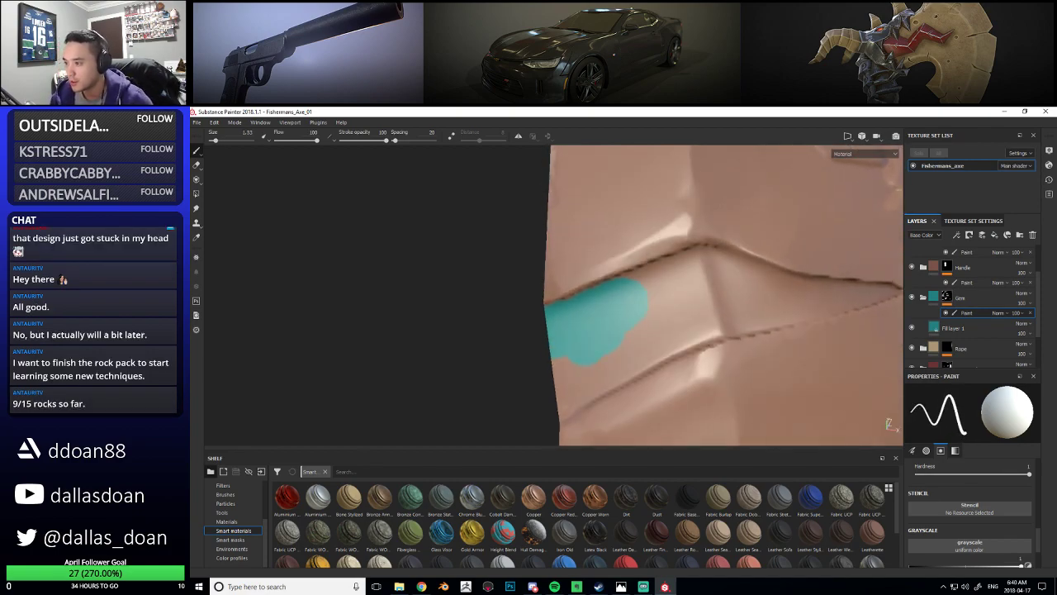
{"action": "left_click", "coordinate": [672, 265], "text": "shift"}
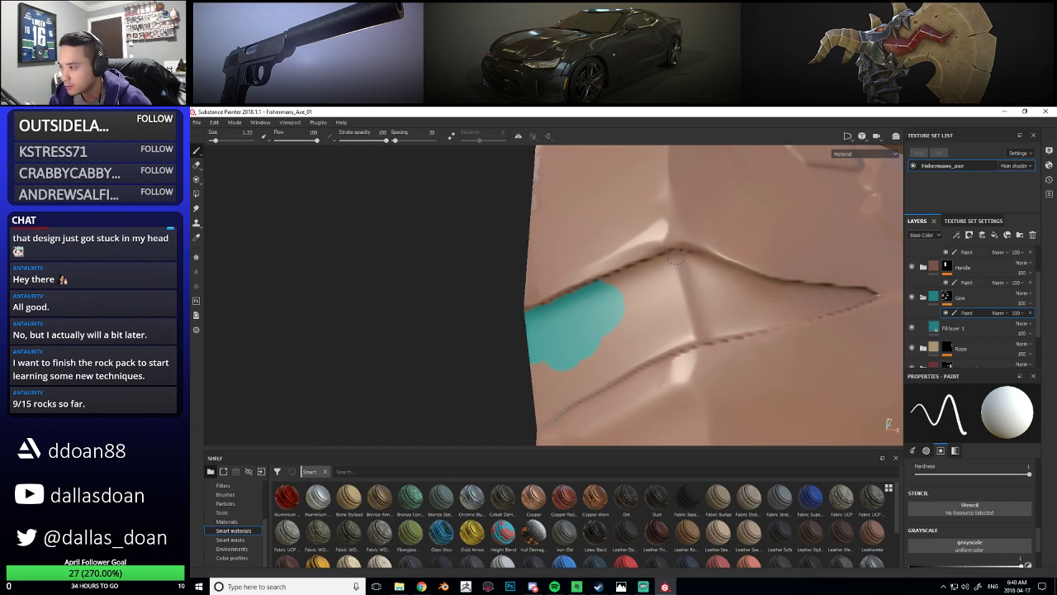
{"action": "middle_click_drag", "start_coordinate": [672, 265], "coordinate": [634, 263], "text": "alt"}
{"action": "left_click", "coordinate": [719, 289], "text": "shift"}
{"action": "left_click", "coordinate": [807, 295], "text": "shift"}
{"action": "middle_click_drag", "start_coordinate": [734, 308], "coordinate": [778, 306], "text": "alt"}
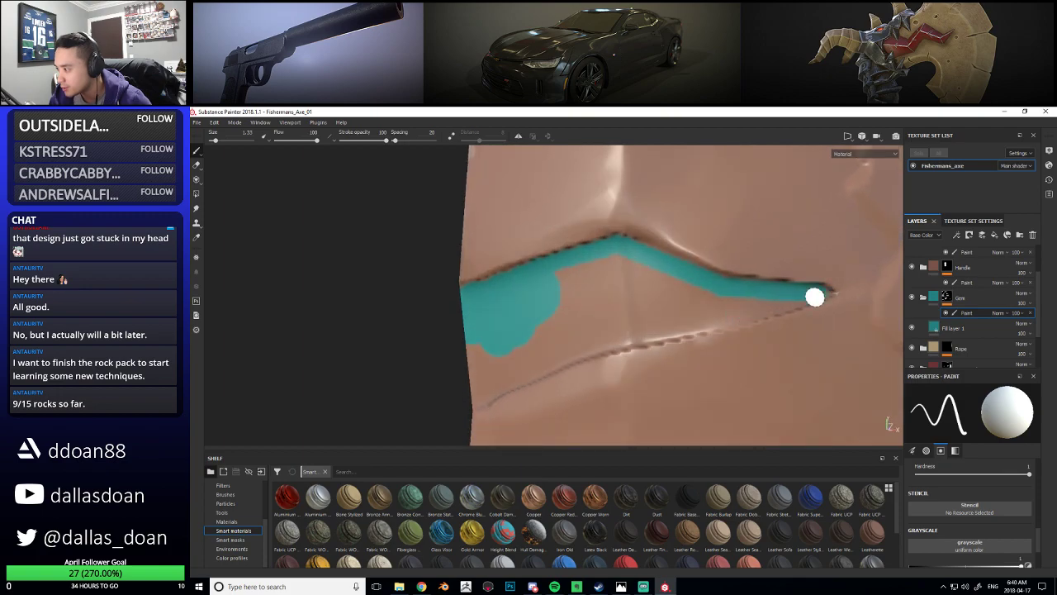
Outline the notch's lower edge on the Gem mask from the tip back toward the blade's rim with a size 0.91 brush
{"action": "key", "text": "bracketleft"}
{"action": "key", "text": "bracketright"}
{"action": "left_click", "coordinate": [727, 321], "text": "shift"}
{"action": "left_click", "coordinate": [632, 334], "text": "shift"}
{"action": "left_click_drag", "start_coordinate": [591, 339], "coordinate": [627, 323], "text": "alt"}
{"action": "left_click", "coordinate": [615, 327], "text": "shift"}
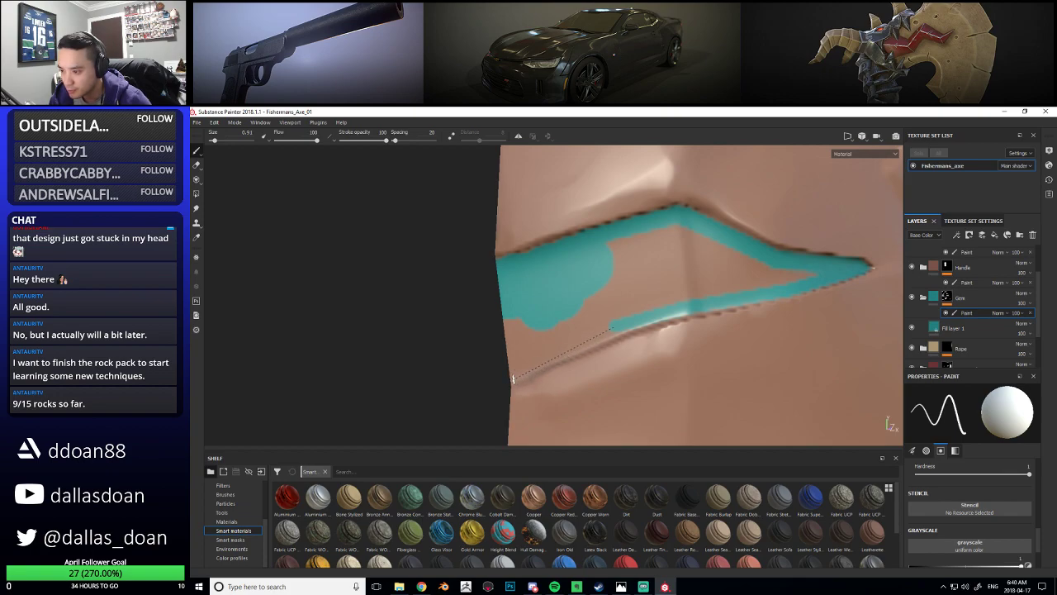
Paint the notch along the blade's corner edge and fill its interior on the Gem mask with a size 2.41 brush
{"action": "mouse_move", "coordinate": [556, 349]}
{"action": "left_mouse_down", "text": "alt"}
{"action": "mouse_move", "coordinate": [682, 295]}
{"action": "mouse_move", "coordinate": [582, 319]}
{"action": "mouse_move", "coordinate": [578, 333]}
{"action": "mouse_move", "coordinate": [537, 321]}
{"action": "mouse_move", "coordinate": [555, 314]}
{"action": "left_mouse_up", "text": "alt"}
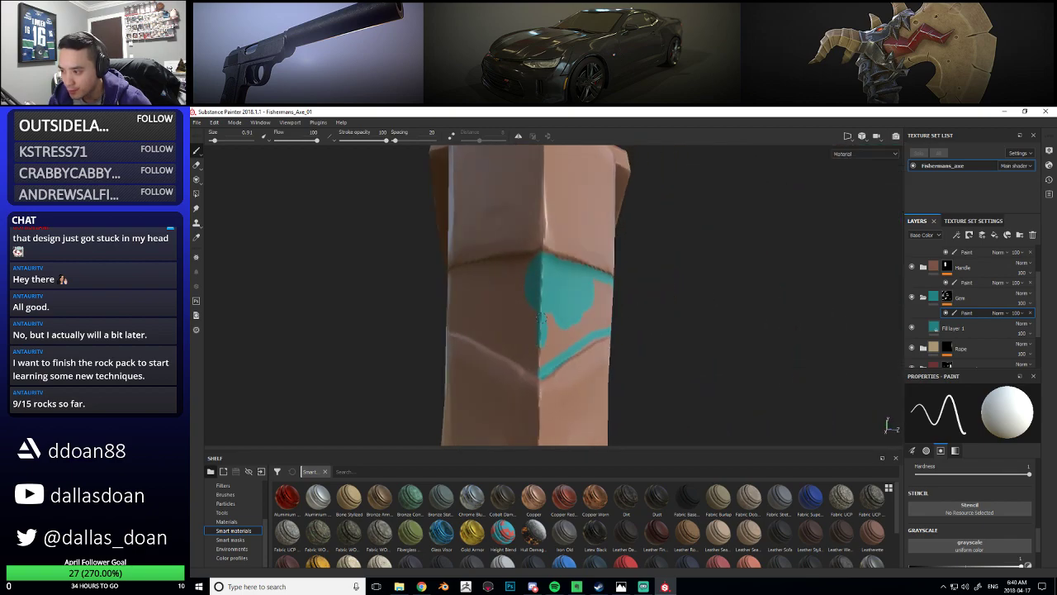
{"action": "mouse_move", "coordinate": [549, 307]}
{"action": "left_mouse_down", "text": "alt"}
{"action": "mouse_move", "coordinate": [524, 333]}
{"action": "mouse_move", "coordinate": [522, 363]}
{"action": "left_mouse_up", "text": "alt"}
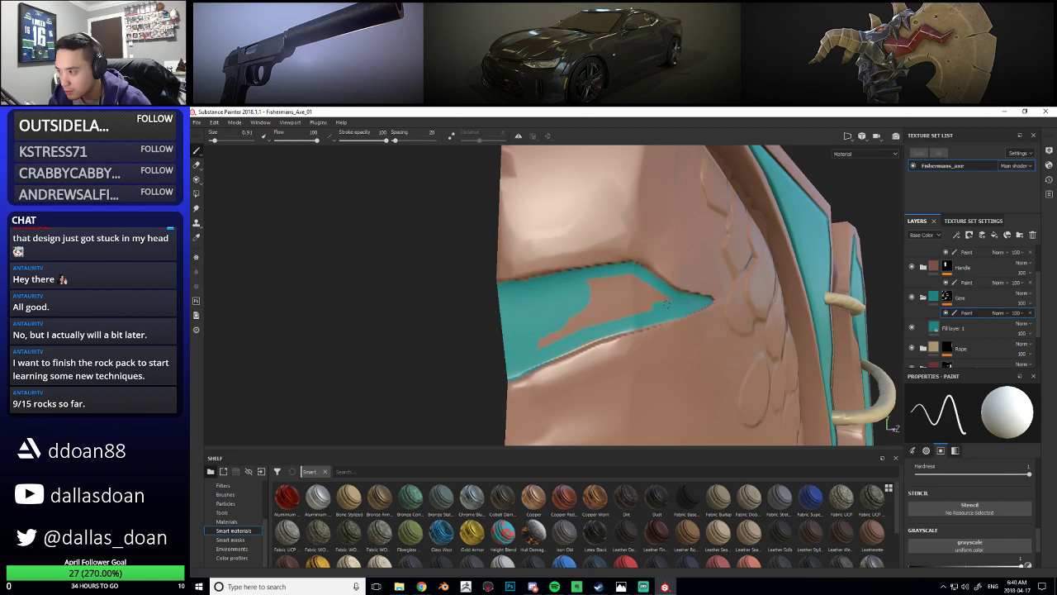
{"action": "mouse_move", "coordinate": [645, 277]}
{"action": "right_mouse_down", "text": "ctrl"}
{"action": "mouse_move", "coordinate": [630, 279]}
{"action": "mouse_move", "coordinate": [643, 301]}
{"action": "right_mouse_up", "text": "ctrl"}
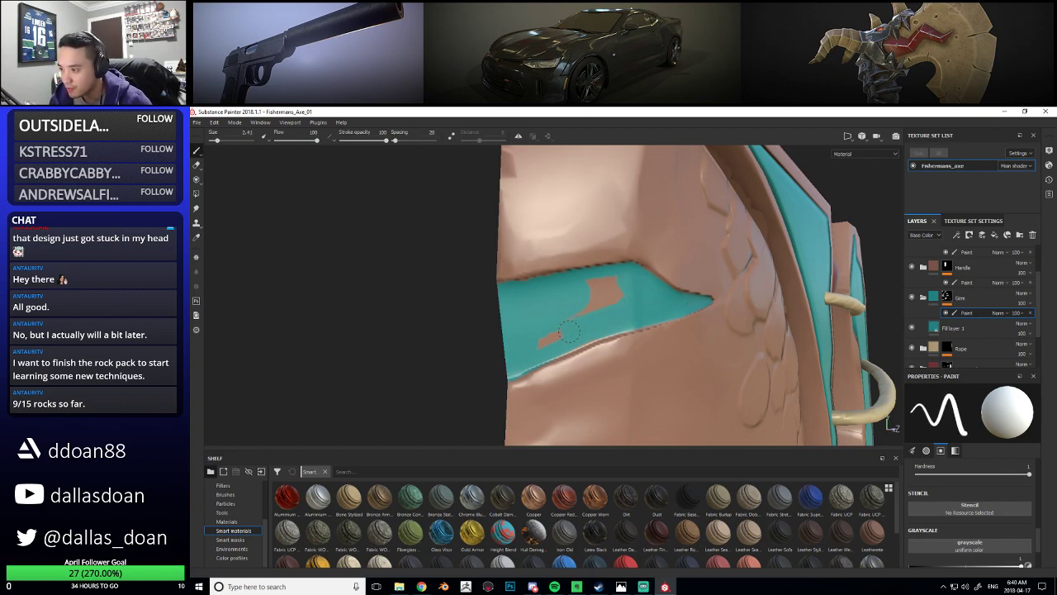
Outline the notch's upper and lower edges on the blade's opposite face on the Gem mask with a size 0.91 brush
{"action": "left_click_drag", "start_coordinate": [618, 283], "coordinate": [713, 311], "text": "alt"}
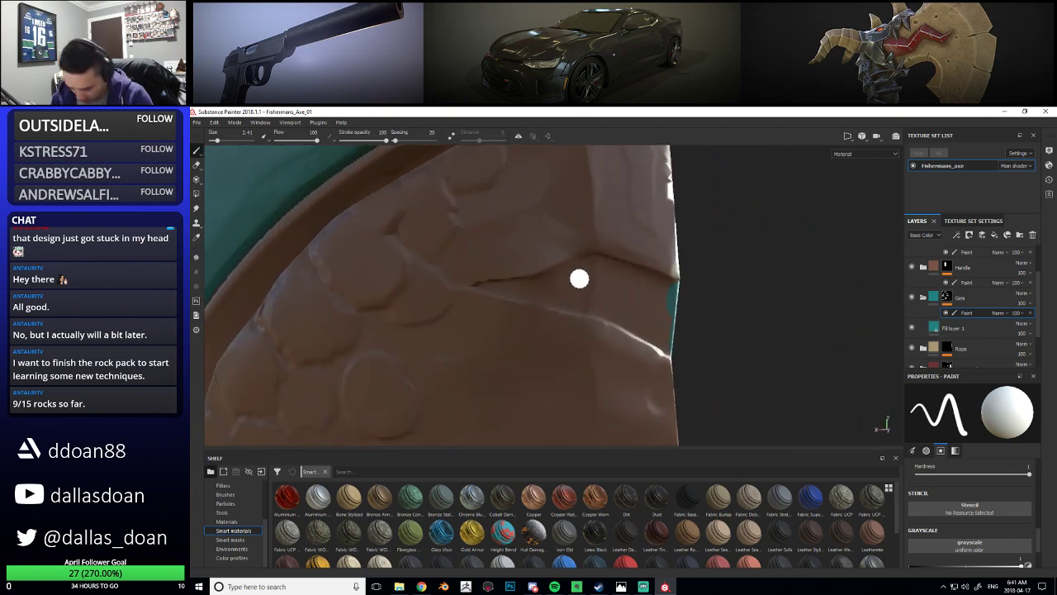
{"action": "mouse_move", "coordinate": [580, 277]}
{"action": "right_mouse_down", "text": "ctrl"}
{"action": "mouse_move", "coordinate": [561, 267]}
{"action": "mouse_move", "coordinate": [488, 285]}
{"action": "right_mouse_up", "text": "ctrl"}
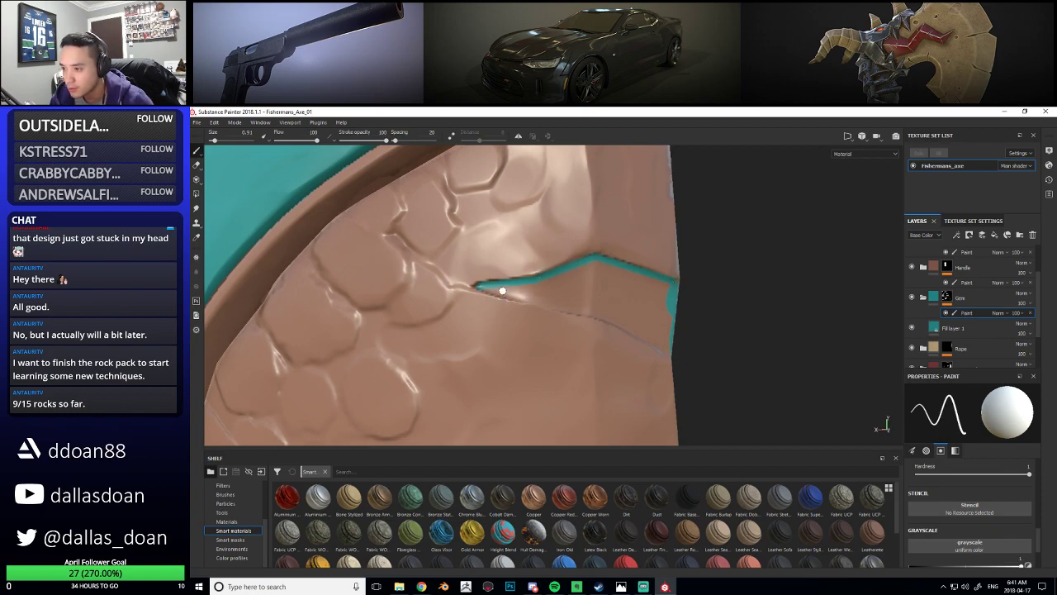
{"action": "left_click", "coordinate": [521, 298], "text": "shift"}
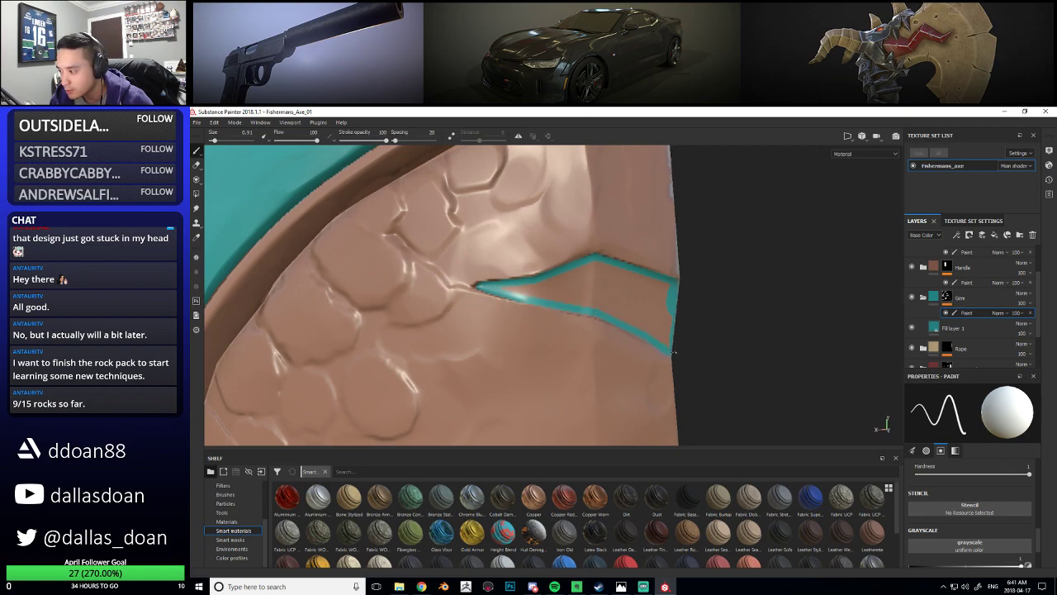
Fill the outlined notch's interior on the Gem mask, using a size 1.83 brush first and a larger brush for the wide area
{"action": "key", "text": "bracketright"}
{"action": "key", "text": "bracketright"}
{"action": "left_click_drag", "start_coordinate": [511, 289], "coordinate": [609, 266]}
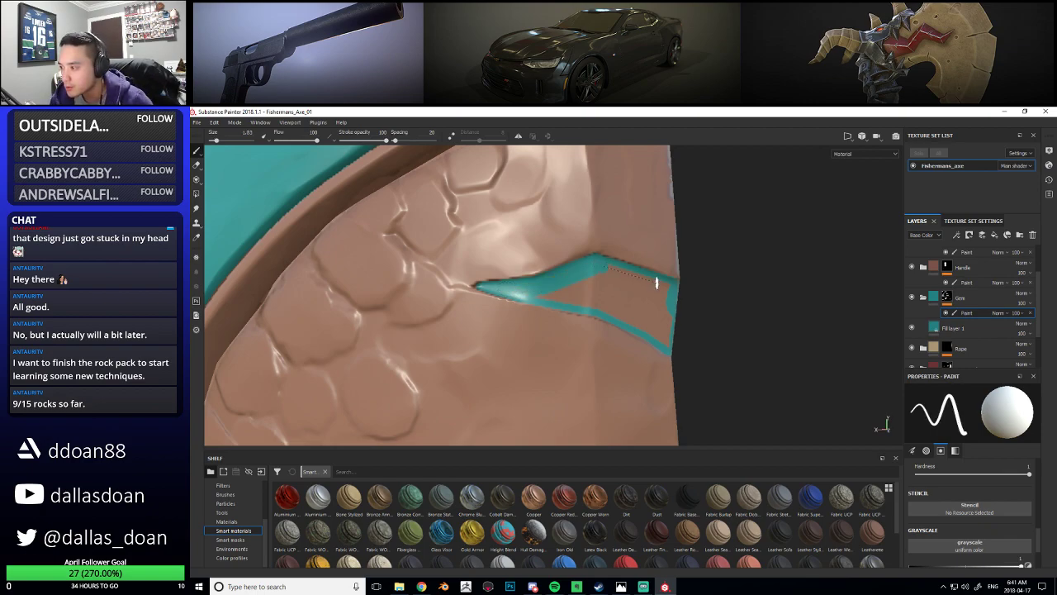
{"action": "mouse_move", "coordinate": [667, 332]}
{"action": "left_mouse_down", "text": "alt"}
{"action": "mouse_move", "coordinate": [611, 322]}
{"action": "mouse_move", "coordinate": [646, 318]}
{"action": "mouse_move", "coordinate": [657, 324]}
{"action": "mouse_move", "coordinate": [427, 319]}
{"action": "mouse_move", "coordinate": [553, 303]}
{"action": "mouse_move", "coordinate": [626, 322]}
{"action": "mouse_move", "coordinate": [645, 313]}
{"action": "left_mouse_up", "text": "alt"}
{"action": "right_click_drag", "start_coordinate": [552, 307], "coordinate": [559, 302], "text": "ctrl"}
{"action": "left_click_drag", "start_coordinate": [561, 299], "coordinate": [589, 291]}
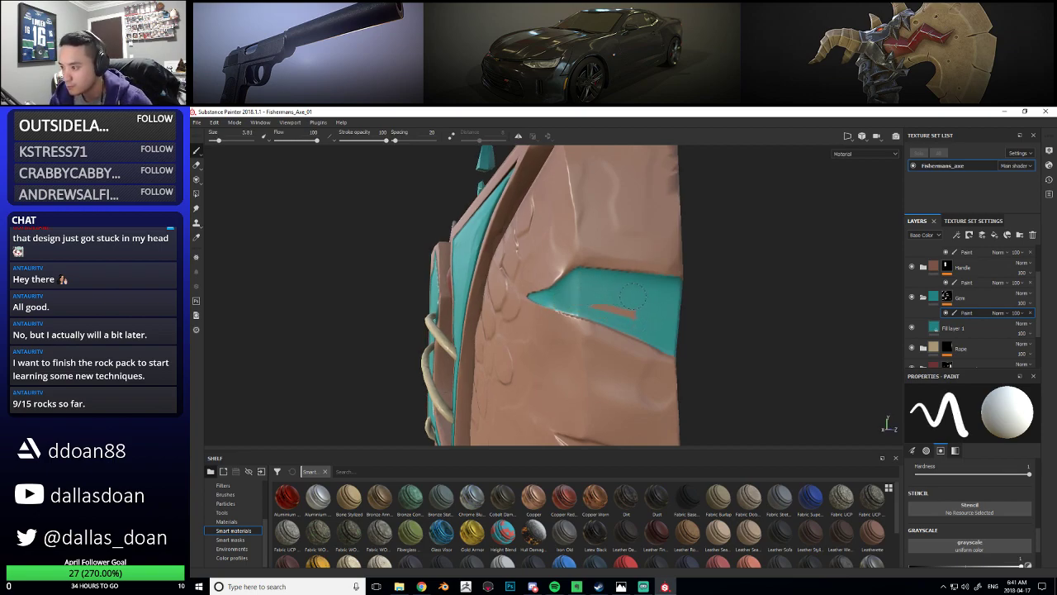
Outline the lower edge of the narrower notch below on the Gem mask from its tip with a size 0.91 brush
{"action": "mouse_move", "coordinate": [655, 309]}
{"action": "left_mouse_down", "text": "alt"}
{"action": "mouse_move", "coordinate": [740, 323]}
{"action": "mouse_move", "coordinate": [503, 274]}
{"action": "mouse_move", "coordinate": [655, 303]}
{"action": "mouse_move", "coordinate": [609, 290]}
{"action": "left_mouse_up", "text": "alt"}
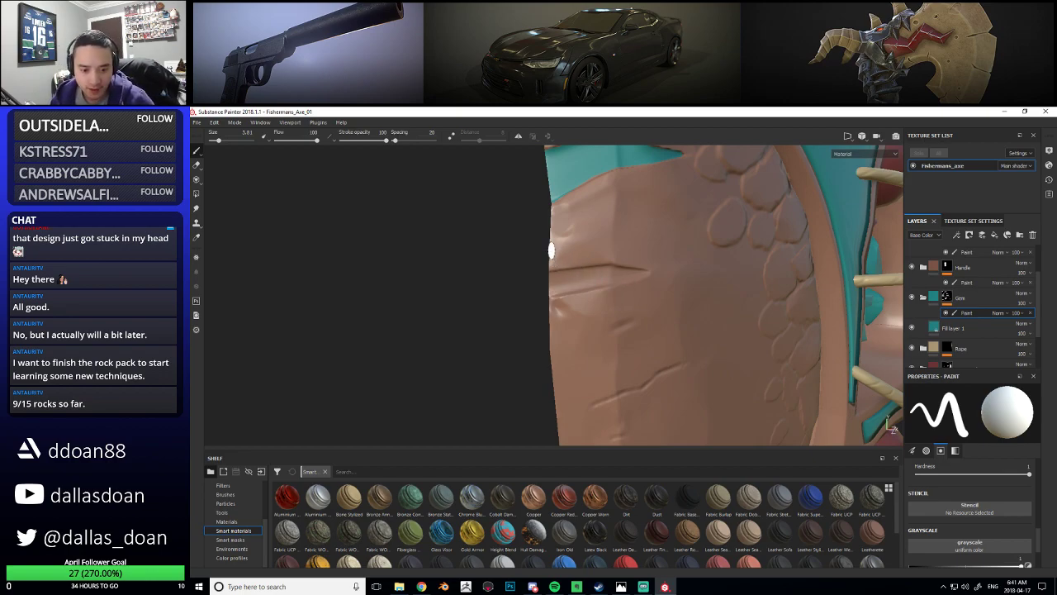
{"action": "left_click_drag", "start_coordinate": [552, 250], "coordinate": [534, 289], "text": "alt"}
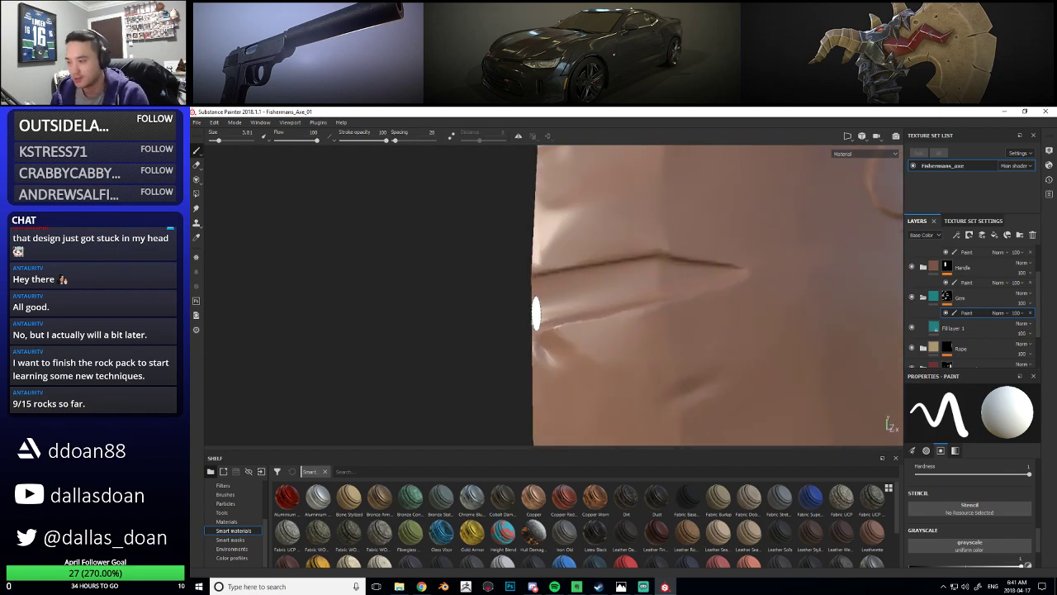
{"action": "key", "text": "bracketleft"}
{"action": "key", "text": "bracketleft"}
{"action": "key", "text": "bracketleft"}
{"action": "key", "text": "bracketleft"}
{"action": "mouse_move", "coordinate": [716, 270]}
{"action": "left_mouse_down", "text": "alt"}
{"action": "mouse_move", "coordinate": [692, 269]}
{"action": "mouse_move", "coordinate": [720, 292]}
{"action": "mouse_move", "coordinate": [690, 291]}
{"action": "left_mouse_up", "text": "alt"}
{"action": "key", "text": "bracketleft"}
{"action": "key", "text": "bracketleft"}
{"action": "key", "text": "bracketleft"}
{"action": "key", "text": "bracketleft"}
{"action": "left_click", "coordinate": [690, 292]}
{"action": "left_click", "coordinate": [589, 313], "text": "shift"}
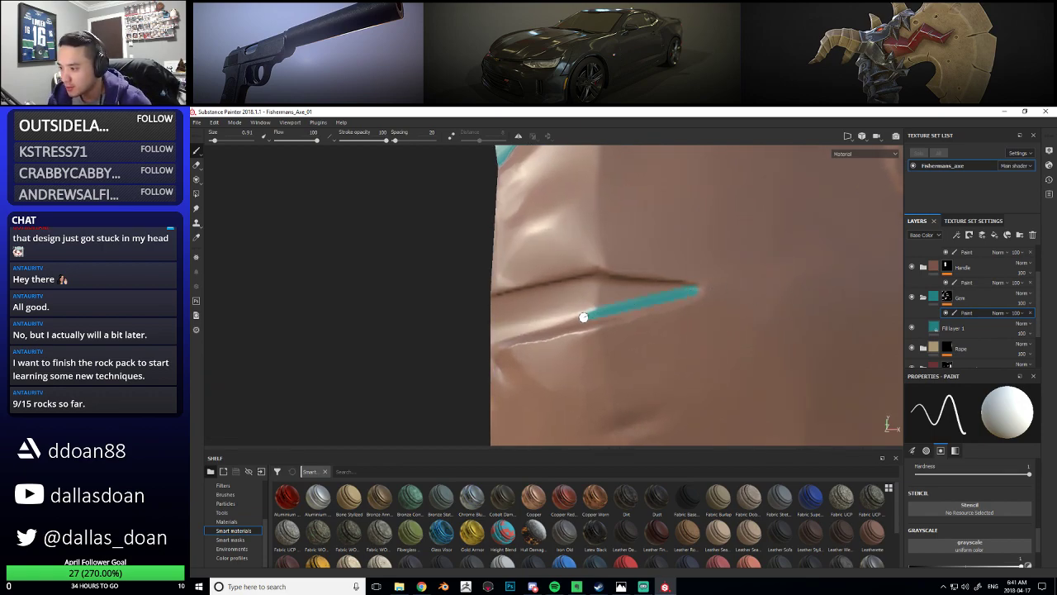
Outline the narrow notch's upper edge on the Gem mask with straight strokes and extend both edges to the blade's rim
{"action": "left_click_drag", "start_coordinate": [607, 307], "coordinate": [613, 313], "text": "alt"}
{"action": "left_click", "coordinate": [691, 293]}
{"action": "left_click", "coordinate": [602, 281], "text": "shift"}
{"action": "middle_click_drag", "start_coordinate": [573, 287], "coordinate": [593, 286], "text": "alt"}
{"action": "left_click_drag", "start_coordinate": [593, 286], "coordinate": [646, 283], "text": "alt"}
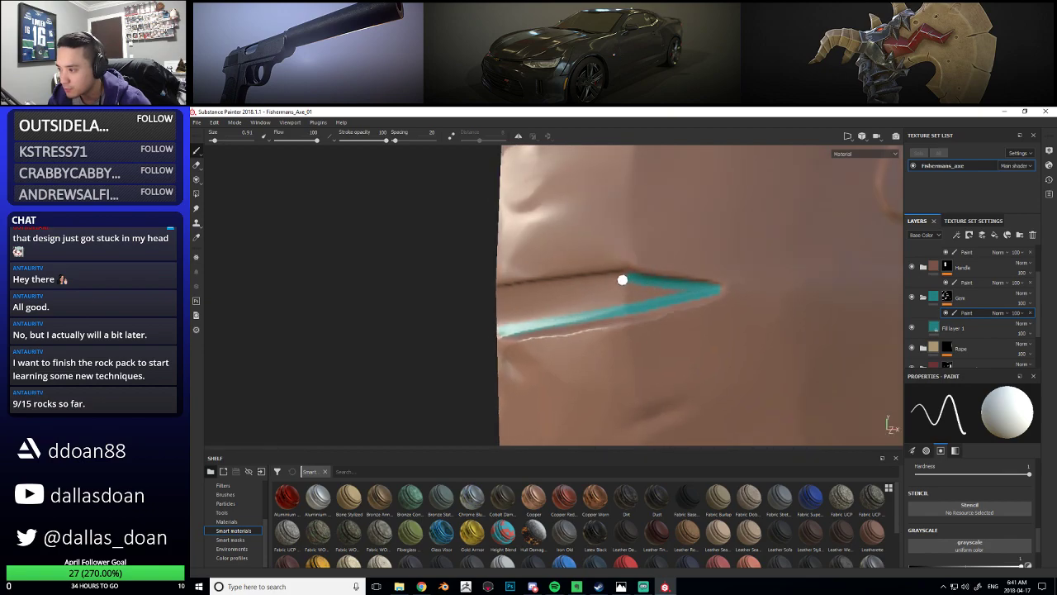
{"action": "middle_click_drag", "start_coordinate": [557, 295], "coordinate": [607, 296], "text": "alt"}
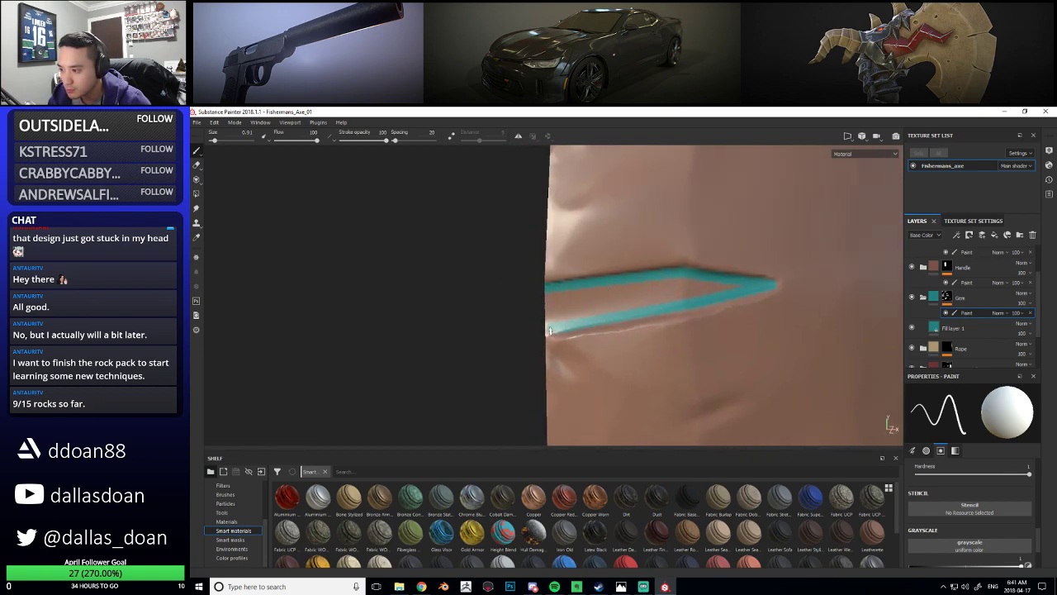
Outline the narrow notch's upper and lower edges on the blade's opposite face on the Gem mask
{"action": "mouse_move", "coordinate": [568, 322]}
{"action": "left_mouse_down", "text": "alt"}
{"action": "mouse_move", "coordinate": [649, 299]}
{"action": "mouse_move", "coordinate": [606, 308]}
{"action": "mouse_move", "coordinate": [542, 295]}
{"action": "mouse_move", "coordinate": [821, 303]}
{"action": "mouse_move", "coordinate": [555, 291]}
{"action": "left_mouse_up", "text": "alt"}
{"action": "left_click_drag", "start_coordinate": [480, 286], "coordinate": [613, 279]}
{"action": "left_click_drag", "start_coordinate": [485, 289], "coordinate": [580, 305]}
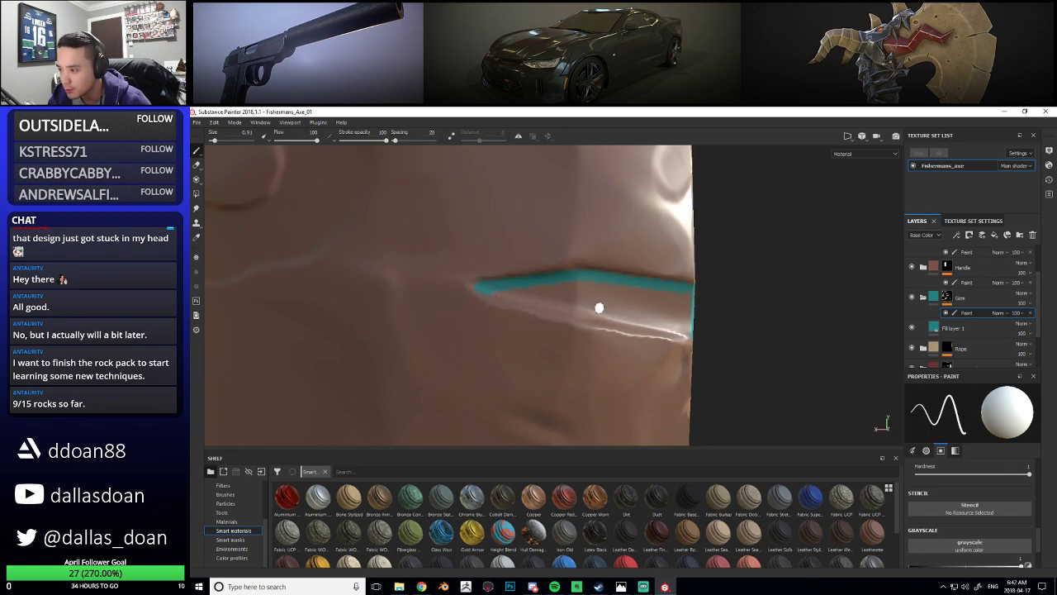
{"action": "left_click", "coordinate": [689, 331], "text": "shift"}
{"action": "left_click_drag", "start_coordinate": [689, 328], "coordinate": [625, 303], "text": "alt"}
Fill the narrow notch's interior on both blade faces on the Gem mask with a size 1.83 brush
{"action": "key", "text": "bracketright"}
{"action": "left_click_drag", "start_coordinate": [505, 283], "coordinate": [551, 281]}
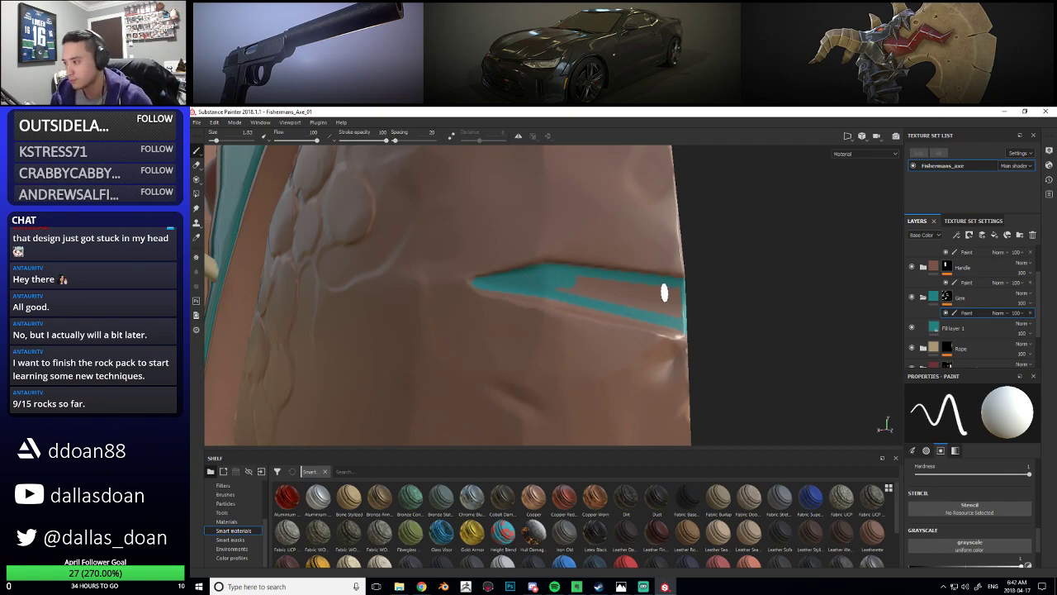
{"action": "mouse_move", "coordinate": [682, 308]}
{"action": "left_mouse_down", "text": "alt"}
{"action": "mouse_move", "coordinate": [690, 327]}
{"action": "mouse_move", "coordinate": [408, 321]}
{"action": "mouse_move", "coordinate": [550, 316]}
{"action": "left_mouse_up", "text": "alt"}
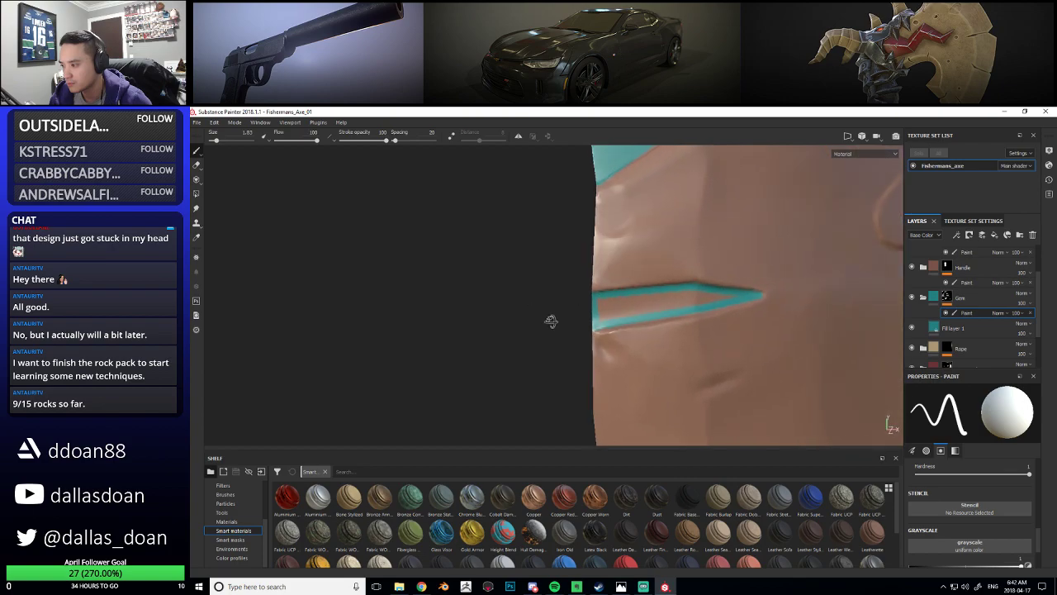
{"action": "left_click", "coordinate": [703, 295], "text": "shift"}
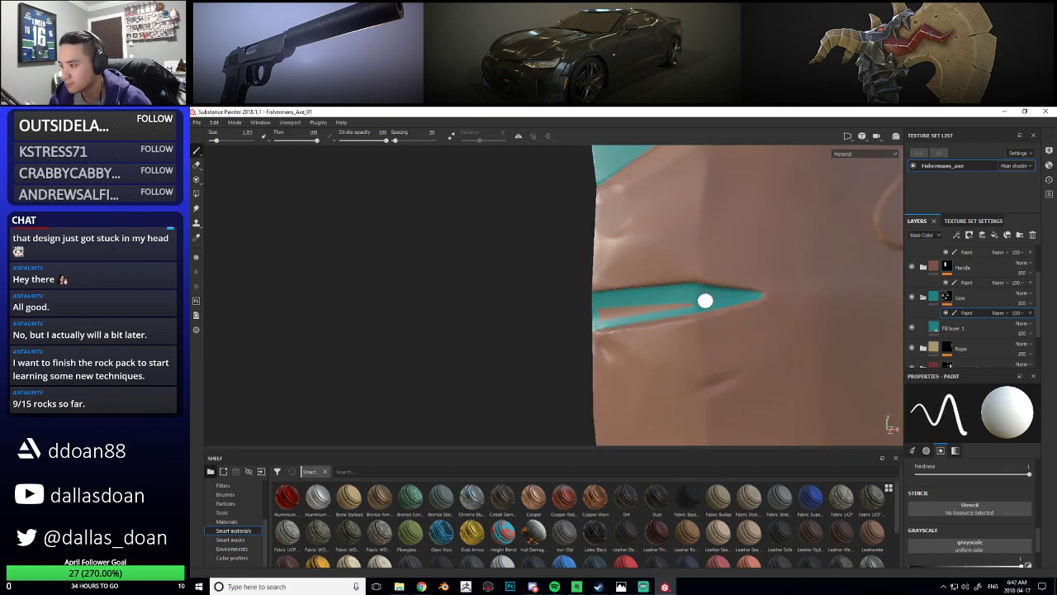
Examine the axe head from several sides for notches still missing from the Gem mask
{"action": "right_click_drag", "start_coordinate": [682, 307], "coordinate": [789, 306], "text": "alt"}
{"action": "left_click_drag", "start_coordinate": [788, 306], "coordinate": [662, 294], "text": "alt"}
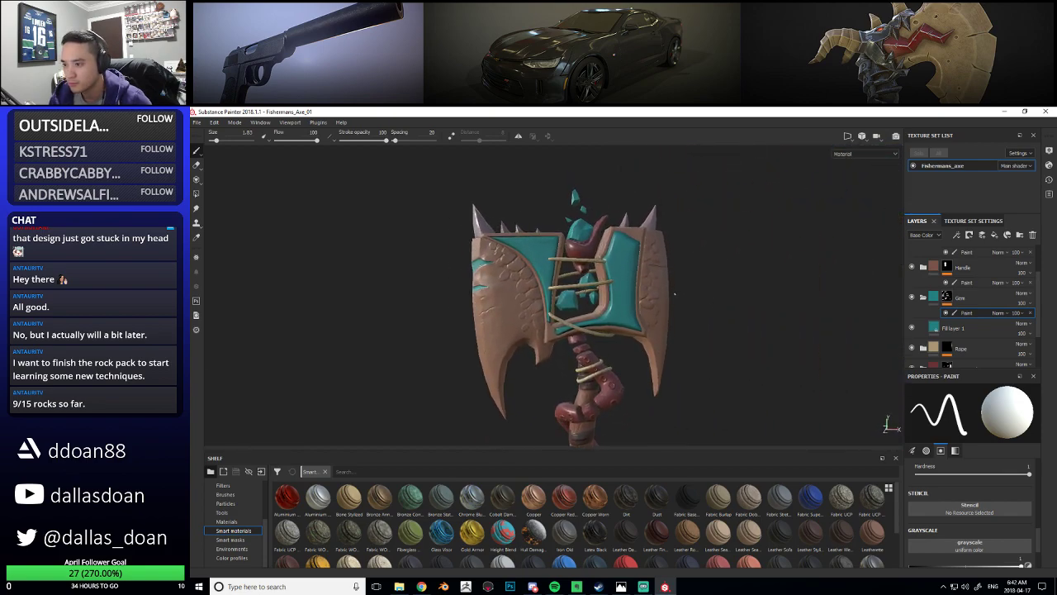
{"action": "middle_click_drag", "start_coordinate": [663, 294], "coordinate": [747, 291], "text": "alt"}
{"action": "right_click_drag", "start_coordinate": [748, 291], "coordinate": [720, 283], "text": "alt"}
{"action": "left_click_drag", "start_coordinate": [720, 283], "coordinate": [740, 274], "text": "alt"}
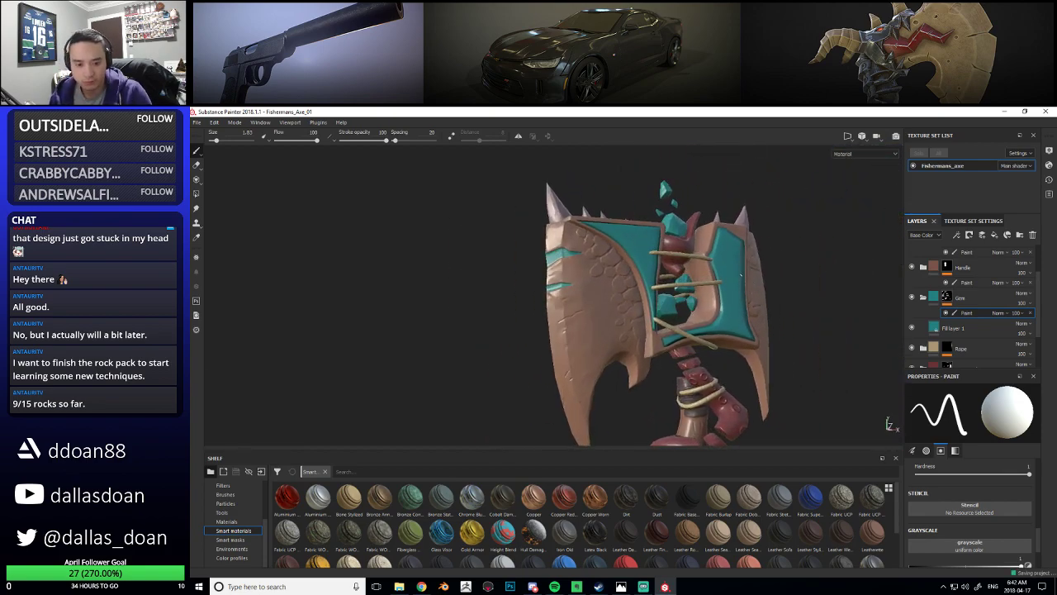
{"action": "left_click_drag", "start_coordinate": [615, 325], "coordinate": [588, 323], "text": "alt"}
{"action": "right_click_drag", "start_coordinate": [588, 324], "coordinate": [653, 318], "text": "alt"}
{"action": "left_click_drag", "start_coordinate": [653, 319], "coordinate": [581, 308], "text": "alt"}
{"action": "right_click_drag", "start_coordinate": [581, 308], "coordinate": [526, 295], "text": "alt"}
{"action": "left_click_drag", "start_coordinate": [525, 294], "coordinate": [636, 273], "text": "alt"}
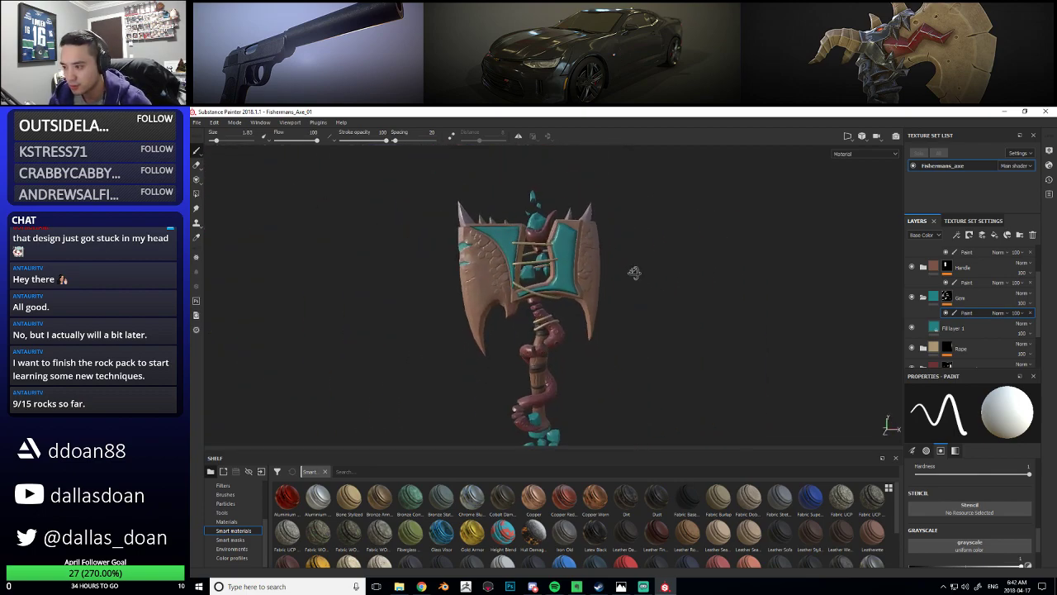
{"action": "right_click_drag", "start_coordinate": [522, 289], "coordinate": [578, 286], "text": "alt"}
{"action": "left_click_drag", "start_coordinate": [578, 286], "coordinate": [508, 319], "text": "alt"}
Outline the upper edge of the notch on the other blade on the Gem mask with a size 0.57 brush
{"action": "right_click_drag", "start_coordinate": [509, 320], "coordinate": [653, 328], "text": "shift"}
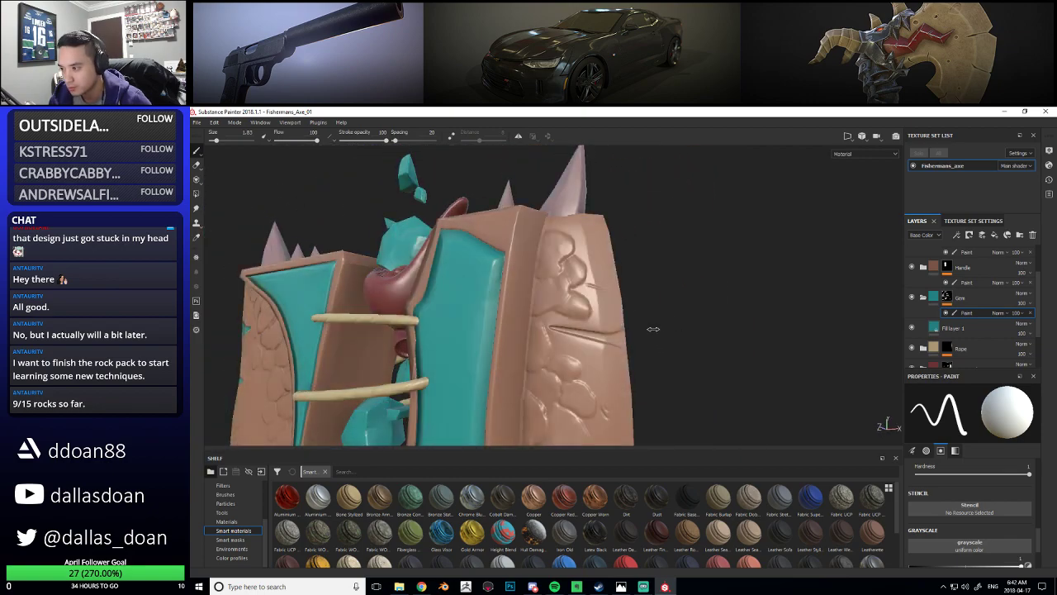
{"action": "right_click_drag", "start_coordinate": [547, 325], "coordinate": [593, 325], "text": "alt"}
{"action": "left_click_drag", "start_coordinate": [593, 326], "coordinate": [546, 317], "text": "alt"}
{"action": "mouse_move", "coordinate": [546, 317]}
{"action": "right_mouse_down", "text": "alt"}
{"action": "mouse_move", "coordinate": [543, 363]}
{"action": "mouse_move", "coordinate": [573, 335]}
{"action": "right_mouse_up", "text": "alt"}
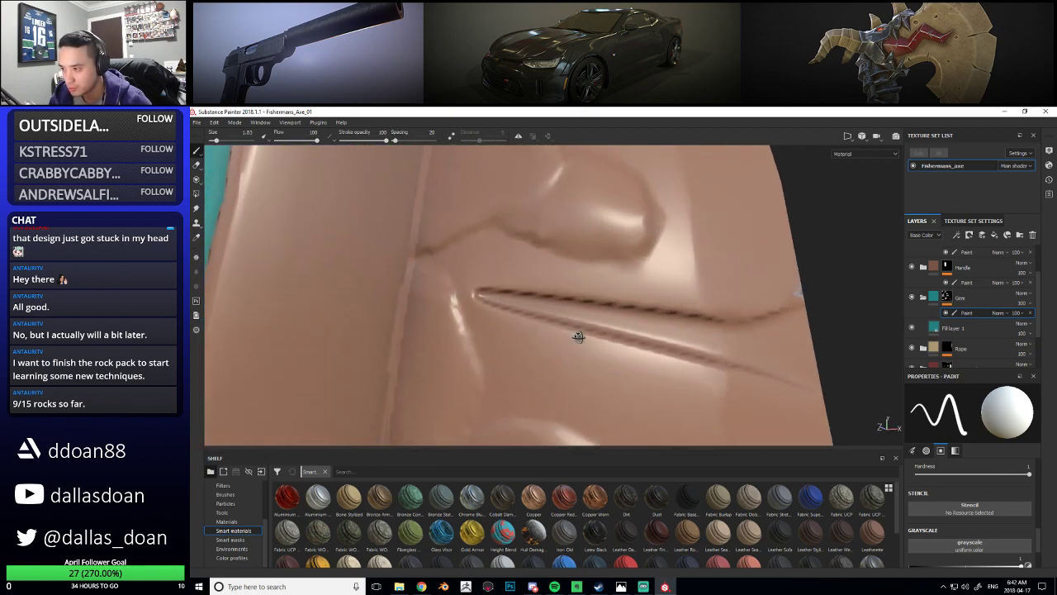
{"action": "left_click_drag", "start_coordinate": [573, 336], "coordinate": [528, 309], "text": "alt"}
{"action": "right_click_drag", "start_coordinate": [594, 306], "coordinate": [479, 291], "text": "ctrl"}
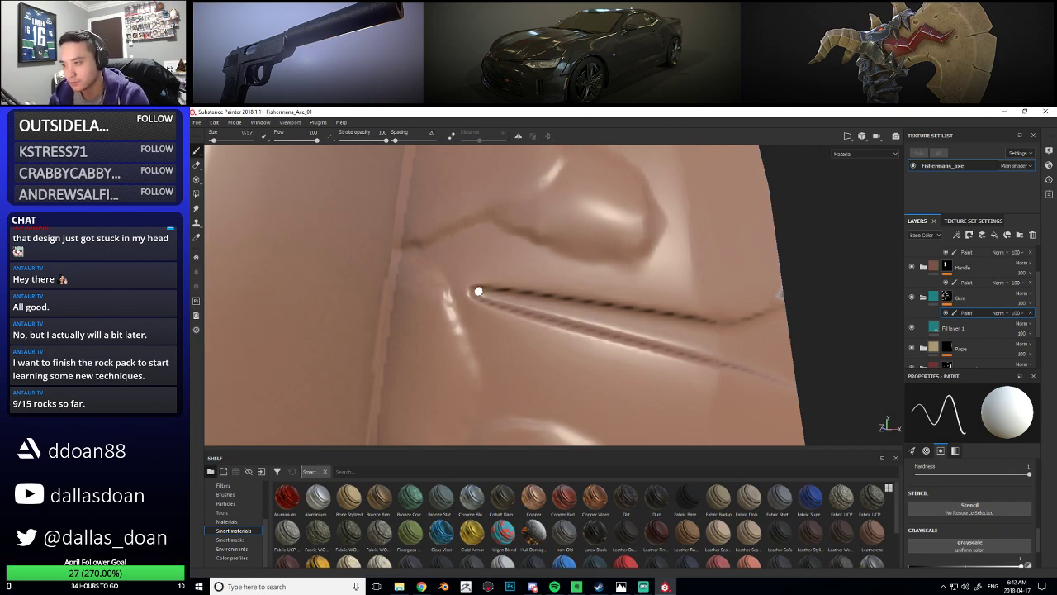
{"action": "mouse_move", "coordinate": [738, 334]}
{"action": "left_mouse_down", "text": "alt"}
{"action": "mouse_move", "coordinate": [628, 347]}
{"action": "mouse_move", "coordinate": [598, 332]}
{"action": "left_mouse_up", "text": "alt"}
{"action": "left_click", "coordinate": [691, 315], "text": "shift"}
Outline the lower edge of the other blade's notch on the Gem mask up to the rim with straight strokes
{"action": "mouse_move", "coordinate": [690, 316]}
{"action": "left_mouse_down", "text": "alt"}
{"action": "mouse_move", "coordinate": [726, 323]}
{"action": "mouse_move", "coordinate": [708, 320]}
{"action": "left_mouse_up", "text": "alt"}
{"action": "left_click", "coordinate": [637, 348], "text": "shift"}
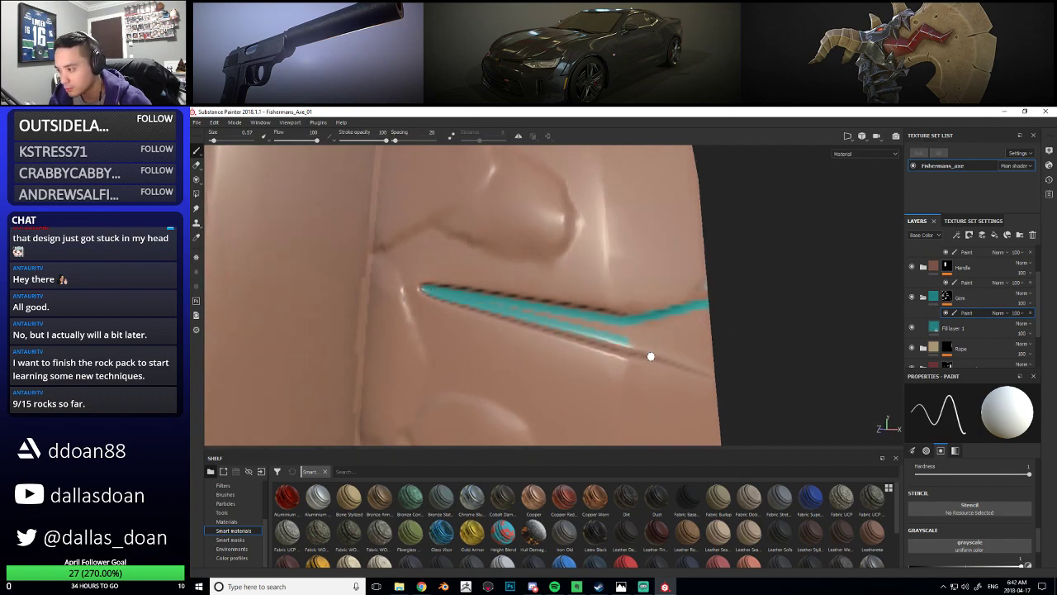
{"action": "left_click_drag", "start_coordinate": [638, 348], "coordinate": [560, 325], "text": "alt"}
{"action": "left_click", "coordinate": [602, 334], "text": "shift"}
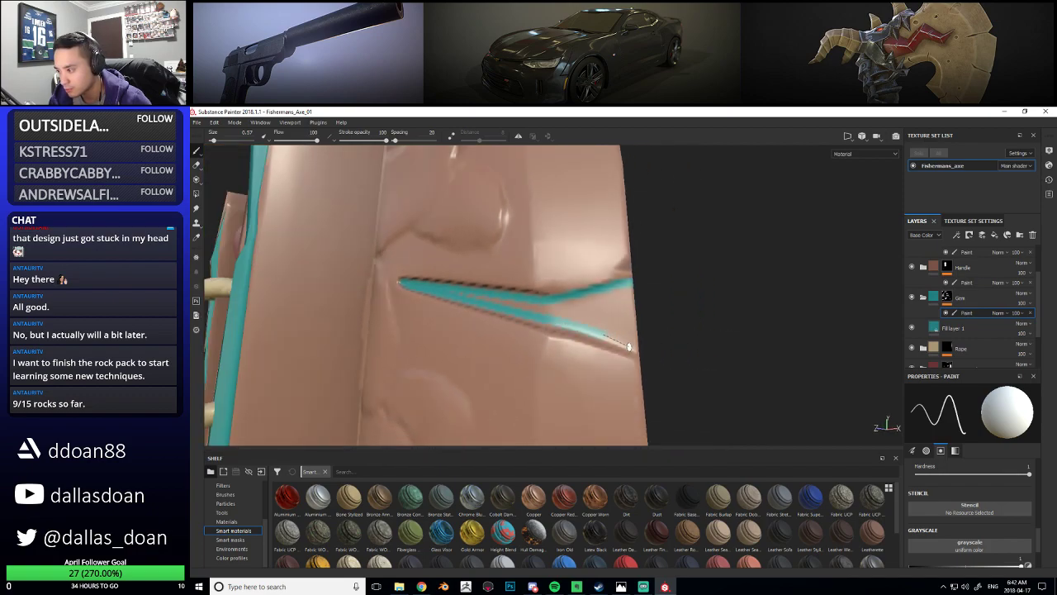
Outline both edges of the same notch on the other blade's opposite face on the Gem mask with the 0.57 brush
{"action": "left_click_drag", "start_coordinate": [644, 348], "coordinate": [559, 294], "text": "alt"}
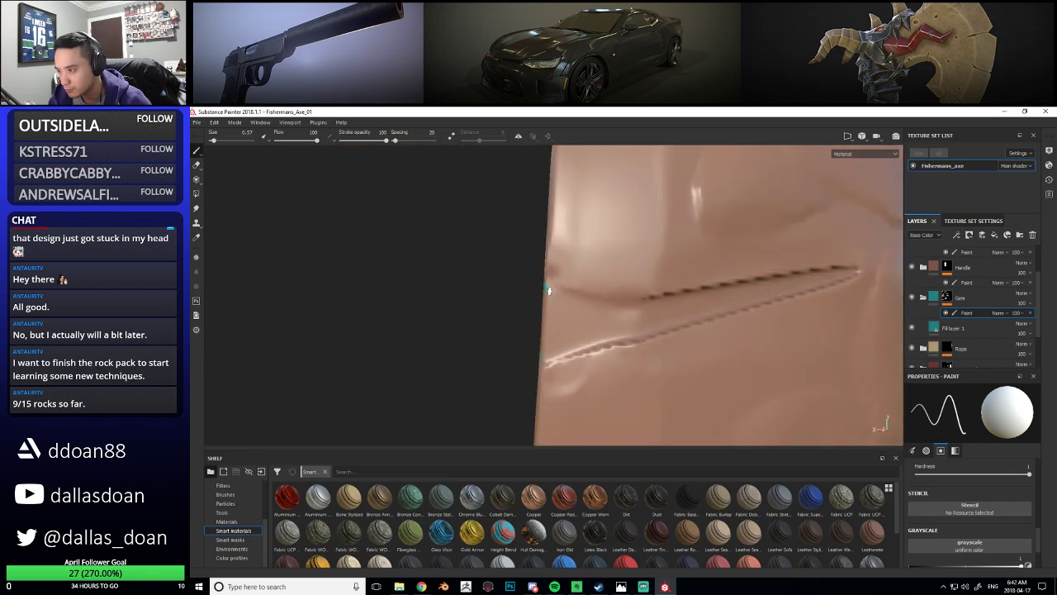
{"action": "left_click", "coordinate": [787, 284], "text": "shift"}
{"action": "middle_click_drag", "start_coordinate": [851, 274], "coordinate": [712, 288], "text": "alt"}
{"action": "left_click", "coordinate": [746, 282], "text": "shift"}
{"action": "mouse_move", "coordinate": [745, 281]}
{"action": "left_mouse_down", "text": "alt"}
{"action": "mouse_move", "coordinate": [592, 299]}
{"action": "mouse_move", "coordinate": [668, 299]}
{"action": "left_mouse_up", "text": "alt"}
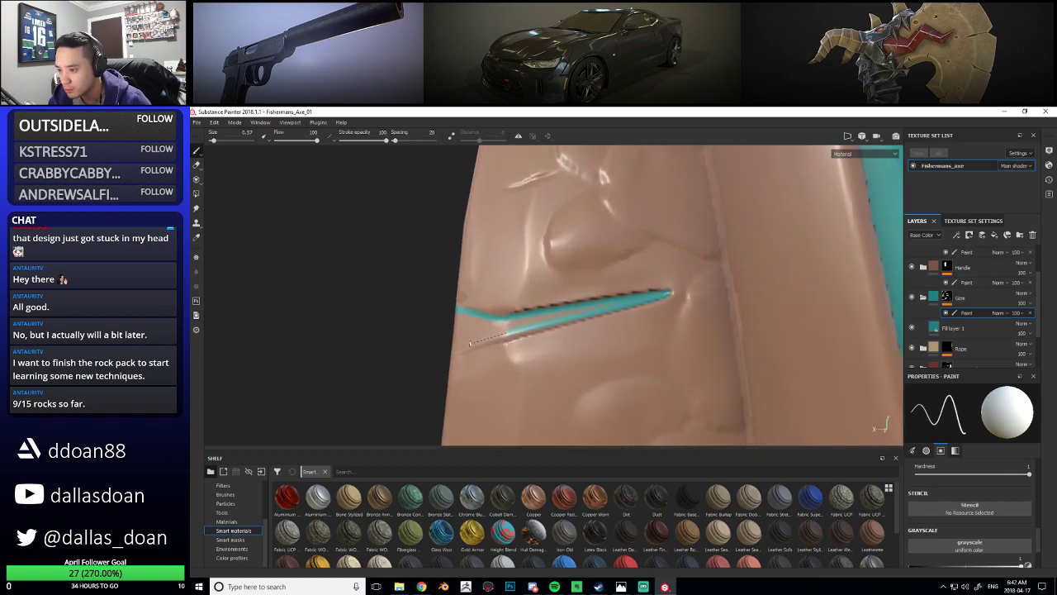
{"action": "left_click_drag", "start_coordinate": [495, 339], "coordinate": [561, 321], "text": "alt"}
Fill the notch's long tapered interior on this face on the Gem mask with a size 0.91 brush
{"action": "key", "text": "bracketright"}
{"action": "key", "text": "bracketright"}
{"action": "key", "text": "bracketright"}
{"action": "key", "text": "bracketright"}
{"action": "key", "text": "bracketleft"}
{"action": "key", "text": "bracketleft"}
{"action": "key", "text": "bracketleft"}
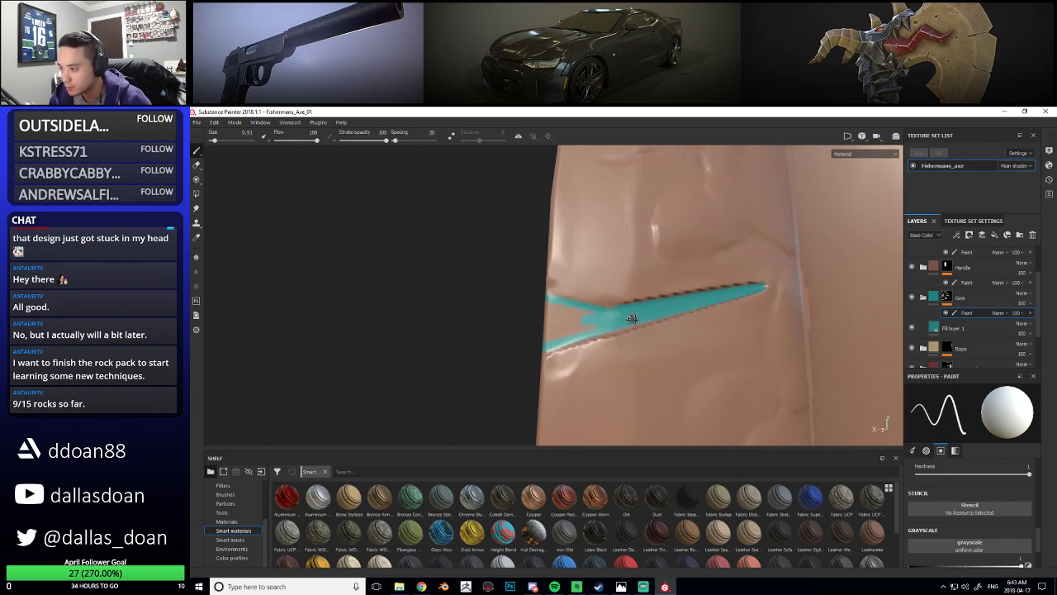
{"action": "left_click_drag", "start_coordinate": [627, 318], "coordinate": [597, 325], "text": "alt"}
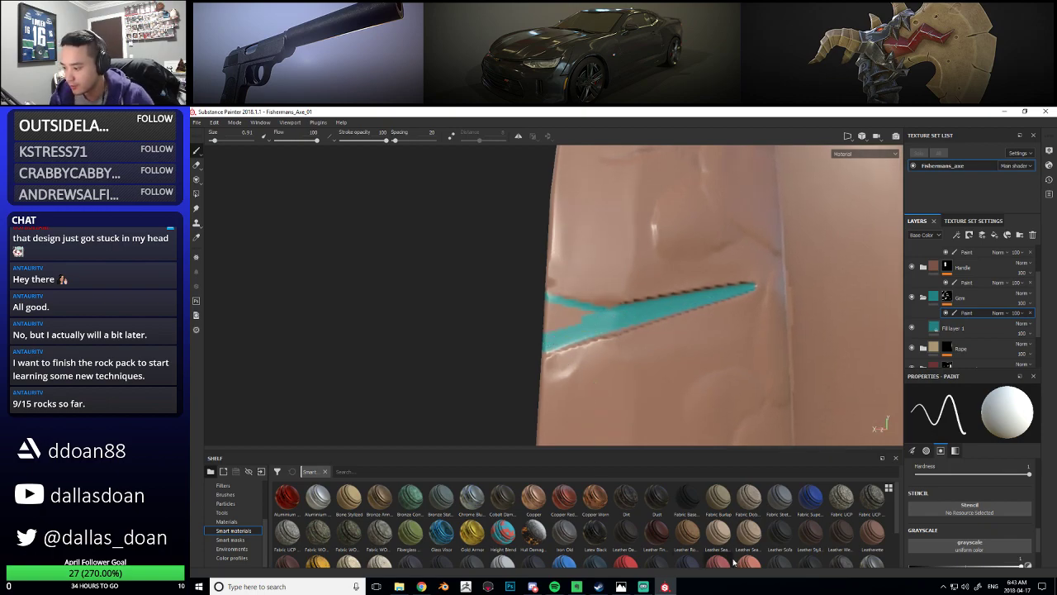
{"action": "left_click", "coordinate": [555, 587]}
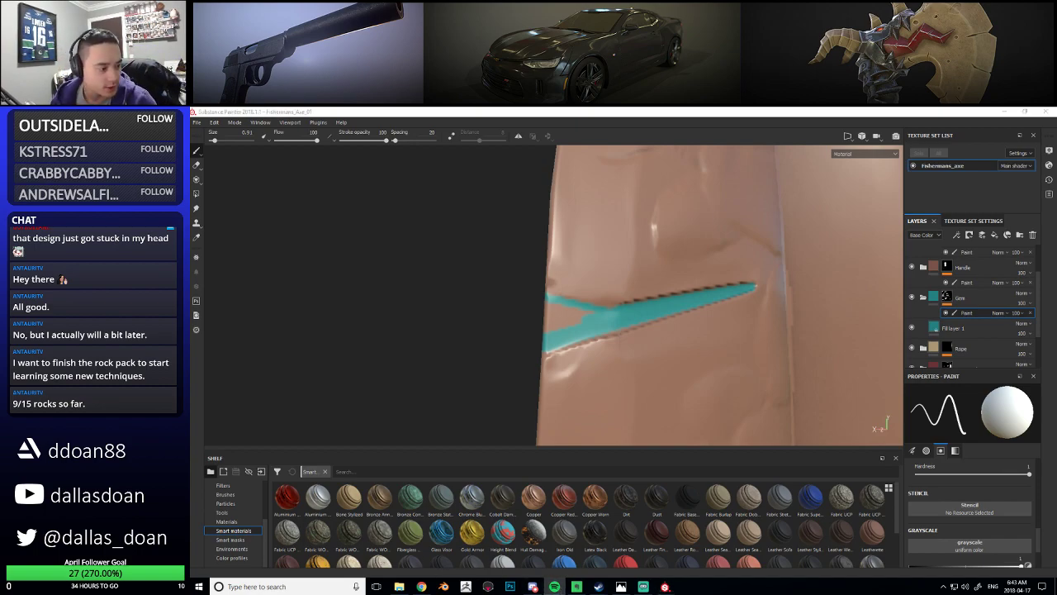
{"action": "left_click", "coordinate": [589, 109]}
Fill the remaining gaps of the notch near the rim on both faces on the Gem mask with the 0.91 brush
{"action": "left_click_drag", "start_coordinate": [641, 377], "coordinate": [520, 296], "text": "alt"}
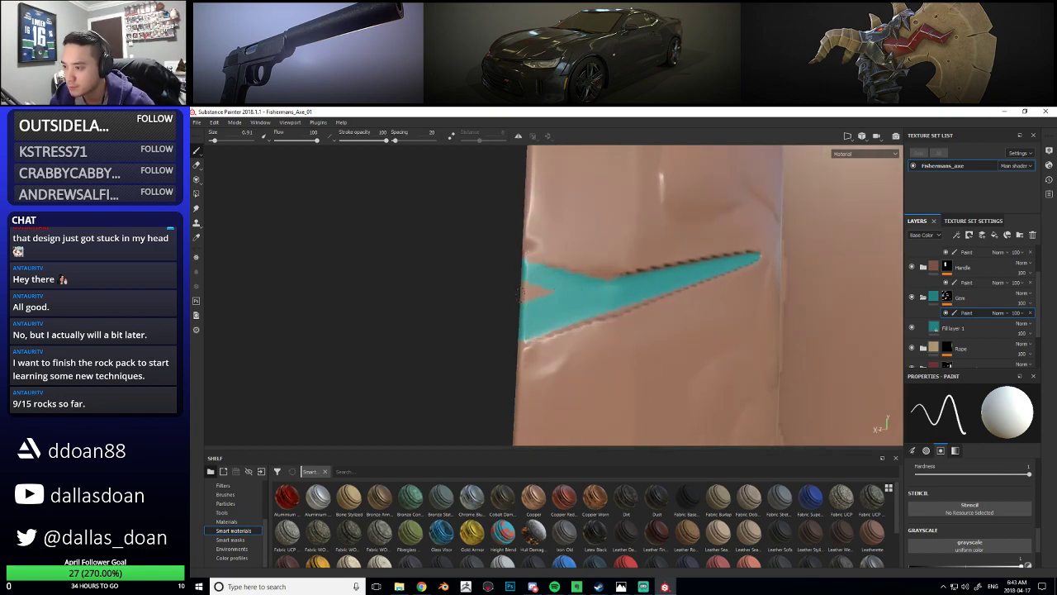
{"action": "left_click_drag", "start_coordinate": [547, 295], "coordinate": [601, 334], "text": "alt"}
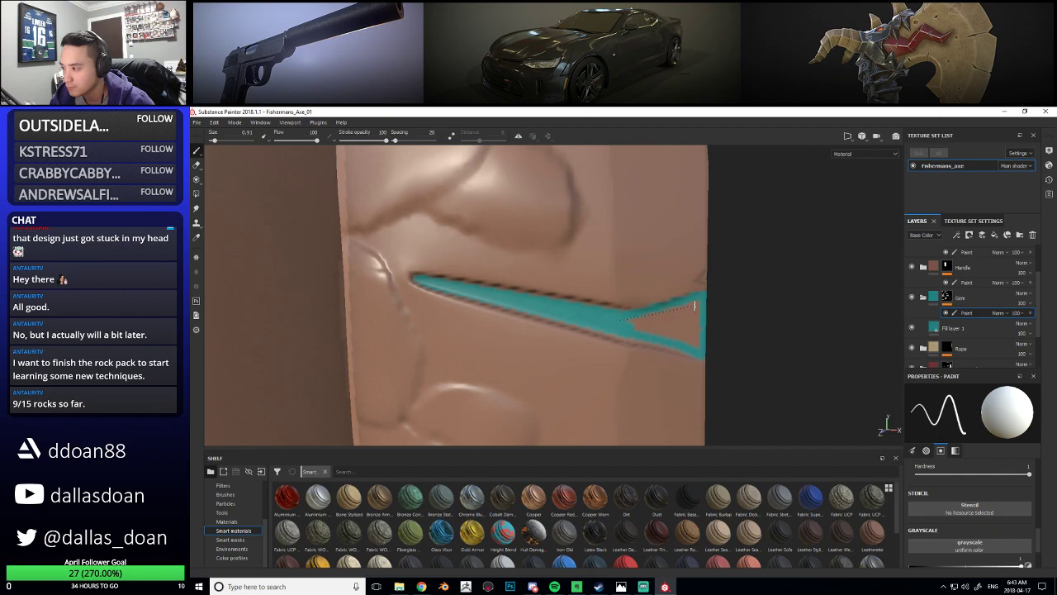
{"action": "left_click", "coordinate": [695, 348], "text": "shift"}
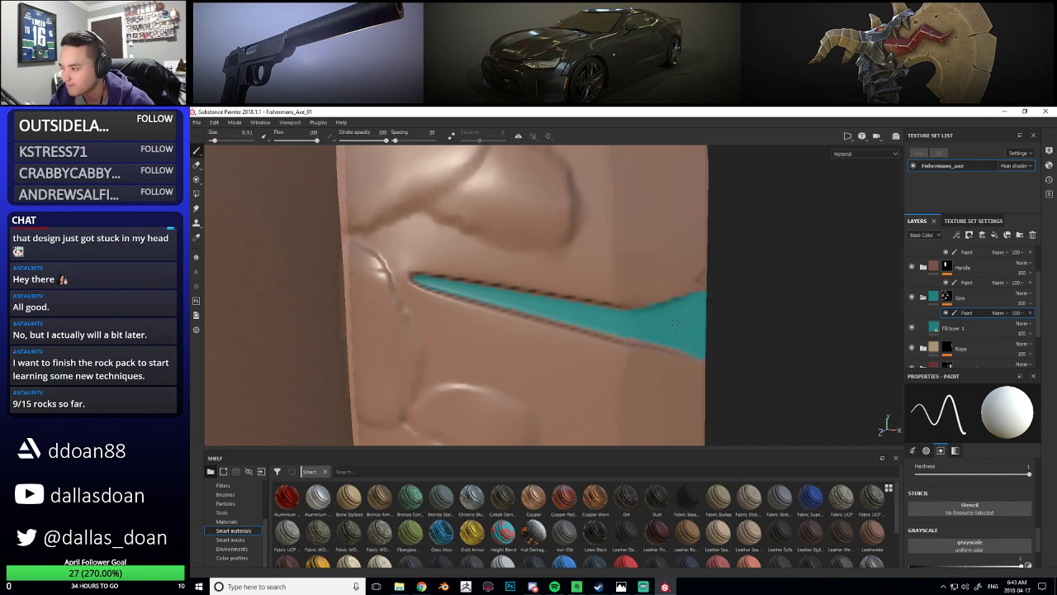
Frame the axe and examine the blocked-out colors and Gem masking on the blades and handle from several angles and distances
{"action": "key", "text": "f"}
{"action": "mouse_move", "coordinate": [588, 324]}
{"action": "left_mouse_down", "text": "alt"}
{"action": "mouse_move", "coordinate": [631, 347]}
{"action": "mouse_move", "coordinate": [613, 329]}
{"action": "mouse_move", "coordinate": [606, 342]}
{"action": "left_mouse_up", "text": "alt"}
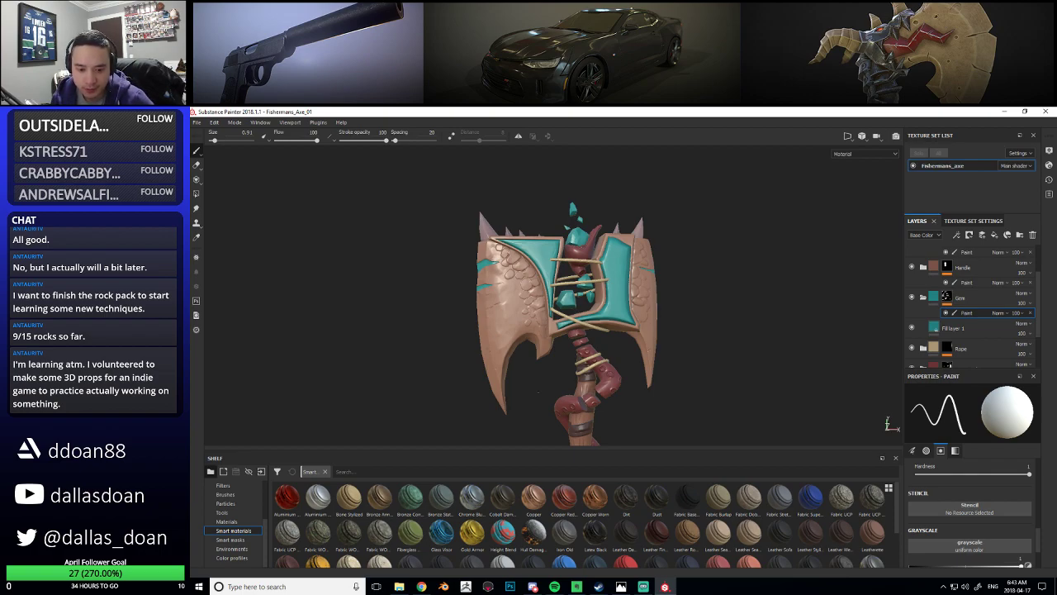
{"action": "left_click_drag", "start_coordinate": [612, 296], "coordinate": [507, 251], "text": "alt"}
{"action": "scroll", "coordinate": [661, 295], "scroll_direction": "up", "scroll_amount": 5}
{"action": "scroll", "coordinate": [627, 291], "scroll_direction": "down", "scroll_amount": 4}
{"action": "scroll", "coordinate": [517, 248], "scroll_direction": "down", "scroll_amount": 3}
{"action": "scroll", "coordinate": [507, 252], "scroll_direction": "up", "scroll_amount": 3}
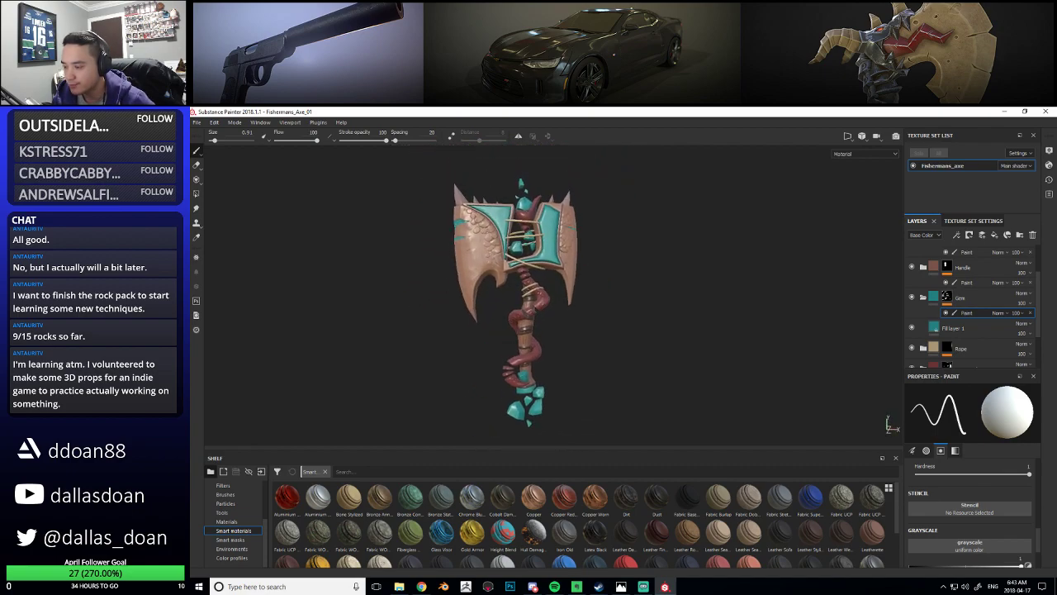
{"action": "middle_click_drag", "start_coordinate": [507, 251], "coordinate": [534, 307], "text": "alt"}
{"action": "left_click_drag", "start_coordinate": [533, 307], "coordinate": [541, 331], "text": "alt"}
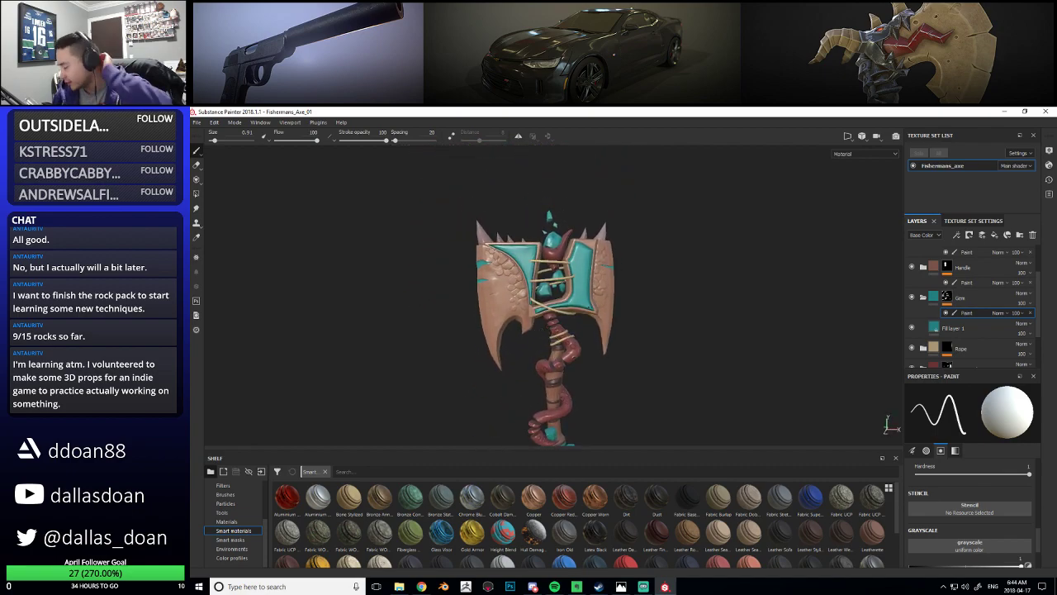
{"action": "scroll", "coordinate": [983, 499], "scroll_direction": "up", "scroll_amount": 5}
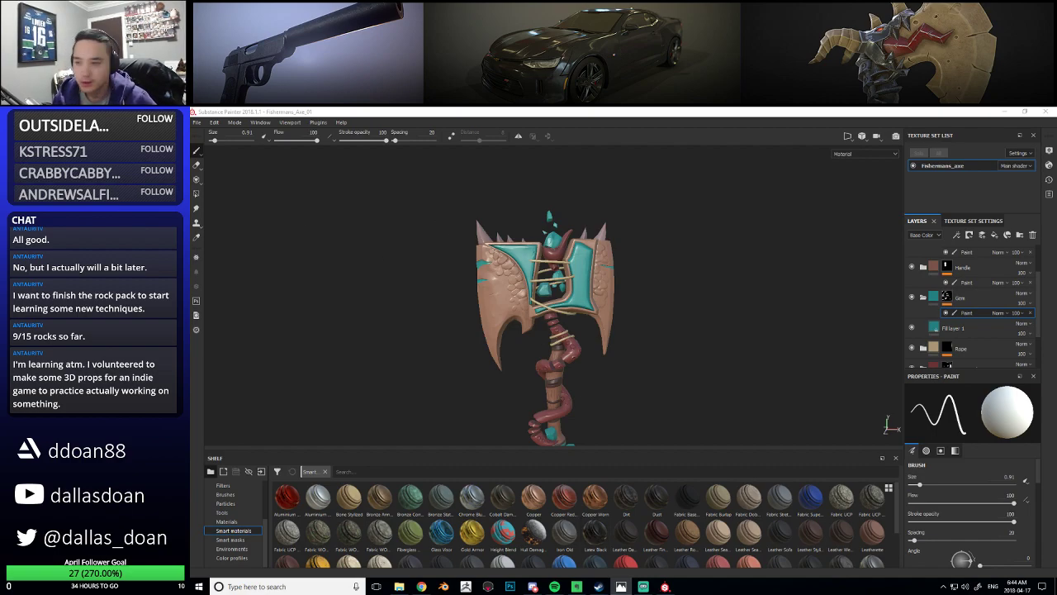
{"action": "mouse_move", "coordinate": [570, 331]}
{"action": "left_mouse_down", "text": "alt"}
{"action": "mouse_move", "coordinate": [645, 318]}
{"action": "mouse_move", "coordinate": [603, 314]}
{"action": "mouse_move", "coordinate": [554, 330]}
{"action": "mouse_move", "coordinate": [570, 335]}
{"action": "mouse_move", "coordinate": [583, 277]}
{"action": "left_mouse_up", "text": "alt"}
{"action": "right_click_drag", "start_coordinate": [588, 278], "coordinate": [649, 310], "text": "alt"}
{"action": "left_click_drag", "start_coordinate": [648, 309], "coordinate": [462, 334], "text": "alt"}
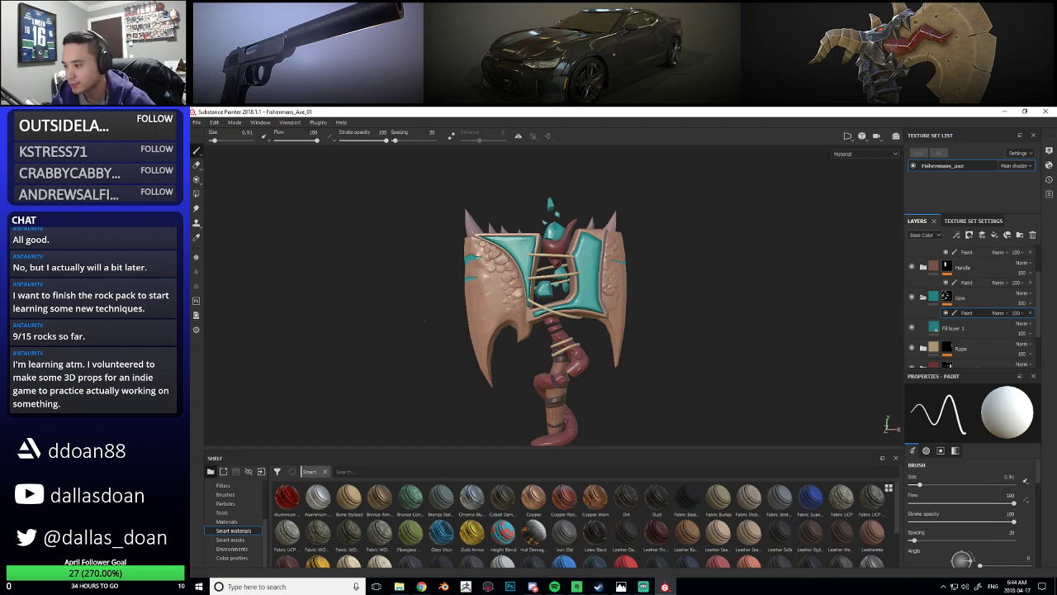
{"action": "scroll", "coordinate": [546, 314], "scroll_direction": "up", "scroll_amount": 5}
{"action": "left_click_drag", "start_coordinate": [524, 246], "coordinate": [588, 274], "text": "alt"}
{"action": "scroll", "coordinate": [583, 347], "scroll_direction": "down", "scroll_amount": 4}
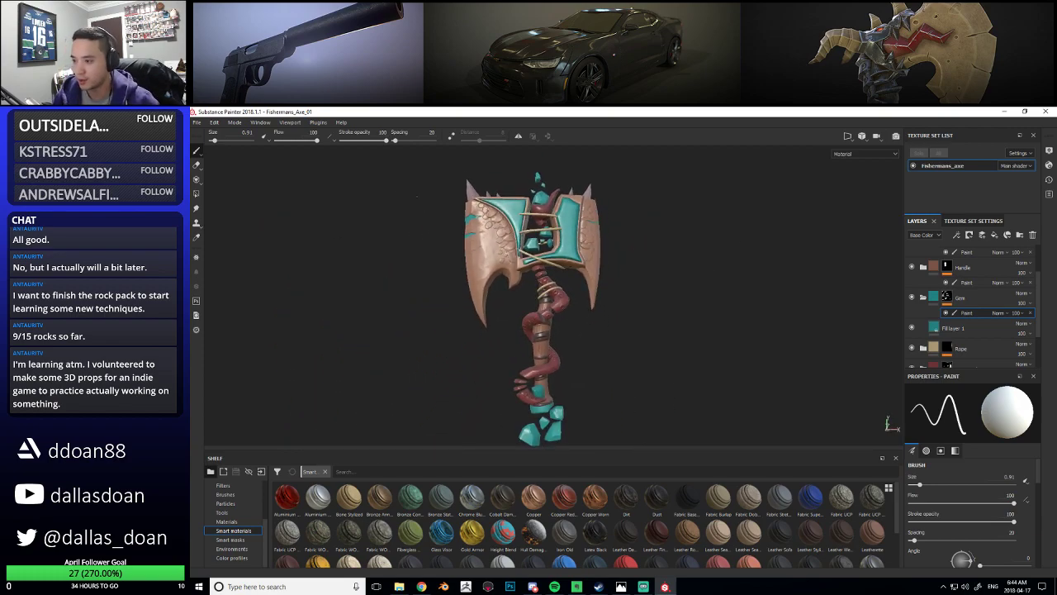
{"action": "middle_click_drag", "start_coordinate": [488, 275], "coordinate": [552, 316], "text": "alt"}
{"action": "mouse_move", "coordinate": [547, 311]}
{"action": "left_mouse_down", "text": "alt"}
{"action": "mouse_move", "coordinate": [522, 314]}
{"action": "mouse_move", "coordinate": [544, 311]}
{"action": "left_mouse_up", "text": "alt"}
{"action": "scroll", "coordinate": [522, 313], "scroll_direction": "up", "scroll_amount": 4}
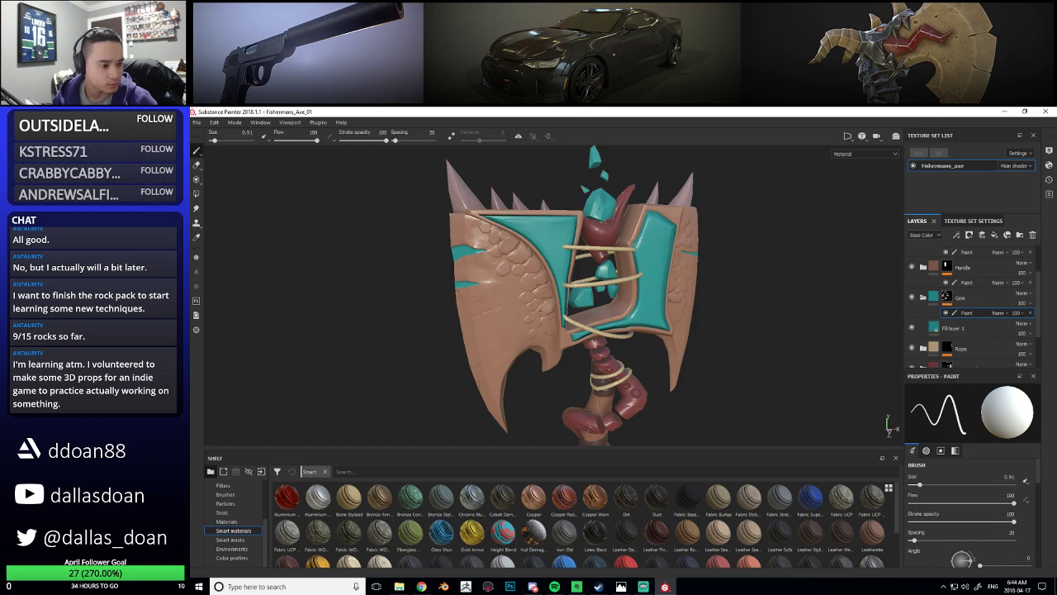
{"action": "left_click_drag", "start_coordinate": [538, 312], "coordinate": [524, 294], "text": "alt"}
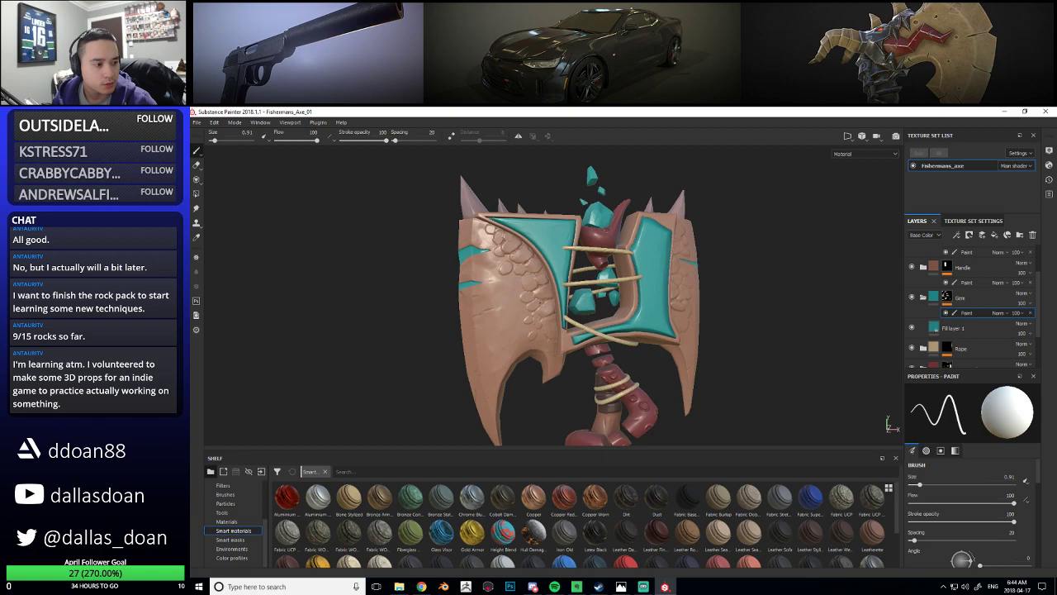
Browse the alpha library for brush, smudge and stain shapes, previewing several of the organic ones
{"action": "middle_click_drag", "start_coordinate": [512, 290], "coordinate": [520, 264], "text": "alt"}
{"action": "left_click_drag", "start_coordinate": [264, 536], "coordinate": [265, 495]}
{"action": "left_click", "coordinate": [240, 504]}
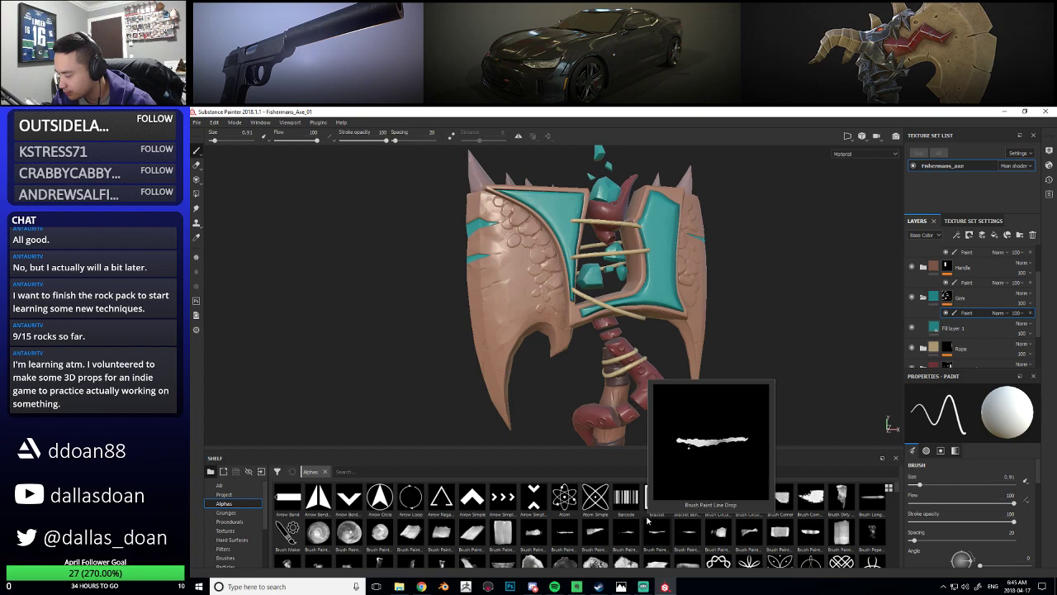
{"action": "mouse_move", "coordinate": [842, 498]}
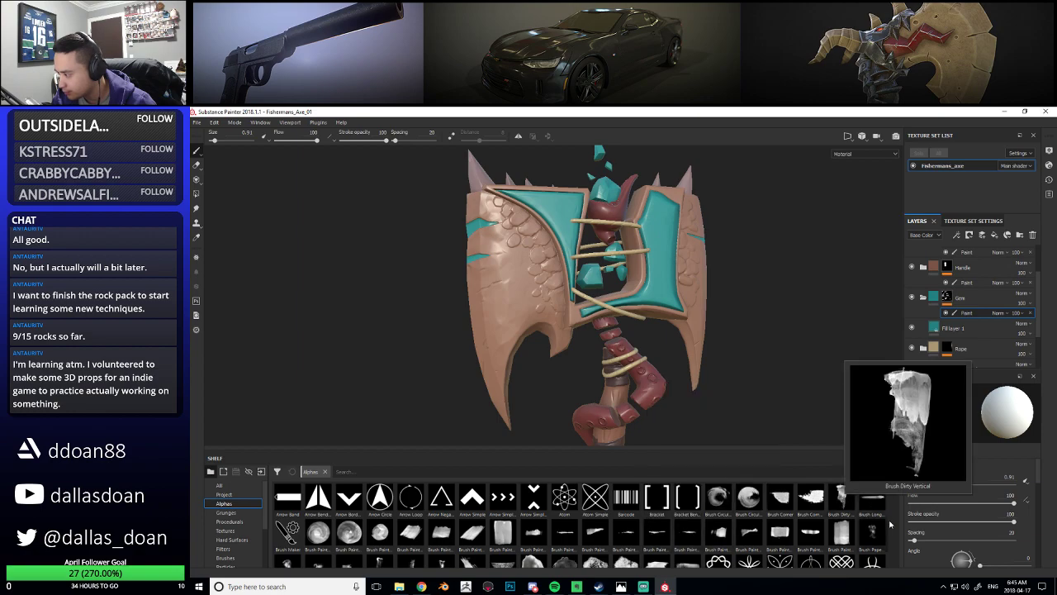
{"action": "scroll", "coordinate": [729, 526], "scroll_direction": "down", "scroll_amount": 3}
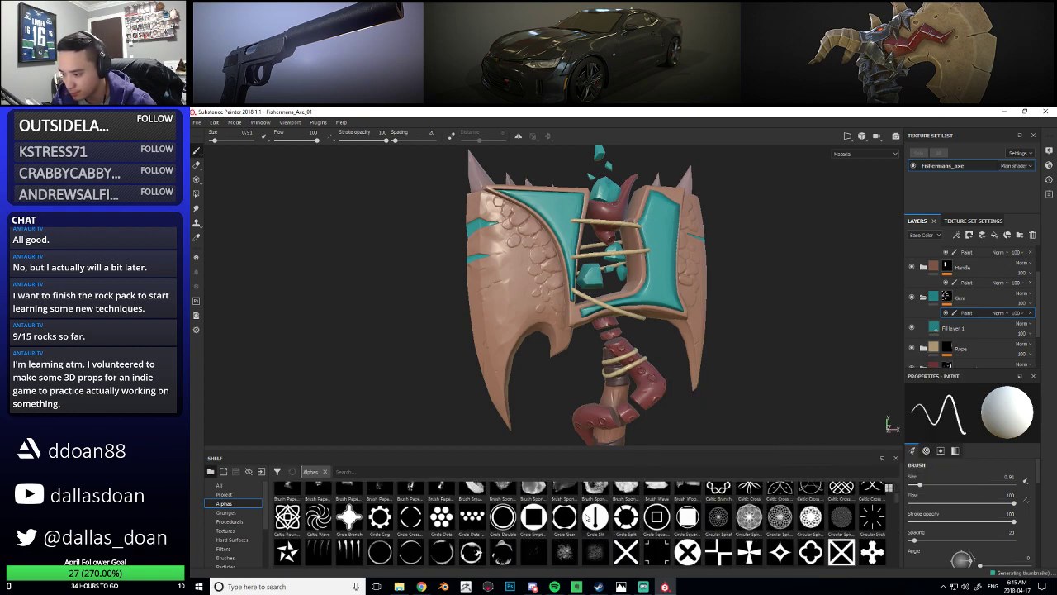
{"action": "scroll", "coordinate": [484, 519], "scroll_direction": "down", "scroll_amount": 3}
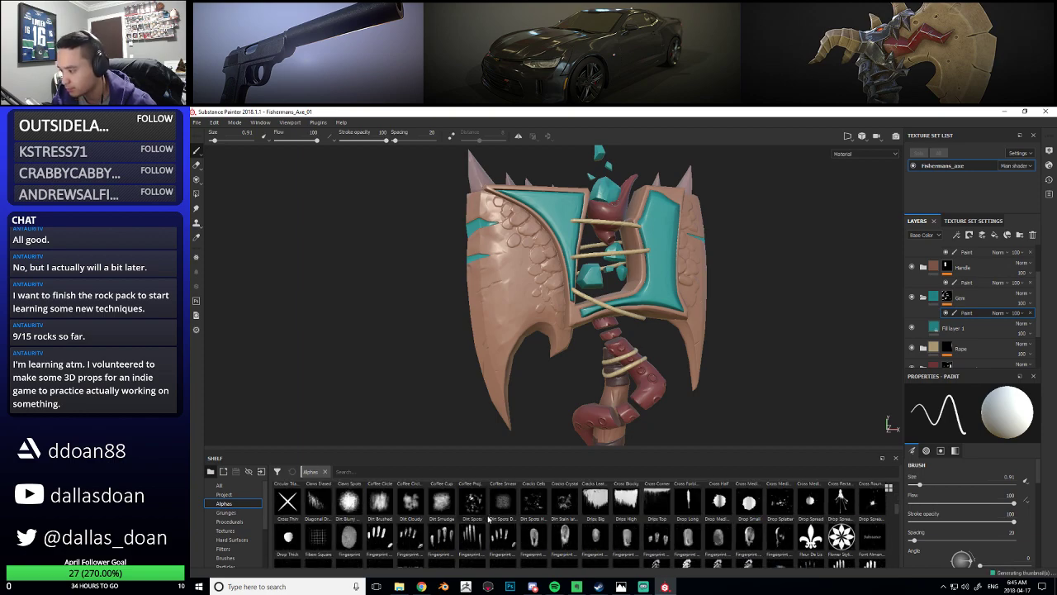
{"action": "scroll", "coordinate": [504, 523], "scroll_direction": "down", "scroll_amount": 3}
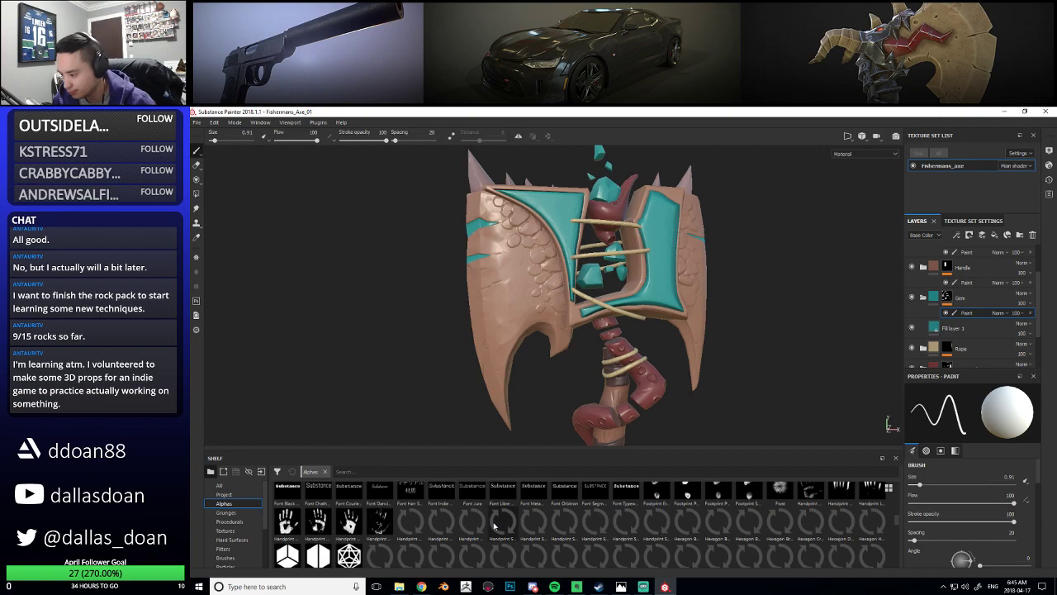
{"action": "scroll", "coordinate": [496, 525], "scroll_direction": "down", "scroll_amount": 3}
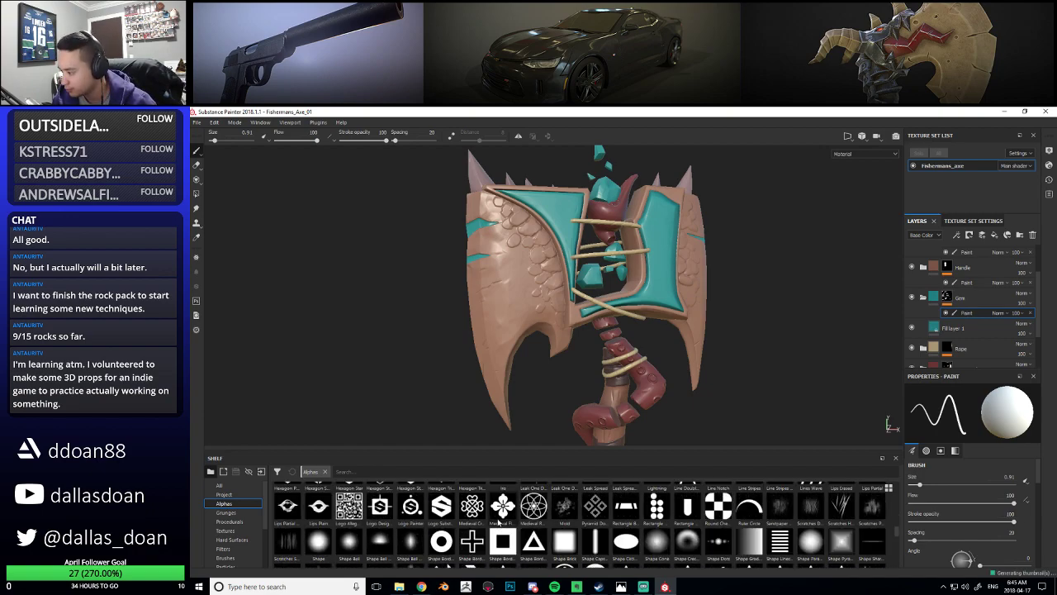
{"action": "scroll", "coordinate": [499, 522], "scroll_direction": "down", "scroll_amount": 3}
{"action": "scroll", "coordinate": [499, 523], "scroll_direction": "down", "scroll_amount": 3}
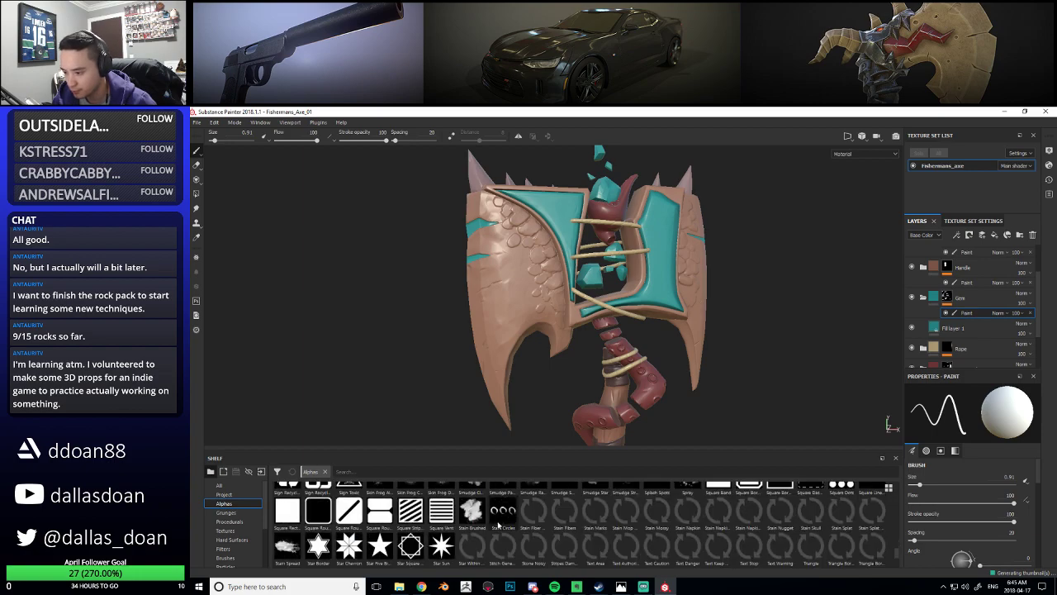
{"action": "scroll", "coordinate": [500, 523], "scroll_direction": "up", "scroll_amount": 2}
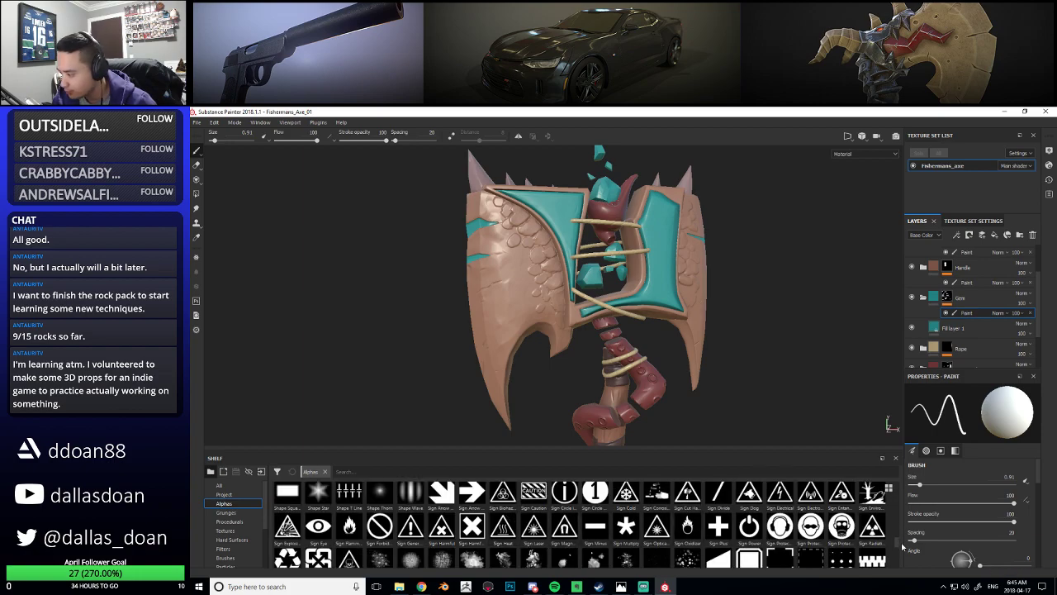
{"action": "scroll", "coordinate": [900, 546], "scroll_direction": "down", "scroll_amount": 1}
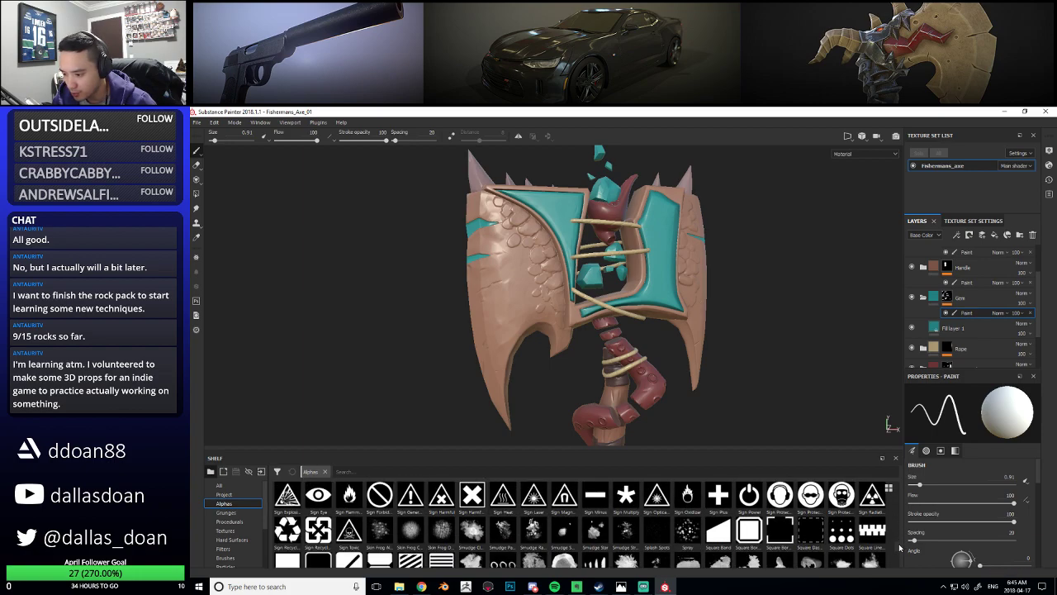
{"action": "mouse_move", "coordinate": [508, 543]}
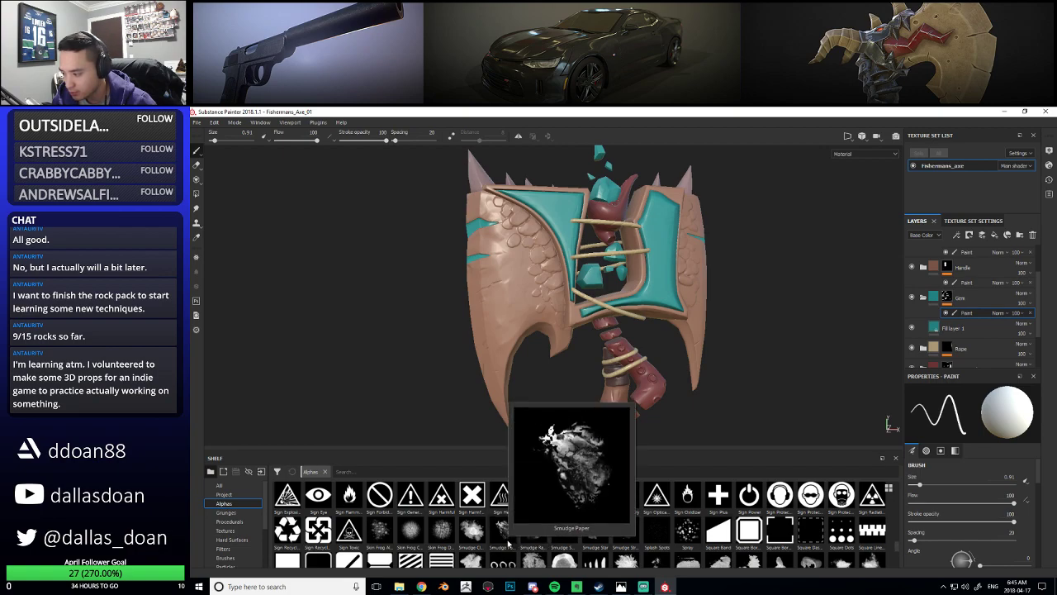
{"action": "scroll", "coordinate": [896, 551], "scroll_direction": "down", "scroll_amount": 2}
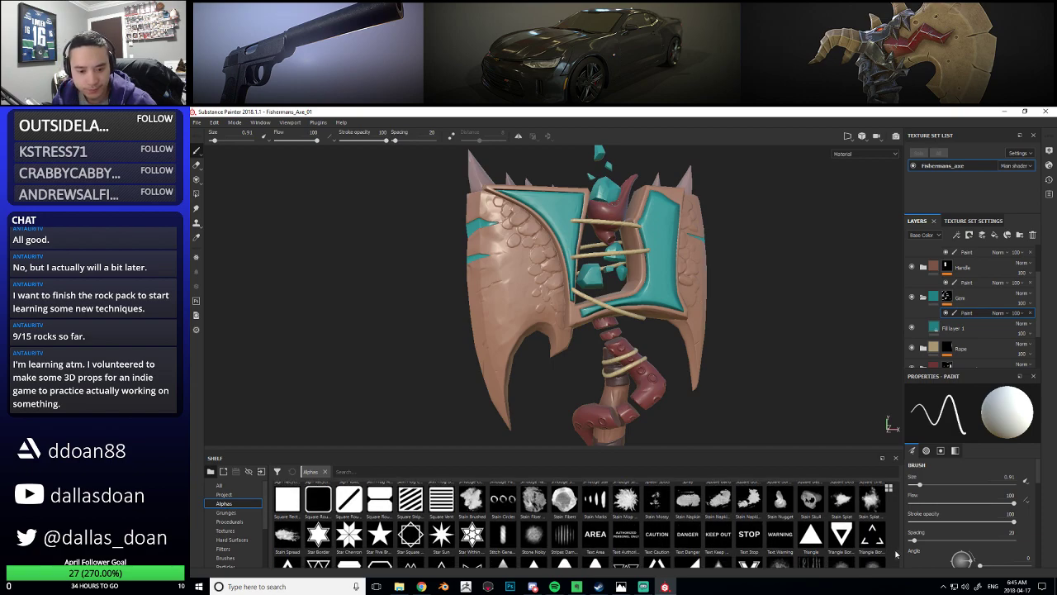
{"action": "mouse_move", "coordinate": [531, 505]}
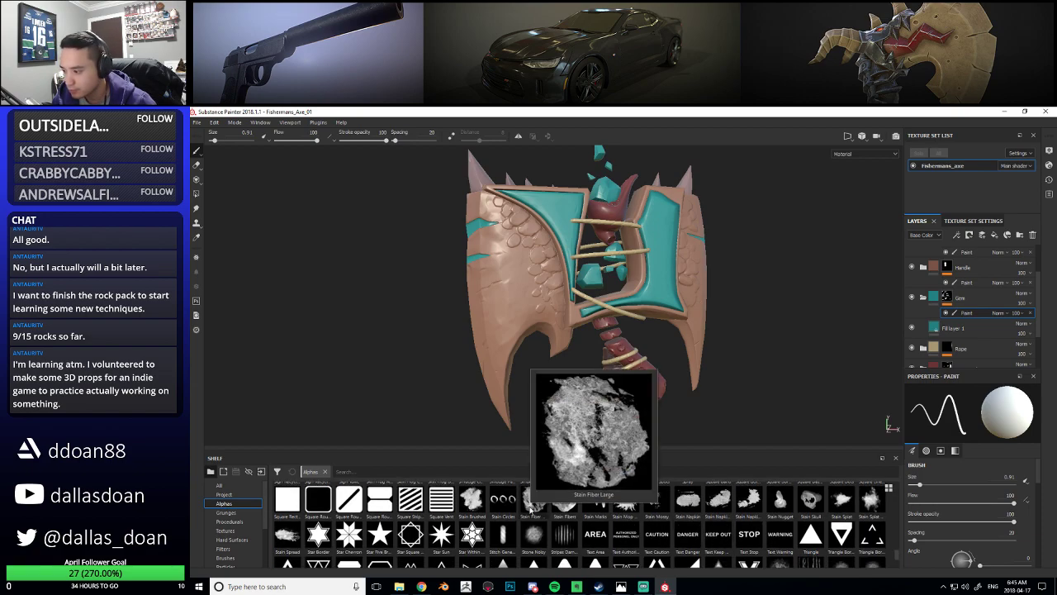
{"action": "mouse_move", "coordinate": [877, 512]}
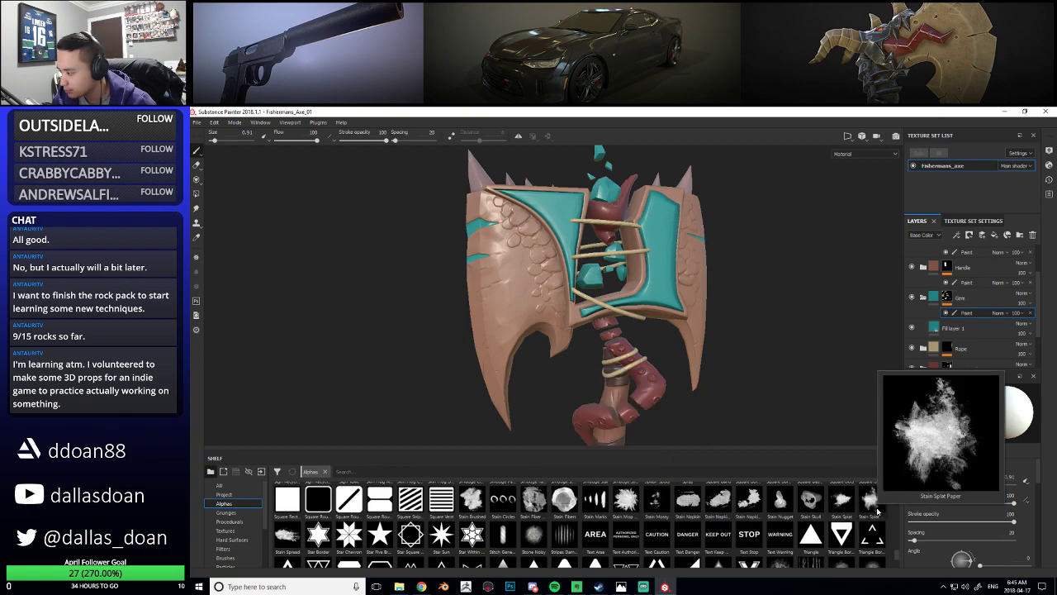
{"action": "mouse_move", "coordinate": [805, 509]}
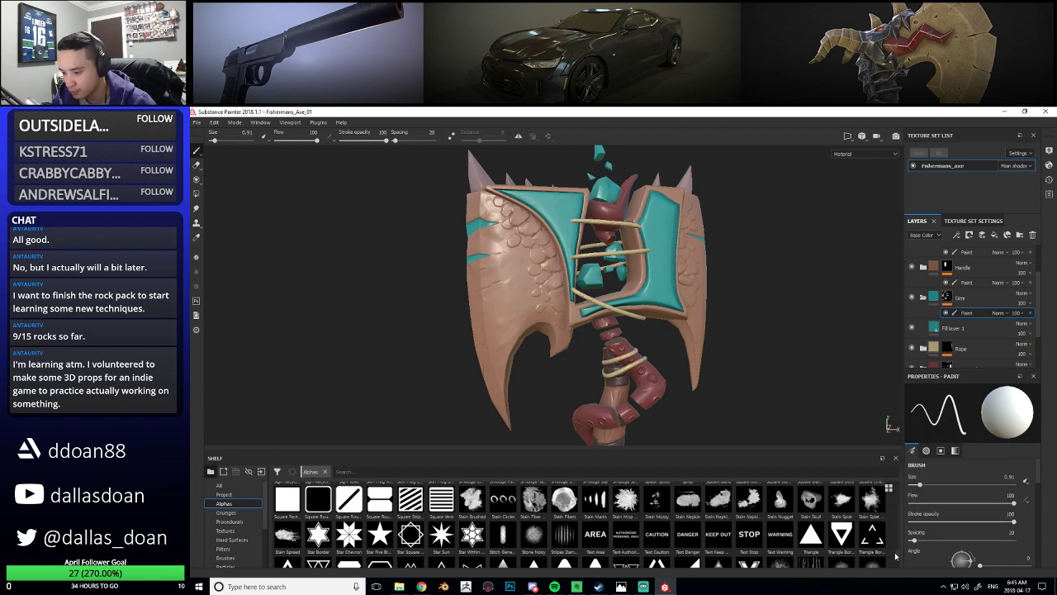
{"action": "scroll", "coordinate": [895, 556], "scroll_direction": "down", "scroll_amount": 2}
{"action": "scroll", "coordinate": [894, 559], "scroll_direction": "up", "scroll_amount": 10}
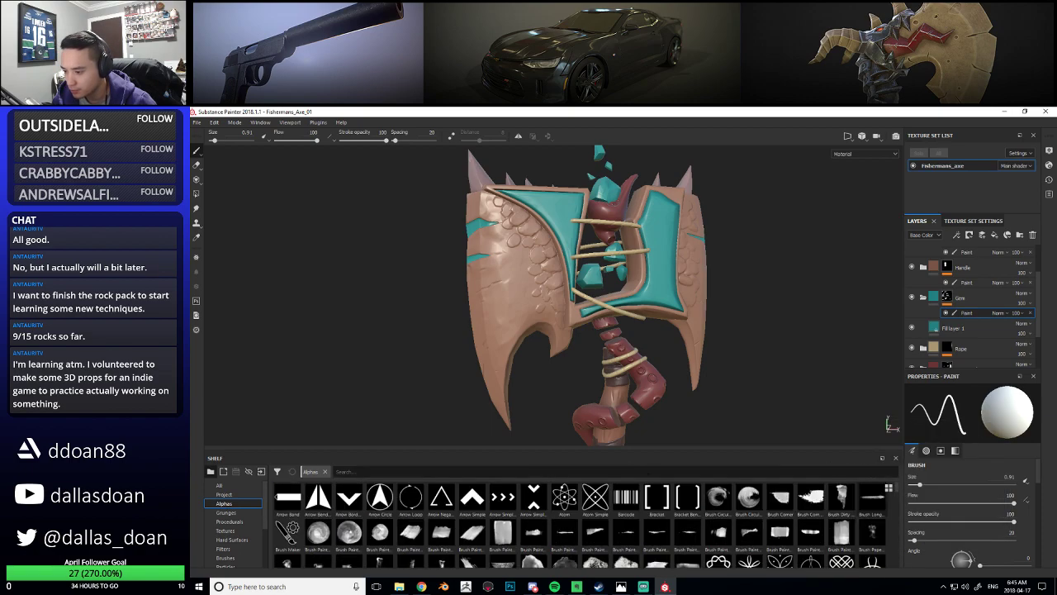
{"action": "left_click_drag", "start_coordinate": [265, 518], "coordinate": [265, 558]}
Add a fill layer inside the AxeHead folder, directly above its Base layer
{"action": "left_click_drag", "start_coordinate": [556, 308], "coordinate": [661, 345], "text": "alt"}
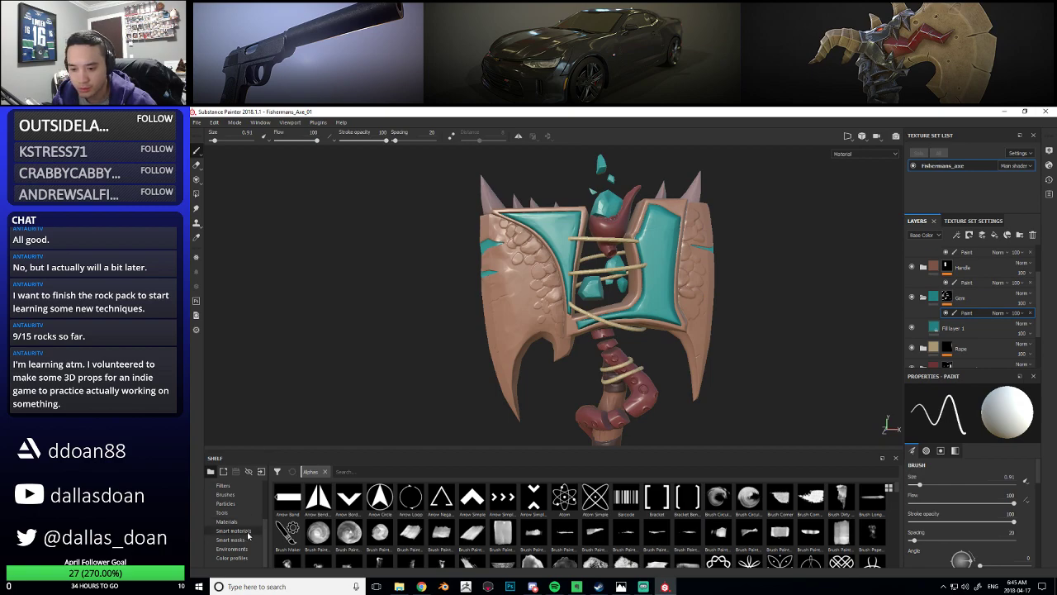
{"action": "middle_click_drag", "start_coordinate": [506, 308], "coordinate": [492, 328], "text": "alt"}
{"action": "left_click_drag", "start_coordinate": [491, 329], "coordinate": [497, 317], "text": "alt"}
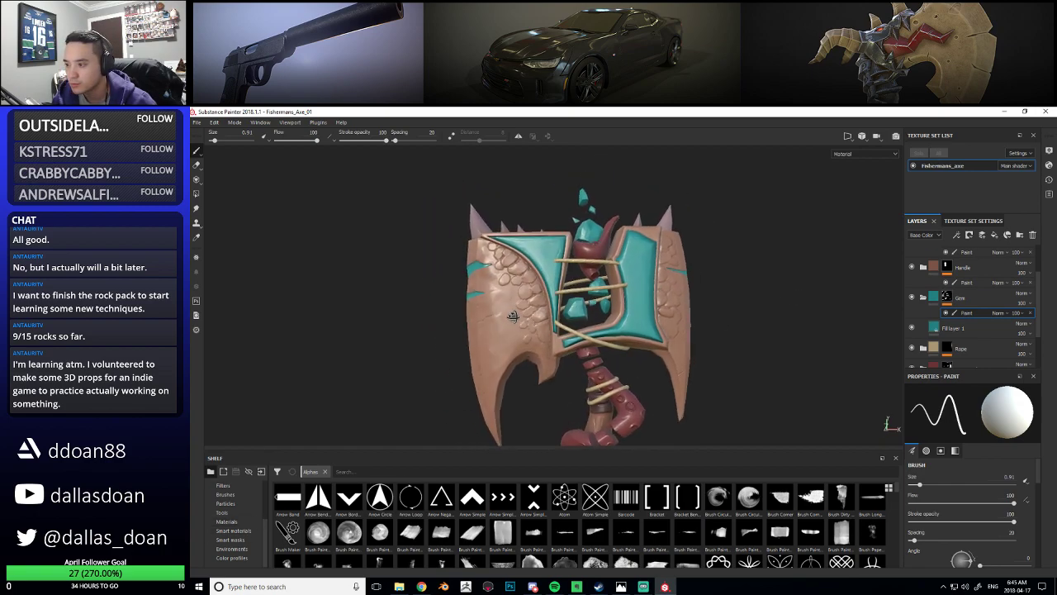
{"action": "scroll", "coordinate": [947, 302], "scroll_direction": "up", "scroll_amount": 2}
{"action": "scroll", "coordinate": [922, 344], "scroll_direction": "down", "scroll_amount": 3}
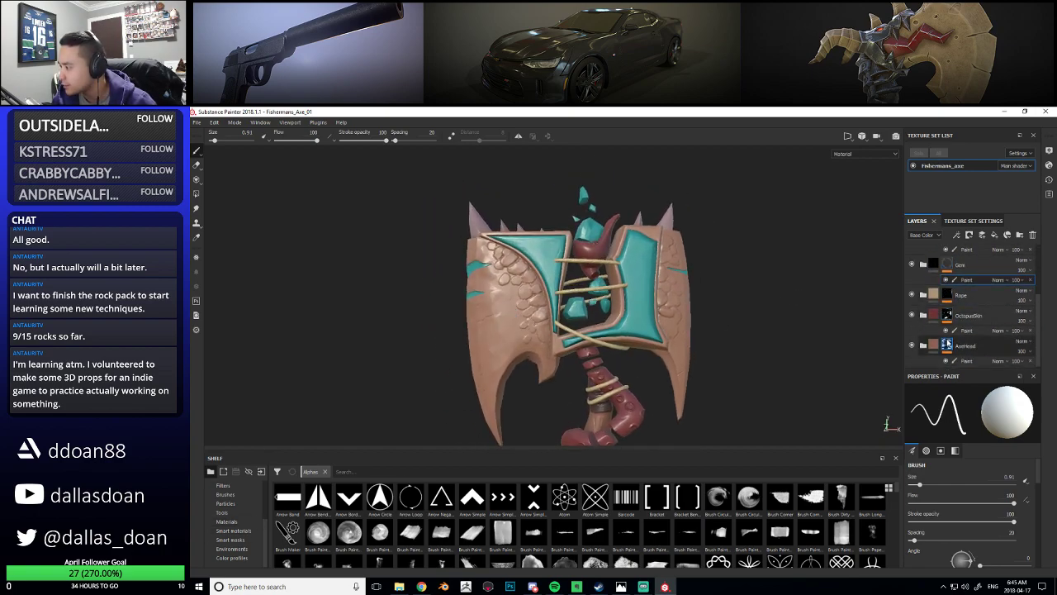
{"action": "scroll", "coordinate": [940, 349], "scroll_direction": "down", "scroll_amount": 1}
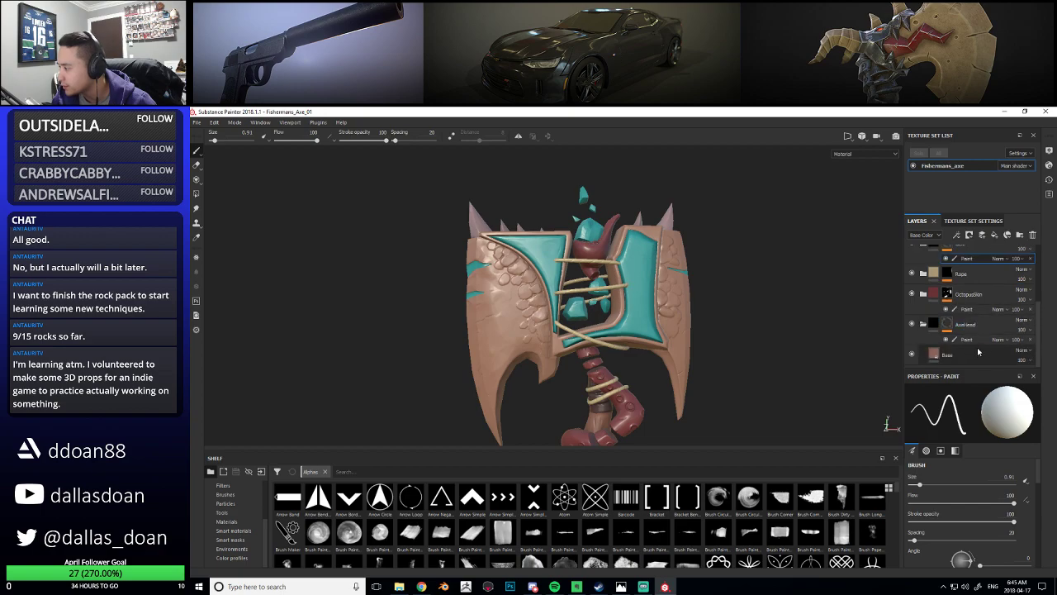
{"action": "left_click", "coordinate": [981, 328]}
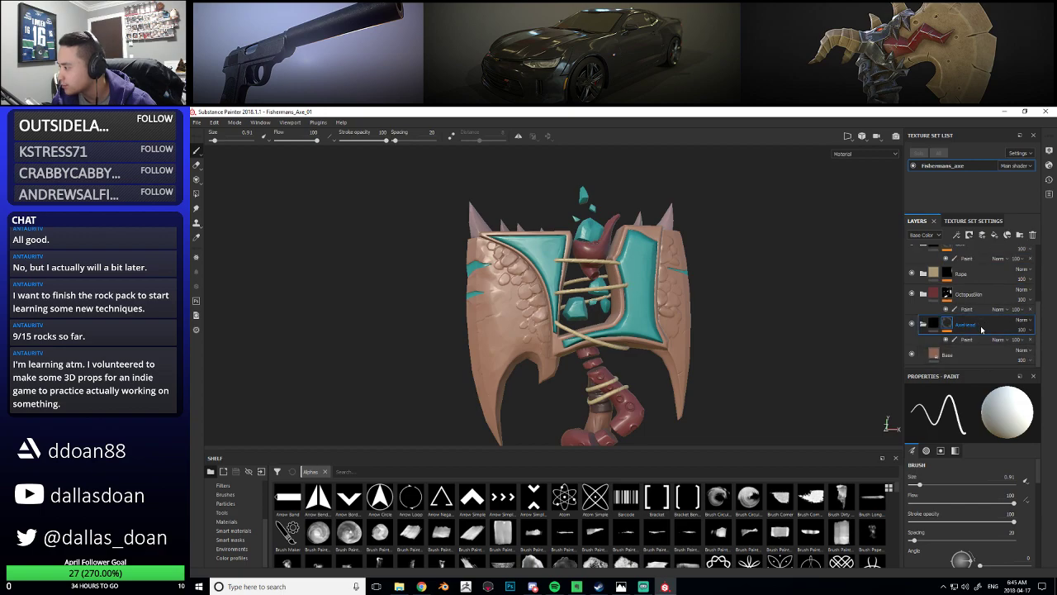
{"action": "left_click", "coordinate": [995, 234]}
{"action": "mouse_move", "coordinate": [950, 325]}
{"action": "left_mouse_down"}
{"action": "mouse_move", "coordinate": [968, 348]}
{"action": "mouse_move", "coordinate": [942, 340]}
{"action": "left_mouse_up"}
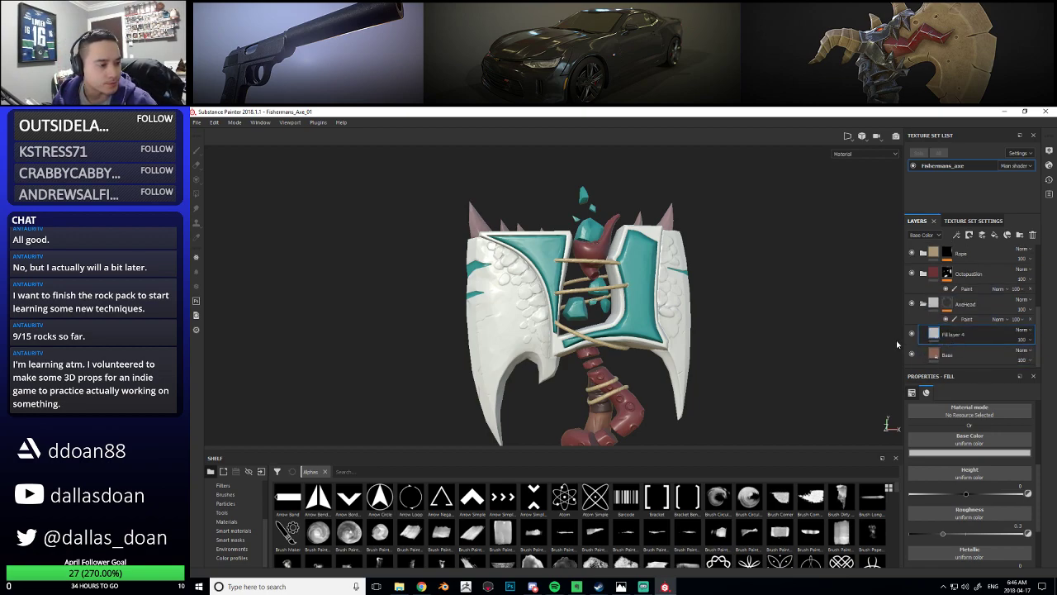
Rename the new fill layer in the AxeHead folder as edgewear
{"action": "double_click", "coordinate": [954, 335]}
{"action": "type", "text": "edge"}
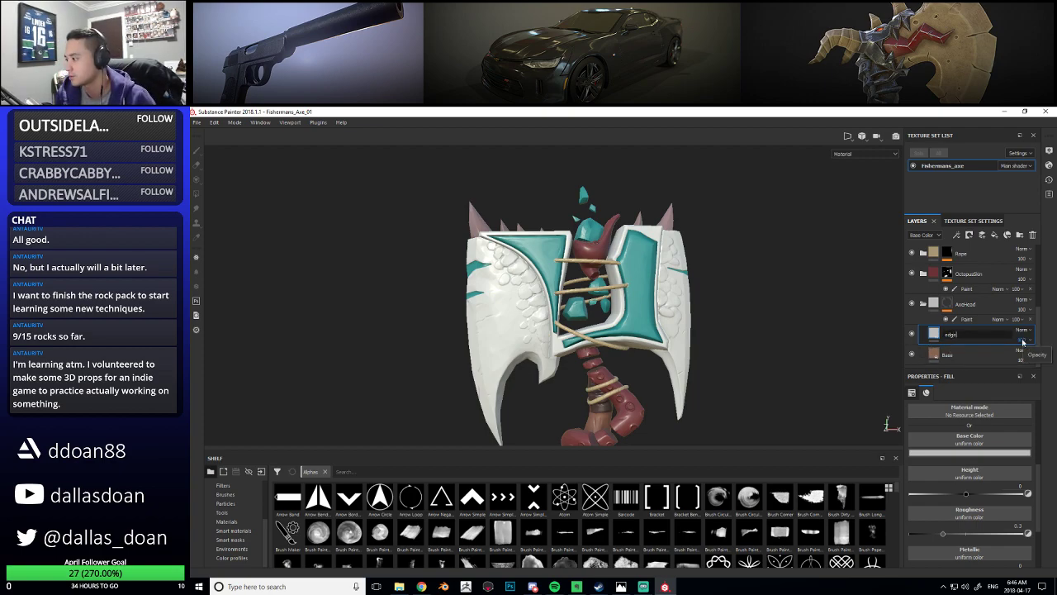
{"action": "type", "text": "wear"}
{"action": "key", "text": "Return"}
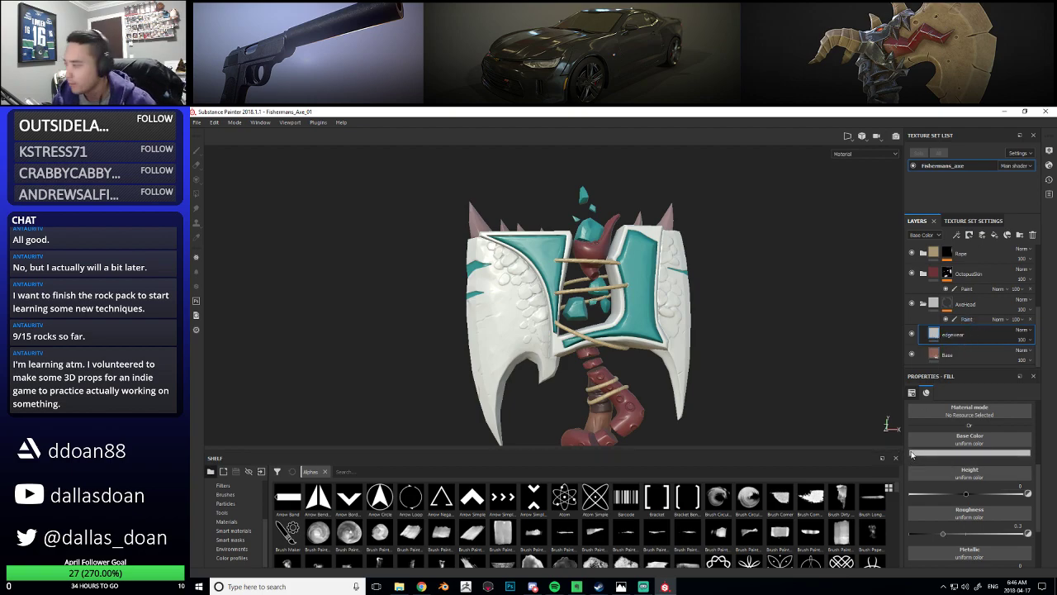
Add a black mask to the edgewear layer
{"action": "left_click_drag", "start_coordinate": [891, 360], "coordinate": [849, 353], "text": "alt"}
{"action": "right_click", "coordinate": [953, 334]}
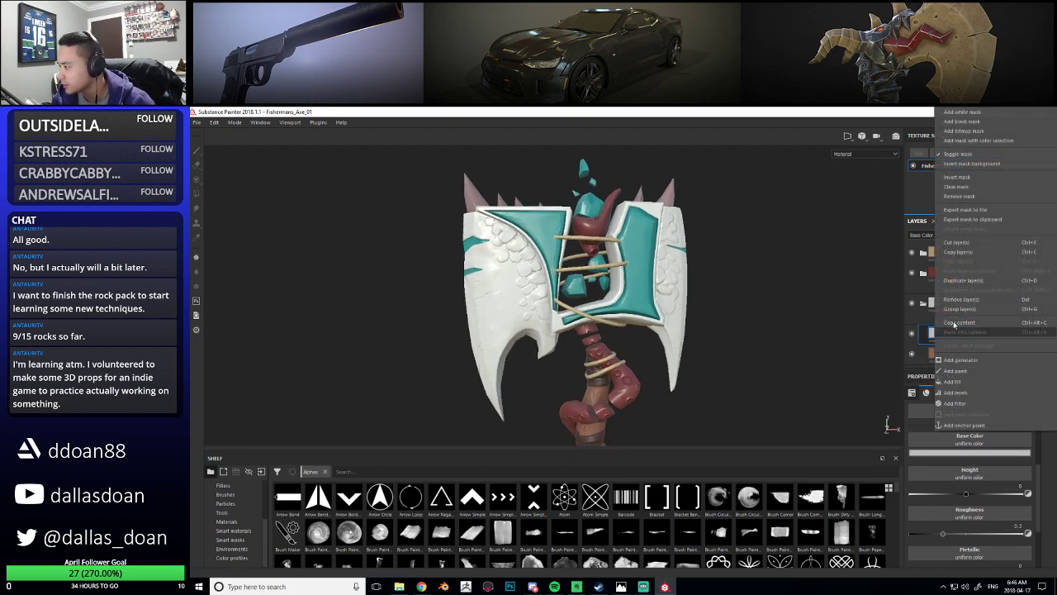
{"action": "left_click", "coordinate": [966, 122]}
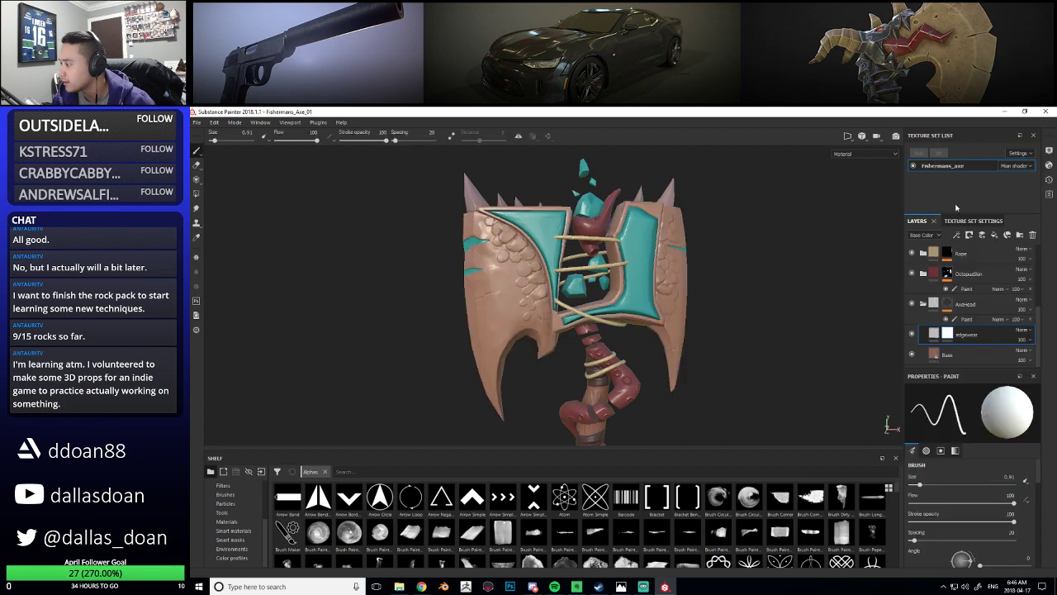
Set the edgewear layer's base color to a pale beige-pink by sampling the axe blade's color and lightening it
{"action": "left_click", "coordinate": [935, 334]}
{"action": "right_click", "coordinate": [935, 336]}
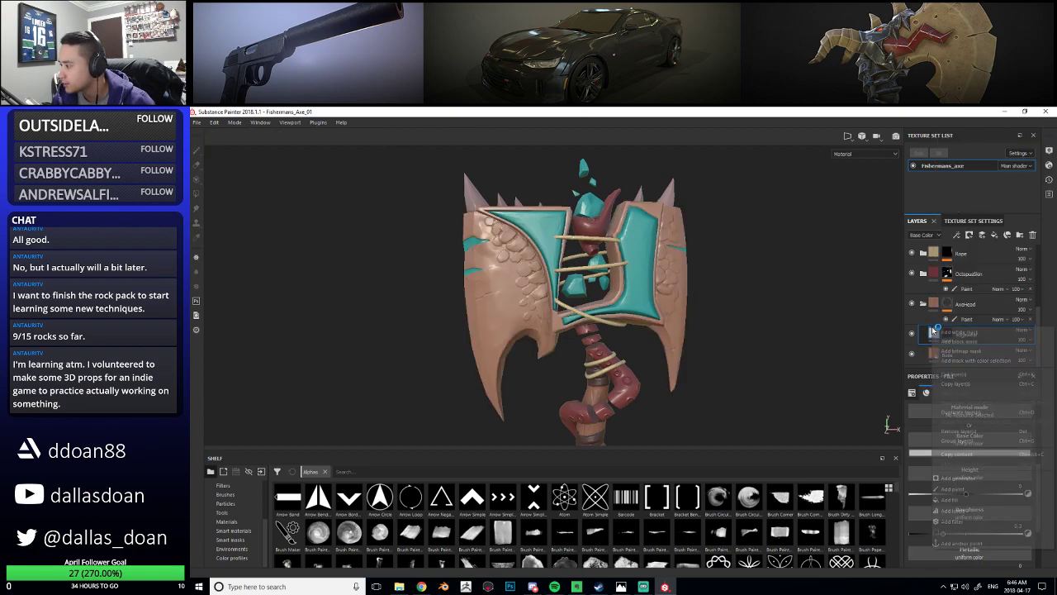
{"action": "left_click", "coordinate": [926, 336]}
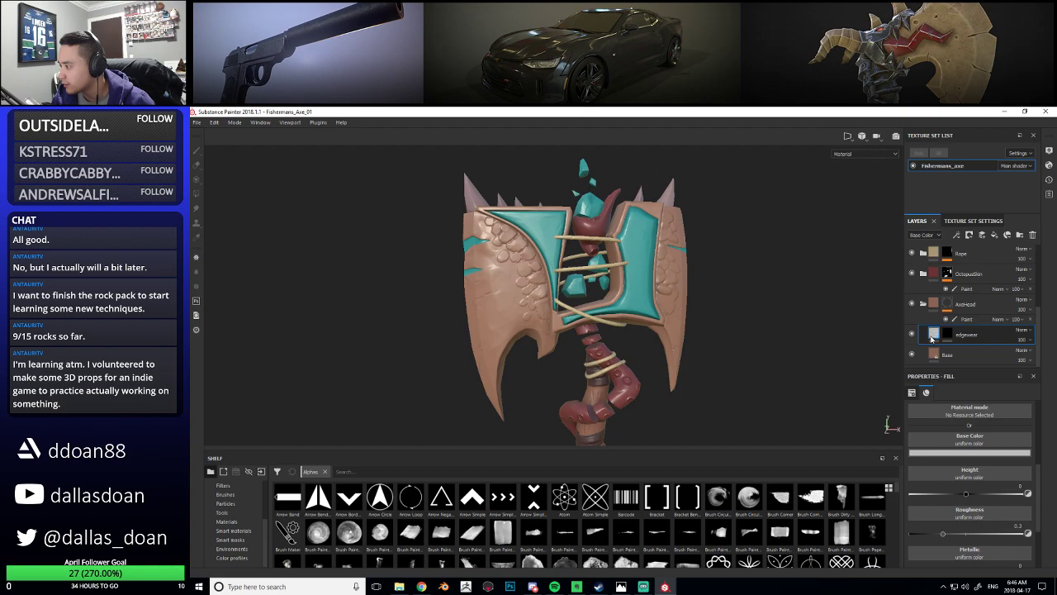
{"action": "left_click", "coordinate": [968, 453]}
{"action": "left_click_drag", "start_coordinate": [975, 459], "coordinate": [510, 289]}
{"action": "left_click_drag", "start_coordinate": [955, 486], "coordinate": [943, 484]}
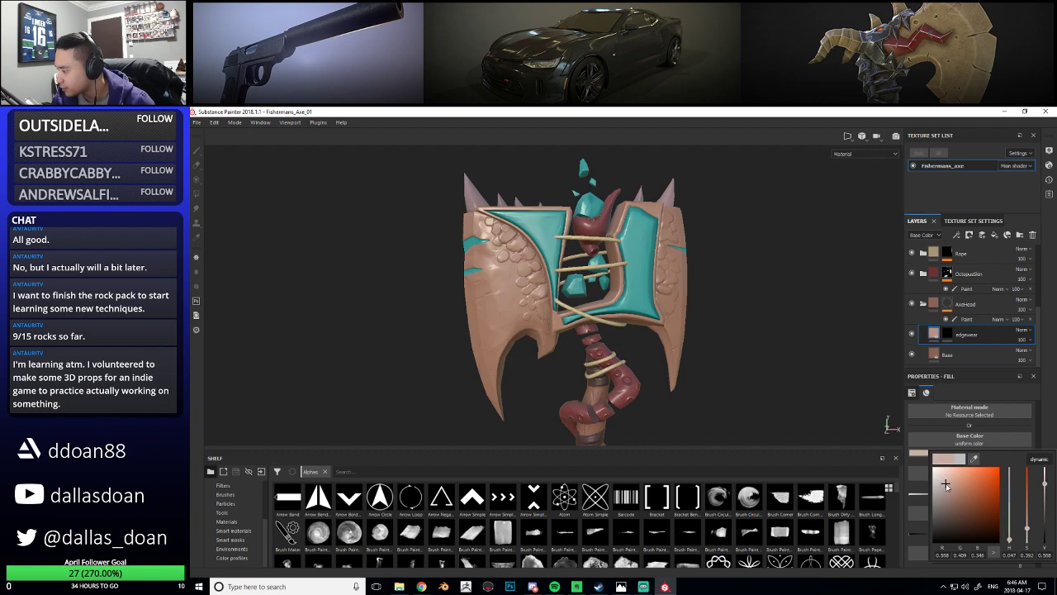
Apply the Spots smart mask to the edgewear layer's mask
{"action": "mouse_move", "coordinate": [798, 385]}
{"action": "left_mouse_down", "text": "alt"}
{"action": "mouse_move", "coordinate": [746, 347]}
{"action": "mouse_move", "coordinate": [671, 341]}
{"action": "left_mouse_up", "text": "alt"}
{"action": "left_click", "coordinate": [947, 334]}
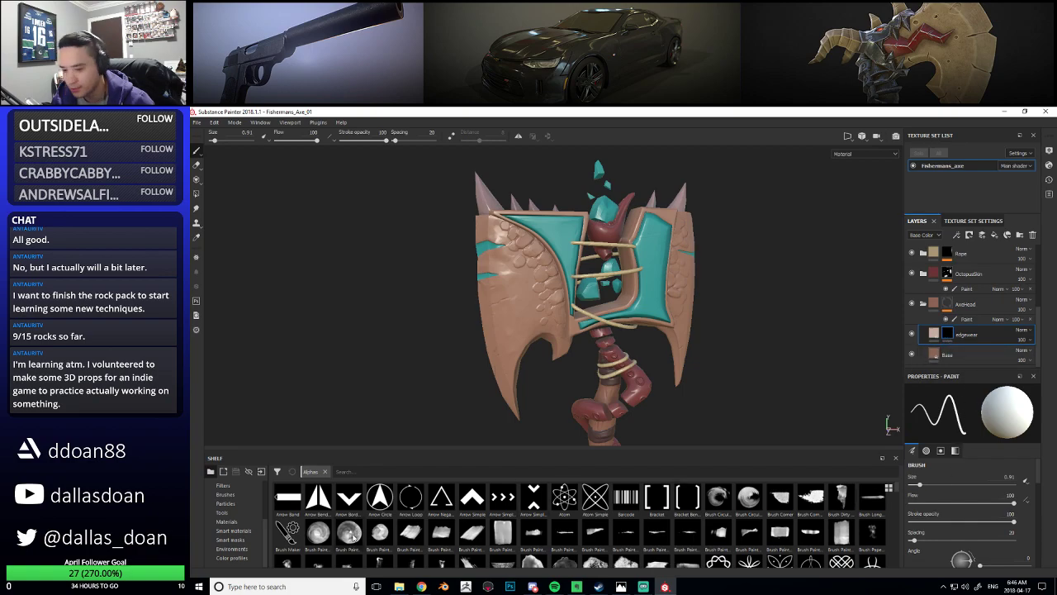
{"action": "scroll", "coordinate": [242, 530], "scroll_direction": "up", "scroll_amount": 3}
{"action": "scroll", "coordinate": [242, 529], "scroll_direction": "down", "scroll_amount": 3}
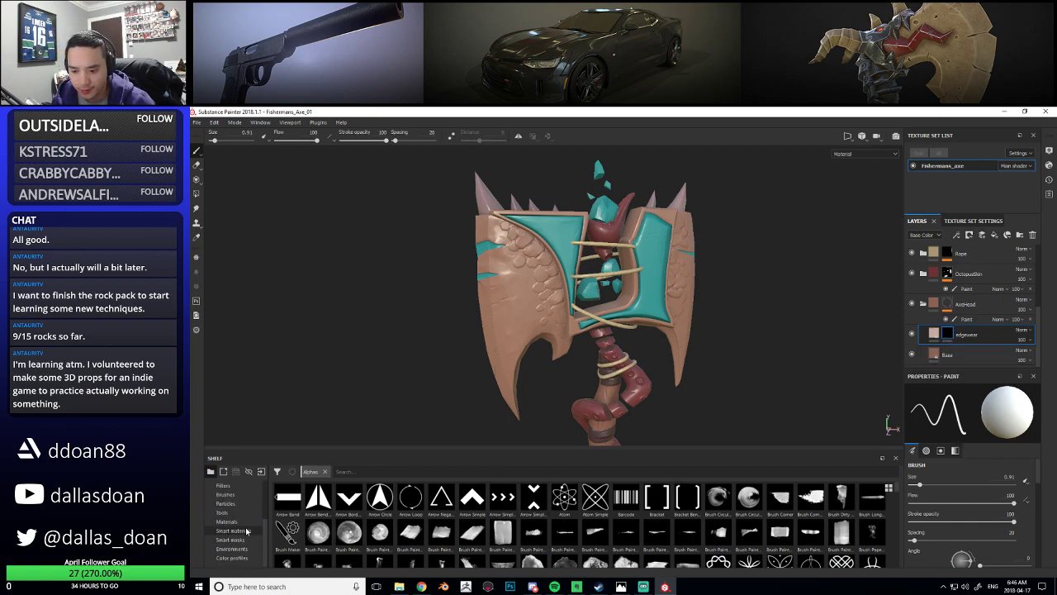
{"action": "left_click", "coordinate": [247, 539]}
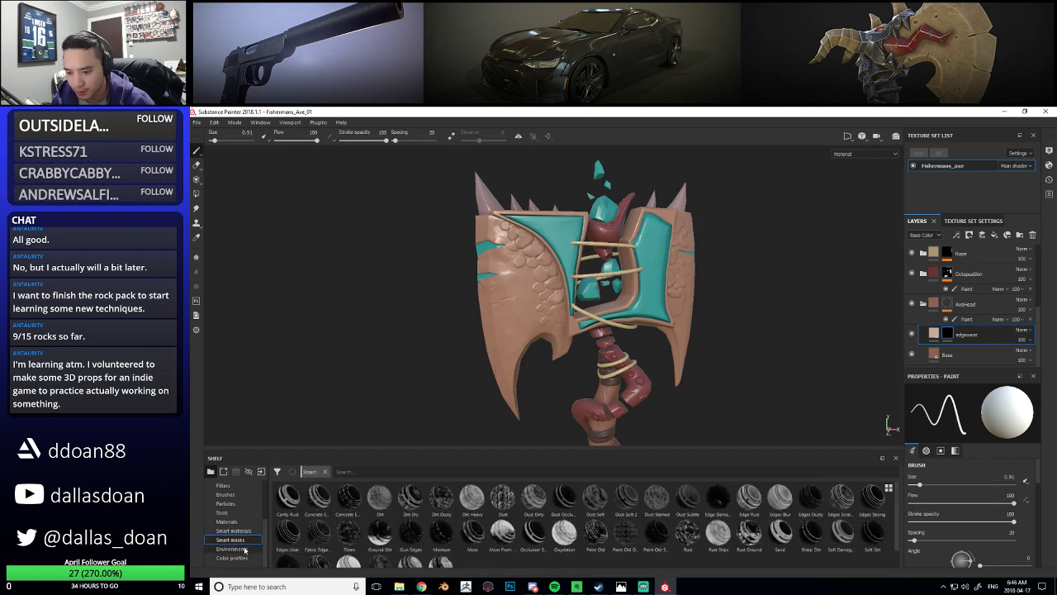
{"action": "scroll", "coordinate": [626, 529], "scroll_direction": "down", "scroll_amount": 1}
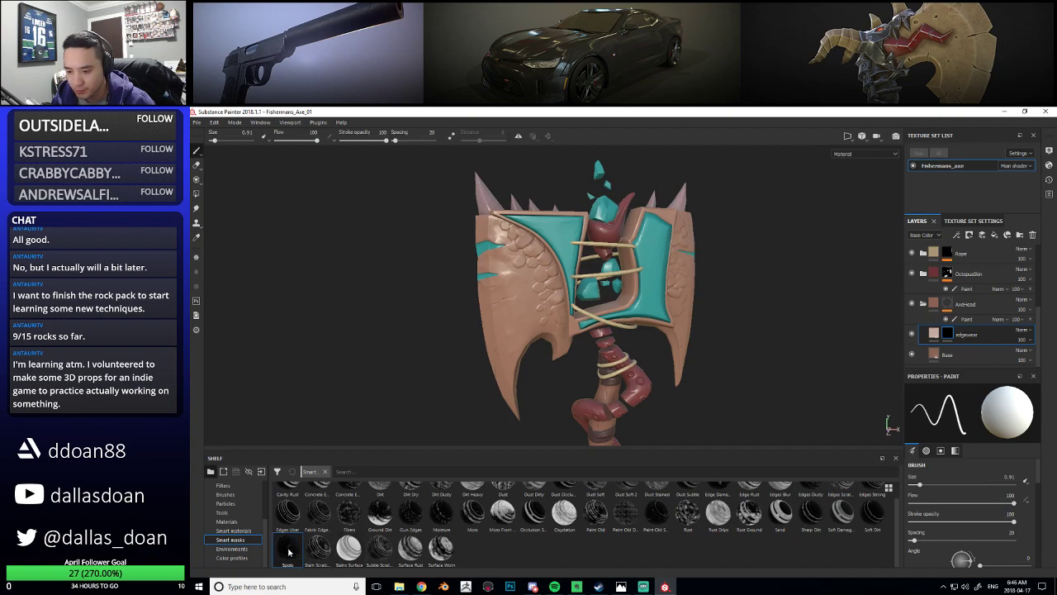
{"action": "left_click_drag", "start_coordinate": [286, 554], "coordinate": [950, 335]}
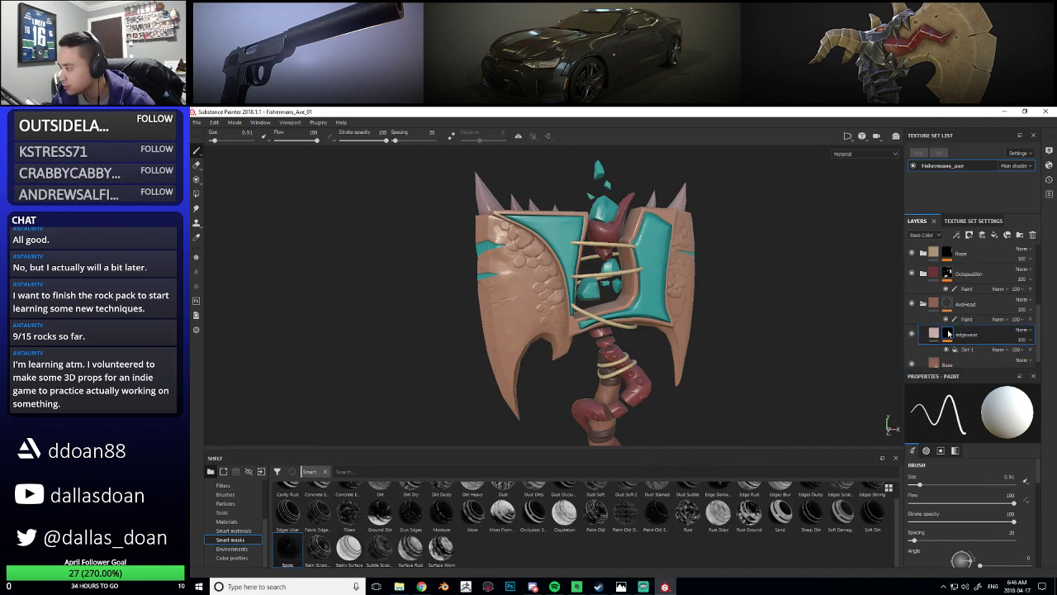
Set the UV scale of the edgewear mask's Dirt 1 fill to 0.06 and inspect the spots on the axe blade
{"action": "scroll", "coordinate": [537, 318], "scroll_direction": "up", "scroll_amount": 3}
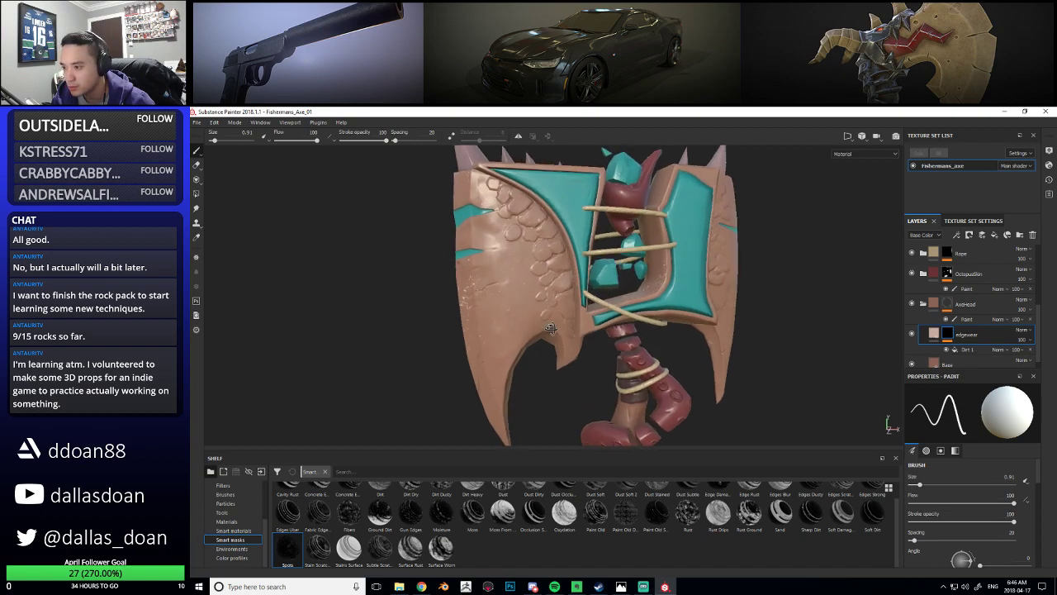
{"action": "left_click_drag", "start_coordinate": [537, 318], "coordinate": [587, 324], "text": "alt"}
{"action": "left_click", "coordinate": [966, 350]}
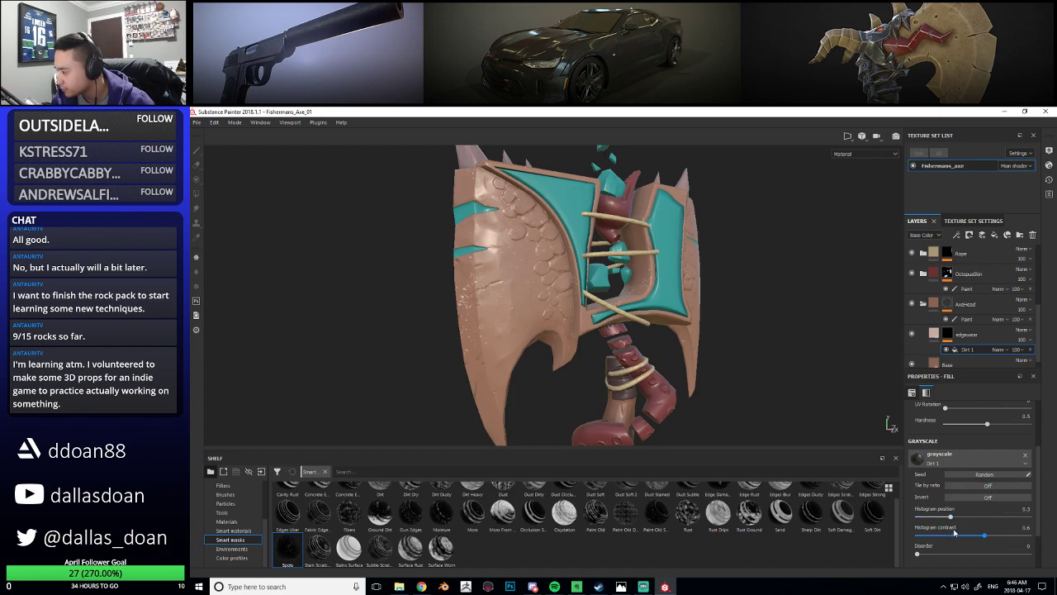
{"action": "scroll", "coordinate": [954, 533], "scroll_direction": "up", "scroll_amount": 4}
{"action": "mouse_move", "coordinate": [955, 463]}
{"action": "left_mouse_down"}
{"action": "mouse_move", "coordinate": [966, 462]}
{"action": "mouse_move", "coordinate": [944, 462]}
{"action": "left_mouse_up"}
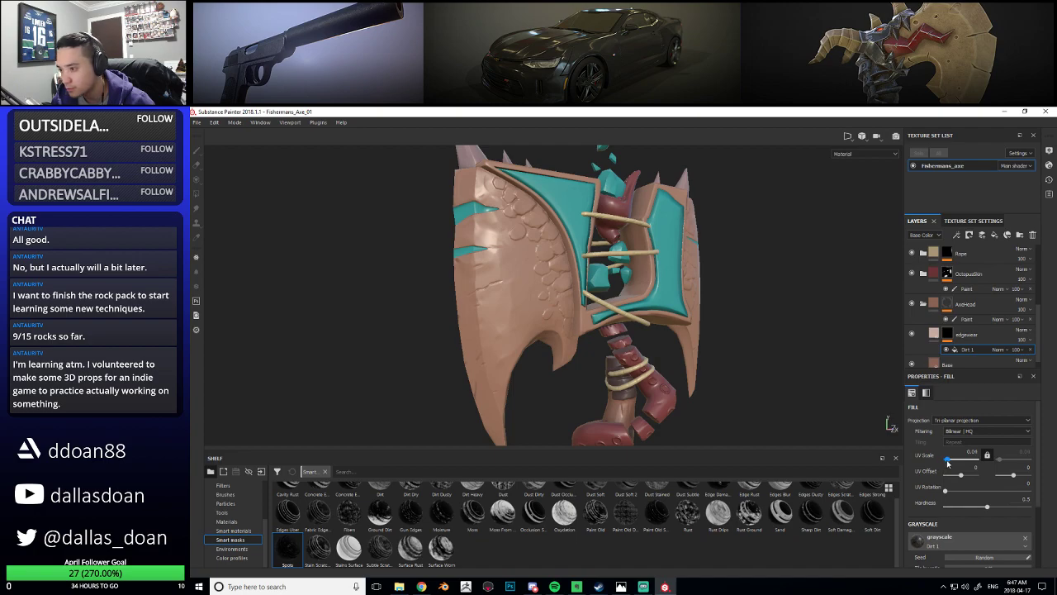
{"action": "left_click_drag", "start_coordinate": [948, 461], "coordinate": [948, 461]}
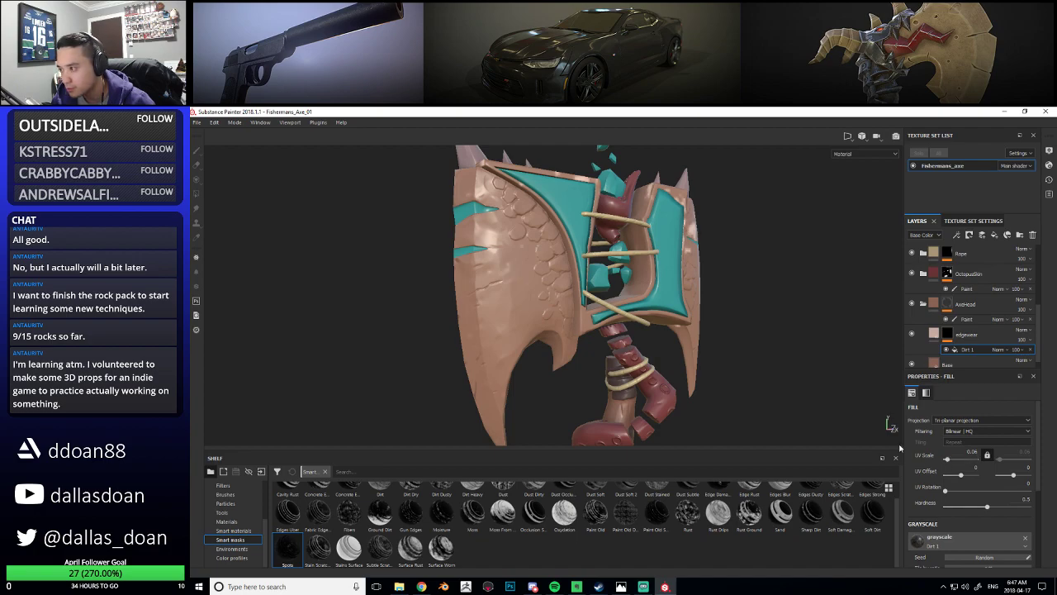
{"action": "left_click_drag", "start_coordinate": [769, 359], "coordinate": [760, 369], "text": "alt"}
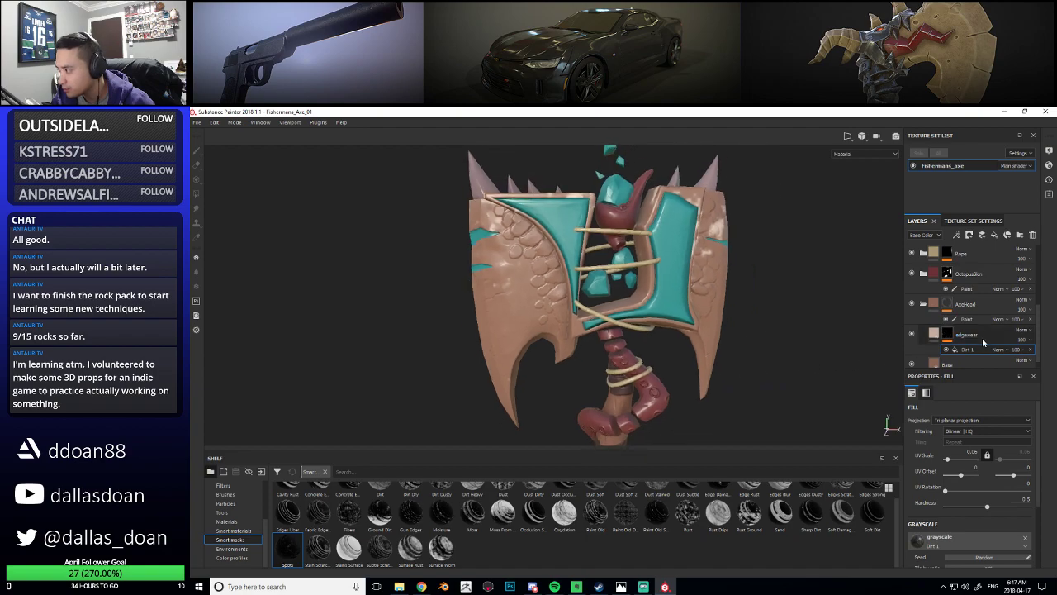
Remove the Dirt 1 fill effect from the edgewear layer's mask
{"action": "left_click", "coordinate": [971, 342]}
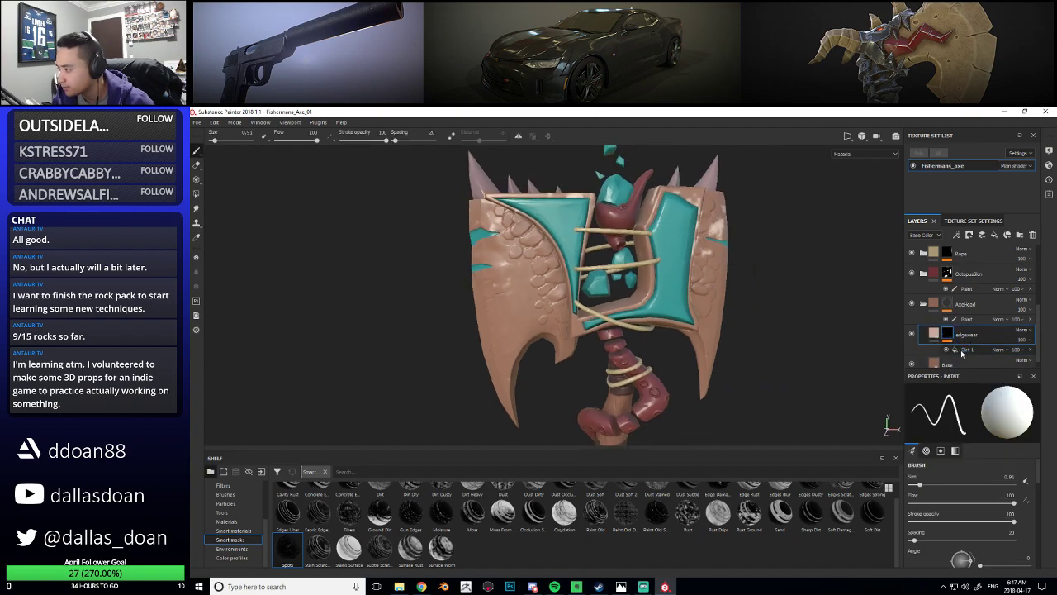
{"action": "left_click", "coordinate": [962, 350]}
{"action": "scroll", "coordinate": [950, 508], "scroll_direction": "up", "scroll_amount": 3}
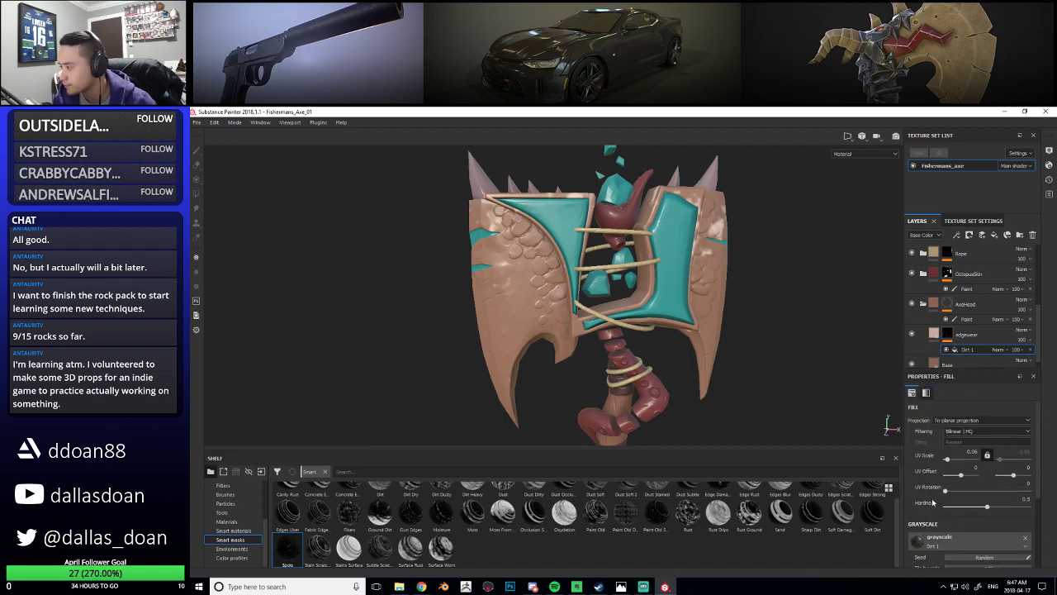
{"action": "left_click", "coordinate": [1029, 351]}
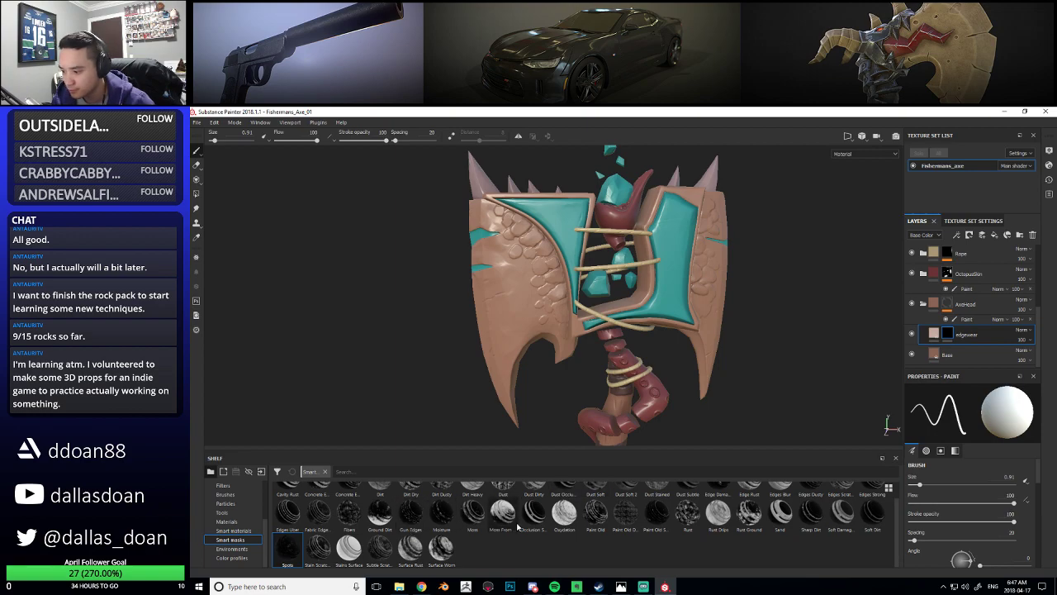
Apply the Dust Soft 2 smart mask to the edgewear layer and check its wear on the axe head up close
{"action": "scroll", "coordinate": [520, 541], "scroll_direction": "up", "scroll_amount": 1}
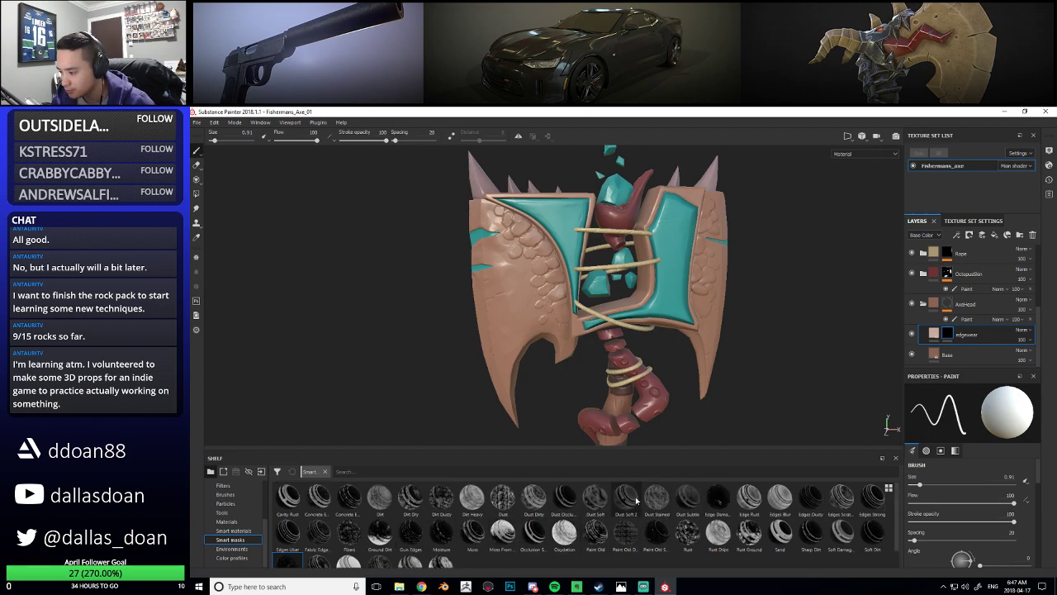
{"action": "left_click_drag", "start_coordinate": [621, 501], "coordinate": [958, 345]}
{"action": "left_click_drag", "start_coordinate": [505, 335], "coordinate": [632, 350], "text": "alt"}
{"action": "middle_click_drag", "start_coordinate": [570, 363], "coordinate": [629, 347], "text": "alt"}
{"action": "right_click_drag", "start_coordinate": [595, 347], "coordinate": [619, 347], "text": "alt"}
{"action": "left_click_drag", "start_coordinate": [619, 347], "coordinate": [619, 319], "text": "alt"}
{"action": "middle_click_drag", "start_coordinate": [619, 319], "coordinate": [669, 308], "text": "alt"}
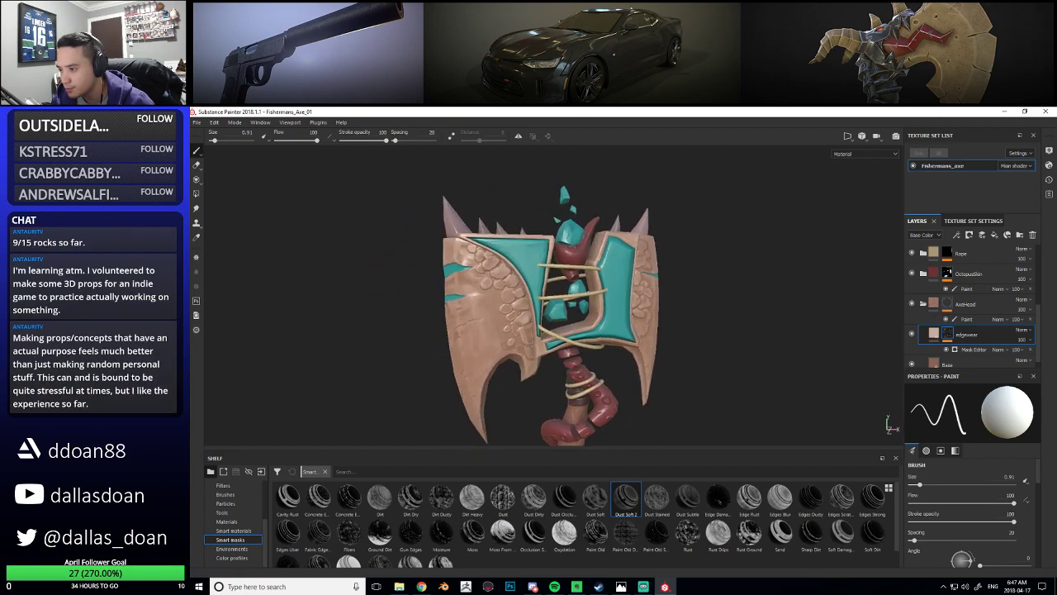
{"action": "right_click_drag", "start_coordinate": [669, 309], "coordinate": [702, 307], "text": "alt"}
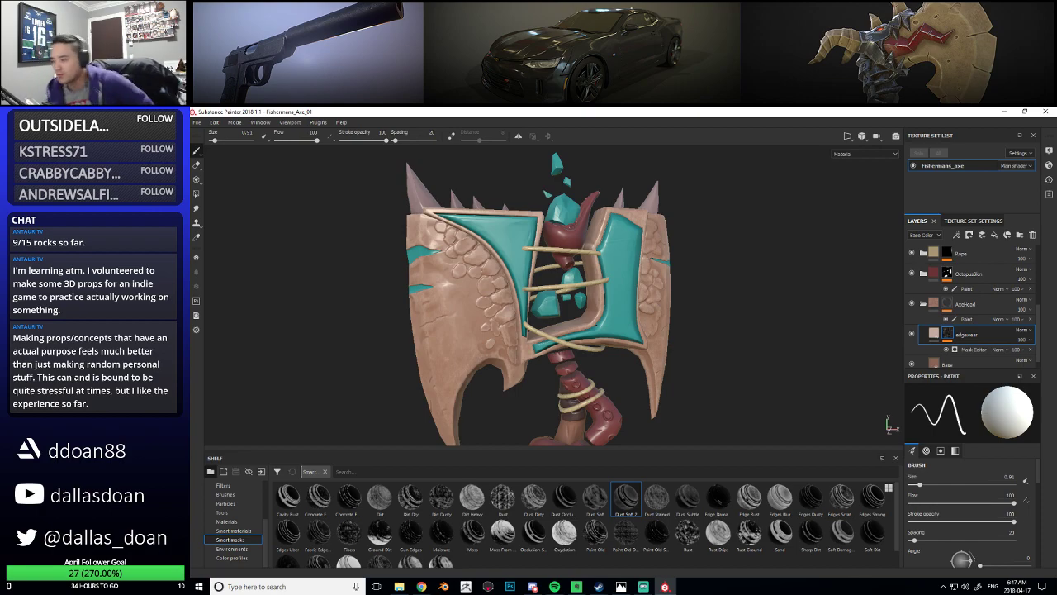
{"action": "middle_click_drag", "start_coordinate": [578, 331], "coordinate": [671, 323], "text": "alt"}
{"action": "right_click_drag", "start_coordinate": [671, 322], "coordinate": [719, 339], "text": "alt"}
{"action": "mouse_move", "coordinate": [719, 339]}
{"action": "left_mouse_down", "text": "alt"}
{"action": "mouse_move", "coordinate": [785, 355]}
{"action": "mouse_move", "coordinate": [735, 346]}
{"action": "left_mouse_up", "text": "alt"}
Undo and redo the Dust Soft 2 smart mask to compare the axe head with and without it
{"action": "mouse_move", "coordinate": [924, 488]}
{"action": "left_mouse_down"}
{"action": "mouse_move", "coordinate": [950, 488]}
{"action": "mouse_move", "coordinate": [928, 488]}
{"action": "left_mouse_up"}
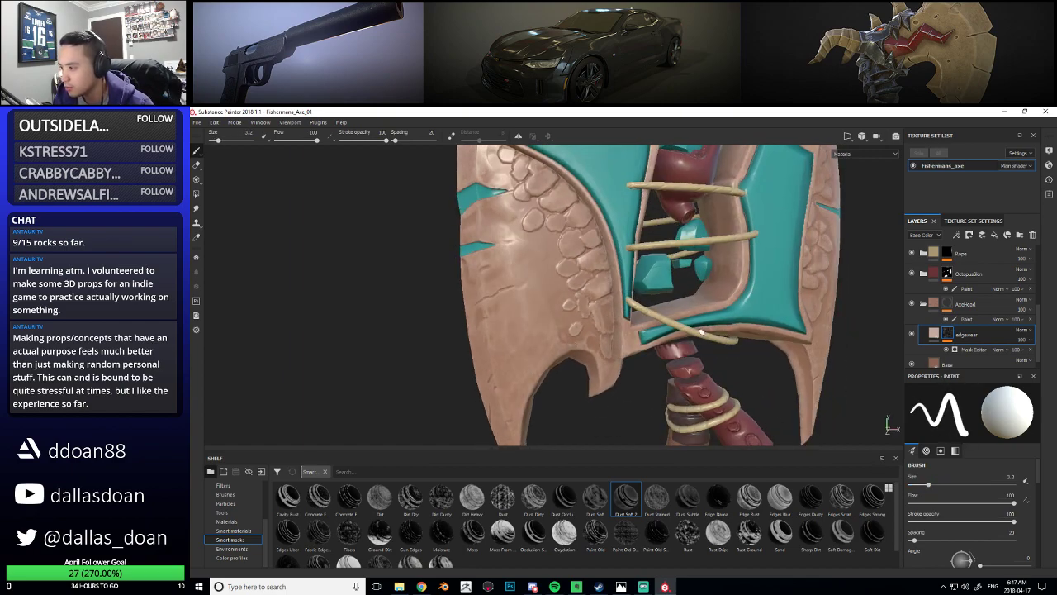
{"action": "middle_click_drag", "start_coordinate": [809, 314], "coordinate": [764, 339], "text": "alt"}
{"action": "key", "text": "ctrl+z"}
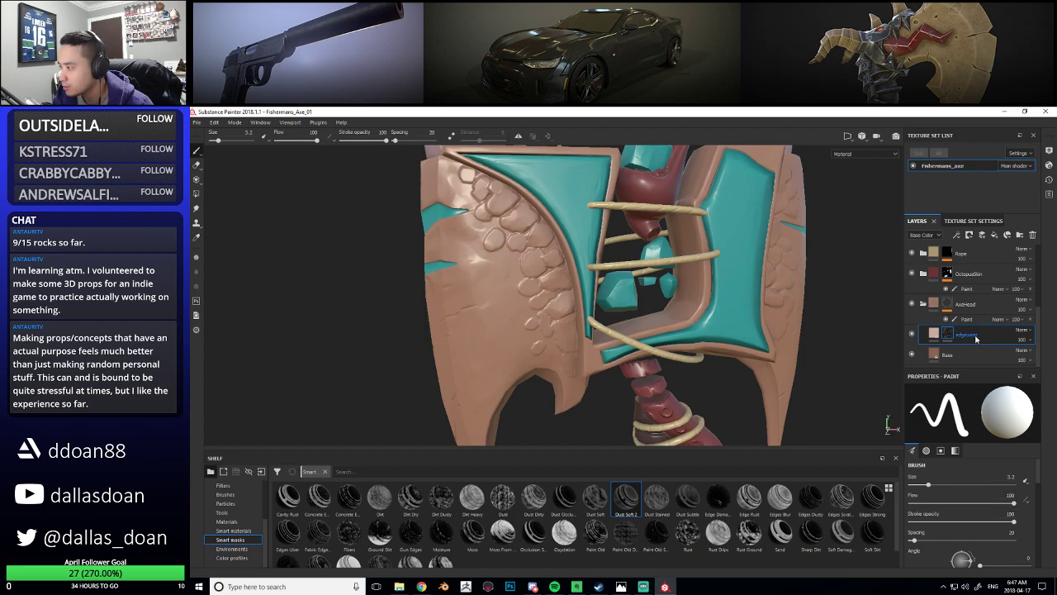
{"action": "left_click", "coordinate": [214, 122]}
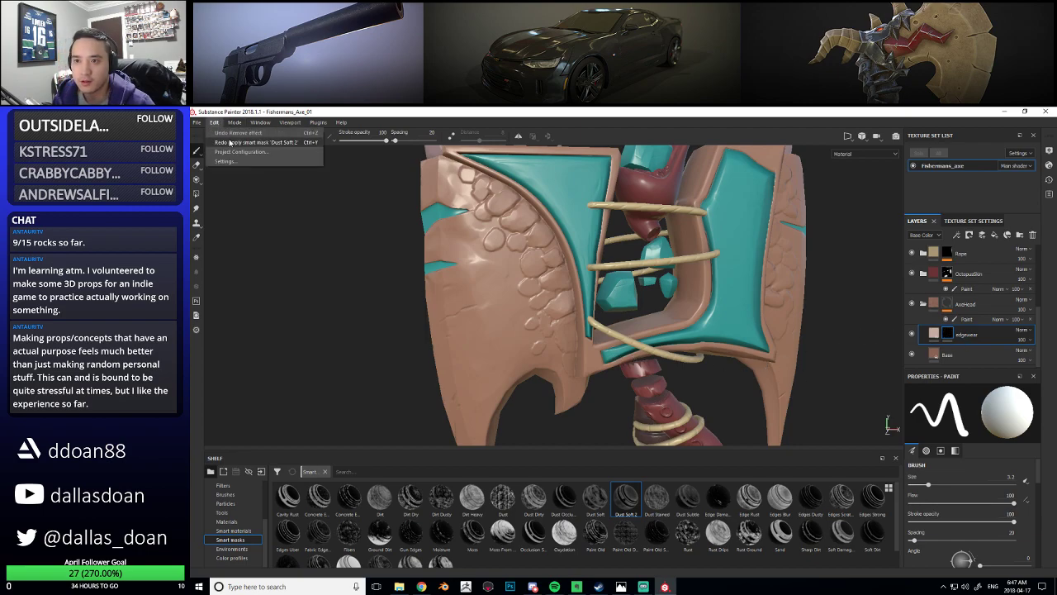
{"action": "left_click", "coordinate": [231, 143]}
Examine the edgewear on the axe head from several angles and distances
{"action": "right_click_drag", "start_coordinate": [678, 297], "coordinate": [636, 310], "text": "alt"}
{"action": "left_click_drag", "start_coordinate": [636, 310], "coordinate": [615, 331], "text": "alt"}
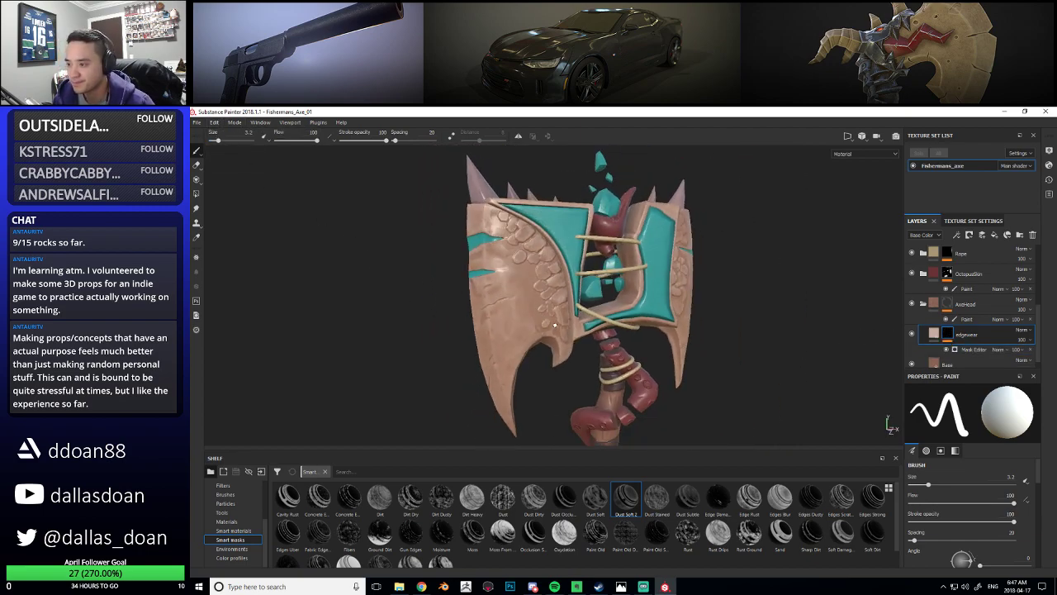
{"action": "right_click_drag", "start_coordinate": [615, 330], "coordinate": [571, 346], "text": "alt"}
{"action": "mouse_move", "coordinate": [571, 342]}
{"action": "left_mouse_down", "text": "alt"}
{"action": "mouse_move", "coordinate": [531, 318]}
{"action": "mouse_move", "coordinate": [566, 332]}
{"action": "left_mouse_up", "text": "alt"}
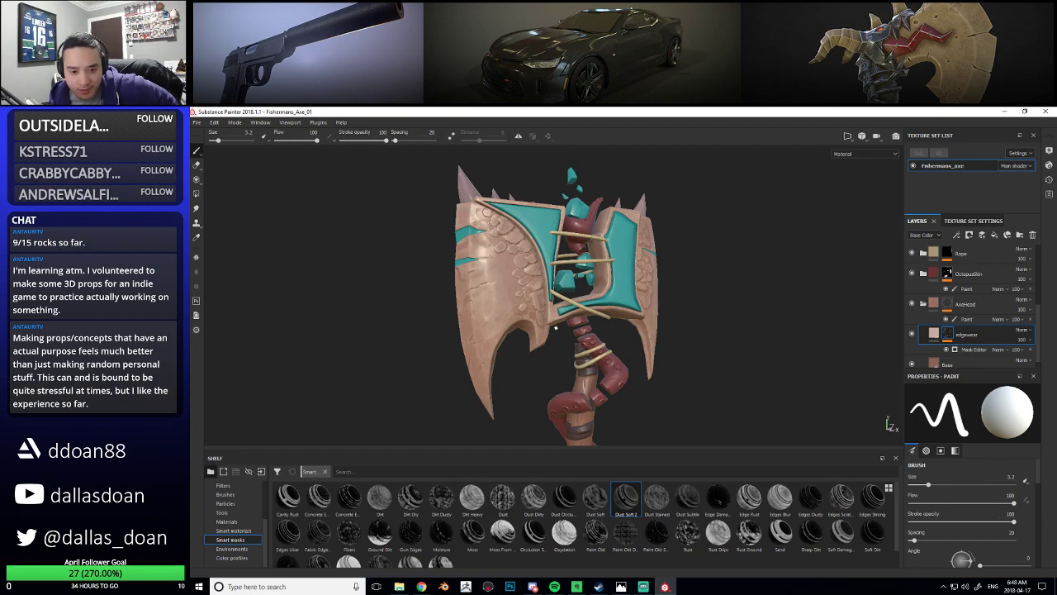
{"action": "left_click_drag", "start_coordinate": [586, 346], "coordinate": [542, 323], "text": "alt"}
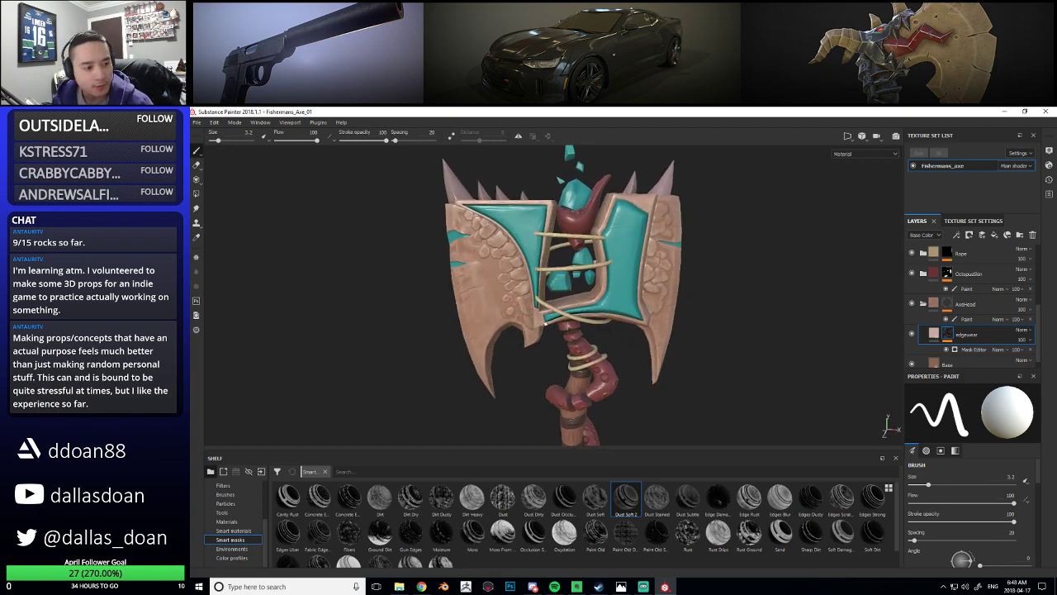
{"action": "left_click_drag", "start_coordinate": [567, 305], "coordinate": [621, 266], "text": "alt"}
{"action": "right_click_drag", "start_coordinate": [621, 265], "coordinate": [684, 286], "text": "alt"}
{"action": "left_click_drag", "start_coordinate": [684, 285], "coordinate": [641, 297], "text": "alt"}
{"action": "right_click_drag", "start_coordinate": [642, 297], "coordinate": [613, 288], "text": "alt"}
{"action": "mouse_move", "coordinate": [613, 287]}
{"action": "left_mouse_down", "text": "alt"}
{"action": "mouse_move", "coordinate": [563, 302]}
{"action": "mouse_move", "coordinate": [570, 310]}
{"action": "mouse_move", "coordinate": [607, 299]}
{"action": "left_mouse_up", "text": "alt"}
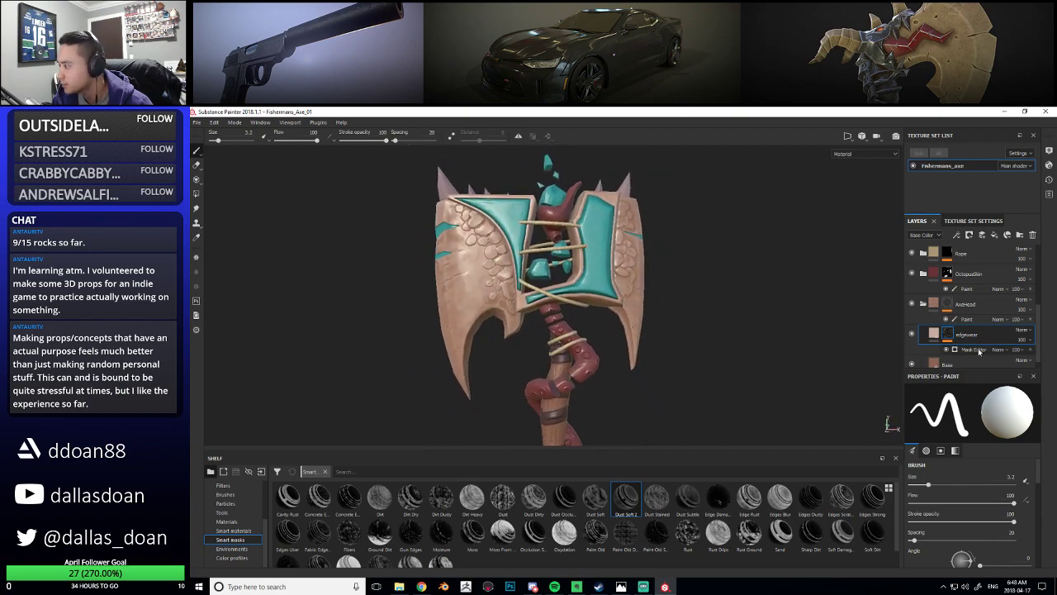
Add a new fill layer with a black mask above the edgewear layer in the AxeHead folder
{"action": "scroll", "coordinate": [984, 341], "scroll_direction": "down", "scroll_amount": 1}
{"action": "left_click", "coordinate": [993, 300]}
{"action": "left_click", "coordinate": [981, 334]}
{"action": "left_click", "coordinate": [979, 353]}
{"action": "left_click", "coordinate": [980, 333]}
{"action": "mouse_move", "coordinate": [728, 330]}
{"action": "left_mouse_down", "text": "alt"}
{"action": "mouse_move", "coordinate": [703, 334]}
{"action": "mouse_move", "coordinate": [731, 340]}
{"action": "mouse_move", "coordinate": [716, 330]}
{"action": "left_mouse_up", "text": "alt"}
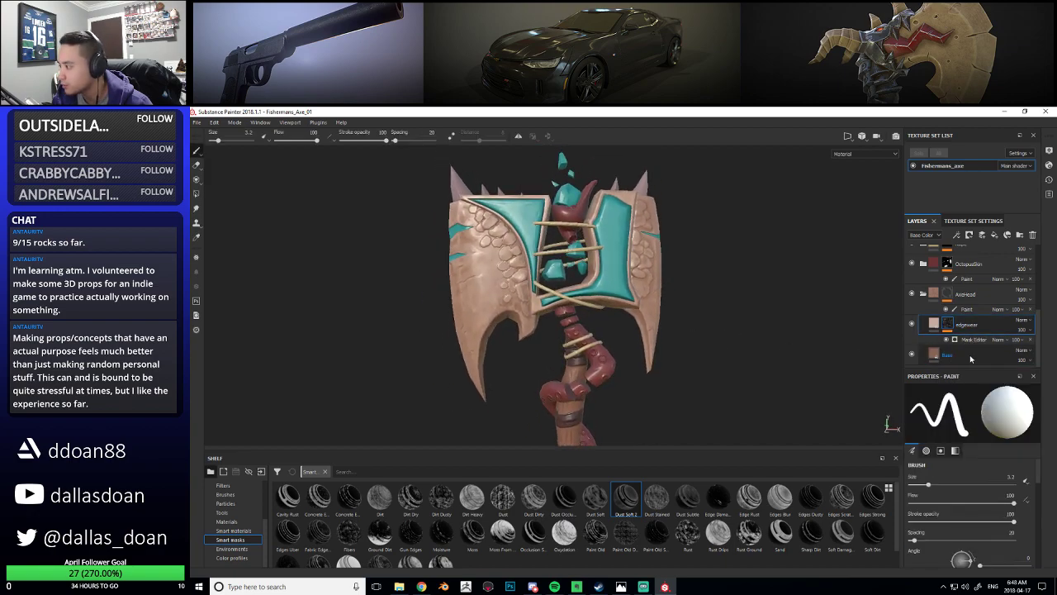
{"action": "left_click", "coordinate": [996, 235]}
{"action": "left_click_drag", "start_coordinate": [677, 329], "coordinate": [681, 333], "text": "alt"}
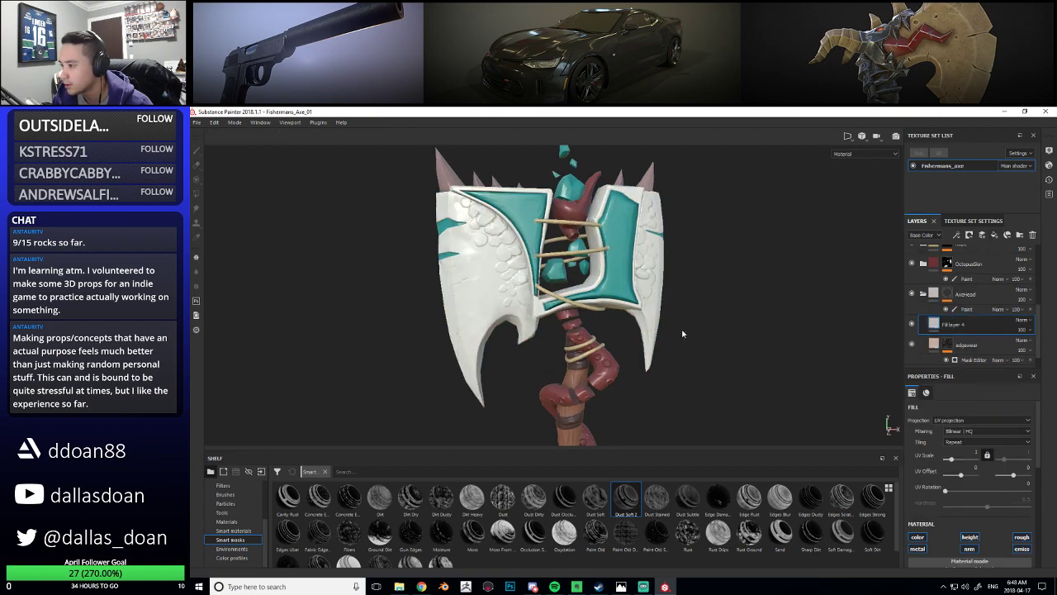
{"action": "right_click", "coordinate": [955, 325]}
{"action": "left_click", "coordinate": [975, 128]}
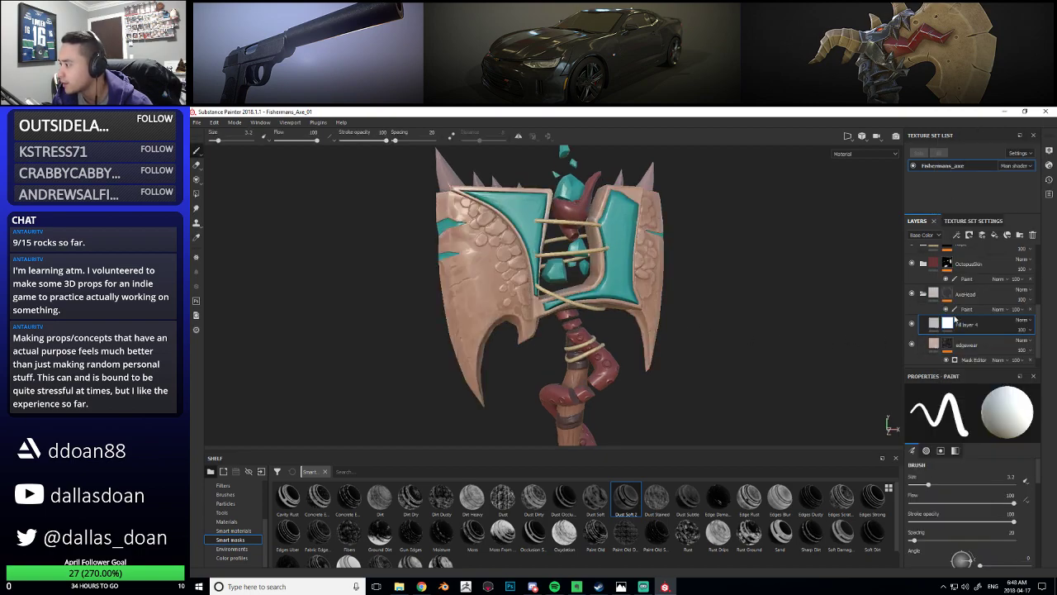
{"action": "left_click", "coordinate": [937, 323]}
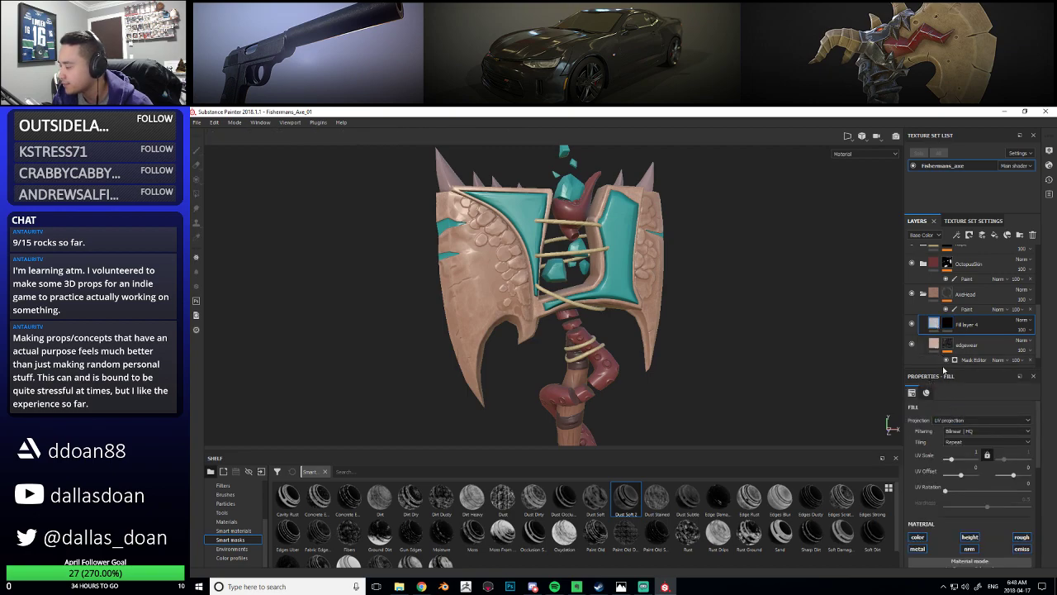
Rename the new fill layer as Stains
{"action": "scroll", "coordinate": [982, 359], "scroll_direction": "down", "scroll_amount": 1}
{"action": "double_click", "coordinate": [968, 304]}
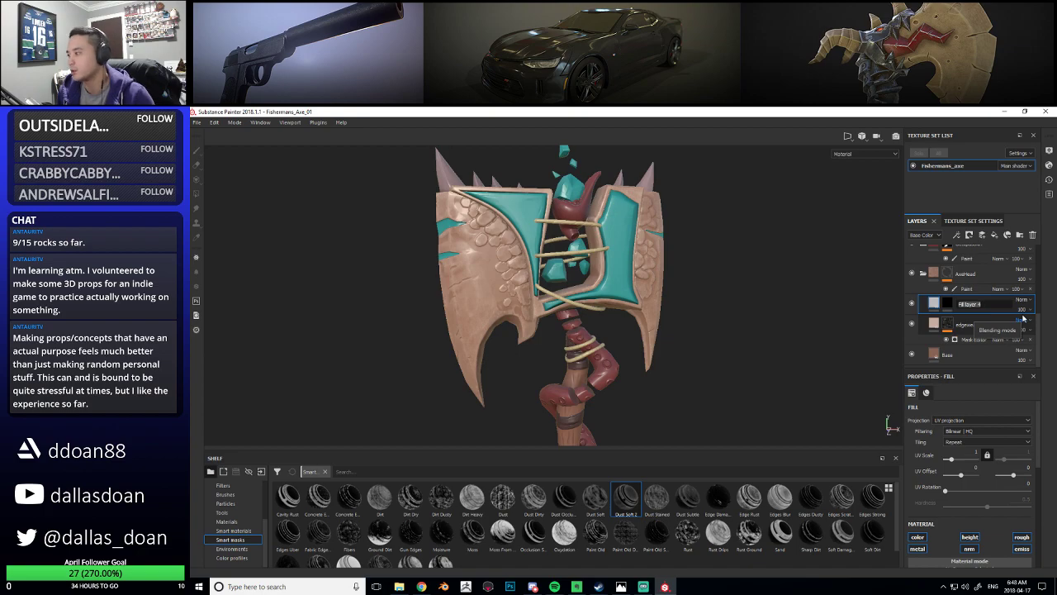
{"action": "type", "text": "Stains"}
{"action": "key", "text": "Return"}
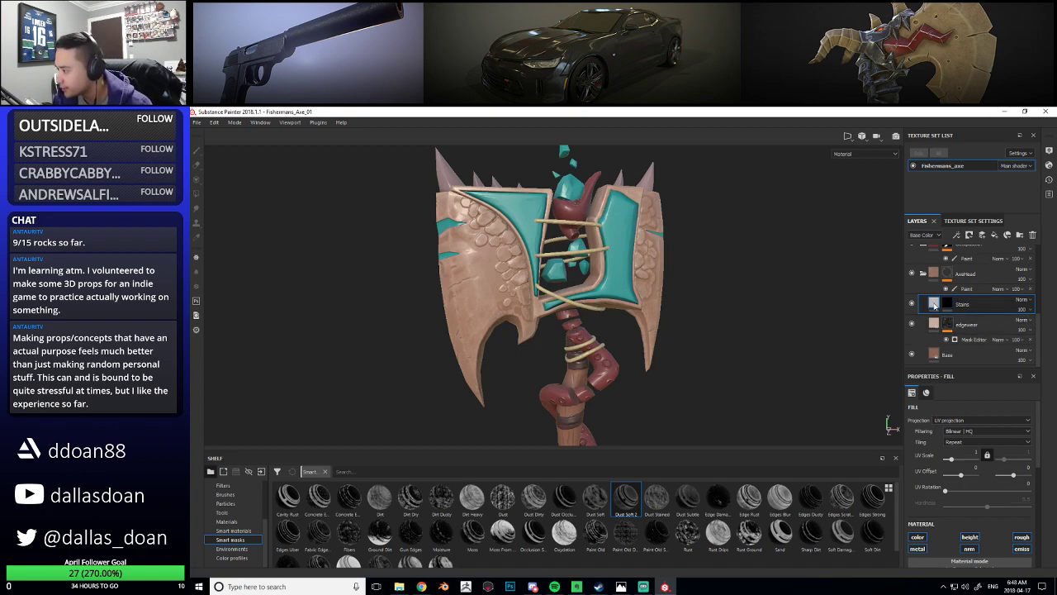
Set the Stains layer's base color to a saturated brown by sampling the axe head's color and deepening it
{"action": "scroll", "coordinate": [938, 484], "scroll_direction": "down", "scroll_amount": 5}
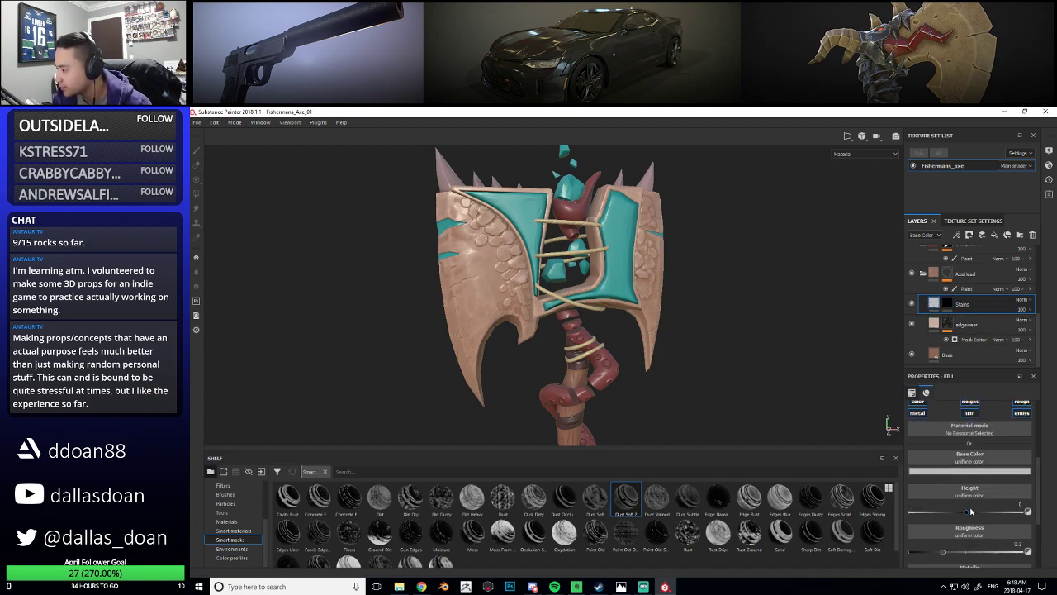
{"action": "left_click", "coordinate": [983, 470]}
{"action": "left_click", "coordinate": [976, 472]}
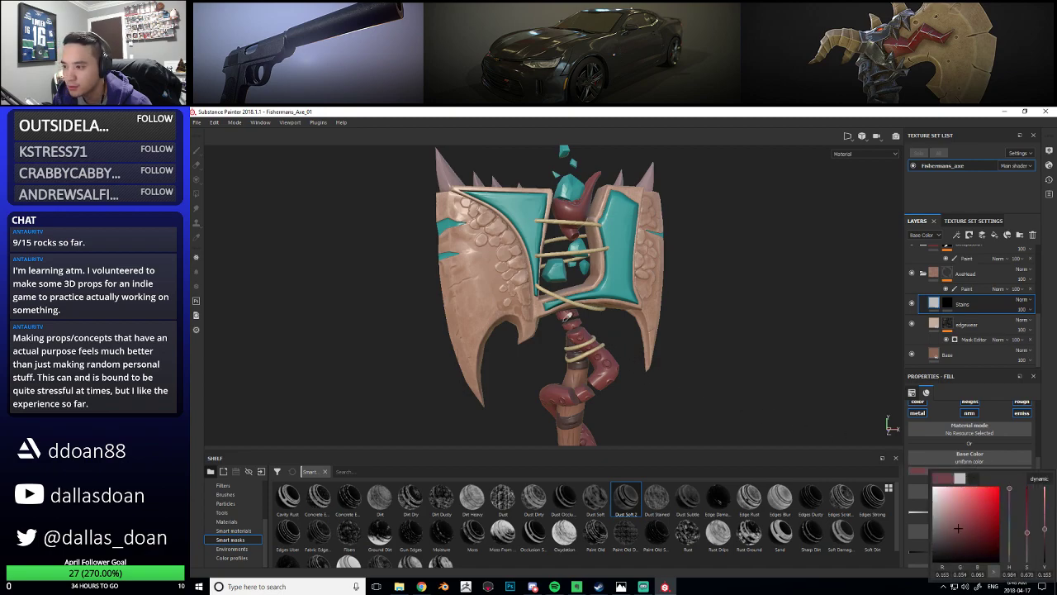
{"action": "left_click", "coordinate": [523, 305]}
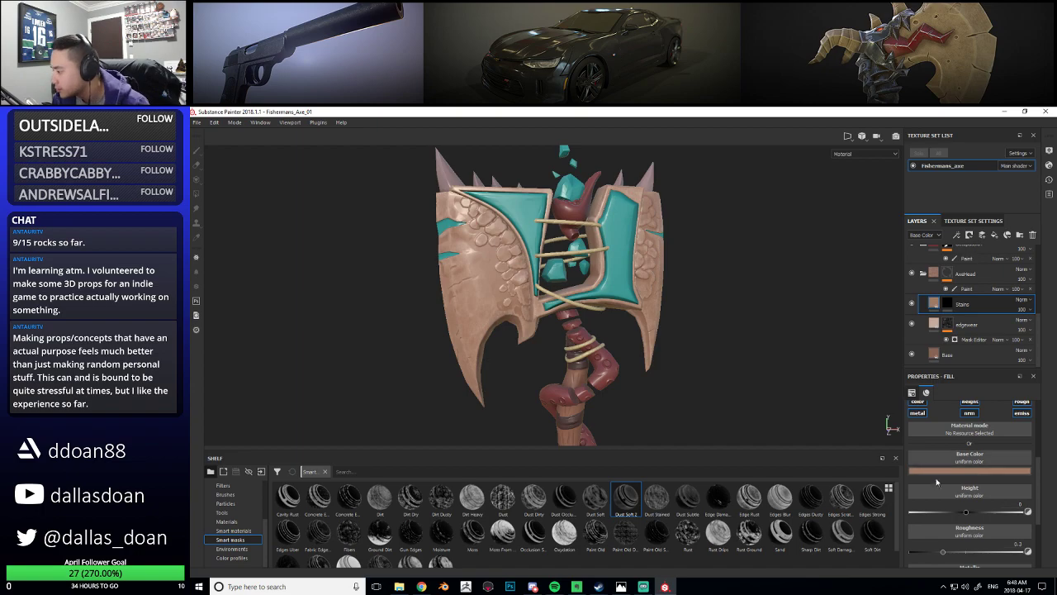
{"action": "left_click", "coordinate": [937, 473]}
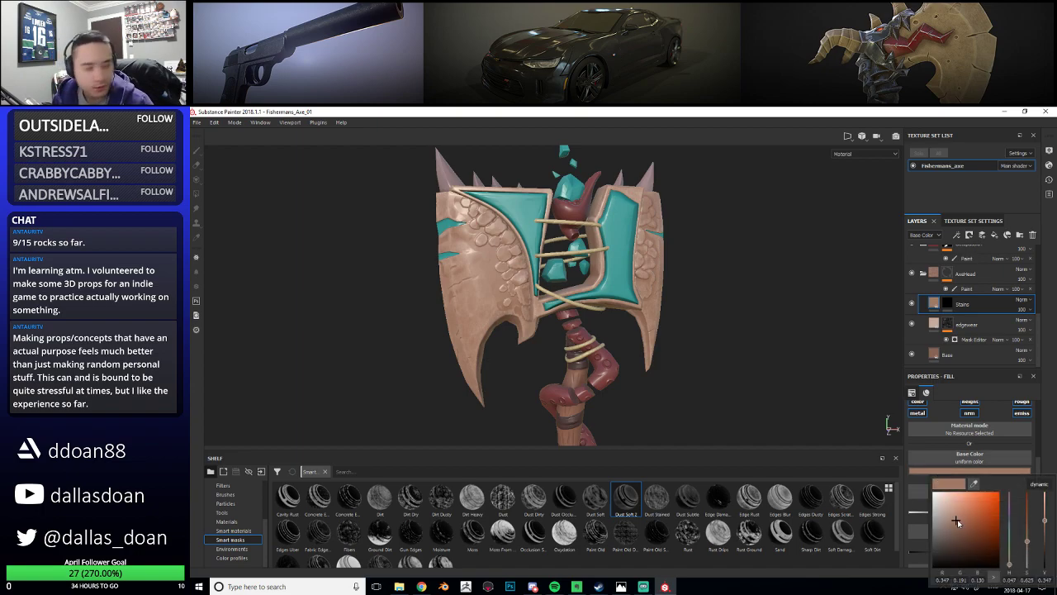
{"action": "left_click_drag", "start_coordinate": [961, 523], "coordinate": [971, 529]}
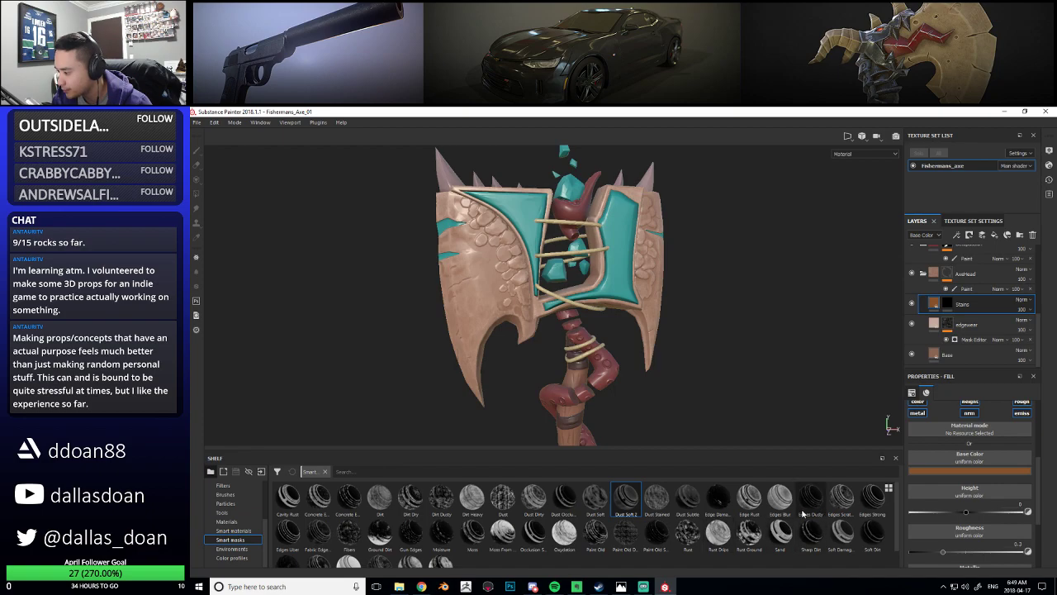
Apply the Soft Damages smart mask to the Stains layer and view the axe head up close
{"action": "scroll", "coordinate": [751, 539], "scroll_direction": "down", "scroll_amount": 1}
{"action": "scroll", "coordinate": [752, 538], "scroll_direction": "up", "scroll_amount": 1}
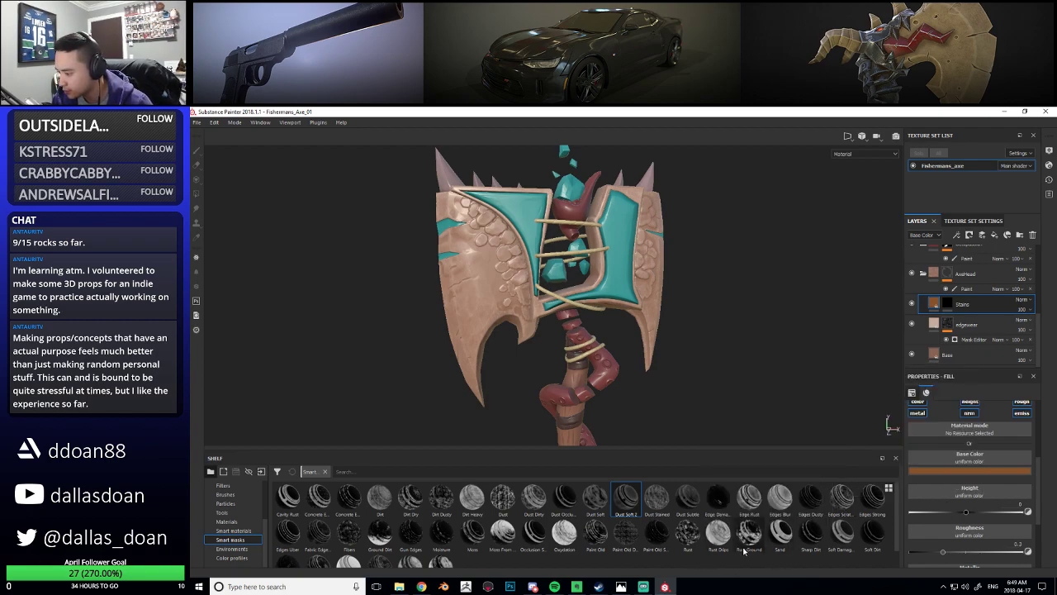
{"action": "mouse_move", "coordinate": [712, 553]}
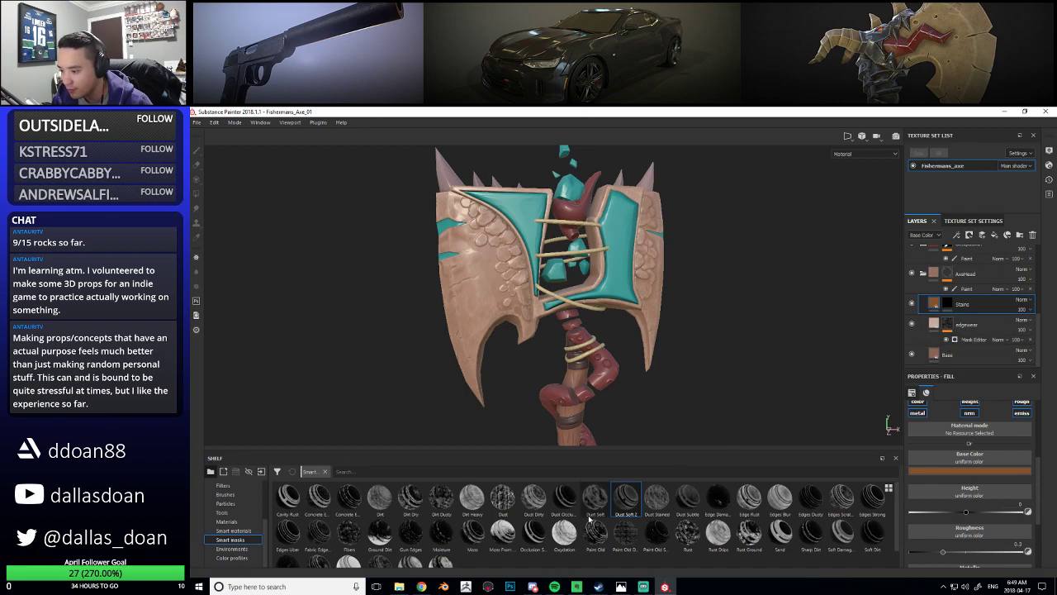
{"action": "scroll", "coordinate": [491, 545], "scroll_direction": "down", "scroll_amount": 1}
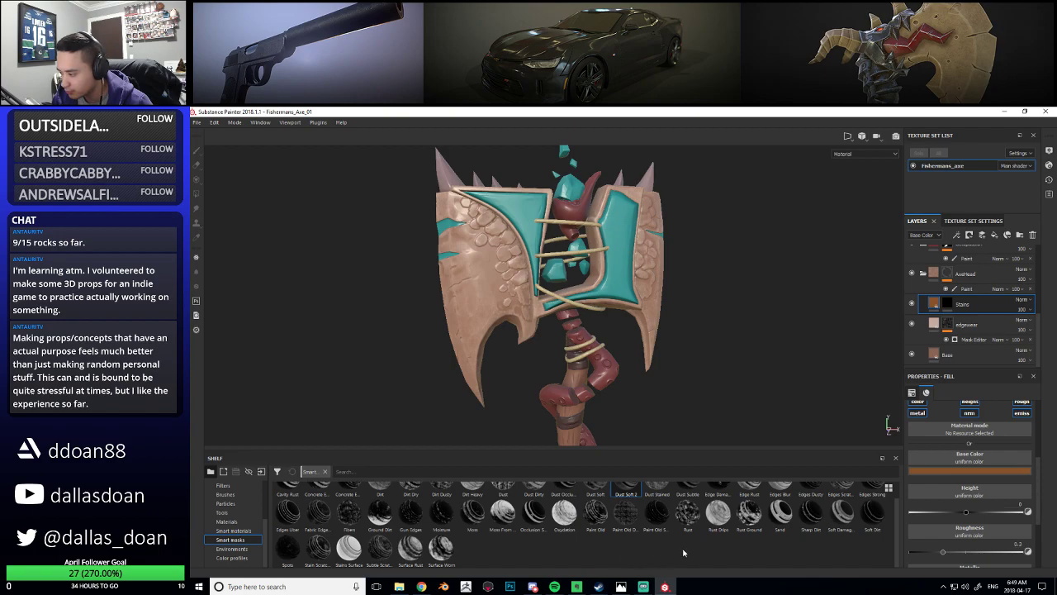
{"action": "mouse_move", "coordinate": [849, 519]}
{"action": "left_mouse_down"}
{"action": "mouse_move", "coordinate": [987, 315]}
{"action": "mouse_move", "coordinate": [978, 303]}
{"action": "mouse_move", "coordinate": [957, 309]}
{"action": "left_mouse_up"}
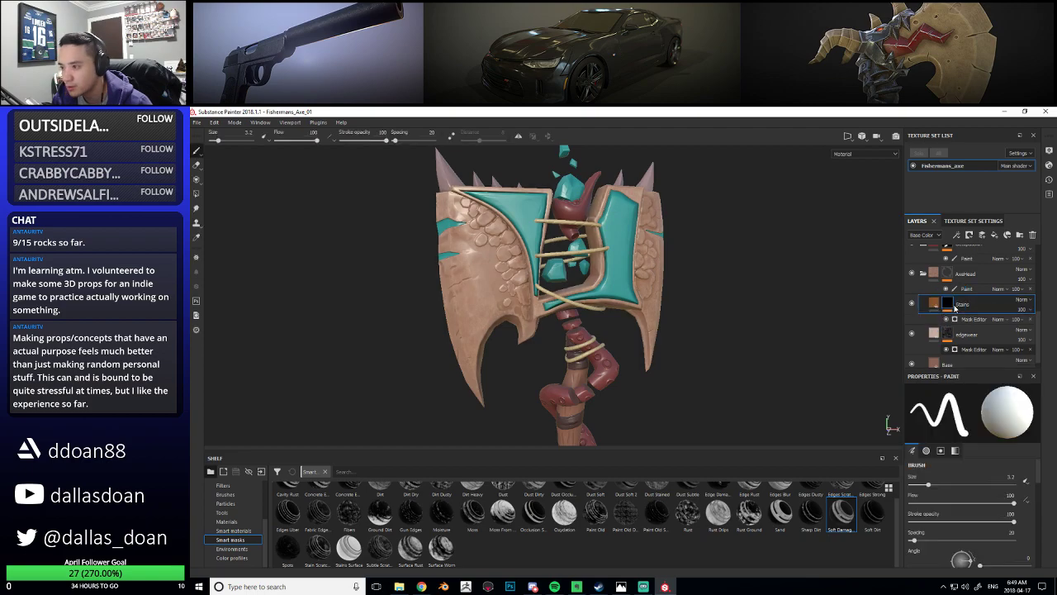
{"action": "left_click_drag", "start_coordinate": [499, 318], "coordinate": [545, 314], "text": "alt"}
{"action": "right_click_drag", "start_coordinate": [545, 314], "coordinate": [570, 321], "text": "alt"}
{"action": "left_click_drag", "start_coordinate": [570, 320], "coordinate": [548, 325], "text": "alt"}
{"action": "middle_click_drag", "start_coordinate": [548, 325], "coordinate": [517, 370], "text": "alt"}
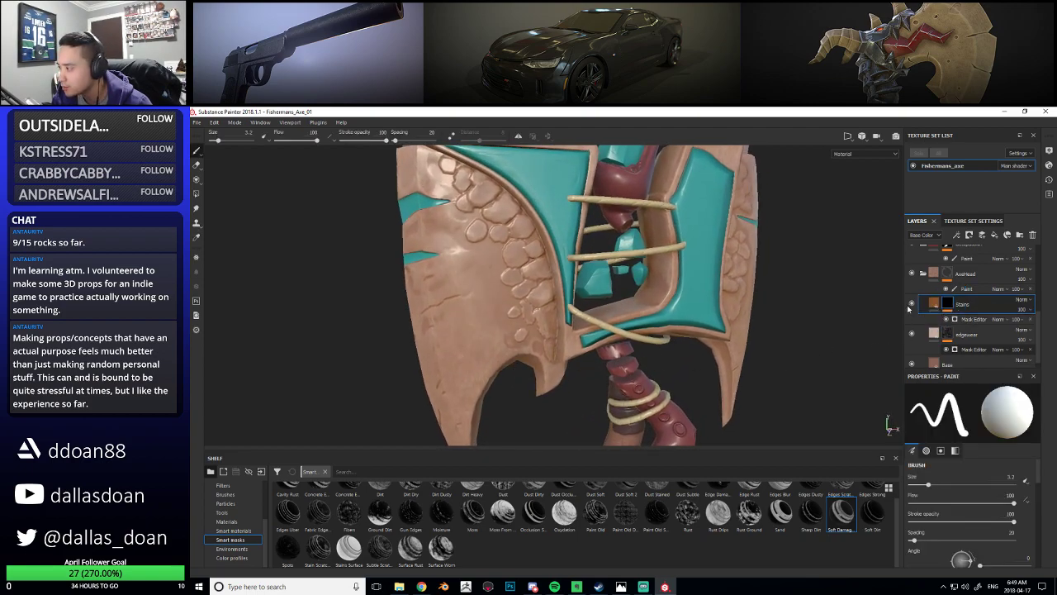
Toggle the Stains layer's visibility to compare the axe head with and without the stains
{"action": "left_click", "coordinate": [911, 303]}
{"action": "left_click", "coordinate": [912, 303]}
{"action": "left_click", "coordinate": [911, 303]}
{"action": "left_click", "coordinate": [912, 303]}
{"action": "scroll", "coordinate": [574, 333], "scroll_direction": "down", "scroll_amount": 3}
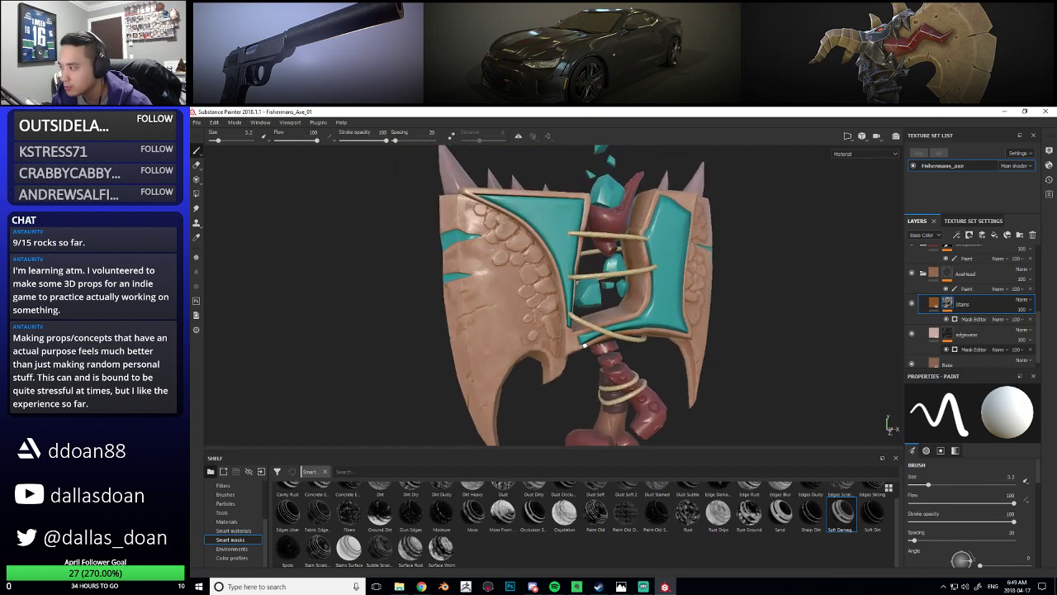
Examine the Stains mask generator's parameters and image inputs alongside the axe head's surface
{"action": "middle_click_drag", "start_coordinate": [585, 346], "coordinate": [587, 326], "text": "alt"}
{"action": "left_click_drag", "start_coordinate": [682, 349], "coordinate": [677, 334], "text": "alt"}
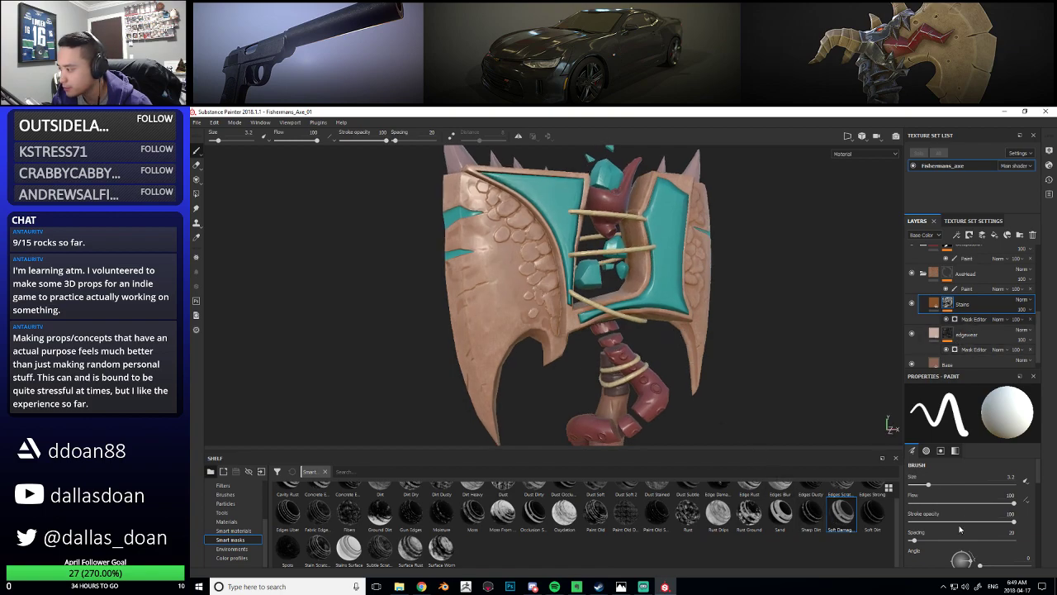
{"action": "scroll", "coordinate": [965, 521], "scroll_direction": "down", "scroll_amount": 3}
{"action": "scroll", "coordinate": [967, 518], "scroll_direction": "up", "scroll_amount": 3}
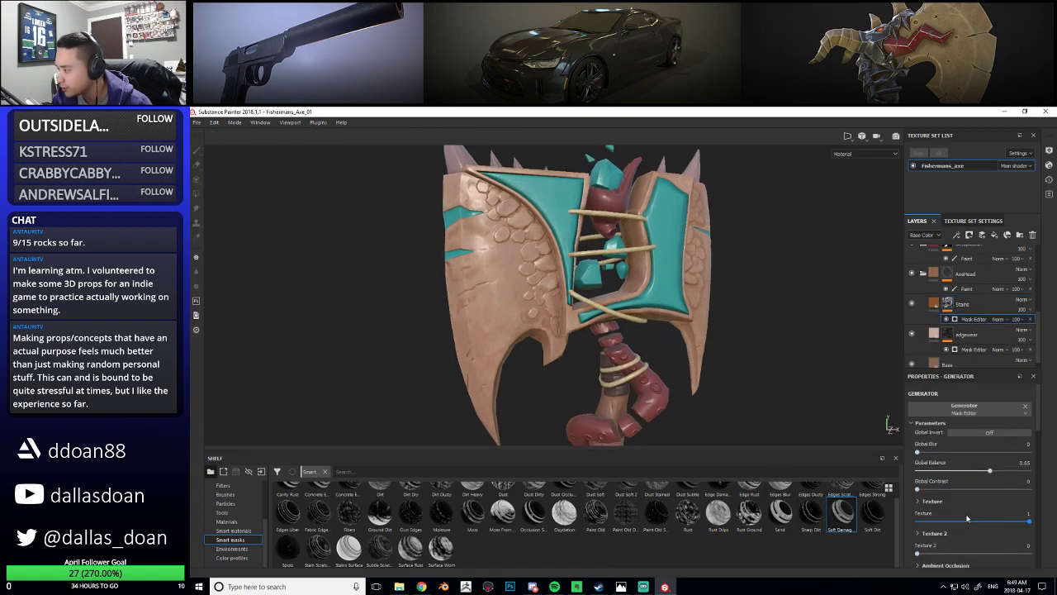
{"action": "scroll", "coordinate": [967, 517], "scroll_direction": "down", "scroll_amount": 10}
{"action": "scroll", "coordinate": [963, 519], "scroll_direction": "up", "scroll_amount": 10}
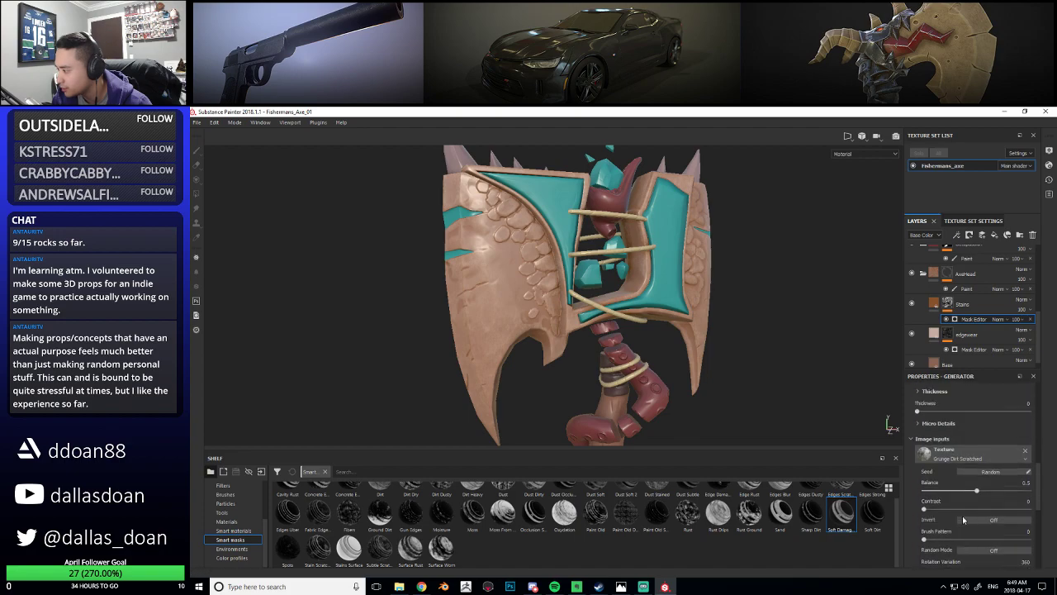
{"action": "mouse_move", "coordinate": [709, 380]}
{"action": "left_mouse_down", "text": "alt"}
{"action": "mouse_move", "coordinate": [722, 376]}
{"action": "mouse_move", "coordinate": [705, 385]}
{"action": "left_mouse_up", "text": "alt"}
{"action": "middle_click_drag", "start_coordinate": [706, 385], "coordinate": [687, 413], "text": "alt"}
Change the Stains layer's base color to a very dark red by darkening the brown and sampling from the model
{"action": "left_click", "coordinate": [963, 306]}
{"action": "mouse_move", "coordinate": [649, 353]}
{"action": "left_mouse_down", "text": "alt"}
{"action": "mouse_move", "coordinate": [496, 359]}
{"action": "mouse_move", "coordinate": [691, 352]}
{"action": "left_mouse_up", "text": "alt"}
{"action": "left_click", "coordinate": [937, 307]}
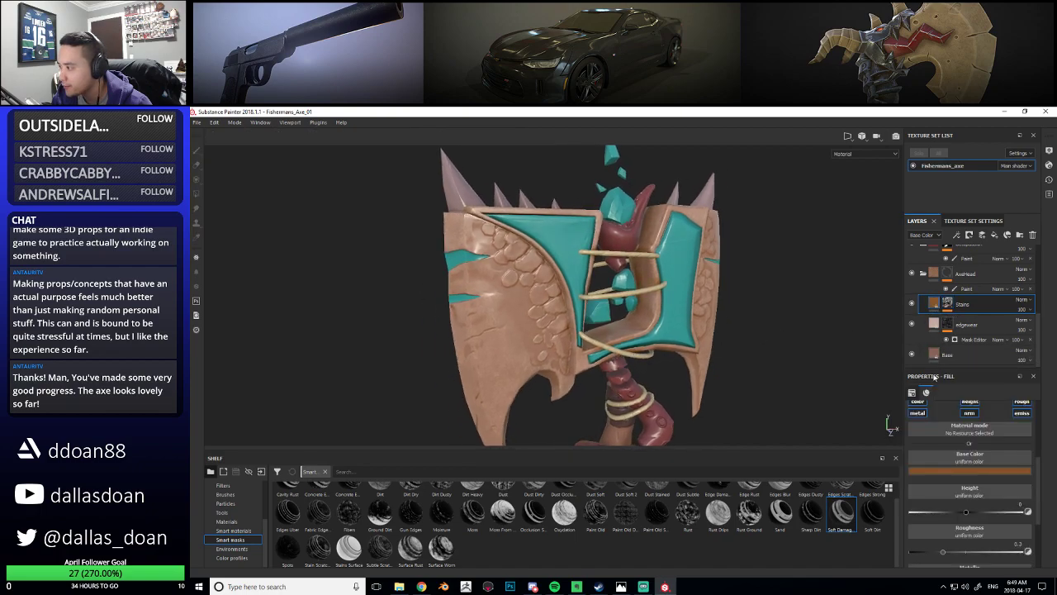
{"action": "left_click", "coordinate": [971, 472]}
{"action": "left_click_drag", "start_coordinate": [974, 526], "coordinate": [979, 537]}
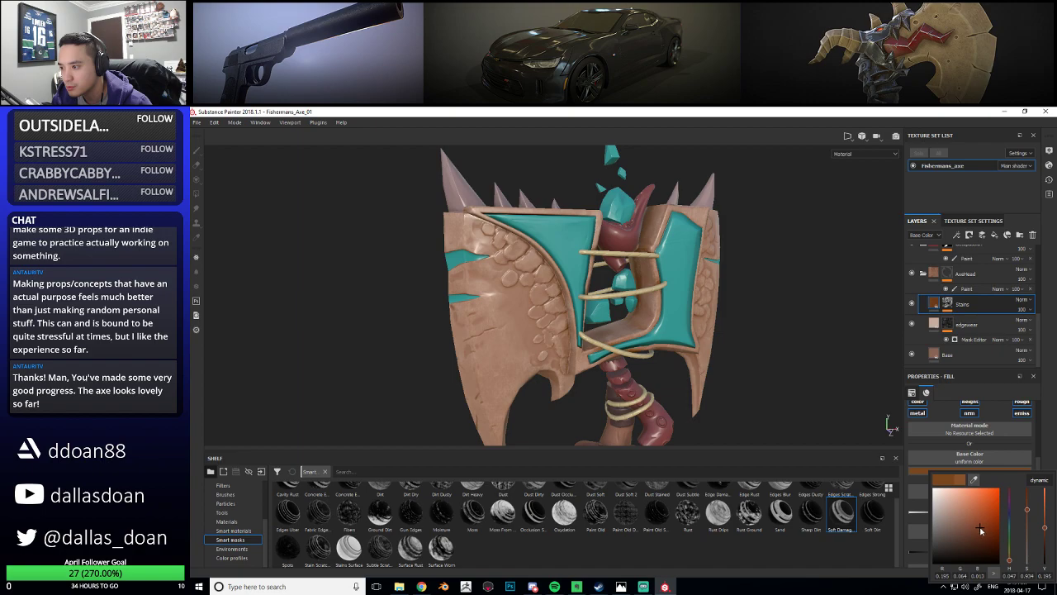
{"action": "left_click_drag", "start_coordinate": [974, 480], "coordinate": [647, 236]}
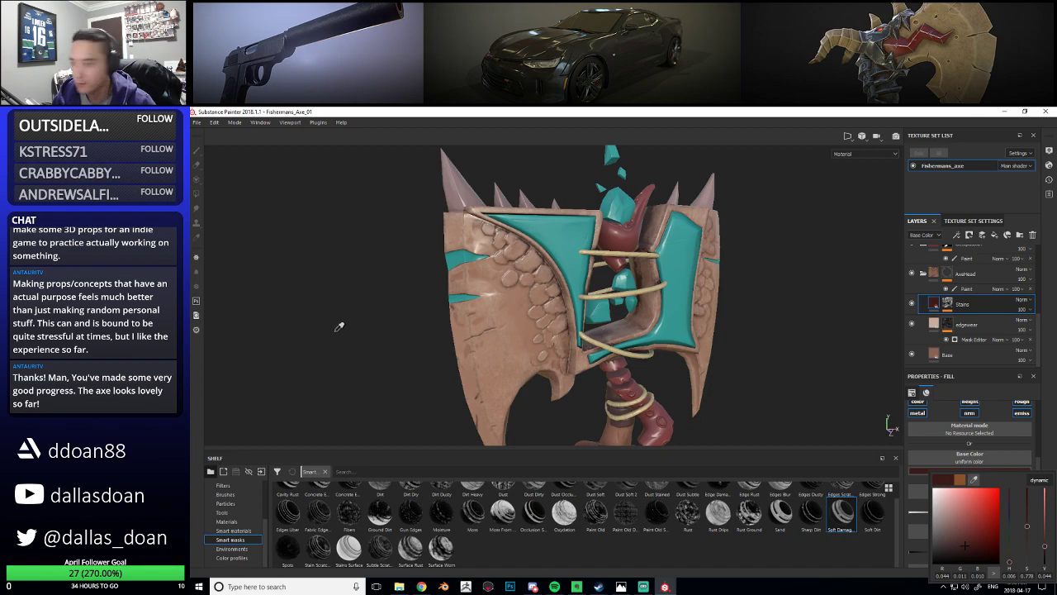
{"action": "left_click", "coordinate": [580, 314]}
{"action": "left_click_drag", "start_coordinate": [580, 314], "coordinate": [530, 329], "text": "alt"}
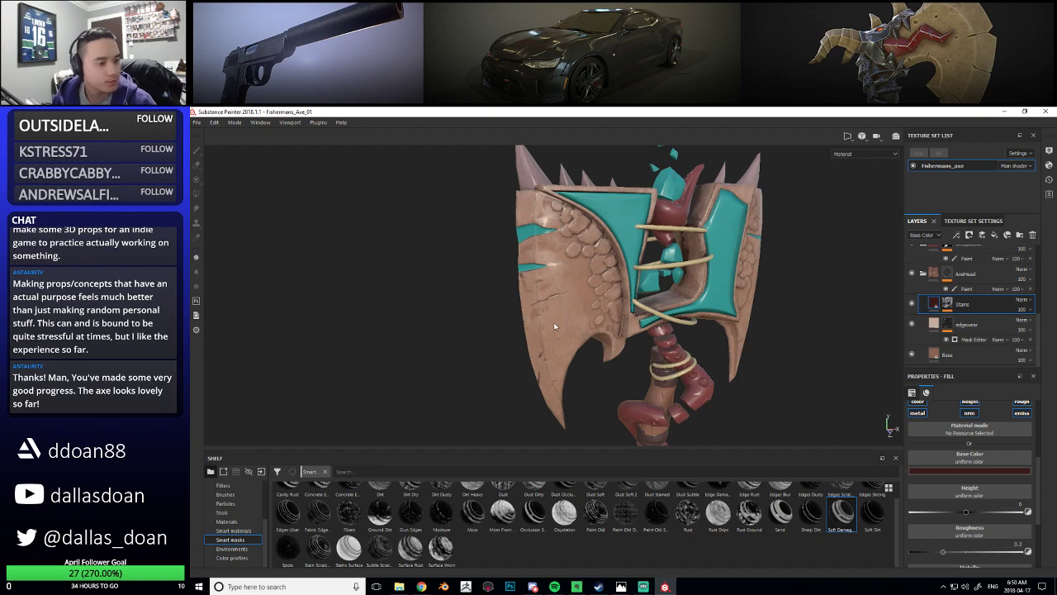
{"action": "scroll", "coordinate": [950, 515], "scroll_direction": "down", "scroll_amount": 3}
{"action": "scroll", "coordinate": [950, 515], "scroll_direction": "up", "scroll_amount": 4}
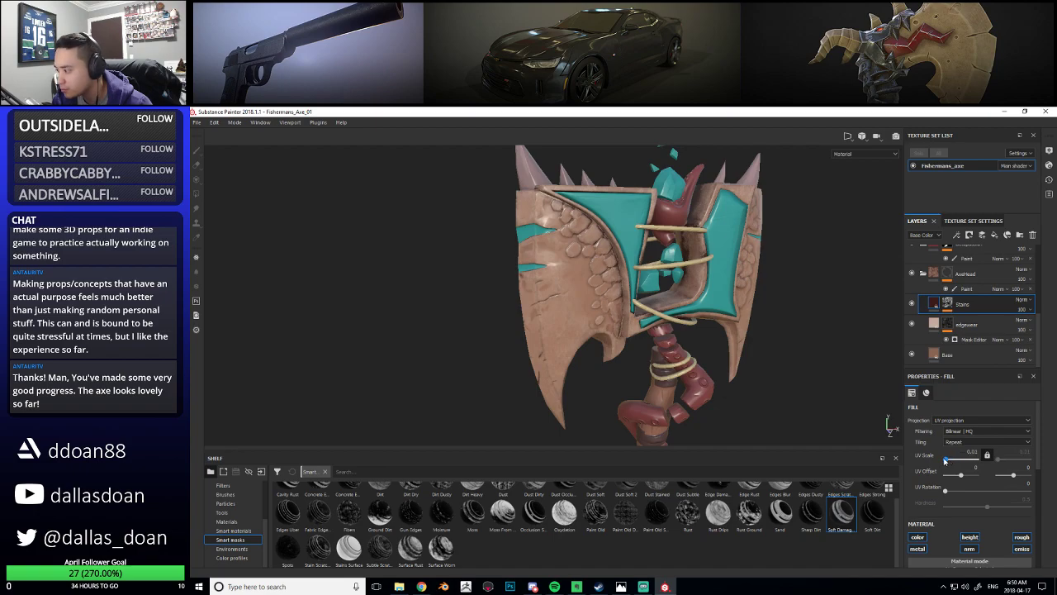
{"action": "left_click_drag", "start_coordinate": [639, 378], "coordinate": [590, 361], "text": "alt"}
{"action": "key", "text": "ctrl+z"}
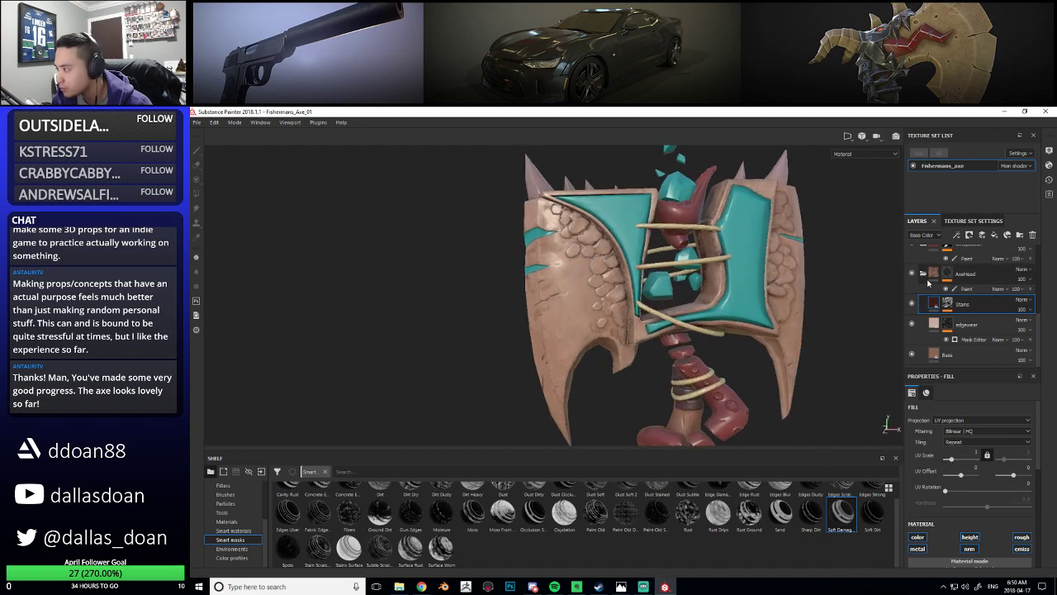
Soften the Stains mask with a slight Global Blur in its Mask Editor generator, keeping Global Contrast at 0
{"action": "left_click", "coordinate": [948, 304]}
{"action": "left_click", "coordinate": [968, 320]}
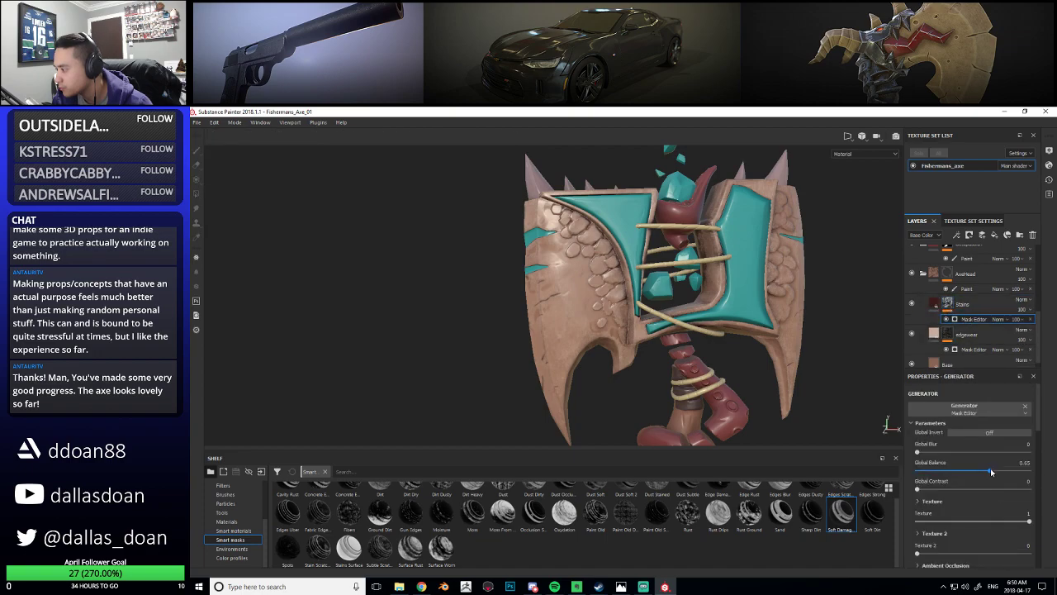
{"action": "mouse_move", "coordinate": [918, 454]}
{"action": "left_mouse_down"}
{"action": "mouse_move", "coordinate": [946, 455]}
{"action": "mouse_move", "coordinate": [930, 455]}
{"action": "left_mouse_up"}
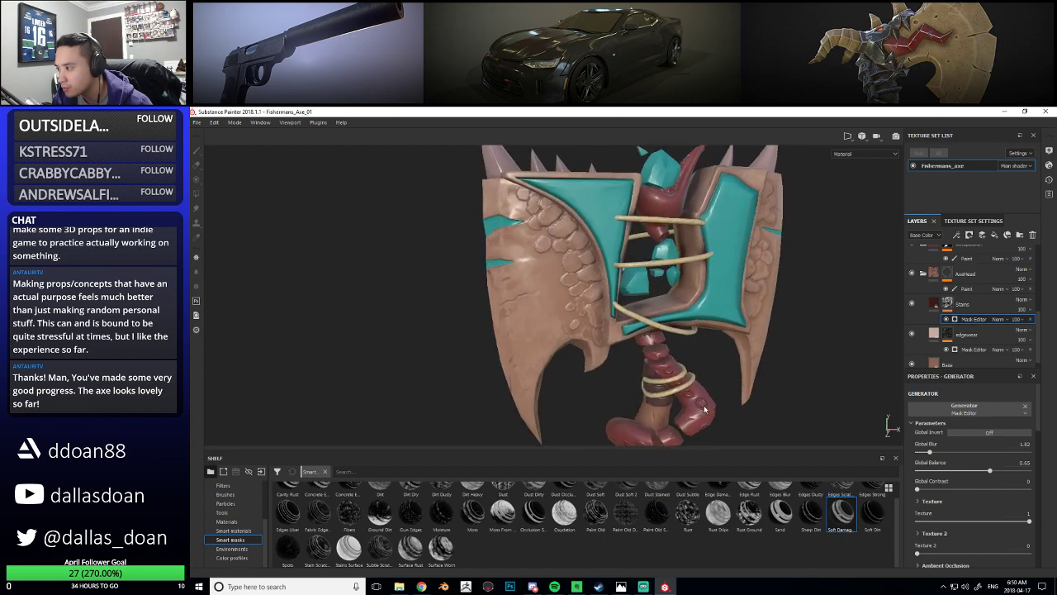
{"action": "left_click", "coordinate": [923, 490]}
{"action": "left_click_drag", "start_coordinate": [974, 489], "coordinate": [913, 490]}
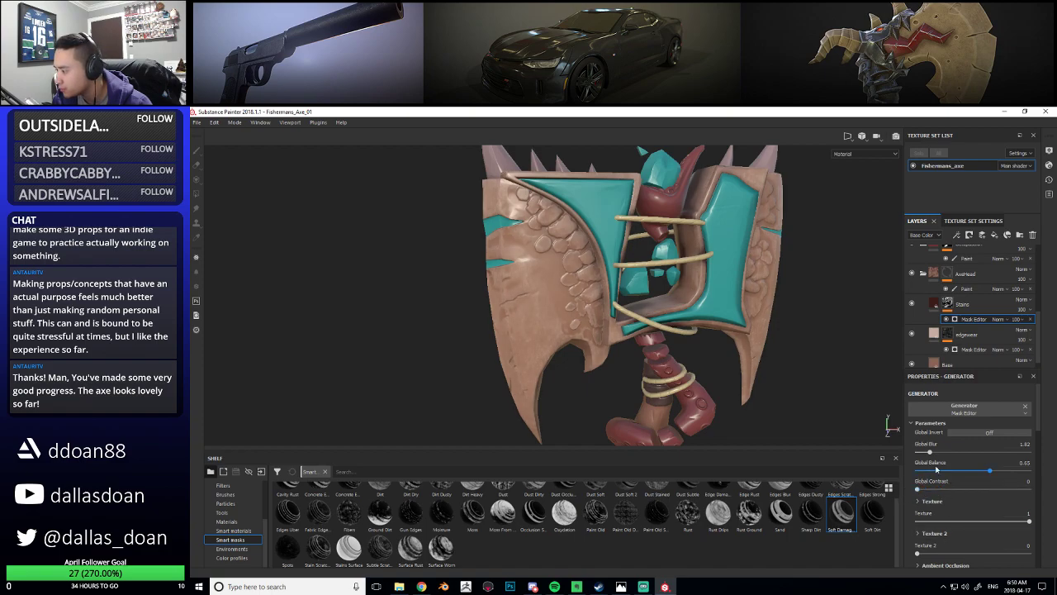
{"action": "left_click_drag", "start_coordinate": [930, 455], "coordinate": [927, 455]}
{"action": "left_click_drag", "start_coordinate": [768, 326], "coordinate": [797, 372], "text": "alt"}
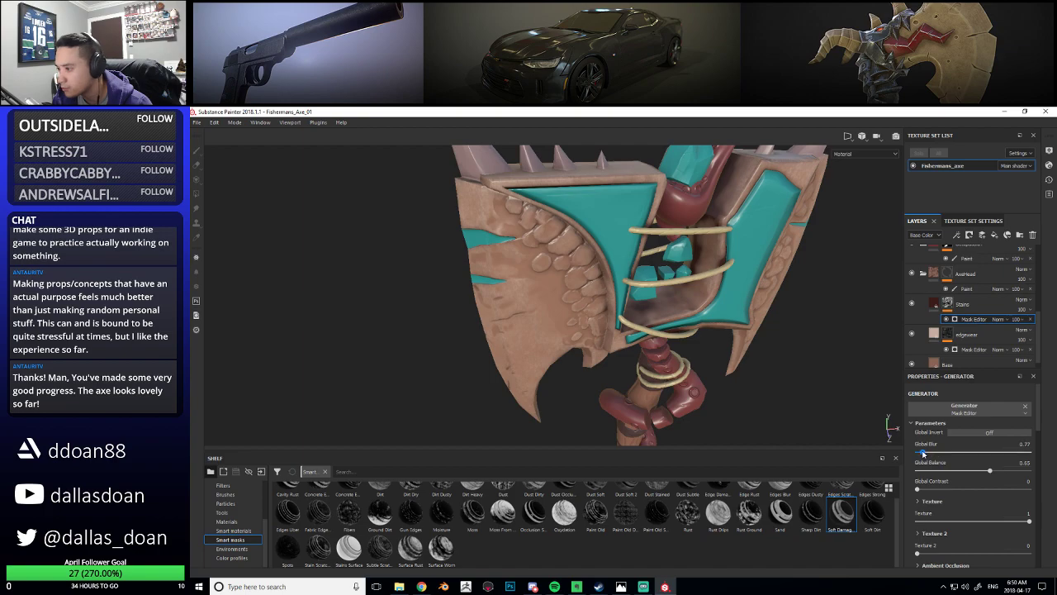
{"action": "left_click_drag", "start_coordinate": [923, 455], "coordinate": [921, 454]}
{"action": "left_click_drag", "start_coordinate": [723, 396], "coordinate": [626, 376], "text": "alt"}
{"action": "middle_click_drag", "start_coordinate": [625, 375], "coordinate": [671, 371], "text": "alt"}
Set Curvature to 0.3 in the Stains mask generator
{"action": "scroll", "coordinate": [989, 517], "scroll_direction": "down", "scroll_amount": 3}
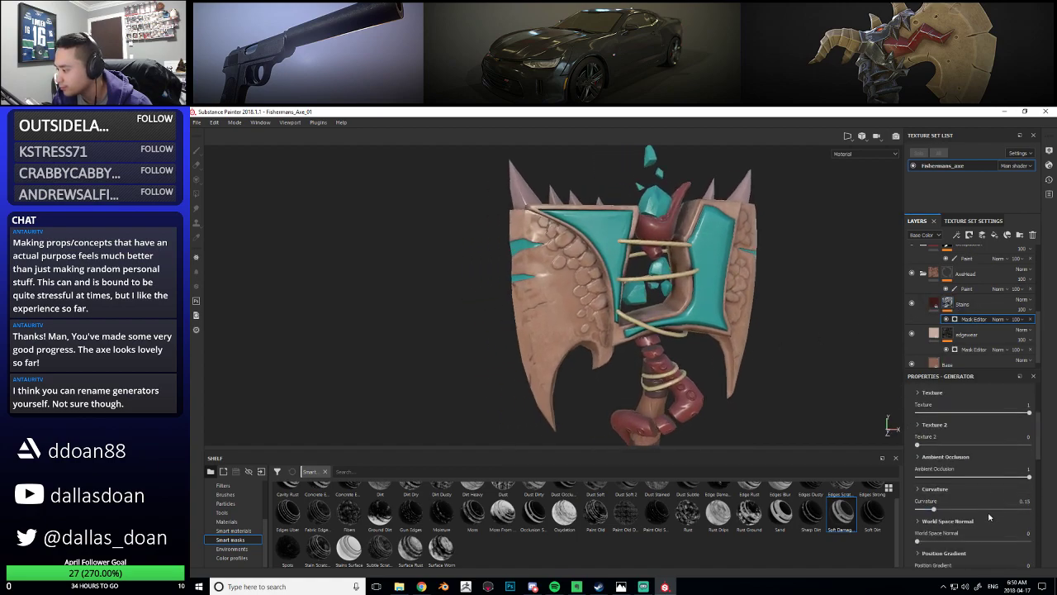
{"action": "left_click_drag", "start_coordinate": [944, 510], "coordinate": [950, 509]}
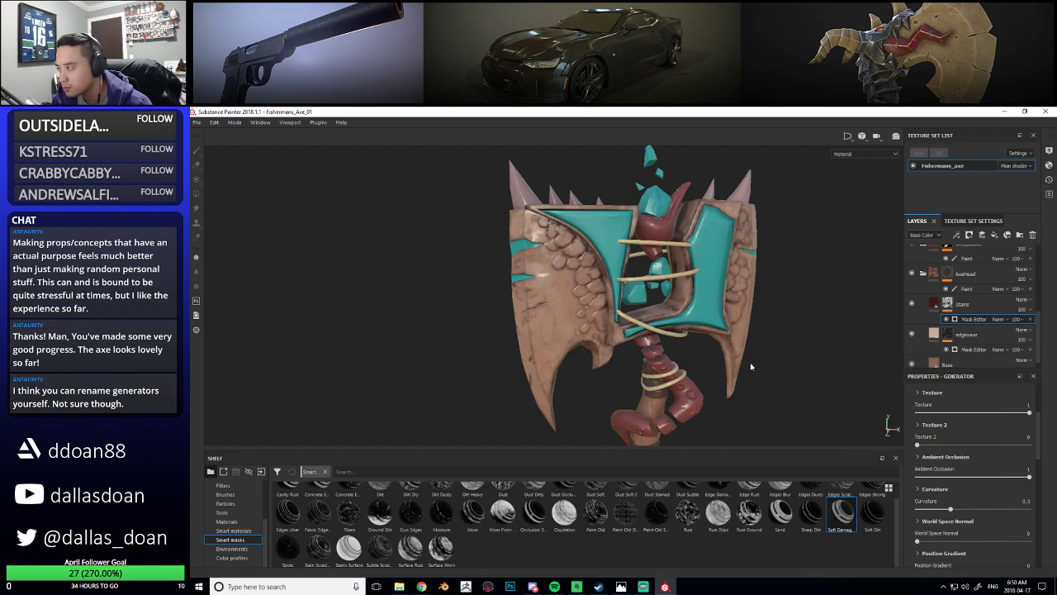
{"action": "left_click_drag", "start_coordinate": [751, 365], "coordinate": [741, 374], "text": "alt"}
Set the Stains layer's base color to a reddish brown, about RGB 0.21, 0.04, 0.02
{"action": "left_click", "coordinate": [938, 307]}
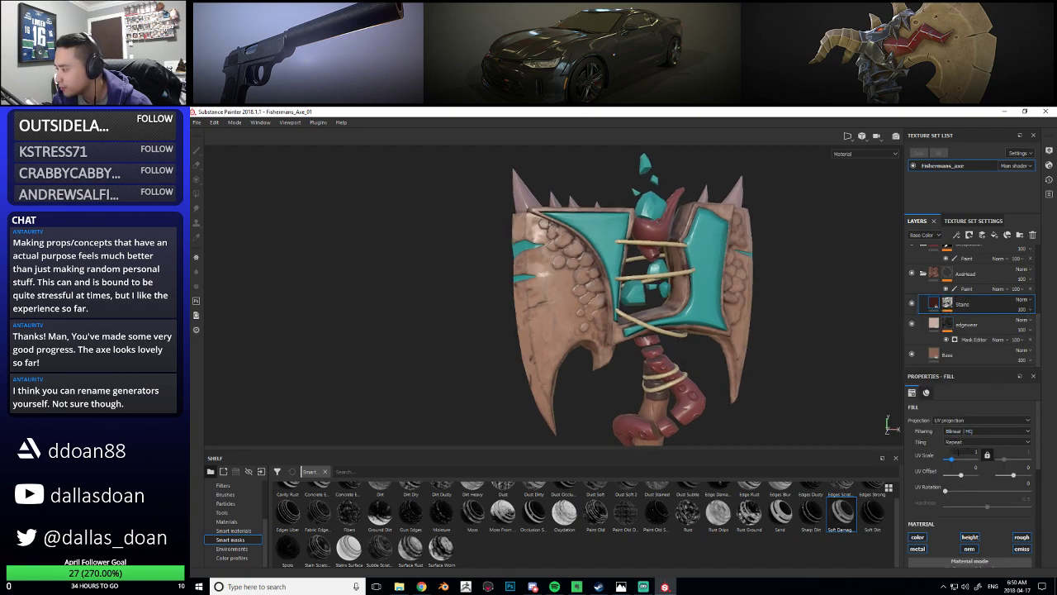
{"action": "scroll", "coordinate": [952, 468], "scroll_direction": "down", "scroll_amount": 3}
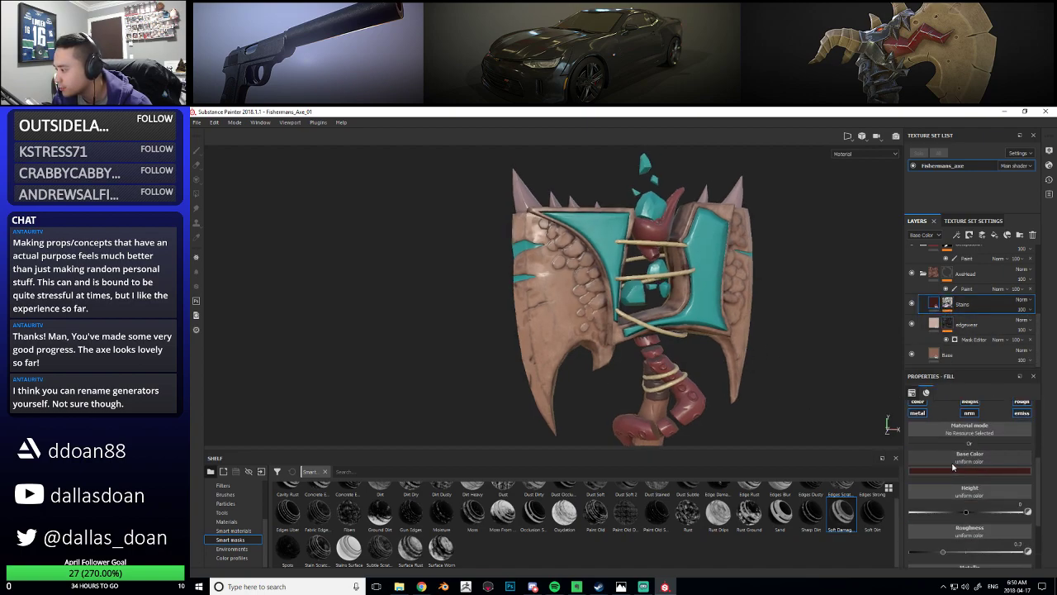
{"action": "left_click", "coordinate": [952, 469]}
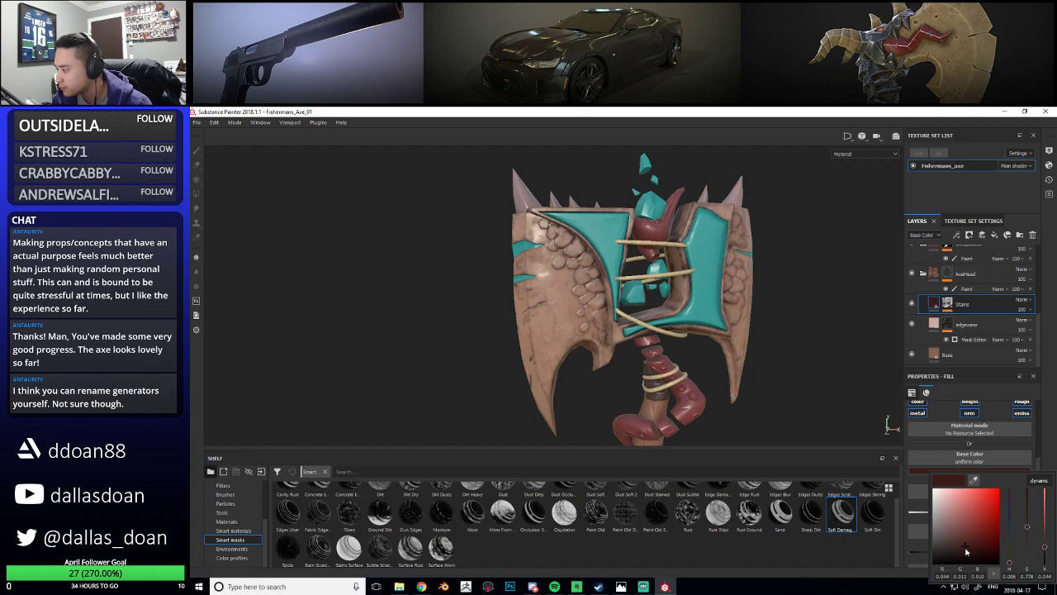
{"action": "left_click_drag", "start_coordinate": [975, 482], "coordinate": [934, 353]}
{"action": "left_click_drag", "start_coordinate": [963, 529], "coordinate": [967, 525]}
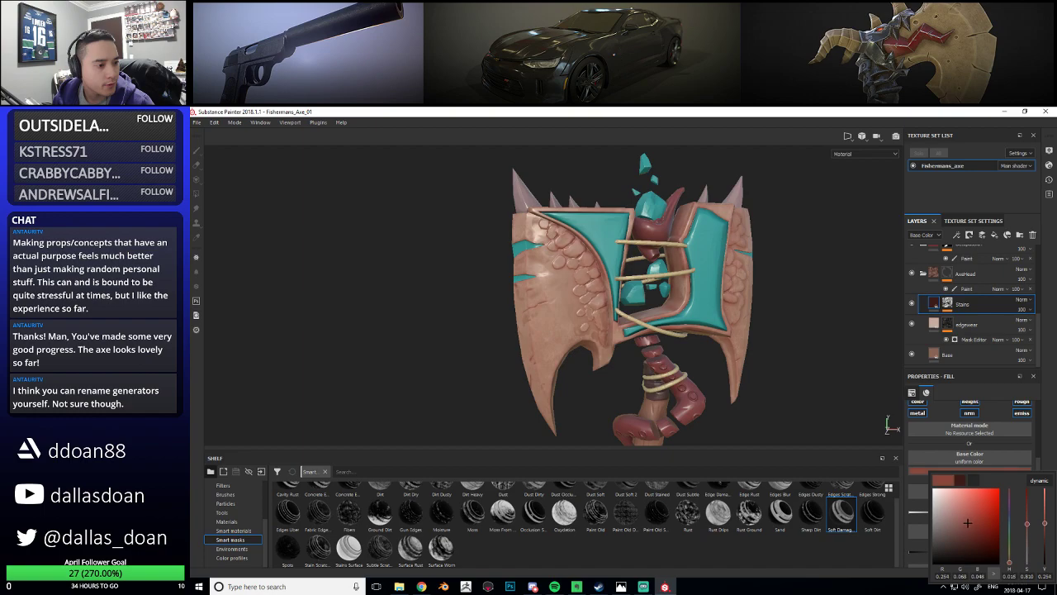
{"action": "left_click", "coordinate": [678, 346]}
{"action": "mouse_move", "coordinate": [677, 347]}
{"action": "left_mouse_down", "text": "alt"}
{"action": "mouse_move", "coordinate": [711, 359]}
{"action": "mouse_move", "coordinate": [669, 365]}
{"action": "left_mouse_up", "text": "alt"}
{"action": "left_click", "coordinate": [958, 471]}
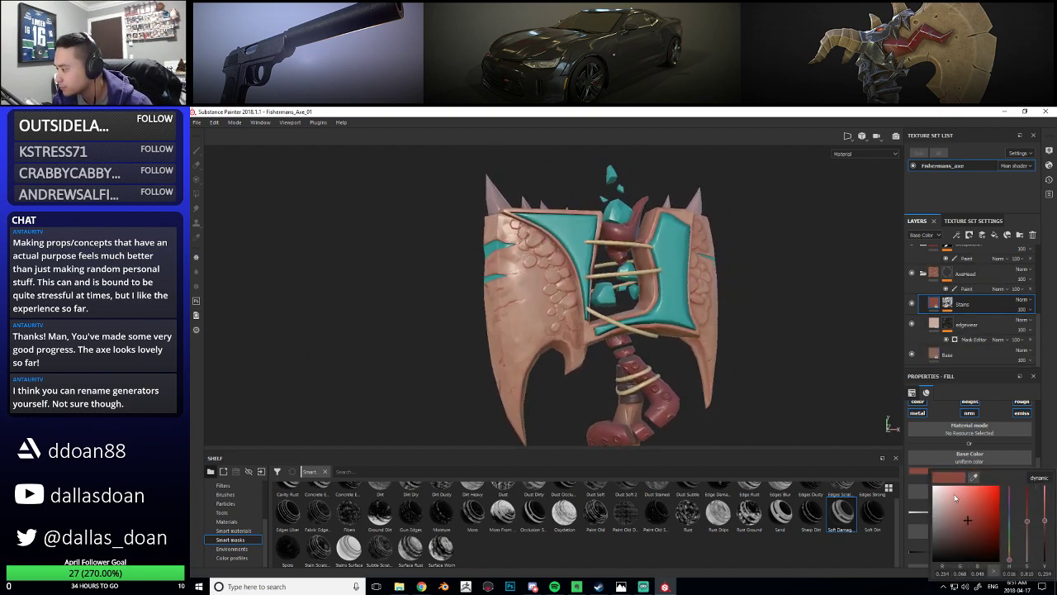
{"action": "left_click_drag", "start_coordinate": [970, 520], "coordinate": [972, 522]}
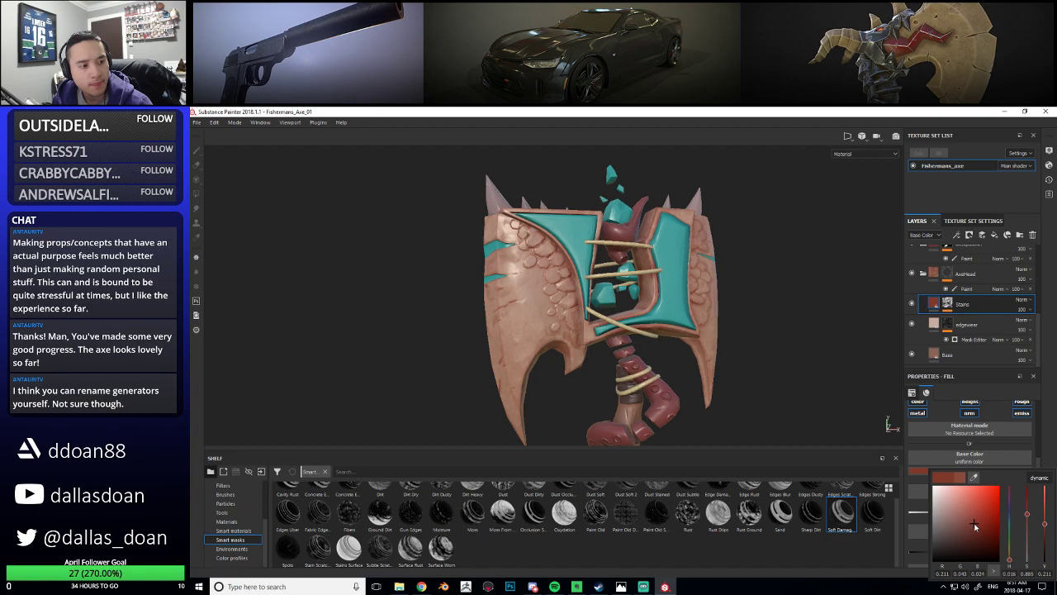
{"action": "left_click_drag", "start_coordinate": [802, 356], "coordinate": [756, 374], "text": "alt"}
{"action": "scroll", "coordinate": [727, 368], "scroll_direction": "down", "scroll_amount": 3}
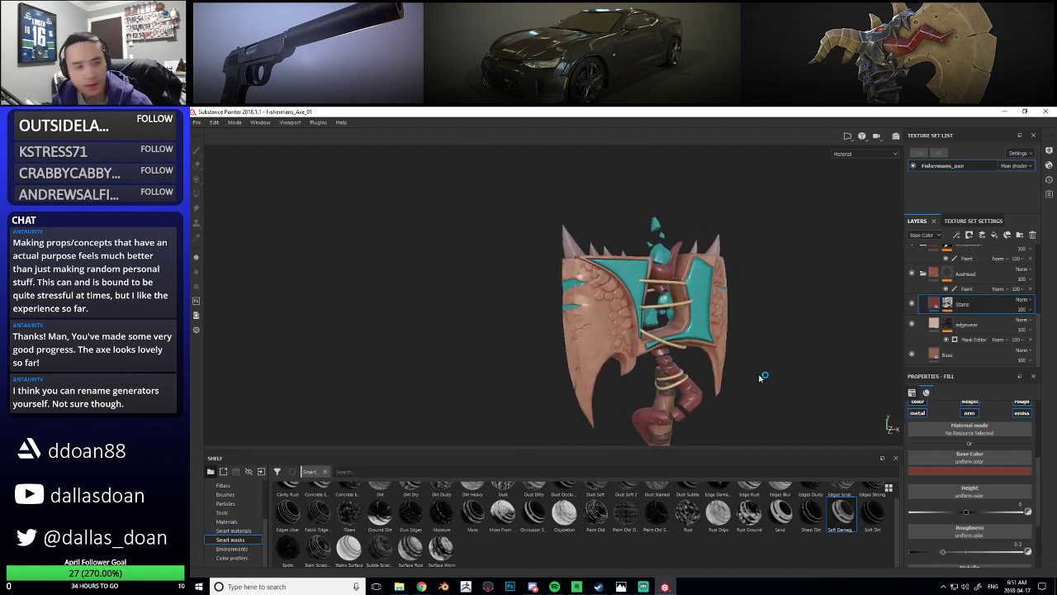
Open the axe concept art in Photos and compare its colors with the textured model
{"action": "left_click_drag", "start_coordinate": [192, 132], "coordinate": [503, 147]}
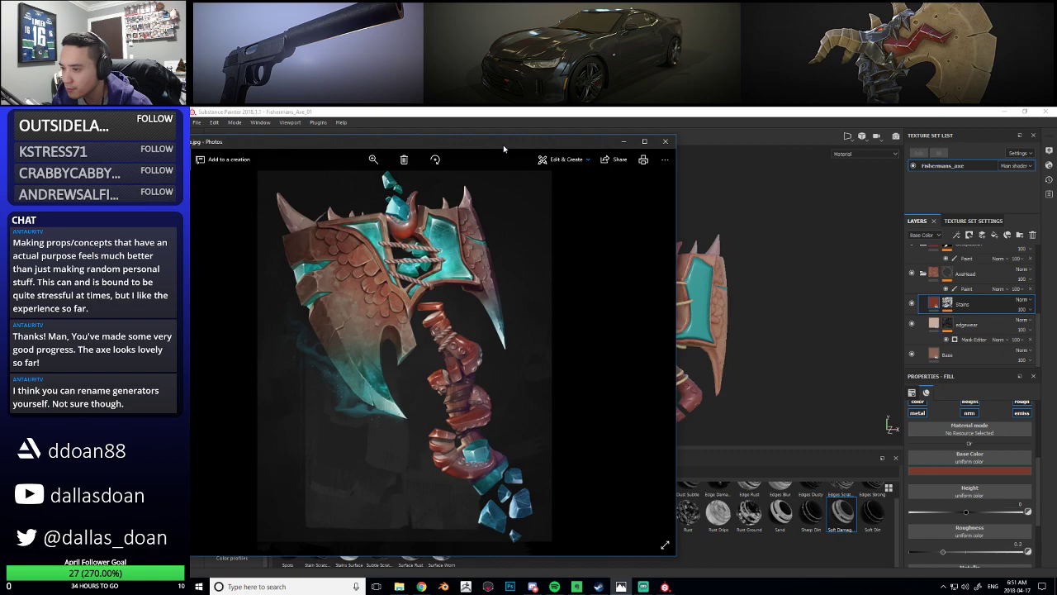
{"action": "left_click", "coordinate": [975, 471]}
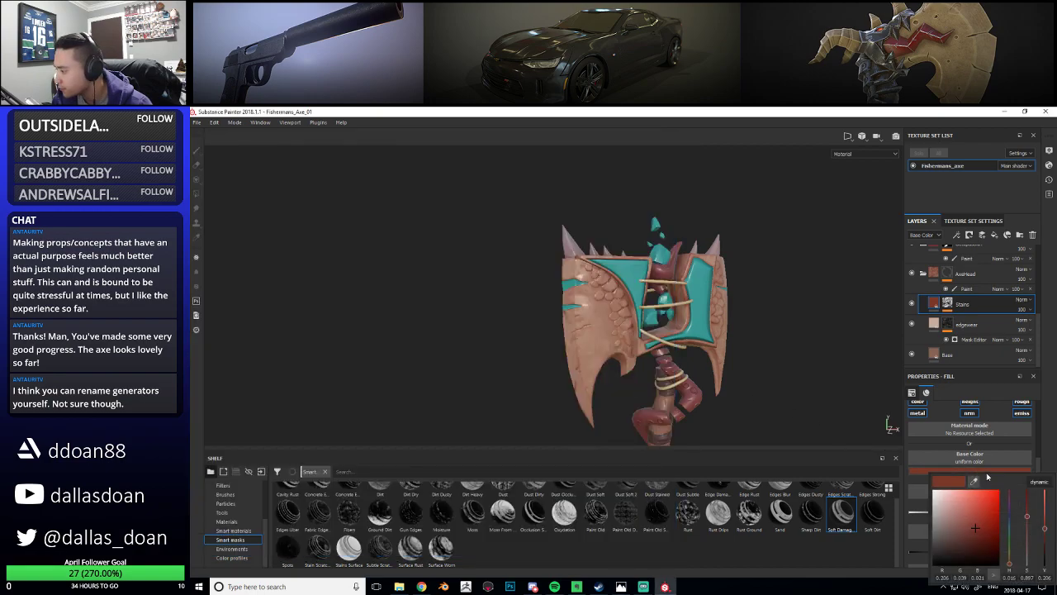
{"action": "left_click", "coordinate": [621, 587]}
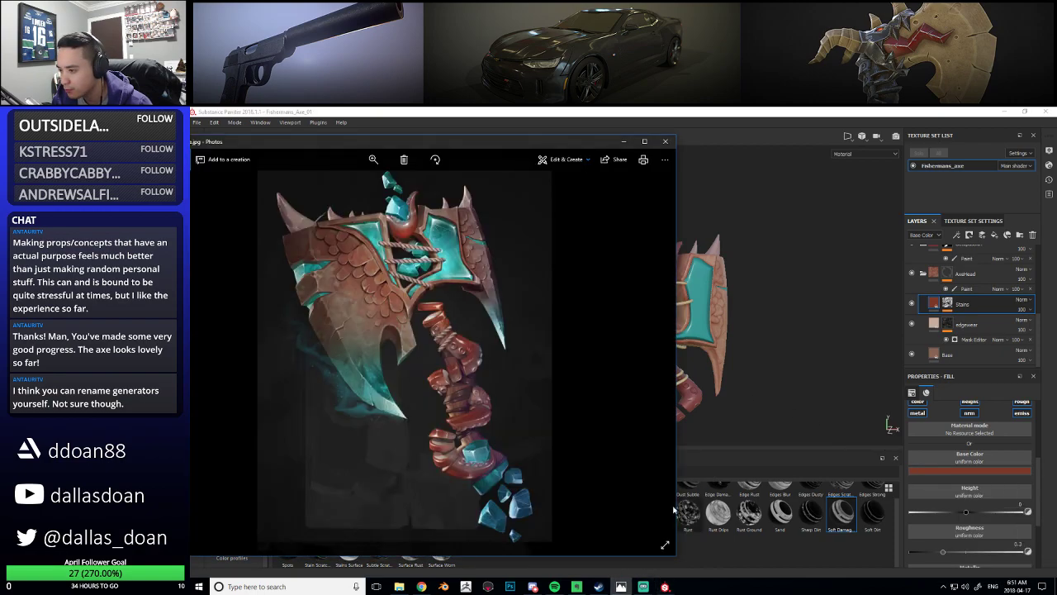
{"action": "left_click", "coordinate": [624, 141]}
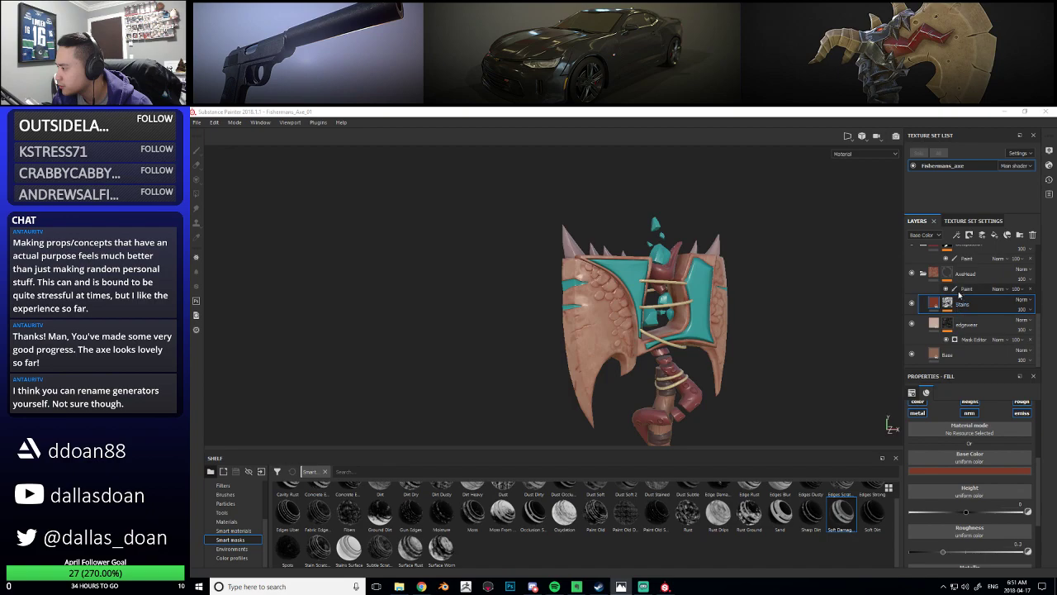
Try to rename the Mask Editor generator on the edgewear layer's mask
{"action": "left_click", "coordinate": [972, 344]}
{"action": "right_click", "coordinate": [972, 343]}
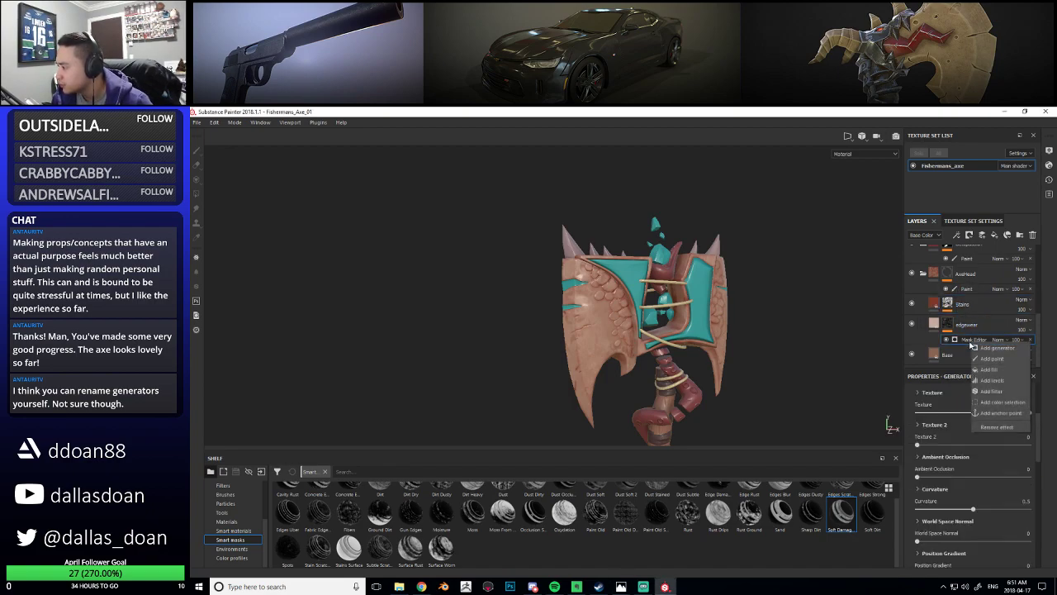
{"action": "left_click", "coordinate": [971, 344]}
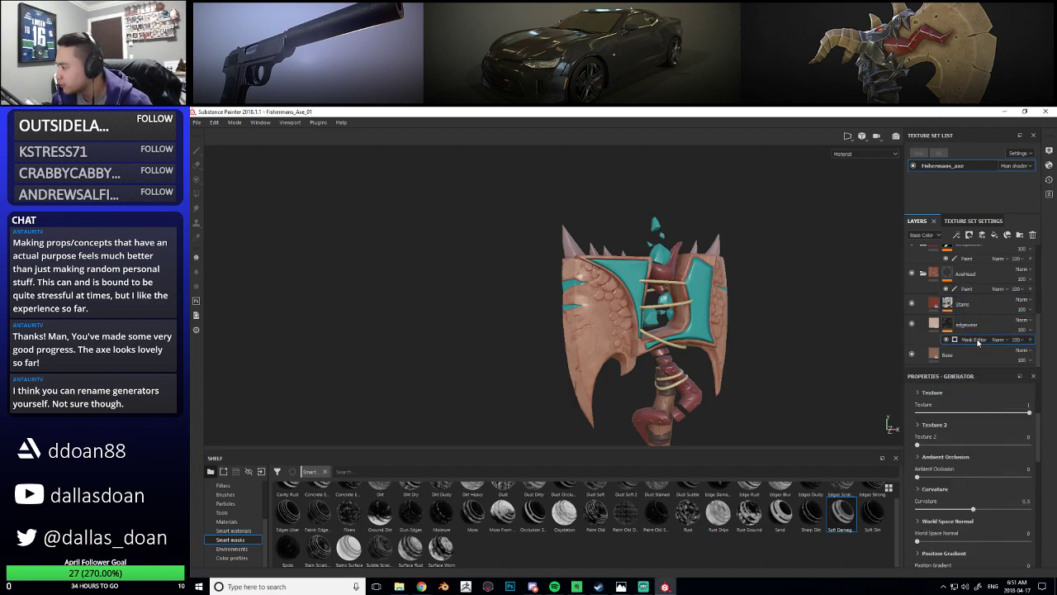
{"action": "left_click", "coordinate": [977, 340]}
{"action": "left_click", "coordinate": [977, 340]}
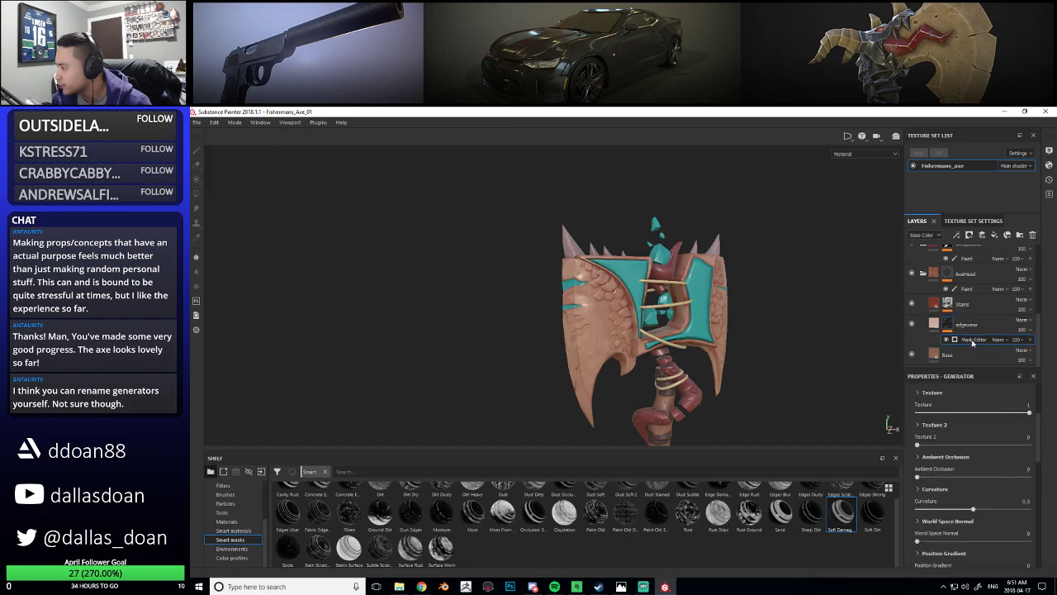
Set Texture 2 to 0.21 in the Stains layer's Mask Editor generator
{"action": "left_click_drag", "start_coordinate": [522, 310], "coordinate": [347, 290], "text": "alt"}
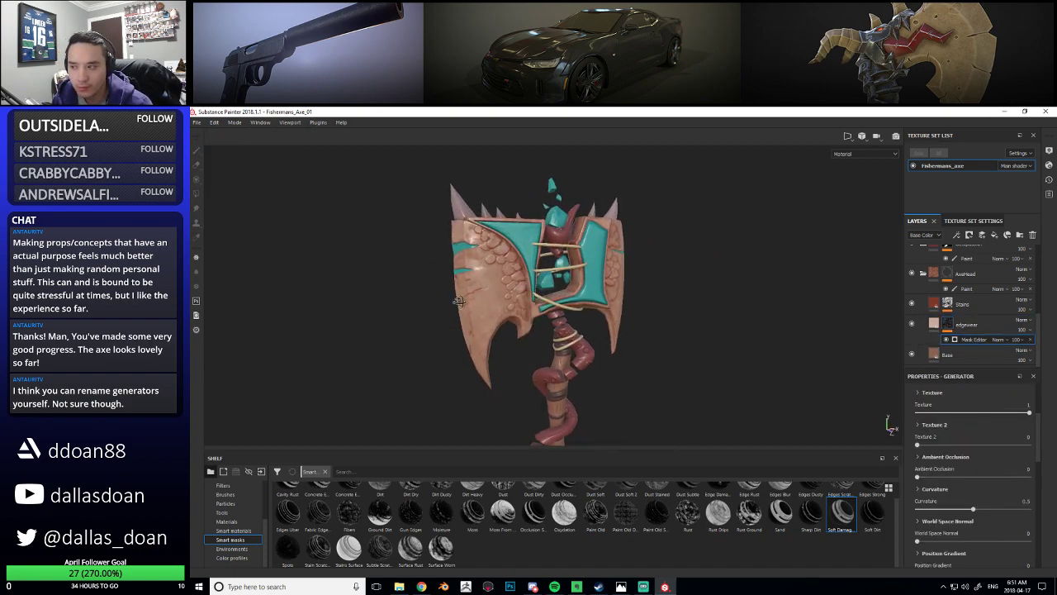
{"action": "right_click_drag", "start_coordinate": [459, 308], "coordinate": [478, 303], "text": "alt"}
{"action": "left_click_drag", "start_coordinate": [478, 303], "coordinate": [513, 318], "text": "alt"}
{"action": "left_click", "coordinate": [976, 327]}
{"action": "left_click", "coordinate": [968, 311]}
{"action": "left_click", "coordinate": [948, 304]}
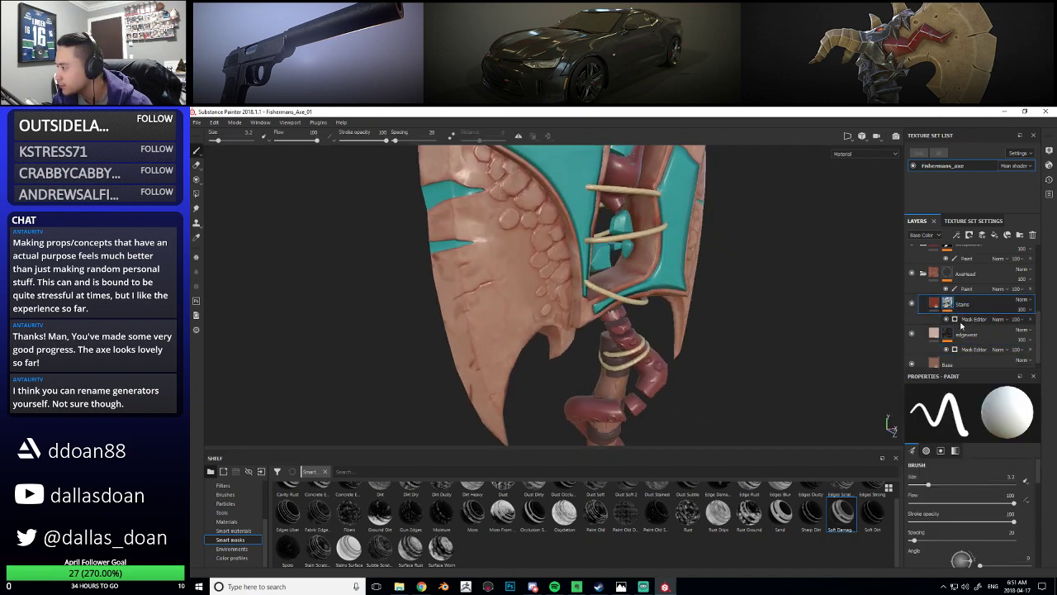
{"action": "left_click_drag", "start_coordinate": [709, 331], "coordinate": [621, 352], "text": "alt"}
{"action": "right_click_drag", "start_coordinate": [621, 353], "coordinate": [570, 350], "text": "alt"}
{"action": "left_click_drag", "start_coordinate": [570, 350], "coordinate": [652, 351], "text": "alt"}
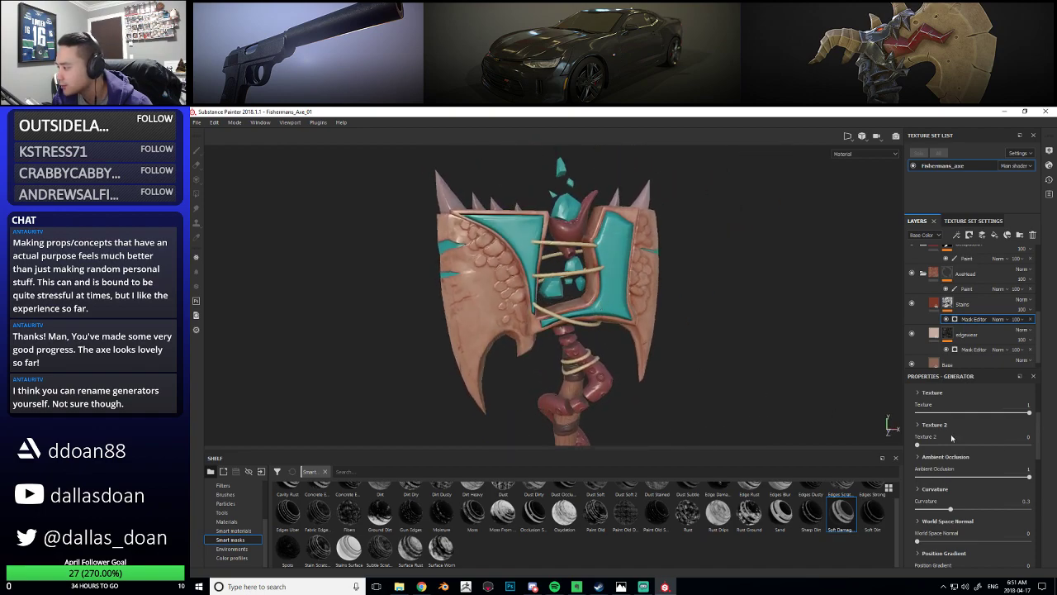
{"action": "left_click_drag", "start_coordinate": [918, 445], "coordinate": [941, 446]}
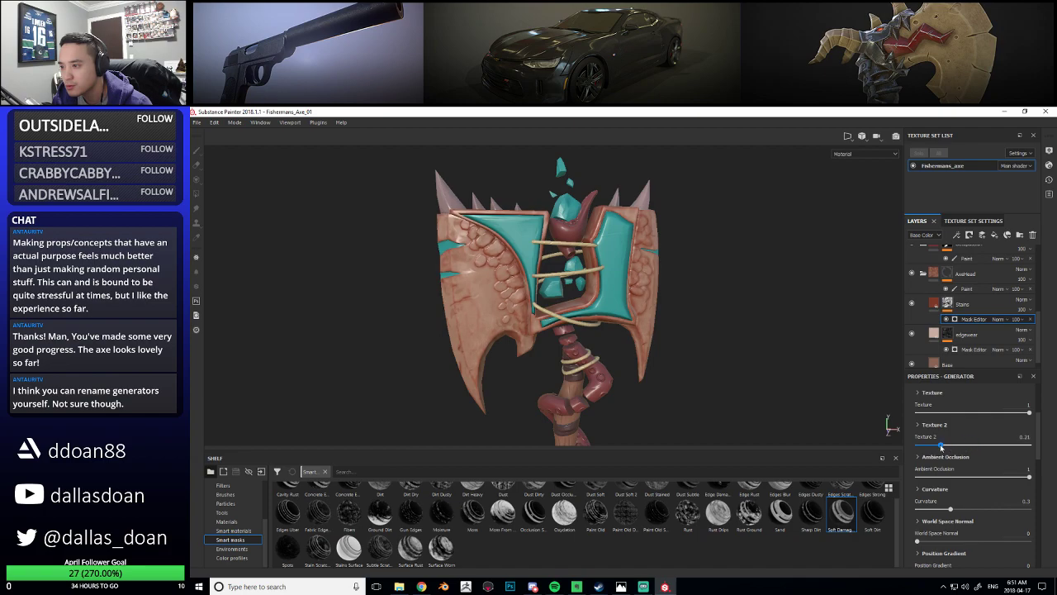
Compare the axe head with and without the Stains layer by switching its visibility on and off
{"action": "left_click_drag", "start_coordinate": [571, 372], "coordinate": [684, 356], "text": "alt"}
{"action": "left_click", "coordinate": [911, 303]}
{"action": "left_click", "coordinate": [911, 304]}
{"action": "left_click", "coordinate": [911, 304]}
{"action": "left_click", "coordinate": [911, 304]}
{"action": "left_click", "coordinate": [911, 304]}
{"action": "left_click_drag", "start_coordinate": [843, 314], "coordinate": [634, 306], "text": "alt"}
Set Curvature to 0.2 in the Stains mask generator and show the Stains layer on the axe head again
{"action": "left_click", "coordinate": [983, 308]}
{"action": "left_click", "coordinate": [981, 319]}
{"action": "scroll", "coordinate": [964, 512], "scroll_direction": "down", "scroll_amount": 3}
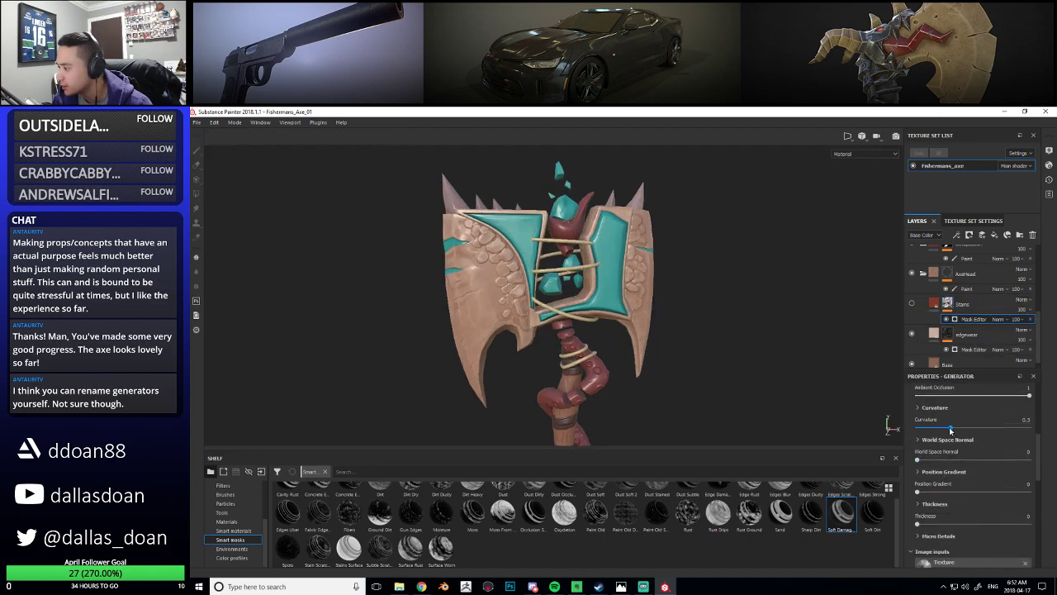
{"action": "left_click_drag", "start_coordinate": [950, 431], "coordinate": [939, 428]}
{"action": "left_click", "coordinate": [911, 304]}
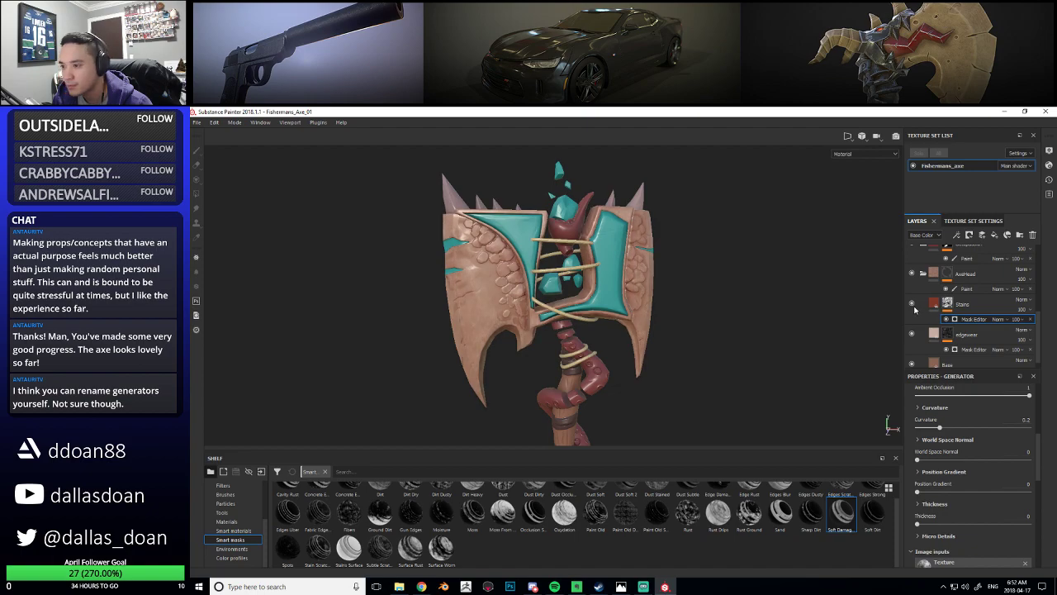
Try World Space Normal and Position Gradient adjustments in the Stains layer's Mask Editor generator
{"action": "left_click_drag", "start_coordinate": [917, 460], "coordinate": [872, 465]}
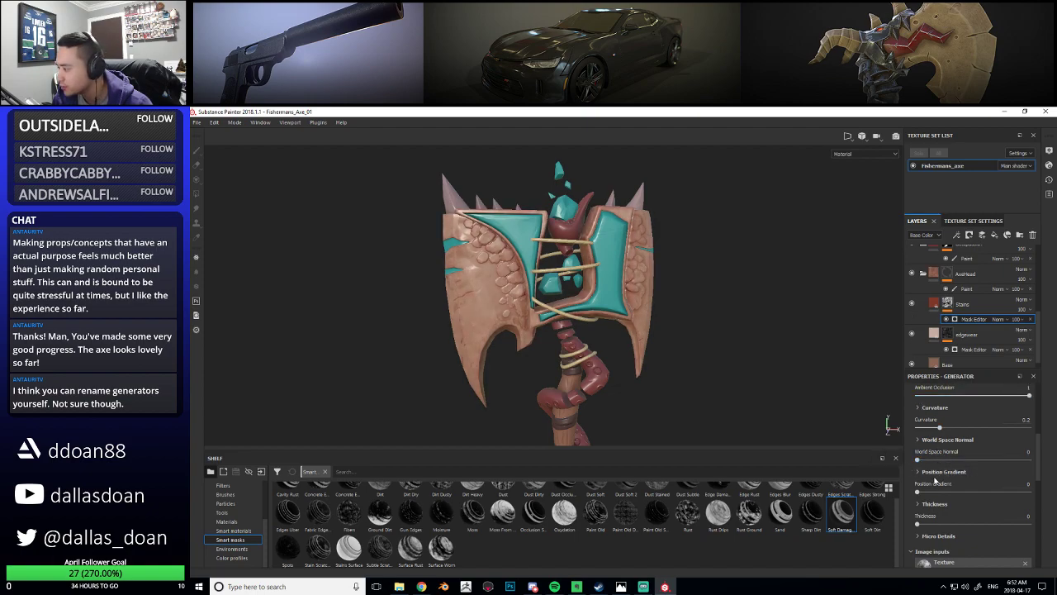
{"action": "scroll", "coordinate": [948, 494], "scroll_direction": "down", "scroll_amount": 1}
{"action": "scroll", "coordinate": [935, 498], "scroll_direction": "down", "scroll_amount": 3}
{"action": "scroll", "coordinate": [929, 496], "scroll_direction": "up", "scroll_amount": 4}
{"action": "left_click_drag", "start_coordinate": [923, 493], "coordinate": [977, 493]}
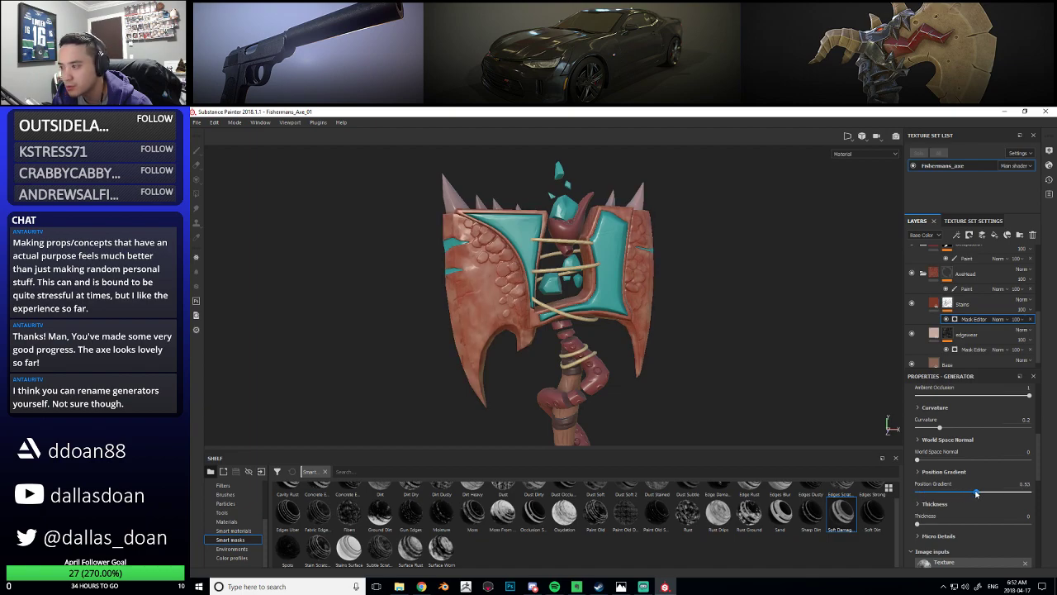
{"action": "left_click_drag", "start_coordinate": [935, 495], "coordinate": [925, 493]}
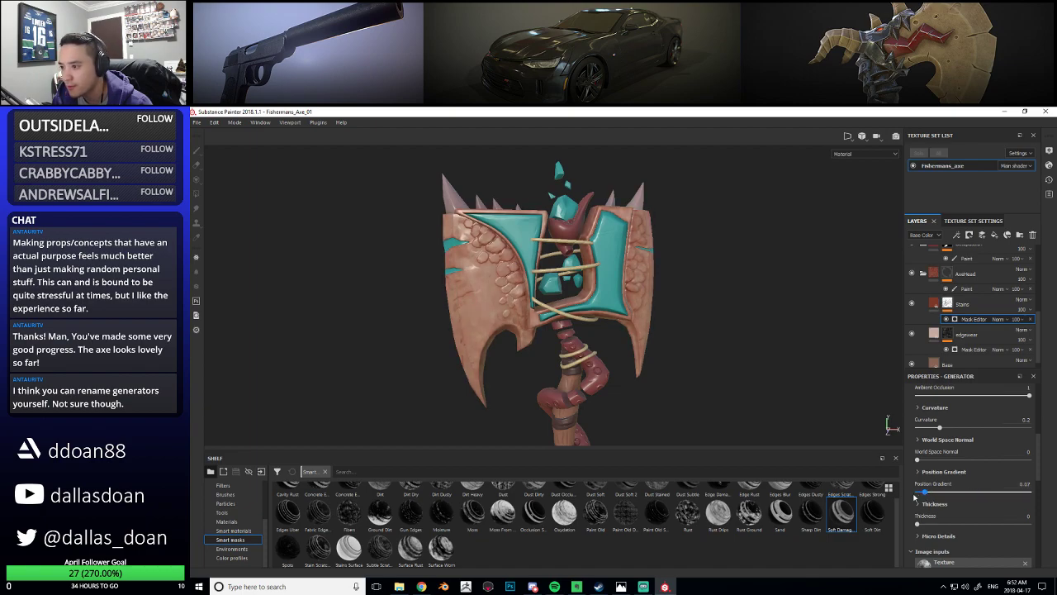
Remove the Mask Editor generator from the Stains layer's mask and apply the Cavity Rust smart mask to the layer instead
{"action": "left_click", "coordinate": [1030, 321]}
{"action": "middle_click_drag", "start_coordinate": [615, 388], "coordinate": [648, 361], "text": "alt"}
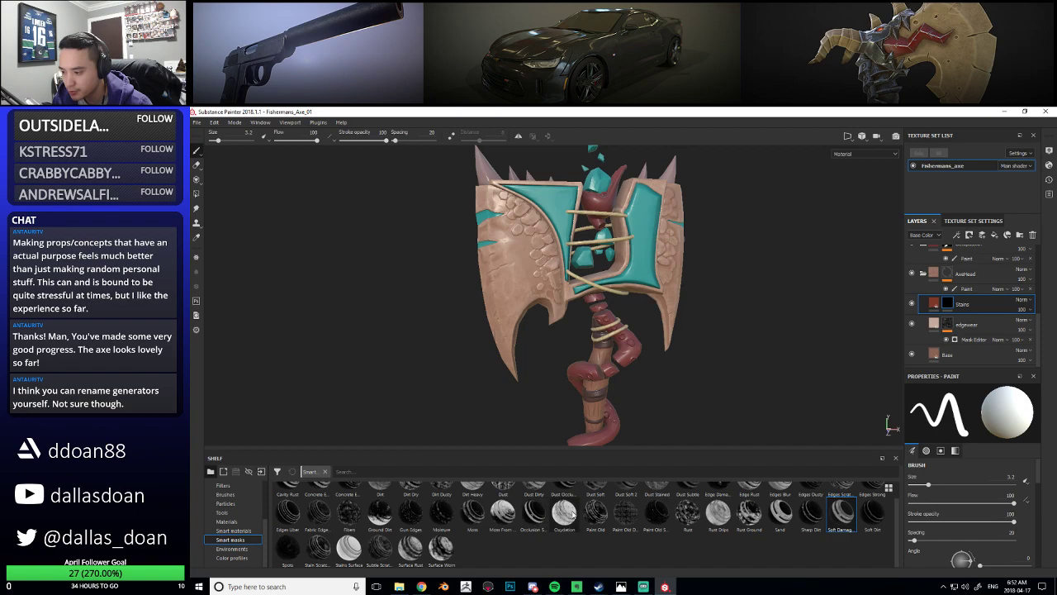
{"action": "scroll", "coordinate": [549, 542], "scroll_direction": "up", "scroll_amount": 1}
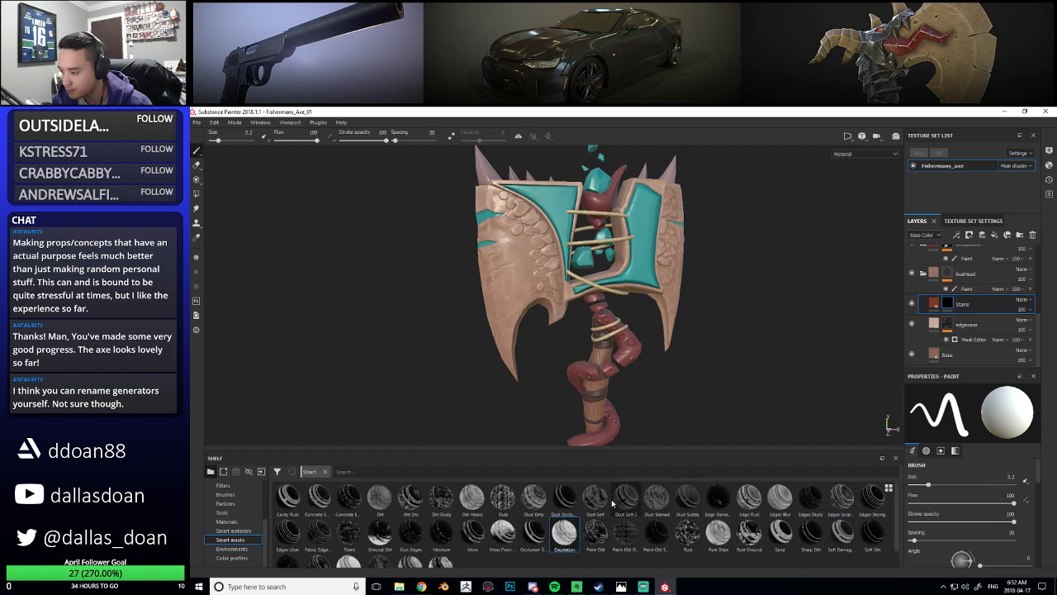
{"action": "scroll", "coordinate": [444, 534], "scroll_direction": "down", "scroll_amount": 1}
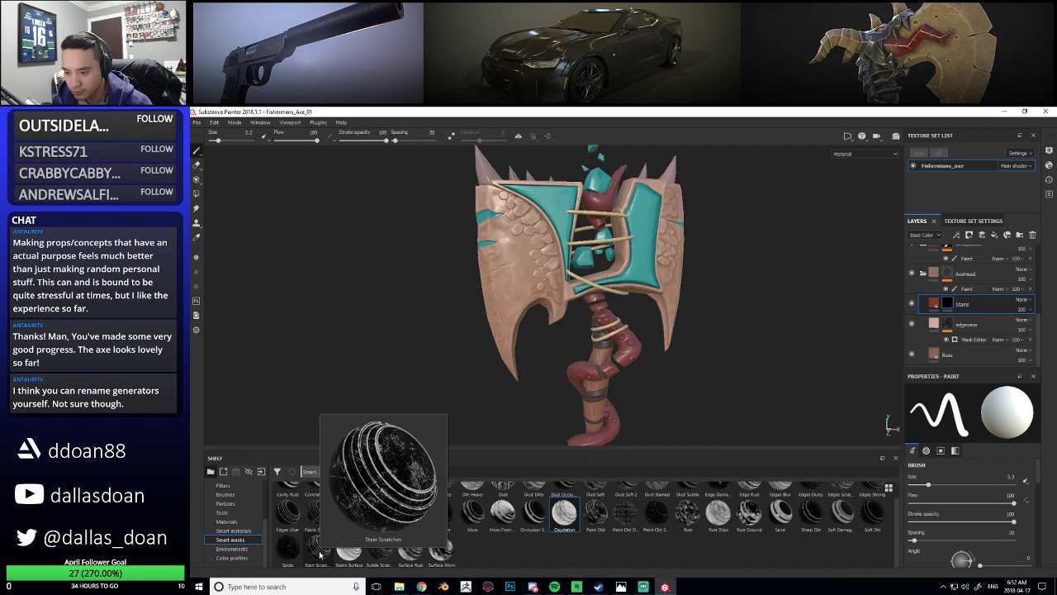
{"action": "mouse_move", "coordinate": [352, 558]}
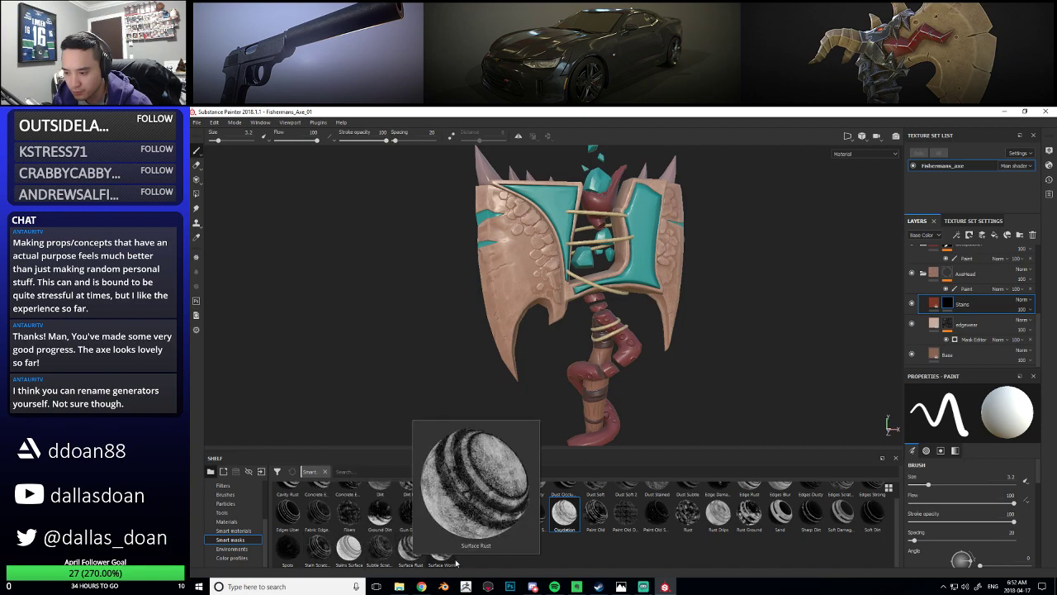
{"action": "mouse_move", "coordinate": [443, 561]}
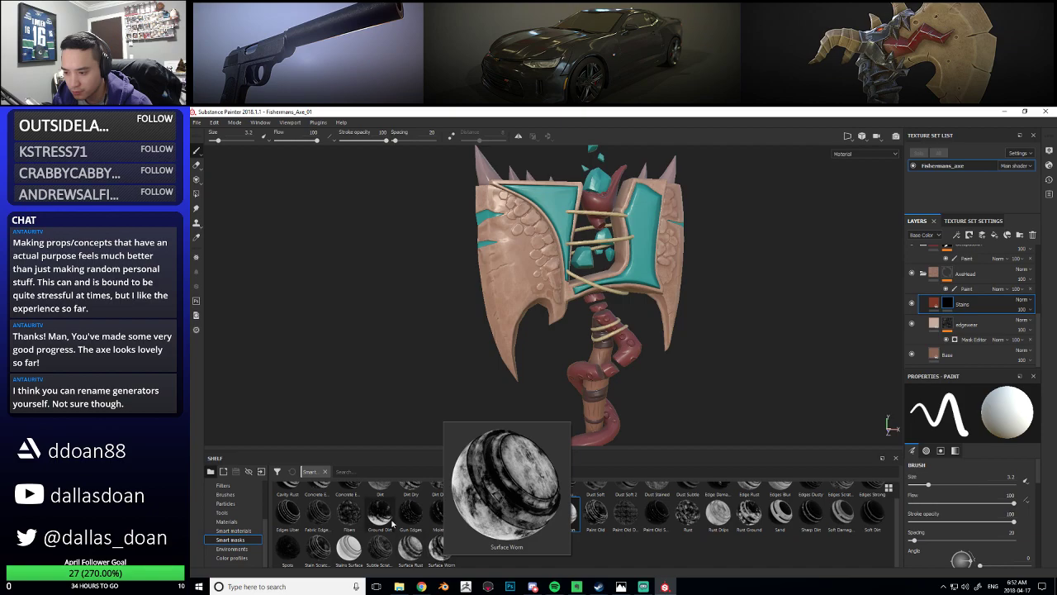
{"action": "scroll", "coordinate": [346, 537], "scroll_direction": "up", "scroll_amount": 1}
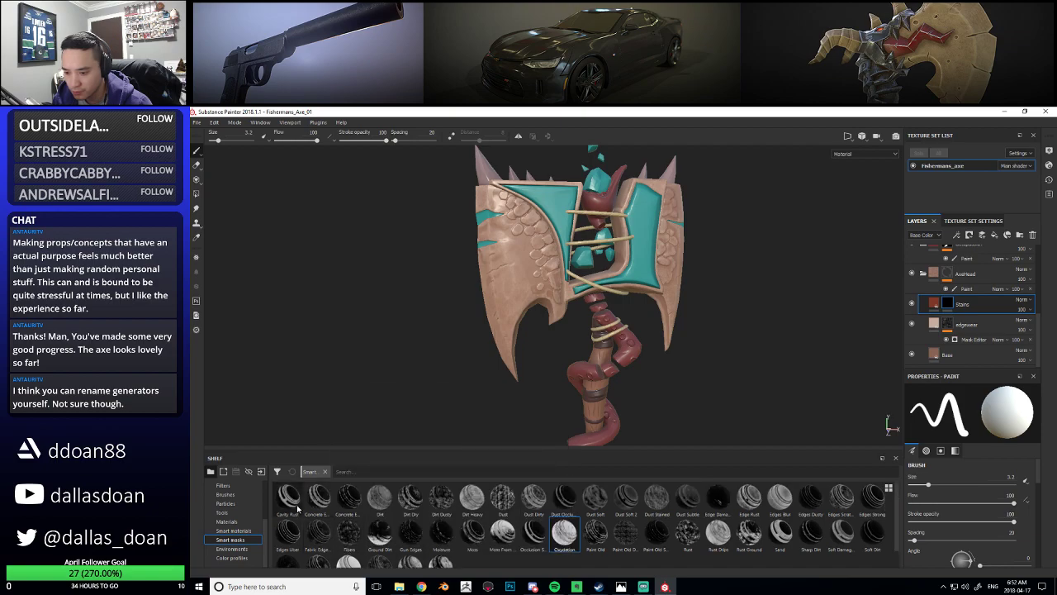
{"action": "mouse_move", "coordinate": [298, 508]}
{"action": "left_click_drag", "start_coordinate": [292, 507], "coordinate": [967, 307]}
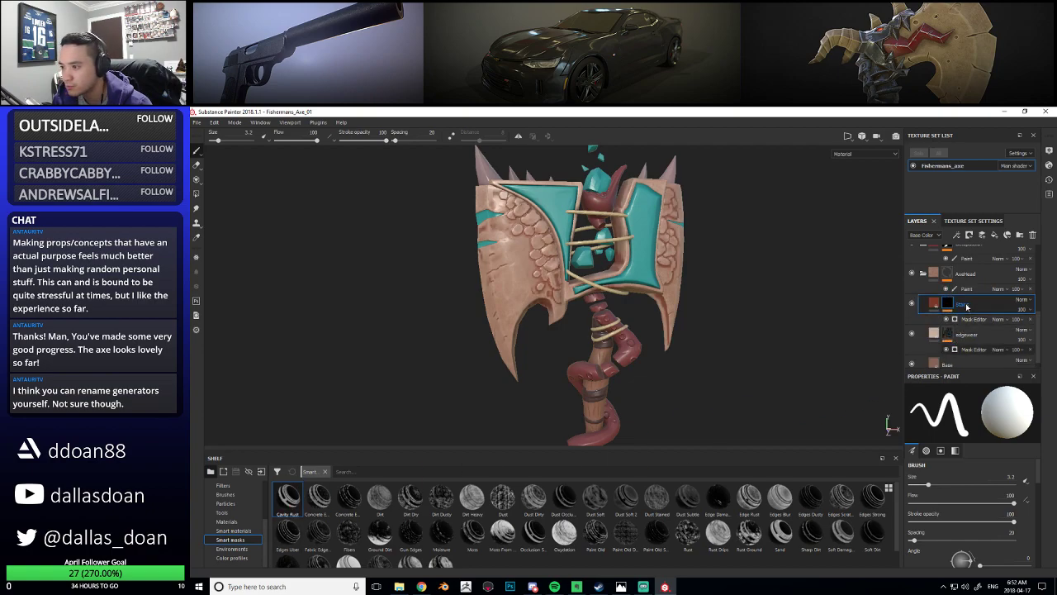
Set Global Balance to 0.2 in the Cavity Rust Mask Editor generator on the Stains layer
{"action": "left_click_drag", "start_coordinate": [533, 320], "coordinate": [498, 355], "text": "alt"}
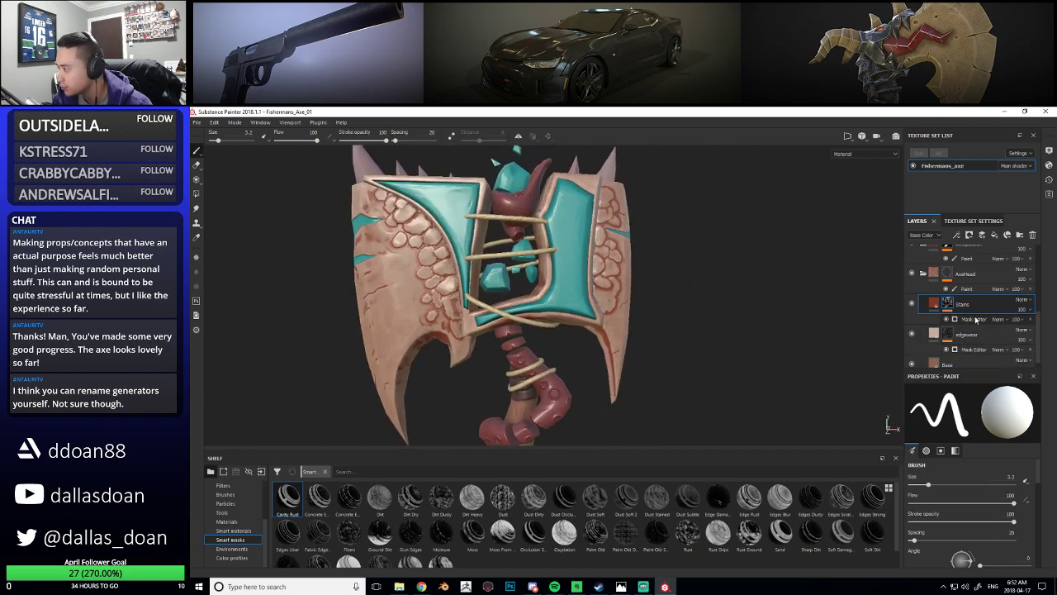
{"action": "left_click", "coordinate": [974, 318]}
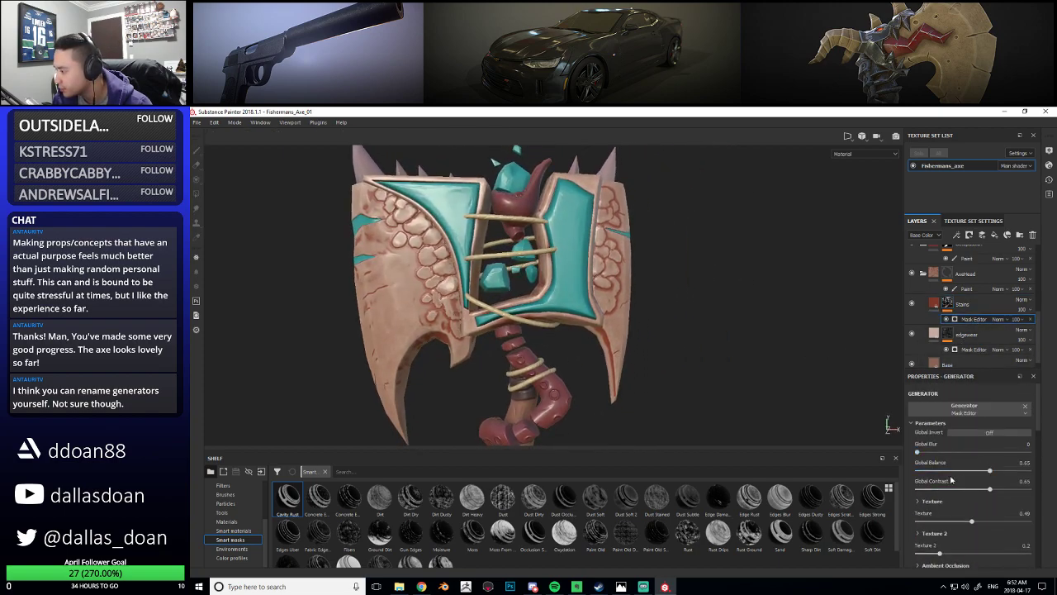
{"action": "left_click_drag", "start_coordinate": [960, 471], "coordinate": [949, 472]}
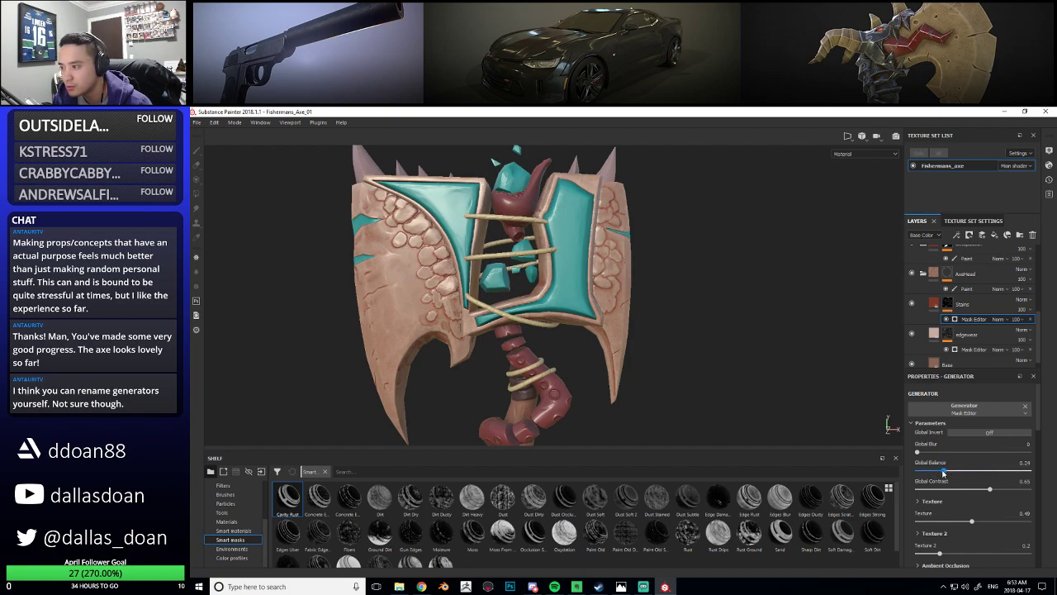
{"action": "left_click_drag", "start_coordinate": [653, 386], "coordinate": [800, 355], "text": "alt"}
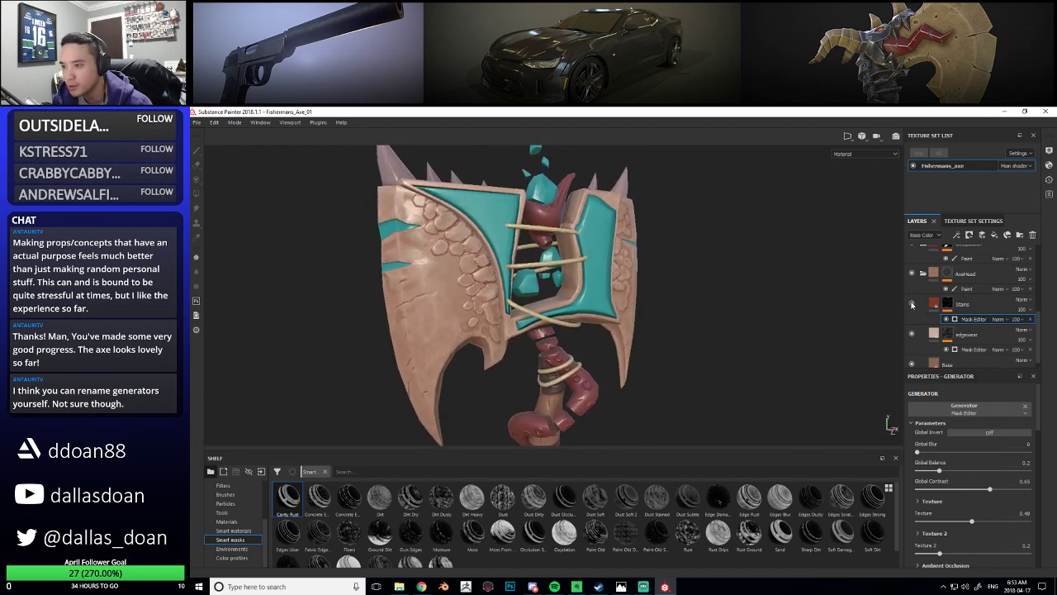
Try higher Global Balance values in the Stains mask's Cavity Rust generator and settle on 0.22
{"action": "left_click_drag", "start_coordinate": [647, 319], "coordinate": [477, 314], "text": "alt"}
{"action": "scroll", "coordinate": [688, 312], "scroll_direction": "down", "scroll_amount": 2}
{"action": "left_click_drag", "start_coordinate": [688, 312], "coordinate": [632, 306], "text": "alt"}
{"action": "scroll", "coordinate": [632, 306], "scroll_direction": "up", "scroll_amount": 1}
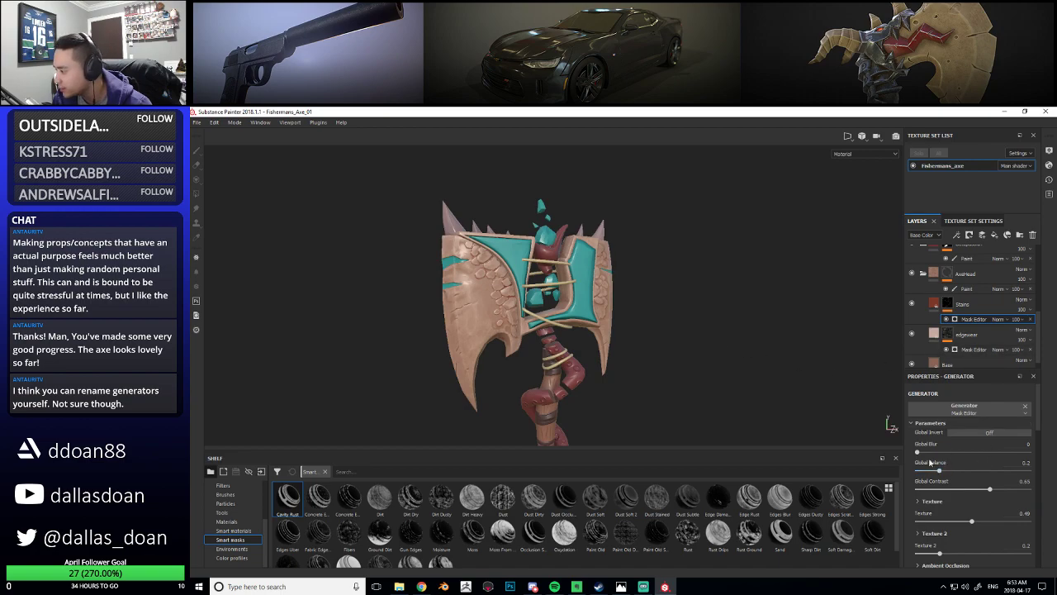
{"action": "left_click_drag", "start_coordinate": [939, 470], "coordinate": [946, 472]}
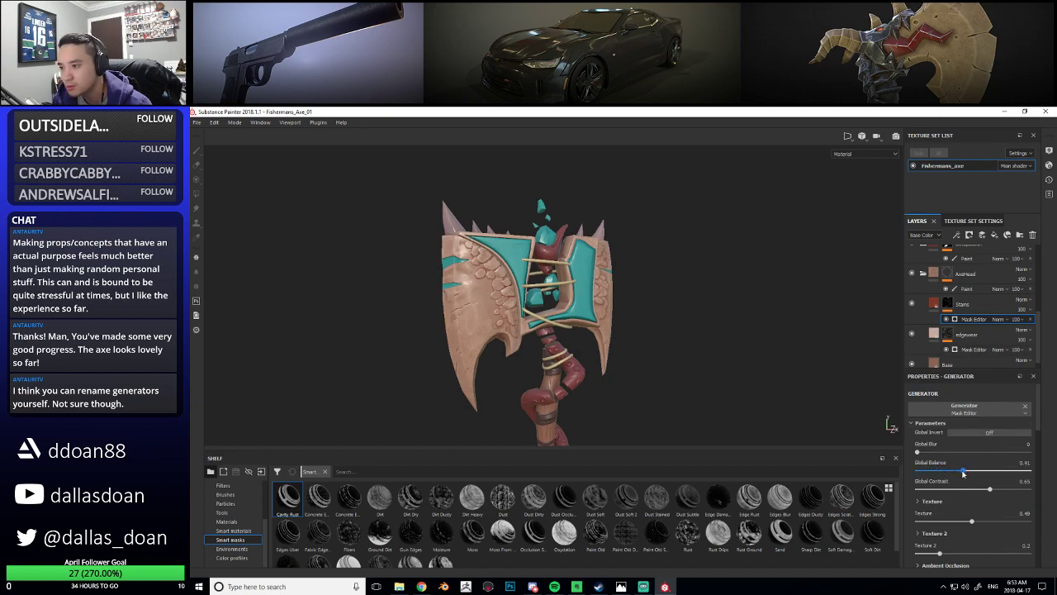
{"action": "left_click_drag", "start_coordinate": [929, 472], "coordinate": [977, 472]}
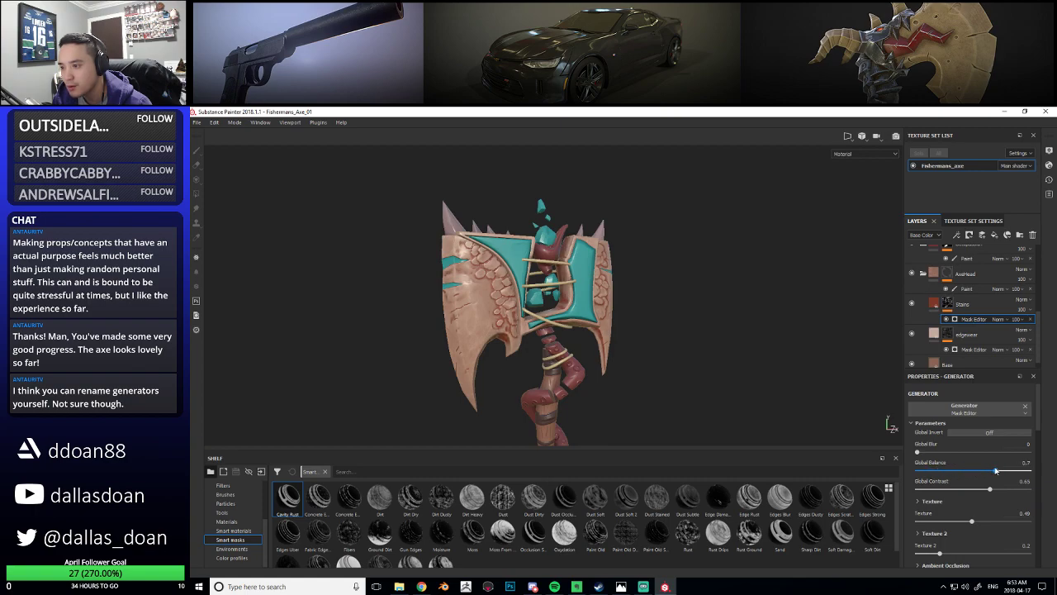
{"action": "left_click_drag", "start_coordinate": [995, 471], "coordinate": [950, 472]}
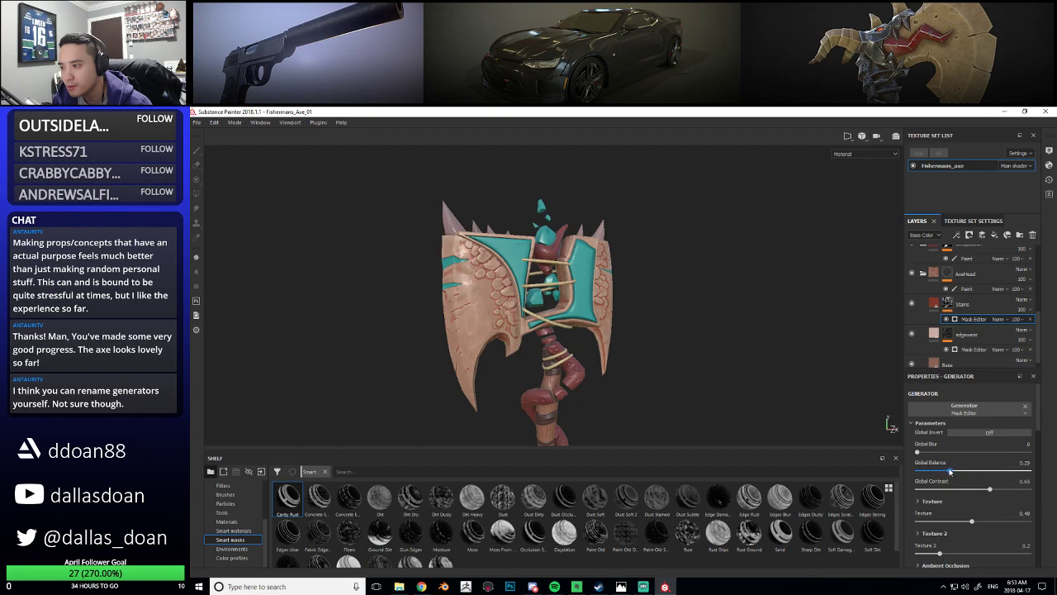
Examine the Cavity Rust staining on the axe head up close and from several angles
{"action": "mouse_move", "coordinate": [660, 382]}
{"action": "left_mouse_down", "text": "alt"}
{"action": "mouse_move", "coordinate": [609, 372]}
{"action": "mouse_move", "coordinate": [663, 376]}
{"action": "left_mouse_up", "text": "alt"}
{"action": "right_click_drag", "start_coordinate": [663, 376], "coordinate": [632, 356], "text": "alt"}
{"action": "middle_click_drag", "start_coordinate": [632, 357], "coordinate": [692, 346], "text": "alt"}
{"action": "left_click_drag", "start_coordinate": [693, 346], "coordinate": [643, 327], "text": "alt"}
{"action": "right_click_drag", "start_coordinate": [643, 328], "coordinate": [597, 335], "text": "alt"}
{"action": "left_click_drag", "start_coordinate": [596, 334], "coordinate": [582, 363], "text": "alt"}
{"action": "middle_click_drag", "start_coordinate": [582, 363], "coordinate": [508, 361], "text": "alt"}
{"action": "mouse_move", "coordinate": [508, 362]}
{"action": "left_mouse_down", "text": "alt"}
{"action": "mouse_move", "coordinate": [447, 370]}
{"action": "mouse_move", "coordinate": [512, 375]}
{"action": "left_mouse_up", "text": "alt"}
{"action": "middle_click_drag", "start_coordinate": [512, 375], "coordinate": [549, 386], "text": "alt"}
{"action": "right_click_drag", "start_coordinate": [548, 386], "coordinate": [588, 369], "text": "alt"}
{"action": "left_click_drag", "start_coordinate": [588, 368], "coordinate": [531, 324], "text": "alt"}
{"action": "right_click_drag", "start_coordinate": [531, 324], "coordinate": [502, 312], "text": "alt"}
{"action": "mouse_move", "coordinate": [502, 312]}
{"action": "left_mouse_down", "text": "alt"}
{"action": "mouse_move", "coordinate": [484, 305]}
{"action": "mouse_move", "coordinate": [511, 310]}
{"action": "left_mouse_up", "text": "alt"}
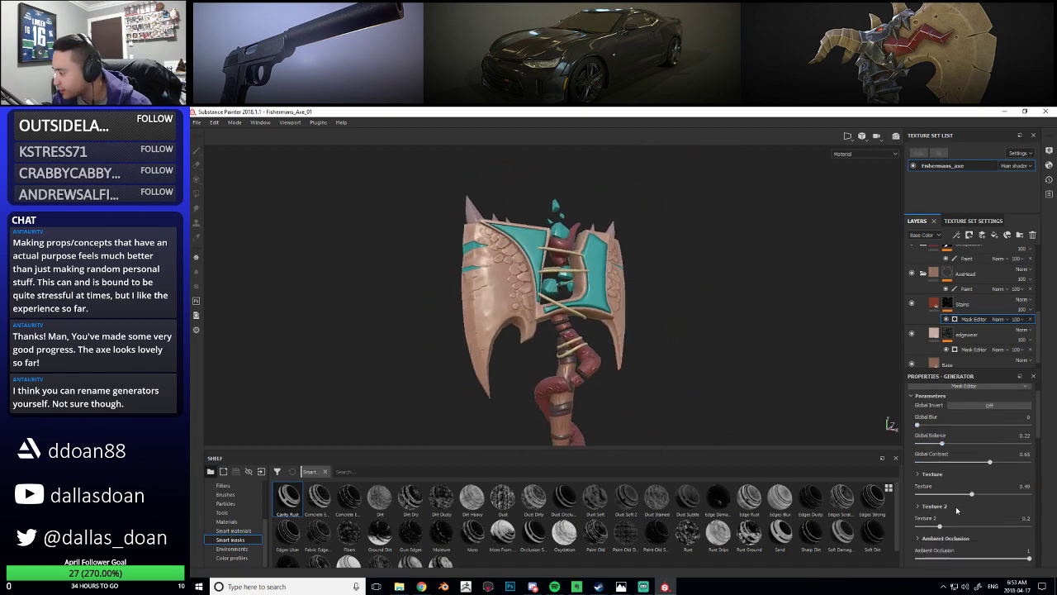
Try World Space Normal at about 0.59 in the Stains mask generator and return it to 0
{"action": "scroll", "coordinate": [949, 500], "scroll_direction": "down", "scroll_amount": 1}
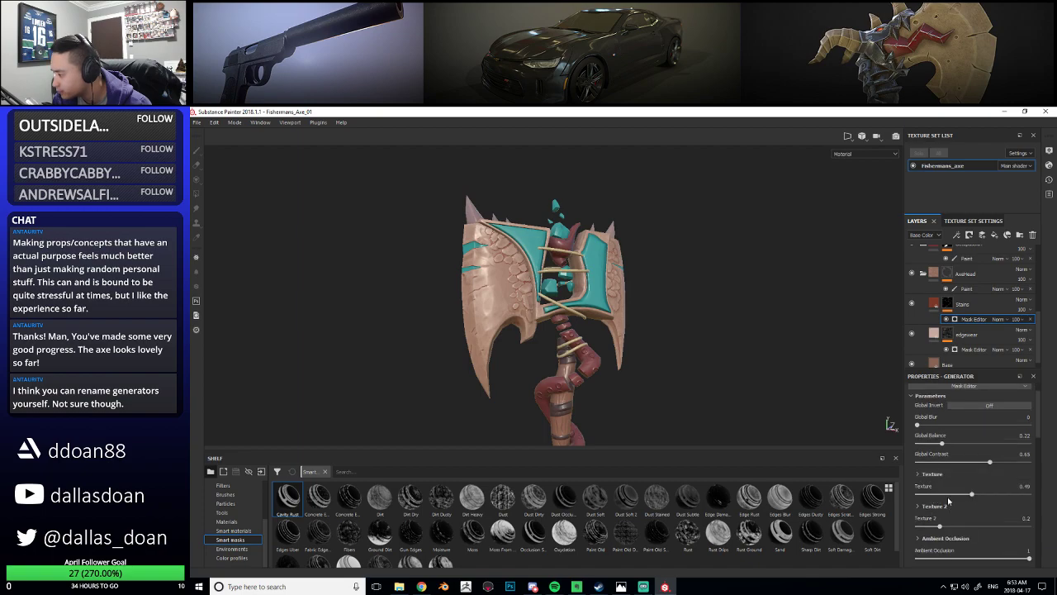
{"action": "scroll", "coordinate": [959, 519], "scroll_direction": "down", "scroll_amount": 4}
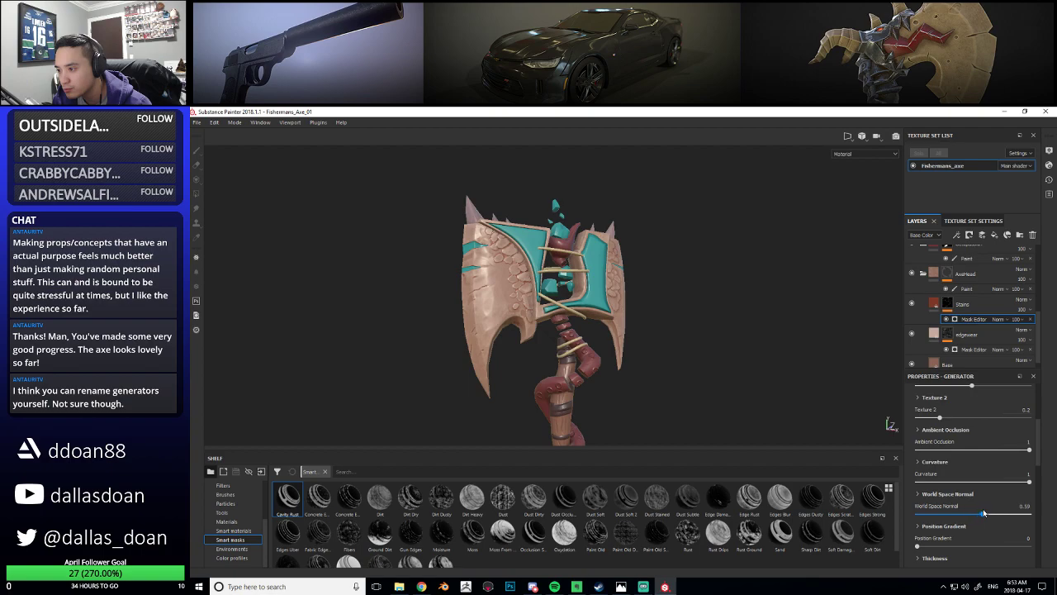
{"action": "left_click_drag", "start_coordinate": [585, 341], "coordinate": [613, 354], "text": "alt"}
{"action": "left_click_drag", "start_coordinate": [656, 381], "coordinate": [693, 397], "text": "alt"}
{"action": "left_click_drag", "start_coordinate": [644, 441], "coordinate": [662, 392], "text": "alt"}
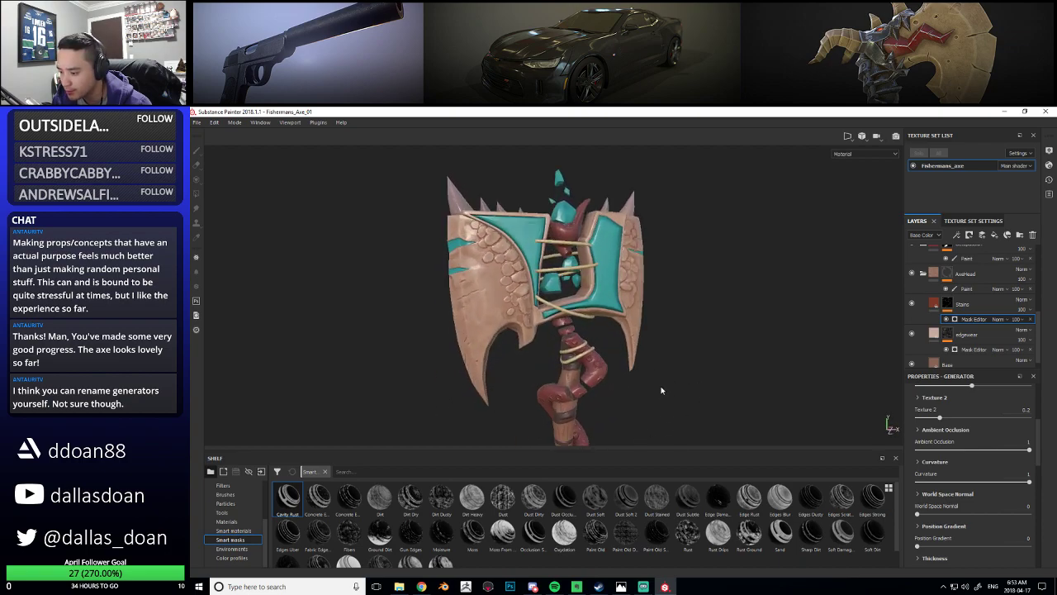
Switch off the Cavity Rust generator, add the Soft Damage smart mask to the Stains layer, compare its effect, and leave it off
{"action": "left_click_drag", "start_coordinate": [884, 337], "coordinate": [634, 347], "text": "alt"}
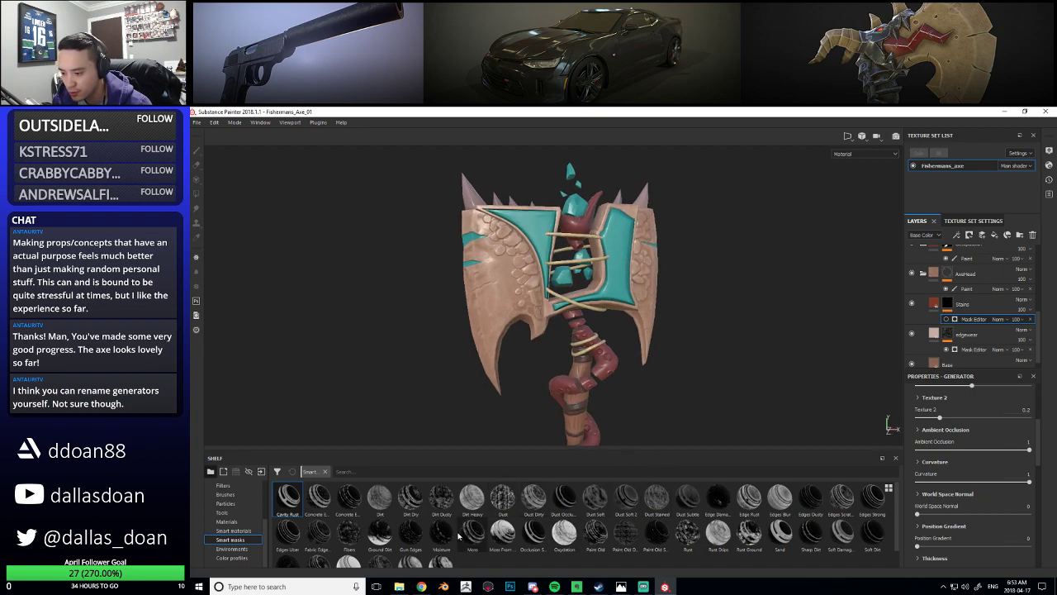
{"action": "mouse_move", "coordinate": [340, 537]}
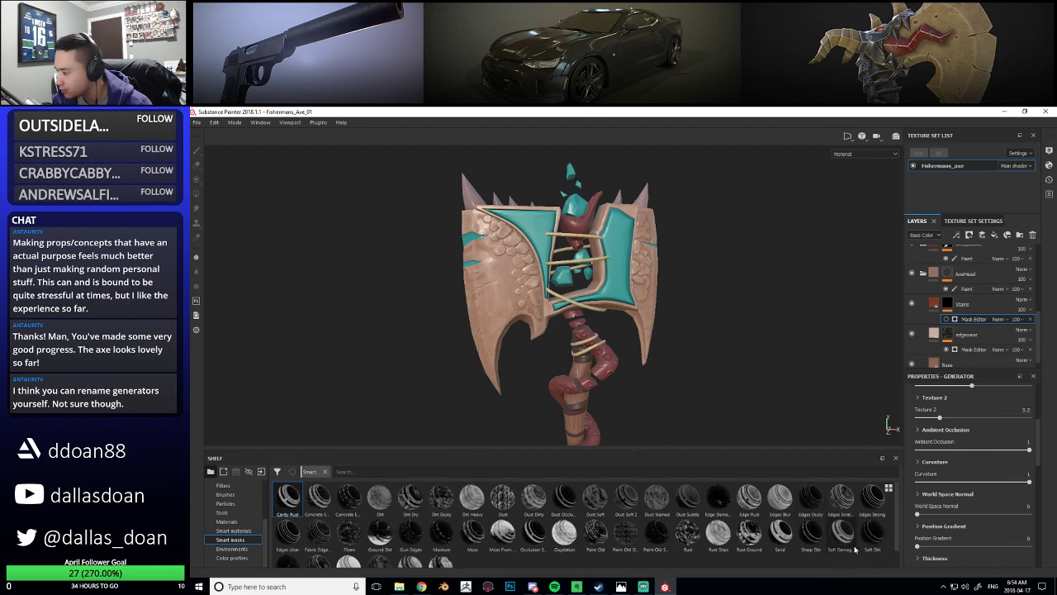
{"action": "mouse_move", "coordinate": [842, 531]}
{"action": "left_mouse_down"}
{"action": "mouse_move", "coordinate": [940, 291]}
{"action": "mouse_move", "coordinate": [976, 307]}
{"action": "mouse_move", "coordinate": [966, 306]}
{"action": "left_mouse_up"}
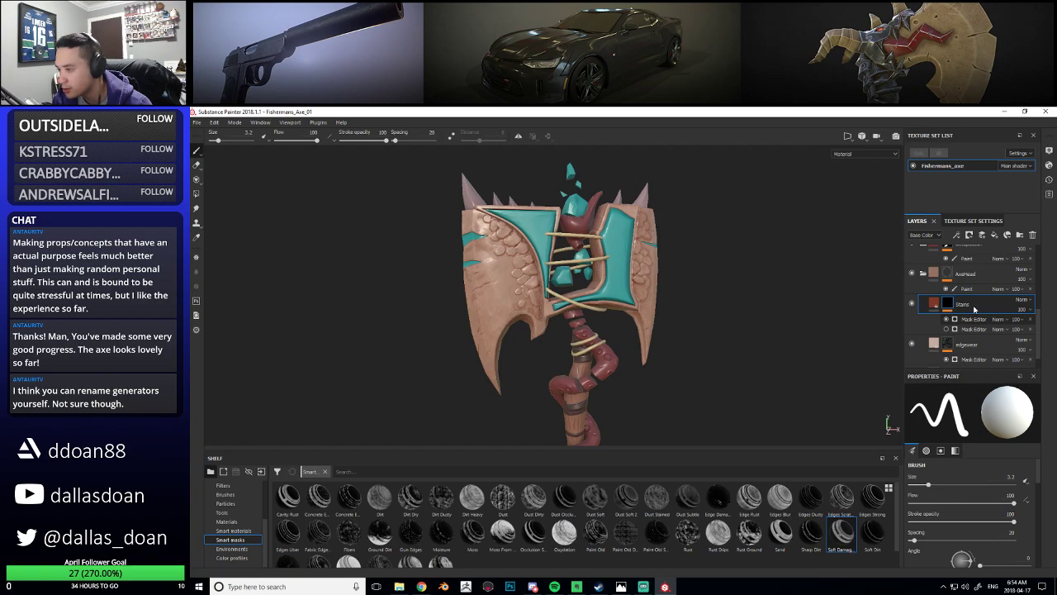
{"action": "left_click_drag", "start_coordinate": [628, 330], "coordinate": [667, 332], "text": "alt"}
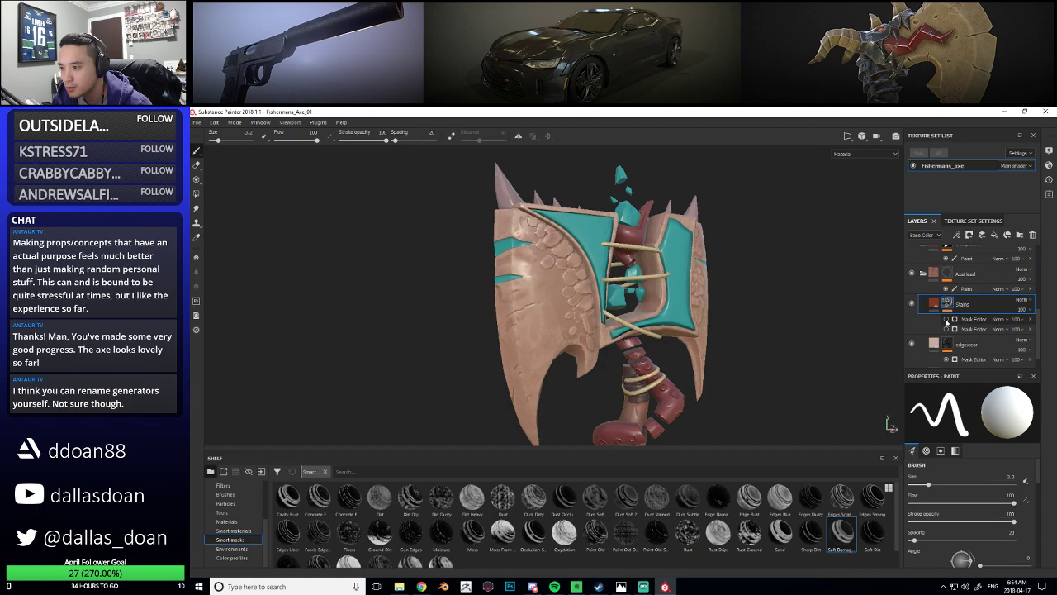
{"action": "left_click_drag", "start_coordinate": [743, 330], "coordinate": [643, 343], "text": "alt"}
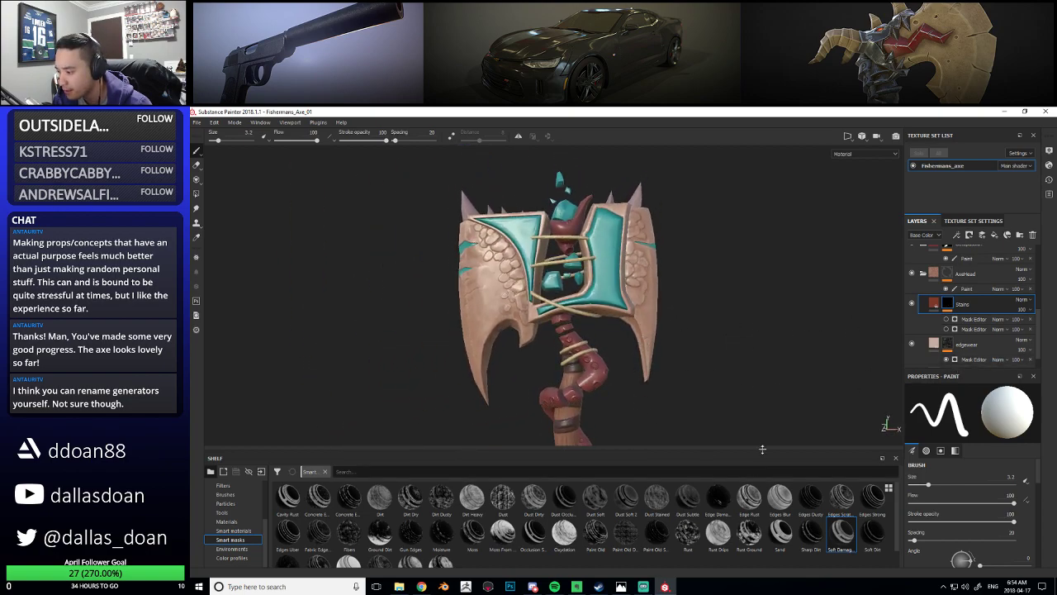
Delete the Cavity Rust Mask Editor from the Stains layer's mask and apply the Dust Soft smart mask
{"action": "left_click", "coordinate": [1030, 329]}
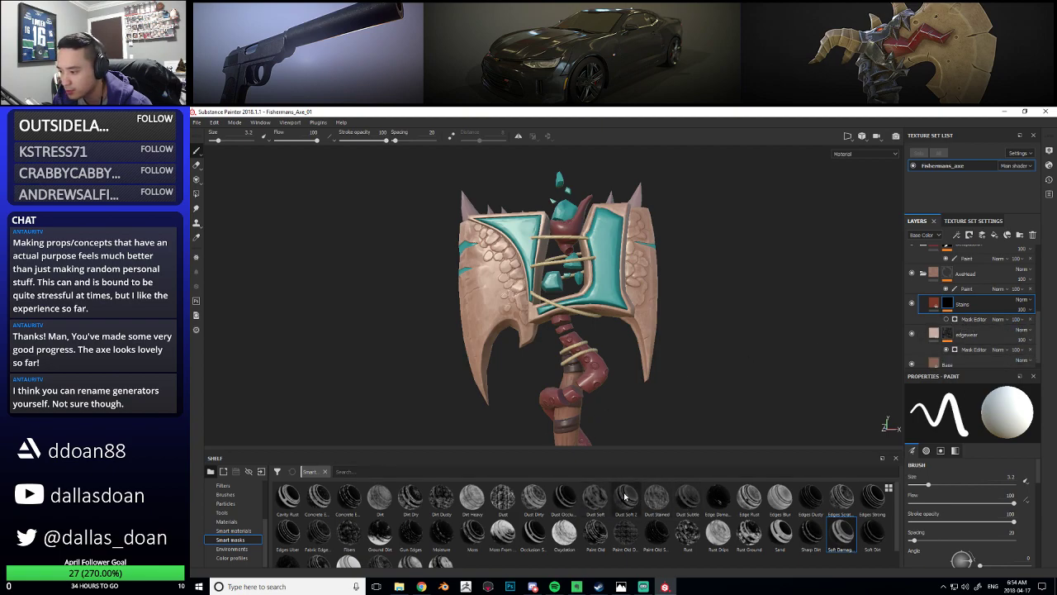
{"action": "left_click_drag", "start_coordinate": [594, 506], "coordinate": [977, 306]}
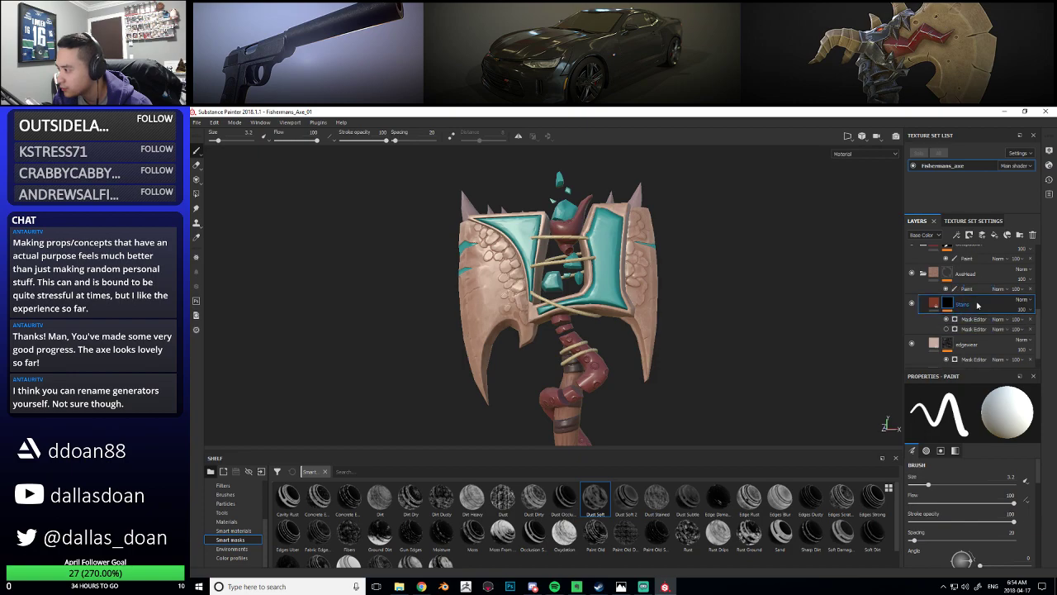
{"action": "left_click_drag", "start_coordinate": [680, 340], "coordinate": [663, 373], "text": "alt"}
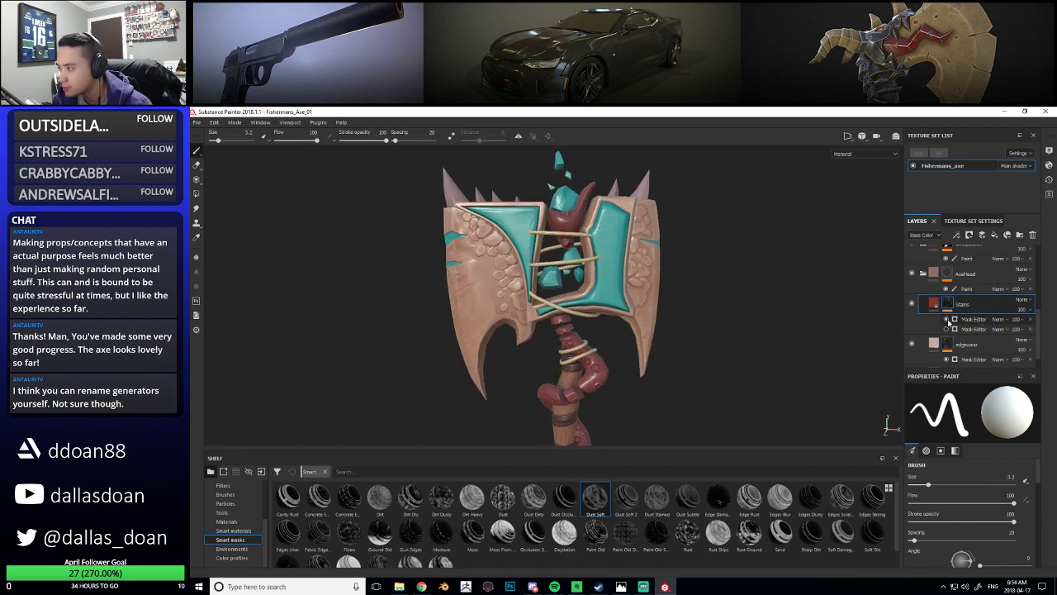
Compare the axe head with and without the Dust Soft generator by switching its visibility off and on
{"action": "left_click_drag", "start_coordinate": [696, 333], "coordinate": [715, 334], "text": "alt"}
{"action": "left_click", "coordinate": [946, 320]}
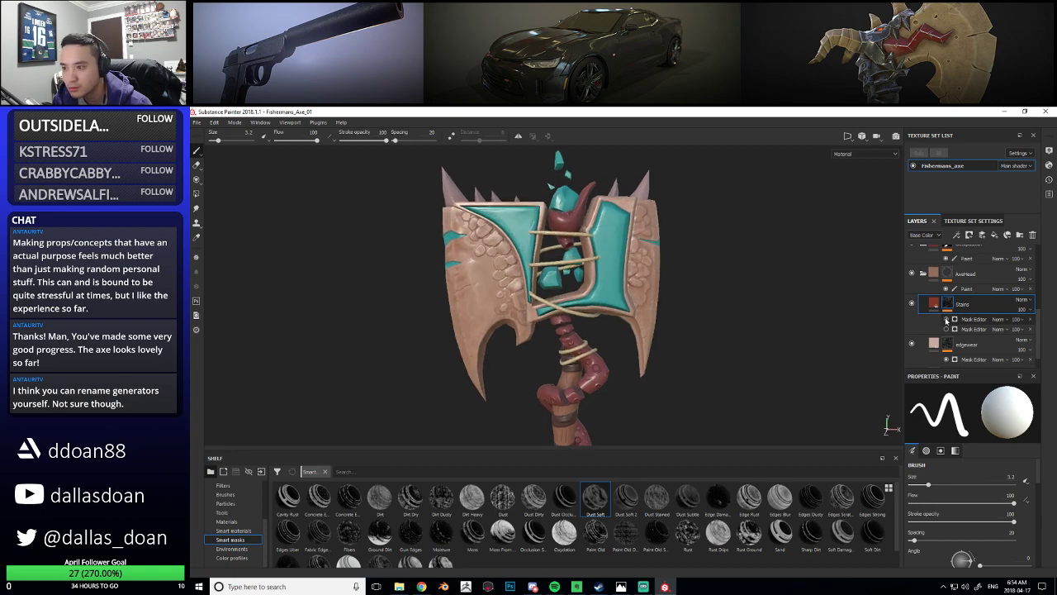
{"action": "left_click_drag", "start_coordinate": [685, 335], "coordinate": [717, 338], "text": "alt"}
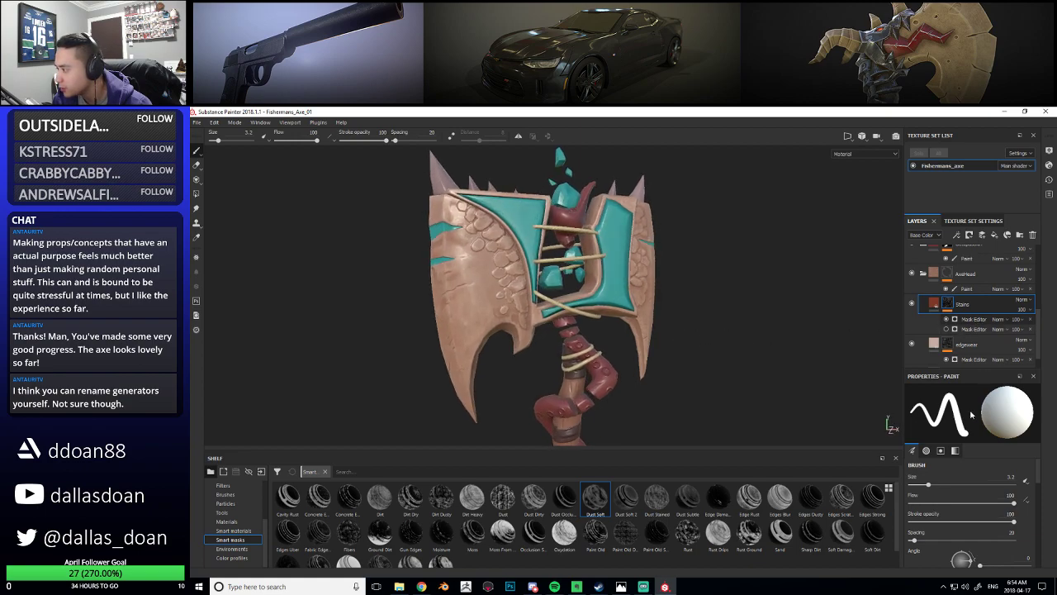
Set Global Balance to about 0.81 in the Dust Soft Mask Editor generator on the Stains layer
{"action": "scroll", "coordinate": [958, 447], "scroll_direction": "up", "scroll_amount": 5}
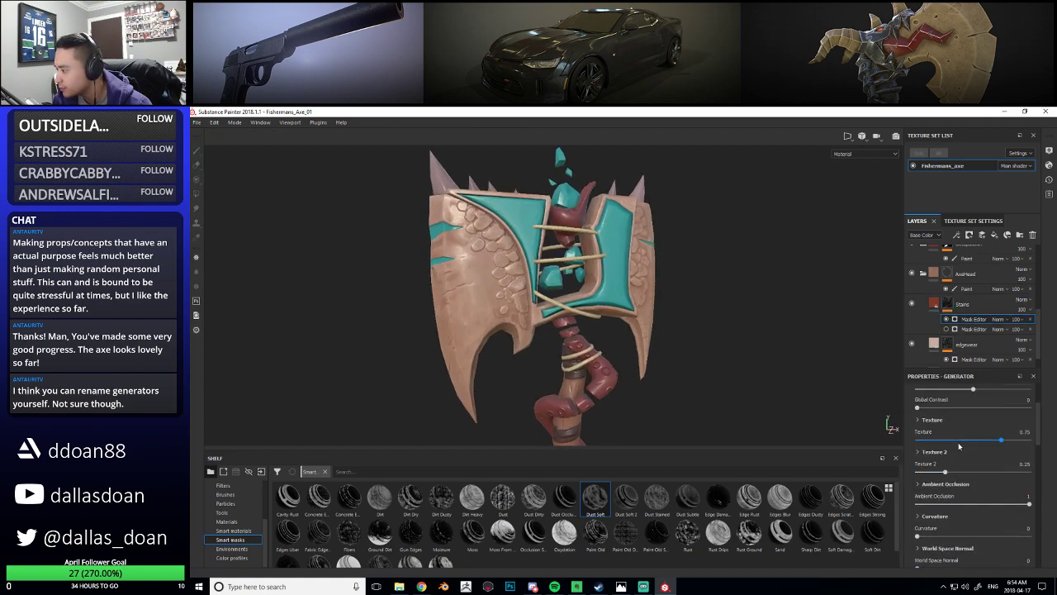
{"action": "left_click_drag", "start_coordinate": [923, 455], "coordinate": [929, 455]}
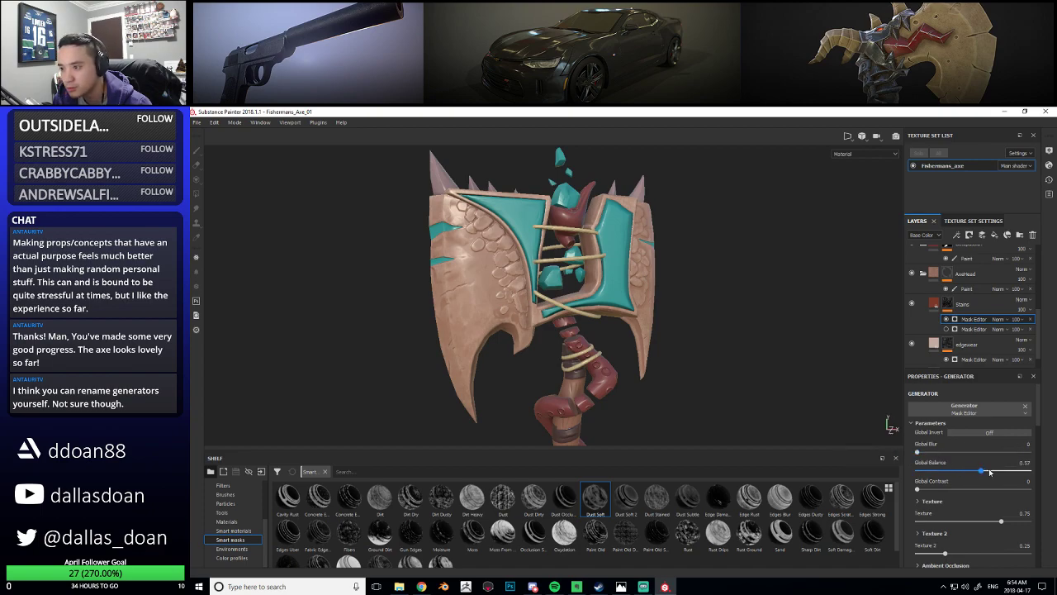
{"action": "mouse_move", "coordinate": [1015, 471]}
{"action": "left_mouse_down"}
{"action": "mouse_move", "coordinate": [1029, 470]}
{"action": "mouse_move", "coordinate": [1001, 473]}
{"action": "left_mouse_up"}
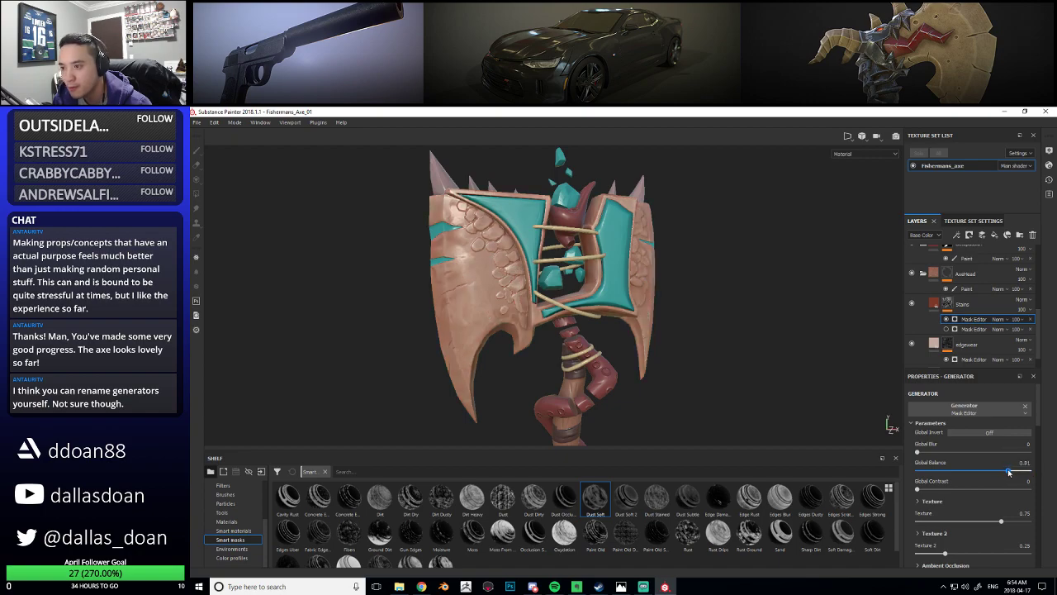
Try a Global Contrast of 0.95 on the Dust Soft Mask Editor and delete that generator from the Stains layer's mask
{"action": "left_click_drag", "start_coordinate": [677, 350], "coordinate": [691, 377], "text": "alt"}
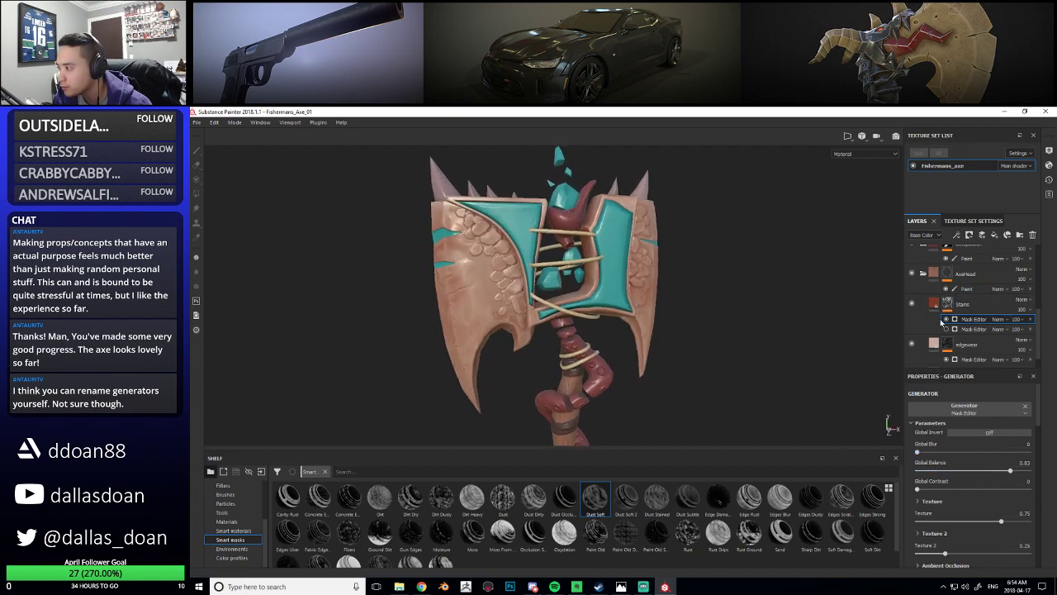
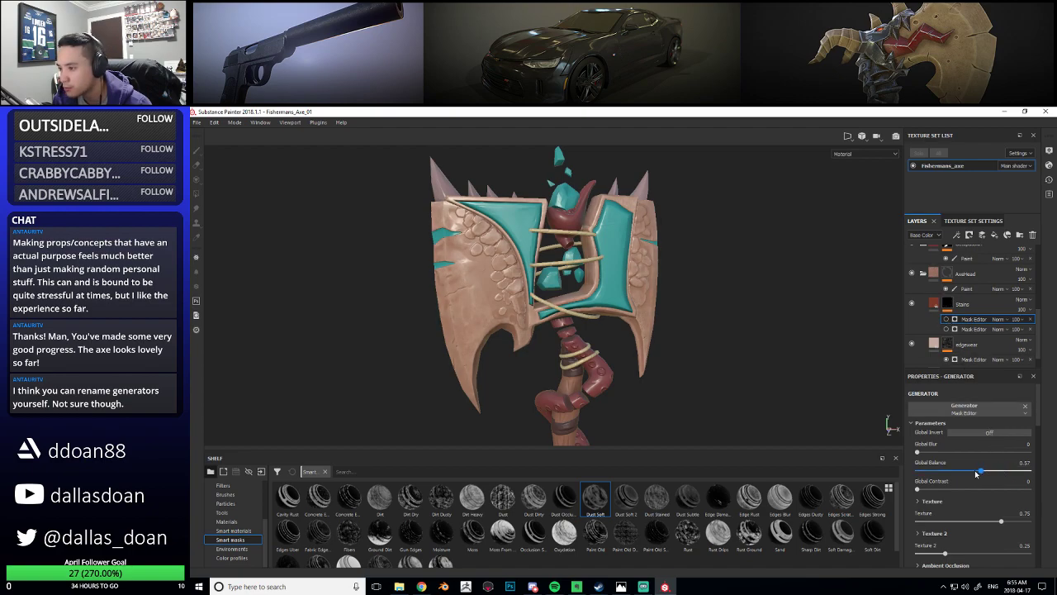
{"action": "left_click_drag", "start_coordinate": [918, 489], "coordinate": [1024, 488]}
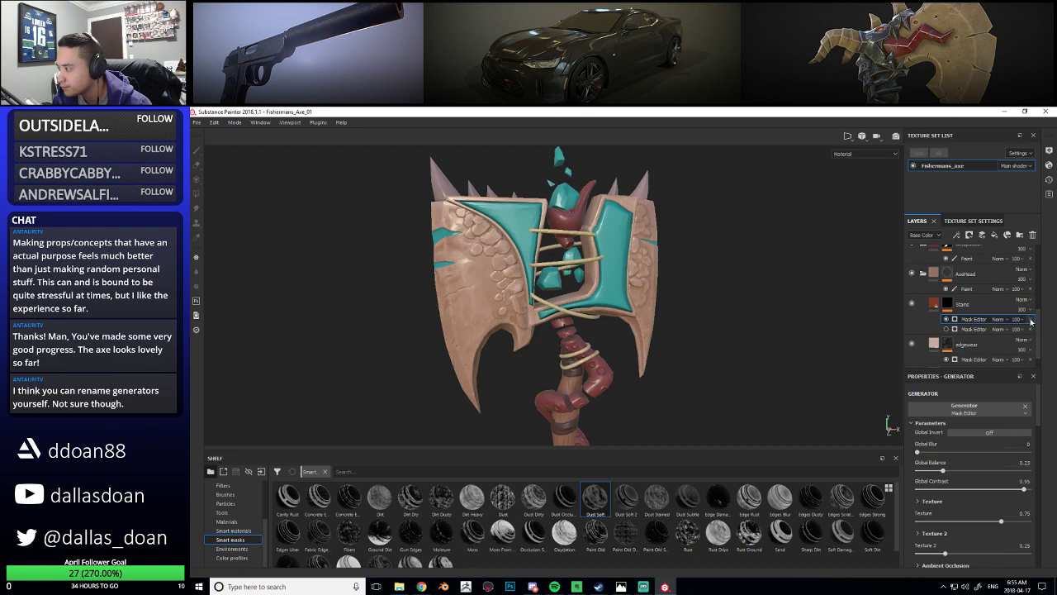
{"action": "key", "text": "Delete"}
Examine the whole axe from several angles and distances, checking the head, spikes and handle
{"action": "scroll", "coordinate": [570, 332], "scroll_direction": "down", "scroll_amount": 3}
{"action": "left_click_drag", "start_coordinate": [570, 332], "coordinate": [640, 402], "text": "alt"}
{"action": "scroll", "coordinate": [568, 335], "scroll_direction": "up", "scroll_amount": 3}
{"action": "scroll", "coordinate": [593, 372], "scroll_direction": "down", "scroll_amount": 2}
{"action": "scroll", "coordinate": [658, 353], "scroll_direction": "up", "scroll_amount": 4}
{"action": "left_click_drag", "start_coordinate": [608, 368], "coordinate": [636, 358], "text": "alt"}
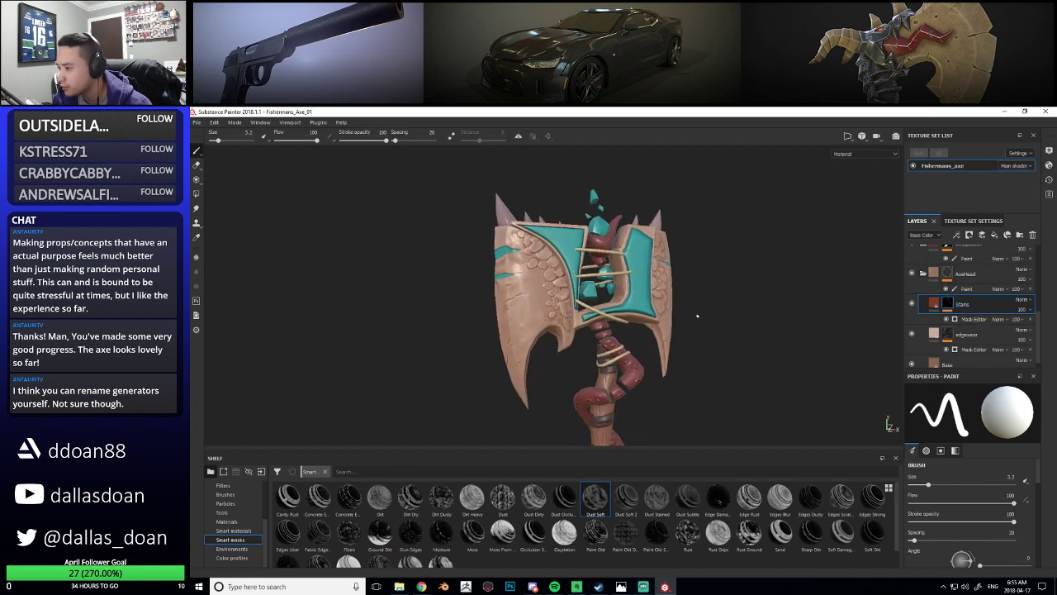
{"action": "left_click_drag", "start_coordinate": [693, 297], "coordinate": [588, 312], "text": "alt"}
{"action": "right_click_drag", "start_coordinate": [588, 313], "coordinate": [562, 281], "text": "alt"}
{"action": "left_click_drag", "start_coordinate": [561, 281], "coordinate": [570, 279], "text": "alt"}
{"action": "right_click_drag", "start_coordinate": [570, 280], "coordinate": [597, 287], "text": "alt"}
{"action": "middle_click_drag", "start_coordinate": [578, 266], "coordinate": [595, 312], "text": "alt"}
{"action": "right_click_drag", "start_coordinate": [578, 306], "coordinate": [601, 314], "text": "alt"}
{"action": "left_click_drag", "start_coordinate": [602, 313], "coordinate": [661, 316], "text": "alt"}
{"action": "right_click_drag", "start_coordinate": [660, 315], "coordinate": [619, 289], "text": "alt"}
{"action": "middle_click_drag", "start_coordinate": [620, 289], "coordinate": [575, 303], "text": "alt"}
{"action": "scroll", "coordinate": [966, 306], "scroll_direction": "up", "scroll_amount": 5}
{"action": "left_click_drag", "start_coordinate": [628, 327], "coordinate": [641, 317], "text": "alt"}
{"action": "middle_click_drag", "start_coordinate": [641, 316], "coordinate": [657, 337], "text": "alt"}
{"action": "middle_click_drag", "start_coordinate": [432, 318], "coordinate": [411, 364], "text": "alt"}
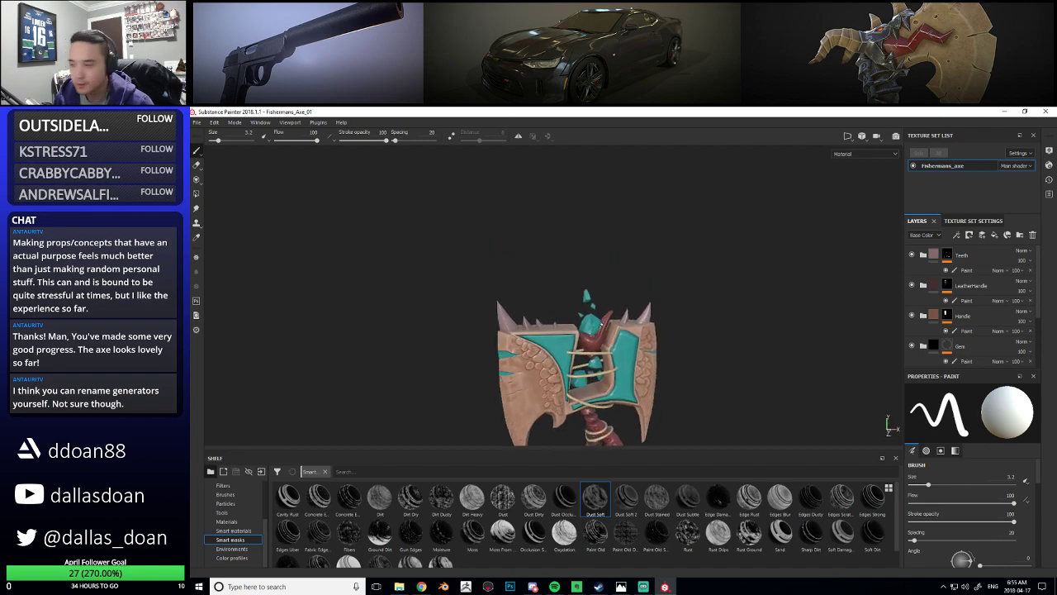
{"action": "right_click_drag", "start_coordinate": [411, 365], "coordinate": [454, 355], "text": "alt"}
{"action": "middle_click_drag", "start_coordinate": [455, 355], "coordinate": [475, 299], "text": "alt"}
Add a new fill layer above Fill layer 3 inside the Teeth group and give it a black mask
{"action": "left_click", "coordinate": [987, 254]}
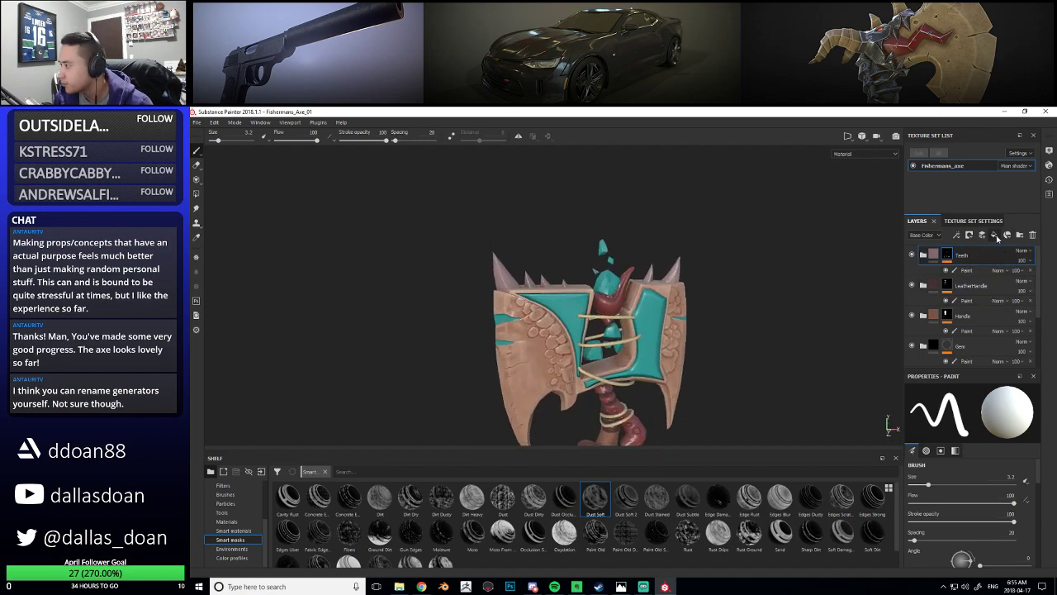
{"action": "left_click", "coordinate": [996, 236]}
{"action": "left_click_drag", "start_coordinate": [946, 255], "coordinate": [968, 278]}
{"action": "right_click_drag", "start_coordinate": [729, 320], "coordinate": [749, 317], "text": "alt"}
{"action": "mouse_move", "coordinate": [749, 316]}
{"action": "middle_mouse_down", "text": "alt"}
{"action": "mouse_move", "coordinate": [763, 273]}
{"action": "mouse_move", "coordinate": [720, 284]}
{"action": "middle_mouse_up", "text": "alt"}
{"action": "right_click", "coordinate": [940, 286]}
{"action": "left_click", "coordinate": [963, 112]}
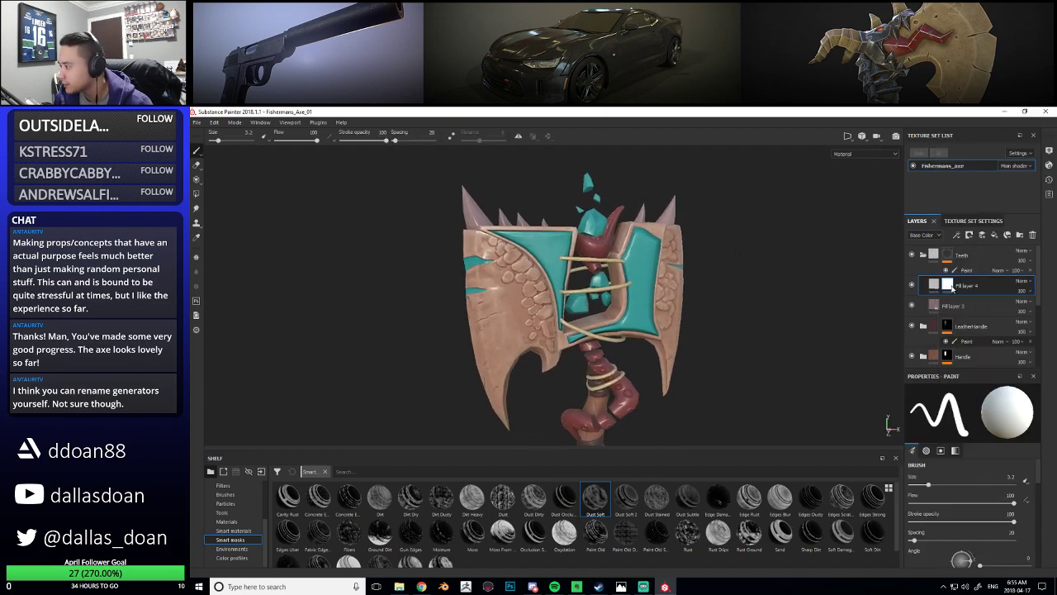
{"action": "middle_click_drag", "start_coordinate": [689, 364], "coordinate": [703, 329], "text": "alt"}
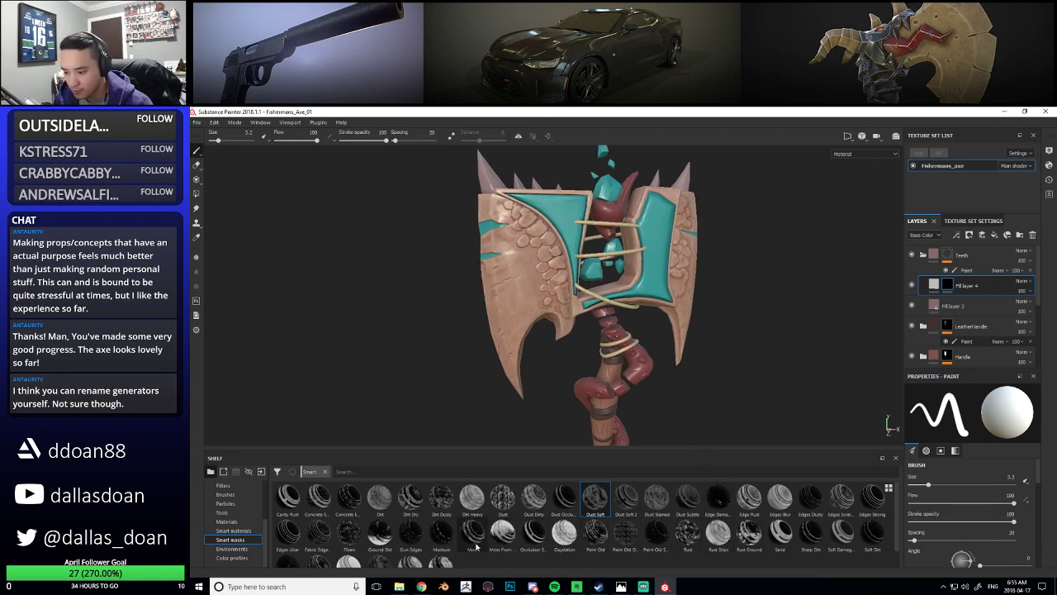
Try the Edge Damages smart mask on Fill layer 4, inspect it on the spikes, and remove its Mask Editor
{"action": "scroll", "coordinate": [487, 544], "scroll_direction": "down", "scroll_amount": 1}
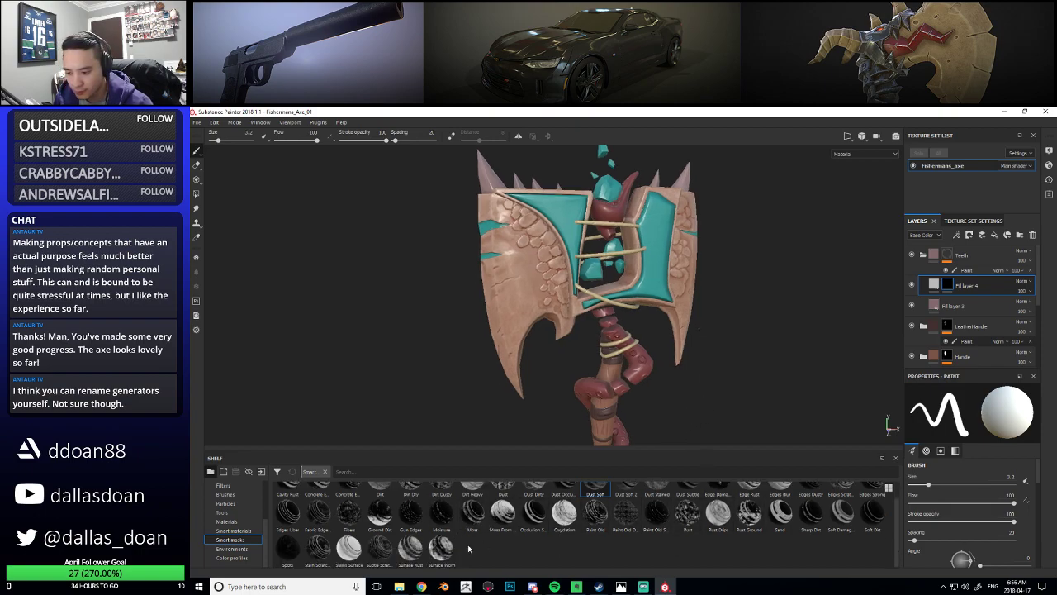
{"action": "mouse_move", "coordinate": [392, 559]}
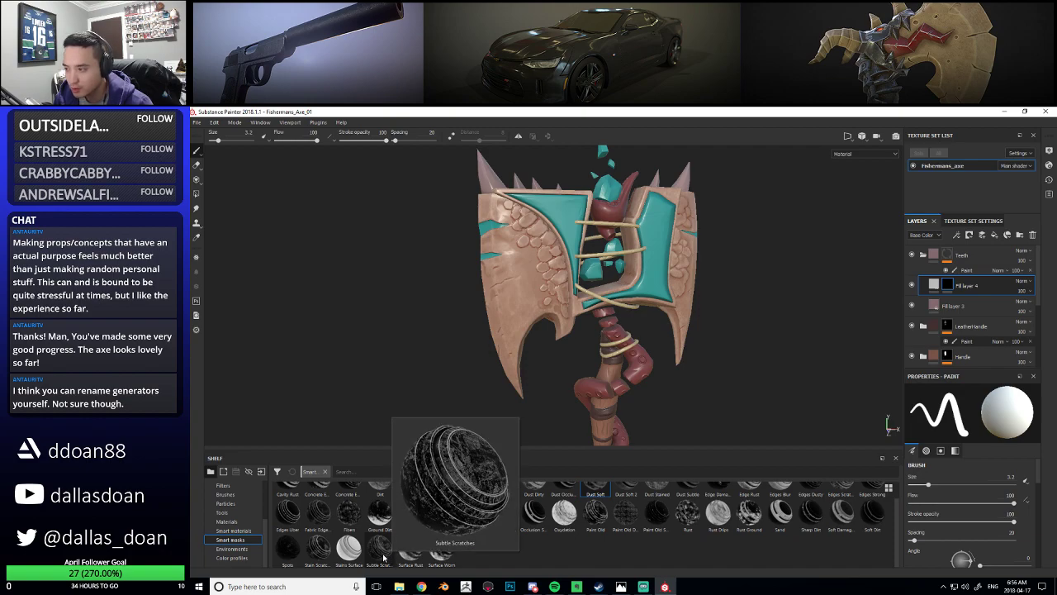
{"action": "mouse_move", "coordinate": [614, 337]}
{"action": "left_mouse_down", "text": "alt"}
{"action": "mouse_move", "coordinate": [662, 324]}
{"action": "mouse_move", "coordinate": [605, 339]}
{"action": "mouse_move", "coordinate": [613, 333]}
{"action": "left_mouse_up", "text": "alt"}
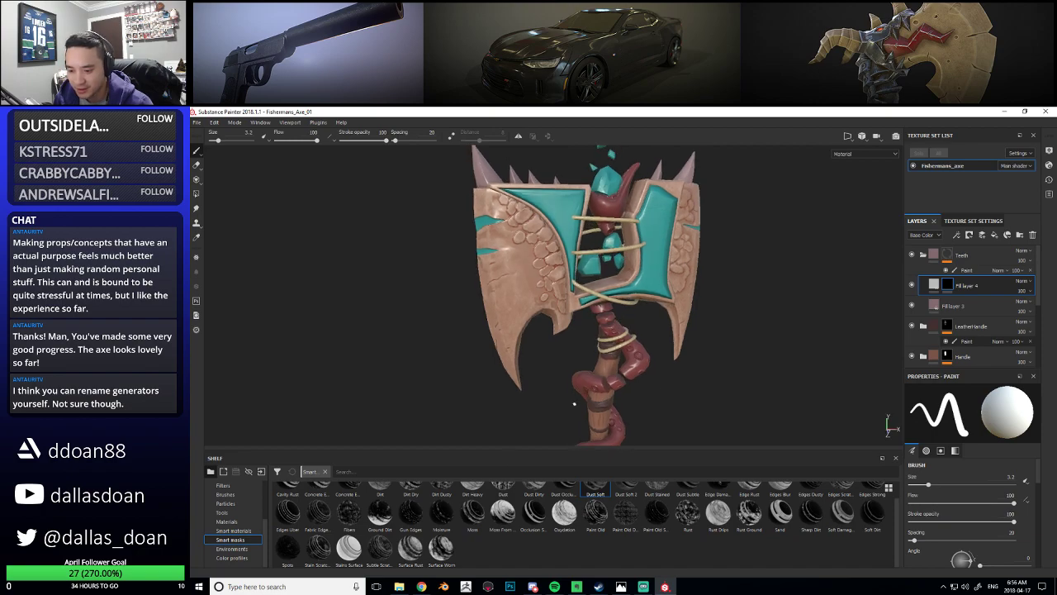
{"action": "mouse_move", "coordinate": [320, 553]}
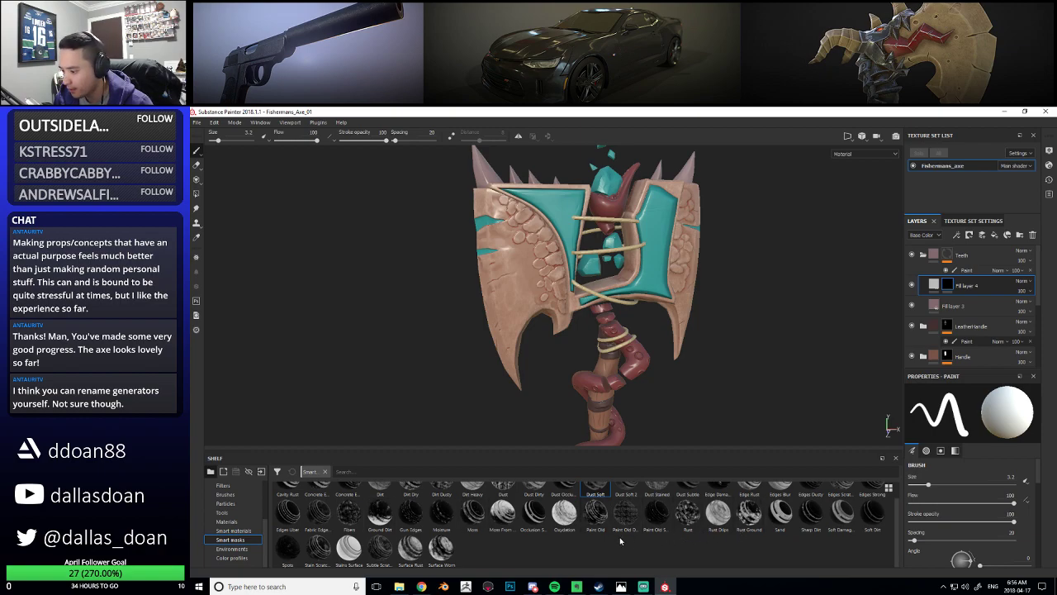
{"action": "scroll", "coordinate": [539, 540], "scroll_direction": "up", "scroll_amount": 1}
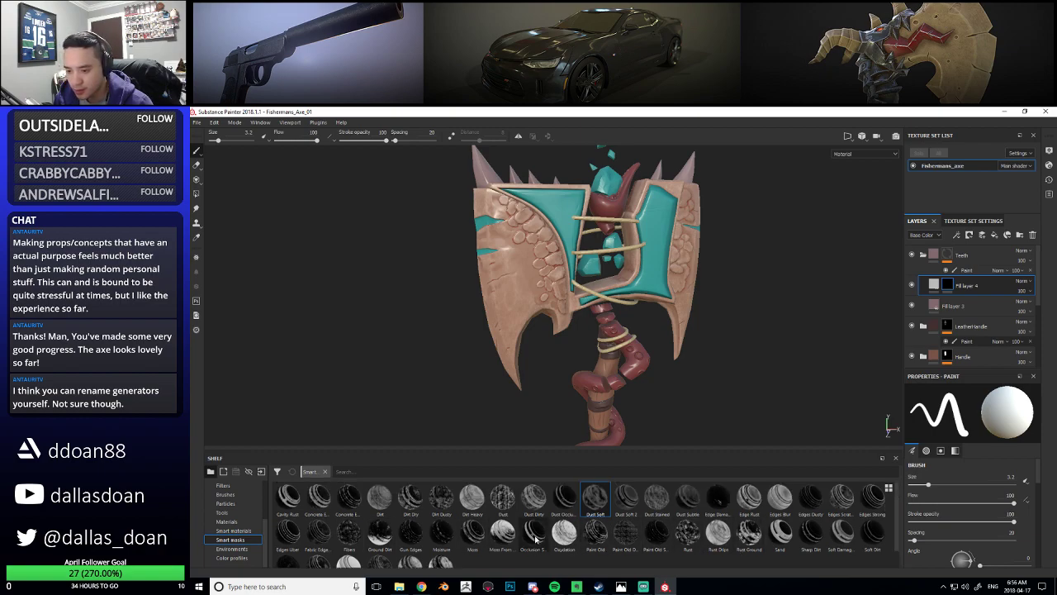
{"action": "left_click_drag", "start_coordinate": [538, 353], "coordinate": [554, 361], "text": "alt"}
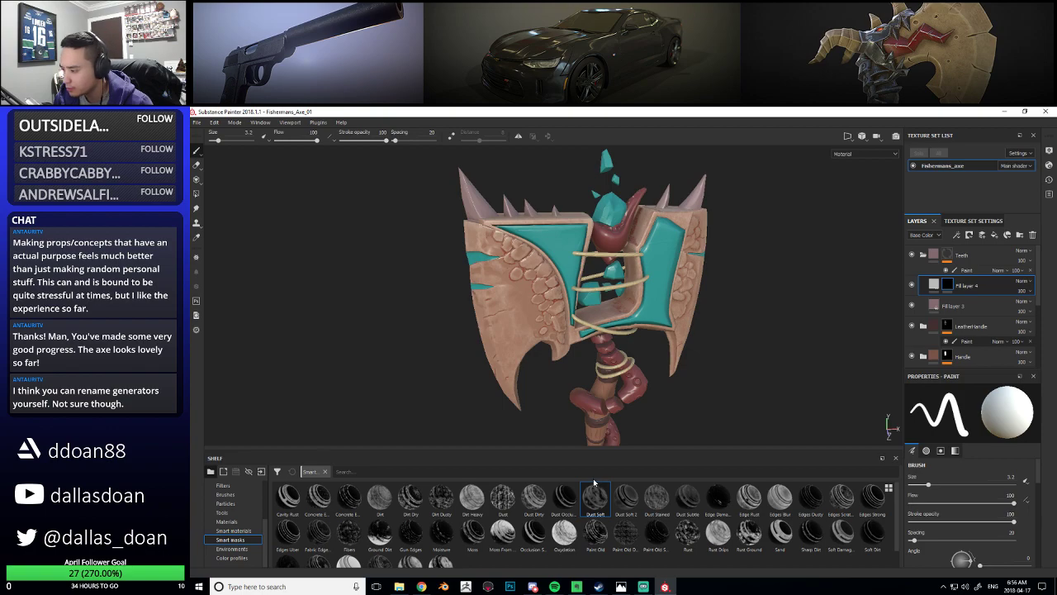
{"action": "mouse_move", "coordinate": [726, 499]}
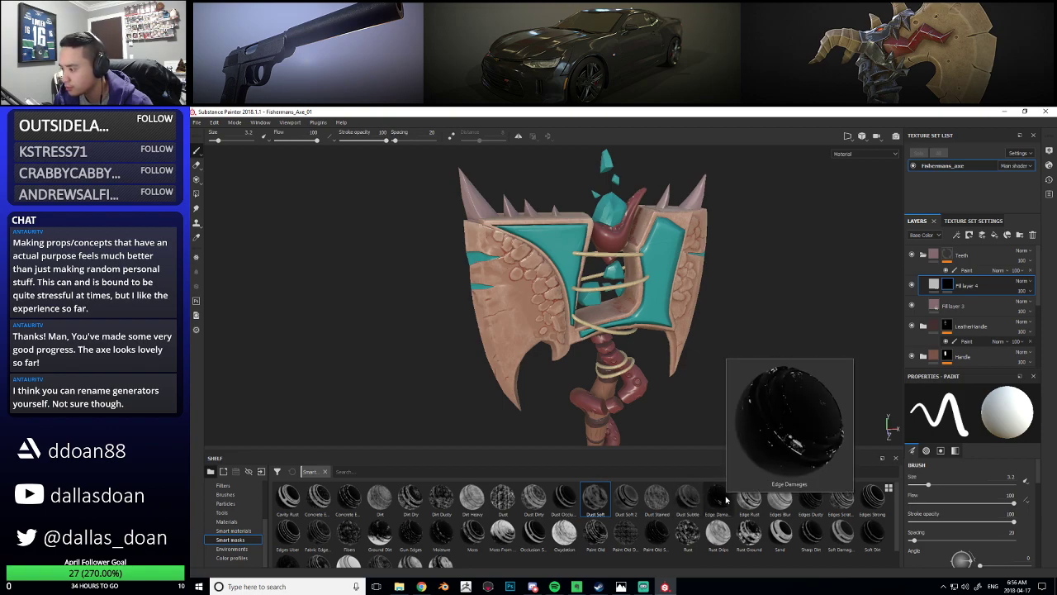
{"action": "left_click_drag", "start_coordinate": [725, 499], "coordinate": [946, 285]}
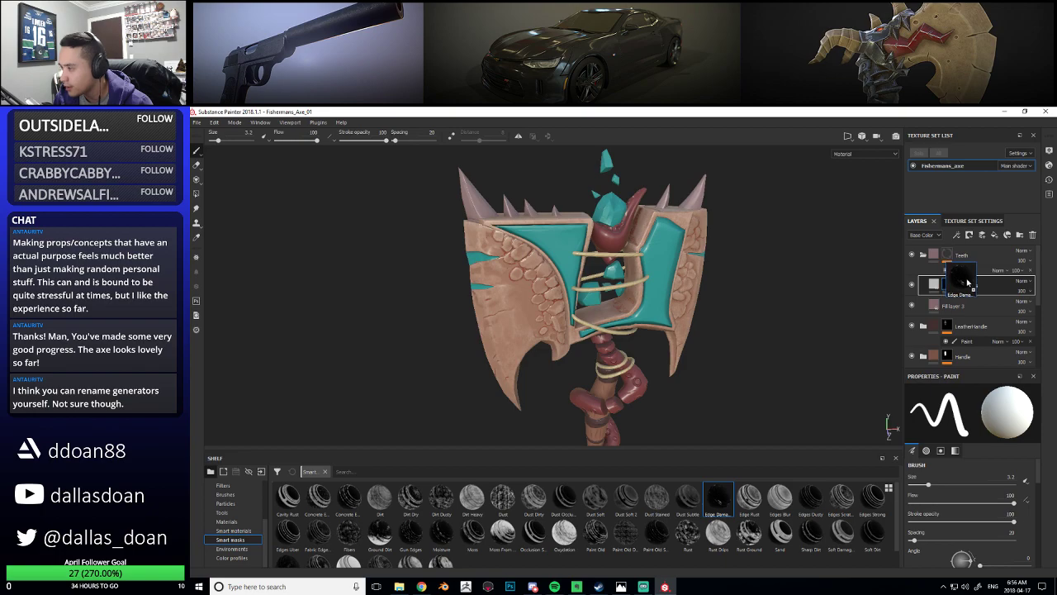
{"action": "left_click_drag", "start_coordinate": [477, 192], "coordinate": [591, 293], "text": "alt"}
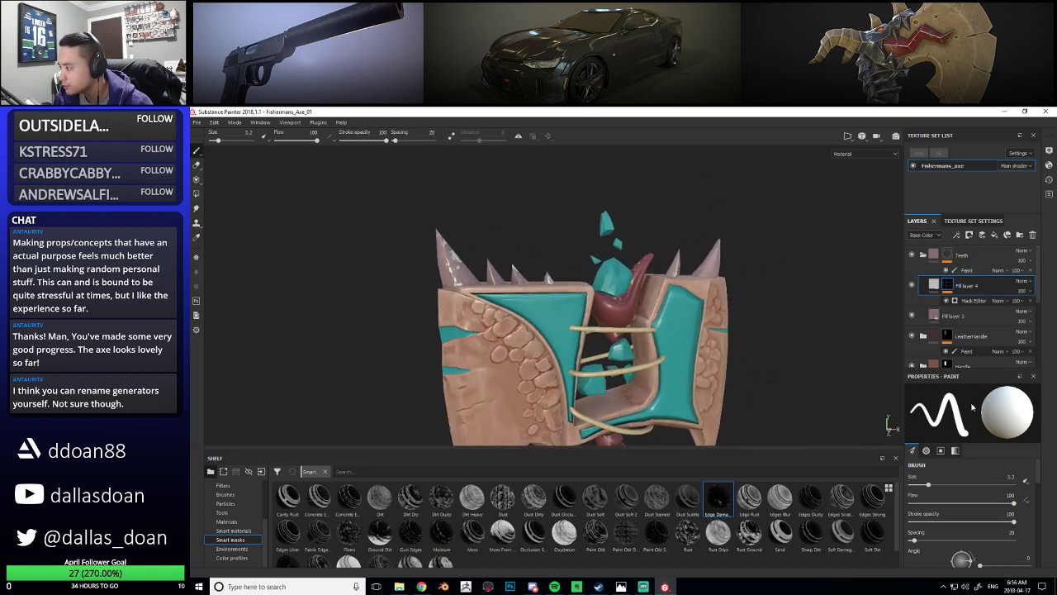
{"action": "left_click", "coordinate": [974, 301]}
{"action": "mouse_move", "coordinate": [641, 371]}
{"action": "left_mouse_down", "text": "alt"}
{"action": "mouse_move", "coordinate": [632, 355]}
{"action": "mouse_move", "coordinate": [595, 359]}
{"action": "mouse_move", "coordinate": [649, 368]}
{"action": "left_mouse_up", "text": "alt"}
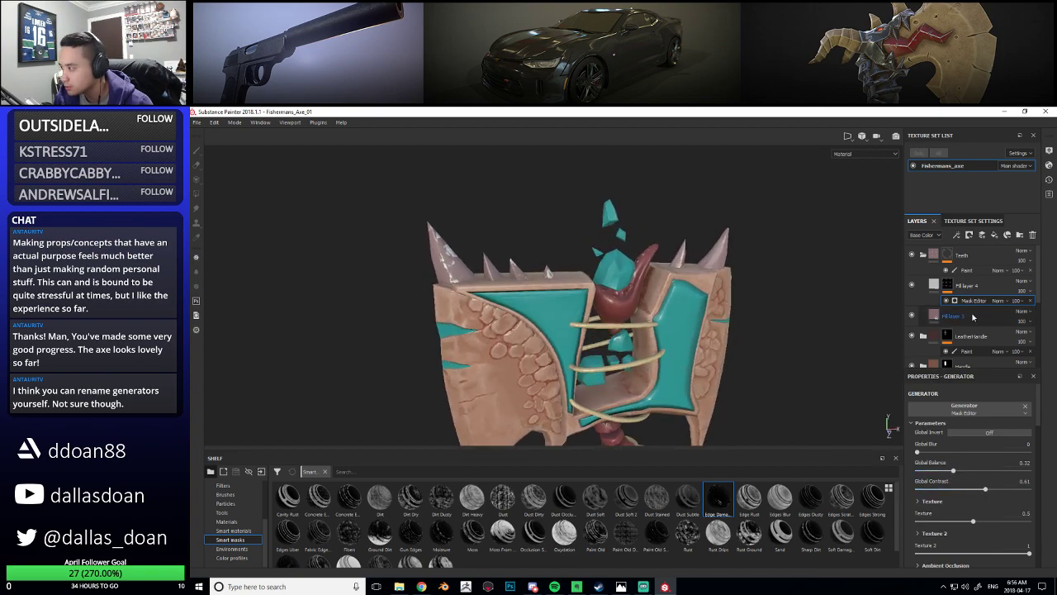
{"action": "left_click", "coordinate": [1030, 301]}
Apply the Edge Rust smart mask to Fill layer 4 and set its base color to a lighter version of the spikes' sampled pink
{"action": "left_click_drag", "start_coordinate": [749, 496], "coordinate": [977, 293]}
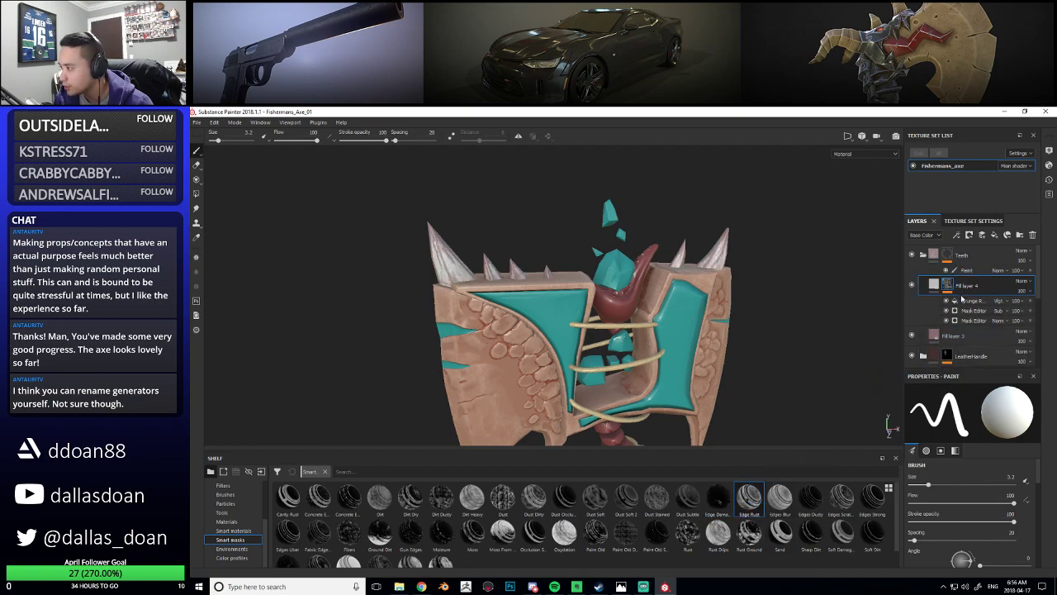
{"action": "left_click", "coordinate": [933, 286]}
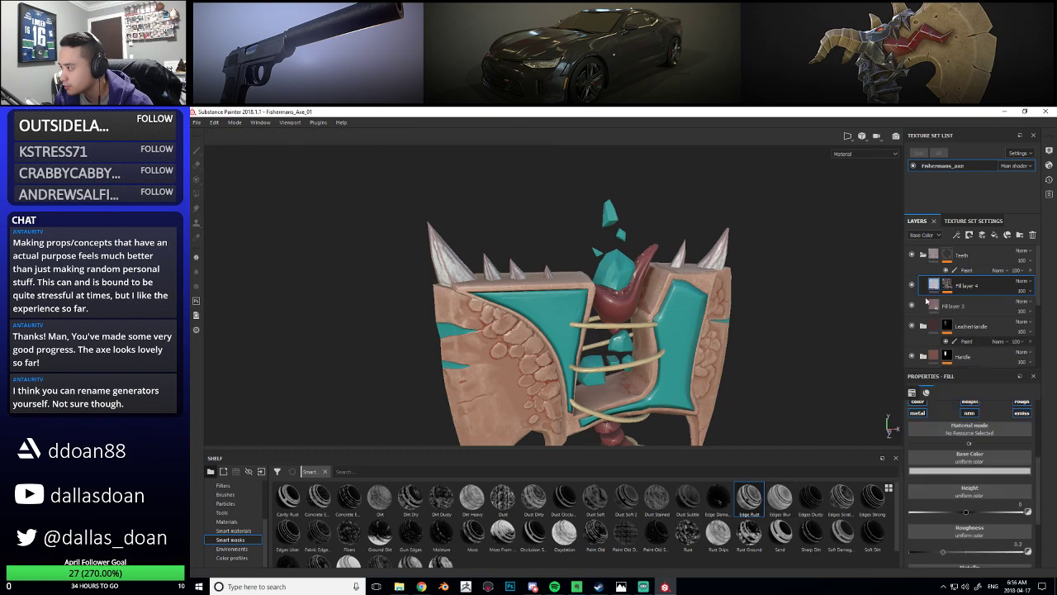
{"action": "left_click", "coordinate": [933, 474]}
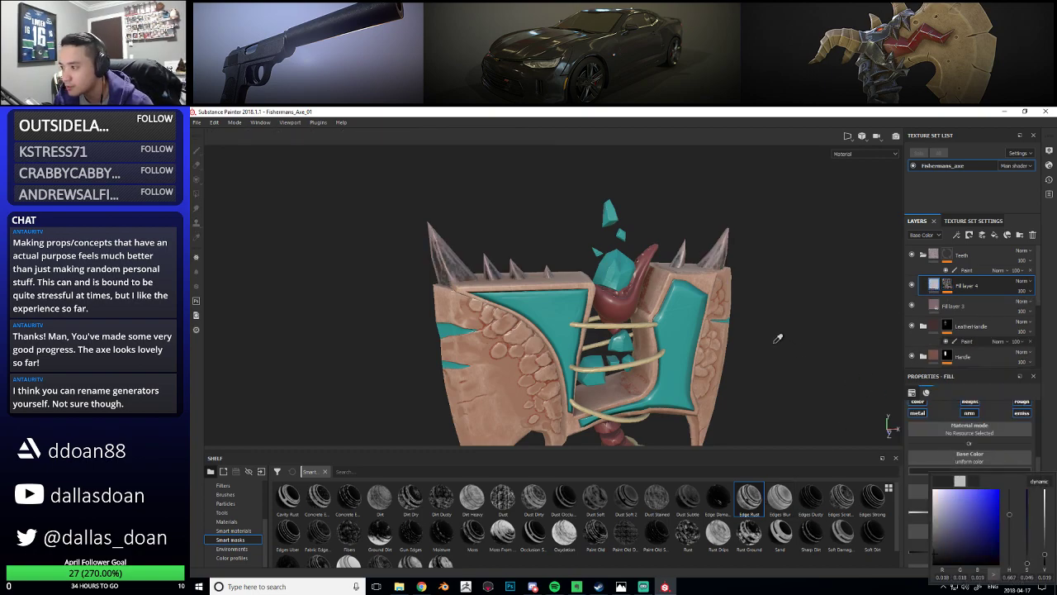
{"action": "left_click", "coordinate": [688, 241]}
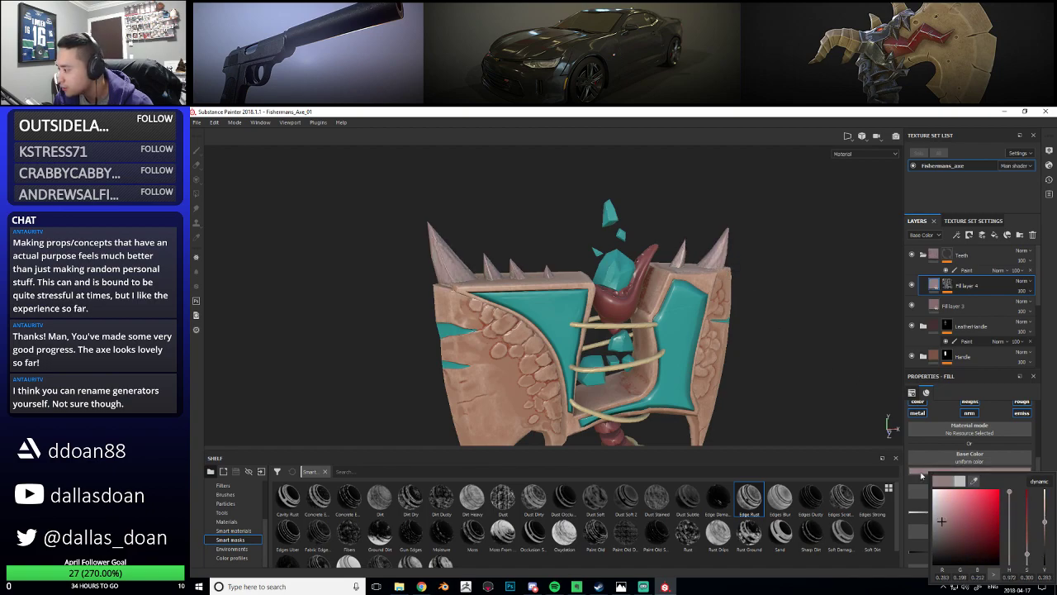
{"action": "left_click_drag", "start_coordinate": [941, 517], "coordinate": [941, 513]}
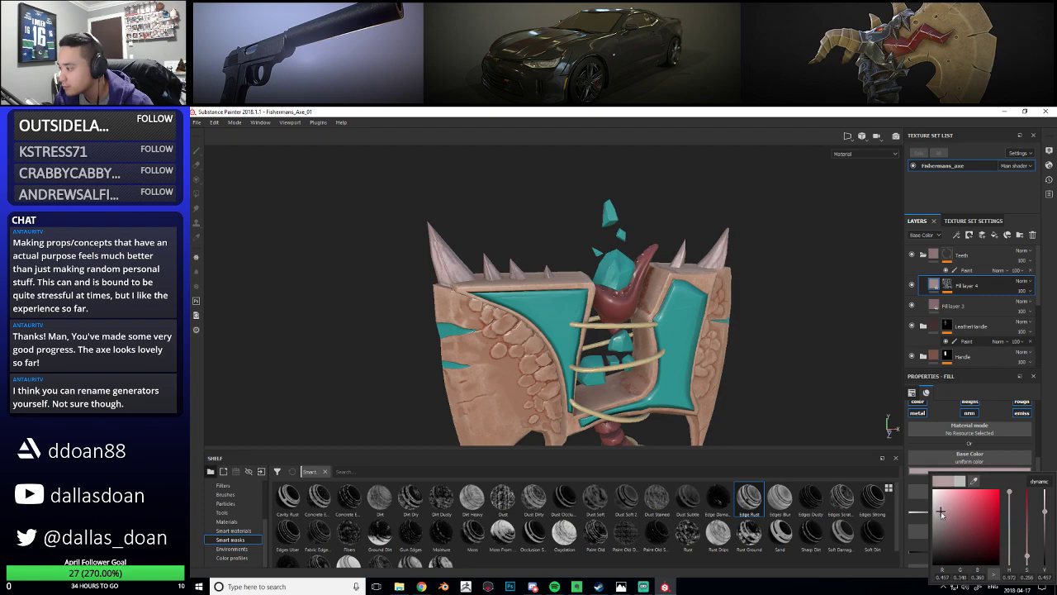
{"action": "mouse_move", "coordinate": [728, 347]}
{"action": "left_mouse_down", "text": "alt"}
{"action": "mouse_move", "coordinate": [732, 369]}
{"action": "mouse_move", "coordinate": [716, 360]}
{"action": "left_mouse_up", "text": "alt"}
{"action": "right_click_drag", "start_coordinate": [716, 360], "coordinate": [725, 375], "text": "alt"}
{"action": "left_click_drag", "start_coordinate": [724, 376], "coordinate": [513, 333], "text": "alt"}
{"action": "left_click_drag", "start_coordinate": [670, 368], "coordinate": [696, 366], "text": "alt"}
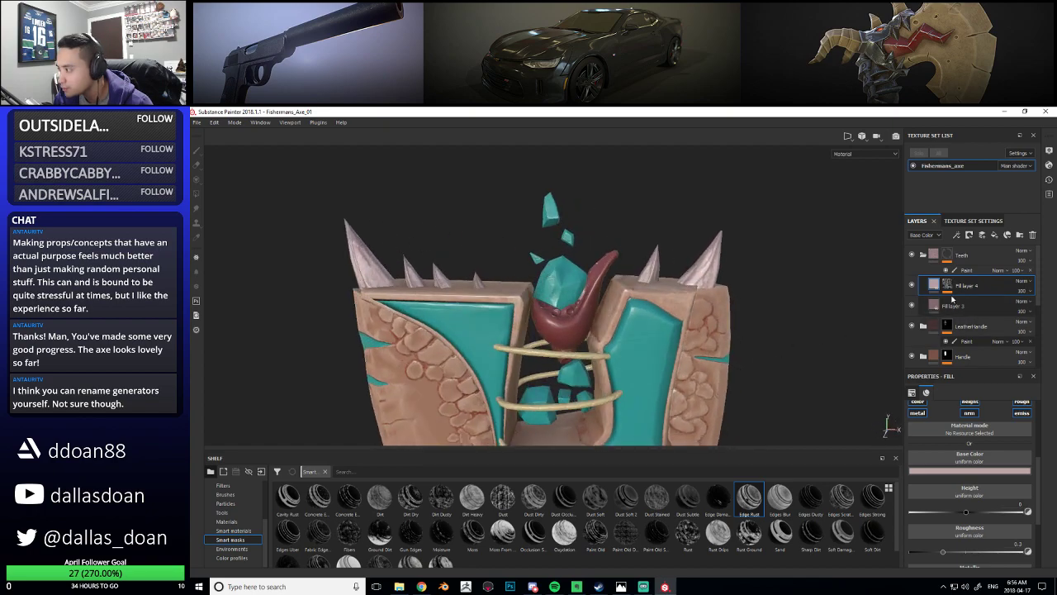
Delete all three Edge Rust effects from Fill layer 4's mask and apply the Edges Blur smart mask instead
{"action": "left_click", "coordinate": [949, 286]}
{"action": "left_click", "coordinate": [1030, 302]}
{"action": "left_click", "coordinate": [1031, 302]}
{"action": "left_click", "coordinate": [1031, 302]}
{"action": "right_click_drag", "start_coordinate": [763, 316], "coordinate": [771, 287], "text": "alt"}
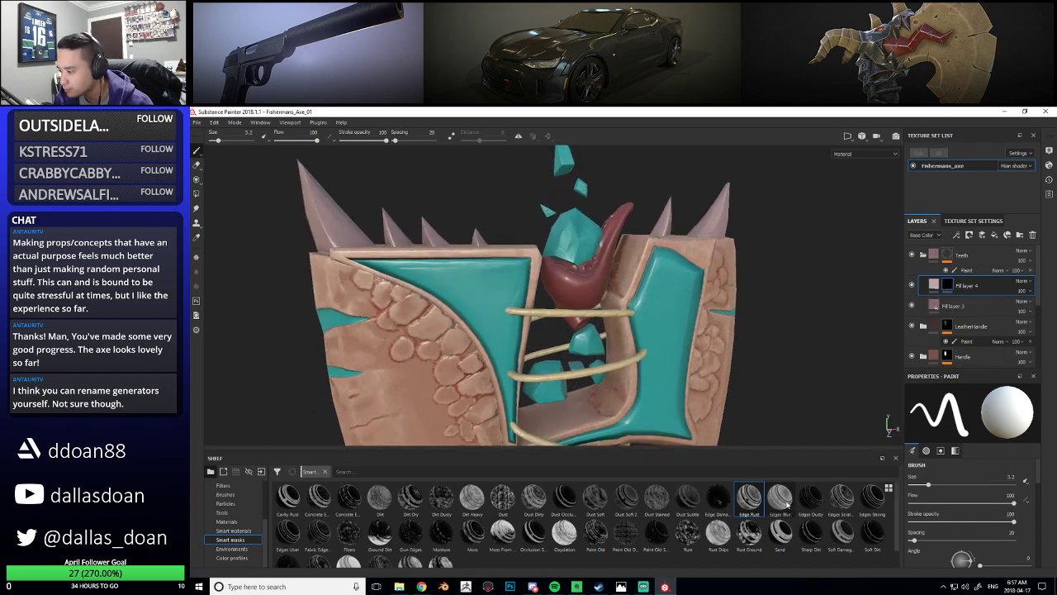
{"action": "left_click_drag", "start_coordinate": [781, 502], "coordinate": [967, 285]}
{"action": "left_click_drag", "start_coordinate": [723, 297], "coordinate": [754, 308], "text": "alt"}
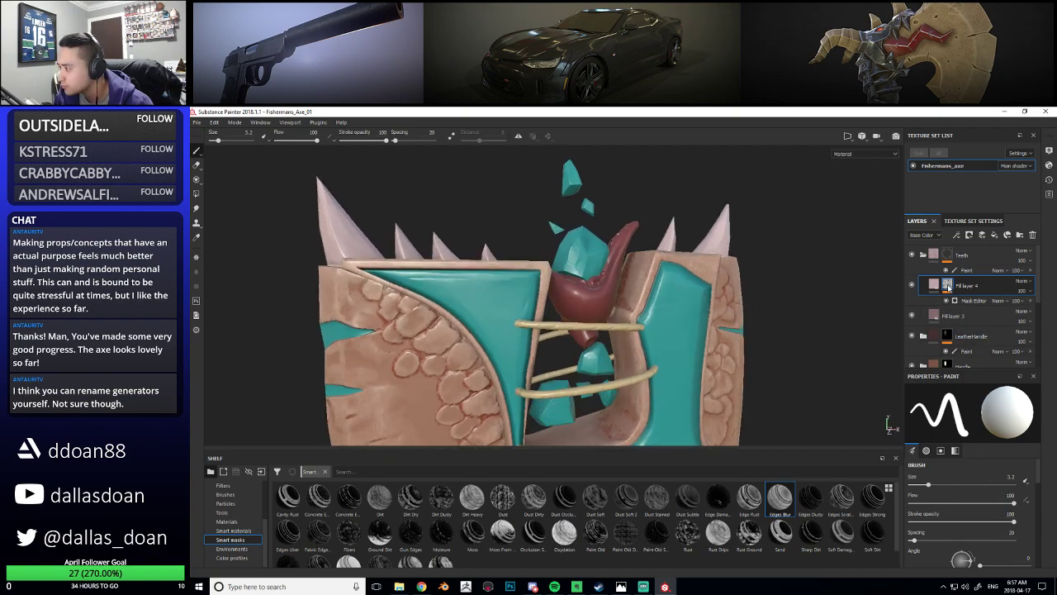
Set Global Balance to 0.15 in the Edges Blur Mask Editor on Fill layer 4 and check the spikes
{"action": "left_click", "coordinate": [973, 301]}
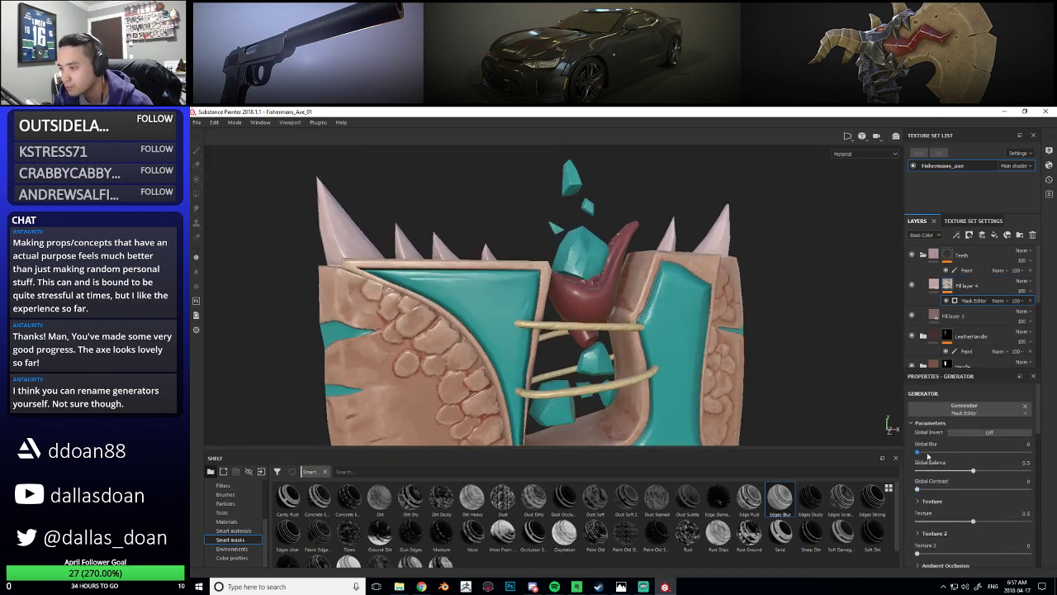
{"action": "mouse_move", "coordinate": [936, 474]}
{"action": "left_mouse_down"}
{"action": "mouse_move", "coordinate": [915, 473]}
{"action": "mouse_move", "coordinate": [936, 474]}
{"action": "left_mouse_up"}
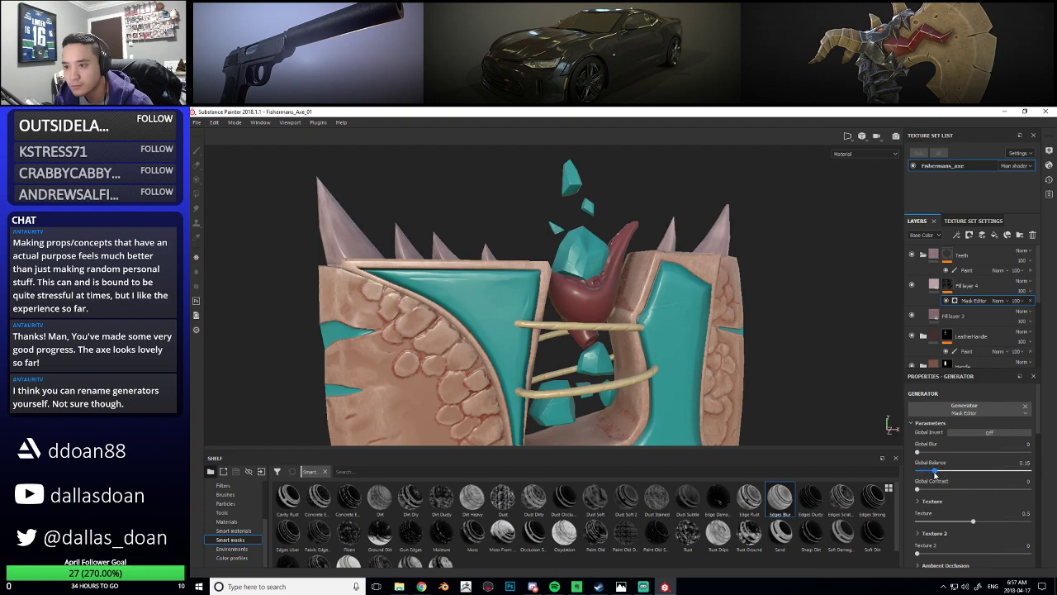
{"action": "left_click_drag", "start_coordinate": [510, 343], "coordinate": [591, 359], "text": "alt"}
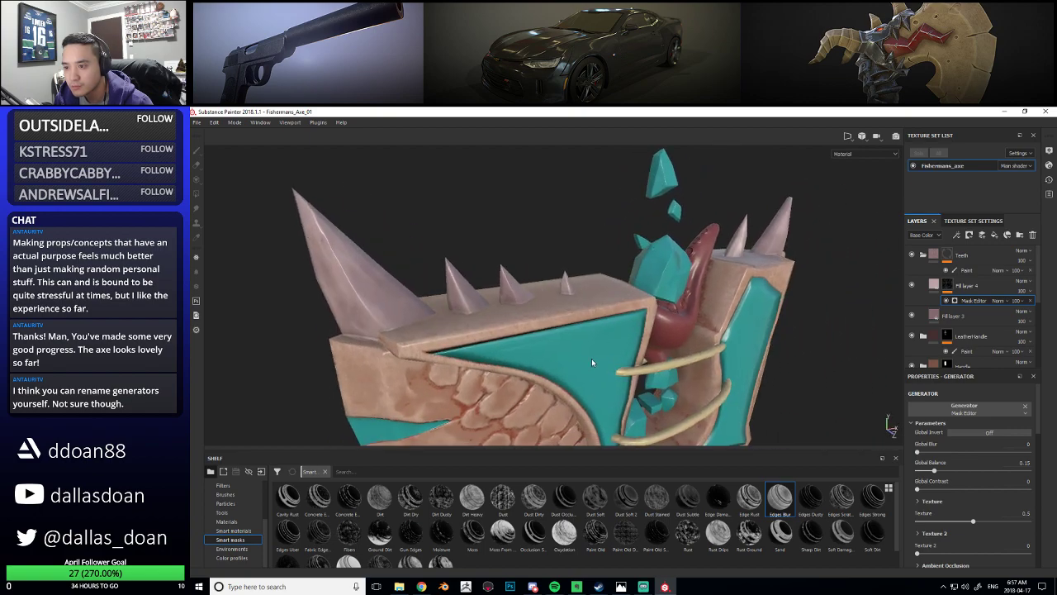
Adjust the base color of Fill layer 3 in the Teeth group to a slightly different muted pink
{"action": "left_click", "coordinate": [932, 316]}
{"action": "left_click", "coordinate": [950, 472]}
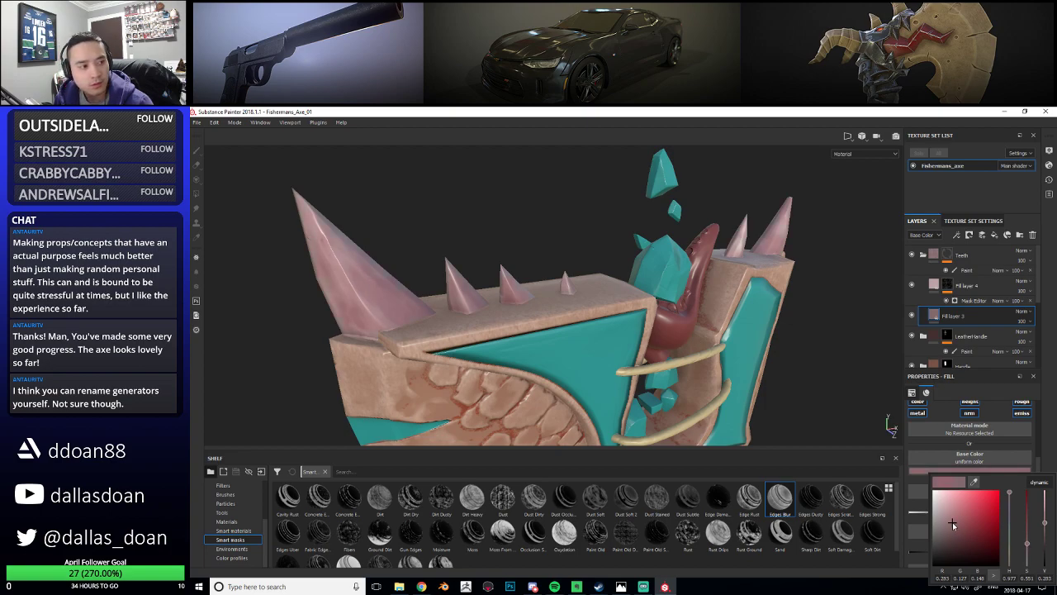
{"action": "left_click_drag", "start_coordinate": [952, 522], "coordinate": [942, 520]}
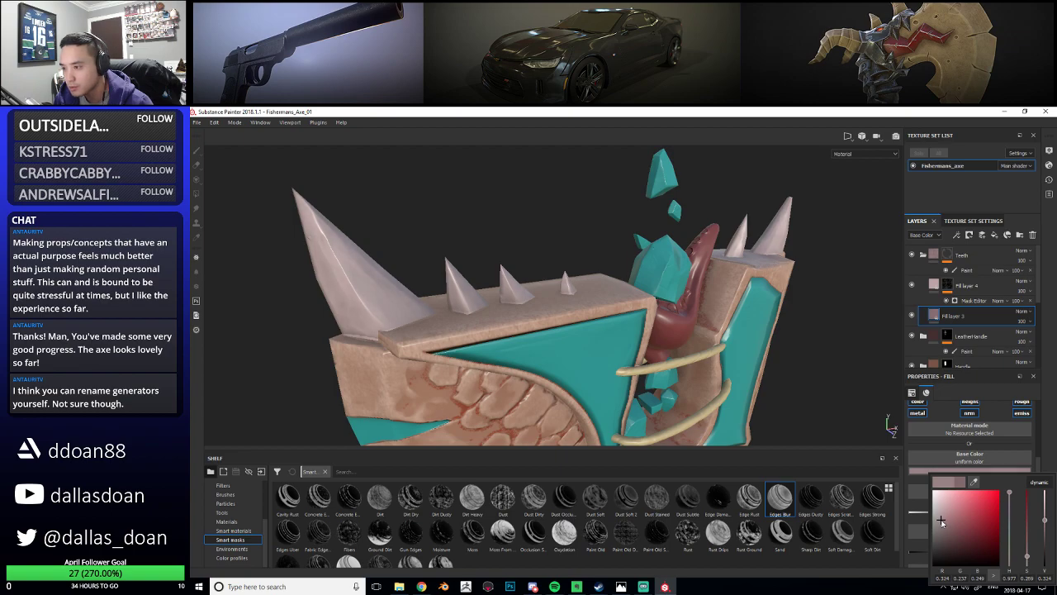
{"action": "left_click_drag", "start_coordinate": [450, 357], "coordinate": [496, 362], "text": "alt"}
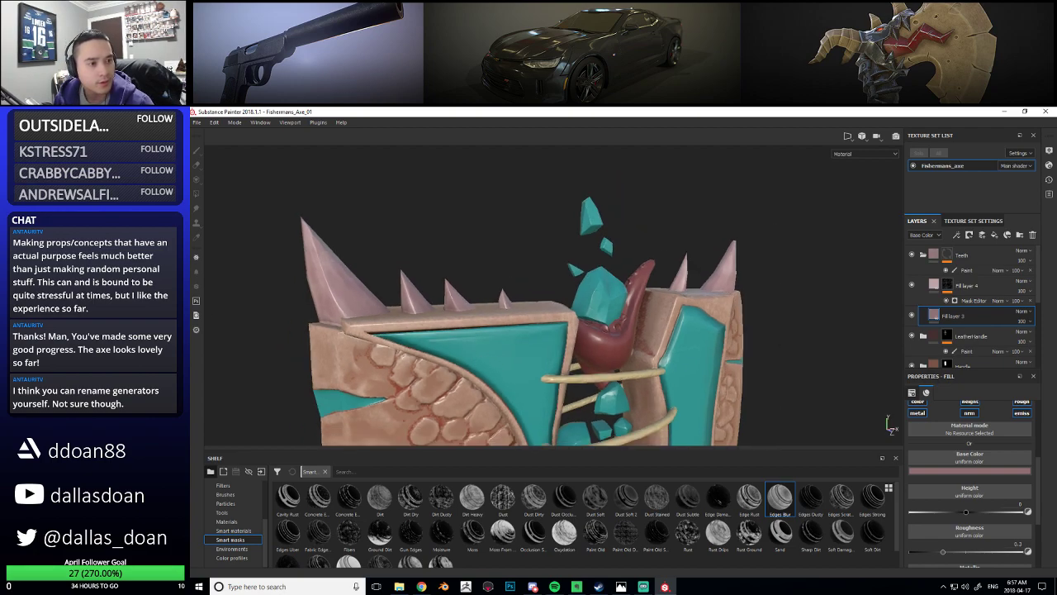
Check the spikes against the concept art in the image viewer, and return to Substance Painter with Fill layer 4 selected
{"action": "left_click", "coordinate": [621, 587]}
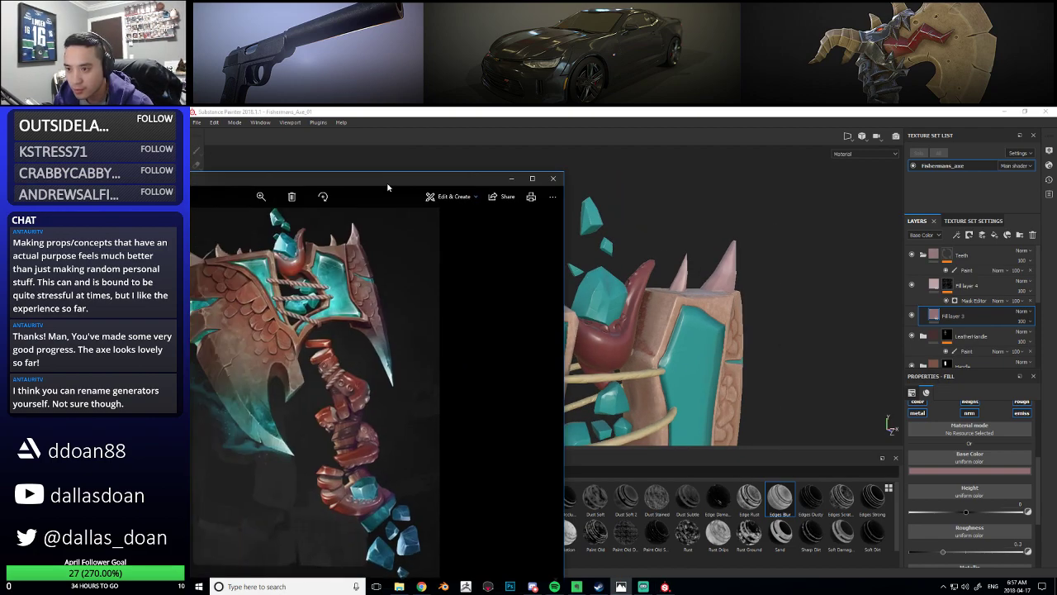
{"action": "left_click_drag", "start_coordinate": [388, 185], "coordinate": [191, 185]}
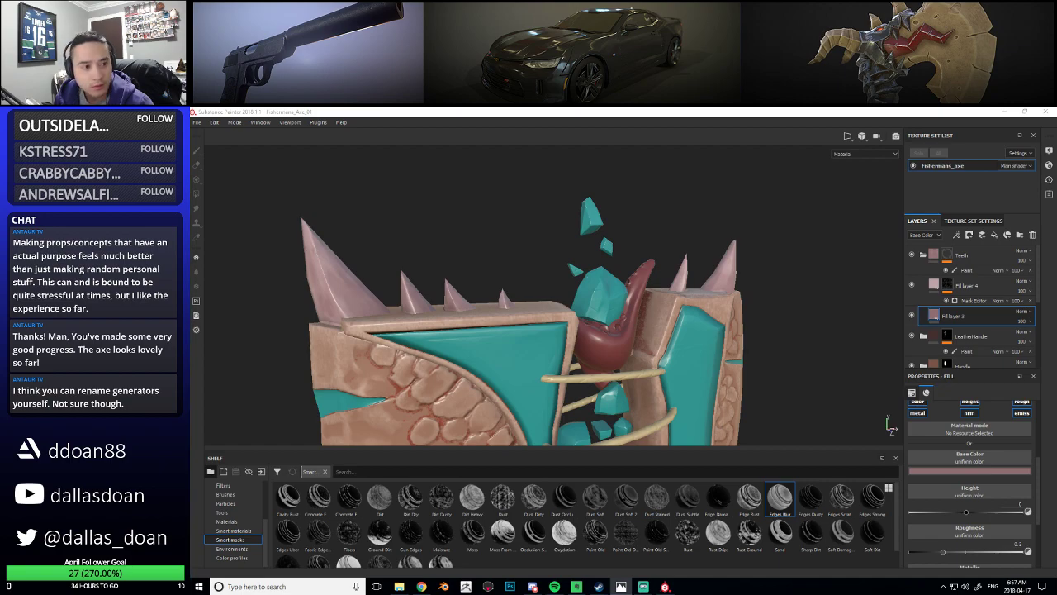
{"action": "left_click", "coordinate": [936, 288]}
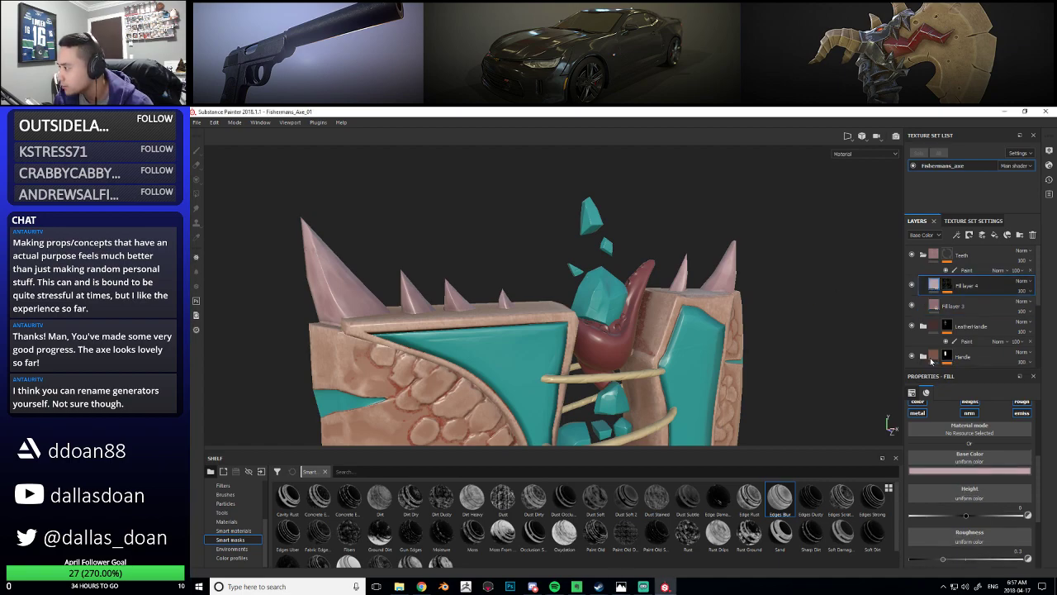
Change the base color of Fill layer 4 to a near-white tone and check the spikes
{"action": "left_click", "coordinate": [939, 471]}
{"action": "left_click_drag", "start_coordinate": [939, 509], "coordinate": [934, 497]}
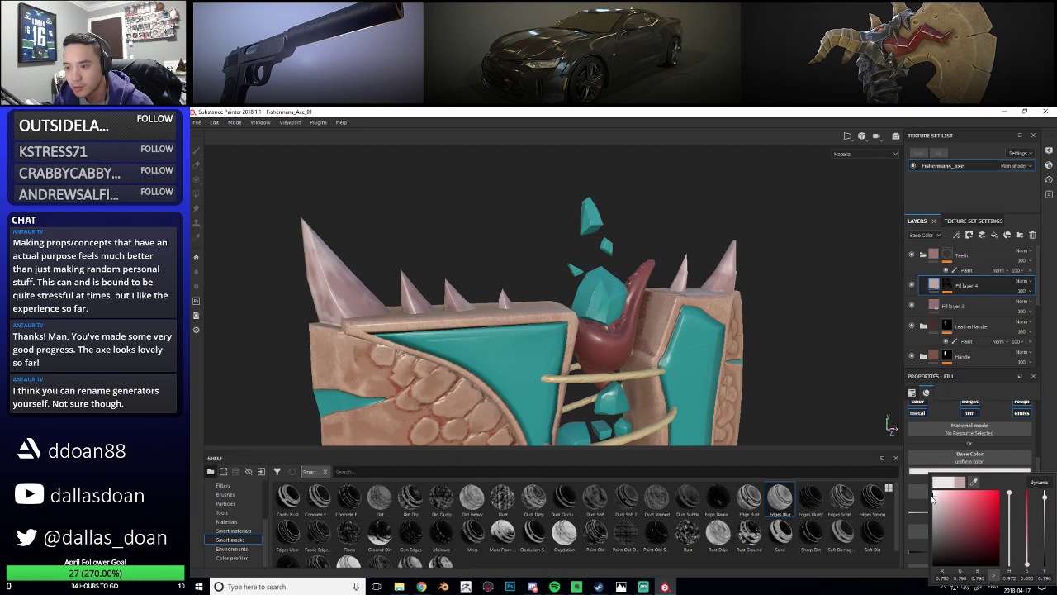
{"action": "left_click_drag", "start_coordinate": [488, 308], "coordinate": [750, 323], "text": "alt"}
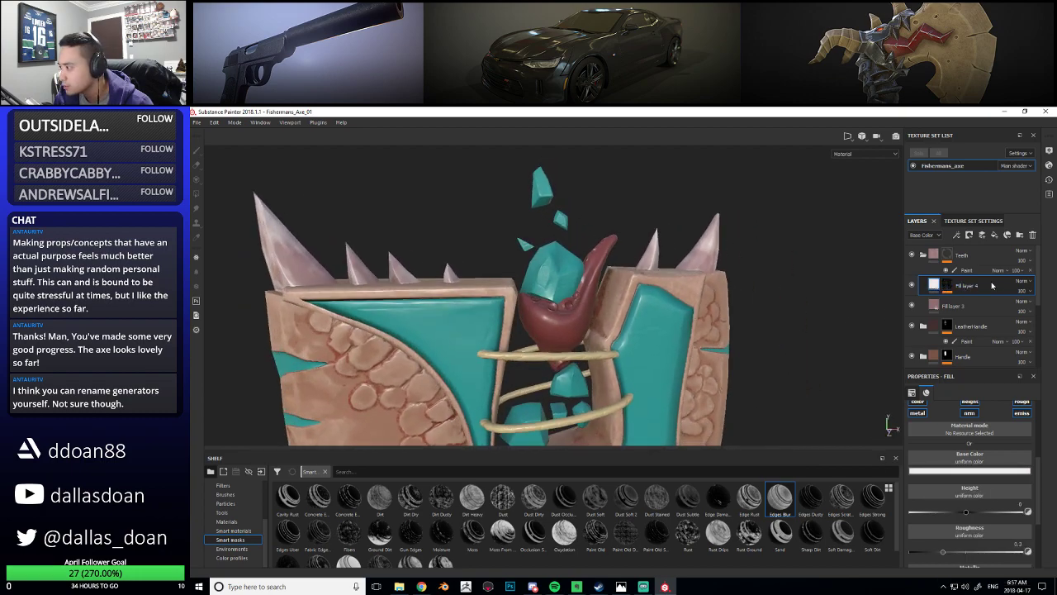
Disable the existing Mask Editor on Fill layer 4's mask and apply the Edges Dusty smart mask to the layer
{"action": "left_click", "coordinate": [948, 286]}
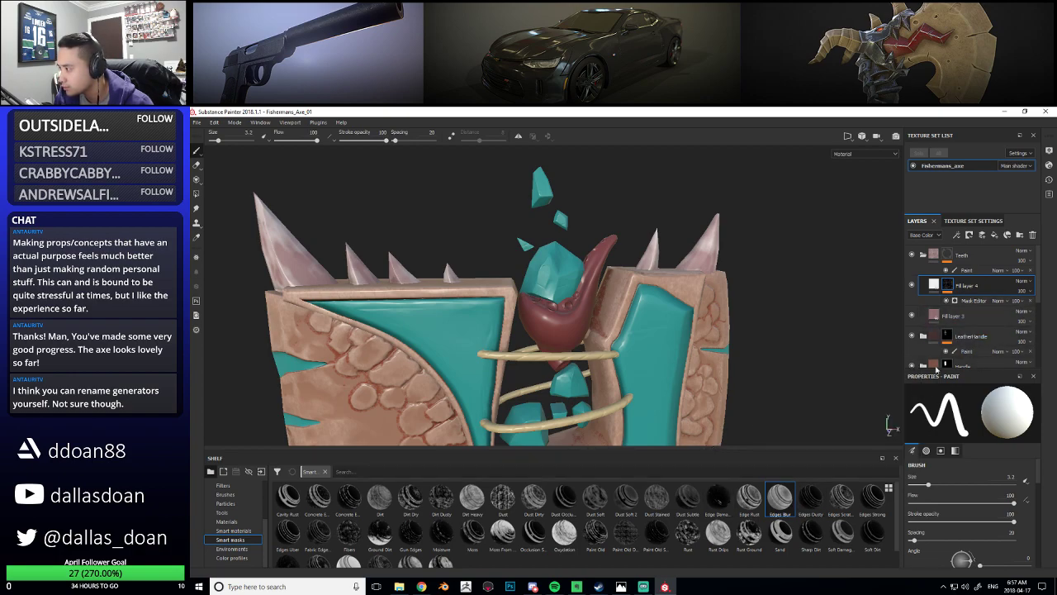
{"action": "left_click", "coordinate": [946, 302]}
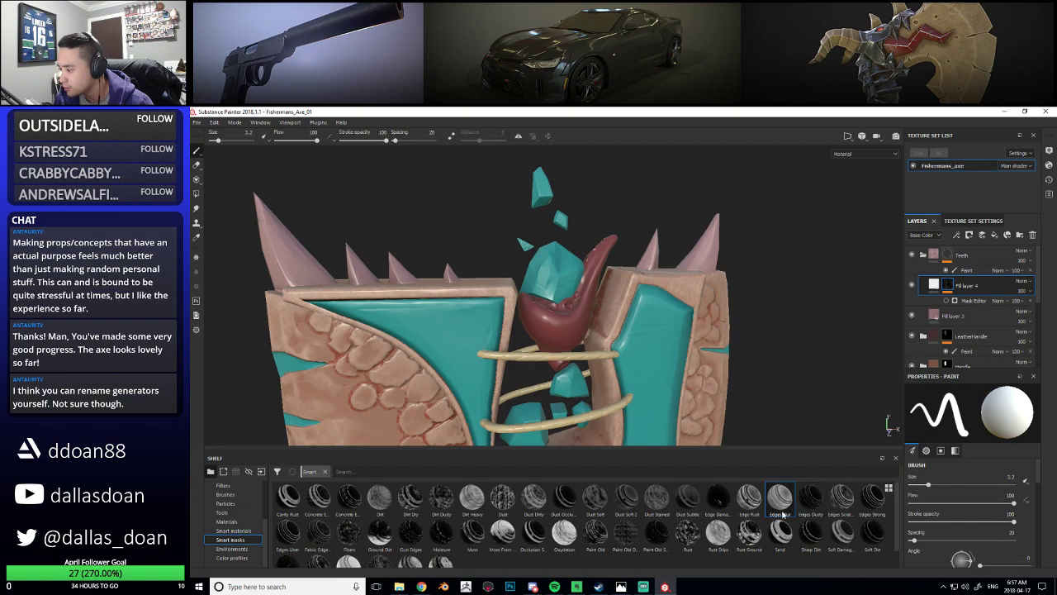
{"action": "left_click_drag", "start_coordinate": [820, 498], "coordinate": [966, 289]}
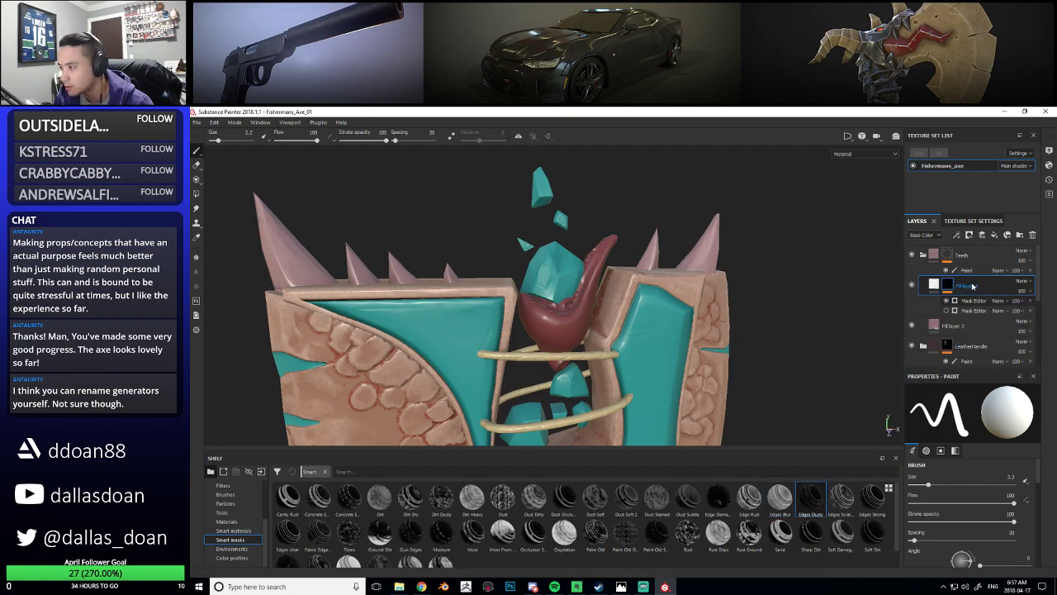
{"action": "left_click_drag", "start_coordinate": [711, 333], "coordinate": [833, 437], "text": "alt"}
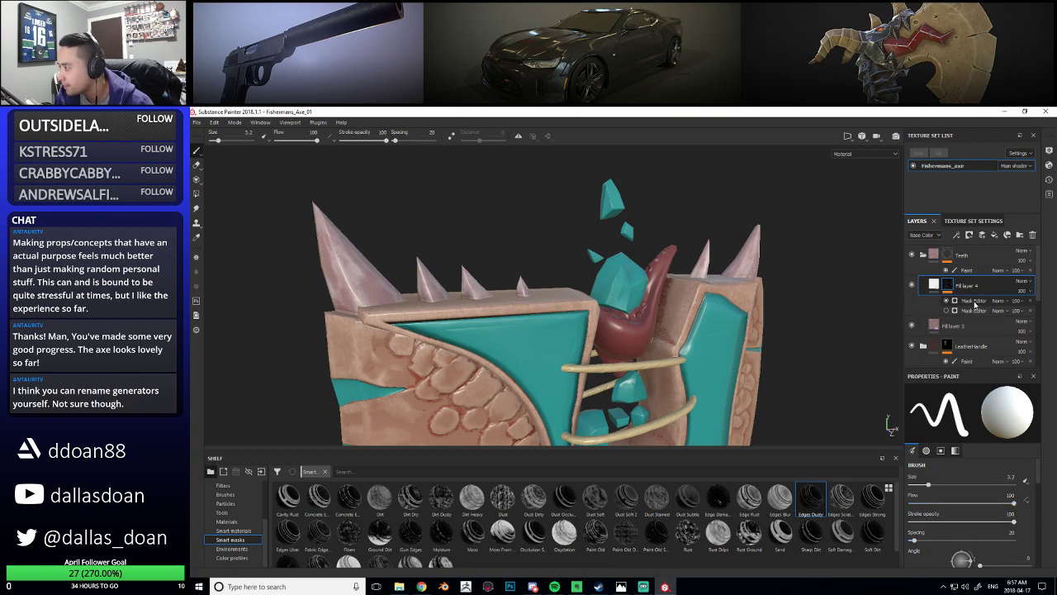
Set Global Balance to 0.55 and Global Blur to 0.65 in the Edges Dusty Mask Editor on Fill layer 4
{"action": "scroll", "coordinate": [958, 501], "scroll_direction": "down", "scroll_amount": 5}
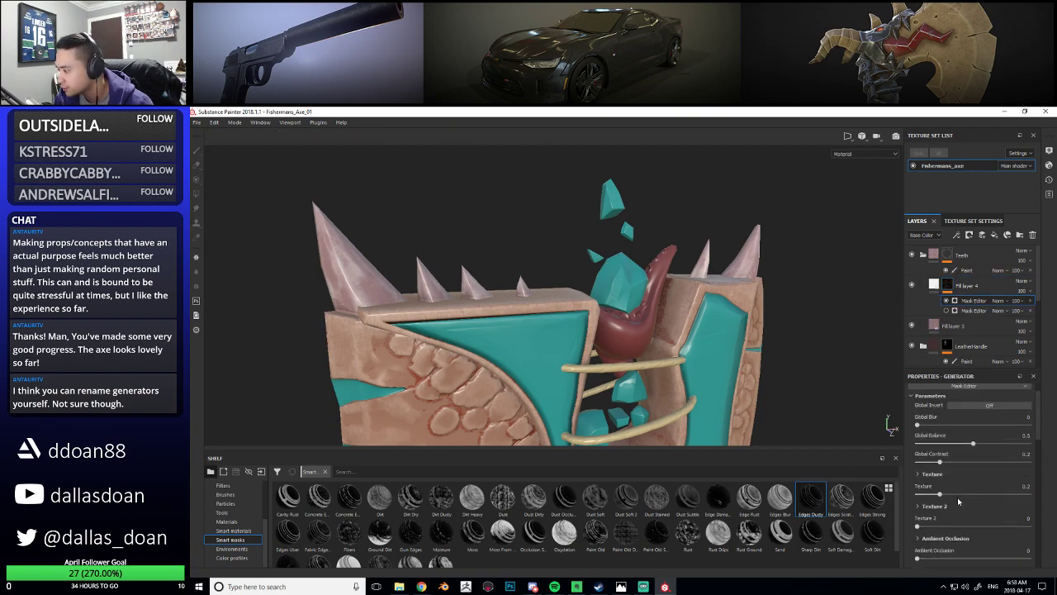
{"action": "scroll", "coordinate": [950, 483], "scroll_direction": "up", "scroll_amount": 2}
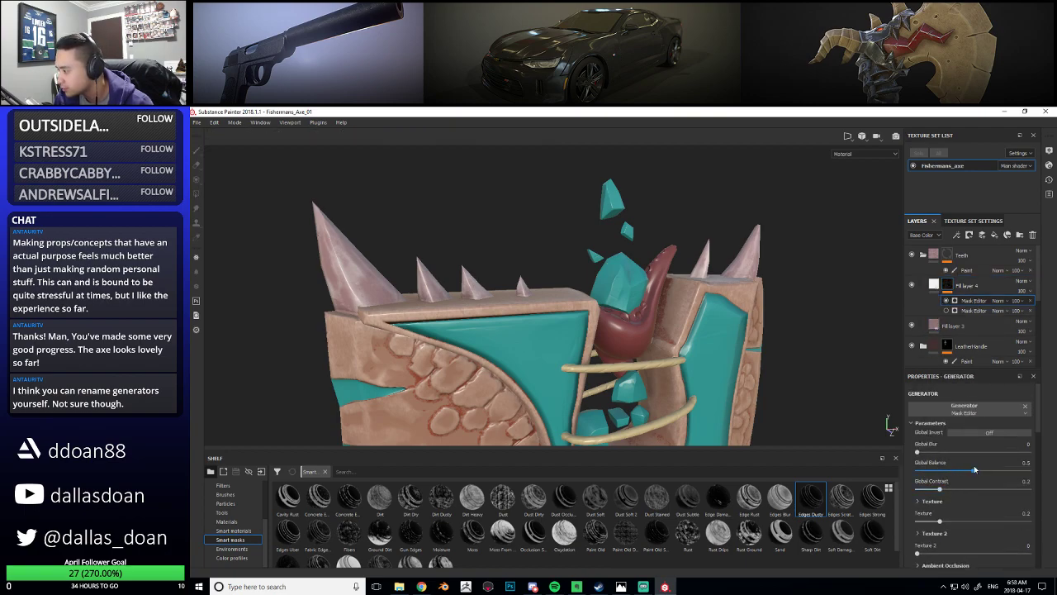
{"action": "left_click_drag", "start_coordinate": [974, 469], "coordinate": [1006, 469]}
{"action": "left_click_drag", "start_coordinate": [926, 457], "coordinate": [925, 455]}
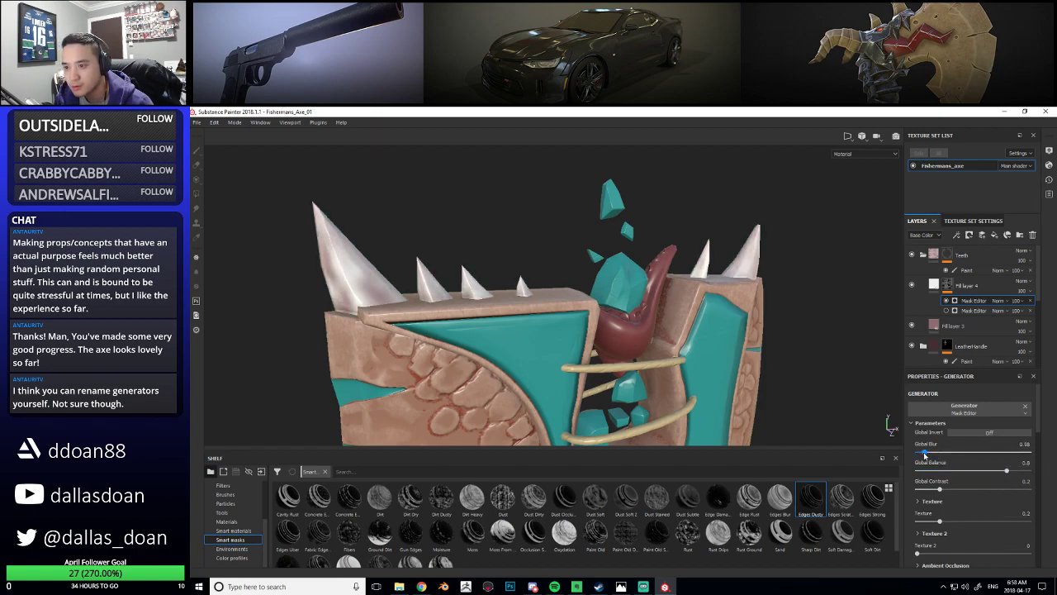
{"action": "left_click_drag", "start_coordinate": [919, 455], "coordinate": [920, 454]}
{"action": "left_click_drag", "start_coordinate": [1006, 471], "coordinate": [981, 474]}
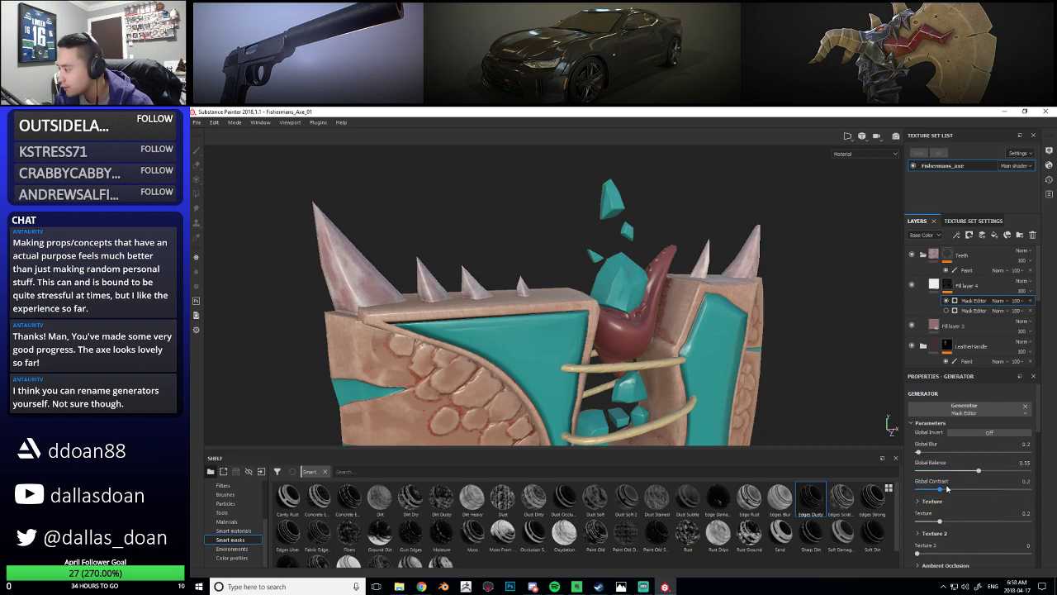
{"action": "left_click", "coordinate": [922, 455]}
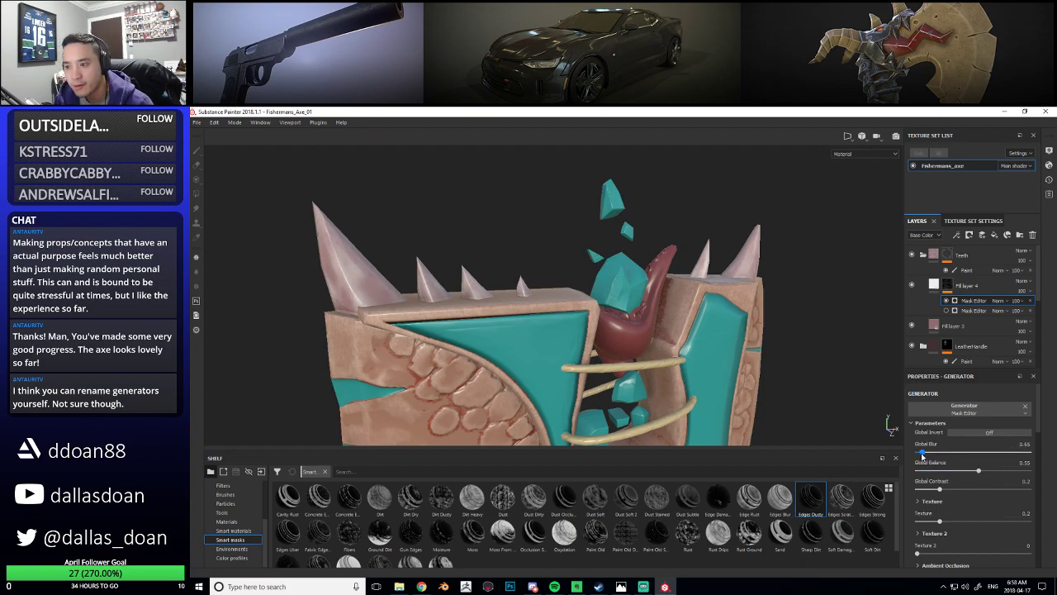
Raise Curvature to 1 and fine-tune Global Blur in the Edges Dusty Mask Editor, checking the spikes from a wider view
{"action": "scroll", "coordinate": [484, 325], "scroll_direction": "down", "scroll_amount": 3}
{"action": "middle_click_drag", "start_coordinate": [484, 326], "coordinate": [464, 309], "text": "alt"}
{"action": "scroll", "coordinate": [465, 309], "scroll_direction": "down", "scroll_amount": 3}
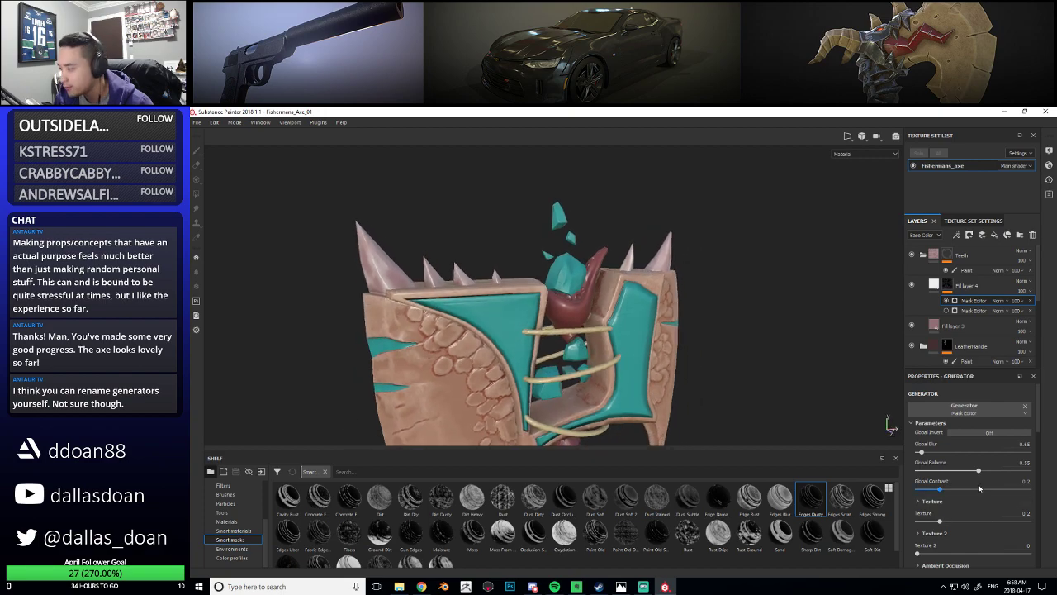
{"action": "scroll", "coordinate": [977, 492], "scroll_direction": "down", "scroll_amount": 3}
{"action": "mouse_move", "coordinate": [917, 471]}
{"action": "left_mouse_down"}
{"action": "mouse_move", "coordinate": [974, 474]}
{"action": "mouse_move", "coordinate": [913, 476]}
{"action": "left_mouse_up"}
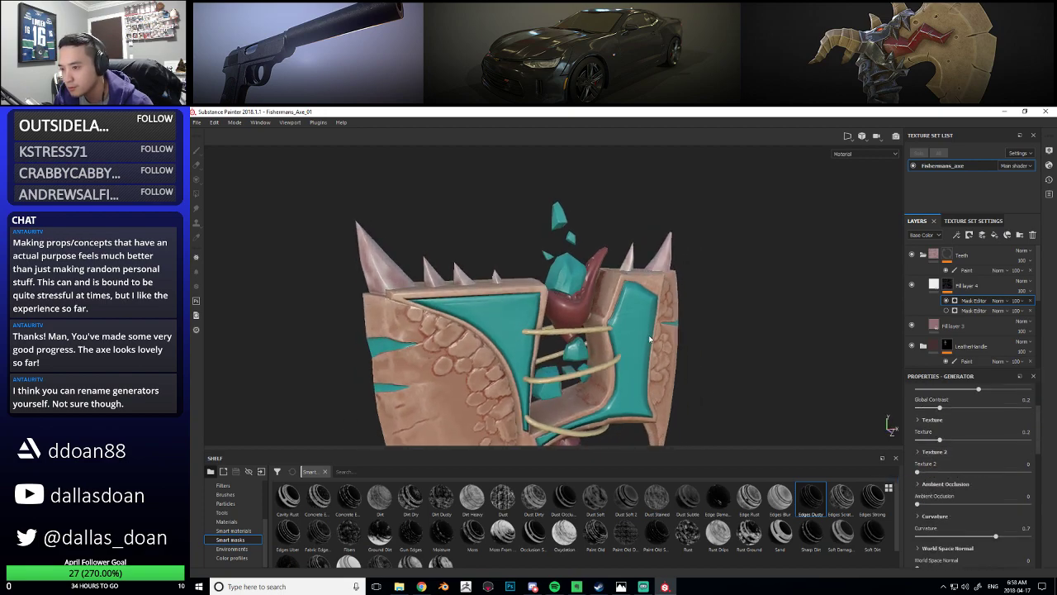
{"action": "scroll", "coordinate": [1002, 496], "scroll_direction": "down", "scroll_amount": 2}
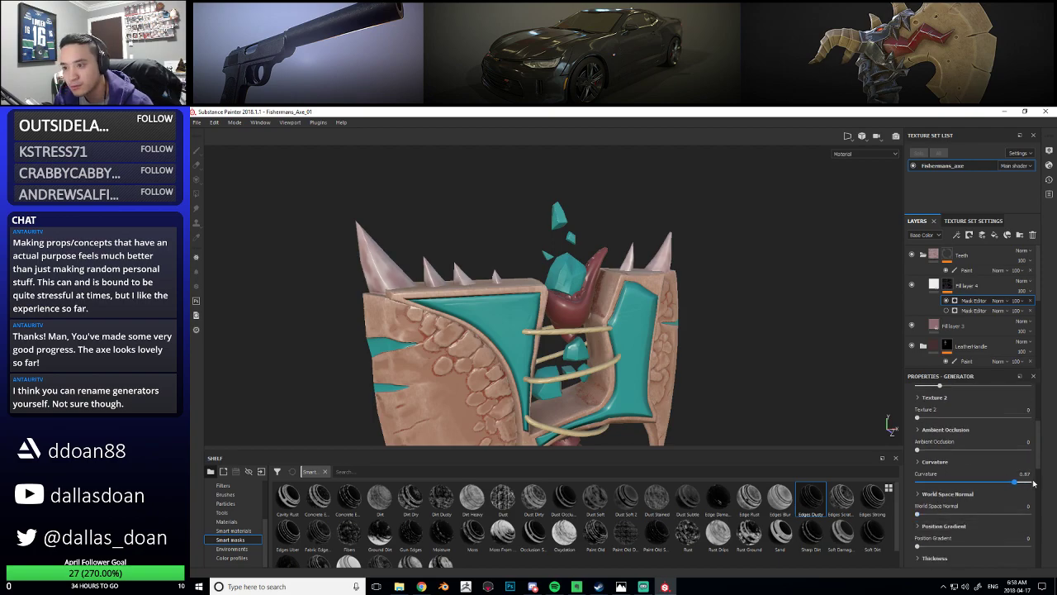
{"action": "left_click_drag", "start_coordinate": [1032, 483], "coordinate": [1034, 483]}
{"action": "scroll", "coordinate": [931, 422], "scroll_direction": "up", "scroll_amount": 5}
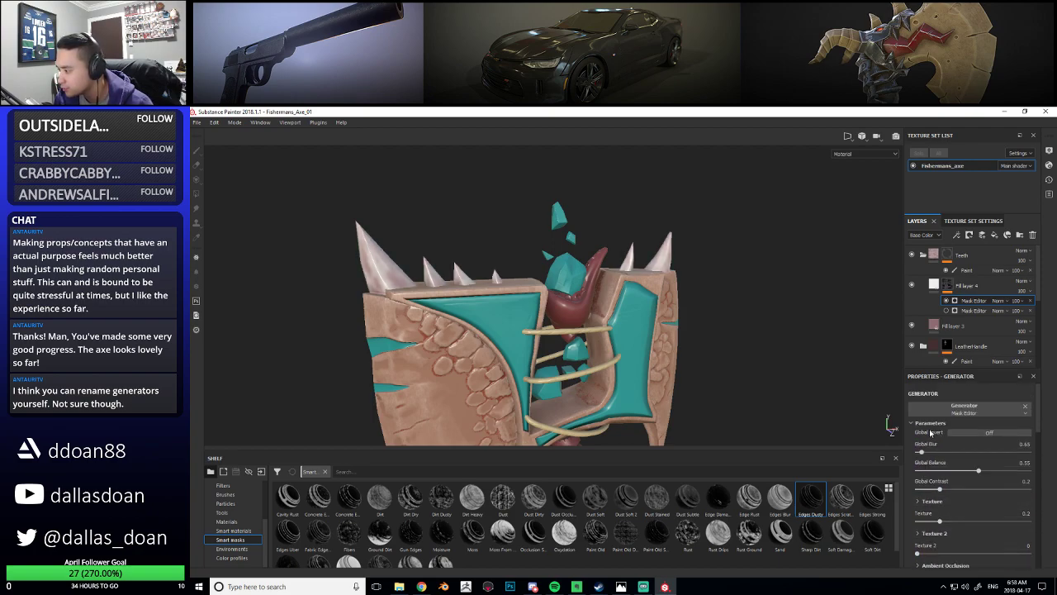
{"action": "mouse_move", "coordinate": [924, 453]}
{"action": "left_mouse_down"}
{"action": "mouse_move", "coordinate": [941, 457]}
{"action": "mouse_move", "coordinate": [922, 460]}
{"action": "left_mouse_up"}
{"action": "left_click_drag", "start_coordinate": [575, 369], "coordinate": [549, 345], "text": "alt"}
{"action": "scroll", "coordinate": [975, 475], "scroll_direction": "down", "scroll_amount": 4}
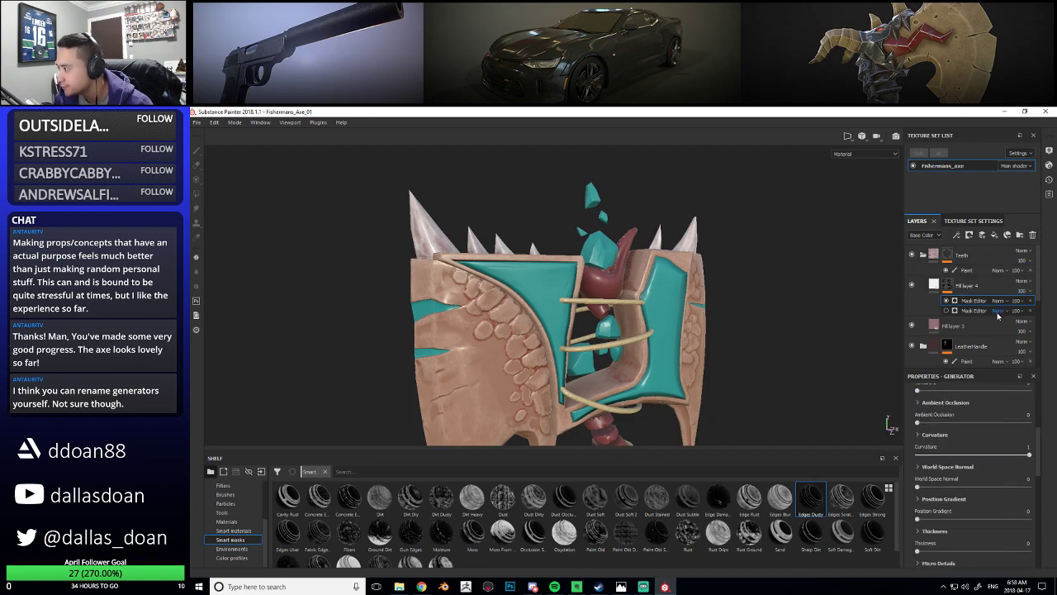
Compare the spikes without the mask effects and delete both Mask Editors from Fill layer 4's mask
{"action": "left_click", "coordinate": [947, 302]}
{"action": "left_click", "coordinate": [948, 311]}
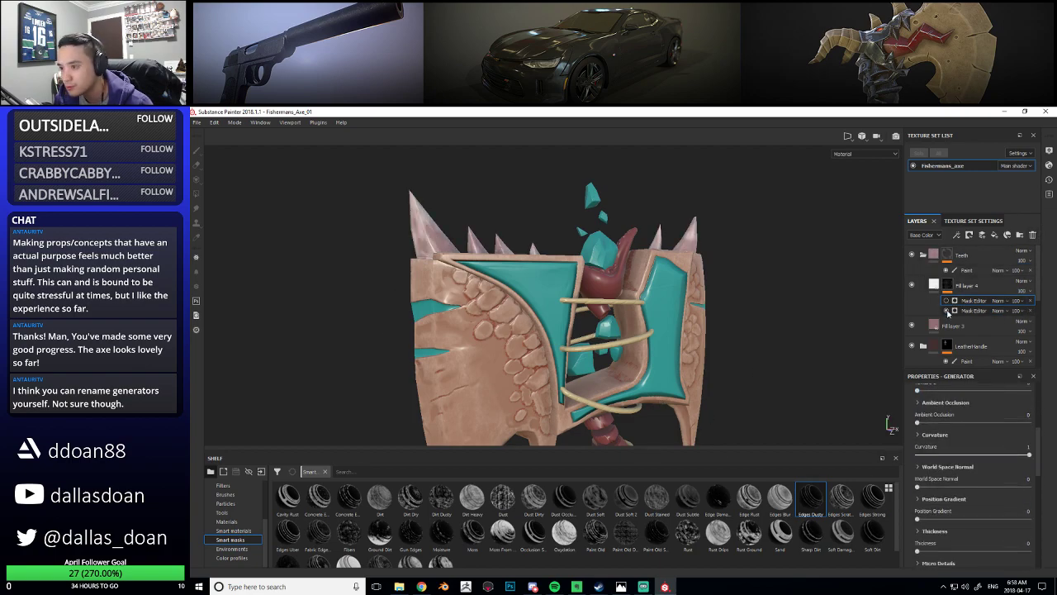
{"action": "scroll", "coordinate": [566, 533], "scroll_direction": "down", "scroll_amount": 1}
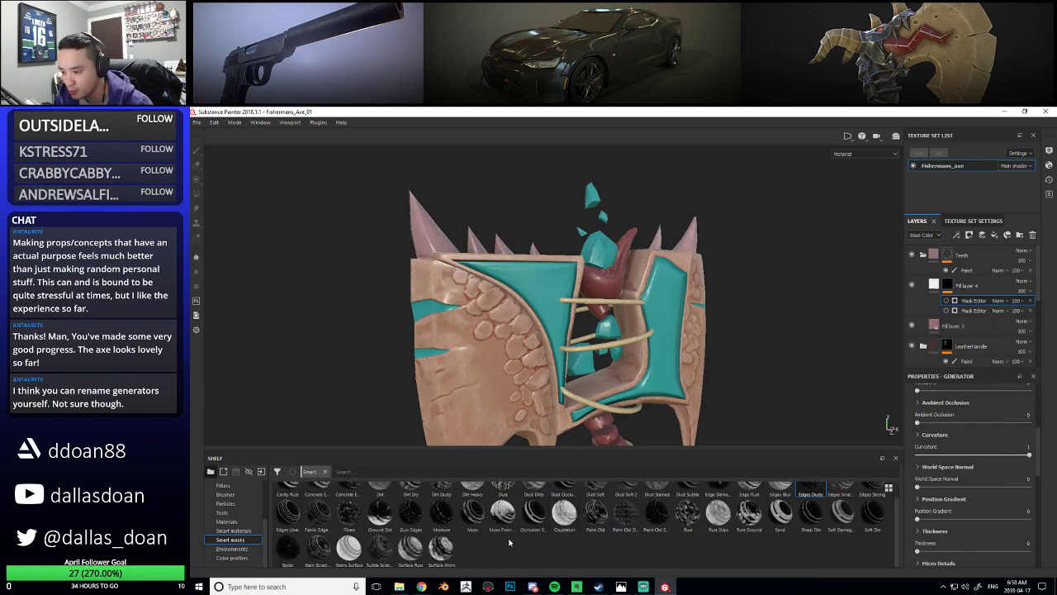
{"action": "left_click", "coordinate": [1030, 302]}
{"action": "left_click", "coordinate": [1030, 303]}
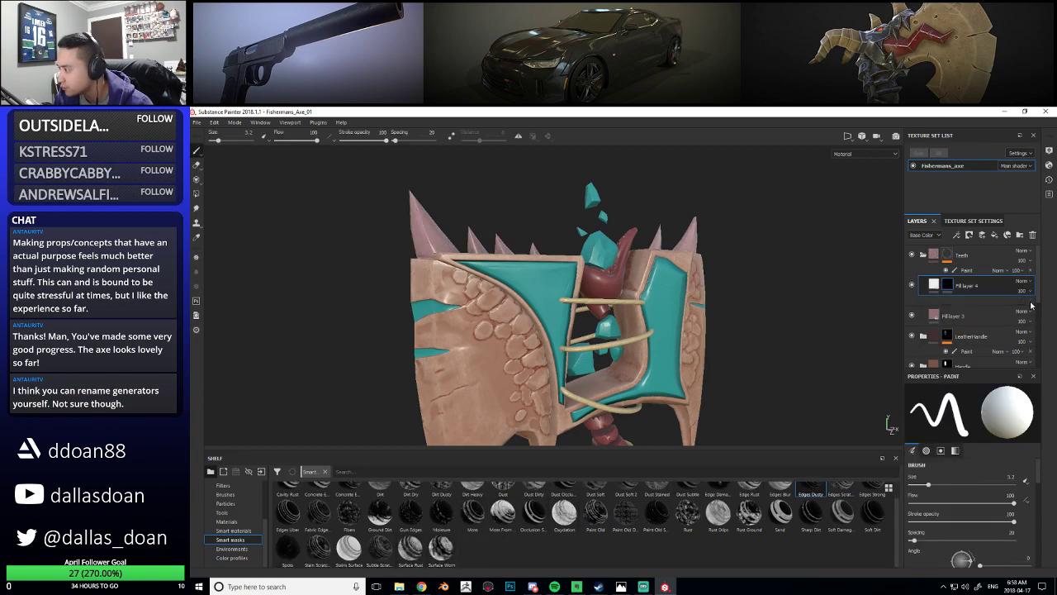
Change the base color of Fill layer 4 to a very pale pink
{"action": "left_click", "coordinate": [934, 284]}
{"action": "left_click", "coordinate": [946, 475]}
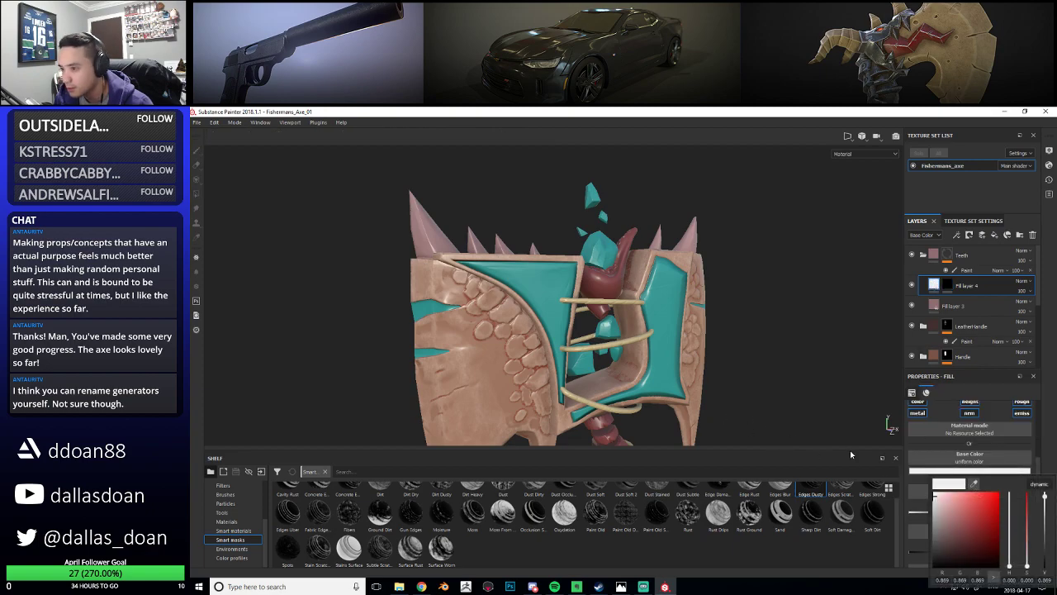
{"action": "left_click_drag", "start_coordinate": [934, 498], "coordinate": [938, 500]}
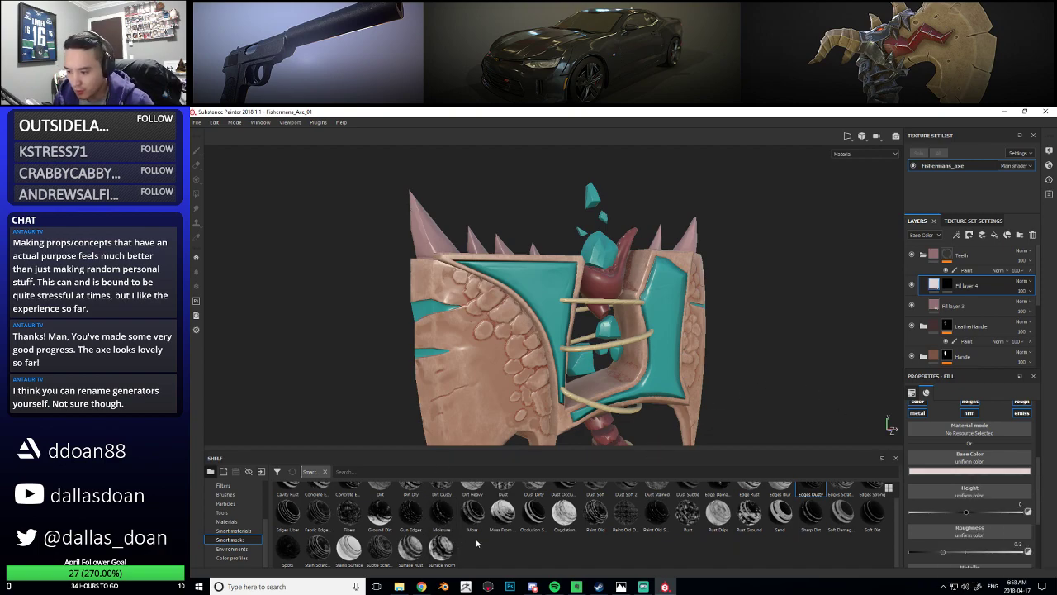
Apply the Edges Strong smart mask to Fill layer 4 and check the spikes
{"action": "scroll", "coordinate": [611, 556], "scroll_direction": "up", "scroll_amount": 1}
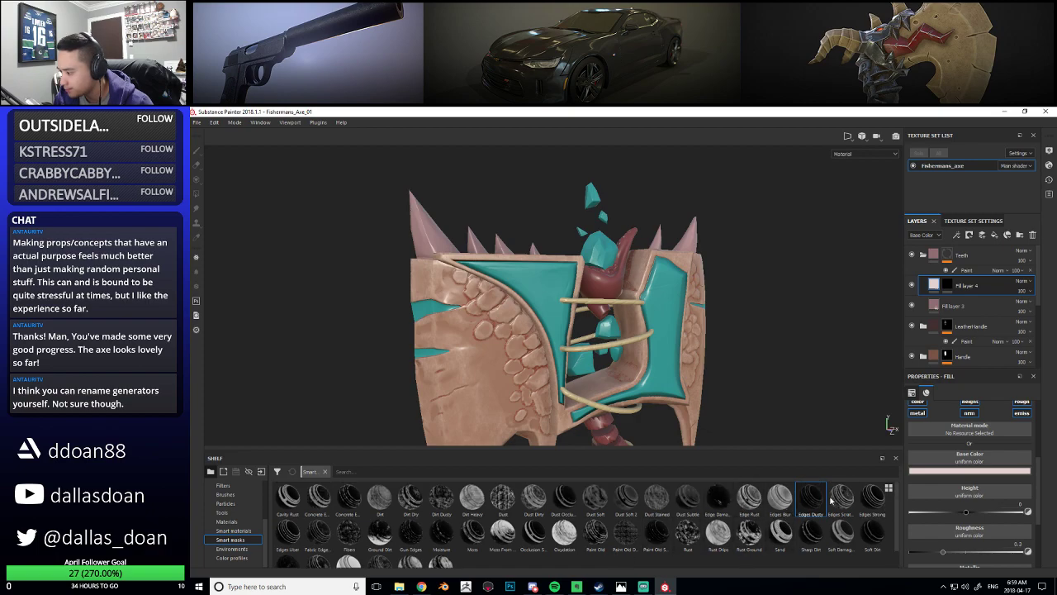
{"action": "mouse_move", "coordinate": [870, 496]}
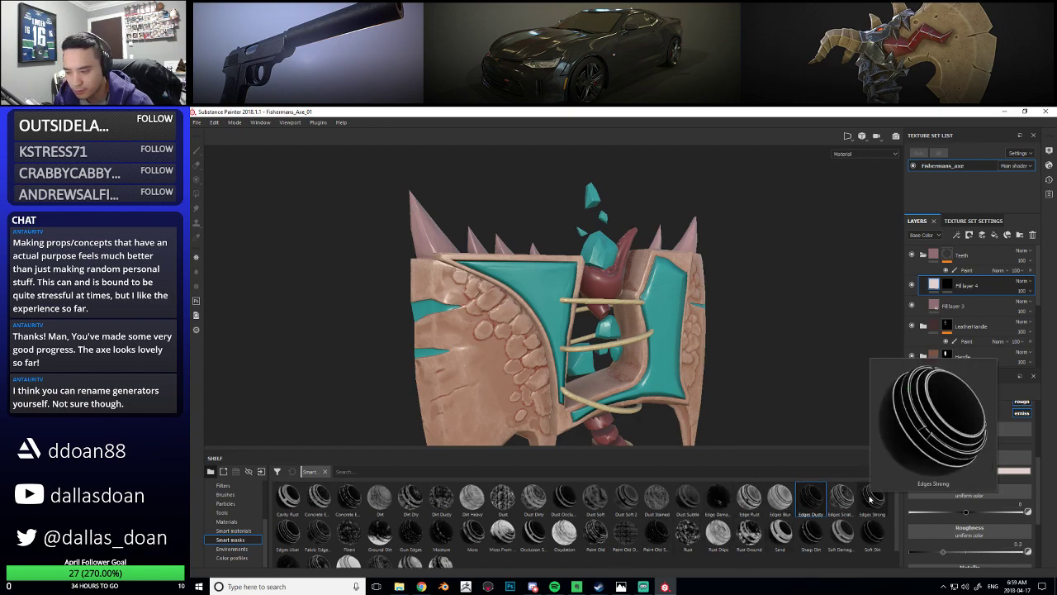
{"action": "left_click_drag", "start_coordinate": [869, 496], "coordinate": [971, 284]}
{"action": "left_click_drag", "start_coordinate": [546, 256], "coordinate": [564, 357], "text": "alt"}
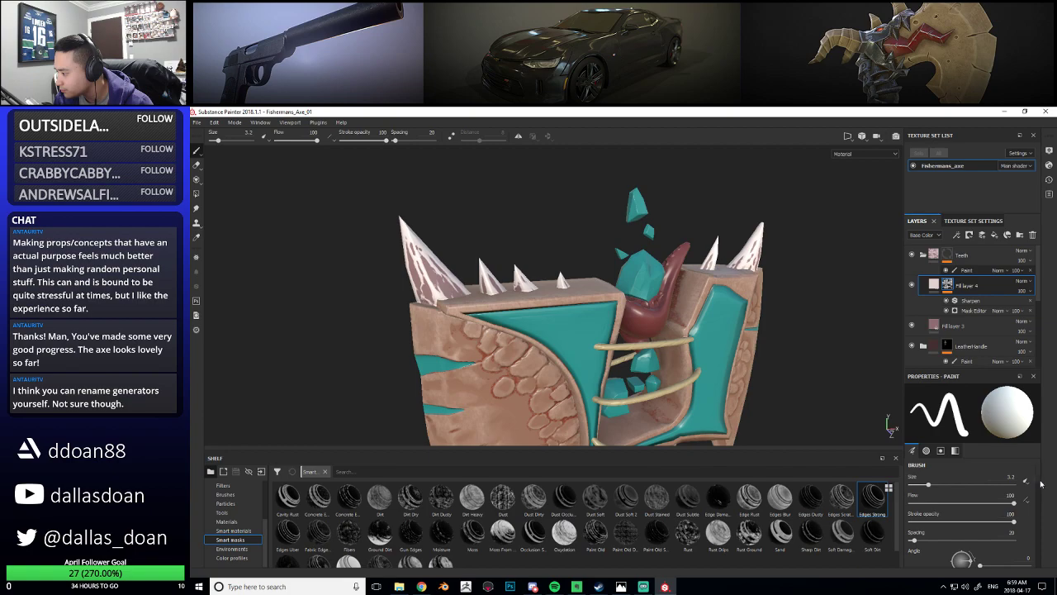
Disable the Sharpen filter on Fill layer 4's mask and set the Mask Editor's Global Blur to 2.73
{"action": "left_click", "coordinate": [976, 311]}
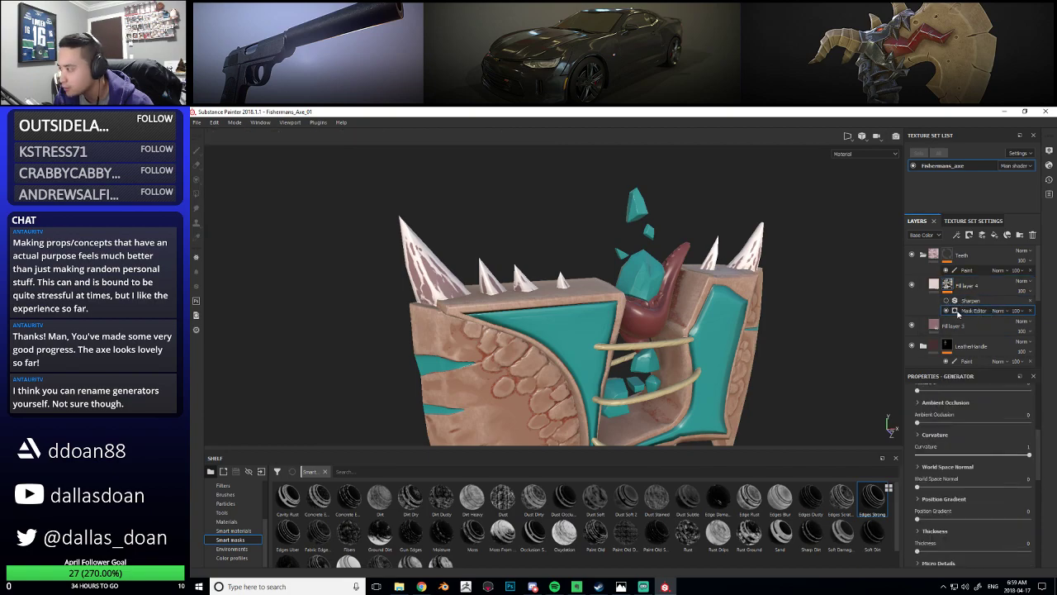
{"action": "scroll", "coordinate": [1044, 459], "scroll_direction": "up", "scroll_amount": 10}
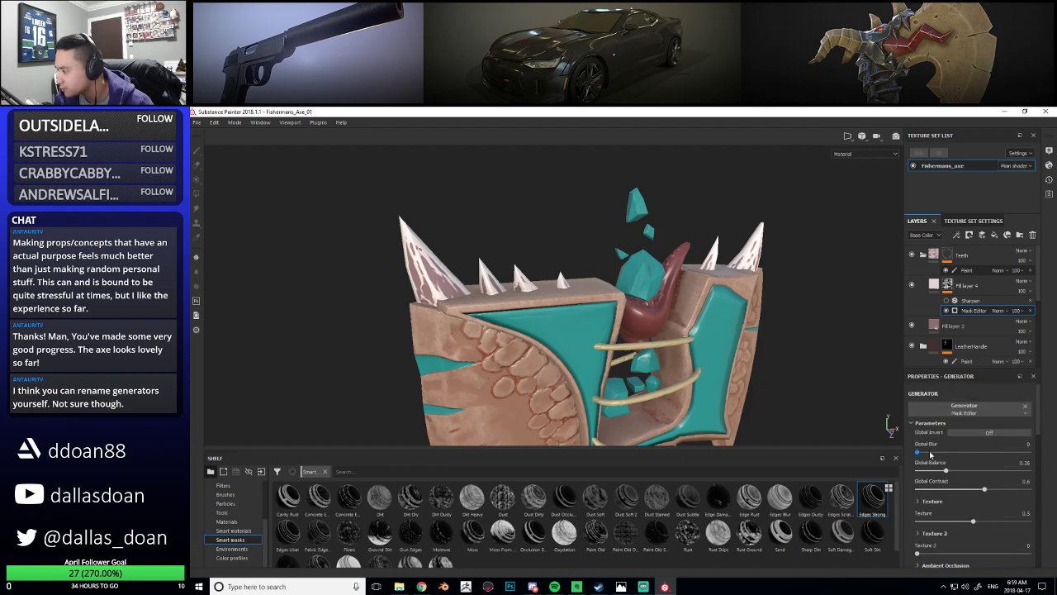
{"action": "left_click", "coordinate": [921, 453]}
{"action": "left_click_drag", "start_coordinate": [927, 454], "coordinate": [936, 454]}
{"action": "left_click_drag", "start_coordinate": [664, 364], "coordinate": [648, 362], "text": "alt"}
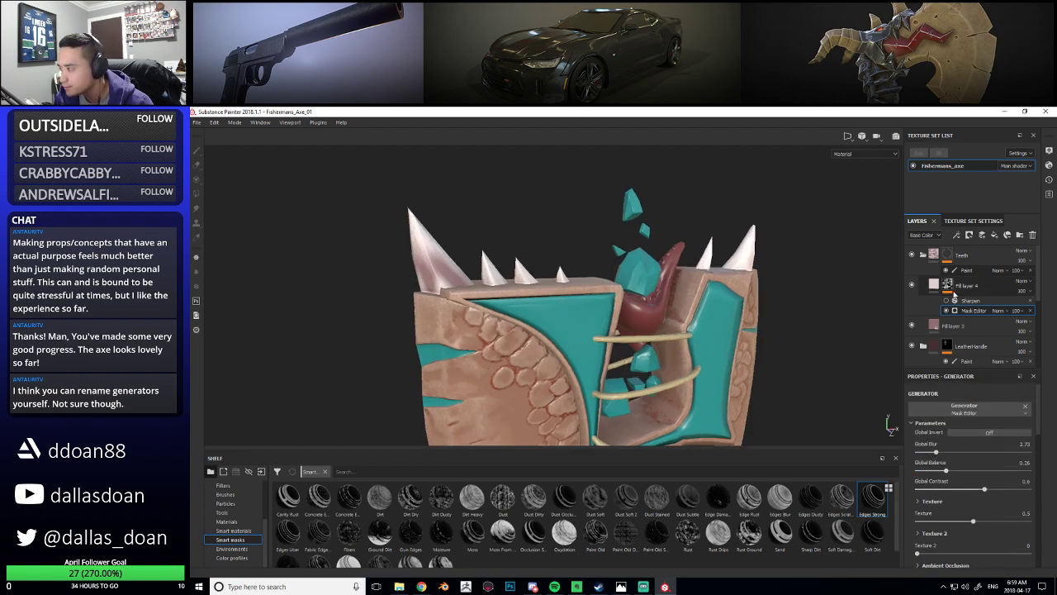
Keep Curvature at its maximum and set World Space Normal to 0.31 in Fill layer 4's Mask Editor
{"action": "scroll", "coordinate": [961, 510], "scroll_direction": "down", "scroll_amount": 3}
{"action": "scroll", "coordinate": [958, 503], "scroll_direction": "up", "scroll_amount": 3}
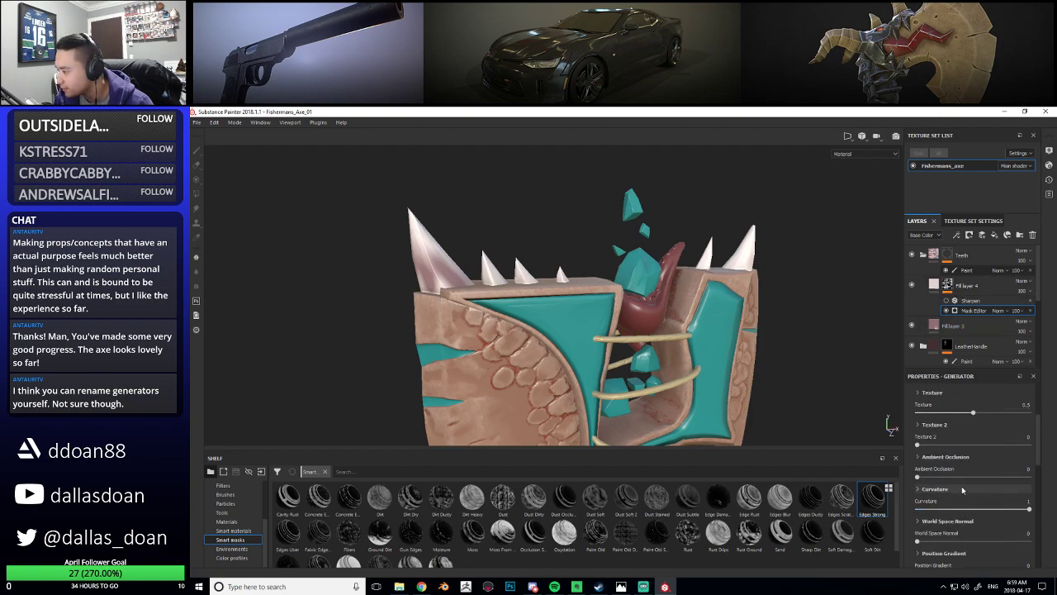
{"action": "scroll", "coordinate": [958, 495], "scroll_direction": "down", "scroll_amount": 3}
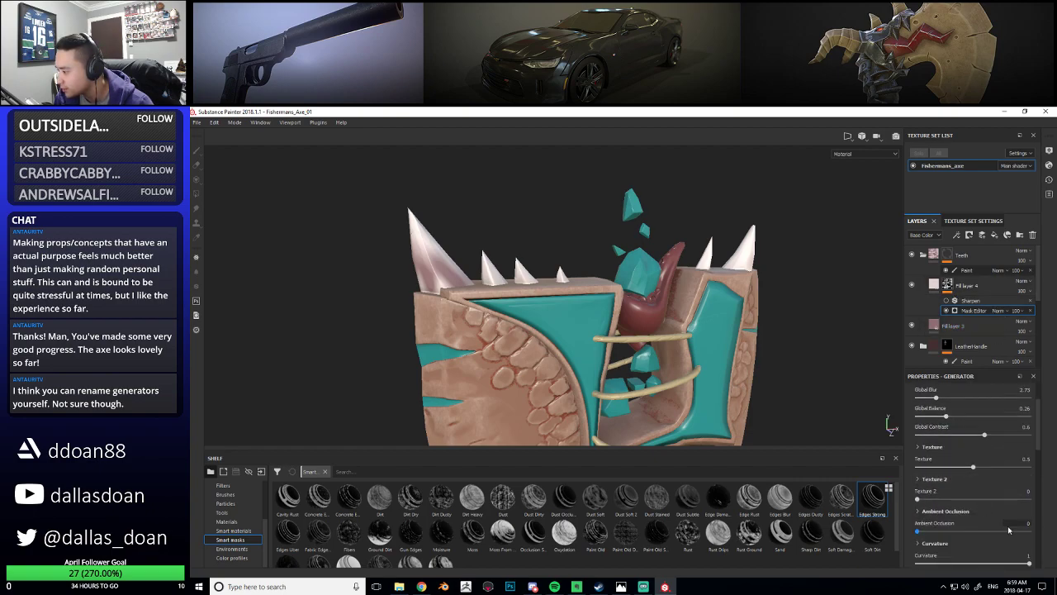
{"action": "left_click_drag", "start_coordinate": [1013, 541], "coordinate": [1056, 530]}
{"action": "scroll", "coordinate": [984, 500], "scroll_direction": "down", "scroll_amount": 3}
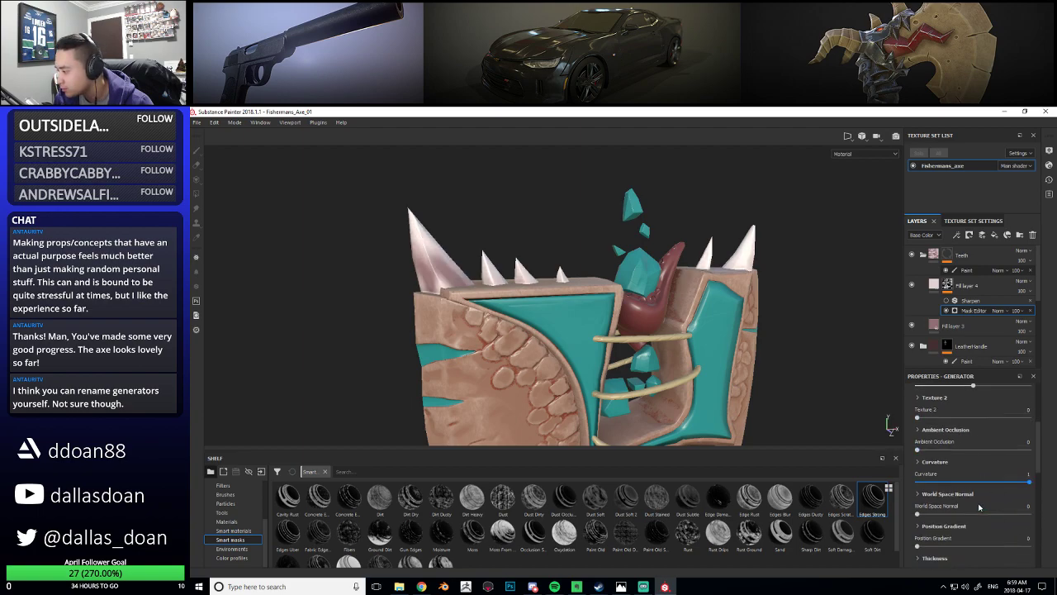
{"action": "left_click_drag", "start_coordinate": [917, 489], "coordinate": [952, 488]}
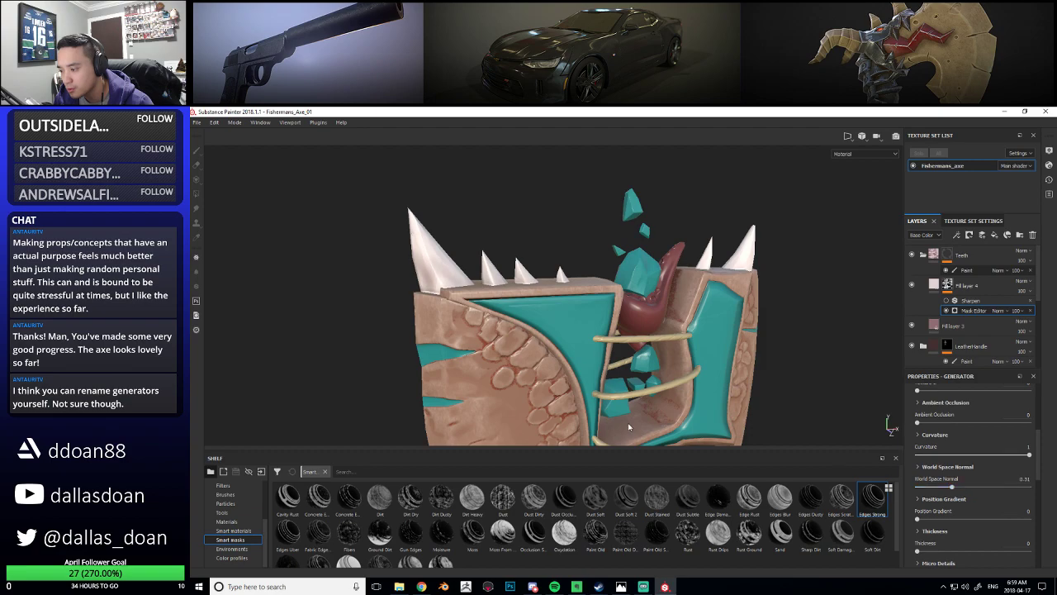
Delete the Sharpen and Mask Editor effects from Fill layer 4, apply the Dust Soft 2 smart mask instead, and inspect the spikes up close
{"action": "left_click", "coordinate": [1030, 301]}
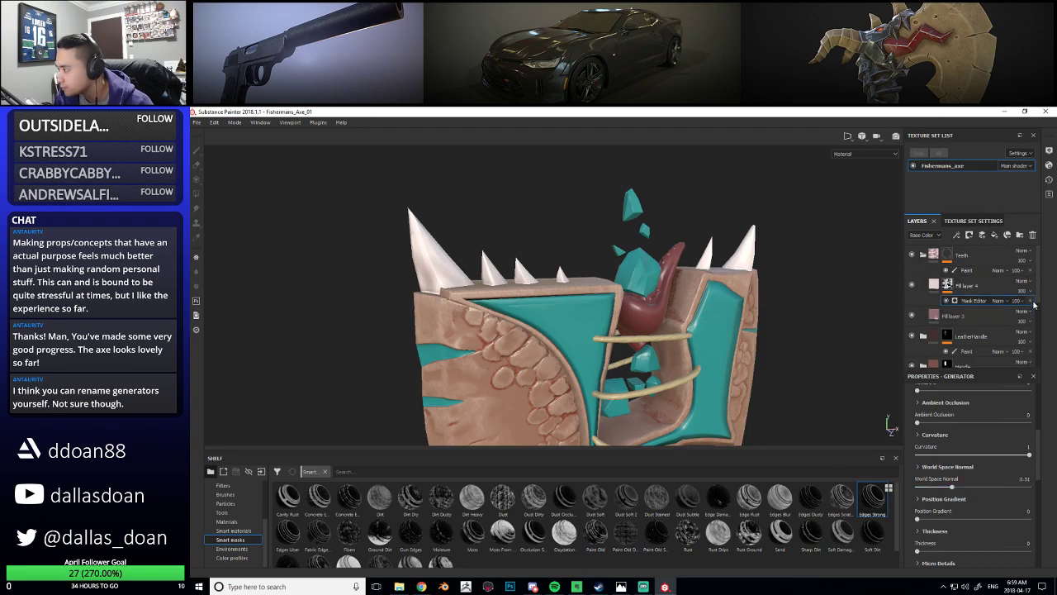
{"action": "left_click", "coordinate": [1031, 300]}
{"action": "left_click_drag", "start_coordinate": [626, 496], "coordinate": [964, 285]}
{"action": "left_click_drag", "start_coordinate": [595, 301], "coordinate": [562, 316], "text": "alt"}
{"action": "middle_click_drag", "start_coordinate": [562, 316], "coordinate": [590, 330], "text": "alt"}
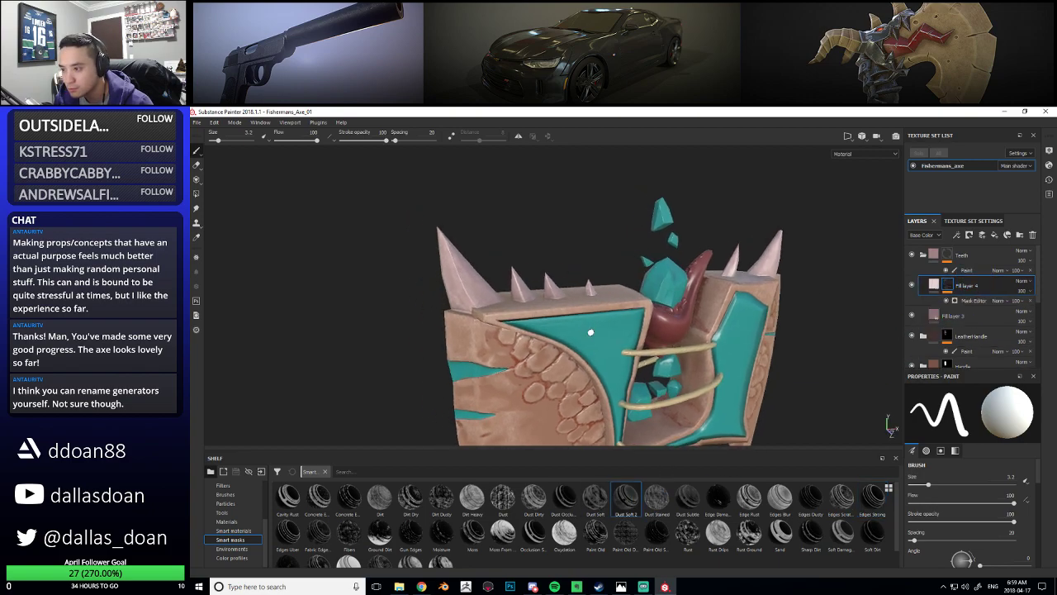
{"action": "right_click_drag", "start_coordinate": [560, 306], "coordinate": [587, 327], "text": "alt"}
{"action": "left_click_drag", "start_coordinate": [587, 328], "coordinate": [590, 312], "text": "alt"}
{"action": "right_click_drag", "start_coordinate": [590, 312], "coordinate": [636, 359], "text": "alt"}
{"action": "left_click_drag", "start_coordinate": [636, 358], "coordinate": [610, 375], "text": "alt"}
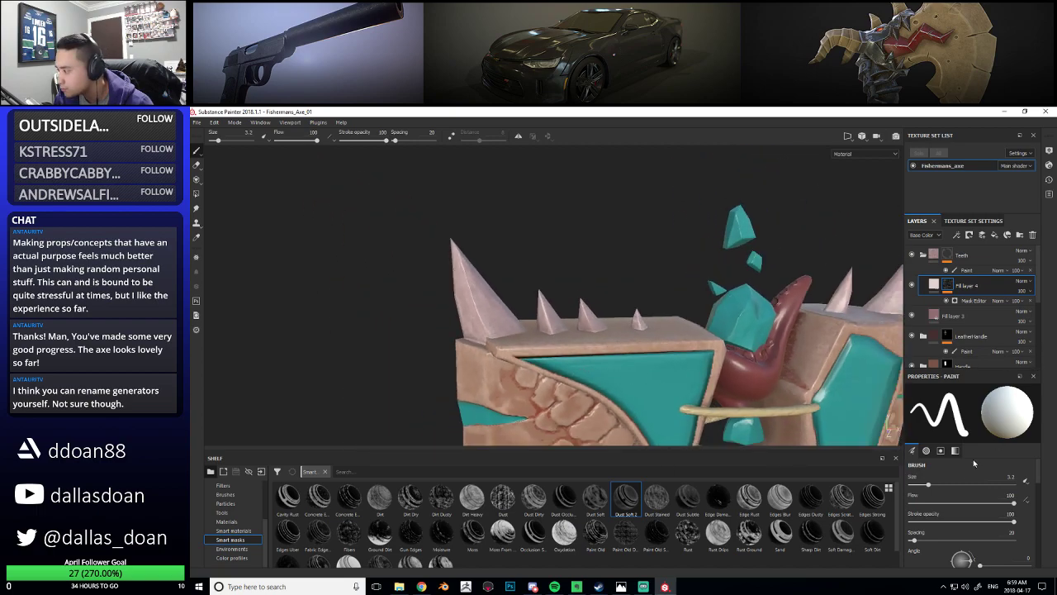
In Fill layer 4's Mask Editor, lower Global Balance to 0.4 and raise Curvature to about 0.59
{"action": "left_click", "coordinate": [977, 314]}
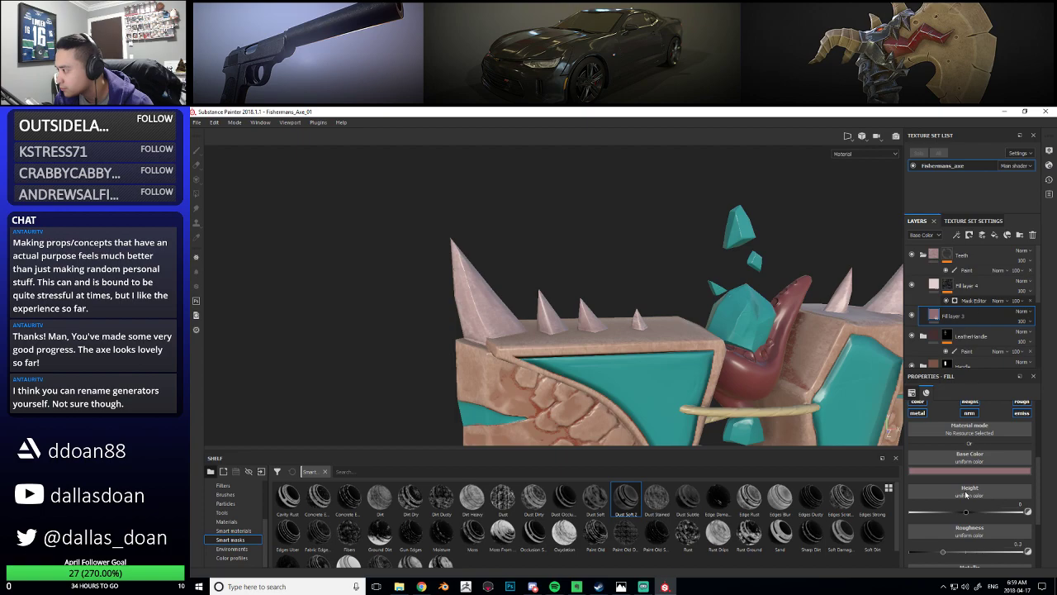
{"action": "left_click", "coordinate": [973, 301]}
{"action": "scroll", "coordinate": [964, 498], "scroll_direction": "up", "scroll_amount": 5}
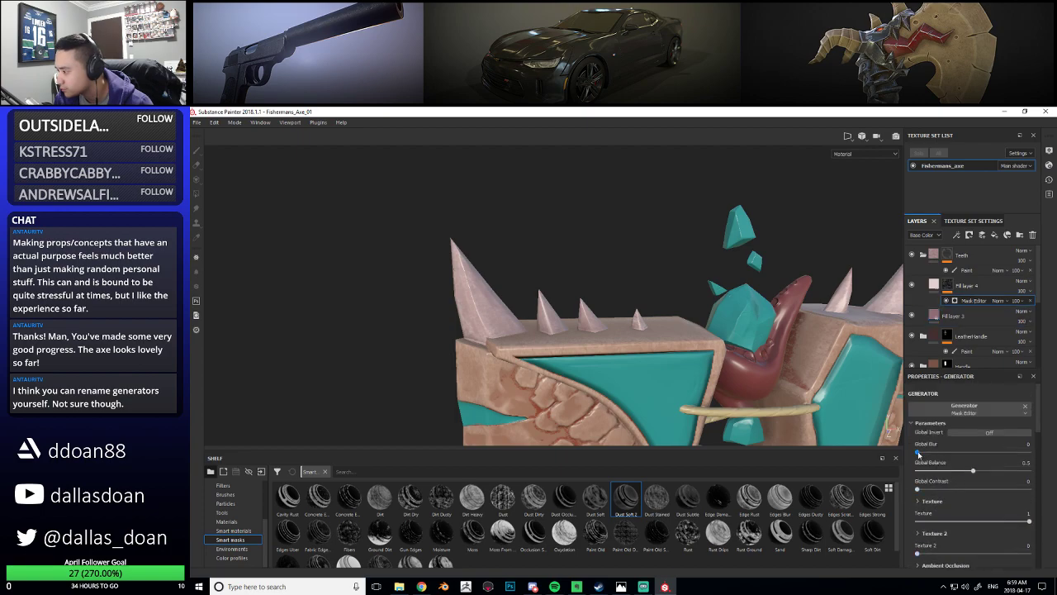
{"action": "mouse_move", "coordinate": [973, 472]}
{"action": "left_mouse_down"}
{"action": "mouse_move", "coordinate": [982, 476]}
{"action": "mouse_move", "coordinate": [947, 480]}
{"action": "mouse_move", "coordinate": [961, 479]}
{"action": "left_mouse_up"}
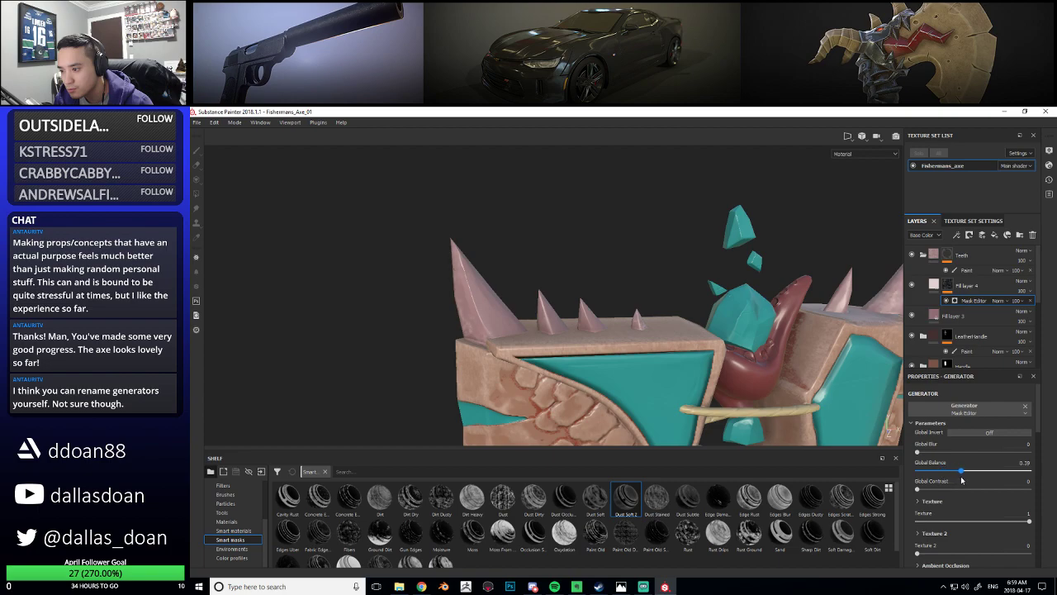
{"action": "scroll", "coordinate": [934, 473], "scroll_direction": "down", "scroll_amount": 4}
{"action": "mouse_move", "coordinate": [974, 510]}
{"action": "left_mouse_down"}
{"action": "mouse_move", "coordinate": [1009, 508]}
{"action": "mouse_move", "coordinate": [987, 509]}
{"action": "left_mouse_up"}
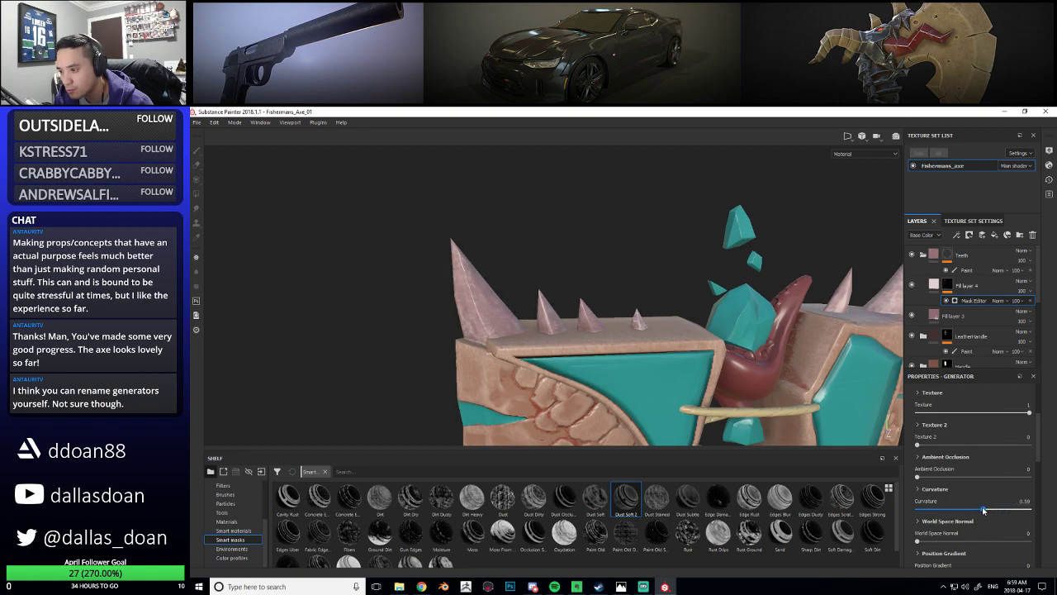
{"action": "scroll", "coordinate": [952, 462], "scroll_direction": "up", "scroll_amount": 4}
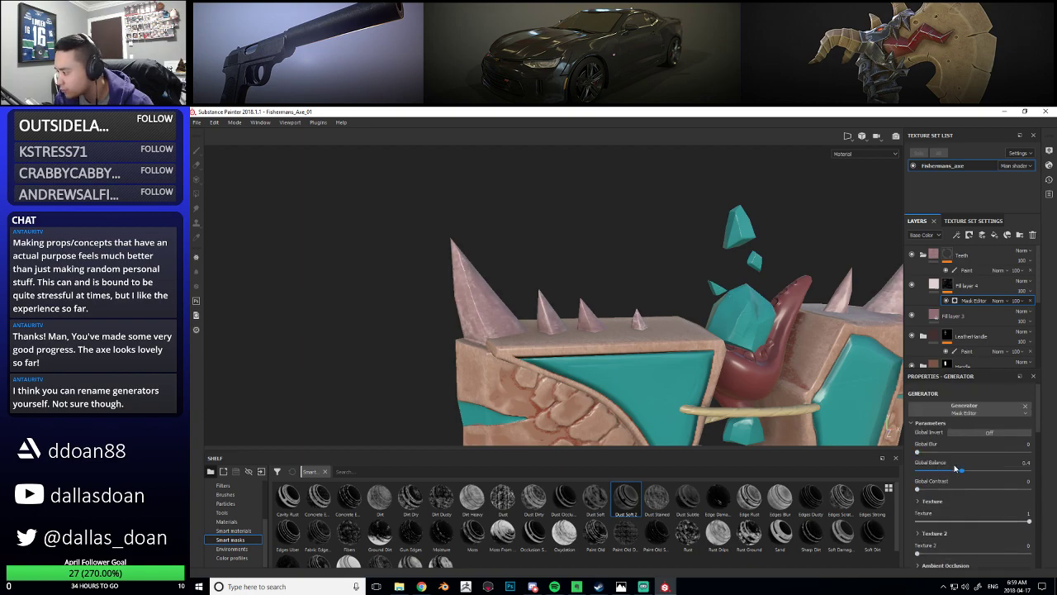
{"action": "scroll", "coordinate": [956, 468], "scroll_direction": "down", "scroll_amount": 5}
{"action": "scroll", "coordinate": [956, 490], "scroll_direction": "down", "scroll_amount": 2}
{"action": "scroll", "coordinate": [955, 489], "scroll_direction": "up", "scroll_amount": 2}
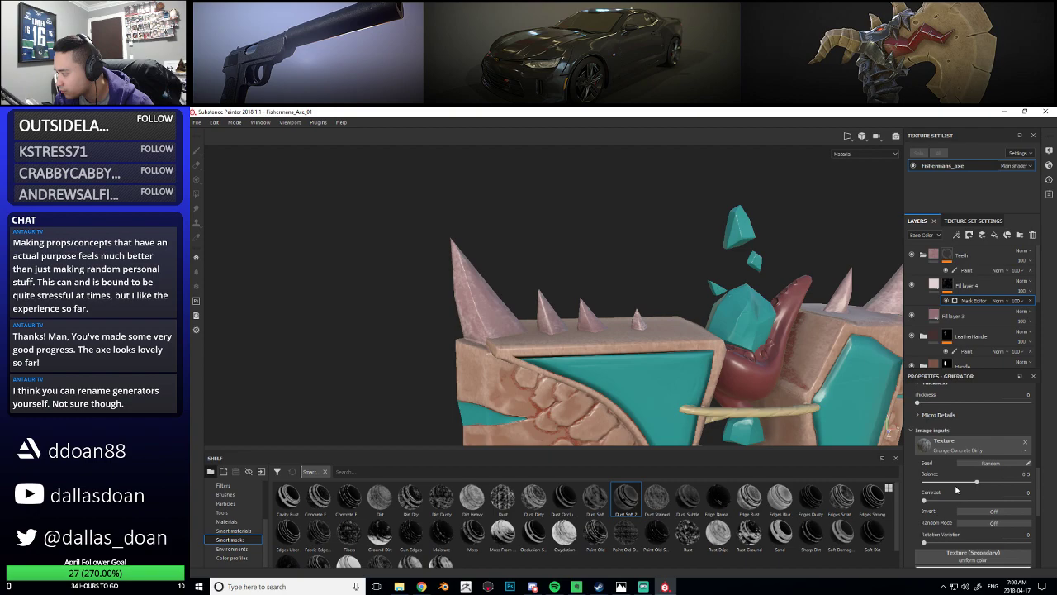
{"action": "scroll", "coordinate": [956, 490], "scroll_direction": "up", "scroll_amount": 8}
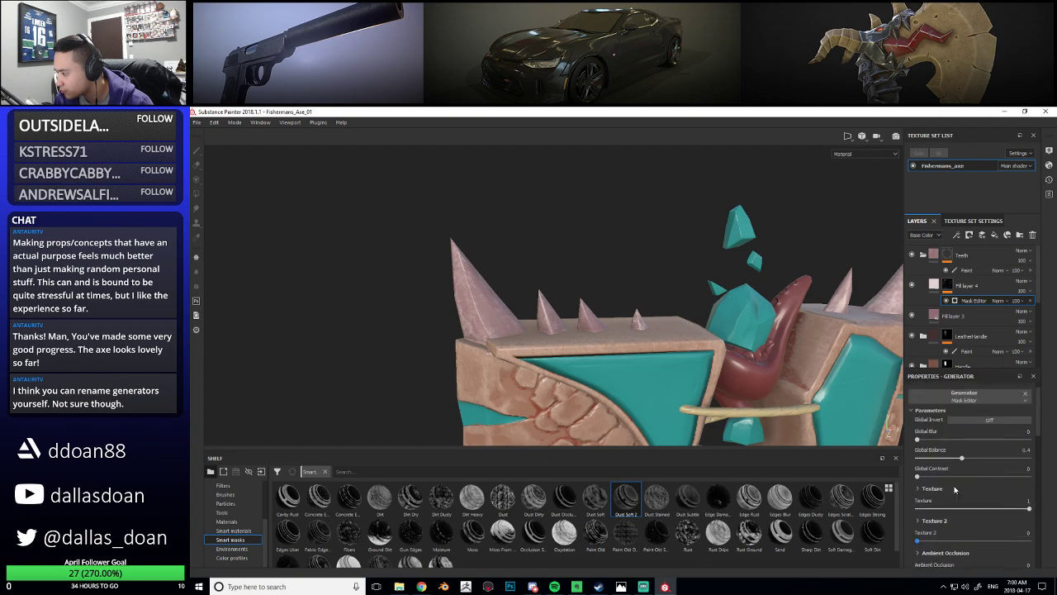
Set the Global Blur of the Mask Editor generator on Fill layer 4 in the Teeth group to 0.52
{"action": "scroll", "coordinate": [955, 489], "scroll_direction": "up", "scroll_amount": 1}
{"action": "left_click_drag", "start_coordinate": [921, 454], "coordinate": [924, 454]}
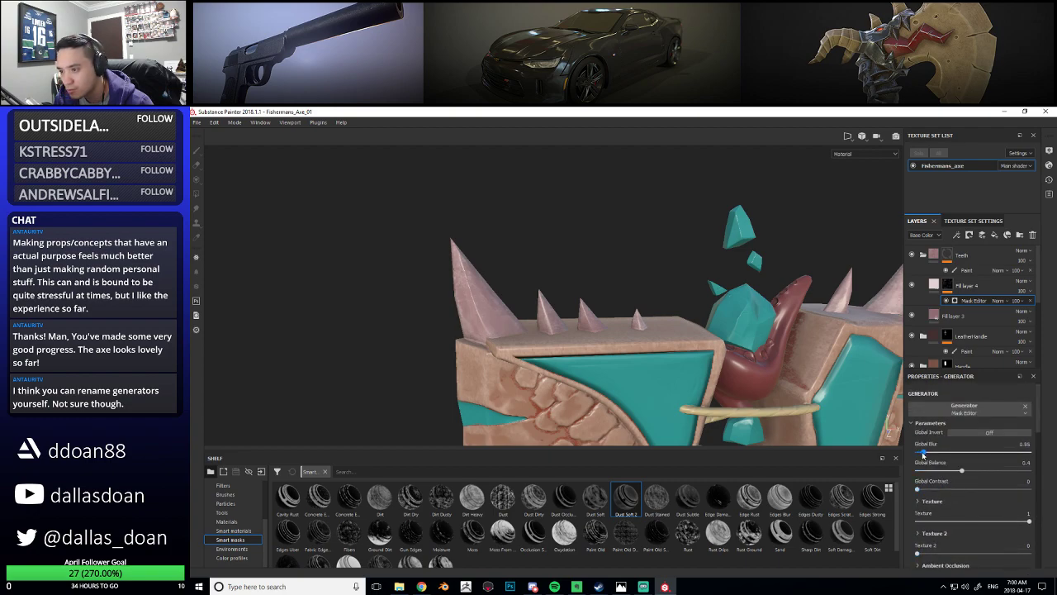
{"action": "right_click_drag", "start_coordinate": [792, 372], "coordinate": [567, 323], "text": "alt"}
{"action": "left_click_drag", "start_coordinate": [566, 323], "coordinate": [608, 394], "text": "alt"}
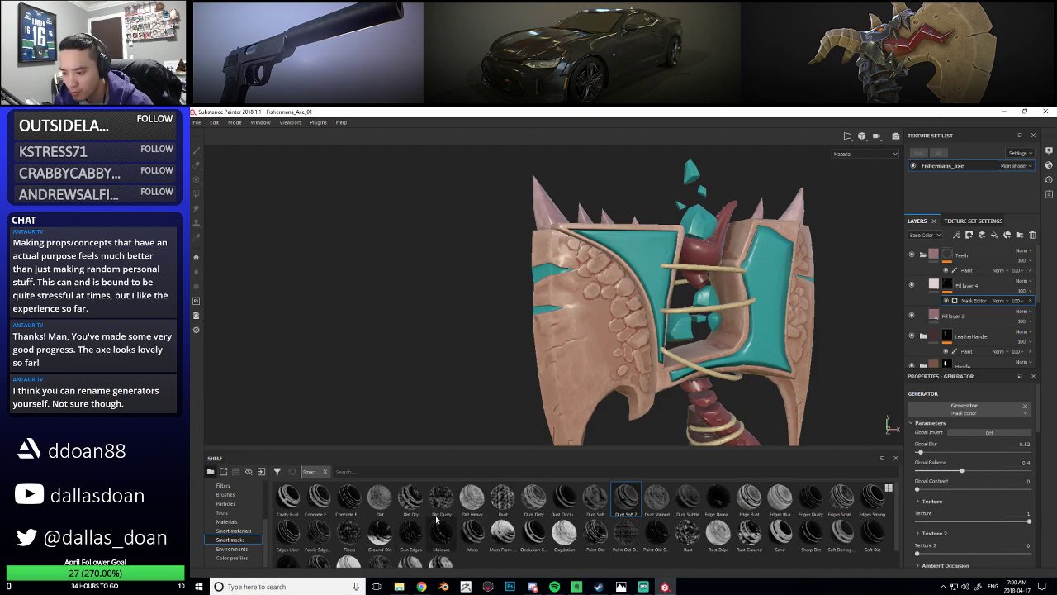
Apply the Soft Damages smart mask to Fill layer 4 in the Teeth group
{"action": "scroll", "coordinate": [472, 520], "scroll_direction": "down", "scroll_amount": 1}
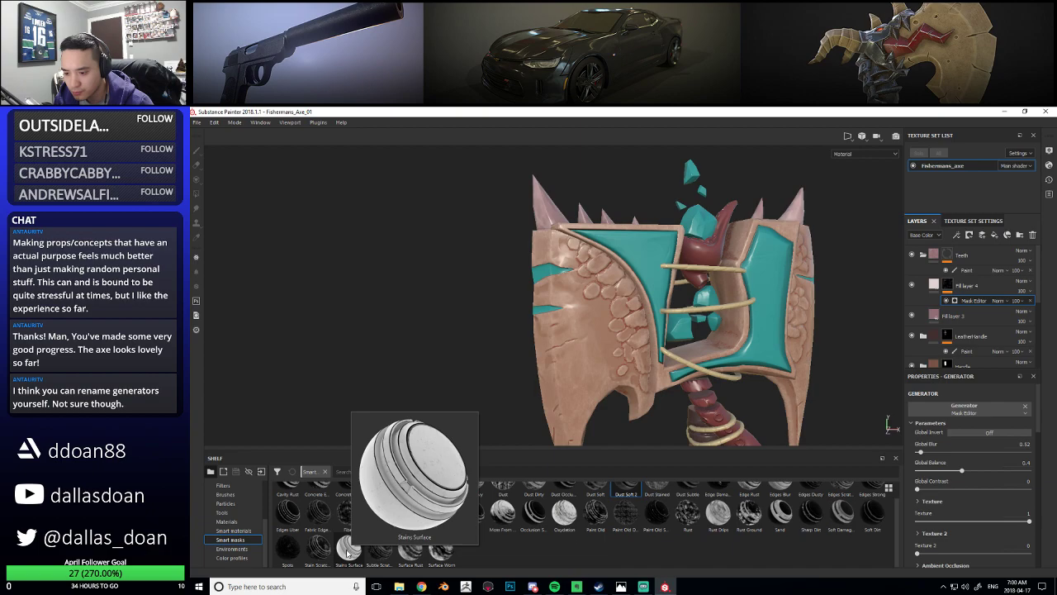
{"action": "left_click", "coordinate": [842, 515]}
{"action": "left_click_drag", "start_coordinate": [844, 513], "coordinate": [980, 287]}
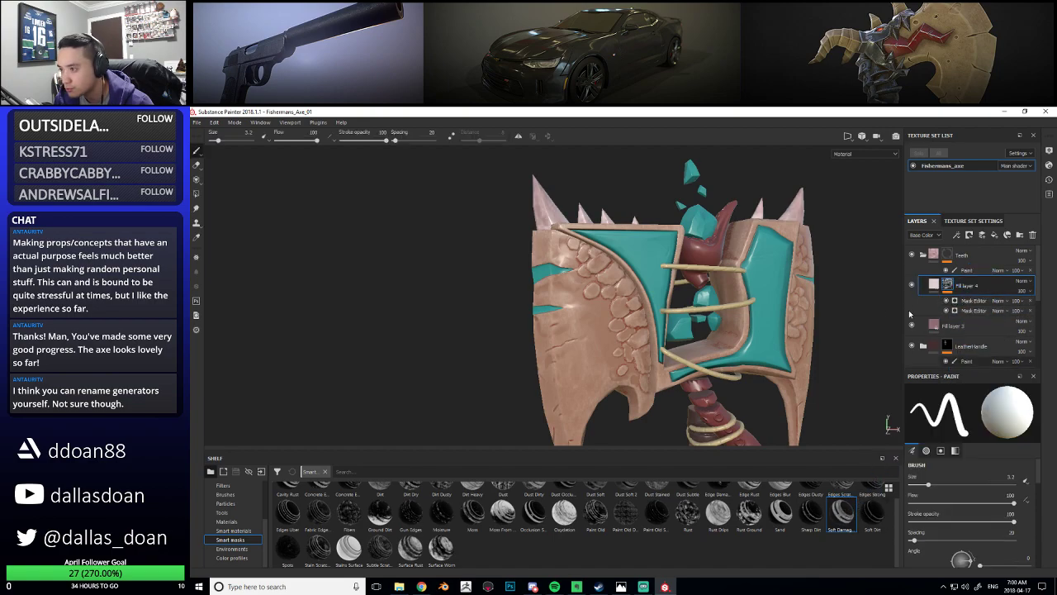
{"action": "middle_click_drag", "start_coordinate": [615, 314], "coordinate": [619, 368], "text": "alt"}
{"action": "right_click_drag", "start_coordinate": [619, 367], "coordinate": [644, 384], "text": "alt"}
{"action": "mouse_move", "coordinate": [595, 384]}
{"action": "left_mouse_down", "text": "alt"}
{"action": "mouse_move", "coordinate": [633, 411]}
{"action": "mouse_move", "coordinate": [622, 381]}
{"action": "mouse_move", "coordinate": [591, 377]}
{"action": "left_mouse_up", "text": "alt"}
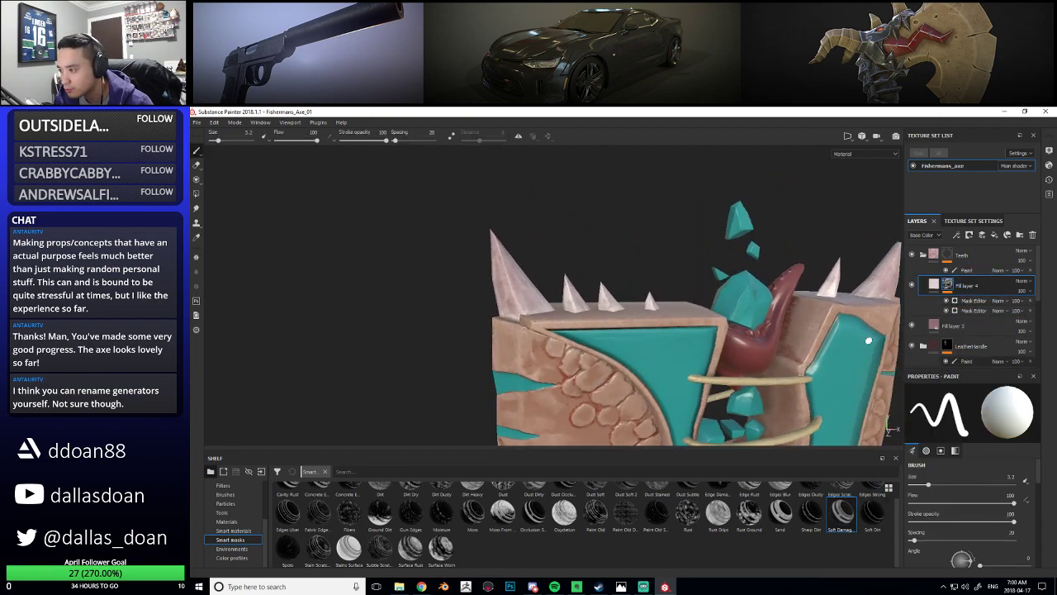
Set the Global Blur of the upper Mask Editor on Fill layer 4 to 0.15
{"action": "left_click", "coordinate": [947, 310]}
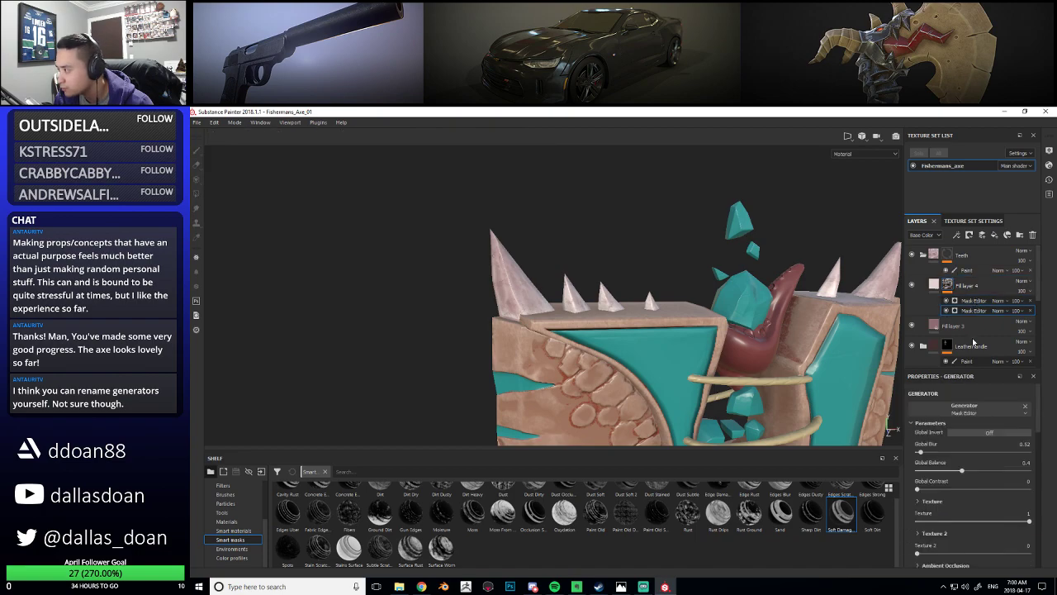
{"action": "left_click_drag", "start_coordinate": [921, 454], "coordinate": [923, 456]}
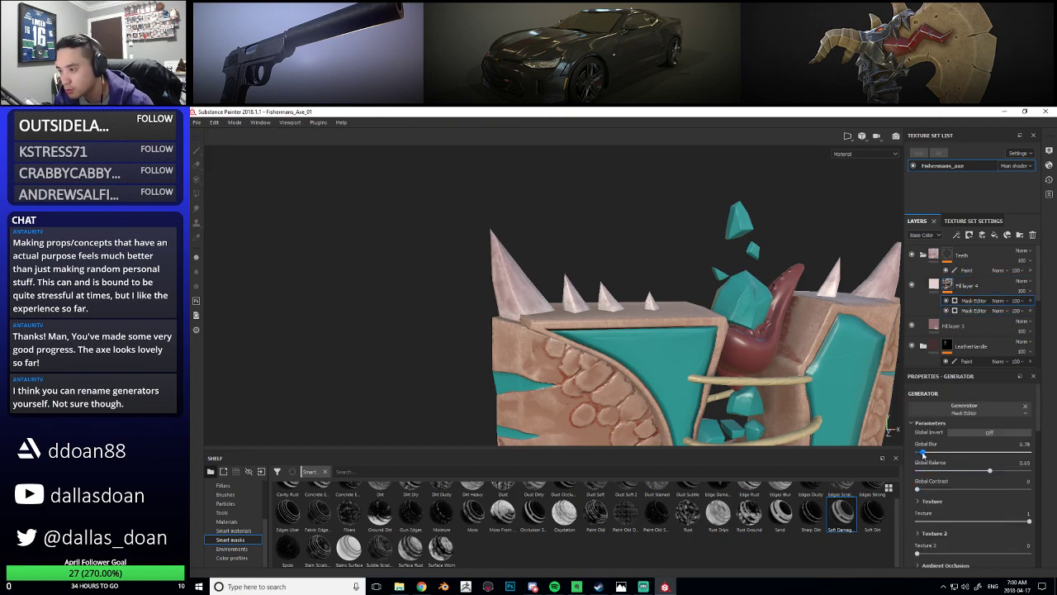
{"action": "left_click_drag", "start_coordinate": [694, 426], "coordinate": [722, 418], "text": "alt"}
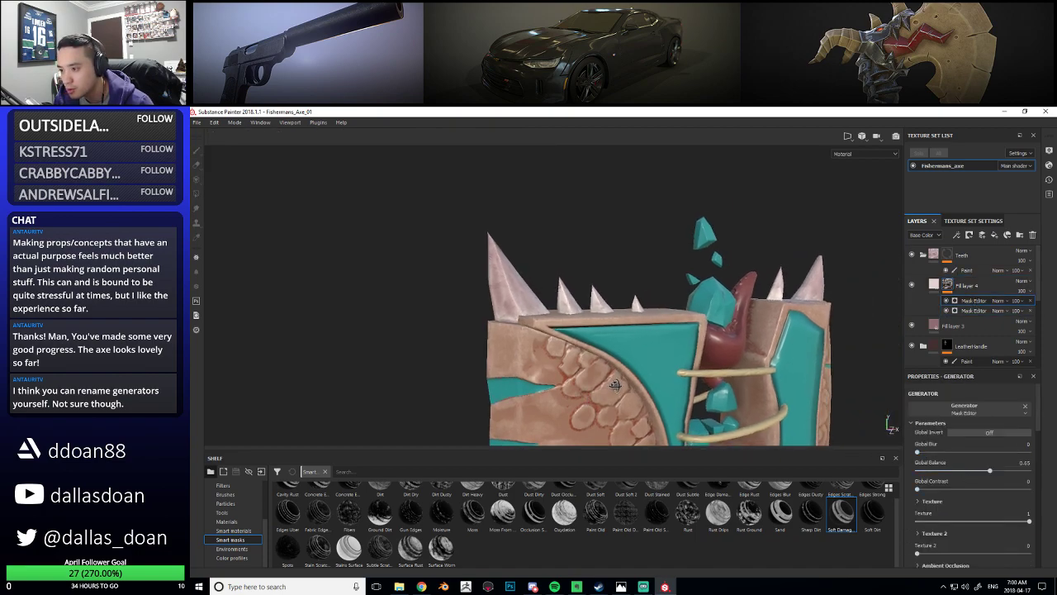
{"action": "left_click_drag", "start_coordinate": [919, 453], "coordinate": [921, 454]}
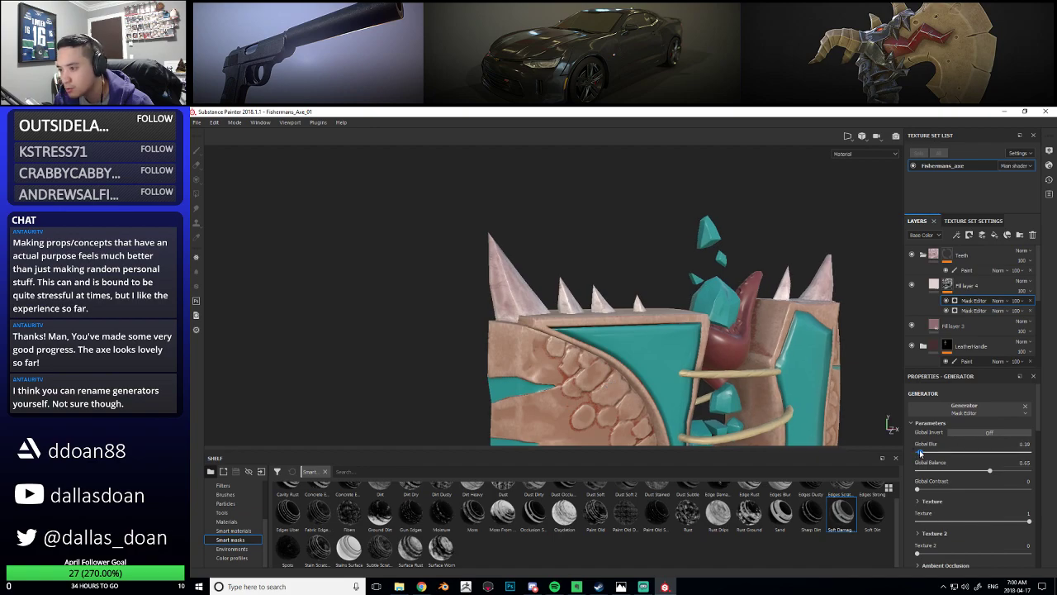
{"action": "left_click_drag", "start_coordinate": [661, 381], "coordinate": [579, 371], "text": "alt"}
{"action": "left_click_drag", "start_coordinate": [1020, 445], "coordinate": [1047, 446]}
{"action": "type", "text": "."}
{"action": "key", "text": "Return"}
Set the upper Mask Editor's Global Contrast to 0.18 and its Global Balance to 0.53
{"action": "left_click_drag", "start_coordinate": [646, 323], "coordinate": [588, 322], "text": "alt"}
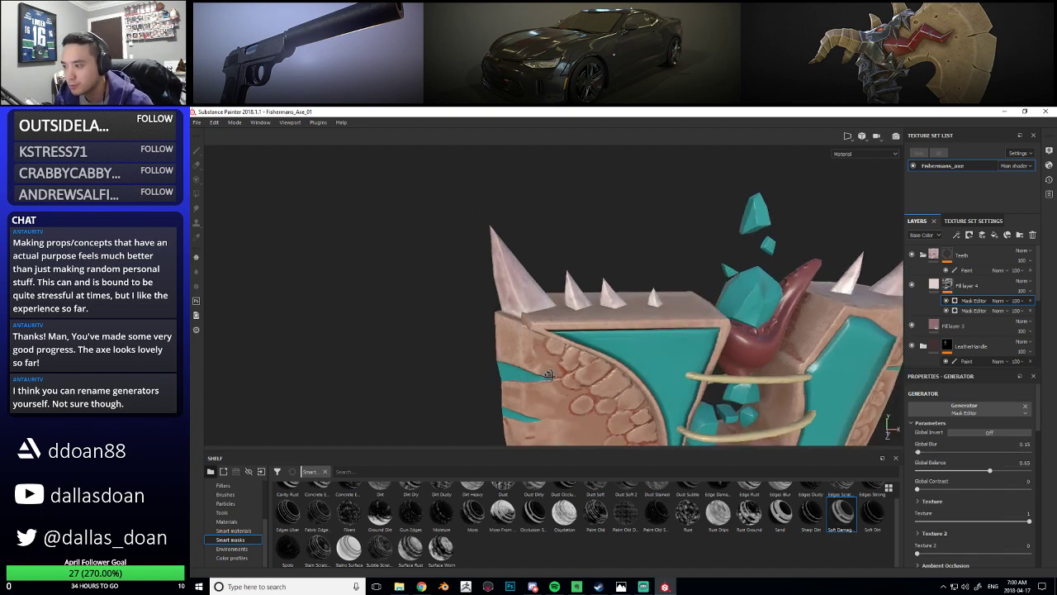
{"action": "middle_click_drag", "start_coordinate": [588, 322], "coordinate": [518, 314], "text": "alt"}
{"action": "left_click_drag", "start_coordinate": [519, 314], "coordinate": [786, 421], "text": "alt"}
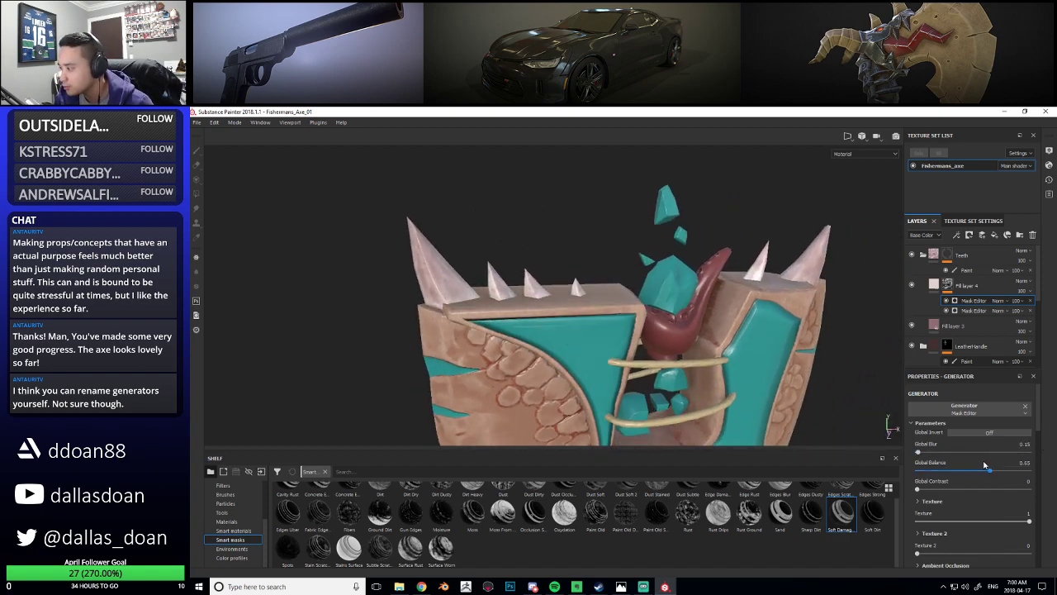
{"action": "left_click_drag", "start_coordinate": [946, 490], "coordinate": [967, 473]}
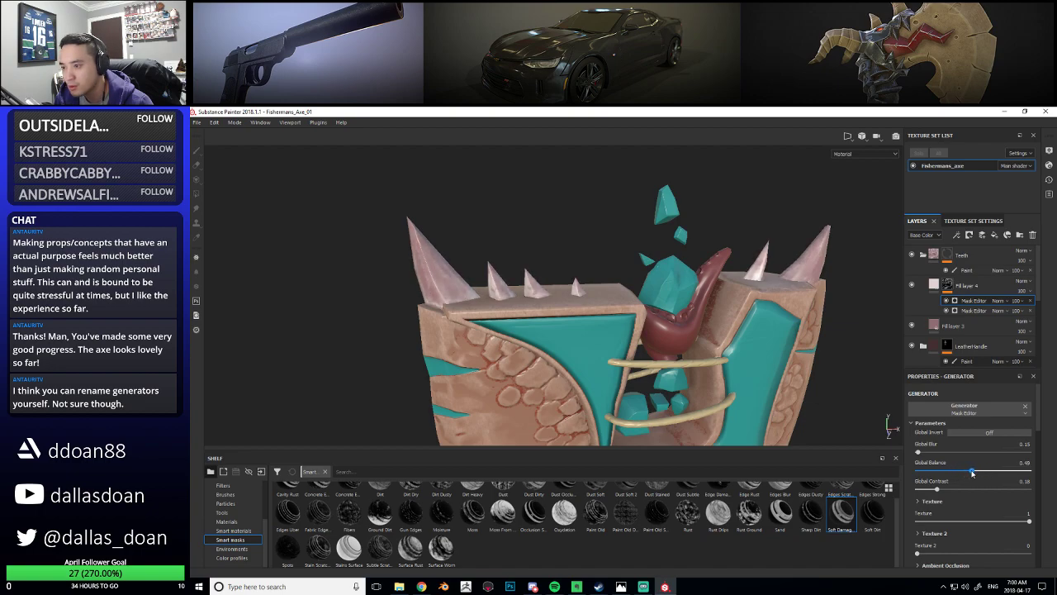
{"action": "left_click_drag", "start_coordinate": [506, 331], "coordinate": [591, 322], "text": "alt"}
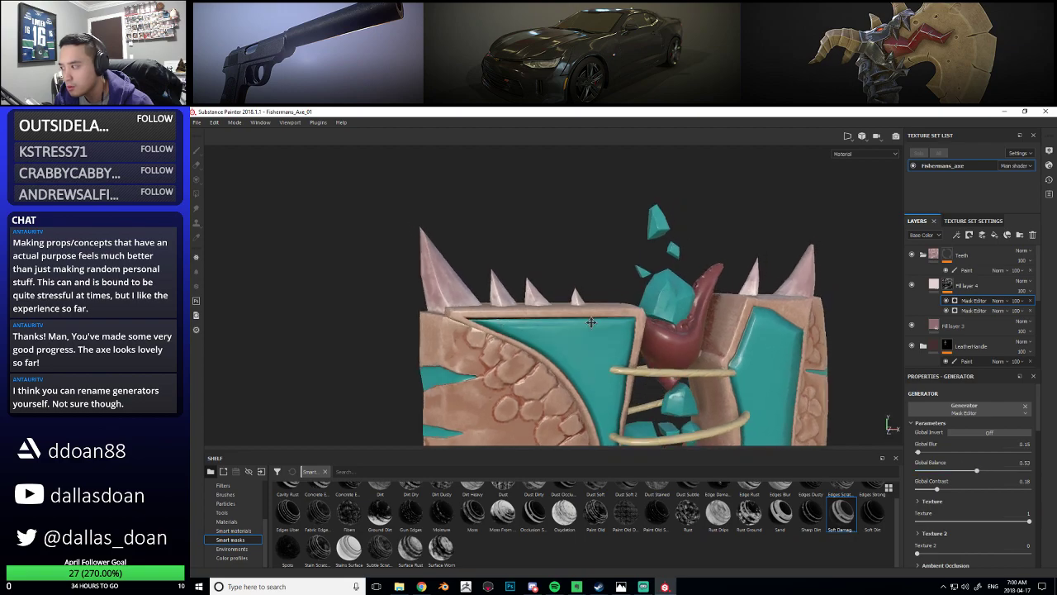
Set the Curvature amount of the upper Mask Editor to 0.35
{"action": "scroll", "coordinate": [946, 482], "scroll_direction": "down", "scroll_amount": 3}
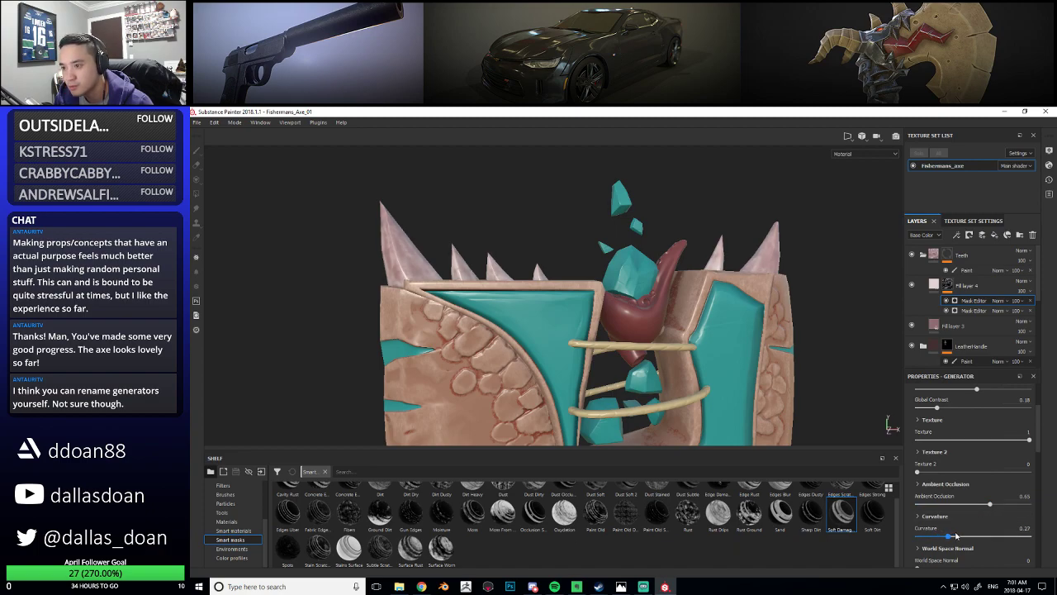
{"action": "left_click_drag", "start_coordinate": [956, 536], "coordinate": [959, 537]}
{"action": "scroll", "coordinate": [628, 351], "scroll_direction": "down", "scroll_amount": 4}
{"action": "left_click_drag", "start_coordinate": [628, 351], "coordinate": [698, 357], "text": "alt"}
{"action": "middle_click_drag", "start_coordinate": [698, 357], "coordinate": [659, 318], "text": "alt"}
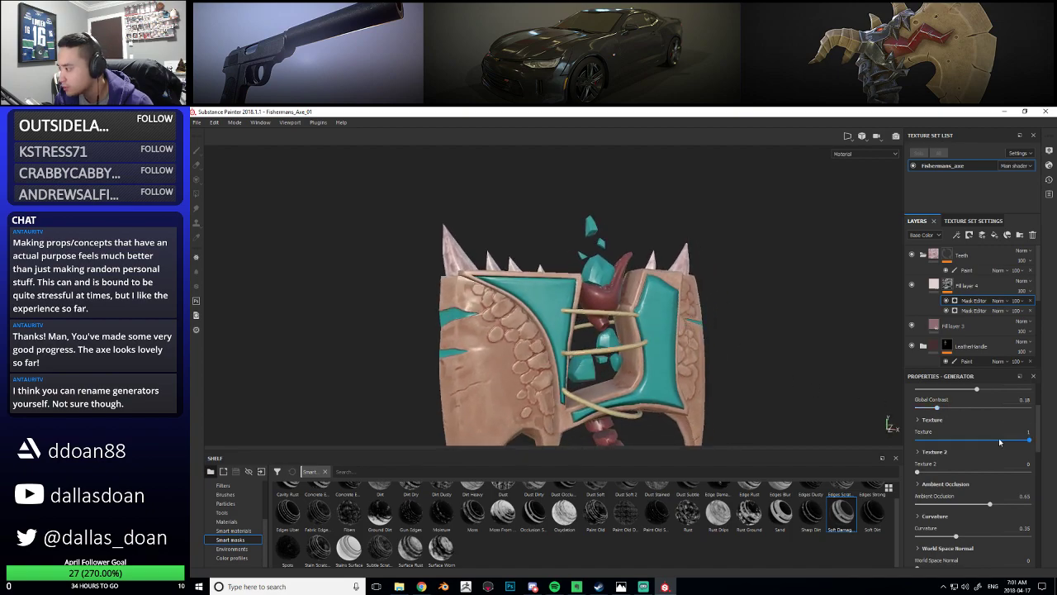
Reduce the upper Mask Editor's Global Blur to its minimum and review the remaining generator parameters
{"action": "scroll", "coordinate": [942, 437], "scroll_direction": "up", "scroll_amount": 3}
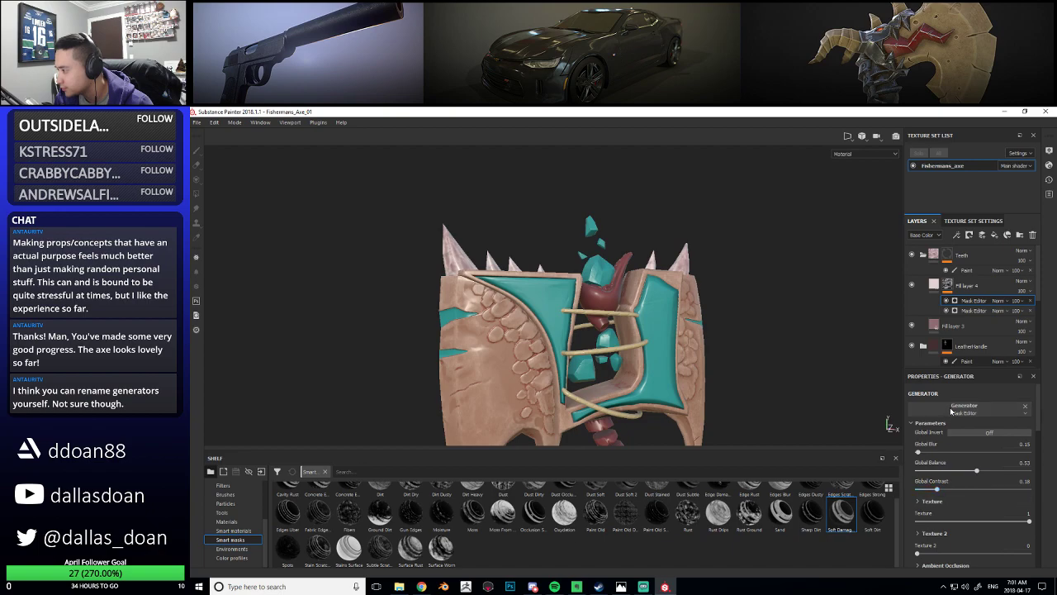
{"action": "left_click_drag", "start_coordinate": [917, 451], "coordinate": [898, 456]}
{"action": "left_click_drag", "start_coordinate": [679, 356], "coordinate": [707, 368], "text": "alt"}
{"action": "scroll", "coordinate": [958, 468], "scroll_direction": "down", "scroll_amount": 3}
{"action": "scroll", "coordinate": [957, 469], "scroll_direction": "down", "scroll_amount": 6}
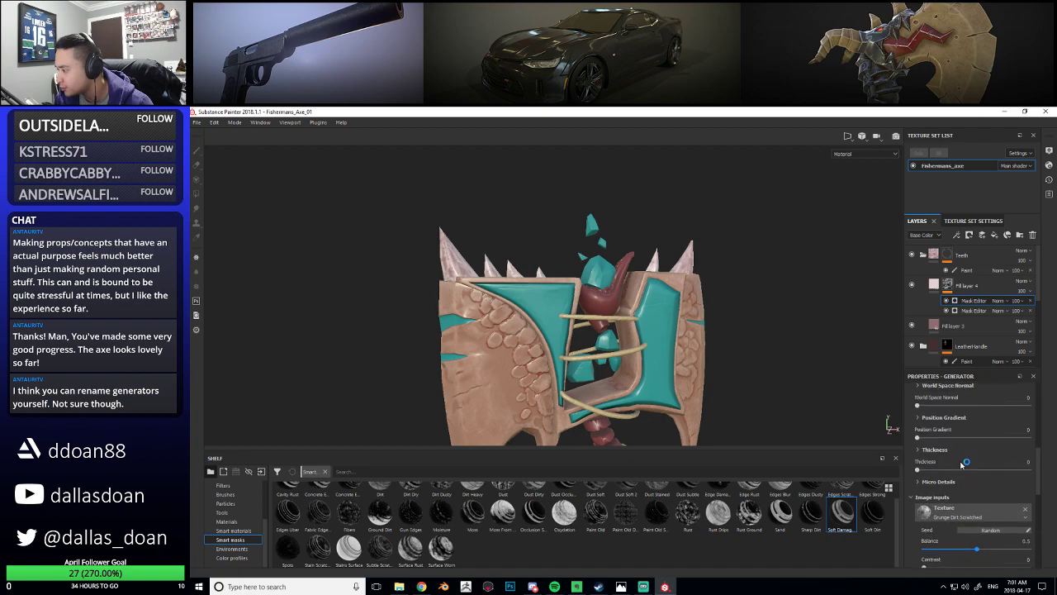
{"action": "scroll", "coordinate": [962, 465], "scroll_direction": "up", "scroll_amount": 9}
Change the base color of Fill layer 4 to a light pinkish tan, starting from a color sampled on the axe
{"action": "left_click", "coordinate": [934, 285]}
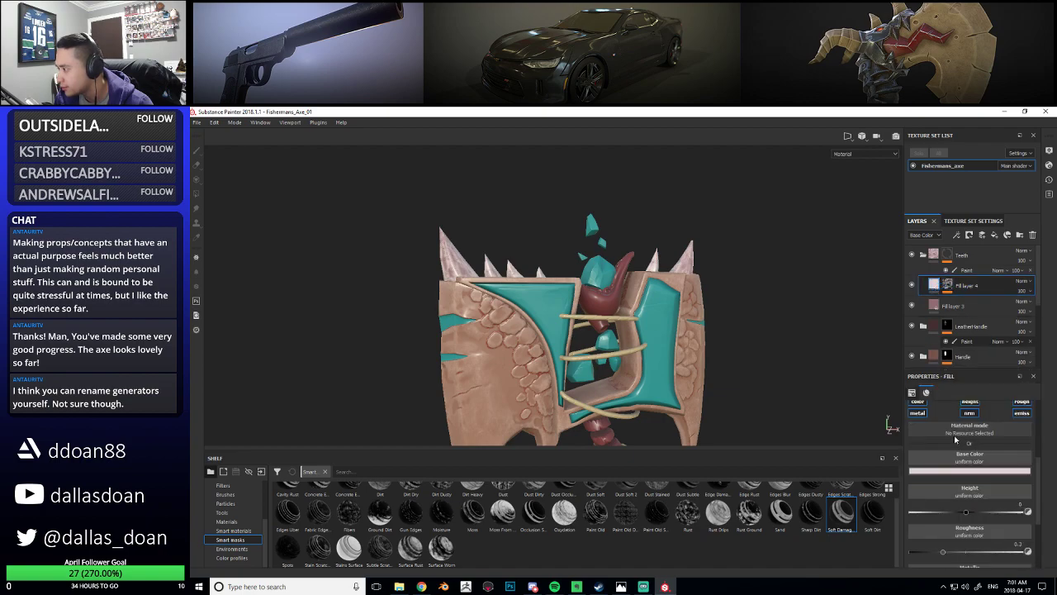
{"action": "left_click", "coordinate": [948, 471]}
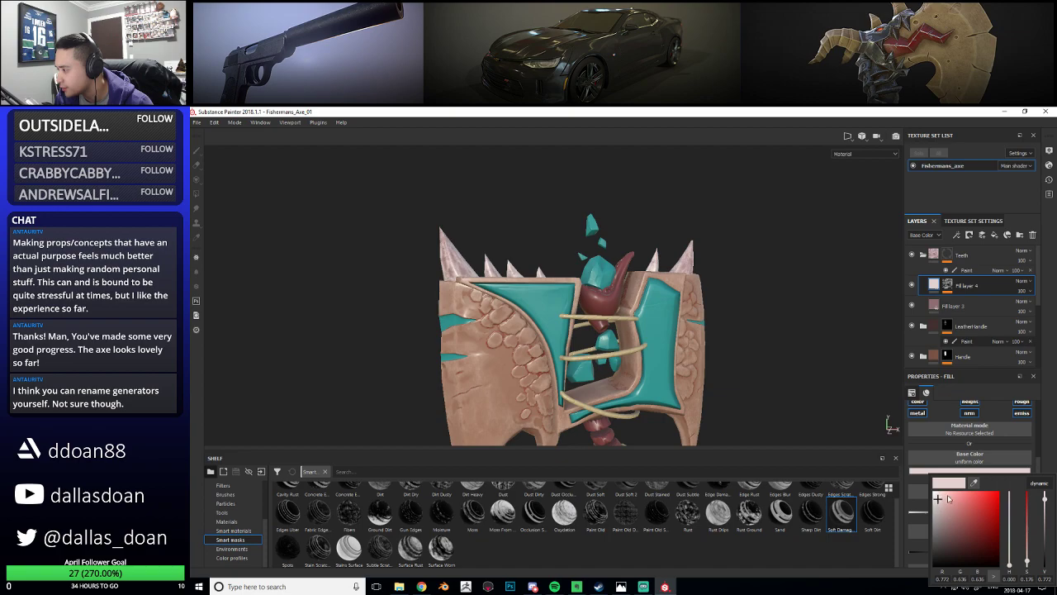
{"action": "left_click", "coordinate": [973, 485]}
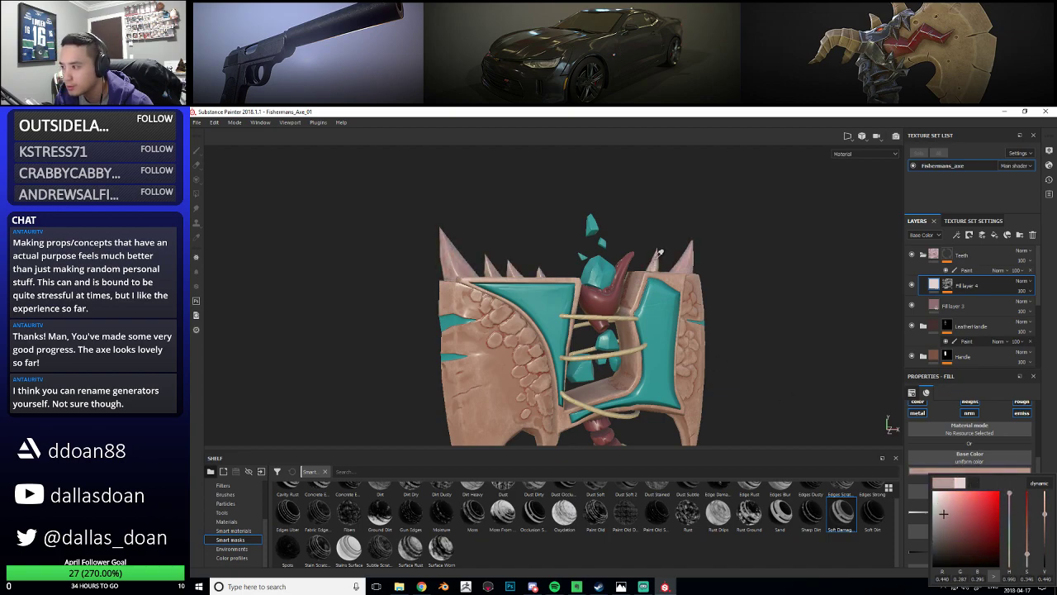
{"action": "left_click_drag", "start_coordinate": [658, 251], "coordinate": [690, 271]}
{"action": "left_click_drag", "start_coordinate": [647, 317], "coordinate": [534, 387], "text": "alt"}
{"action": "left_click", "coordinate": [939, 470]}
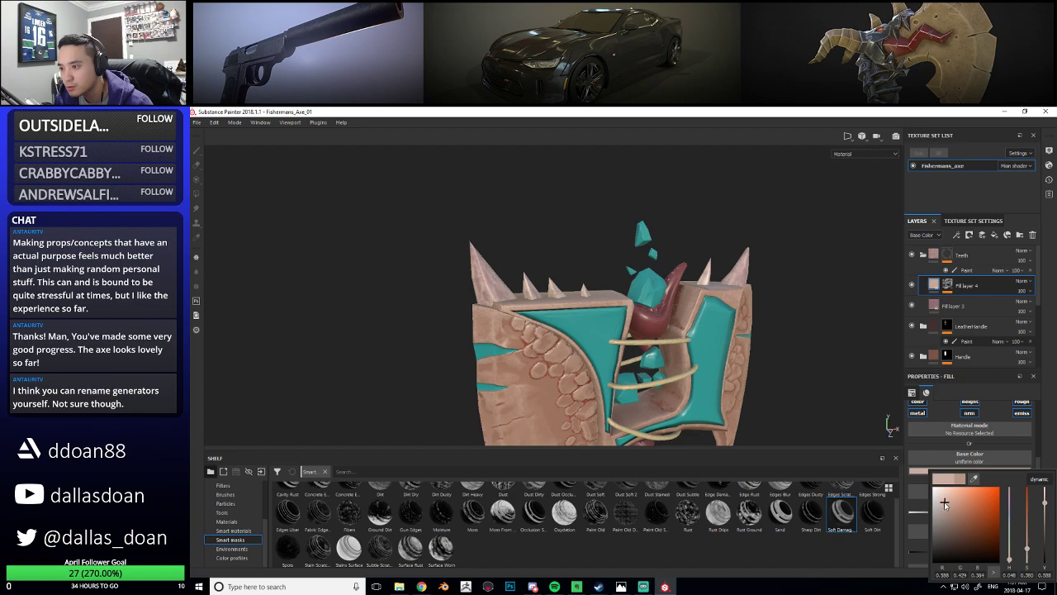
{"action": "left_click_drag", "start_coordinate": [591, 322], "coordinate": [647, 328], "text": "alt"}
{"action": "key", "text": "ctrl+v"}
{"action": "middle_click_drag", "start_coordinate": [670, 350], "coordinate": [750, 363], "text": "alt"}
{"action": "right_click_drag", "start_coordinate": [750, 363], "coordinate": [762, 333], "text": "alt"}
Compare the effect of the two Mask Editors on Fill layer 4's mask by toggling each one's visibility
{"action": "left_click", "coordinate": [948, 285]}
{"action": "left_click_drag", "start_coordinate": [621, 324], "coordinate": [648, 333], "text": "alt"}
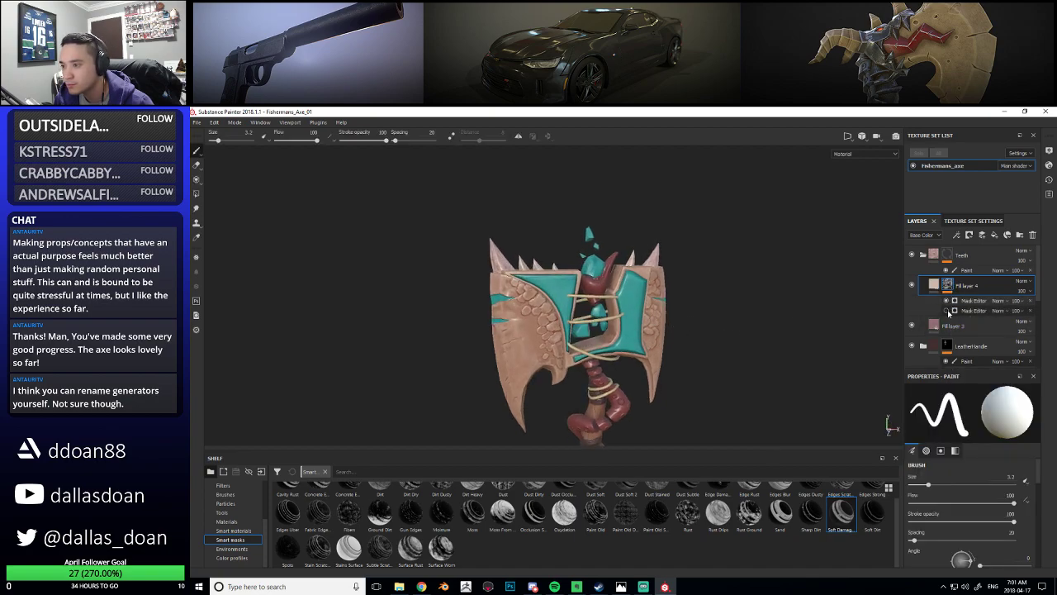
{"action": "left_click", "coordinate": [947, 311]}
{"action": "left_click", "coordinate": [947, 311]}
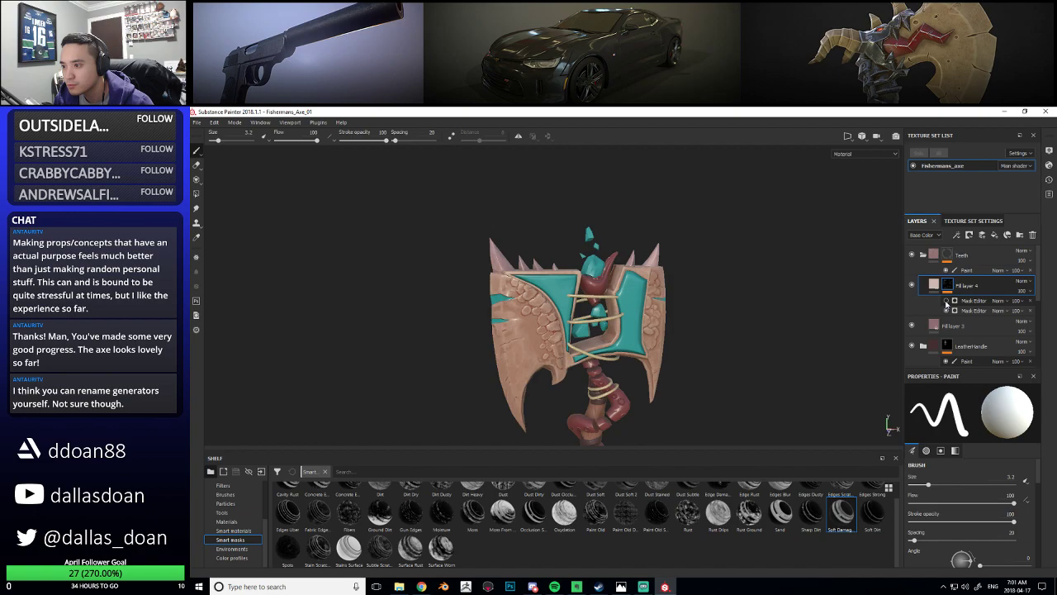
{"action": "left_click", "coordinate": [946, 300]}
{"action": "right_click_drag", "start_coordinate": [744, 363], "coordinate": [820, 422], "text": "alt"}
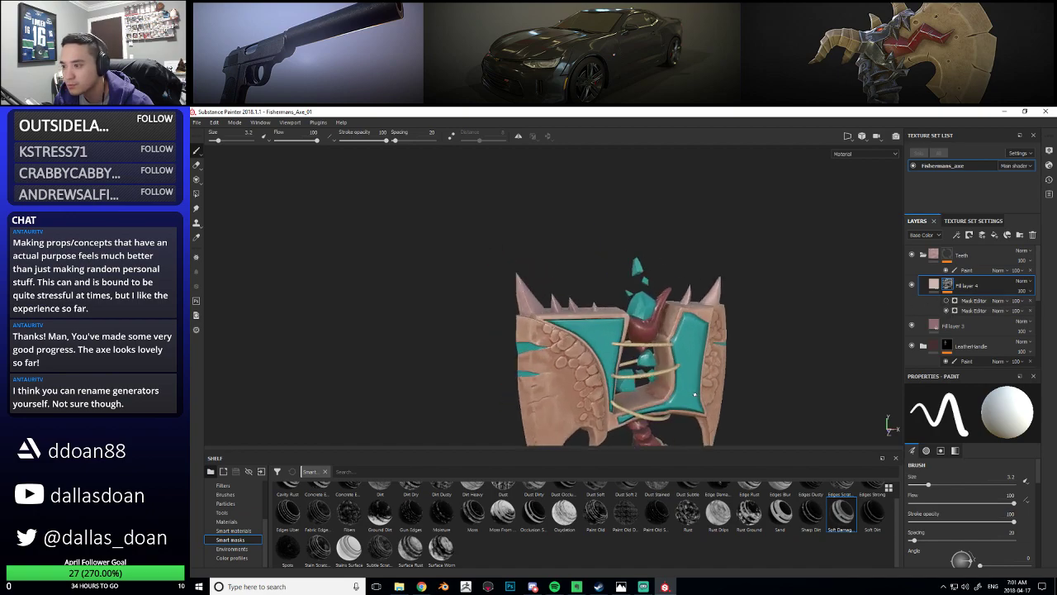
{"action": "middle_click_drag", "start_coordinate": [819, 421], "coordinate": [814, 387], "text": "alt"}
{"action": "left_click_drag", "start_coordinate": [814, 386], "coordinate": [831, 391], "text": "alt"}
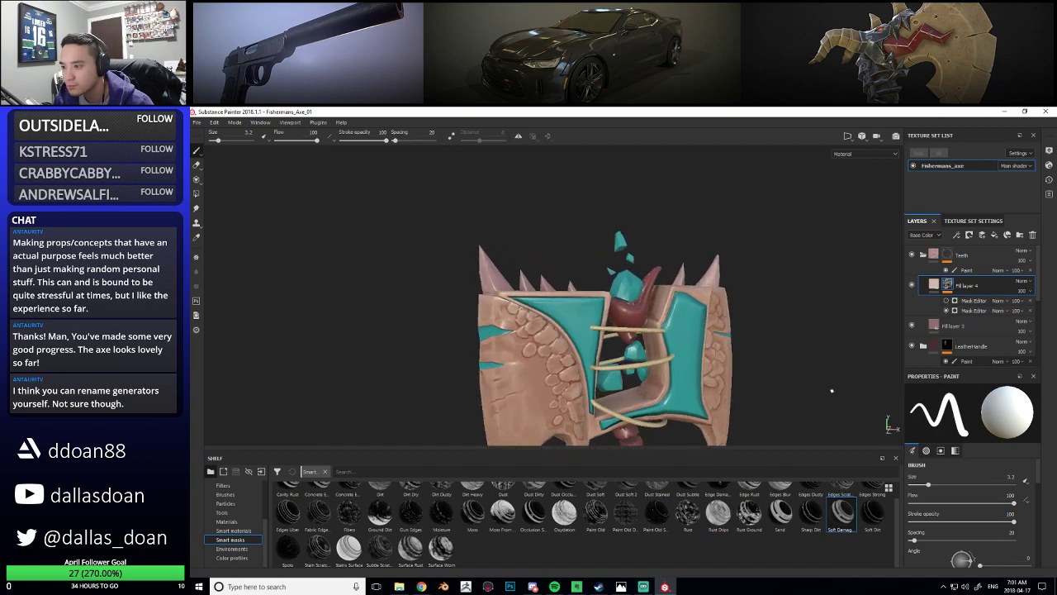
{"action": "left_click", "coordinate": [947, 301]}
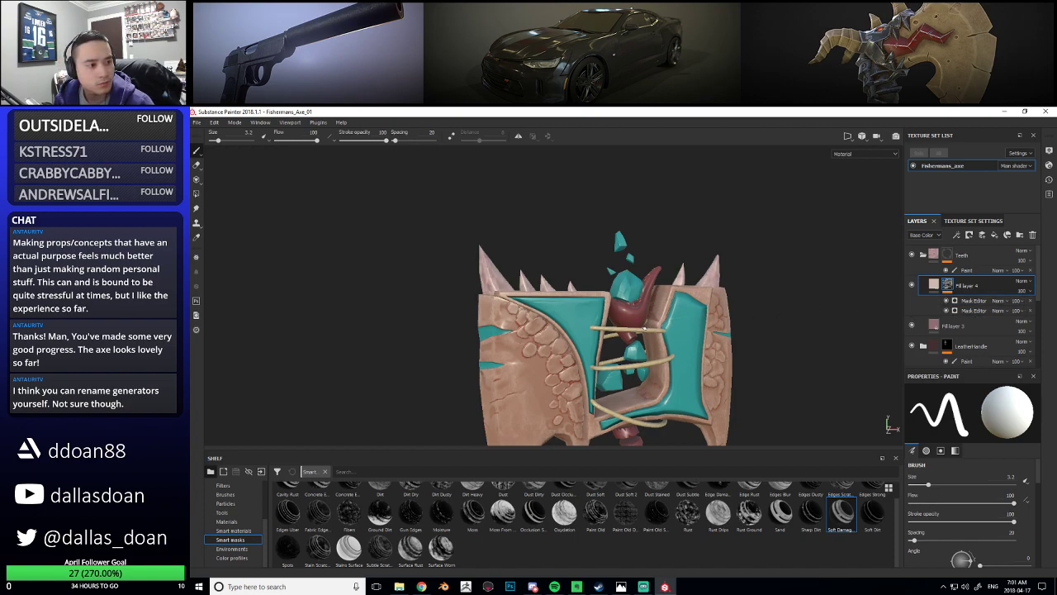
Delete the lower Mask Editor from the mask of Fill layer 4
{"action": "left_click_drag", "start_coordinate": [647, 331], "coordinate": [664, 331], "text": "alt"}
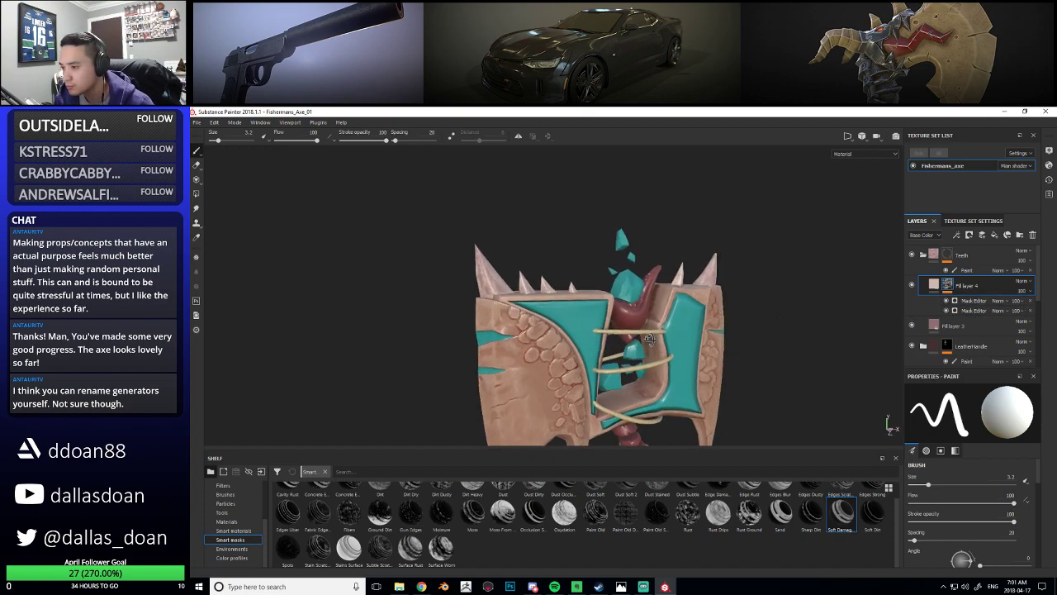
{"action": "left_click", "coordinate": [1030, 311]}
{"action": "left_click_drag", "start_coordinate": [578, 347], "coordinate": [631, 333], "text": "alt"}
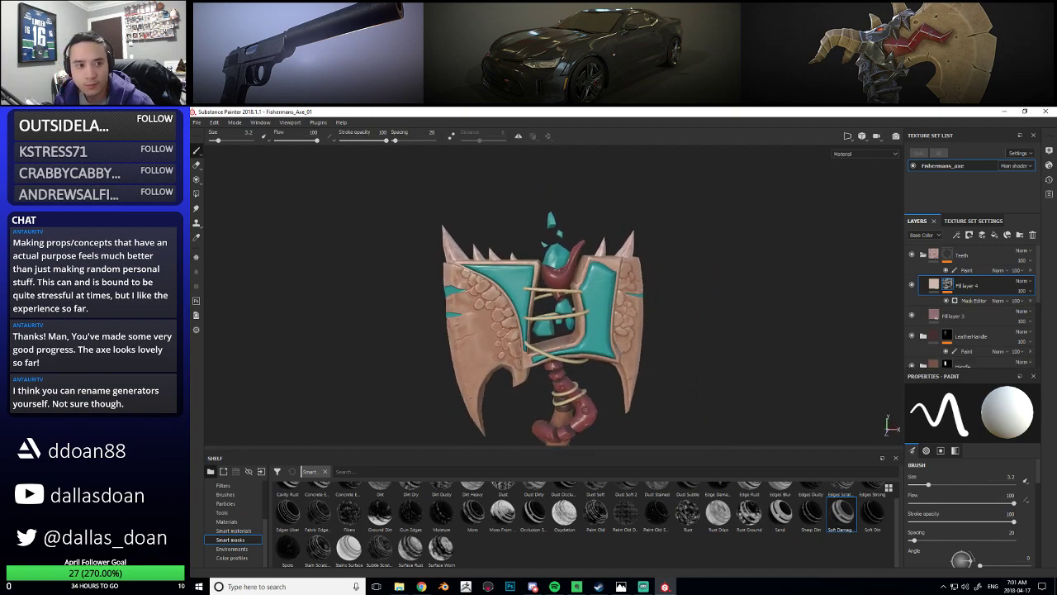
Examine the teeth and axe head from several angles and distances
{"action": "left_click_drag", "start_coordinate": [545, 318], "coordinate": [570, 313], "text": "alt"}
{"action": "right_click_drag", "start_coordinate": [570, 312], "coordinate": [540, 307], "text": "alt"}
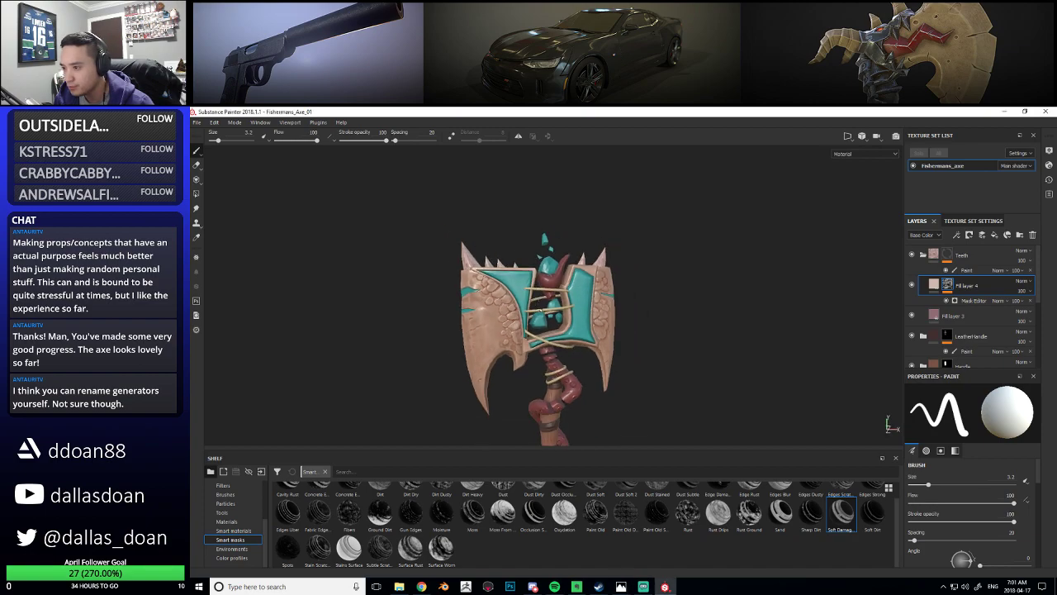
{"action": "middle_click_drag", "start_coordinate": [540, 306], "coordinate": [571, 262], "text": "alt"}
{"action": "right_click_drag", "start_coordinate": [572, 262], "coordinate": [543, 269], "text": "alt"}
{"action": "left_click_drag", "start_coordinate": [569, 341], "coordinate": [579, 354], "text": "alt"}
{"action": "middle_click_drag", "start_coordinate": [579, 355], "coordinate": [580, 377], "text": "alt"}
{"action": "right_click_drag", "start_coordinate": [579, 377], "coordinate": [609, 332], "text": "alt"}
{"action": "middle_click_drag", "start_coordinate": [610, 332], "coordinate": [605, 362], "text": "alt"}
{"action": "left_click_drag", "start_coordinate": [606, 362], "coordinate": [597, 363], "text": "alt"}
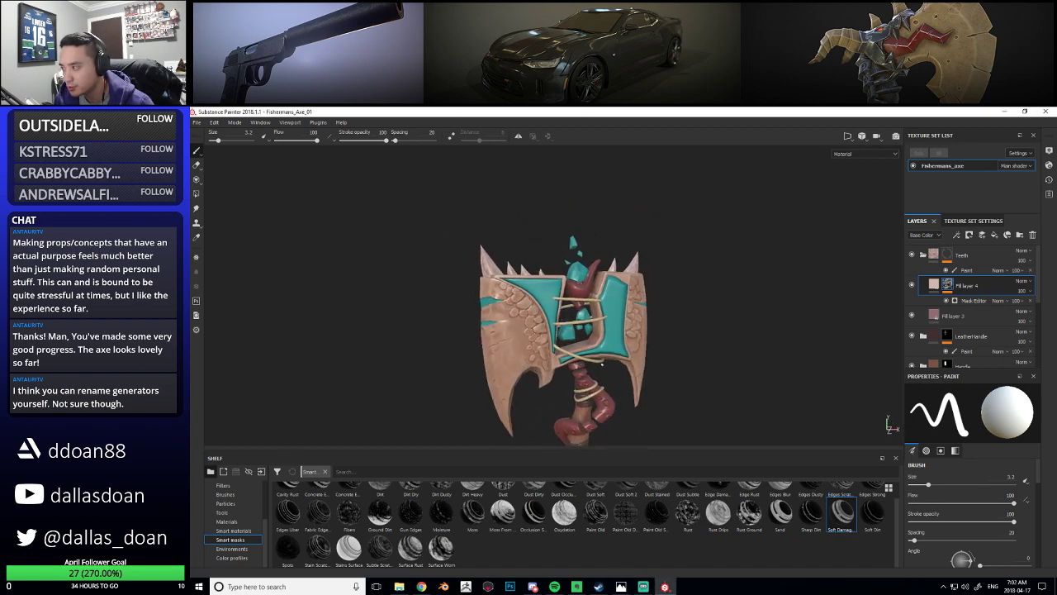
{"action": "middle_click_drag", "start_coordinate": [597, 364], "coordinate": [612, 349], "text": "alt"}
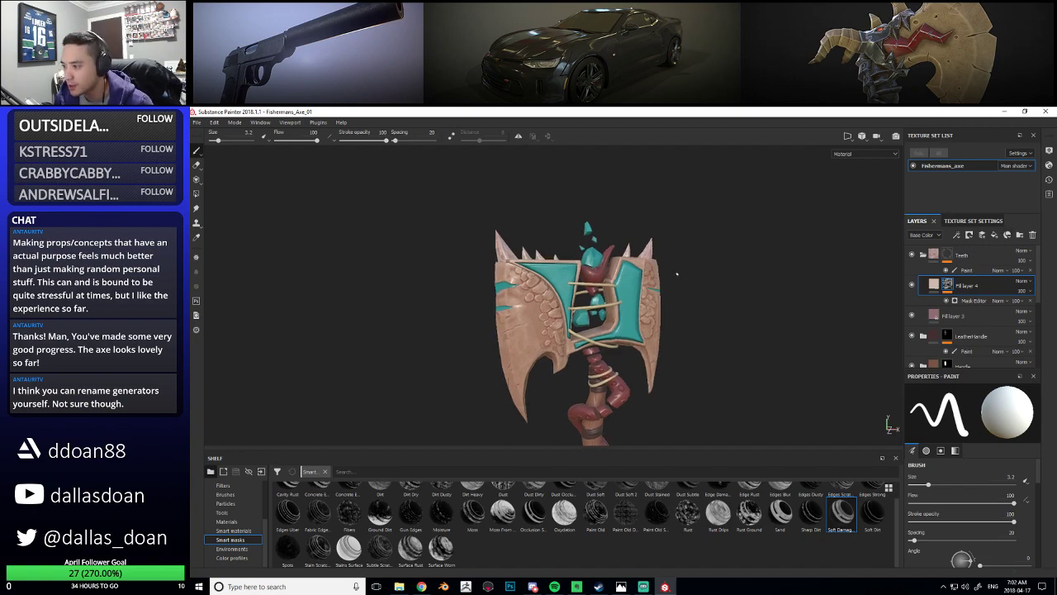
Collapse the Teeth group and expand the Gem group in the layer stack
{"action": "scroll", "coordinate": [998, 328], "scroll_direction": "down", "scroll_amount": 3}
{"action": "scroll", "coordinate": [998, 328], "scroll_direction": "up", "scroll_amount": 1}
{"action": "right_click_drag", "start_coordinate": [661, 273], "coordinate": [651, 298], "text": "alt"}
{"action": "mouse_move", "coordinate": [651, 298]}
{"action": "middle_mouse_down", "text": "alt"}
{"action": "mouse_move", "coordinate": [626, 254]}
{"action": "mouse_move", "coordinate": [633, 298]}
{"action": "middle_mouse_up", "text": "alt"}
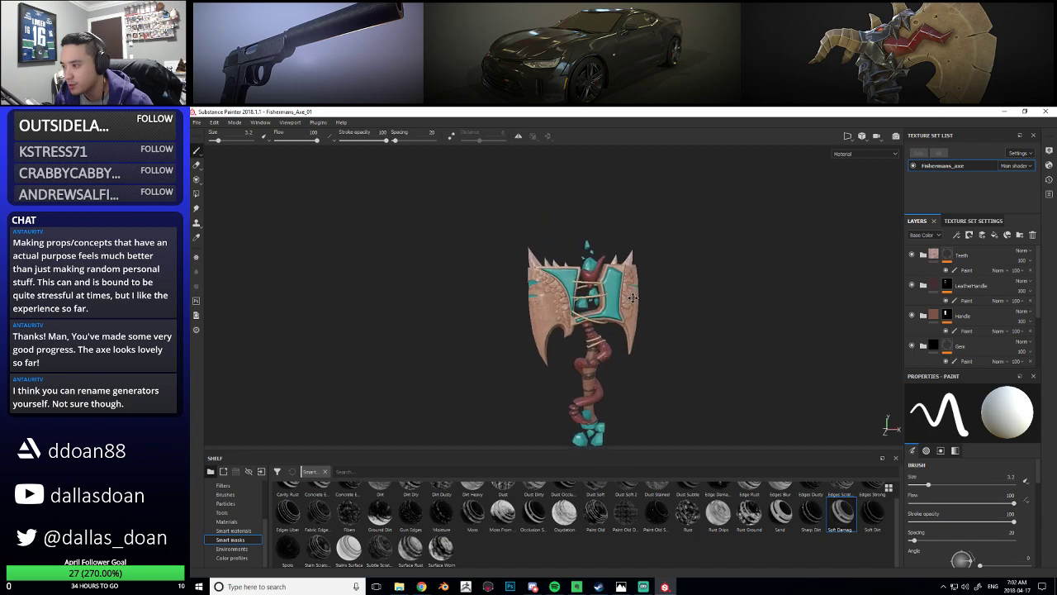
{"action": "right_click_drag", "start_coordinate": [633, 298], "coordinate": [661, 285], "text": "alt"}
{"action": "middle_click_drag", "start_coordinate": [661, 285], "coordinate": [667, 332], "text": "alt"}
{"action": "right_click_drag", "start_coordinate": [668, 332], "coordinate": [679, 328], "text": "alt"}
{"action": "middle_click_drag", "start_coordinate": [680, 328], "coordinate": [746, 313], "text": "alt"}
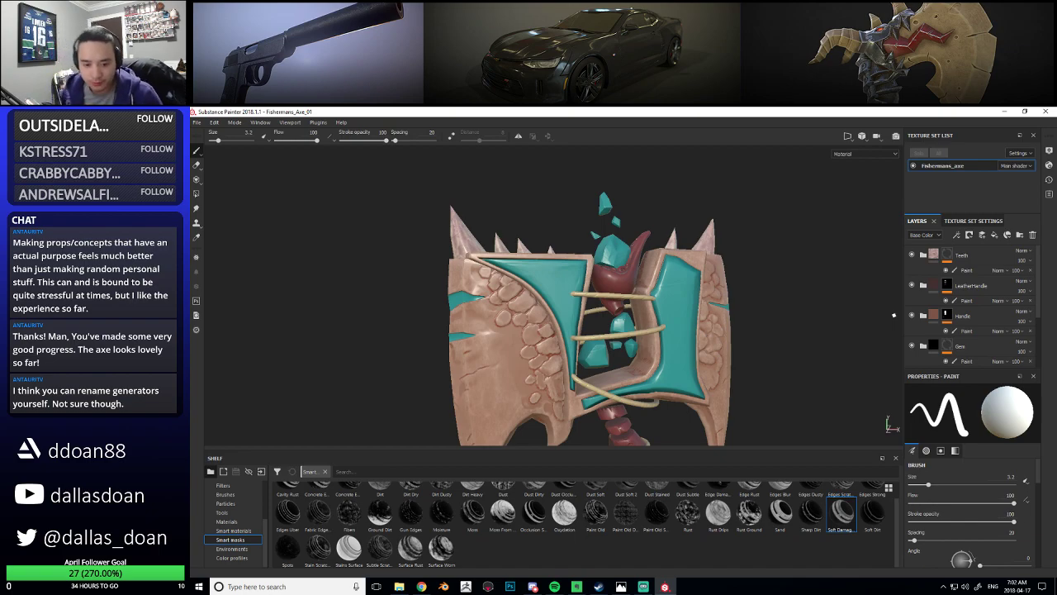
{"action": "left_click_drag", "start_coordinate": [749, 250], "coordinate": [684, 285], "text": "alt"}
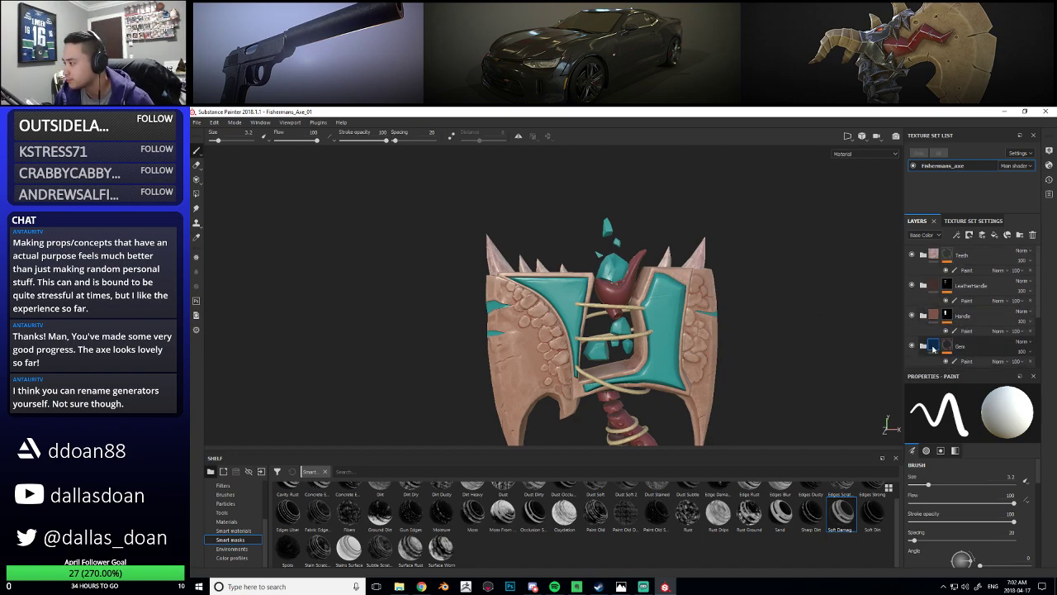
{"action": "scroll", "coordinate": [976, 308], "scroll_direction": "down", "scroll_amount": 2}
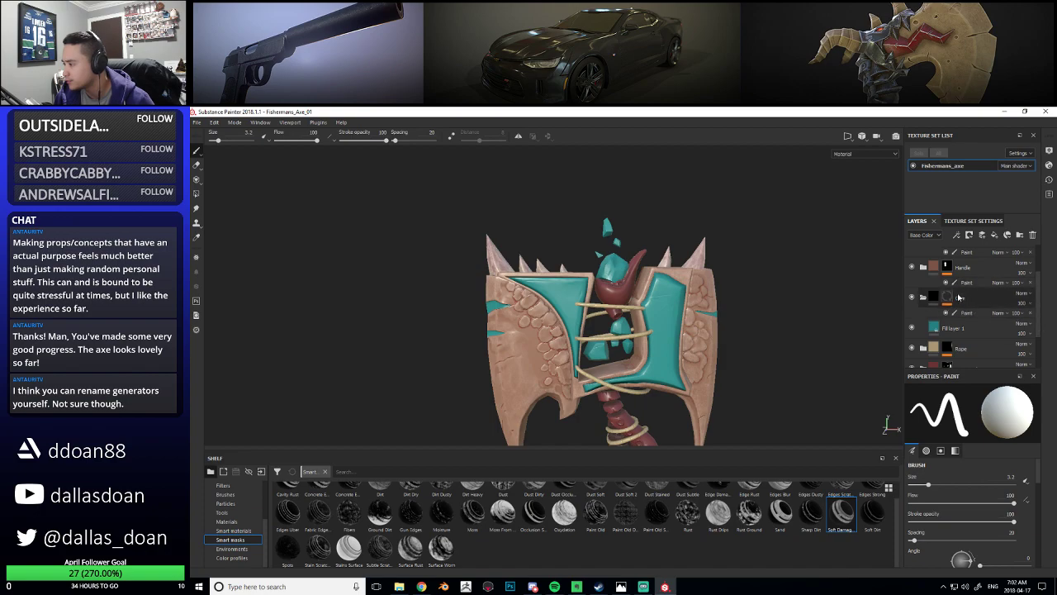
Add a fill layer inside the Gem group, directly above Fill layer 1, and collapse the Teeth group
{"action": "left_click", "coordinate": [993, 237]}
{"action": "scroll", "coordinate": [966, 305], "scroll_direction": "up", "scroll_amount": 1}
{"action": "scroll", "coordinate": [964, 310], "scroll_direction": "up", "scroll_amount": 3}
{"action": "left_click_drag", "start_coordinate": [949, 286], "coordinate": [963, 359]}
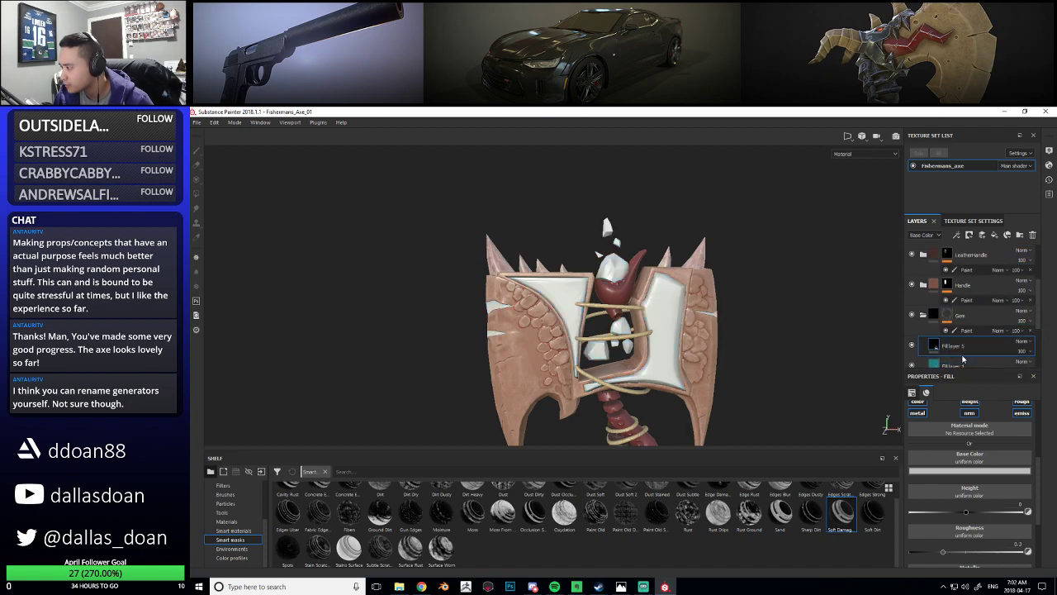
{"action": "scroll", "coordinate": [958, 330], "scroll_direction": "up", "scroll_amount": 3}
{"action": "left_click", "coordinate": [924, 260]}
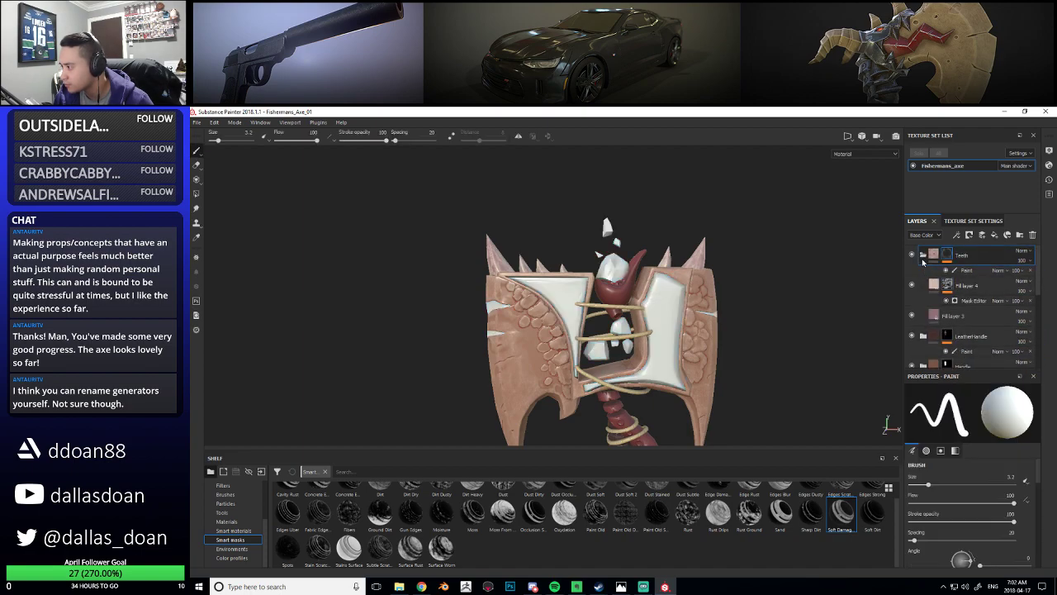
{"action": "scroll", "coordinate": [967, 322], "scroll_direction": "down", "scroll_amount": 3}
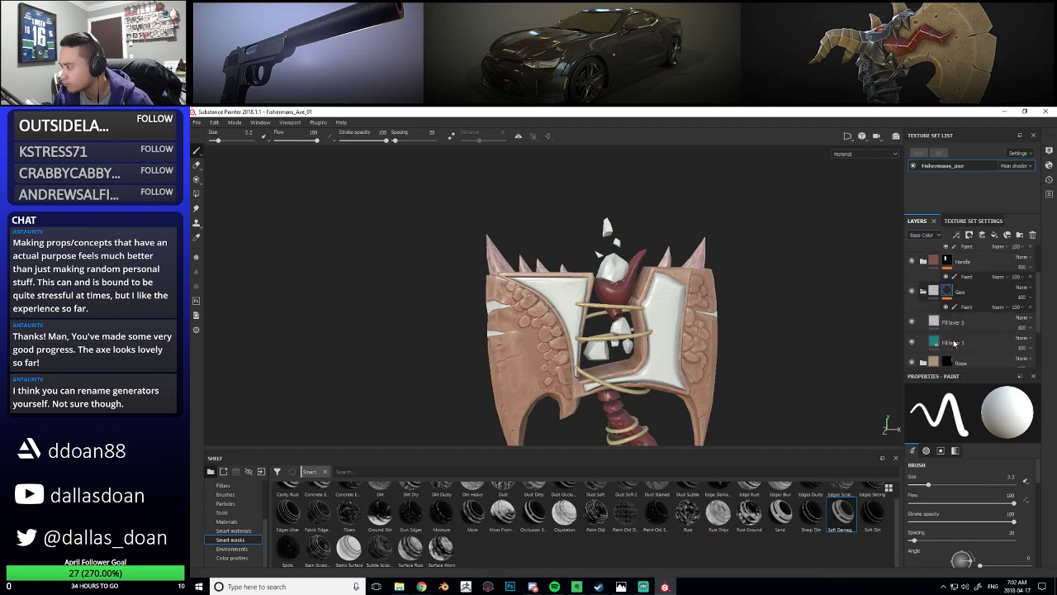
Set the Gem group's new fill layer to a base color sampled from Fill layer 1's teal, made slightly lighter
{"action": "left_click", "coordinate": [972, 324]}
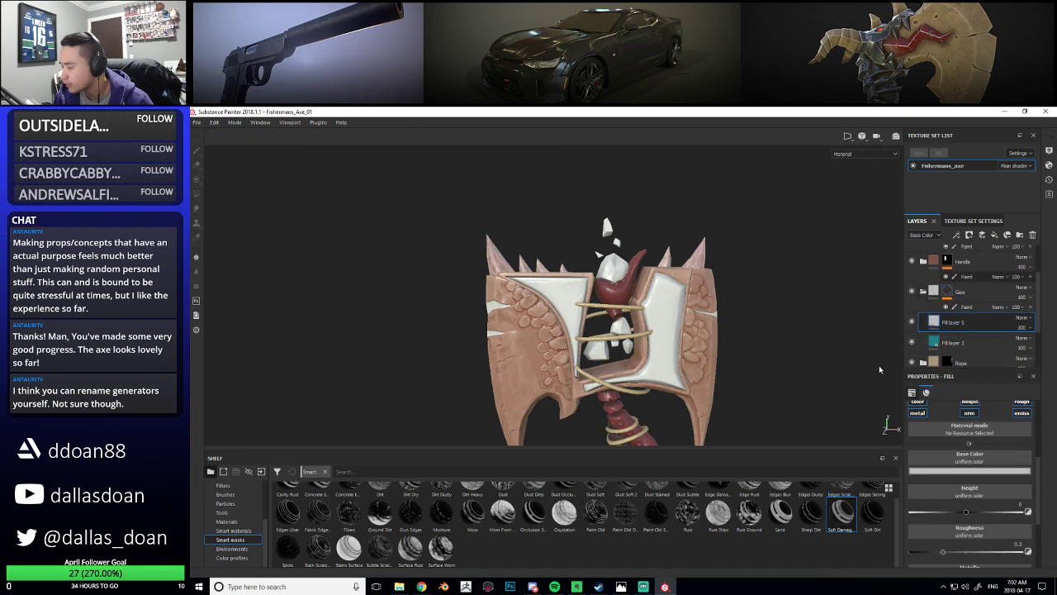
{"action": "left_click_drag", "start_coordinate": [744, 359], "coordinate": [714, 359], "text": "alt"}
{"action": "left_click", "coordinate": [949, 472]}
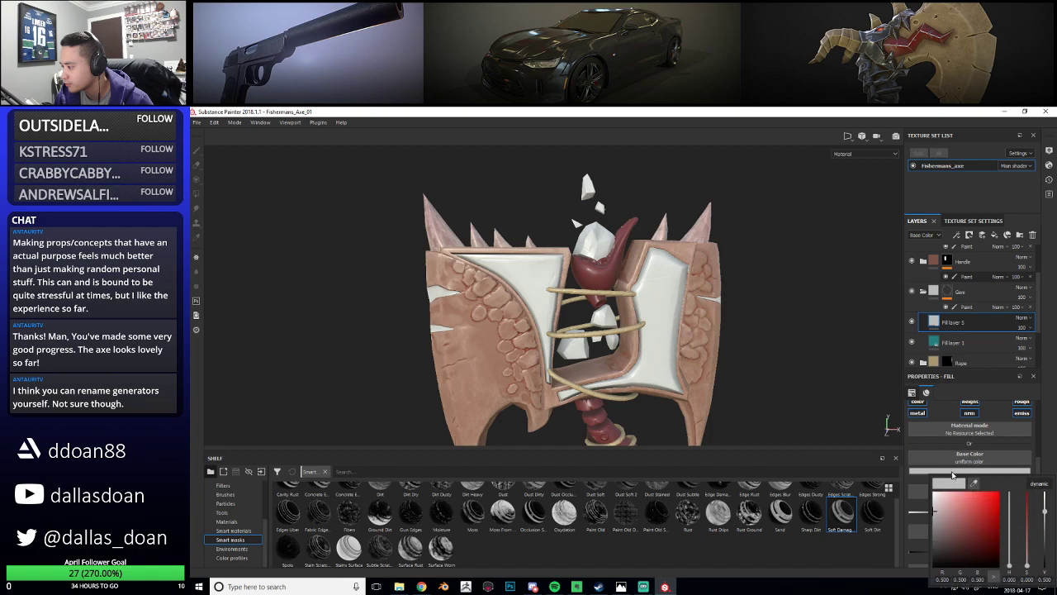
{"action": "left_click_drag", "start_coordinate": [975, 485], "coordinate": [936, 344]}
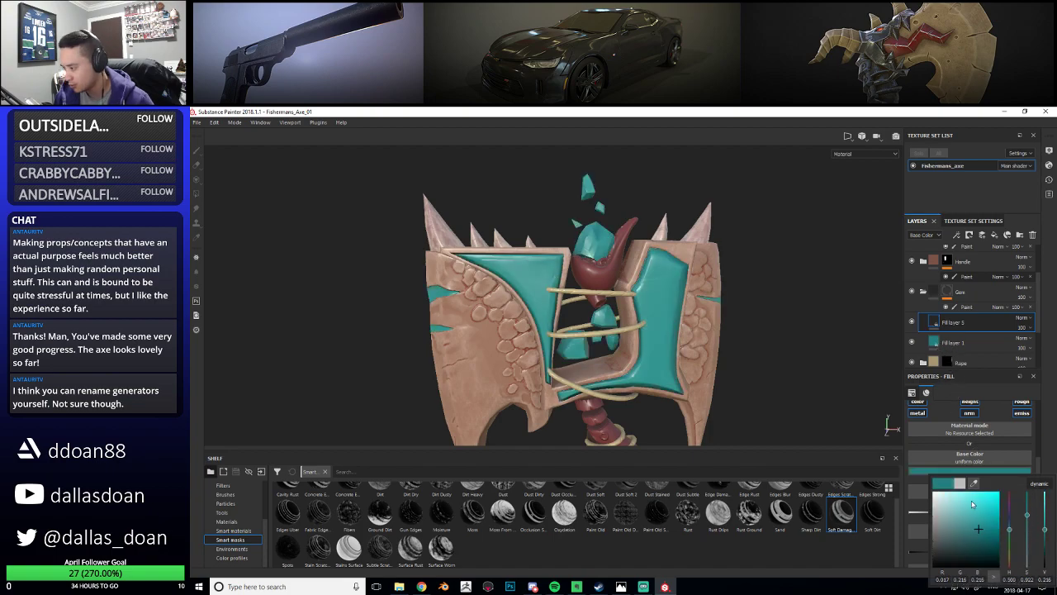
Add a black mask to the Gem group's new fill layer and rename the layer Highlights
{"action": "right_click", "coordinate": [962, 324]}
{"action": "left_click", "coordinate": [962, 324]}
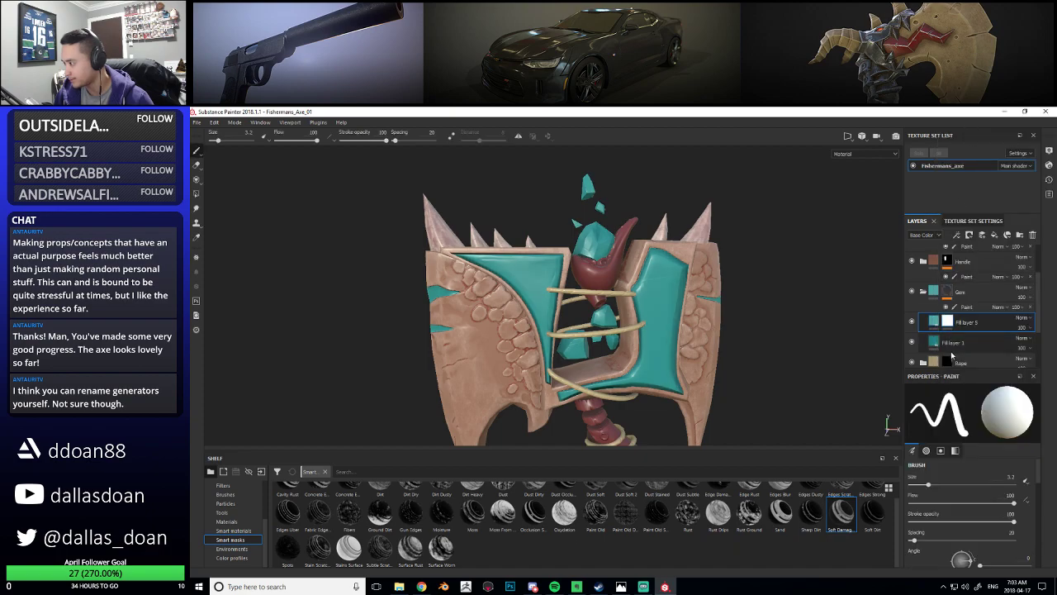
{"action": "double_click", "coordinate": [964, 322]}
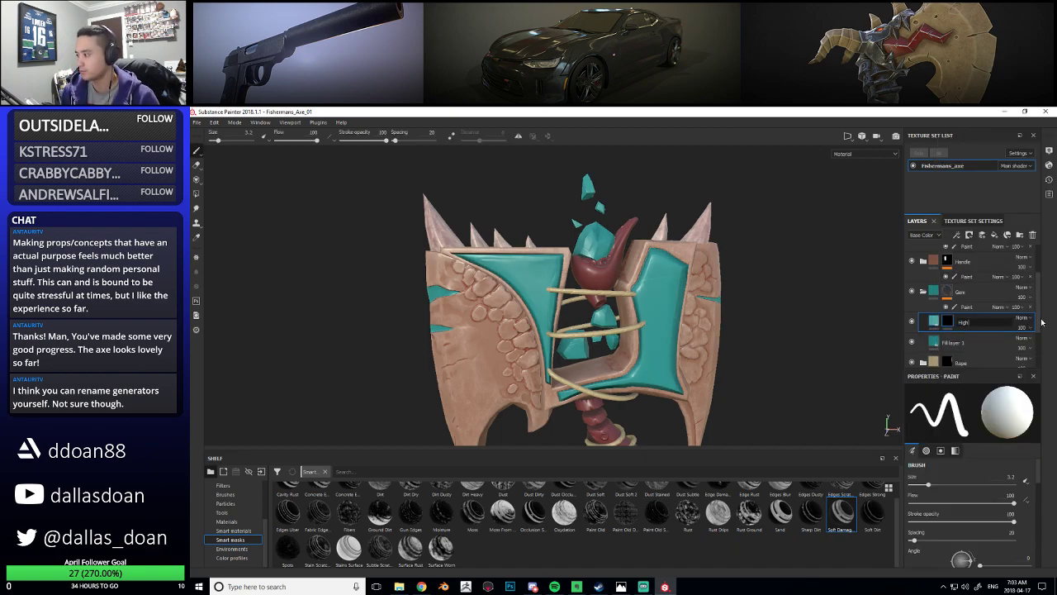
{"action": "type", "text": "Highlights"}
{"action": "key", "text": "Return"}
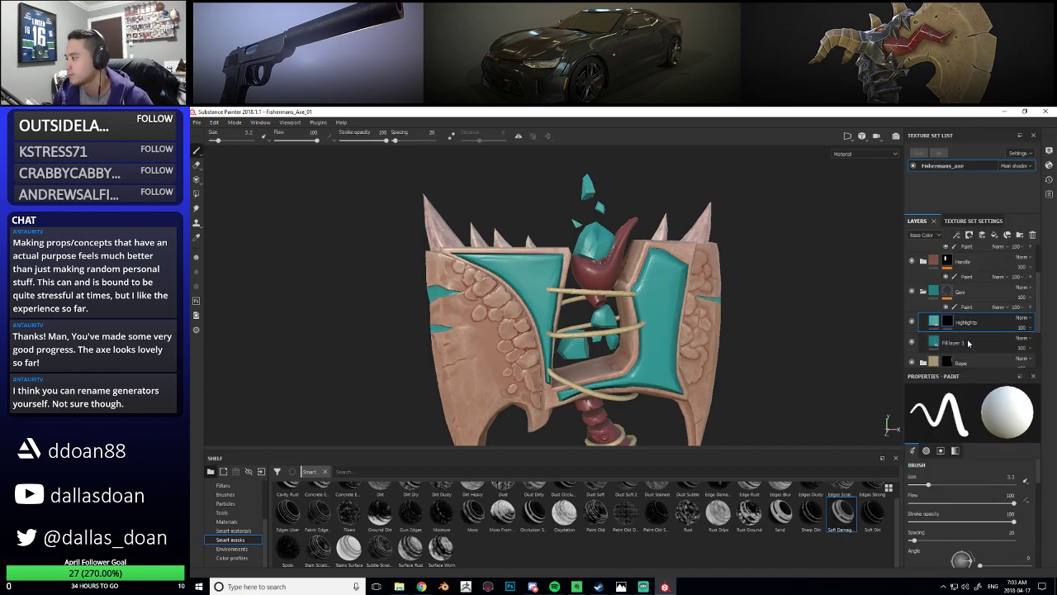
Apply the Fabric Edge Damages smart mask to the gem's Highlights layer
{"action": "scroll", "coordinate": [673, 520], "scroll_direction": "up", "scroll_amount": 1}
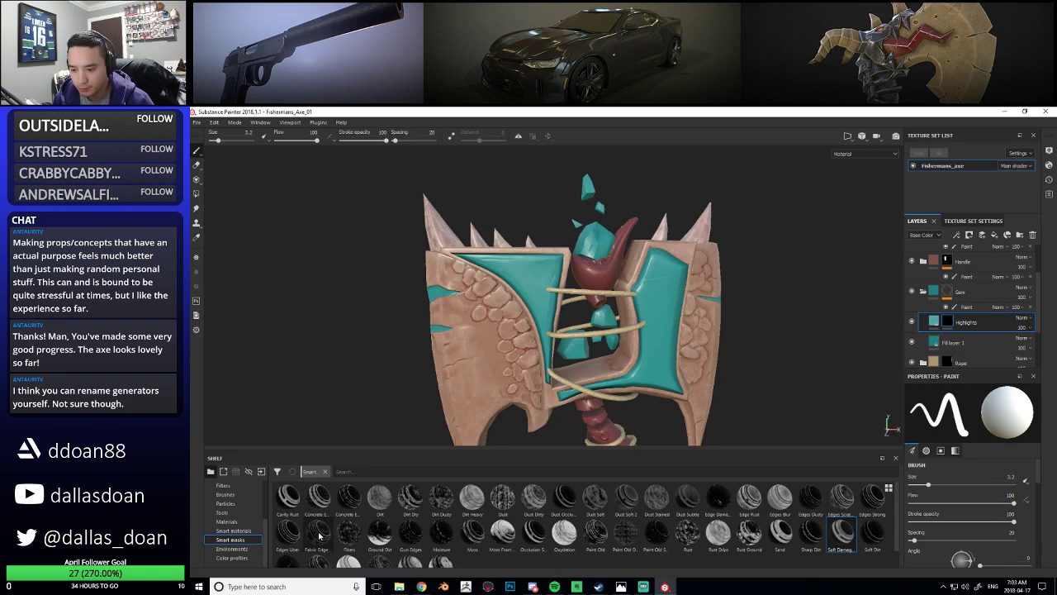
{"action": "mouse_move", "coordinate": [323, 540]}
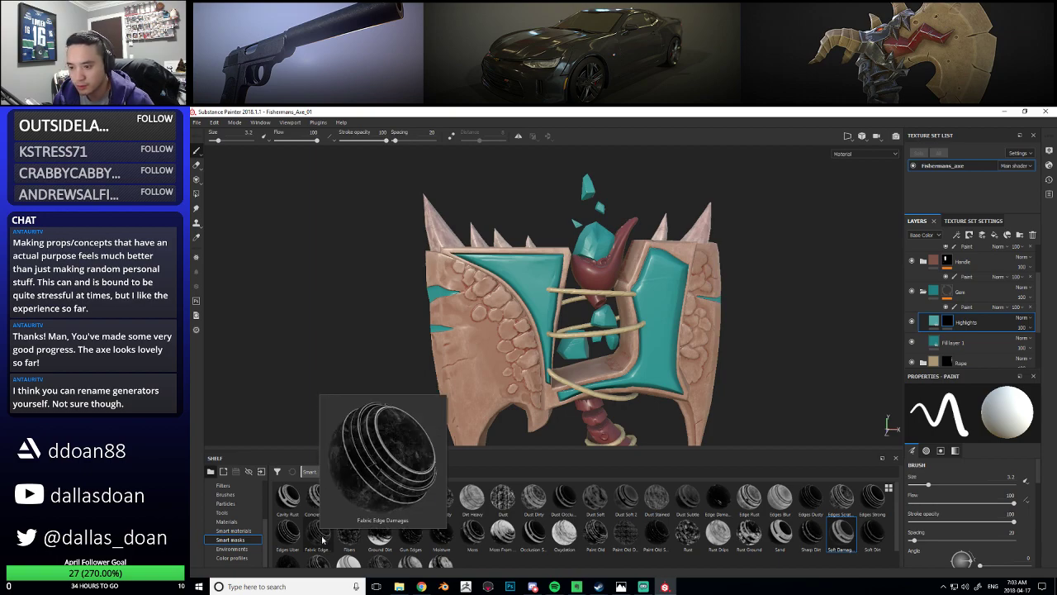
{"action": "left_click_drag", "start_coordinate": [322, 540], "coordinate": [983, 327]}
Examine the edge highlights on the gem inlays and shards up close and from several angles
{"action": "scroll", "coordinate": [703, 338], "scroll_direction": "up", "scroll_amount": 3}
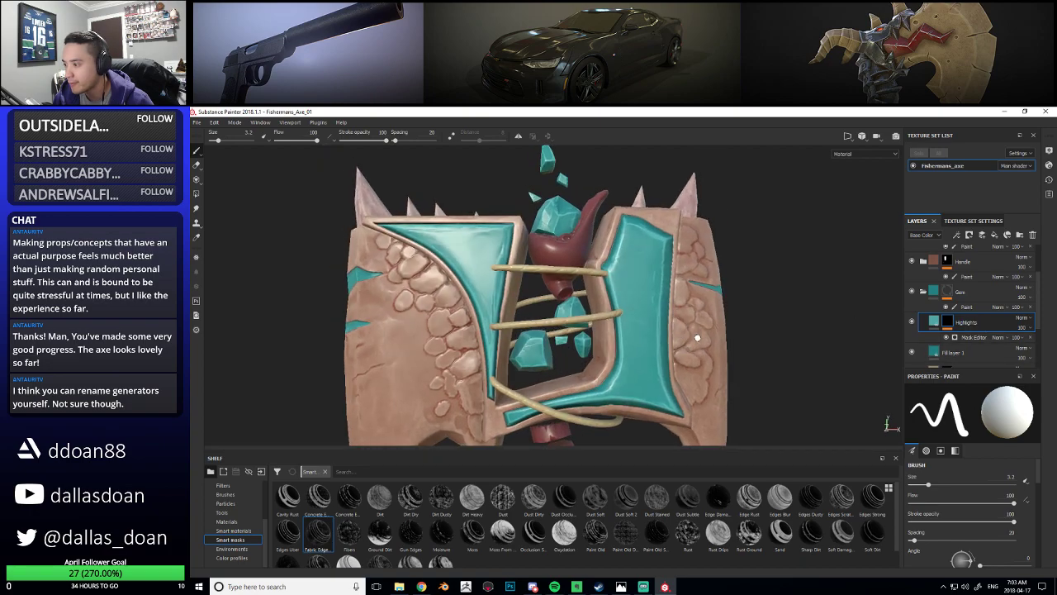
{"action": "scroll", "coordinate": [689, 359], "scroll_direction": "up", "scroll_amount": 3}
{"action": "mouse_move", "coordinate": [689, 358]}
{"action": "left_mouse_down", "text": "alt"}
{"action": "mouse_move", "coordinate": [707, 355]}
{"action": "mouse_move", "coordinate": [699, 373]}
{"action": "left_mouse_up", "text": "alt"}
{"action": "right_click_drag", "start_coordinate": [699, 373], "coordinate": [632, 340], "text": "alt"}
{"action": "mouse_move", "coordinate": [632, 340]}
{"action": "left_mouse_down", "text": "alt"}
{"action": "mouse_move", "coordinate": [584, 330]}
{"action": "mouse_move", "coordinate": [632, 335]}
{"action": "left_mouse_up", "text": "alt"}
{"action": "middle_click_drag", "start_coordinate": [632, 334], "coordinate": [597, 312], "text": "alt"}
{"action": "right_click_drag", "start_coordinate": [596, 312], "coordinate": [673, 330], "text": "alt"}
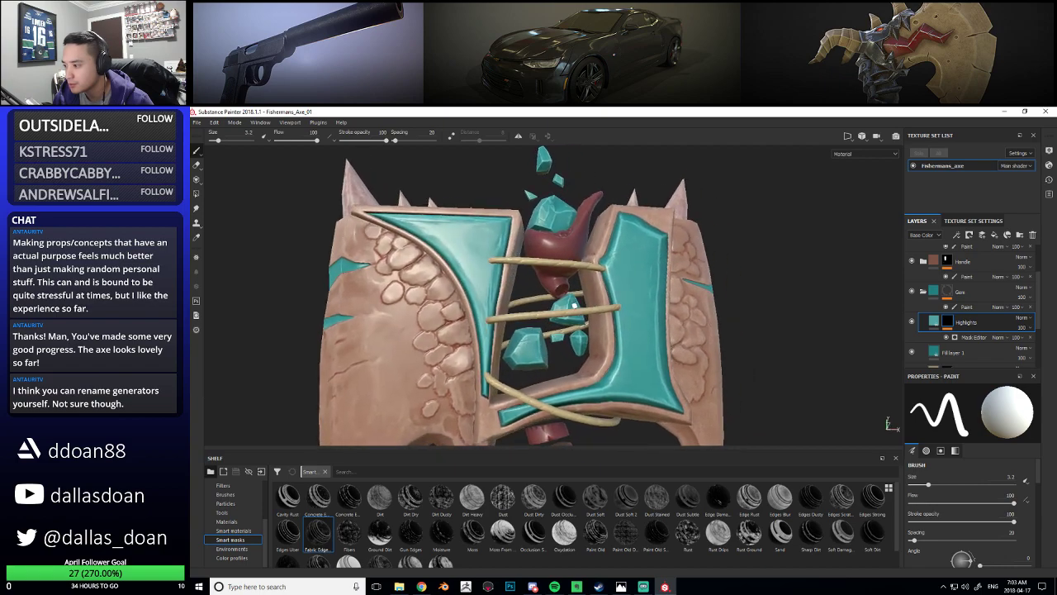
{"action": "left_click_drag", "start_coordinate": [674, 330], "coordinate": [756, 338], "text": "alt"}
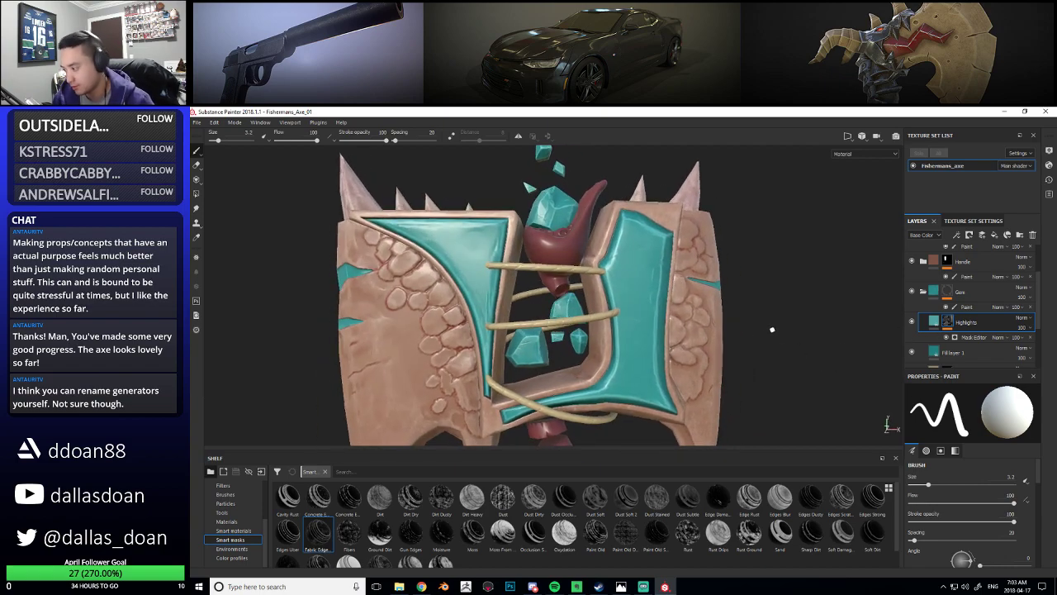
Try the Edges Strong smart mask on the gem's Highlights layer and remove its Sharpen filter
{"action": "left_click_drag", "start_coordinate": [873, 495], "coordinate": [993, 324]}
{"action": "left_click_drag", "start_coordinate": [786, 327], "coordinate": [691, 332], "text": "alt"}
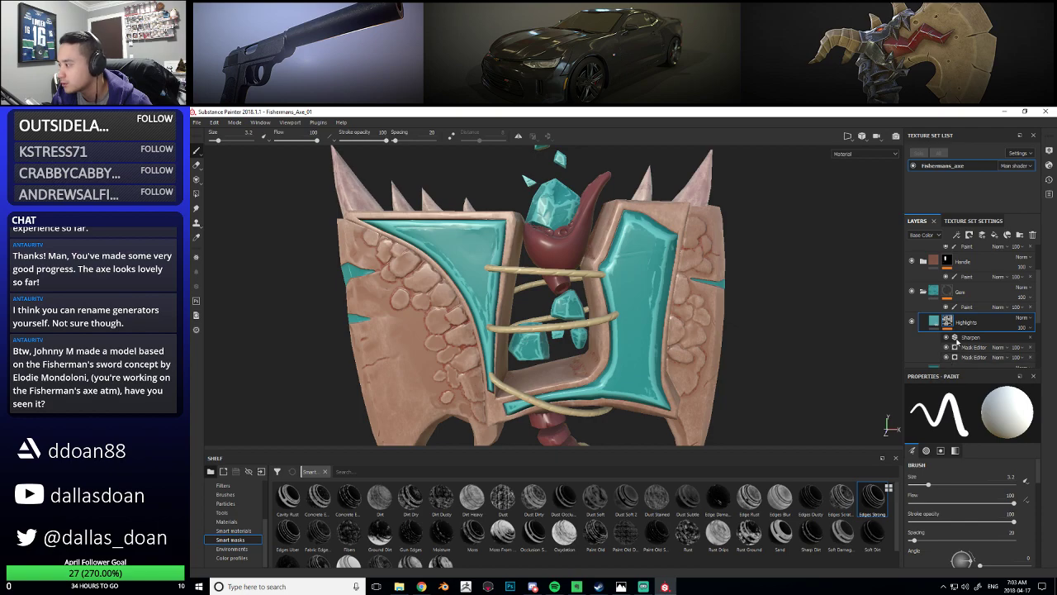
{"action": "left_click", "coordinate": [1030, 338]}
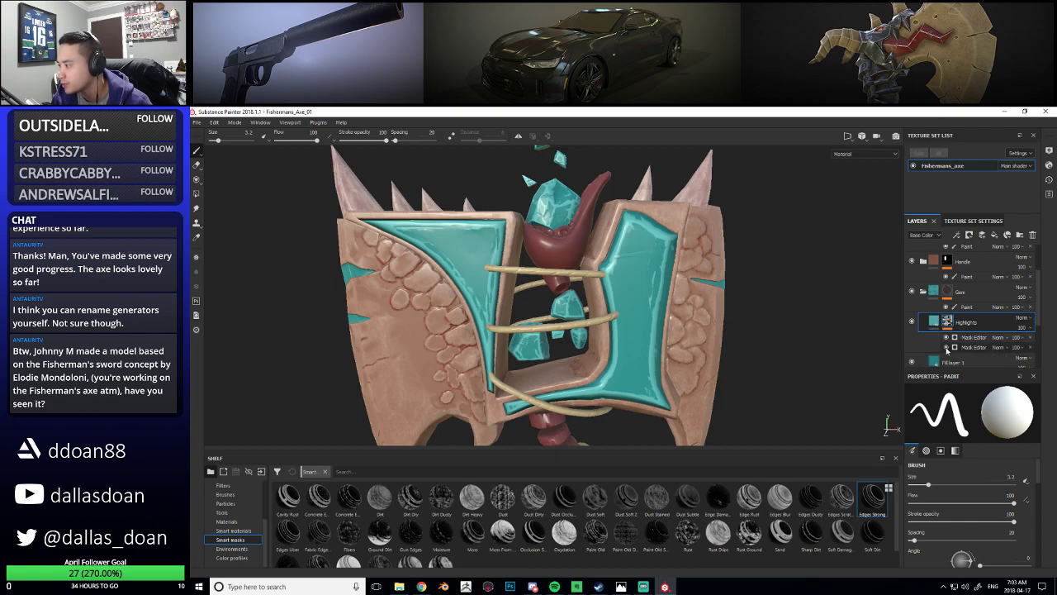
Hide the lower Mask Editor on the gem's Highlights mask and lower the upper one's Global Balance and Global Contrast
{"action": "left_click_drag", "start_coordinate": [727, 363], "coordinate": [693, 326], "text": "alt"}
{"action": "left_click", "coordinate": [973, 338]}
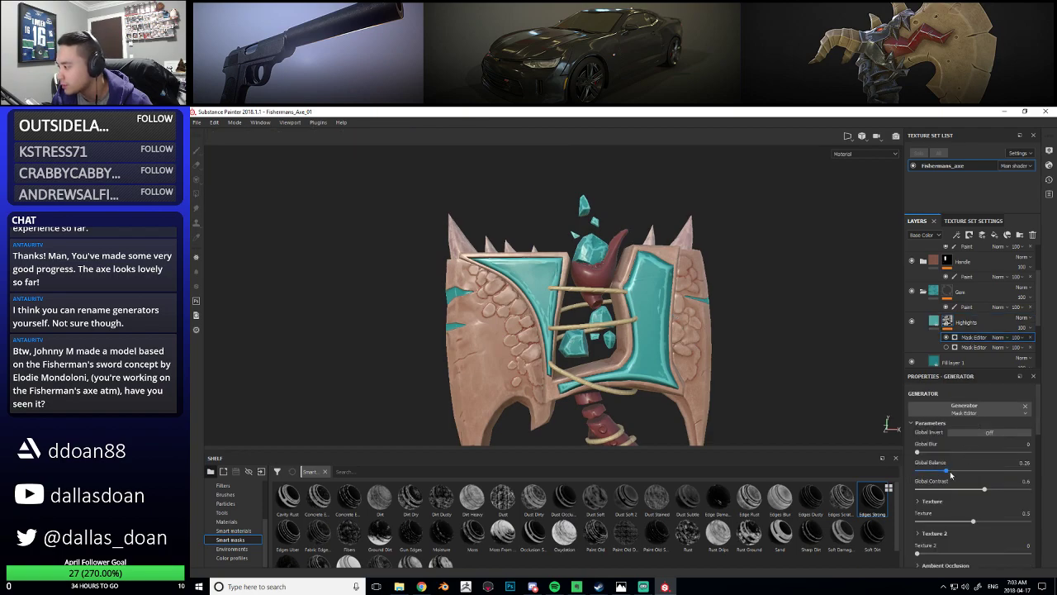
{"action": "left_click_drag", "start_coordinate": [980, 491], "coordinate": [943, 495]}
{"action": "scroll", "coordinate": [958, 496], "scroll_direction": "down", "scroll_amount": 3}
{"action": "left_click_drag", "start_coordinate": [1037, 510], "coordinate": [977, 515]}
Compare both Mask Editors on the gem's Highlights mask, then delete the upper one
{"action": "scroll", "coordinate": [704, 364], "scroll_direction": "up", "scroll_amount": 4}
{"action": "left_click_drag", "start_coordinate": [702, 366], "coordinate": [731, 407], "text": "alt"}
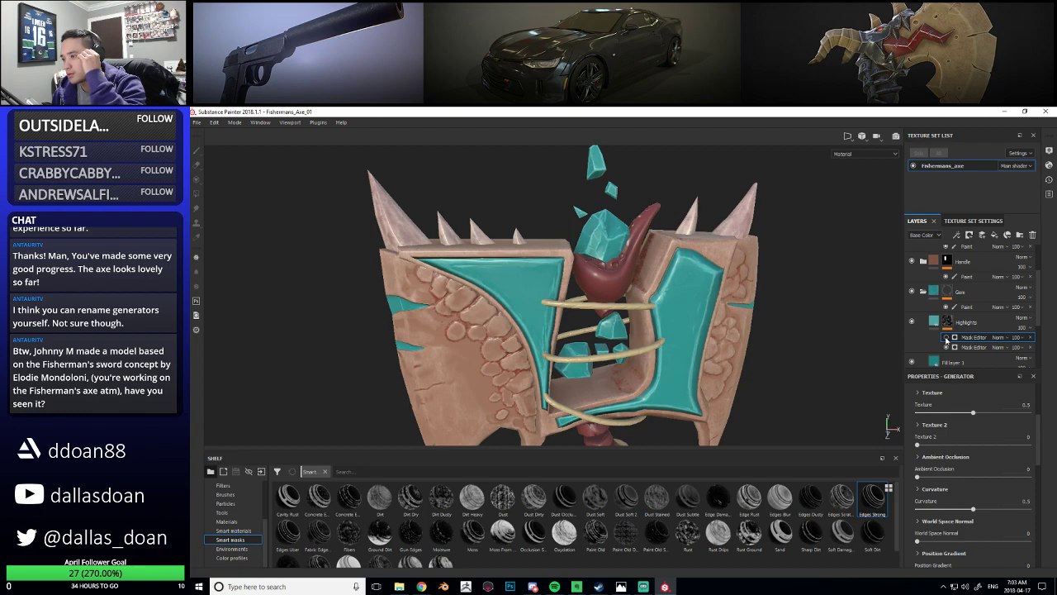
{"action": "left_click", "coordinate": [1030, 337]}
{"action": "left_click_drag", "start_coordinate": [638, 306], "coordinate": [800, 295], "text": "alt"}
Expand the Teeth group and rename its Fill layer 4 as Highlights
{"action": "scroll", "coordinate": [926, 268], "scroll_direction": "up", "scroll_amount": 3}
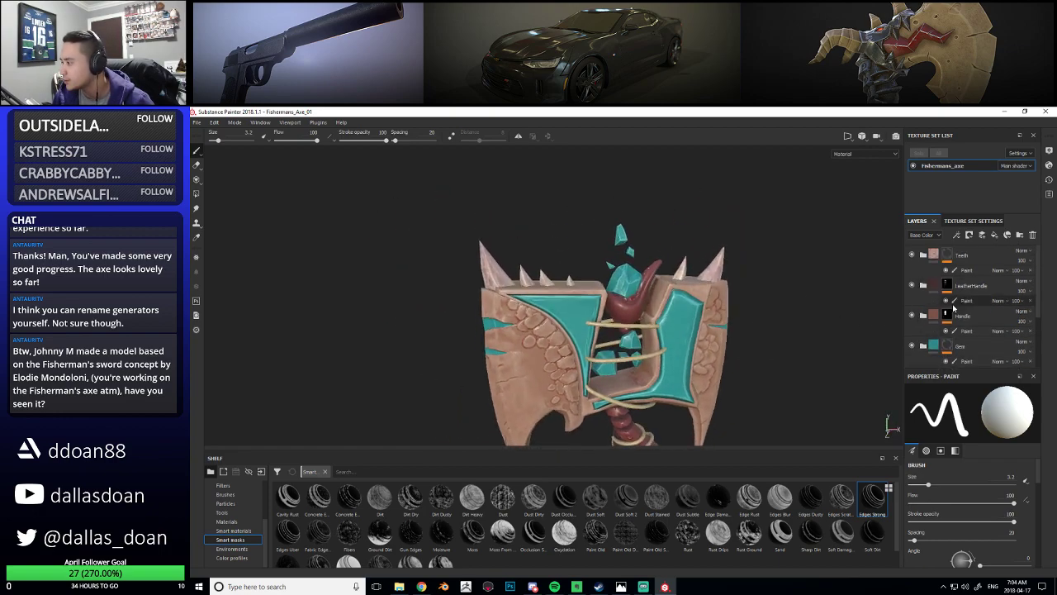
{"action": "left_click", "coordinate": [924, 257]}
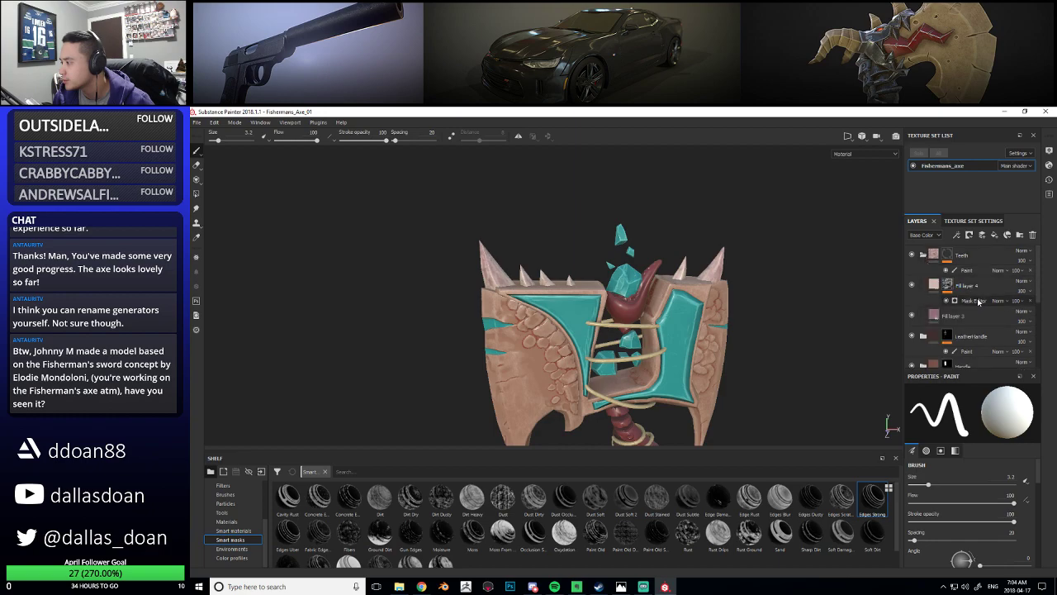
{"action": "double_click", "coordinate": [961, 287]}
{"action": "type", "text": "Highlights"}
{"action": "key", "text": "Return"}
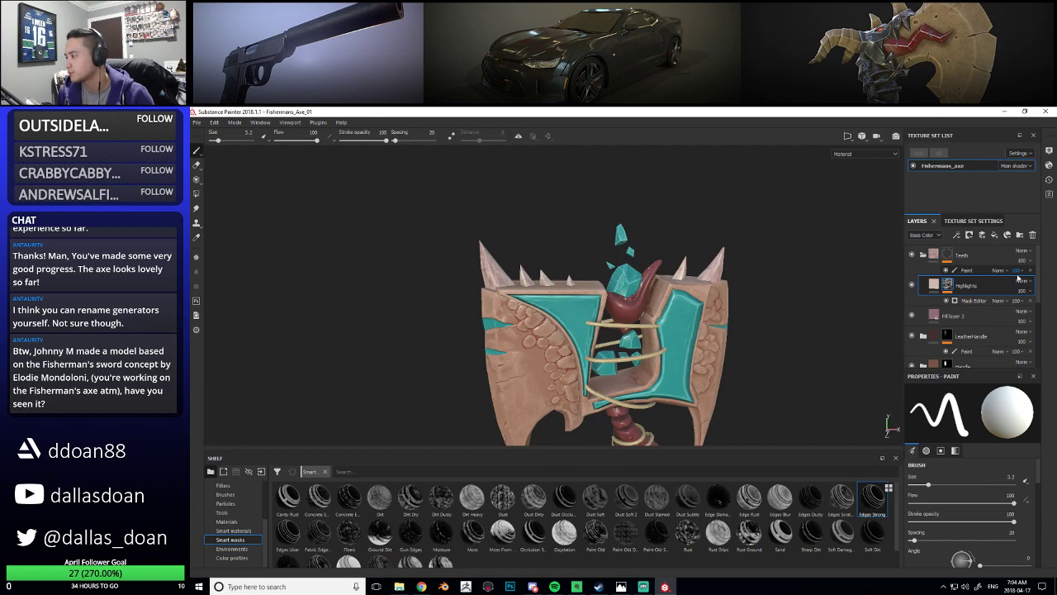
Apply the Fabric Edge Damages smart mask to the Highlights layer of the Teeth group
{"action": "scroll", "coordinate": [323, 534], "scroll_direction": "down", "scroll_amount": 1}
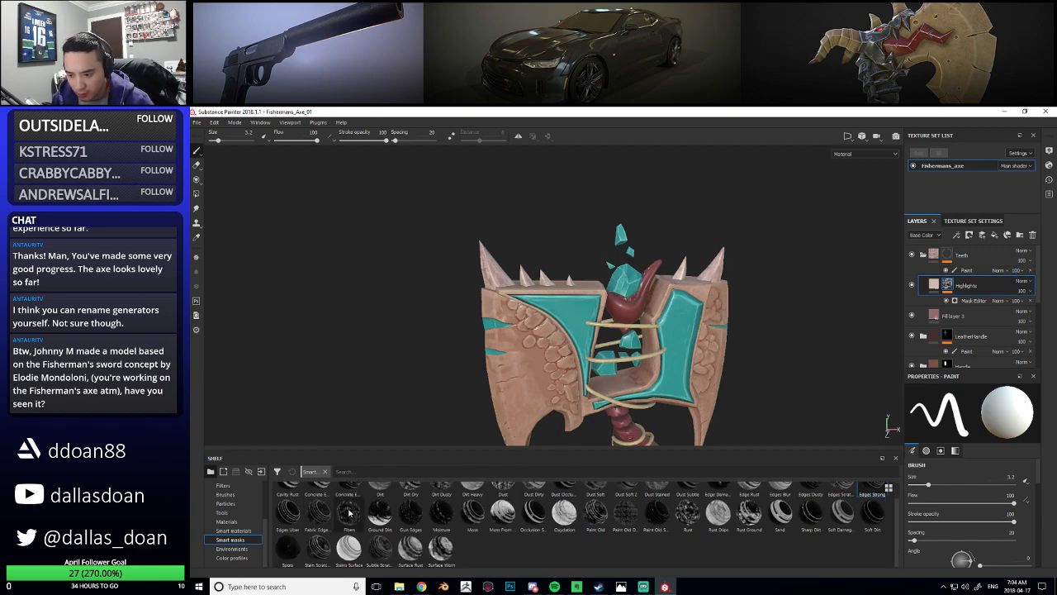
{"action": "left_click_drag", "start_coordinate": [326, 518], "coordinate": [990, 289]}
{"action": "left_click_drag", "start_coordinate": [612, 347], "coordinate": [428, 362], "text": "alt"}
Compare the teeth highlights without the lower Mask Editor, delete that editor, and open the remaining one's parameters
{"action": "left_click", "coordinate": [948, 311]}
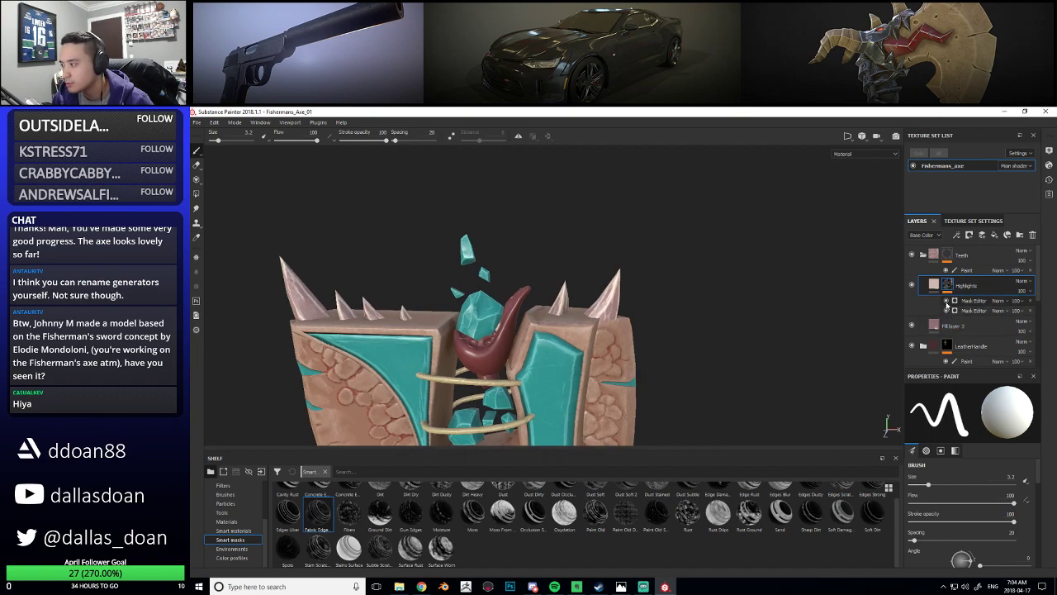
{"action": "left_click", "coordinate": [948, 310]}
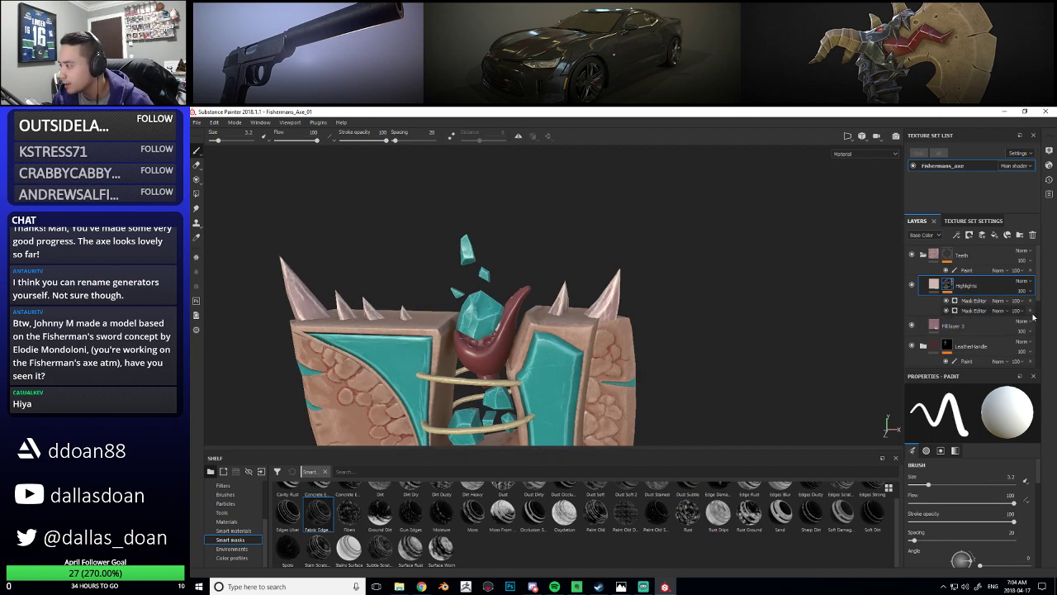
{"action": "left_click", "coordinate": [1031, 310]}
{"action": "left_click_drag", "start_coordinate": [615, 324], "coordinate": [716, 314], "text": "alt"}
{"action": "left_click", "coordinate": [981, 303]}
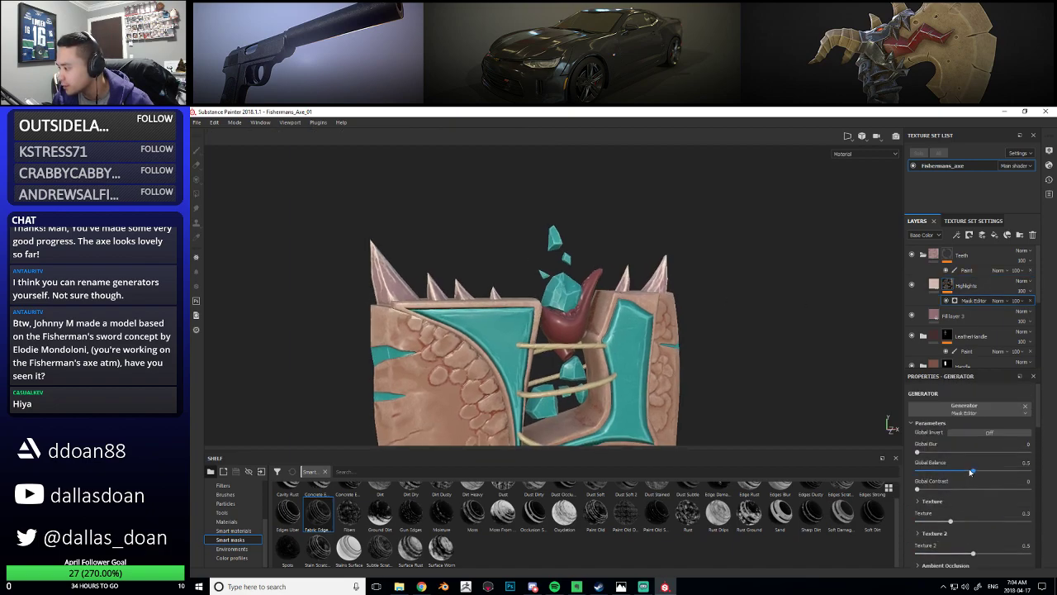
Try a lower Global Balance on the teeth's Highlights Mask Editor, undo it, and try adjusting Global Contrast
{"action": "left_click_drag", "start_coordinate": [971, 472], "coordinate": [940, 476]}
{"action": "key", "text": "ctrl+z"}
{"action": "left_click_drag", "start_coordinate": [918, 490], "coordinate": [891, 493]}
Try Global Blur values of 0.5, 1 and 0.1 on the teeth's Highlights Mask Editor
{"action": "left_click", "coordinate": [1027, 444]}
{"action": "type", "text": ".5"}
{"action": "key", "text": "Return"}
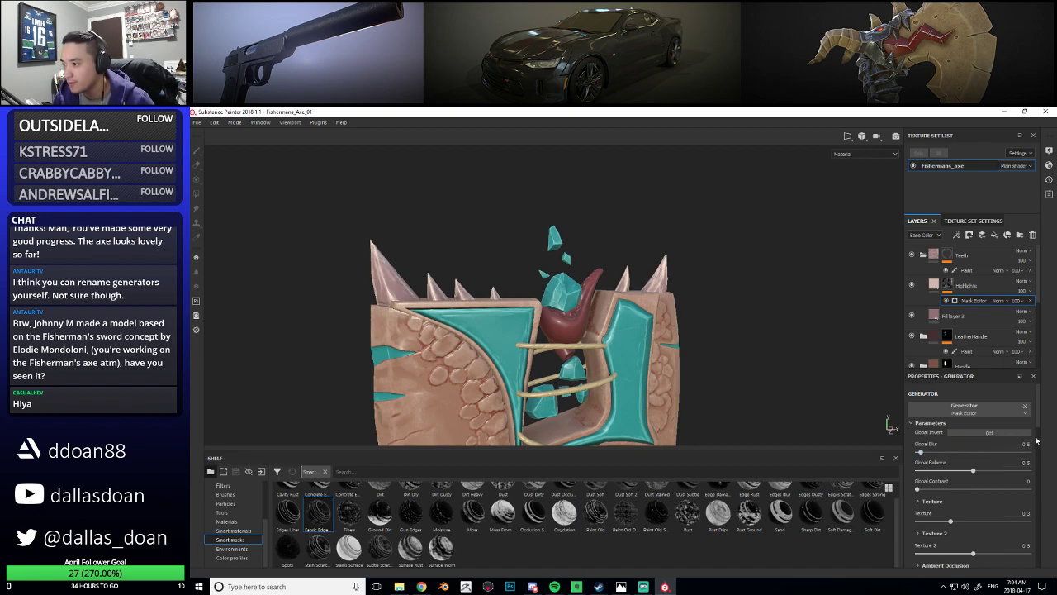
{"action": "left_click", "coordinate": [1021, 452]}
{"action": "left_click", "coordinate": [1026, 444]}
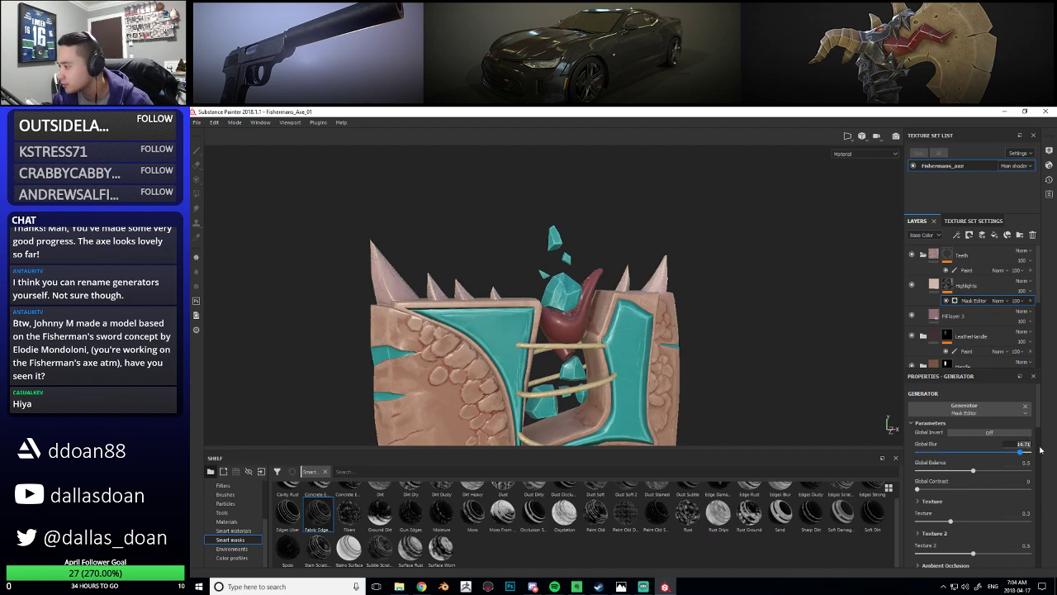
{"action": "type", "text": "1"}
{"action": "key", "text": "Return"}
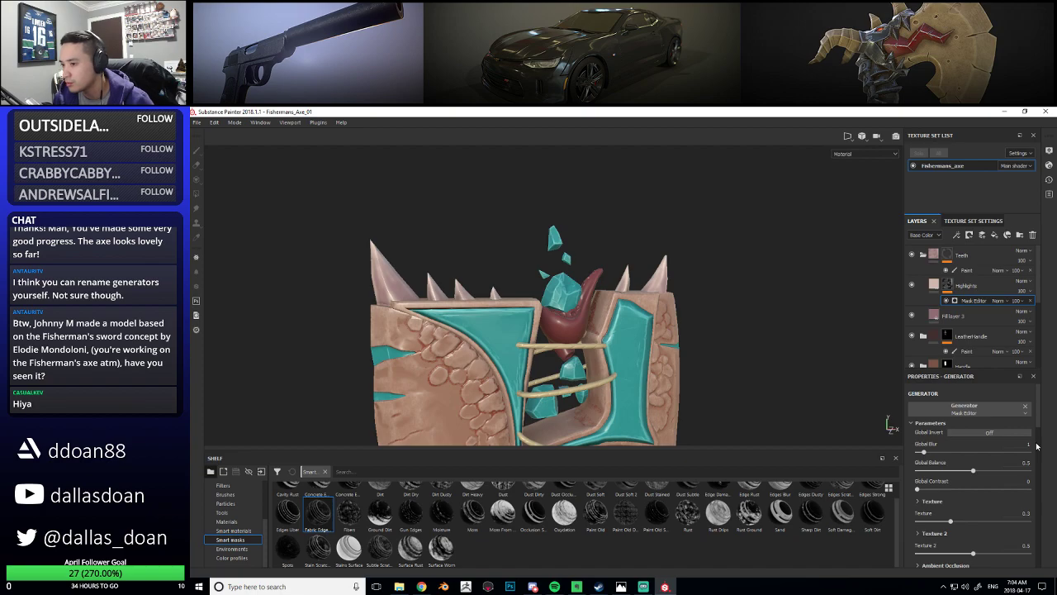
{"action": "left_click", "coordinate": [1032, 445]}
{"action": "type", "text": "0.1"}
{"action": "key", "text": "Return"}
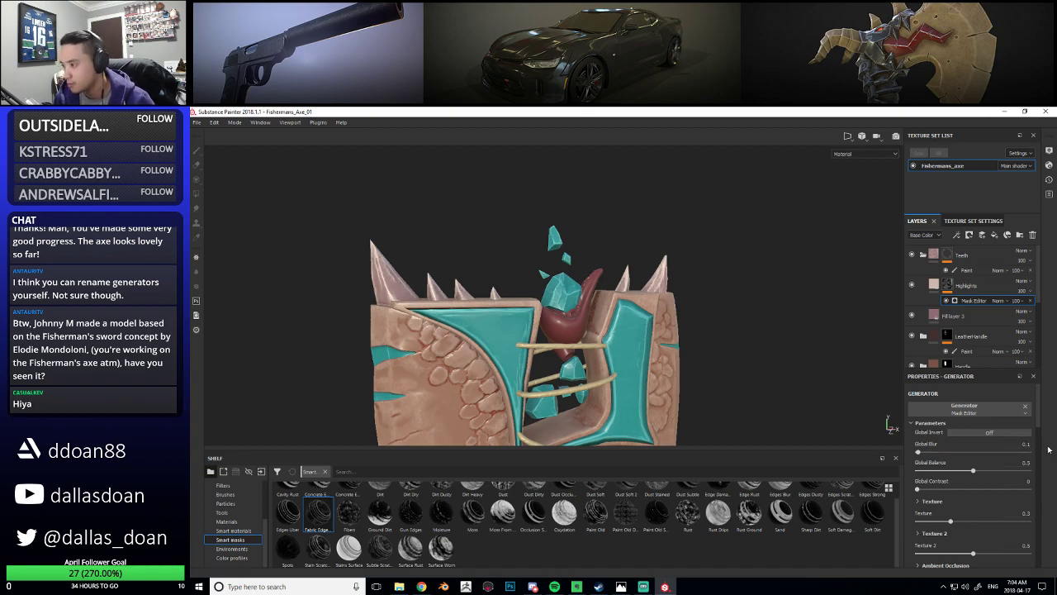
Set the Global Blur of the teeth's Highlights Mask Editor to 0.25 and check the result on the whole axe head
{"action": "left_click", "coordinate": [1017, 442]}
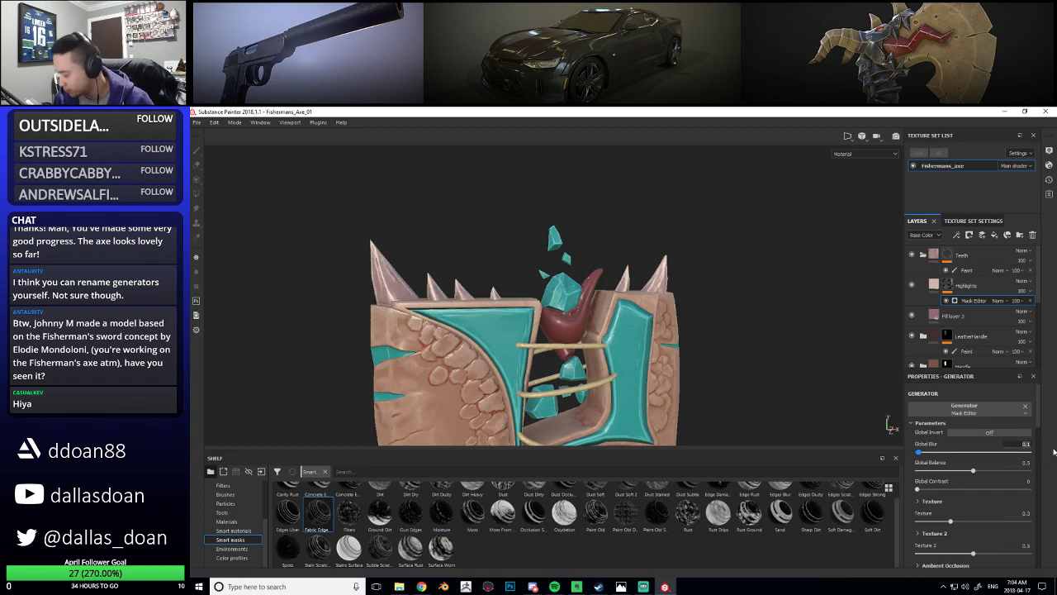
{"action": "type", "text": "0.25"}
{"action": "key", "text": "Return"}
{"action": "left_click_drag", "start_coordinate": [775, 349], "coordinate": [708, 327], "text": "alt"}
{"action": "middle_click_drag", "start_coordinate": [708, 327], "coordinate": [668, 329], "text": "alt"}
{"action": "scroll", "coordinate": [668, 329], "scroll_direction": "up", "scroll_amount": 3}
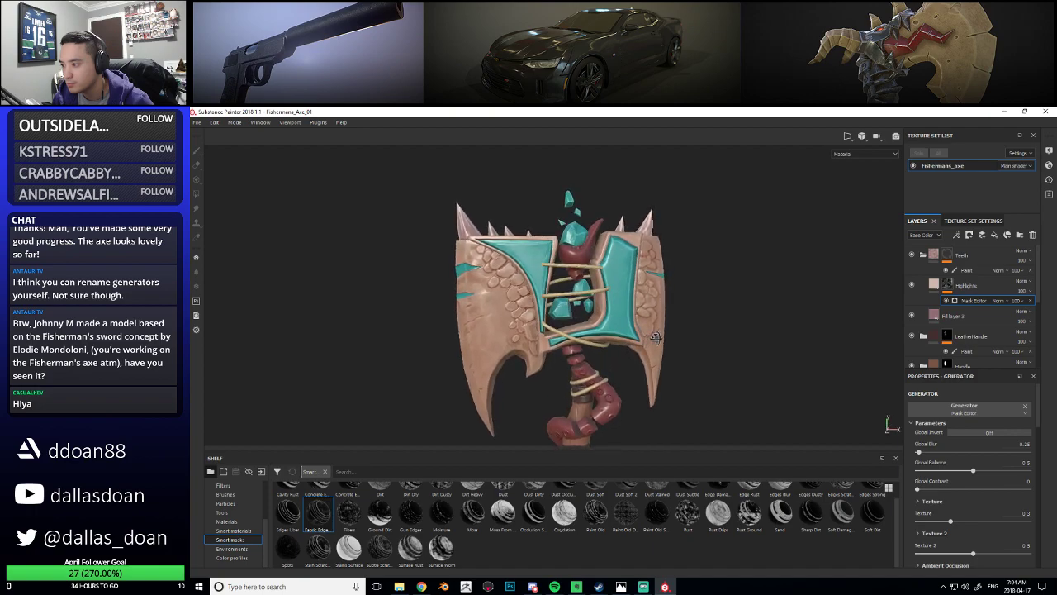
{"action": "left_click_drag", "start_coordinate": [691, 334], "coordinate": [721, 357], "text": "alt"}
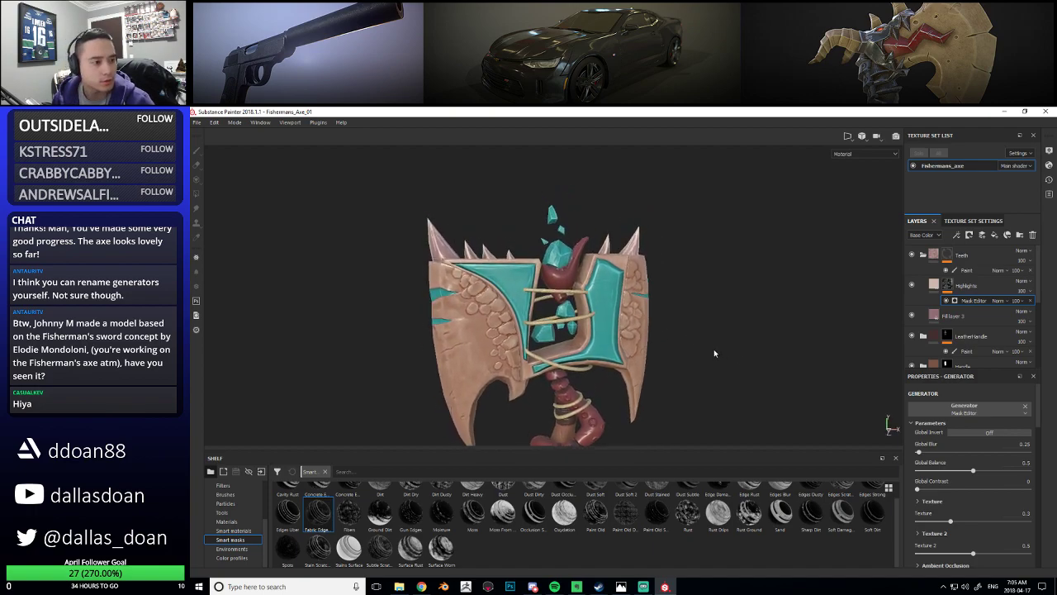
Lighten the base color of the Teeth group's Fill layer 3 to a pale pink of about RGB 0.415, 0.248, 0.271
{"action": "left_click", "coordinate": [953, 315]}
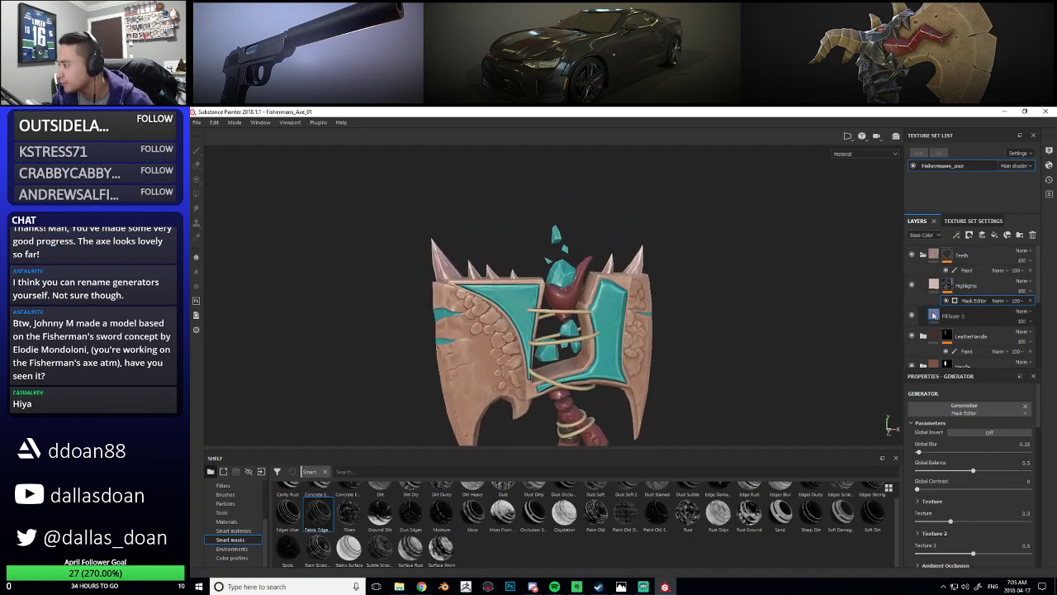
{"action": "left_click", "coordinate": [948, 472]}
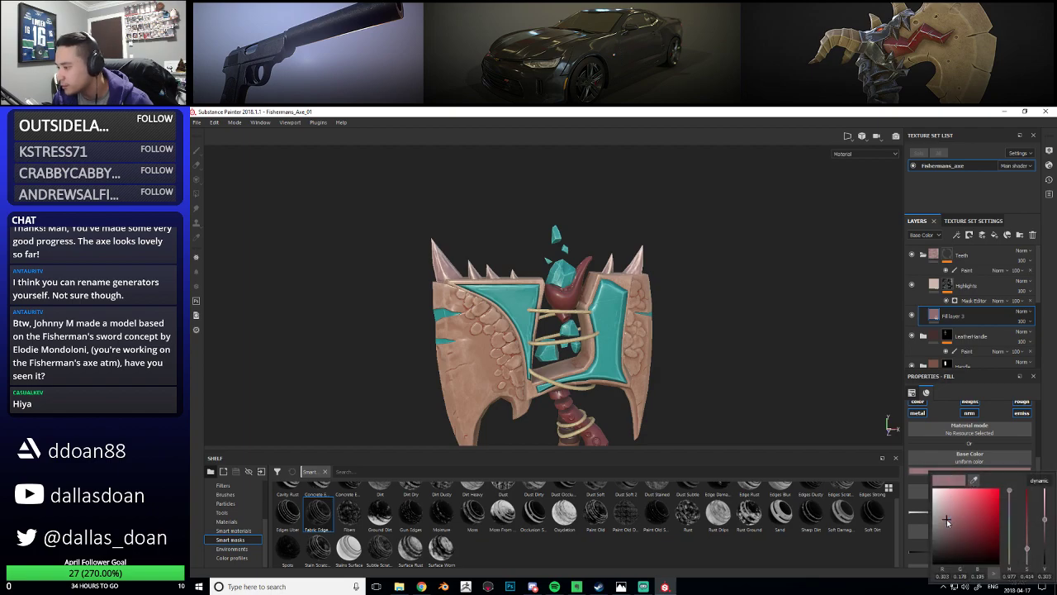
{"action": "left_click_drag", "start_coordinate": [946, 513], "coordinate": [945, 513]}
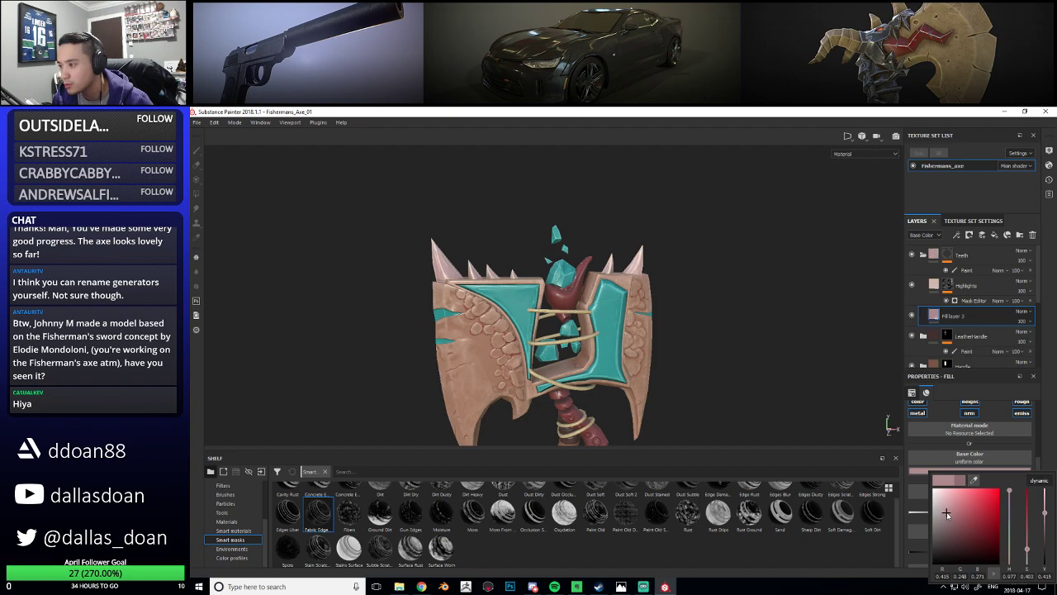
Examine the teeth and axe head colors from several angles and distances
{"action": "mouse_move", "coordinate": [735, 388]}
{"action": "left_mouse_down", "text": "alt"}
{"action": "mouse_move", "coordinate": [708, 328]}
{"action": "mouse_move", "coordinate": [686, 318]}
{"action": "mouse_move", "coordinate": [738, 369]}
{"action": "left_mouse_up", "text": "alt"}
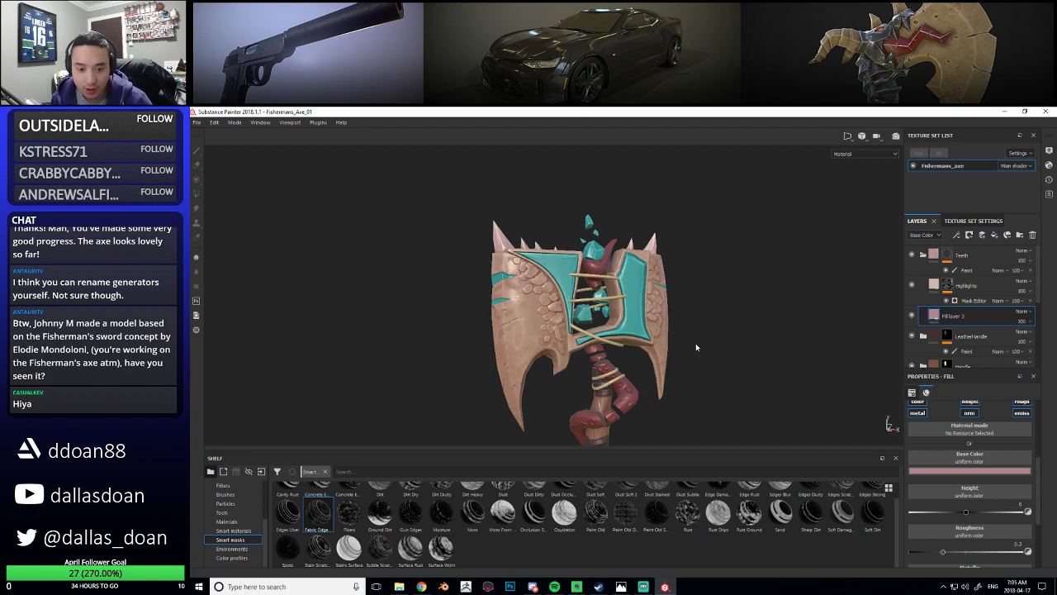
{"action": "left_click_drag", "start_coordinate": [642, 359], "coordinate": [649, 365], "text": "alt"}
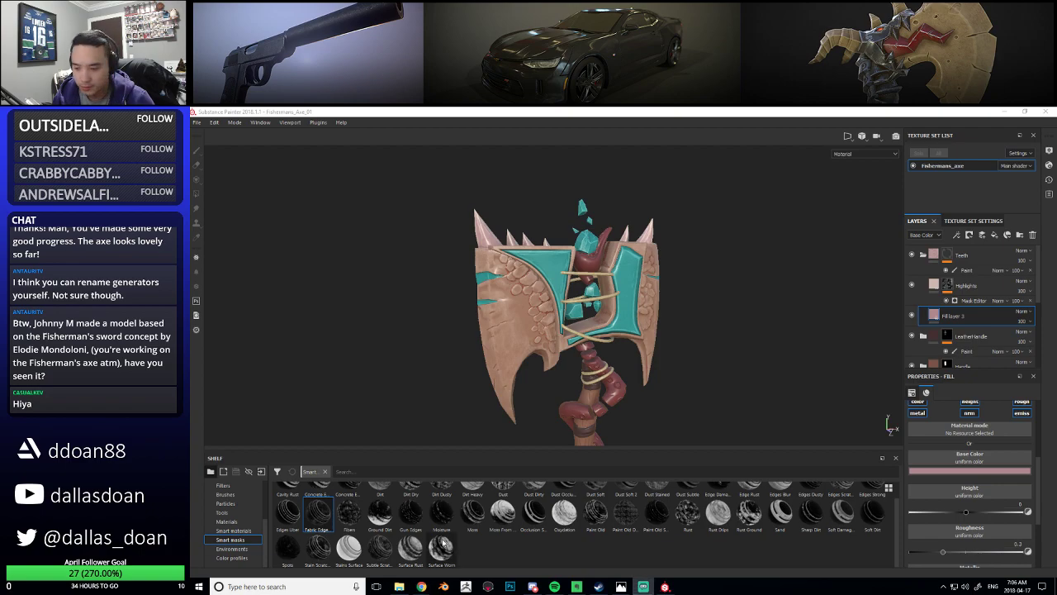
{"action": "left_click_drag", "start_coordinate": [569, 362], "coordinate": [625, 306], "text": "alt"}
{"action": "scroll", "coordinate": [575, 339], "scroll_direction": "up", "scroll_amount": 3}
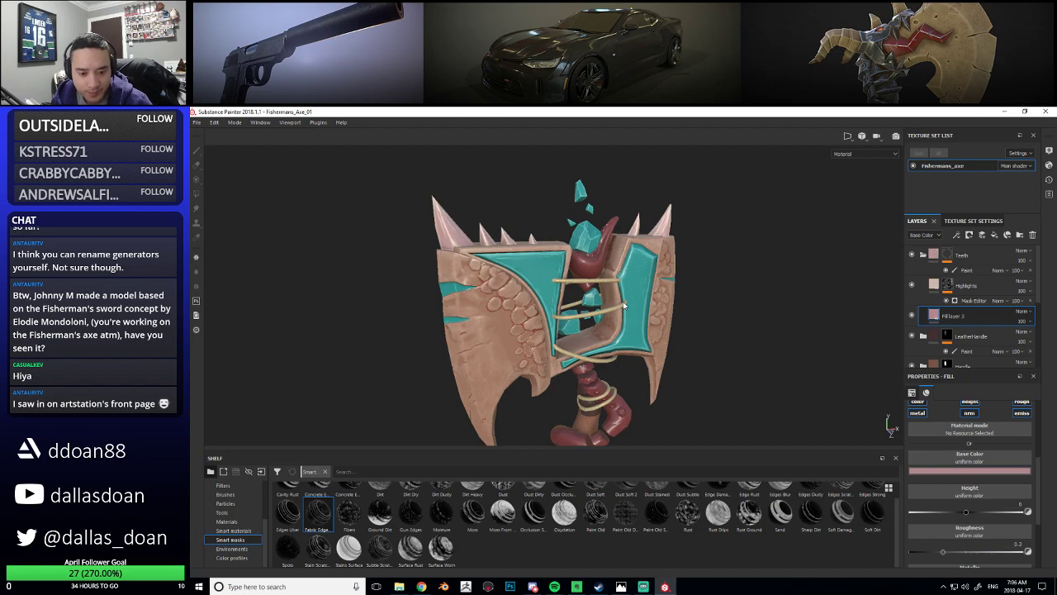
{"action": "mouse_move", "coordinate": [624, 306]}
{"action": "left_mouse_down", "text": "alt"}
{"action": "mouse_move", "coordinate": [550, 267]}
{"action": "mouse_move", "coordinate": [482, 340]}
{"action": "mouse_move", "coordinate": [570, 331]}
{"action": "mouse_move", "coordinate": [633, 308]}
{"action": "left_mouse_up", "text": "alt"}
{"action": "middle_click_drag", "start_coordinate": [633, 308], "coordinate": [627, 293], "text": "alt"}
{"action": "right_click_drag", "start_coordinate": [627, 292], "coordinate": [665, 266], "text": "alt"}
{"action": "middle_click_drag", "start_coordinate": [666, 266], "coordinate": [657, 278], "text": "alt"}
{"action": "mouse_move", "coordinate": [658, 277]}
{"action": "left_mouse_down", "text": "alt"}
{"action": "mouse_move", "coordinate": [672, 350]}
{"action": "mouse_move", "coordinate": [663, 284]}
{"action": "left_mouse_up", "text": "alt"}
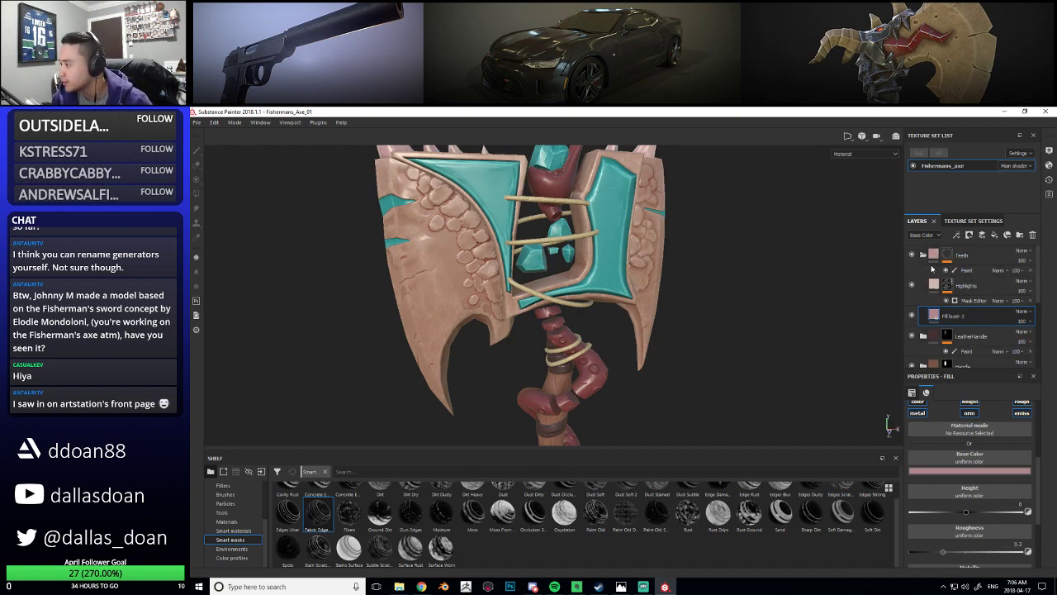
Duplicate the Gem group's Highlights layer and rename the copy Cavity
{"action": "left_click", "coordinate": [923, 255]}
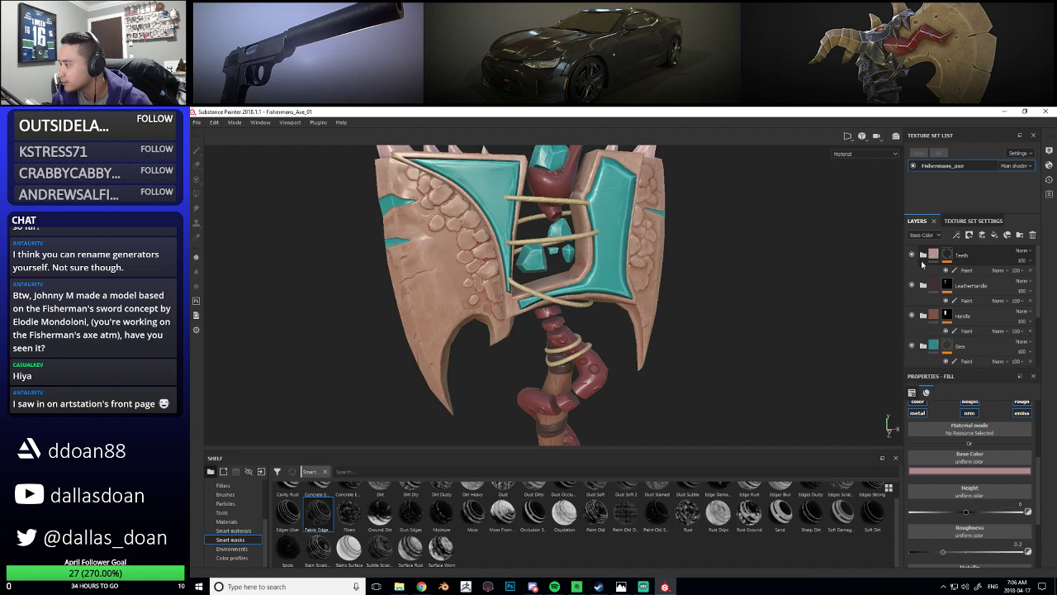
{"action": "left_click", "coordinate": [930, 347]}
{"action": "left_click", "coordinate": [924, 347]}
{"action": "scroll", "coordinate": [931, 350], "scroll_direction": "down", "scroll_amount": 3}
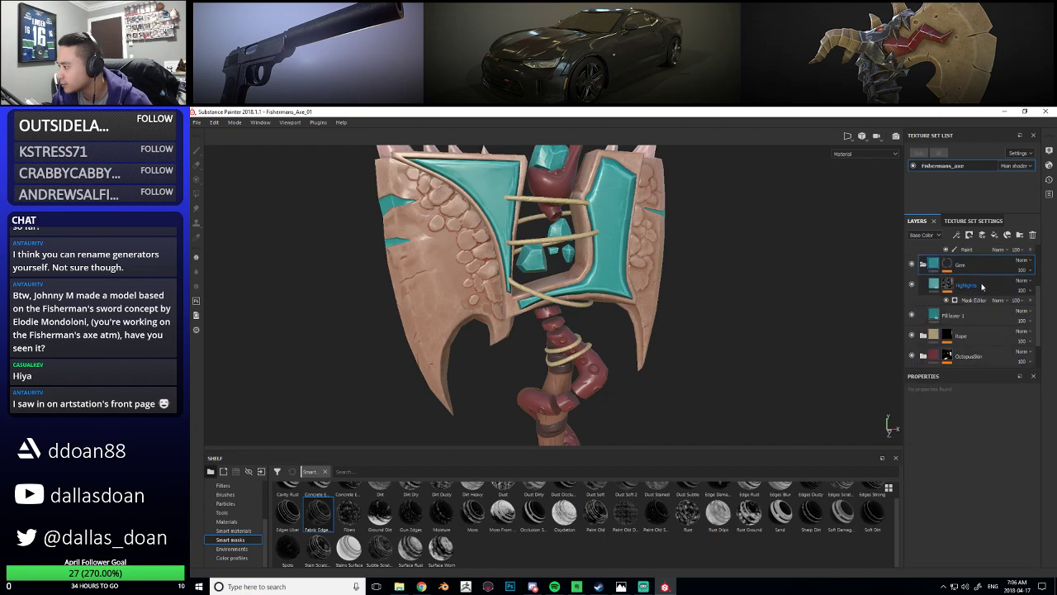
{"action": "left_click", "coordinate": [967, 285]}
{"action": "mouse_move", "coordinate": [693, 331]}
{"action": "left_mouse_down", "text": "alt"}
{"action": "mouse_move", "coordinate": [678, 338]}
{"action": "mouse_move", "coordinate": [731, 297]}
{"action": "mouse_move", "coordinate": [748, 299]}
{"action": "left_mouse_up", "text": "alt"}
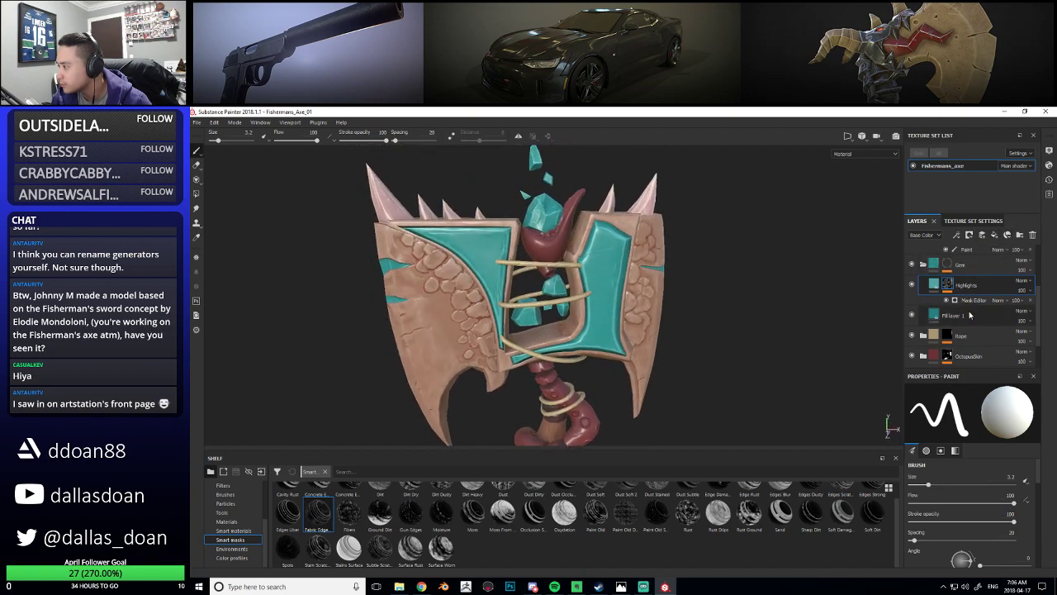
{"action": "key", "text": "ctrl+d"}
{"action": "double_click", "coordinate": [974, 285]}
{"action": "type", "text": "G"}
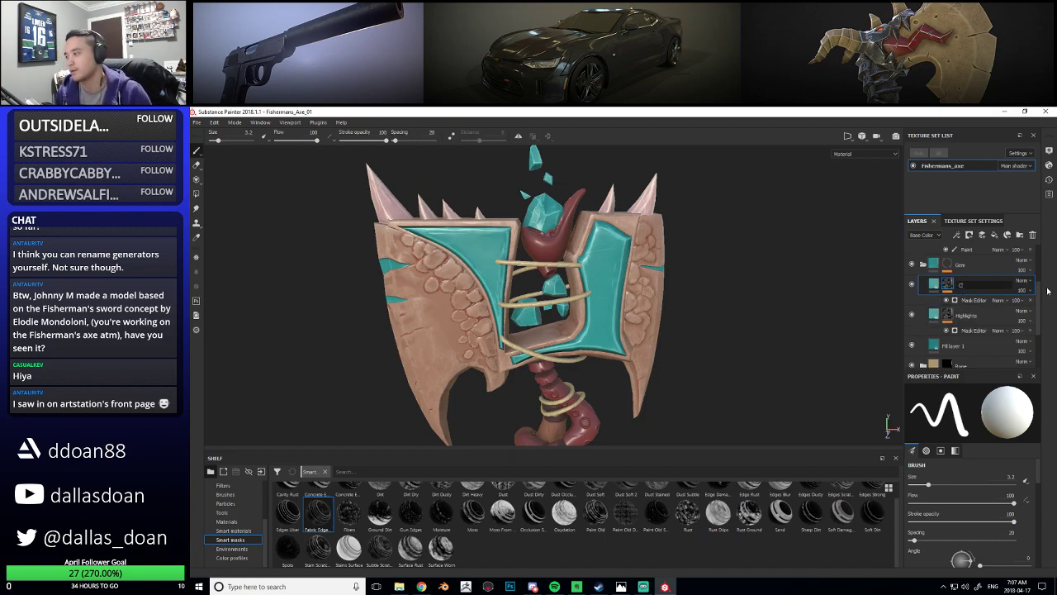
{"action": "key", "text": "Return"}
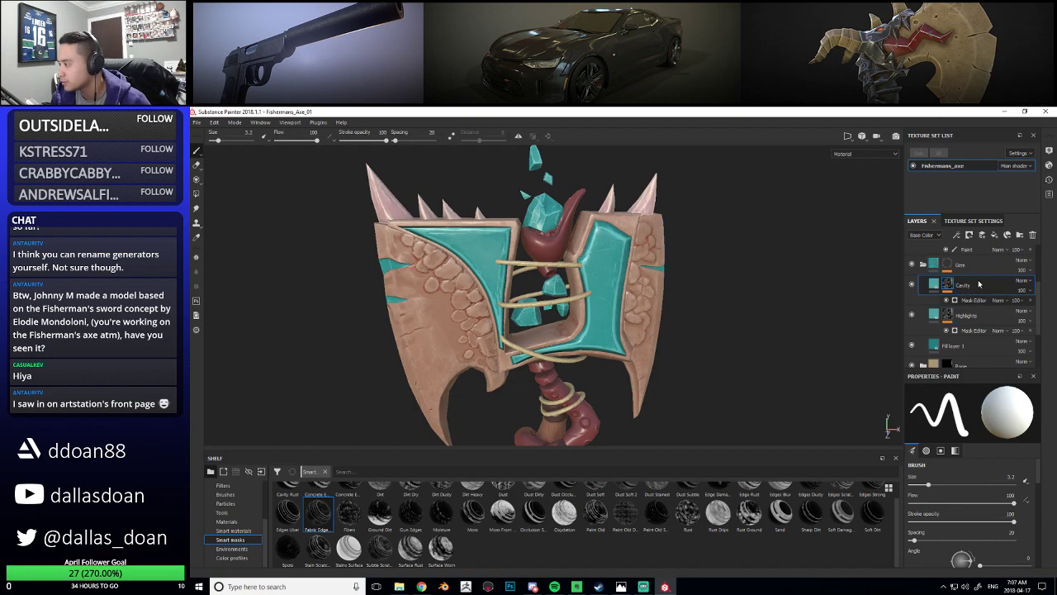
Remove the Mask Editor from the Cavity layer's mask and darken its base color to a deep teal
{"action": "left_click", "coordinate": [1027, 302]}
{"action": "left_click", "coordinate": [1028, 300]}
{"action": "left_click", "coordinate": [934, 284]}
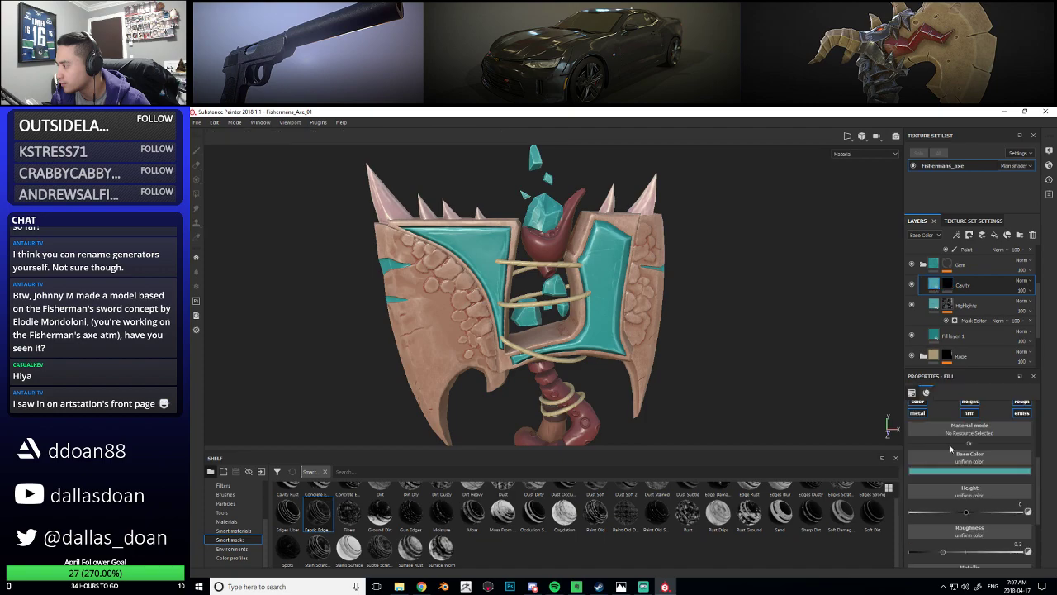
{"action": "left_click", "coordinate": [965, 472]}
{"action": "left_click_drag", "start_coordinate": [963, 525], "coordinate": [963, 542]}
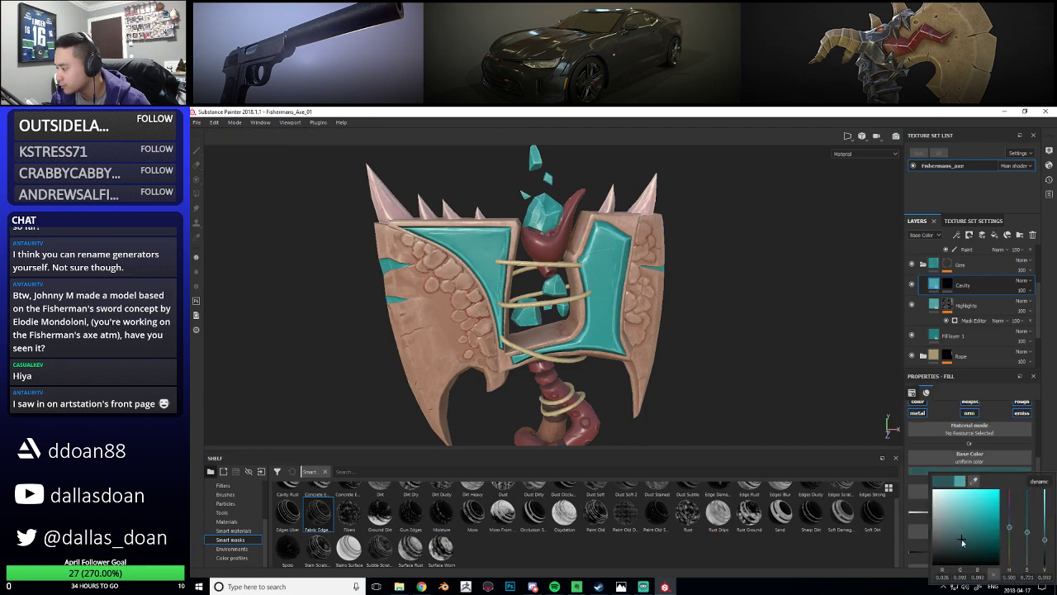
Apply the Dust Soft 2 smart mask to the Cavity layer and compare the gem with the layer hidden and shown
{"action": "left_click", "coordinate": [947, 284]}
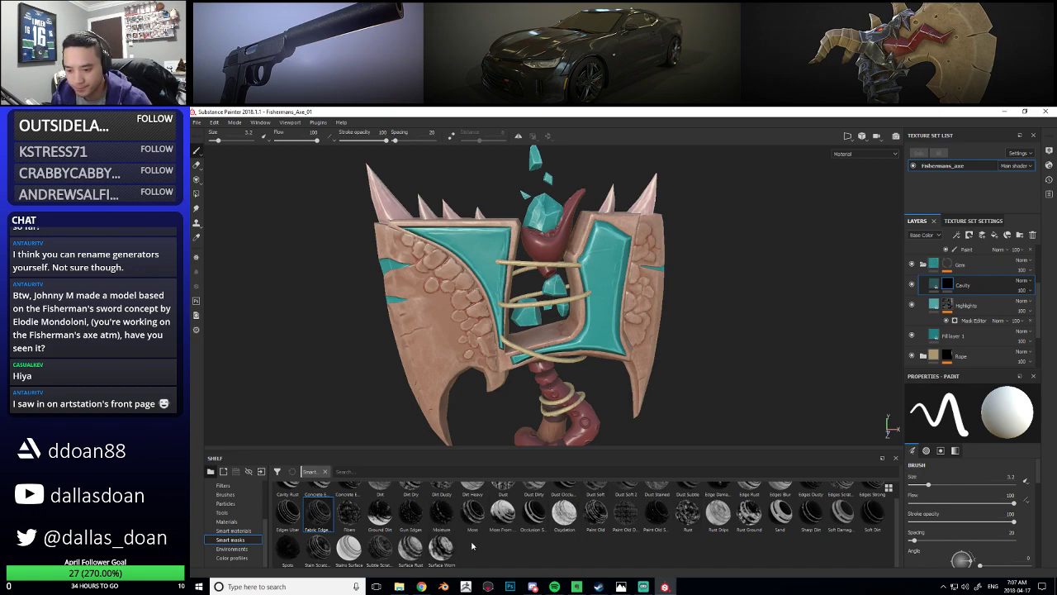
{"action": "scroll", "coordinate": [479, 543], "scroll_direction": "up", "scroll_amount": 1}
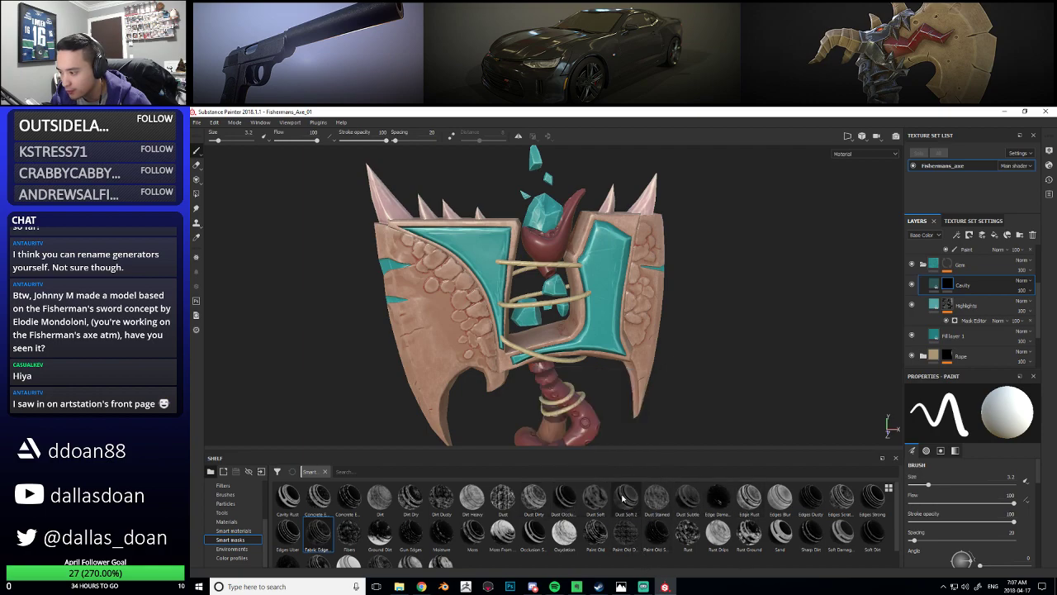
{"action": "mouse_move", "coordinate": [620, 512]}
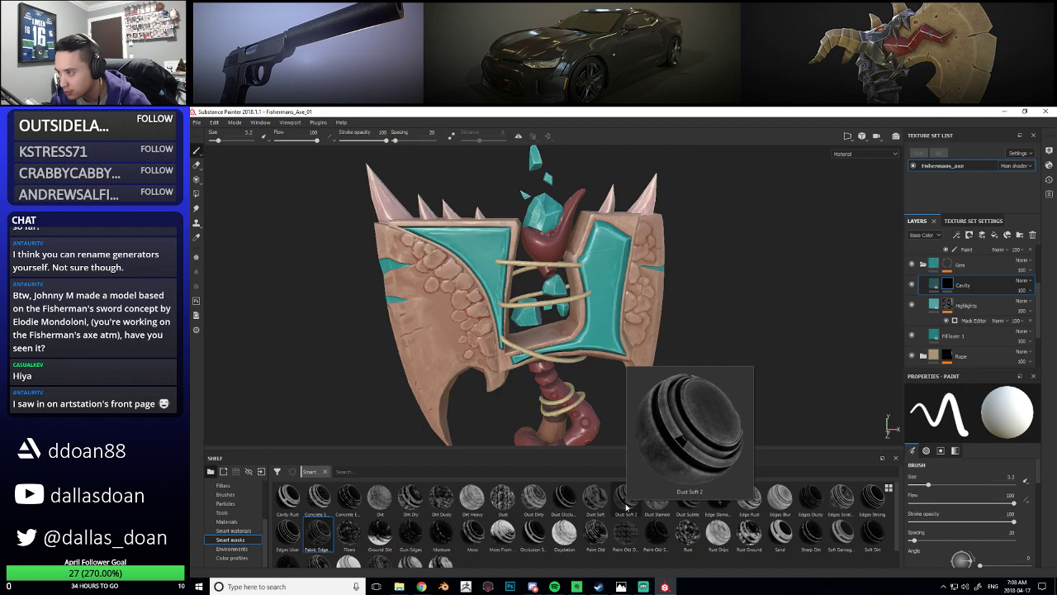
{"action": "left_click", "coordinate": [626, 507]}
{"action": "left_click_drag", "start_coordinate": [617, 506], "coordinate": [958, 285]}
{"action": "left_click_drag", "start_coordinate": [722, 297], "coordinate": [724, 391], "text": "alt"}
{"action": "left_click", "coordinate": [913, 287]}
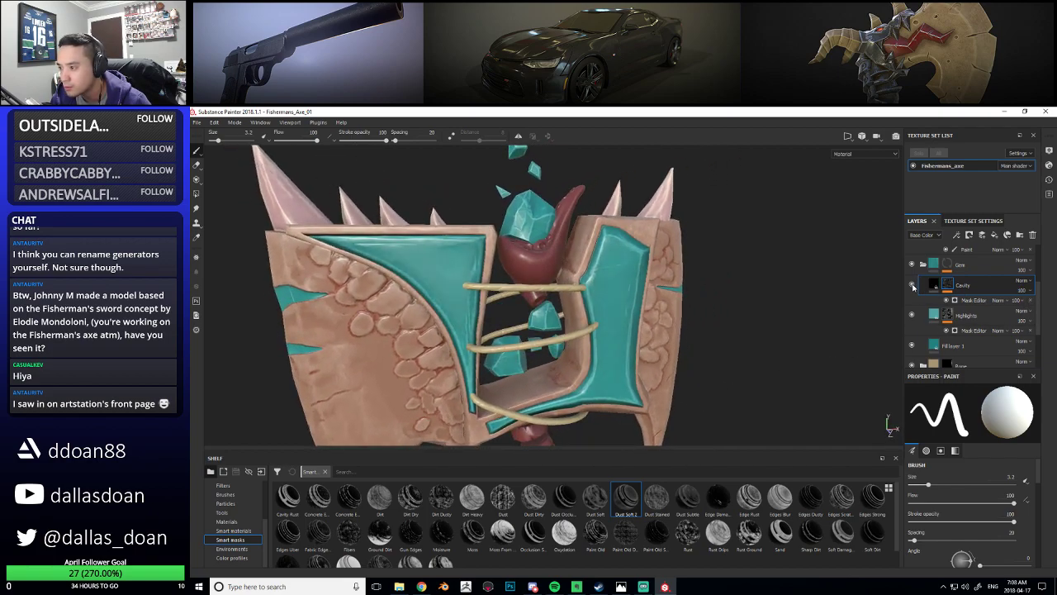
{"action": "left_click", "coordinate": [912, 287]}
{"action": "scroll", "coordinate": [739, 306], "scroll_direction": "down", "scroll_amount": 3}
{"action": "left_click_drag", "start_coordinate": [738, 306], "coordinate": [813, 313], "text": "alt"}
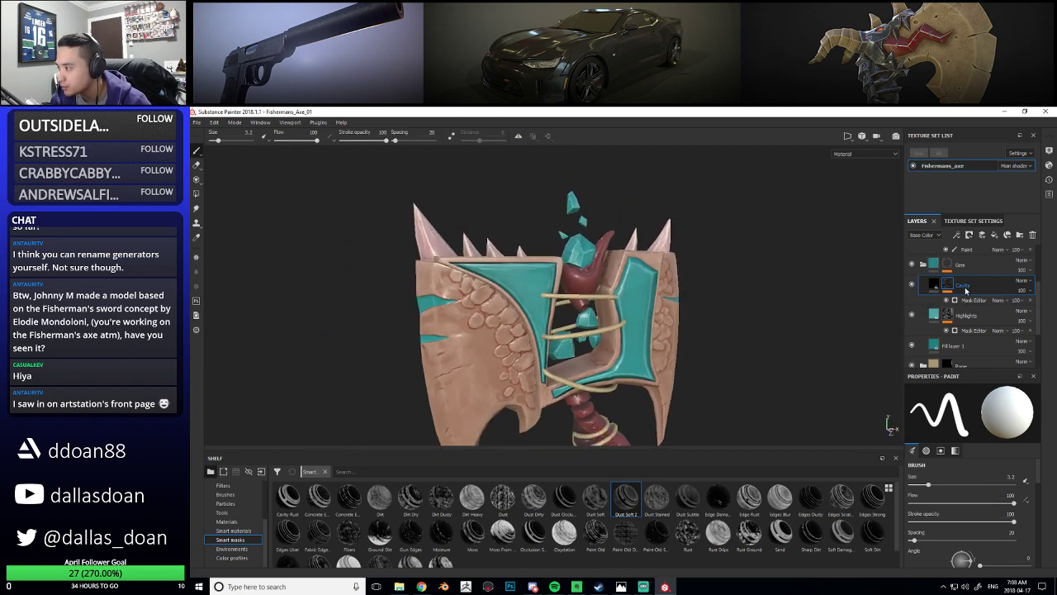
Rename the Gem group's Cavity layer as DustSoft2
{"action": "double_click", "coordinate": [963, 285]}
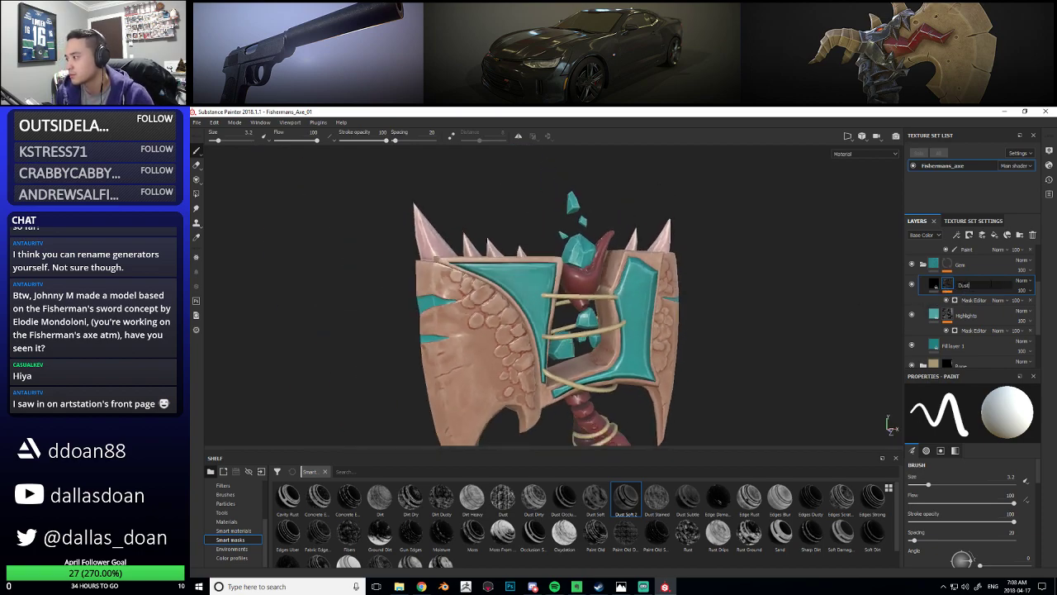
{"action": "type", "text": "DustSoft2"}
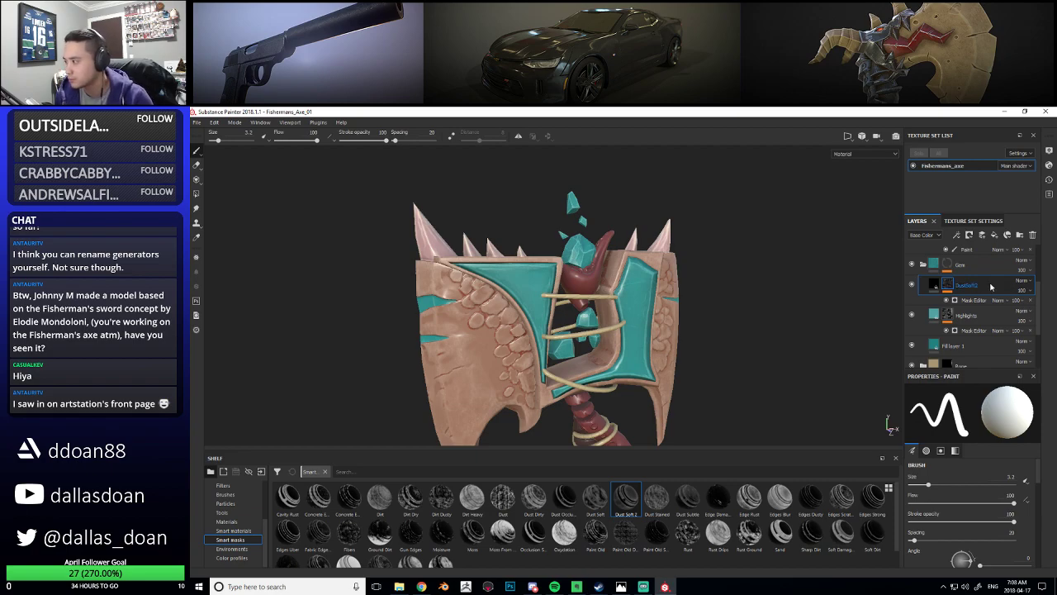
{"action": "left_click_drag", "start_coordinate": [686, 360], "coordinate": [717, 288], "text": "alt"}
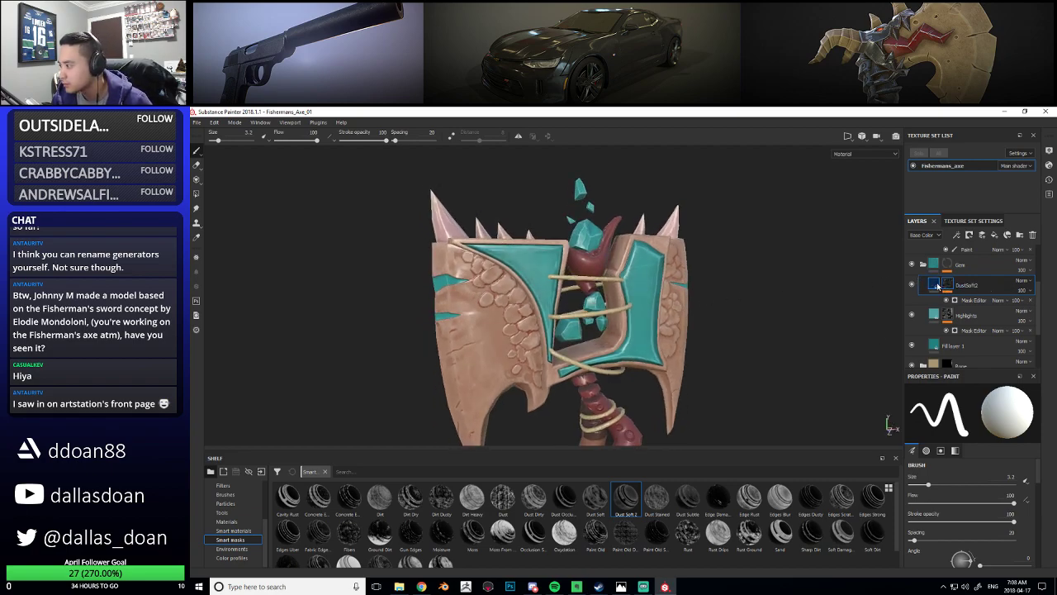
Try a Global Balance of about 0.67 on the DustSoft2 Mask Editor, compare the result, and set it to 0.5
{"action": "left_click", "coordinate": [935, 285]}
{"action": "left_click", "coordinate": [958, 472]}
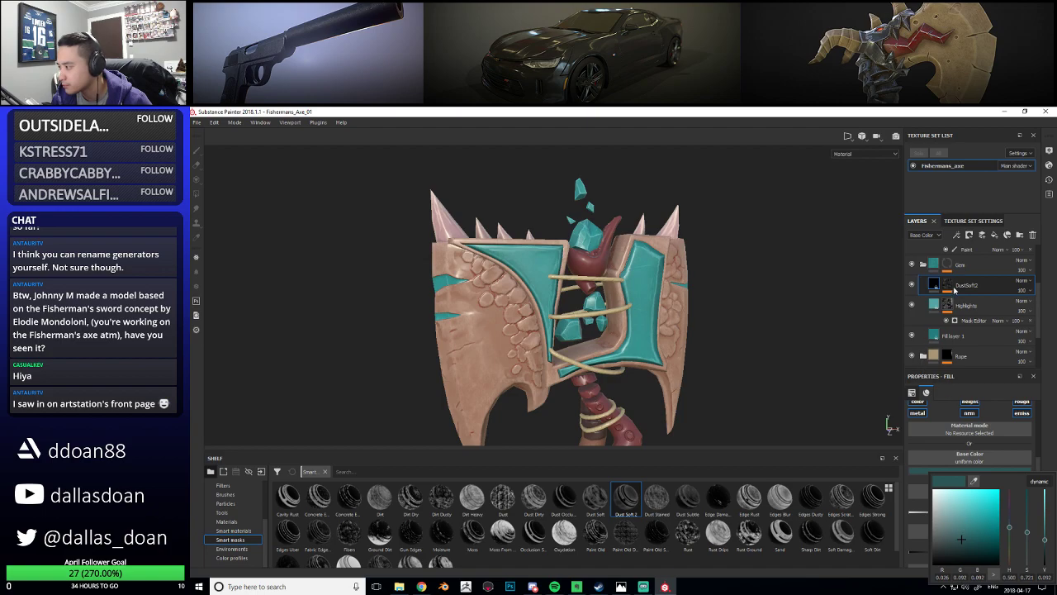
{"action": "left_click", "coordinate": [953, 287]}
{"action": "left_click", "coordinate": [971, 300]}
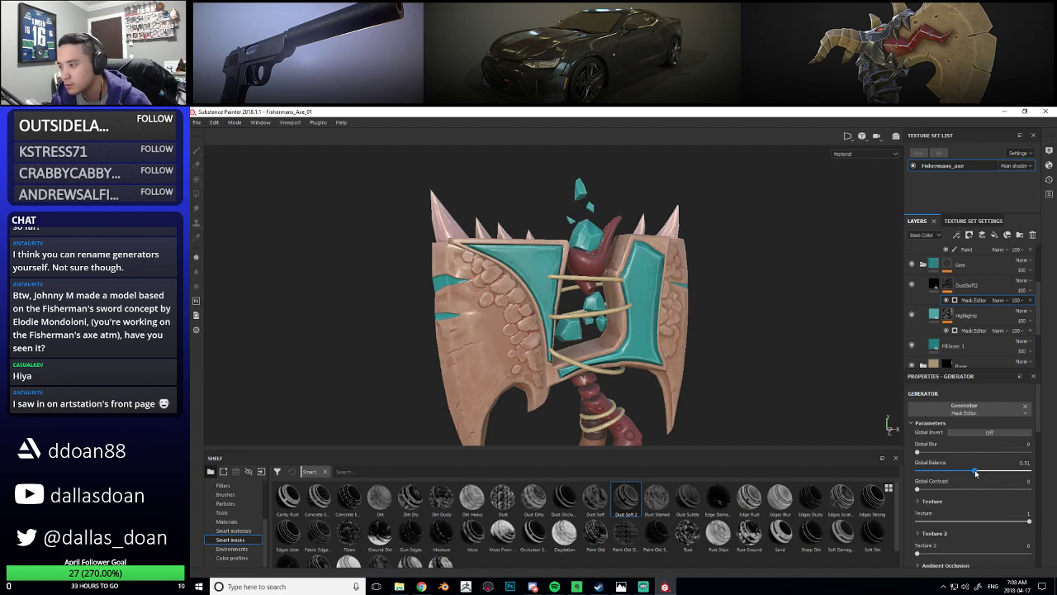
{"action": "left_click_drag", "start_coordinate": [999, 474], "coordinate": [998, 476]}
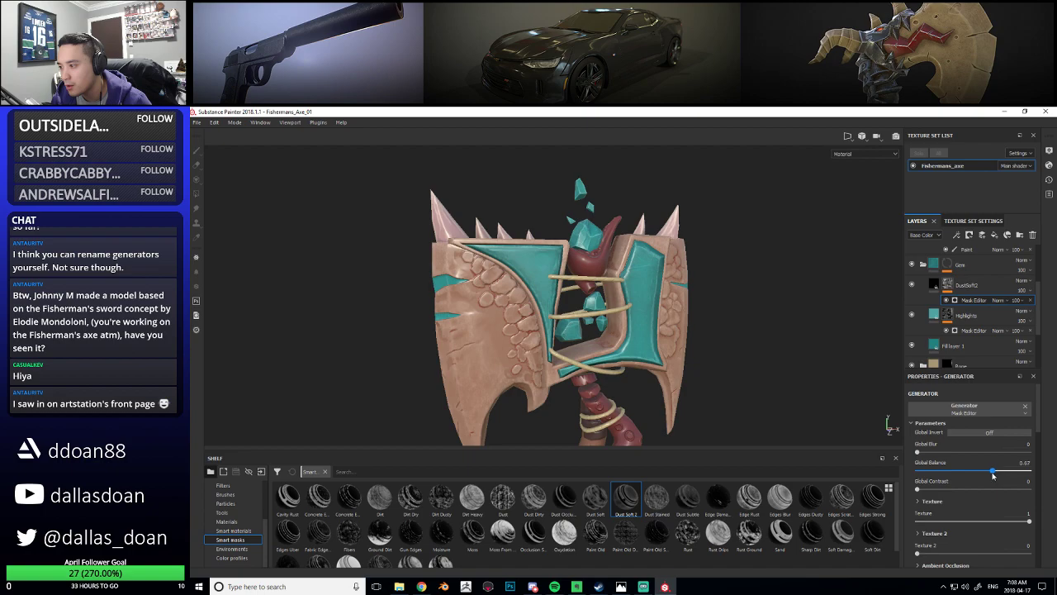
{"action": "left_click_drag", "start_coordinate": [723, 376], "coordinate": [646, 380], "text": "alt"}
{"action": "left_click", "coordinate": [911, 285]}
{"action": "left_click_drag", "start_coordinate": [736, 330], "coordinate": [748, 313], "text": "alt"}
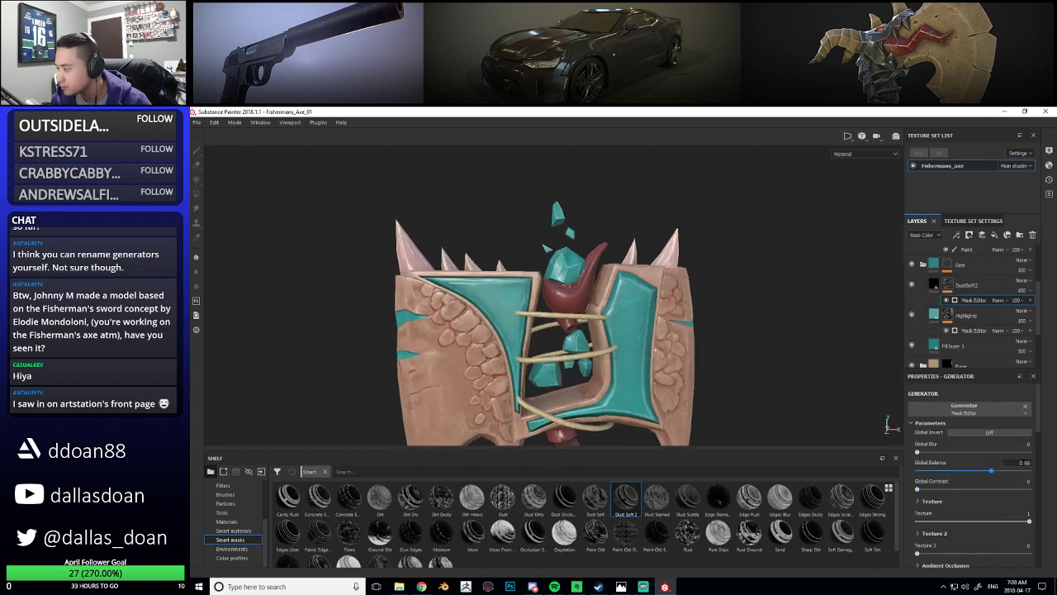
{"action": "key", "text": "Return"}
Examine the gem shading over the whole axe, from the head down to the base of the handle
{"action": "left_click_drag", "start_coordinate": [729, 362], "coordinate": [892, 291], "text": "alt"}
{"action": "left_click_drag", "start_coordinate": [727, 285], "coordinate": [681, 297], "text": "alt"}
{"action": "right_click_drag", "start_coordinate": [683, 297], "coordinate": [687, 320], "text": "alt"}
{"action": "middle_click_drag", "start_coordinate": [688, 320], "coordinate": [699, 216], "text": "alt"}
{"action": "right_click_drag", "start_coordinate": [699, 215], "coordinate": [684, 300], "text": "alt"}
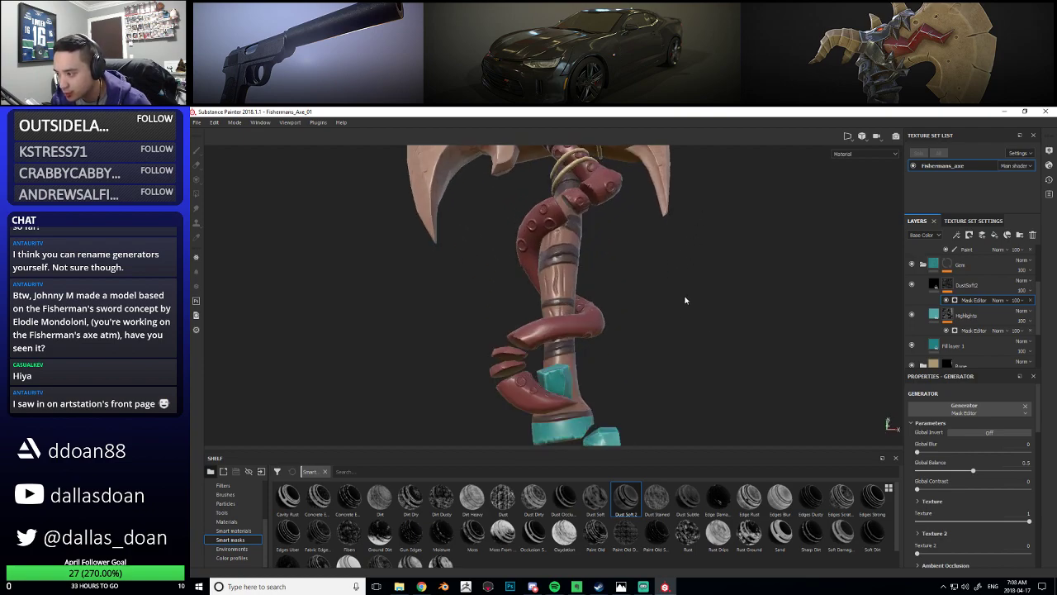
{"action": "left_click_drag", "start_coordinate": [683, 298], "coordinate": [682, 299], "text": "alt"}
{"action": "right_click_drag", "start_coordinate": [682, 299], "coordinate": [685, 297], "text": "alt"}
{"action": "middle_click_drag", "start_coordinate": [685, 296], "coordinate": [670, 344], "text": "alt"}
{"action": "left_click_drag", "start_coordinate": [670, 343], "coordinate": [695, 322], "text": "alt"}
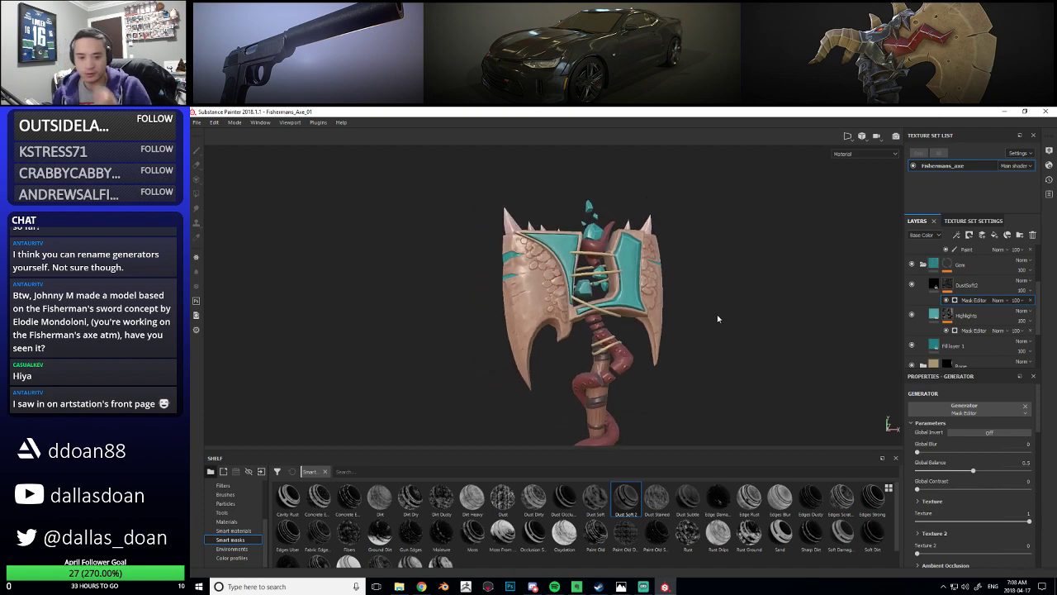
{"action": "left_click_drag", "start_coordinate": [670, 253], "coordinate": [643, 295], "text": "alt"}
{"action": "scroll", "coordinate": [635, 326], "scroll_direction": "down", "scroll_amount": 3}
{"action": "scroll", "coordinate": [644, 373], "scroll_direction": "up", "scroll_amount": 4}
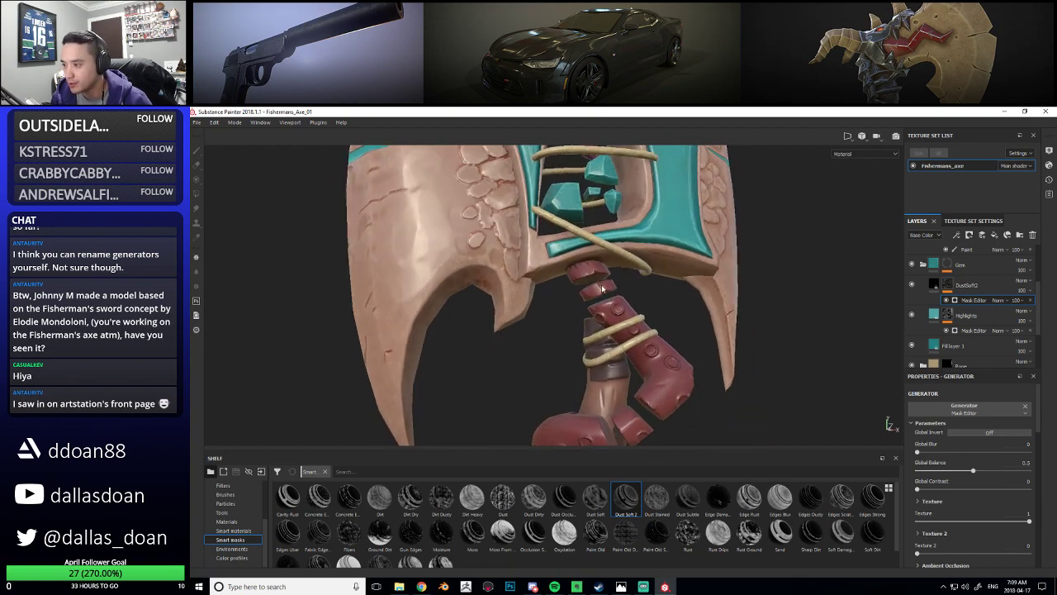
{"action": "scroll", "coordinate": [600, 277], "scroll_direction": "up", "scroll_amount": 1}
{"action": "scroll", "coordinate": [658, 362], "scroll_direction": "down", "scroll_amount": 2}
{"action": "middle_click_drag", "start_coordinate": [658, 362], "coordinate": [661, 291], "text": "alt"}
{"action": "scroll", "coordinate": [661, 291], "scroll_direction": "down", "scroll_amount": 2}
{"action": "left_click_drag", "start_coordinate": [662, 291], "coordinate": [702, 284], "text": "alt"}
{"action": "middle_click_drag", "start_coordinate": [702, 283], "coordinate": [696, 353], "text": "alt"}
{"action": "left_click_drag", "start_coordinate": [696, 353], "coordinate": [708, 314], "text": "alt"}
{"action": "middle_click_drag", "start_coordinate": [707, 313], "coordinate": [698, 293], "text": "alt"}
{"action": "mouse_move", "coordinate": [698, 293]}
{"action": "left_mouse_down", "text": "alt"}
{"action": "mouse_move", "coordinate": [698, 345]}
{"action": "mouse_move", "coordinate": [696, 295]}
{"action": "left_mouse_up", "text": "alt"}
{"action": "middle_click_drag", "start_coordinate": [696, 295], "coordinate": [704, 327], "text": "alt"}
{"action": "scroll", "coordinate": [628, 312], "scroll_direction": "up", "scroll_amount": 3}
{"action": "middle_click_drag", "start_coordinate": [661, 413], "coordinate": [674, 298], "text": "alt"}
{"action": "left_click_drag", "start_coordinate": [674, 298], "coordinate": [677, 307], "text": "alt"}
{"action": "middle_click_drag", "start_coordinate": [677, 307], "coordinate": [665, 269], "text": "alt"}
{"action": "left_click_drag", "start_coordinate": [666, 269], "coordinate": [603, 303], "text": "alt"}
{"action": "middle_click_drag", "start_coordinate": [604, 303], "coordinate": [612, 347], "text": "alt"}
{"action": "left_click_drag", "start_coordinate": [611, 347], "coordinate": [649, 278], "text": "alt"}
{"action": "middle_click_drag", "start_coordinate": [649, 278], "coordinate": [659, 357], "text": "alt"}
{"action": "left_click_drag", "start_coordinate": [659, 357], "coordinate": [598, 293], "text": "alt"}
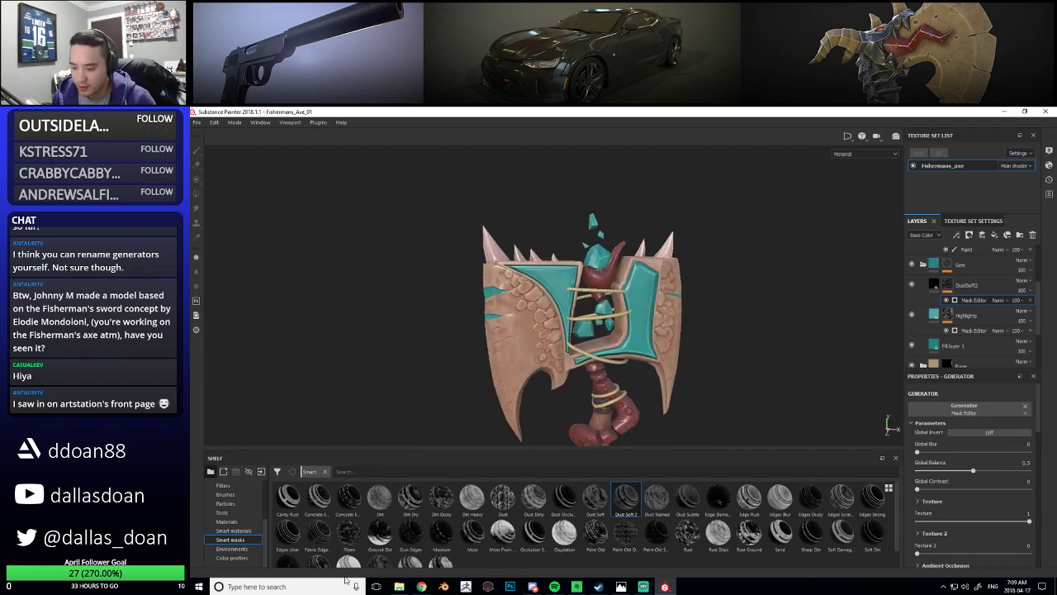
{"action": "left_click", "coordinate": [420, 592]}
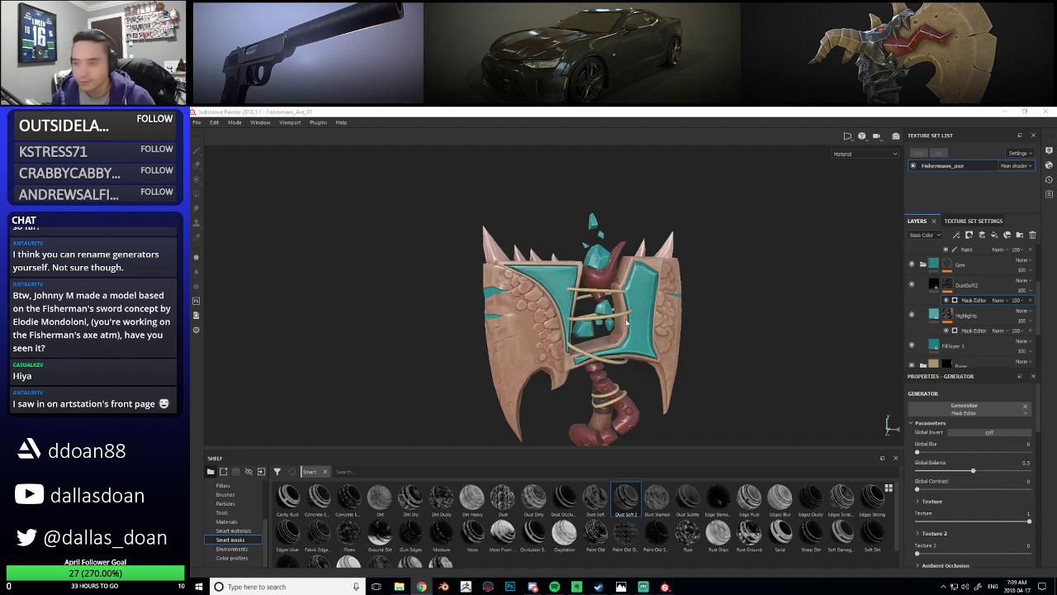
Examine the axe head, rope bindings and tentacle-wrapped handle both up close and from a distance
{"action": "left_click_drag", "start_coordinate": [629, 320], "coordinate": [631, 324], "text": "alt"}
{"action": "middle_click_drag", "start_coordinate": [631, 324], "coordinate": [577, 235], "text": "alt"}
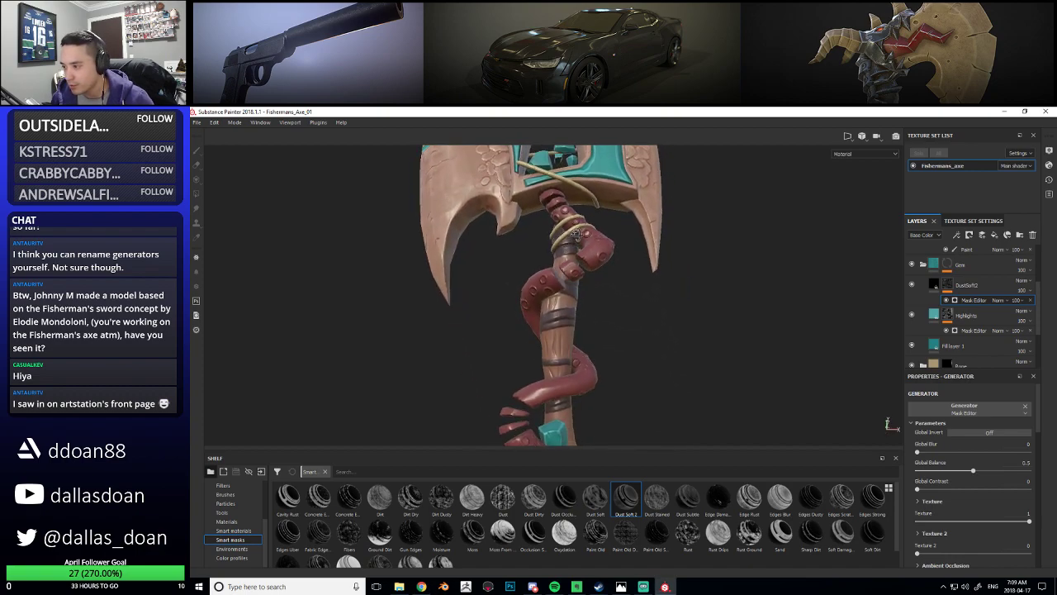
{"action": "right_click_drag", "start_coordinate": [576, 235], "coordinate": [585, 262], "text": "alt"}
{"action": "left_click_drag", "start_coordinate": [584, 262], "coordinate": [517, 393], "text": "alt"}
{"action": "right_click_drag", "start_coordinate": [517, 393], "coordinate": [481, 359], "text": "alt"}
{"action": "left_click_drag", "start_coordinate": [482, 358], "coordinate": [565, 360], "text": "alt"}
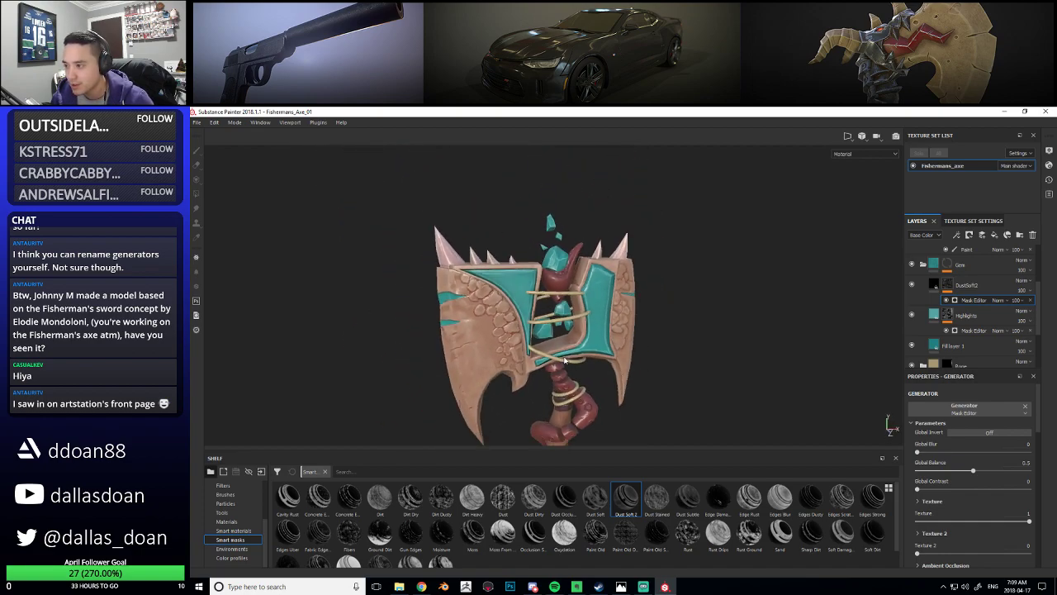
{"action": "right_click_drag", "start_coordinate": [565, 360], "coordinate": [547, 340], "text": "alt"}
{"action": "left_click_drag", "start_coordinate": [547, 340], "coordinate": [570, 347], "text": "alt"}
{"action": "right_click_drag", "start_coordinate": [570, 347], "coordinate": [551, 318], "text": "alt"}
{"action": "left_click_drag", "start_coordinate": [529, 293], "coordinate": [559, 296], "text": "alt"}
{"action": "middle_click_drag", "start_coordinate": [558, 296], "coordinate": [578, 299], "text": "alt"}
{"action": "right_click_drag", "start_coordinate": [578, 299], "coordinate": [645, 380], "text": "alt"}
{"action": "middle_click_drag", "start_coordinate": [646, 380], "coordinate": [621, 320], "text": "alt"}
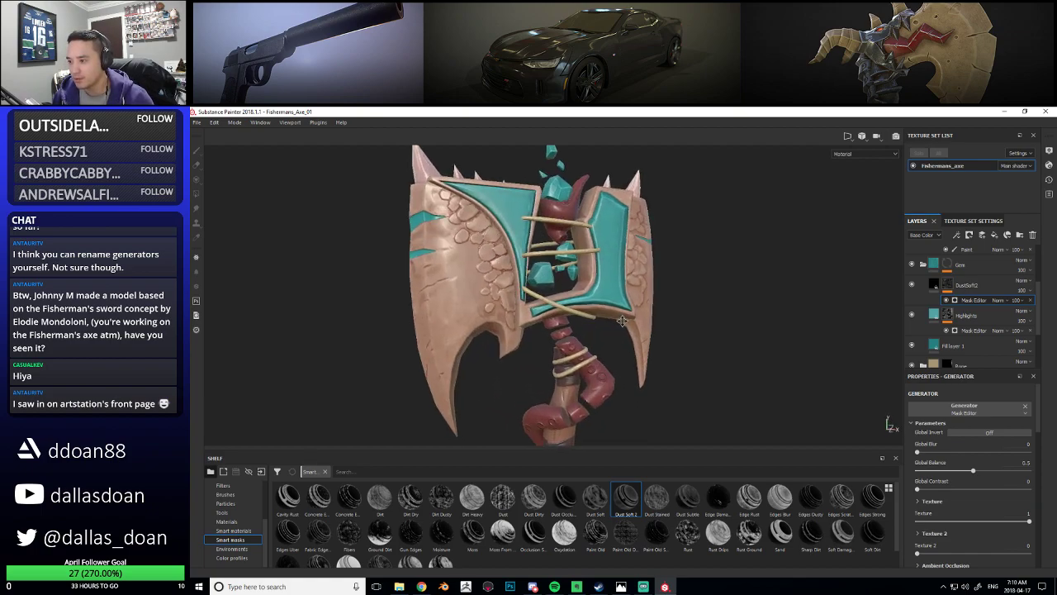
{"action": "left_click_drag", "start_coordinate": [621, 320], "coordinate": [605, 302], "text": "alt"}
{"action": "right_click_drag", "start_coordinate": [605, 302], "coordinate": [632, 332], "text": "alt"}
{"action": "left_click_drag", "start_coordinate": [632, 332], "coordinate": [647, 332], "text": "alt"}
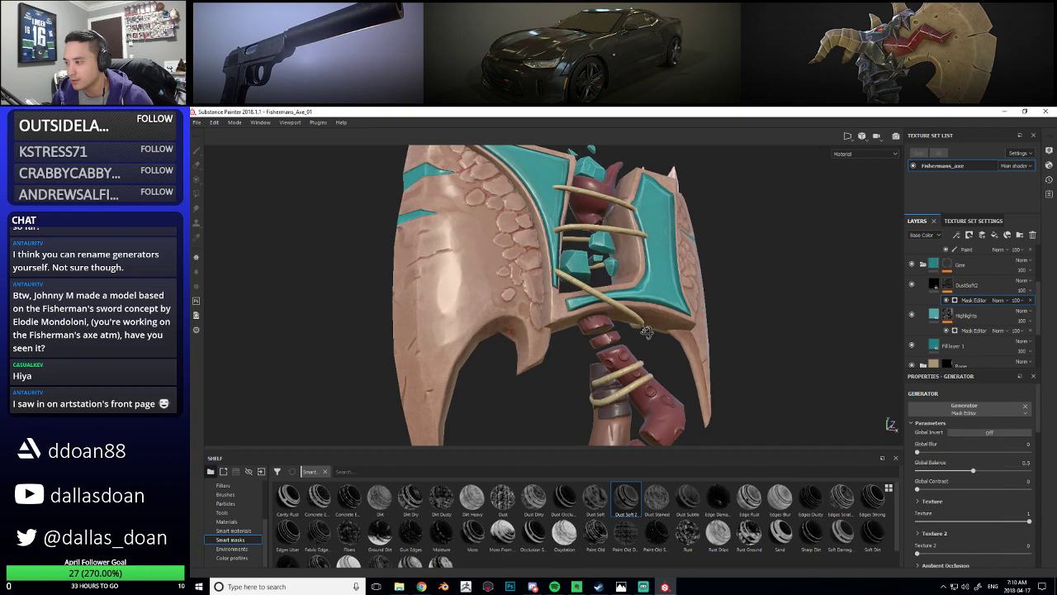
{"action": "right_click_drag", "start_coordinate": [647, 332], "coordinate": [617, 307], "text": "alt"}
{"action": "left_click_drag", "start_coordinate": [616, 307], "coordinate": [652, 327], "text": "alt"}
{"action": "right_click_drag", "start_coordinate": [652, 327], "coordinate": [677, 345], "text": "alt"}
{"action": "middle_click_drag", "start_coordinate": [677, 345], "coordinate": [619, 328], "text": "alt"}
{"action": "left_click_drag", "start_coordinate": [618, 328], "coordinate": [670, 329], "text": "alt"}
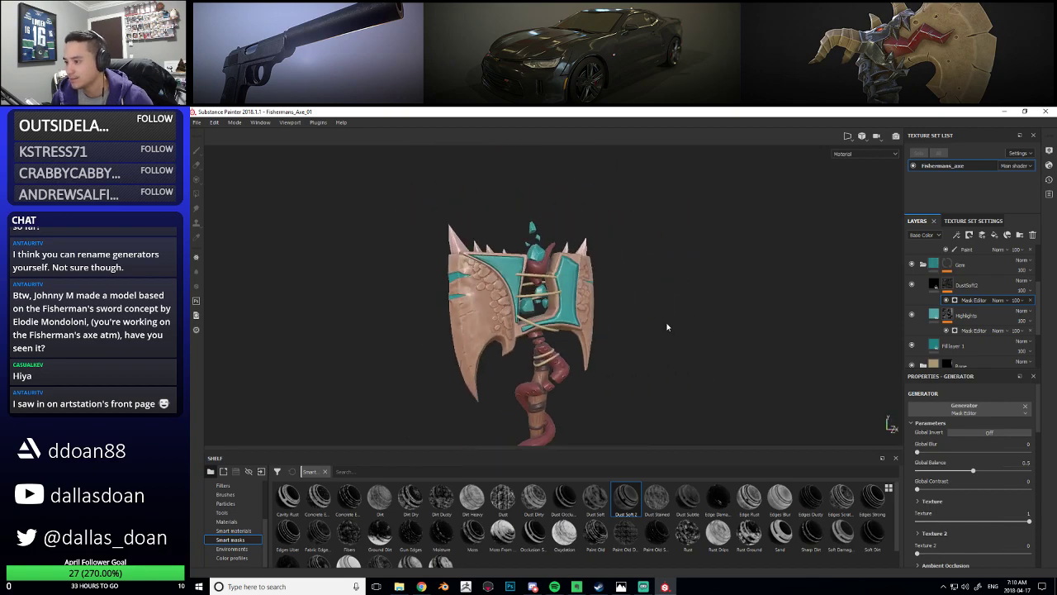
{"action": "middle_click_drag", "start_coordinate": [509, 298], "coordinate": [545, 285], "text": "alt"}
{"action": "right_click_drag", "start_coordinate": [545, 285], "coordinate": [539, 304], "text": "alt"}
{"action": "mouse_move", "coordinate": [538, 304]}
{"action": "left_mouse_down", "text": "alt"}
{"action": "mouse_move", "coordinate": [462, 297]}
{"action": "mouse_move", "coordinate": [481, 405]}
{"action": "mouse_move", "coordinate": [493, 299]}
{"action": "mouse_move", "coordinate": [537, 297]}
{"action": "left_mouse_up", "text": "alt"}
{"action": "middle_click_drag", "start_coordinate": [579, 400], "coordinate": [569, 282], "text": "alt"}
{"action": "left_click_drag", "start_coordinate": [569, 282], "coordinate": [546, 269], "text": "alt"}
{"action": "middle_click_drag", "start_coordinate": [547, 257], "coordinate": [556, 341], "text": "alt"}
{"action": "left_click_drag", "start_coordinate": [555, 305], "coordinate": [572, 339], "text": "alt"}
{"action": "middle_click_drag", "start_coordinate": [634, 343], "coordinate": [614, 288], "text": "alt"}
{"action": "left_click_drag", "start_coordinate": [620, 314], "coordinate": [593, 314], "text": "alt"}
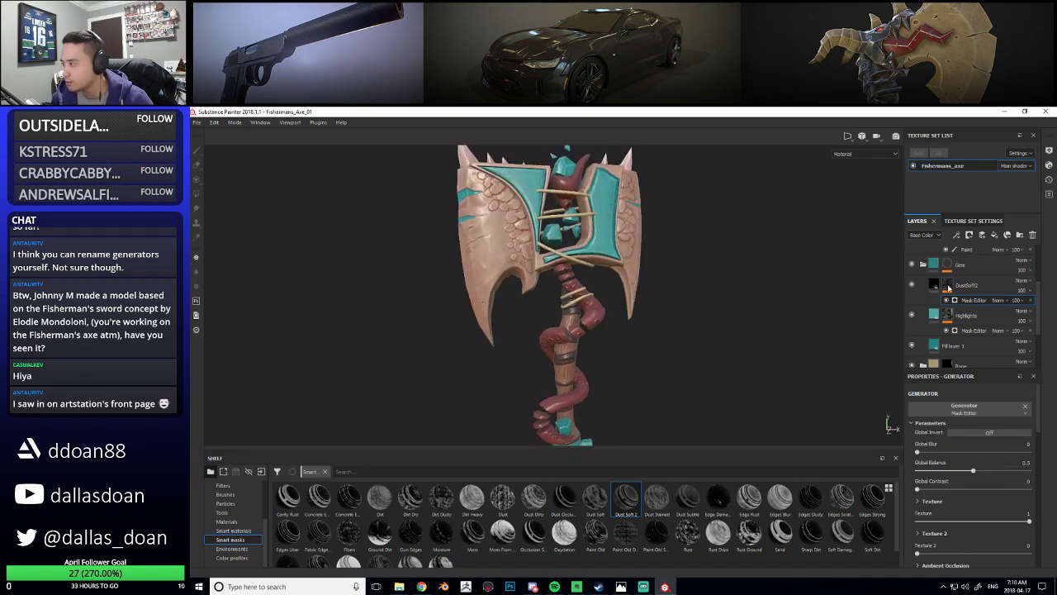
Collapse the Gem group and expand the OctopusSkin group to work on its Base layer
{"action": "left_click", "coordinate": [922, 264]}
{"action": "middle_click_drag", "start_coordinate": [562, 245], "coordinate": [561, 318], "text": "alt"}
{"action": "left_click_drag", "start_coordinate": [561, 319], "coordinate": [618, 356], "text": "alt"}
{"action": "middle_click_drag", "start_coordinate": [618, 356], "coordinate": [613, 309], "text": "alt"}
{"action": "left_click_drag", "start_coordinate": [614, 309], "coordinate": [632, 306], "text": "alt"}
{"action": "scroll", "coordinate": [962, 302], "scroll_direction": "up", "scroll_amount": 2}
{"action": "scroll", "coordinate": [968, 313], "scroll_direction": "down", "scroll_amount": 2}
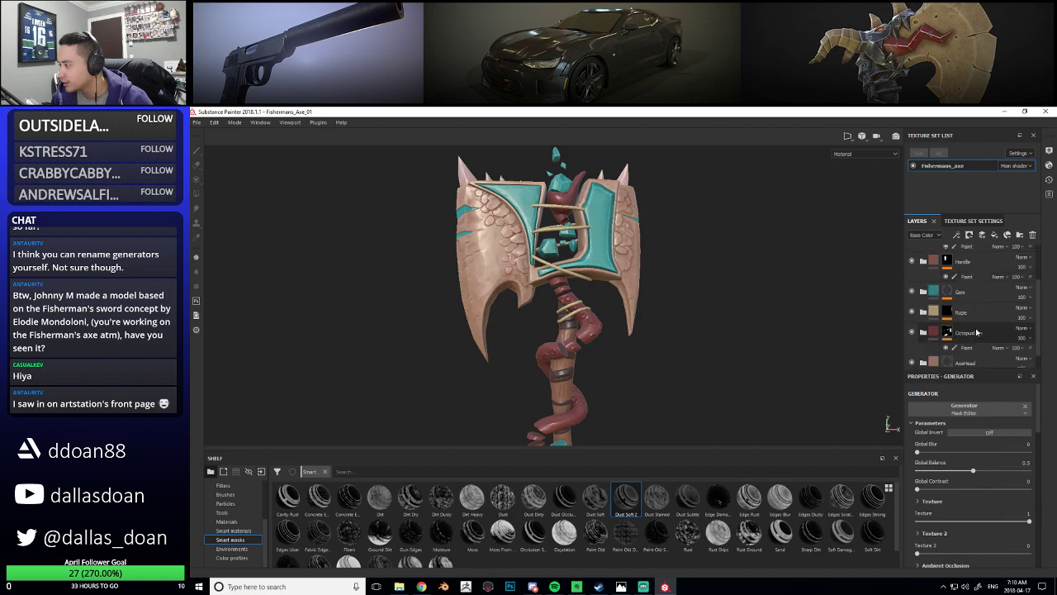
{"action": "left_click", "coordinate": [933, 332]}
{"action": "left_click", "coordinate": [923, 332]}
{"action": "scroll", "coordinate": [928, 333], "scroll_direction": "down", "scroll_amount": 2}
{"action": "left_click", "coordinate": [981, 318]}
{"action": "left_click", "coordinate": [976, 310]}
{"action": "left_click", "coordinate": [968, 324]}
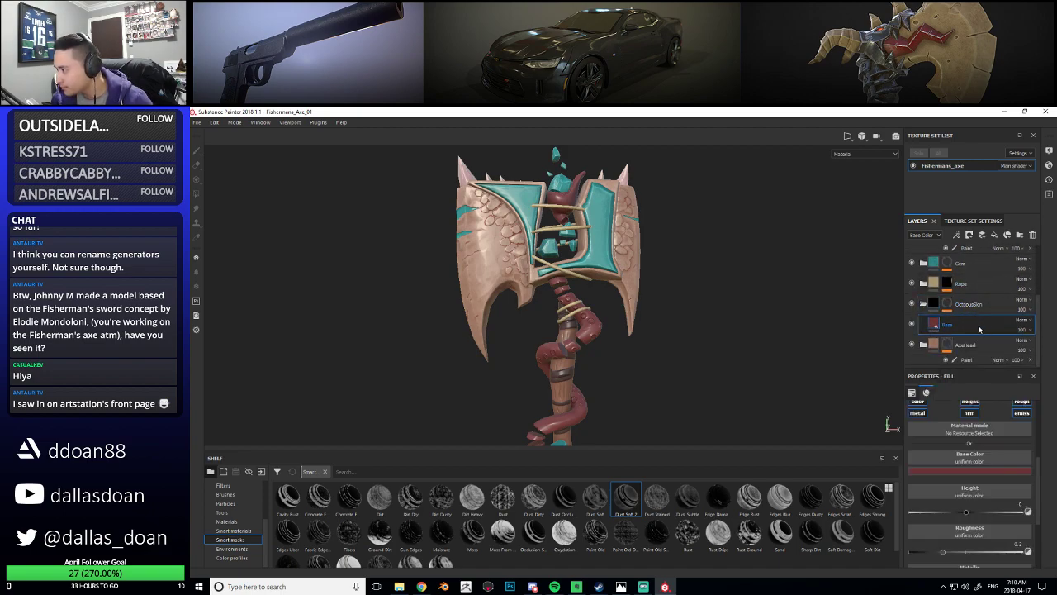
Duplicate the OctopusSkin group's Base layer and rename the copy as Highlights
{"action": "key", "text": "ctrl+d"}
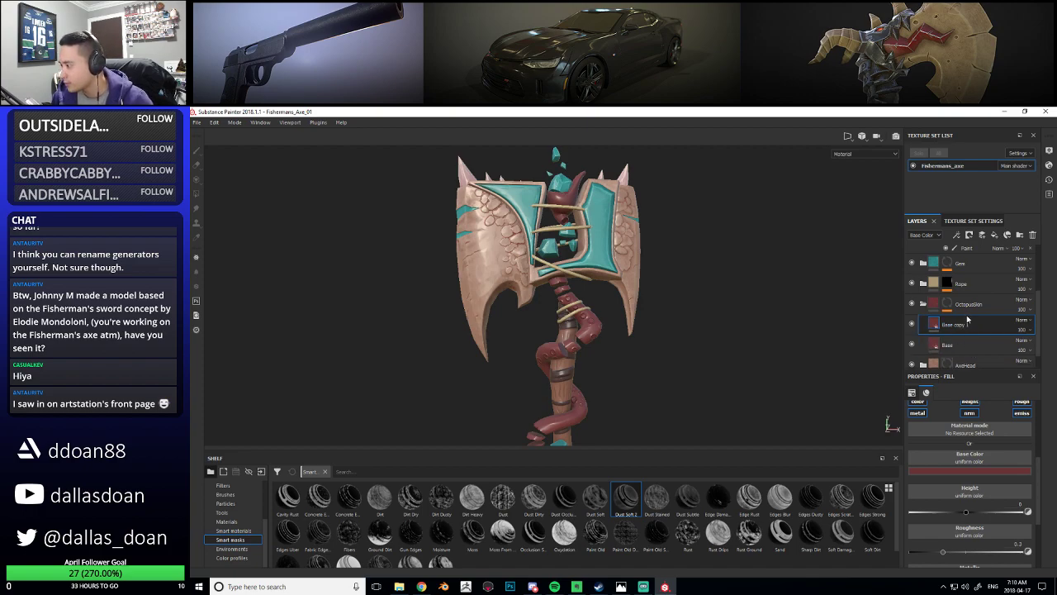
{"action": "double_click", "coordinate": [958, 324]}
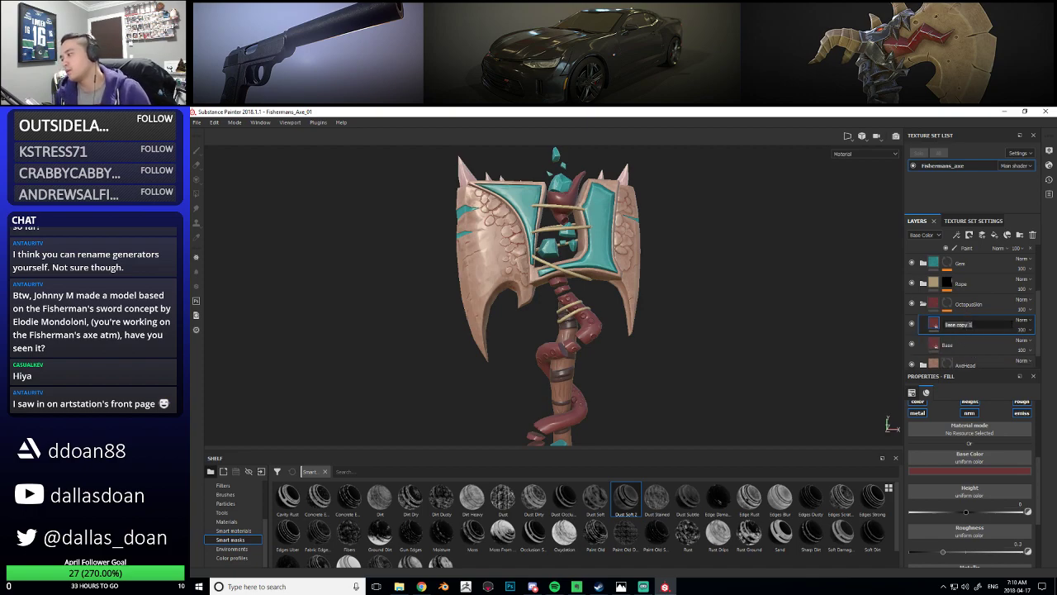
{"action": "type", "text": "Highlights"}
{"action": "key", "text": "Return"}
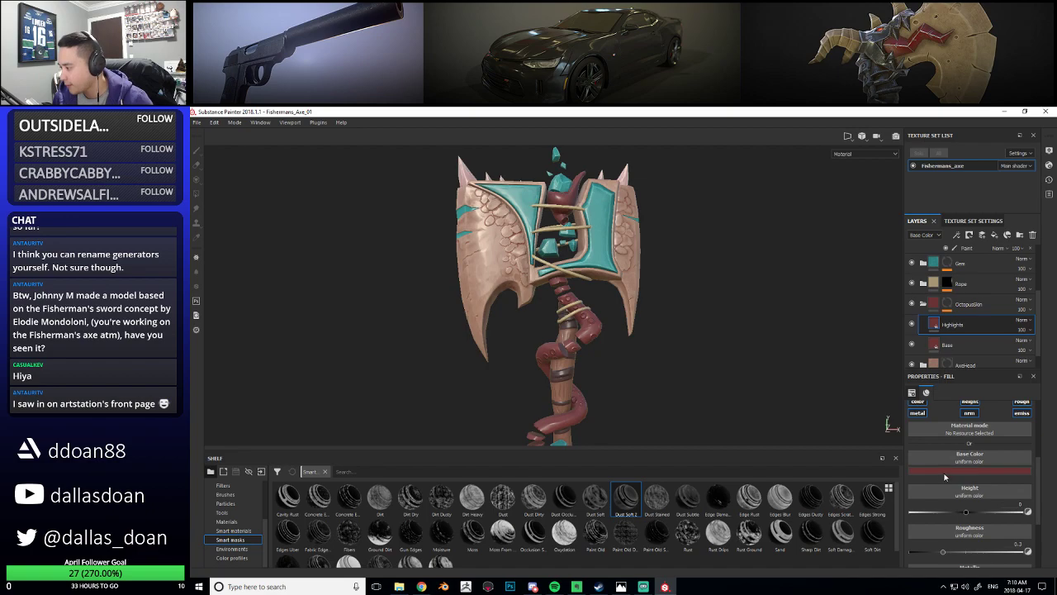
Lighten the OctopusSkin Highlights base color to a muted rosy red and give the layer a black mask
{"action": "left_click", "coordinate": [946, 472]}
{"action": "left_click", "coordinate": [961, 520]}
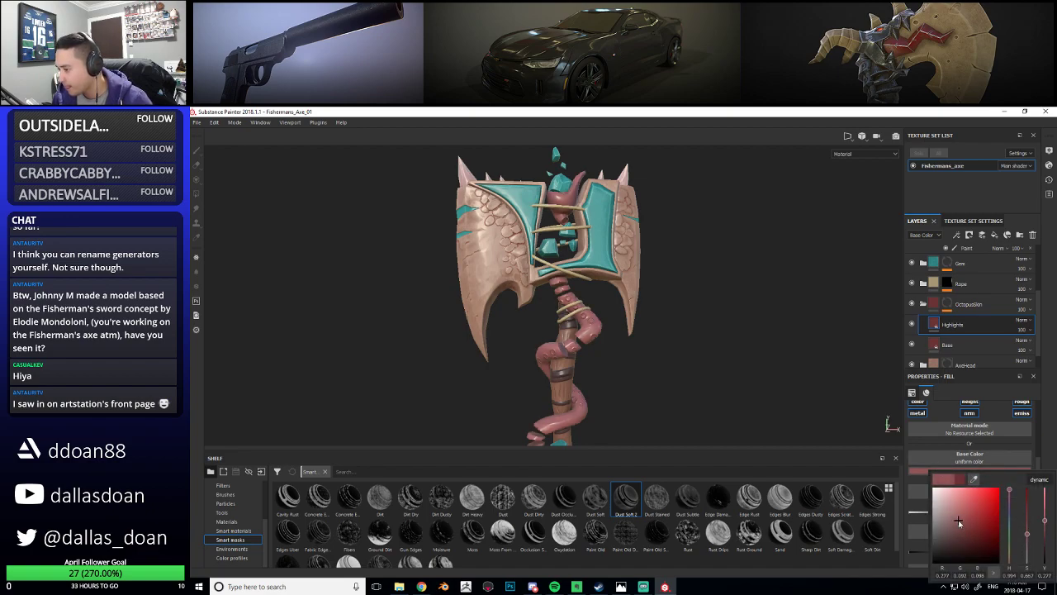
{"action": "scroll", "coordinate": [959, 313], "scroll_direction": "down", "scroll_amount": 1}
{"action": "right_click", "coordinate": [949, 302]}
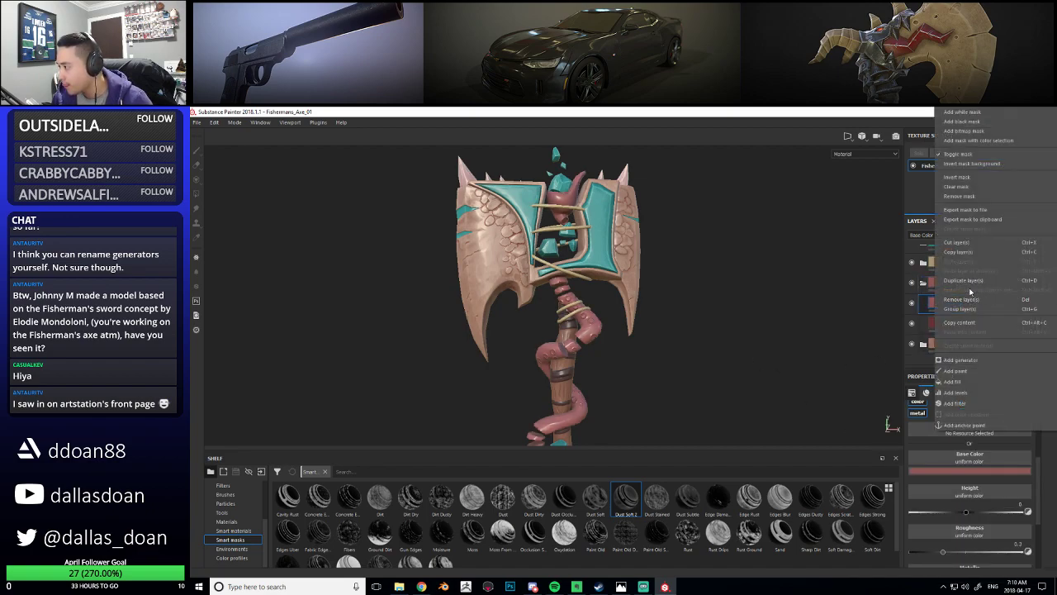
{"action": "left_click", "coordinate": [965, 122]}
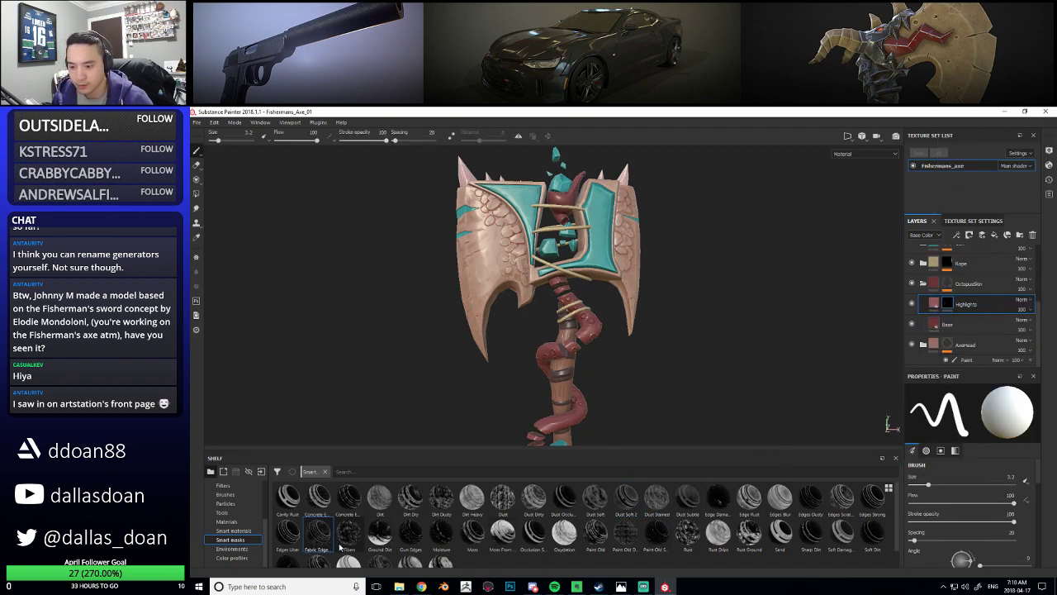
Apply the Fabric Edge smart mask to the OctopusSkin Highlights layer and check the edges on the tentacle
{"action": "left_click_drag", "start_coordinate": [325, 537], "coordinate": [955, 304]}
{"action": "scroll", "coordinate": [677, 310], "scroll_direction": "up", "scroll_amount": 6}
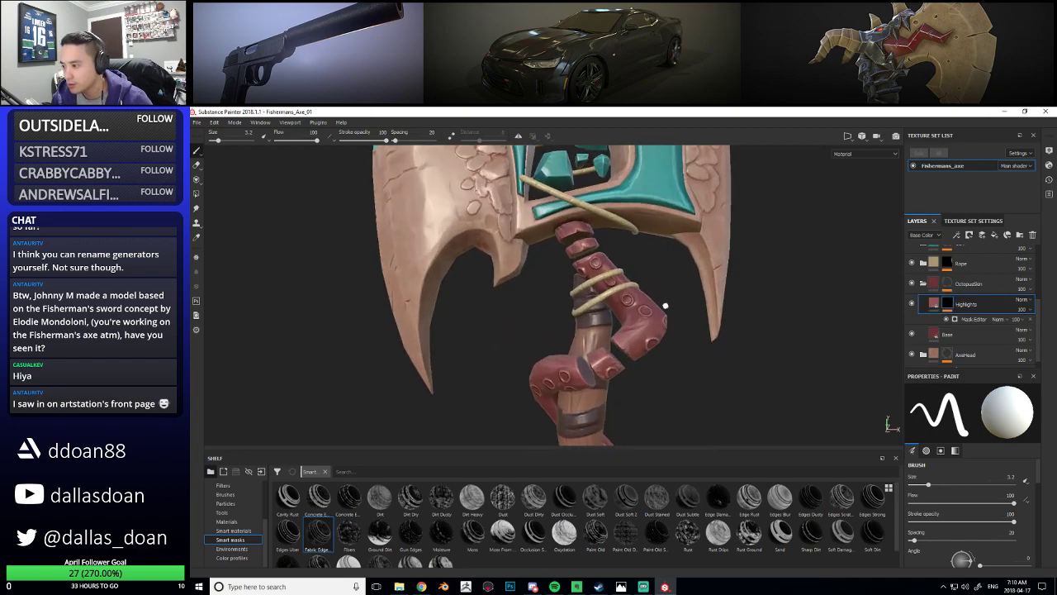
{"action": "left_click_drag", "start_coordinate": [672, 294], "coordinate": [714, 305], "text": "alt"}
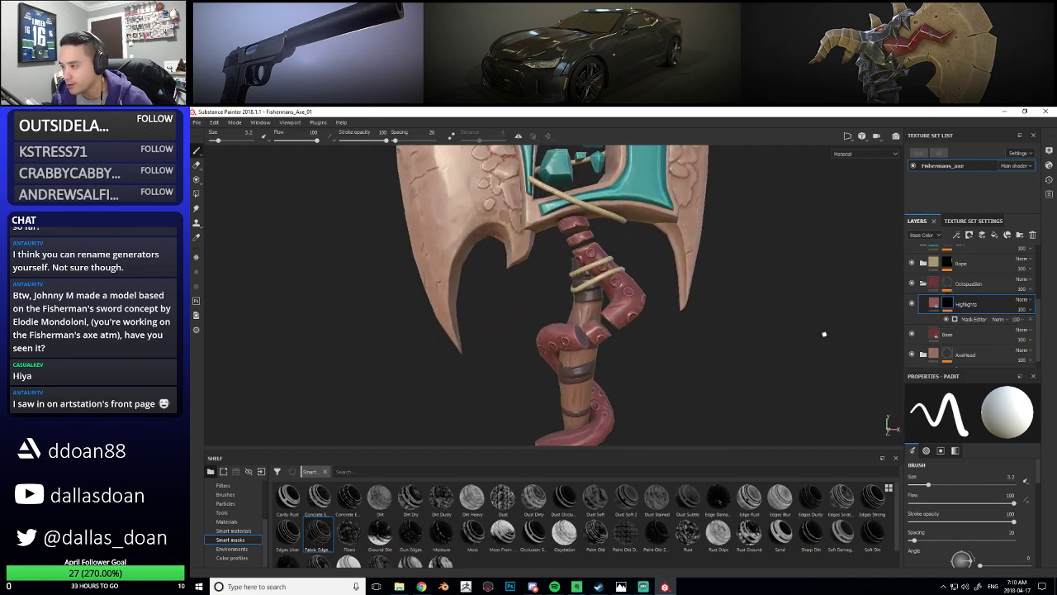
{"action": "left_click_drag", "start_coordinate": [852, 320], "coordinate": [661, 326], "text": "alt"}
Brighten the OctopusSkin Highlights base color further to a lighter pink and check it on the tentacle
{"action": "left_click", "coordinate": [936, 304]}
{"action": "left_click", "coordinate": [958, 472]}
{"action": "left_click_drag", "start_coordinate": [956, 520], "coordinate": [955, 511]}
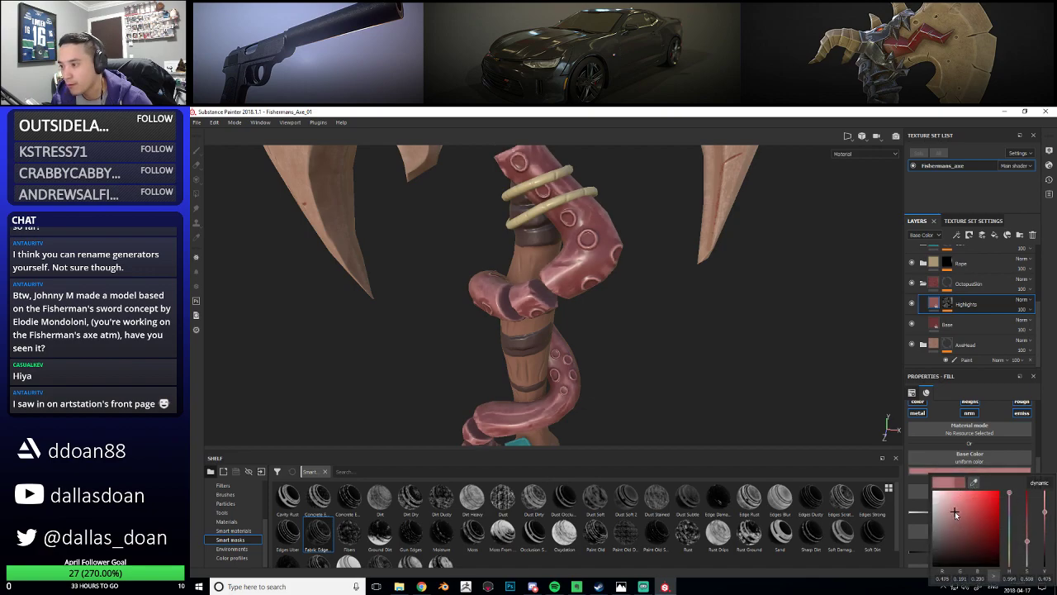
{"action": "right_click_drag", "start_coordinate": [814, 396], "coordinate": [690, 355], "text": "alt"}
{"action": "mouse_move", "coordinate": [690, 355]}
{"action": "left_mouse_down", "text": "alt"}
{"action": "mouse_move", "coordinate": [737, 328]}
{"action": "mouse_move", "coordinate": [648, 314]}
{"action": "left_mouse_up", "text": "alt"}
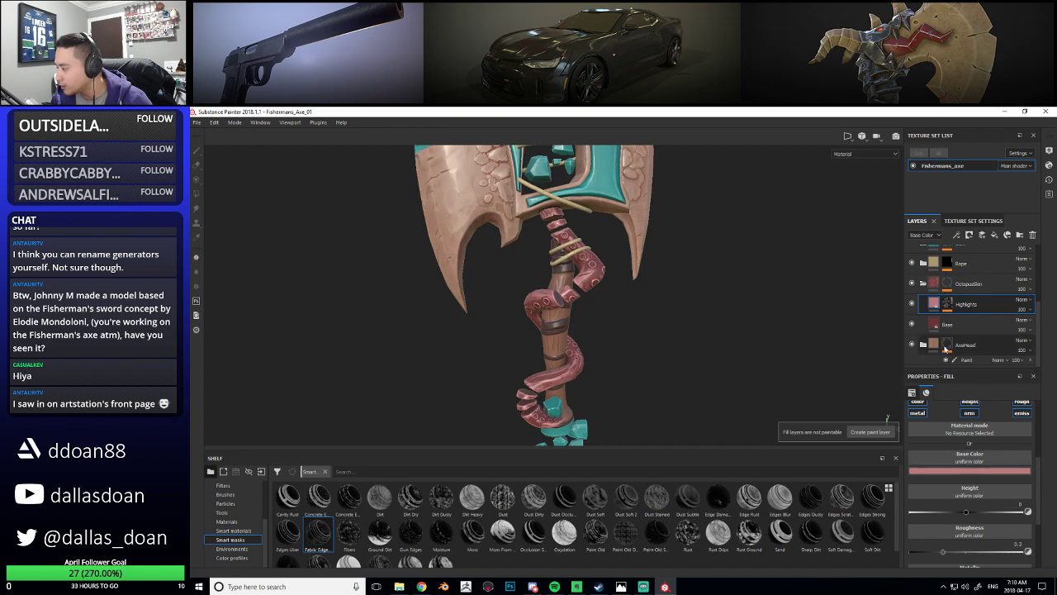
Try a Global Balance of about 0.57 on the Highlights Mask Editor and restore it to 0.5
{"action": "left_click", "coordinate": [949, 305]}
{"action": "left_click", "coordinate": [960, 319]}
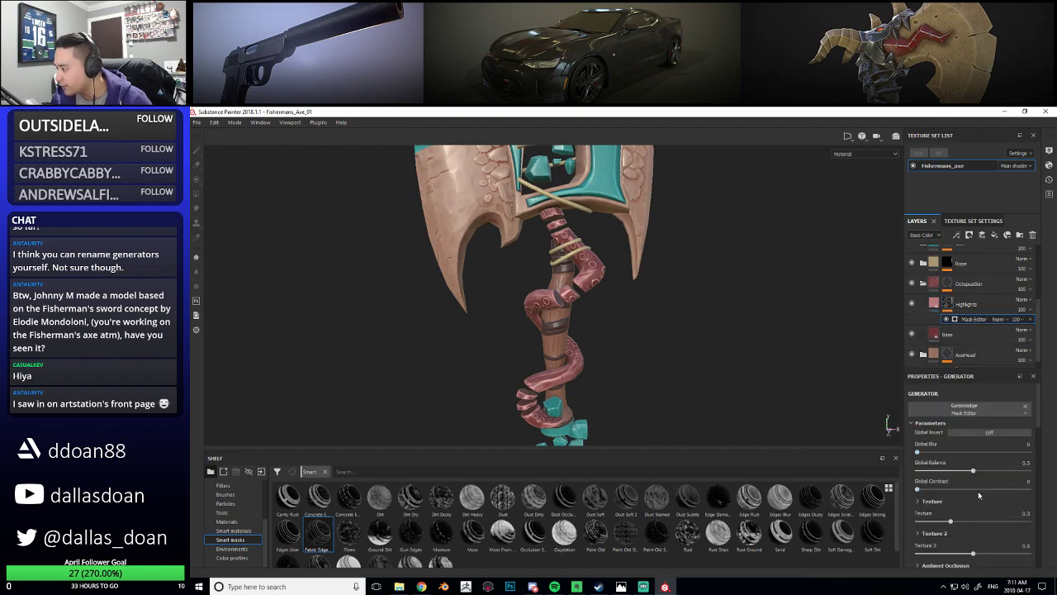
{"action": "left_click_drag", "start_coordinate": [964, 471], "coordinate": [980, 474]}
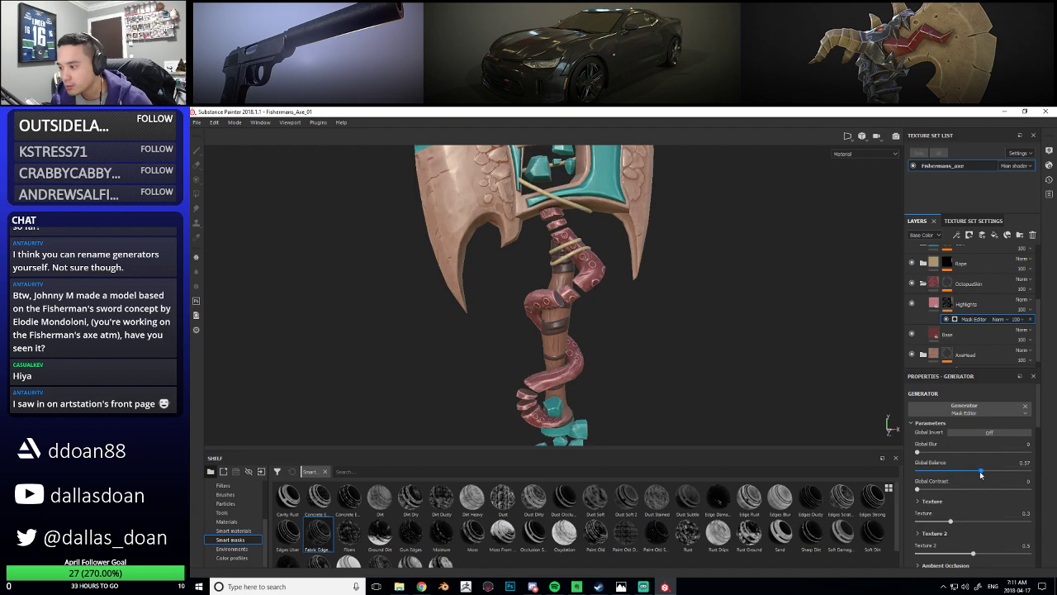
{"action": "key", "text": "Return"}
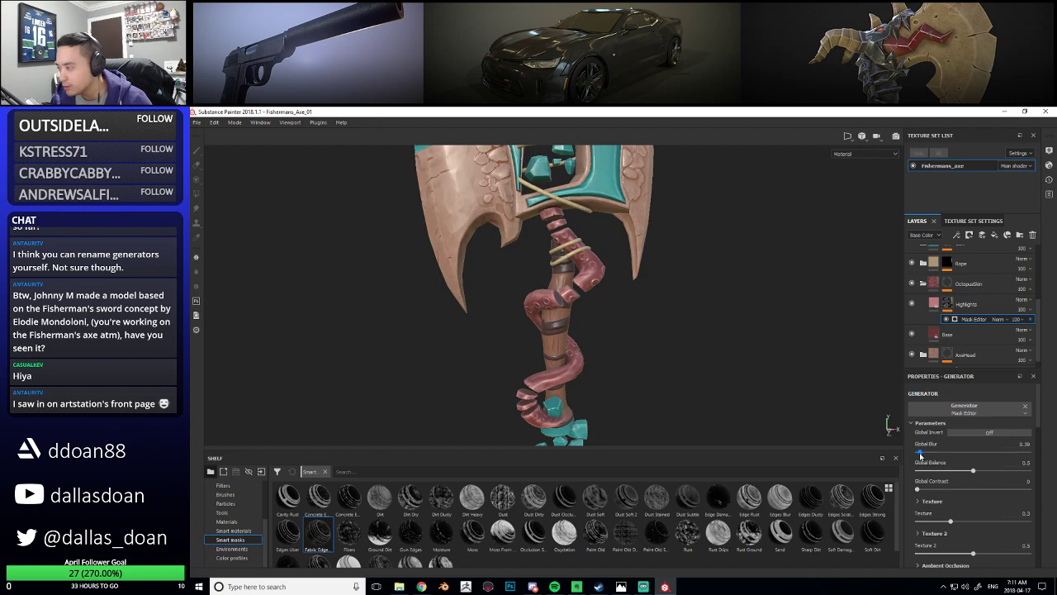
Try Global Blur values of 0.1 and 0.2 on the Highlights Mask Editor and compare the tentacle highlights
{"action": "left_click_drag", "start_coordinate": [1019, 445], "coordinate": [1056, 456]}
{"action": "key", "text": "Return"}
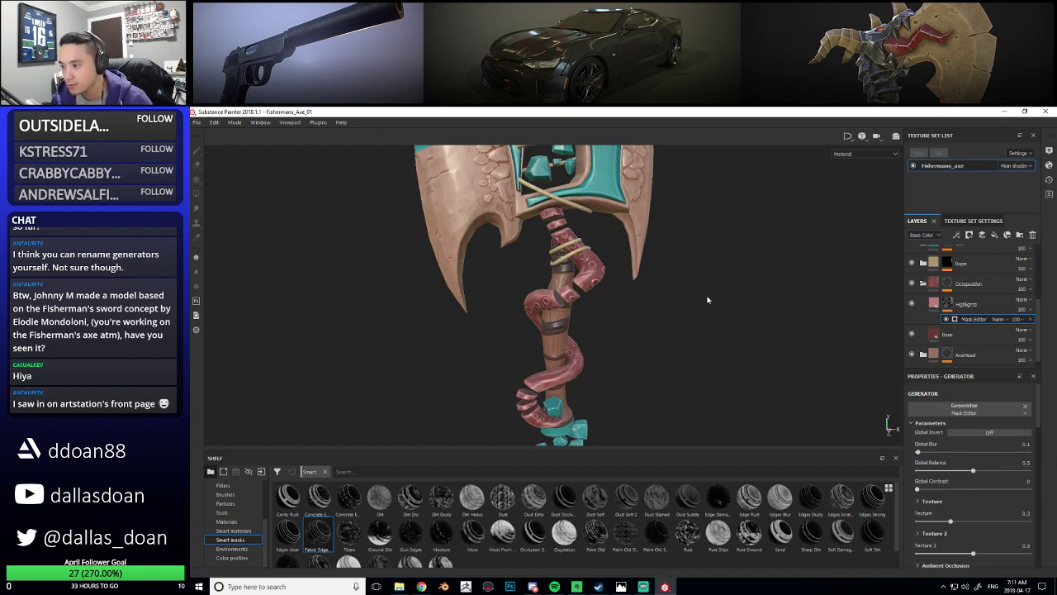
{"action": "scroll", "coordinate": [755, 353], "scroll_direction": "up", "scroll_amount": 3}
{"action": "left_click_drag", "start_coordinate": [755, 353], "coordinate": [579, 329], "text": "alt"}
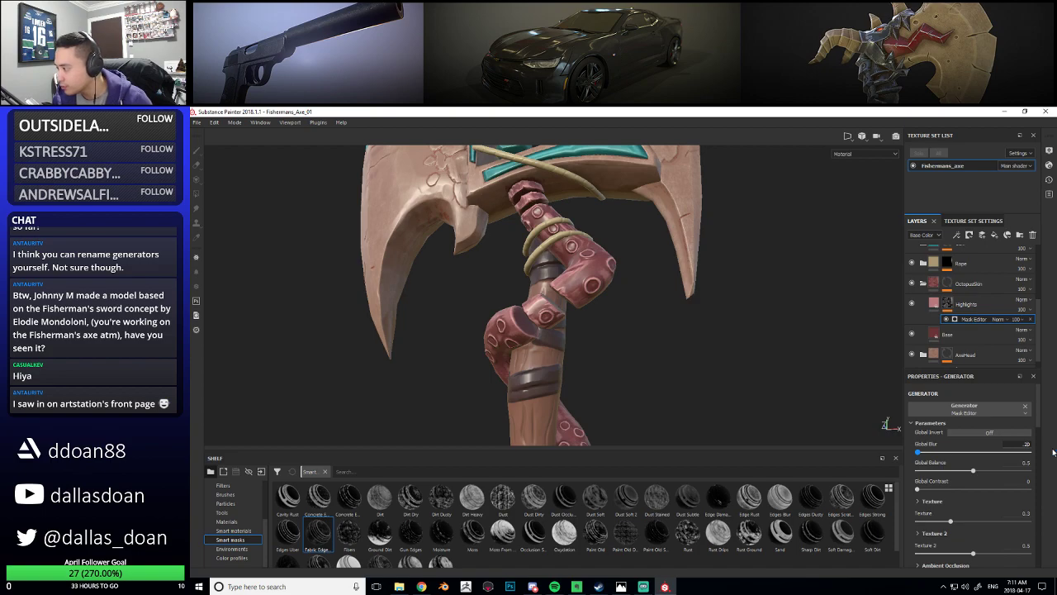
{"action": "key", "text": "Return"}
{"action": "left_click_drag", "start_coordinate": [717, 365], "coordinate": [677, 345], "text": "alt"}
{"action": "scroll", "coordinate": [634, 320], "scroll_direction": "down", "scroll_amount": 5}
{"action": "scroll", "coordinate": [634, 320], "scroll_direction": "up", "scroll_amount": 5}
Set the Highlights Mask Editor's Global Blur to 0.3 and check the tentacle up close and from a distance
{"action": "left_click", "coordinate": [1025, 443]}
{"action": "type", "text": "0.3"}
{"action": "key", "text": "Return"}
{"action": "left_click_drag", "start_coordinate": [685, 361], "coordinate": [675, 329], "text": "alt"}
{"action": "scroll", "coordinate": [591, 363], "scroll_direction": "down", "scroll_amount": 4}
{"action": "scroll", "coordinate": [631, 362], "scroll_direction": "up", "scroll_amount": 4}
{"action": "scroll", "coordinate": [596, 258], "scroll_direction": "down", "scroll_amount": 3}
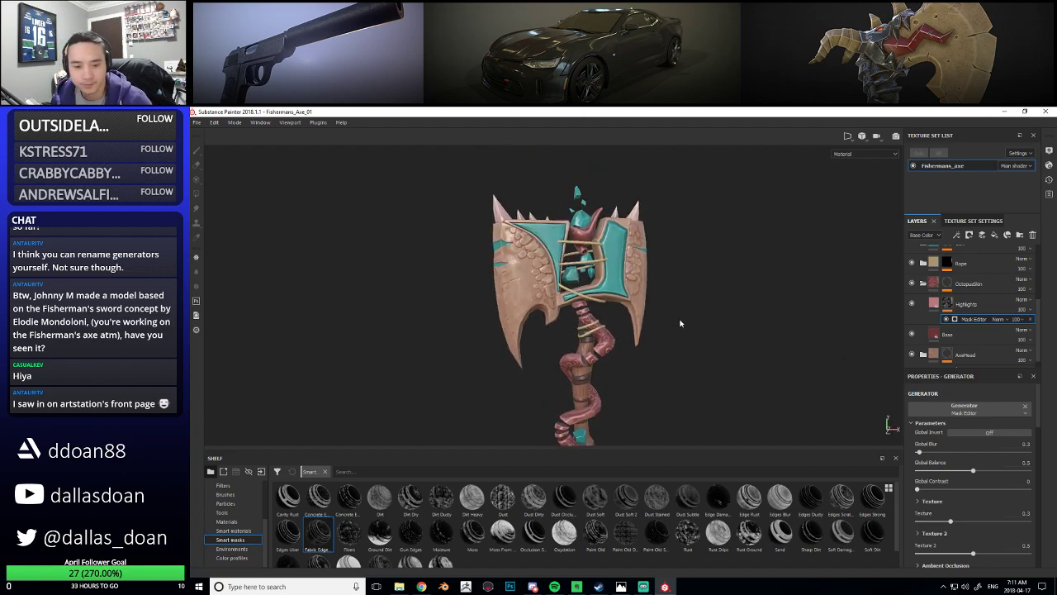
Duplicate the OctopusSkin Highlights layer and rename the copy as Shadows
{"action": "left_click", "coordinate": [945, 311]}
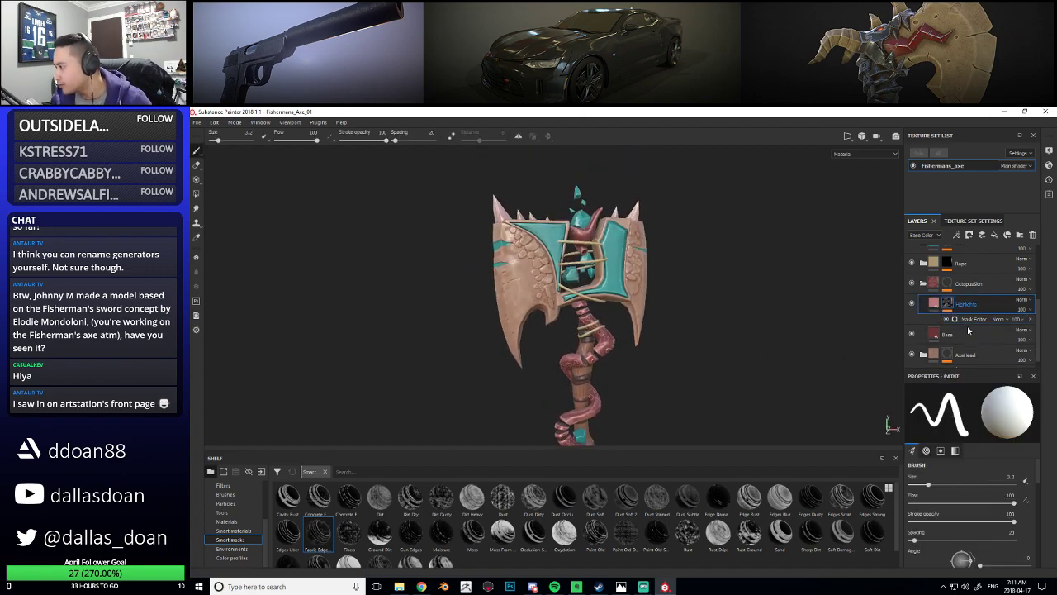
{"action": "left_click_drag", "start_coordinate": [661, 331], "coordinate": [685, 314], "text": "alt"}
{"action": "key", "text": "ctrl+d"}
{"action": "double_click", "coordinate": [977, 304]}
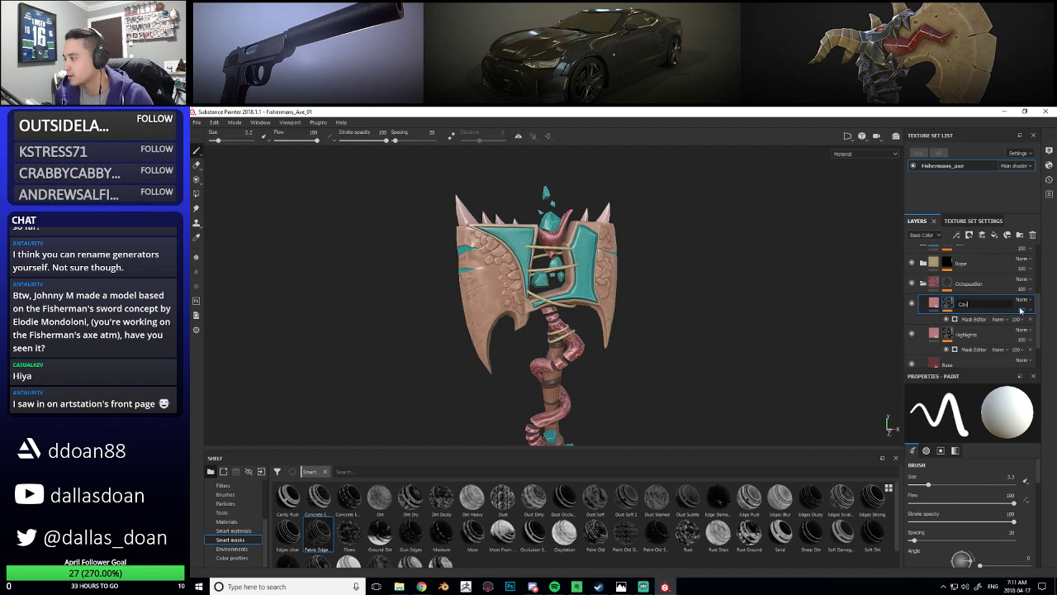
{"action": "type", "text": "Shadows"}
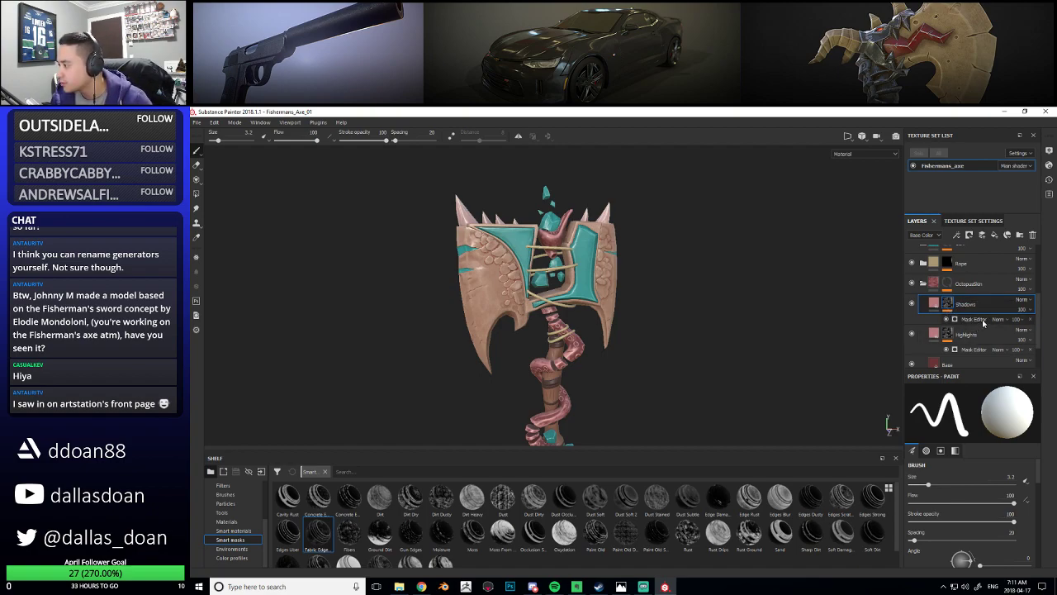
Remove the Mask Editor from the Shadows layer's mask and darken its base color to a deep maroon
{"action": "left_click", "coordinate": [1029, 318]}
{"action": "left_click", "coordinate": [934, 304]}
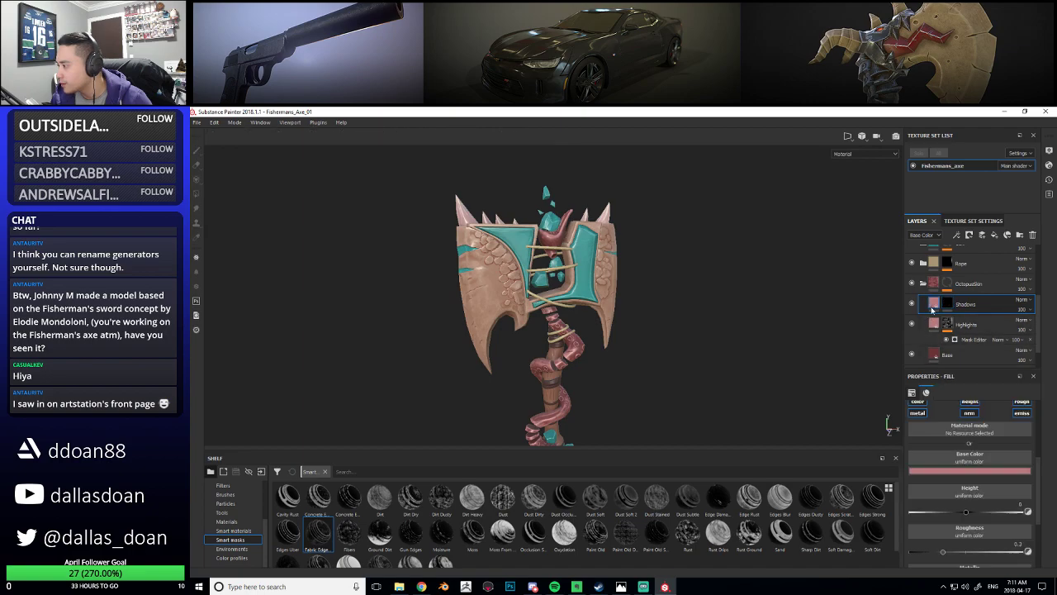
{"action": "left_click", "coordinate": [958, 472]}
{"action": "left_click_drag", "start_coordinate": [955, 514], "coordinate": [964, 529]}
{"action": "left_click", "coordinate": [790, 384]}
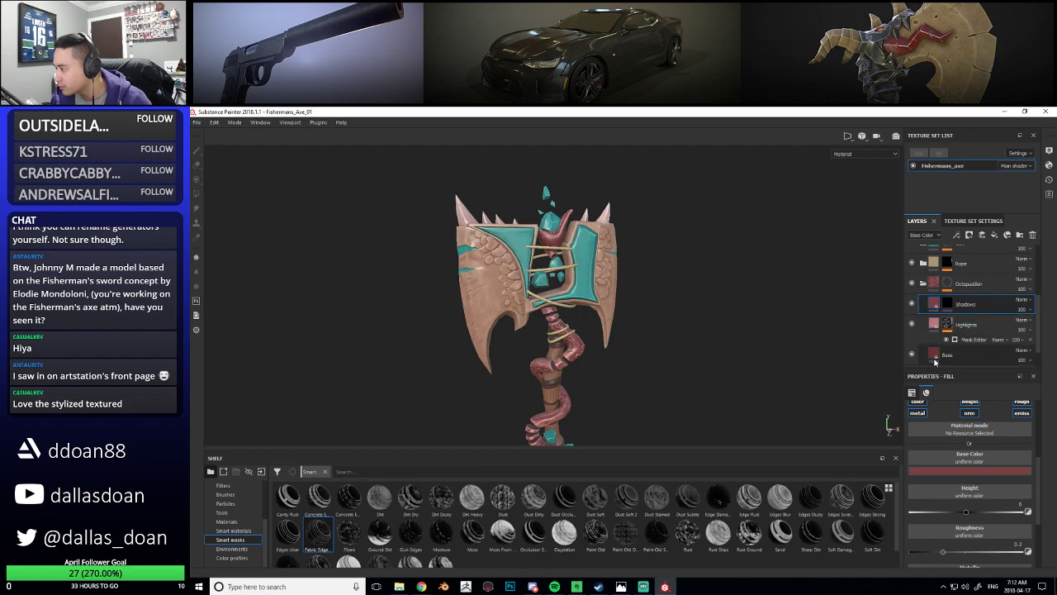
{"action": "left_click", "coordinate": [952, 469]}
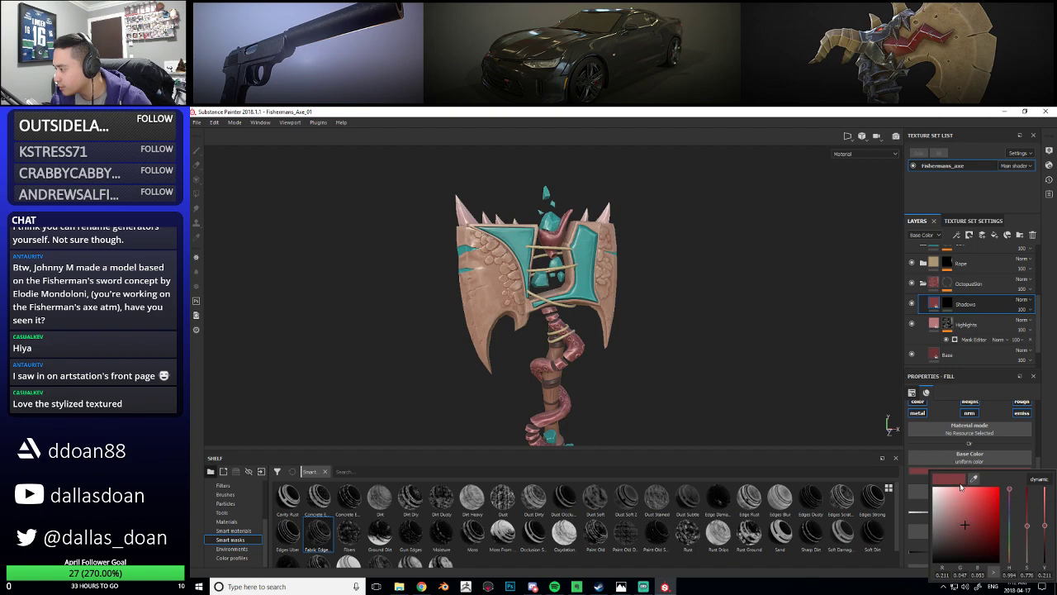
{"action": "left_click", "coordinate": [965, 531]}
{"action": "left_click_drag", "start_coordinate": [964, 530], "coordinate": [965, 540]}
{"action": "middle_click_drag", "start_coordinate": [687, 348], "coordinate": [724, 284], "text": "alt"}
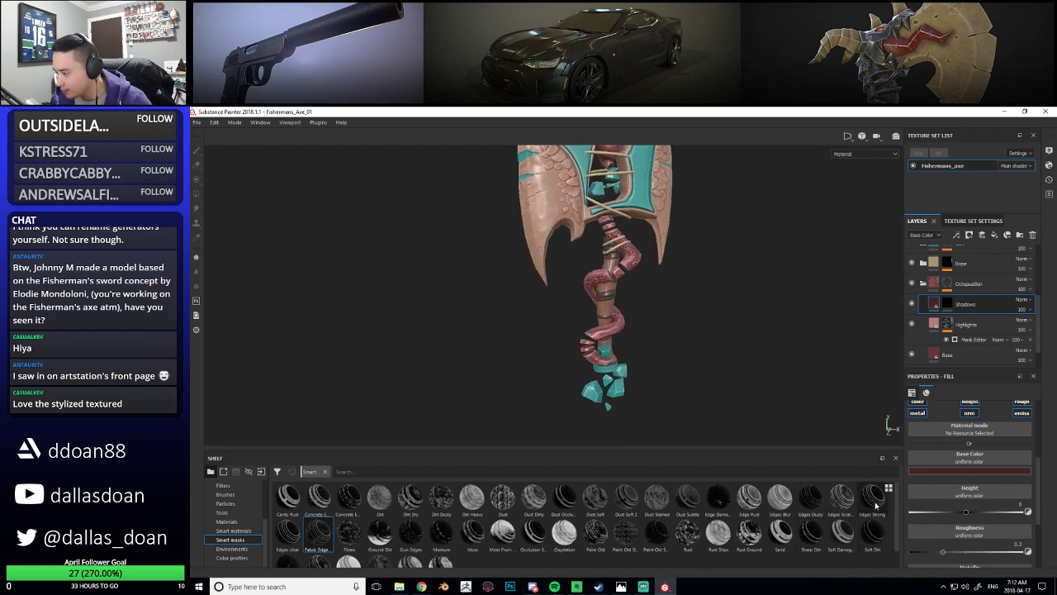
Try the Soft Dirt smart mask on the OctopusSkin Shadows layer, inspect the tentacle, and remove the Dirt generator
{"action": "mouse_move", "coordinate": [295, 538]}
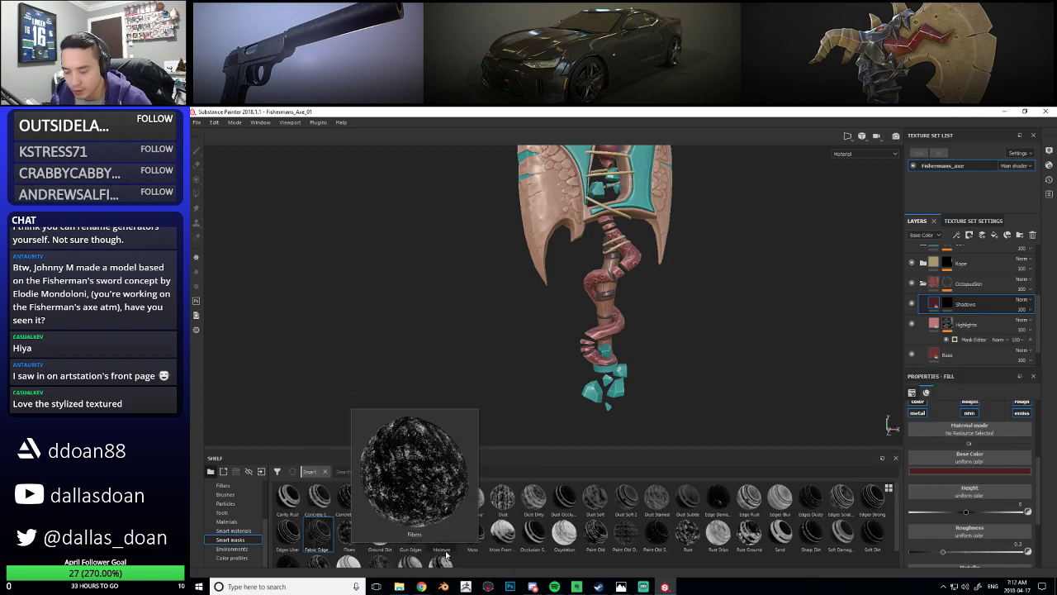
{"action": "scroll", "coordinate": [526, 550], "scroll_direction": "down", "scroll_amount": 1}
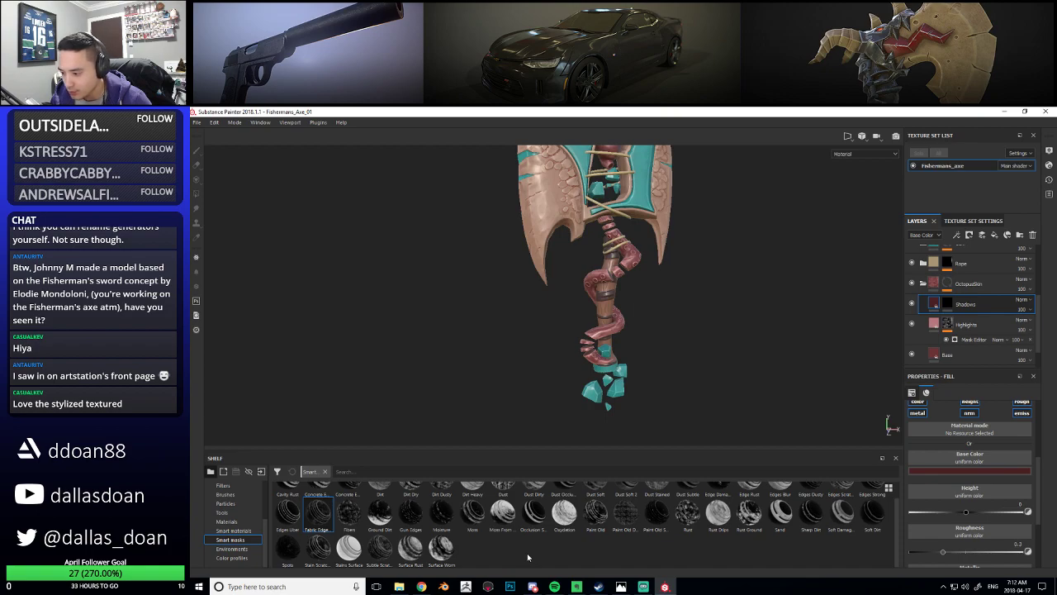
{"action": "mouse_move", "coordinate": [538, 513]}
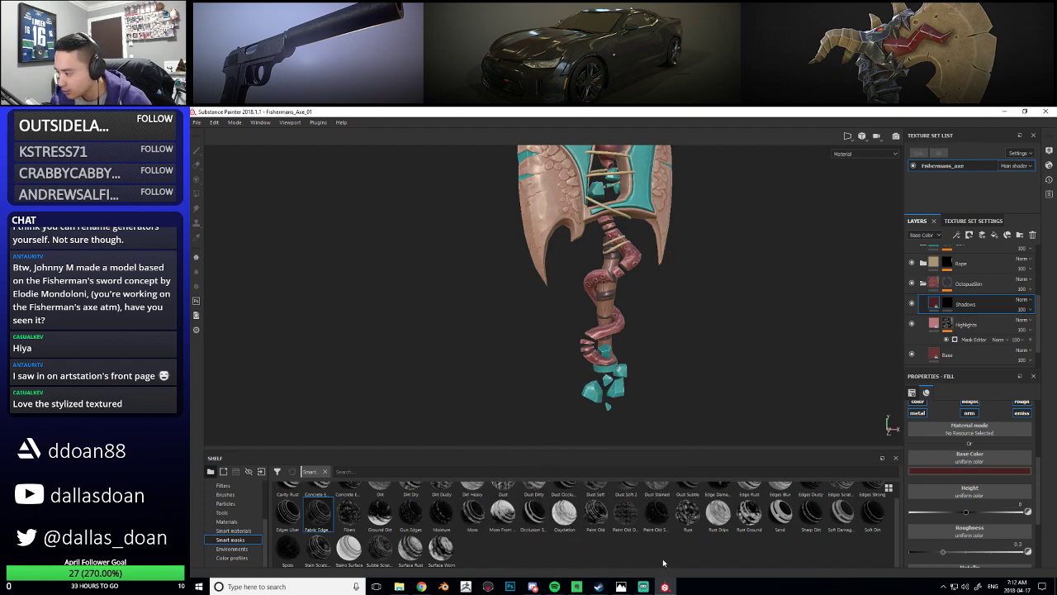
{"action": "mouse_move", "coordinate": [843, 522]}
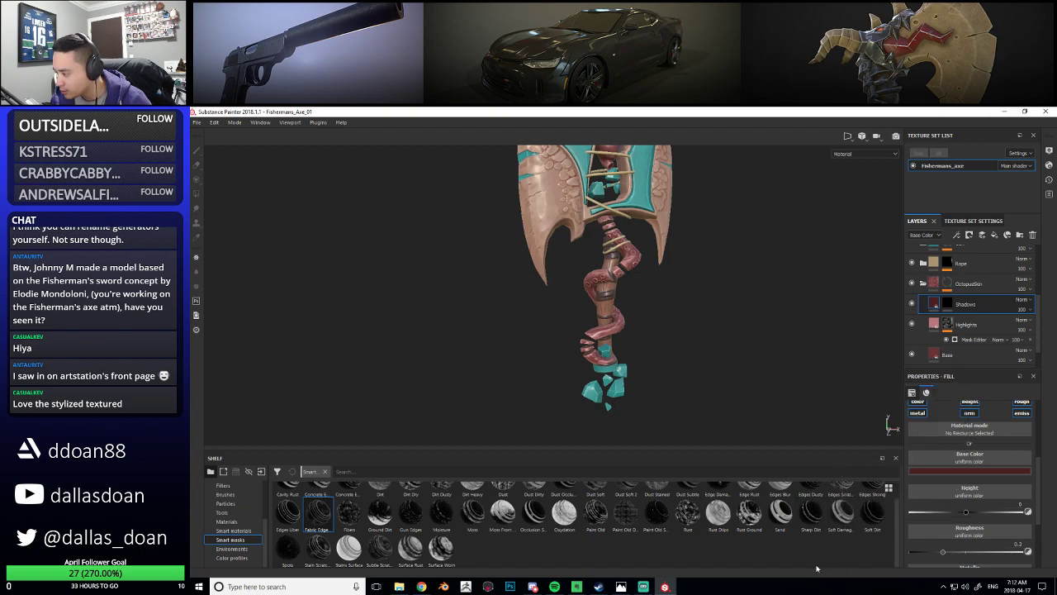
{"action": "mouse_move", "coordinate": [870, 508]}
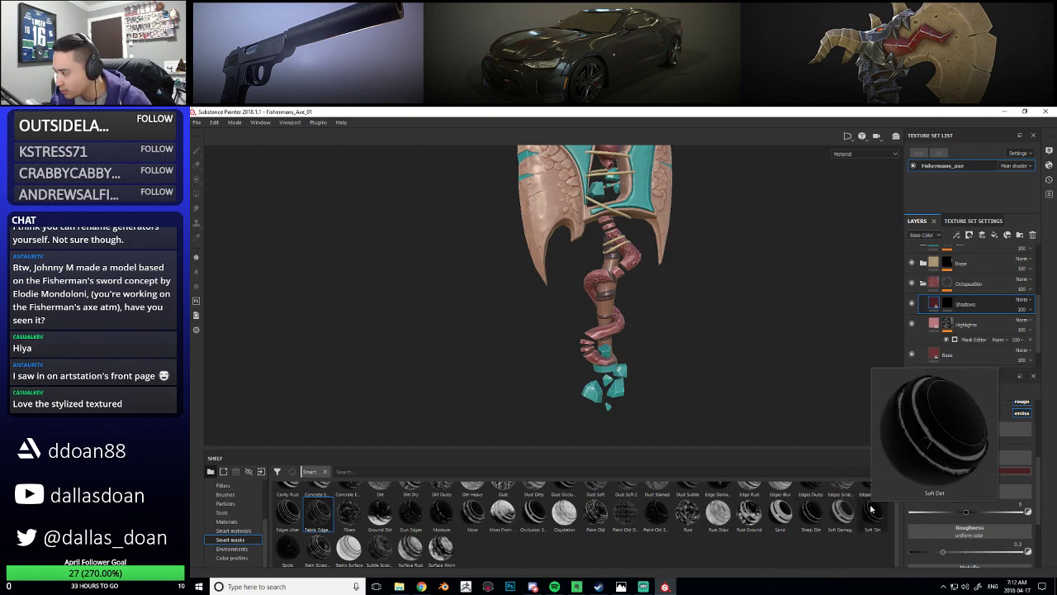
{"action": "mouse_move", "coordinate": [870, 508]}
{"action": "left_mouse_down"}
{"action": "mouse_move", "coordinate": [947, 300]}
{"action": "mouse_move", "coordinate": [958, 300]}
{"action": "mouse_move", "coordinate": [936, 314]}
{"action": "left_mouse_up"}
{"action": "middle_click_drag", "start_coordinate": [653, 347], "coordinate": [657, 378], "text": "alt"}
{"action": "scroll", "coordinate": [650, 394], "scroll_direction": "up", "scroll_amount": 5}
{"action": "left_click_drag", "start_coordinate": [653, 350], "coordinate": [603, 369], "text": "alt"}
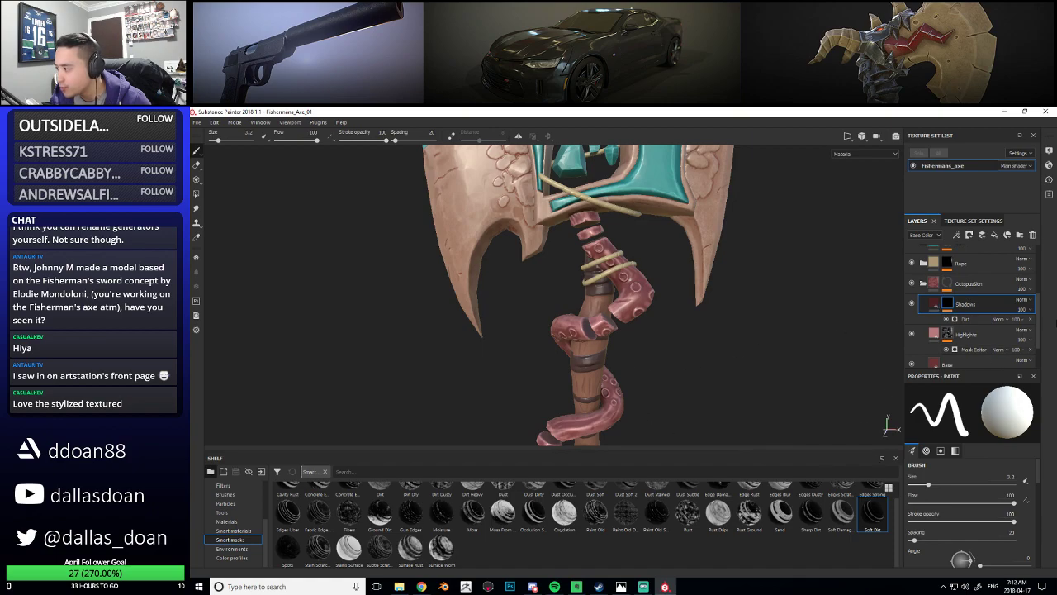
{"action": "left_click", "coordinate": [1030, 319]}
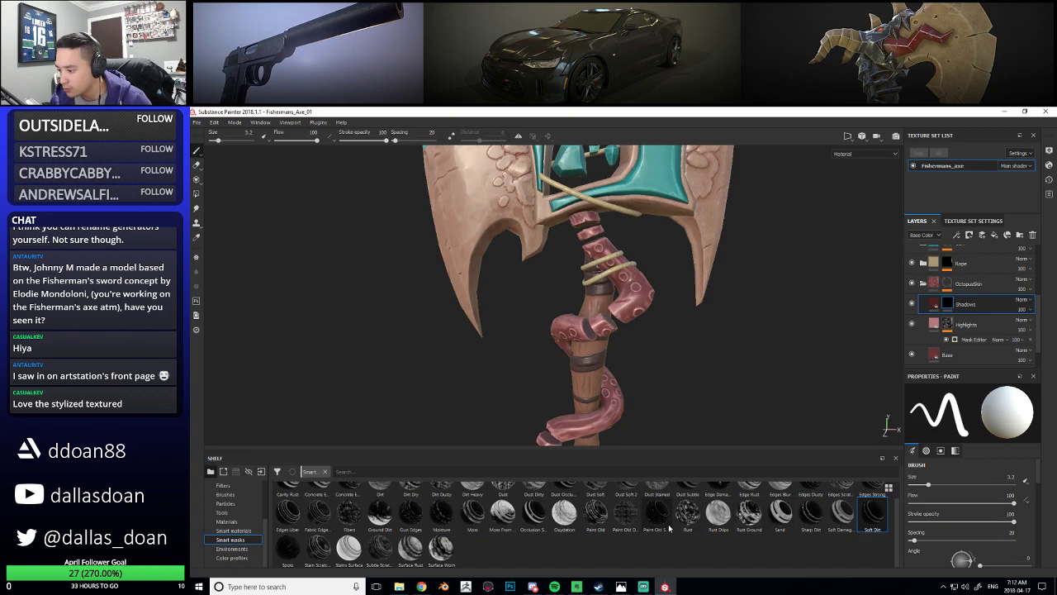
Apply the Occlusion smart mask to the OctopusSkin Shadows layer and inspect the tentacle shading up close
{"action": "mouse_move", "coordinate": [787, 524]}
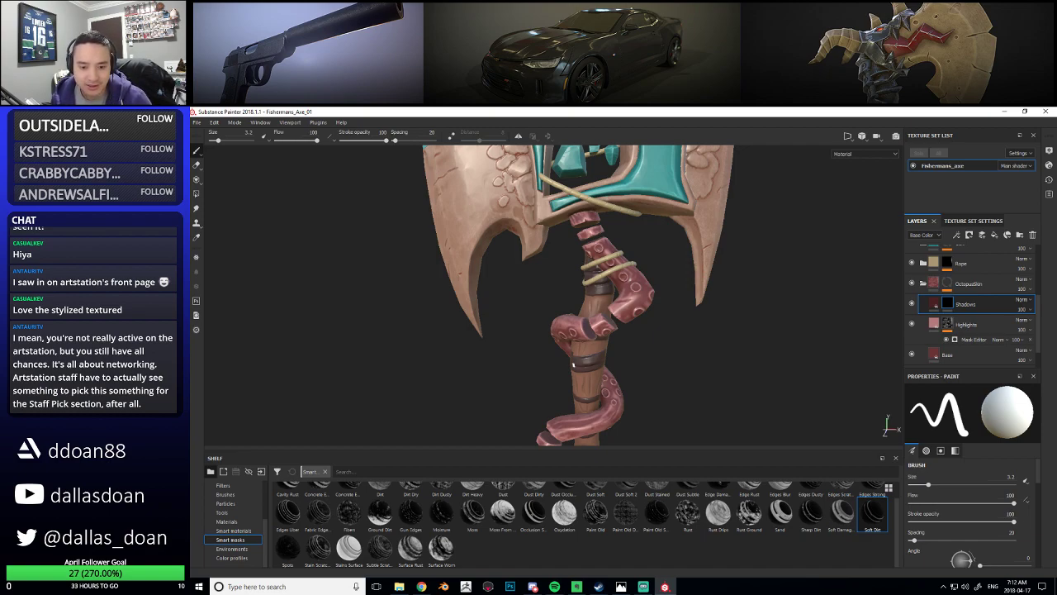
{"action": "right_click_drag", "start_coordinate": [628, 355], "coordinate": [546, 356], "text": "alt"}
{"action": "left_click_drag", "start_coordinate": [545, 355], "coordinate": [594, 372], "text": "alt"}
{"action": "middle_click_drag", "start_coordinate": [593, 372], "coordinate": [595, 360], "text": "alt"}
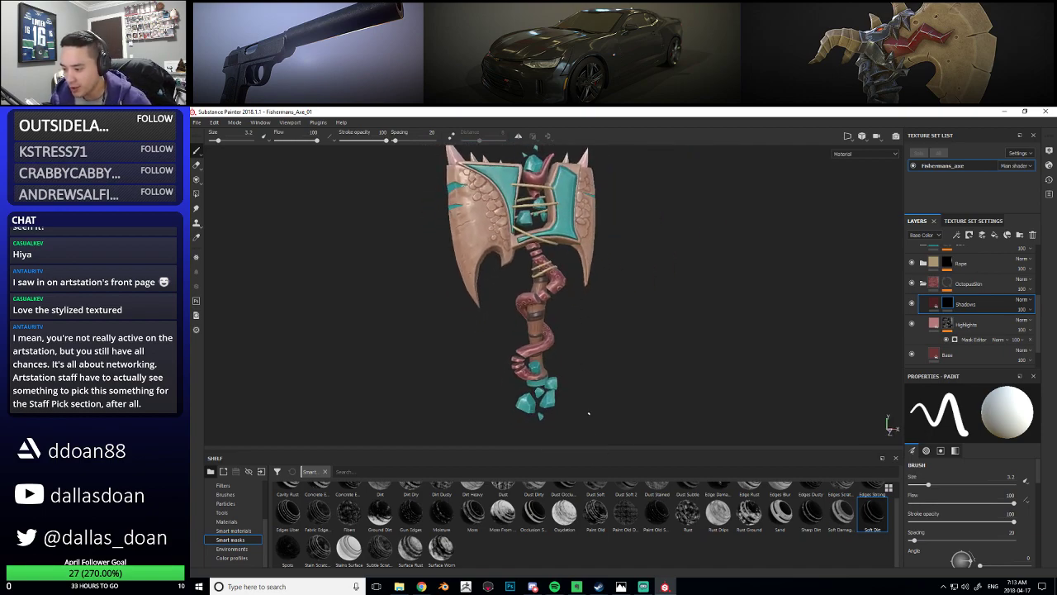
{"action": "left_click_drag", "start_coordinate": [534, 512], "coordinate": [954, 304]}
{"action": "middle_click_drag", "start_coordinate": [549, 299], "coordinate": [568, 330], "text": "alt"}
{"action": "right_click_drag", "start_coordinate": [529, 331], "coordinate": [673, 344], "text": "alt"}
{"action": "mouse_move", "coordinate": [673, 344]}
{"action": "left_mouse_down", "text": "alt"}
{"action": "mouse_move", "coordinate": [623, 352]}
{"action": "mouse_move", "coordinate": [659, 329]}
{"action": "left_mouse_up", "text": "alt"}
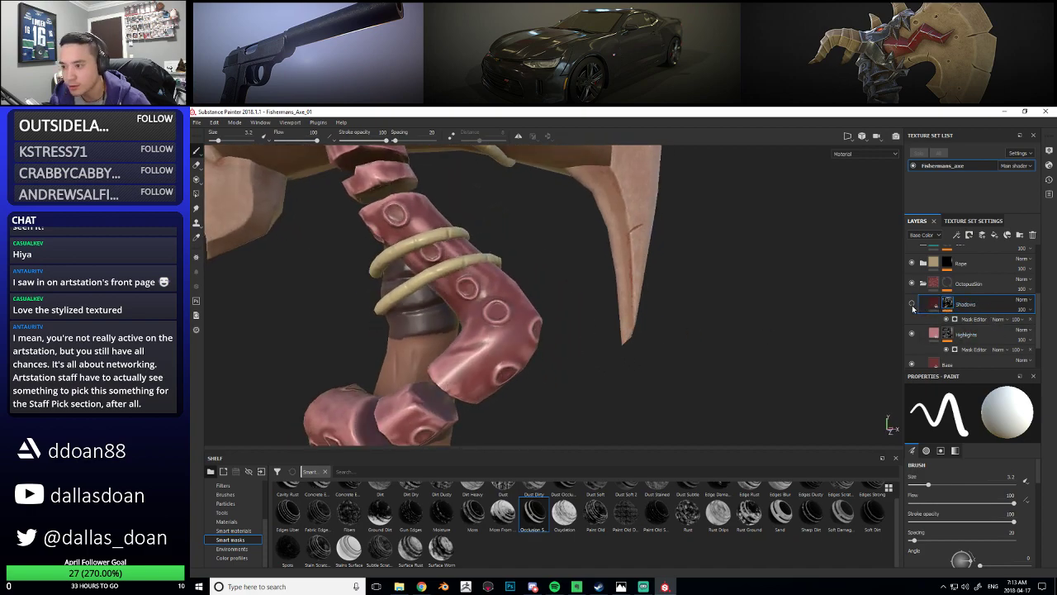
Set the Global Blur of the OctopusSkin Shadows layer's Mask Editor to 0.2
{"action": "left_click_drag", "start_coordinate": [750, 307], "coordinate": [812, 270], "text": "alt"}
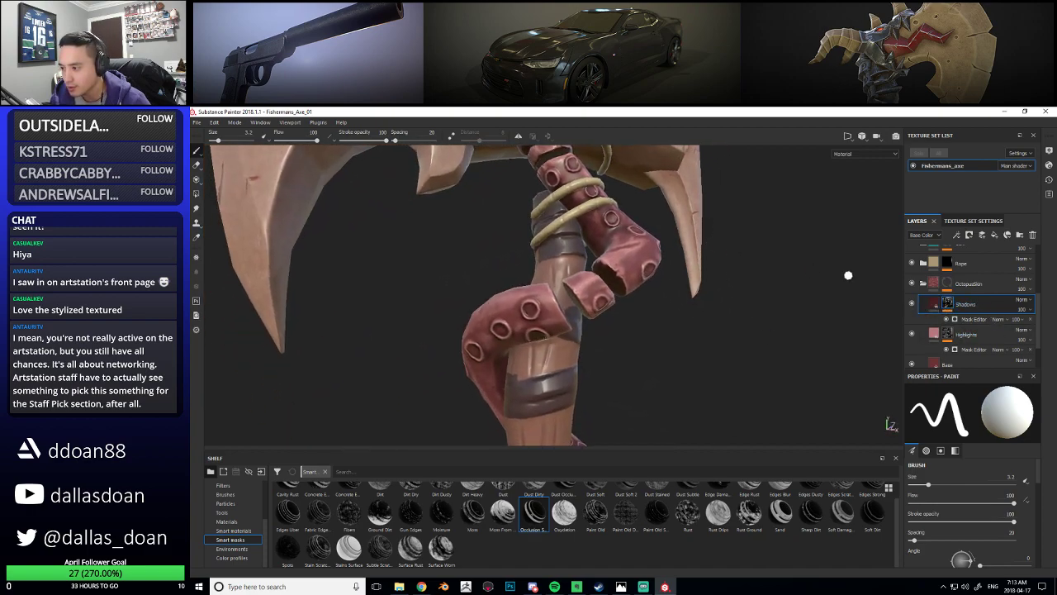
{"action": "left_click", "coordinate": [972, 319]}
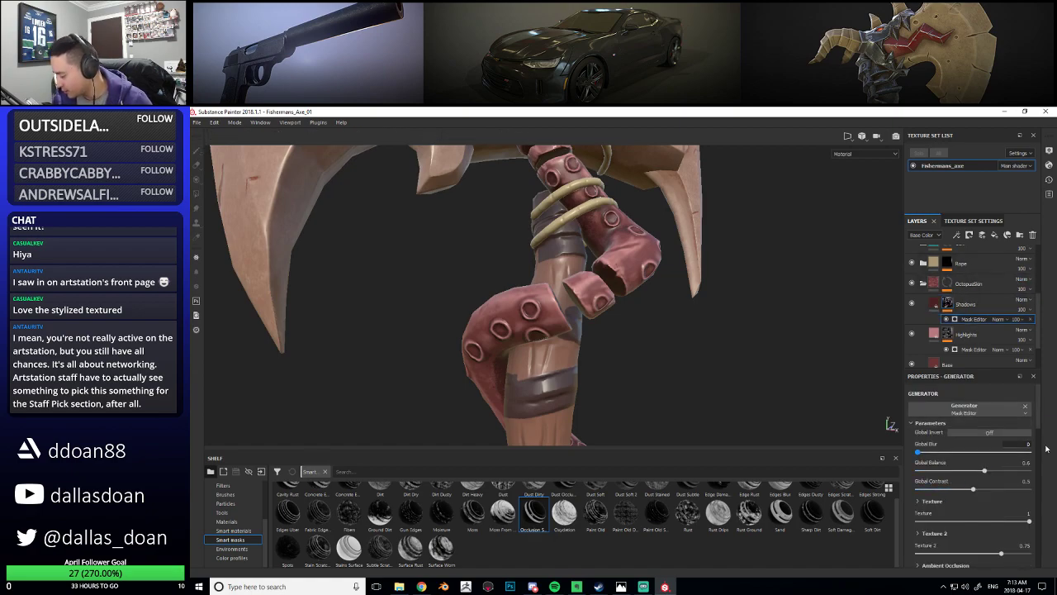
{"action": "key", "text": "Return"}
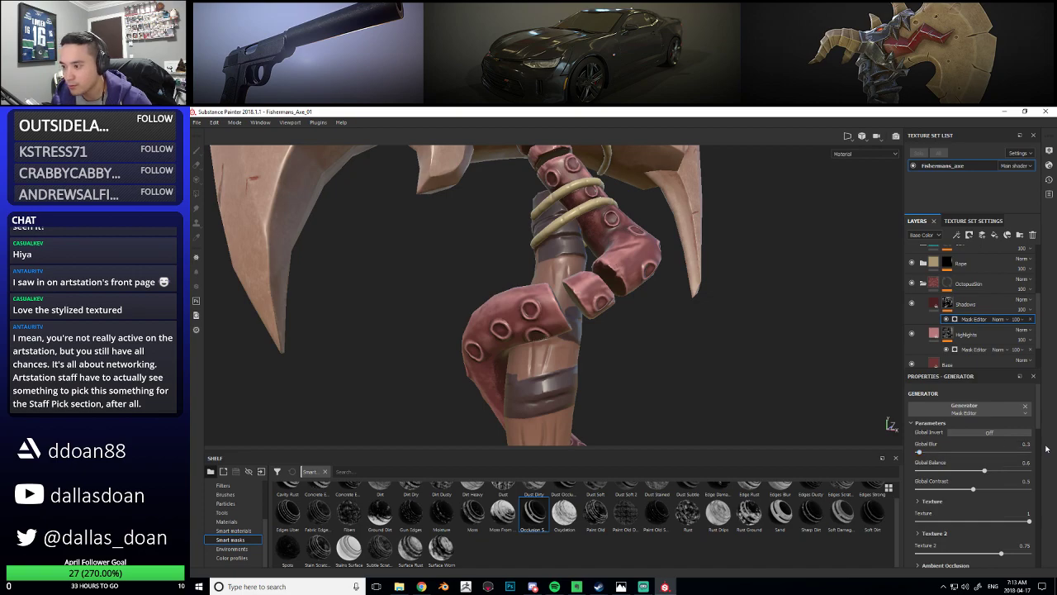
{"action": "left_click_drag", "start_coordinate": [664, 305], "coordinate": [672, 342], "text": "alt"}
{"action": "scroll", "coordinate": [672, 342], "scroll_direction": "down", "scroll_amount": 2}
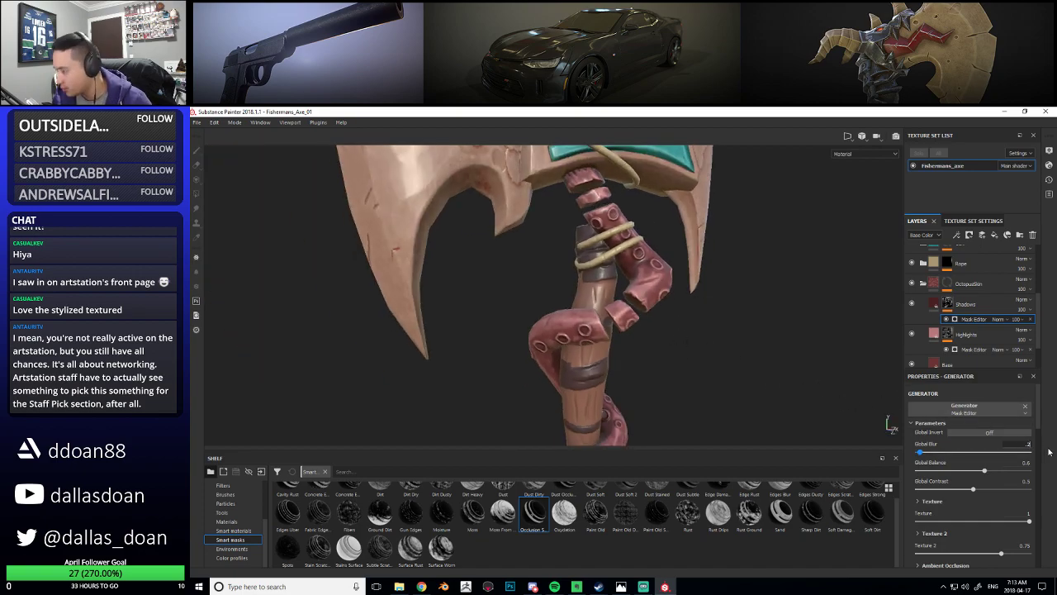
{"action": "key", "text": "Return"}
{"action": "left_click_drag", "start_coordinate": [709, 334], "coordinate": [813, 314], "text": "alt"}
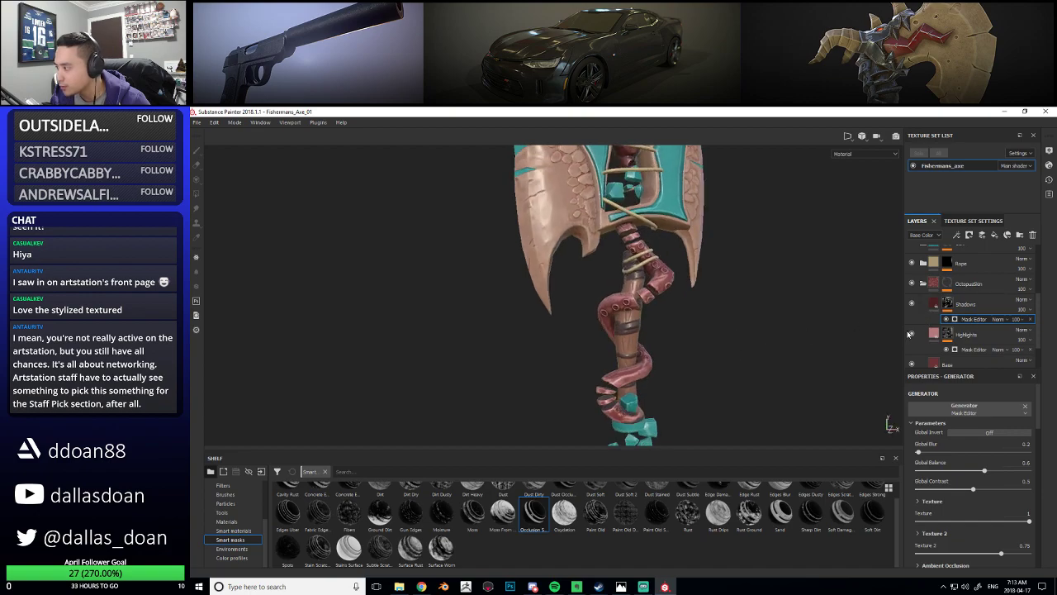
Compare the tentacle with the OctopusSkin Shadows layer hidden and shown, and examine the axe head
{"action": "left_click", "coordinate": [911, 305]}
{"action": "left_click", "coordinate": [912, 305]}
{"action": "left_click", "coordinate": [912, 305]}
{"action": "left_click", "coordinate": [911, 305]}
{"action": "middle_click_drag", "start_coordinate": [683, 277], "coordinate": [671, 388], "text": "alt"}
{"action": "left_click_drag", "start_coordinate": [670, 388], "coordinate": [664, 411], "text": "alt"}
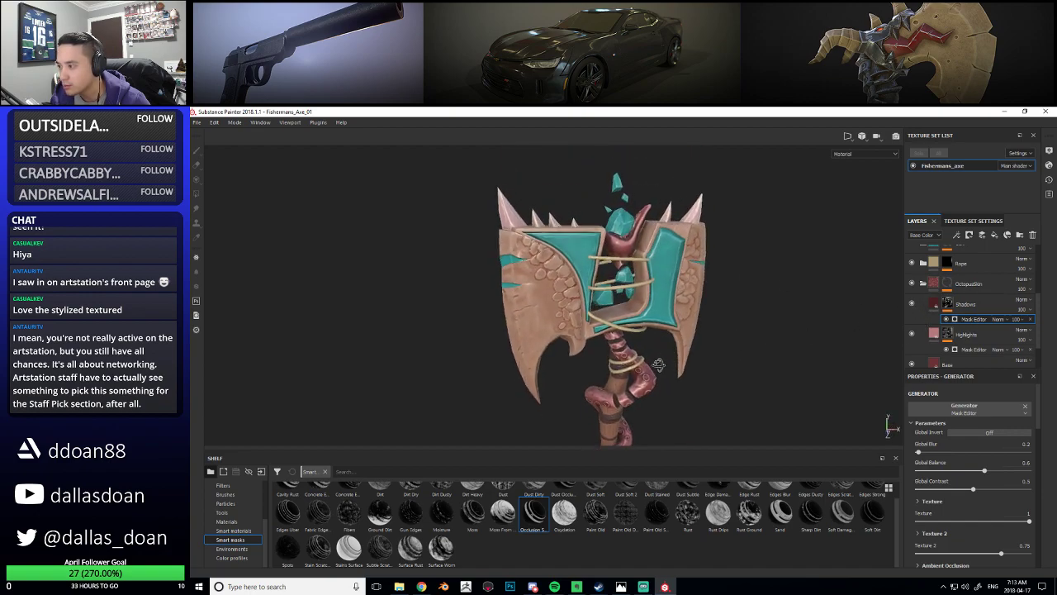
{"action": "left_click", "coordinate": [628, 588]}
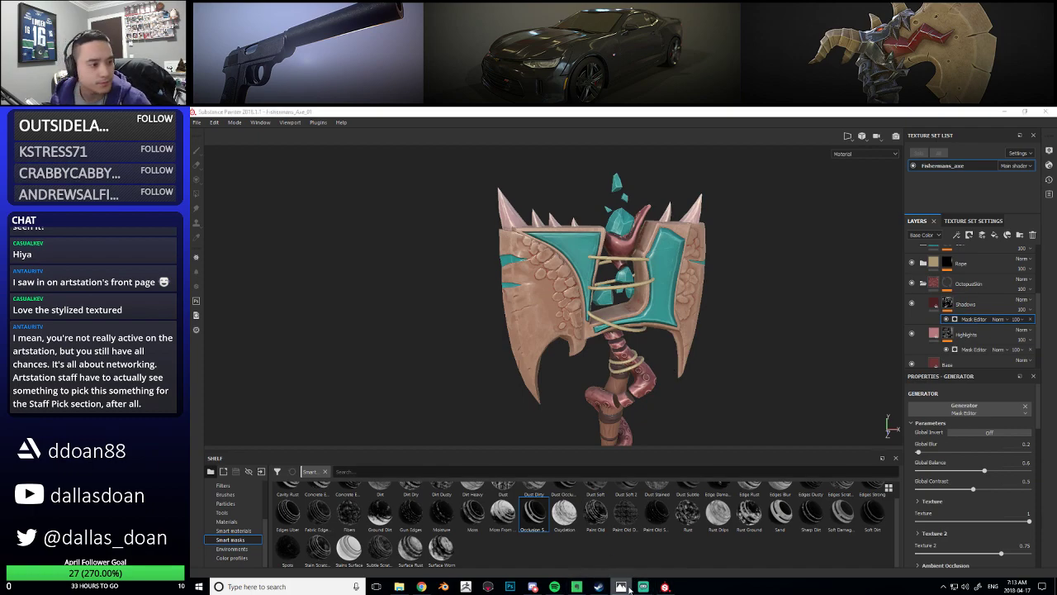
{"action": "left_click_drag", "start_coordinate": [701, 318], "coordinate": [718, 355], "text": "alt"}
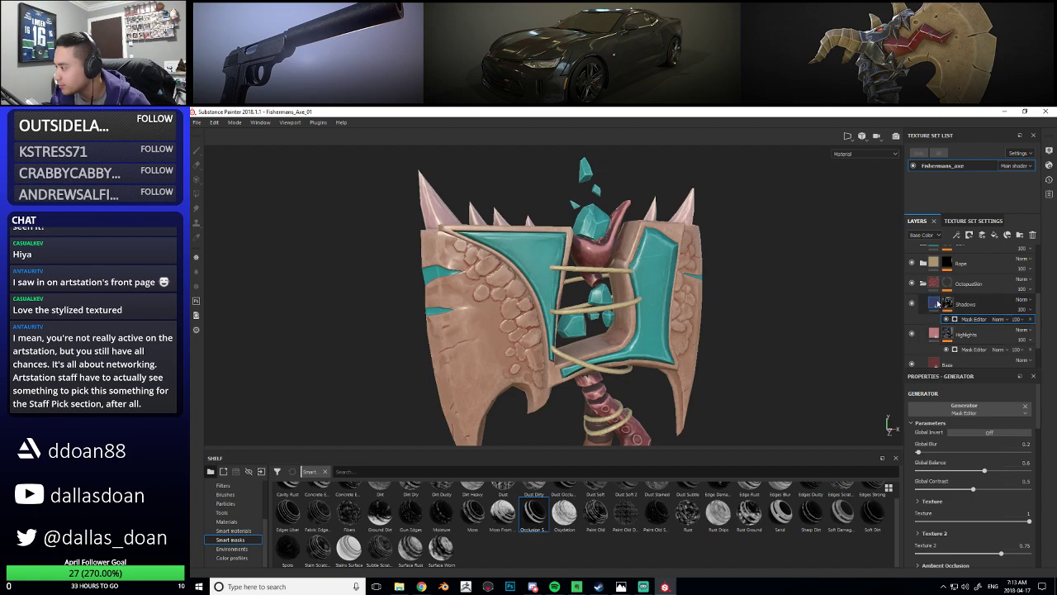
{"action": "left_click_drag", "start_coordinate": [749, 300], "coordinate": [817, 315], "text": "alt"}
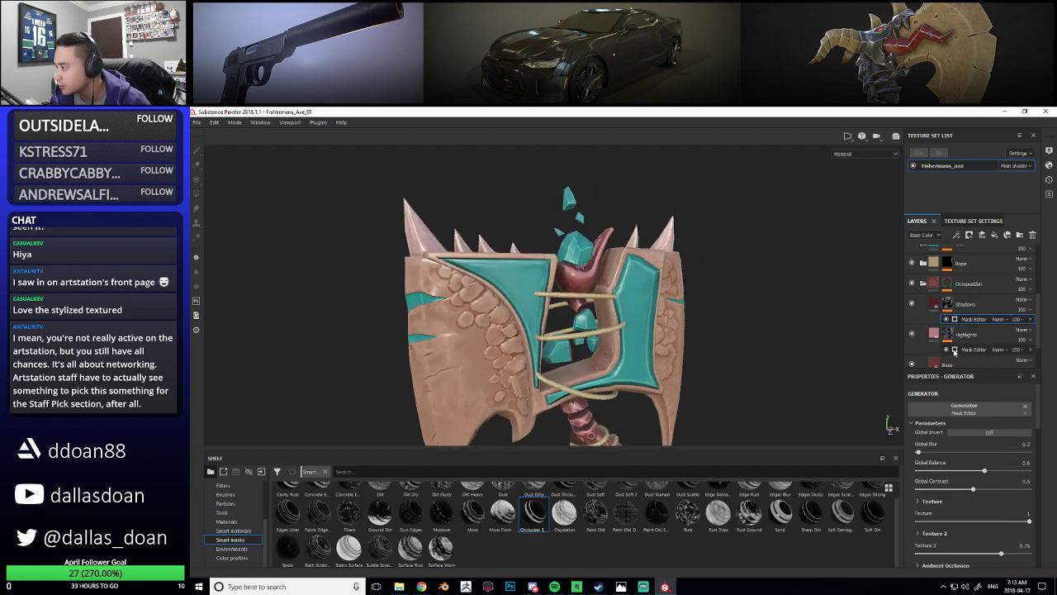
Set the Global Balance of the OctopusSkin Shadows Mask Editor to 0.42, judging the shading on the tentacle
{"action": "left_click", "coordinate": [982, 472]}
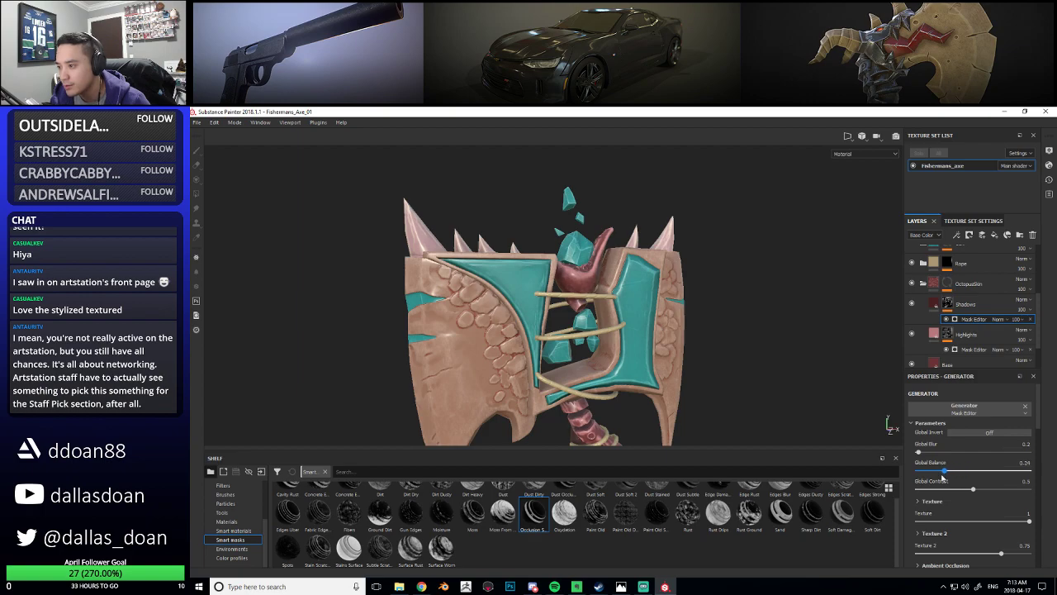
{"action": "mouse_move", "coordinate": [702, 306]}
{"action": "left_mouse_down", "text": "alt"}
{"action": "mouse_move", "coordinate": [650, 278]}
{"action": "mouse_move", "coordinate": [617, 347]}
{"action": "mouse_move", "coordinate": [658, 302]}
{"action": "mouse_move", "coordinate": [685, 297]}
{"action": "left_mouse_up", "text": "alt"}
{"action": "left_click_drag", "start_coordinate": [702, 339], "coordinate": [692, 317], "text": "alt"}
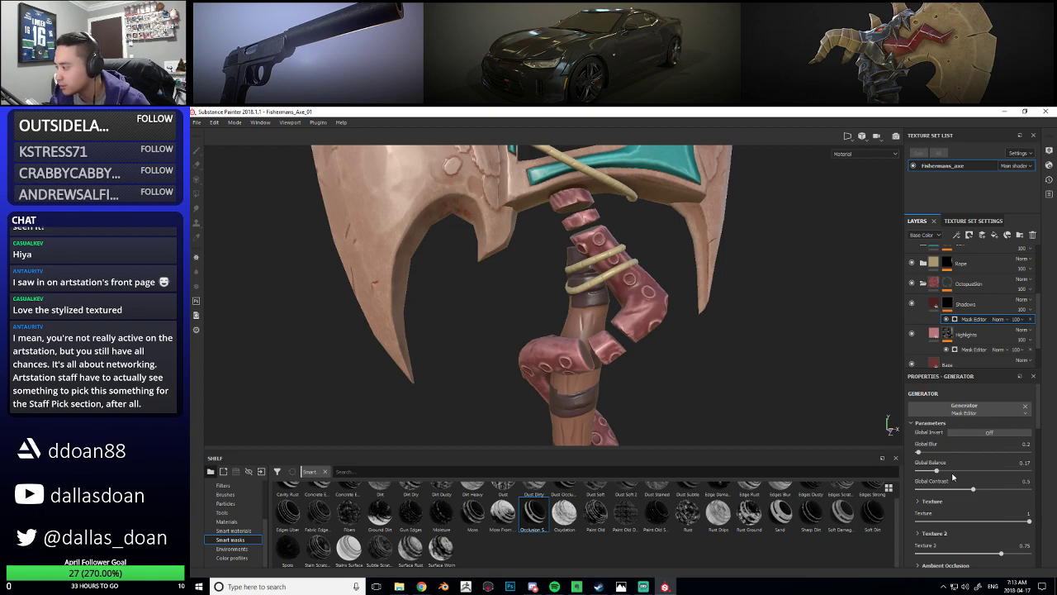
{"action": "left_click_drag", "start_coordinate": [983, 470], "coordinate": [939, 473]}
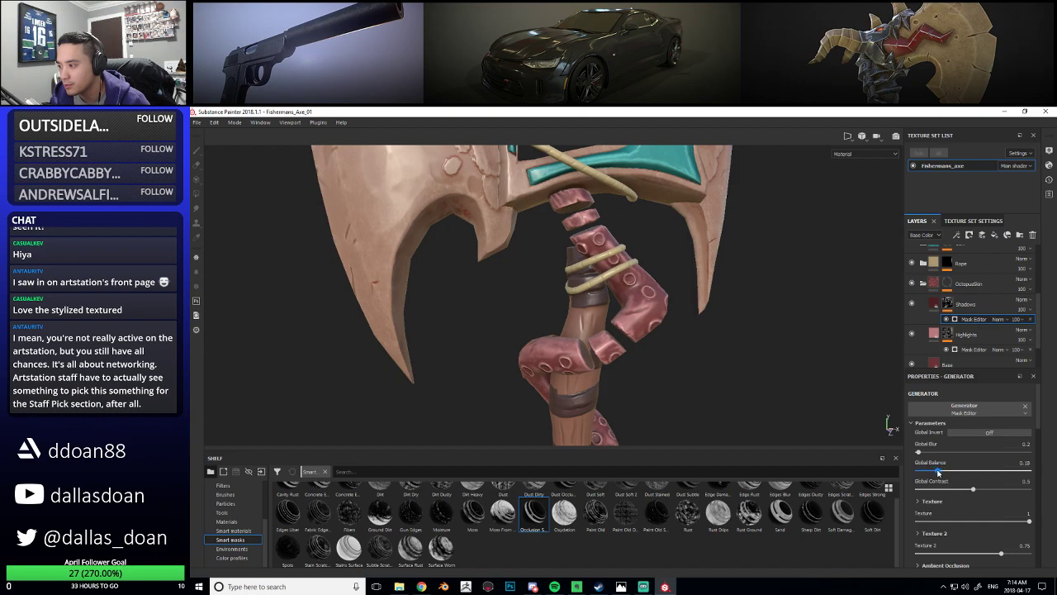
{"action": "mouse_move", "coordinate": [705, 362]}
{"action": "left_mouse_down", "text": "alt"}
{"action": "mouse_move", "coordinate": [712, 323]}
{"action": "mouse_move", "coordinate": [738, 331]}
{"action": "mouse_move", "coordinate": [719, 398]}
{"action": "mouse_move", "coordinate": [679, 382]}
{"action": "mouse_move", "coordinate": [702, 364]}
{"action": "left_mouse_up", "text": "alt"}
{"action": "right_click_drag", "start_coordinate": [702, 363], "coordinate": [698, 309], "text": "alt"}
{"action": "left_click_drag", "start_coordinate": [697, 310], "coordinate": [748, 293], "text": "alt"}
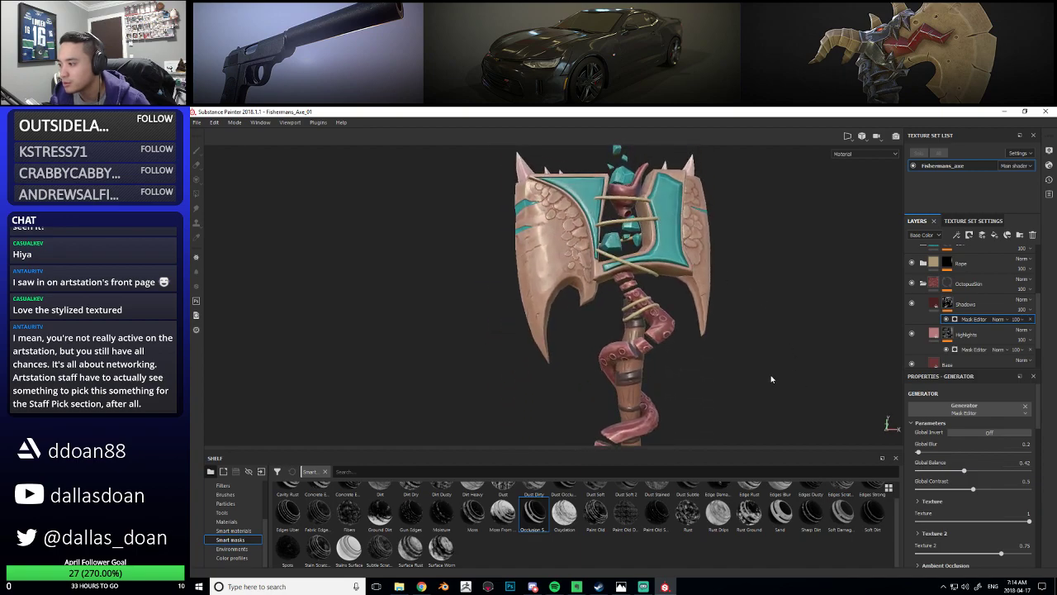
Toggle the OctopusSkin Shadows layer and examine its shading on the tentacle, handle and axe head from several angles
{"action": "left_click", "coordinate": [912, 305]}
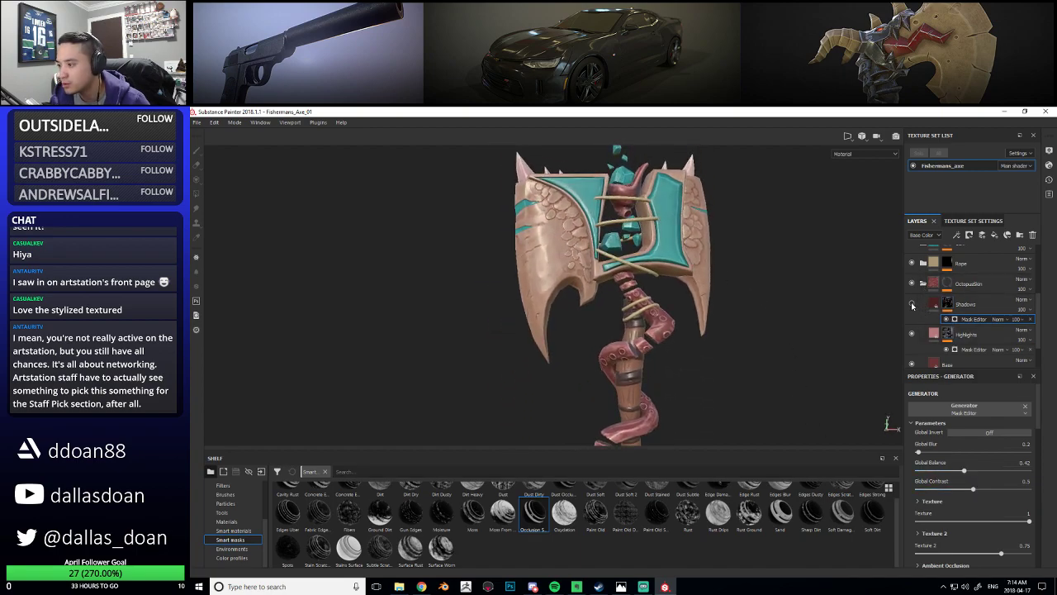
{"action": "left_click_drag", "start_coordinate": [893, 309], "coordinate": [736, 316], "text": "alt"}
{"action": "middle_click_drag", "start_coordinate": [735, 316], "coordinate": [727, 260], "text": "alt"}
{"action": "middle_click_drag", "start_coordinate": [729, 343], "coordinate": [740, 286], "text": "alt"}
{"action": "left_click_drag", "start_coordinate": [740, 287], "coordinate": [689, 322], "text": "alt"}
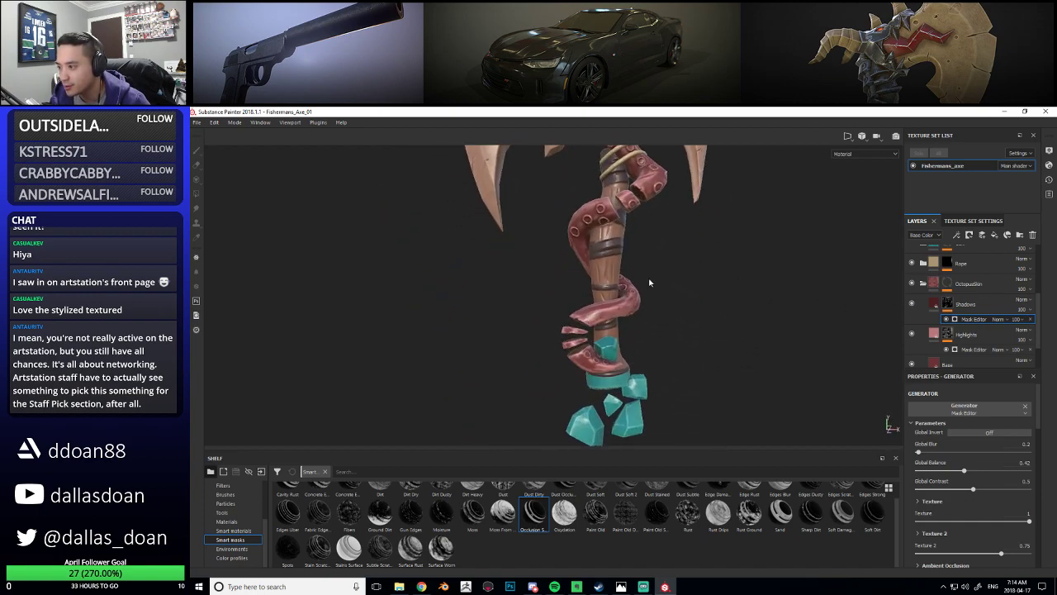
{"action": "left_click_drag", "start_coordinate": [633, 295], "coordinate": [619, 321], "text": "alt"}
{"action": "left_click_drag", "start_coordinate": [686, 314], "coordinate": [684, 236], "text": "alt"}
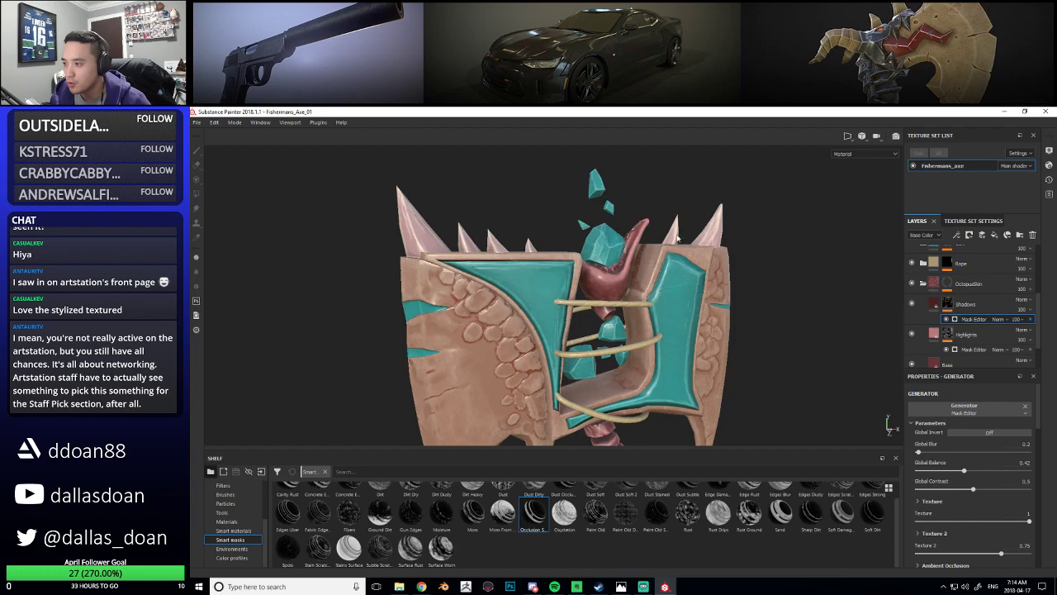
{"action": "scroll", "coordinate": [694, 273], "scroll_direction": "down", "scroll_amount": 5}
{"action": "left_click_drag", "start_coordinate": [718, 295], "coordinate": [713, 328], "text": "alt"}
{"action": "scroll", "coordinate": [712, 328], "scroll_direction": "down", "scroll_amount": 2}
{"action": "middle_click_drag", "start_coordinate": [713, 328], "coordinate": [663, 278], "text": "alt"}
{"action": "left_click_drag", "start_coordinate": [663, 278], "coordinate": [645, 291], "text": "alt"}
{"action": "middle_click_drag", "start_coordinate": [644, 291], "coordinate": [649, 336], "text": "alt"}
{"action": "left_click_drag", "start_coordinate": [649, 336], "coordinate": [654, 312], "text": "alt"}
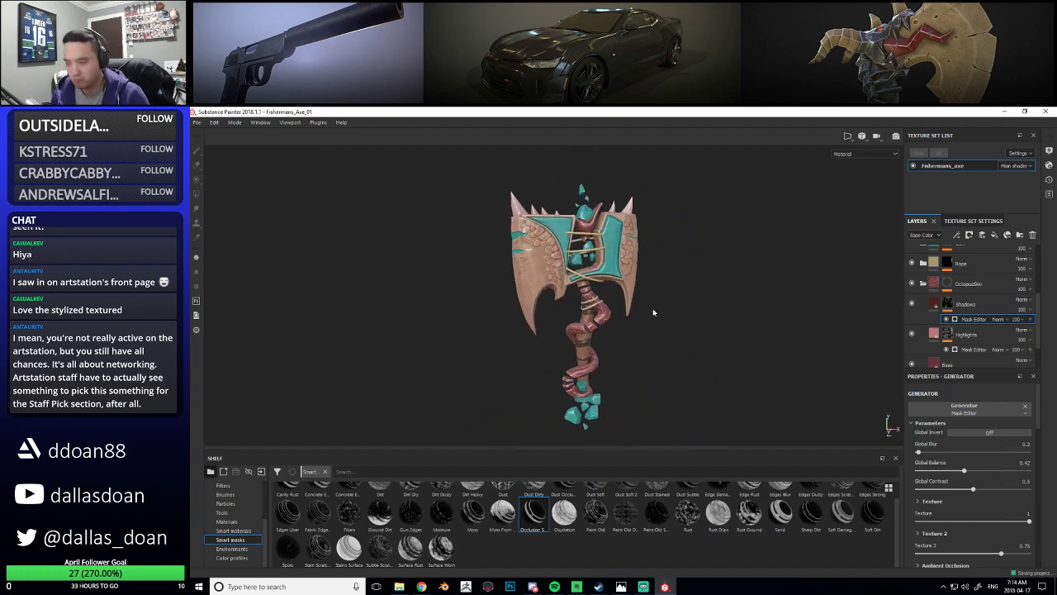
{"action": "mouse_move", "coordinate": [652, 313]}
{"action": "left_mouse_down", "text": "alt"}
{"action": "mouse_move", "coordinate": [669, 304]}
{"action": "mouse_move", "coordinate": [661, 281]}
{"action": "mouse_move", "coordinate": [640, 326]}
{"action": "mouse_move", "coordinate": [658, 329]}
{"action": "mouse_move", "coordinate": [664, 316]}
{"action": "left_mouse_up", "text": "alt"}
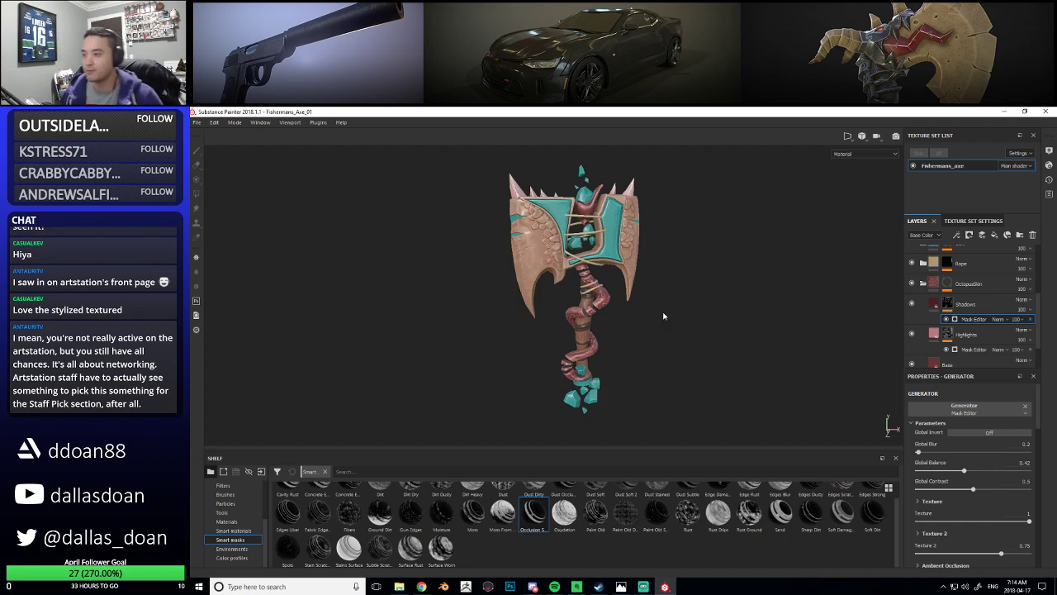
Examine the whole axe in an enlarged viewport with the interface panels hidden, and restore the panels
{"action": "left_click_drag", "start_coordinate": [603, 291], "coordinate": [572, 290], "text": "alt"}
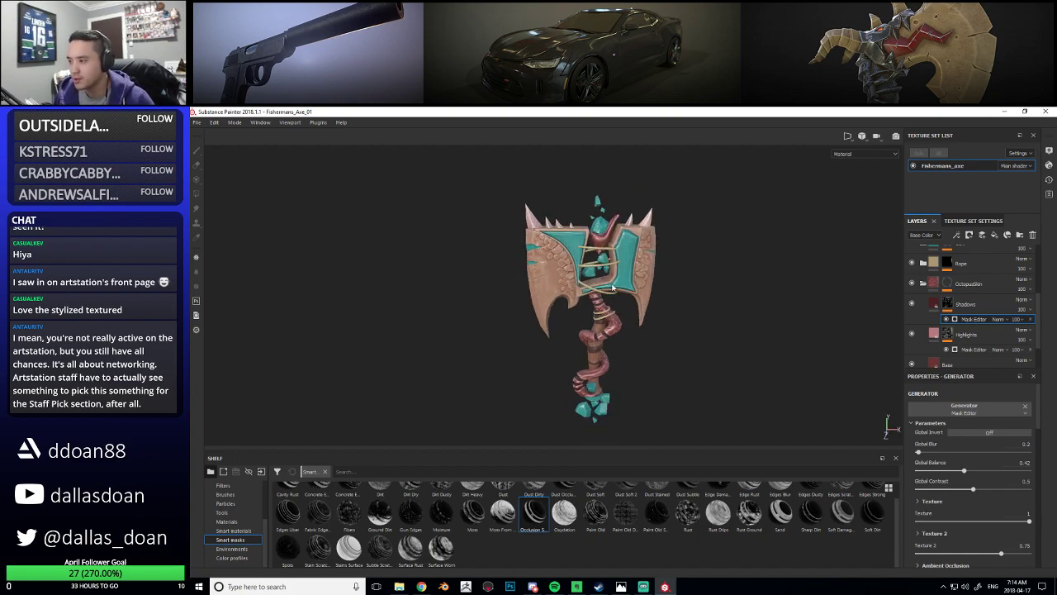
{"action": "right_click_drag", "start_coordinate": [572, 289], "coordinate": [625, 271], "text": "alt"}
{"action": "left_click_drag", "start_coordinate": [624, 271], "coordinate": [743, 302], "text": "alt"}
{"action": "right_click_drag", "start_coordinate": [743, 303], "coordinate": [691, 298], "text": "alt"}
{"action": "middle_click_drag", "start_coordinate": [691, 298], "coordinate": [654, 290], "text": "alt"}
{"action": "key", "text": "Tab"}
{"action": "left_click_drag", "start_coordinate": [655, 289], "coordinate": [590, 291], "text": "alt"}
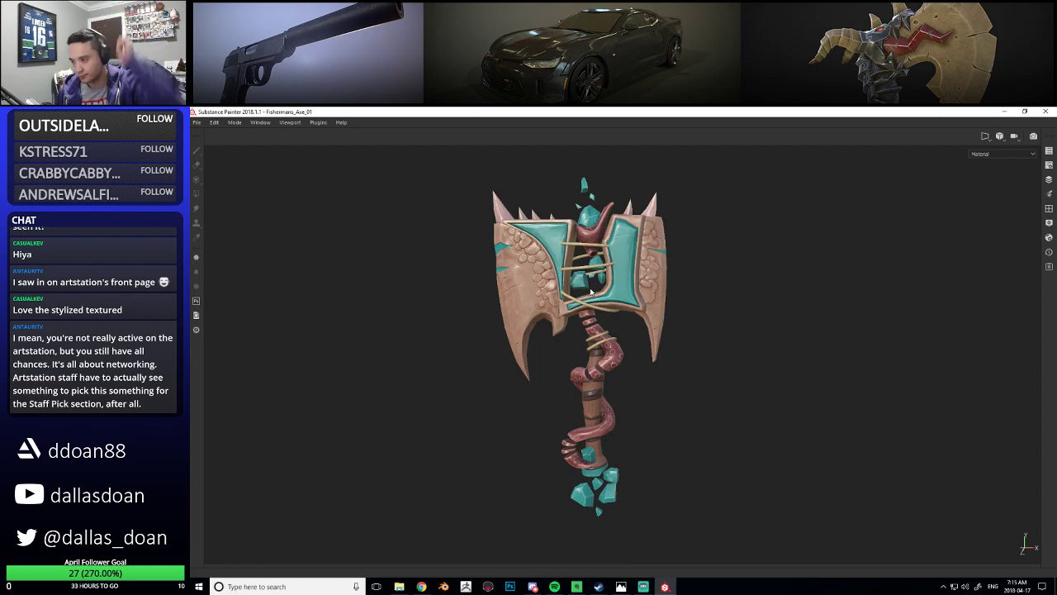
{"action": "left_click_drag", "start_coordinate": [515, 293], "coordinate": [546, 343], "text": "alt"}
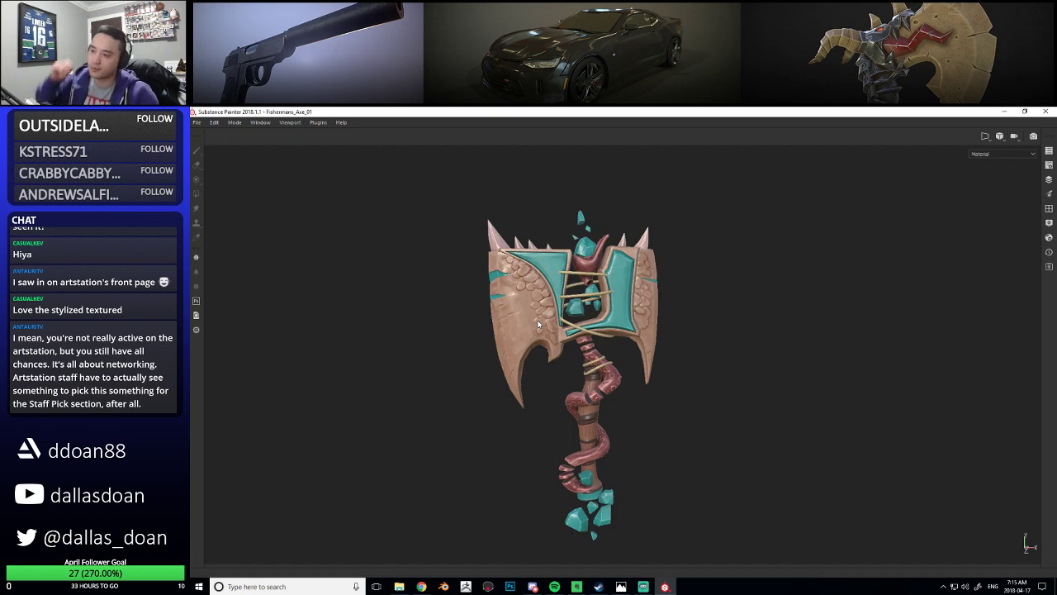
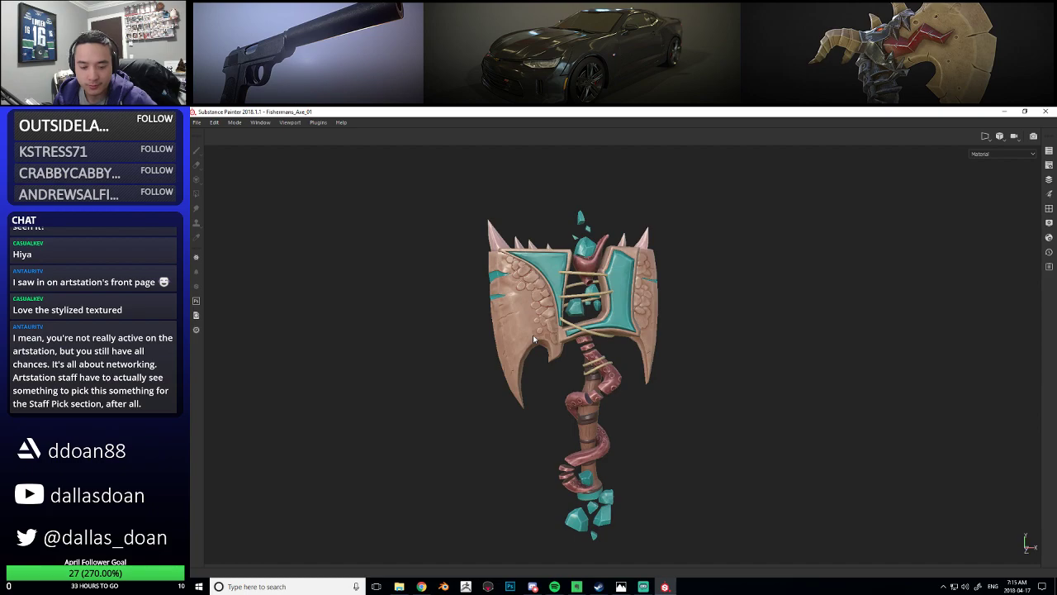
{"action": "left_click_drag", "start_coordinate": [535, 335], "coordinate": [563, 350], "text": "alt"}
{"action": "key", "text": "Tab"}
{"action": "right_click_drag", "start_coordinate": [564, 351], "coordinate": [554, 334], "text": "alt"}
{"action": "middle_click_drag", "start_coordinate": [554, 334], "coordinate": [538, 331], "text": "alt"}
{"action": "left_click_drag", "start_coordinate": [538, 331], "coordinate": [544, 366], "text": "alt"}
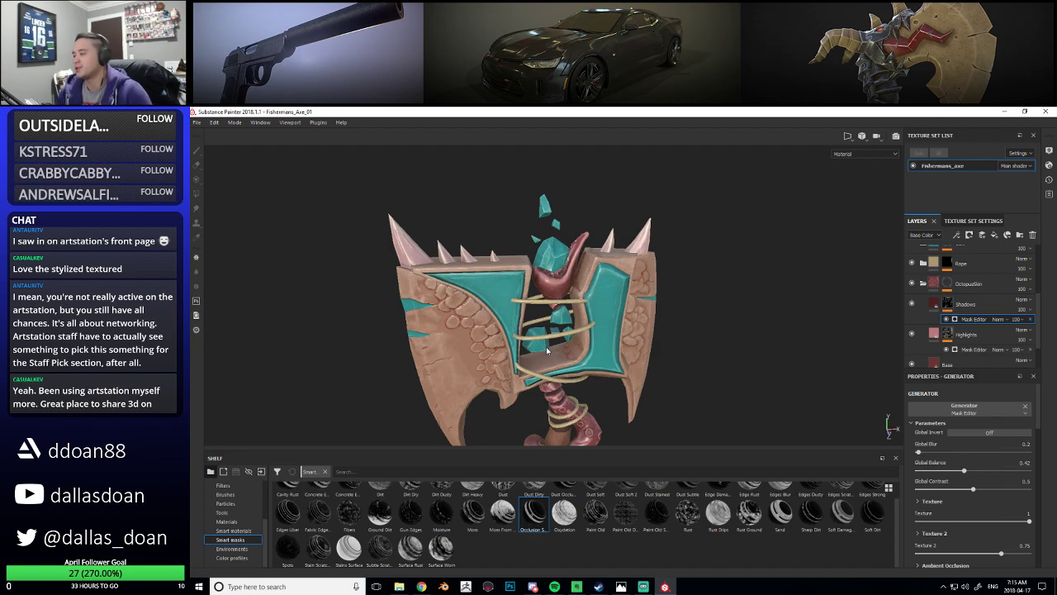
Examine the axe head up close and the full model at a distance, with the panels temporarily hidden
{"action": "left_click_drag", "start_coordinate": [599, 311], "coordinate": [576, 270], "text": "alt"}
{"action": "scroll", "coordinate": [600, 308], "scroll_direction": "up", "scroll_amount": 2}
{"action": "middle_click_drag", "start_coordinate": [576, 270], "coordinate": [578, 332], "text": "alt"}
{"action": "scroll", "coordinate": [576, 351], "scroll_direction": "down", "scroll_amount": 2}
{"action": "key", "text": "Tab"}
{"action": "scroll", "coordinate": [550, 317], "scroll_direction": "down", "scroll_amount": 2}
{"action": "scroll", "coordinate": [550, 316], "scroll_direction": "down", "scroll_amount": 3}
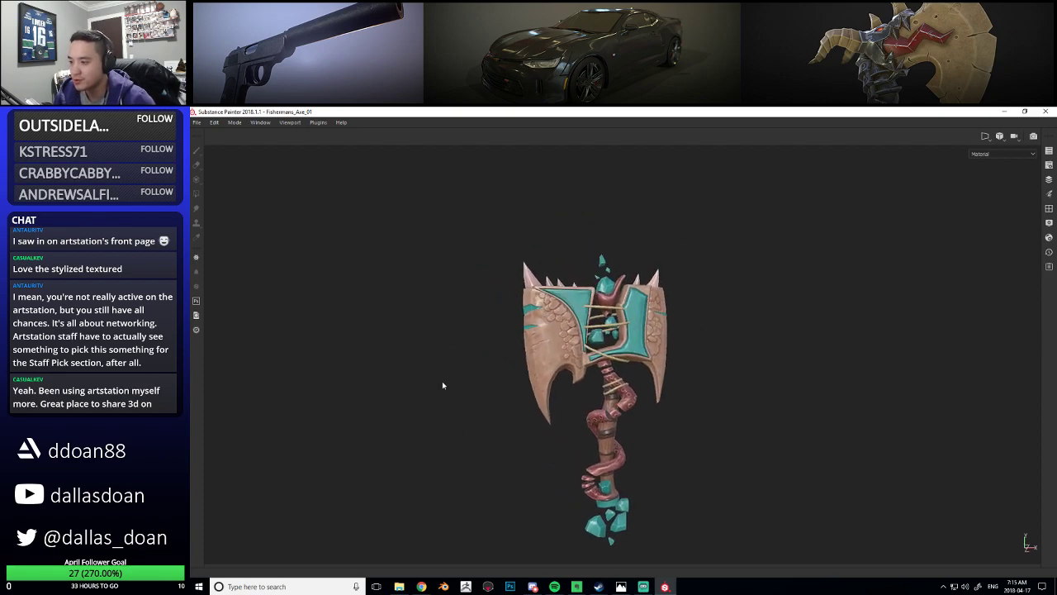
{"action": "middle_click_drag", "start_coordinate": [672, 378], "coordinate": [656, 347], "text": "alt"}
{"action": "right_click_drag", "start_coordinate": [656, 355], "coordinate": [733, 367], "text": "alt"}
{"action": "scroll", "coordinate": [662, 347], "scroll_direction": "down", "scroll_amount": 2}
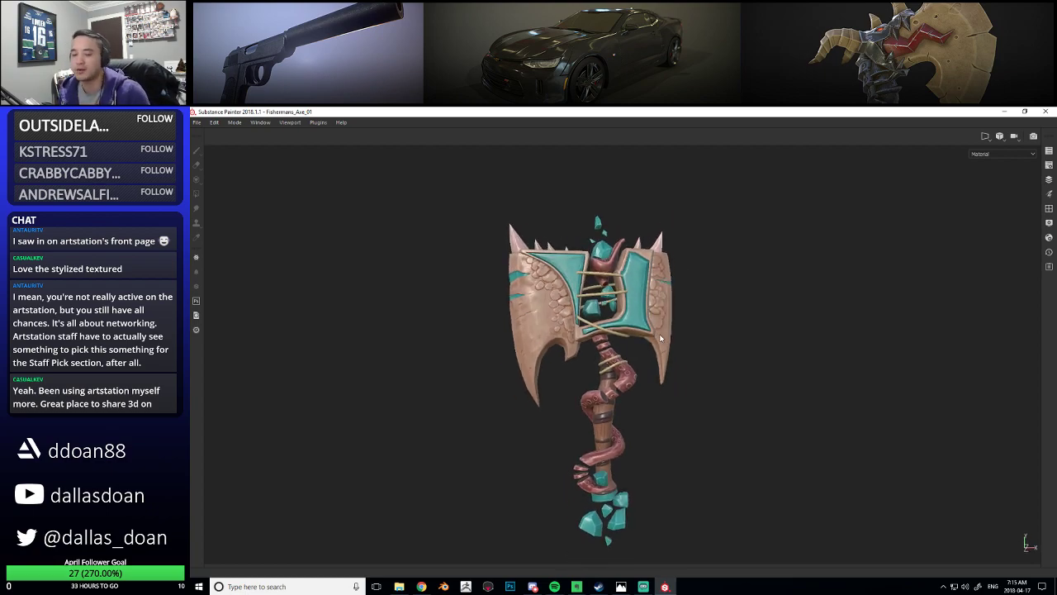
{"action": "middle_click_drag", "start_coordinate": [680, 319], "coordinate": [670, 352], "text": "alt"}
{"action": "right_click_drag", "start_coordinate": [670, 352], "coordinate": [619, 352], "text": "alt"}
{"action": "middle_click_drag", "start_coordinate": [666, 361], "coordinate": [670, 338], "text": "alt"}
{"action": "key", "text": "Tab"}
{"action": "left_click_drag", "start_coordinate": [633, 347], "coordinate": [573, 332], "text": "alt"}
{"action": "right_click_drag", "start_coordinate": [572, 332], "coordinate": [621, 347], "text": "alt"}
{"action": "middle_click_drag", "start_coordinate": [621, 346], "coordinate": [572, 282], "text": "alt"}
{"action": "right_click_drag", "start_coordinate": [572, 282], "coordinate": [600, 286], "text": "alt"}
{"action": "middle_click_drag", "start_coordinate": [600, 285], "coordinate": [616, 339], "text": "alt"}
{"action": "left_click_drag", "start_coordinate": [616, 339], "coordinate": [619, 301], "text": "alt"}
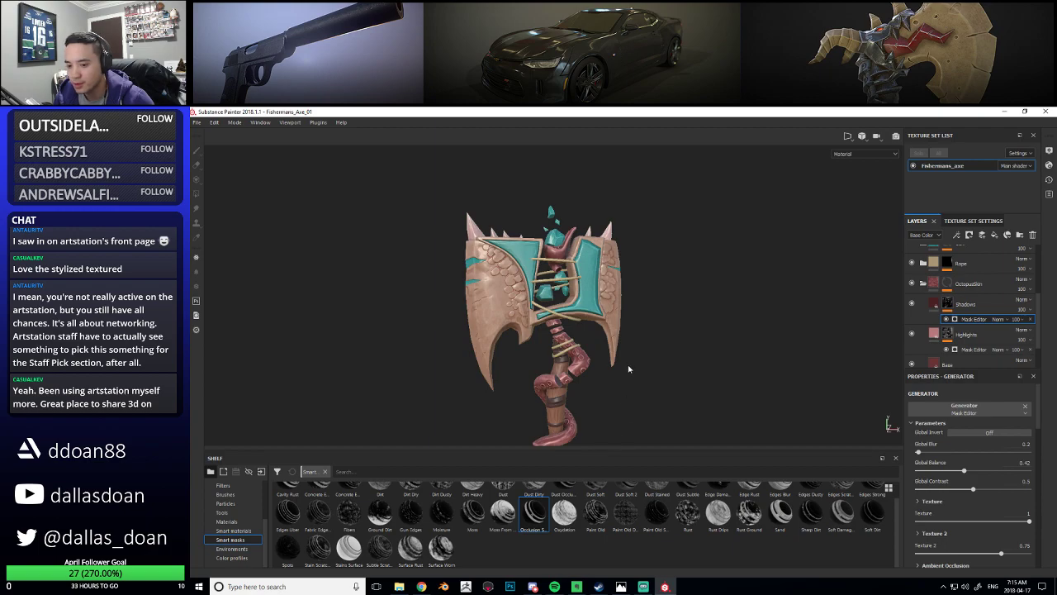
Collapse the OctopusSkin group and expand the Handle group, framing the wooden handle
{"action": "middle_click_drag", "start_coordinate": [620, 320], "coordinate": [622, 346], "text": "alt"}
{"action": "right_click_drag", "start_coordinate": [622, 346], "coordinate": [642, 351], "text": "alt"}
{"action": "left_click_drag", "start_coordinate": [642, 350], "coordinate": [707, 300], "text": "alt"}
{"action": "left_click", "coordinate": [923, 284]}
{"action": "scroll", "coordinate": [941, 324], "scroll_direction": "up", "scroll_amount": 3}
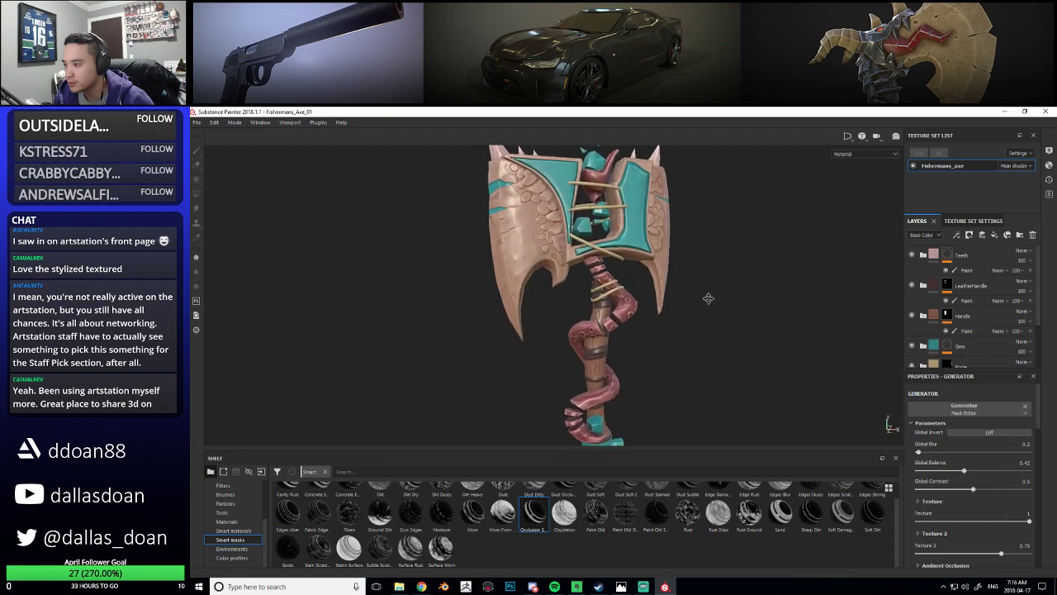
{"action": "right_click_drag", "start_coordinate": [707, 300], "coordinate": [723, 321], "text": "alt"}
{"action": "left_click_drag", "start_coordinate": [722, 321], "coordinate": [749, 299], "text": "alt"}
{"action": "middle_click_drag", "start_coordinate": [750, 299], "coordinate": [760, 238], "text": "alt"}
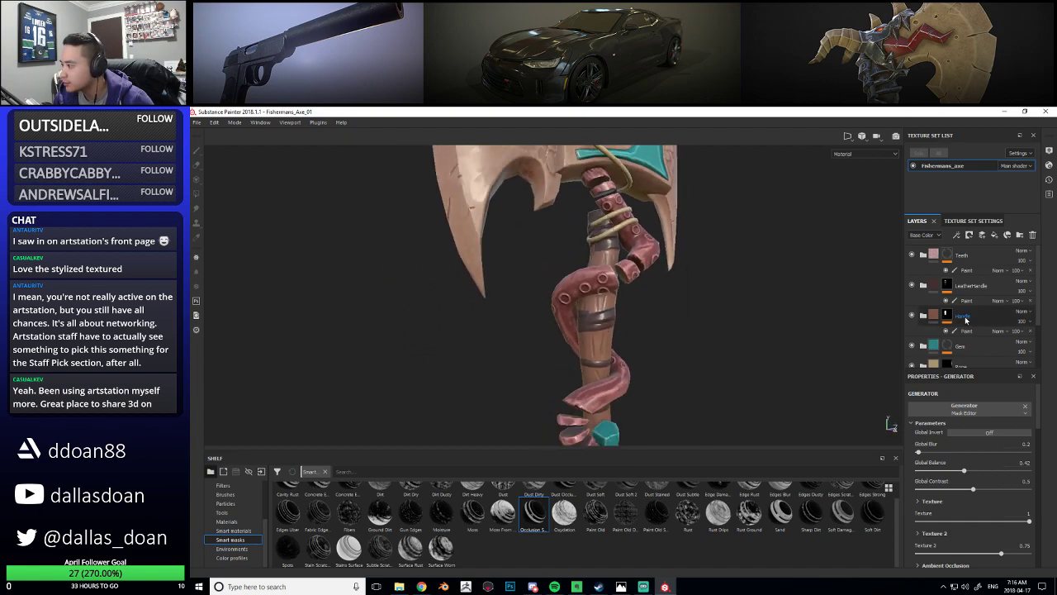
{"action": "left_click", "coordinate": [923, 318]}
{"action": "middle_click_drag", "start_coordinate": [813, 337], "coordinate": [771, 283], "text": "alt"}
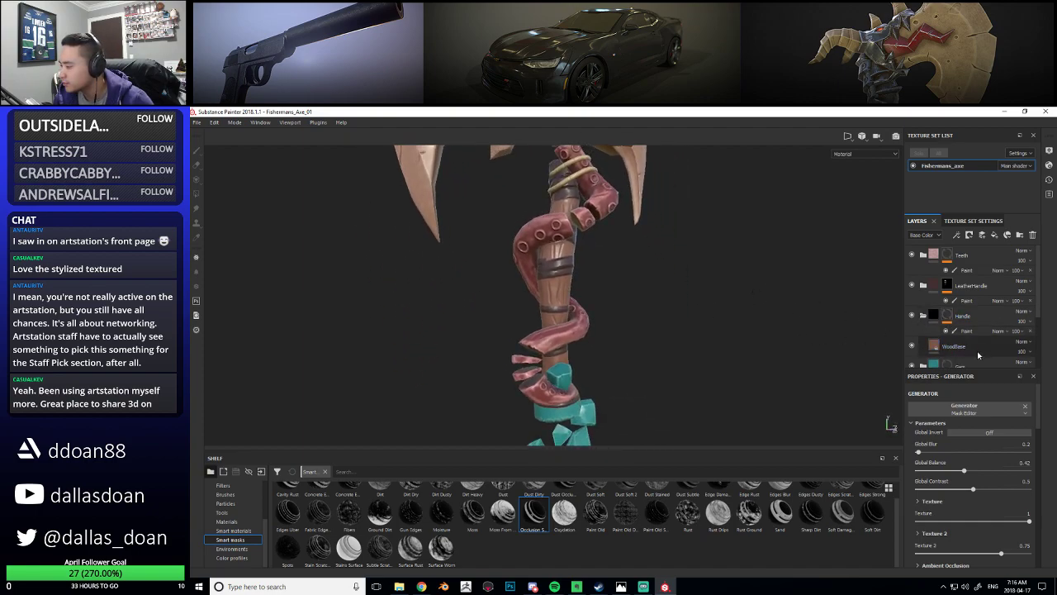
Duplicate the WoodBase layer in the Handle group and rename the copy as Highlights
{"action": "left_click", "coordinate": [978, 355]}
{"action": "key", "text": "ctrl+d"}
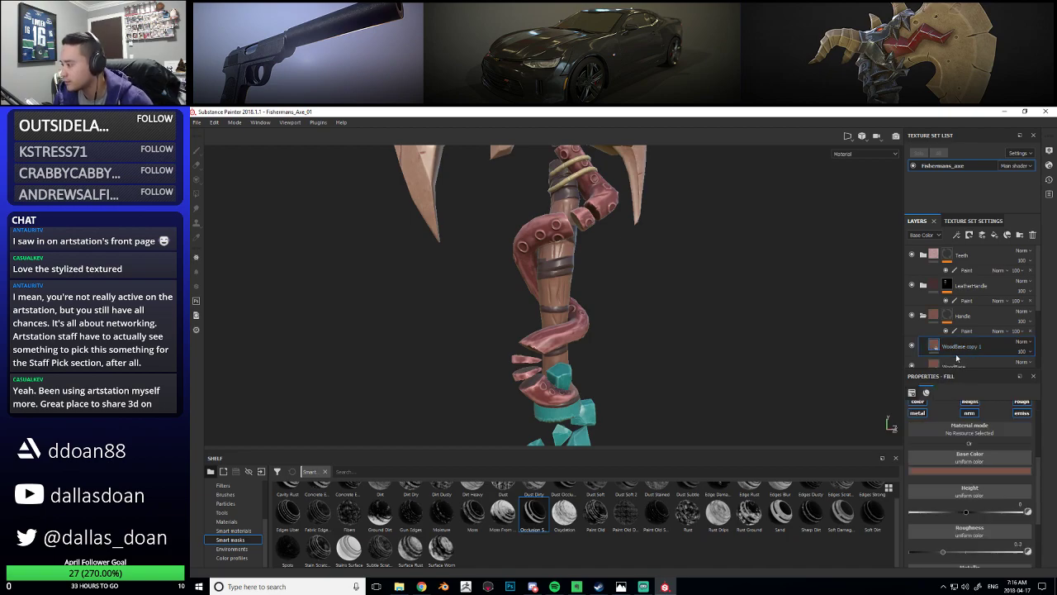
{"action": "scroll", "coordinate": [971, 350], "scroll_direction": "down", "scroll_amount": 1}
{"action": "double_click", "coordinate": [971, 322]}
{"action": "type", "text": "H"}
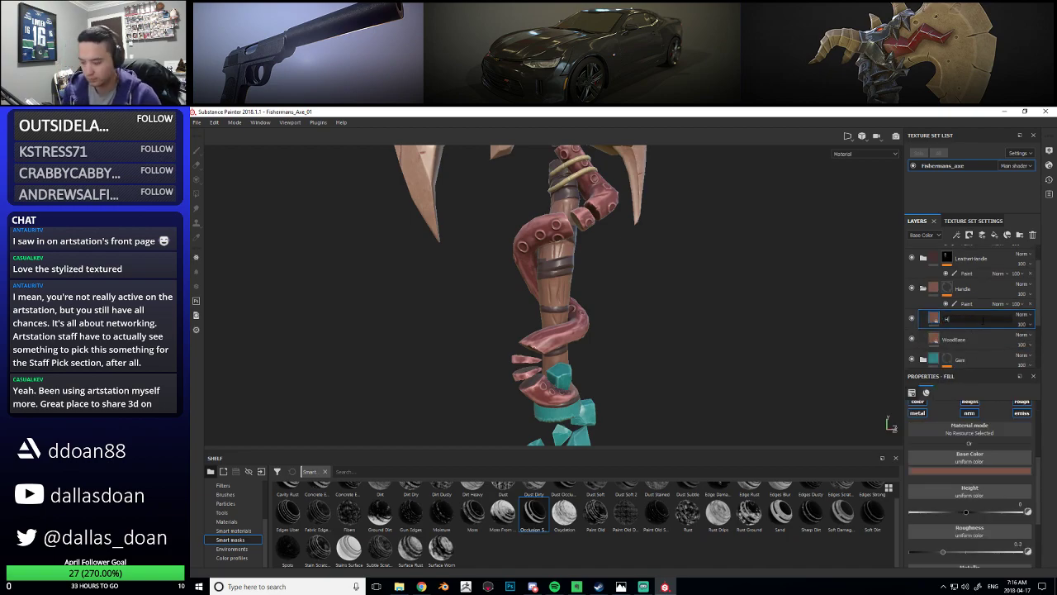
{"action": "key", "text": "Return"}
Lighten the base color of the Handle group's Highlights layer to a pale pinkish brown
{"action": "left_click", "coordinate": [941, 471]}
{"action": "left_click_drag", "start_coordinate": [959, 531], "coordinate": [953, 514]}
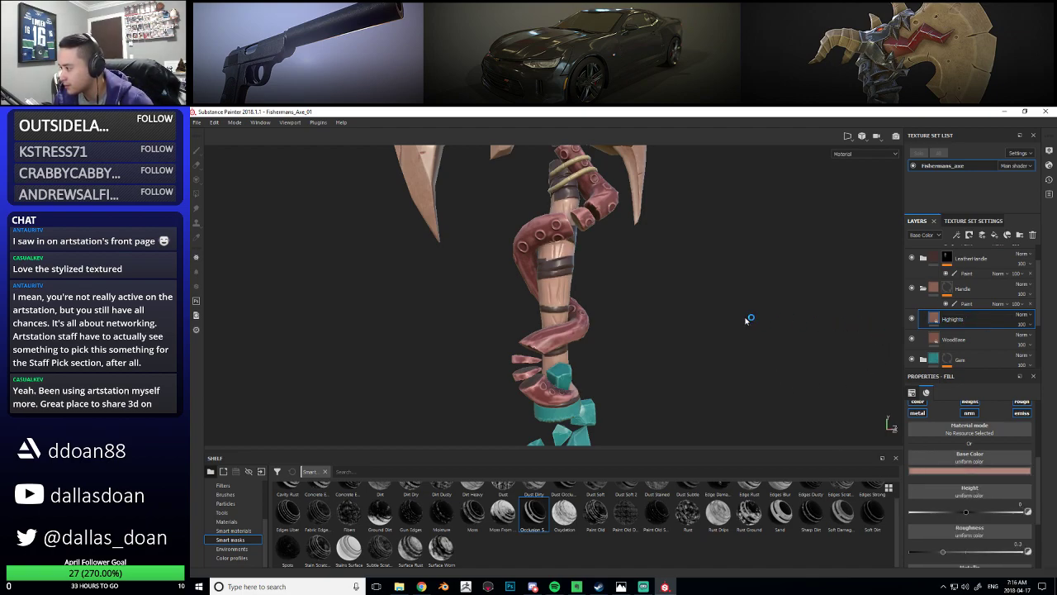
{"action": "middle_click_drag", "start_coordinate": [752, 320], "coordinate": [771, 282], "text": "alt"}
Add a black mask to the Handle group's Highlights layer, apply the Fabric Edge smart mask, and inspect the wood
{"action": "right_click", "coordinate": [993, 322]}
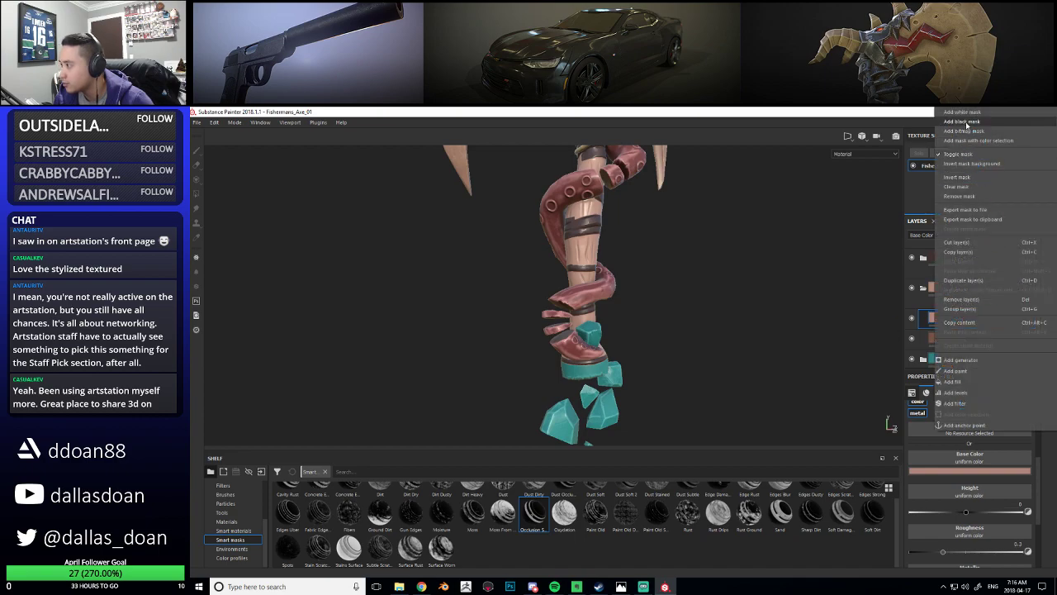
{"action": "left_click", "coordinate": [965, 123]}
{"action": "middle_click_drag", "start_coordinate": [687, 373], "coordinate": [696, 330], "text": "alt"}
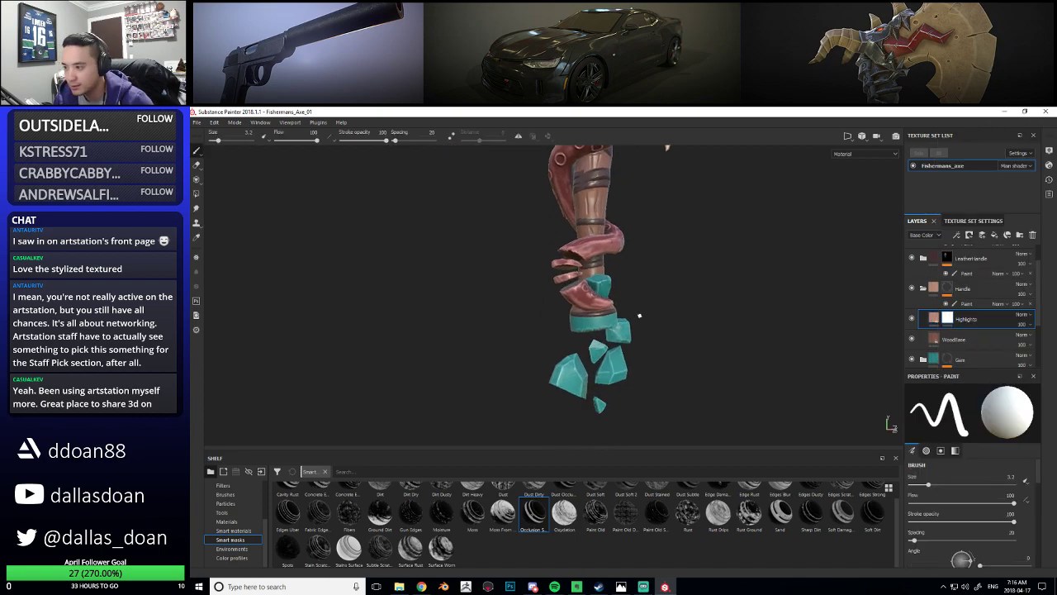
{"action": "scroll", "coordinate": [634, 322], "scroll_direction": "up", "scroll_amount": 3}
{"action": "left_click_drag", "start_coordinate": [318, 513], "coordinate": [961, 327]}
{"action": "middle_click_drag", "start_coordinate": [592, 245], "coordinate": [645, 356], "text": "alt"}
{"action": "right_click_drag", "start_coordinate": [644, 356], "coordinate": [672, 338], "text": "alt"}
{"action": "left_click_drag", "start_coordinate": [672, 338], "coordinate": [724, 339], "text": "alt"}
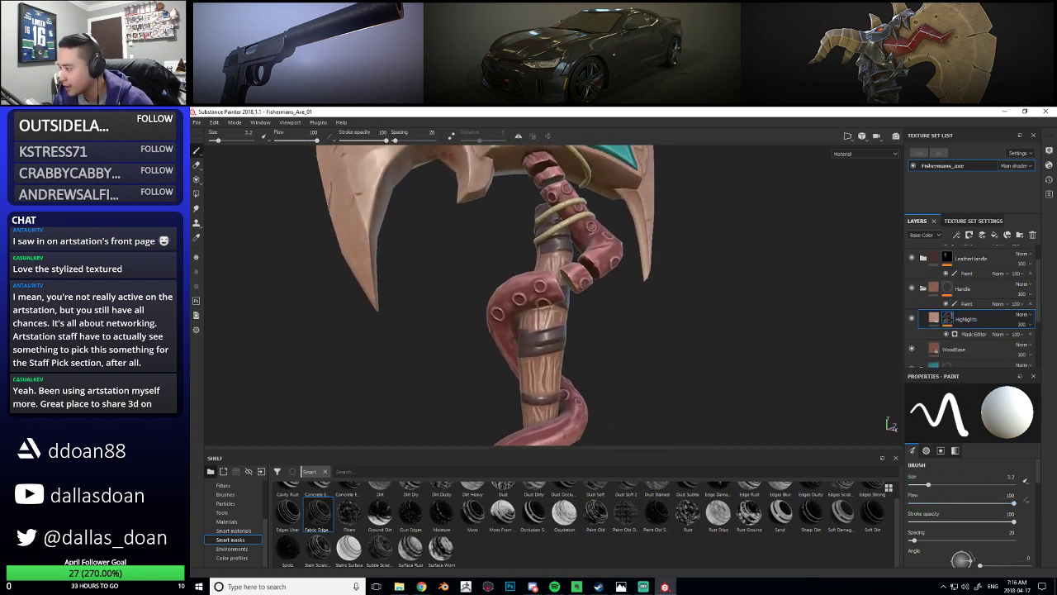
Rename the Handle group's Highlights layer as Highlights-FibricEdges
{"action": "double_click", "coordinate": [966, 319]}
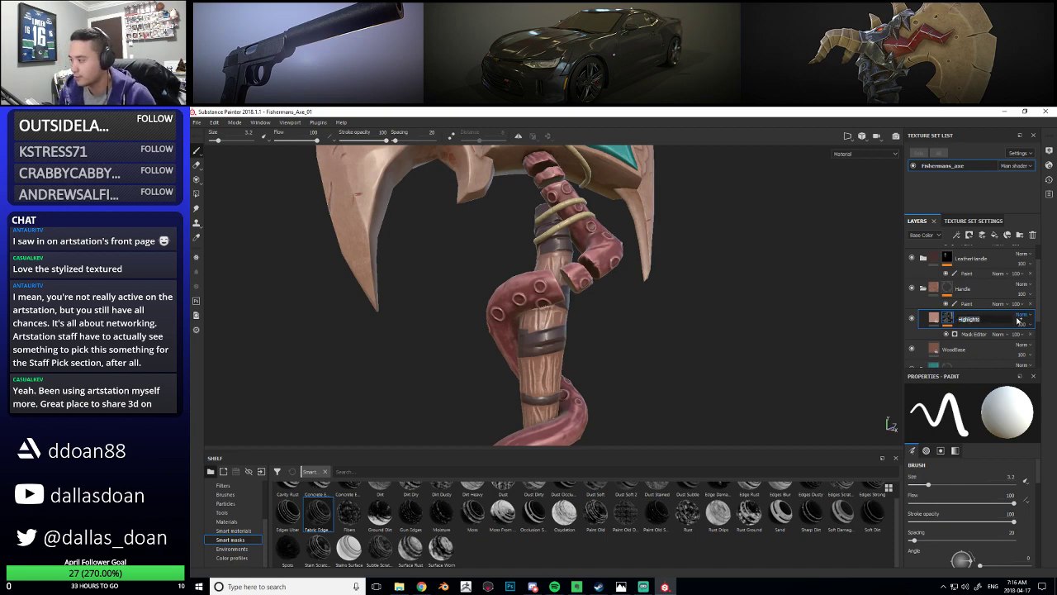
{"action": "key", "text": "Right"}
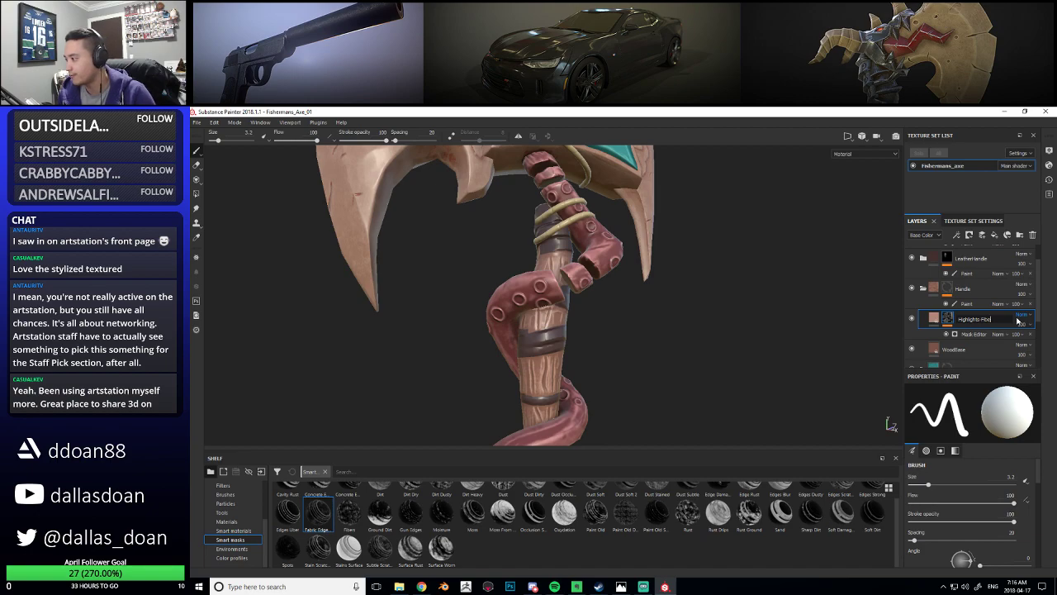
{"action": "type", "text": "-FabricEdges"}
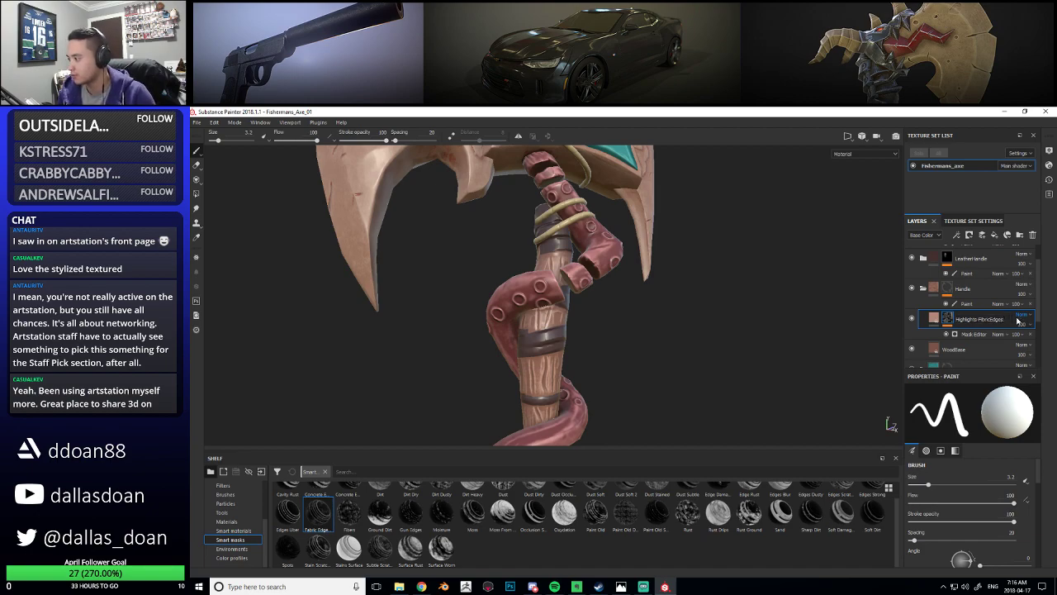
{"action": "left_click_drag", "start_coordinate": [630, 255], "coordinate": [777, 372], "text": "alt"}
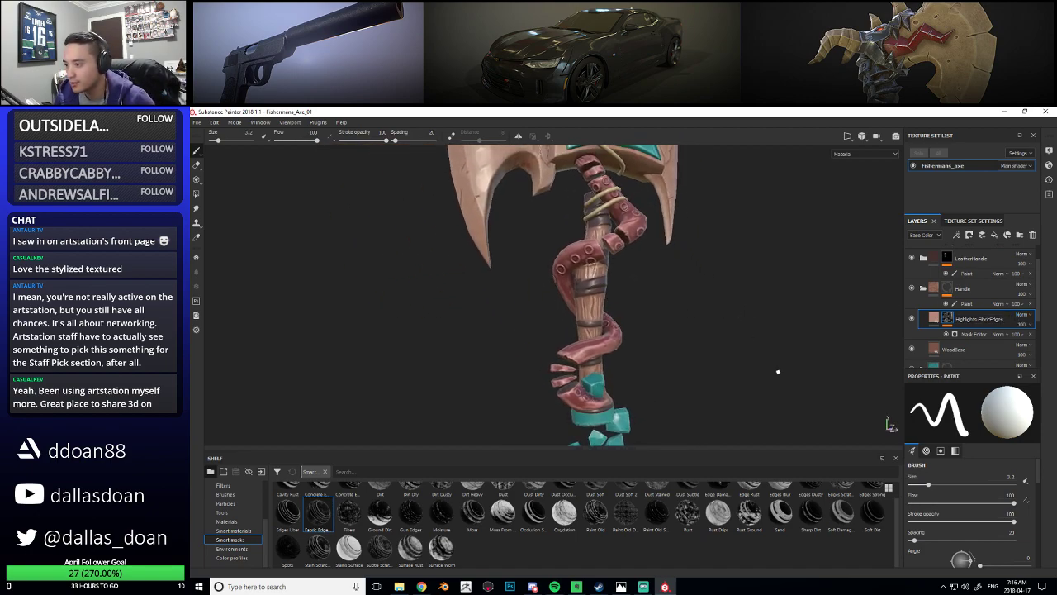
Set the Global Blur of the Highlights-FibricEdges layer's Mask Editor to 0.1 and check the wood highlights
{"action": "left_click", "coordinate": [974, 335]}
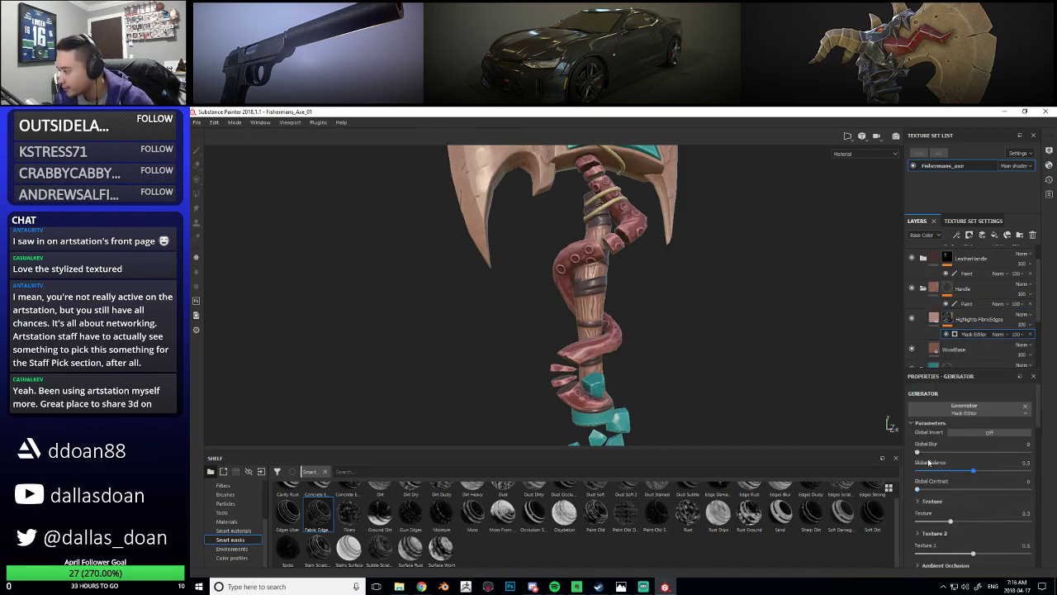
{"action": "right_click_drag", "start_coordinate": [729, 346], "coordinate": [692, 339], "text": "alt"}
{"action": "middle_click_drag", "start_coordinate": [691, 339], "coordinate": [692, 288], "text": "alt"}
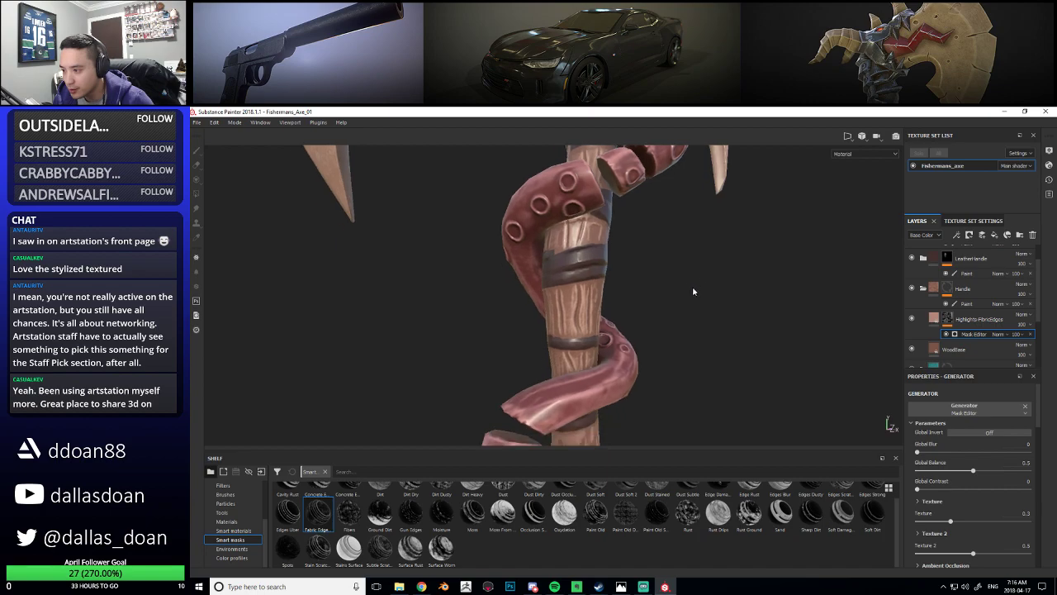
{"action": "right_click_drag", "start_coordinate": [691, 289], "coordinate": [694, 304], "text": "alt"}
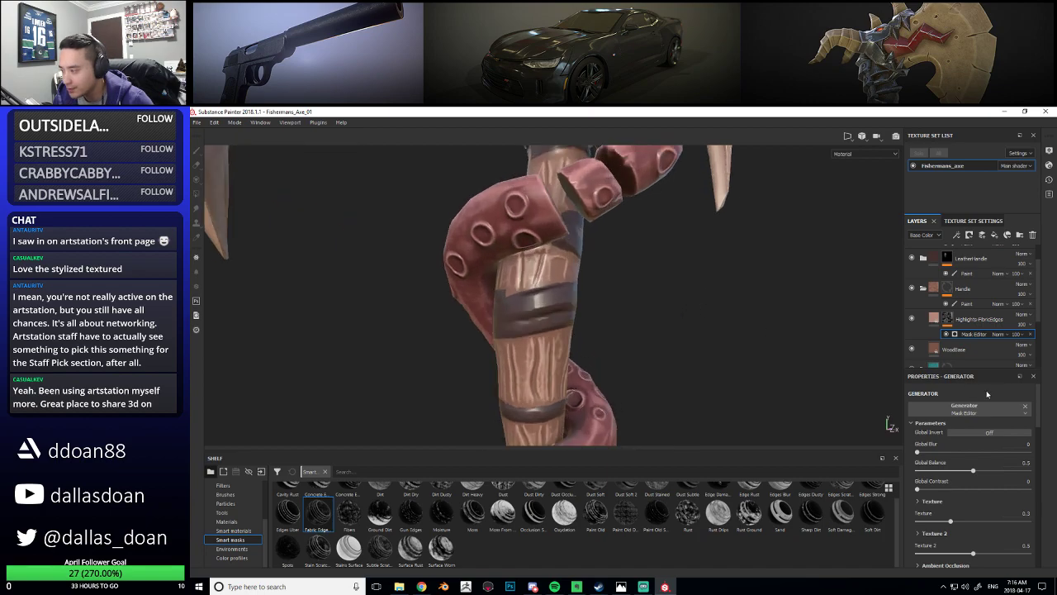
{"action": "key", "text": "Return"}
{"action": "left_click", "coordinate": [1027, 444]}
{"action": "key", "text": "Return"}
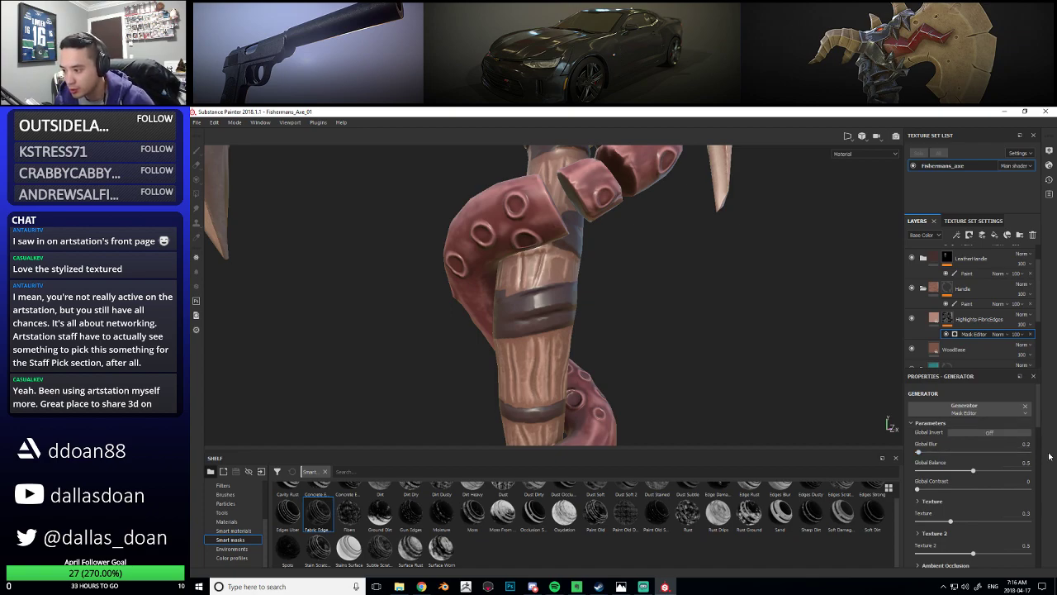
{"action": "left_click", "coordinate": [1026, 444]}
{"action": "key", "text": "Return"}
{"action": "left_click", "coordinate": [1025, 444]}
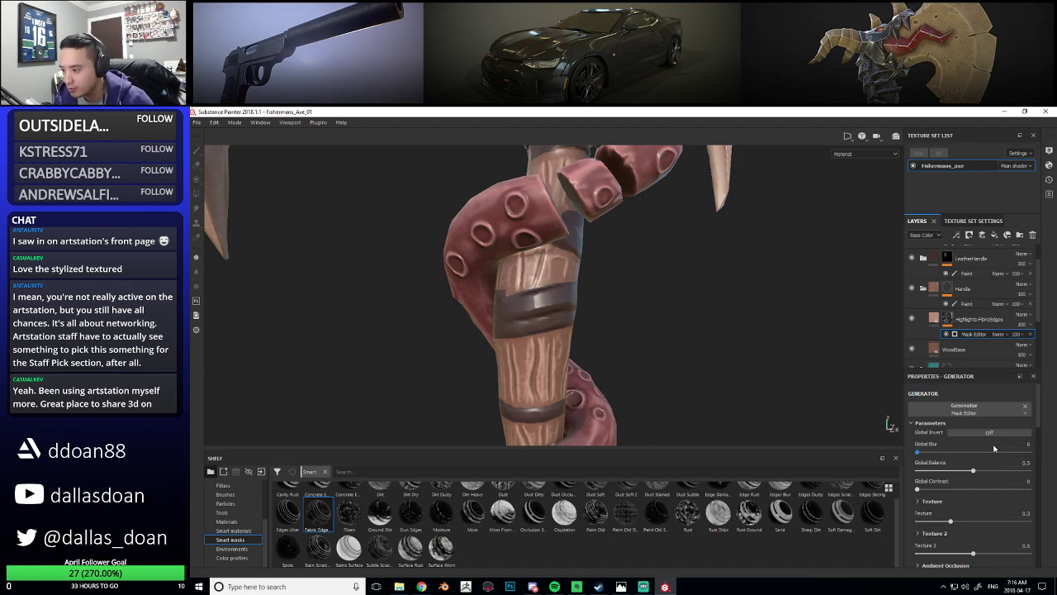
{"action": "left_click_drag", "start_coordinate": [1025, 444], "coordinate": [1053, 441]}
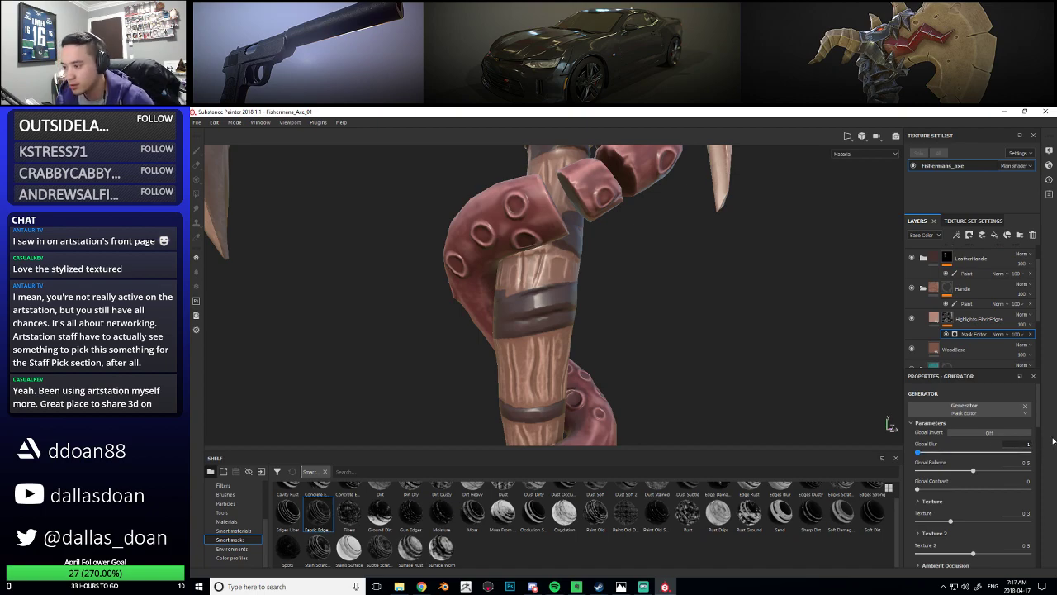
{"action": "key", "text": "Return"}
{"action": "left_click_drag", "start_coordinate": [743, 269], "coordinate": [669, 307], "text": "alt"}
{"action": "scroll", "coordinate": [669, 307], "scroll_direction": "up", "scroll_amount": 2}
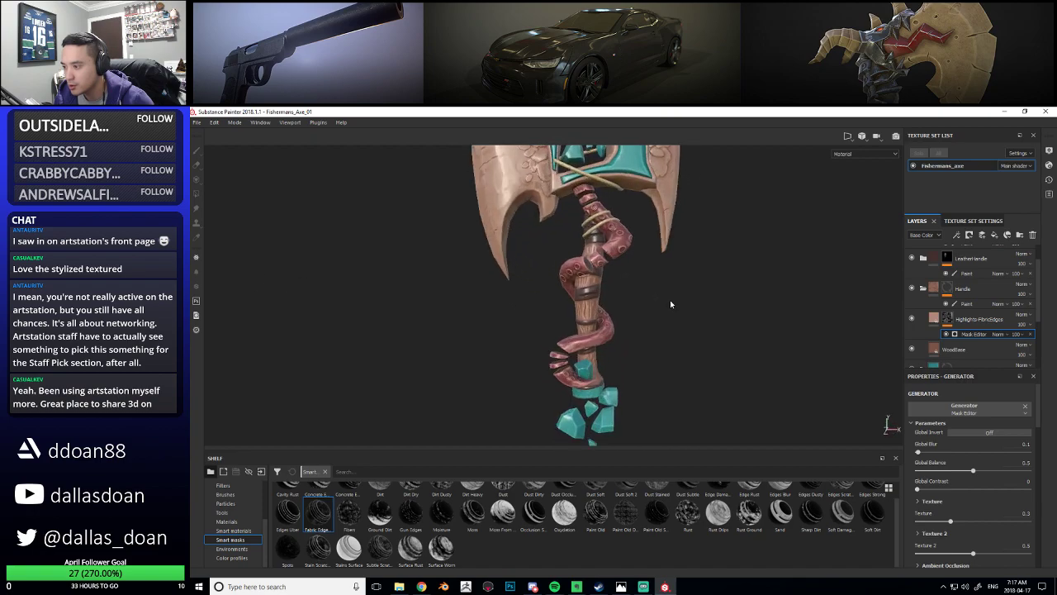
{"action": "scroll", "coordinate": [646, 292], "scroll_direction": "down", "scroll_amount": 3}
{"action": "middle_click_drag", "start_coordinate": [689, 327], "coordinate": [653, 273]}
Duplicate the Highlights-FibricEdges layer and give the copy a darker version of the wood base color
{"action": "left_click", "coordinate": [958, 319]}
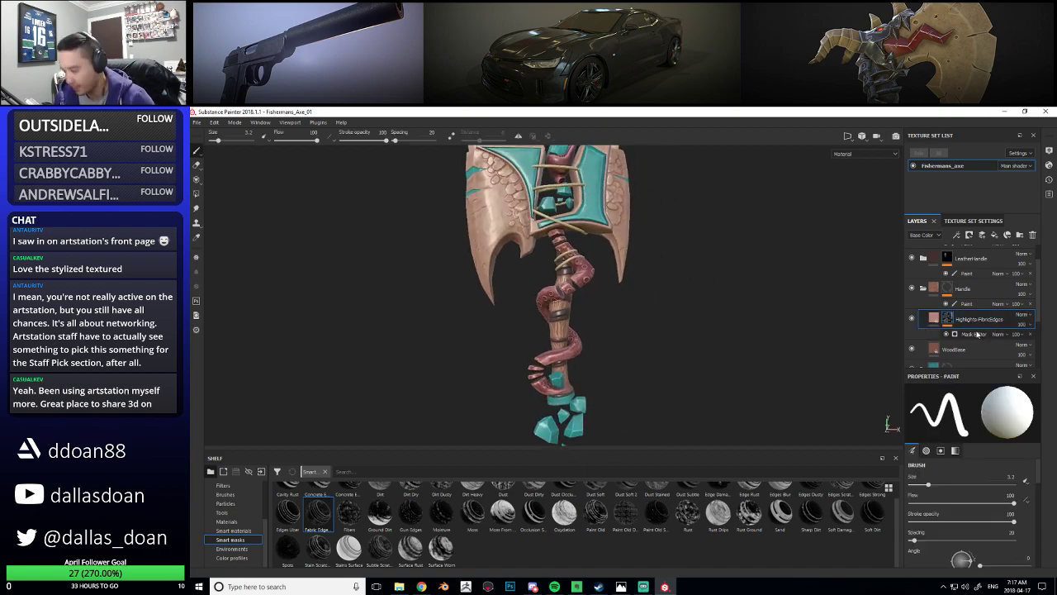
{"action": "key", "text": "ctrl+d"}
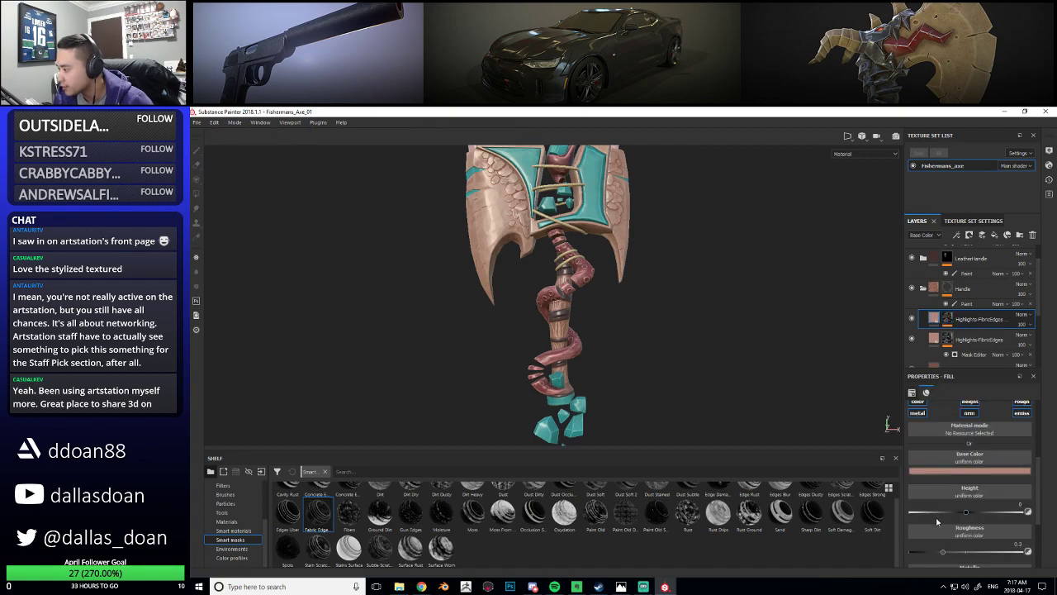
{"action": "left_click", "coordinate": [944, 472]}
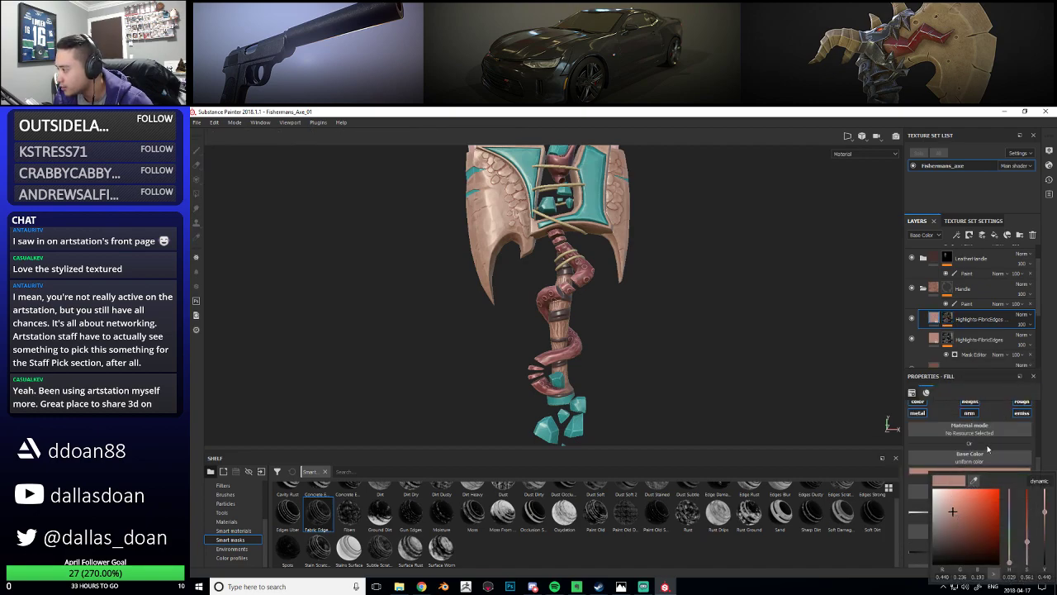
{"action": "left_click", "coordinate": [974, 482]}
{"action": "left_click", "coordinate": [939, 363]}
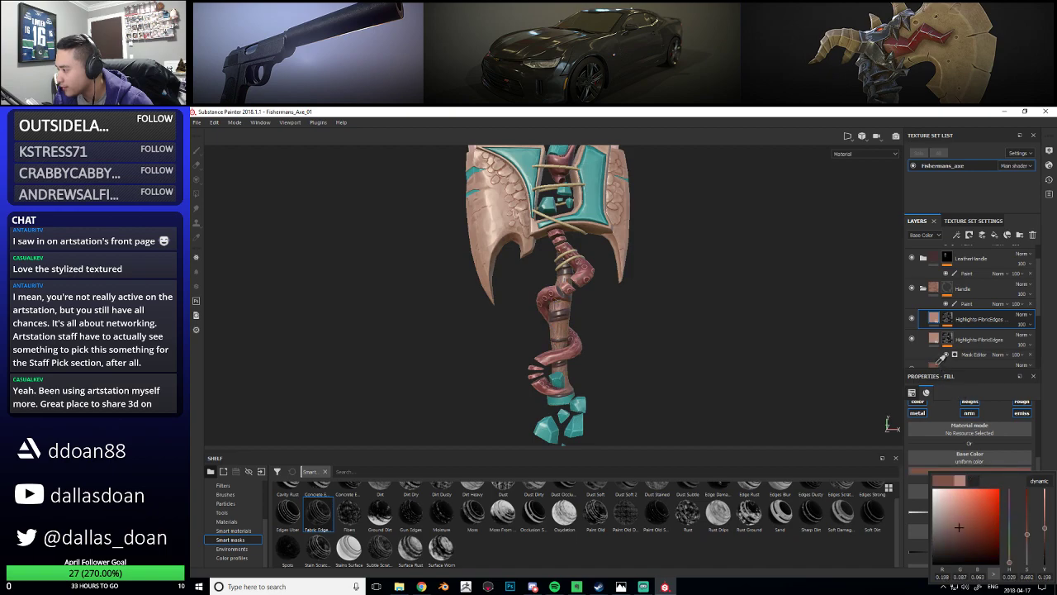
{"action": "left_click_drag", "start_coordinate": [958, 529], "coordinate": [960, 536]}
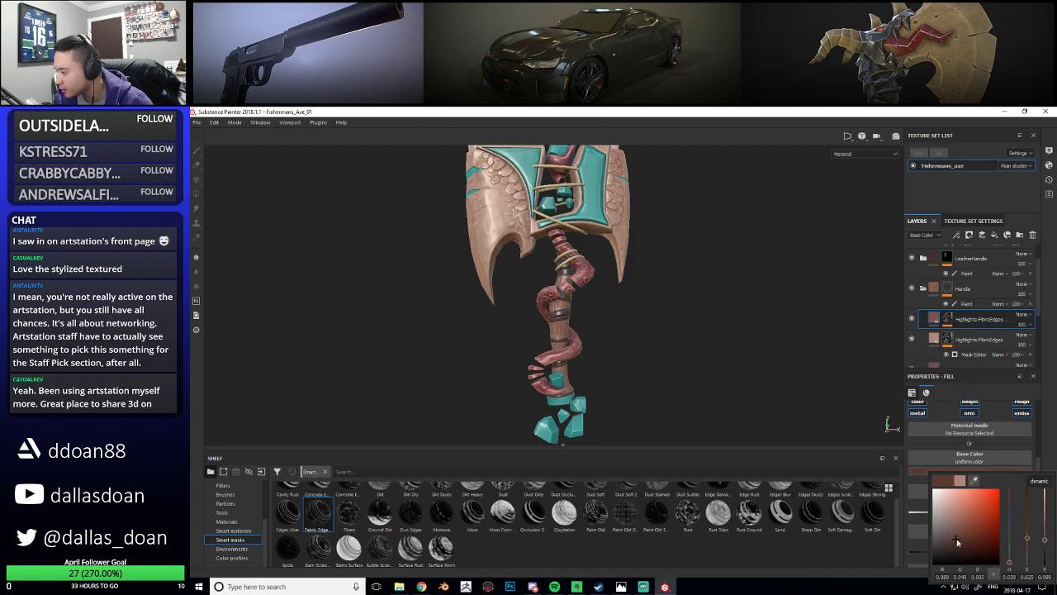
Rename the duplicated dark layer as Shadows and remove the Mask Editor generator from its mask
{"action": "left_click", "coordinate": [948, 321]}
{"action": "double_click", "coordinate": [988, 320]}
{"action": "left_click", "coordinate": [981, 319]}
{"action": "key", "text": "shift+Home"}
{"action": "type", "text": "S"}
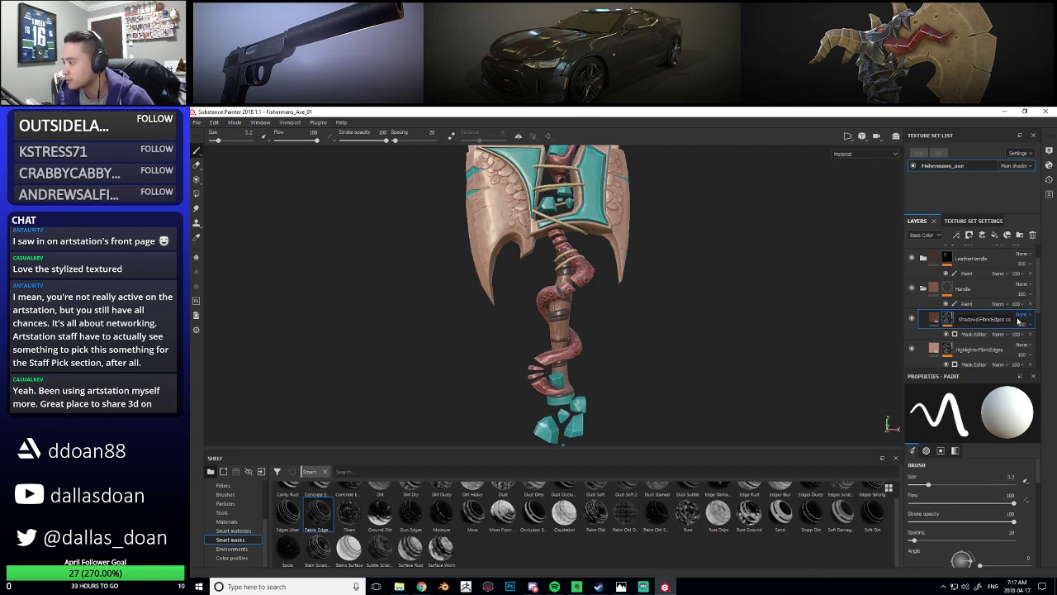
{"action": "type", "text": "hadows"}
{"action": "key", "text": "Return"}
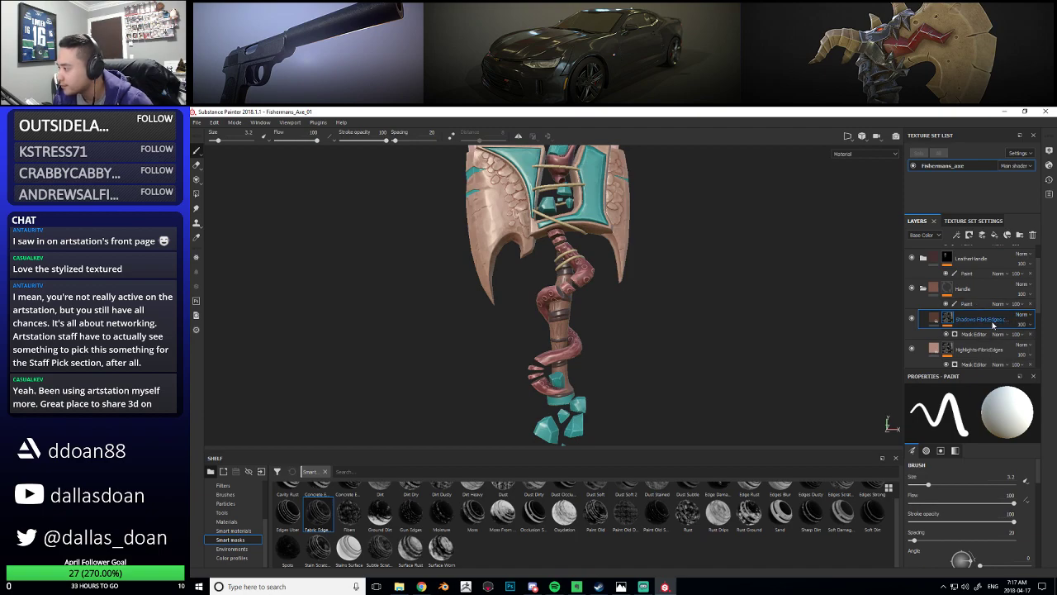
{"action": "double_click", "coordinate": [987, 322]}
{"action": "key", "text": "End"}
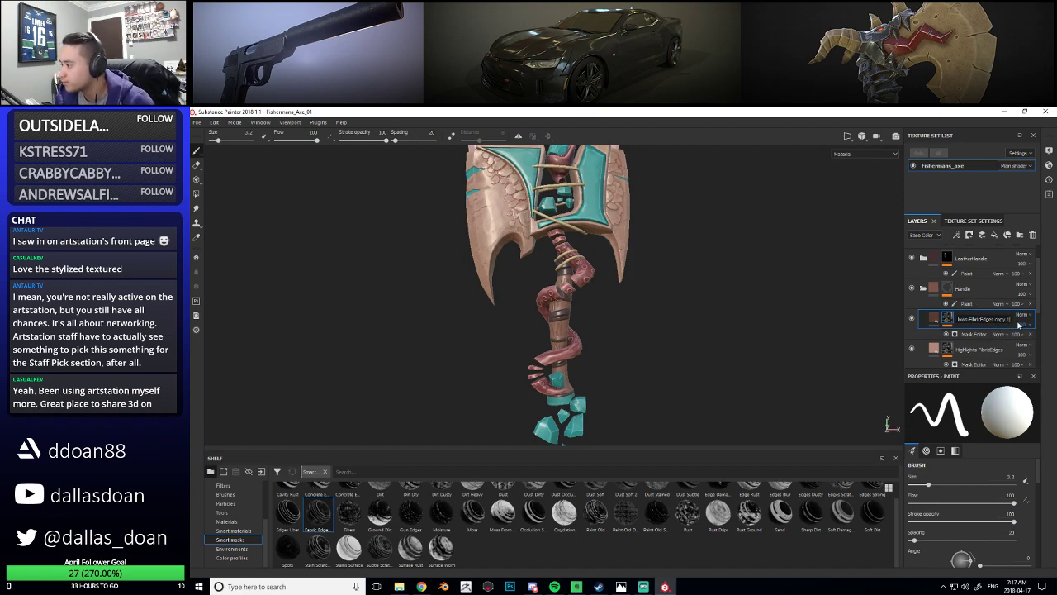
{"action": "key", "text": "BackSpace"}
{"action": "key", "text": "BackSpace"}
{"action": "key", "text": "BackSpace"}
{"action": "key", "text": "BackSpace"}
{"action": "key", "text": "BackSpace"}
{"action": "key", "text": "BackSpace"}
{"action": "key", "text": "BackSpace"}
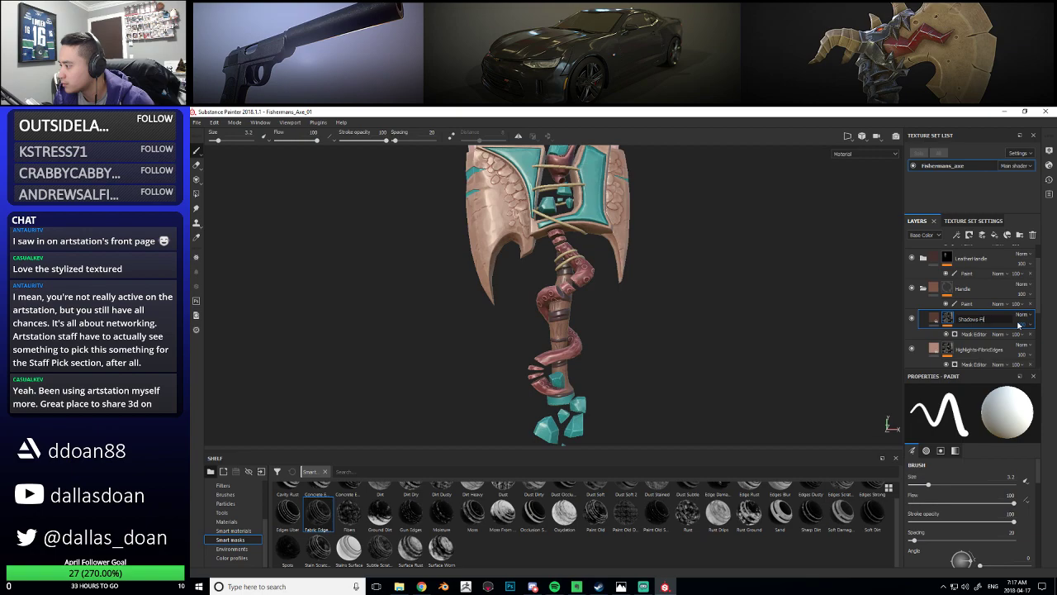
{"action": "key", "text": "Return"}
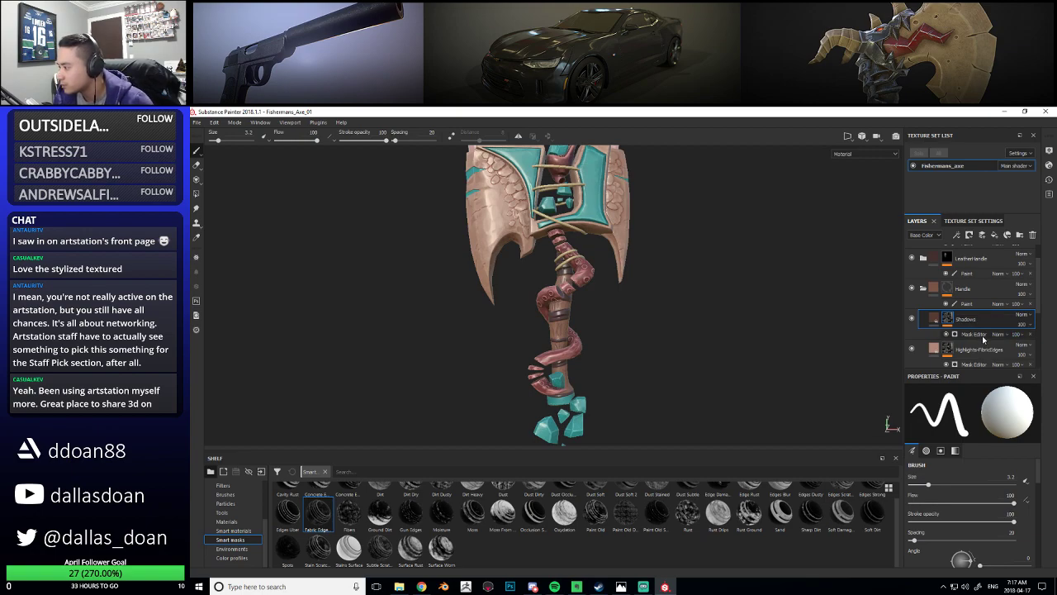
{"action": "left_click", "coordinate": [982, 334]}
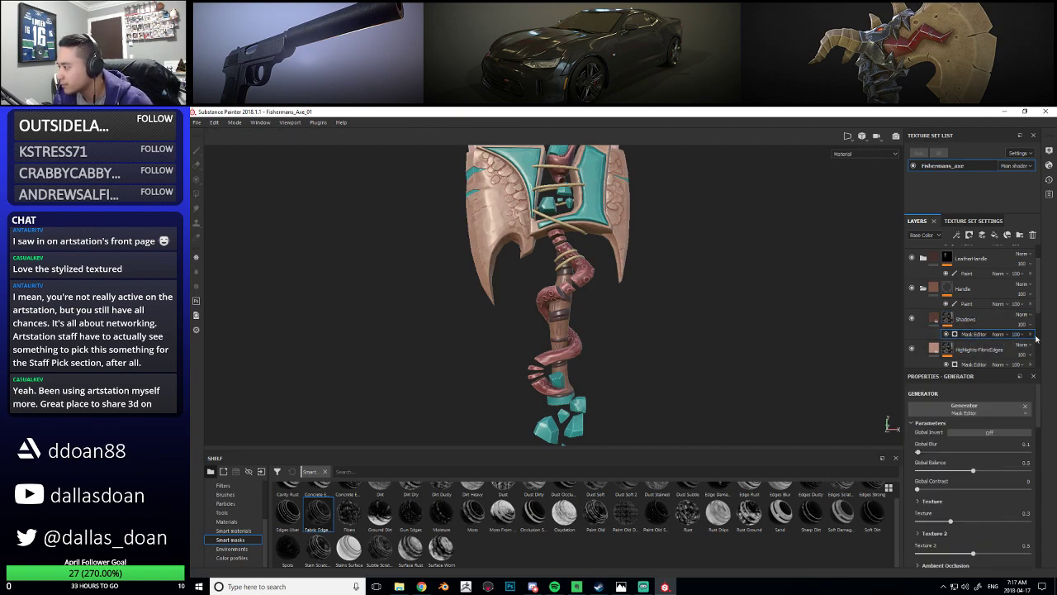
{"action": "left_click", "coordinate": [991, 319]}
Try the Dust Soft 2 smart mask on the Shadows layer and toggle the layer's visibility to compare the wood
{"action": "scroll", "coordinate": [661, 355], "scroll_direction": "up", "scroll_amount": 4}
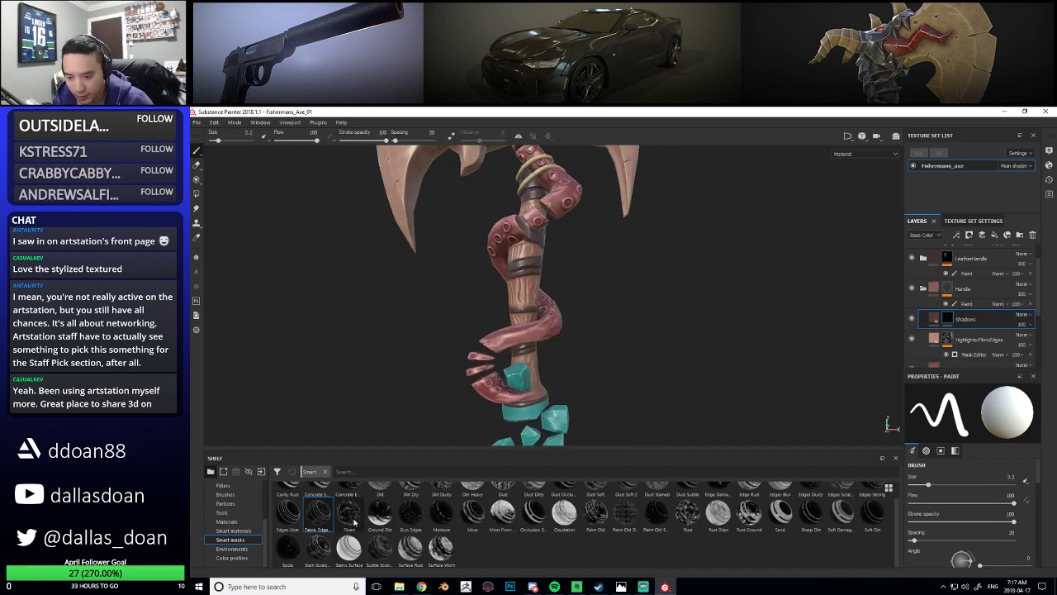
{"action": "scroll", "coordinate": [644, 520], "scroll_direction": "up", "scroll_amount": 1}
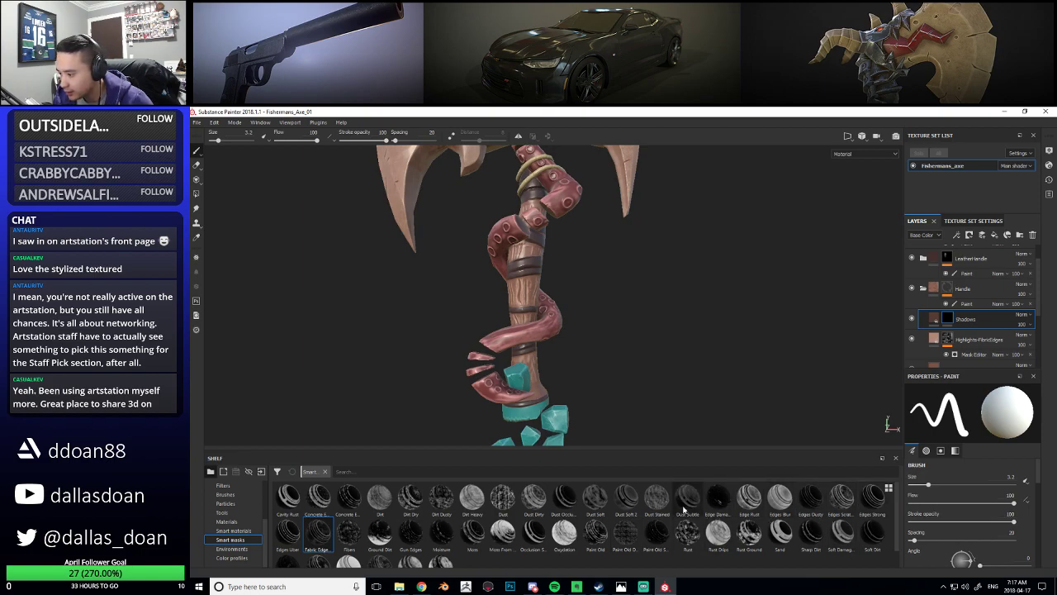
{"action": "left_click_drag", "start_coordinate": [626, 496], "coordinate": [978, 316]}
{"action": "middle_click_drag", "start_coordinate": [631, 347], "coordinate": [664, 345], "text": "alt"}
{"action": "scroll", "coordinate": [664, 344], "scroll_direction": "up", "scroll_amount": 5}
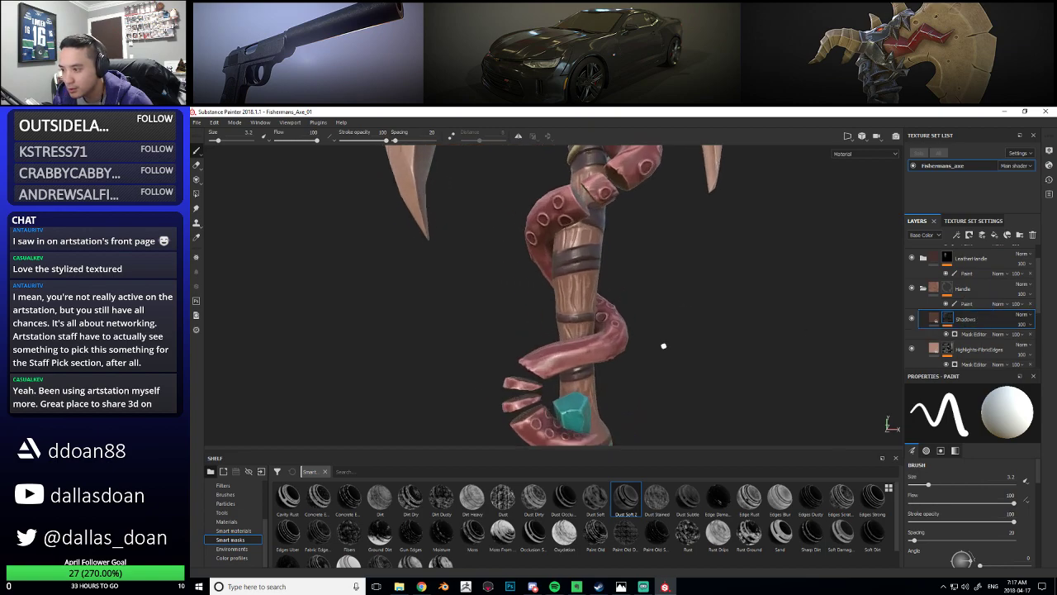
{"action": "left_click", "coordinate": [912, 320]}
{"action": "left_click", "coordinate": [912, 320]}
{"action": "left_click", "coordinate": [912, 320]}
{"action": "left_click", "coordinate": [912, 320]}
{"action": "left_click", "coordinate": [912, 320]}
{"action": "left_click", "coordinate": [911, 319]}
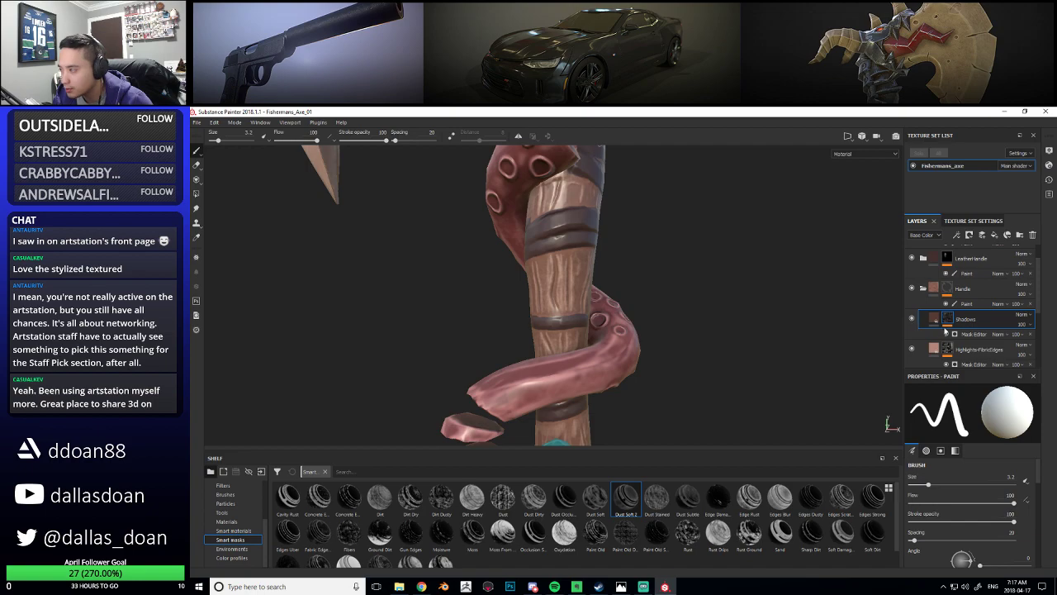
Try a Global Balance of 0.44 on the Shadows layer's dust mask, inspect the handle, and remove that Mask Editor generator
{"action": "left_click", "coordinate": [973, 334]}
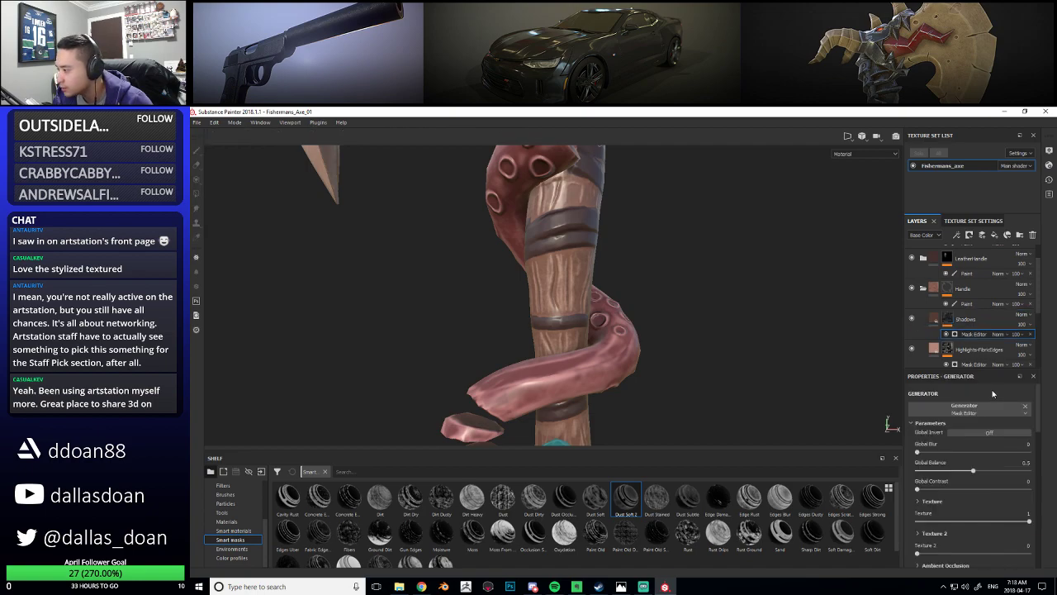
{"action": "mouse_move", "coordinate": [971, 473]}
{"action": "left_mouse_down"}
{"action": "mouse_move", "coordinate": [1024, 473]}
{"action": "mouse_move", "coordinate": [953, 473]}
{"action": "mouse_move", "coordinate": [968, 473]}
{"action": "left_mouse_up"}
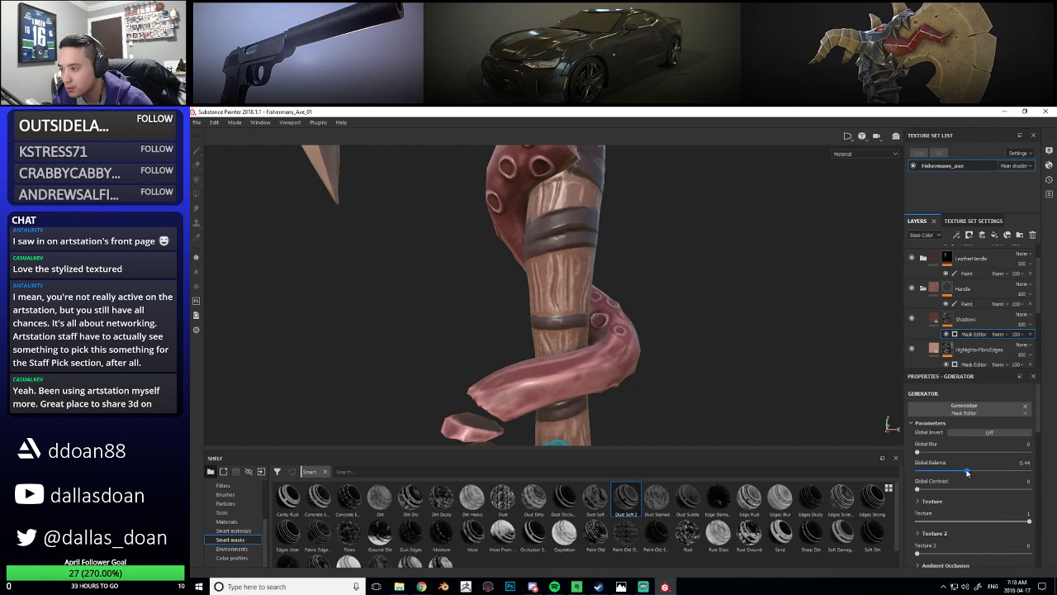
{"action": "scroll", "coordinate": [685, 330], "scroll_direction": "down", "scroll_amount": 5}
{"action": "left_click_drag", "start_coordinate": [692, 368], "coordinate": [632, 351], "text": "alt"}
{"action": "scroll", "coordinate": [644, 356], "scroll_direction": "up", "scroll_amount": 4}
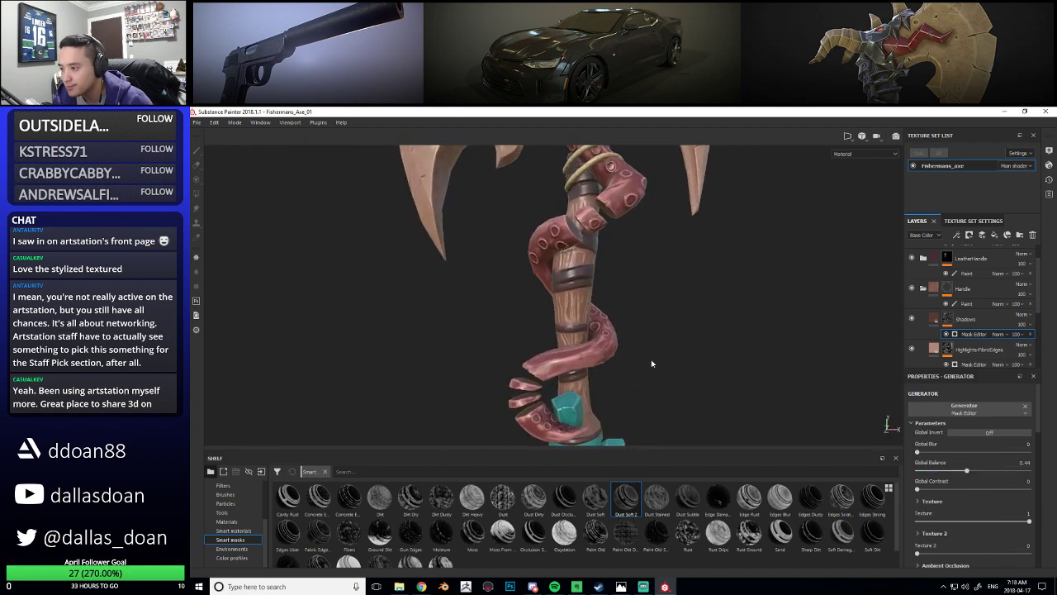
{"action": "left_click", "coordinate": [1029, 334]}
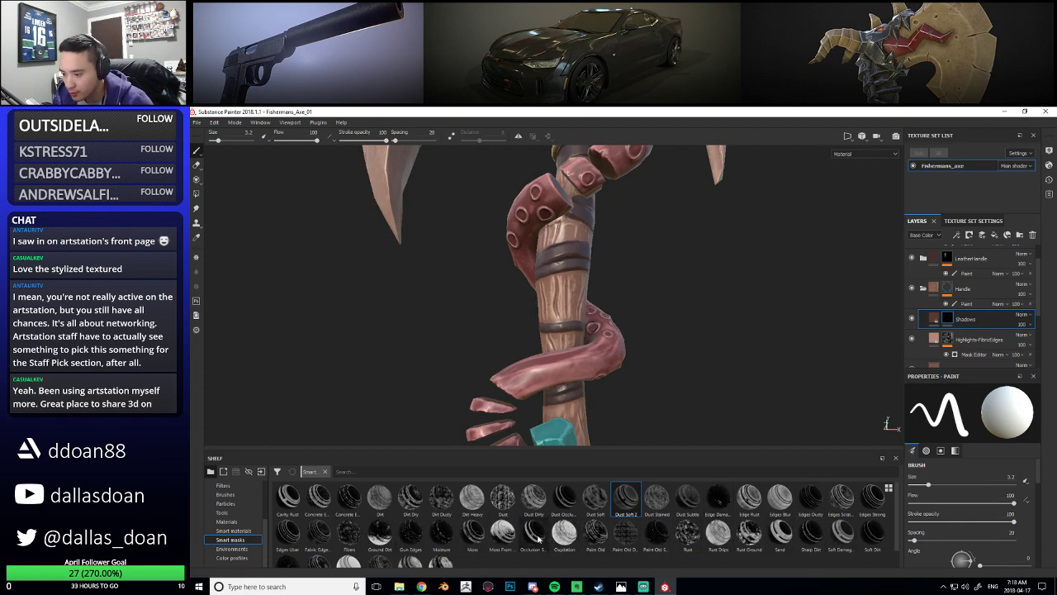
Apply the Occlusion smart mask to the Shadows layer and set its Global Blur to 0.2
{"action": "left_click_drag", "start_coordinate": [538, 537], "coordinate": [958, 319]}
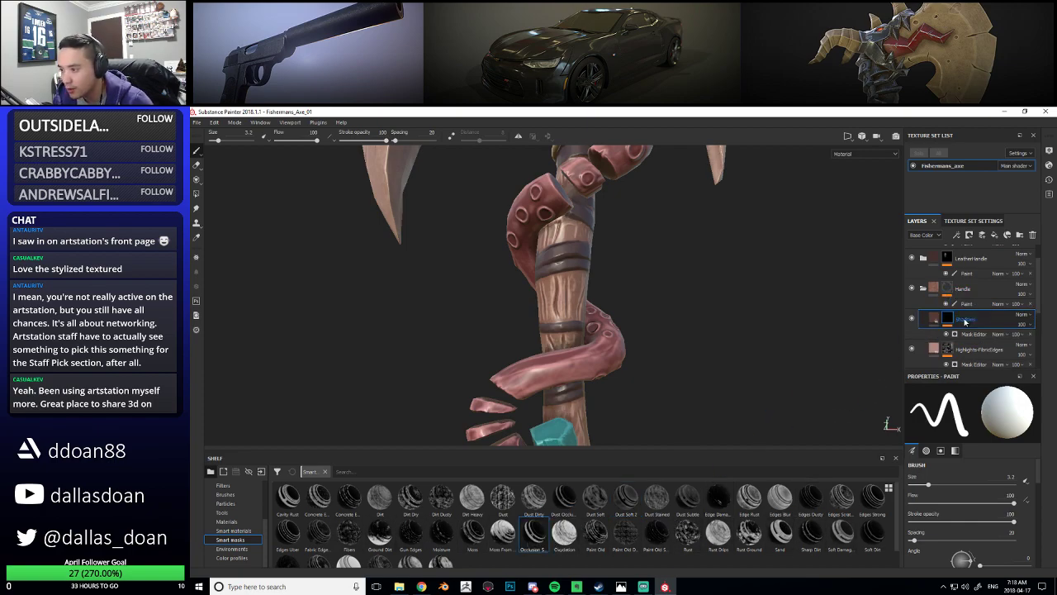
{"action": "left_click_drag", "start_coordinate": [628, 337], "coordinate": [661, 342], "text": "alt"}
{"action": "left_click", "coordinate": [964, 336]}
{"action": "left_click_drag", "start_coordinate": [695, 310], "coordinate": [945, 444], "text": "alt"}
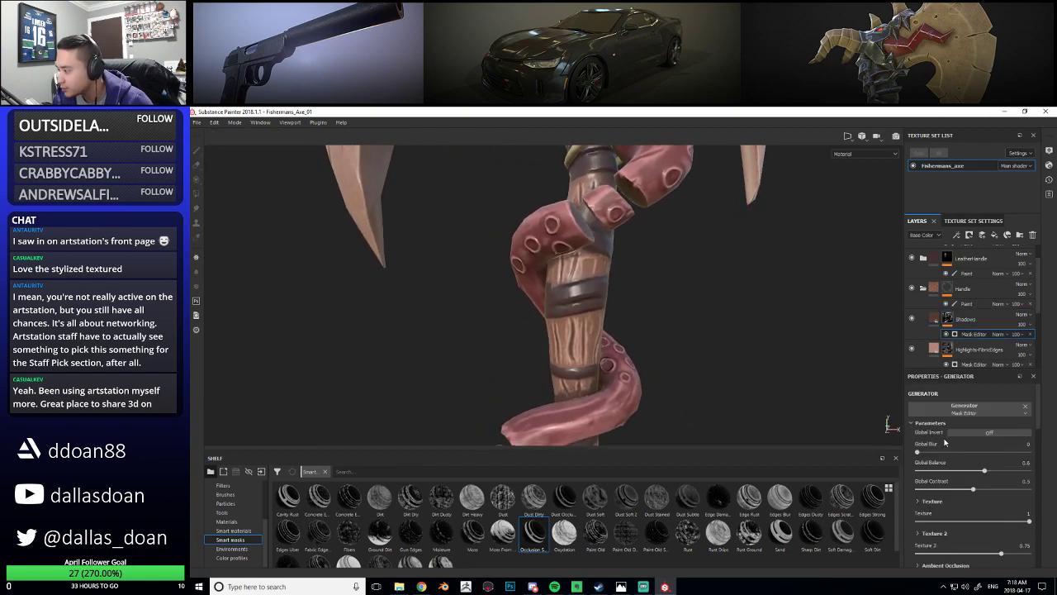
{"action": "left_click", "coordinate": [1020, 444]}
{"action": "type", "text": "0.2"}
{"action": "key", "text": "Return"}
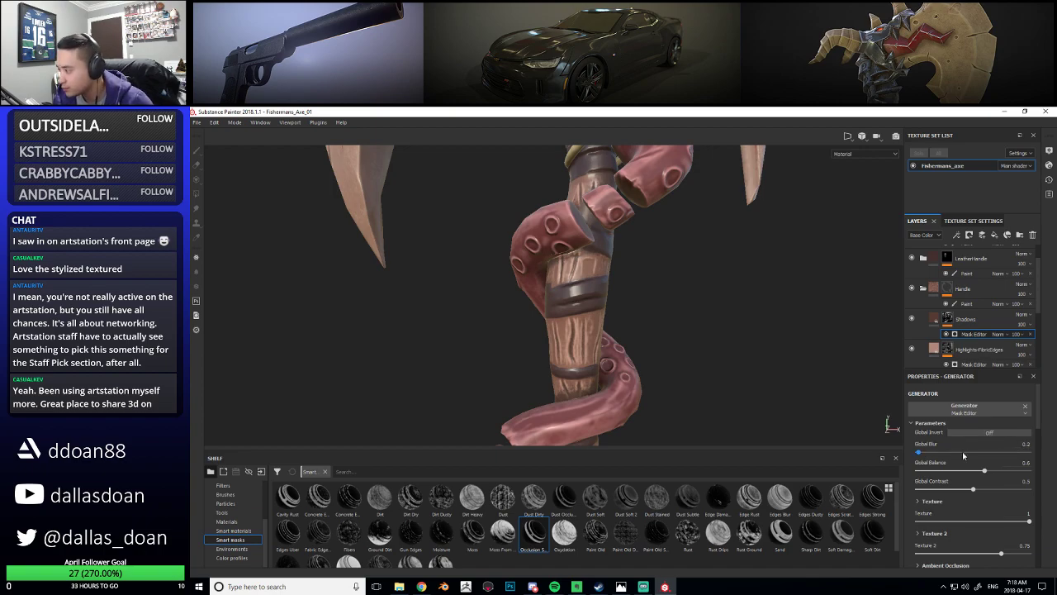
Raise the Global Balance of the Shadows layer's occlusion mask to 0.76 and check the handle
{"action": "mouse_move", "coordinate": [978, 470]}
{"action": "left_mouse_down"}
{"action": "mouse_move", "coordinate": [963, 473]}
{"action": "mouse_move", "coordinate": [1003, 474]}
{"action": "left_mouse_up"}
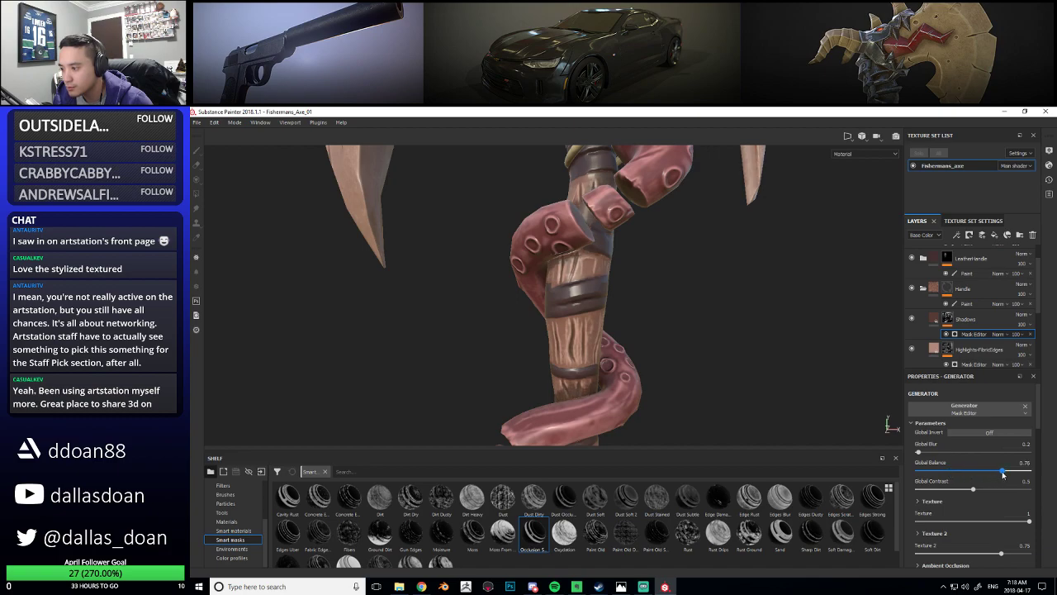
{"action": "scroll", "coordinate": [655, 340], "scroll_direction": "down", "scroll_amount": 3}
{"action": "left_click_drag", "start_coordinate": [656, 339], "coordinate": [748, 355], "text": "alt"}
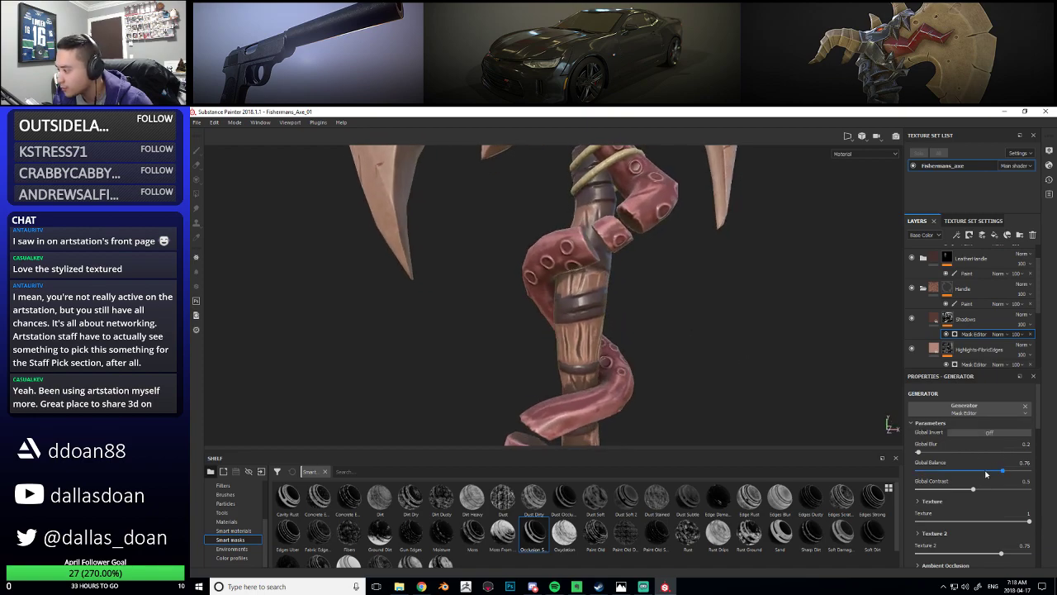
Lower the Global Balance of the Shadows layer's occlusion mask, and set its Ambient Occlusion to 0.29 and Curvature to 0.62
{"action": "left_click_drag", "start_coordinate": [990, 473], "coordinate": [985, 538]}
{"action": "scroll", "coordinate": [942, 483], "scroll_direction": "down", "scroll_amount": 3}
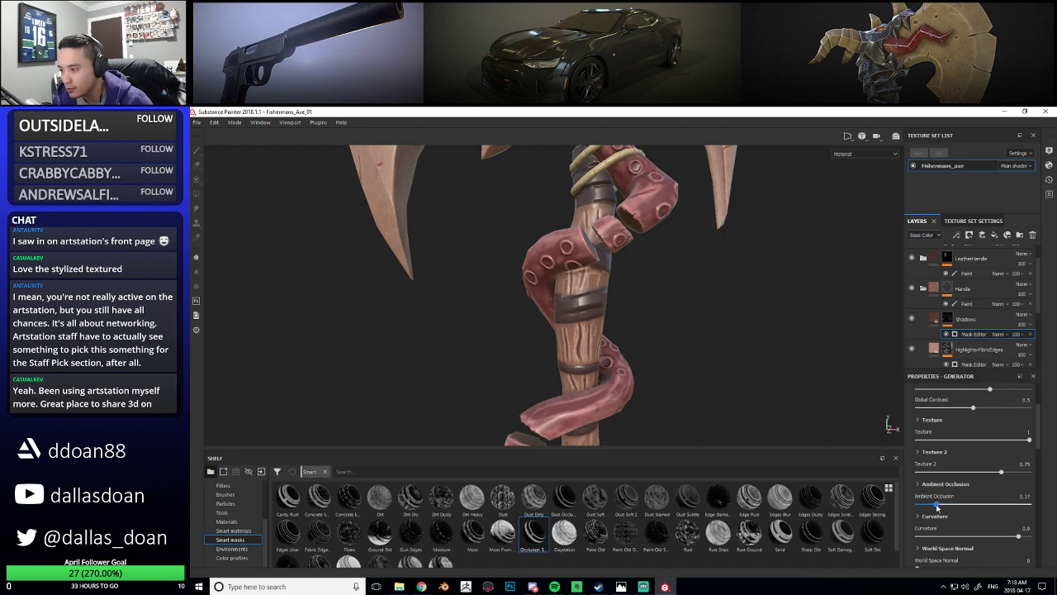
{"action": "left_click_drag", "start_coordinate": [952, 509], "coordinate": [951, 507]}
{"action": "scroll", "coordinate": [645, 296], "scroll_direction": "down", "scroll_amount": 5}
{"action": "left_click_drag", "start_coordinate": [645, 296], "coordinate": [670, 340], "text": "alt"}
{"action": "scroll", "coordinate": [689, 317], "scroll_direction": "down", "scroll_amount": 3}
{"action": "scroll", "coordinate": [622, 326], "scroll_direction": "up", "scroll_amount": 7}
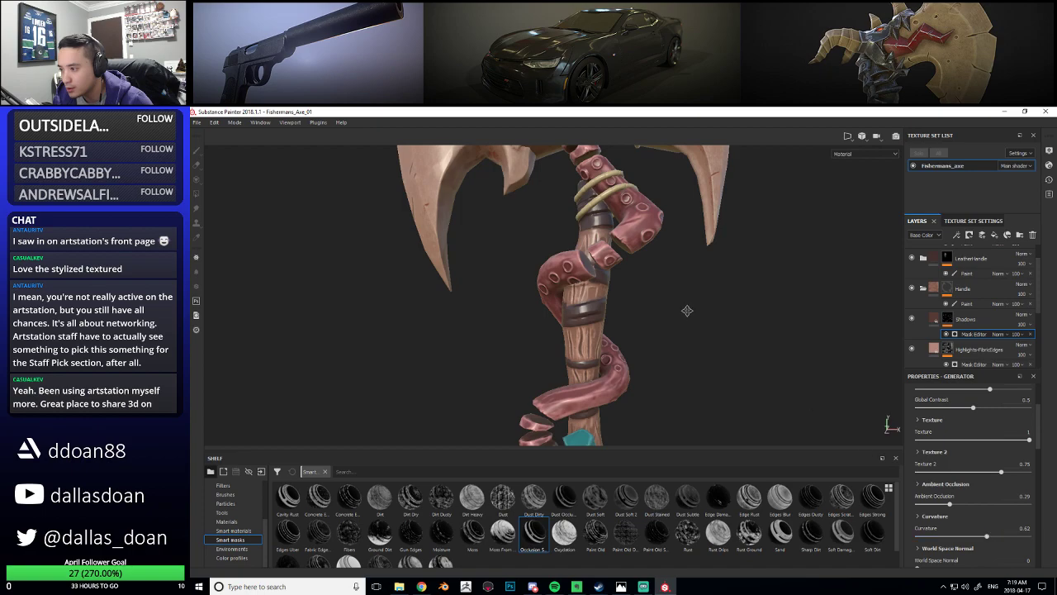
Inspect the handle's softened occlusion shadows up close and against the whole axe
{"action": "scroll", "coordinate": [687, 309], "scroll_direction": "down", "scroll_amount": 5}
{"action": "middle_click_drag", "start_coordinate": [687, 309], "coordinate": [666, 304], "text": "alt"}
{"action": "scroll", "coordinate": [657, 330], "scroll_direction": "up", "scroll_amount": 5}
{"action": "left_click_drag", "start_coordinate": [657, 330], "coordinate": [644, 299], "text": "alt"}
{"action": "middle_click_drag", "start_coordinate": [644, 299], "coordinate": [653, 371], "text": "alt"}
{"action": "left_click_drag", "start_coordinate": [653, 370], "coordinate": [671, 367], "text": "alt"}
{"action": "middle_click_drag", "start_coordinate": [670, 366], "coordinate": [677, 287], "text": "alt"}
{"action": "mouse_move", "coordinate": [678, 287]}
{"action": "right_mouse_down", "text": "alt"}
{"action": "mouse_move", "coordinate": [685, 344]}
{"action": "mouse_move", "coordinate": [690, 290]}
{"action": "right_mouse_up", "text": "alt"}
{"action": "middle_click_drag", "start_coordinate": [690, 290], "coordinate": [692, 370], "text": "alt"}
{"action": "right_click_drag", "start_coordinate": [693, 370], "coordinate": [663, 297], "text": "alt"}
{"action": "middle_click_drag", "start_coordinate": [663, 297], "coordinate": [672, 317], "text": "alt"}
{"action": "left_click_drag", "start_coordinate": [640, 304], "coordinate": [709, 360], "text": "alt"}
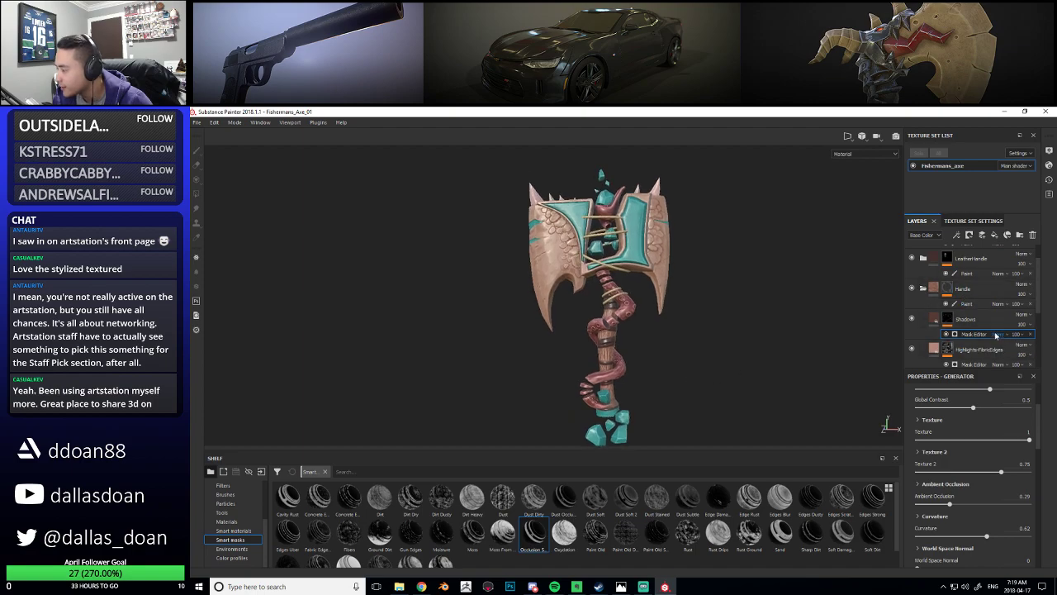
Rename the handle's Shadows layer to "Shadows-OcclusionSoft"
{"action": "double_click", "coordinate": [973, 317]}
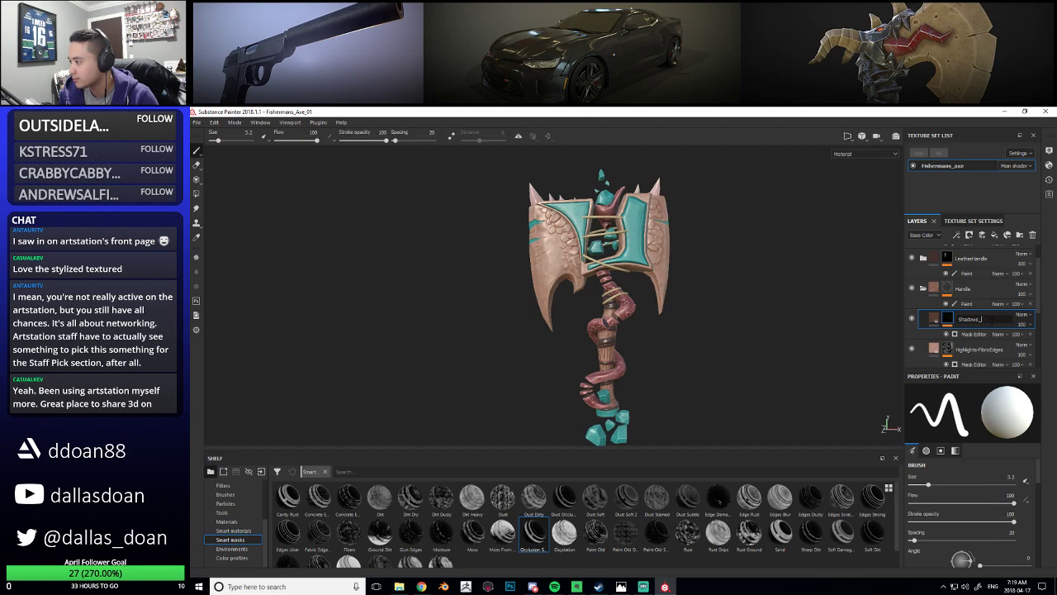
{"action": "type", "text": "-OcclusionSoft"}
{"action": "key", "text": "Return"}
Review the whole axe from several angles, comparing the handle with the blade head and tentacle
{"action": "mouse_move", "coordinate": [666, 312]}
{"action": "left_mouse_down", "text": "alt"}
{"action": "mouse_move", "coordinate": [683, 320]}
{"action": "mouse_move", "coordinate": [651, 305]}
{"action": "mouse_move", "coordinate": [650, 376]}
{"action": "mouse_move", "coordinate": [681, 342]}
{"action": "mouse_move", "coordinate": [651, 374]}
{"action": "left_mouse_up", "text": "alt"}
{"action": "right_click_drag", "start_coordinate": [651, 373], "coordinate": [673, 343], "text": "alt"}
{"action": "left_click_drag", "start_coordinate": [673, 343], "coordinate": [621, 407], "text": "alt"}
{"action": "middle_click_drag", "start_coordinate": [622, 407], "coordinate": [628, 469], "text": "alt"}
{"action": "left_click_drag", "start_coordinate": [619, 223], "coordinate": [546, 283], "text": "alt"}
{"action": "middle_click_drag", "start_coordinate": [706, 307], "coordinate": [679, 251], "text": "alt"}
{"action": "right_click_drag", "start_coordinate": [700, 248], "coordinate": [683, 286], "text": "alt"}
{"action": "mouse_move", "coordinate": [683, 286]}
{"action": "left_mouse_down", "text": "alt"}
{"action": "mouse_move", "coordinate": [694, 302]}
{"action": "mouse_move", "coordinate": [666, 295]}
{"action": "left_mouse_up", "text": "alt"}
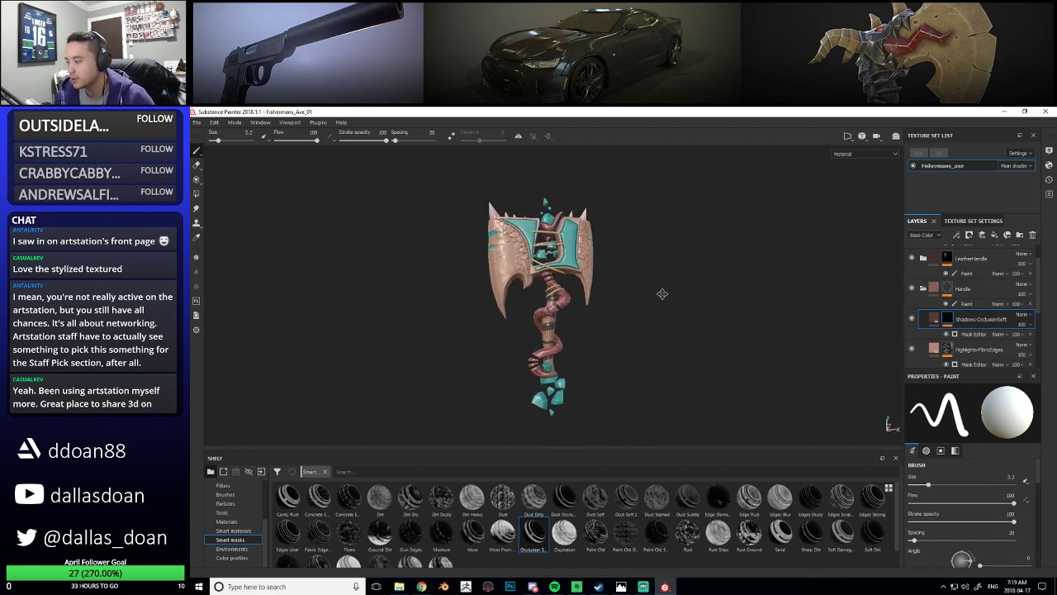
{"action": "middle_click_drag", "start_coordinate": [666, 295], "coordinate": [639, 277], "text": "alt"}
{"action": "right_click_drag", "start_coordinate": [639, 277], "coordinate": [658, 302], "text": "alt"}
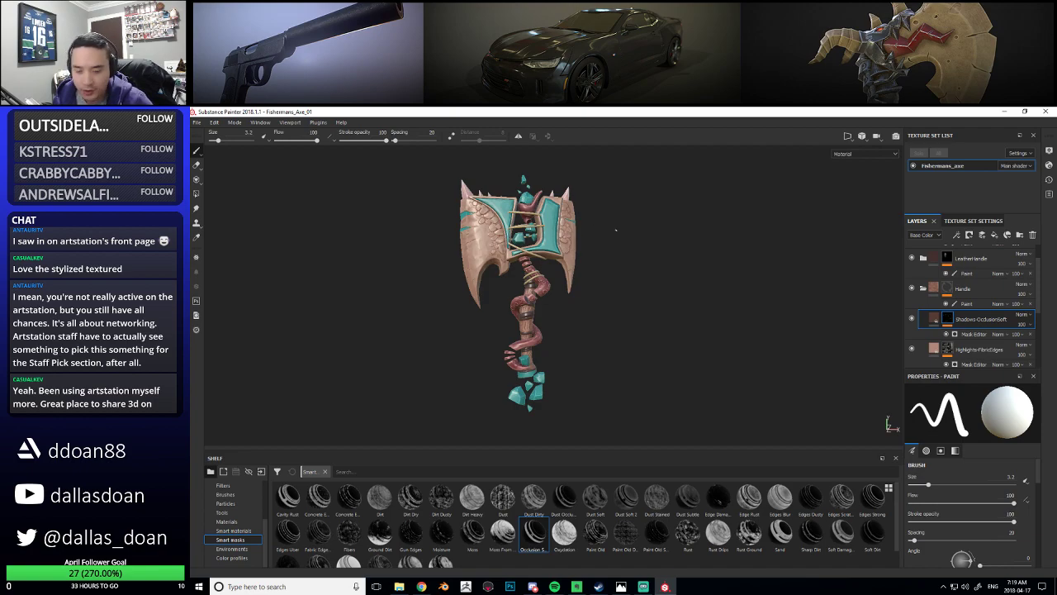
{"action": "middle_click_drag", "start_coordinate": [608, 228], "coordinate": [607, 240], "text": "alt"}
{"action": "right_click_drag", "start_coordinate": [606, 239], "coordinate": [633, 274], "text": "alt"}
{"action": "middle_click_drag", "start_coordinate": [628, 264], "coordinate": [629, 278], "text": "alt"}
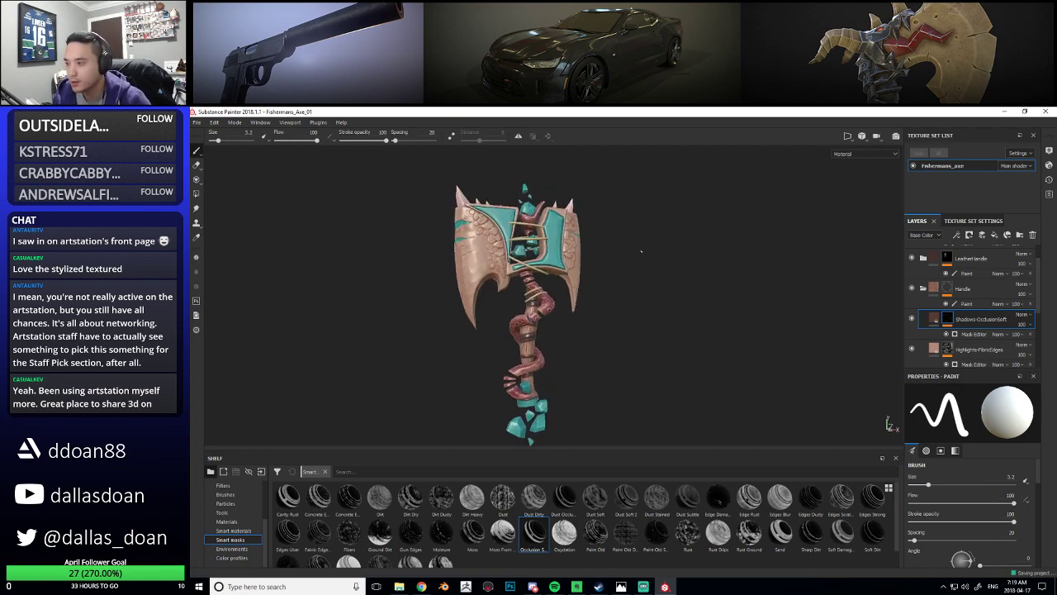
{"action": "middle_click_drag", "start_coordinate": [565, 247], "coordinate": [632, 262], "text": "alt"}
{"action": "left_click_drag", "start_coordinate": [632, 262], "coordinate": [615, 281], "text": "alt"}
{"action": "right_click_drag", "start_coordinate": [601, 262], "coordinate": [641, 273], "text": "alt"}
{"action": "middle_click_drag", "start_coordinate": [595, 248], "coordinate": [542, 259], "text": "alt"}
{"action": "left_click_drag", "start_coordinate": [542, 259], "coordinate": [658, 312], "text": "alt"}
Toggle the OctopusSkin group's visibility off and on, expand its layers, and check the tentacle on the axe
{"action": "scroll", "coordinate": [950, 330], "scroll_direction": "down", "scroll_amount": 3}
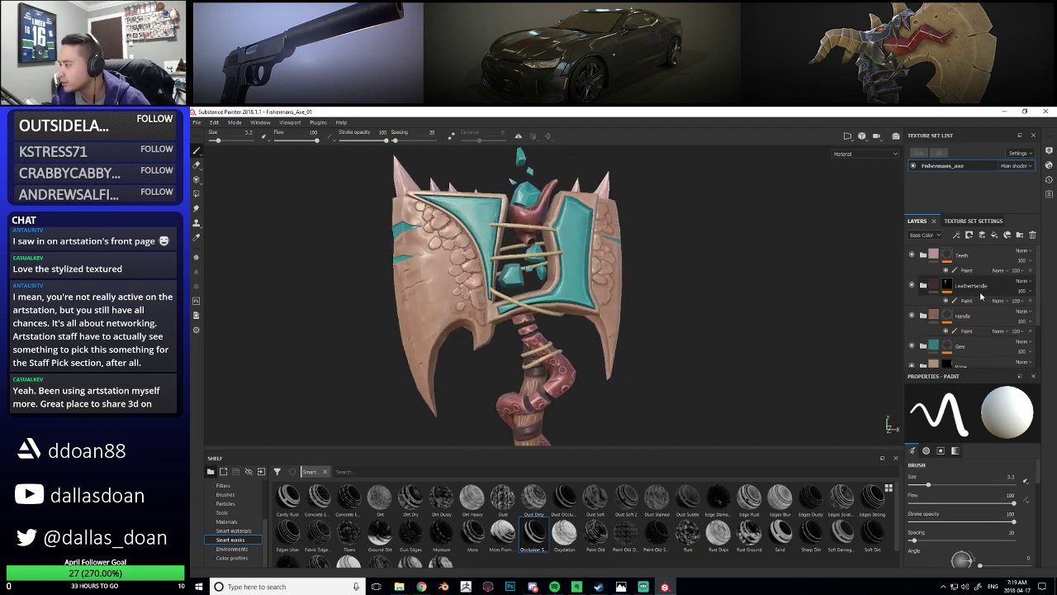
{"action": "scroll", "coordinate": [947, 337], "scroll_direction": "up", "scroll_amount": 3}
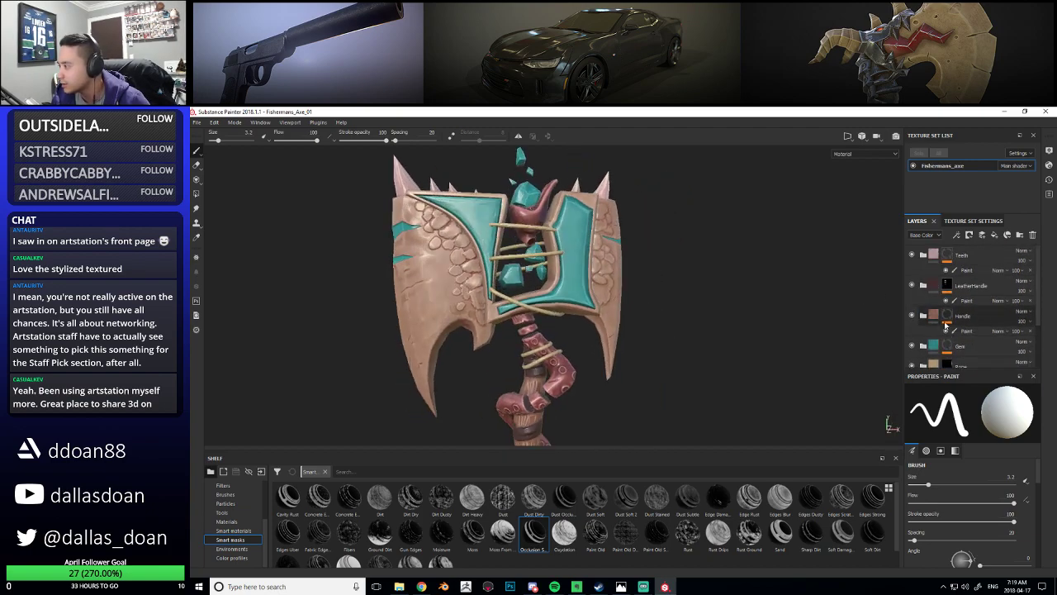
{"action": "scroll", "coordinate": [935, 301], "scroll_direction": "down", "scroll_amount": 2}
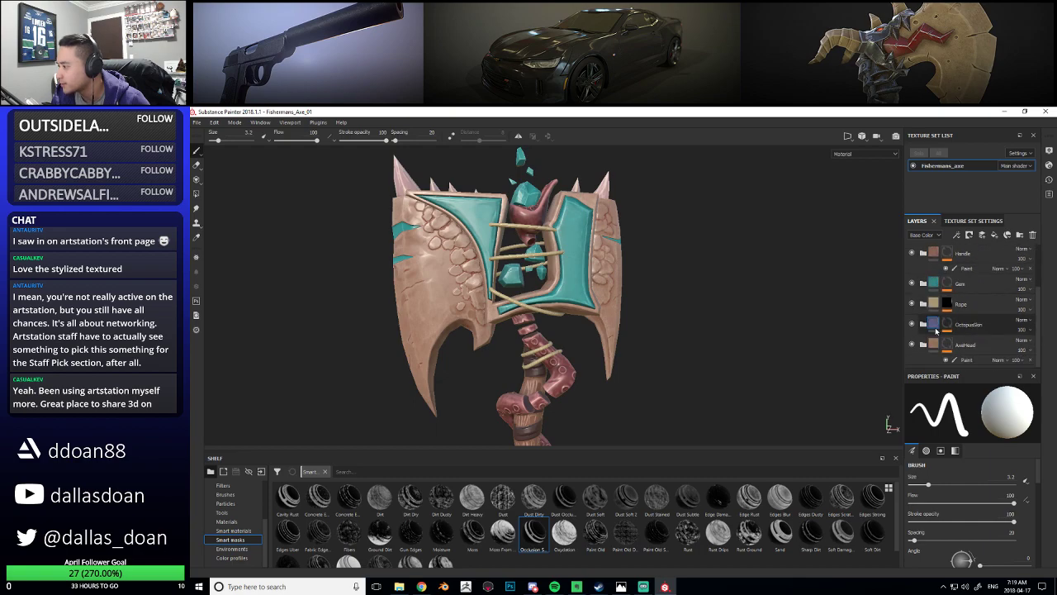
{"action": "scroll", "coordinate": [940, 330], "scroll_direction": "down", "scroll_amount": 1}
{"action": "left_click", "coordinate": [912, 325]}
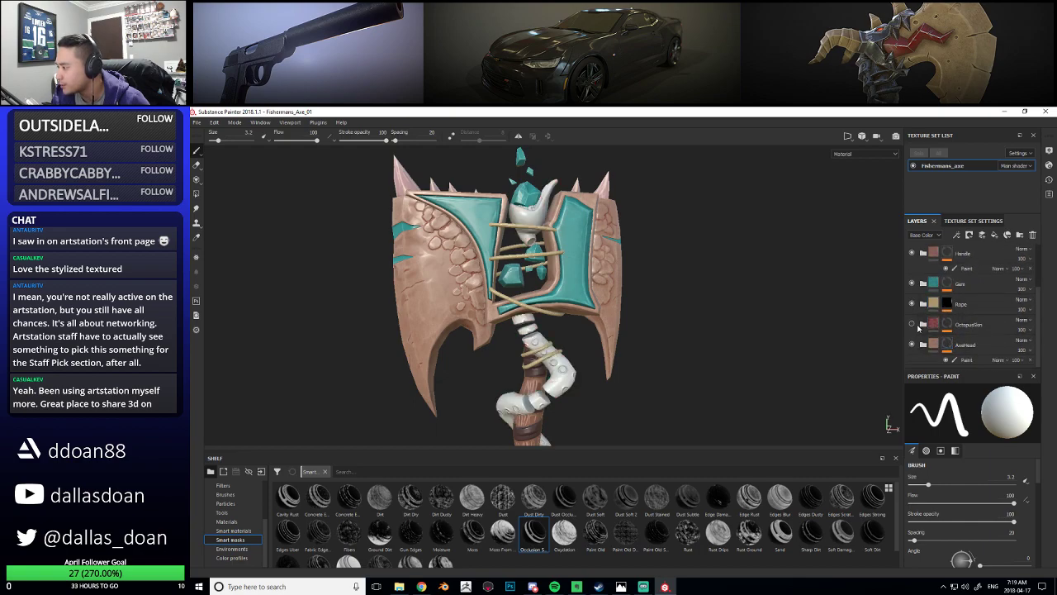
{"action": "left_click", "coordinate": [912, 324]}
{"action": "left_click", "coordinate": [923, 325]}
{"action": "scroll", "coordinate": [923, 327], "scroll_direction": "down", "scroll_amount": 3}
{"action": "scroll", "coordinate": [619, 268], "scroll_direction": "down", "scroll_amount": 5}
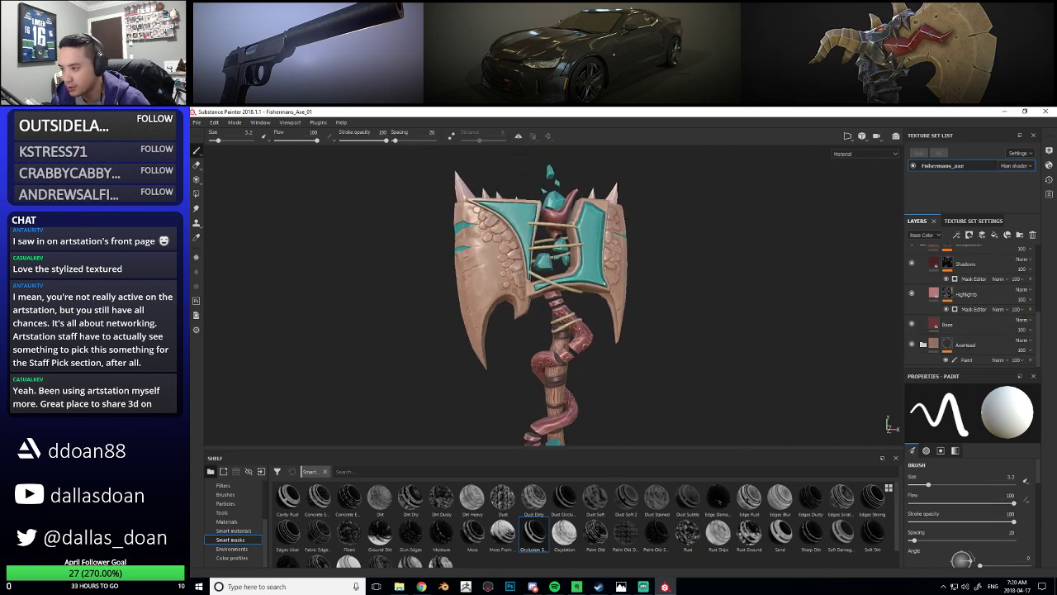
{"action": "mouse_move", "coordinate": [619, 268]}
{"action": "left_mouse_down", "text": "alt"}
{"action": "mouse_move", "coordinate": [619, 239]}
{"action": "mouse_move", "coordinate": [632, 264]}
{"action": "left_mouse_up", "text": "alt"}
{"action": "scroll", "coordinate": [632, 266], "scroll_direction": "up", "scroll_amount": 3}
{"action": "middle_click_drag", "start_coordinate": [632, 266], "coordinate": [647, 320], "text": "alt"}
{"action": "left_click_drag", "start_coordinate": [647, 320], "coordinate": [649, 266], "text": "alt"}
{"action": "scroll", "coordinate": [655, 311], "scroll_direction": "up", "scroll_amount": 2}
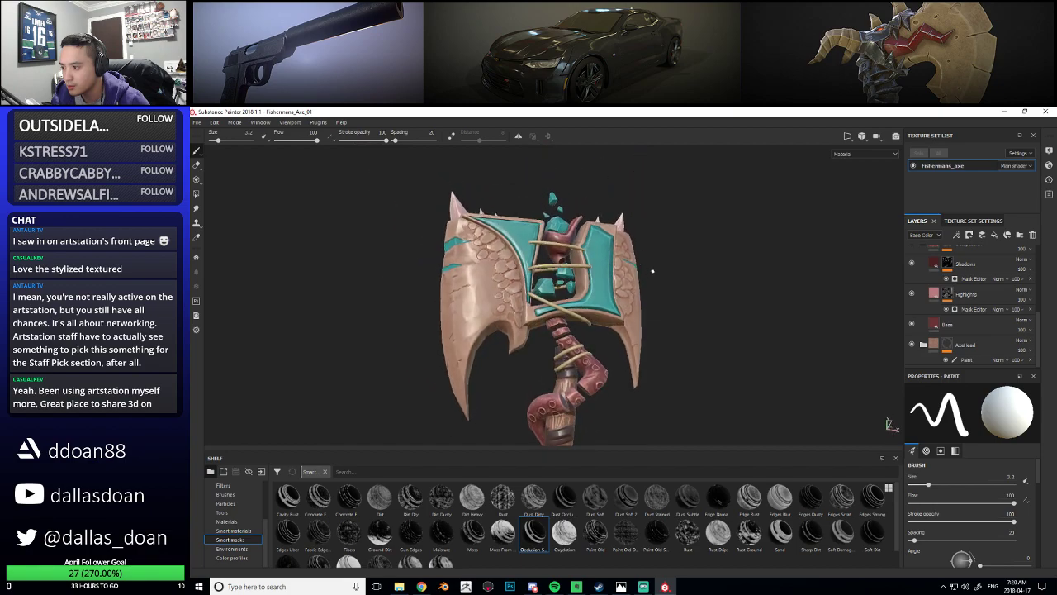
{"action": "scroll", "coordinate": [649, 267], "scroll_direction": "down", "scroll_amount": 4}
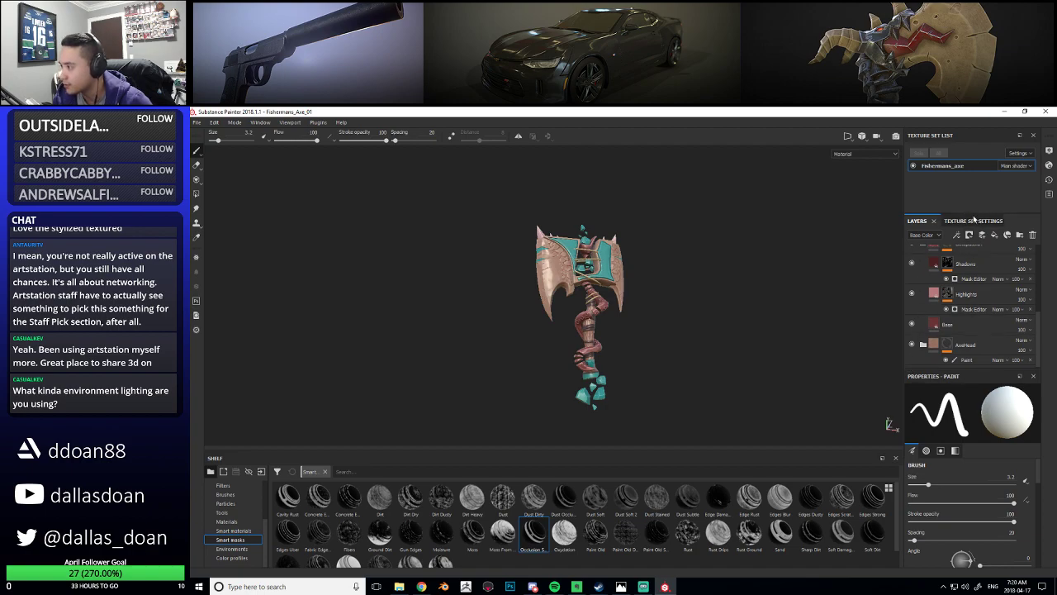
{"action": "scroll", "coordinate": [948, 502], "scroll_direction": "up", "scroll_amount": 3}
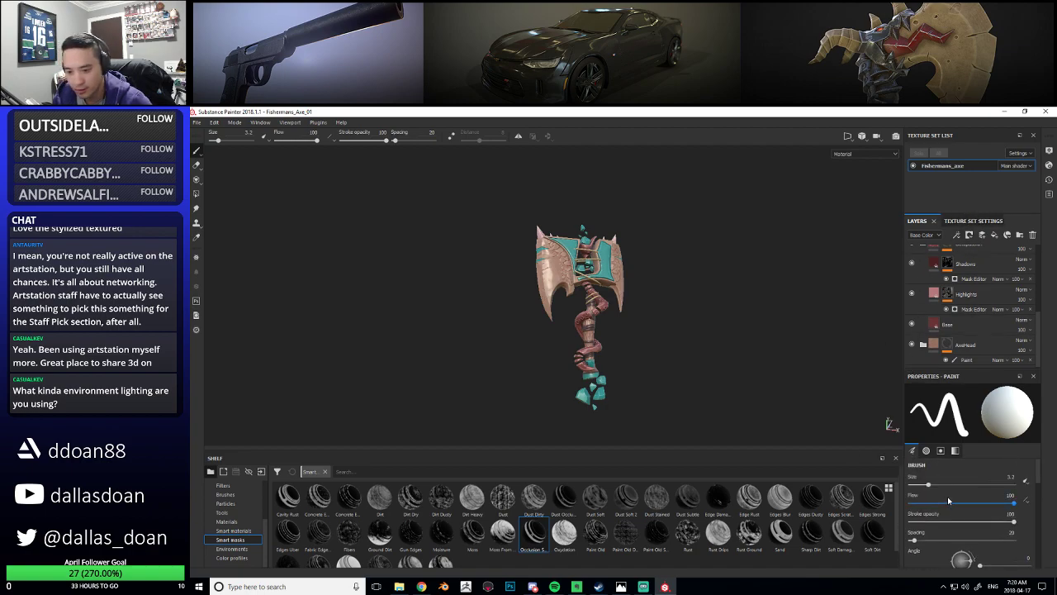
{"action": "left_click", "coordinate": [290, 122]}
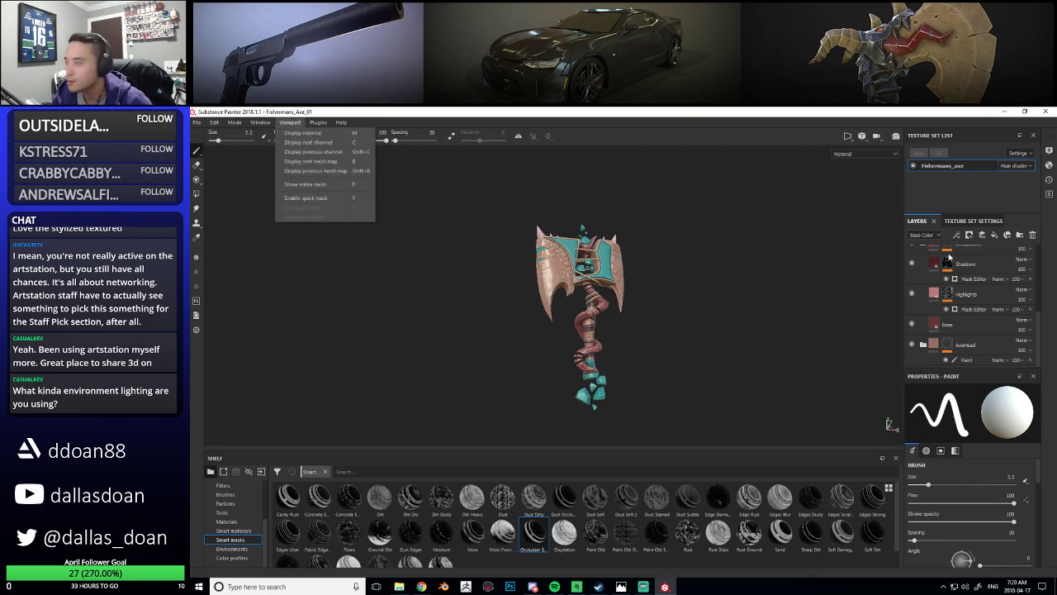
{"action": "left_click", "coordinate": [973, 221]}
{"action": "scroll", "coordinate": [947, 320], "scroll_direction": "up", "scroll_amount": 3}
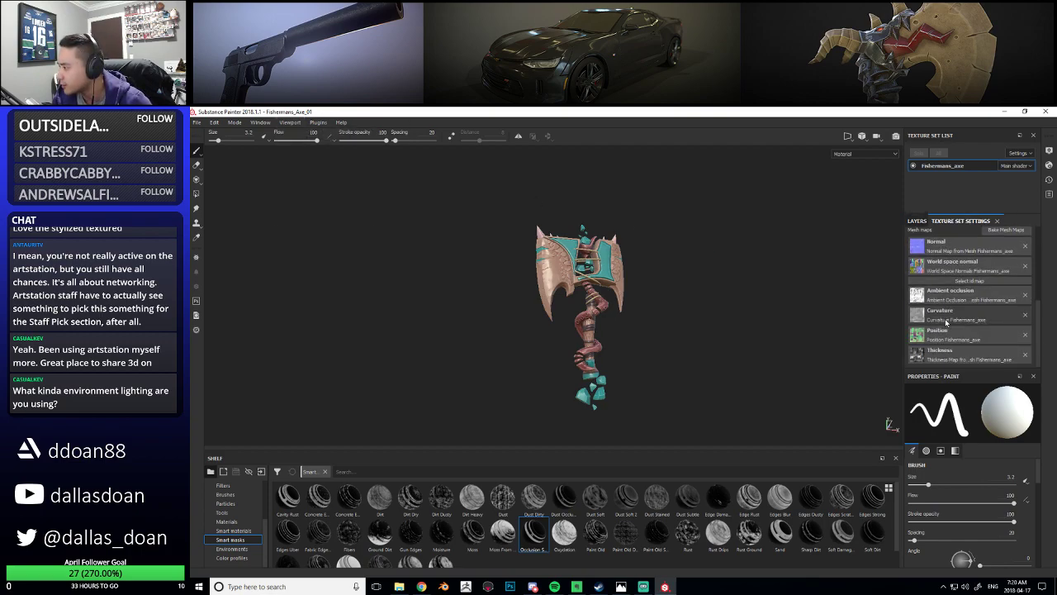
{"action": "left_click", "coordinate": [917, 220]}
{"action": "left_click", "coordinate": [1011, 156]}
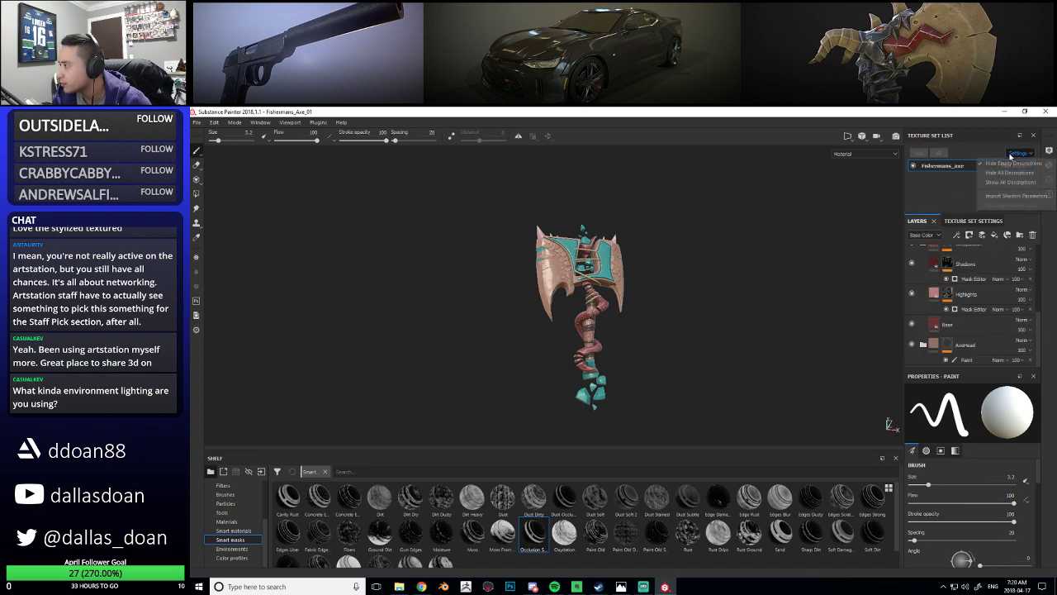
{"action": "left_click", "coordinate": [973, 149]}
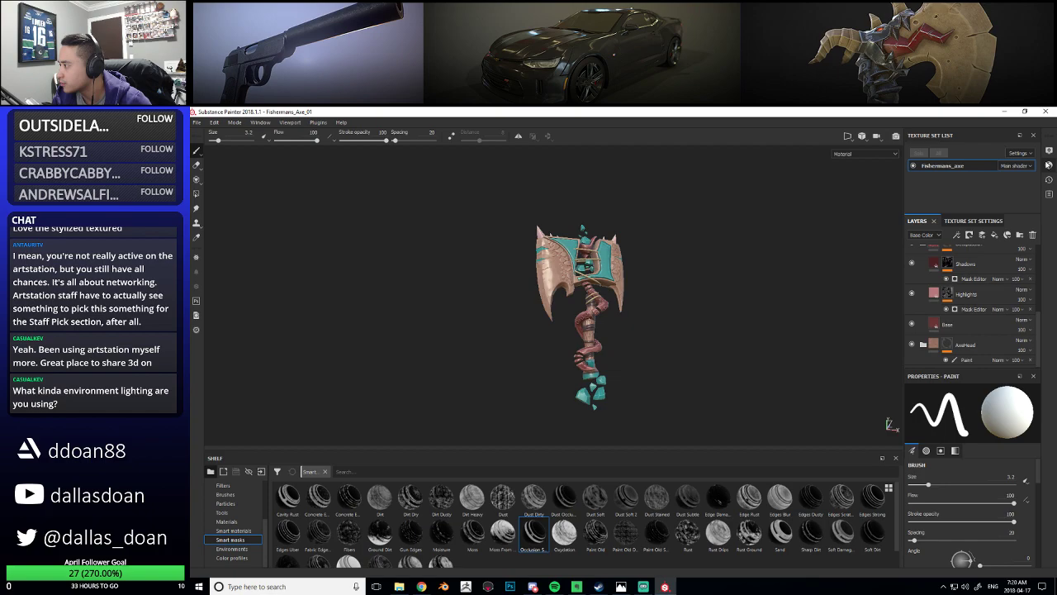
Check the environment map in the display settings and browse the available maps without replacing panorama
{"action": "left_click", "coordinate": [1049, 150]}
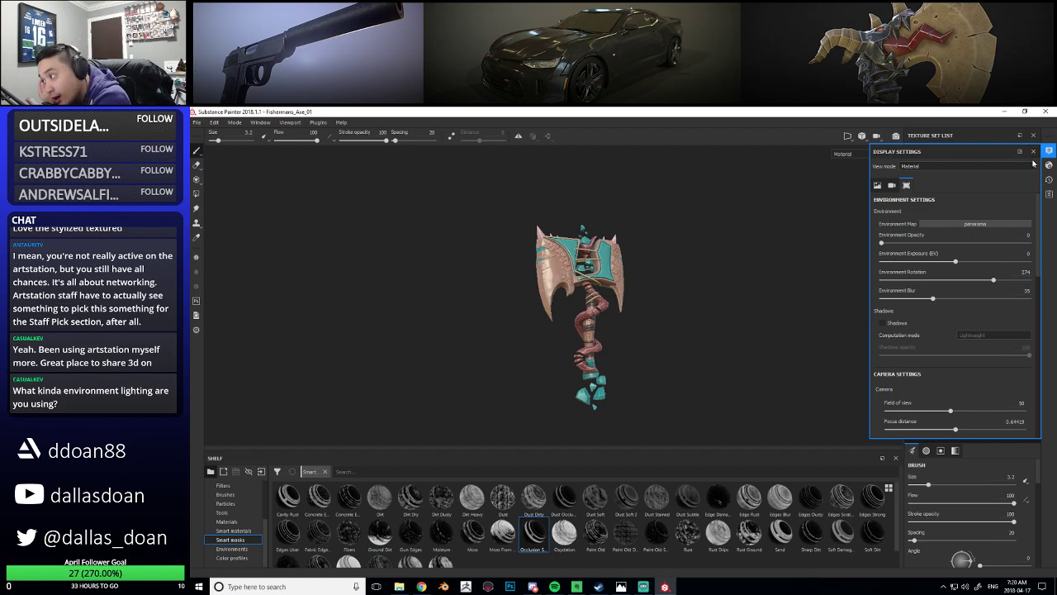
{"action": "left_click", "coordinate": [984, 224]}
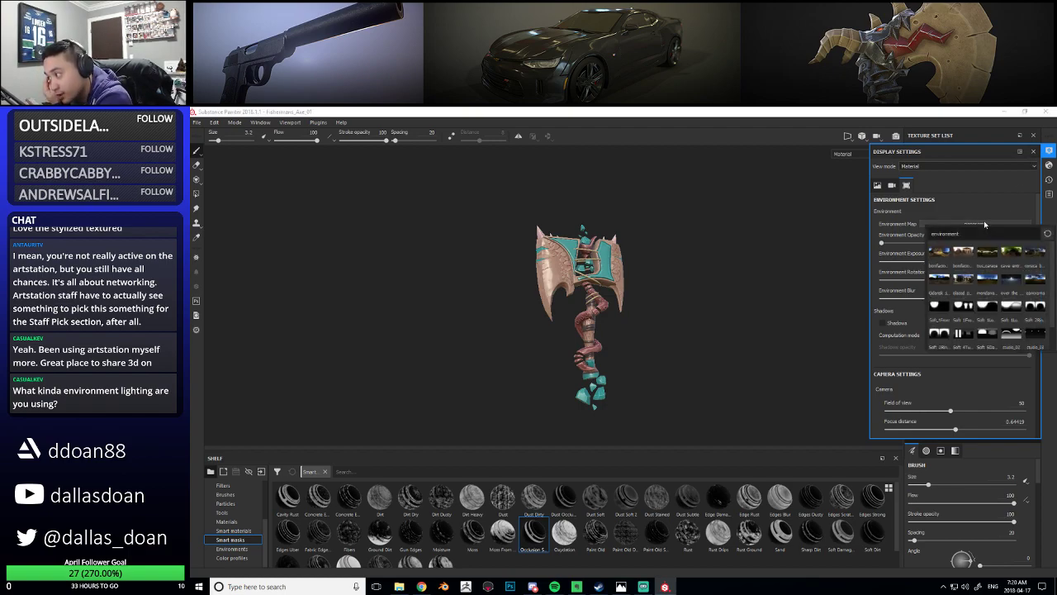
{"action": "left_click", "coordinate": [985, 219]}
{"action": "left_click", "coordinate": [985, 225]}
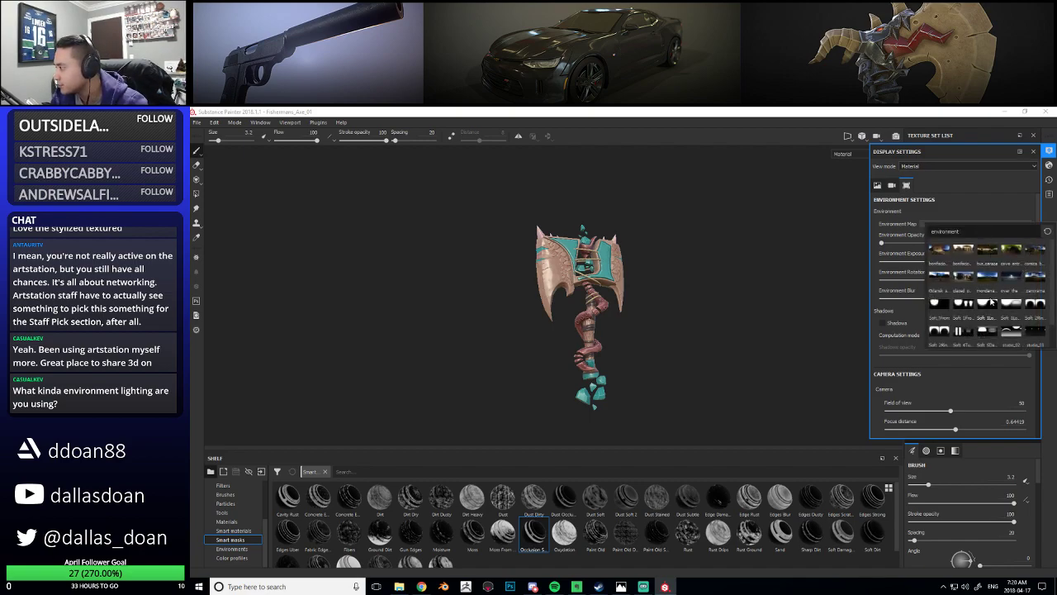
{"action": "scroll", "coordinate": [991, 301], "scroll_direction": "down", "scroll_amount": 1}
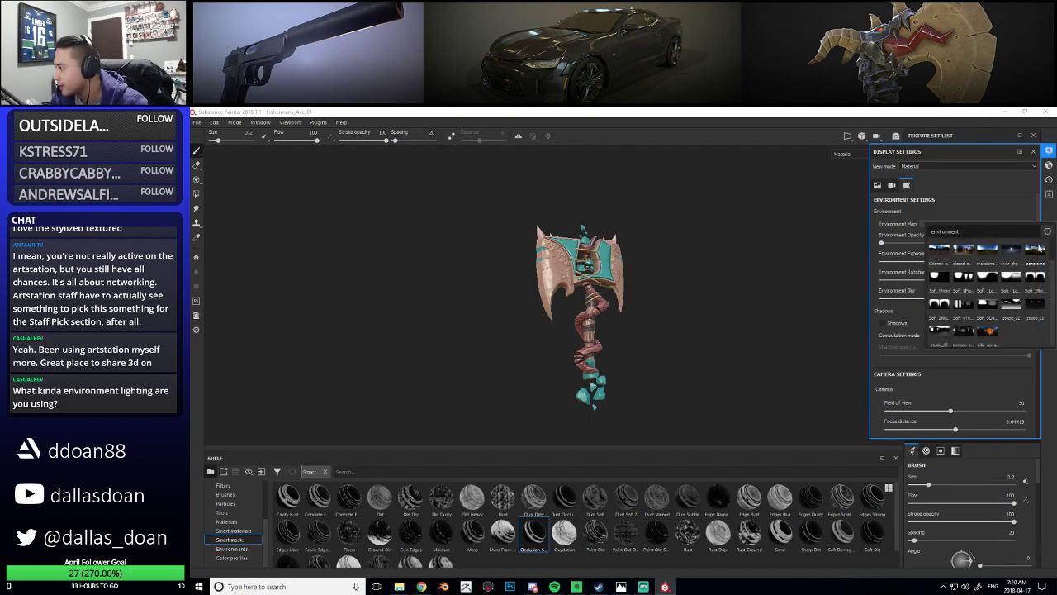
{"action": "left_click", "coordinate": [957, 199]}
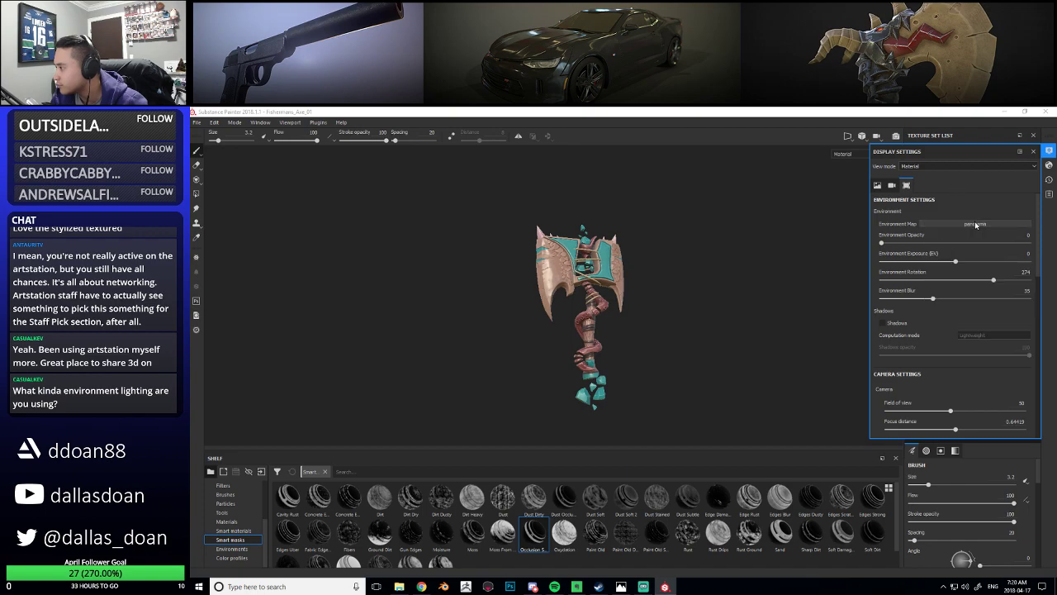
{"action": "scroll", "coordinate": [959, 282], "scroll_direction": "down", "scroll_amount": 3}
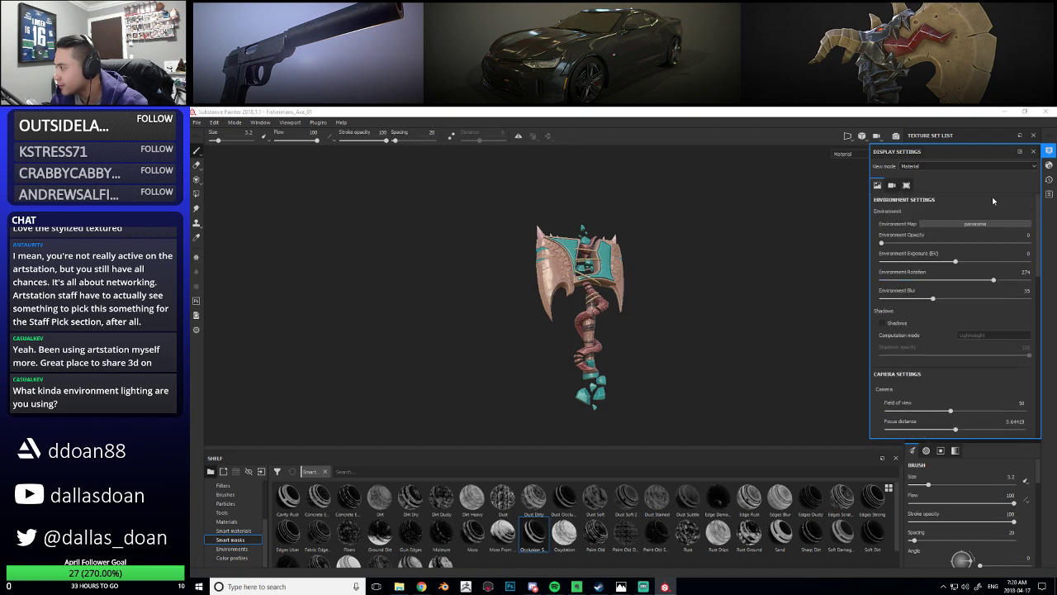
{"action": "left_click", "coordinate": [1033, 151]}
Examine how the panorama lighting falls on the axe head, ropes and gems from several angles
{"action": "mouse_move", "coordinate": [655, 333]}
{"action": "left_mouse_down", "text": "alt"}
{"action": "mouse_move", "coordinate": [637, 330]}
{"action": "mouse_move", "coordinate": [641, 297]}
{"action": "mouse_move", "coordinate": [665, 303]}
{"action": "left_mouse_up", "text": "alt"}
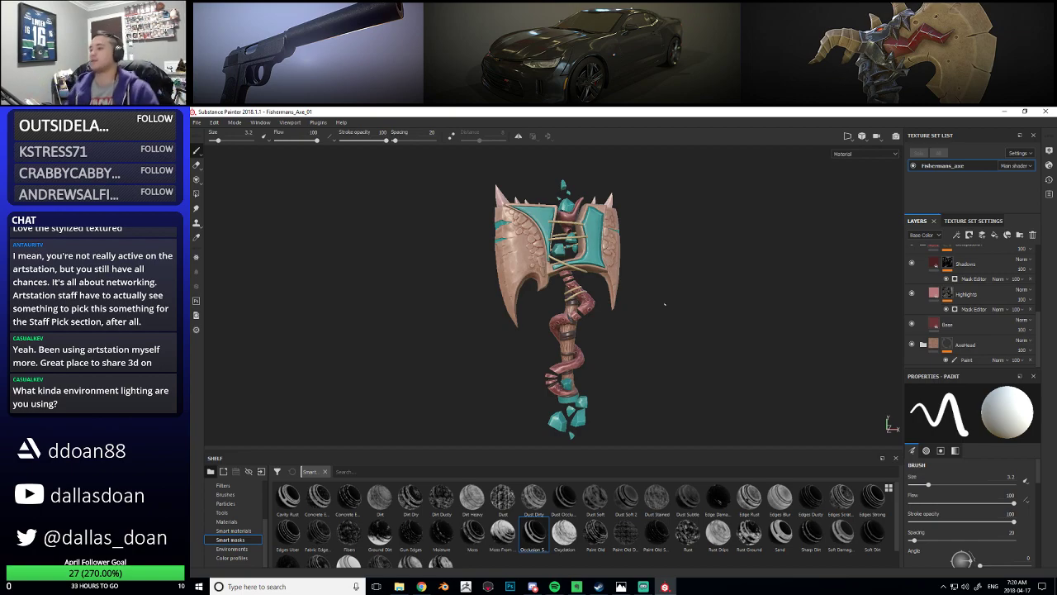
{"action": "left_click_drag", "start_coordinate": [660, 286], "coordinate": [651, 288], "text": "alt"}
{"action": "right_click_drag", "start_coordinate": [651, 288], "coordinate": [670, 300], "text": "alt"}
{"action": "middle_click_drag", "start_coordinate": [670, 300], "coordinate": [672, 341], "text": "alt"}
{"action": "mouse_move", "coordinate": [672, 340]}
{"action": "right_mouse_down", "text": "alt"}
{"action": "mouse_move", "coordinate": [681, 346]}
{"action": "mouse_move", "coordinate": [663, 334]}
{"action": "right_mouse_up", "text": "alt"}
{"action": "left_click_drag", "start_coordinate": [663, 334], "coordinate": [722, 326], "text": "alt"}
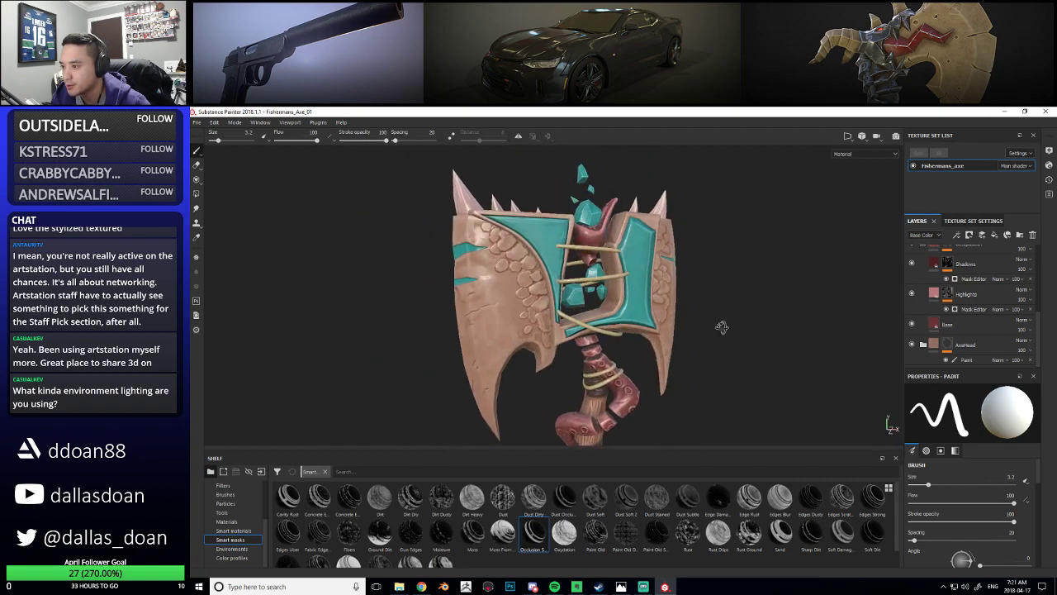
{"action": "right_click_drag", "start_coordinate": [722, 326], "coordinate": [680, 303], "text": "alt"}
{"action": "left_click_drag", "start_coordinate": [679, 304], "coordinate": [723, 304], "text": "alt"}
{"action": "middle_click_drag", "start_coordinate": [722, 304], "coordinate": [682, 243], "text": "alt"}
{"action": "middle_click_drag", "start_coordinate": [626, 275], "coordinate": [630, 284], "text": "alt"}
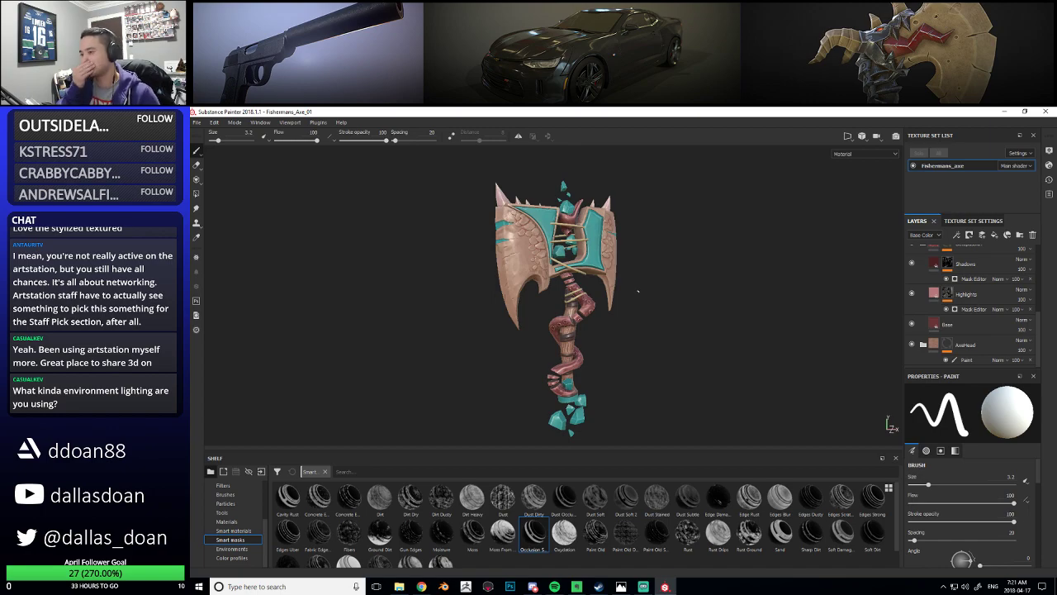
{"action": "left_click_drag", "start_coordinate": [638, 291], "coordinate": [665, 339], "text": "alt"}
{"action": "right_click_drag", "start_coordinate": [665, 339], "coordinate": [690, 379], "text": "alt"}
{"action": "left_click_drag", "start_coordinate": [689, 378], "coordinate": [748, 318], "text": "alt"}
{"action": "middle_click_drag", "start_coordinate": [760, 295], "coordinate": [740, 321], "text": "alt"}
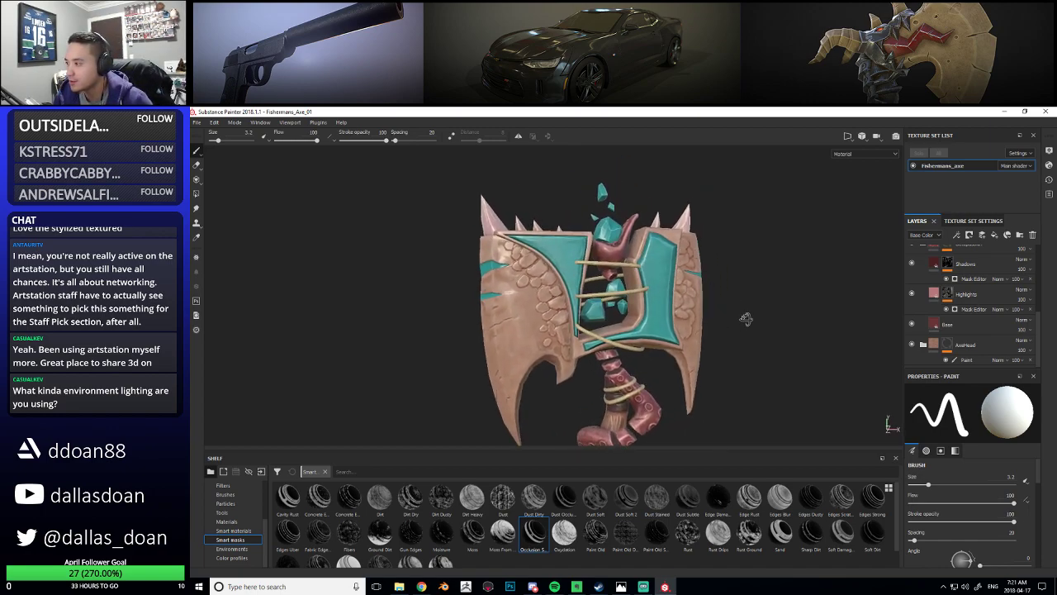
{"action": "left_click_drag", "start_coordinate": [741, 321], "coordinate": [755, 312], "text": "alt"}
{"action": "right_click_drag", "start_coordinate": [755, 311], "coordinate": [761, 324], "text": "alt"}
{"action": "left_click_drag", "start_coordinate": [761, 324], "coordinate": [793, 297], "text": "alt"}
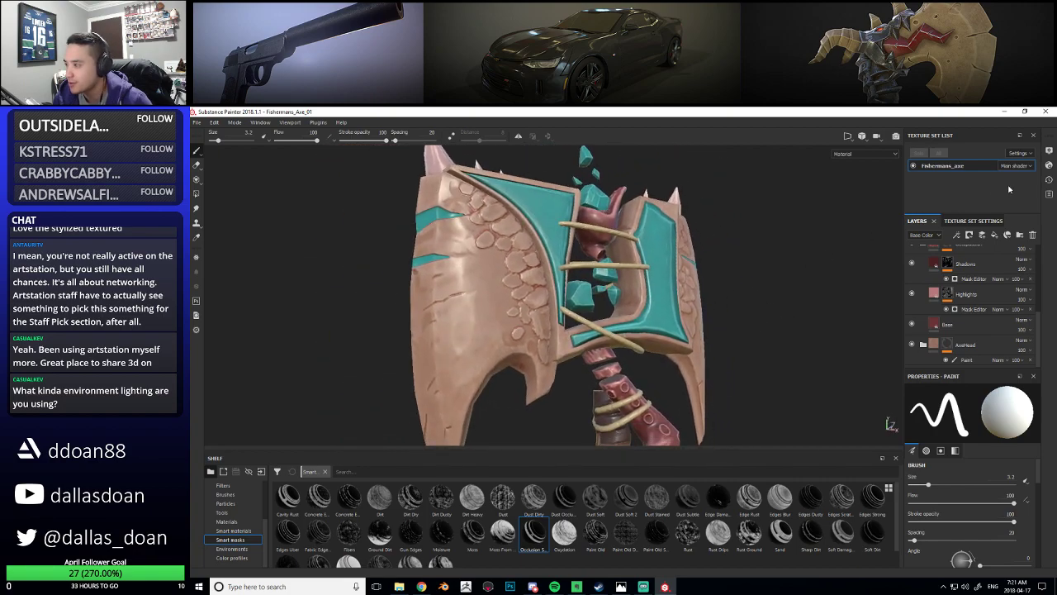
Review the shader settings and the environment, camera and viewport sections of the display settings
{"action": "left_click", "coordinate": [1049, 165]}
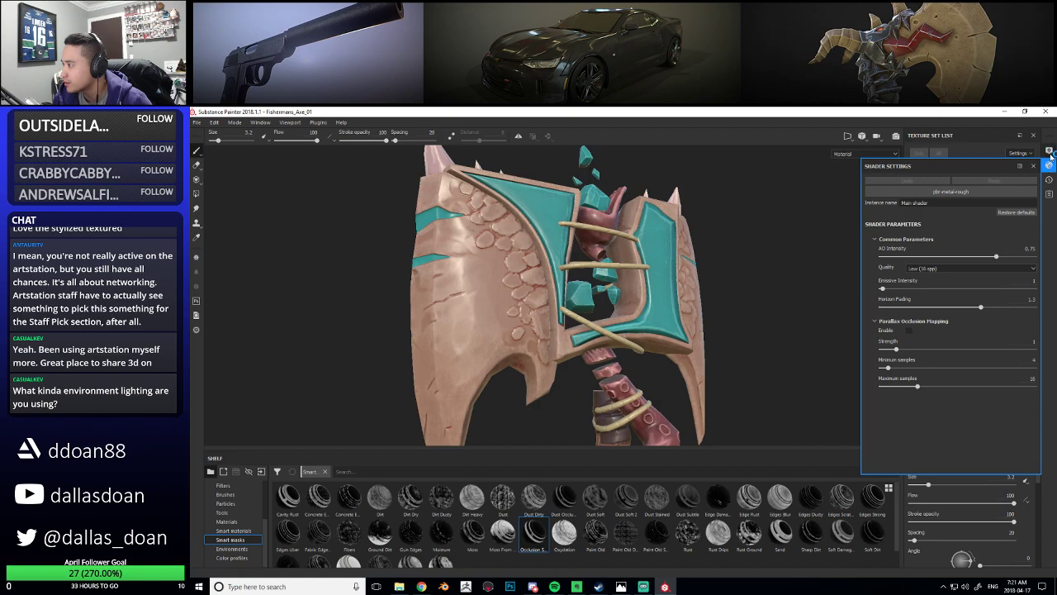
{"action": "left_click", "coordinate": [1049, 152]}
{"action": "left_click", "coordinate": [892, 186]}
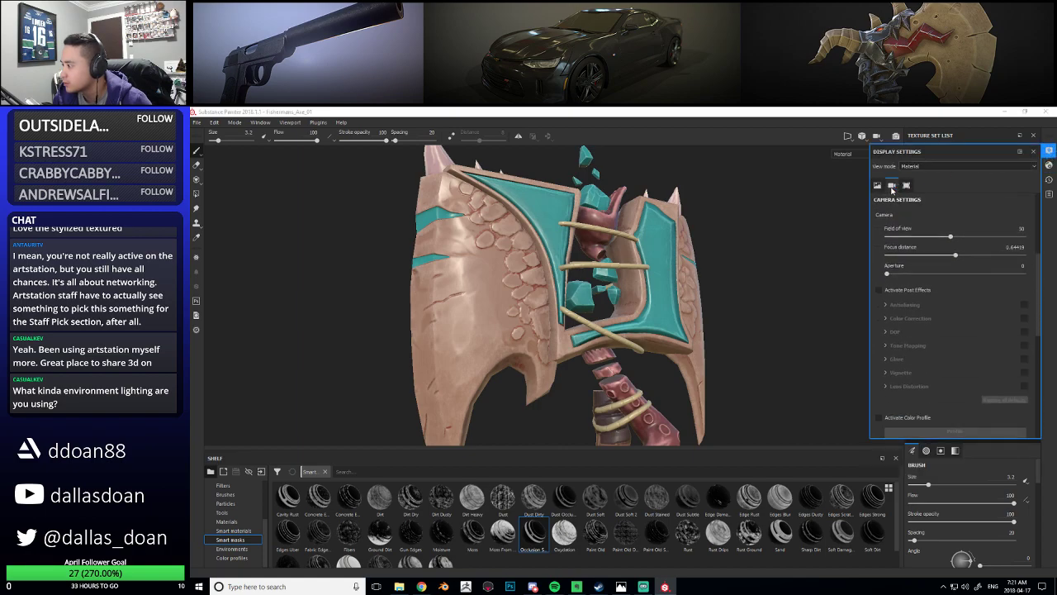
{"action": "left_click", "coordinate": [877, 185]}
{"action": "left_click", "coordinate": [906, 186]}
{"action": "left_click", "coordinate": [892, 188]}
{"action": "left_click", "coordinate": [877, 186]}
{"action": "left_click", "coordinate": [1033, 152]}
Examine the axe at full length and close up around the head and upper tentacle
{"action": "right_click_drag", "start_coordinate": [659, 279], "coordinate": [642, 269], "text": "alt"}
{"action": "left_click_drag", "start_coordinate": [642, 269], "coordinate": [600, 270], "text": "alt"}
{"action": "middle_click_drag", "start_coordinate": [599, 270], "coordinate": [588, 232], "text": "alt"}
{"action": "left_click_drag", "start_coordinate": [589, 230], "coordinate": [593, 221], "text": "alt"}
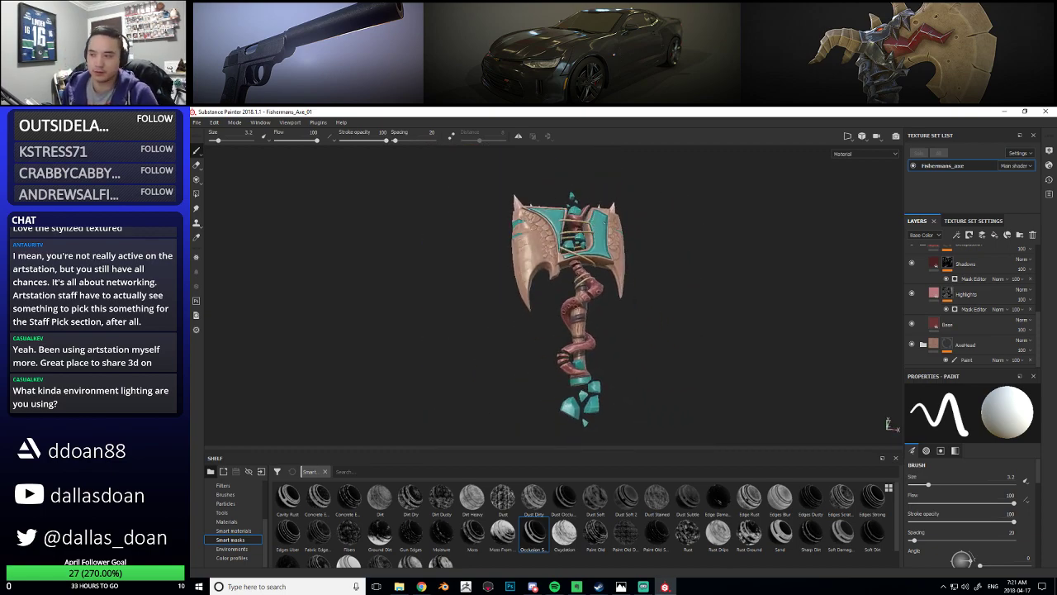
{"action": "left_click_drag", "start_coordinate": [597, 279], "coordinate": [613, 289], "text": "alt"}
{"action": "middle_click_drag", "start_coordinate": [613, 289], "coordinate": [623, 304], "text": "alt"}
{"action": "right_click_drag", "start_coordinate": [623, 304], "coordinate": [672, 328], "text": "alt"}
{"action": "left_click_drag", "start_coordinate": [673, 329], "coordinate": [517, 331], "text": "alt"}
{"action": "right_click_drag", "start_coordinate": [517, 331], "coordinate": [611, 403], "text": "alt"}
{"action": "left_click_drag", "start_coordinate": [611, 404], "coordinate": [611, 402], "text": "alt"}
{"action": "right_click_drag", "start_coordinate": [611, 401], "coordinate": [683, 345], "text": "alt"}
{"action": "left_click_drag", "start_coordinate": [682, 345], "coordinate": [712, 337], "text": "alt"}
{"action": "right_click_drag", "start_coordinate": [712, 337], "coordinate": [636, 325], "text": "alt"}
{"action": "middle_click_drag", "start_coordinate": [637, 325], "coordinate": [636, 263], "text": "alt"}
{"action": "left_click_drag", "start_coordinate": [636, 263], "coordinate": [635, 256], "text": "alt"}
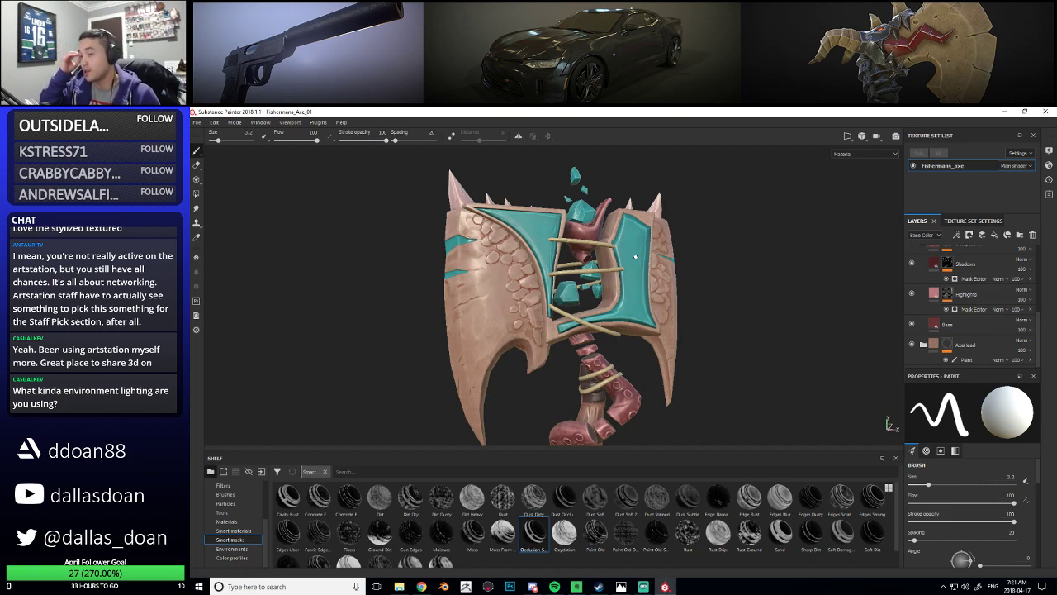
{"action": "left_click", "coordinate": [880, 138]}
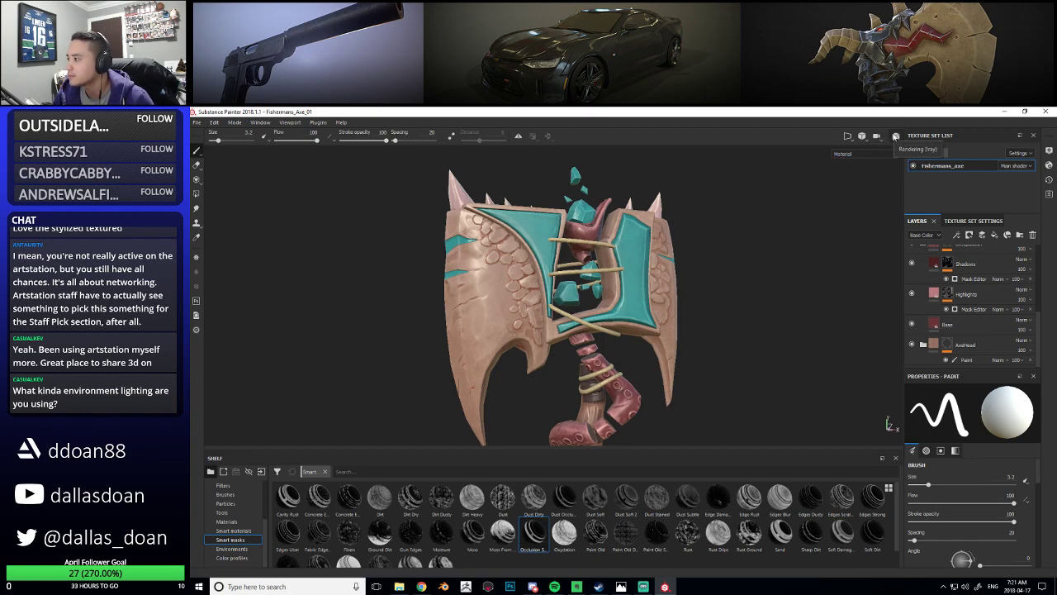
In the octopus skin Shadows layer's Mask Editor, set Ambient Occlusion to 0 and Curvature to 0.39
{"action": "left_click_drag", "start_coordinate": [732, 295], "coordinate": [676, 278], "text": "alt"}
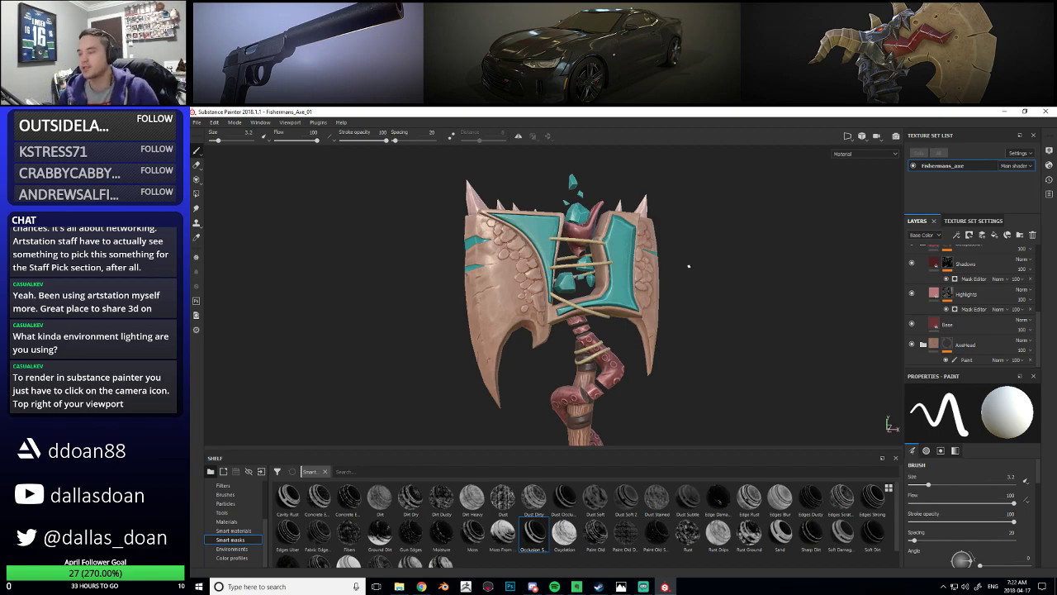
{"action": "left_click_drag", "start_coordinate": [629, 274], "coordinate": [552, 368], "text": "alt"}
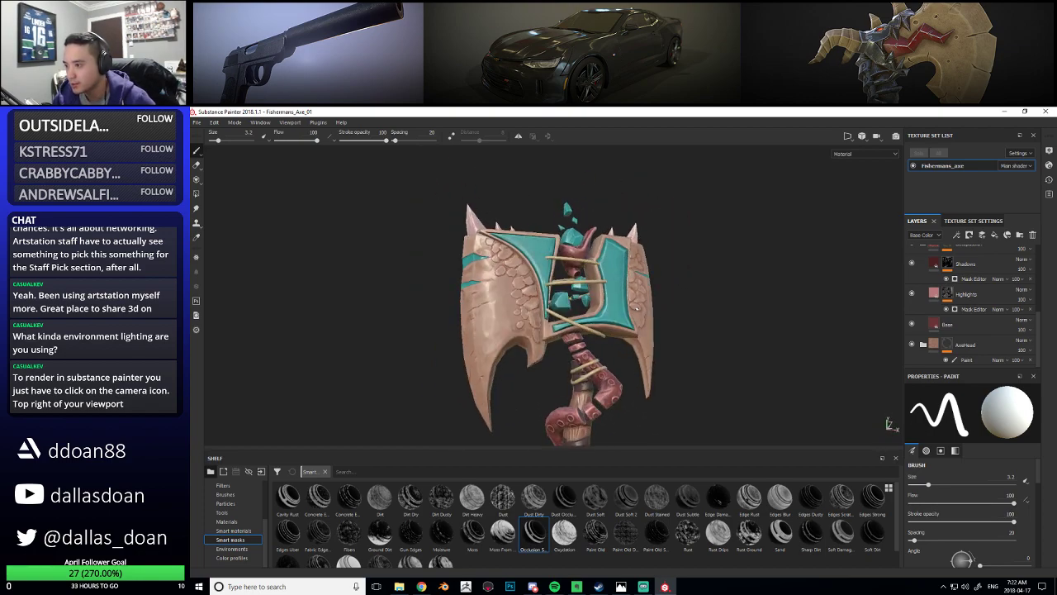
{"action": "scroll", "coordinate": [961, 324], "scroll_direction": "up", "scroll_amount": 3}
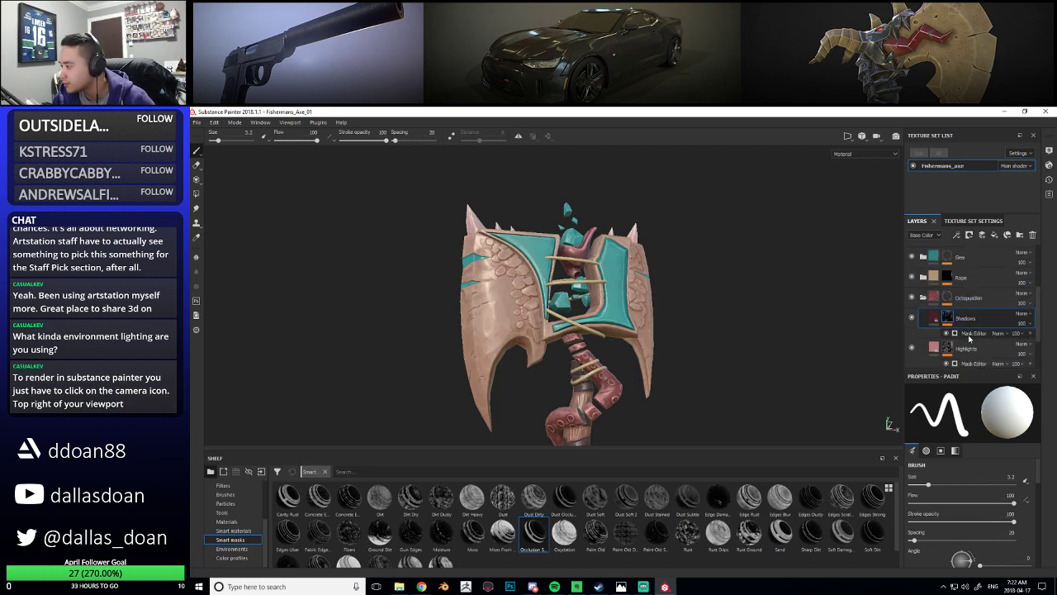
{"action": "left_click", "coordinate": [969, 335]}
{"action": "middle_click_drag", "start_coordinate": [726, 376], "coordinate": [732, 342], "text": "alt"}
{"action": "right_click_drag", "start_coordinate": [732, 342], "coordinate": [702, 343], "text": "alt"}
{"action": "scroll", "coordinate": [971, 487], "scroll_direction": "down", "scroll_amount": 3}
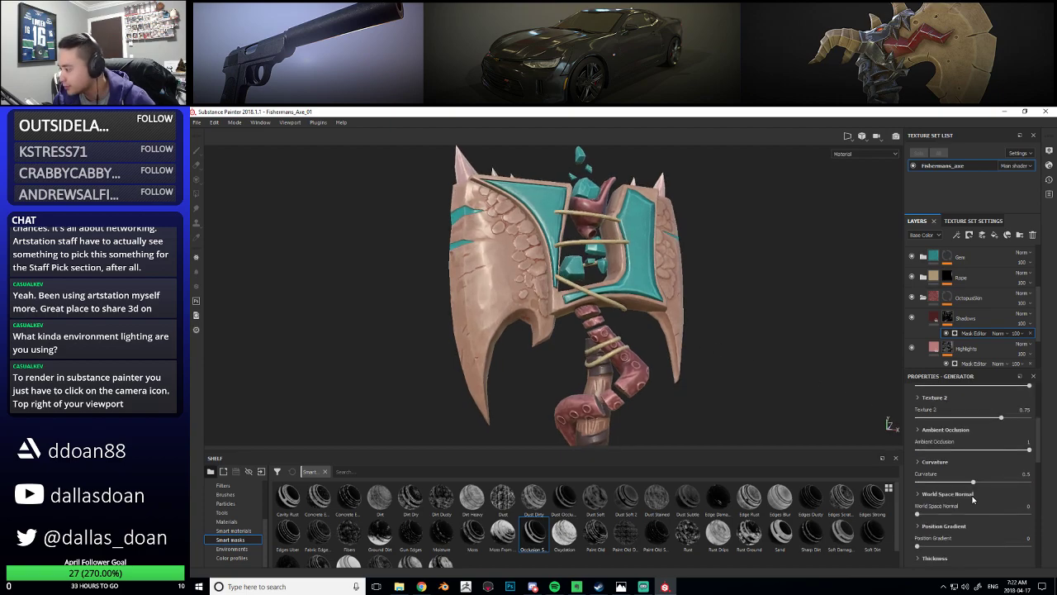
{"action": "left_click", "coordinate": [1028, 453]}
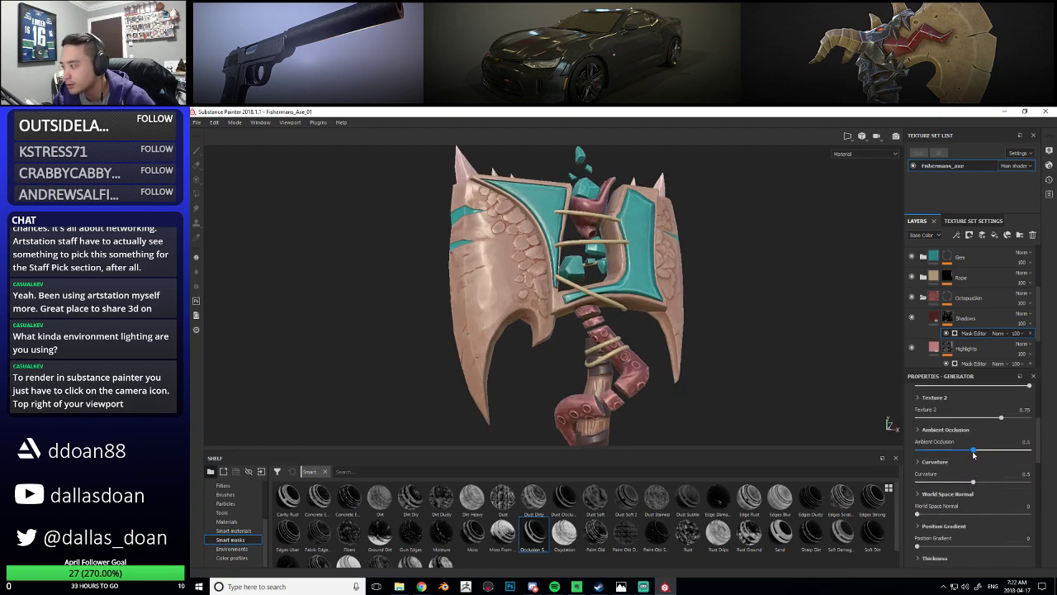
{"action": "left_click_drag", "start_coordinate": [743, 314], "coordinate": [661, 384], "text": "alt"}
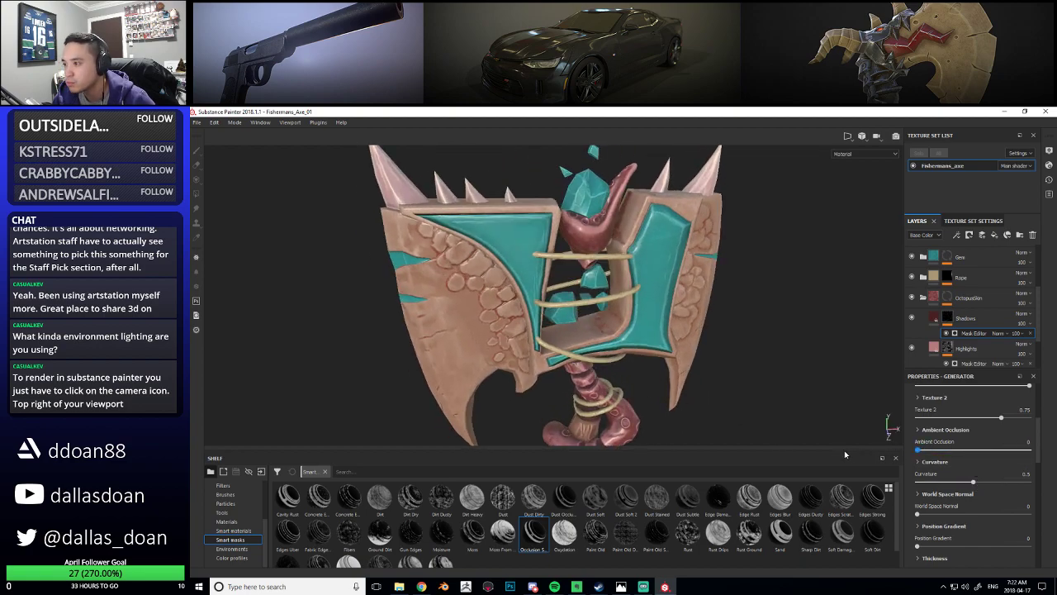
{"action": "left_click", "coordinate": [972, 483]}
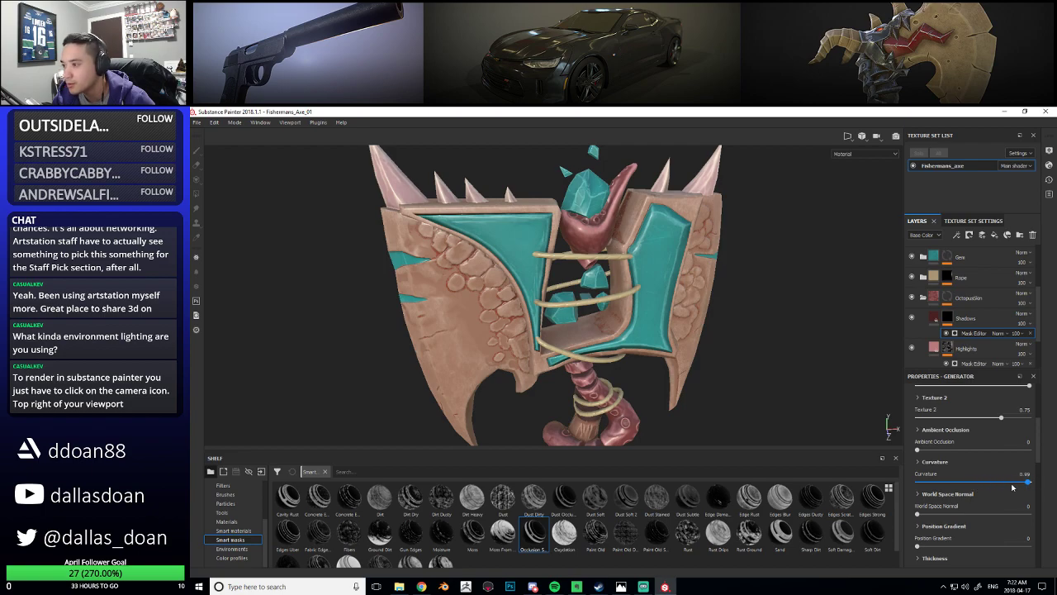
{"action": "left_click_drag", "start_coordinate": [993, 487], "coordinate": [1042, 488]}
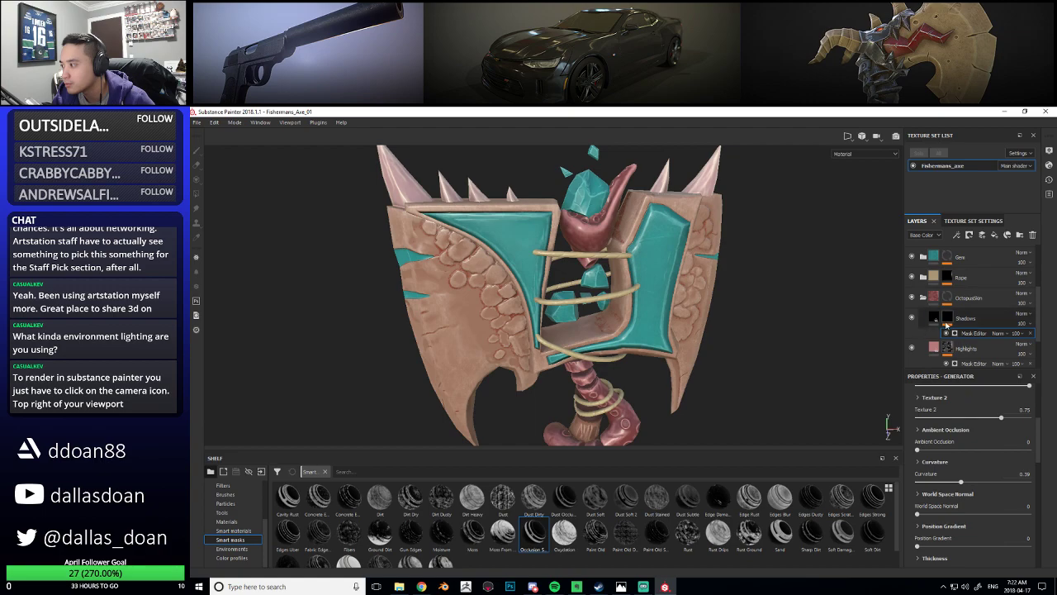
Set Ambient Occlusion to 0.37 and Curvature to 0.52 in the octopus skin Shadows layer's Mask Editor
{"action": "left_click", "coordinate": [950, 320]}
{"action": "left_click", "coordinate": [951, 320]}
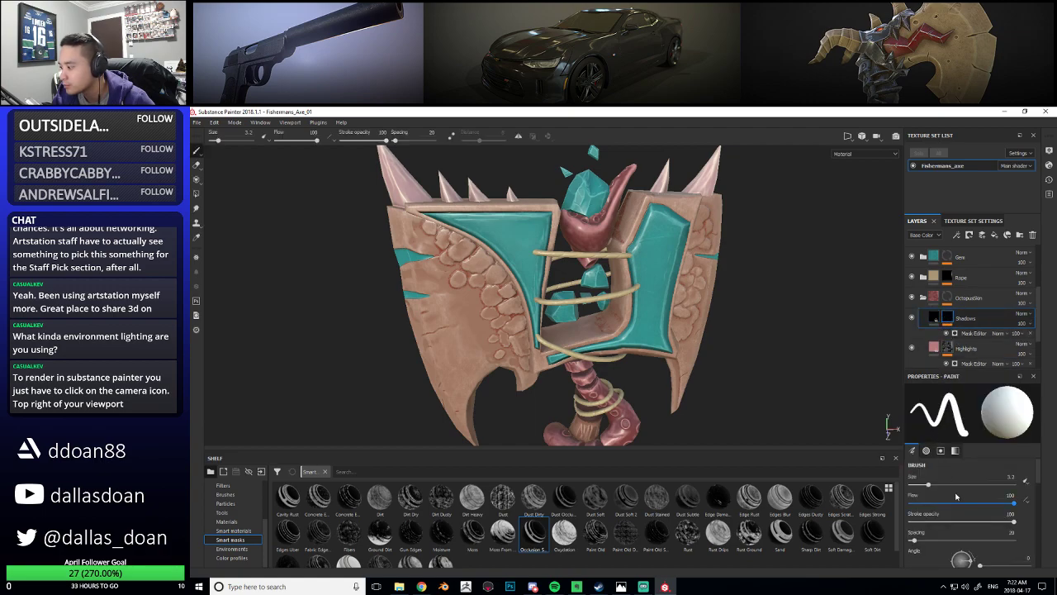
{"action": "left_click", "coordinate": [950, 333]}
{"action": "scroll", "coordinate": [971, 482], "scroll_direction": "up", "scroll_amount": 2}
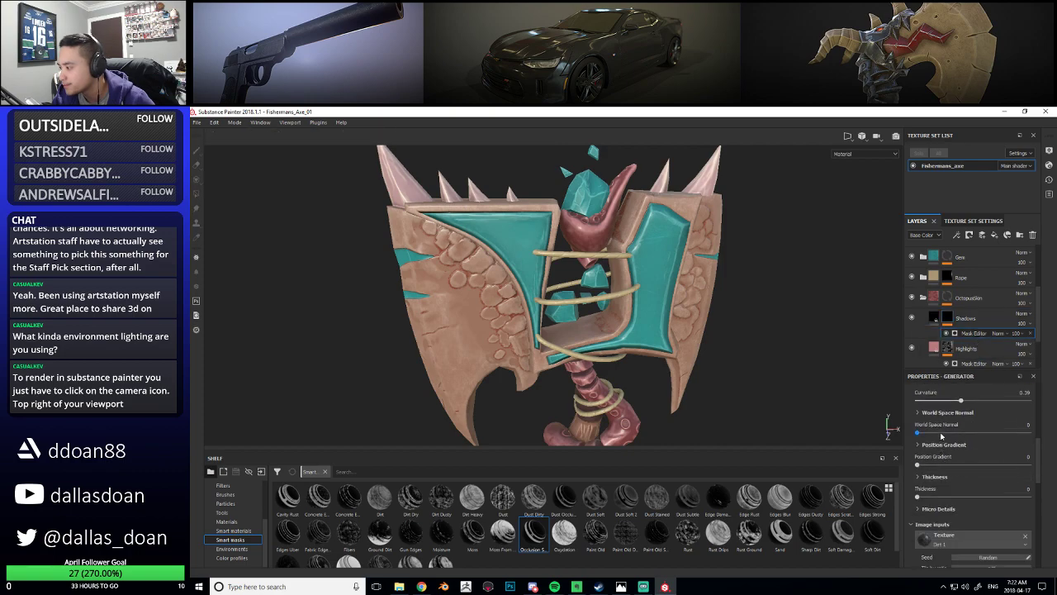
{"action": "left_click_drag", "start_coordinate": [918, 423], "coordinate": [952, 425]}
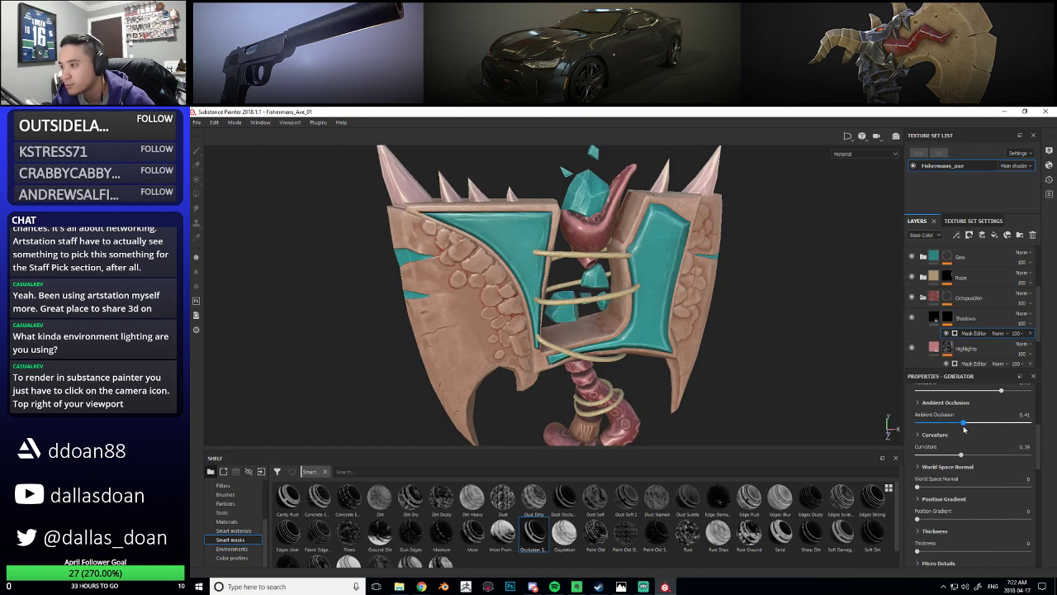
{"action": "mouse_move", "coordinate": [948, 427]}
{"action": "left_mouse_down"}
{"action": "mouse_move", "coordinate": [1002, 455]}
{"action": "mouse_move", "coordinate": [976, 456]}
{"action": "mouse_move", "coordinate": [959, 426]}
{"action": "left_mouse_up"}
{"action": "left_click_drag", "start_coordinate": [732, 388], "coordinate": [698, 382], "text": "alt"}
{"action": "middle_click_drag", "start_coordinate": [699, 381], "coordinate": [693, 223], "text": "alt"}
{"action": "right_click_drag", "start_coordinate": [692, 223], "coordinate": [691, 307], "text": "alt"}
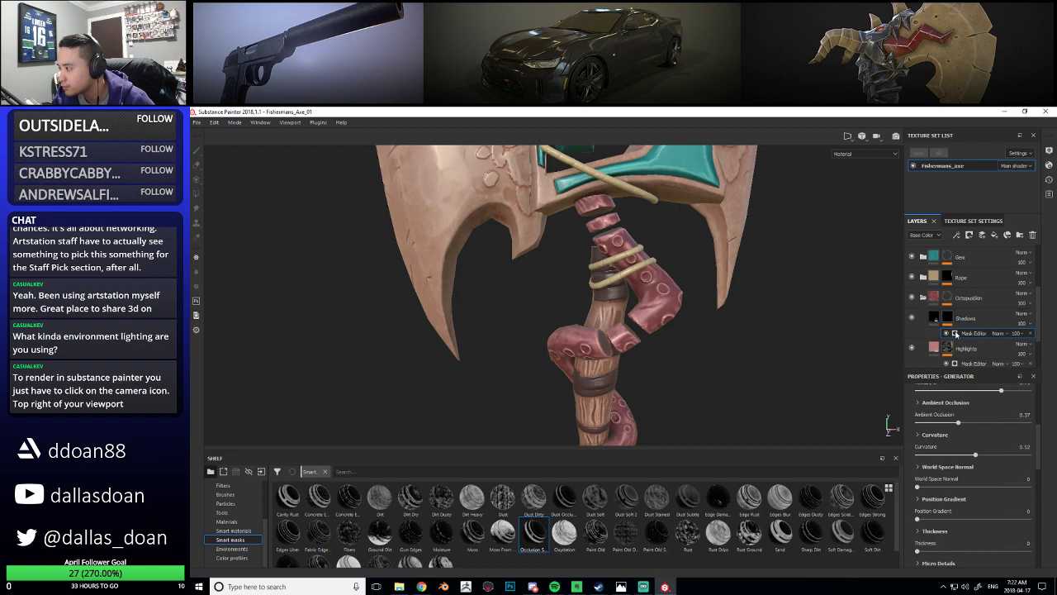
Raise the Global Balance of the octopus skin shadow mask to 0.71
{"action": "scroll", "coordinate": [970, 444], "scroll_direction": "up", "scroll_amount": 2}
{"action": "scroll", "coordinate": [971, 443], "scroll_direction": "up", "scroll_amount": 3}
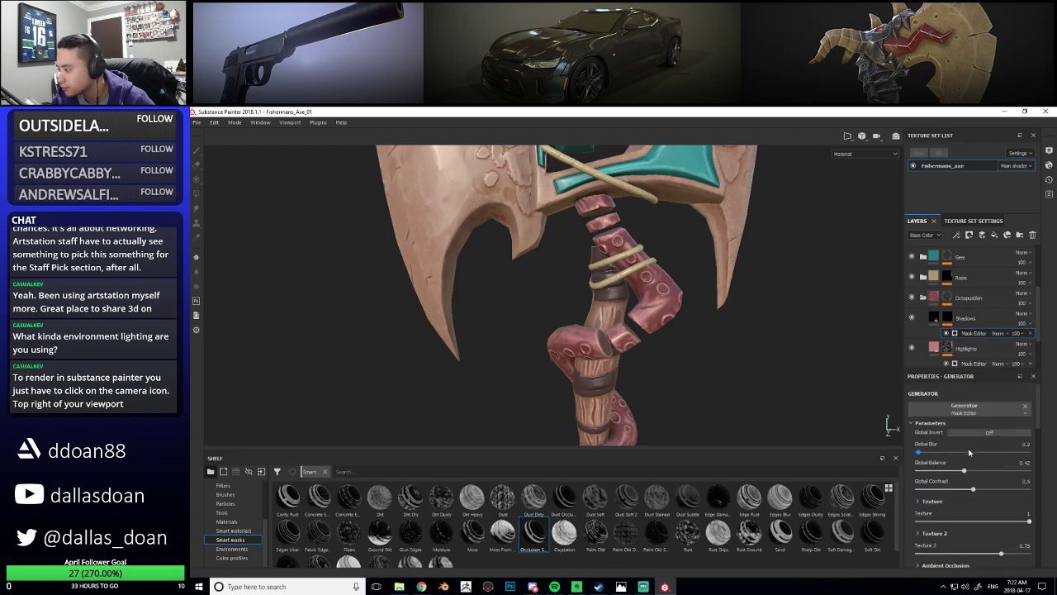
{"action": "left_click_drag", "start_coordinate": [965, 472], "coordinate": [968, 472]}
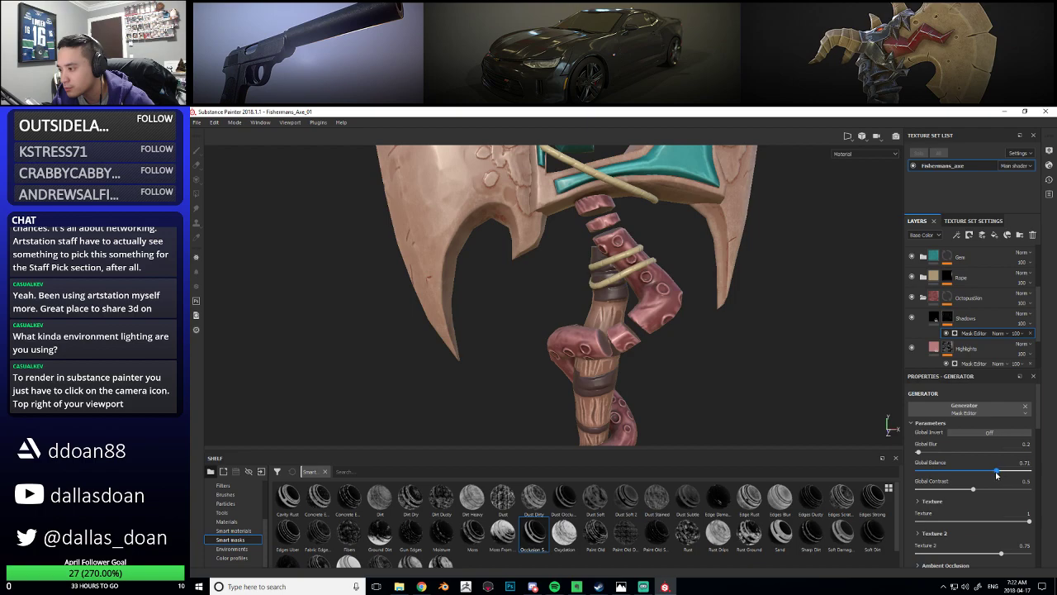
{"action": "left_click_drag", "start_coordinate": [736, 388], "coordinate": [743, 337], "text": "alt"}
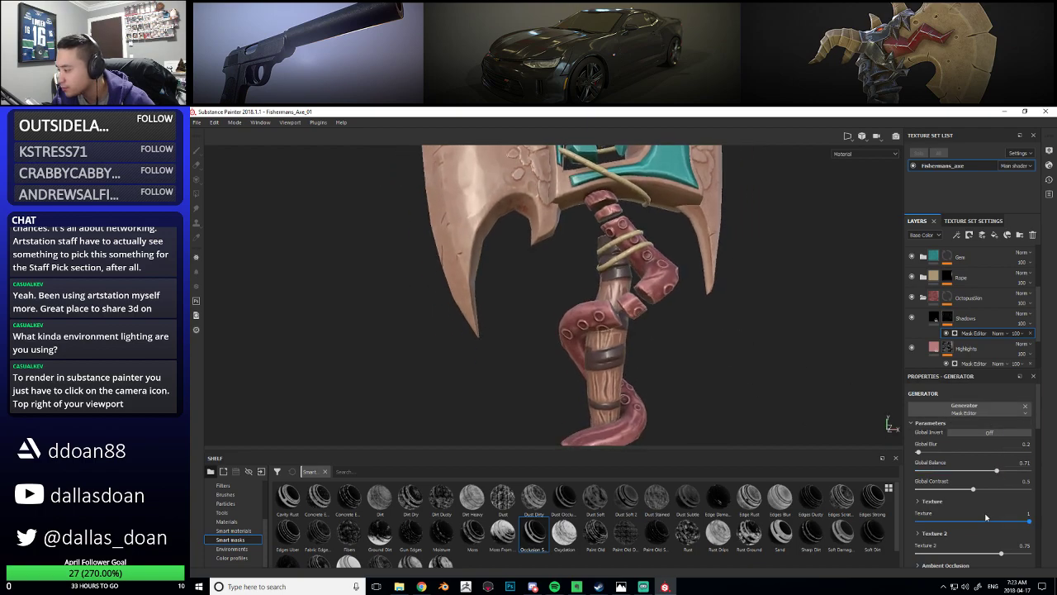
Adjust the octopus skin shadow mask to Ambient Occlusion 0.58 and Curvature about 0.49, checking the tentacle up close
{"action": "scroll", "coordinate": [954, 501], "scroll_direction": "down", "scroll_amount": 3}
{"action": "mouse_move", "coordinate": [978, 510]}
{"action": "left_mouse_down"}
{"action": "mouse_move", "coordinate": [1012, 514]}
{"action": "mouse_move", "coordinate": [981, 513]}
{"action": "left_mouse_up"}
{"action": "left_click_drag", "start_coordinate": [958, 477], "coordinate": [951, 479]}
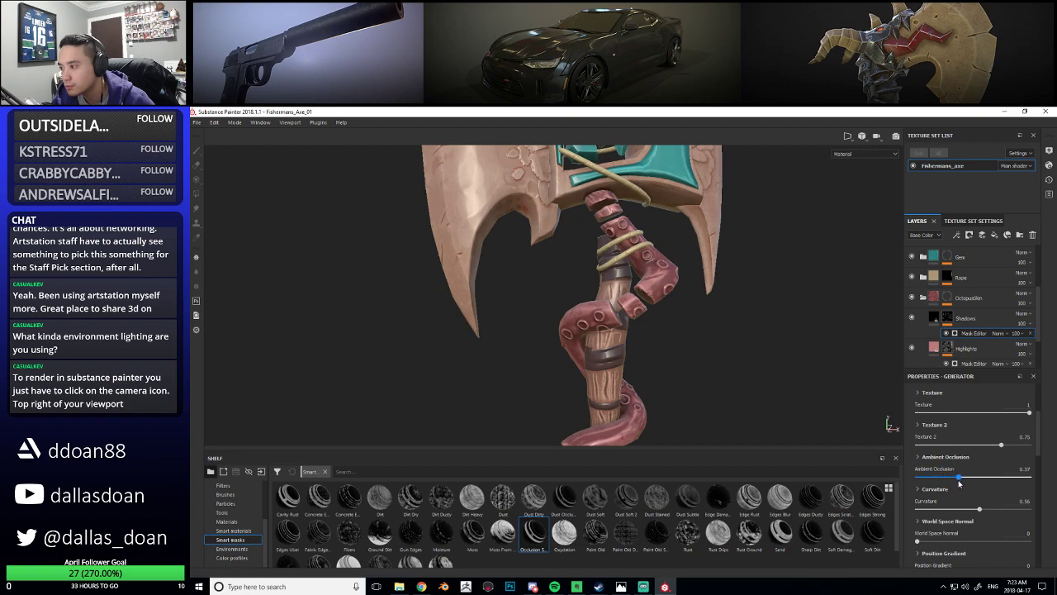
{"action": "mouse_move", "coordinate": [687, 378]}
{"action": "left_mouse_down", "text": "alt"}
{"action": "mouse_move", "coordinate": [657, 369]}
{"action": "mouse_move", "coordinate": [665, 326]}
{"action": "mouse_move", "coordinate": [686, 380]}
{"action": "left_mouse_up", "text": "alt"}
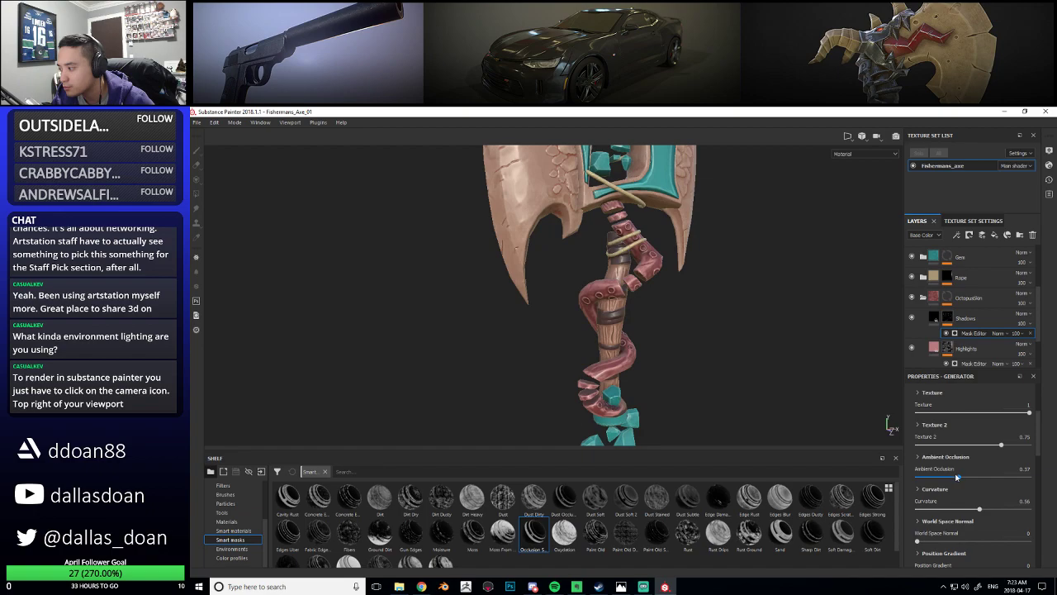
{"action": "left_click_drag", "start_coordinate": [981, 484], "coordinate": [984, 482]}
{"action": "left_click_drag", "start_coordinate": [692, 363], "coordinate": [711, 383], "text": "alt"}
{"action": "scroll", "coordinate": [664, 396], "scroll_direction": "up", "scroll_amount": 4}
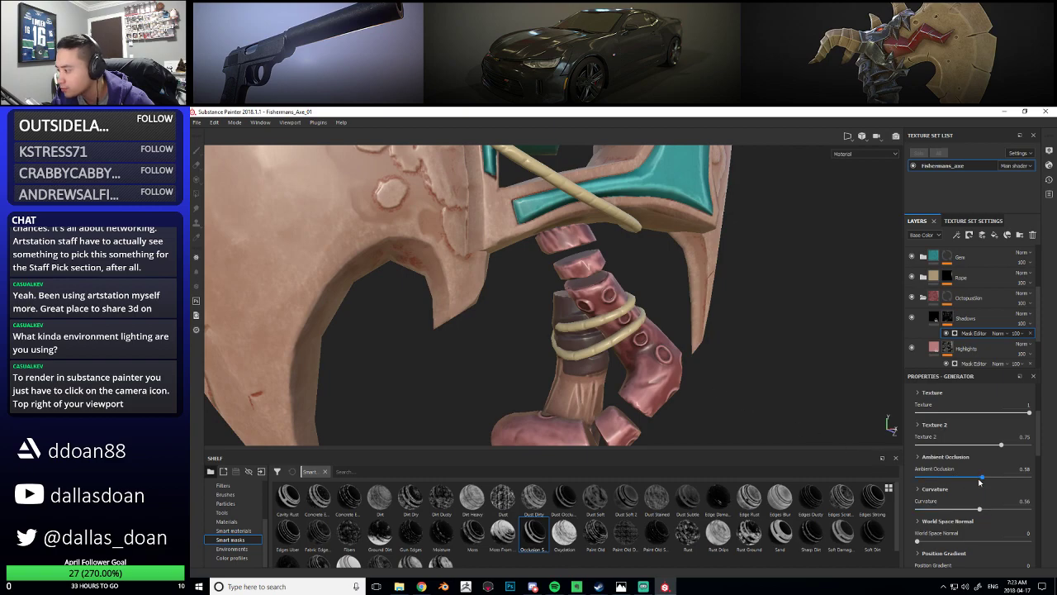
{"action": "left_click_drag", "start_coordinate": [980, 509], "coordinate": [949, 510]}
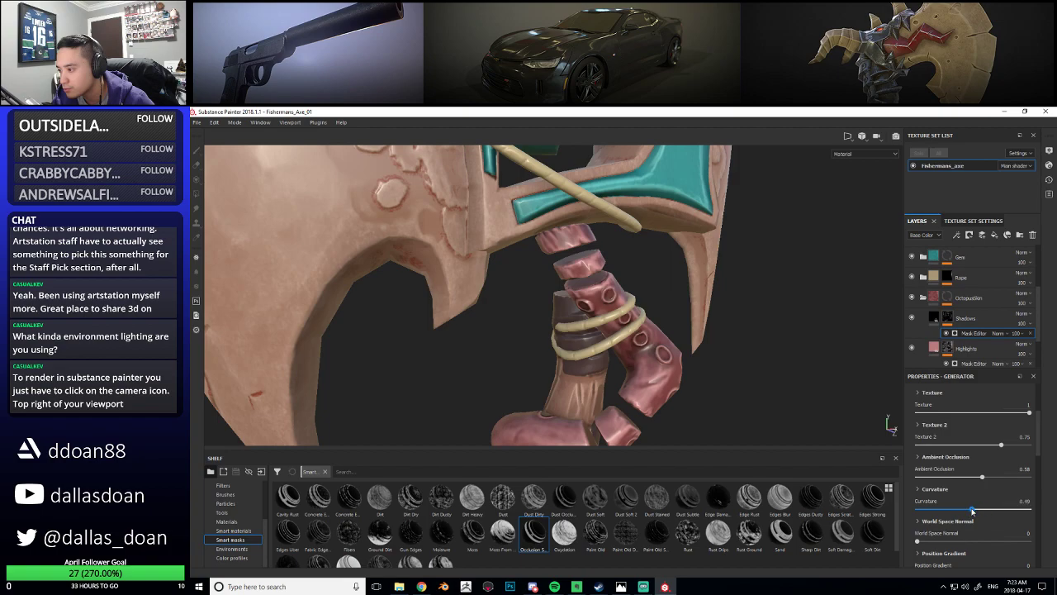
Set the octopus skin shadow mask's Global Balance to 0.66 and check the whole axe
{"action": "scroll", "coordinate": [963, 479], "scroll_direction": "up", "scroll_amount": 3}
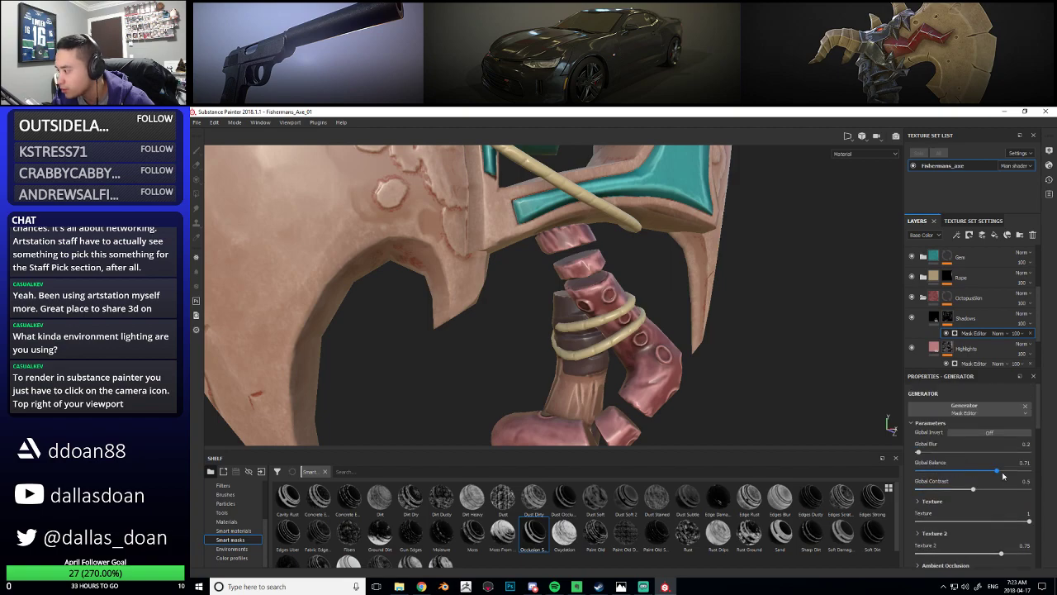
{"action": "left_click_drag", "start_coordinate": [997, 471], "coordinate": [980, 472]}
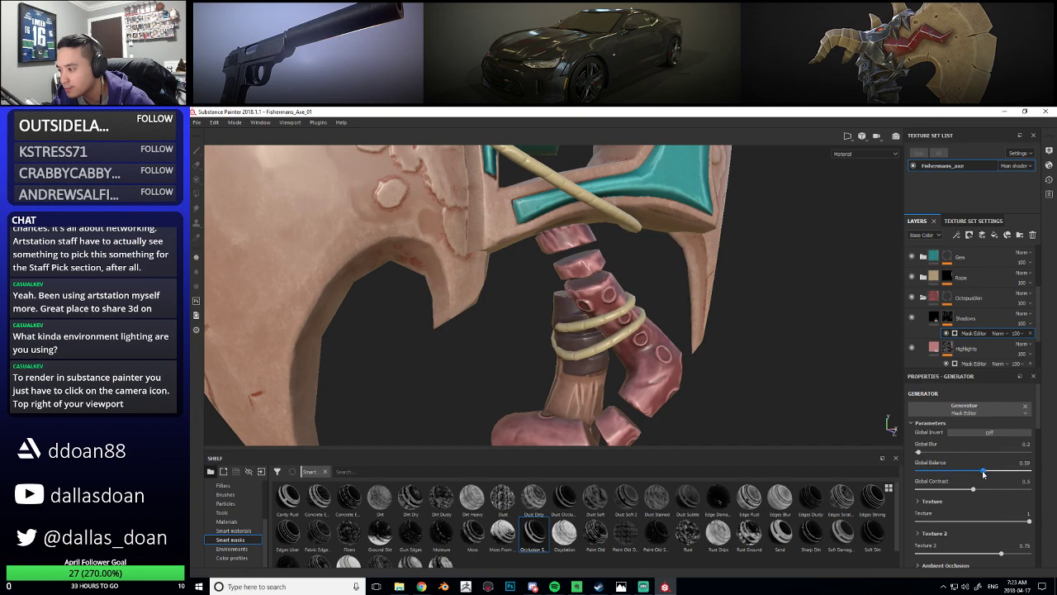
{"action": "right_click_drag", "start_coordinate": [672, 363], "coordinate": [611, 349], "text": "alt"}
{"action": "left_click_drag", "start_coordinate": [611, 349], "coordinate": [642, 313], "text": "alt"}
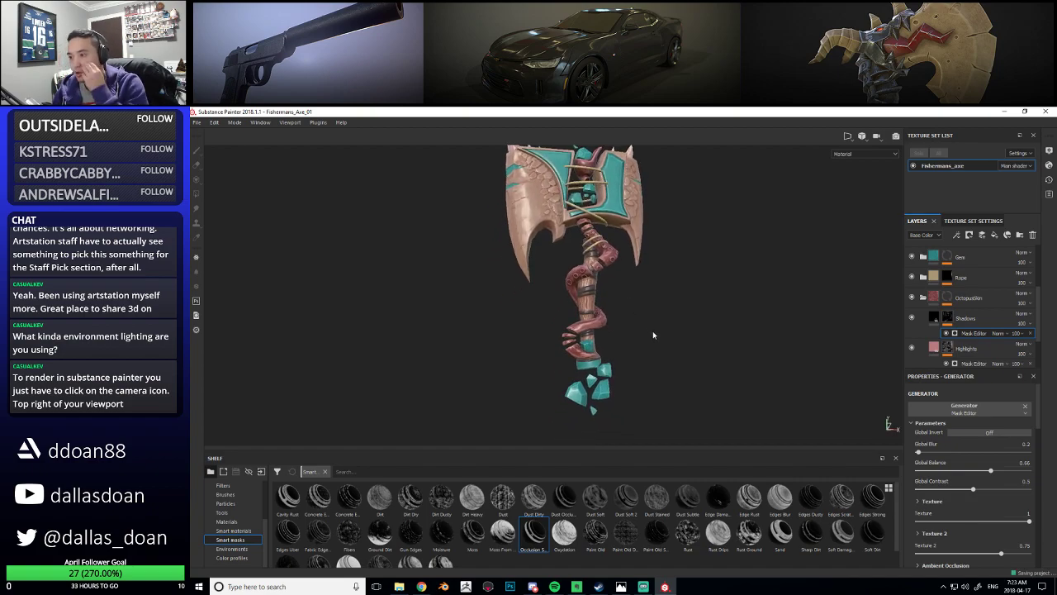
Duplicate the LeatherBase layer inside the LeatherHandle folder and rename the copy Highlight-FabricEdge
{"action": "scroll", "coordinate": [922, 300], "scroll_direction": "up", "scroll_amount": 3}
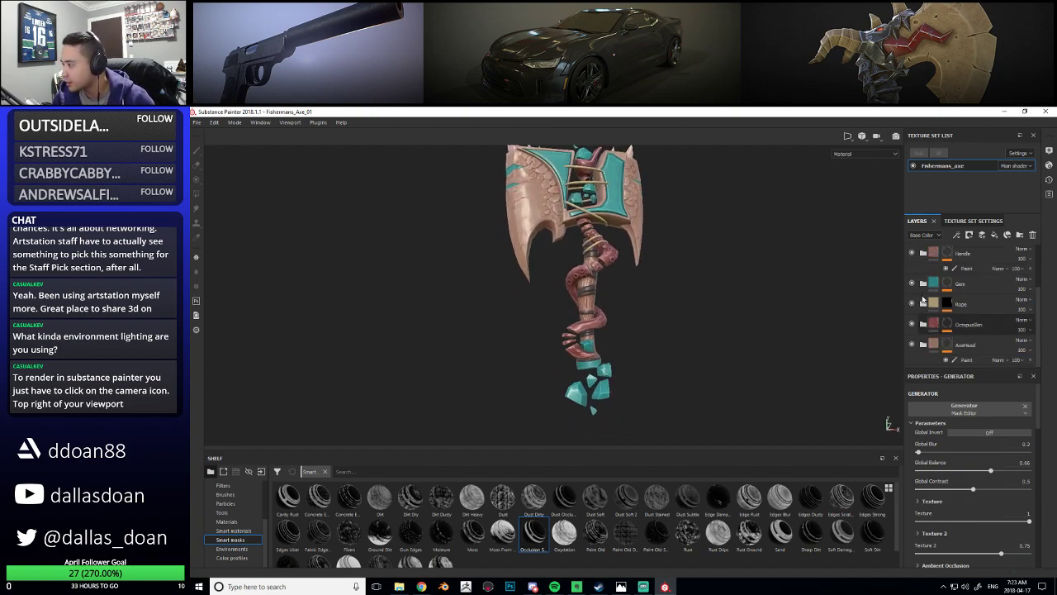
{"action": "left_click", "coordinate": [924, 286]}
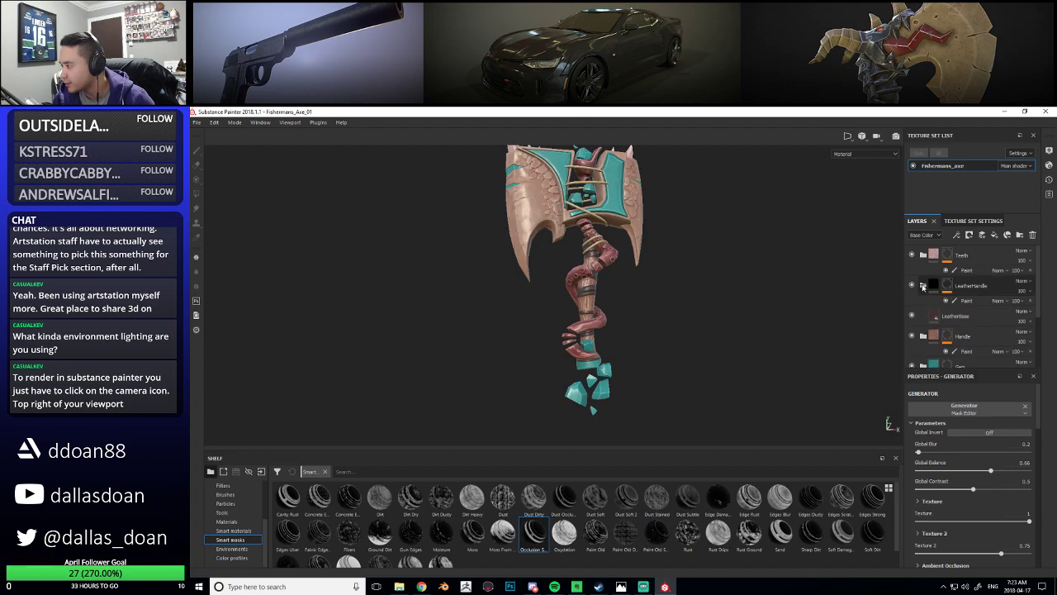
{"action": "left_click", "coordinate": [983, 301]}
{"action": "left_click", "coordinate": [965, 323]}
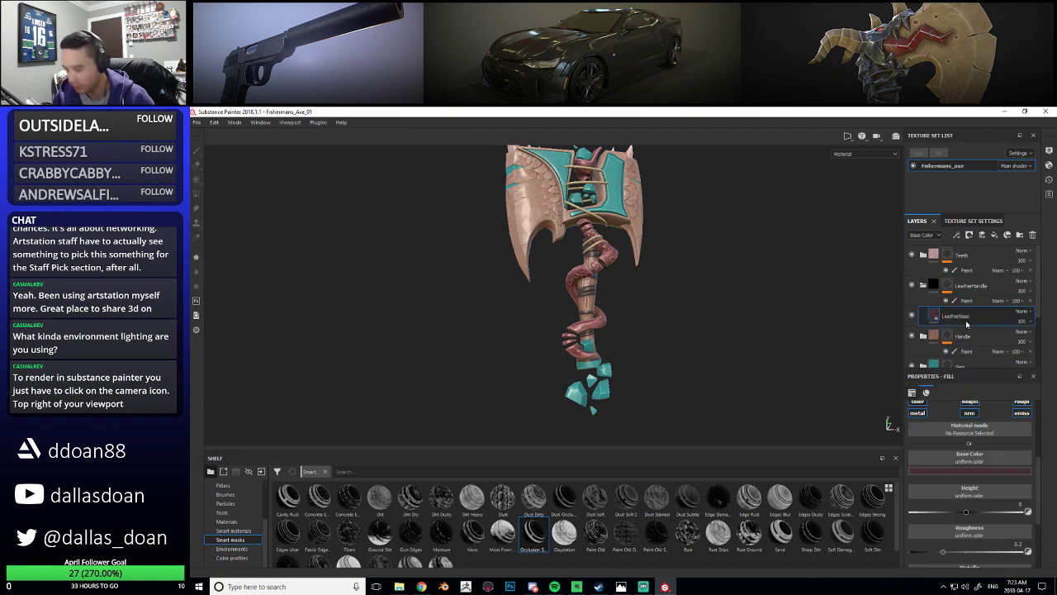
{"action": "key", "text": "ctrl+d"}
{"action": "double_click", "coordinate": [983, 316]}
{"action": "type", "text": "Highlight"}
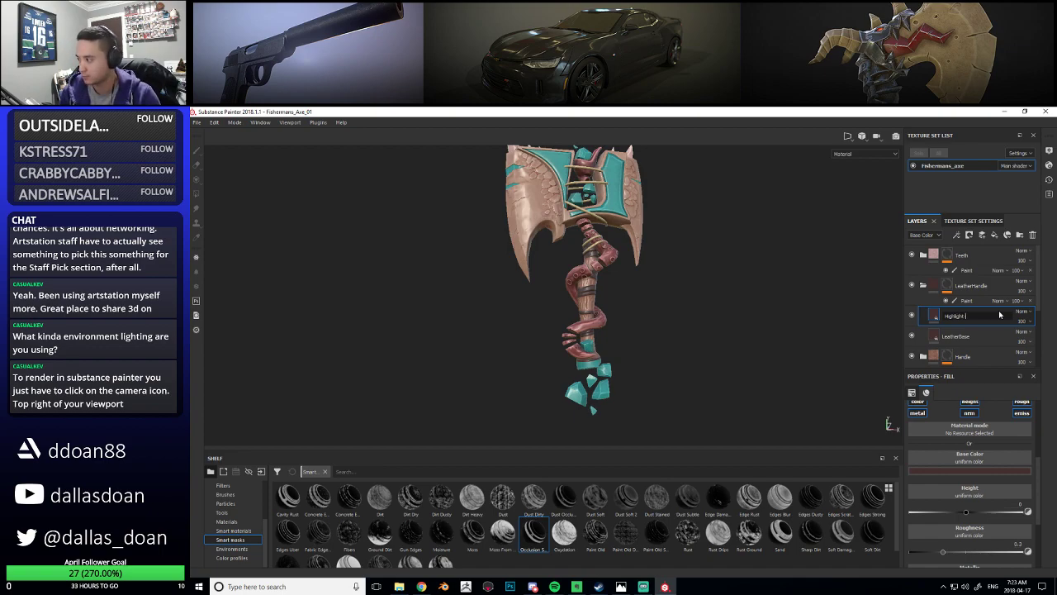
{"action": "type", "text": "-FabricEdge"}
Lighten the base color of Highlight-FabricEdge and apply the Fabric Edge smart mask to the layer
{"action": "left_click", "coordinate": [962, 470]}
{"action": "left_click_drag", "start_coordinate": [956, 560], "coordinate": [949, 543]}
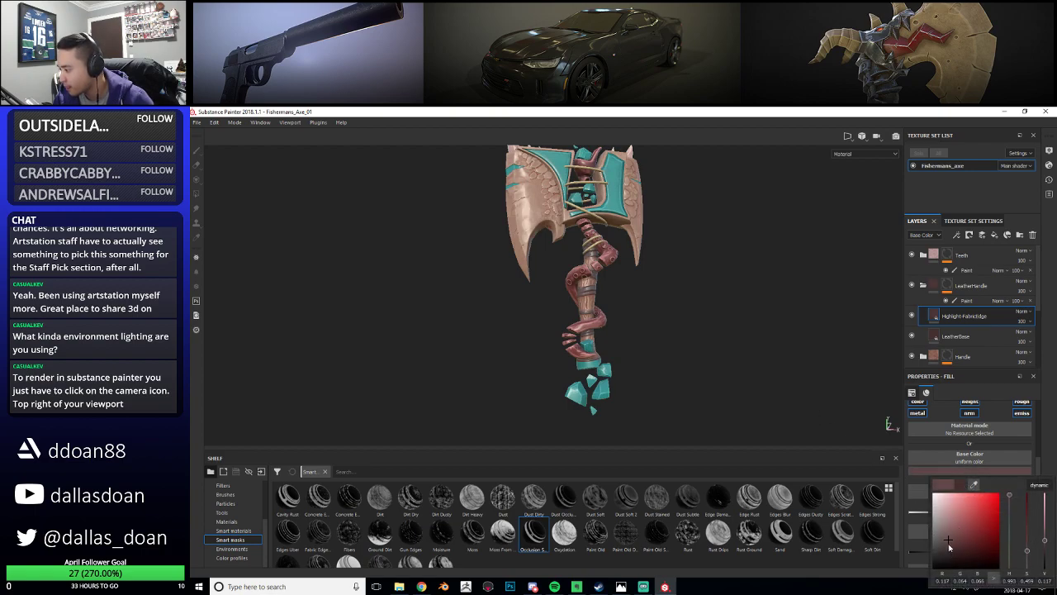
{"action": "mouse_move", "coordinate": [318, 533]}
{"action": "left_mouse_down"}
{"action": "mouse_move", "coordinate": [970, 346]}
{"action": "mouse_move", "coordinate": [990, 318]}
{"action": "left_mouse_up"}
{"action": "scroll", "coordinate": [676, 324], "scroll_direction": "up", "scroll_amount": 10}
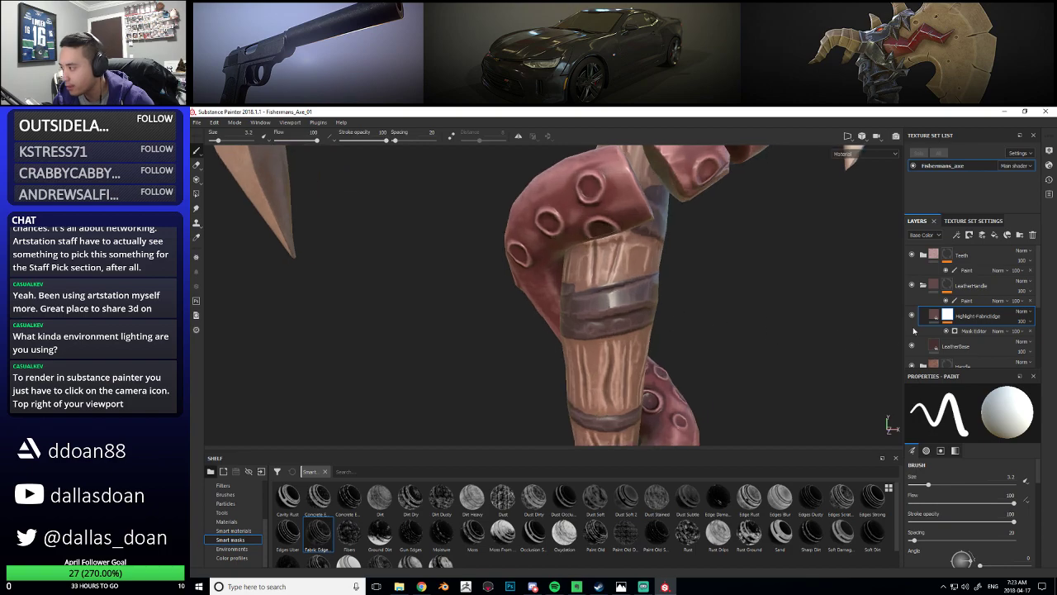
Lighten the Highlight-FabricEdge base color further to a muted mauve so the edges of the leather wraps stand out
{"action": "left_click", "coordinate": [934, 316]}
{"action": "left_click", "coordinate": [968, 472]}
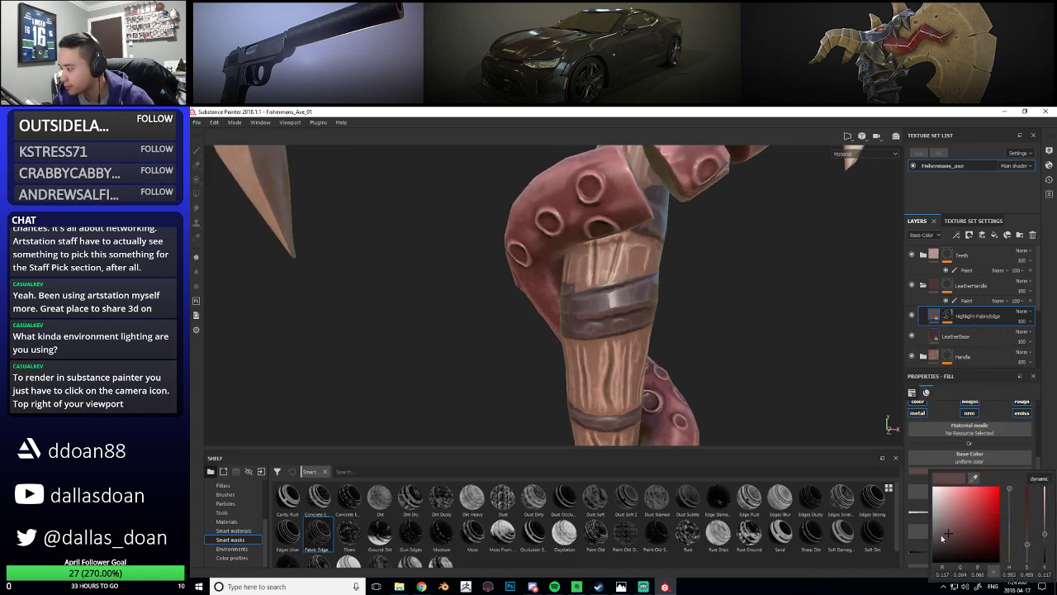
{"action": "left_click_drag", "start_coordinate": [947, 530], "coordinate": [945, 524]}
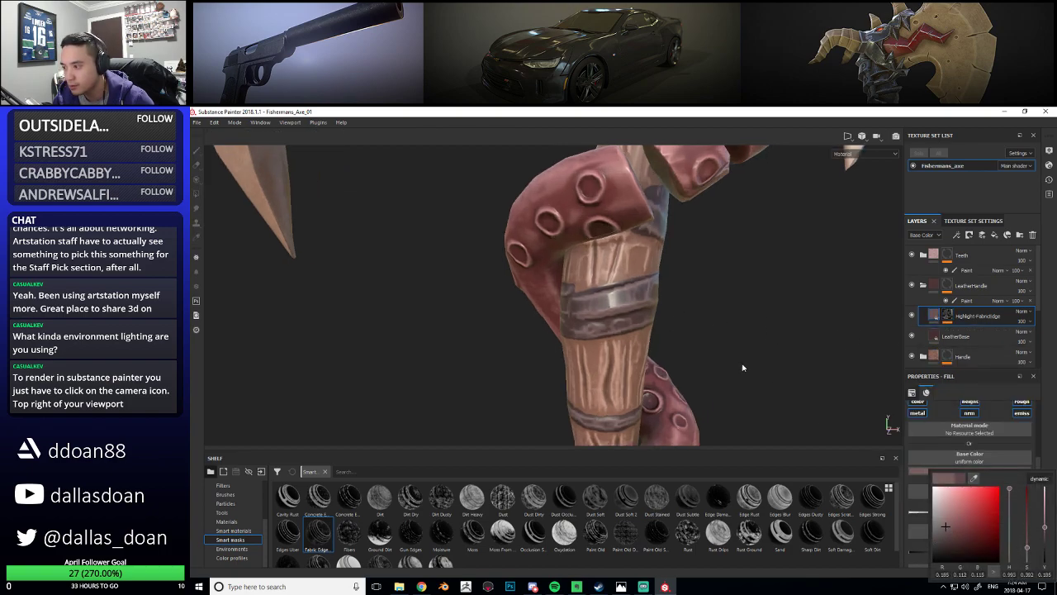
{"action": "scroll", "coordinate": [719, 348], "scroll_direction": "down", "scroll_amount": 8}
{"action": "scroll", "coordinate": [671, 344], "scroll_direction": "up", "scroll_amount": 8}
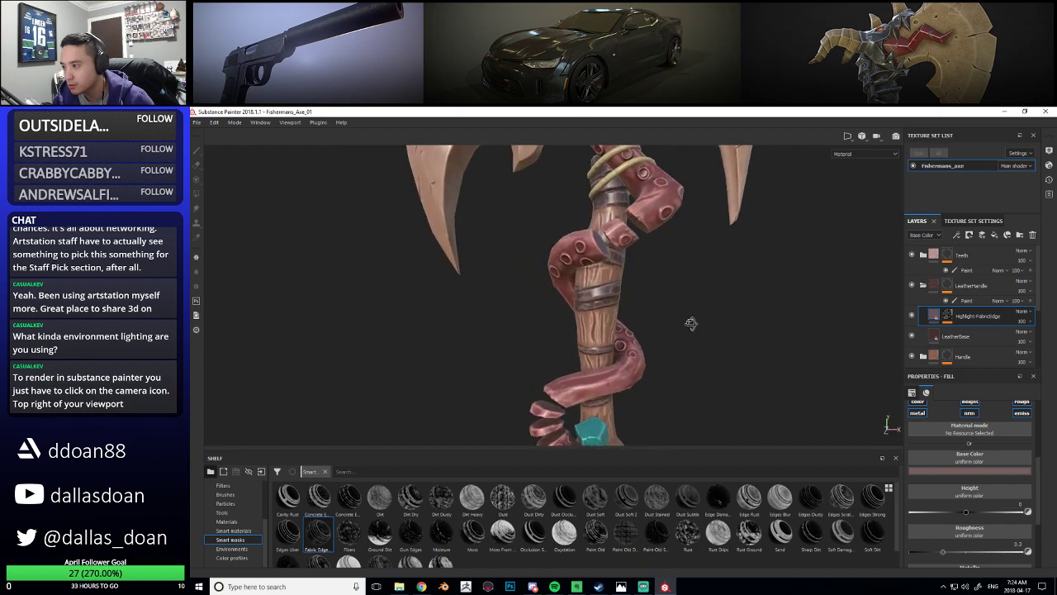
Examine the leather wraps, tentacle and axe head from several angles and distances
{"action": "left_click_drag", "start_coordinate": [746, 335], "coordinate": [644, 338], "text": "alt"}
{"action": "scroll", "coordinate": [784, 337], "scroll_direction": "down", "scroll_amount": 5}
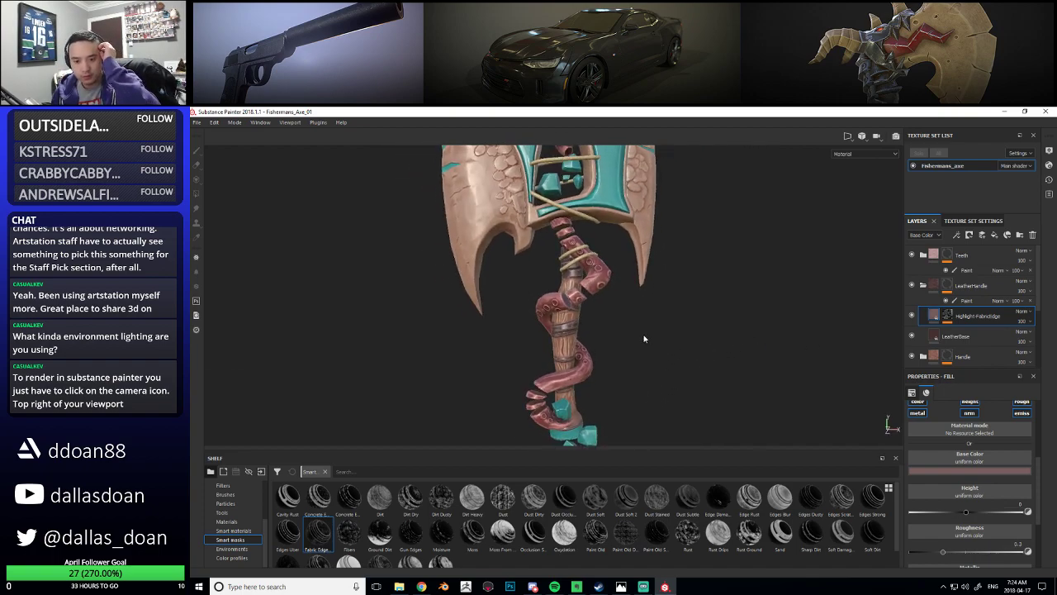
{"action": "left_click_drag", "start_coordinate": [729, 311], "coordinate": [708, 305], "text": "alt"}
{"action": "scroll", "coordinate": [661, 269], "scroll_direction": "up", "scroll_amount": 5}
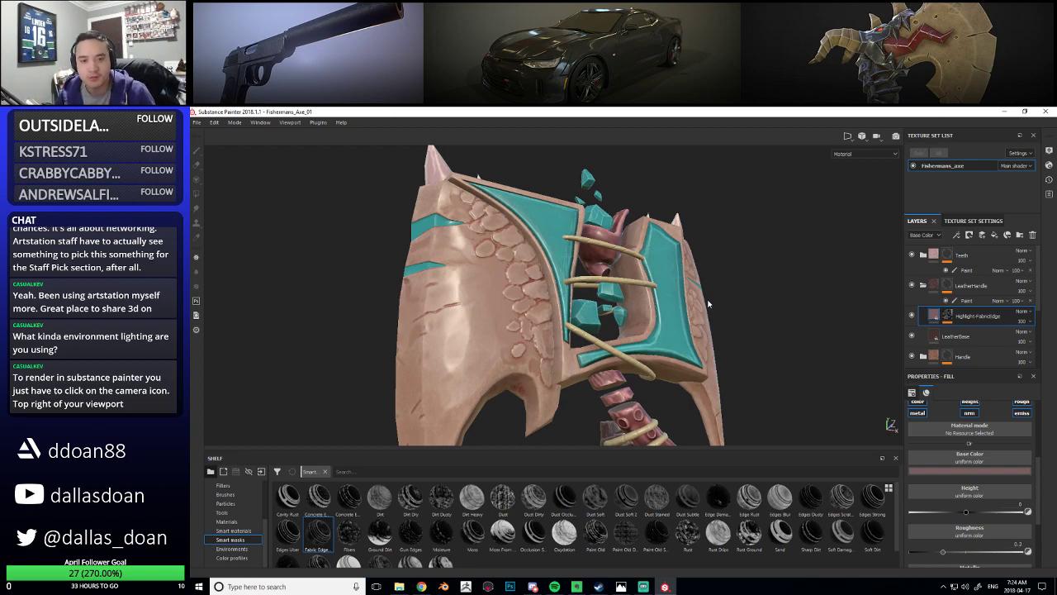
{"action": "left_click_drag", "start_coordinate": [598, 284], "coordinate": [608, 331], "text": "alt"}
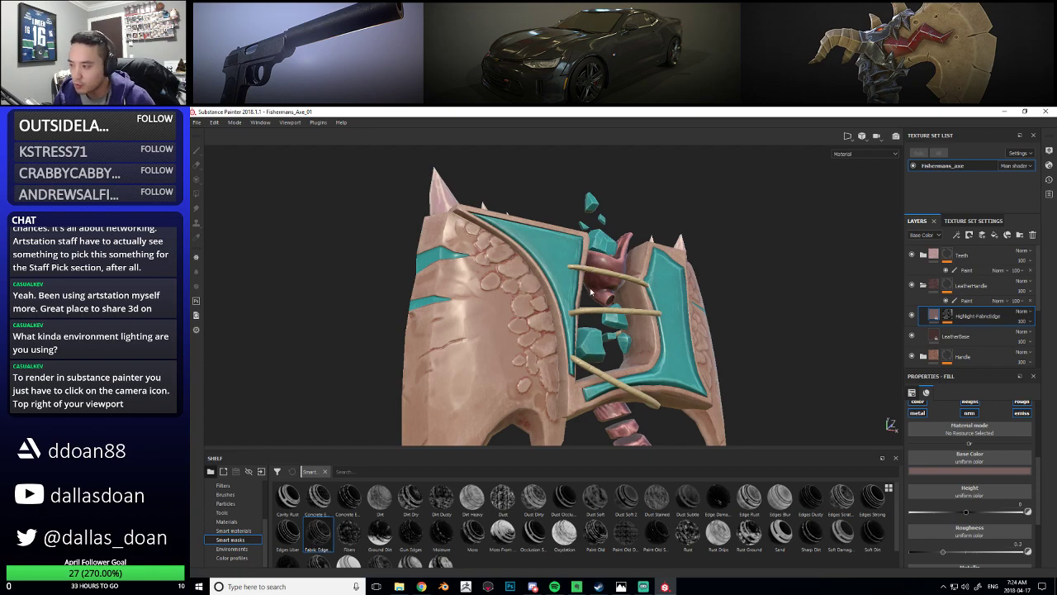
{"action": "right_click_drag", "start_coordinate": [590, 291], "coordinate": [529, 285], "text": "alt"}
{"action": "left_click_drag", "start_coordinate": [529, 285], "coordinate": [570, 289], "text": "alt"}
{"action": "right_click_drag", "start_coordinate": [570, 289], "coordinate": [669, 291], "text": "alt"}
{"action": "left_click_drag", "start_coordinate": [669, 291], "coordinate": [710, 318], "text": "alt"}
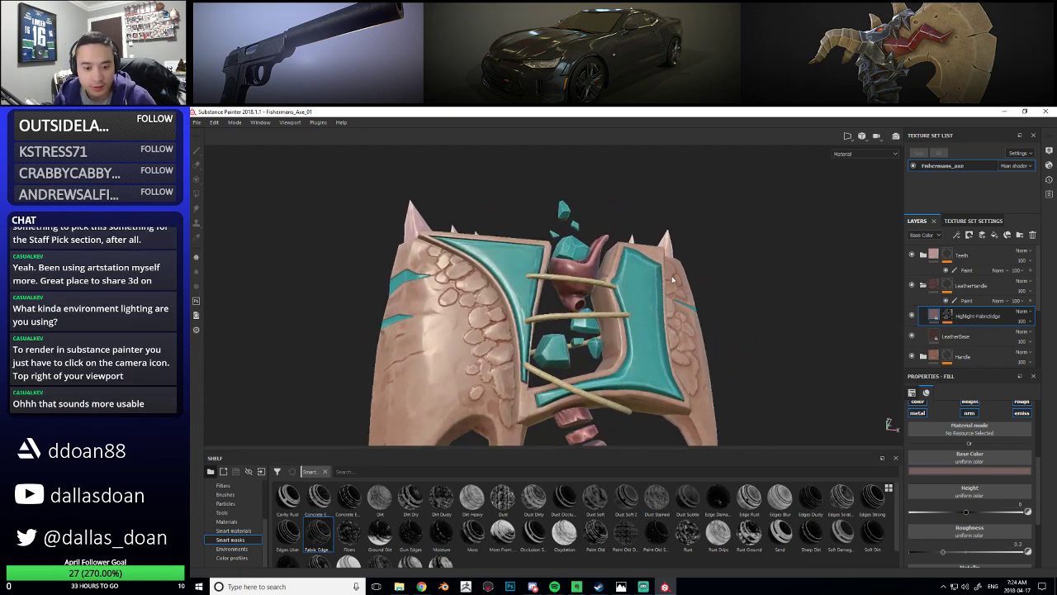
Review the camera settings of the viewport display while viewing the axe head up close
{"action": "left_click_drag", "start_coordinate": [625, 267], "coordinate": [652, 272], "text": "alt"}
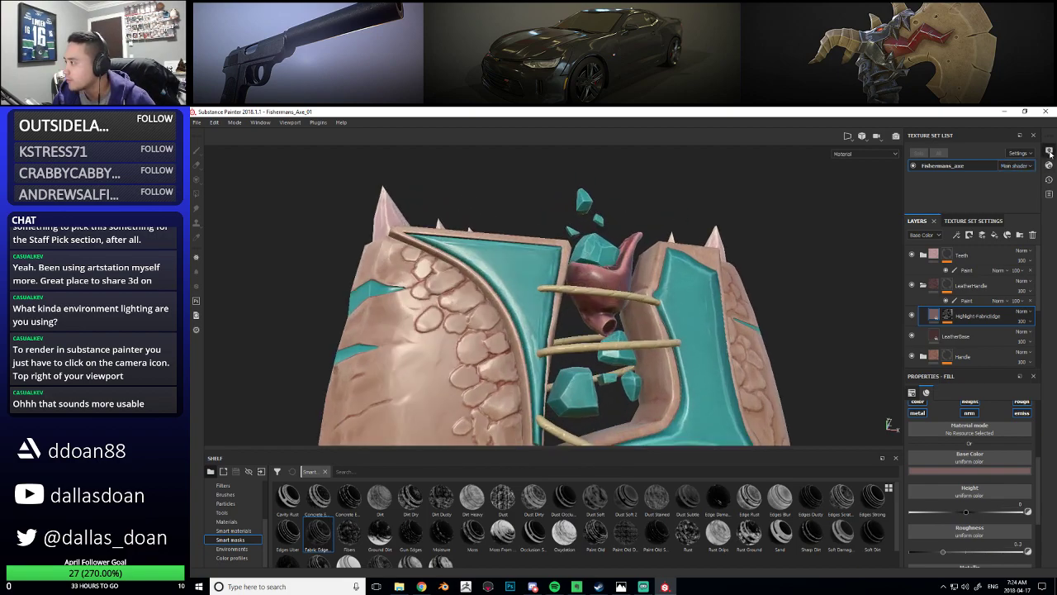
{"action": "left_click", "coordinate": [1049, 152]}
{"action": "left_click", "coordinate": [892, 185]}
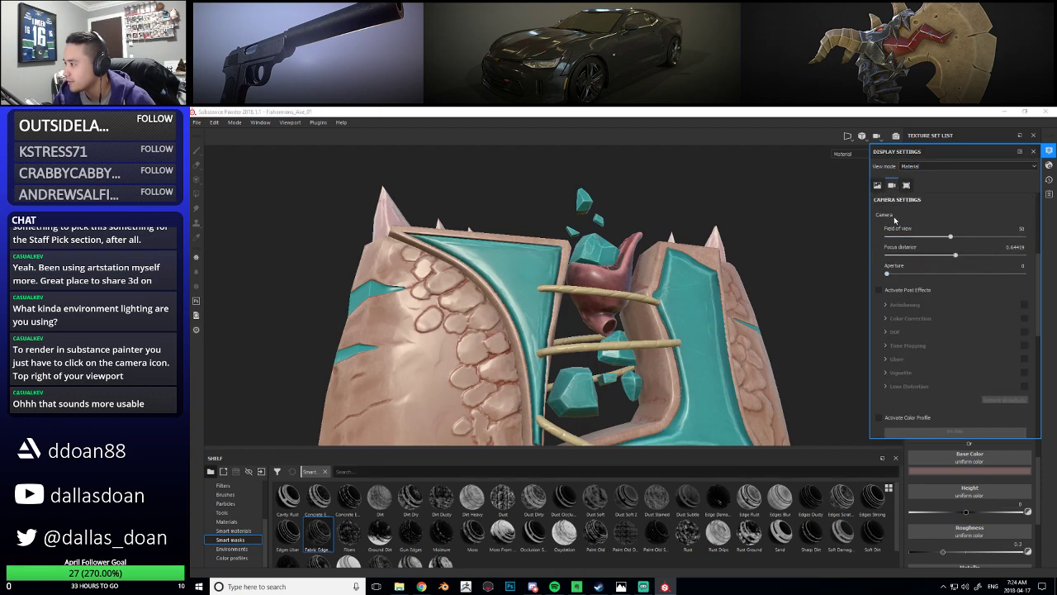
{"action": "left_click_drag", "start_coordinate": [601, 351], "coordinate": [613, 273], "text": "alt"}
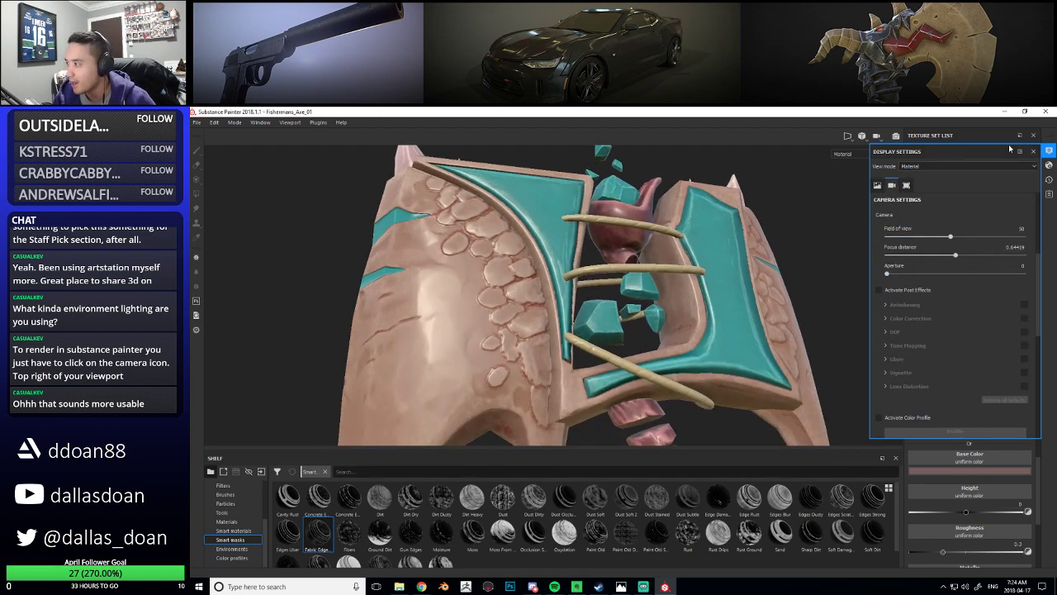
{"action": "left_click", "coordinate": [1048, 151]}
{"action": "scroll", "coordinate": [703, 260], "scroll_direction": "down", "scroll_amount": 5}
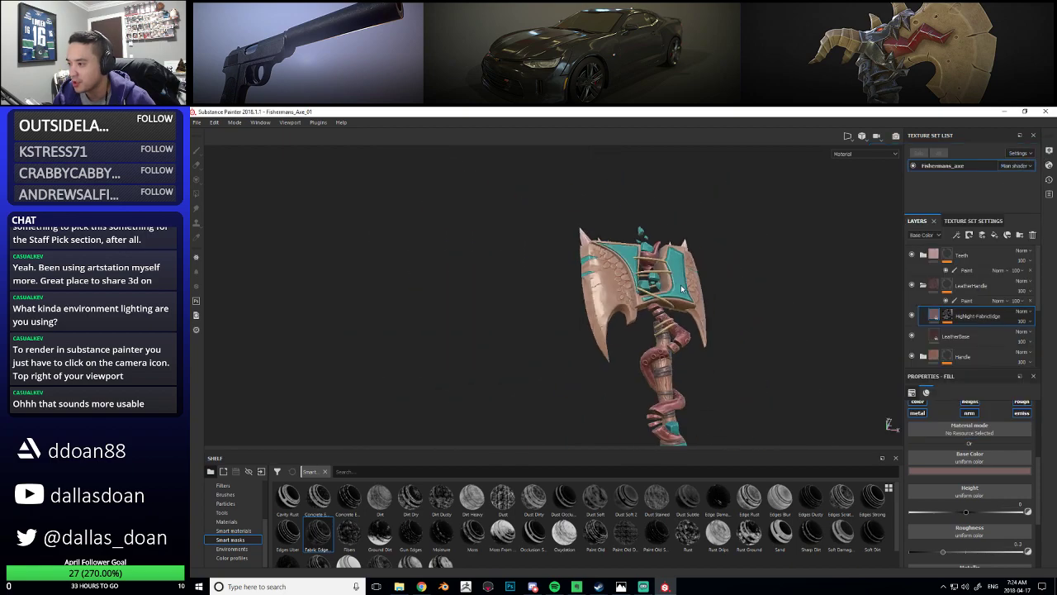
Examine the axe head, rope bindings and central crystals from several angles and distances
{"action": "left_click_drag", "start_coordinate": [703, 259], "coordinate": [529, 310], "text": "alt"}
{"action": "right_click_drag", "start_coordinate": [529, 309], "coordinate": [619, 314], "text": "alt"}
{"action": "middle_click_drag", "start_coordinate": [619, 314], "coordinate": [539, 353], "text": "alt"}
{"action": "right_click_drag", "start_coordinate": [539, 354], "coordinate": [603, 343], "text": "alt"}
{"action": "left_click_drag", "start_coordinate": [603, 343], "coordinate": [594, 344], "text": "alt"}
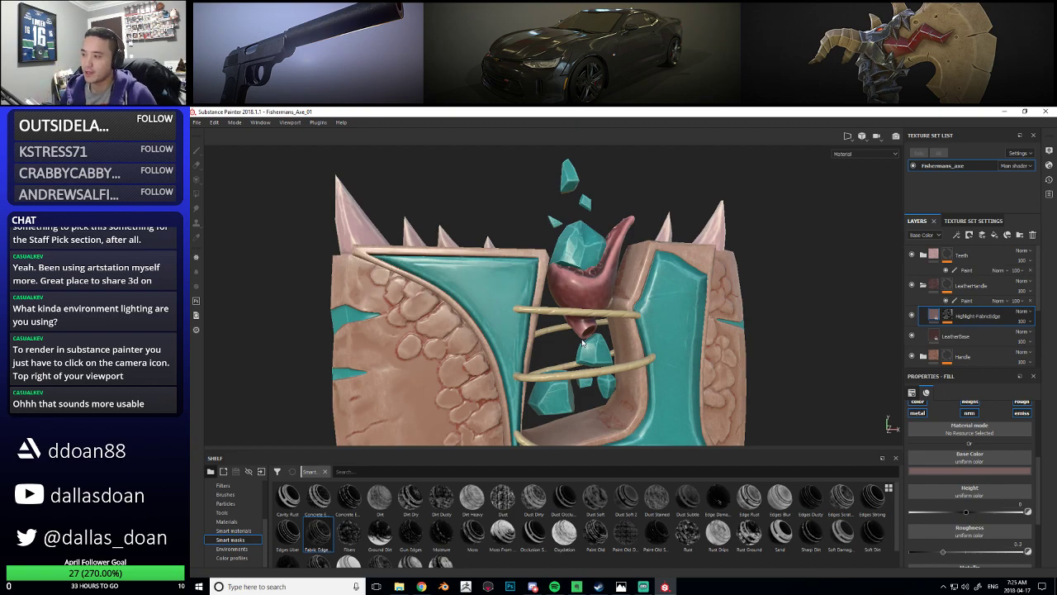
{"action": "right_click_drag", "start_coordinate": [571, 337], "coordinate": [495, 355], "text": "alt"}
{"action": "left_click_drag", "start_coordinate": [561, 339], "coordinate": [648, 316], "text": "alt"}
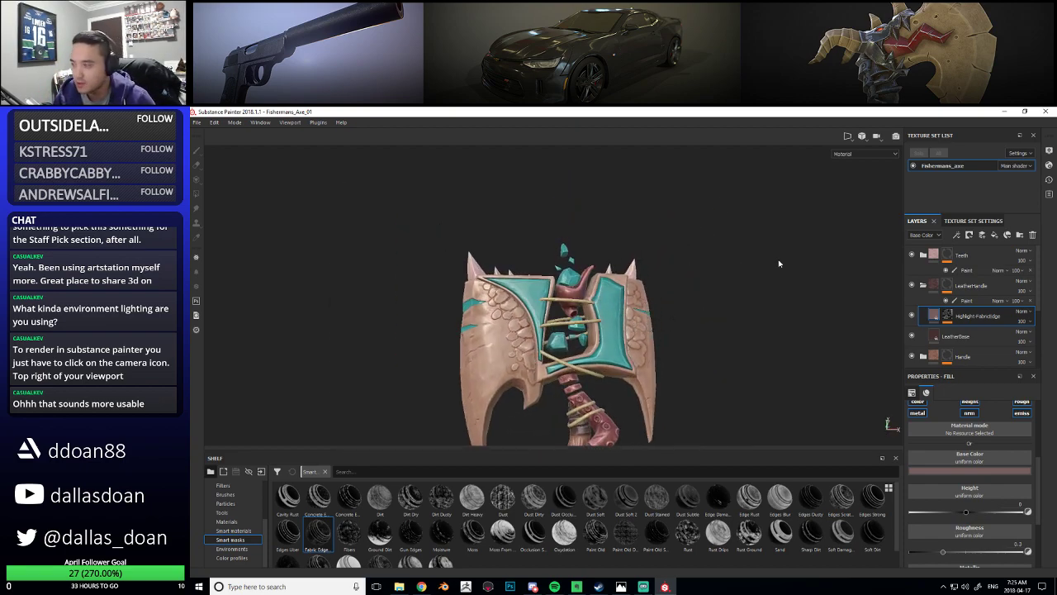
{"action": "mouse_move", "coordinate": [568, 327]}
{"action": "left_mouse_down", "text": "alt"}
{"action": "mouse_move", "coordinate": [640, 328]}
{"action": "mouse_move", "coordinate": [581, 314]}
{"action": "left_mouse_up", "text": "alt"}
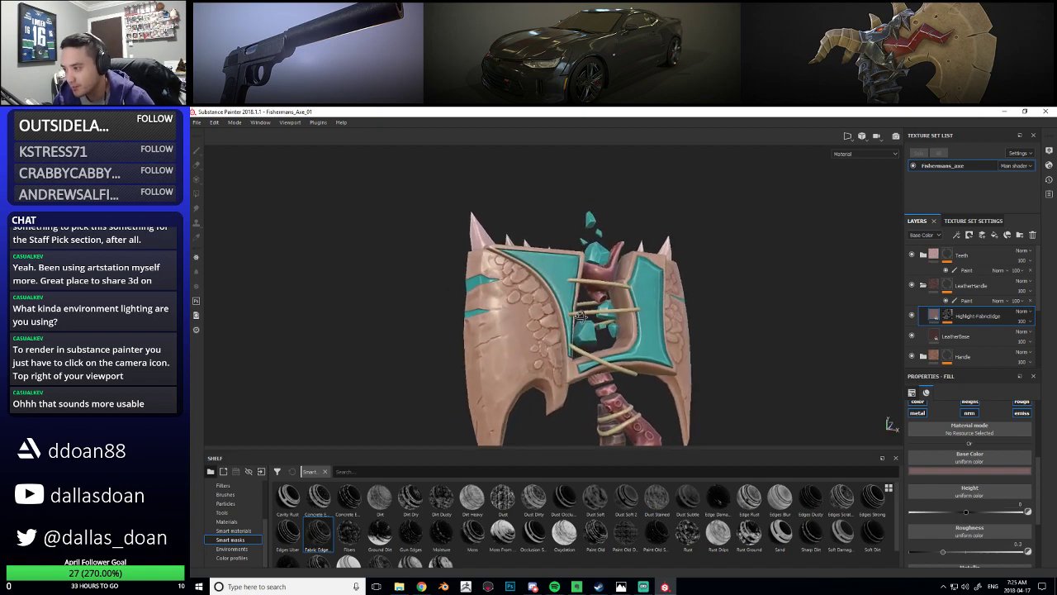
{"action": "right_click_drag", "start_coordinate": [581, 314], "coordinate": [652, 269], "text": "alt"}
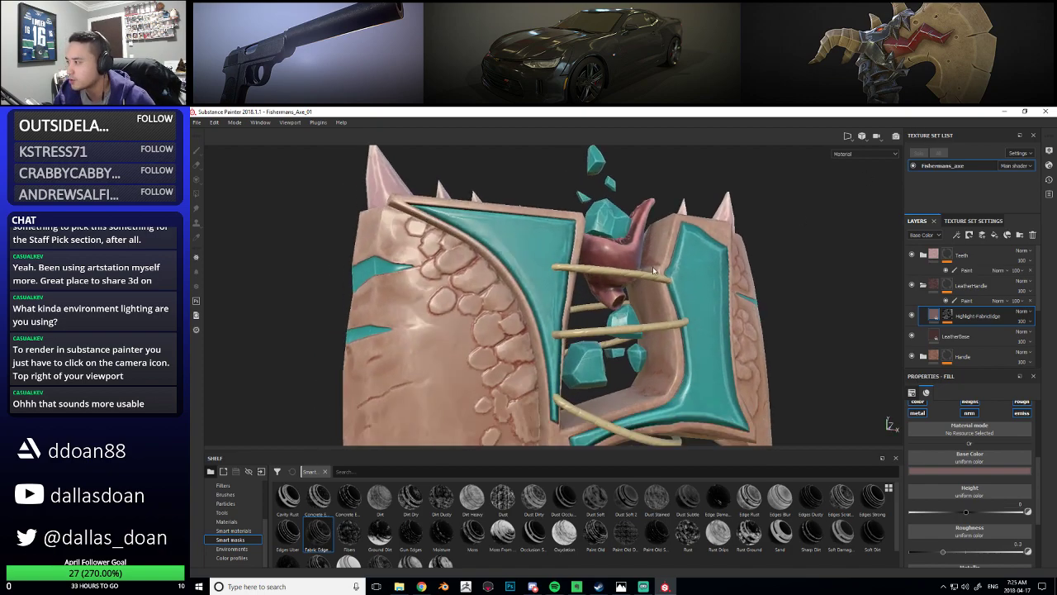
{"action": "middle_click_drag", "start_coordinate": [651, 269], "coordinate": [679, 275], "text": "alt"}
{"action": "right_click_drag", "start_coordinate": [680, 275], "coordinate": [661, 256], "text": "alt"}
Save the project and render the axe in Iray, framing the whole axe head from a low angle
{"action": "key", "text": "ctrl+s"}
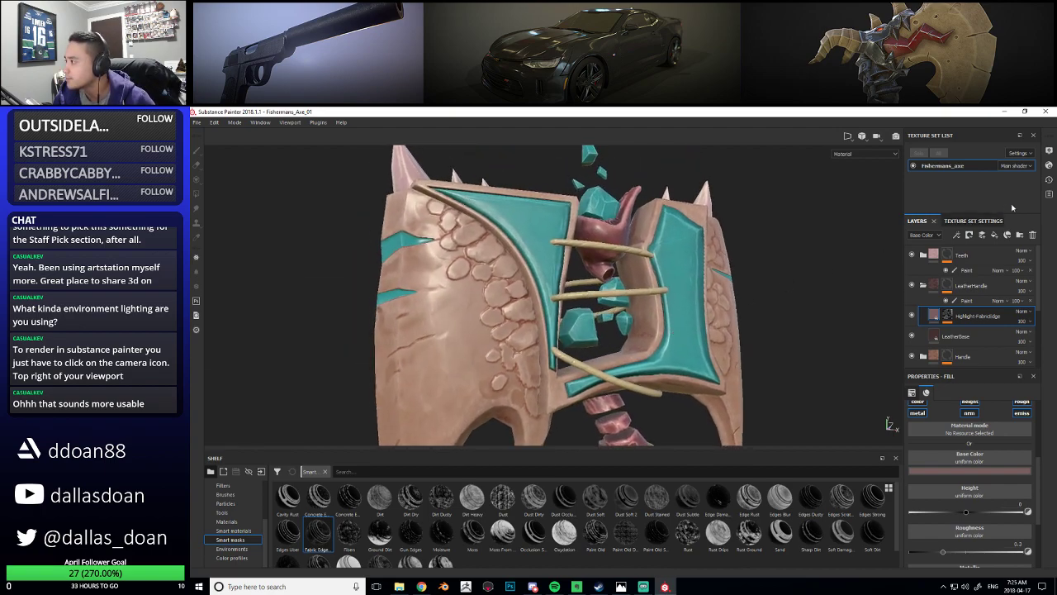
{"action": "left_click", "coordinate": [1049, 152]}
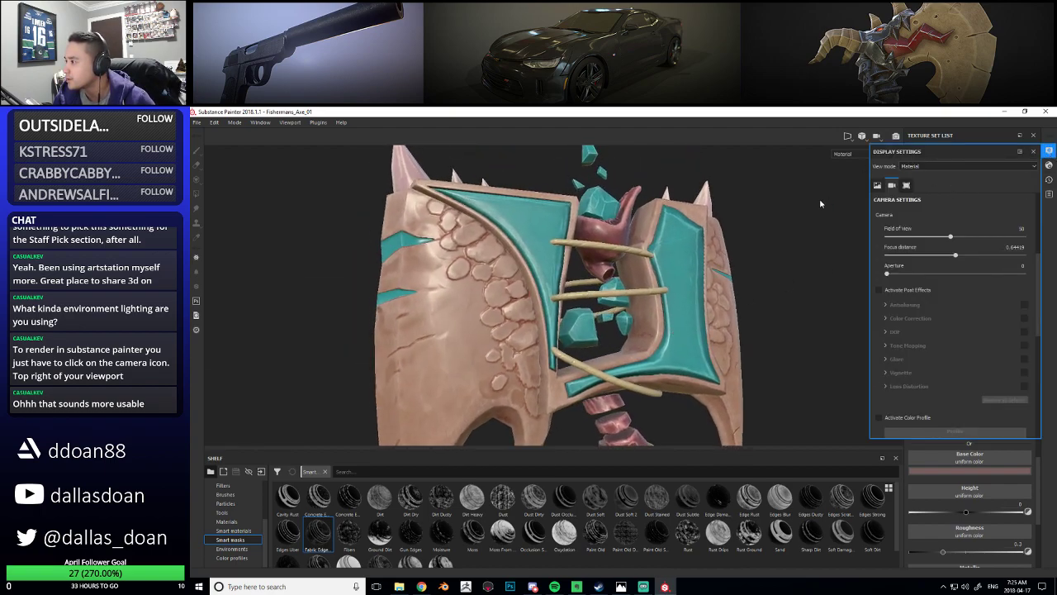
{"action": "left_click", "coordinate": [1034, 151]}
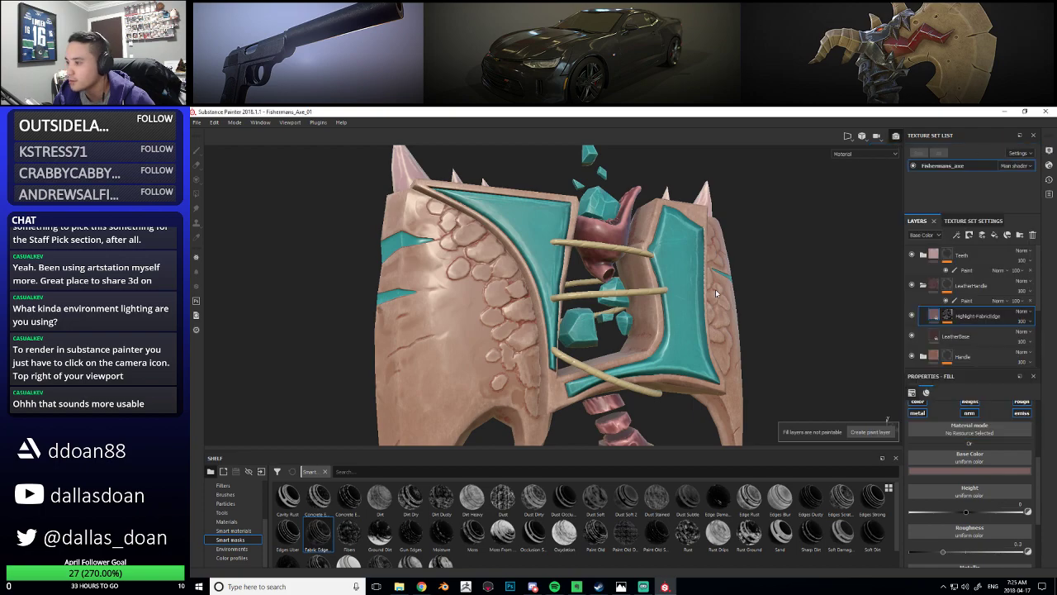
{"action": "key", "text": "F10"}
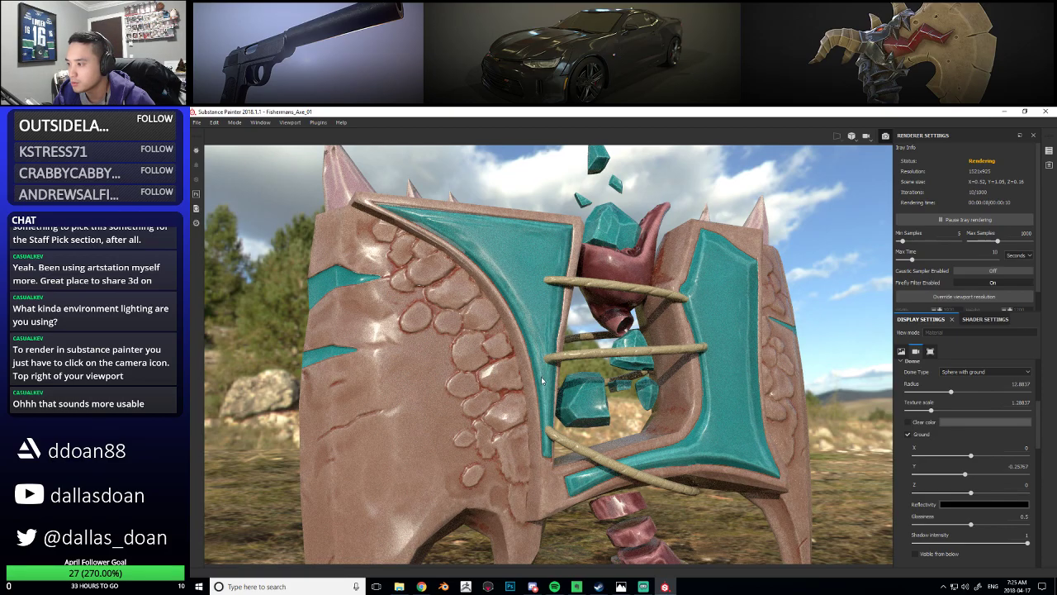
{"action": "scroll", "coordinate": [545, 380], "scroll_direction": "down", "scroll_amount": 3}
{"action": "left_click_drag", "start_coordinate": [558, 370], "coordinate": [611, 318], "text": "alt"}
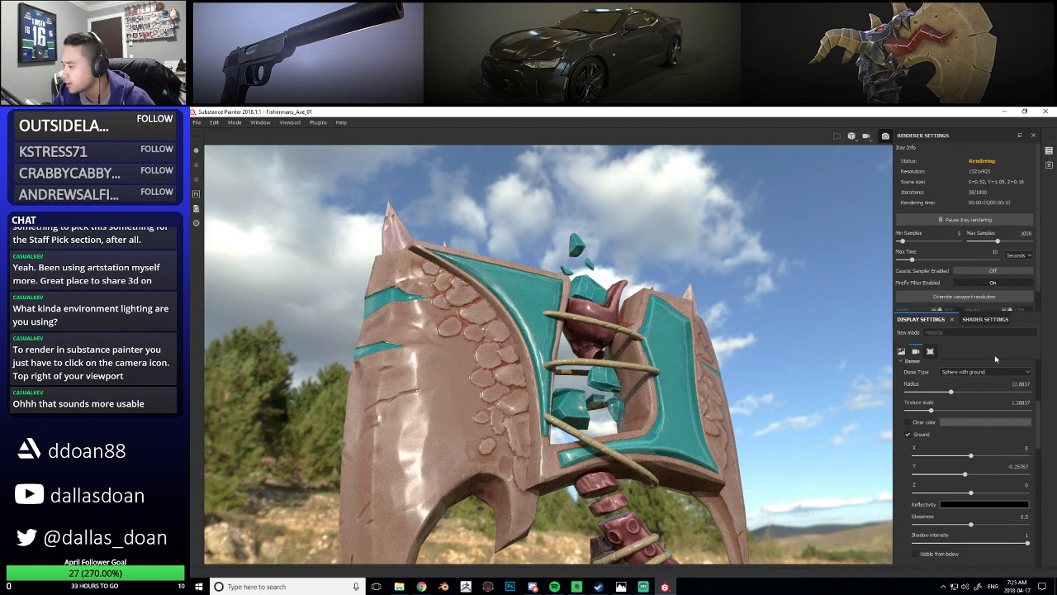
Look through the environment, dome and camera display settings for options that control the render's background
{"action": "left_click_drag", "start_coordinate": [1039, 414], "coordinate": [1042, 373]}
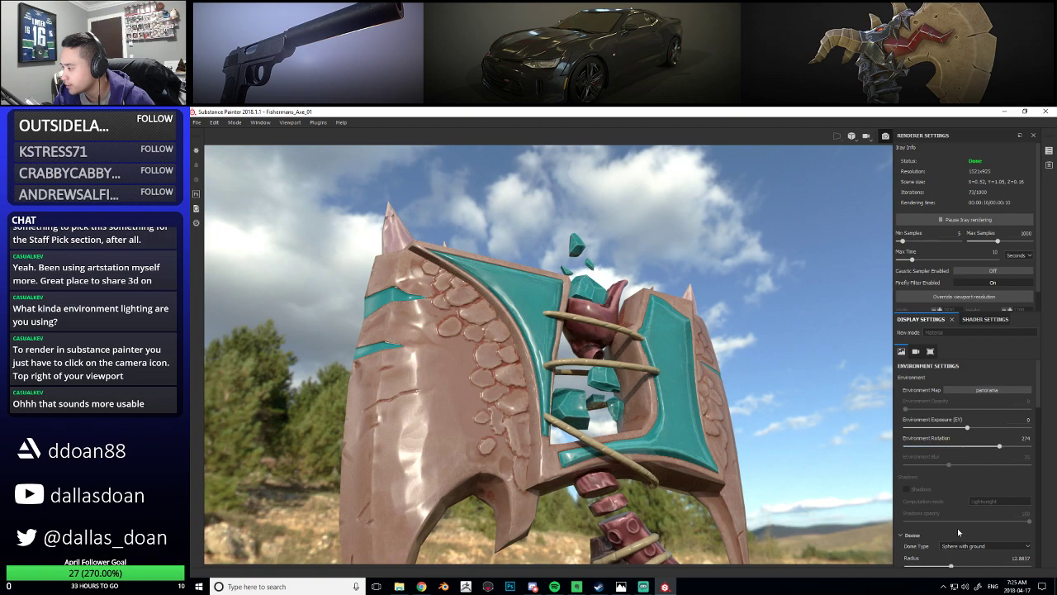
{"action": "scroll", "coordinate": [960, 517], "scroll_direction": "down", "scroll_amount": 1}
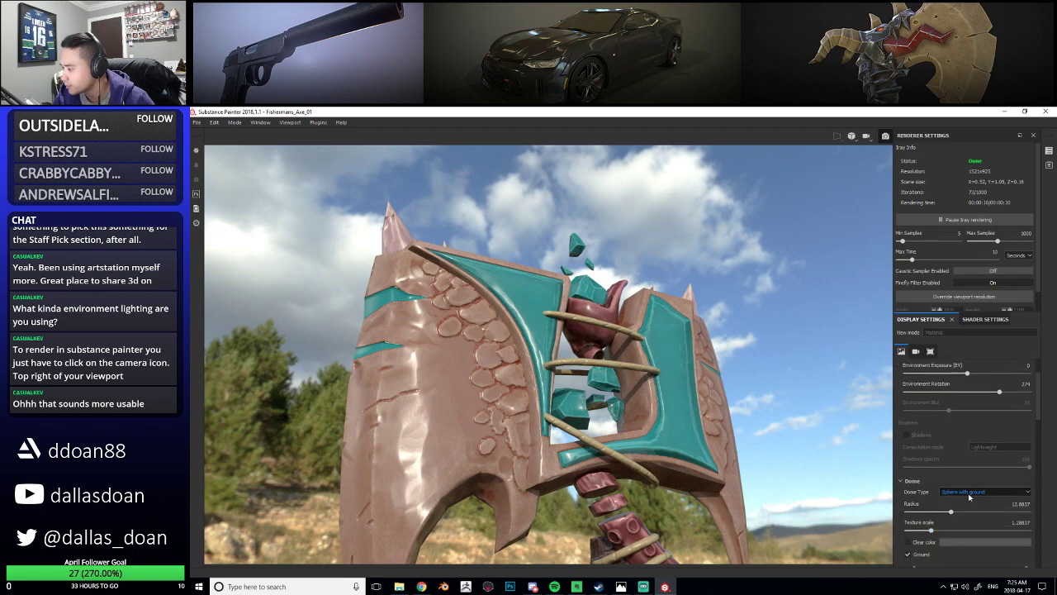
{"action": "scroll", "coordinate": [962, 410], "scroll_direction": "up", "scroll_amount": 1}
{"action": "left_click", "coordinate": [975, 391]}
{"action": "left_click", "coordinate": [976, 377]}
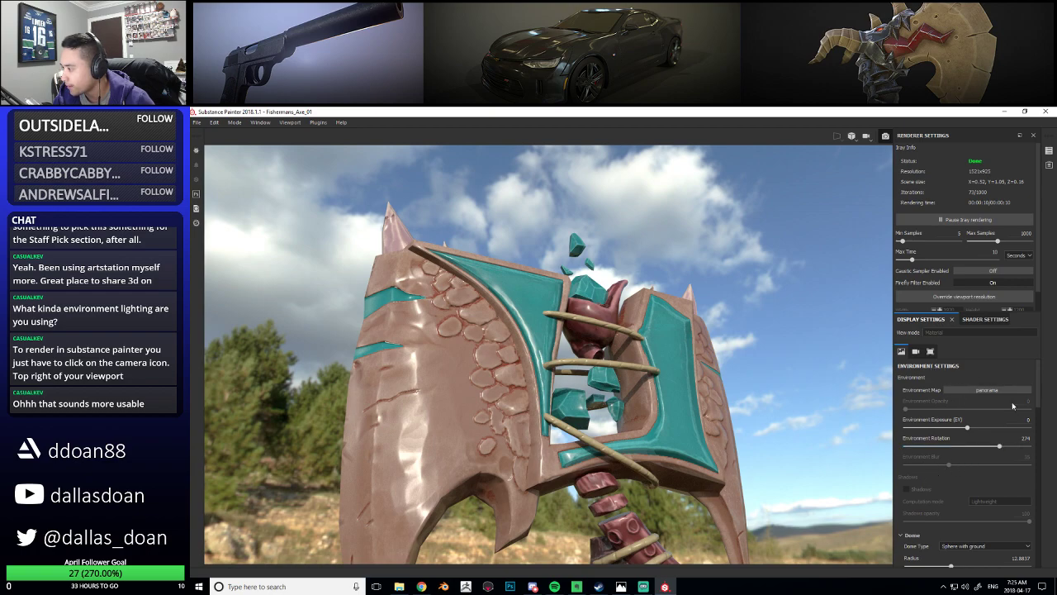
{"action": "scroll", "coordinate": [966, 403], "scroll_direction": "down", "scroll_amount": 1}
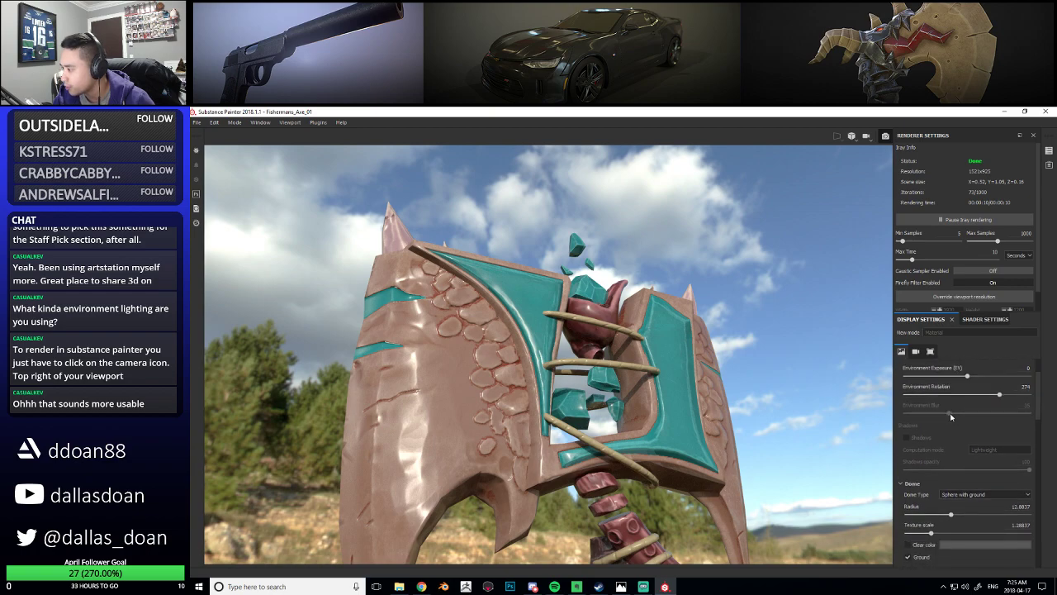
{"action": "left_click_drag", "start_coordinate": [1035, 422], "coordinate": [1030, 562]}
{"action": "left_click", "coordinate": [901, 351]}
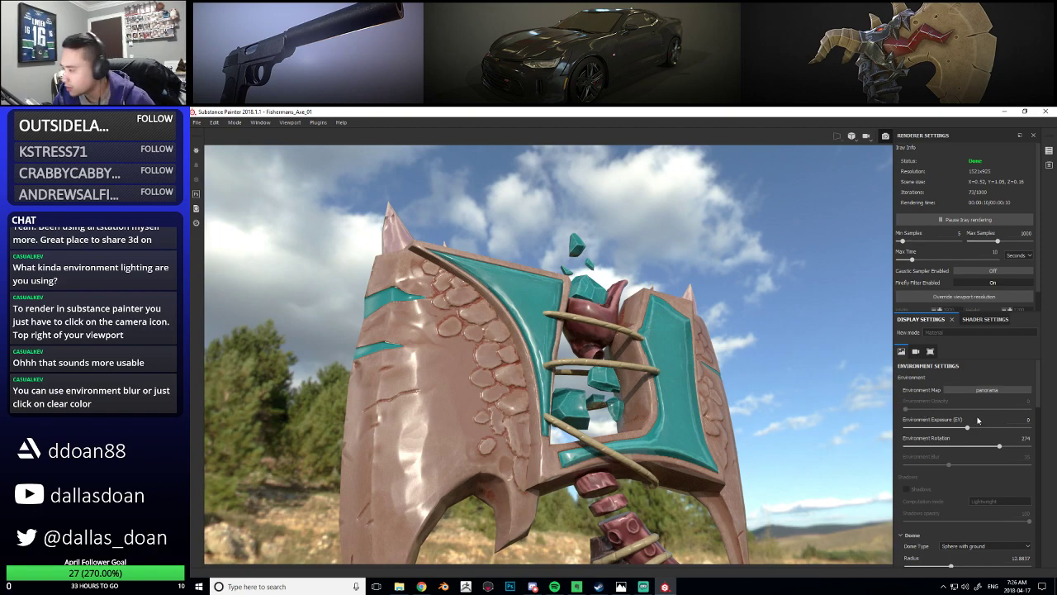
{"action": "left_click", "coordinate": [955, 391]}
{"action": "left_click", "coordinate": [977, 375]}
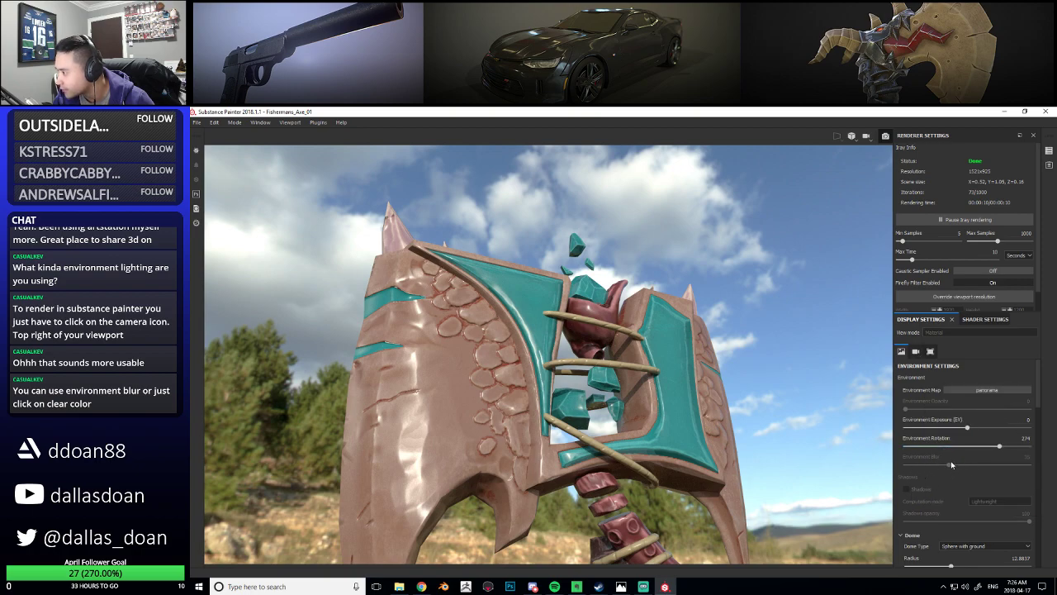
{"action": "left_click", "coordinate": [916, 351]}
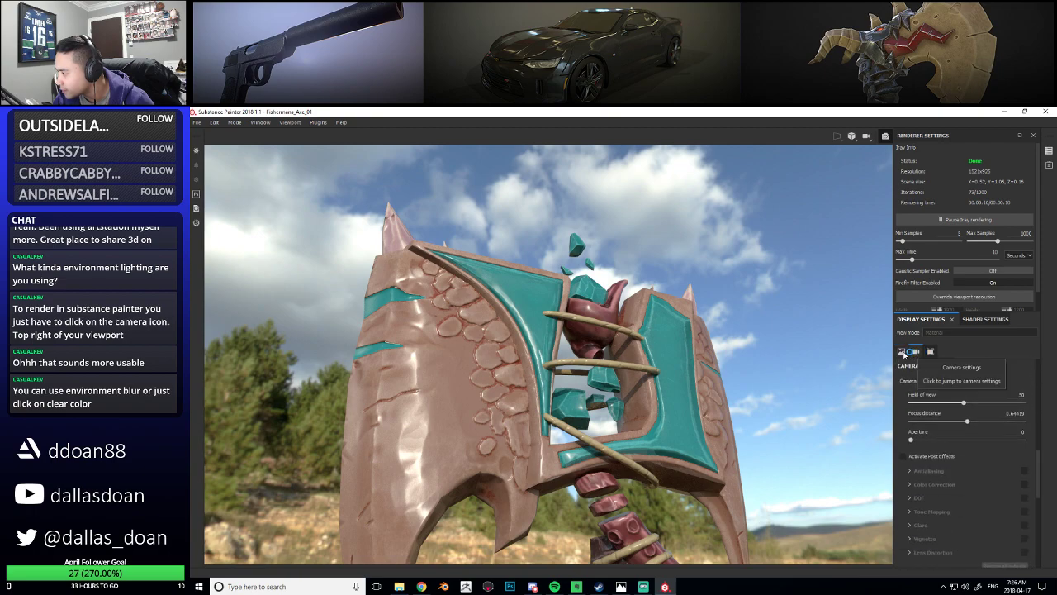
{"action": "left_click", "coordinate": [901, 351]}
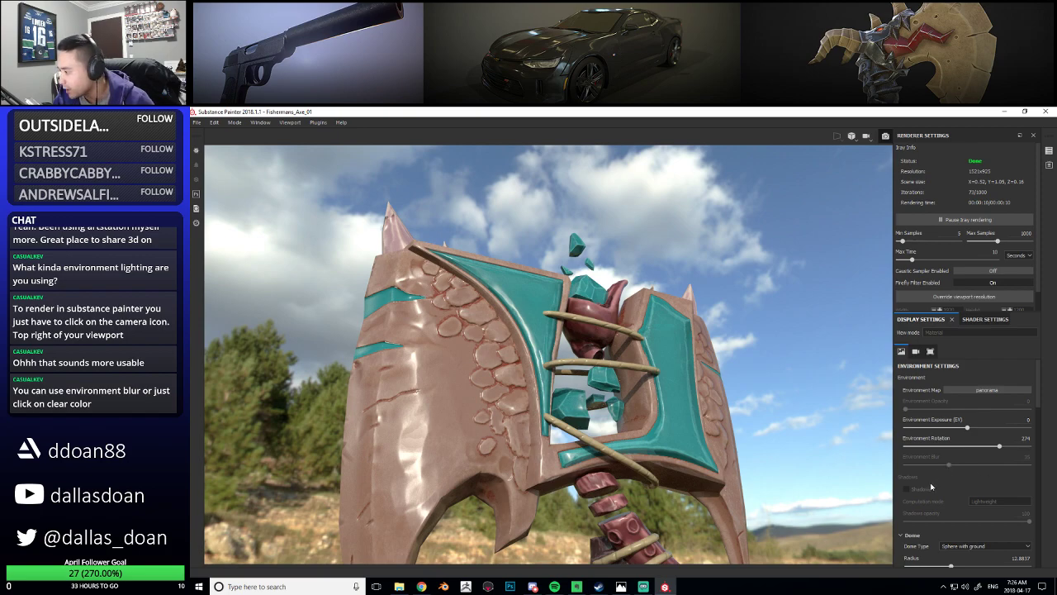
Set the environment map to cave_entry_in_the_forest and enable the dome's clear color to replace the background image with plain grey
{"action": "left_click", "coordinate": [999, 390]}
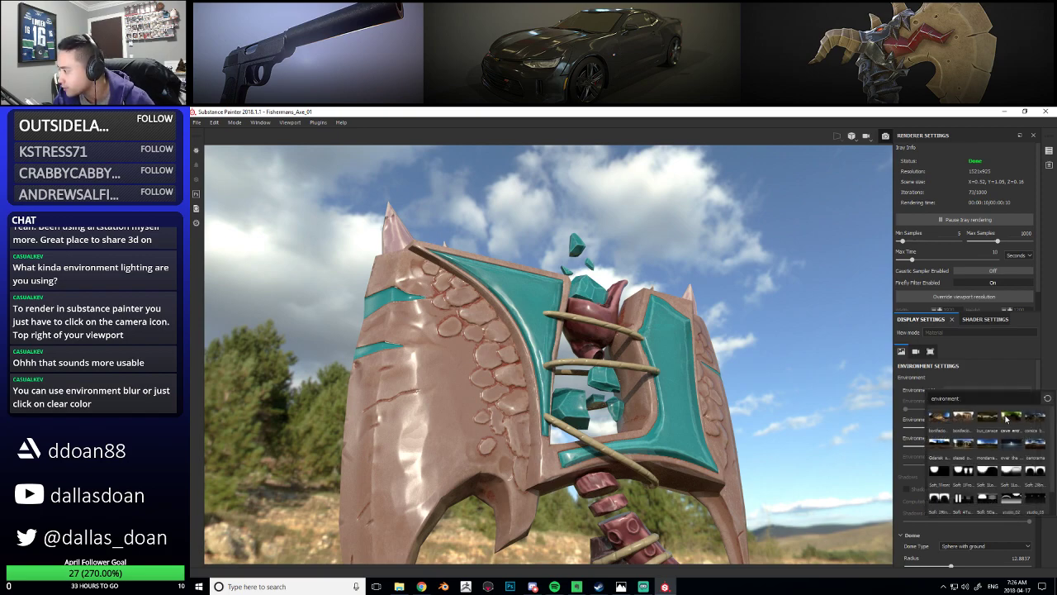
{"action": "left_click", "coordinate": [1009, 418]}
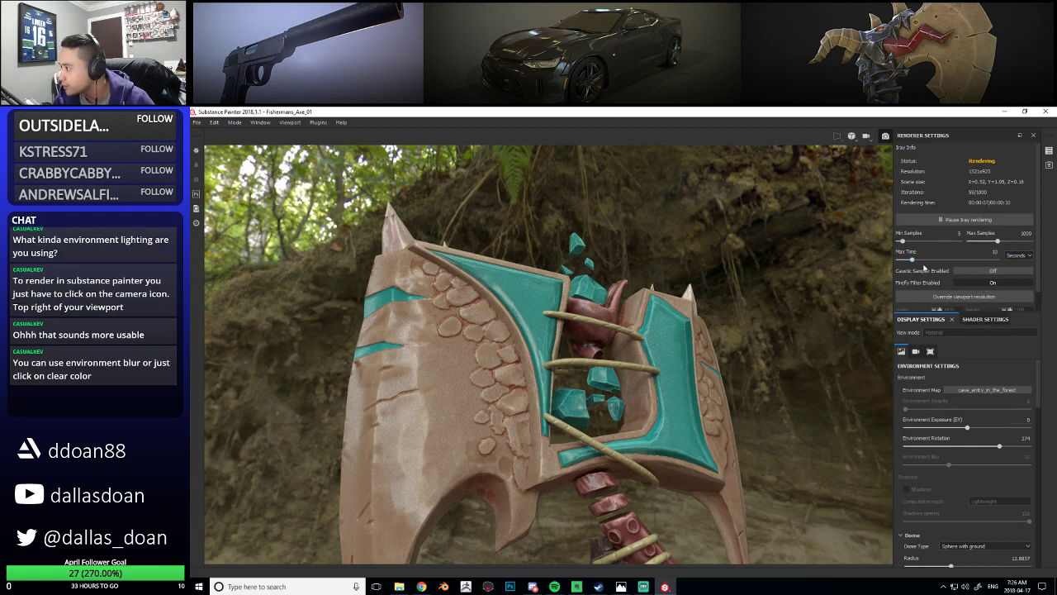
{"action": "scroll", "coordinate": [1038, 274], "scroll_direction": "down", "scroll_amount": 1}
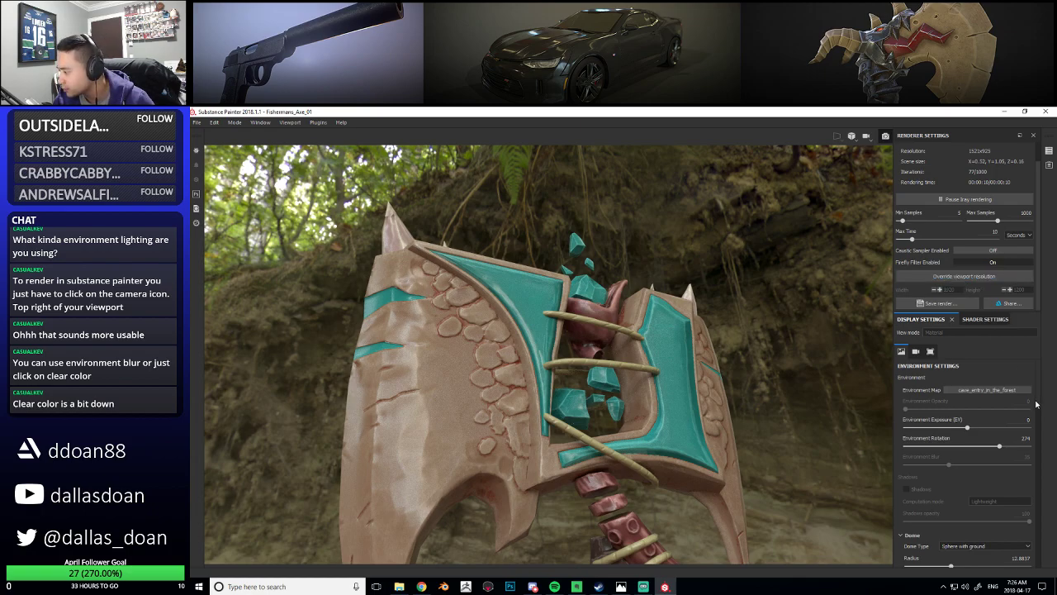
{"action": "scroll", "coordinate": [1037, 404], "scroll_direction": "down", "scroll_amount": 3}
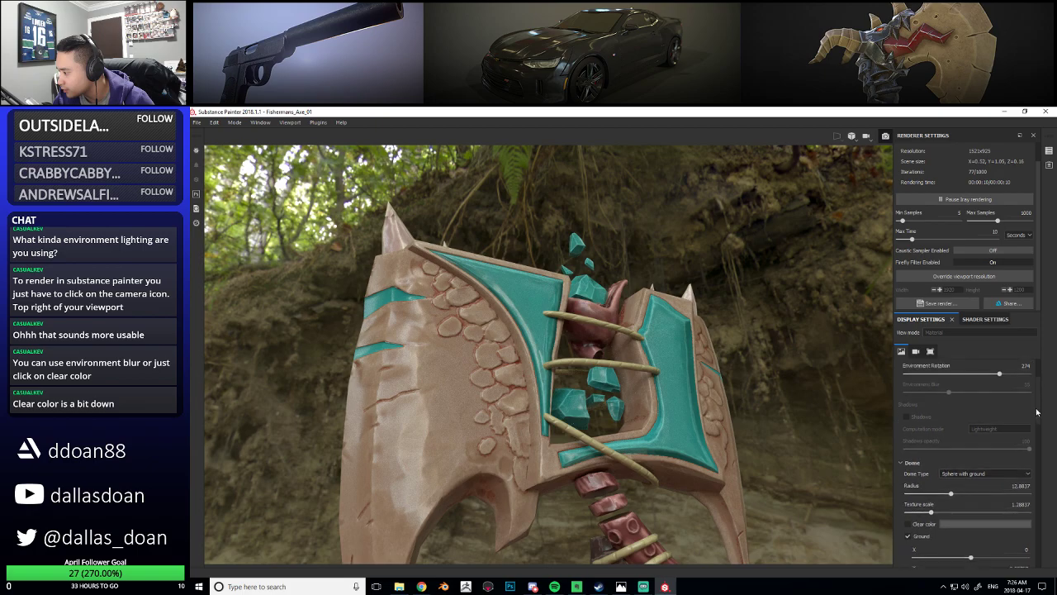
{"action": "scroll", "coordinate": [1038, 411], "scroll_direction": "down", "scroll_amount": 1}
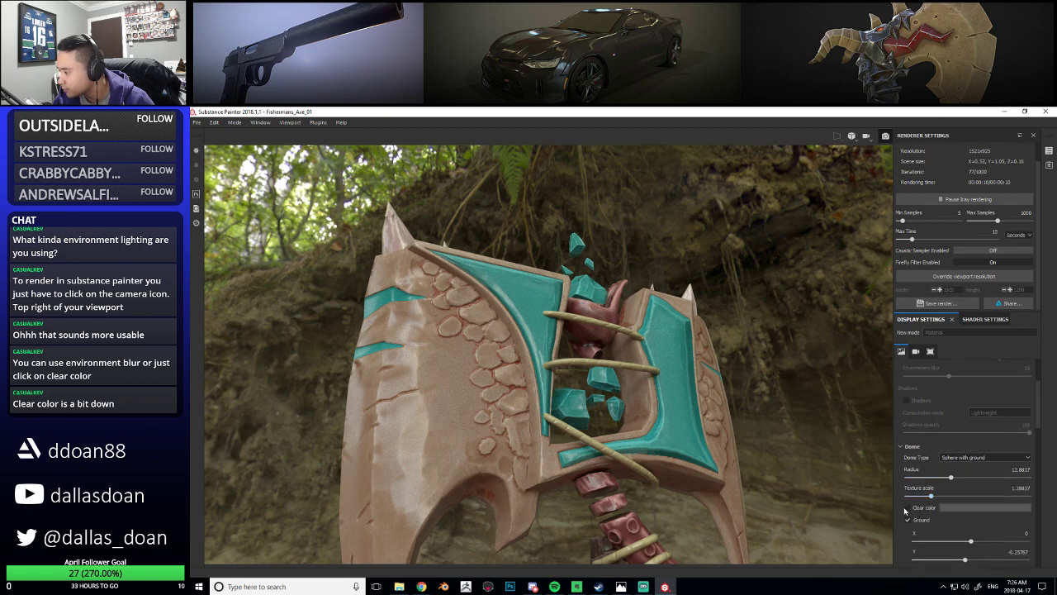
{"action": "left_click", "coordinate": [908, 507]}
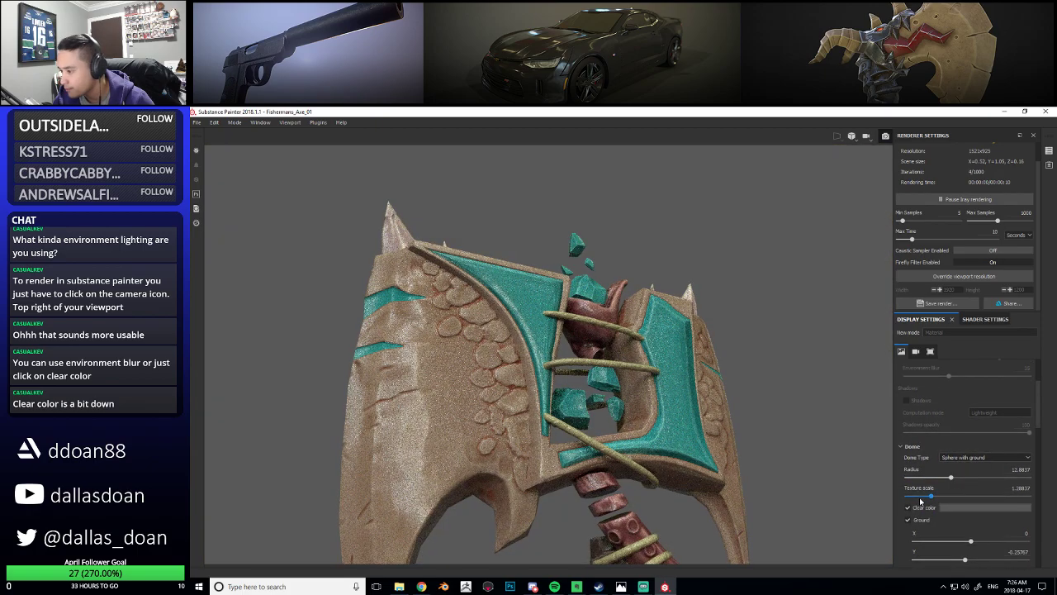
{"action": "left_click", "coordinate": [973, 457]}
{"action": "left_click", "coordinate": [975, 458]}
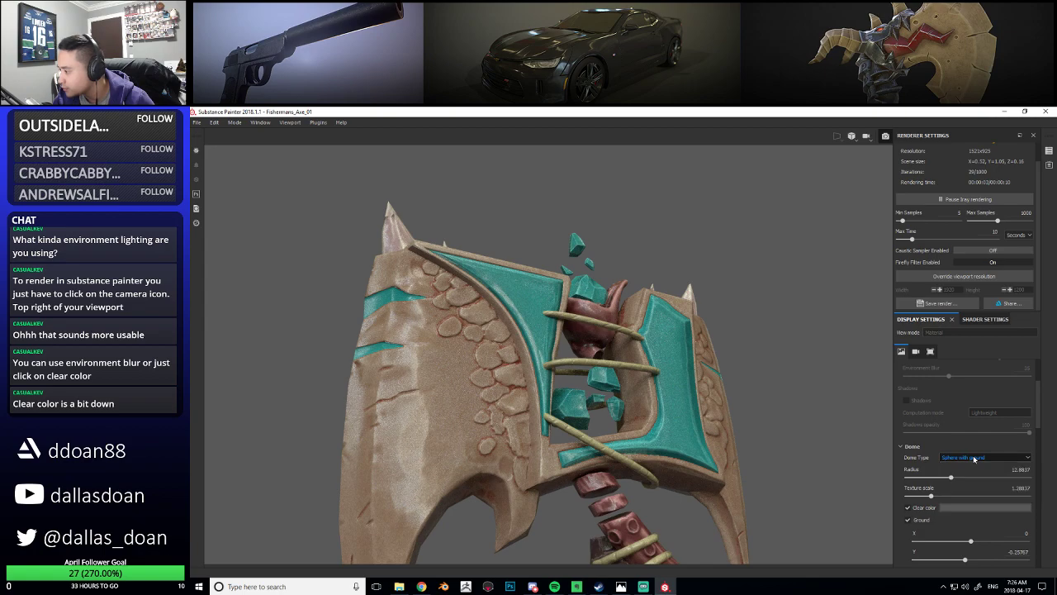
{"action": "left_click_drag", "start_coordinate": [1038, 404], "coordinate": [1041, 439]}
Examine the rendered axe head from slightly different angles and review the render's camera settings
{"action": "middle_click_drag", "start_coordinate": [518, 412], "coordinate": [539, 380], "text": "alt"}
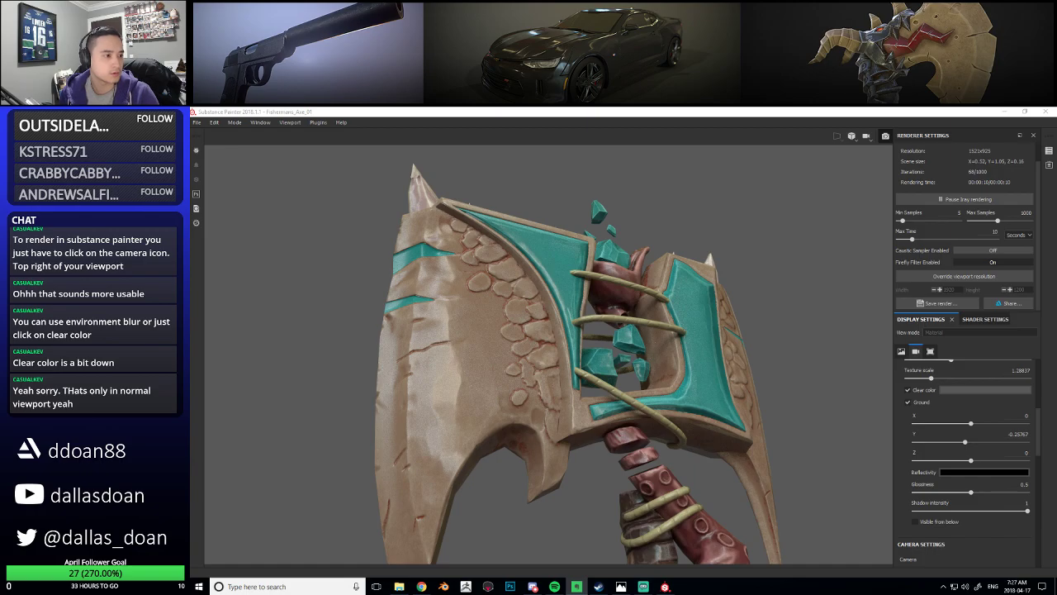
{"action": "left_click_drag", "start_coordinate": [525, 341], "coordinate": [542, 336], "text": "alt"}
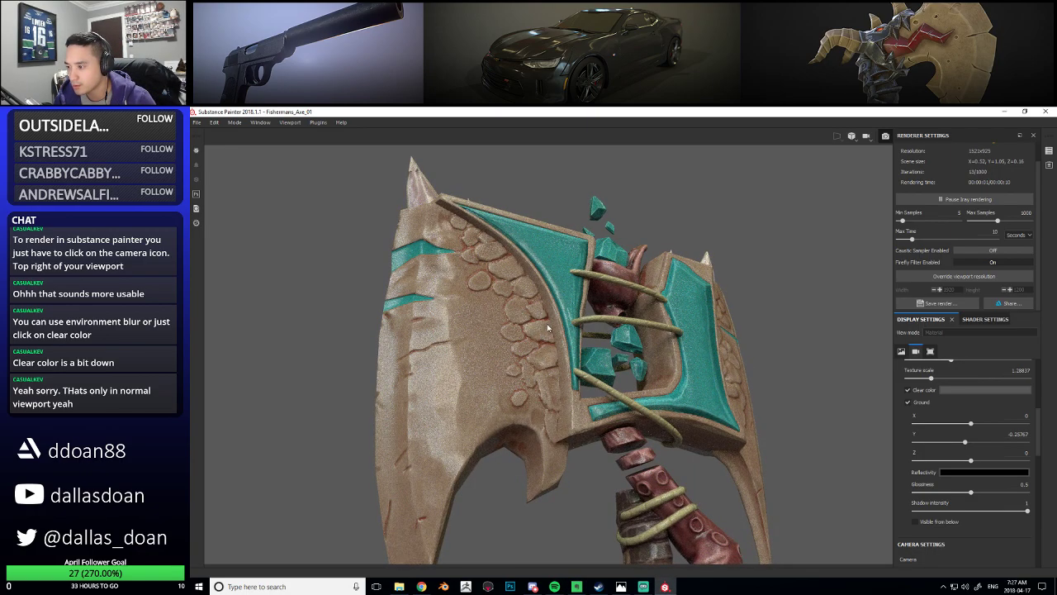
{"action": "right_click_drag", "start_coordinate": [548, 326], "coordinate": [549, 326], "text": "shift"}
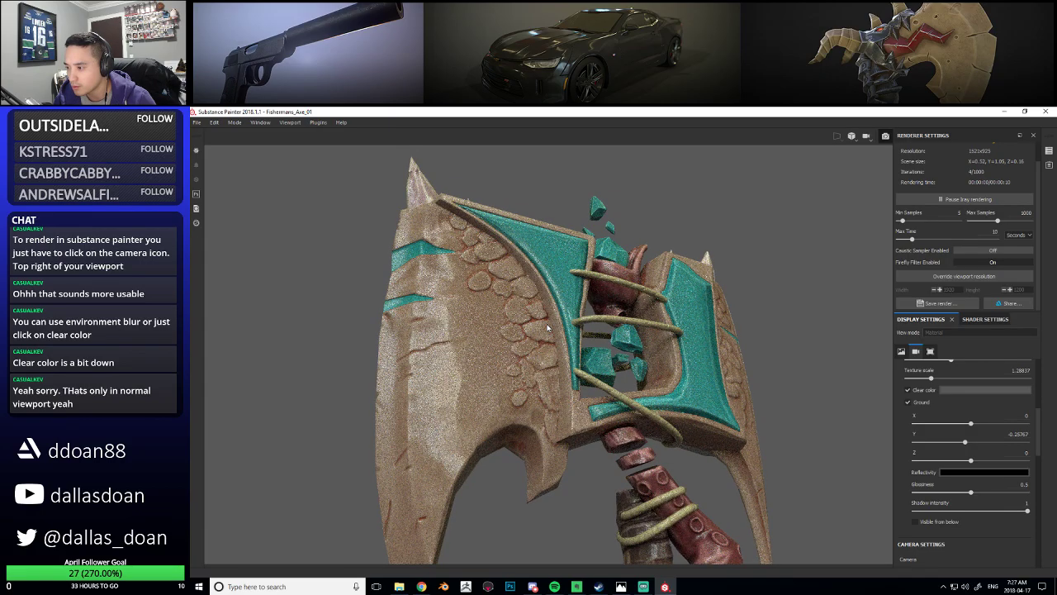
{"action": "mouse_move", "coordinate": [549, 320]}
{"action": "left_mouse_down", "text": "alt"}
{"action": "mouse_move", "coordinate": [550, 374]}
{"action": "mouse_move", "coordinate": [565, 347]}
{"action": "mouse_move", "coordinate": [552, 316]}
{"action": "left_mouse_up", "text": "alt"}
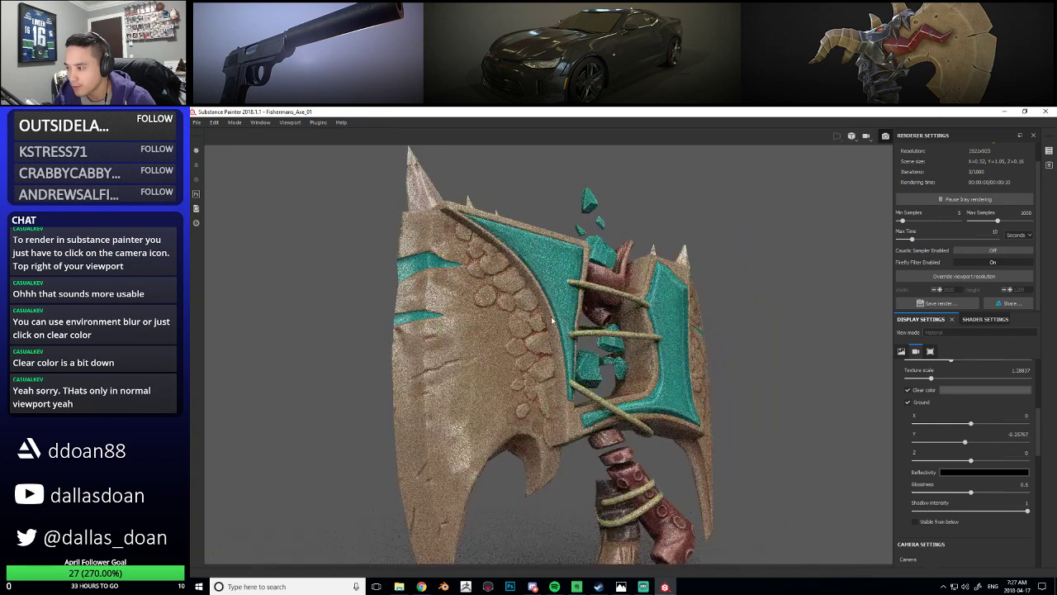
{"action": "scroll", "coordinate": [915, 460], "scroll_direction": "down", "scroll_amount": 2}
{"action": "scroll", "coordinate": [914, 460], "scroll_direction": "down", "scroll_amount": 3}
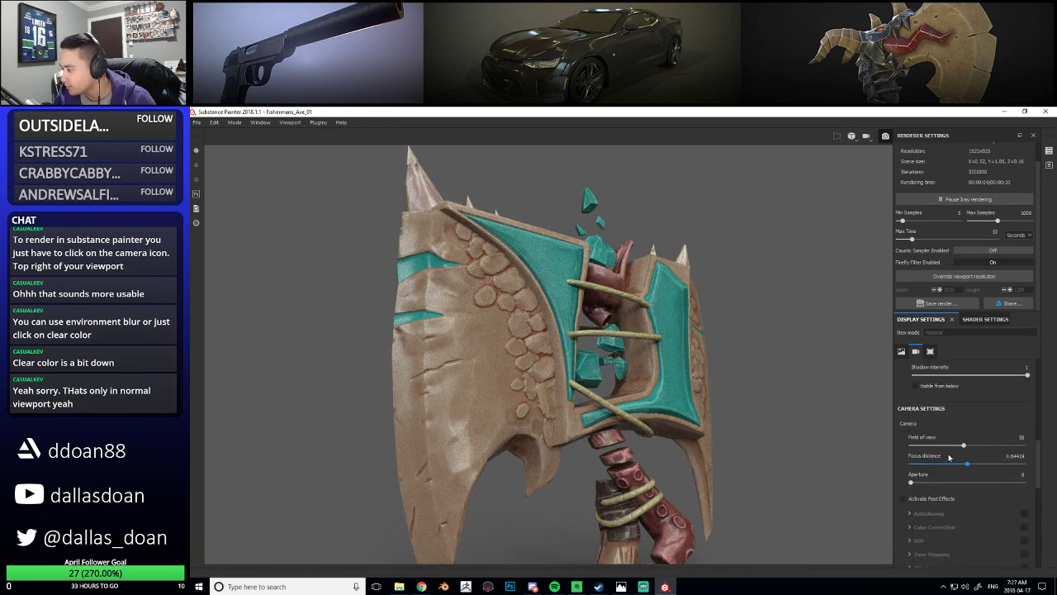
{"action": "scroll", "coordinate": [944, 504], "scroll_direction": "down", "scroll_amount": 1}
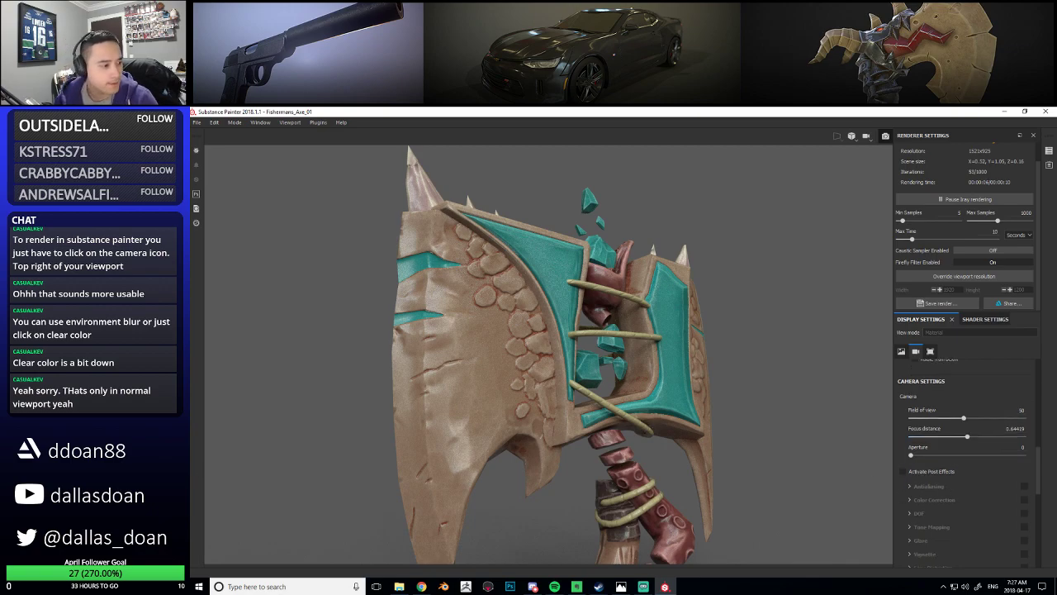
{"action": "key", "text": "alt+Tab"}
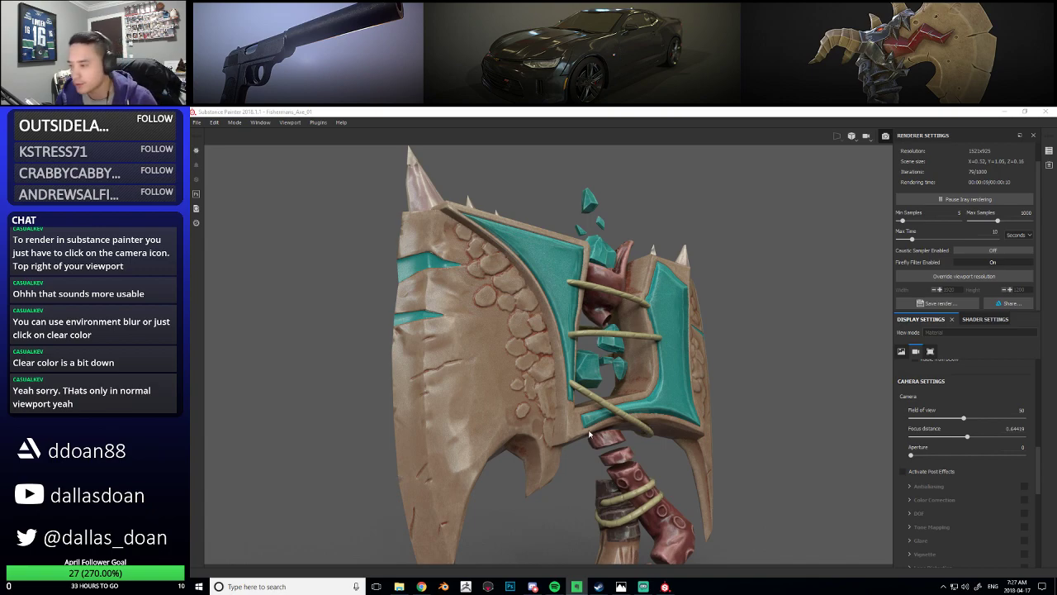
Refocus the render camera on several different points across the axe head and the tentacle handle
{"action": "left_click", "coordinate": [544, 338], "text": "ctrl+shift"}
{"action": "left_click", "coordinate": [461, 375], "text": "ctrl+shift"}
{"action": "left_click", "coordinate": [440, 416], "text": "ctrl+shift"}
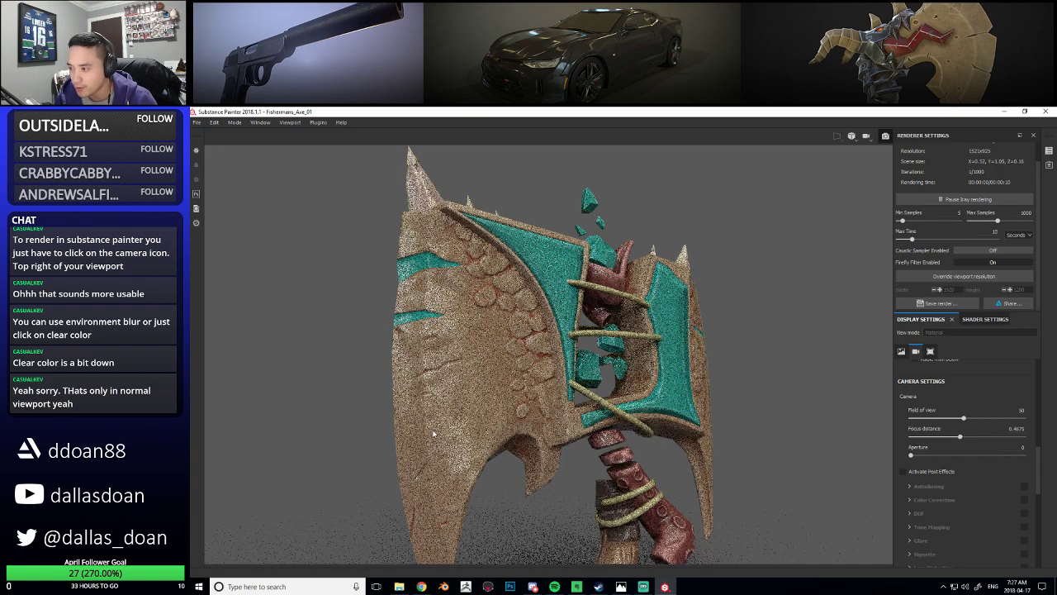
{"action": "left_click", "coordinate": [507, 491], "text": "ctrl+shift"}
{"action": "left_click", "coordinate": [630, 488], "text": "ctrl+shift"}
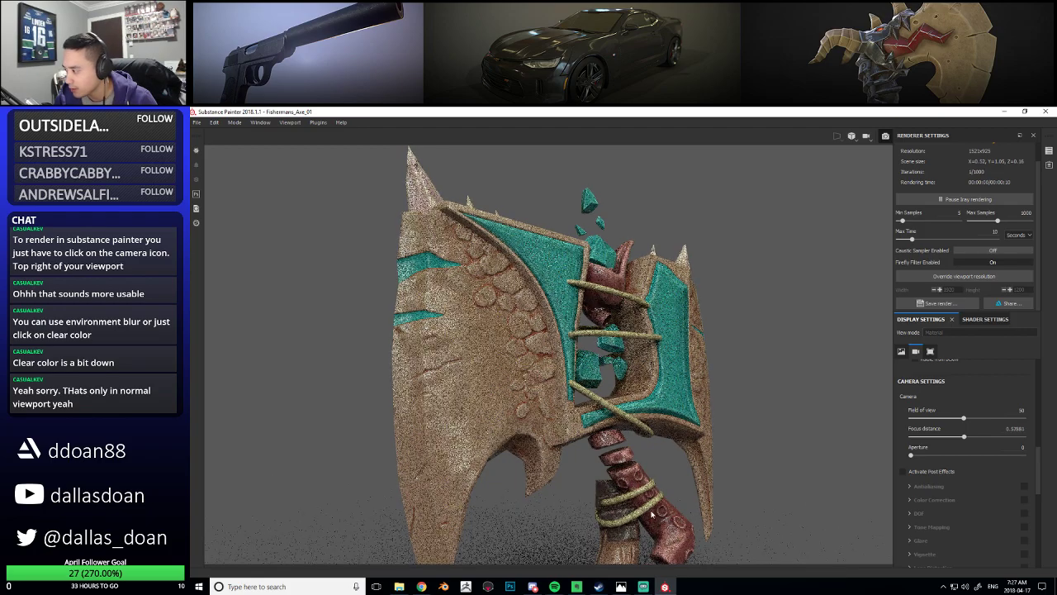
Frame the whole axe in the render, set the camera aperture to 0.00258 and focus on the tentacle around the lower handle
{"action": "middle_click_drag", "start_coordinate": [634, 447], "coordinate": [621, 314], "text": "alt"}
{"action": "right_click_drag", "start_coordinate": [621, 314], "coordinate": [616, 384], "text": "alt"}
{"action": "middle_click_drag", "start_coordinate": [621, 389], "coordinate": [609, 359], "text": "alt"}
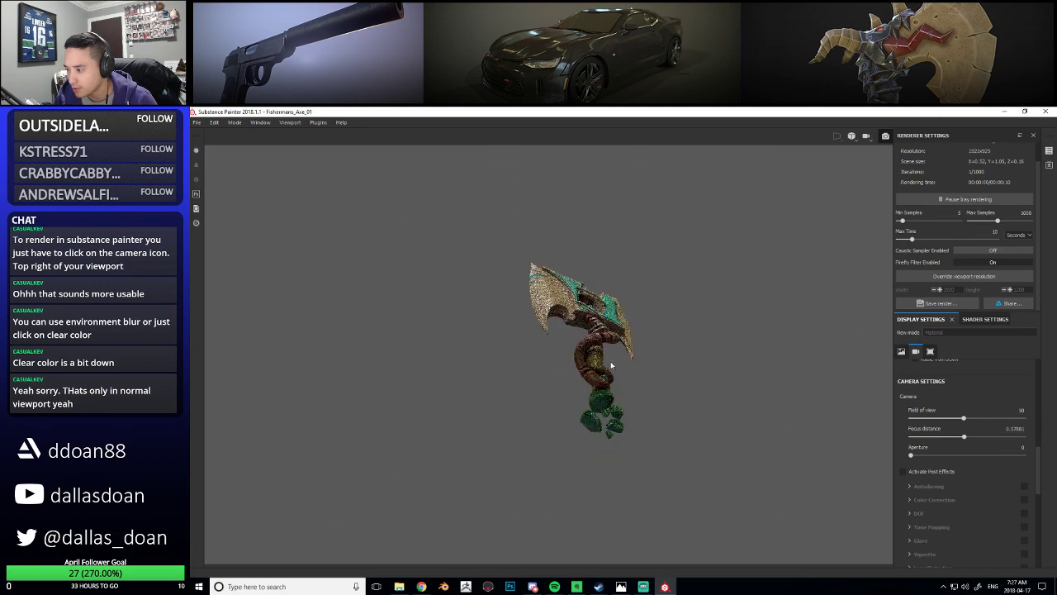
{"action": "scroll", "coordinate": [627, 390], "scroll_direction": "up", "scroll_amount": 3}
{"action": "middle_click", "coordinate": [599, 397], "text": "ctrl"}
{"action": "scroll", "coordinate": [598, 397], "scroll_direction": "up", "scroll_amount": 3}
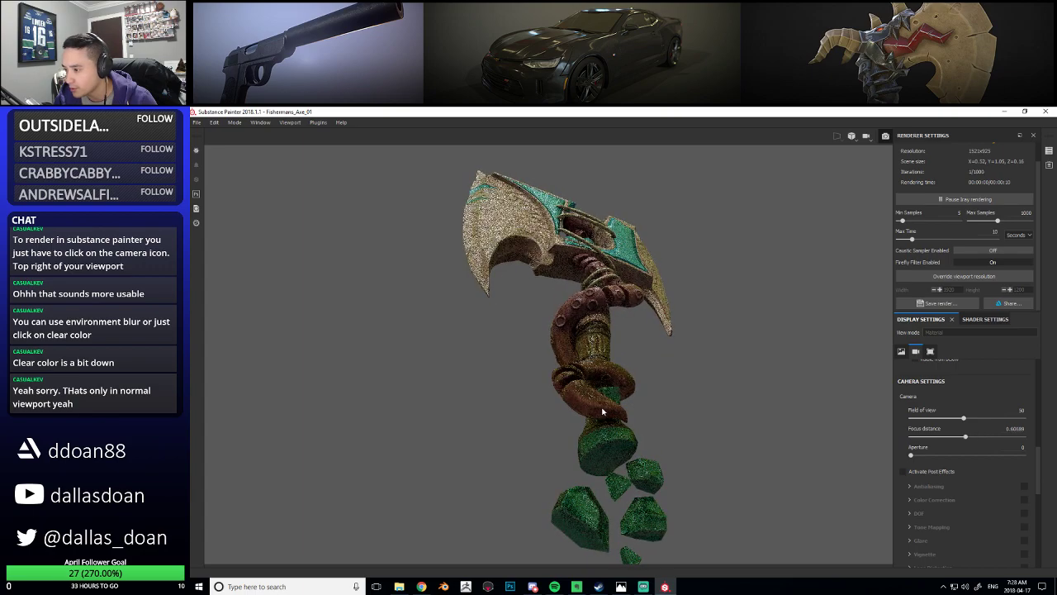
{"action": "left_click_drag", "start_coordinate": [978, 436], "coordinate": [922, 454]}
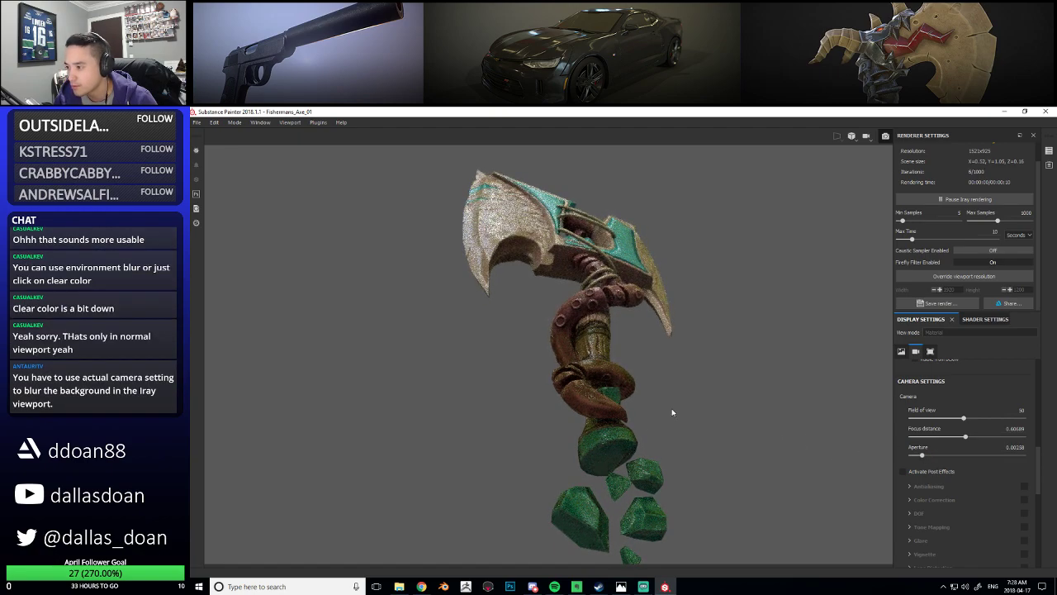
{"action": "middle_click", "coordinate": [595, 381], "text": "ctrl"}
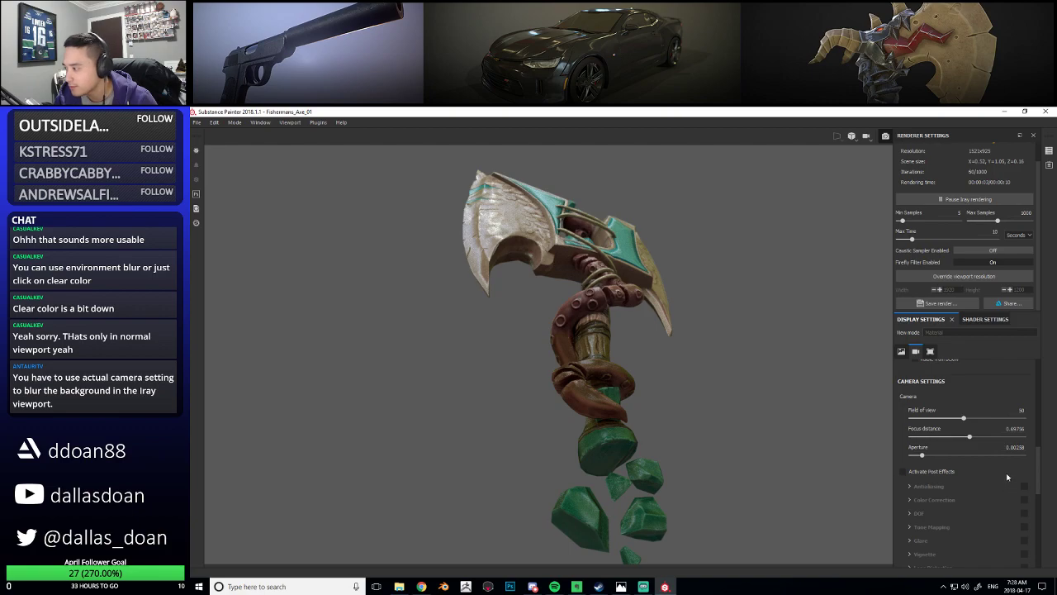
Try an aperture of 0.04123 with focus on the lower handle and reduce it to about 0.01031 for a milder blur
{"action": "left_click_drag", "start_coordinate": [922, 455], "coordinate": [955, 454]}
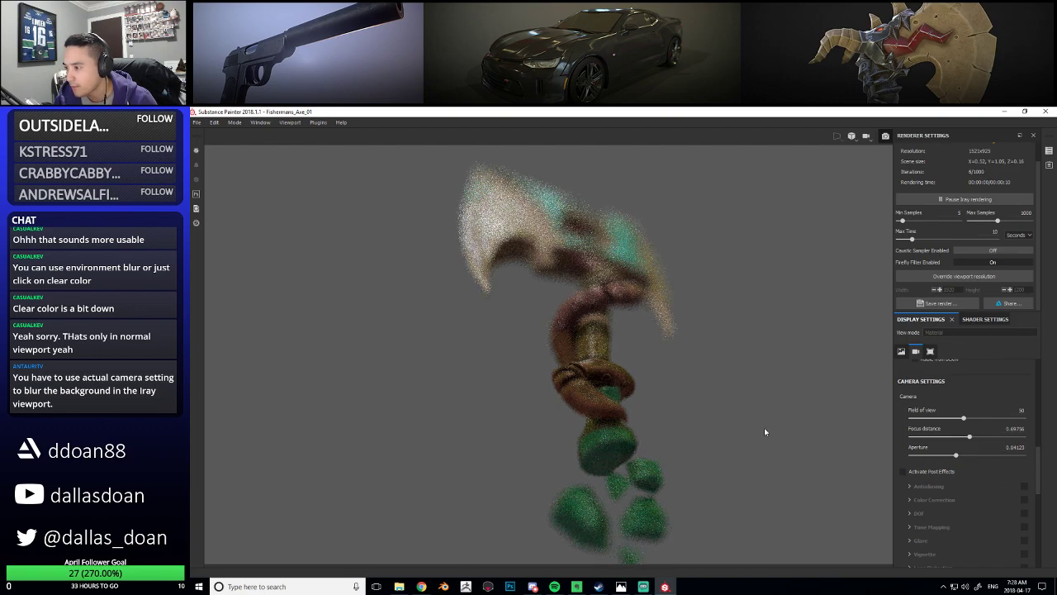
{"action": "middle_click", "coordinate": [618, 402], "text": "ctrl"}
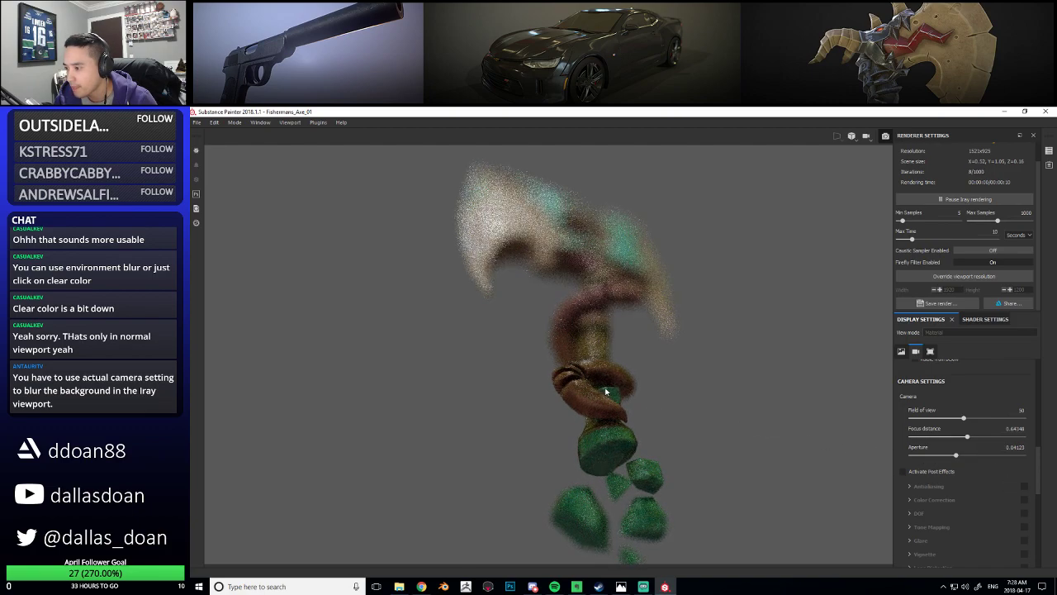
{"action": "left_click_drag", "start_coordinate": [954, 456], "coordinate": [934, 456]}
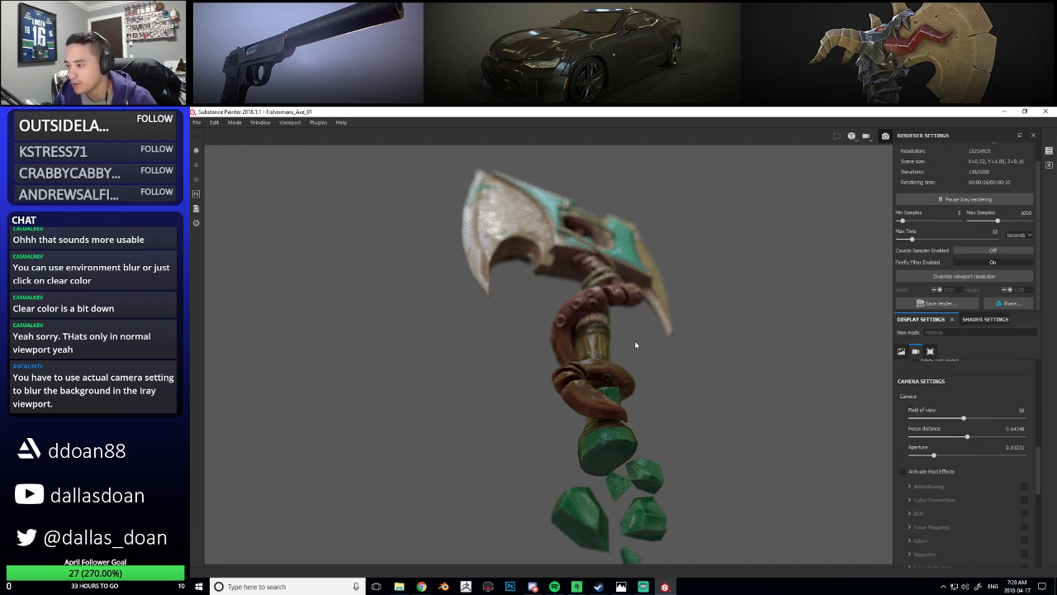
Leave the Iray render and return to the painting view with the whole axe in frame
{"action": "left_click_drag", "start_coordinate": [587, 260], "coordinate": [597, 397], "text": "alt"}
{"action": "key", "text": "F10"}
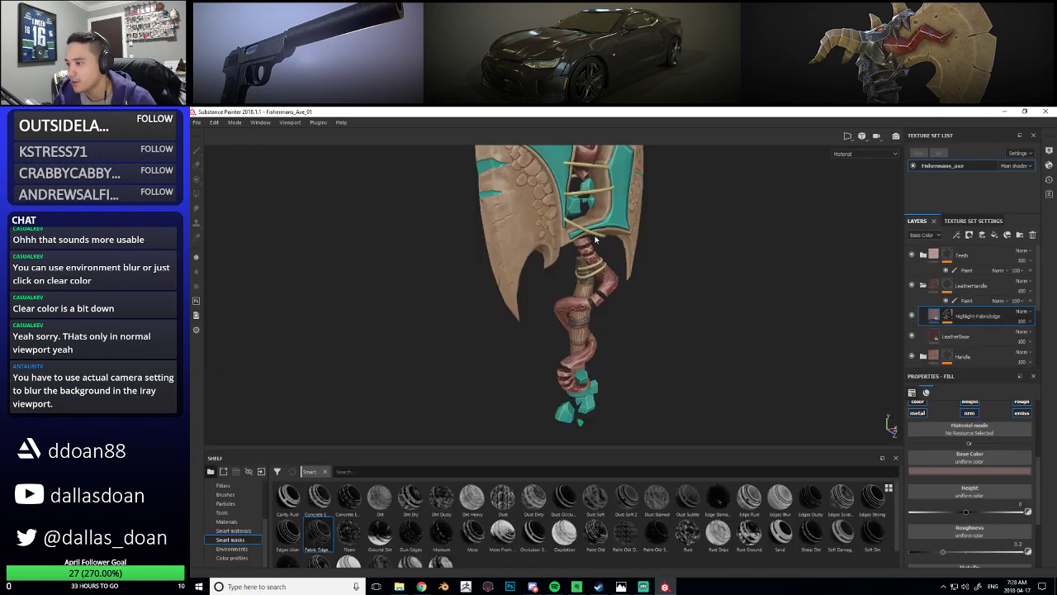
{"action": "left_click_drag", "start_coordinate": [563, 284], "coordinate": [698, 427], "text": "alt"}
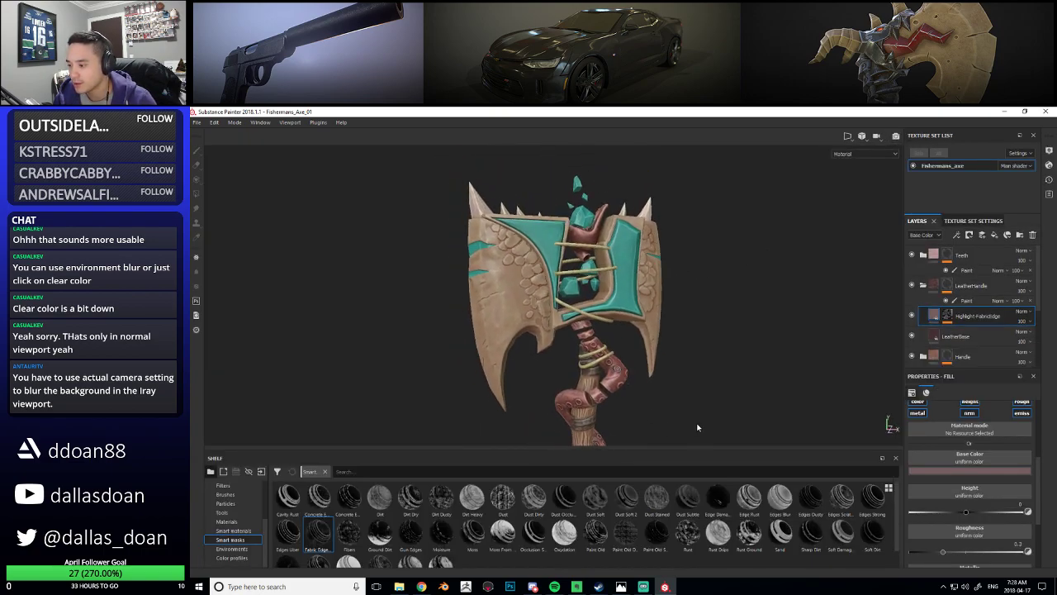
{"action": "key", "text": "Tab"}
{"action": "mouse_move", "coordinate": [619, 369]}
{"action": "left_mouse_down", "text": "alt"}
{"action": "mouse_move", "coordinate": [503, 327]}
{"action": "mouse_move", "coordinate": [645, 354]}
{"action": "mouse_move", "coordinate": [650, 365]}
{"action": "left_mouse_up", "text": "alt"}
{"action": "key", "text": "Tab"}
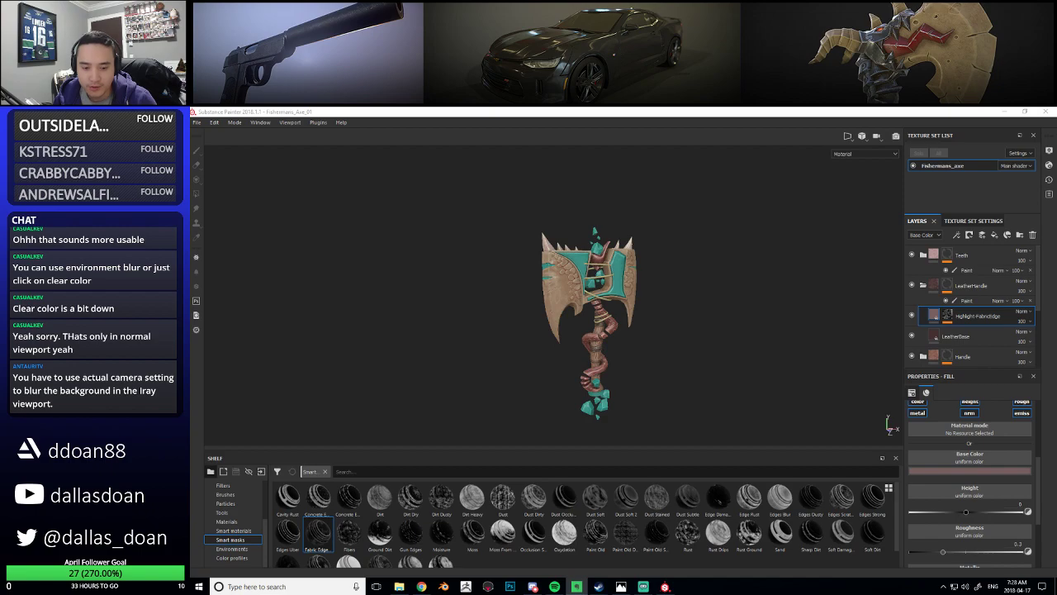
Examine the textured axe from all sides under different environment light angles, comparing the handle with the axe head
{"action": "scroll", "coordinate": [670, 366], "scroll_direction": "up", "scroll_amount": 3}
{"action": "mouse_move", "coordinate": [670, 365]}
{"action": "middle_mouse_down", "text": "alt"}
{"action": "mouse_move", "coordinate": [578, 313]}
{"action": "mouse_move", "coordinate": [640, 330]}
{"action": "middle_mouse_up", "text": "alt"}
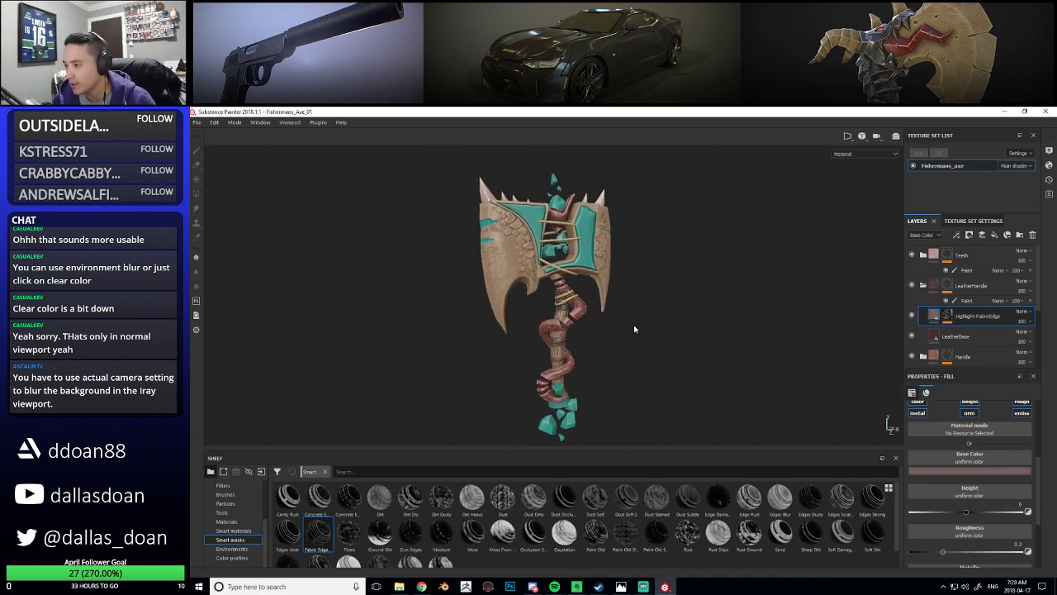
{"action": "left_click_drag", "start_coordinate": [640, 329], "coordinate": [622, 317], "text": "alt"}
{"action": "middle_click_drag", "start_coordinate": [627, 303], "coordinate": [638, 294], "text": "alt"}
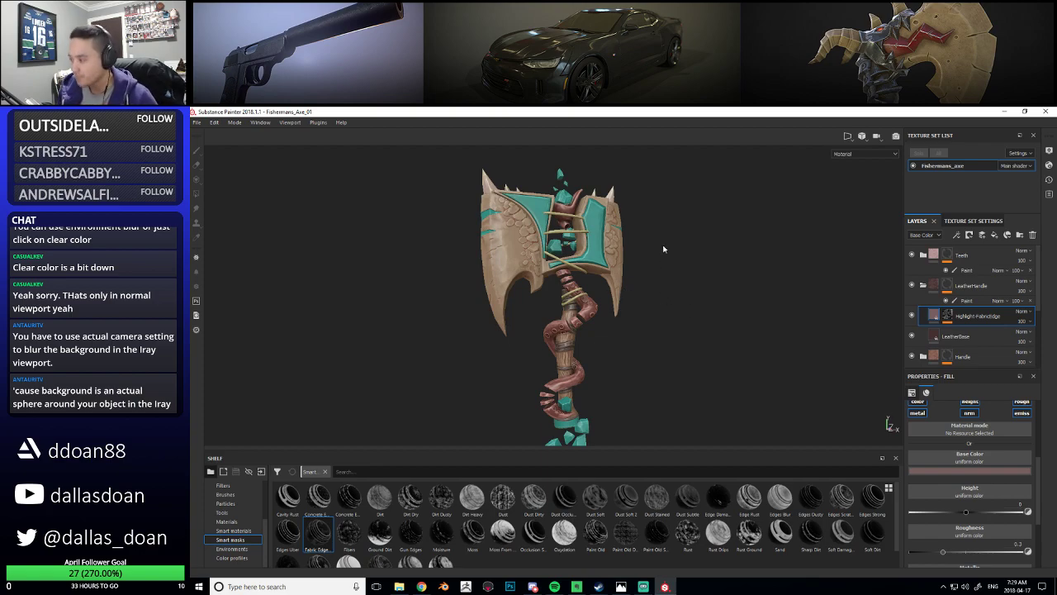
{"action": "left_click_drag", "start_coordinate": [663, 249], "coordinate": [606, 280], "text": "alt"}
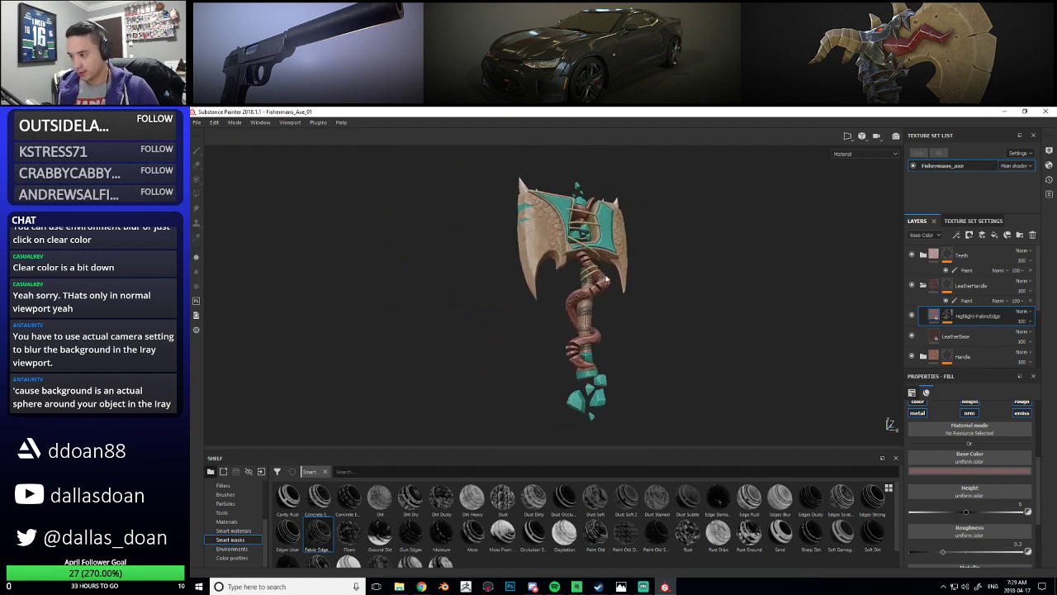
{"action": "middle_click_drag", "start_coordinate": [596, 285], "coordinate": [576, 306], "text": "alt"}
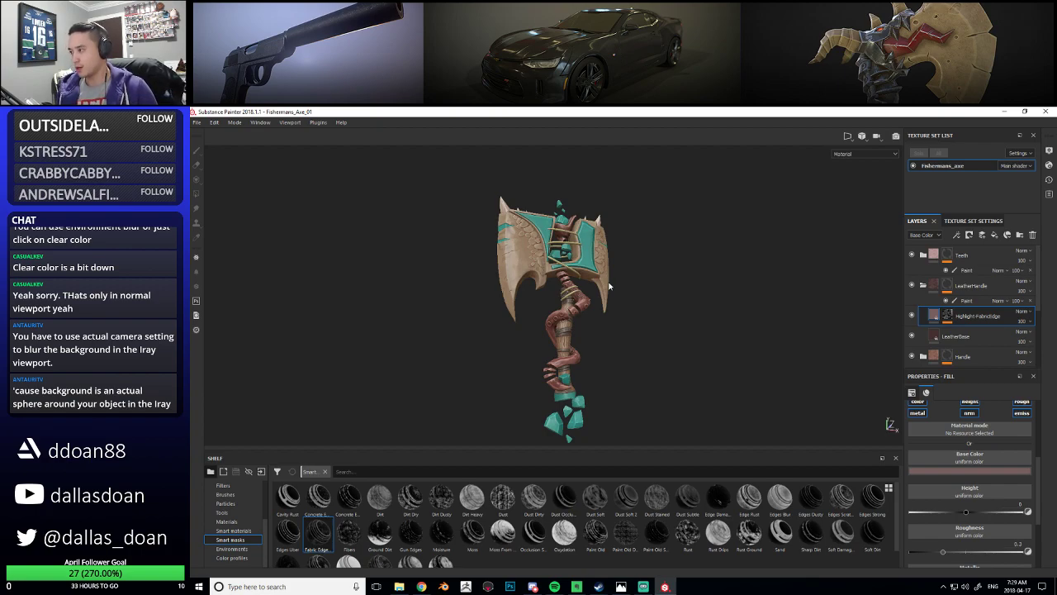
{"action": "middle_click_drag", "start_coordinate": [617, 273], "coordinate": [625, 328], "text": "alt"}
{"action": "right_click_drag", "start_coordinate": [625, 328], "coordinate": [614, 328], "text": "alt"}
{"action": "middle_click_drag", "start_coordinate": [614, 328], "coordinate": [640, 324], "text": "alt"}
{"action": "left_click_drag", "start_coordinate": [640, 324], "coordinate": [717, 320], "text": "alt"}
{"action": "right_click_drag", "start_coordinate": [717, 320], "coordinate": [719, 340], "text": "alt"}
{"action": "left_click_drag", "start_coordinate": [719, 339], "coordinate": [652, 318], "text": "alt"}
{"action": "middle_click_drag", "start_coordinate": [652, 318], "coordinate": [600, 297], "text": "alt"}
{"action": "left_click_drag", "start_coordinate": [600, 297], "coordinate": [982, 305], "text": "alt"}
{"action": "mouse_move", "coordinate": [689, 309]}
{"action": "right_mouse_down", "text": "shift"}
{"action": "mouse_move", "coordinate": [667, 291]}
{"action": "mouse_move", "coordinate": [685, 292]}
{"action": "right_mouse_up", "text": "shift"}
{"action": "left_click_drag", "start_coordinate": [739, 290], "coordinate": [664, 306], "text": "alt"}
{"action": "right_click_drag", "start_coordinate": [664, 306], "coordinate": [658, 307], "text": "shift"}
{"action": "left_click_drag", "start_coordinate": [658, 306], "coordinate": [551, 251], "text": "alt"}
{"action": "middle_click_drag", "start_coordinate": [552, 253], "coordinate": [637, 241], "text": "alt"}
{"action": "scroll", "coordinate": [636, 242], "scroll_direction": "down", "scroll_amount": 2}
{"action": "scroll", "coordinate": [650, 248], "scroll_direction": "down", "scroll_amount": 2}
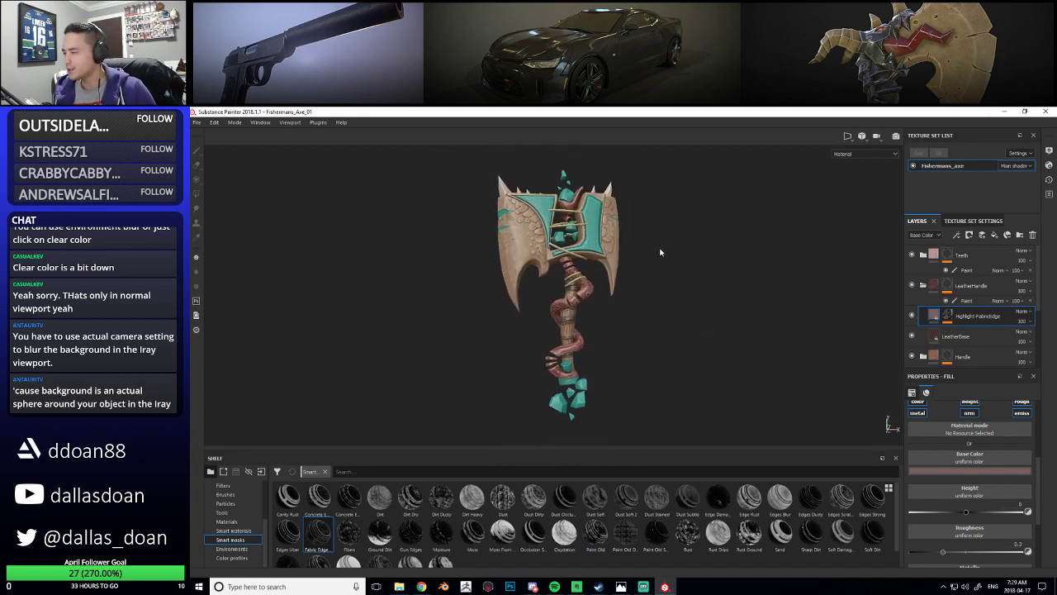
{"action": "left_click_drag", "start_coordinate": [652, 259], "coordinate": [632, 271], "text": "alt"}
{"action": "left_click_drag", "start_coordinate": [566, 259], "coordinate": [598, 241], "text": "alt"}
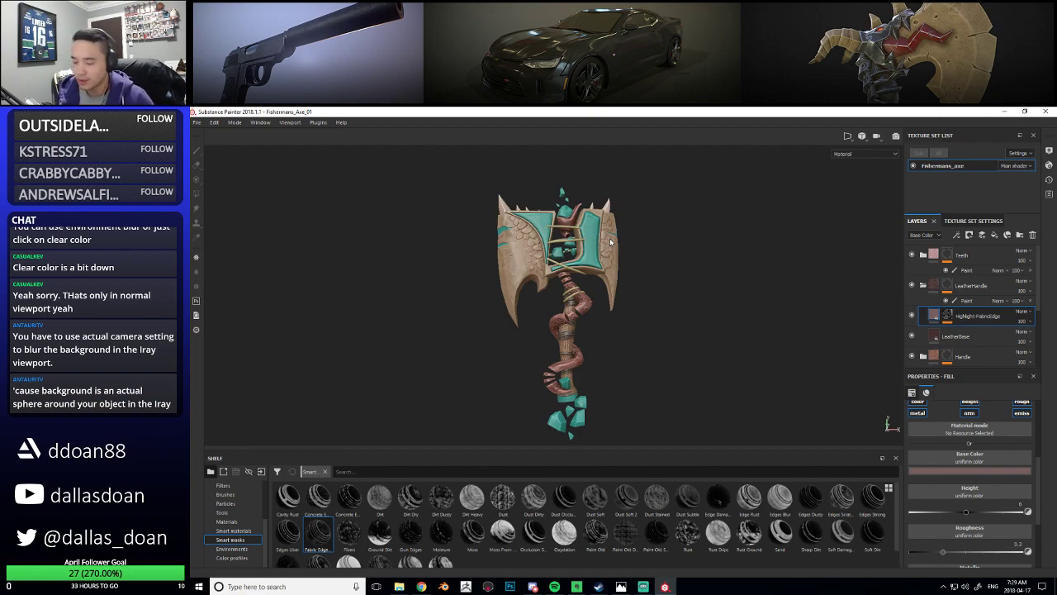
{"action": "left_click_drag", "start_coordinate": [611, 242], "coordinate": [651, 271], "text": "alt"}
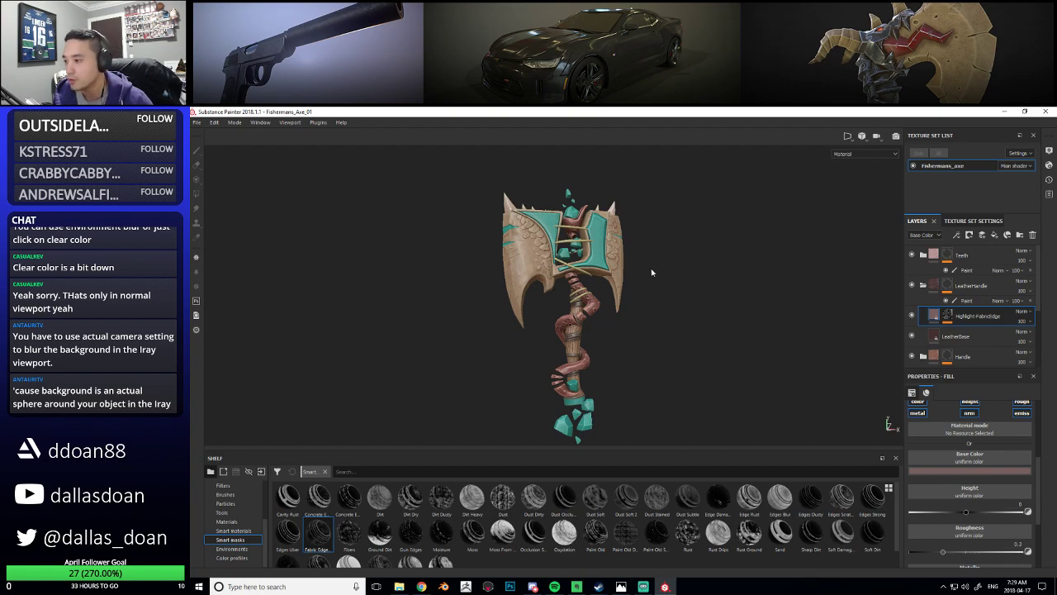
Duplicate the LeatherBase layer, place the copy above Highlight-FabricEdge and rename it Shadow
{"action": "middle_click_drag", "start_coordinate": [652, 272], "coordinate": [647, 246], "text": "alt"}
{"action": "right_click_drag", "start_coordinate": [647, 246], "coordinate": [570, 282], "text": "alt"}
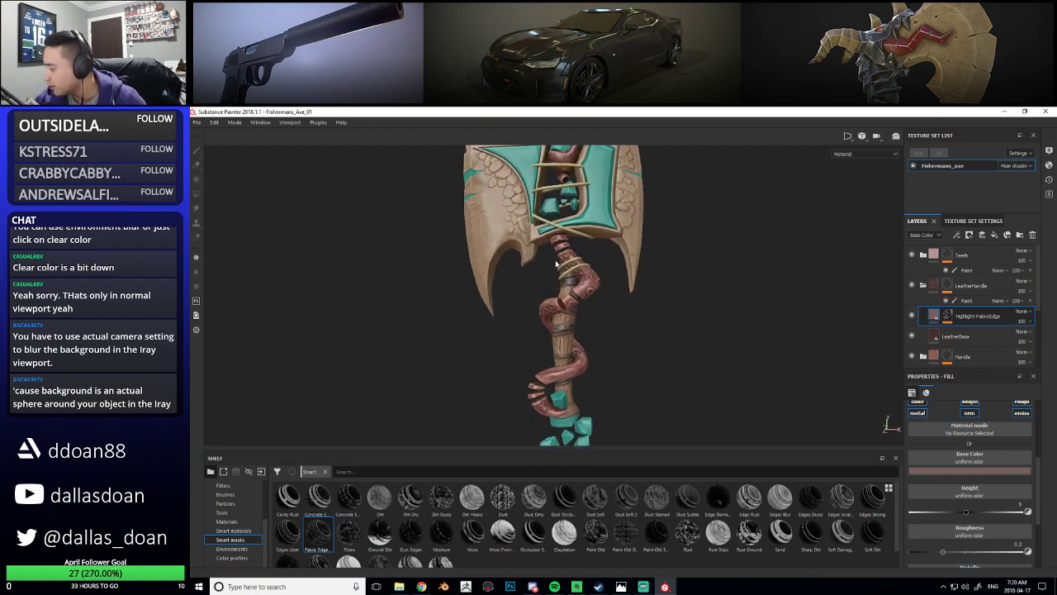
{"action": "right_click_drag", "start_coordinate": [555, 264], "coordinate": [599, 302], "text": "alt"}
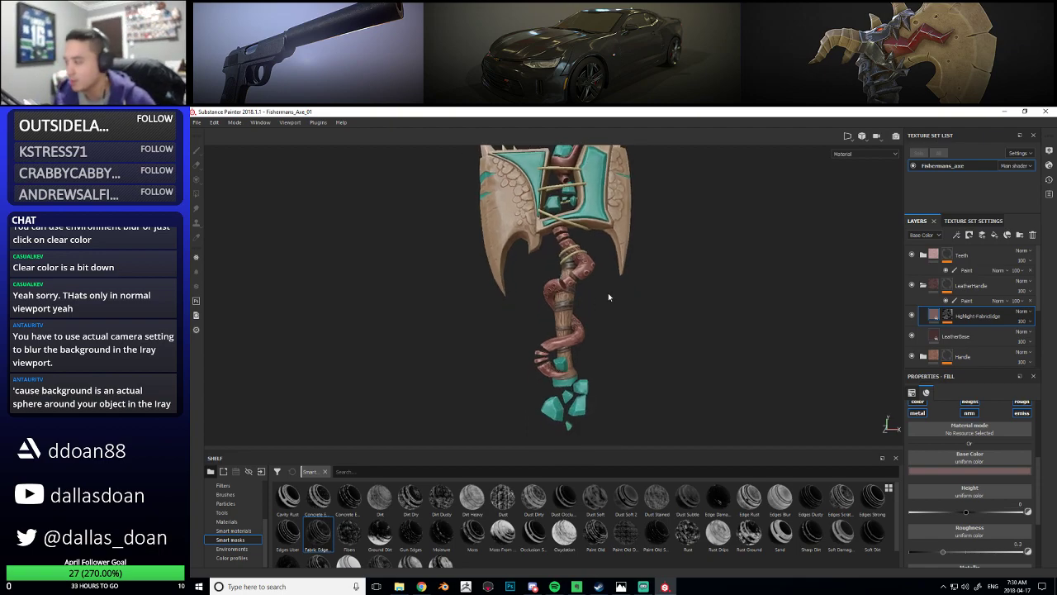
{"action": "left_click_drag", "start_coordinate": [702, 316], "coordinate": [725, 317], "text": "alt"}
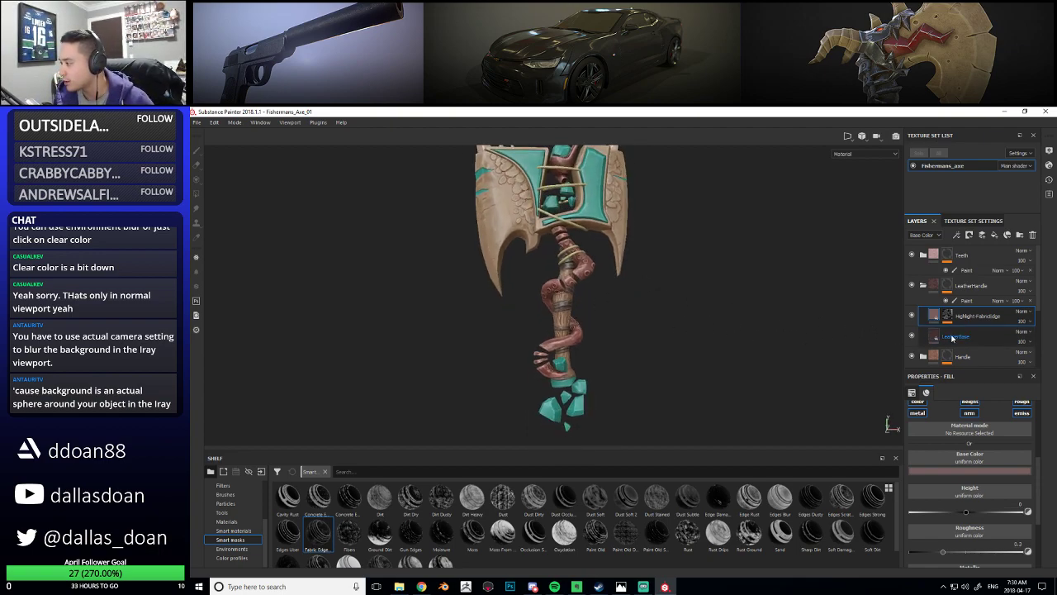
{"action": "left_click", "coordinate": [959, 337]}
{"action": "key", "text": "ctrl+d"}
{"action": "left_click_drag", "start_coordinate": [966, 338], "coordinate": [960, 316]}
{"action": "double_click", "coordinate": [960, 317]}
{"action": "type", "text": "Shadow"}
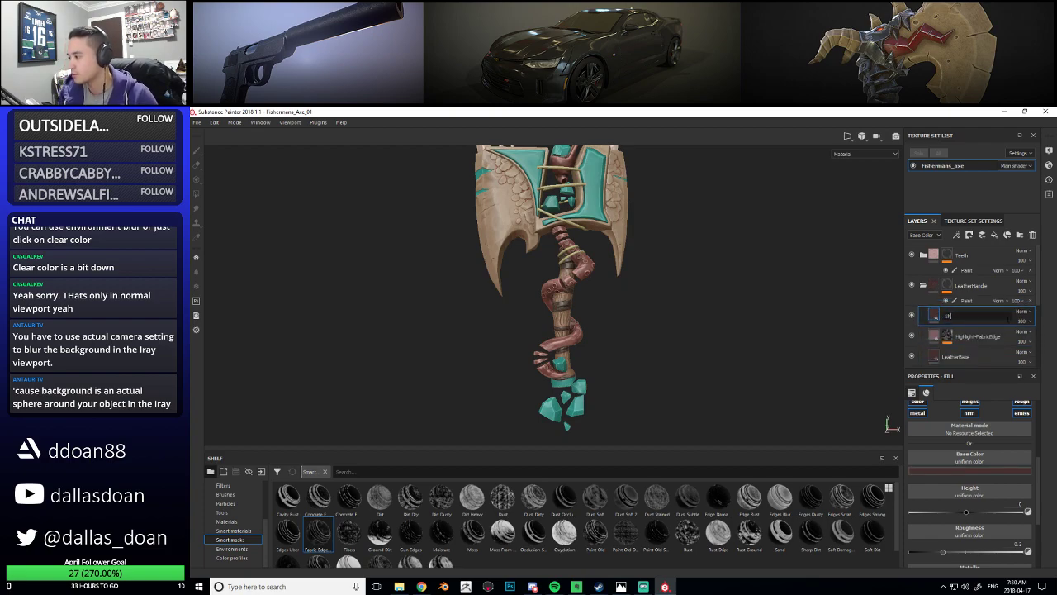
{"action": "key", "text": "Return"}
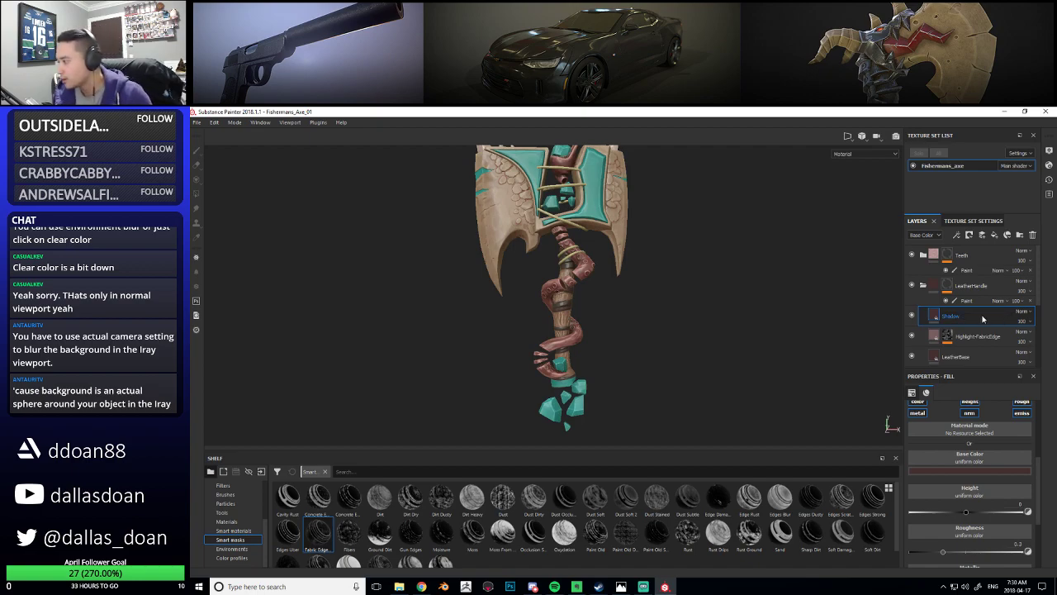
Add a black mask to the Shadow layer and apply the occlusion smart mask to it
{"action": "right_click", "coordinate": [983, 319]}
{"action": "left_click", "coordinate": [978, 122]}
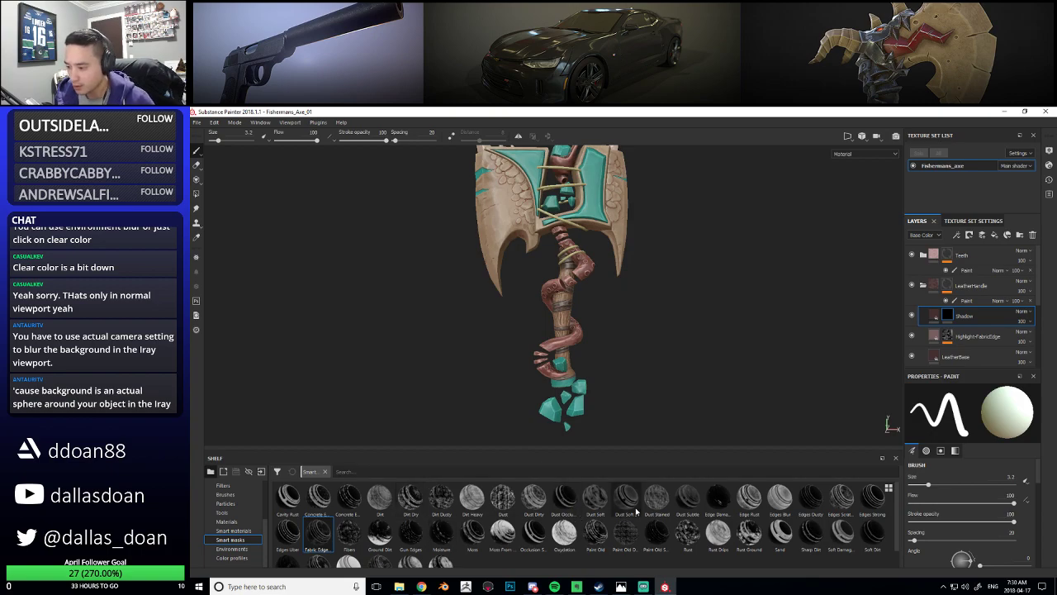
{"action": "left_click_drag", "start_coordinate": [535, 537], "coordinate": [947, 318]}
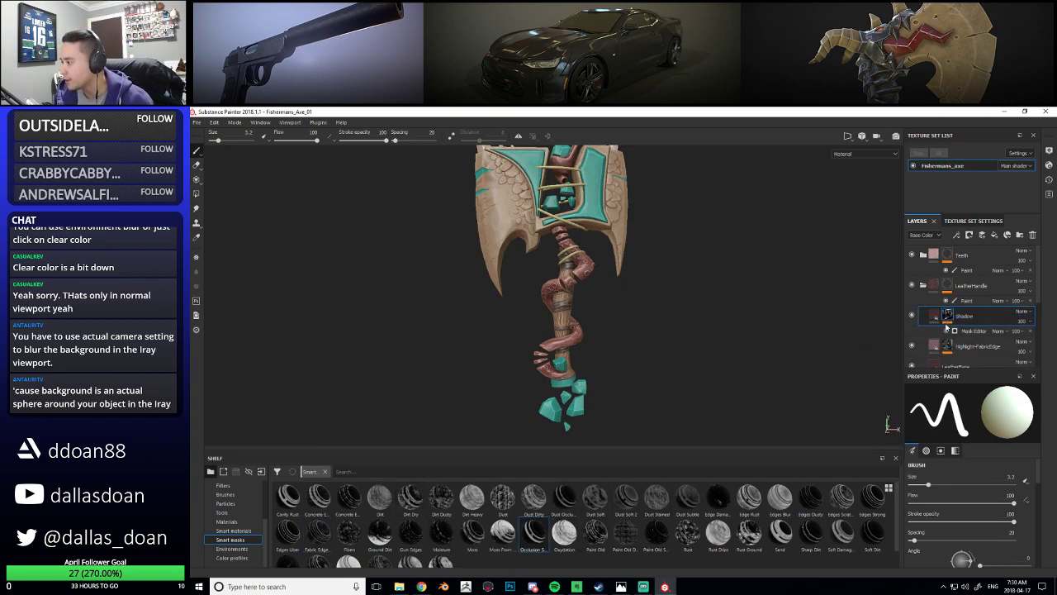
Set the Shadow layer's base color to a darker purplish maroon and check the shading on the tentacle
{"action": "left_click", "coordinate": [935, 315]}
{"action": "left_click", "coordinate": [966, 470]}
{"action": "left_click", "coordinate": [953, 551]}
{"action": "middle_click_drag", "start_coordinate": [603, 291], "coordinate": [634, 303], "text": "alt"}
{"action": "right_click_drag", "start_coordinate": [634, 304], "coordinate": [633, 347], "text": "alt"}
{"action": "left_click_drag", "start_coordinate": [633, 347], "coordinate": [681, 311], "text": "alt"}
{"action": "left_click_drag", "start_coordinate": [745, 327], "coordinate": [814, 302], "text": "alt"}
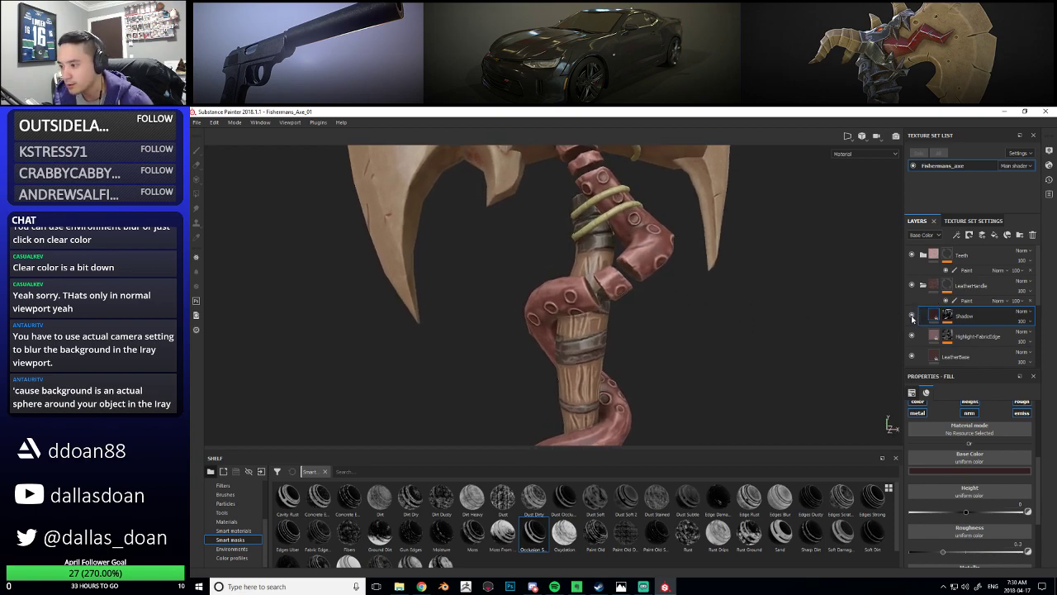
{"action": "left_click_drag", "start_coordinate": [717, 309], "coordinate": [677, 304], "text": "alt"}
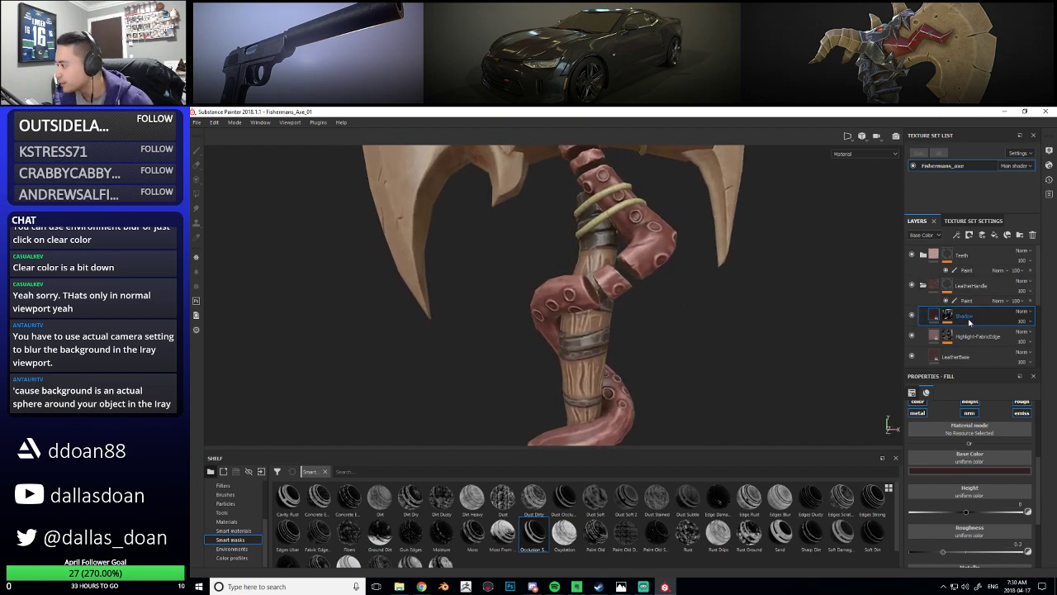
Move the Shadow layer below the Highlight-FabricEdge layer in the LeatherHandle folder
{"action": "mouse_move", "coordinate": [980, 320]}
{"action": "left_mouse_down"}
{"action": "mouse_move", "coordinate": [976, 342]}
{"action": "mouse_move", "coordinate": [971, 322]}
{"action": "mouse_move", "coordinate": [983, 341]}
{"action": "mouse_move", "coordinate": [981, 313]}
{"action": "mouse_move", "coordinate": [980, 336]}
{"action": "left_mouse_up"}
{"action": "left_click_drag", "start_coordinate": [683, 301], "coordinate": [654, 286], "text": "alt"}
{"action": "left_click_drag", "start_coordinate": [731, 341], "coordinate": [667, 322], "text": "alt"}
Open the Shadow mask's Mask Editor generator and review its parameters against the shading on the tentacle
{"action": "left_click", "coordinate": [948, 336]}
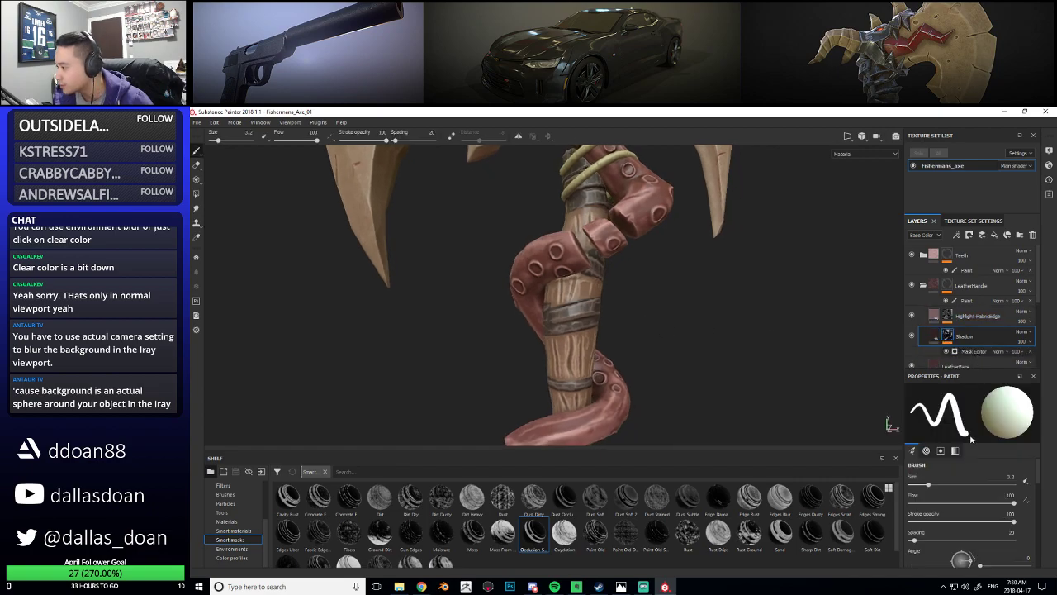
{"action": "left_click", "coordinate": [974, 352]}
{"action": "scroll", "coordinate": [658, 333], "scroll_direction": "down", "scroll_amount": 5}
{"action": "left_click_drag", "start_coordinate": [658, 334], "coordinate": [659, 283], "text": "alt"}
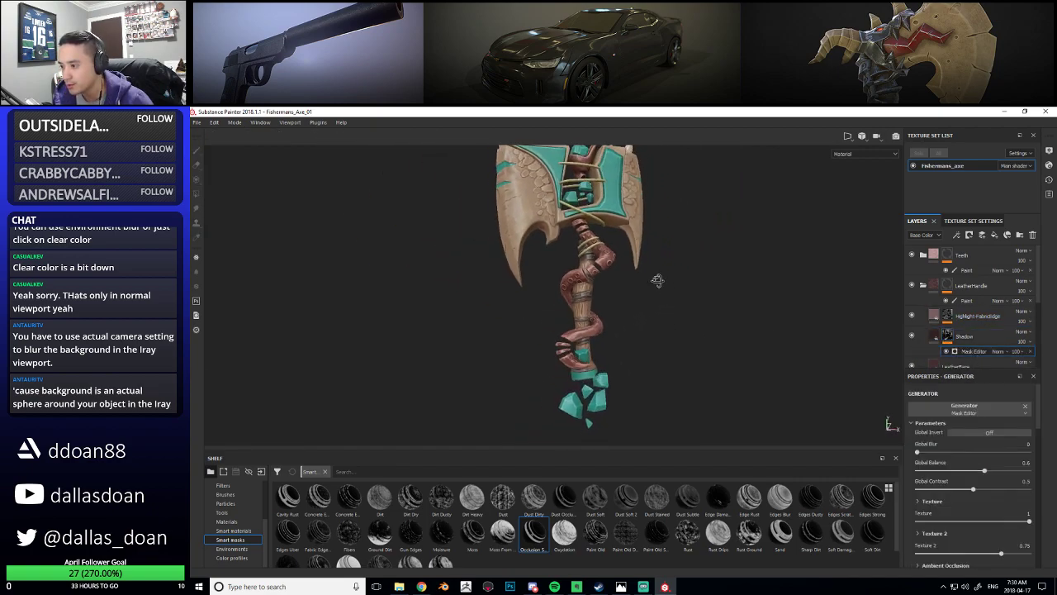
{"action": "scroll", "coordinate": [658, 281], "scroll_direction": "up", "scroll_amount": 5}
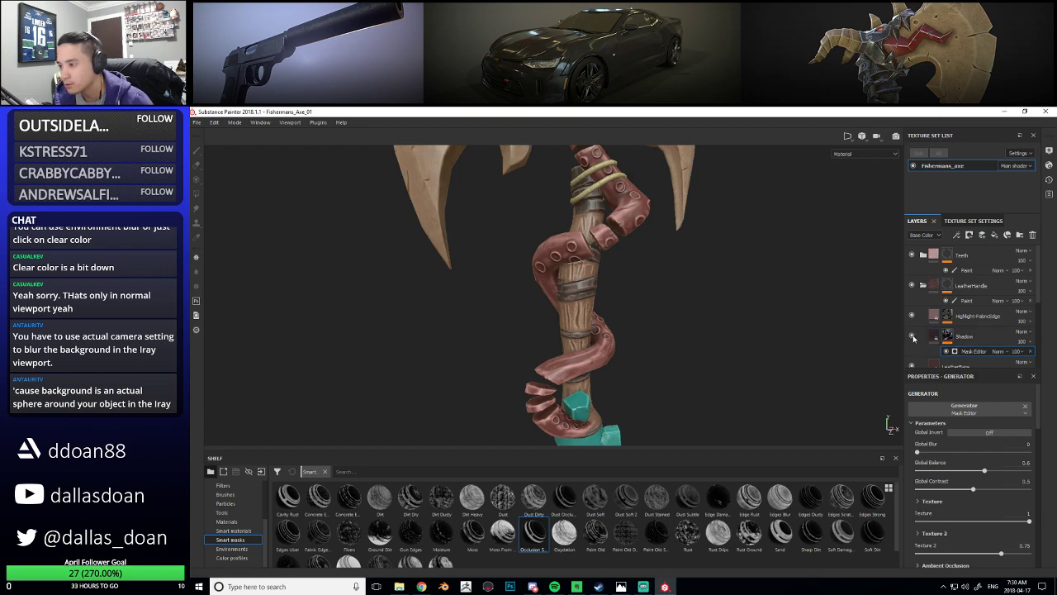
{"action": "scroll", "coordinate": [644, 297], "scroll_direction": "down", "scroll_amount": 3}
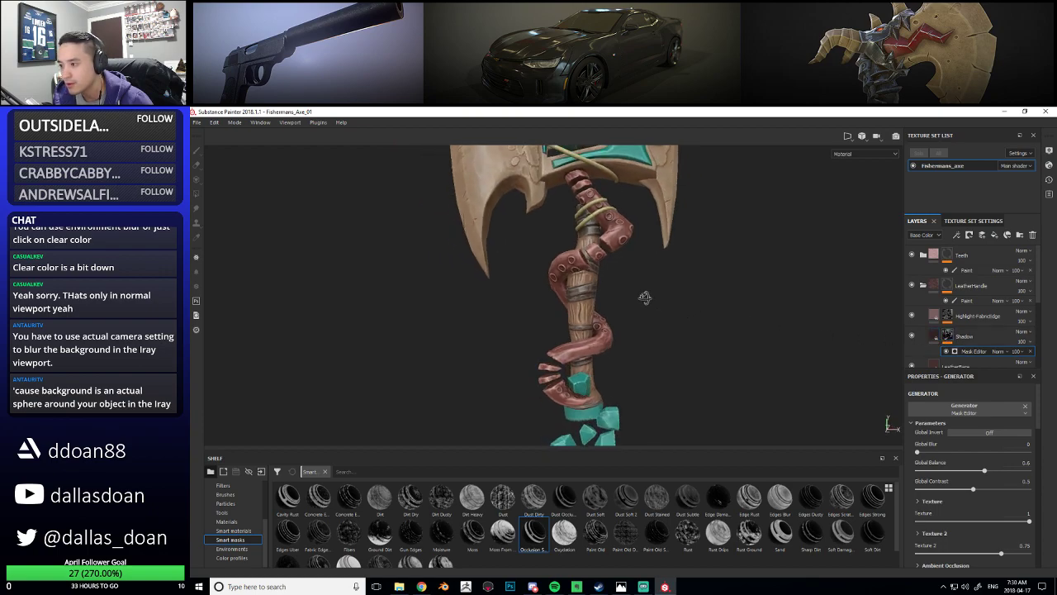
{"action": "scroll", "coordinate": [1014, 489], "scroll_direction": "down", "scroll_amount": 3}
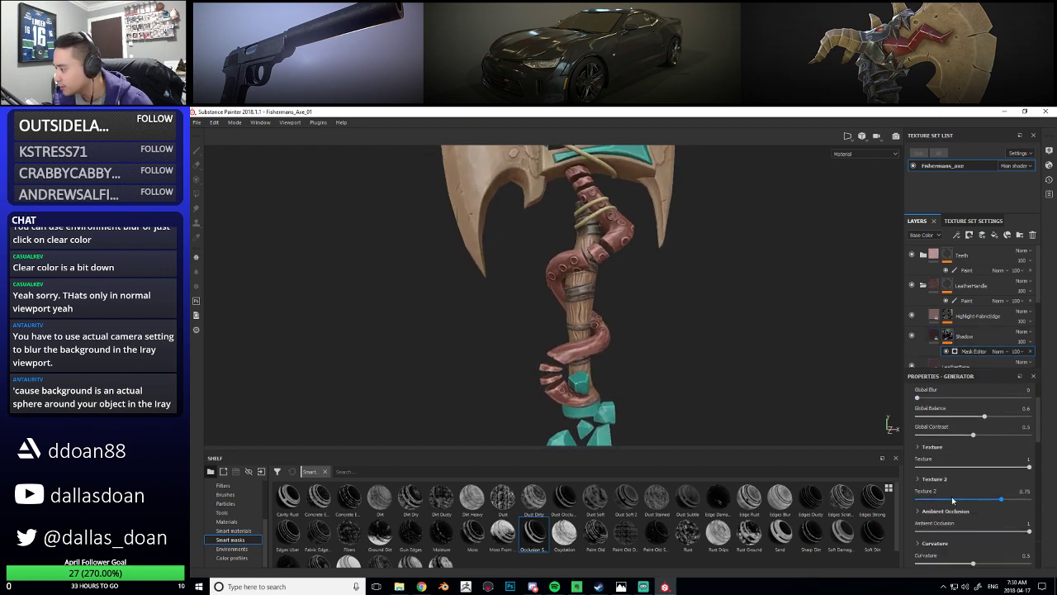
Check the tentacle's shading with the whole axe in view and save the project
{"action": "left_click_drag", "start_coordinate": [652, 331], "coordinate": [583, 341], "text": "alt"}
{"action": "right_click_drag", "start_coordinate": [583, 340], "coordinate": [621, 390], "text": "alt"}
{"action": "middle_click_drag", "start_coordinate": [621, 389], "coordinate": [693, 335], "text": "alt"}
{"action": "right_click_drag", "start_coordinate": [692, 334], "coordinate": [695, 326], "text": "alt"}
{"action": "middle_click_drag", "start_coordinate": [695, 326], "coordinate": [685, 358], "text": "alt"}
{"action": "right_click_drag", "start_coordinate": [685, 358], "coordinate": [665, 325], "text": "alt"}
{"action": "middle_click_drag", "start_coordinate": [664, 326], "coordinate": [631, 343], "text": "alt"}
{"action": "right_click_drag", "start_coordinate": [631, 344], "coordinate": [604, 319], "text": "alt"}
{"action": "left_click_drag", "start_coordinate": [603, 319], "coordinate": [636, 340], "text": "alt"}
{"action": "middle_click_drag", "start_coordinate": [670, 345], "coordinate": [653, 342], "text": "alt"}
{"action": "right_click_drag", "start_coordinate": [652, 342], "coordinate": [667, 340], "text": "alt"}
{"action": "middle_click_drag", "start_coordinate": [667, 339], "coordinate": [675, 344], "text": "alt"}
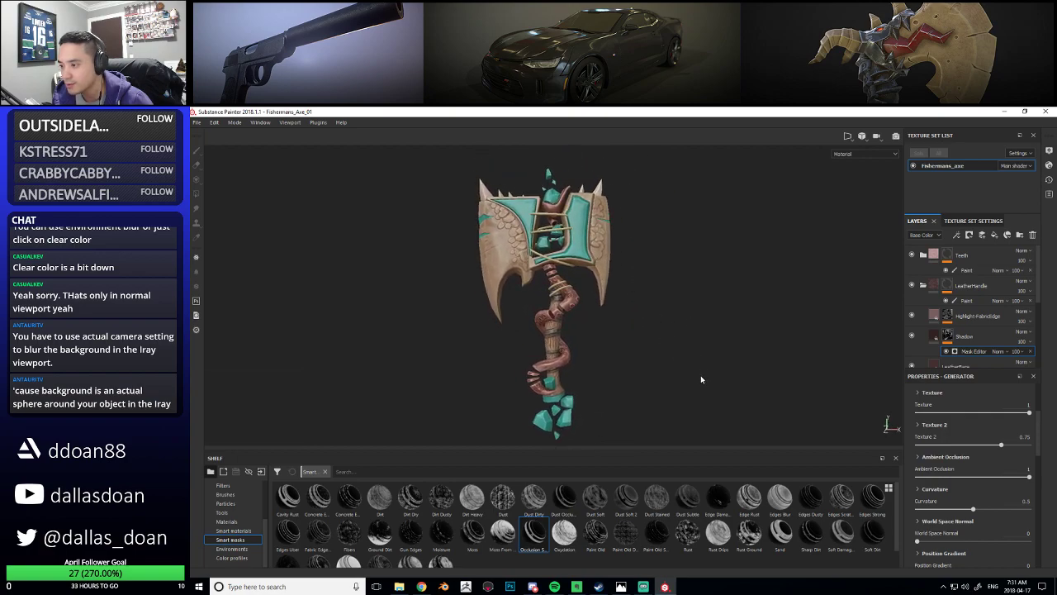
{"action": "key", "text": "ctrl+s"}
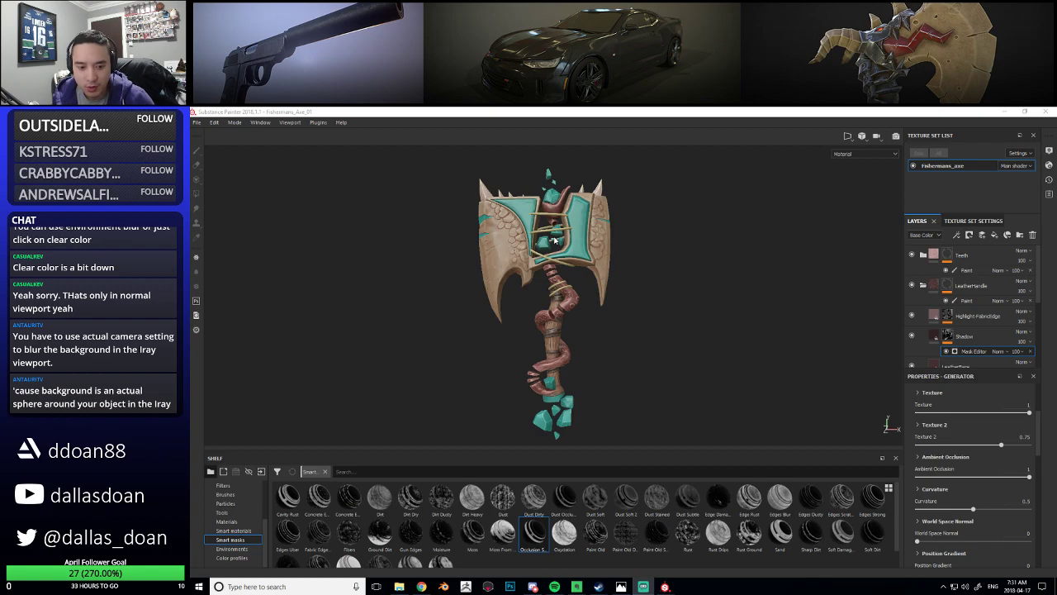
{"action": "mouse_move", "coordinate": [532, 240]}
{"action": "left_mouse_down", "text": "alt"}
{"action": "mouse_move", "coordinate": [632, 285]}
{"action": "mouse_move", "coordinate": [598, 286]}
{"action": "mouse_move", "coordinate": [595, 263]}
{"action": "mouse_move", "coordinate": [627, 250]}
{"action": "left_mouse_up", "text": "alt"}
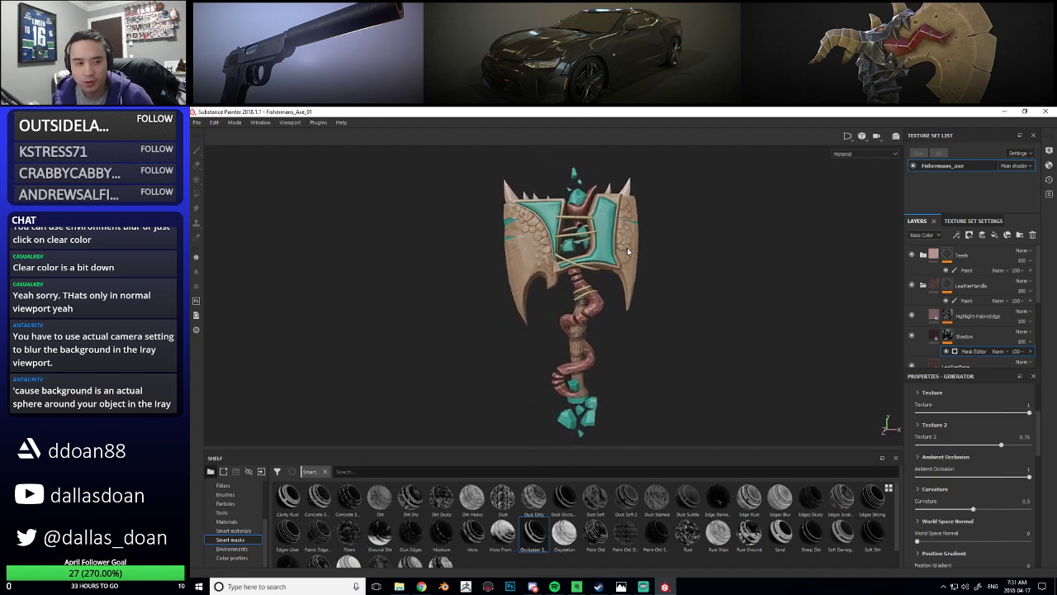